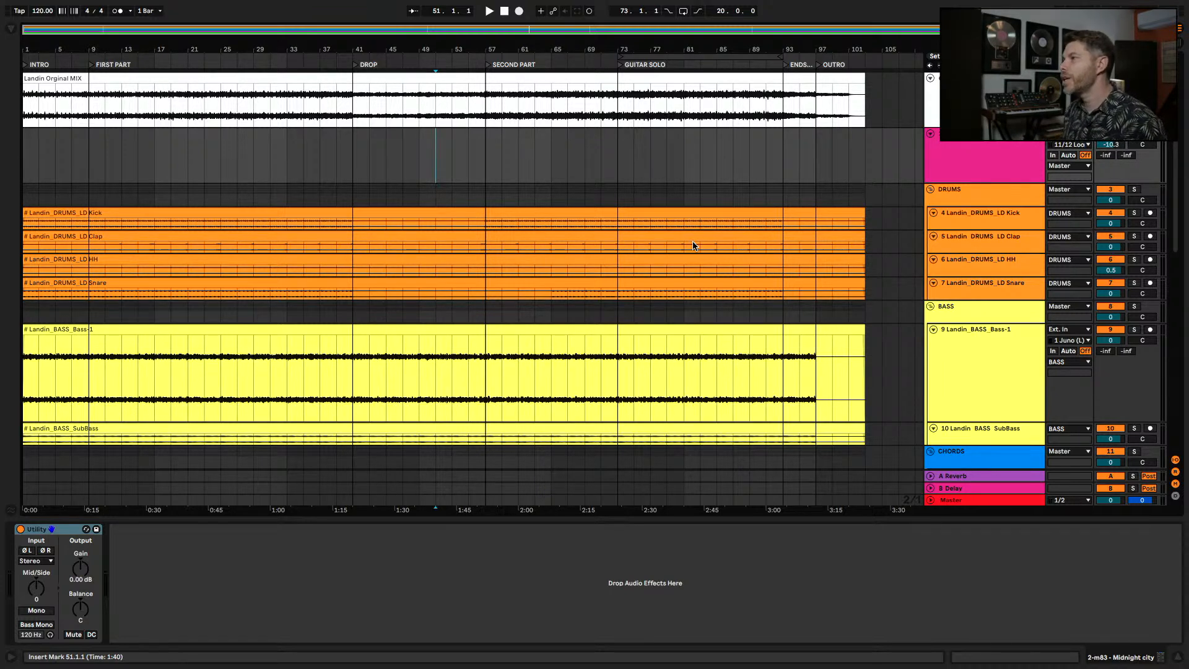
- Look through the song's stem groups in the arrangement, from the original mix and drums down to the FX tracks
scroll(789, 329, "down", 6)
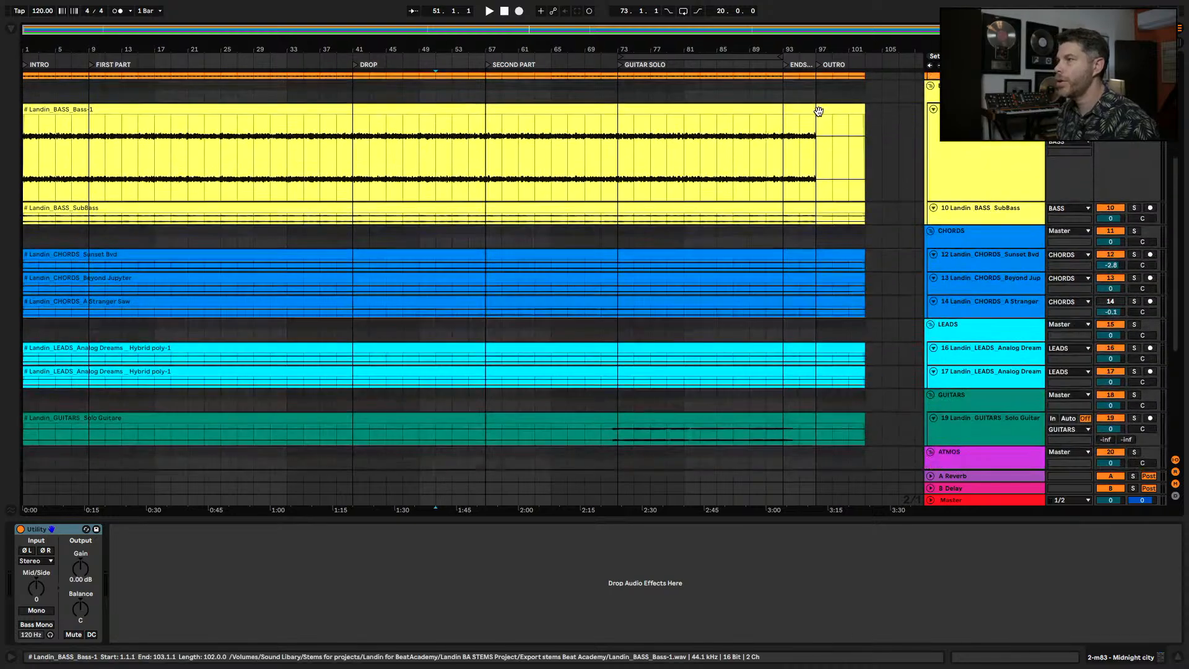
scroll(819, 111, "up", 6)
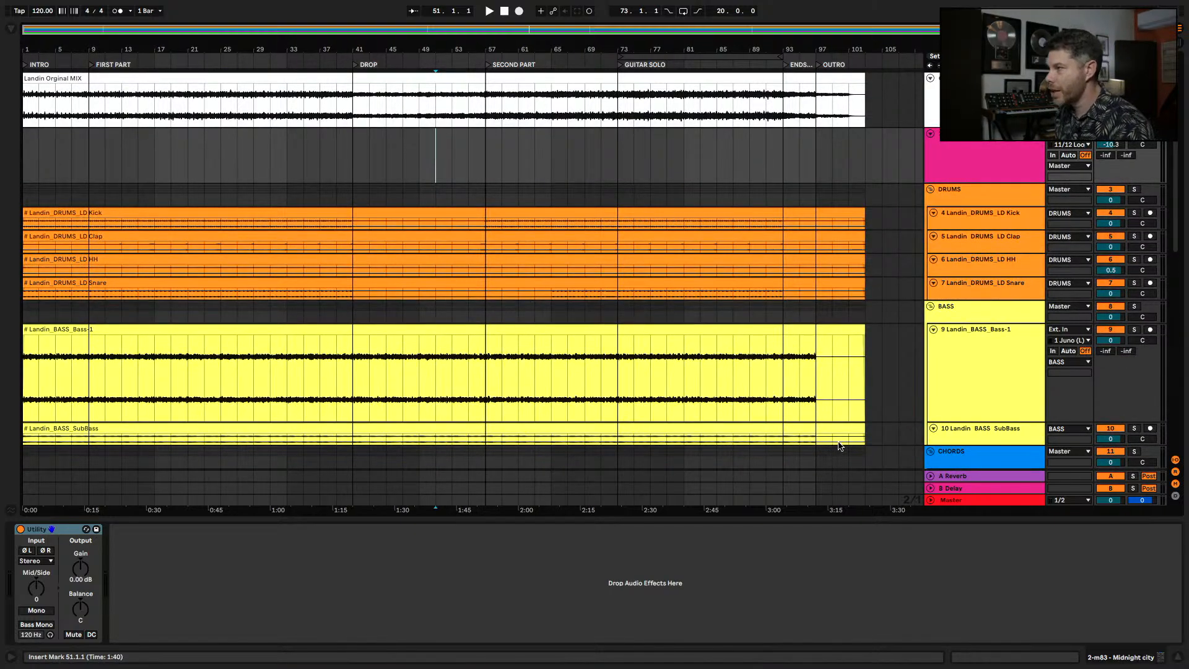
left_click_drag(838, 432, 888, 50)
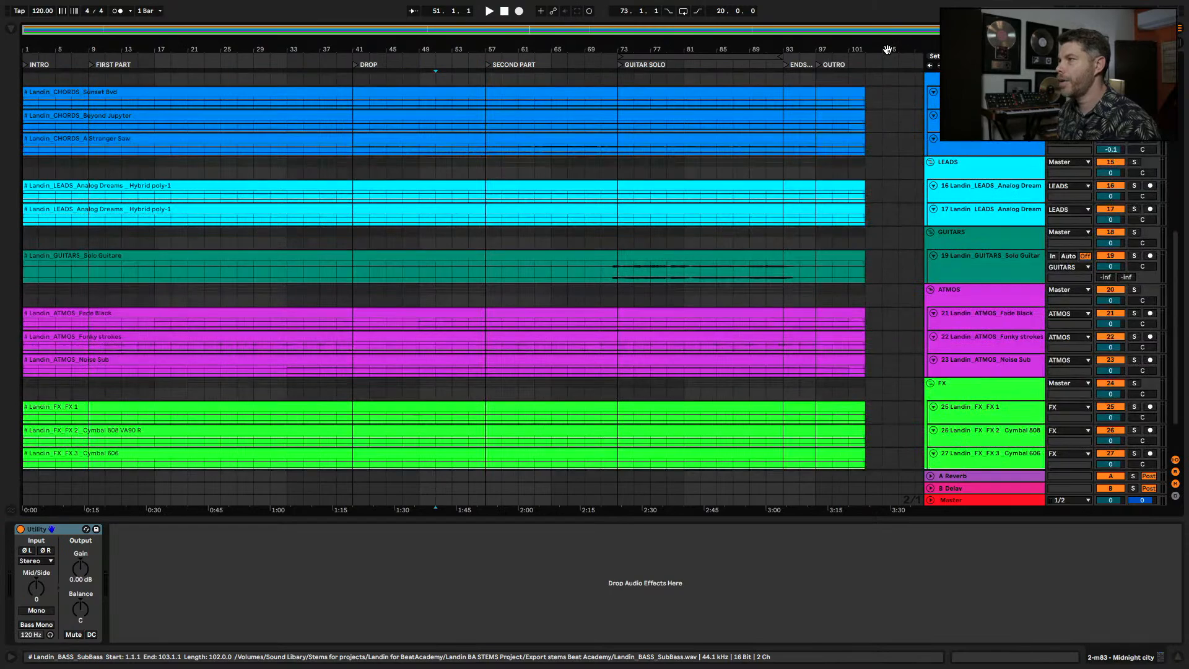
scroll(884, 167, "down", 2)
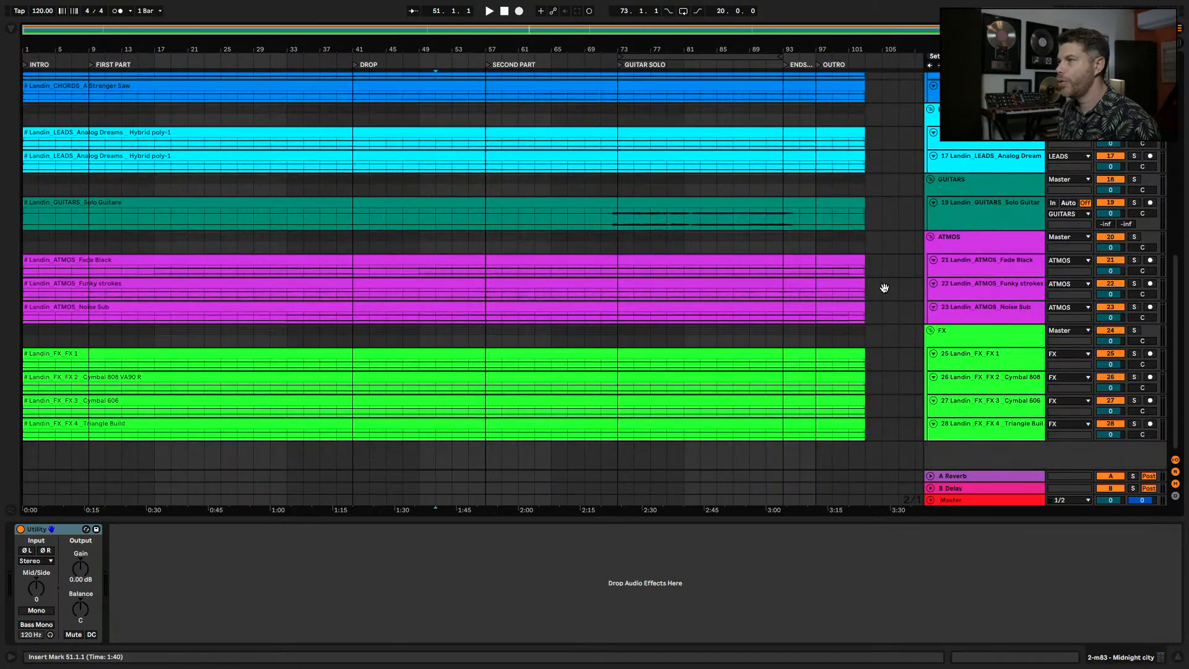
left_click_drag(900, 285, 913, 660)
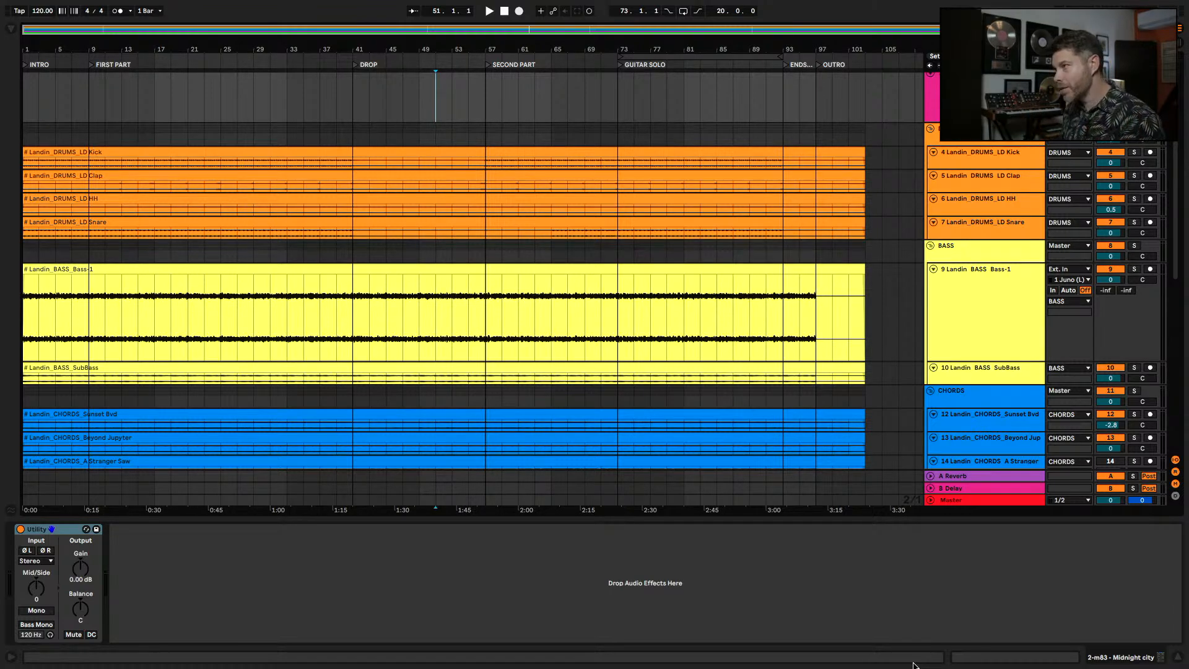
scroll(834, 359, "up", 3)
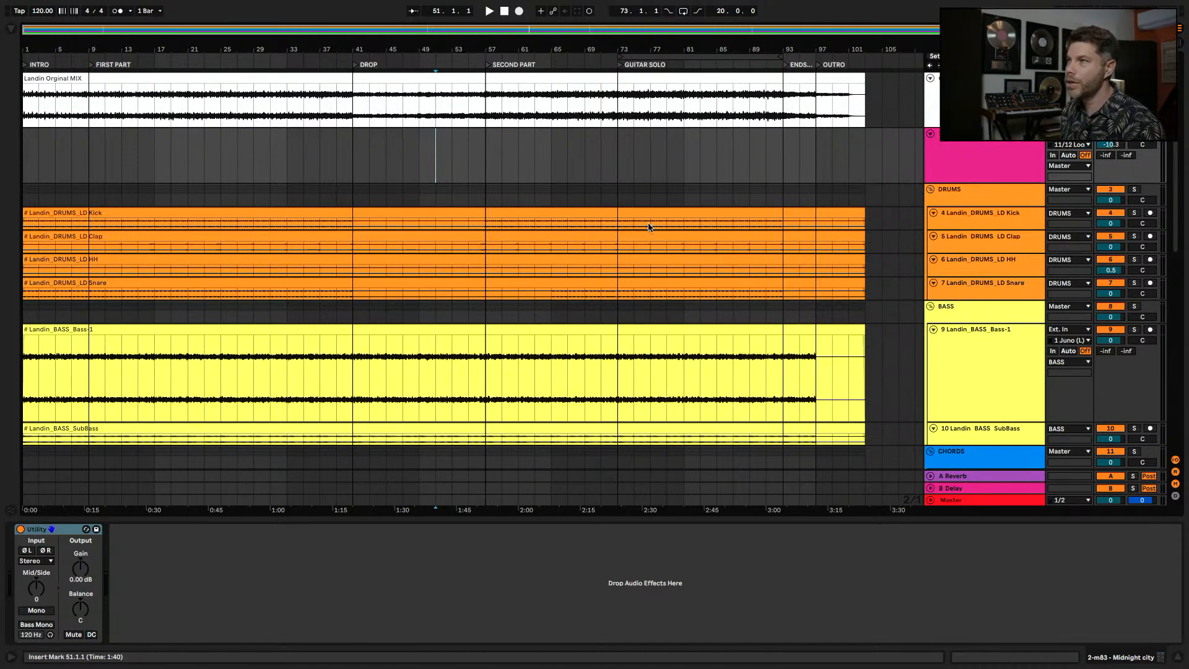
scroll(616, 184, "down", 3)
scroll(751, 88, "up", 3)
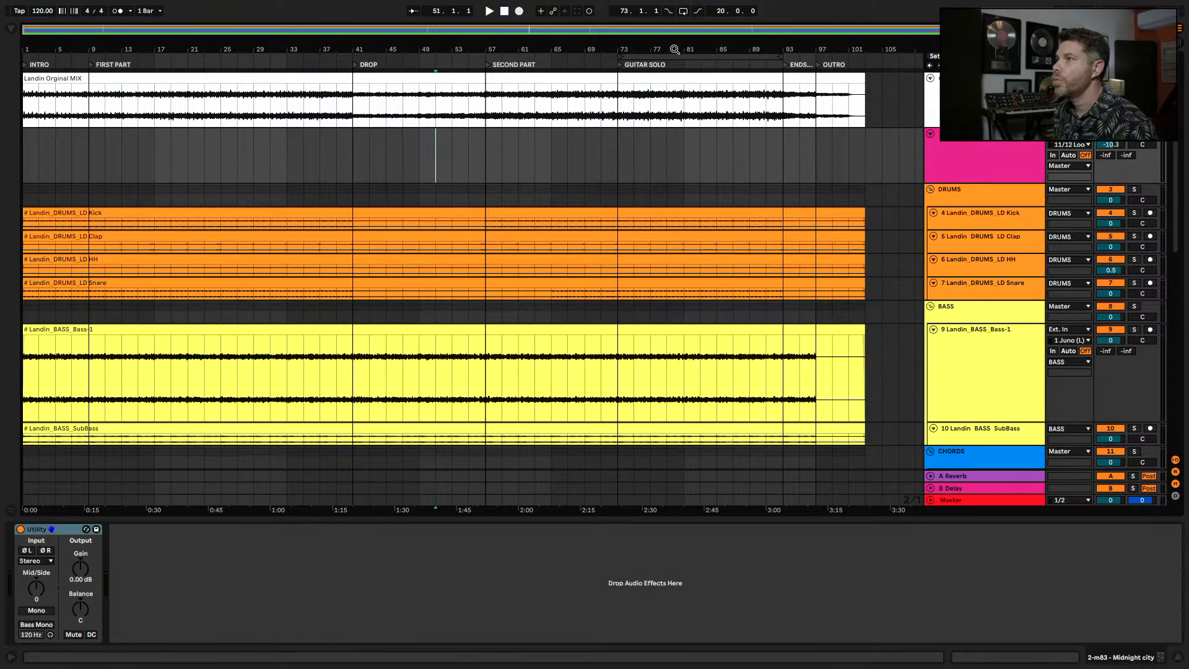
left_click_drag(676, 52, 669, 47)
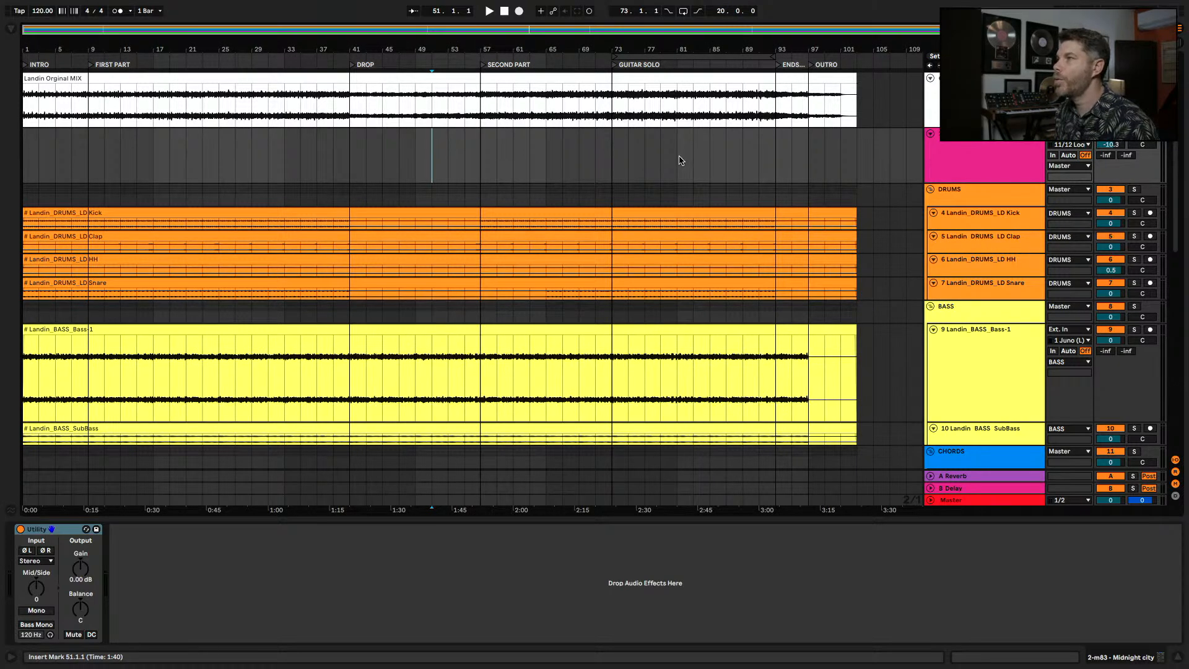
- Reduce the height of the Landin_BASS_Bass-1 track lane in the arrangement
scroll(687, 191, "down", 4)
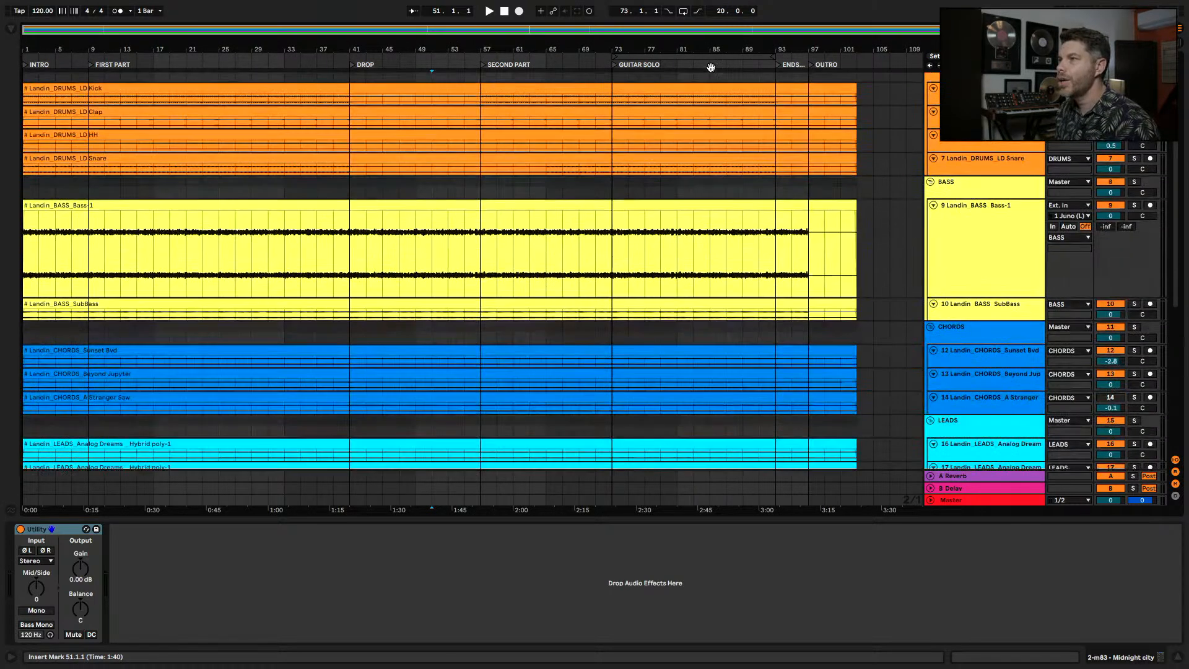
left_click(939, 232)
left_click(934, 205)
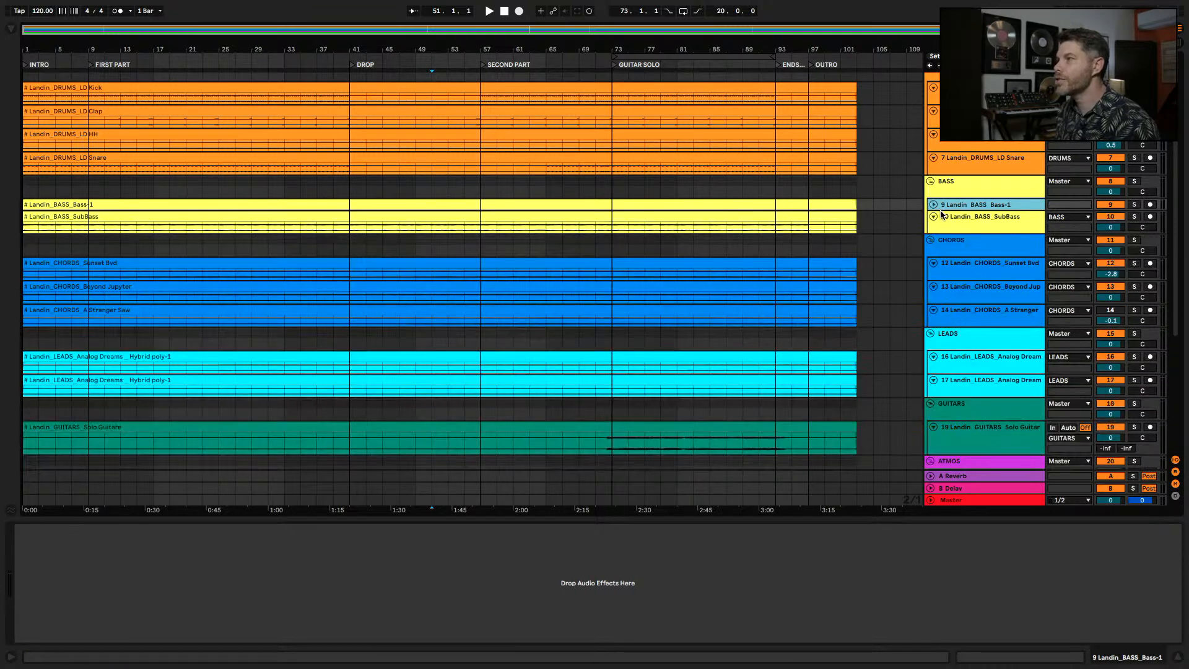
left_click(941, 205)
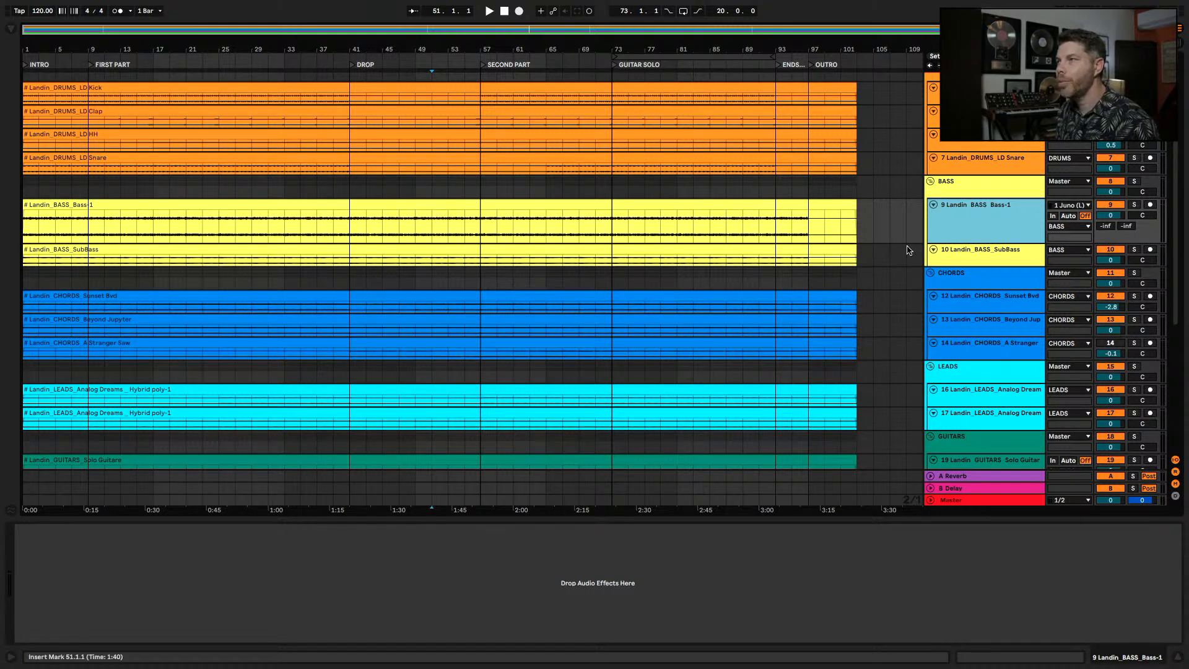
left_click_drag(858, 194, 866, 390)
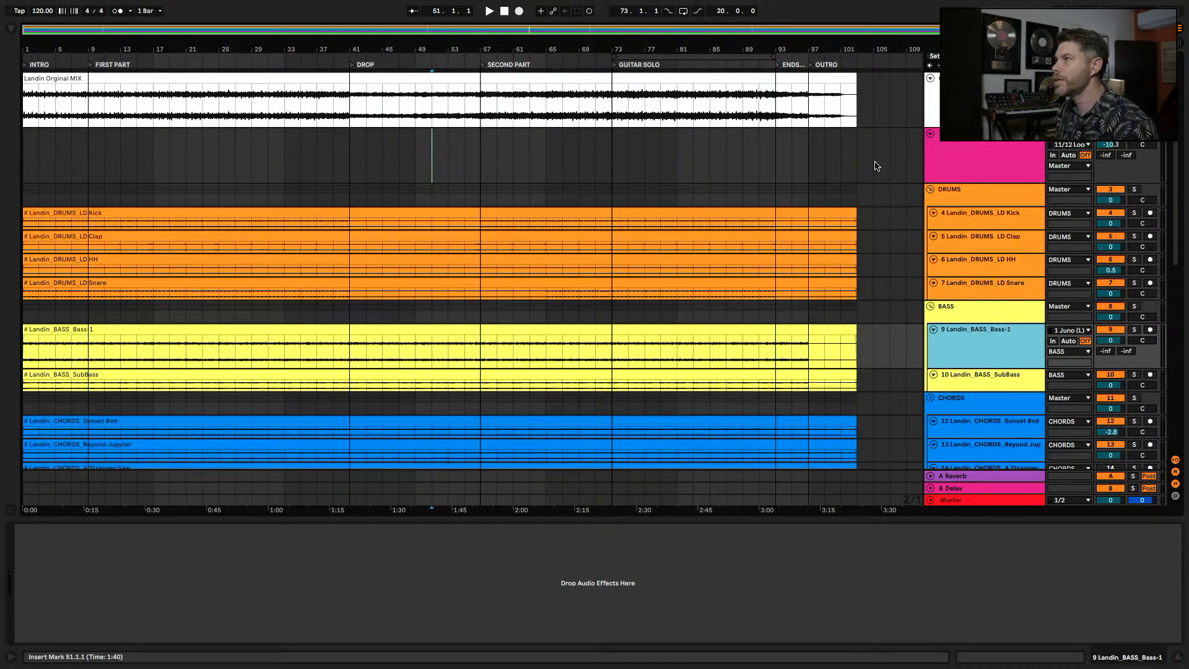
- Enlarge the Original Mix track lane so its waveform is shown taller
left_click(973, 82)
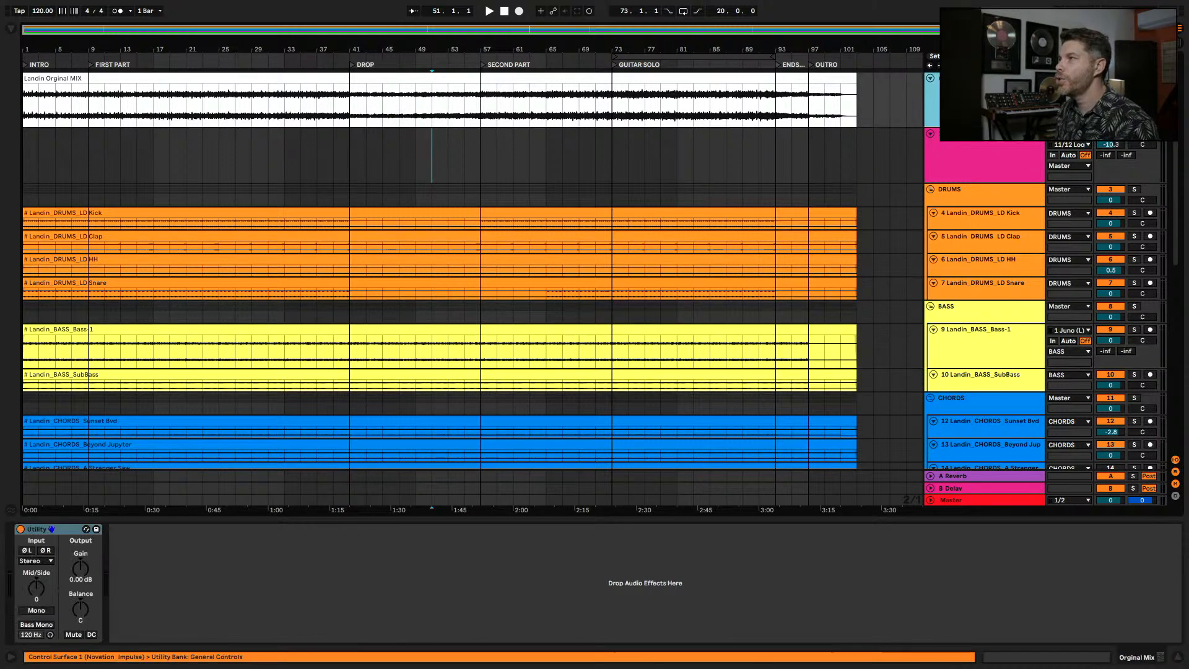
left_click_drag(954, 128, 961, 214)
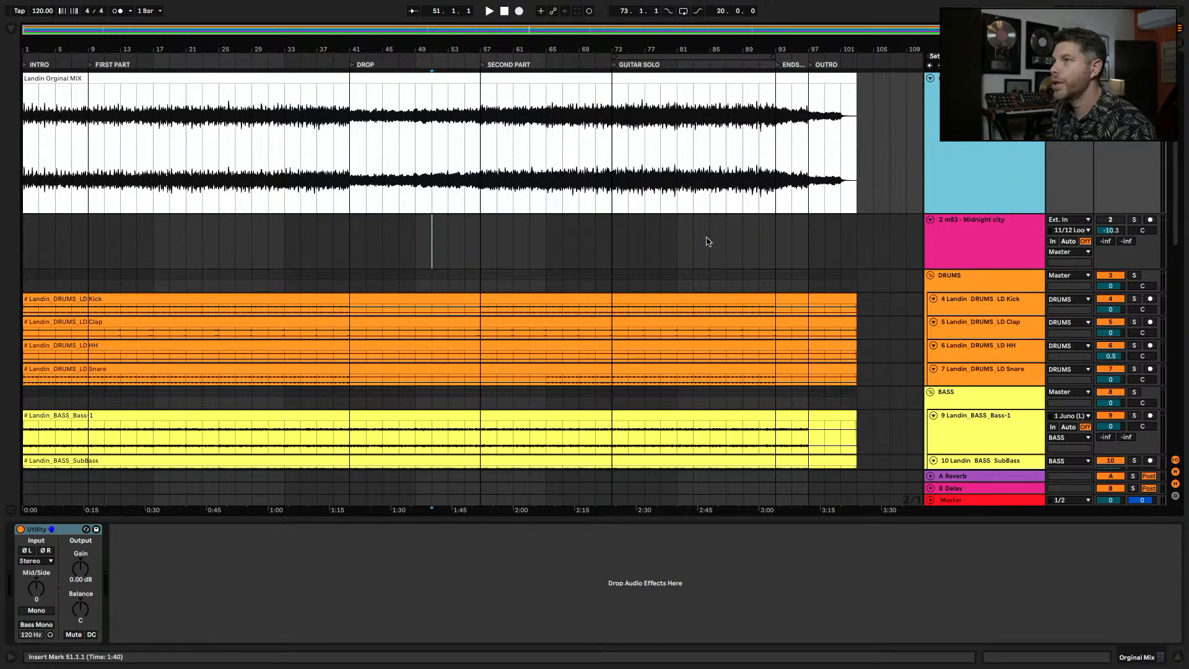
scroll(693, 163, "down", 3)
scroll(706, 189, "up", 2)
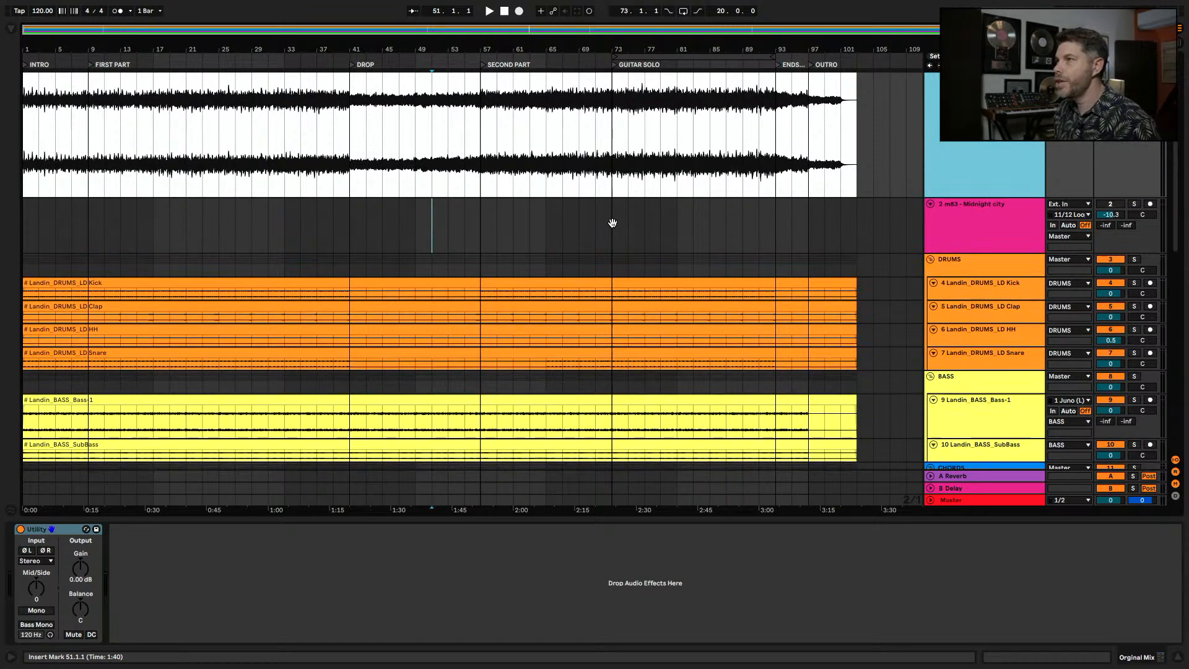
scroll(613, 223, "up", 1)
- Play the song from bar 1 and optimize the height of all arrangement tracks
left_click(31, 233)
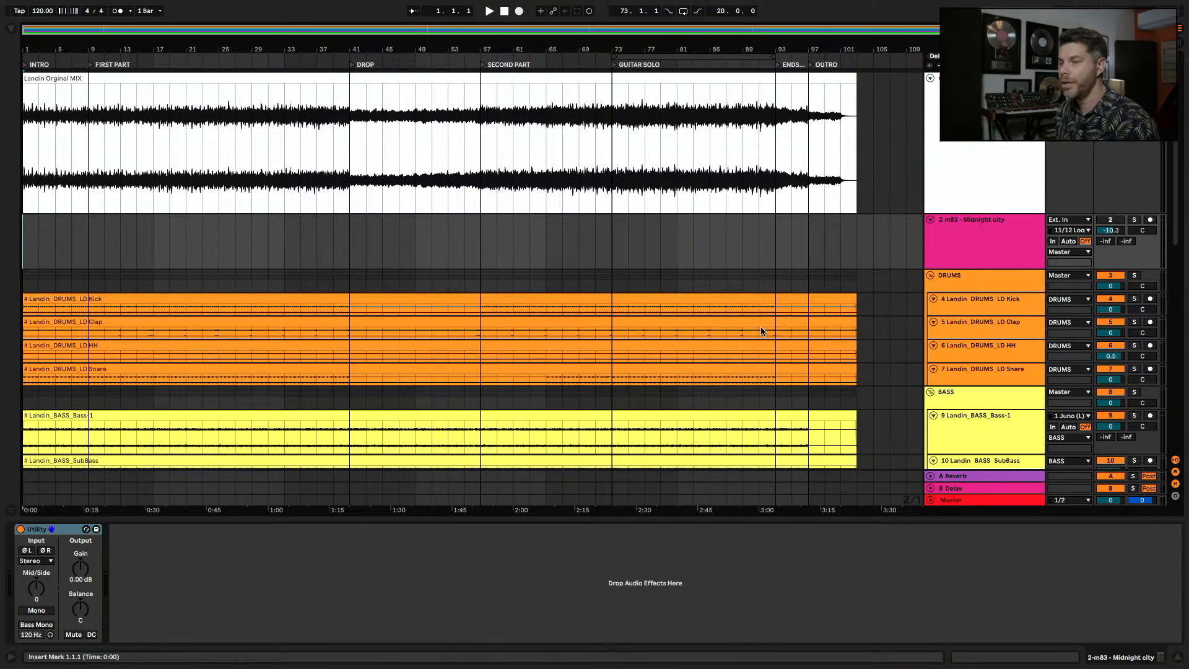
key("space")
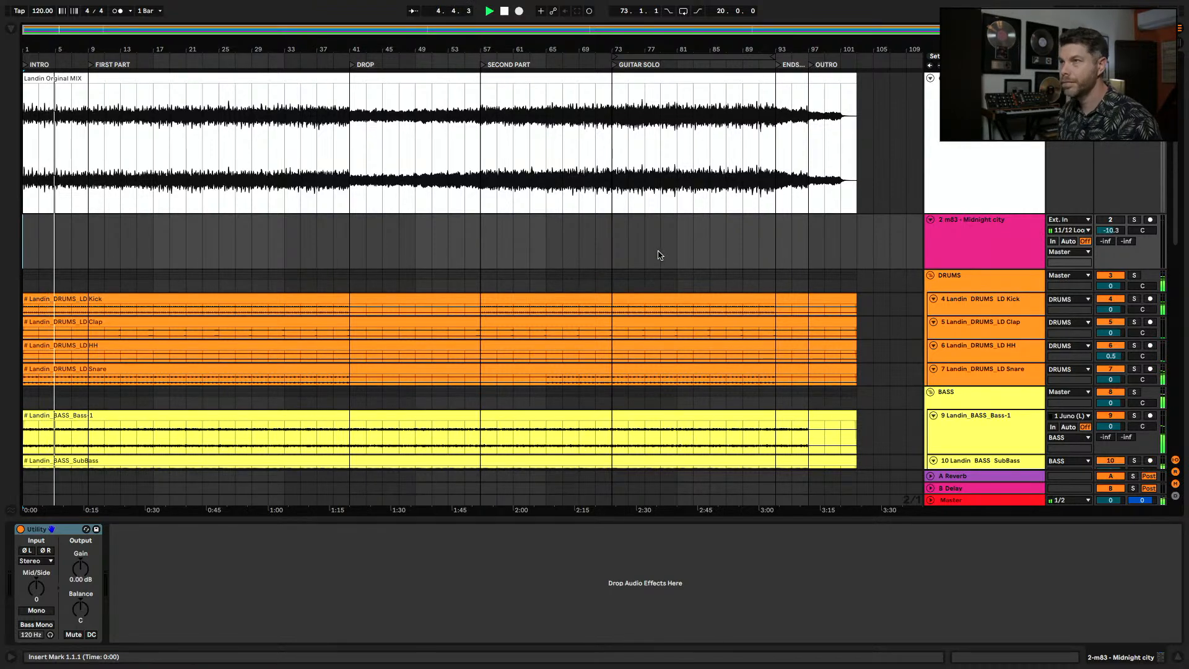
key("h")
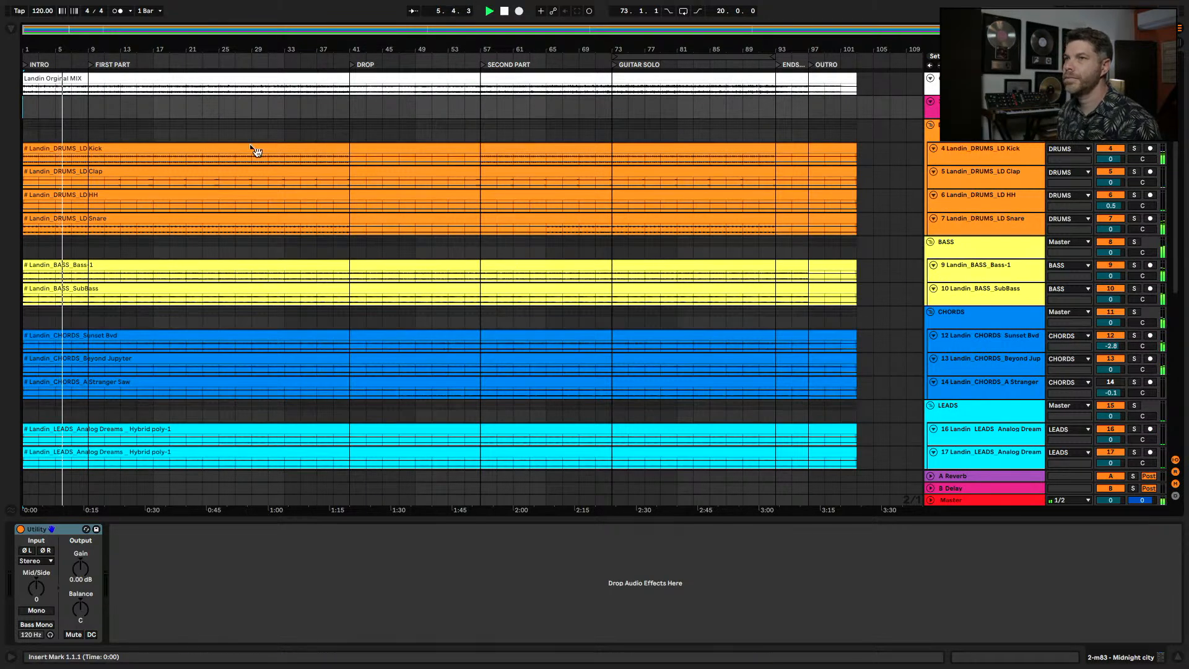
left_click_drag(267, 51, 267, 53)
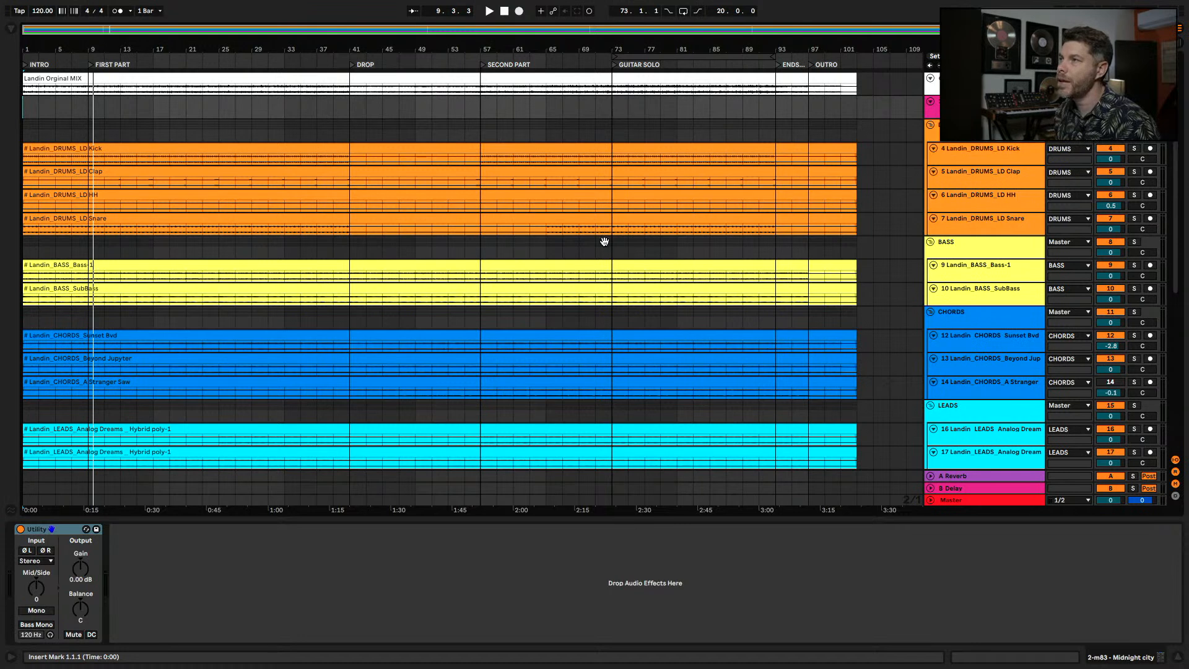
- Place the insert mark at bar 73, the start of the guitar solo, and play the song from there
left_click(612, 109)
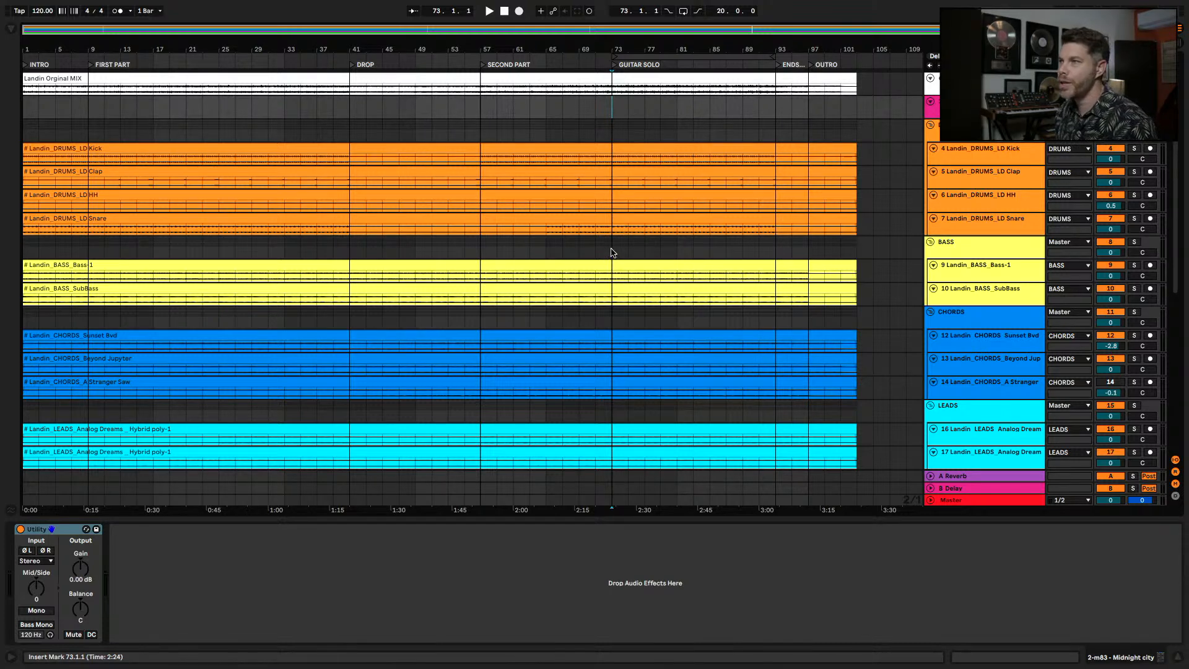
scroll(612, 252, "down", 5)
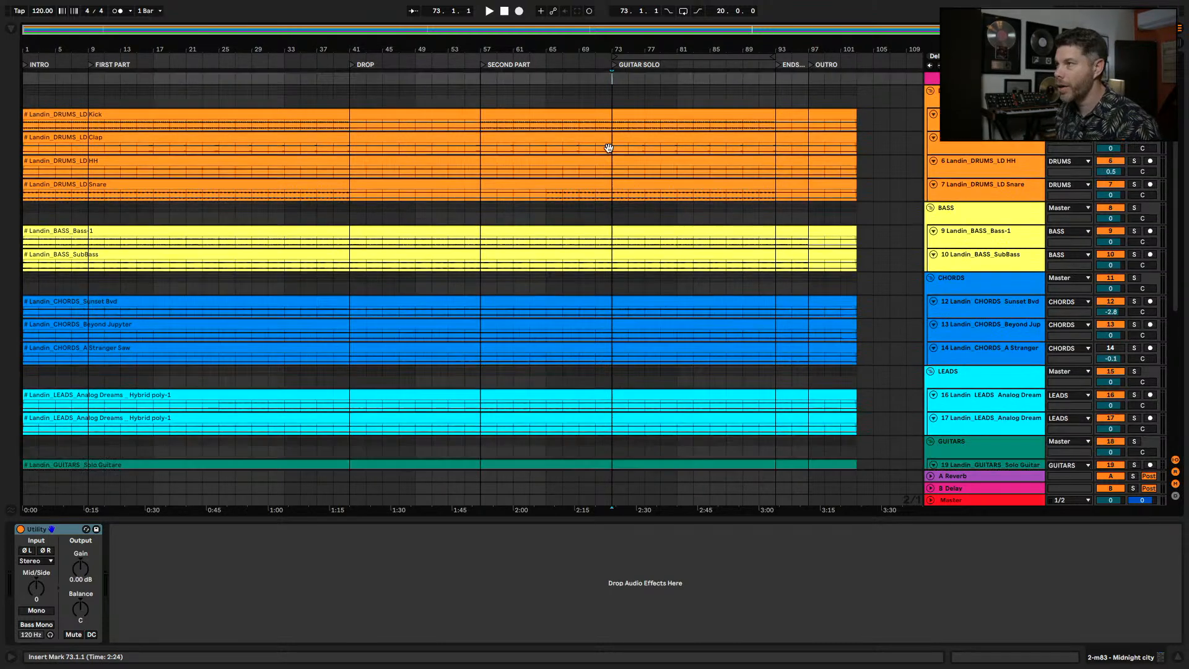
scroll(640, 285, "up", 5)
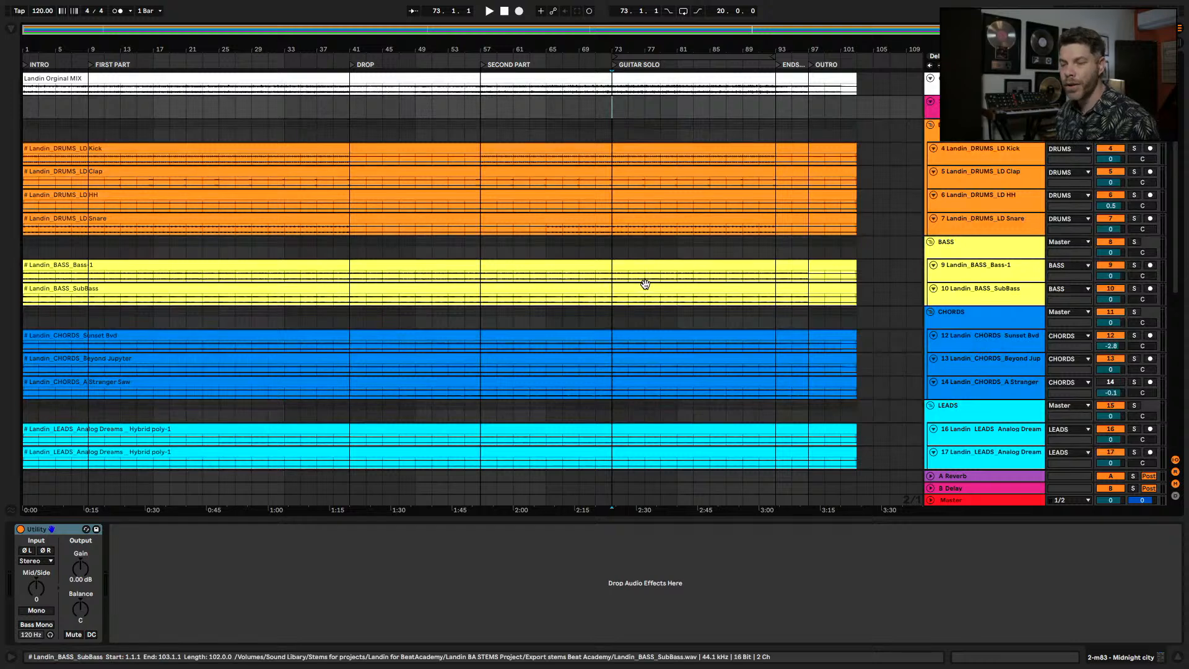
key("space")
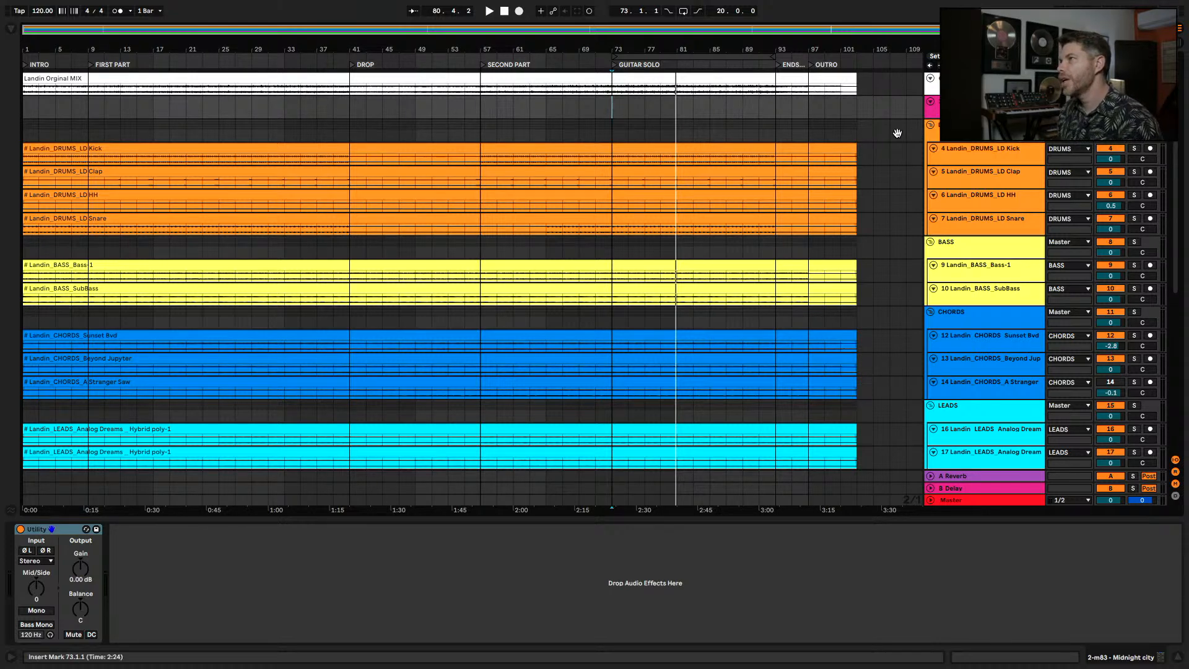
left_click_drag(897, 133, 888, 156)
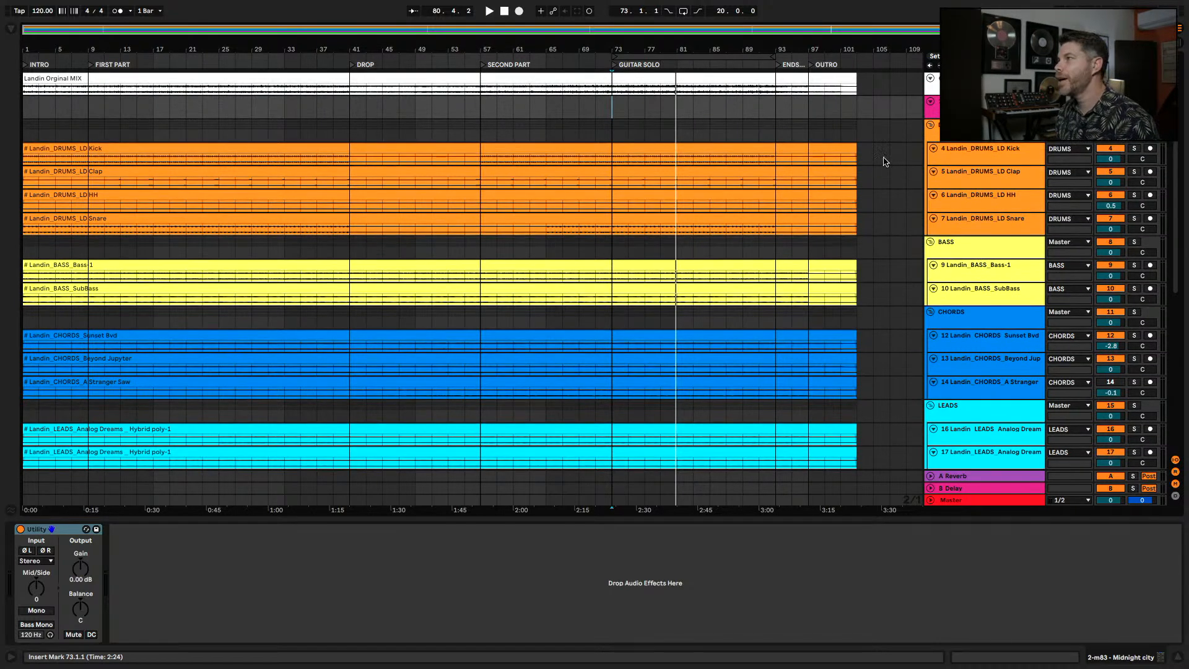
- Open the m83 - Midnight city clip in Session View and solo its track
key("Tab")
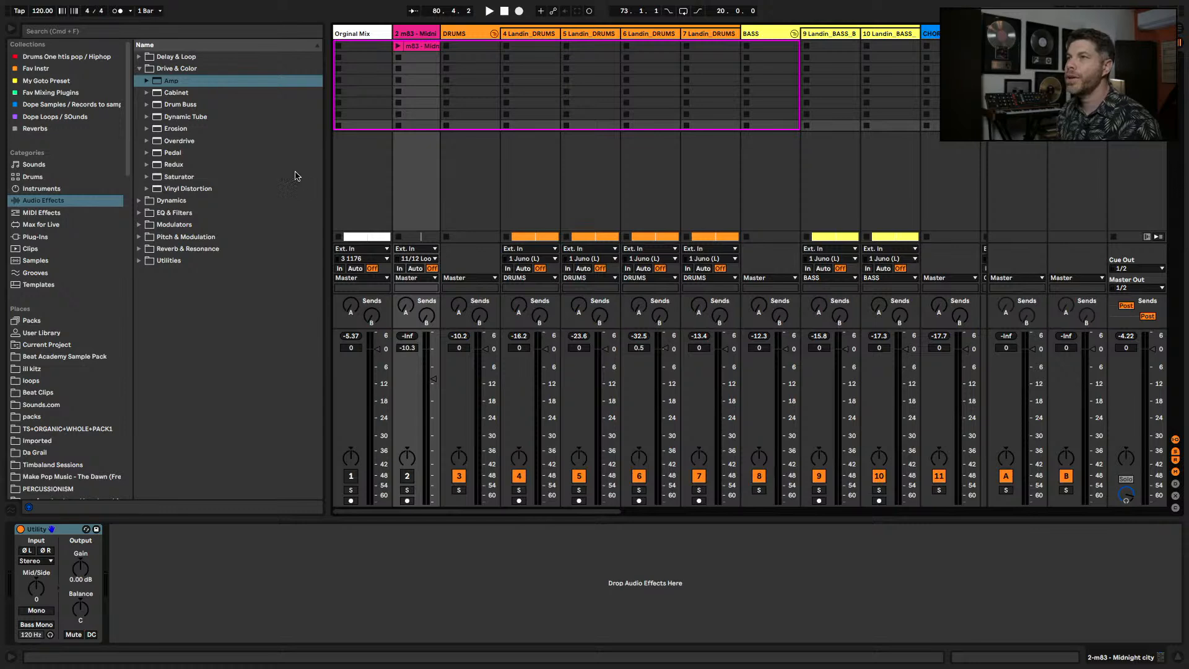
double_click(433, 47)
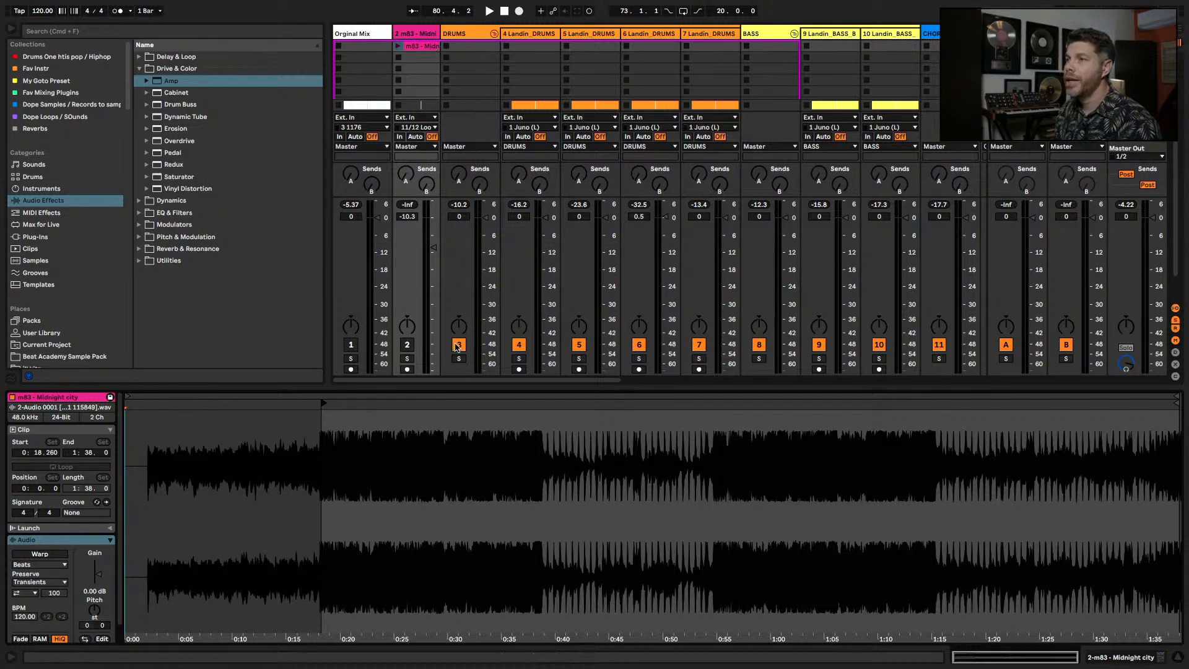
left_click(407, 359)
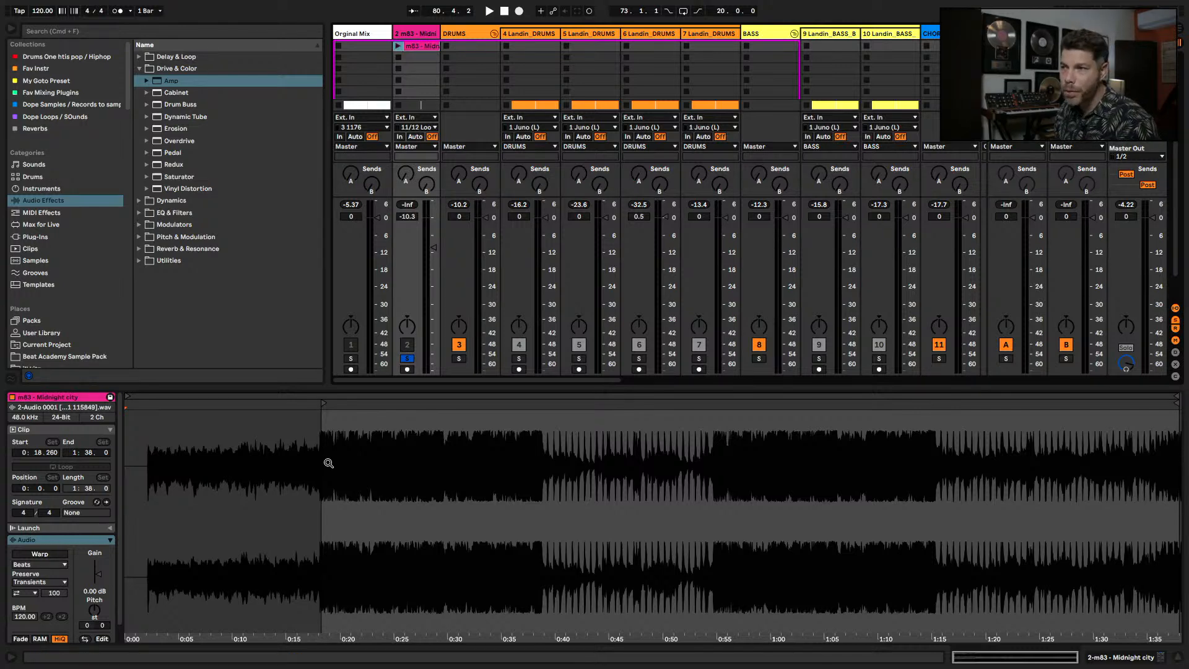
- Move the Midnight city clip's start to 0:18.155 and play it with the track volume raised to -2.1 dB
mouse_move(321, 430)
left_mouse_down()
mouse_move(328, 495)
mouse_move(346, 501)
left_mouse_up()
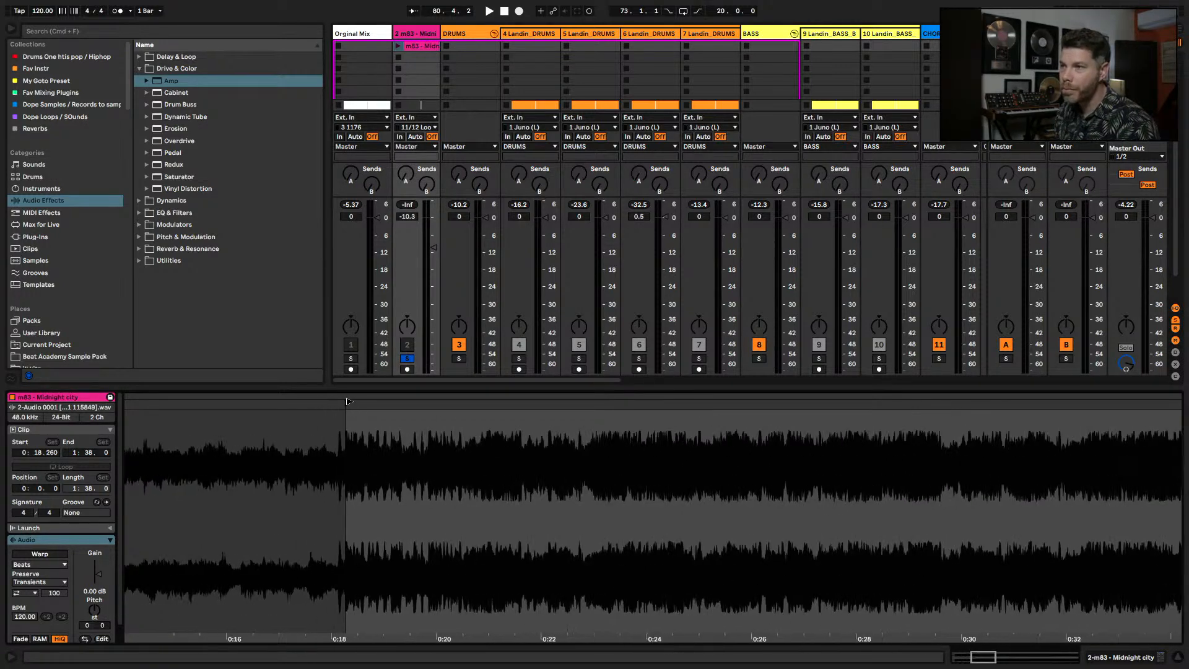
left_click_drag(349, 402, 336, 402)
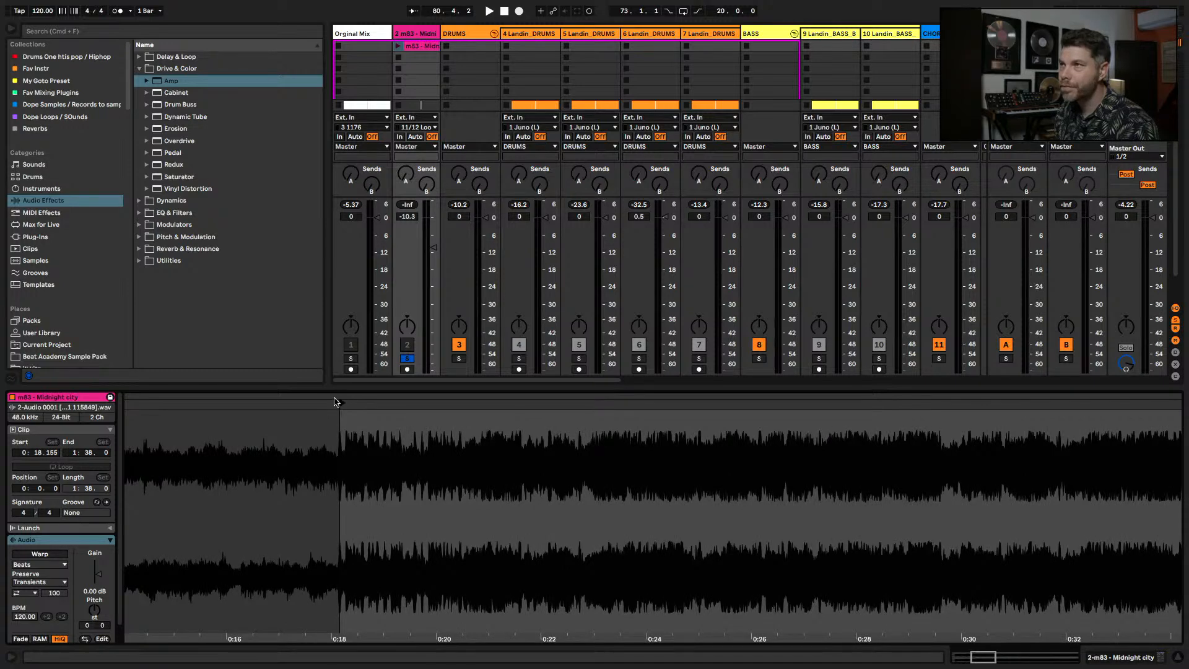
left_click(399, 49)
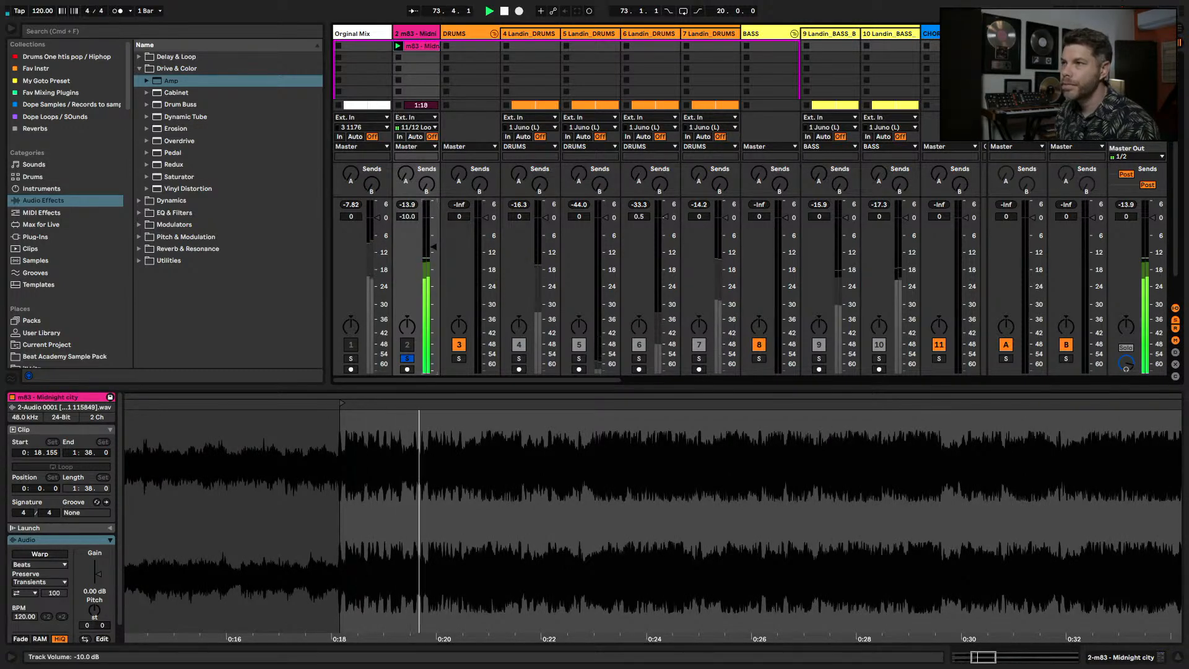
left_click_drag(433, 246, 433, 227)
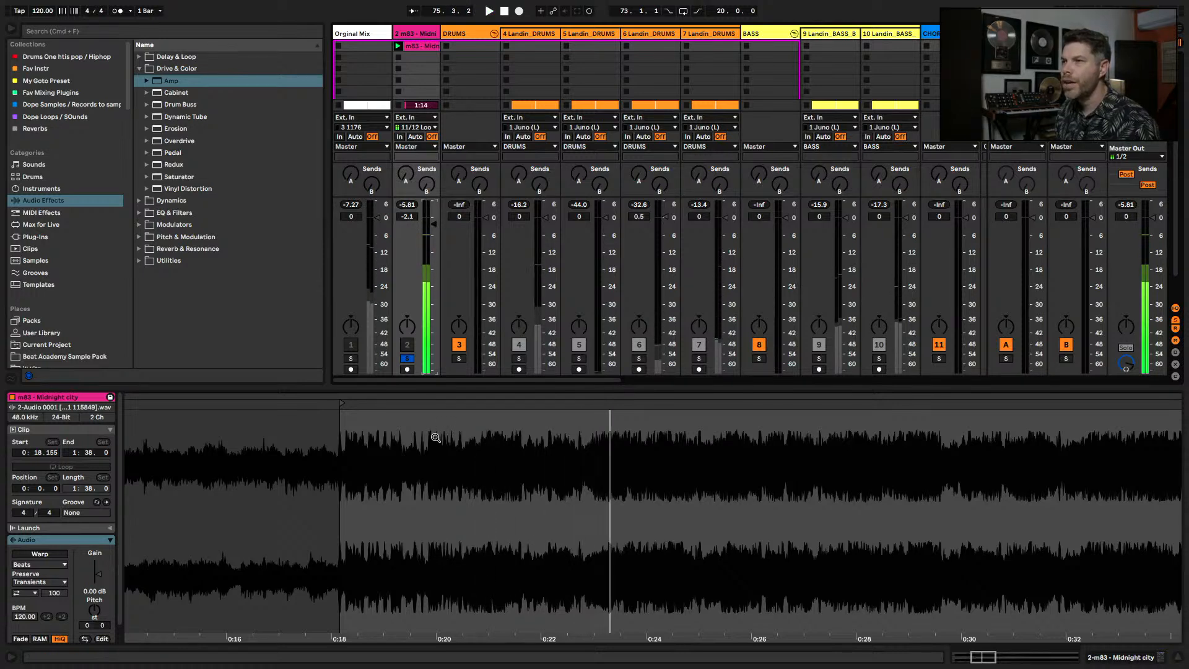
- Audition the Midnight city clip from a new start at 0:38.860, and turn off its track's solo
mouse_move(435, 437)
left_mouse_down()
mouse_move(317, 420)
mouse_move(437, 404)
mouse_move(584, 406)
mouse_move(577, 421)
left_mouse_up()
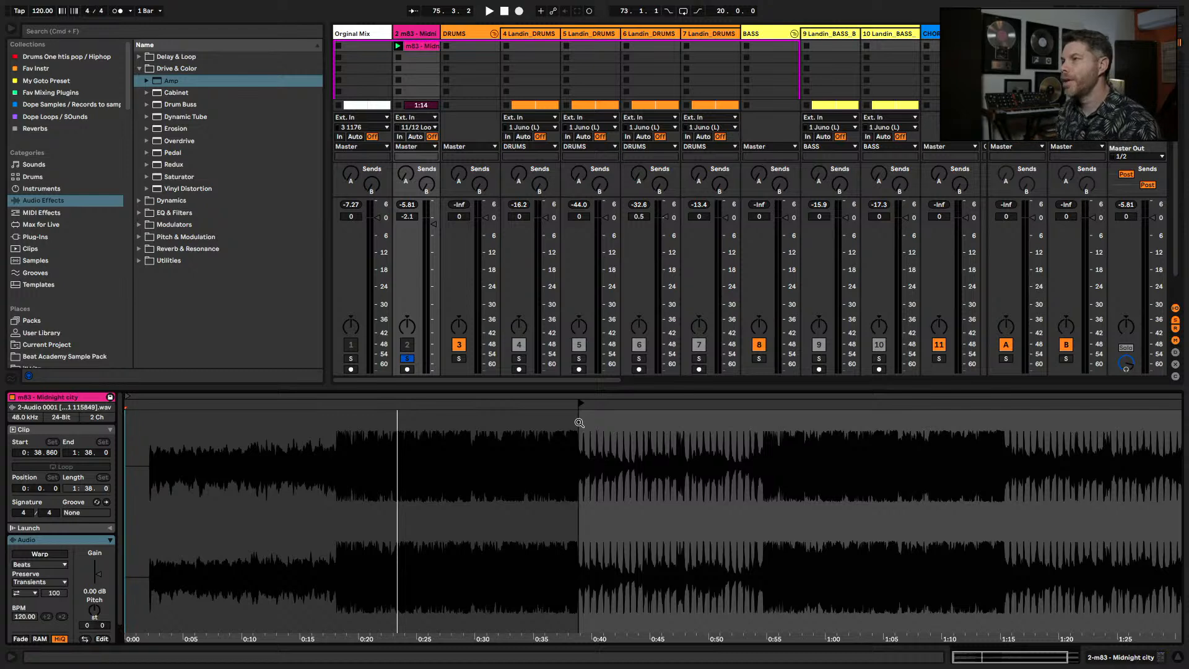
key("space")
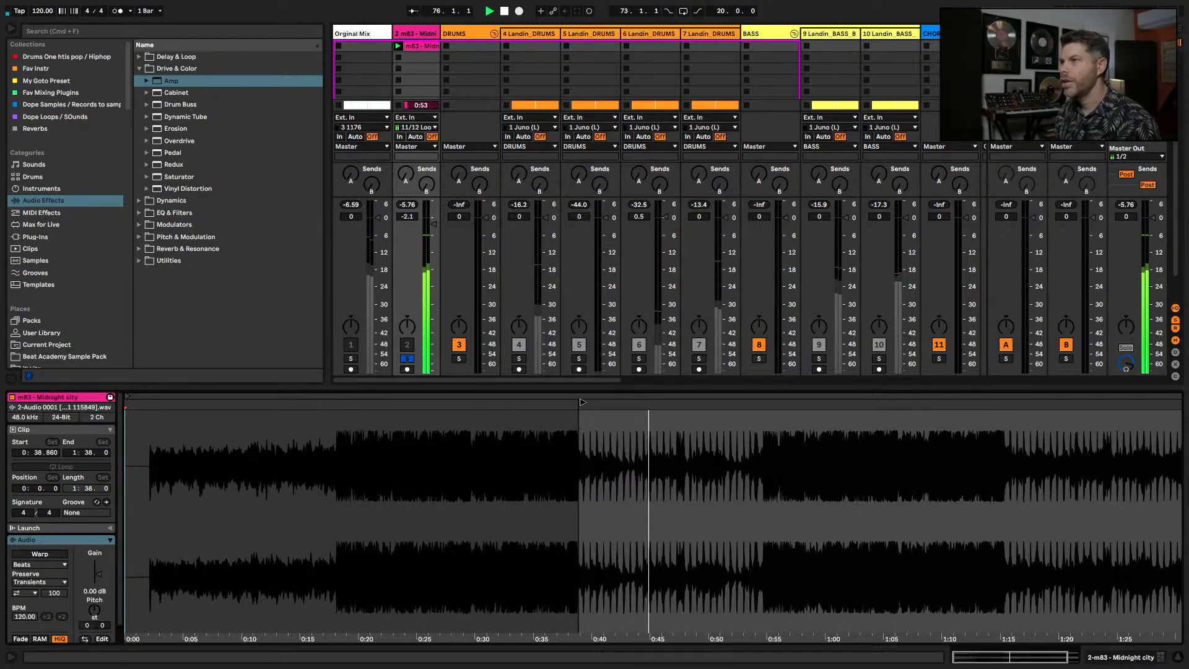
key("space")
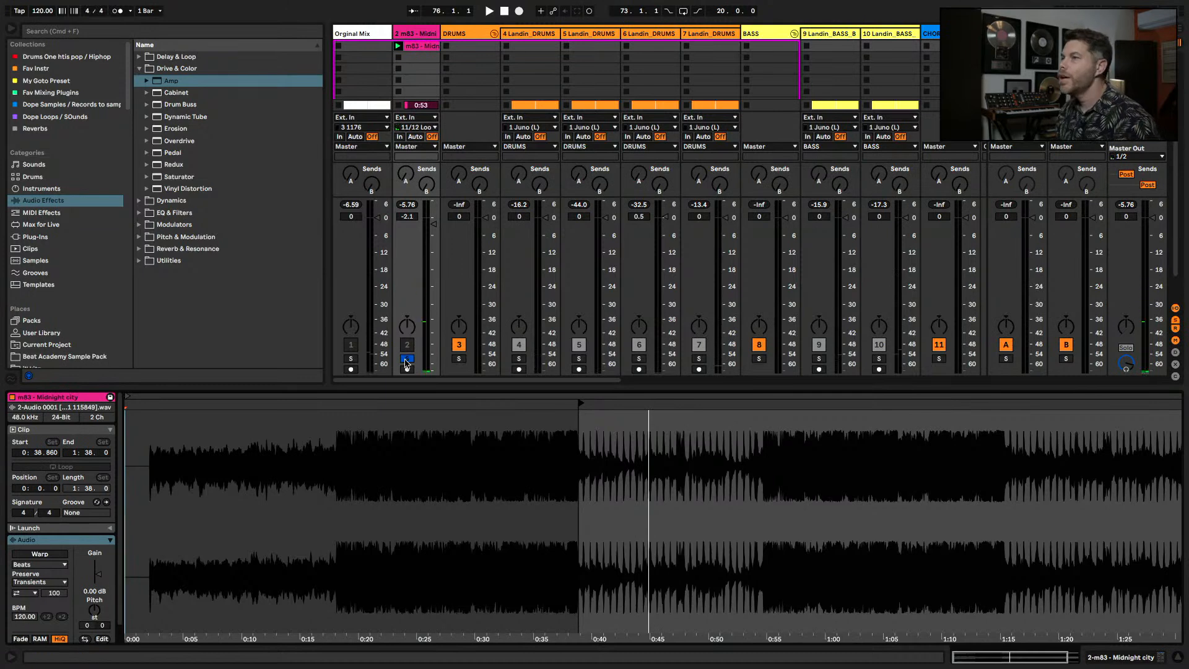
left_click(407, 359)
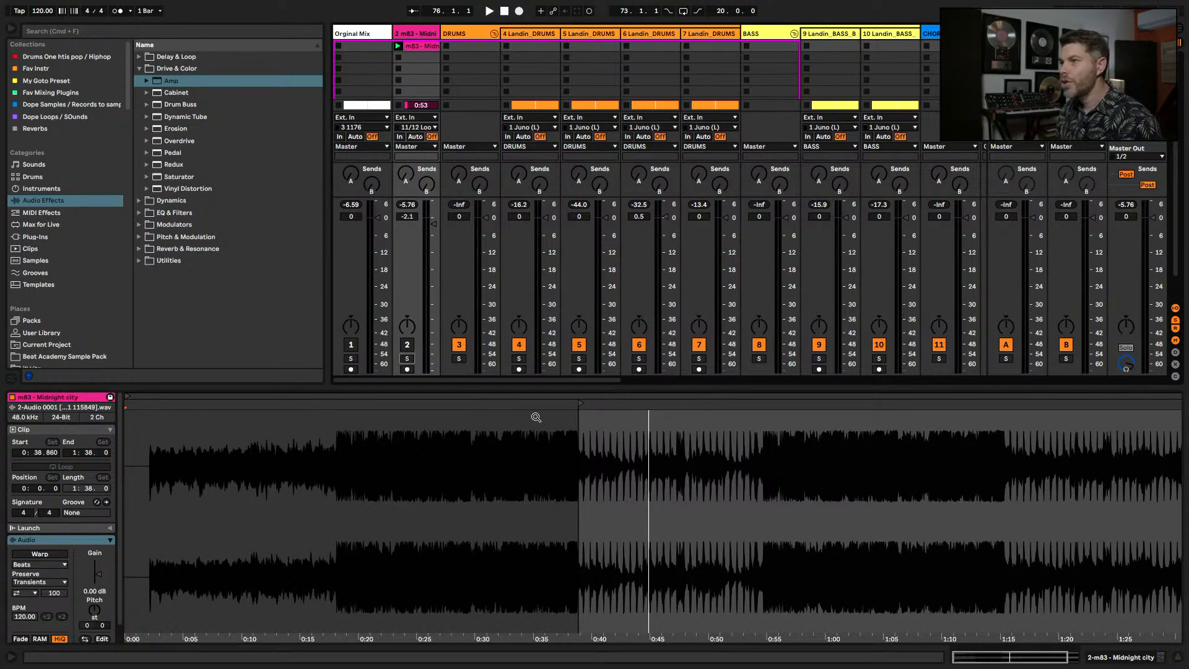
- Move the Midnight city clip's start to 0:54.663, place it at bar 73 in Arrangement View, and make its track taller
left_click_drag(581, 404, 765, 403)
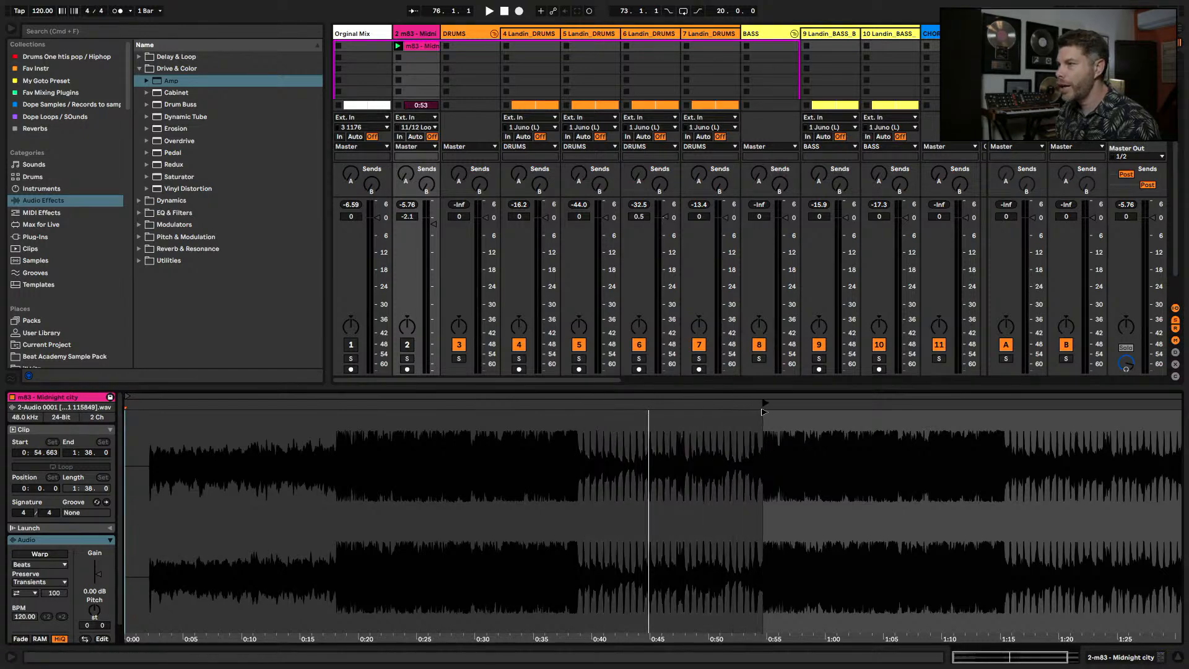
key("Tab")
left_click_drag(421, 49, 612, 104)
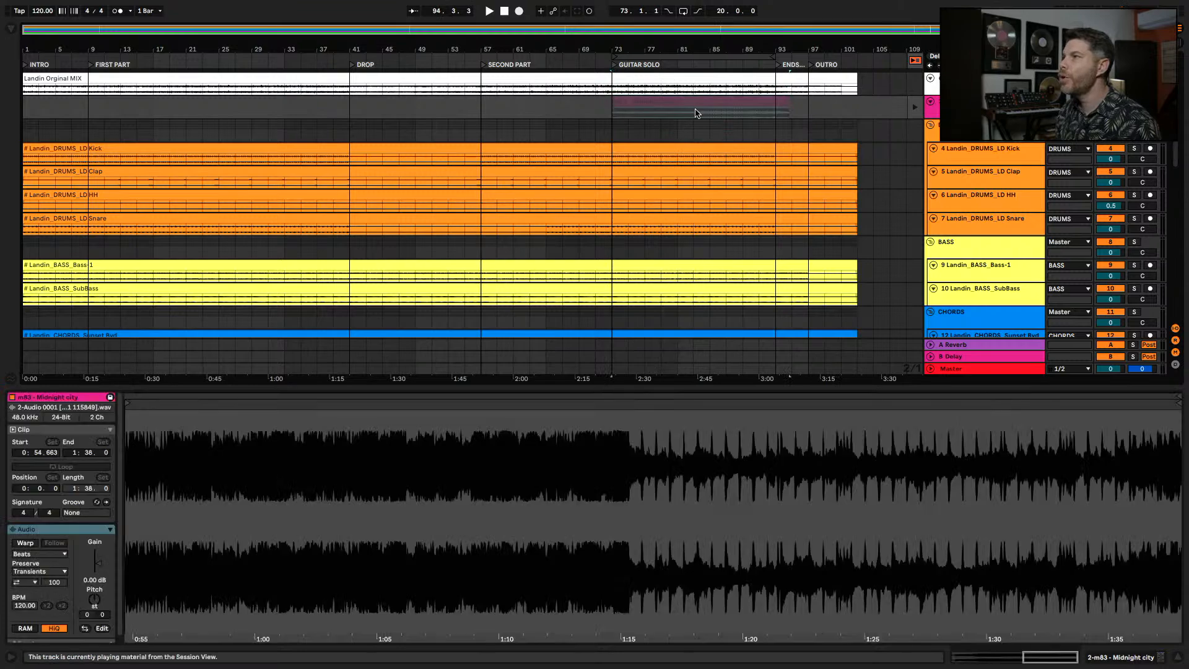
left_click_drag(940, 118, 945, 172)
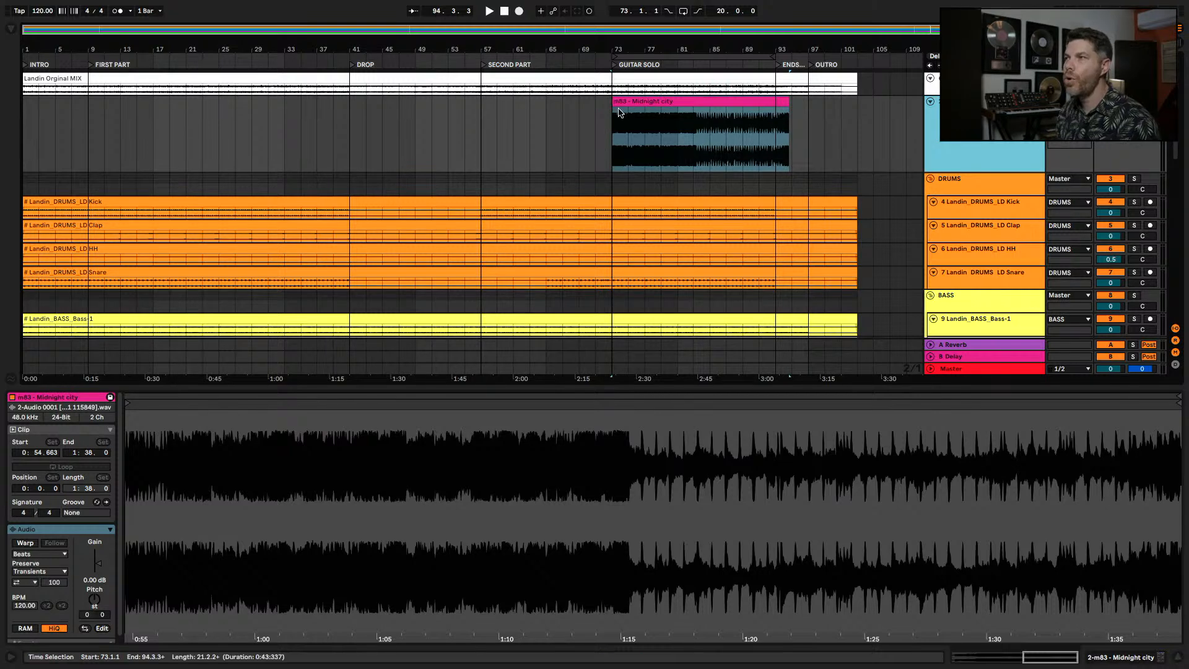
- Play the song from bar 73 and compare it with the Midnight city track by toggling that track's solo
key("space")
key("space")
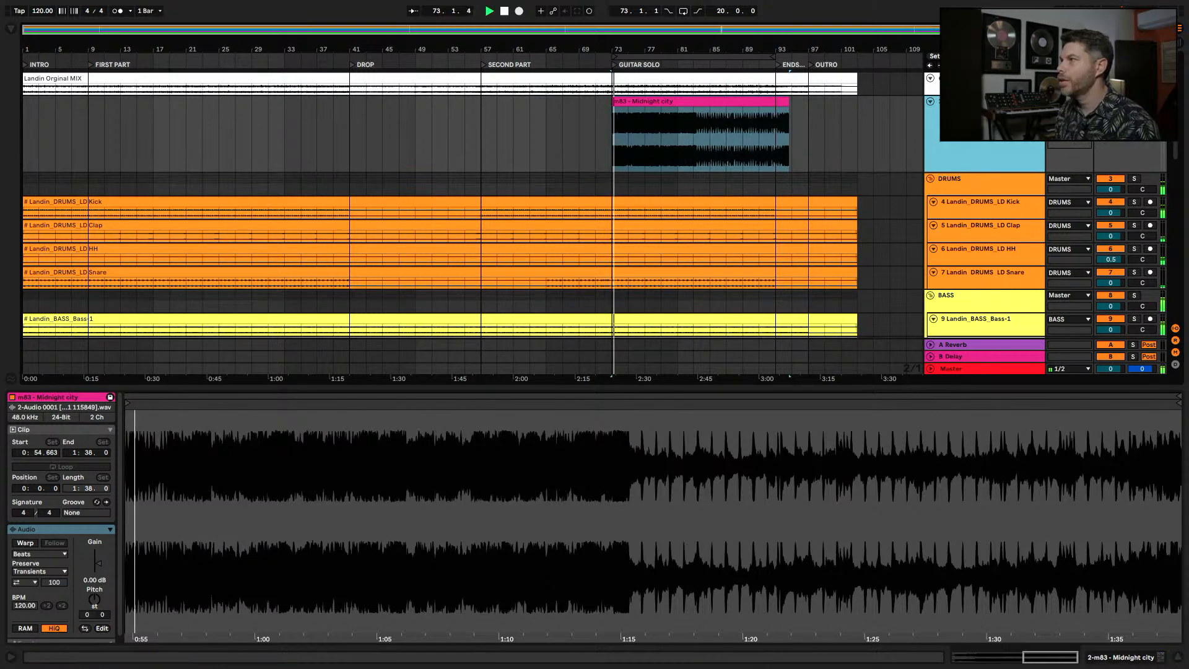
key("space")
left_click(1134, 102)
key("space")
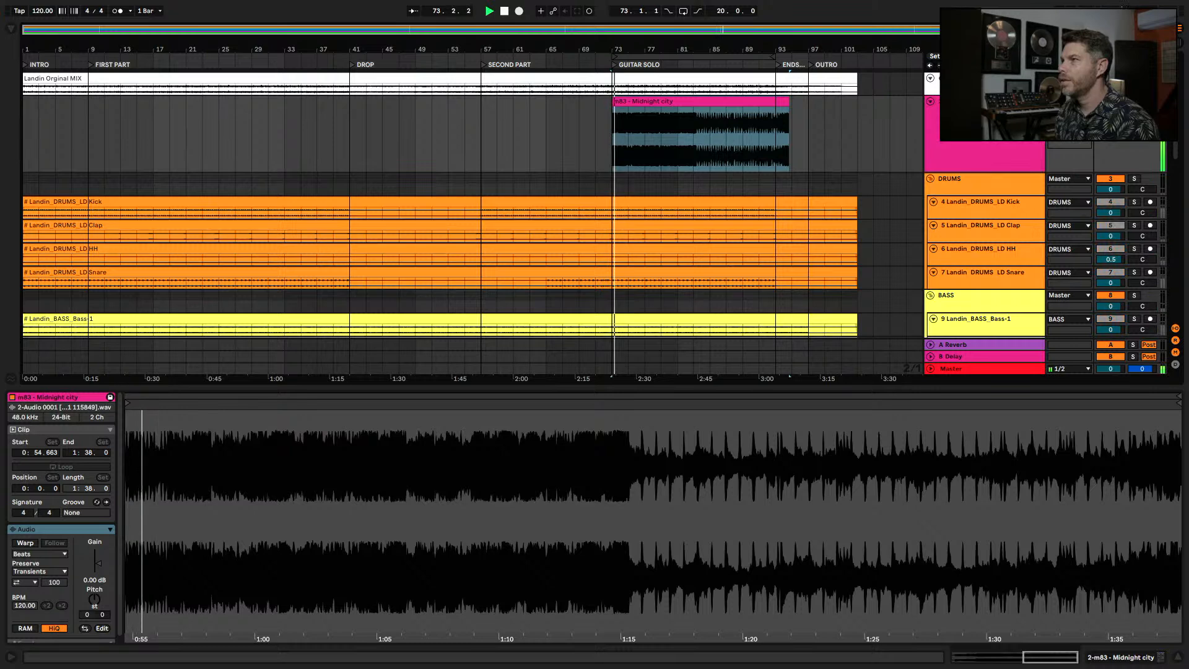
key("space")
left_click(1134, 102)
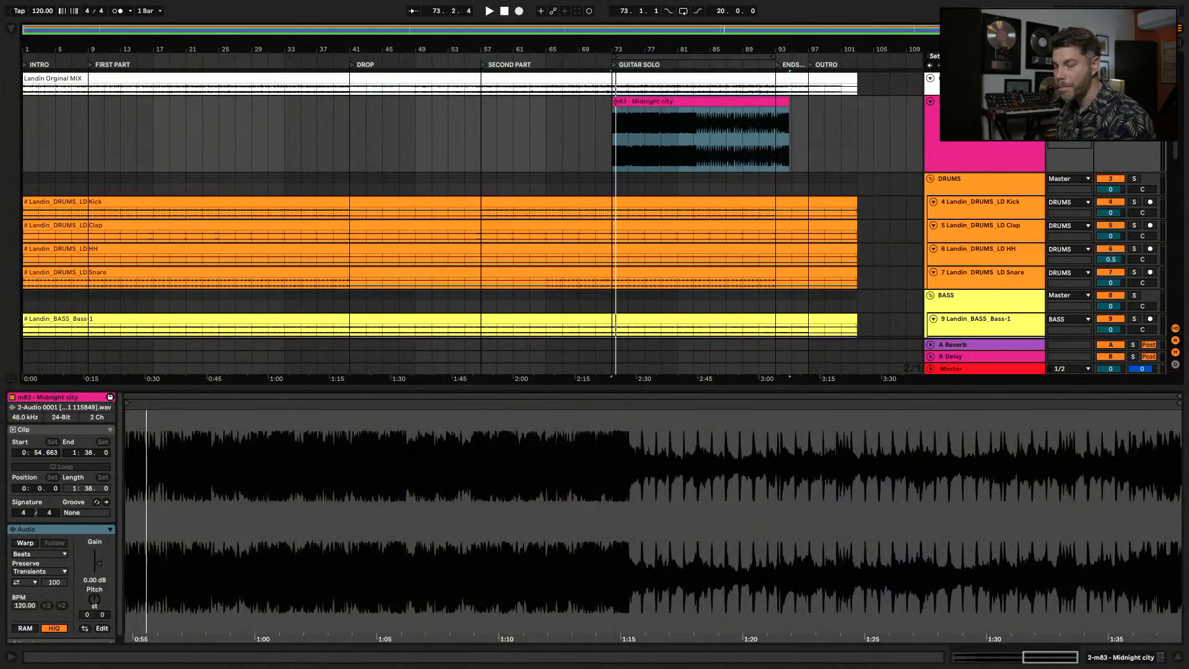
- Route the Midnight city track's output in Session View to Ext. Out 1/2, bypassing the master
left_click(767, 109)
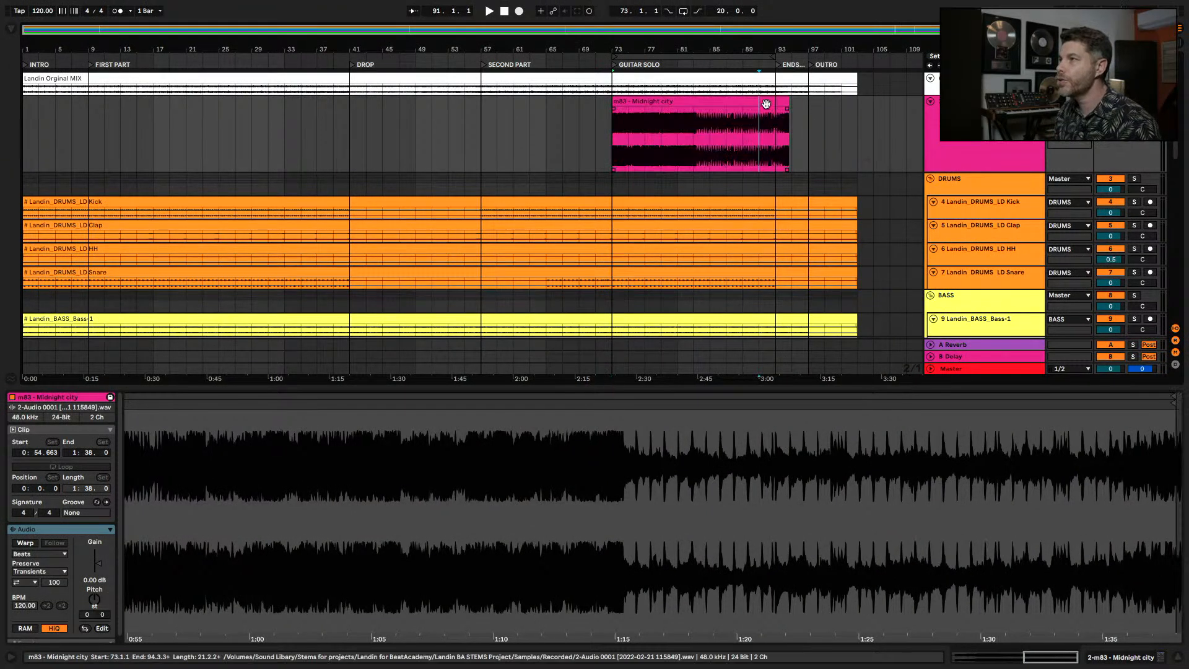
key("Tab")
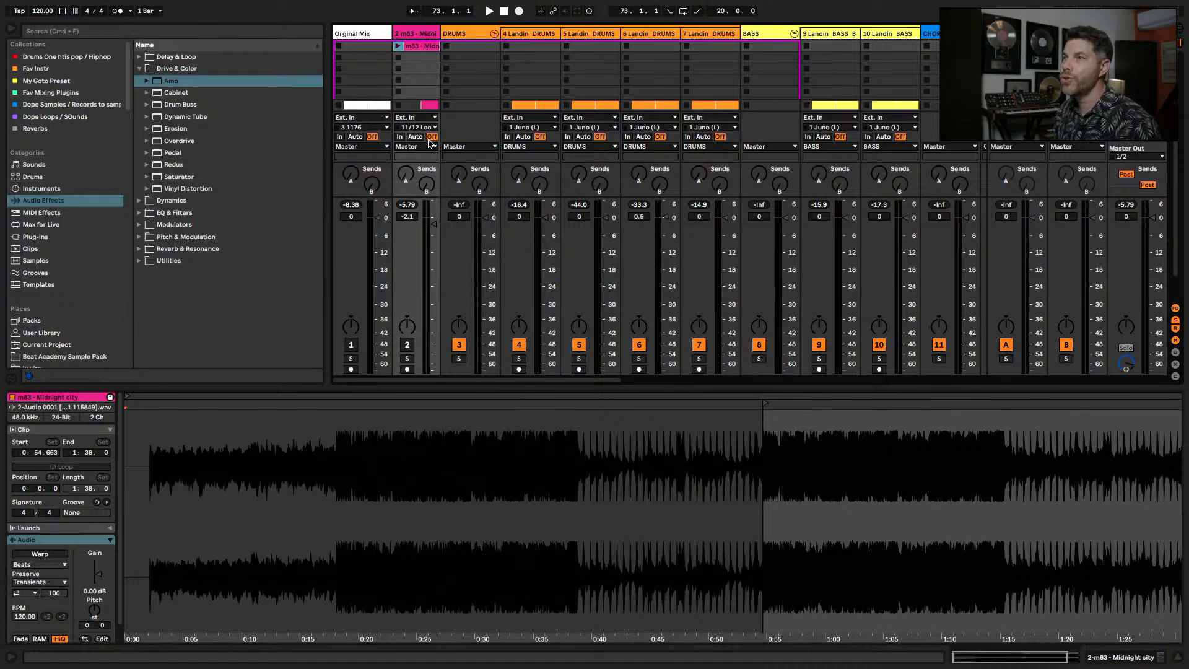
key("shift+Tab")
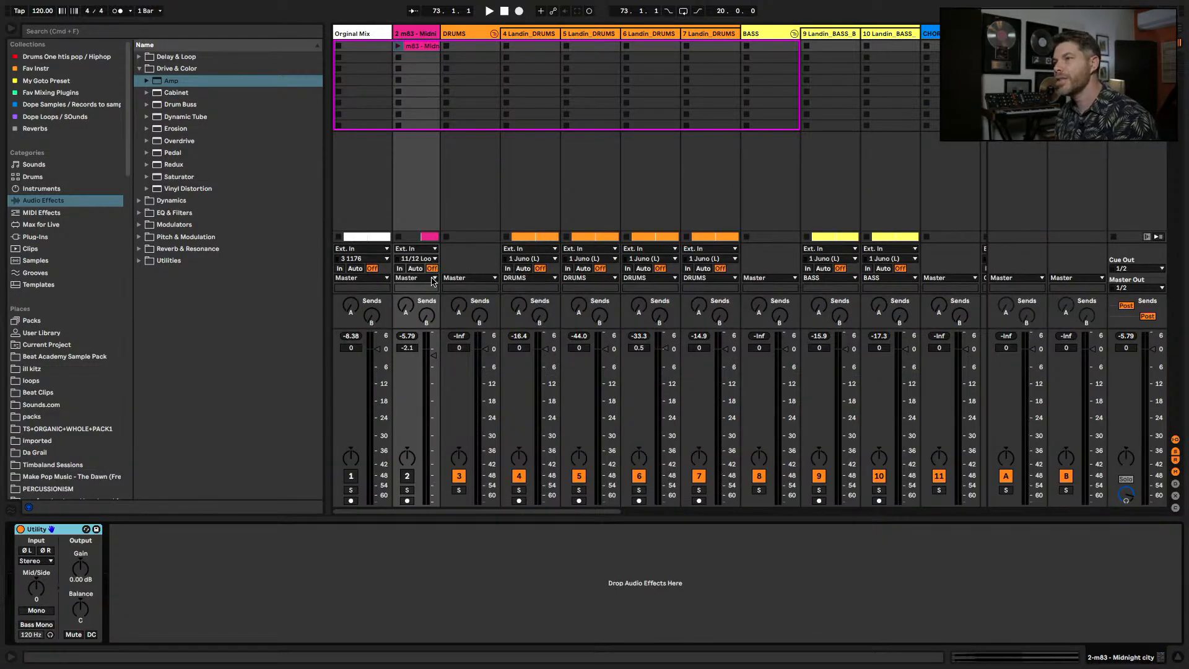
left_click(432, 278)
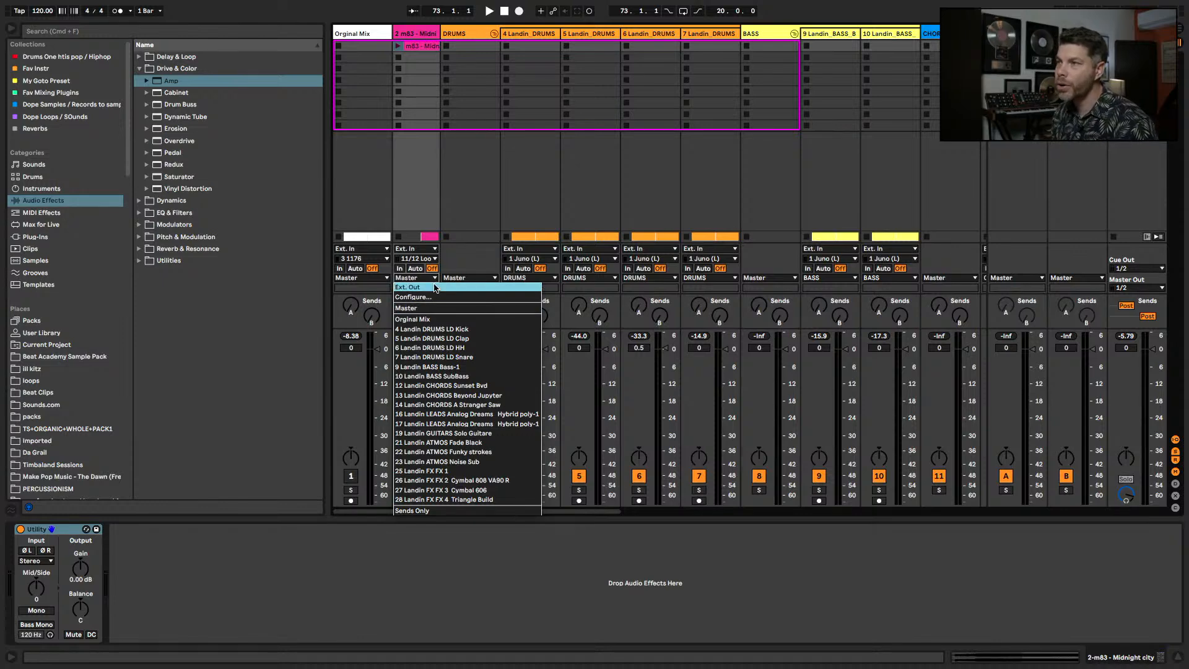
left_click(426, 289)
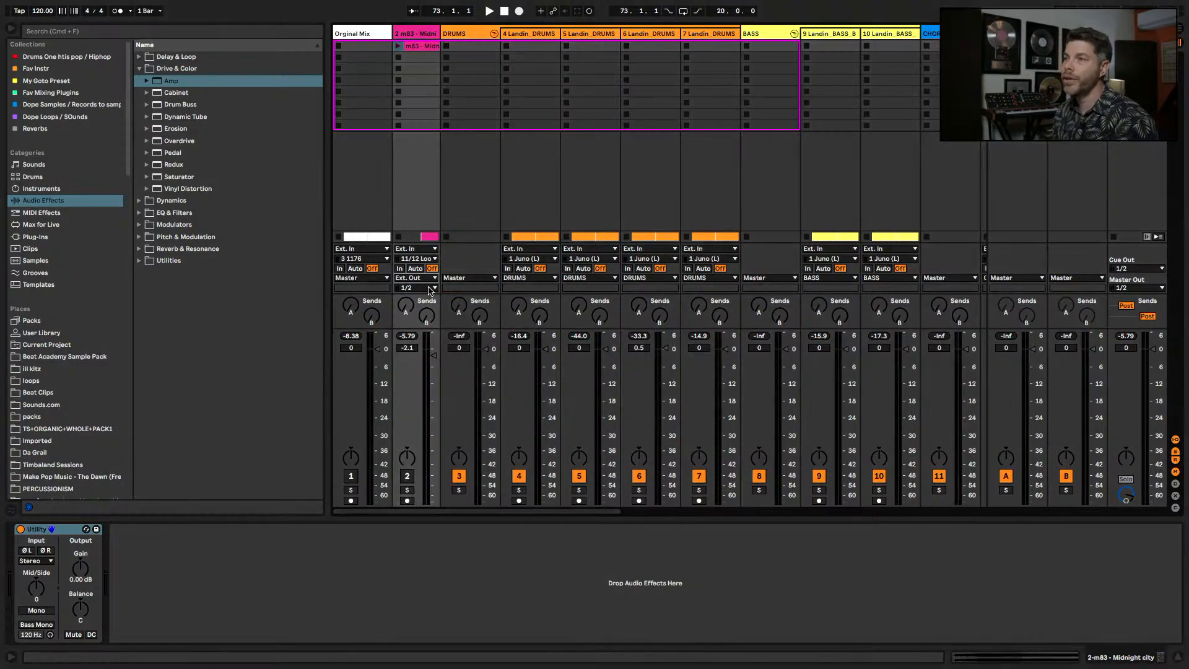
left_click(426, 289)
left_click(422, 301)
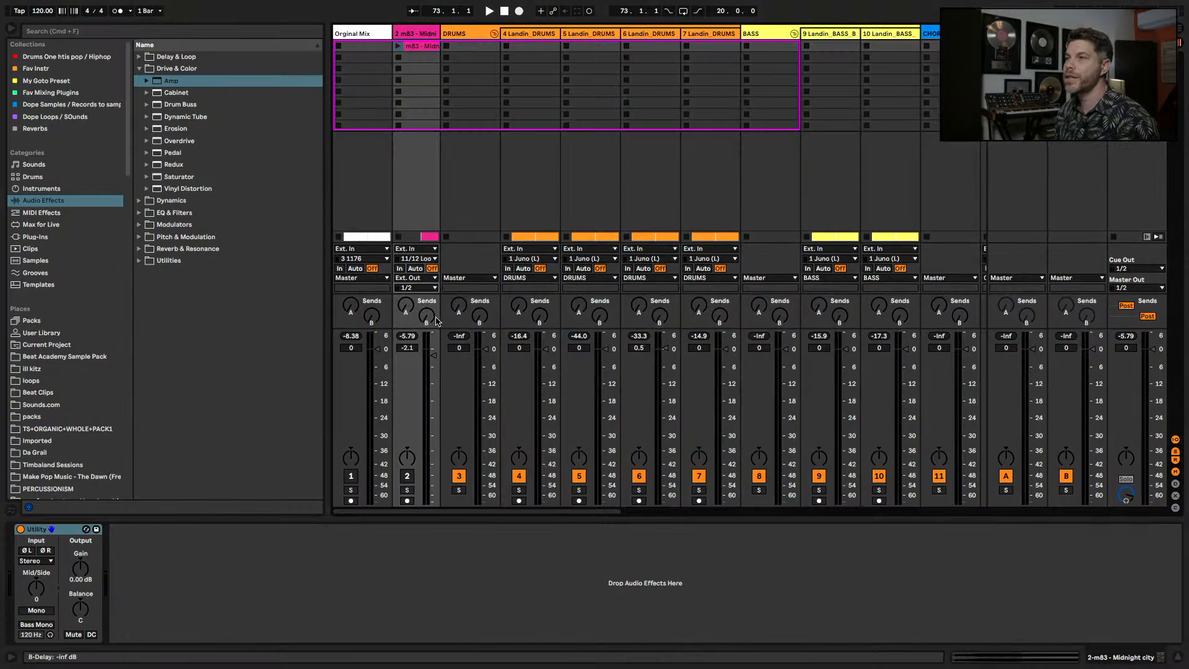
- Lower the Midnight city track's volume to -8.5 dB
left_click(1134, 34)
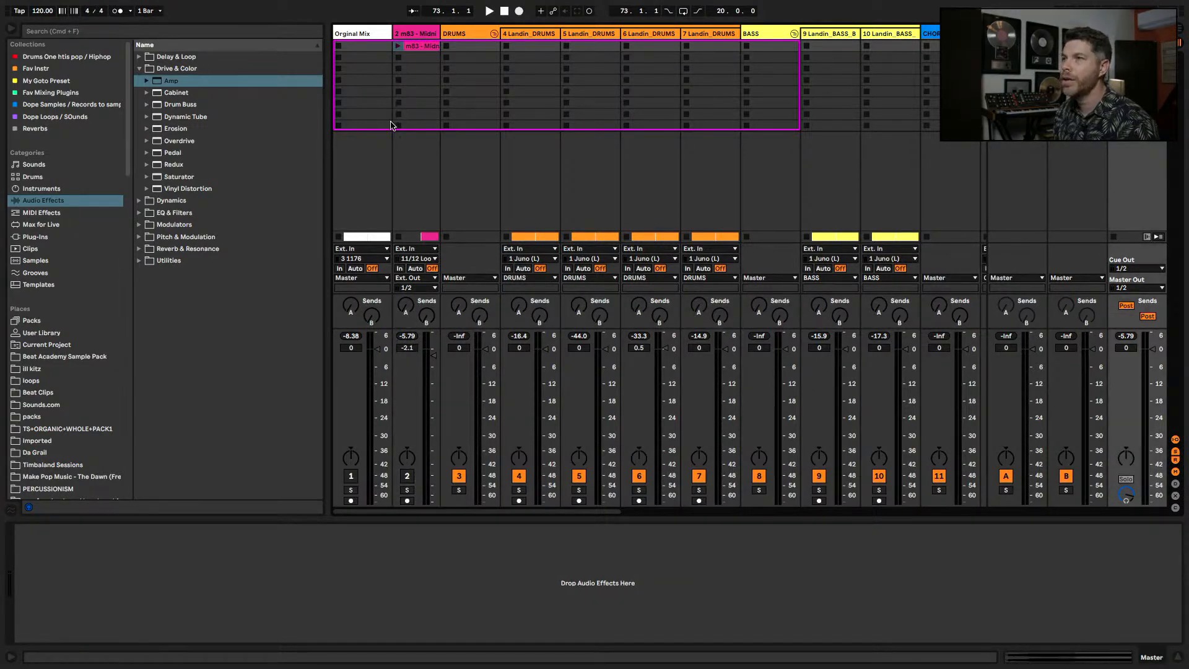
left_click(406, 34)
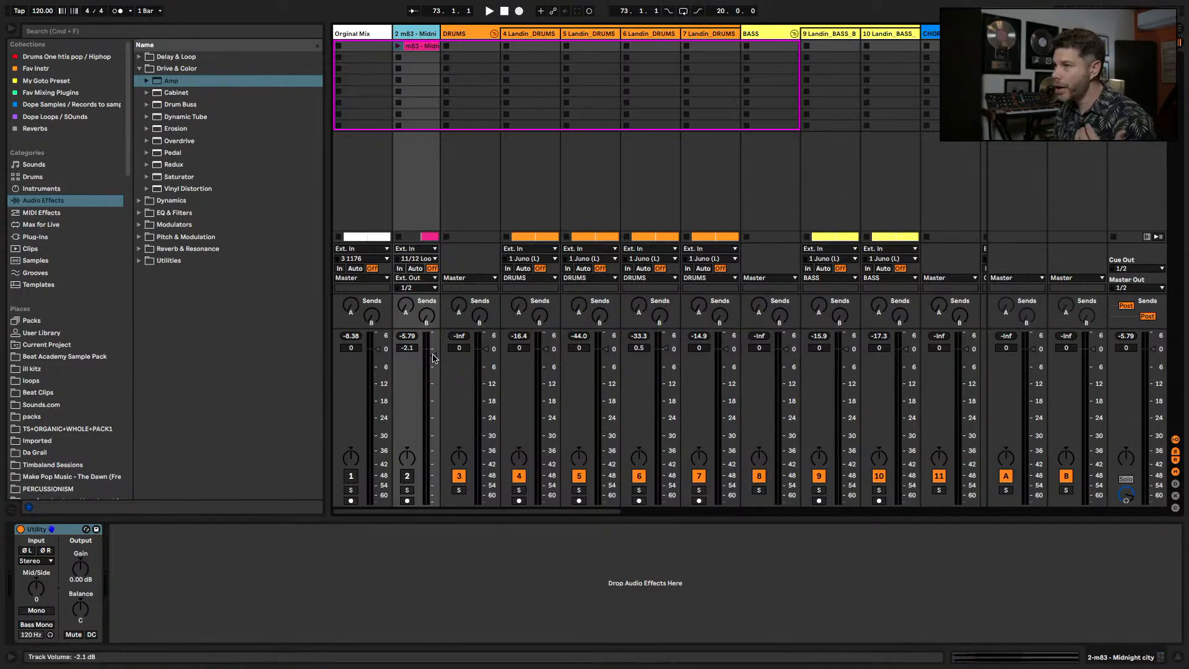
left_click_drag(433, 358, 435, 391)
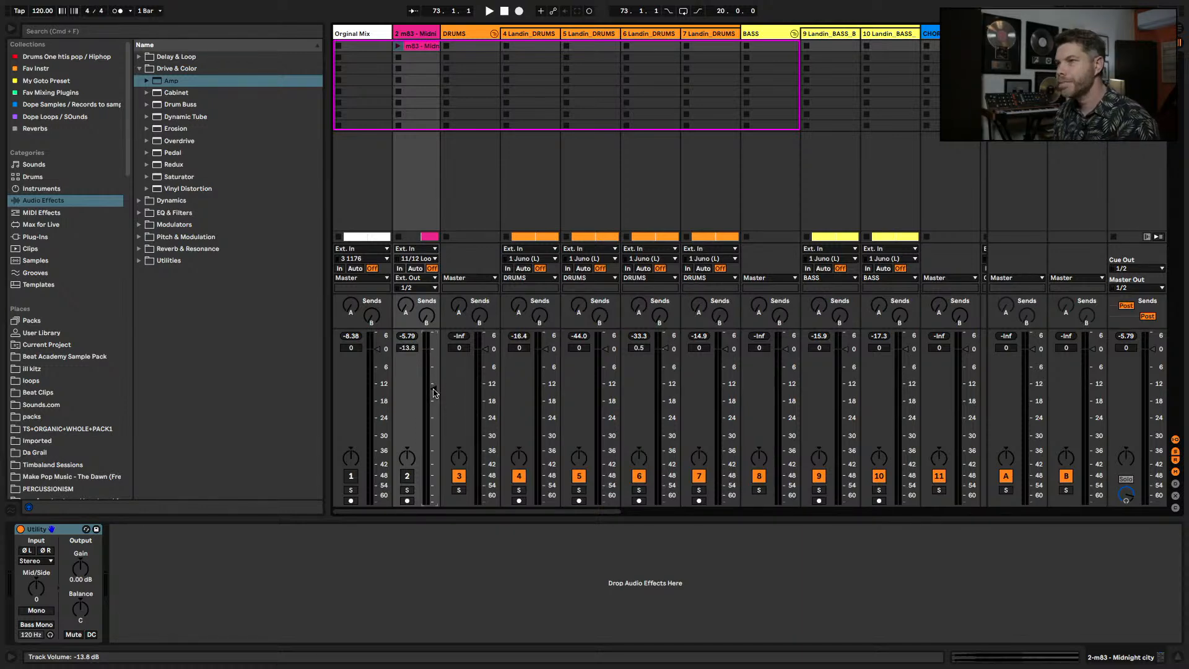
left_click_drag(434, 392, 434, 373)
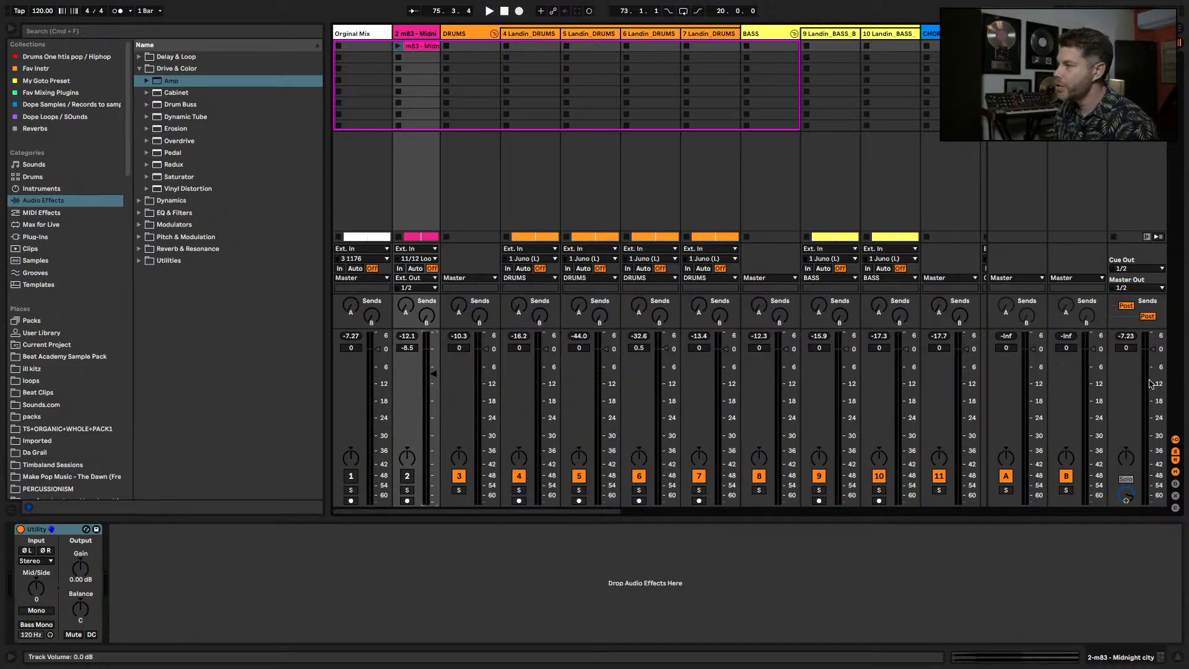
- Widen the Midnight city track in the mixer and play short passes from bar 73 to check the levels
key("space")
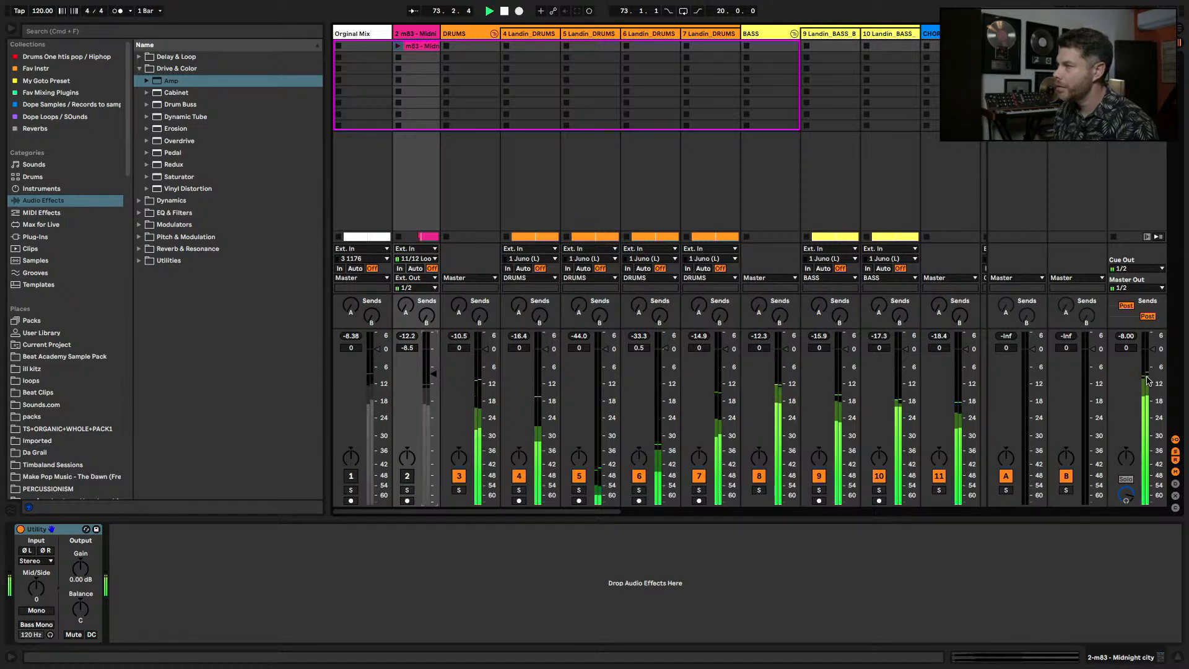
key("space")
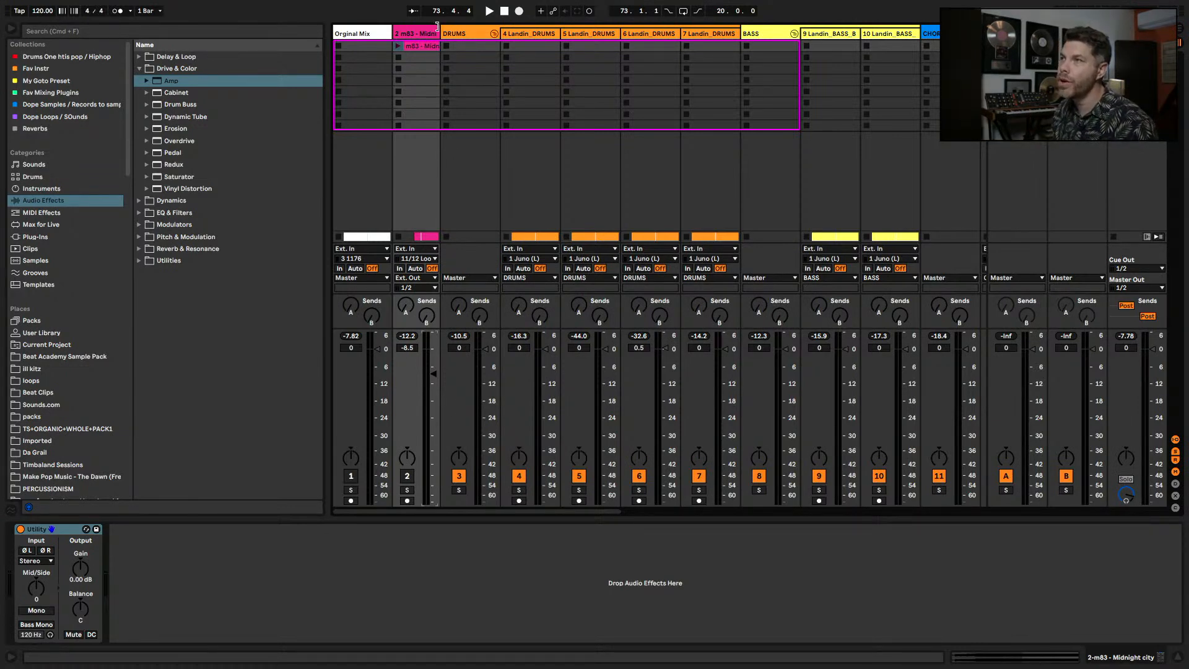
left_click_drag(440, 32, 475, 31)
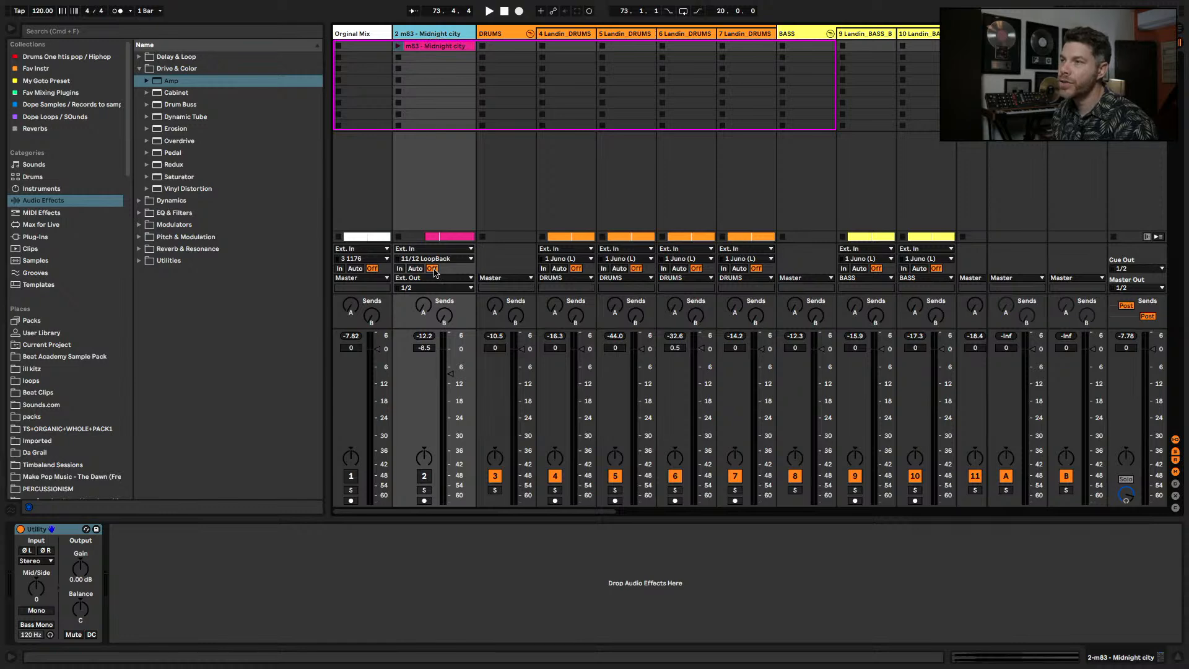
key("space")
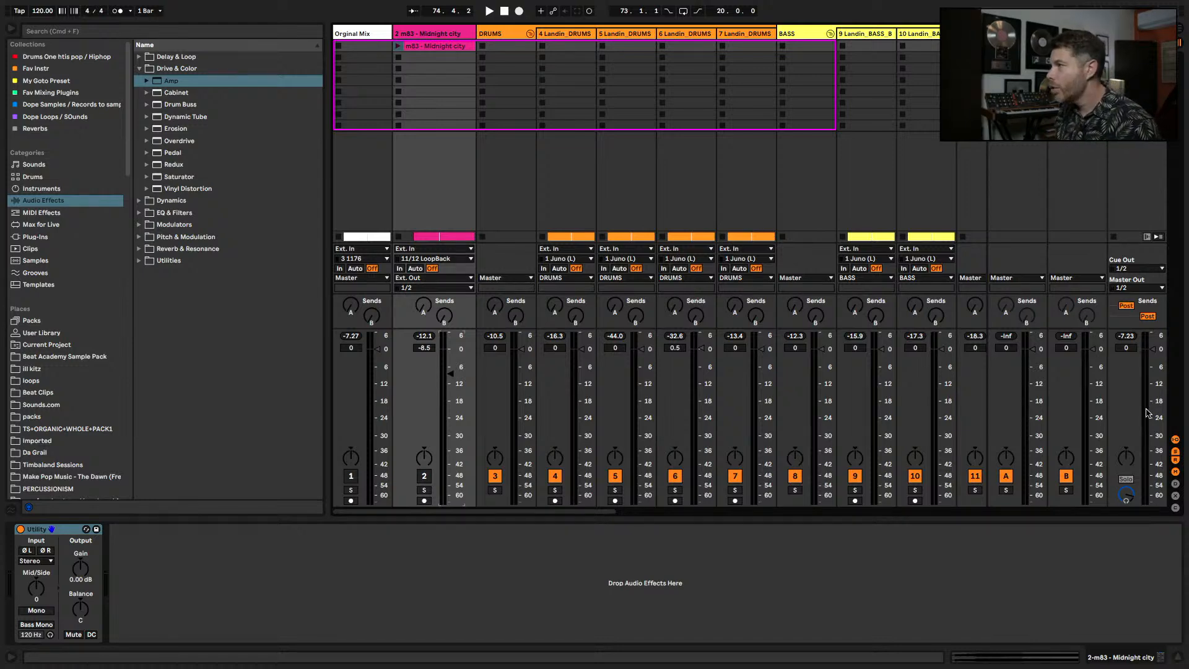
key("space")
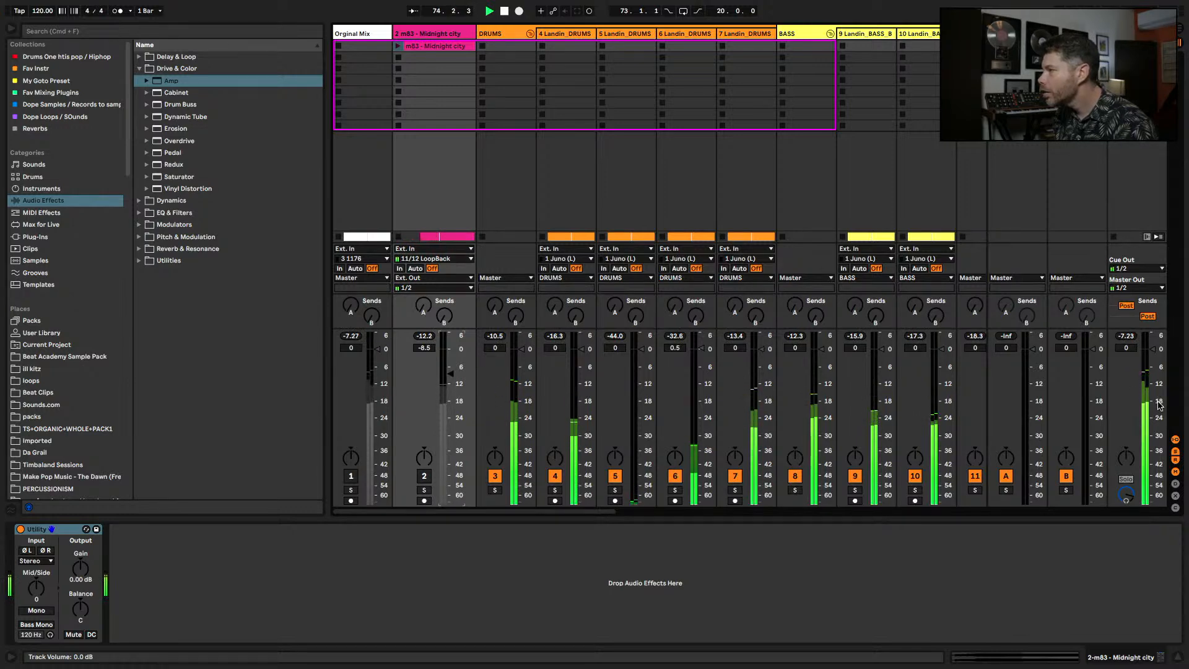
key("space")
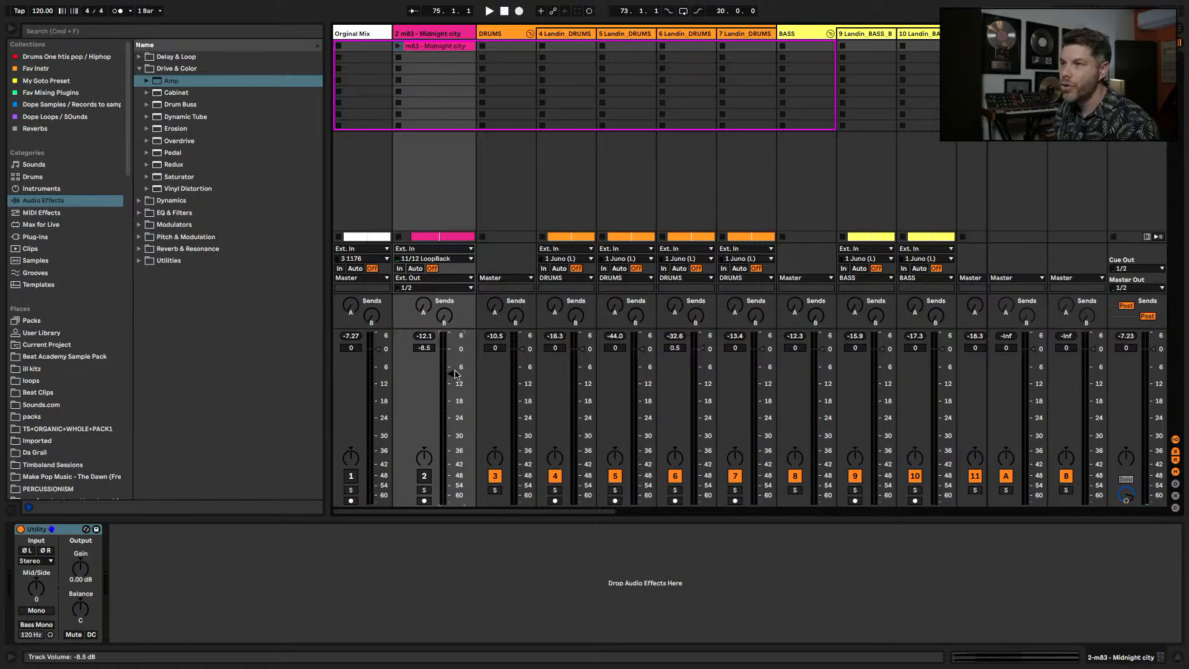
key("space")
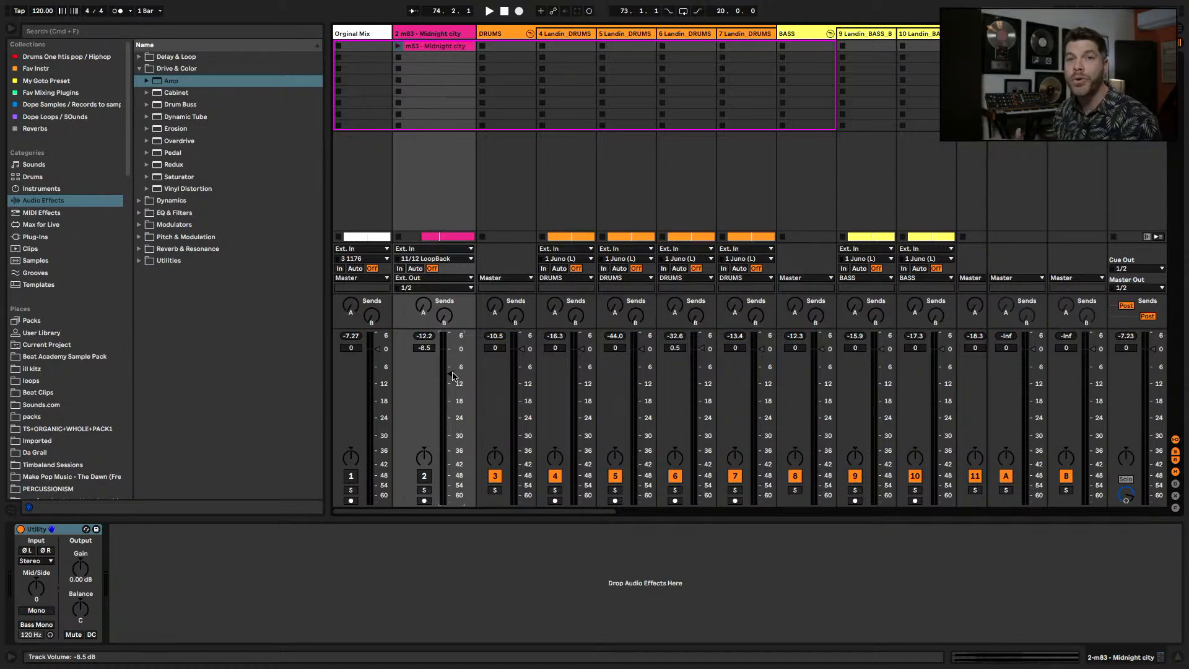
- Solo the Midnight city track during playback from bar 73 and lower its volume to -9.4 dB to match the song
key("space")
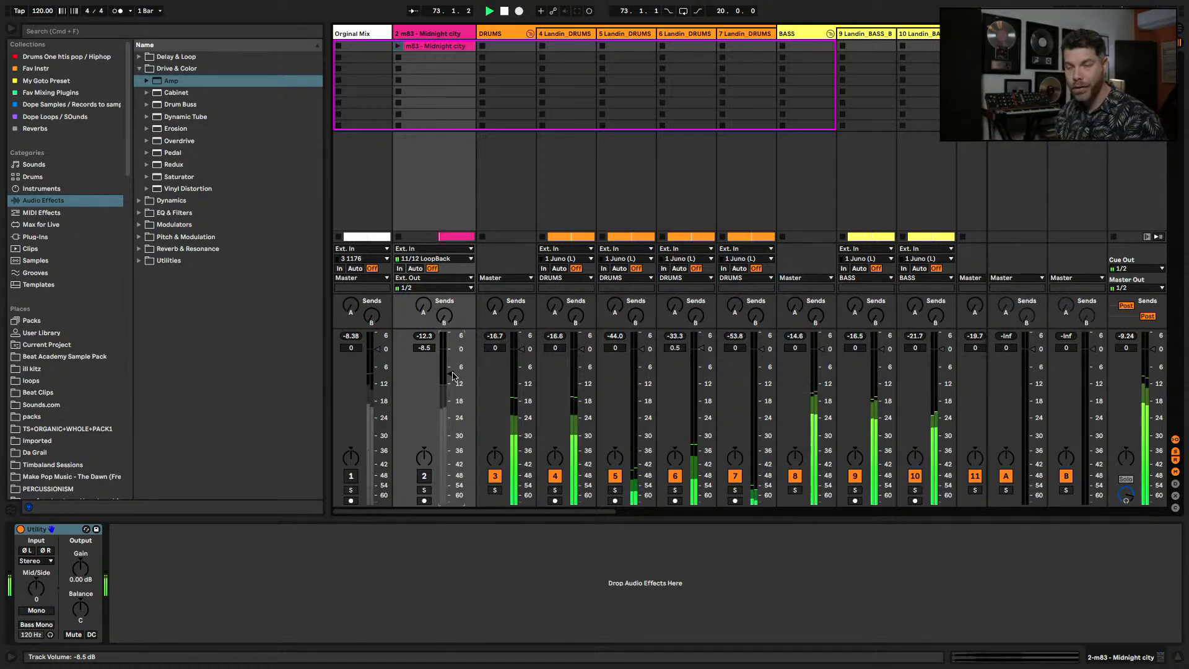
key("s")
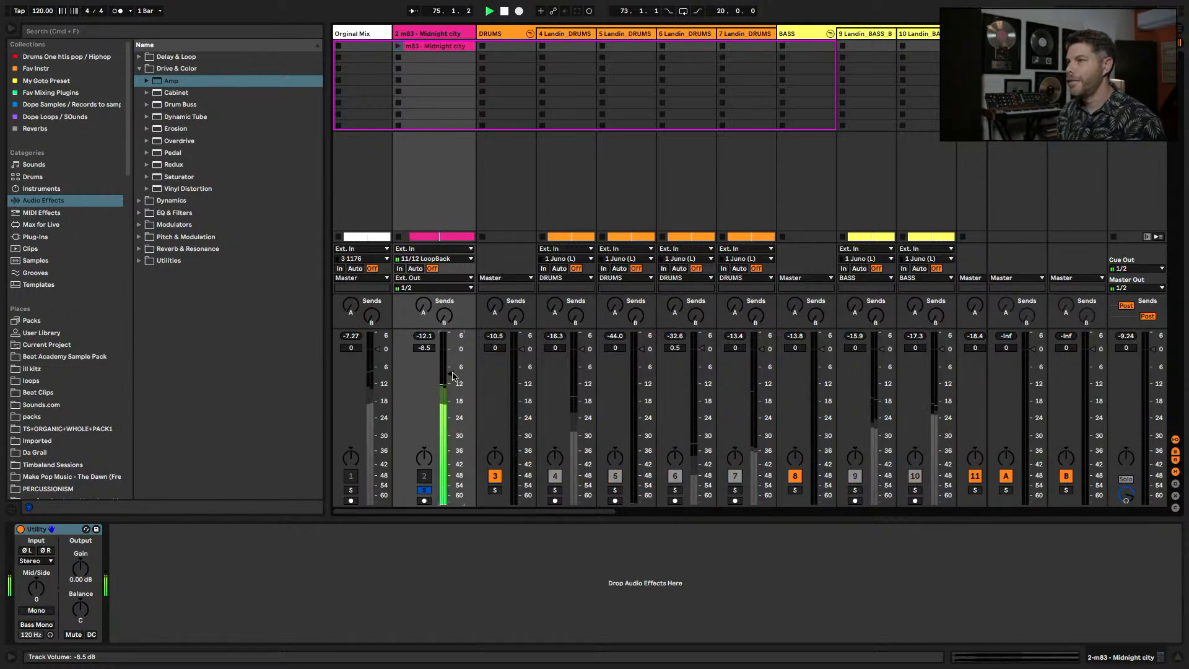
key("s")
left_click_drag(452, 375, 453, 377)
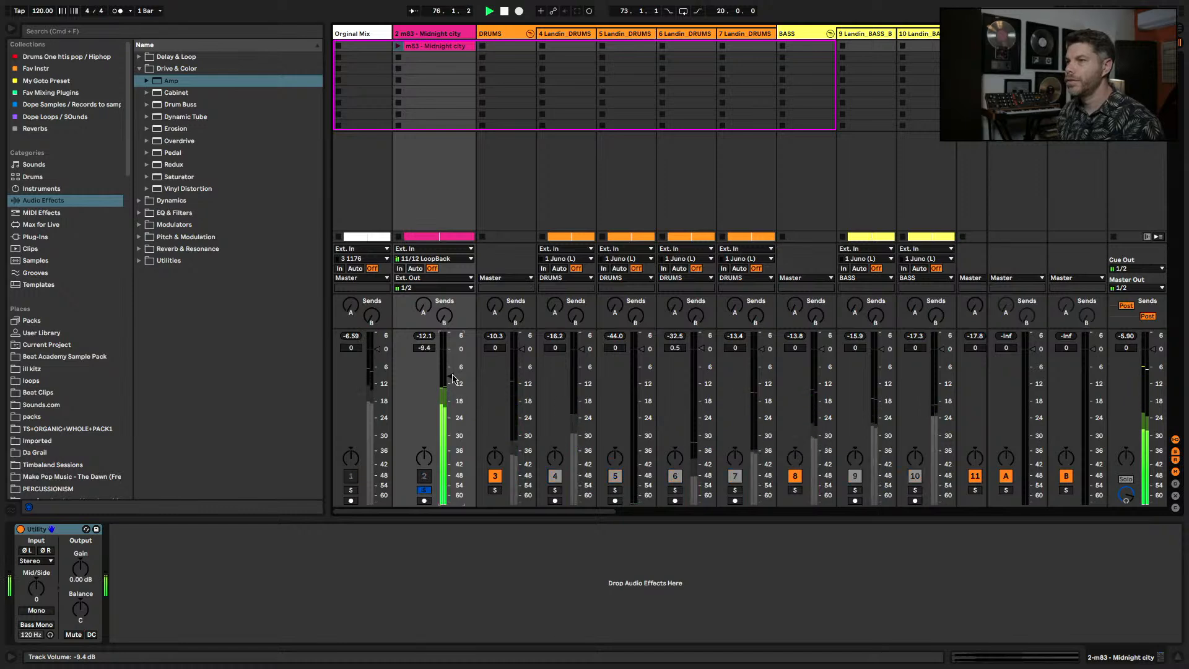
key("space")
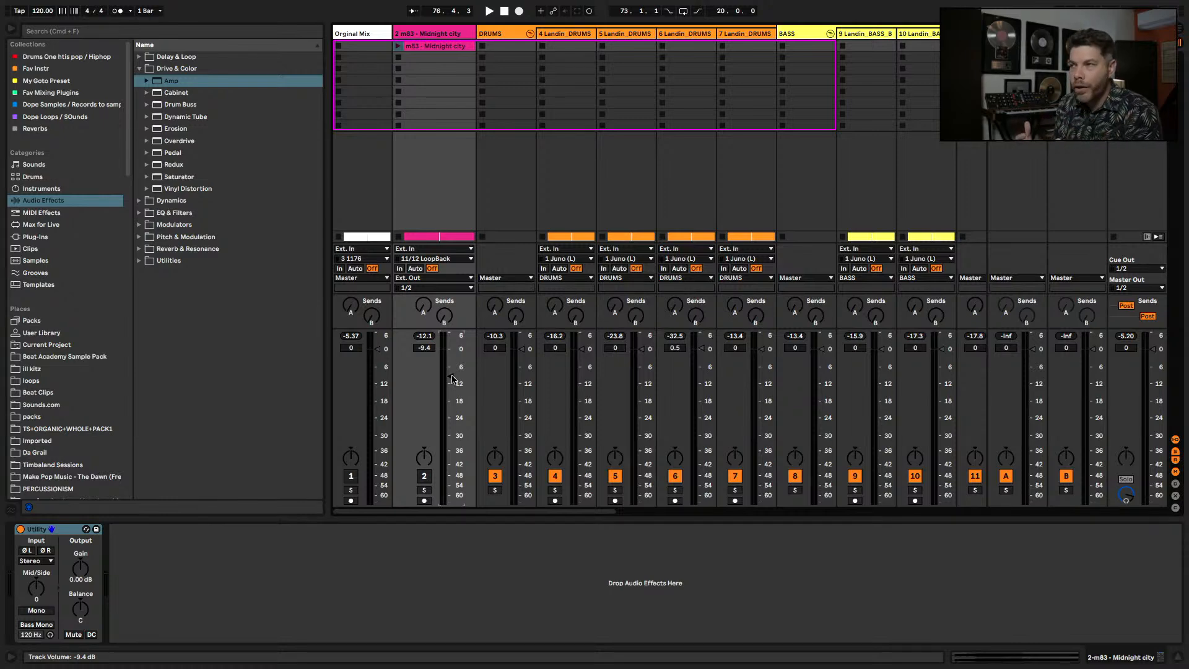
- Compare the song with the level-matched Midnight city track from bar 73, toggling its solo on and off
key("space")
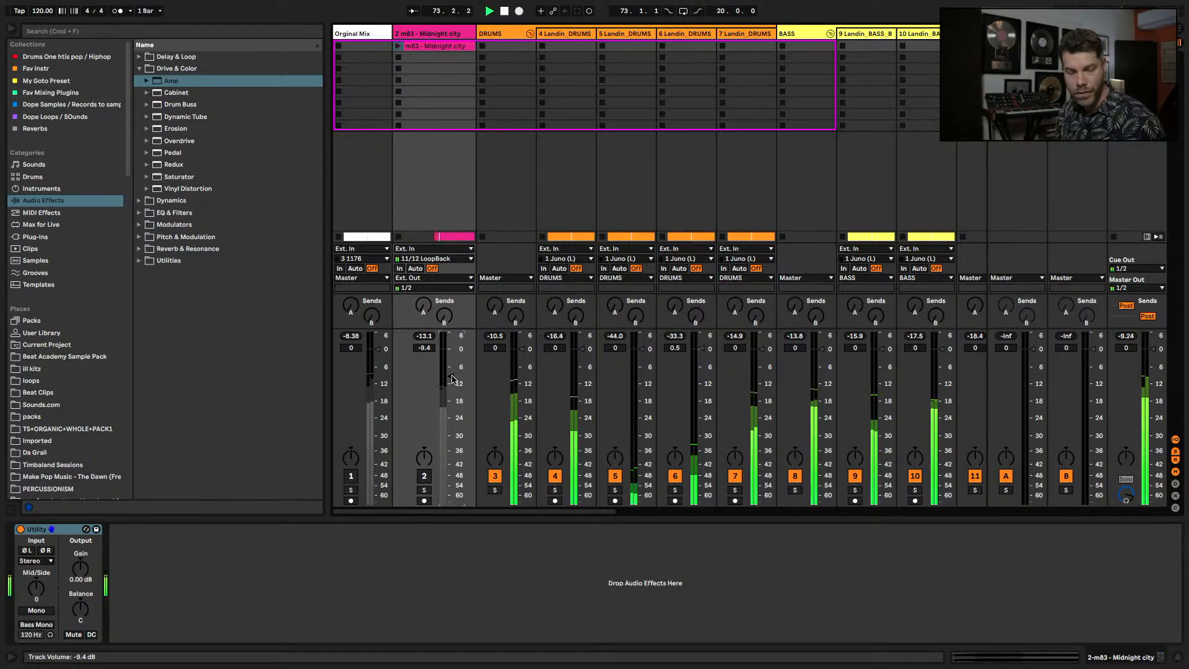
key("s")
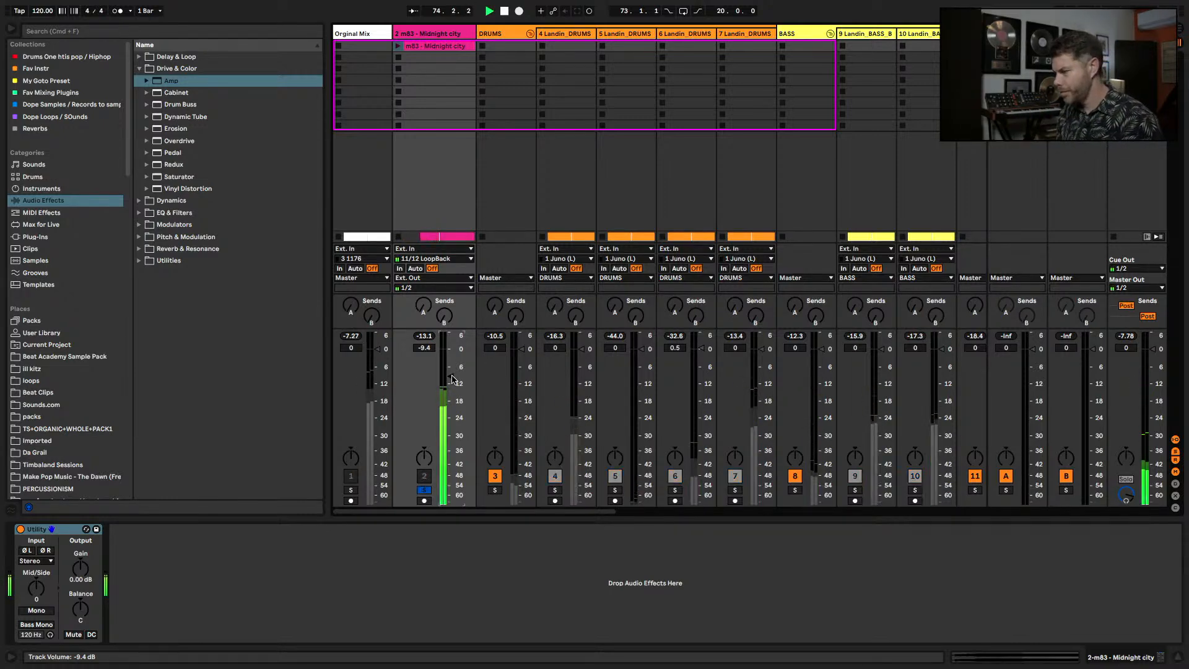
key("s")
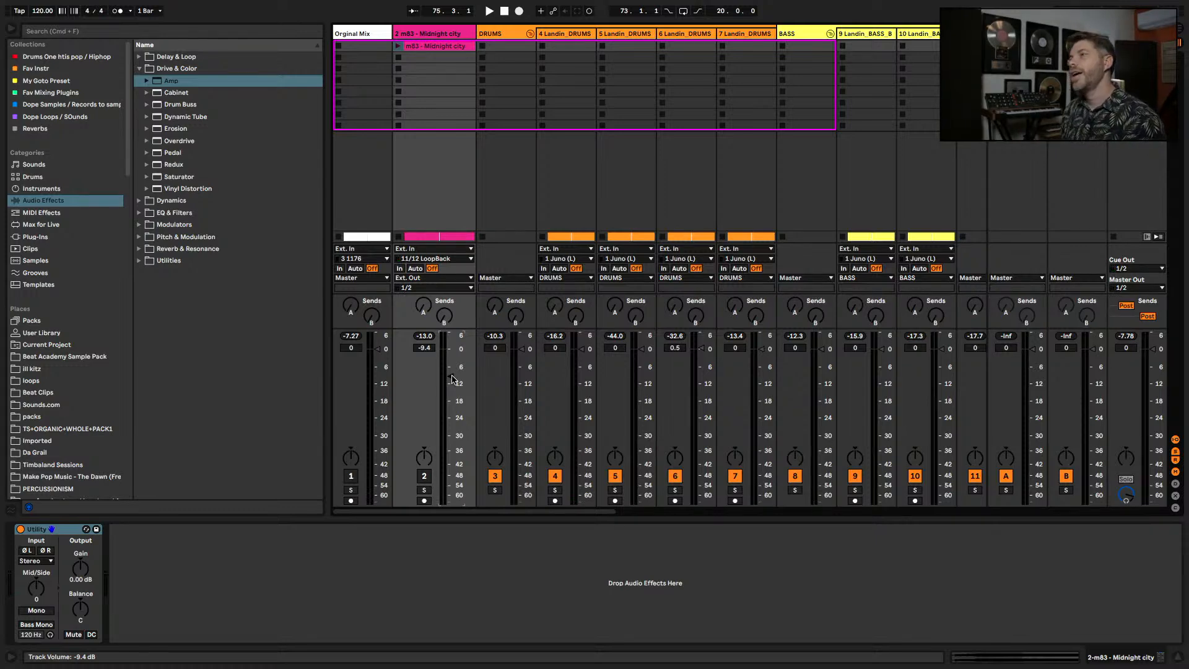
- Return to Arrangement View and increase the height of the DRUMS group track
key("Tab")
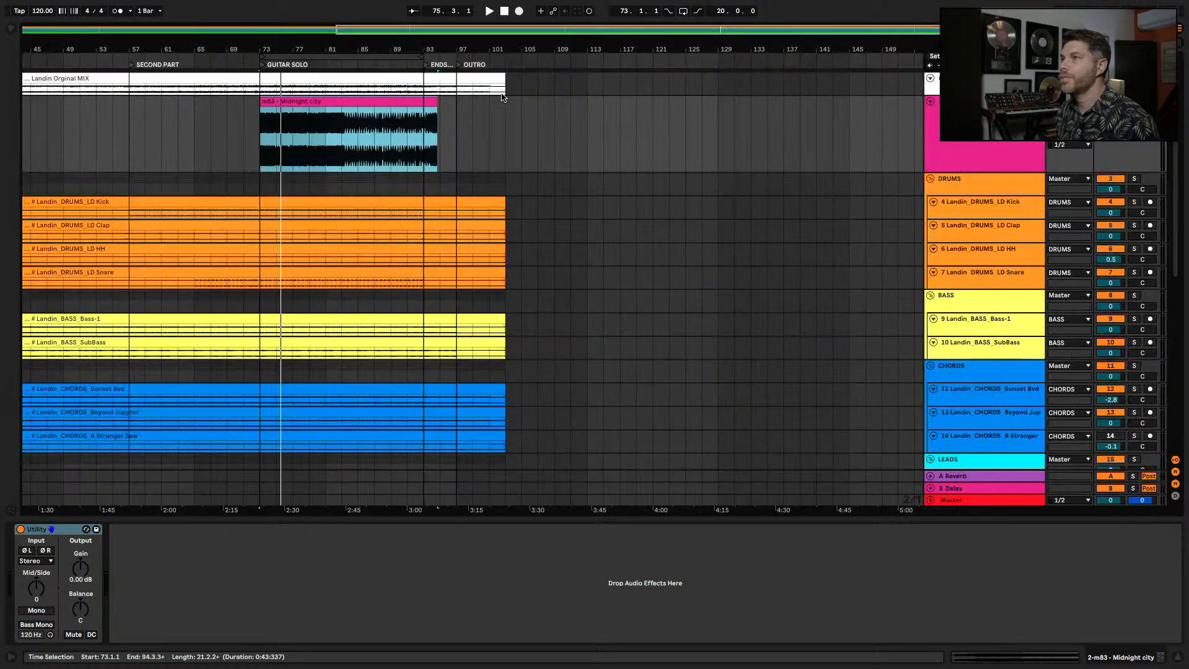
left_click_drag(488, 231, 803, 224)
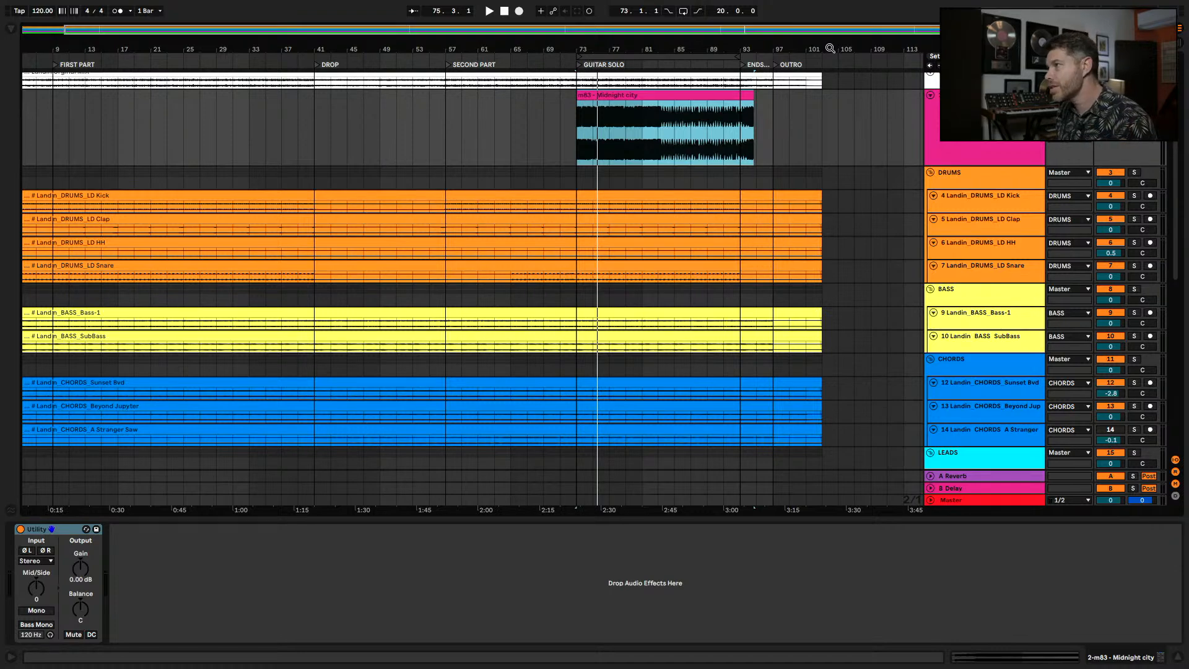
left_click(961, 181)
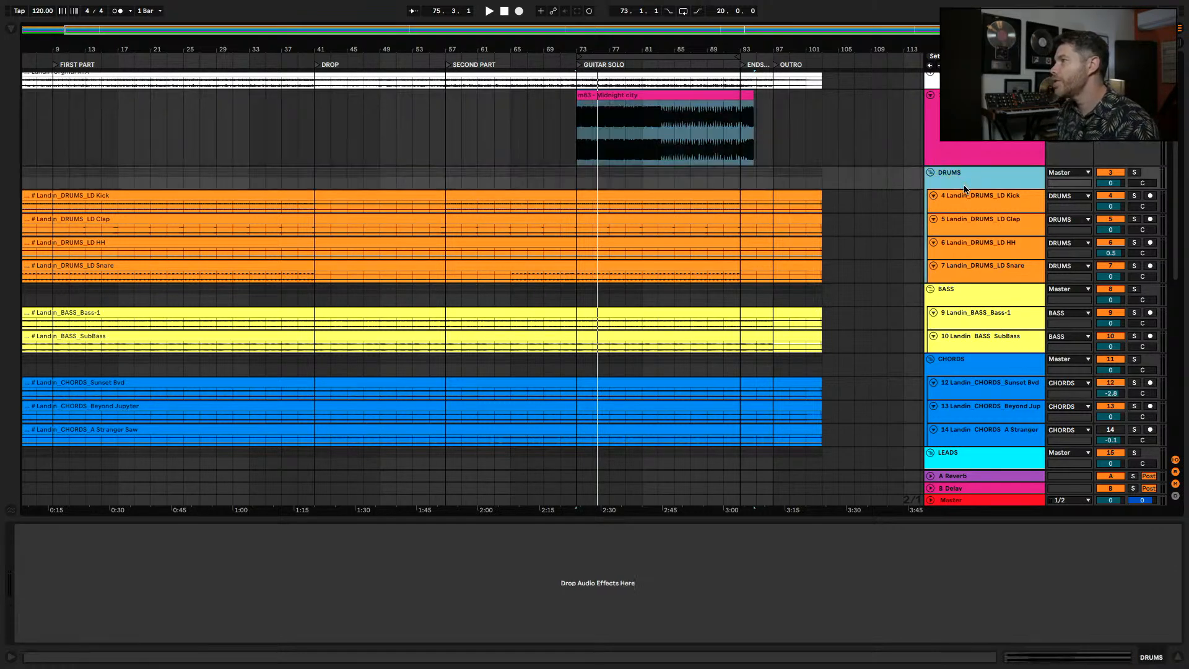
left_click_drag(963, 187, 966, 209)
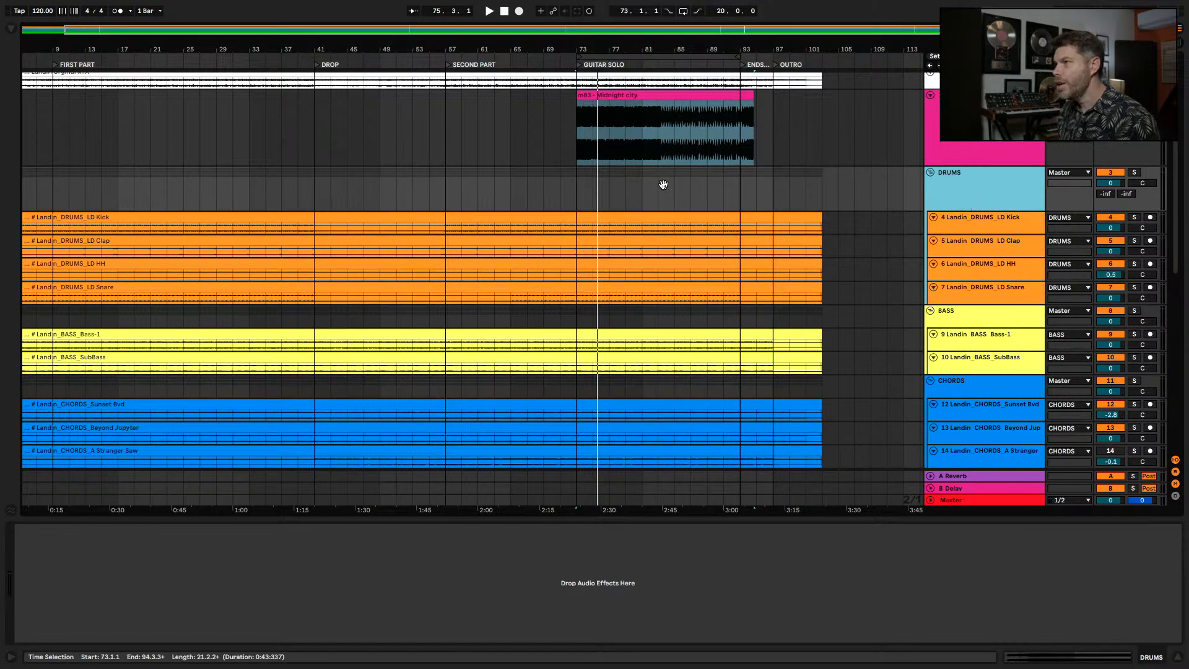
scroll(672, 174, "down", 2)
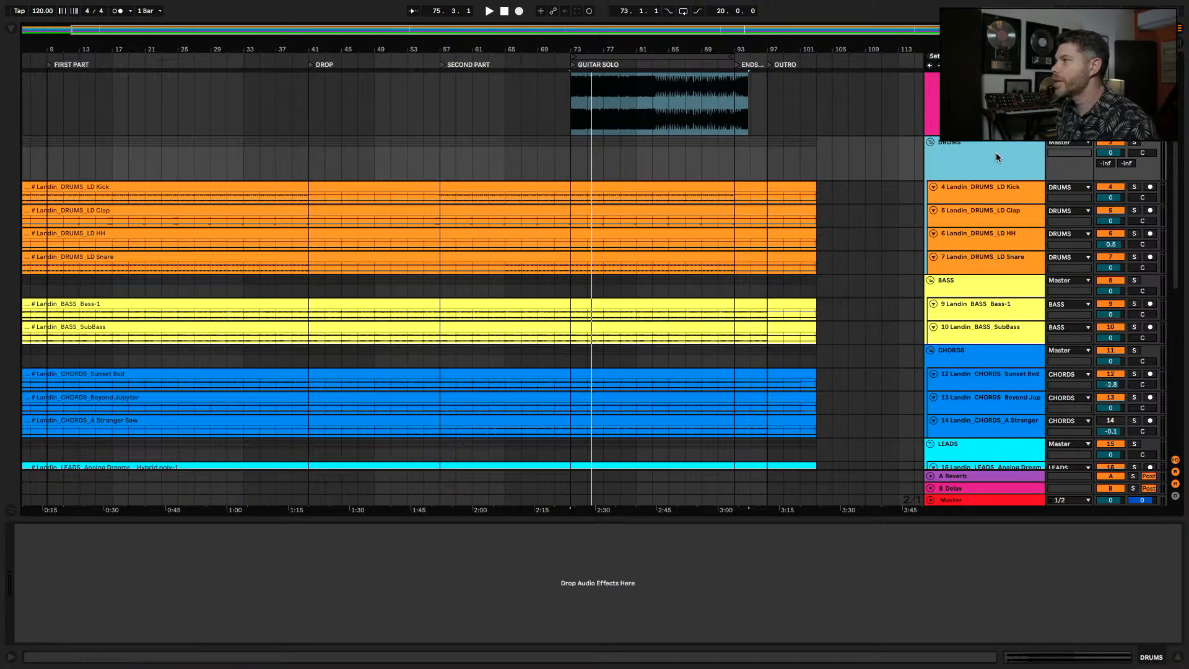
- Rename the DRUMS group track as DRUM BUS
left_click(995, 185)
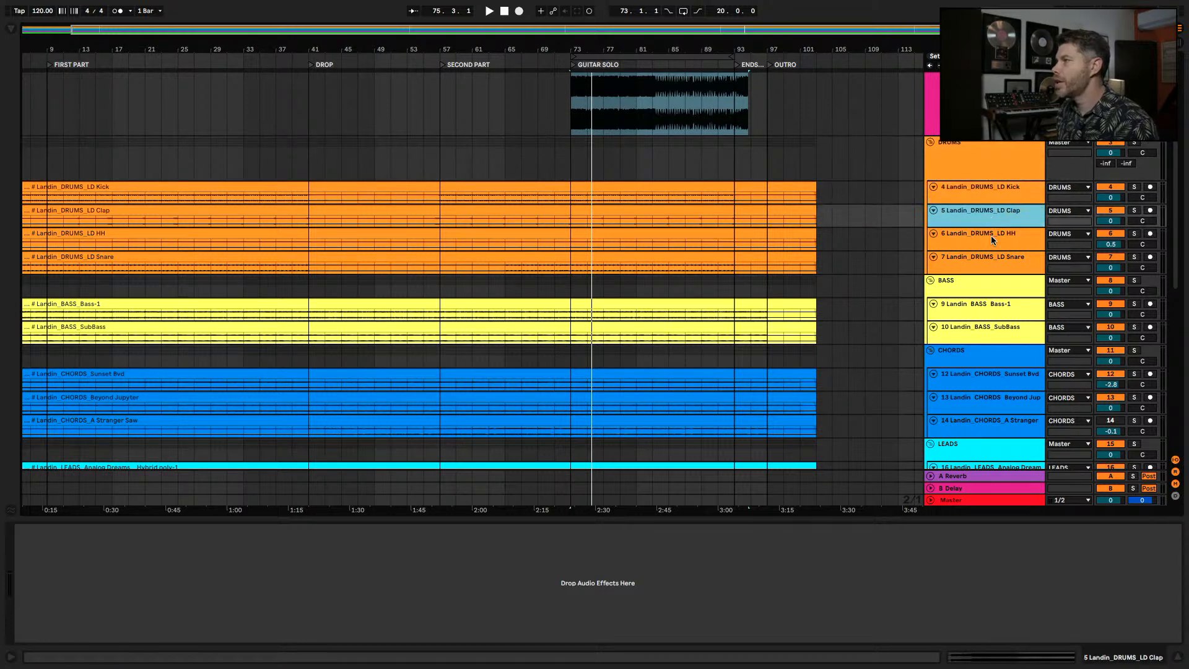
key("Down")
key("Down")
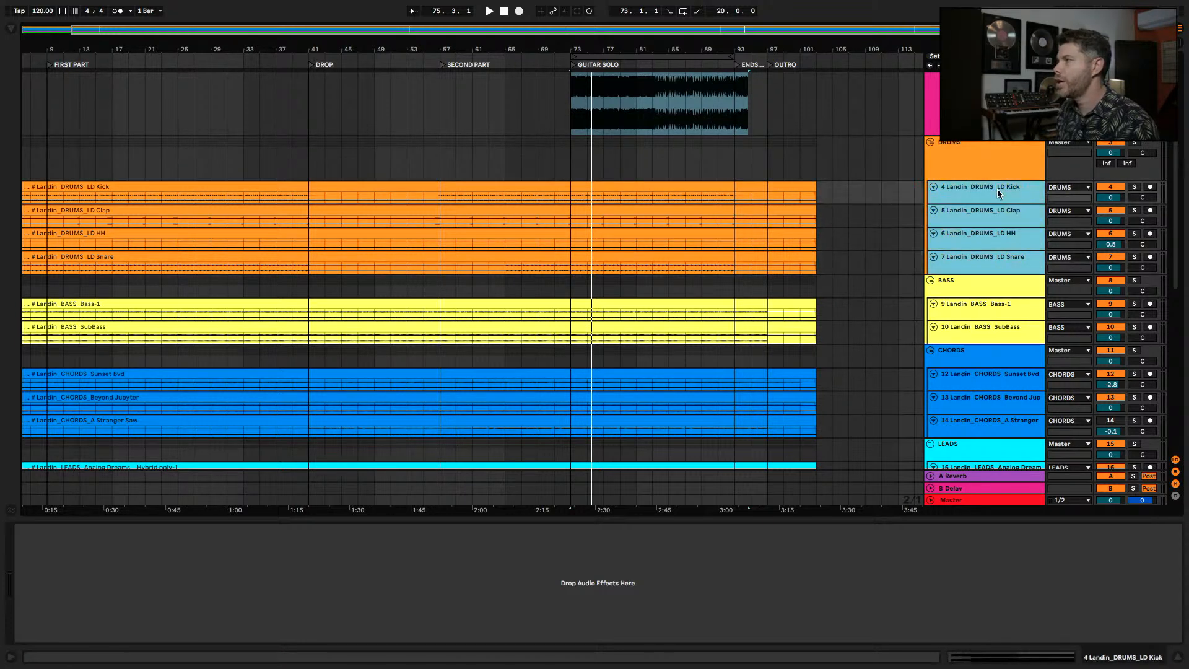
left_click(990, 158)
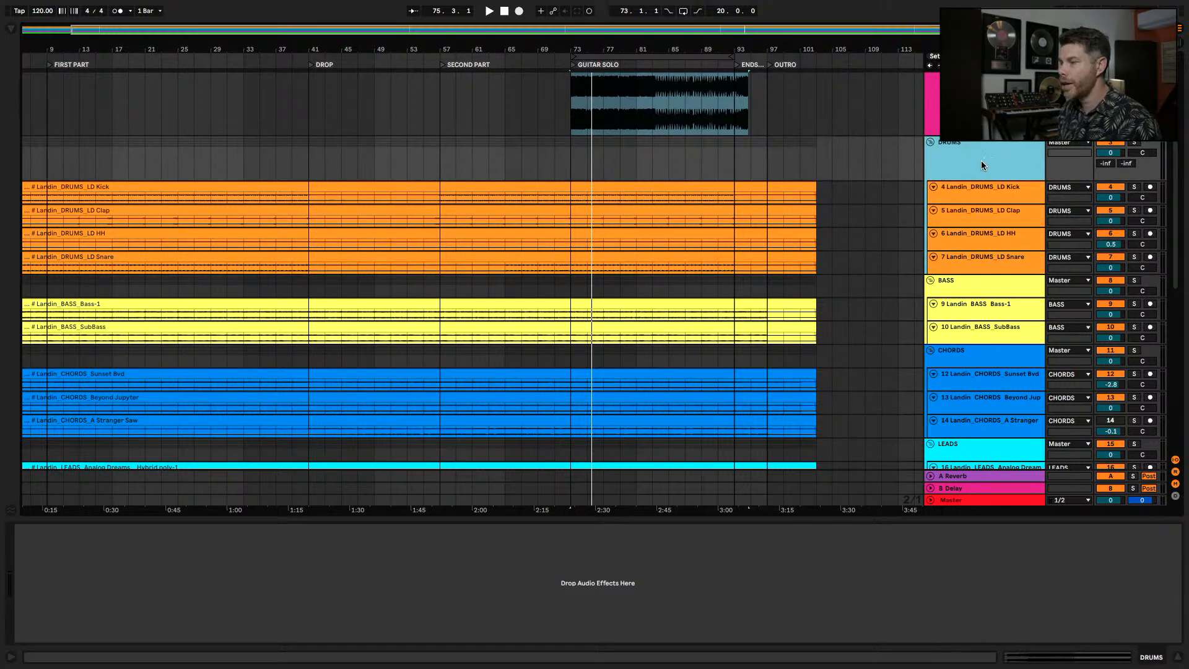
key("super+r")
key("BackSpace")
type("BUS")
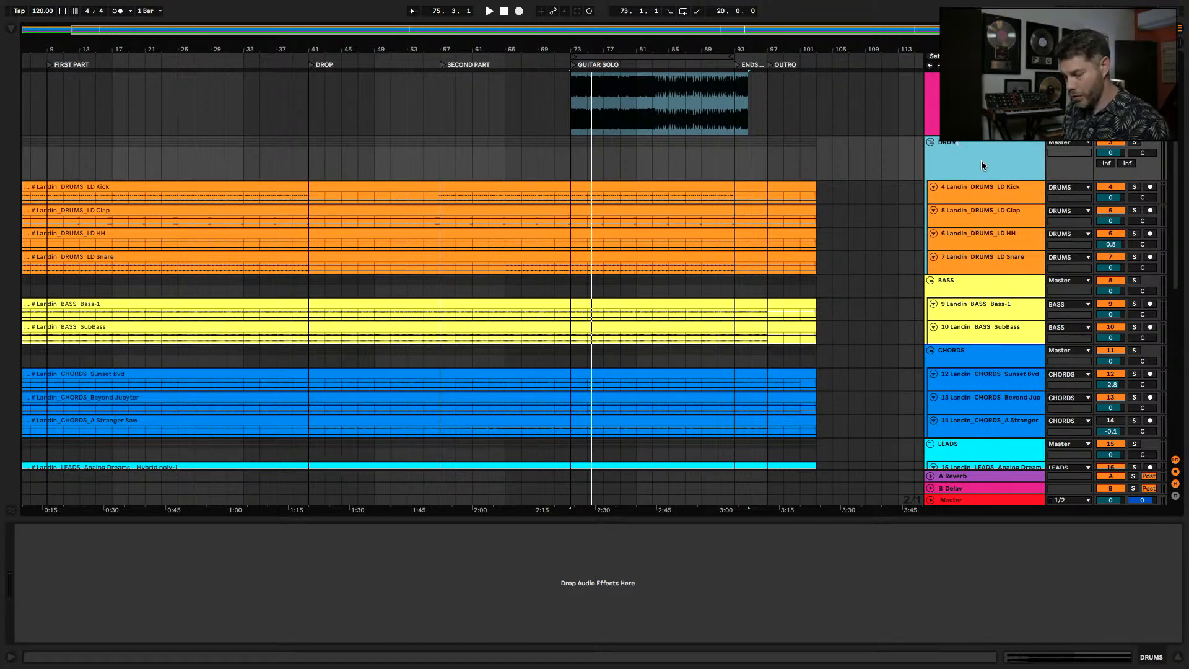
key("Return")
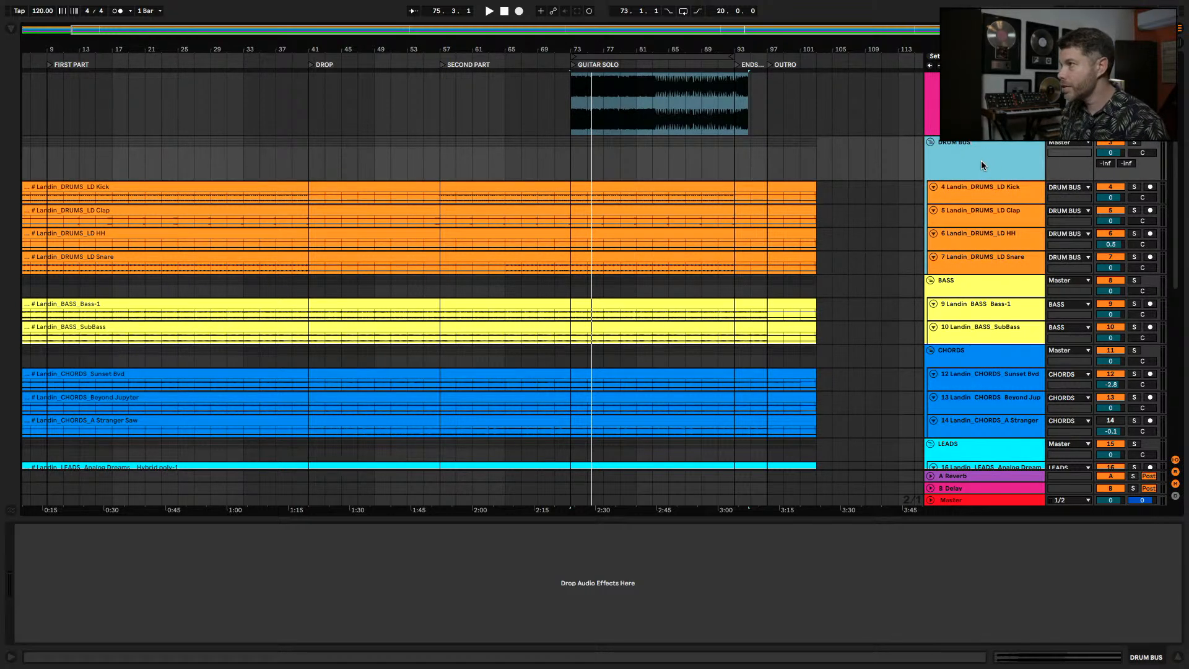
- Solo the DRUM BUS group, switch to Session View and play the drums from bar 73 to check the individual drum levels
left_click(1134, 143)
key("space")
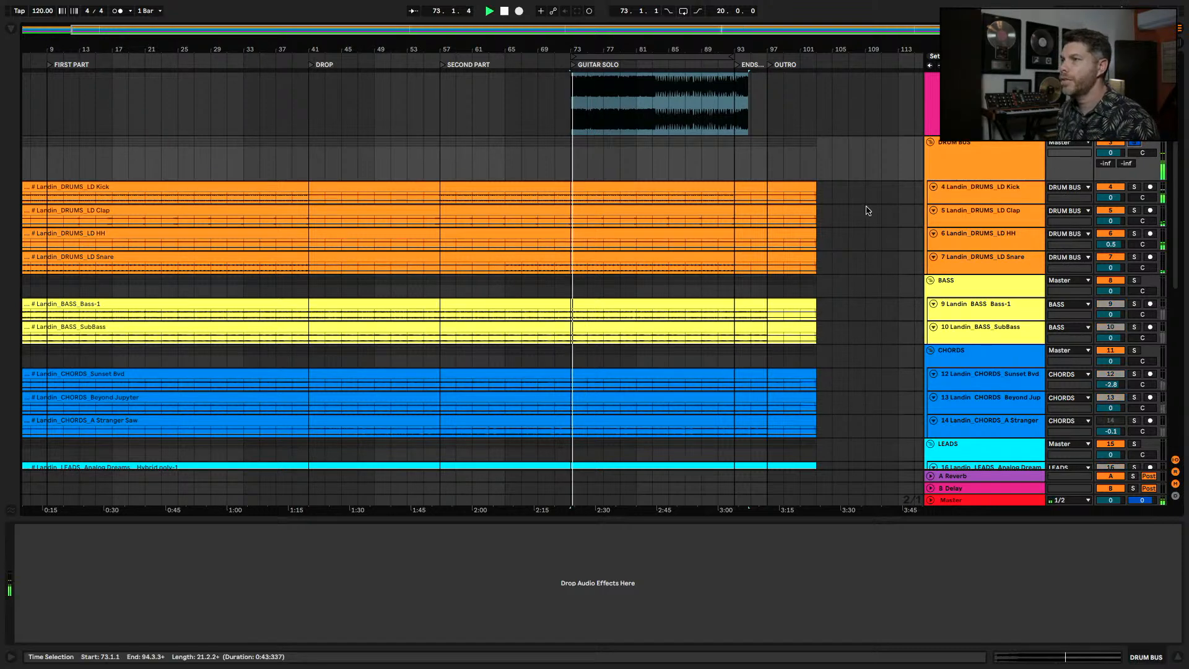
key("Tab")
key("space")
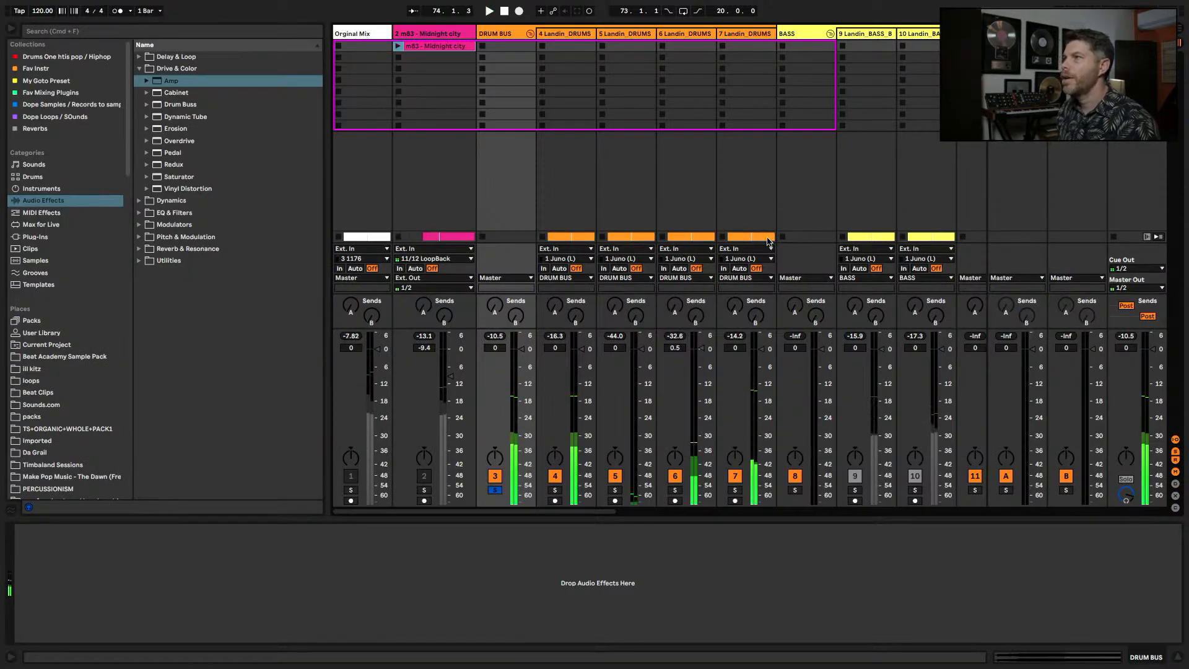
left_click(749, 34)
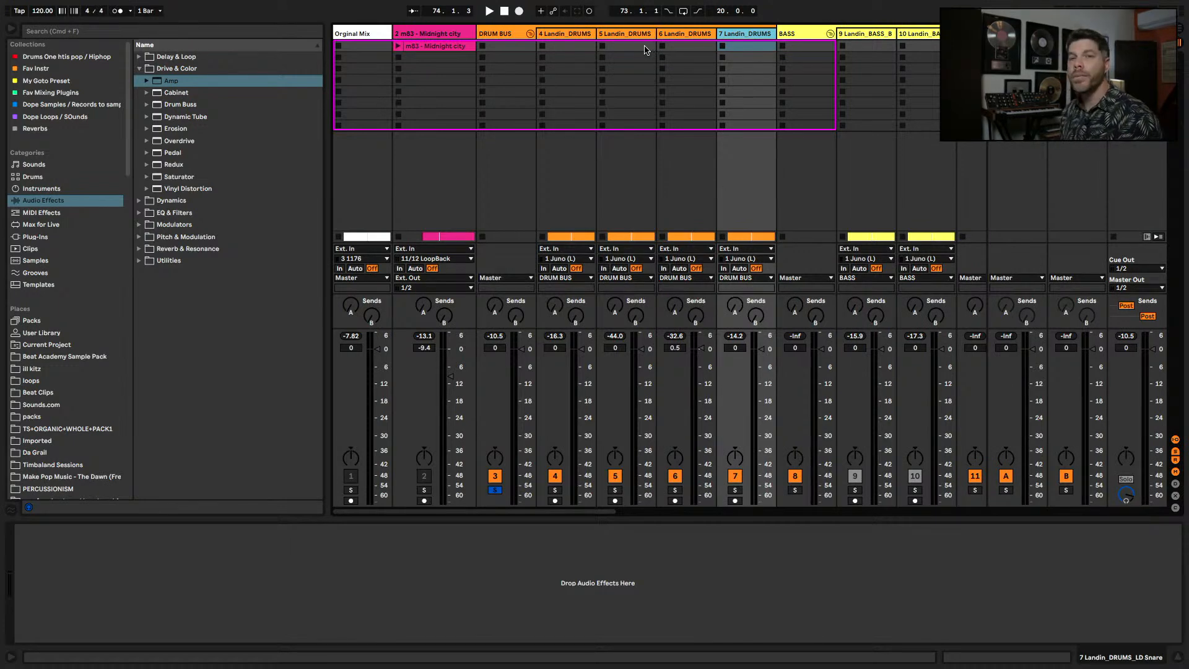
left_click(572, 34)
key("space")
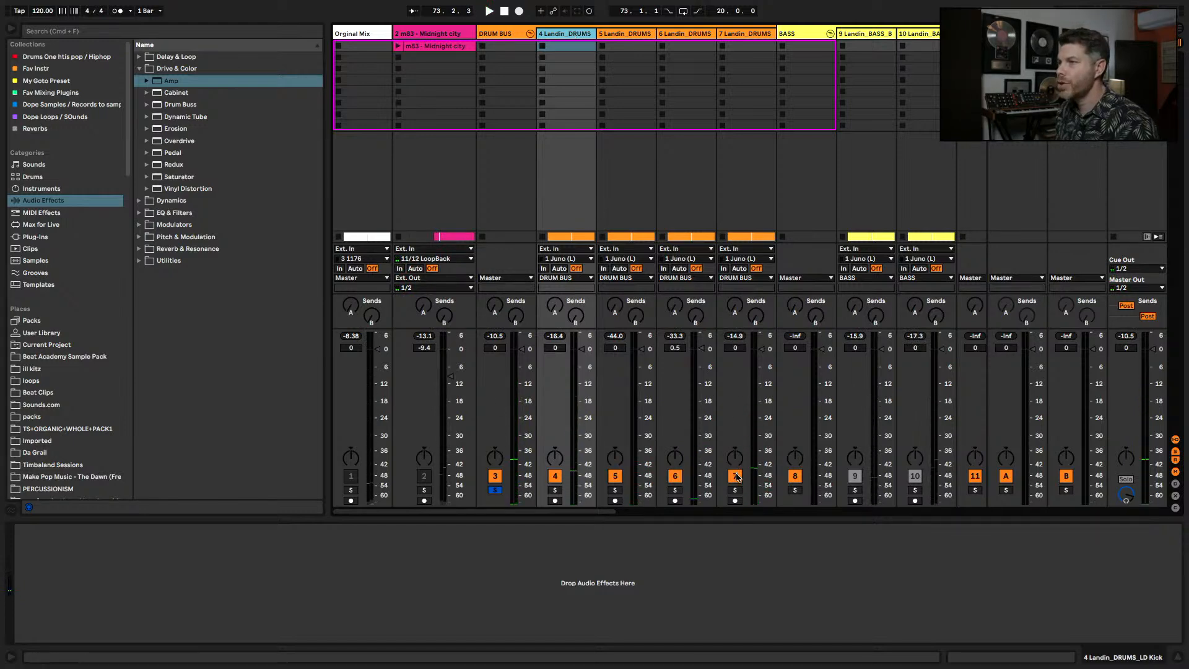
- Add Drum Buss to the DRUM BUS group with Medium distortion, Drive 21%, Crunch 40%, Transients 0.03 and Dry/Wet 49%
left_click(516, 35)
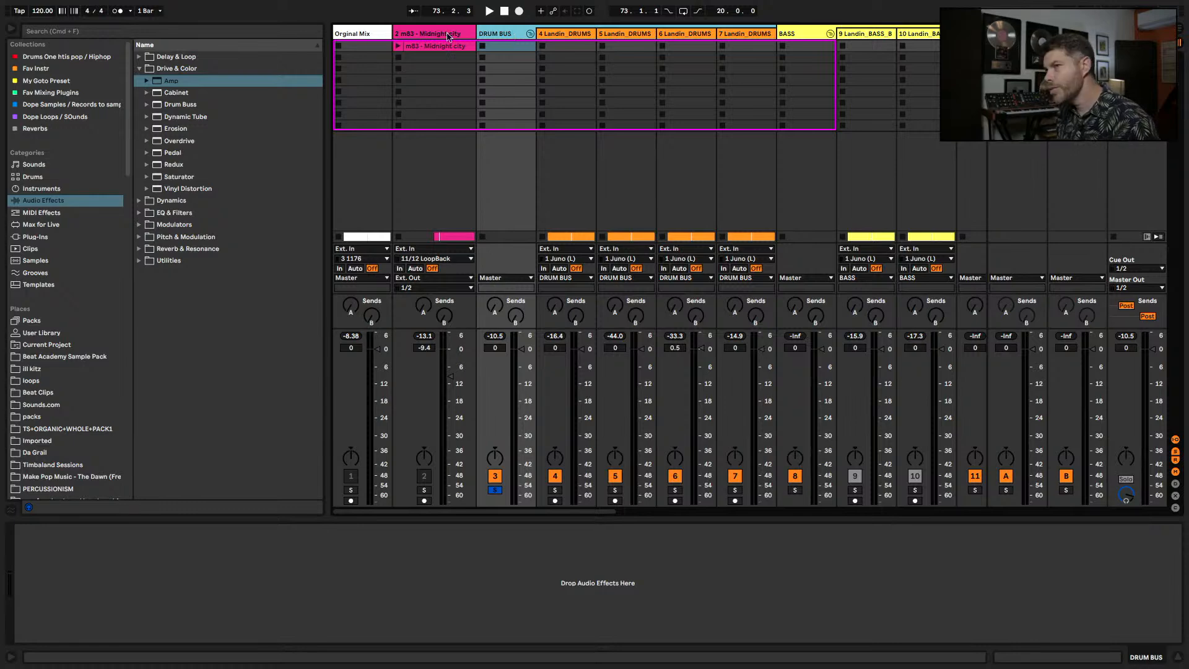
left_click_drag(177, 104, 499, 41)
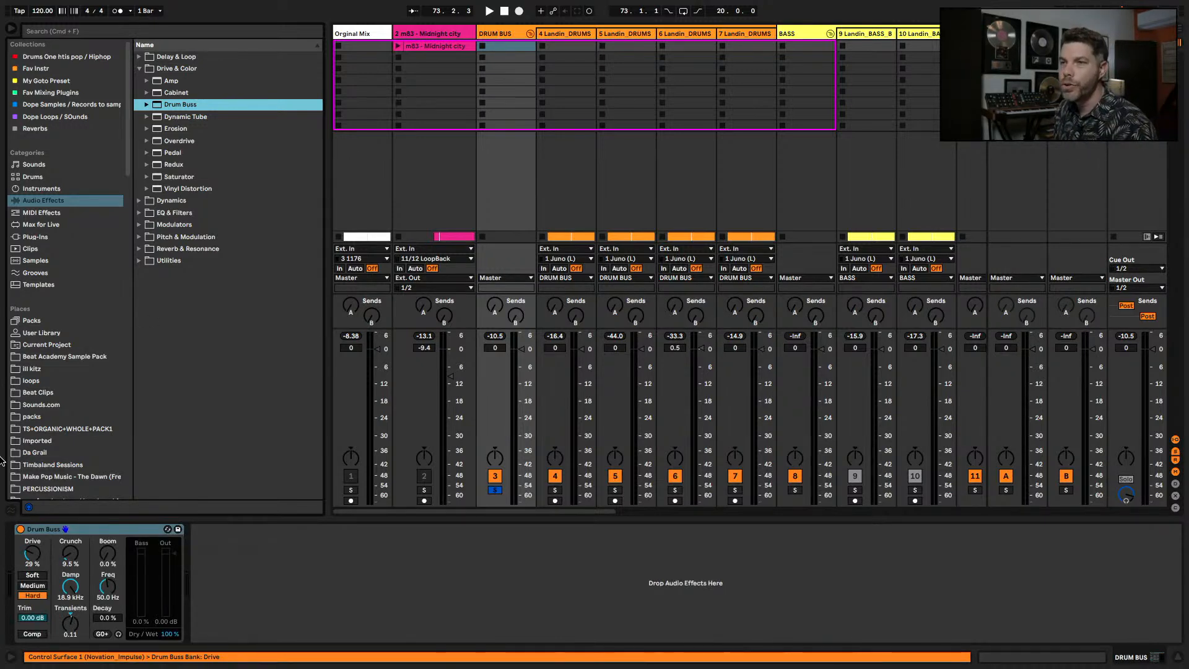
left_click_drag(35, 552, 74, 559)
left_click(38, 586)
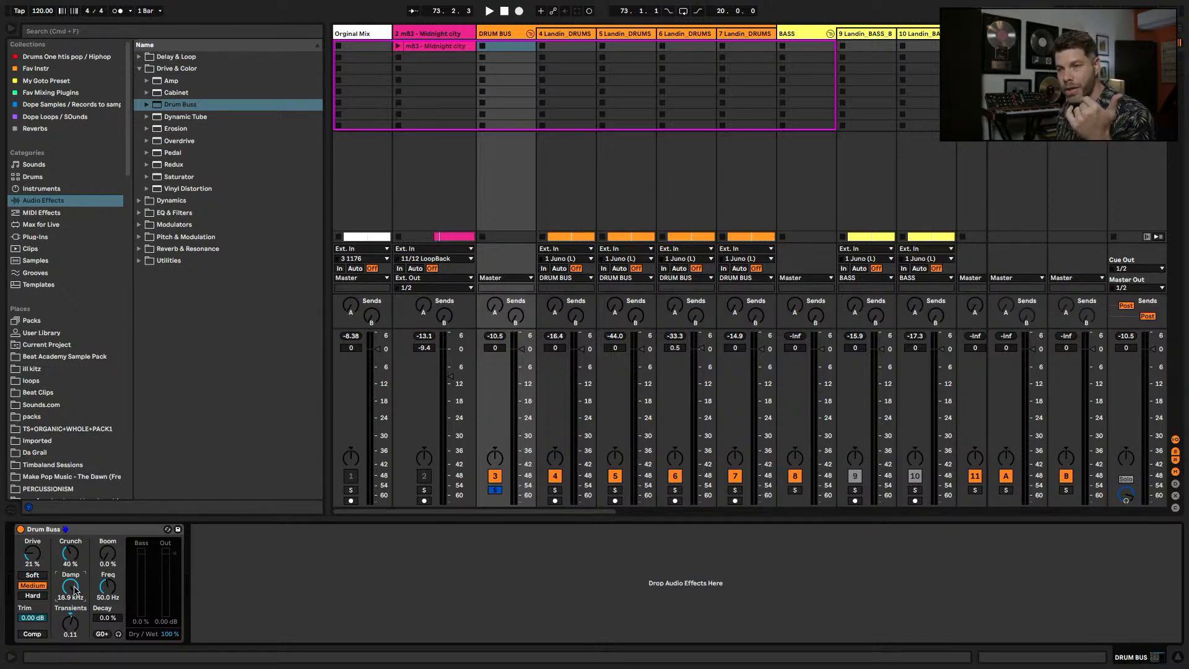
left_click_drag(70, 622, 70, 619)
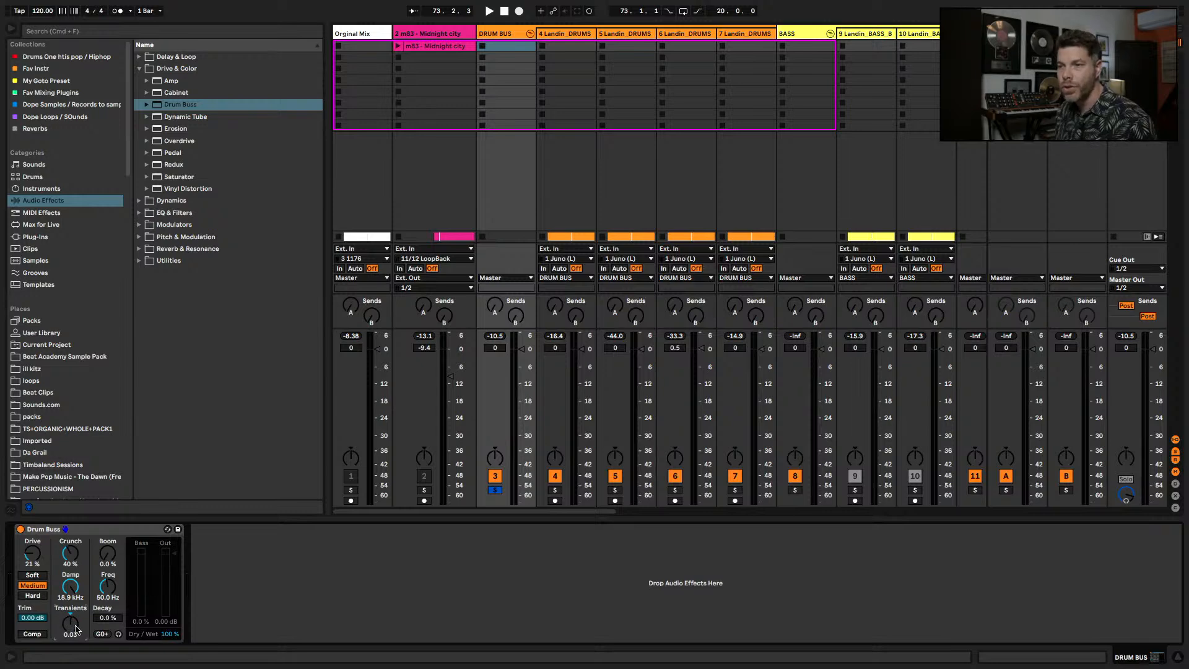
left_click_drag(171, 636, 171, 638)
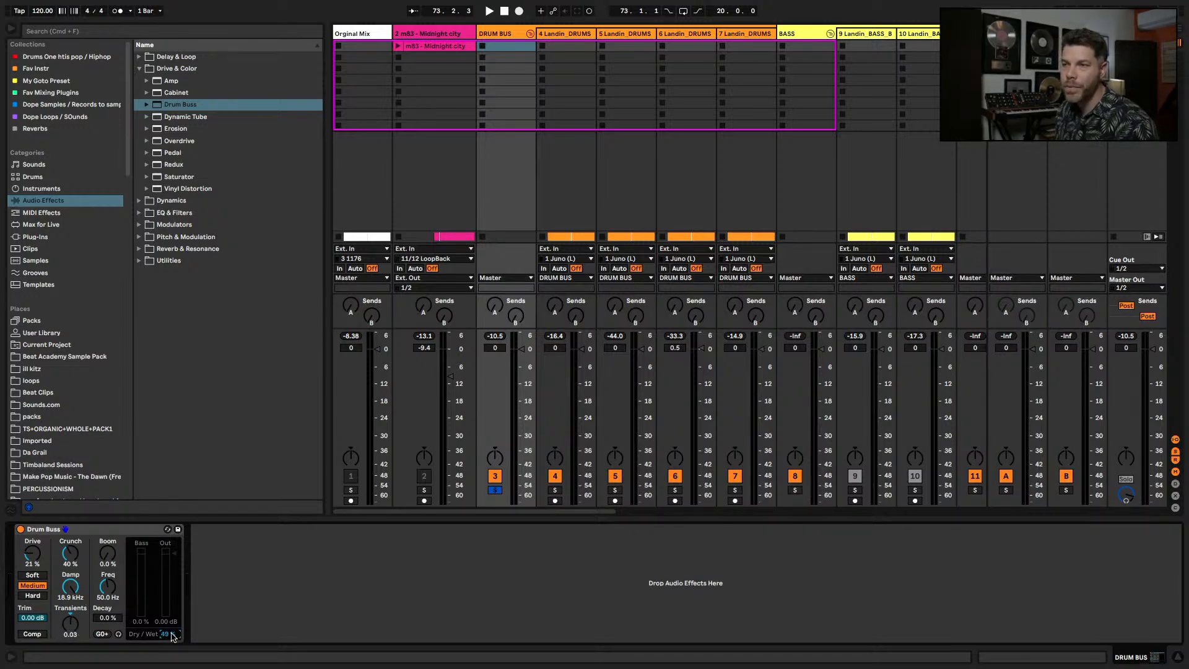
- Play the drums from bar 73 and compare them with Drum Buss bypassed and enabled
key("space")
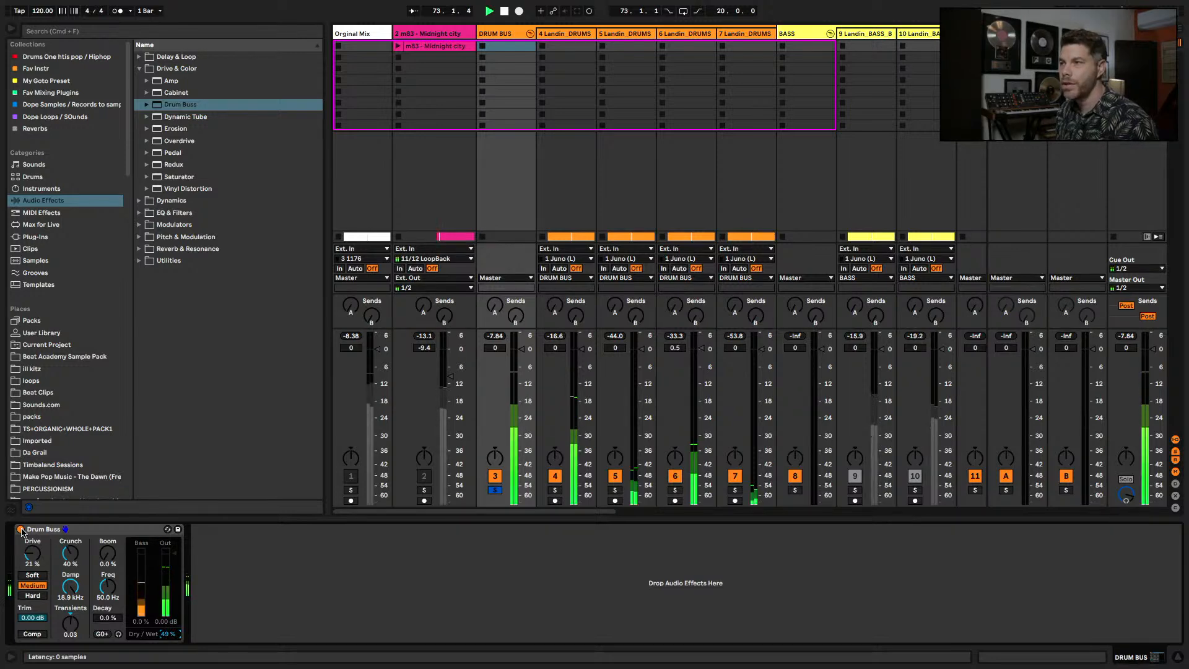
left_click(20, 529)
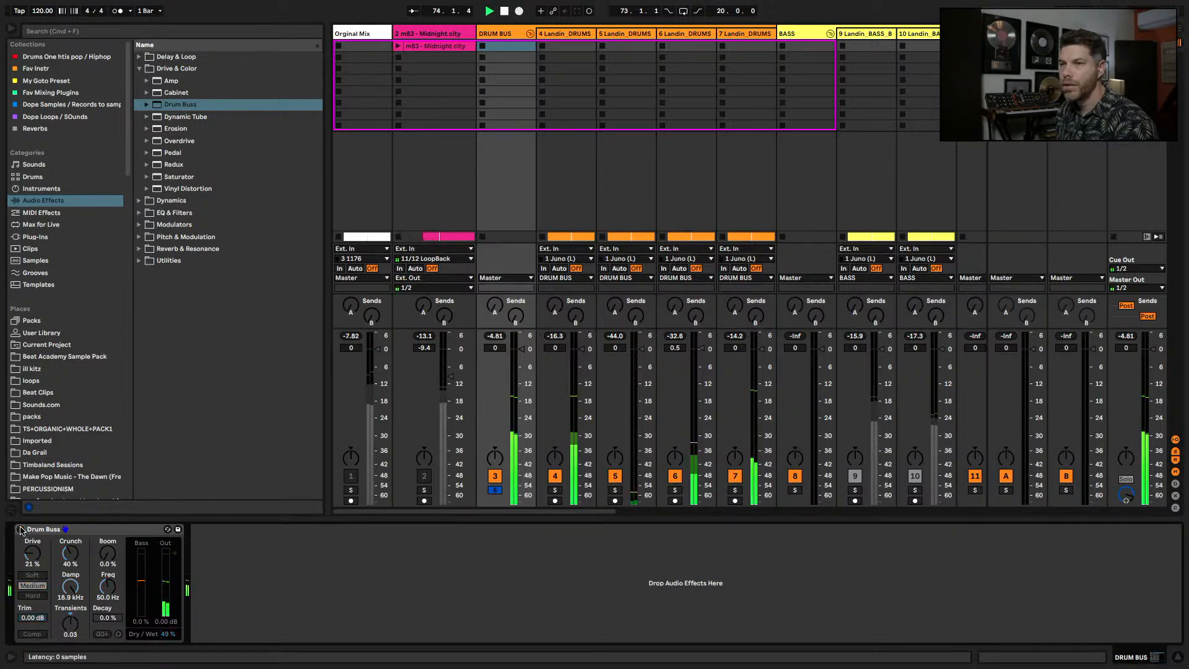
left_click(21, 529)
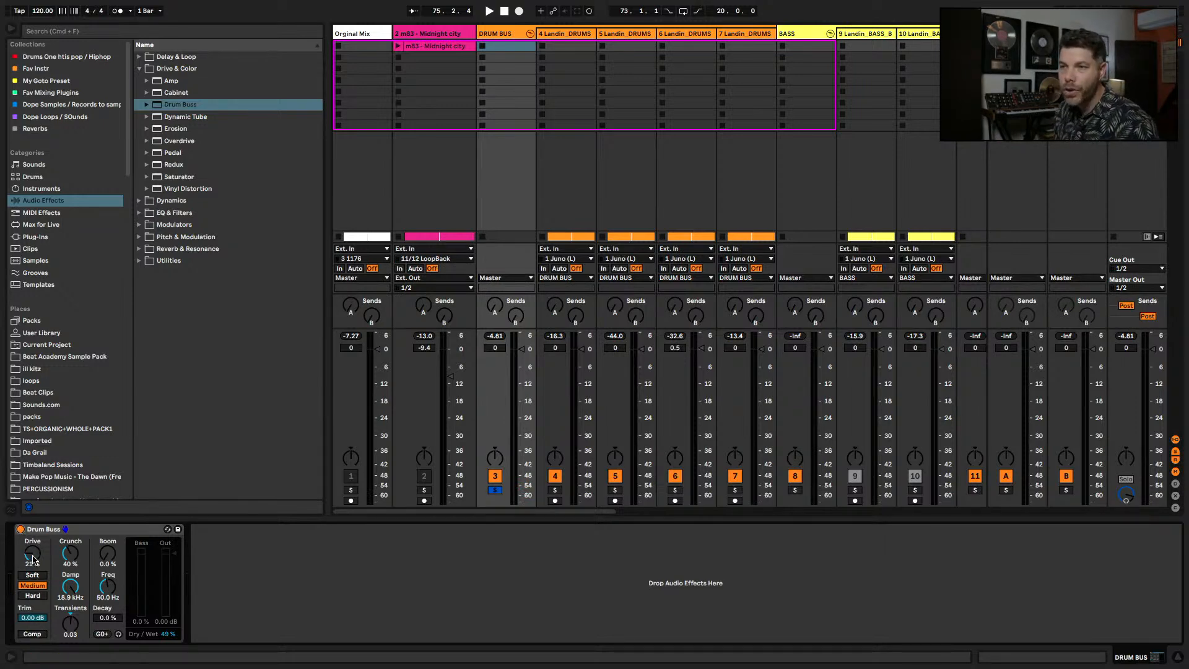
- Raise Drum Buss Drive to 40% and Crunch to 56%, and play the soloed drums from bar 73
mouse_move(71, 554)
left_mouse_down()
mouse_move(33, 533)
mouse_move(34, 502)
mouse_move(33, 528)
mouse_move(71, 547)
mouse_move(71, 534)
mouse_move(33, 562)
mouse_move(73, 555)
left_mouse_up()
key("space")
key("space")
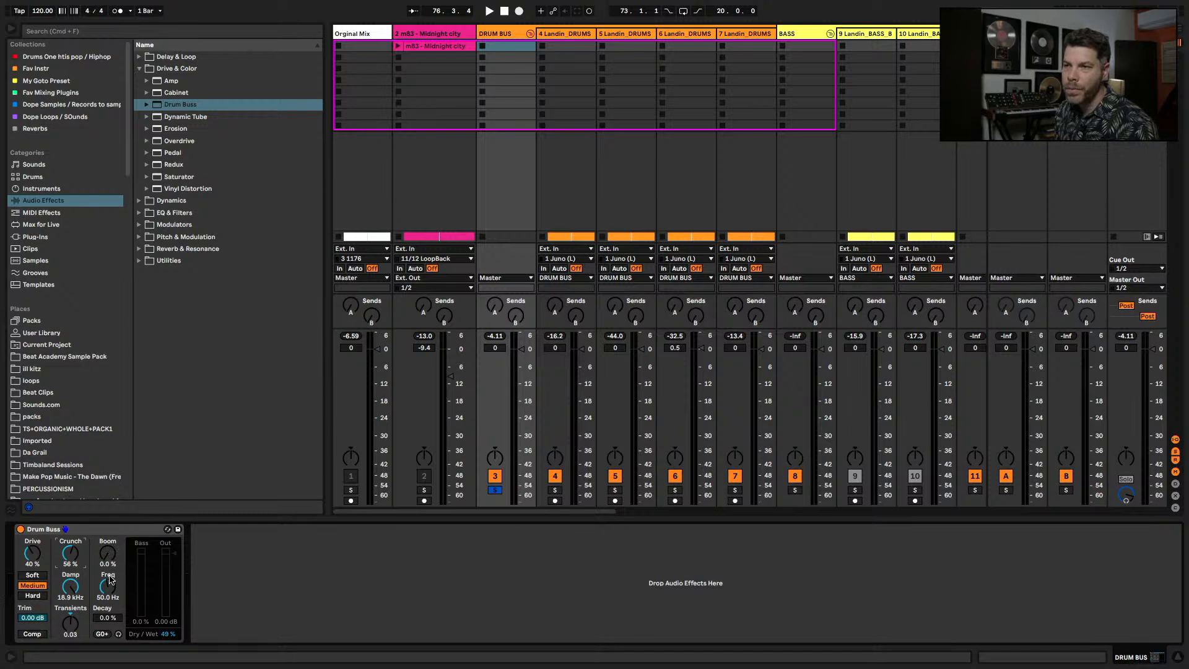
- Audition negative and positive Transients amounts in Drum Buss during playback, and set Transients to 0.13
left_click_drag(73, 625, 73, 638)
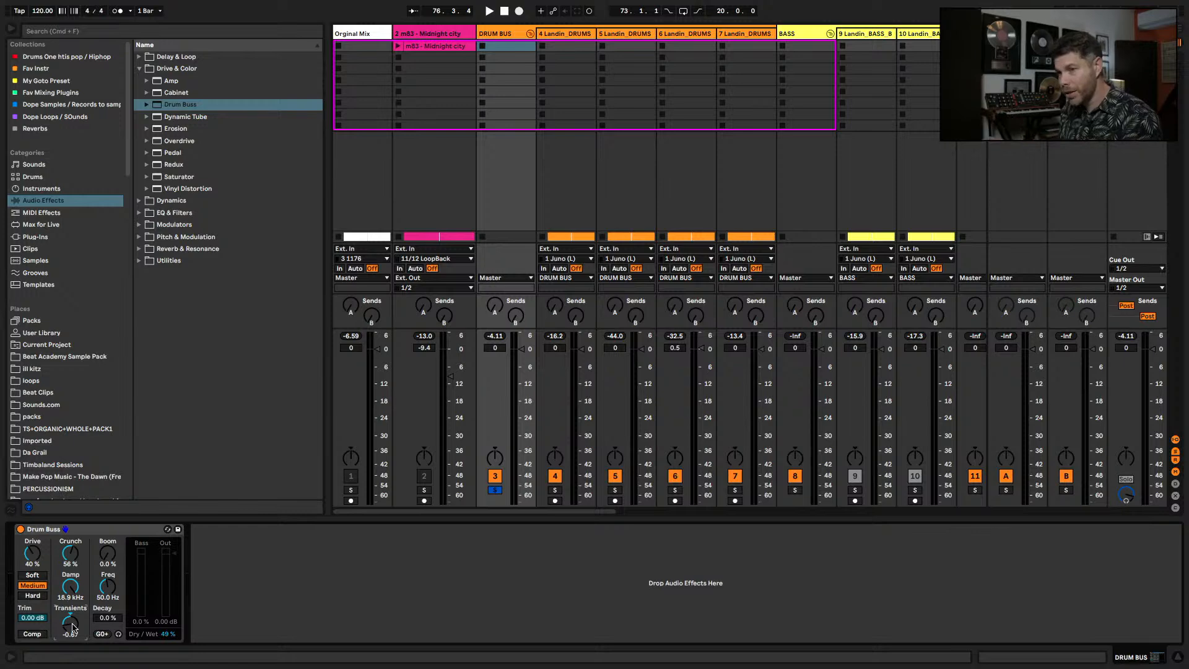
key("space")
left_click_drag(72, 628, 73, 632)
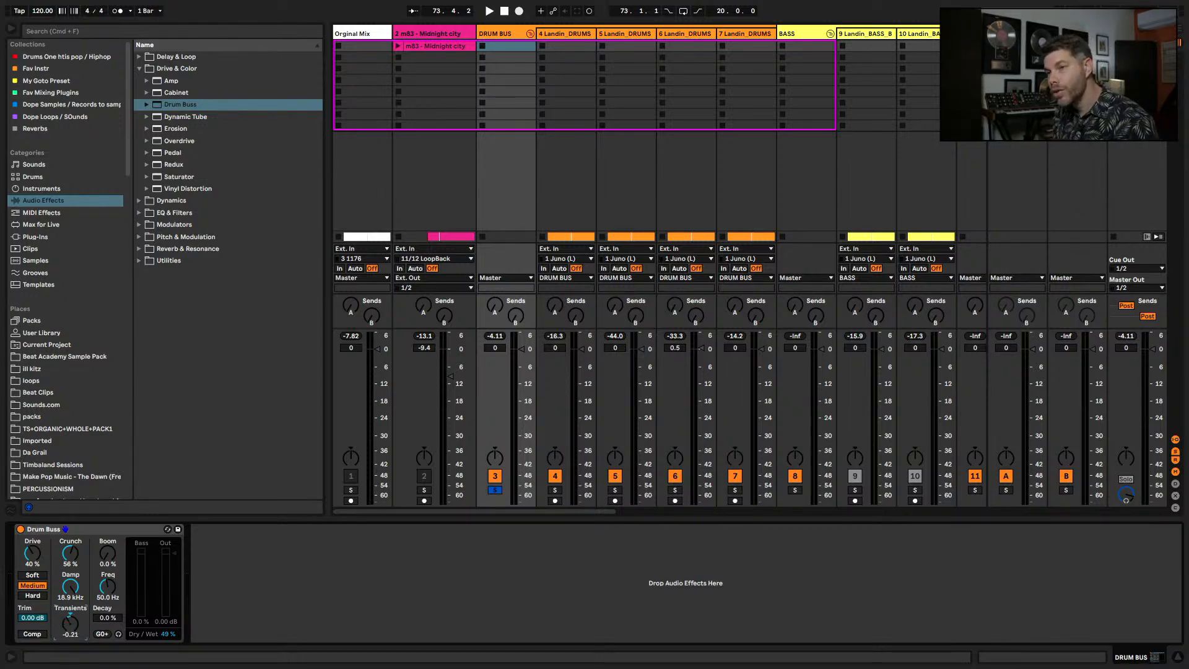
left_click_drag(70, 622, 70, 616)
key("space")
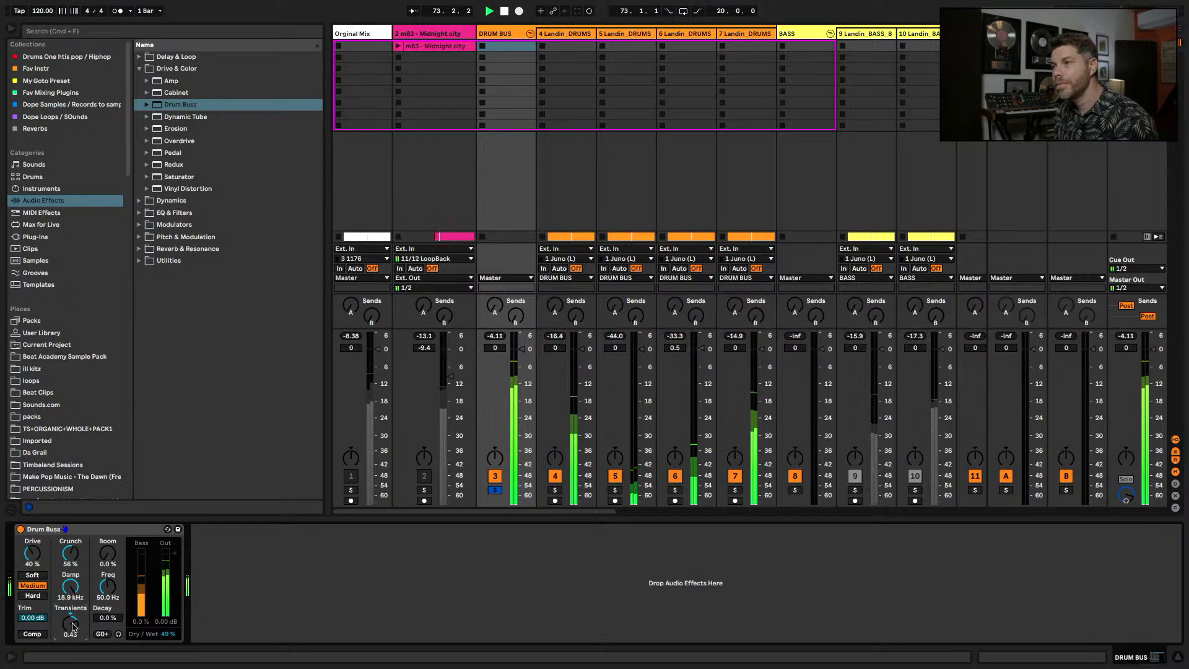
key("space")
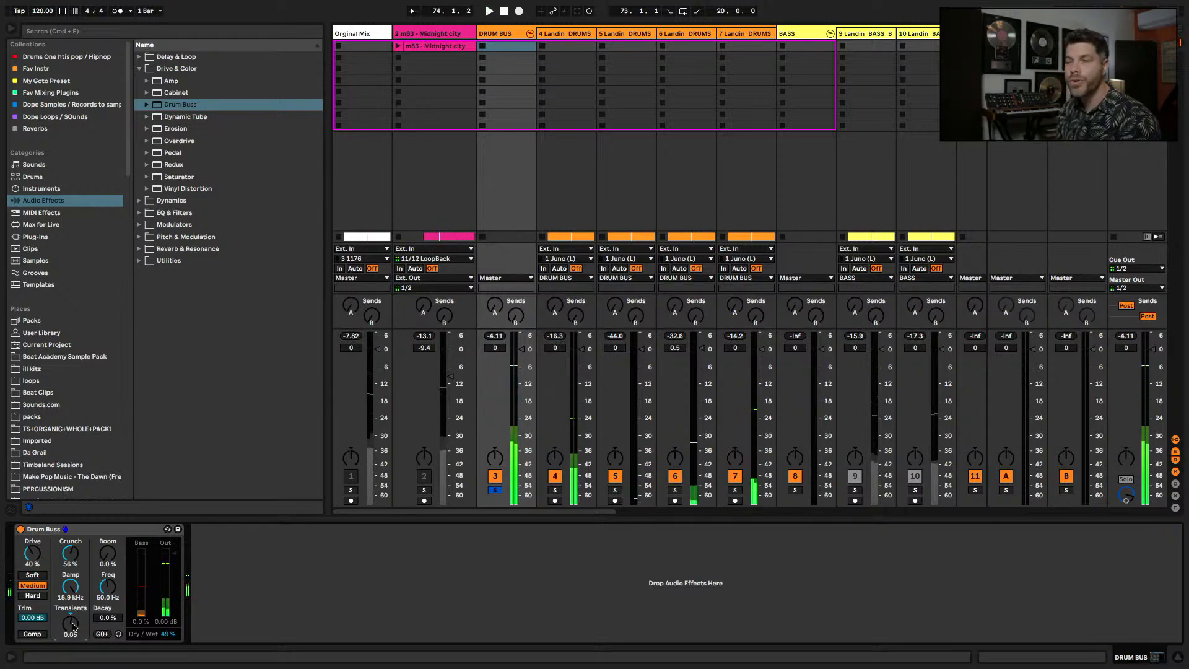
left_click_drag(70, 623, 70, 652)
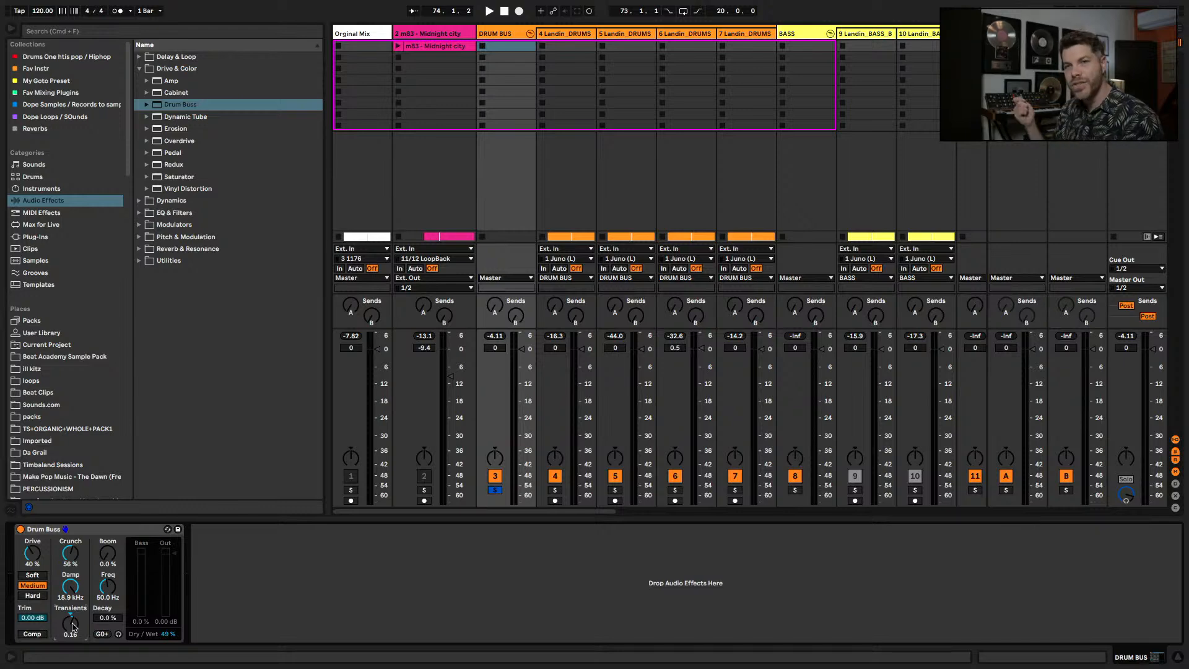
left_click_drag(73, 627, 72, 629)
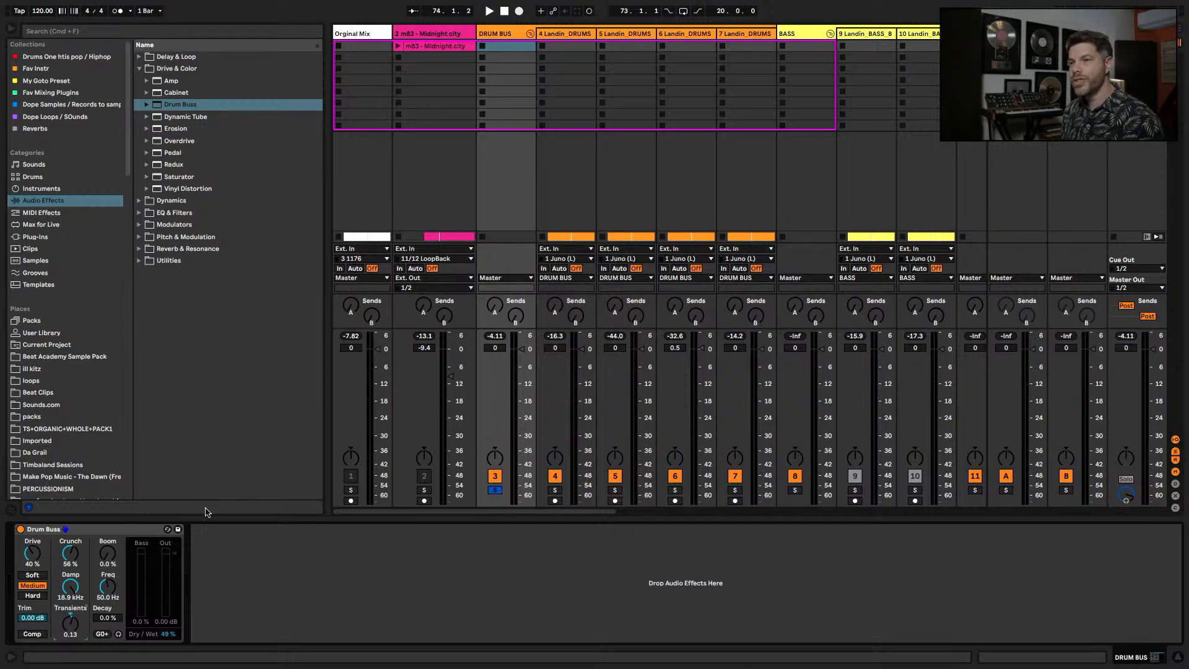
- Play the soloed drums from bar 73 with Drum Buss toggled off and on to judge its adjusted settings
key("space")
left_click(20, 530)
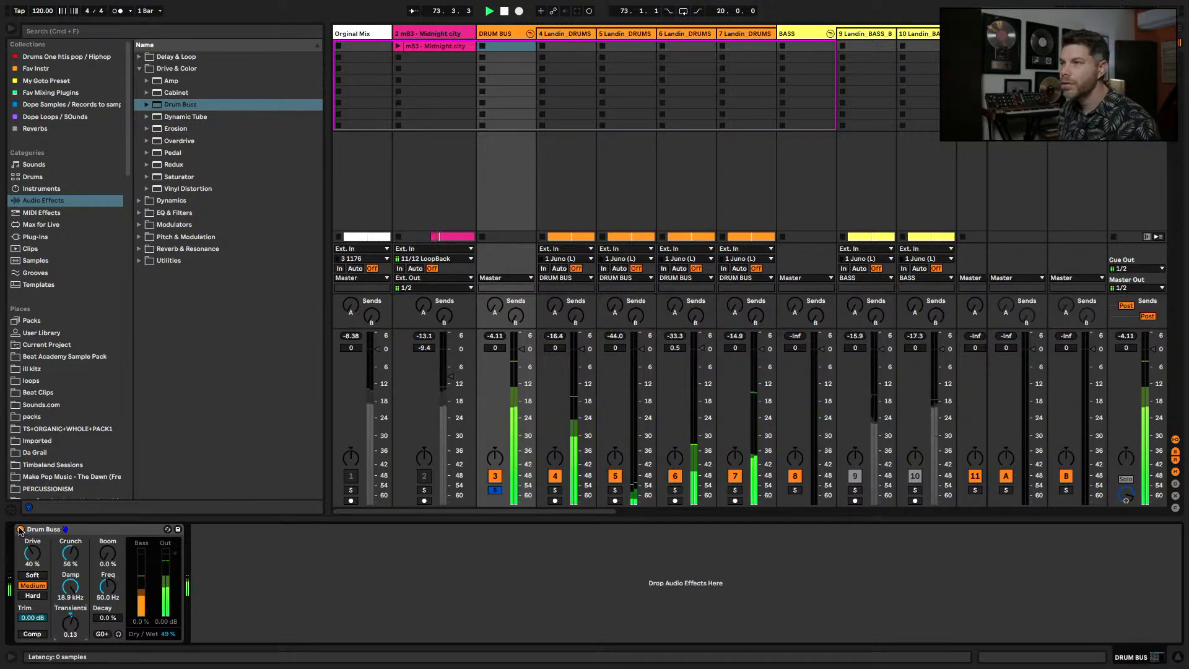
left_click(20, 530)
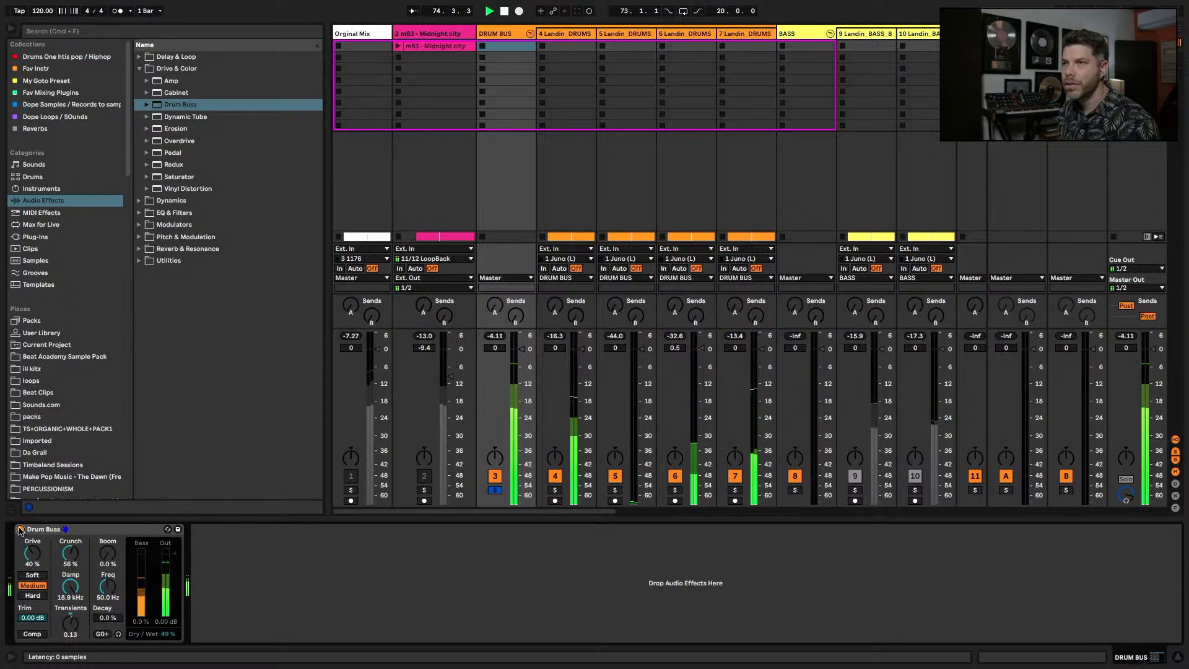
key("space")
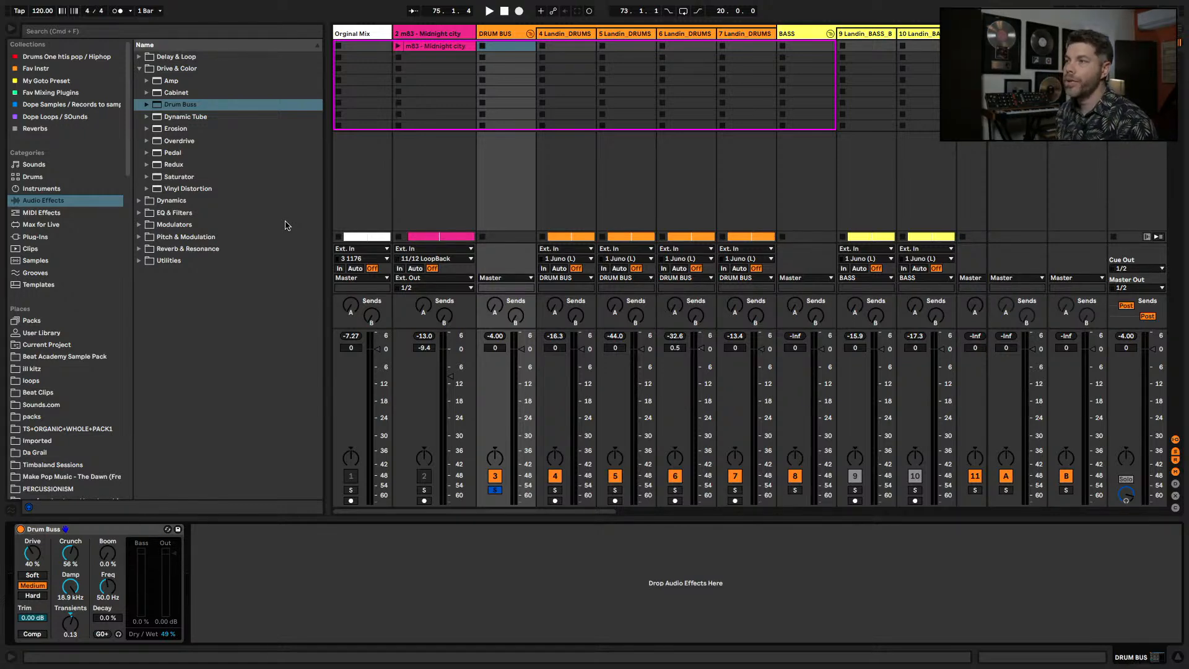
key("space")
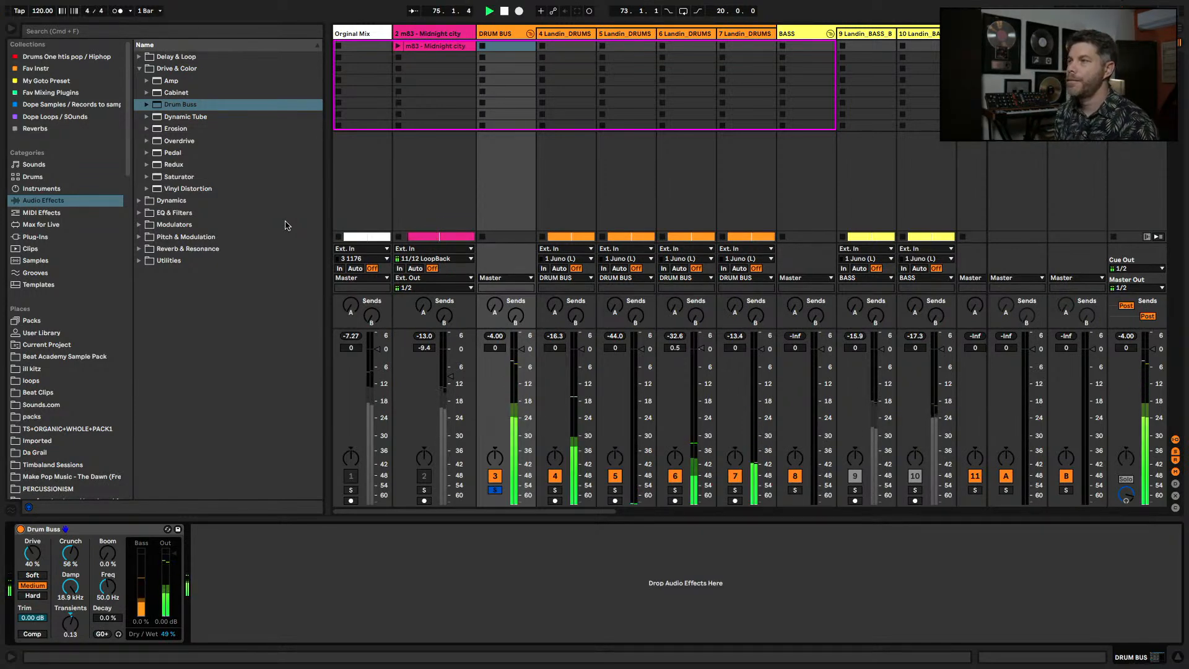
key("space")
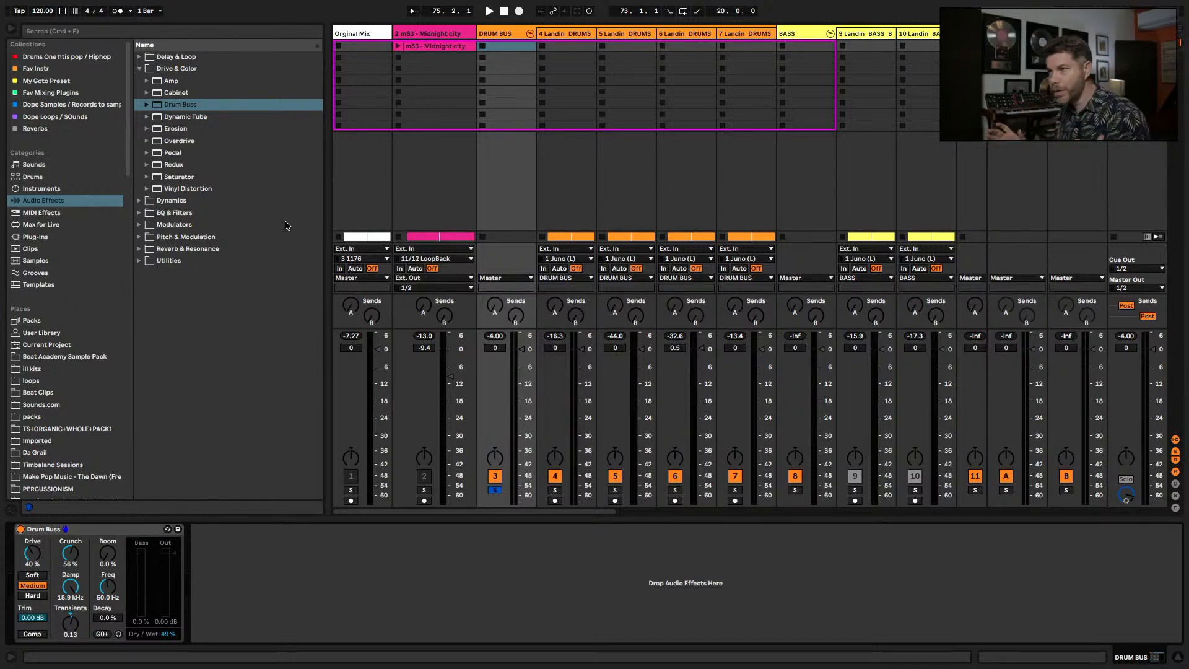
- Compare the processed drums with the Midnight city reference from bar 73 by switching the solo between the two tracks
key("2")
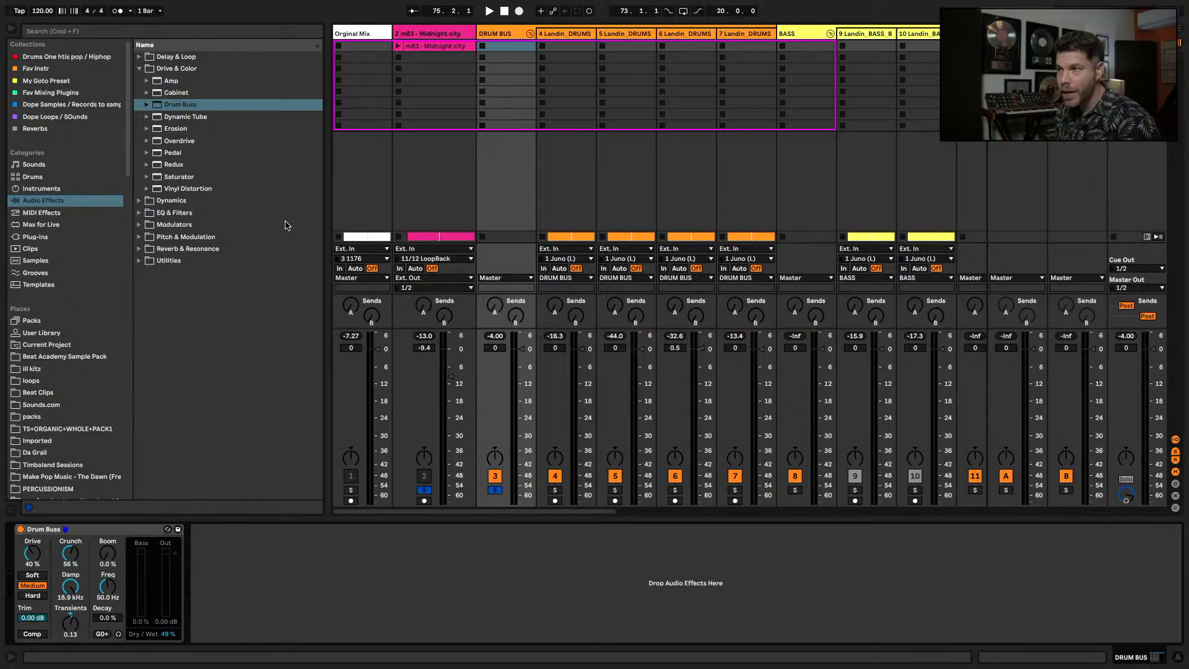
key("s")
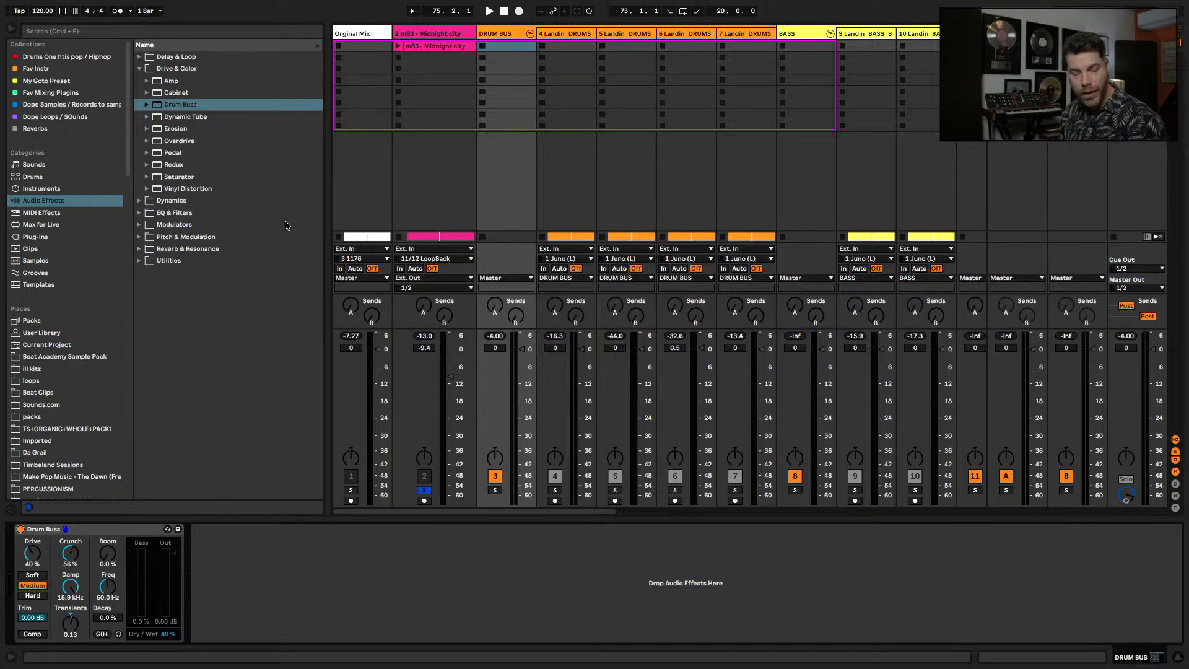
key("space")
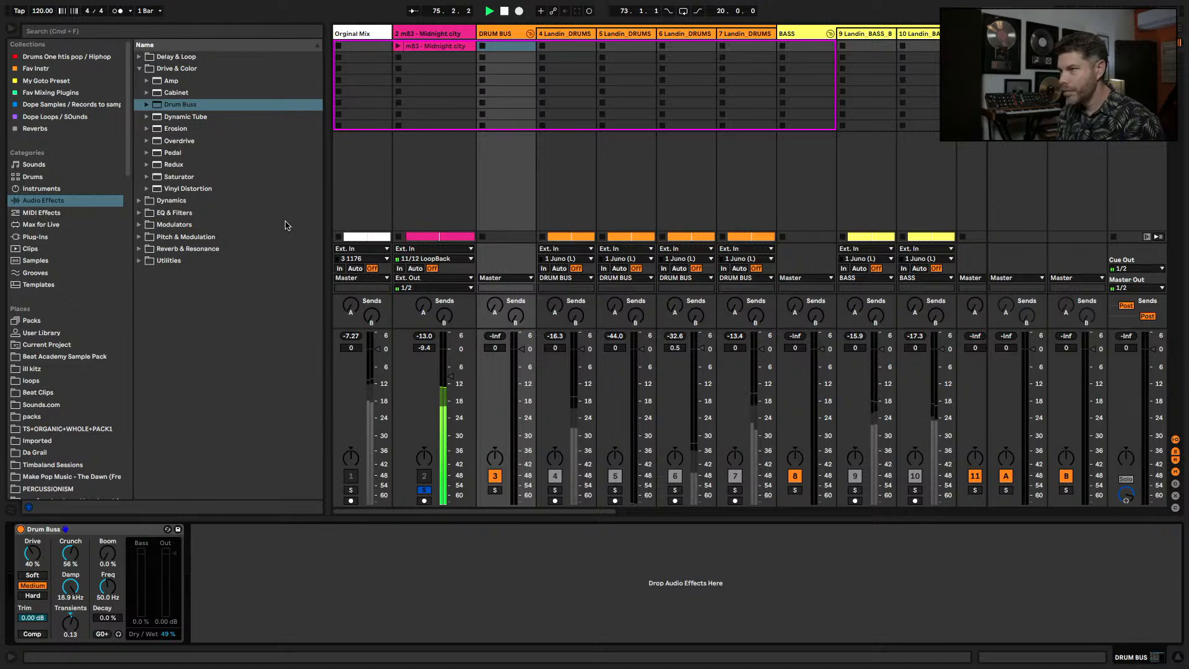
key("space")
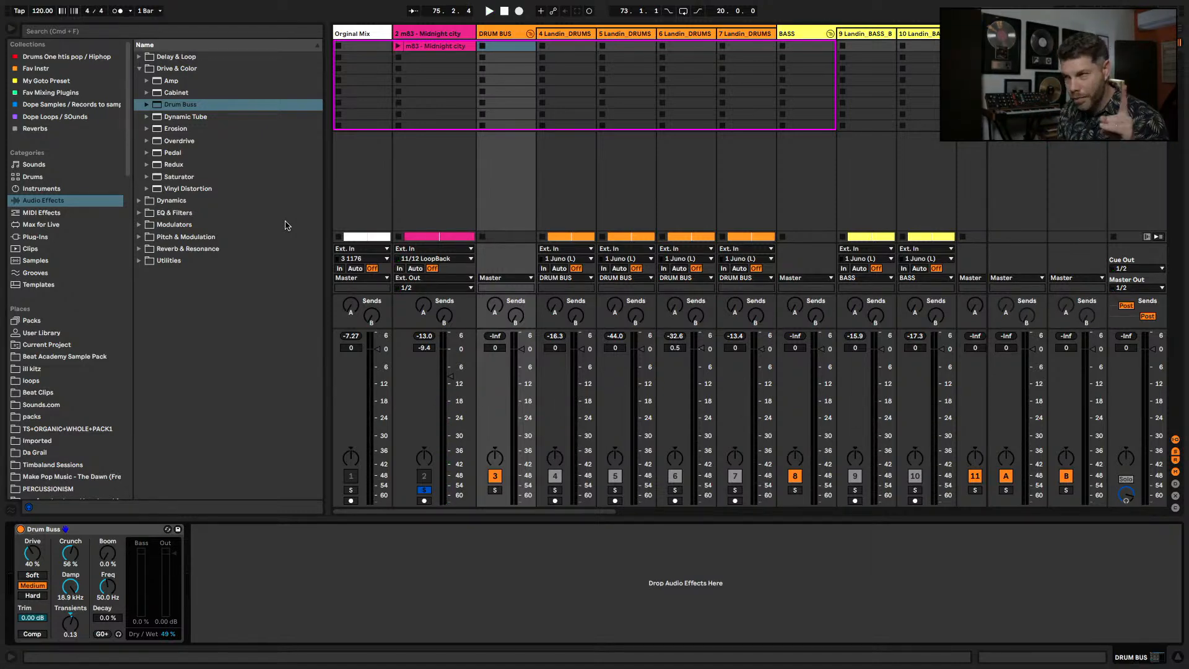
key("space")
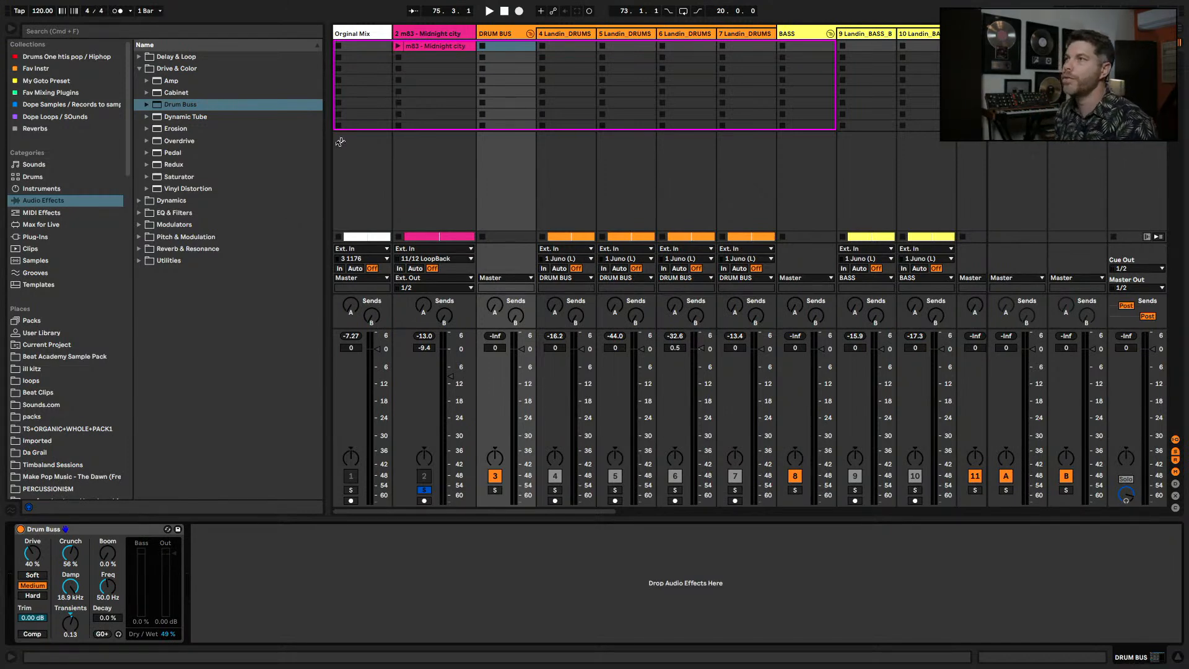
key("space")
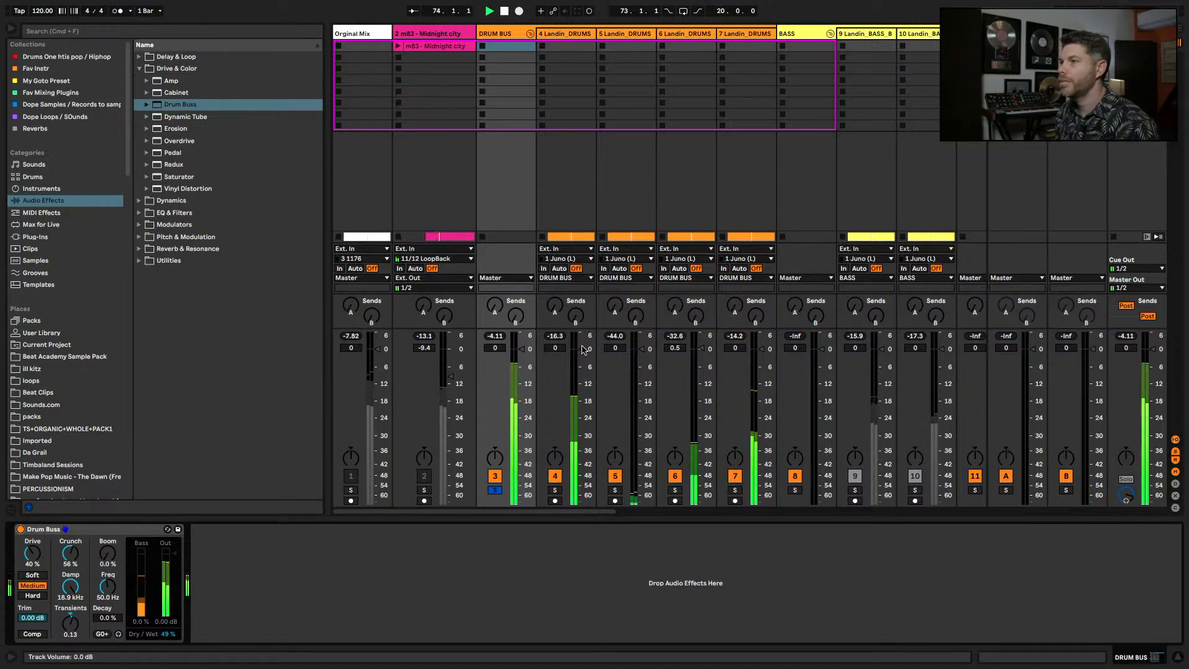
- Lower the kick track's volume to -1.0 dB while the soloed drums play, and stop playback
left_click_drag(583, 349, 583, 353)
key("space")
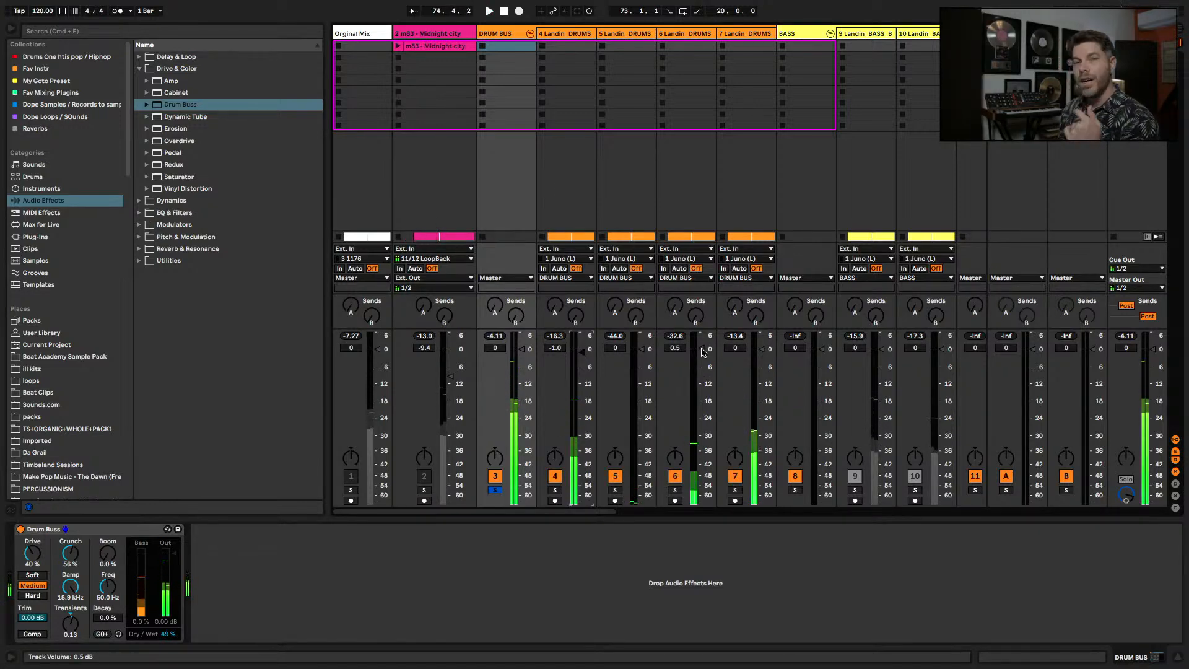
- Add EQ Eight to the hi-hat track (LD HH) and set its low cut to 2.30 kHz during playback
left_click(677, 34)
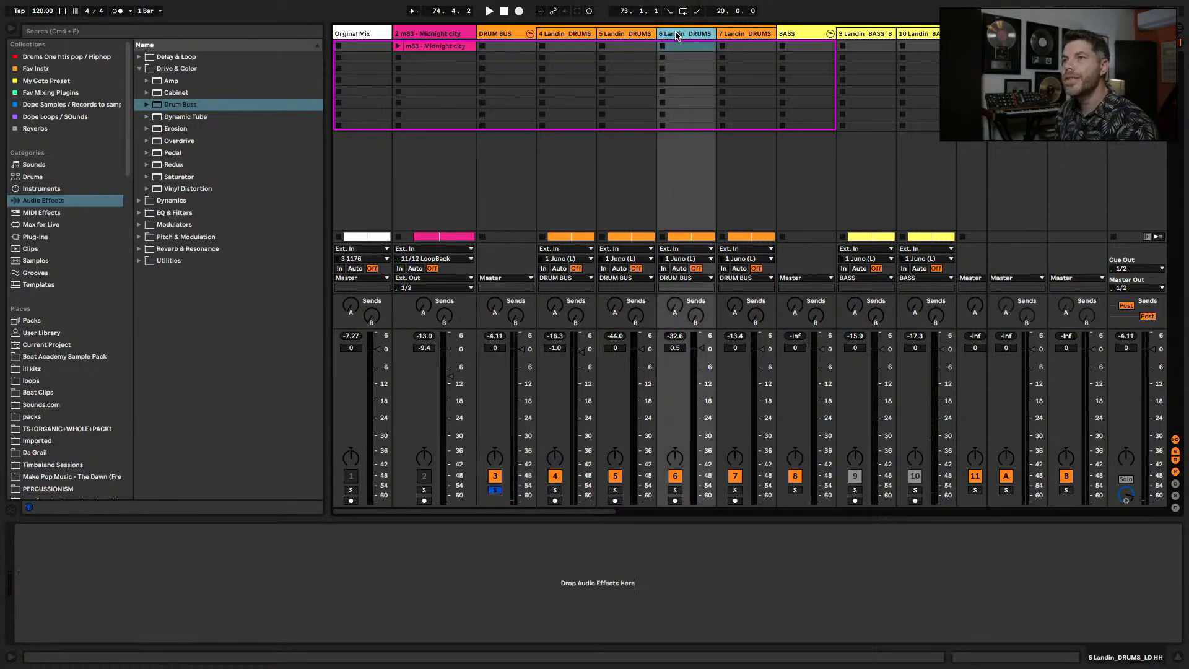
left_click(139, 213)
left_click_drag(177, 131, 867, 107)
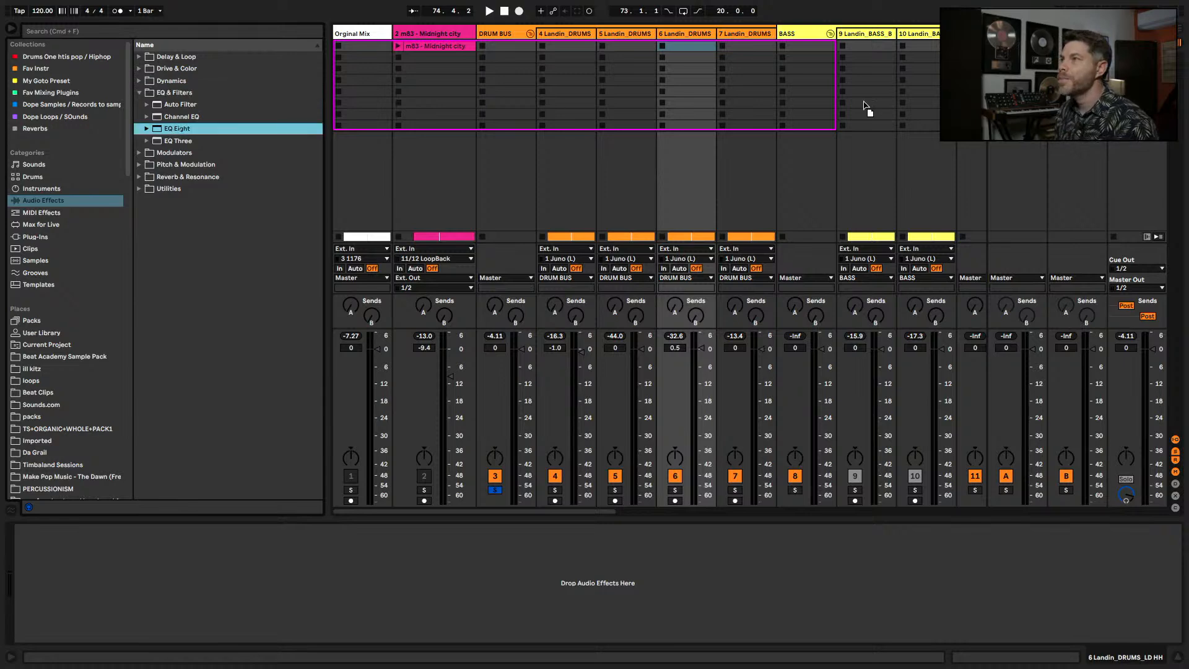
left_click_drag(695, 105, 695, 101)
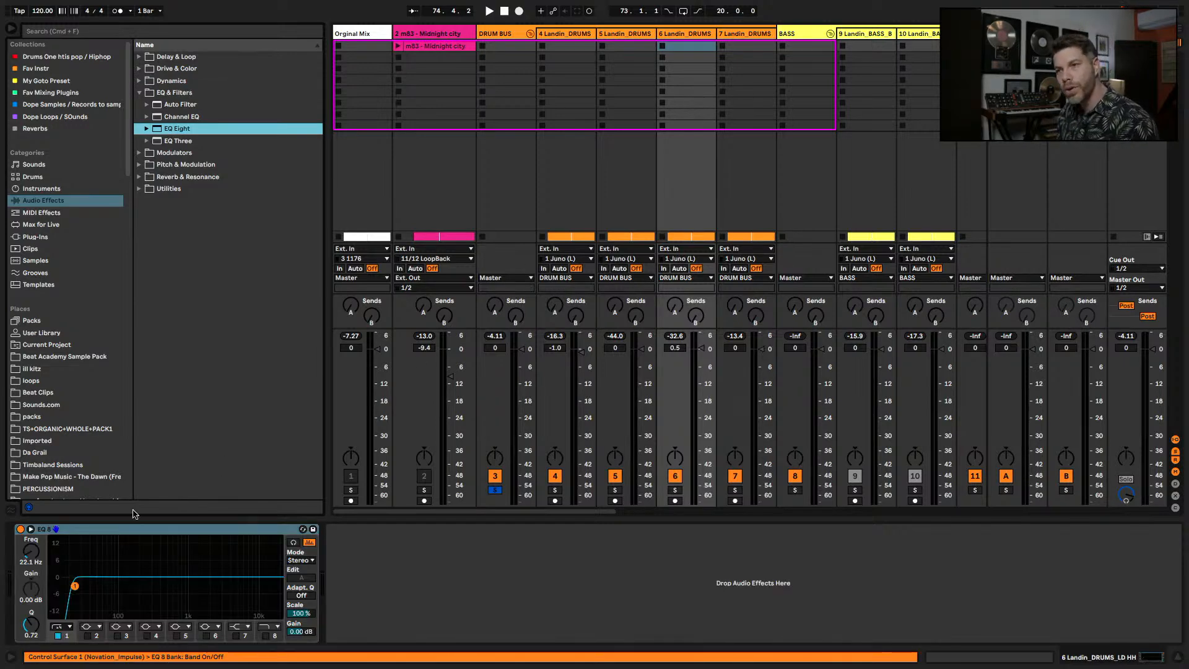
key("space")
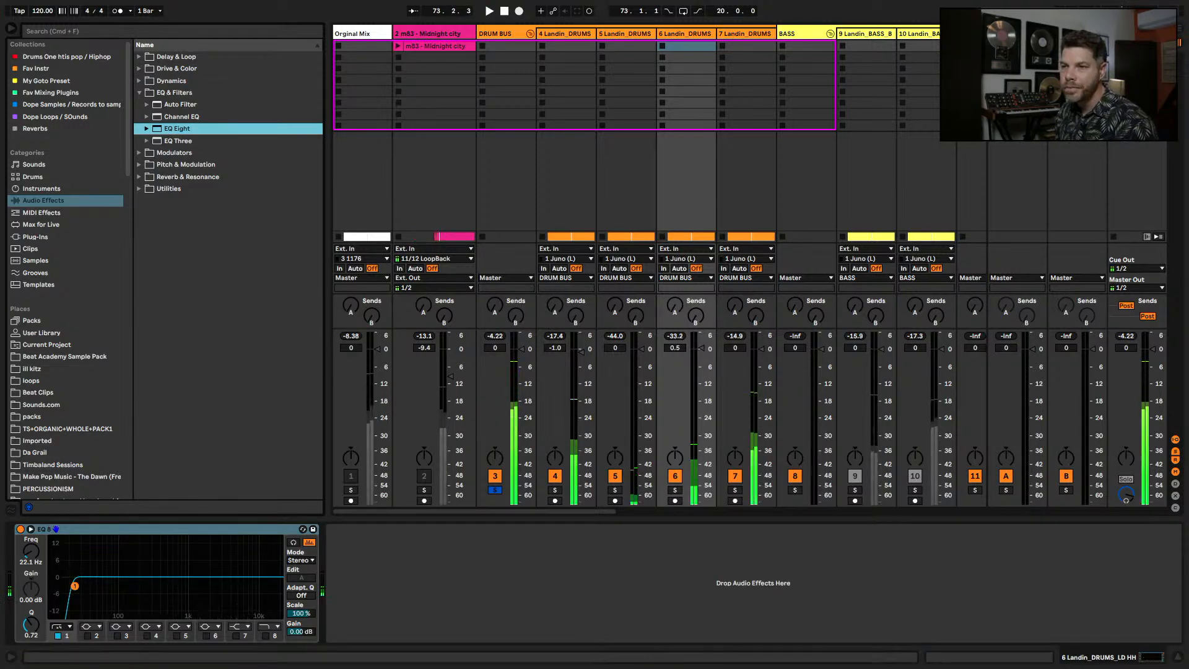
left_click_drag(75, 586, 213, 586)
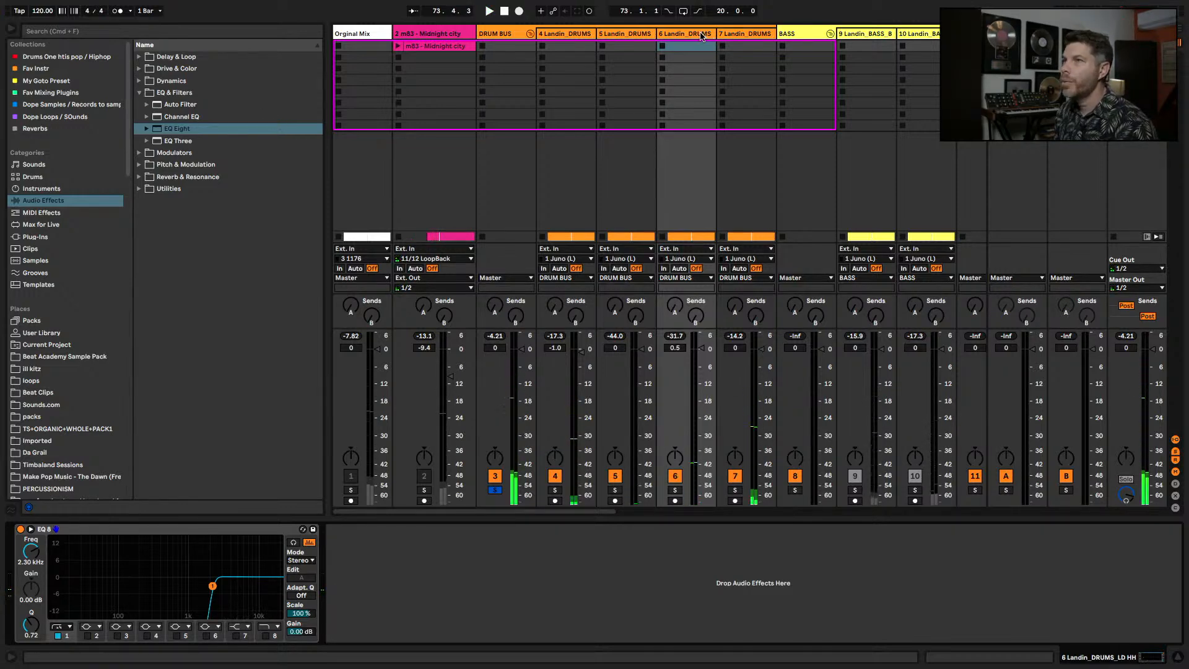
- Add Overdrive after EQ Eight on the hi-hat track, with Drive 25%, Tone 31% and Dry/Wet 26%
left_click(140, 93)
left_click(140, 69)
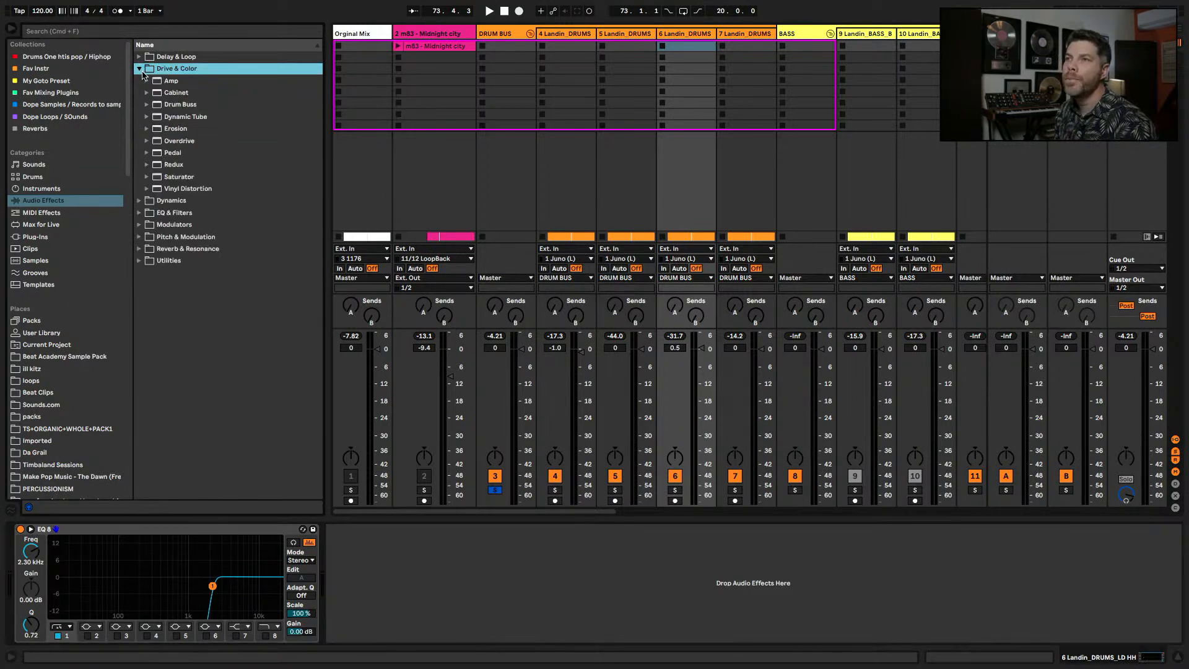
left_click(174, 142)
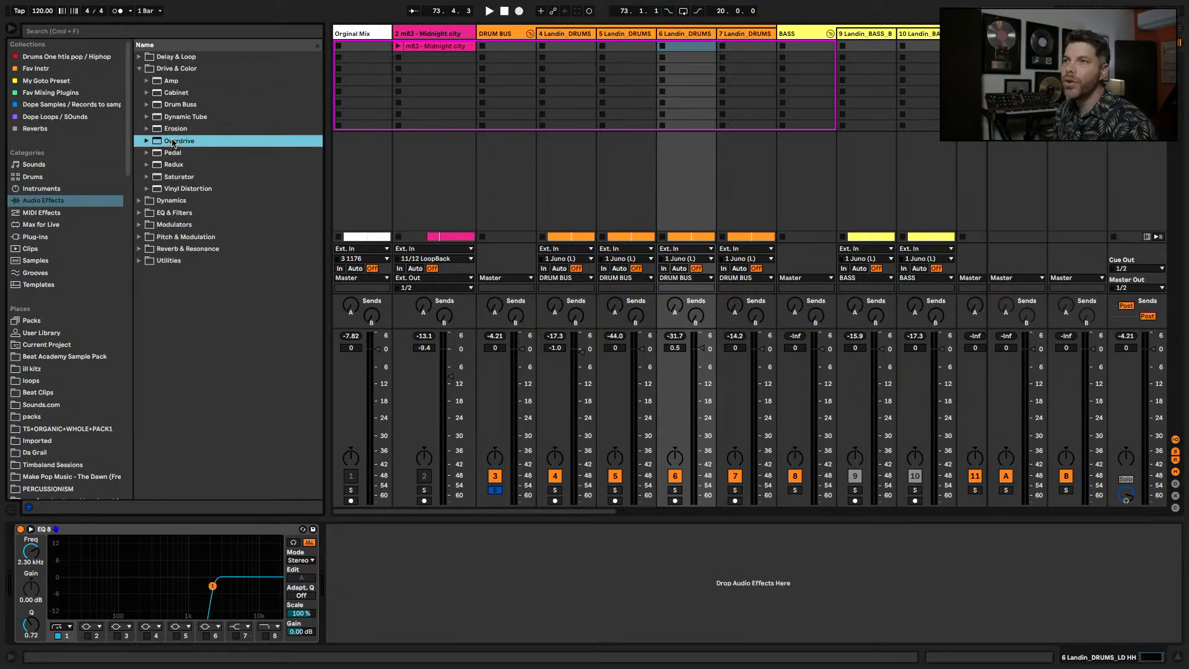
mouse_move(359, 448)
left_mouse_down()
mouse_move(416, 575)
mouse_move(368, 596)
left_mouse_up()
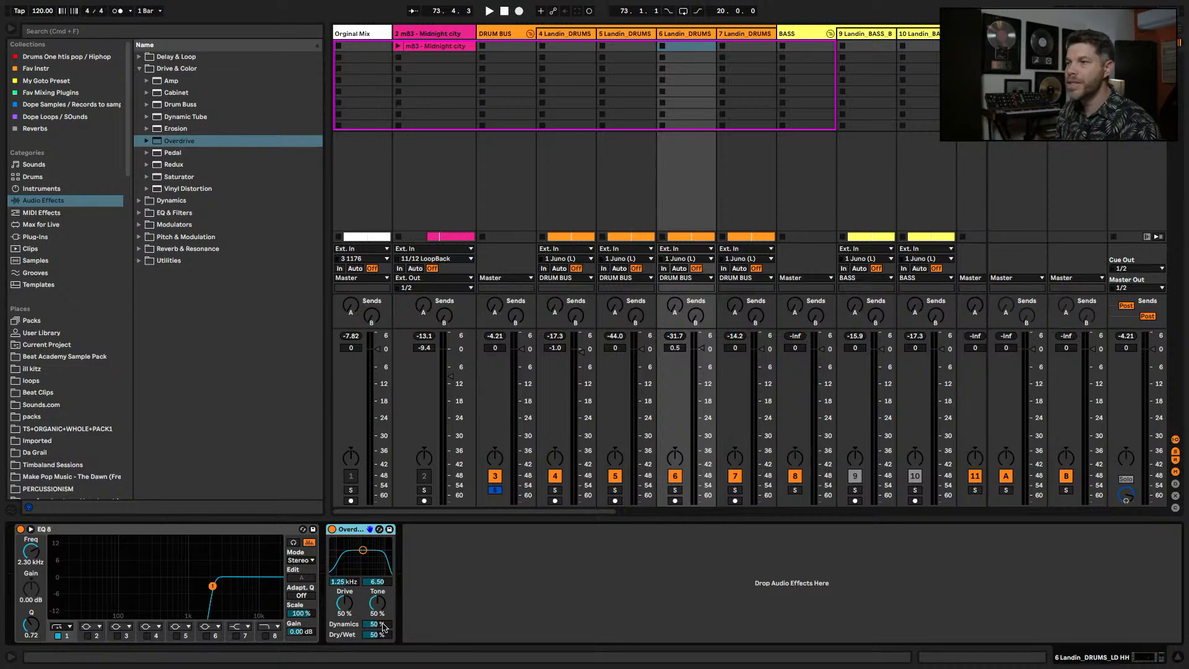
key("space")
left_click_drag(344, 603, 377, 649)
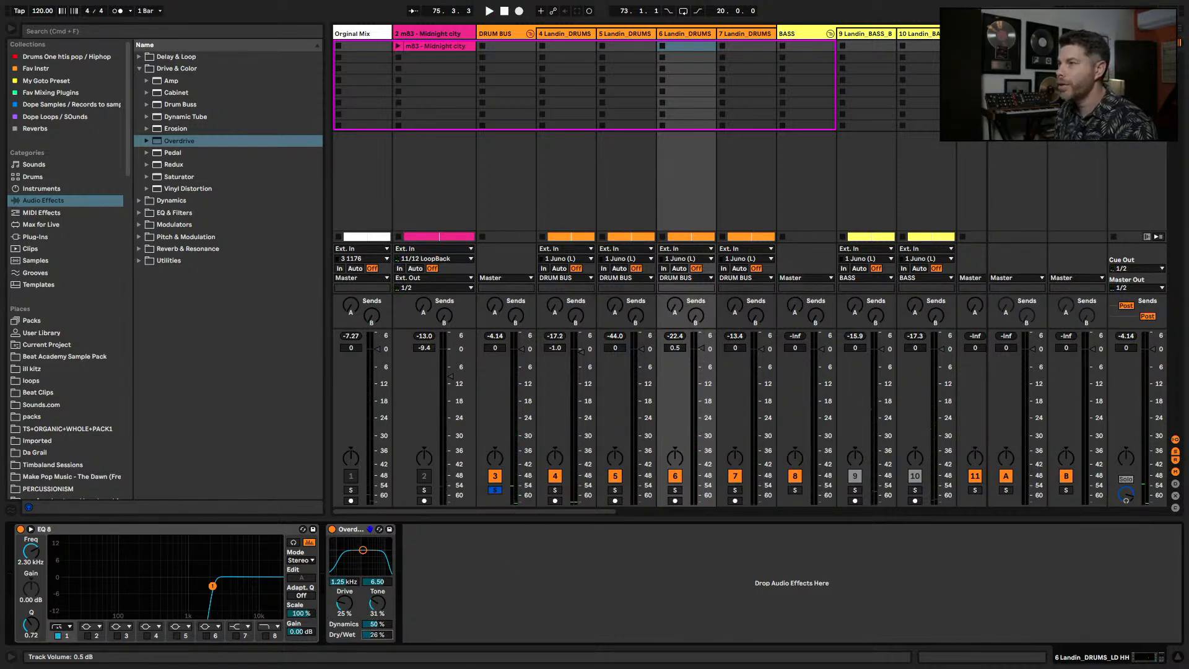
- Lower the hi-hat track's volume to -14.5 dB from bar 73 and compare it with Overdrive off and on
left_click_drag(701, 349, 702, 384)
key("space")
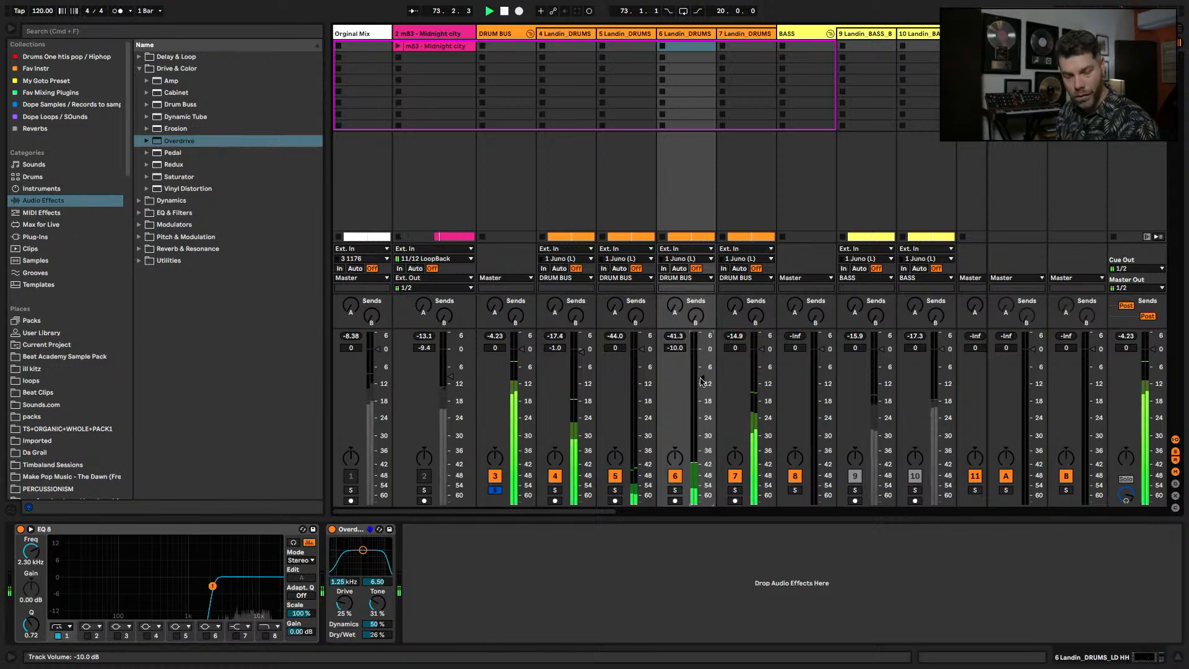
scroll(702, 385, "down", 5)
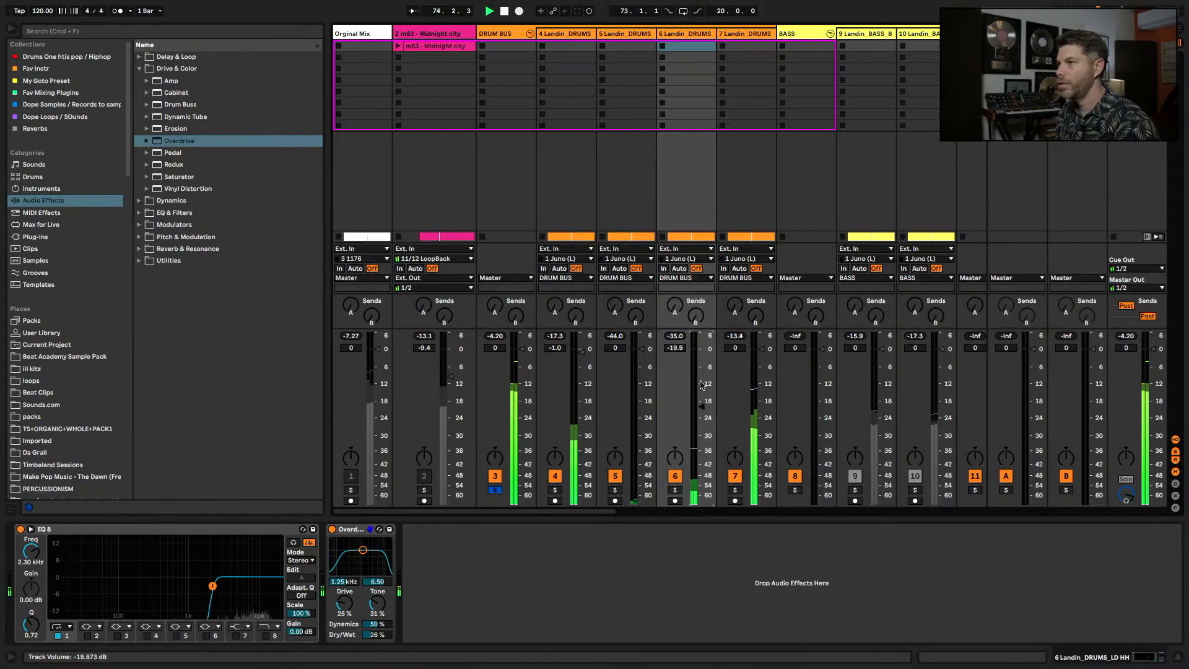
scroll(701, 385, "up", 1)
scroll(701, 385, "up", 1)
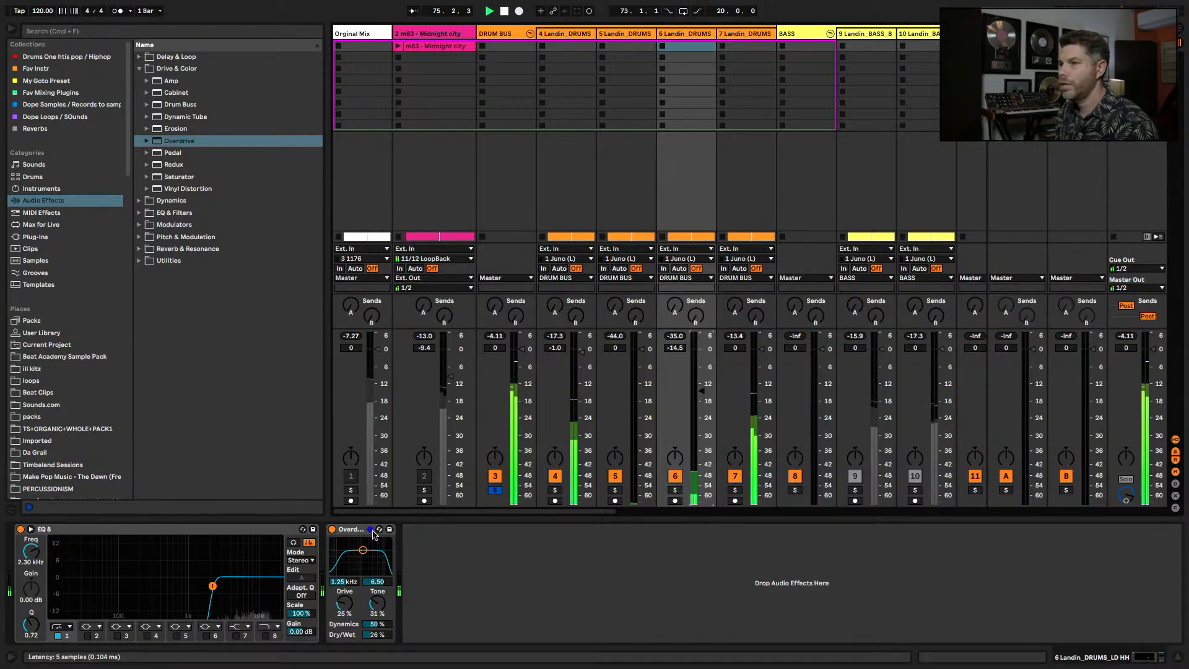
left_click(334, 530)
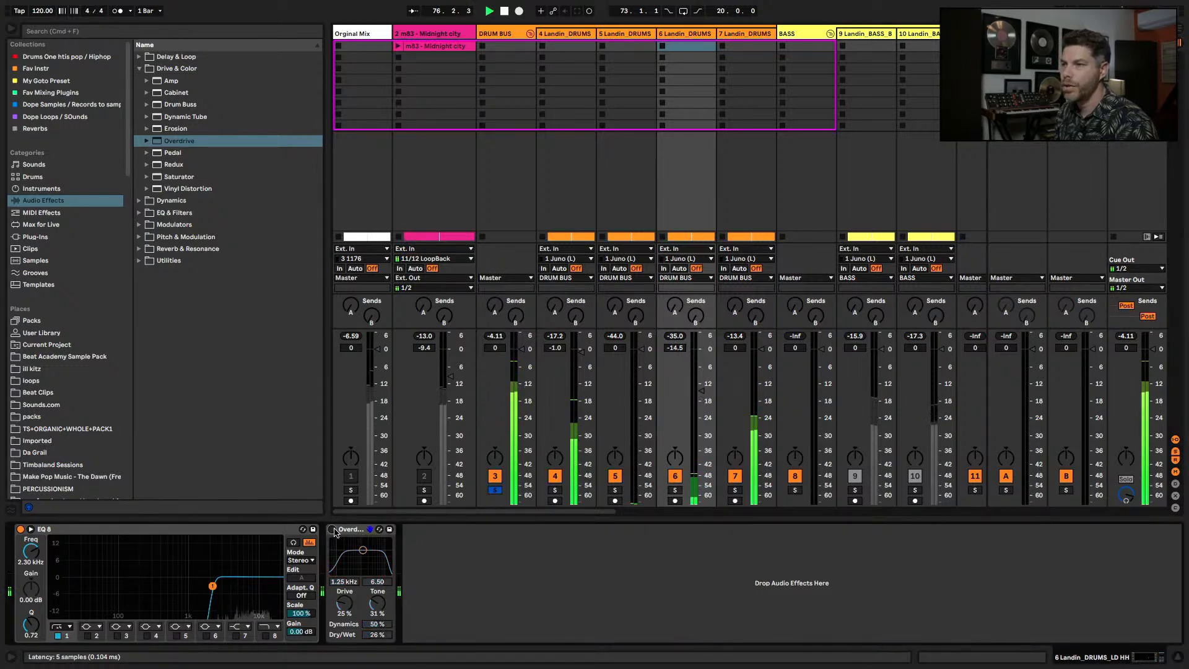
left_click(333, 531)
- Raise the hi-hat Overdrive's Tone to 80% and Drive to 44%, and audition it bypassed and enabled
left_click_drag(371, 605, 371, 570)
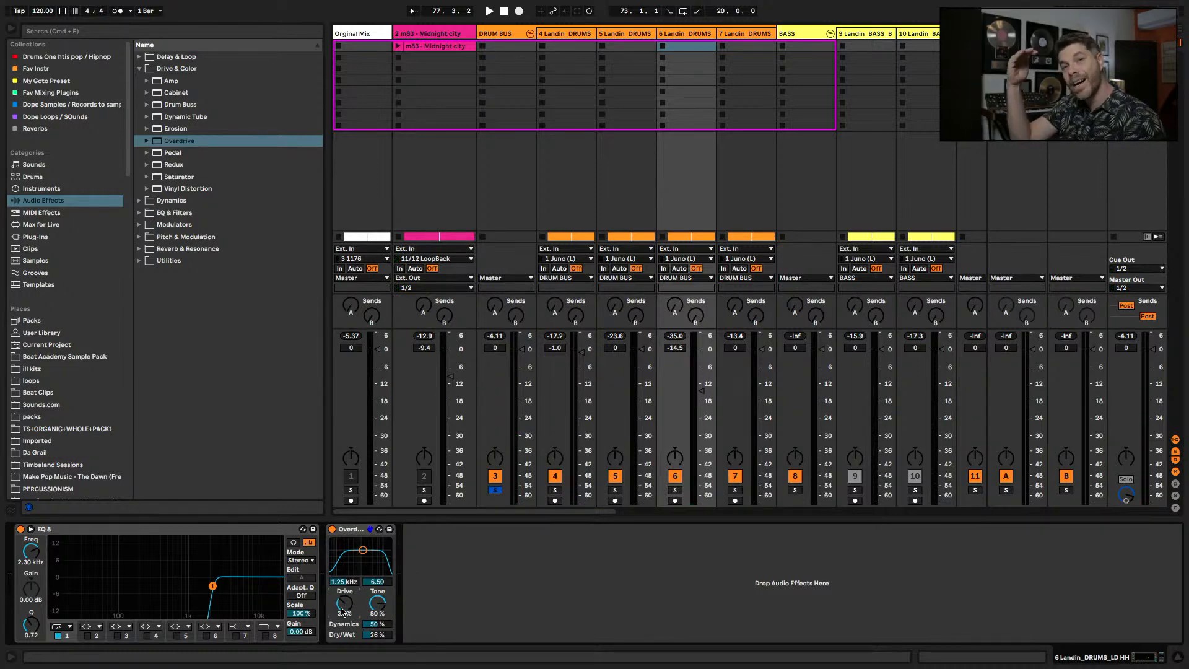
key("space")
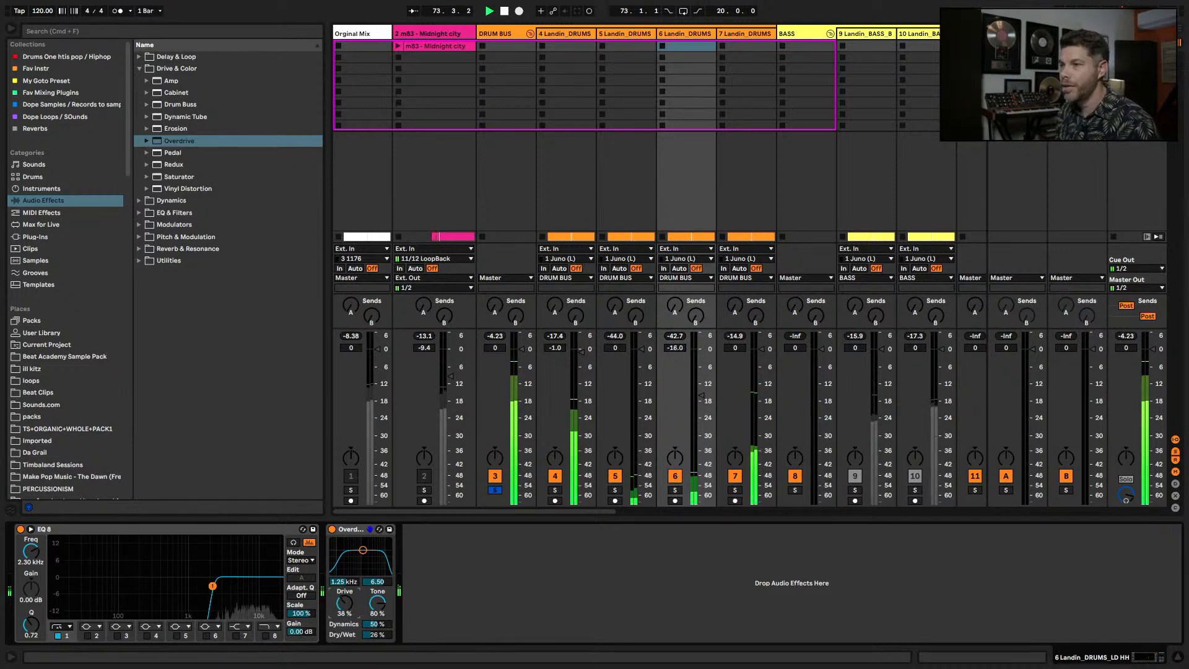
left_click_drag(344, 604, 344, 596)
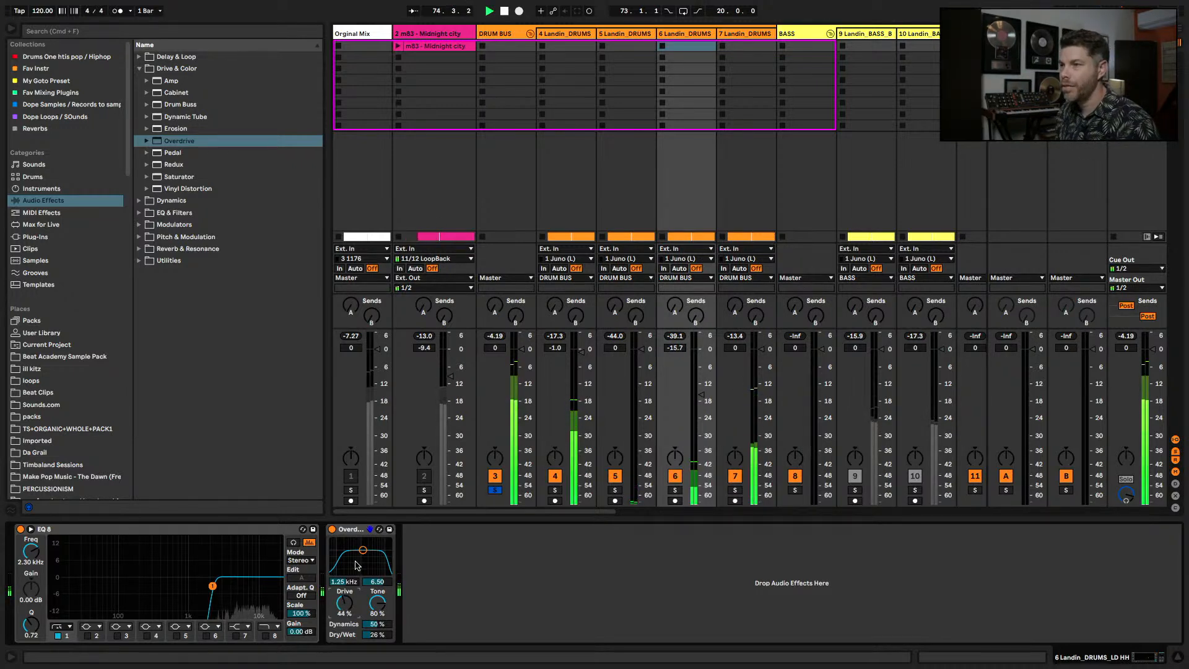
left_click(332, 530)
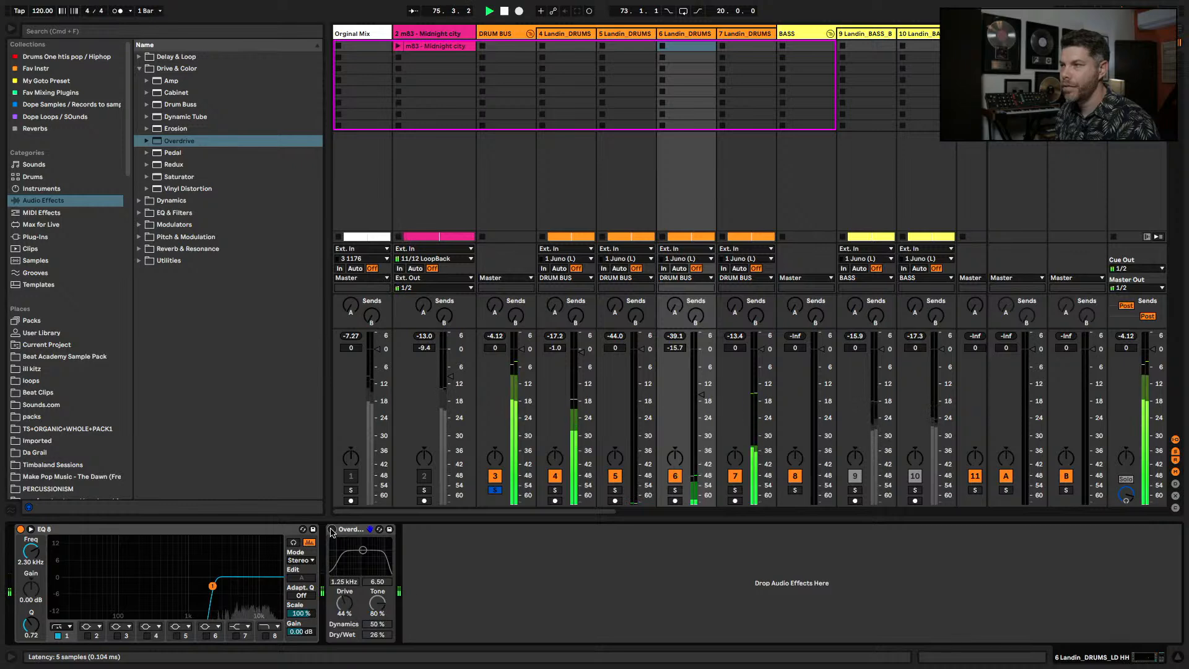
left_click(332, 530)
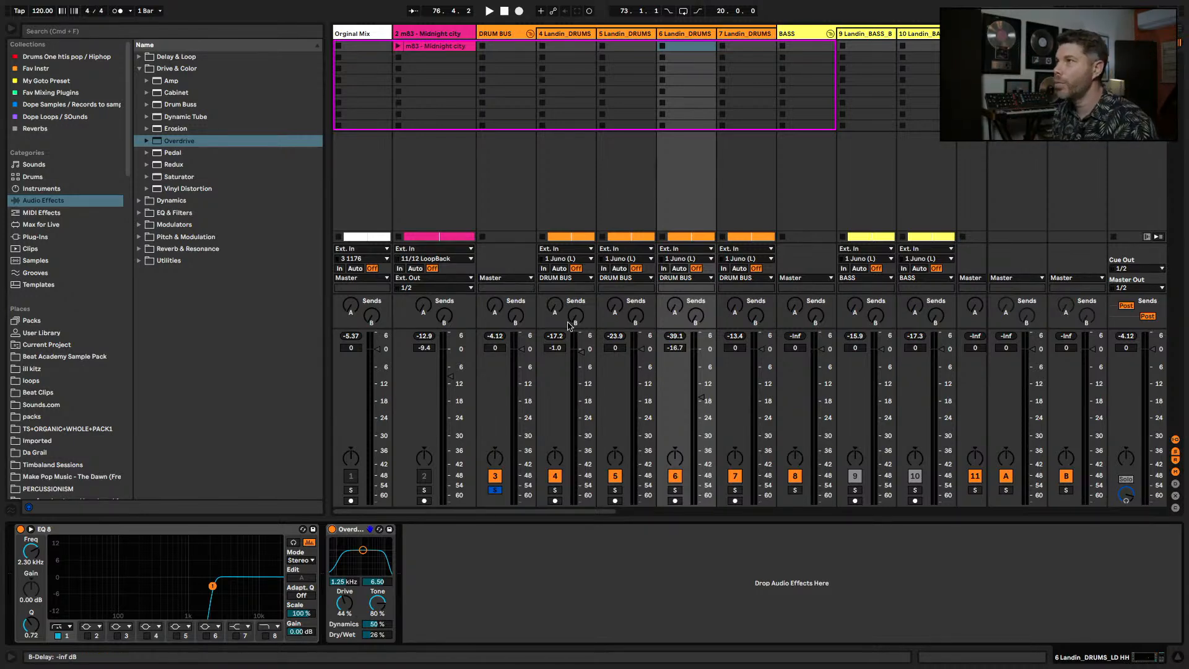
- Add EQ Eight to the kick track and enable band 8 as a high cut at 11.9 kHz during playback
left_click(761, 36)
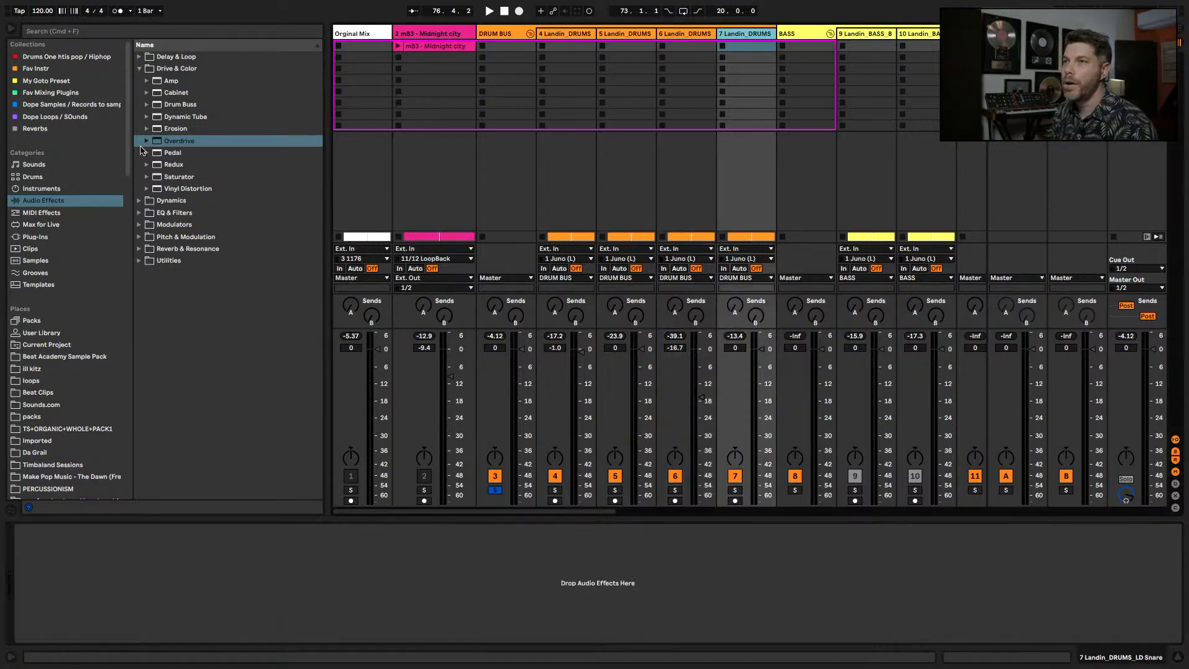
left_click(553, 38)
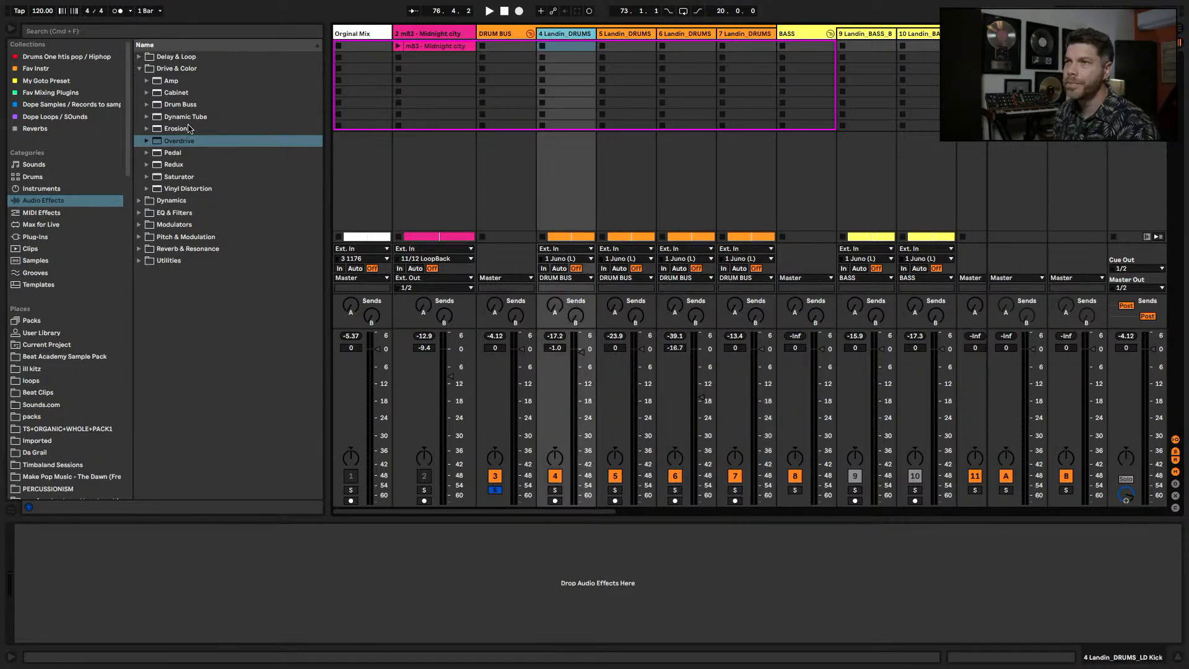
left_click(138, 213)
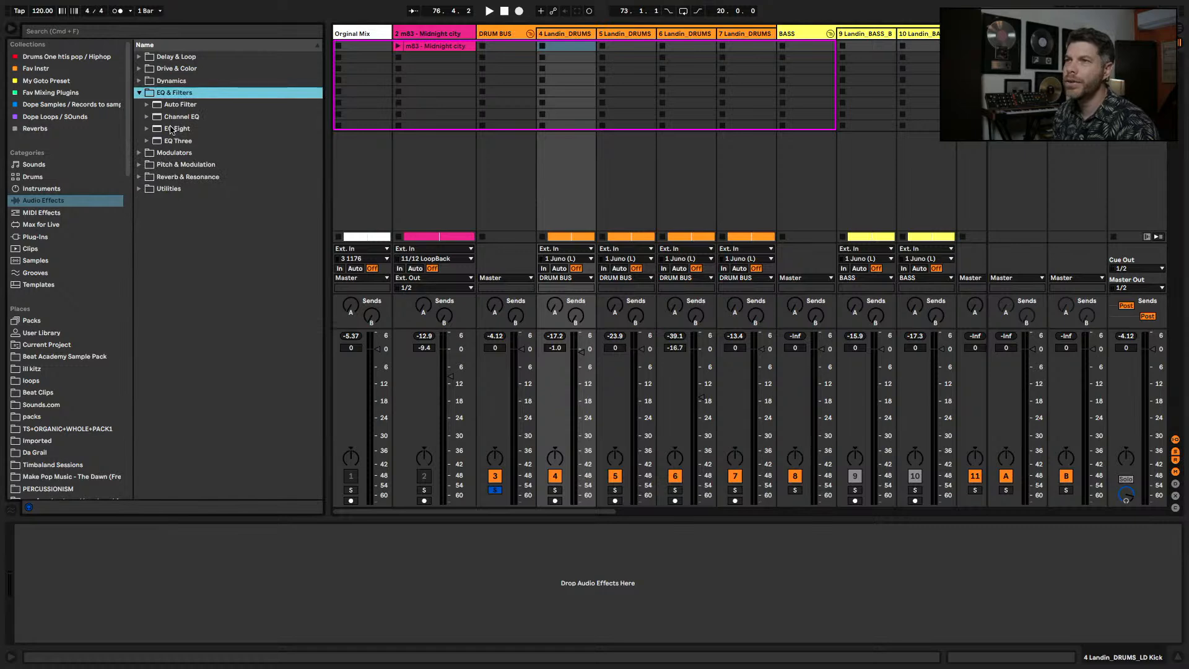
left_click_drag(171, 129, 363, 82)
left_click_drag(572, 69, 571, 70)
key("space")
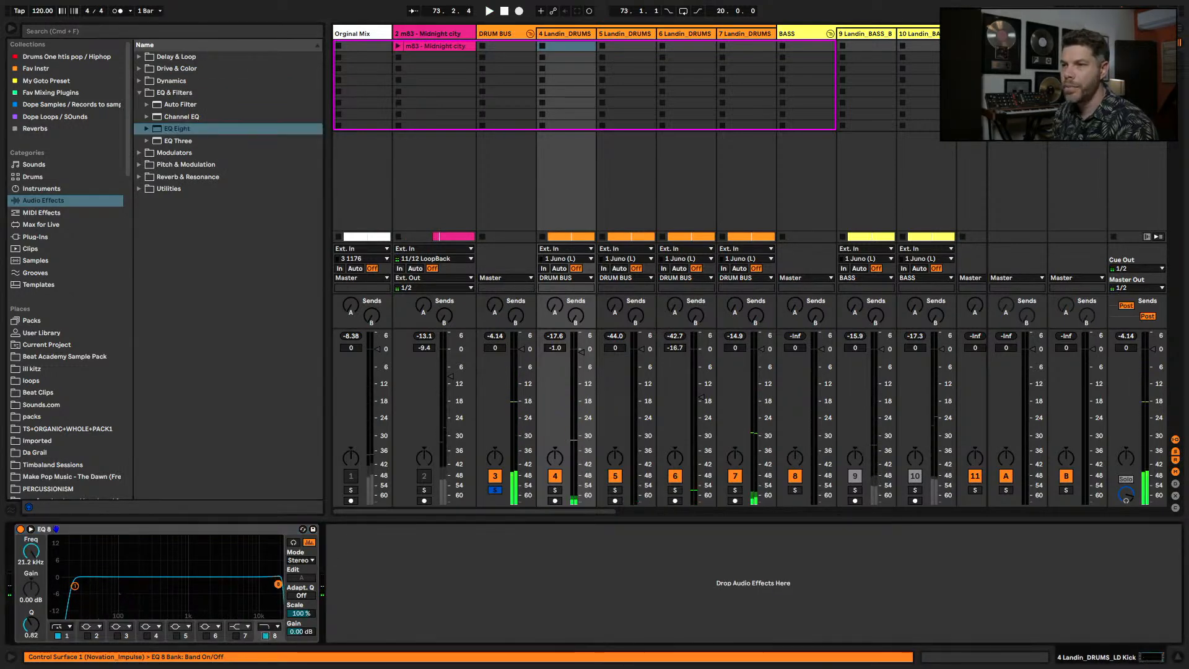
left_click(265, 635)
mouse_move(254, 586)
left_mouse_down()
mouse_move(202, 586)
mouse_move(235, 586)
left_mouse_up()
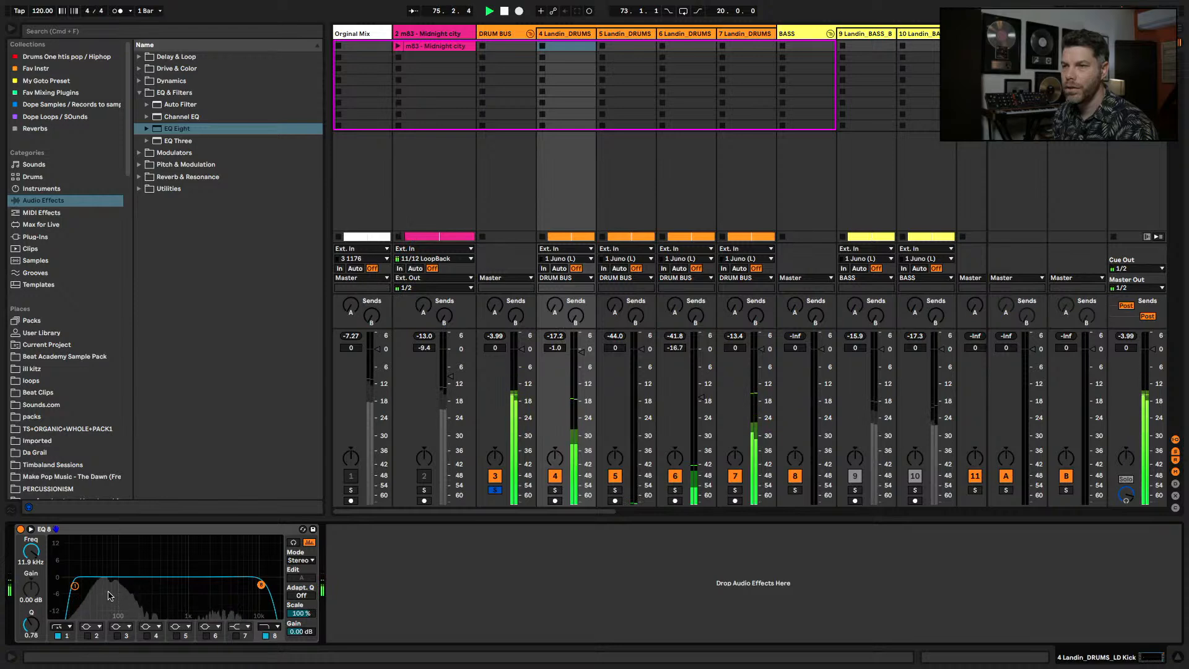
key("space")
- Boost the kick broadly around 71 Hz with band 2, and cut 5.83 dB at 2.15 kHz with band 4 at Q 1.49
left_click(87, 636)
left_click_drag(117, 577, 109, 572)
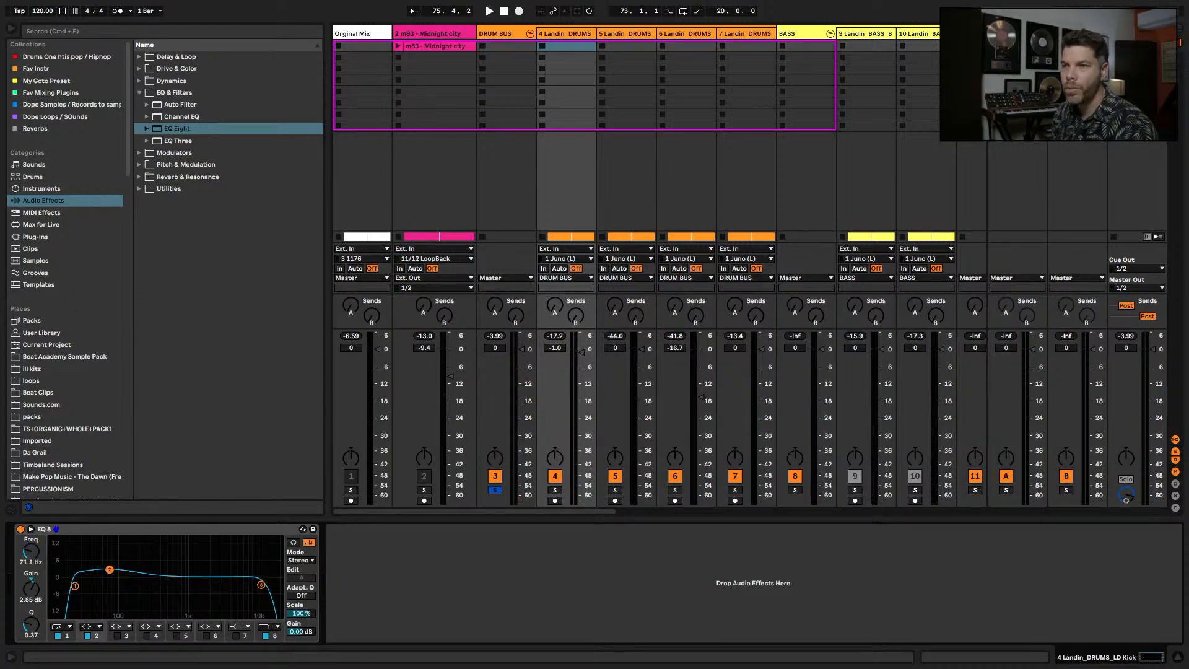
key("space")
left_click_drag(108, 571, 109, 563)
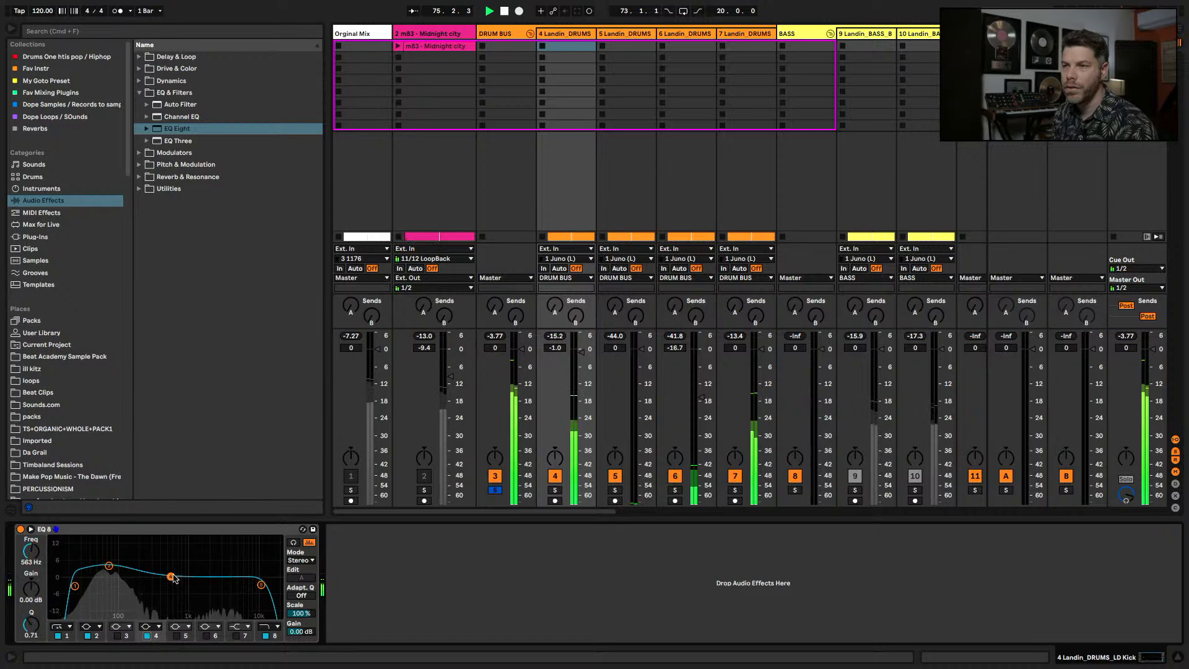
left_click_drag(170, 565, 211, 591)
key("space")
- Rebalance the drums during playback: kick to -1.7 dB, track 5 to -1.5 dB and snare to -0.4 dB
key("space")
left_click(581, 352)
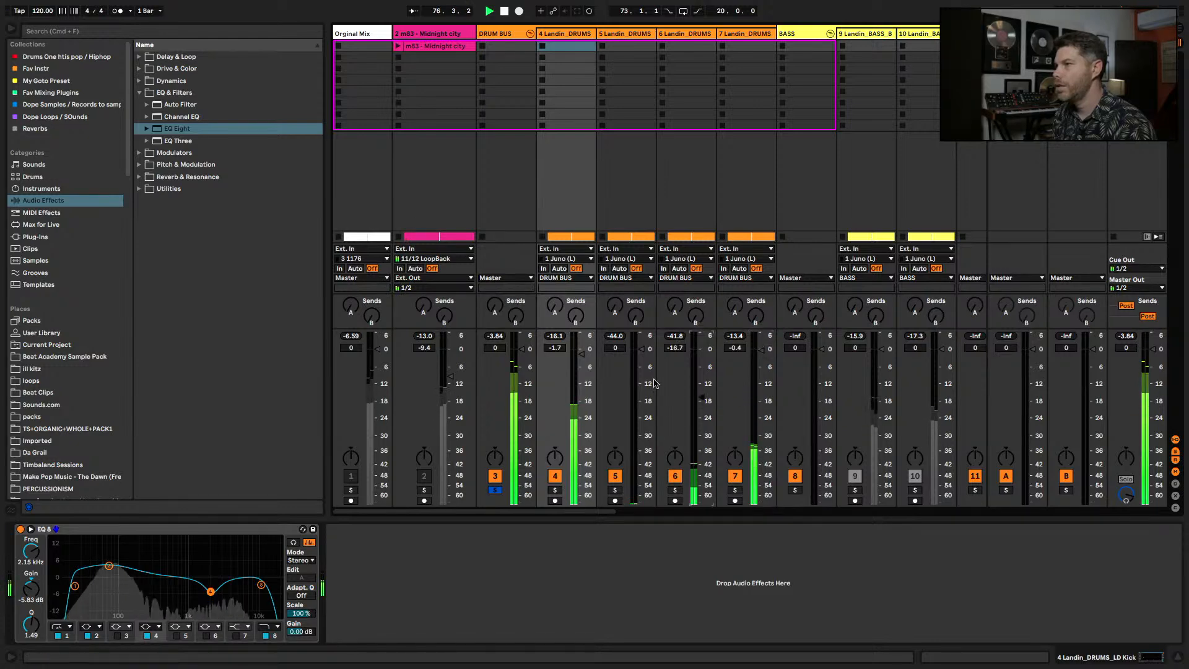
left_click_drag(642, 349, 642, 354)
key("space")
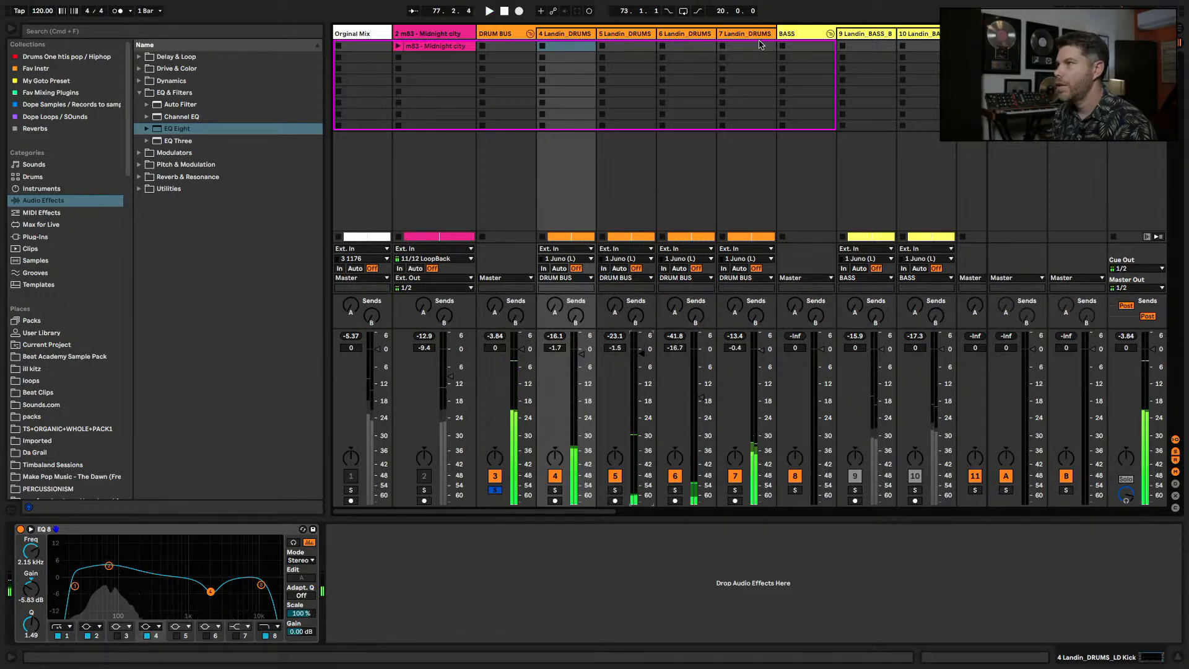
- Add EQ Eight to the snare track and set its low cut just below 100 Hz
left_click(760, 34)
left_click_drag(171, 129, 122, 589)
key("space")
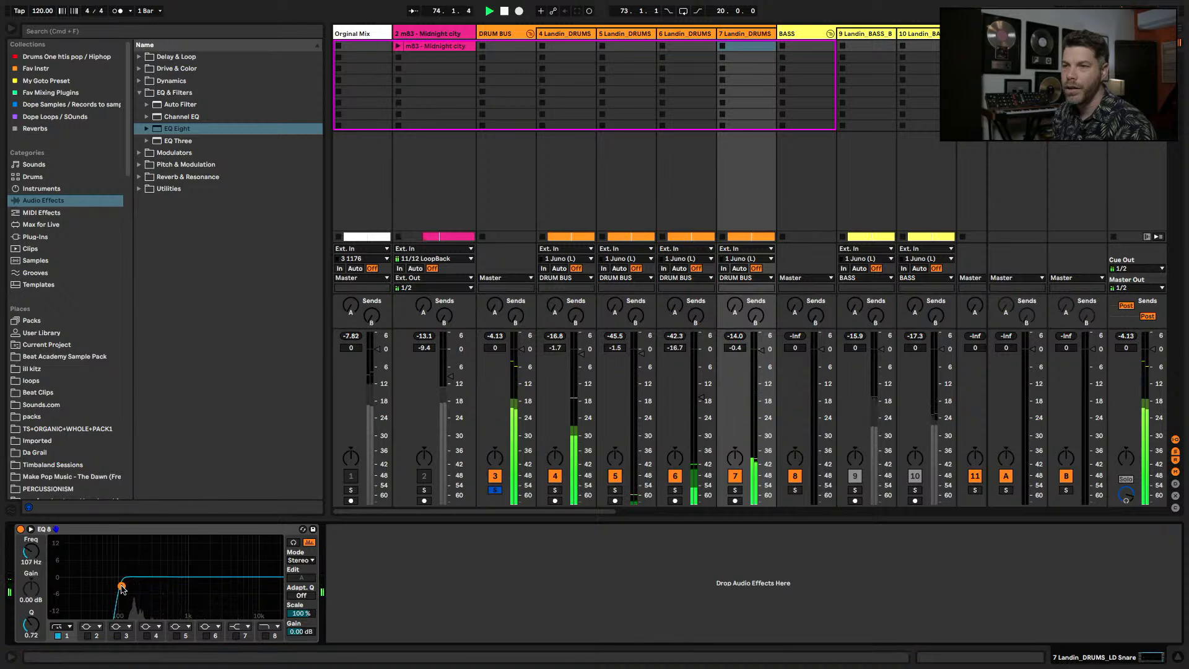
- Boost the snare 2.11 dB at 3.52 kHz with band 6, and trim the hi-hat to -16.9 dB and snare to -0.6 dB
left_click(207, 636)
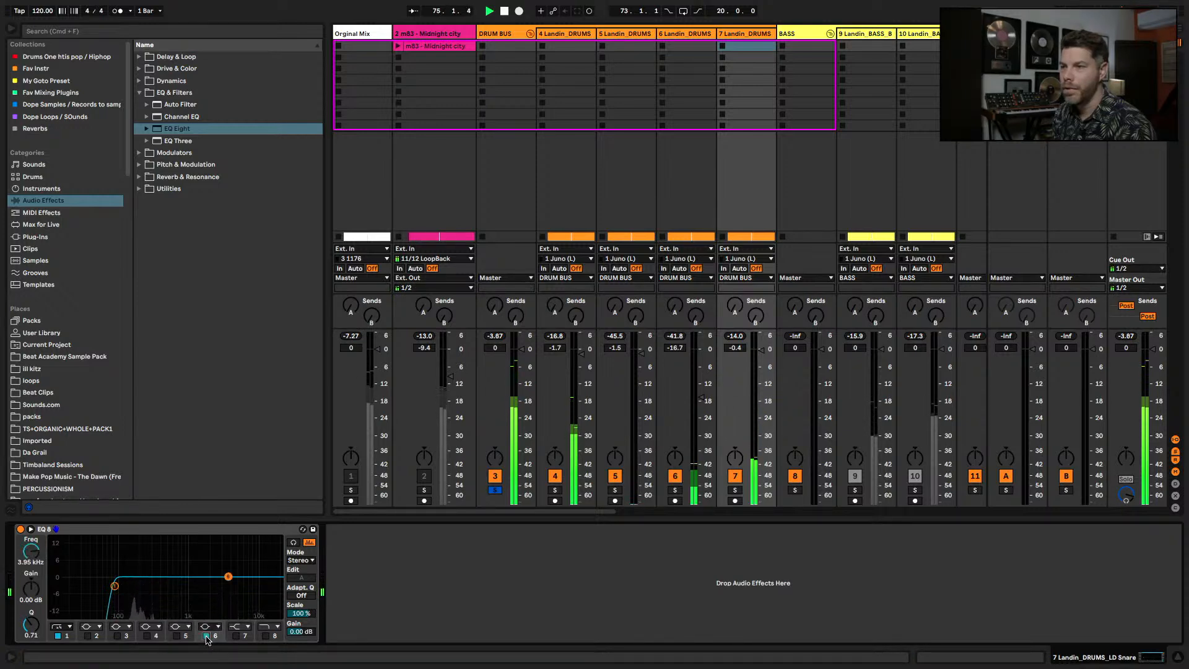
key("space")
left_click_drag(229, 578, 225, 571)
key("space")
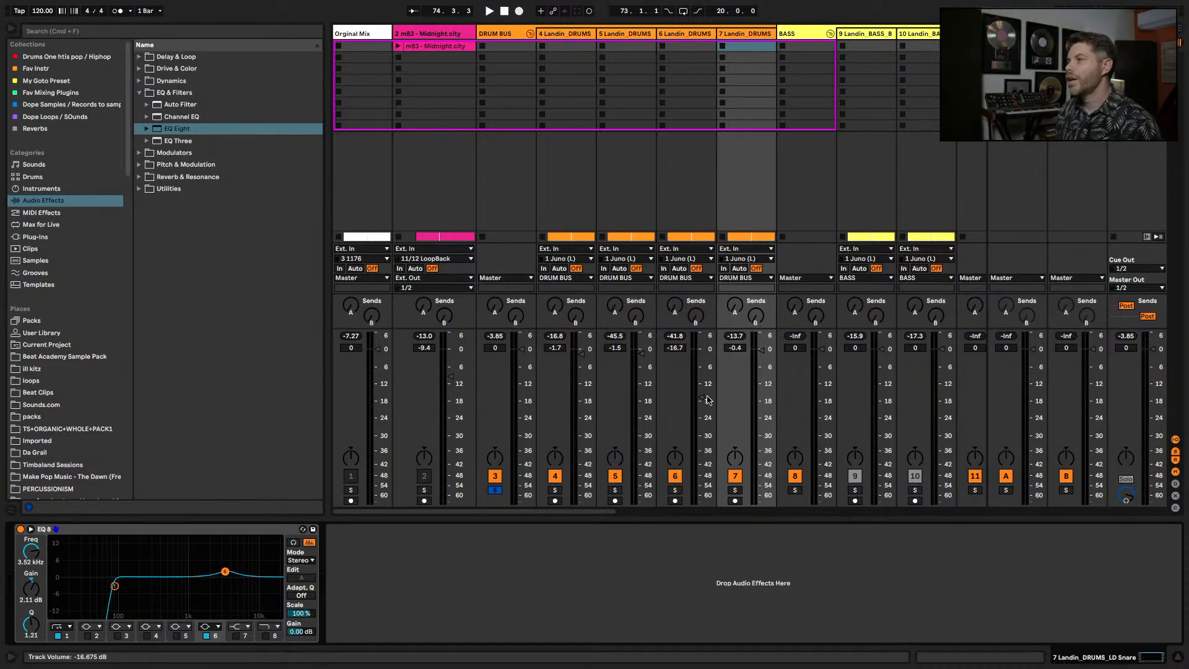
left_click_drag(702, 396, 701, 398)
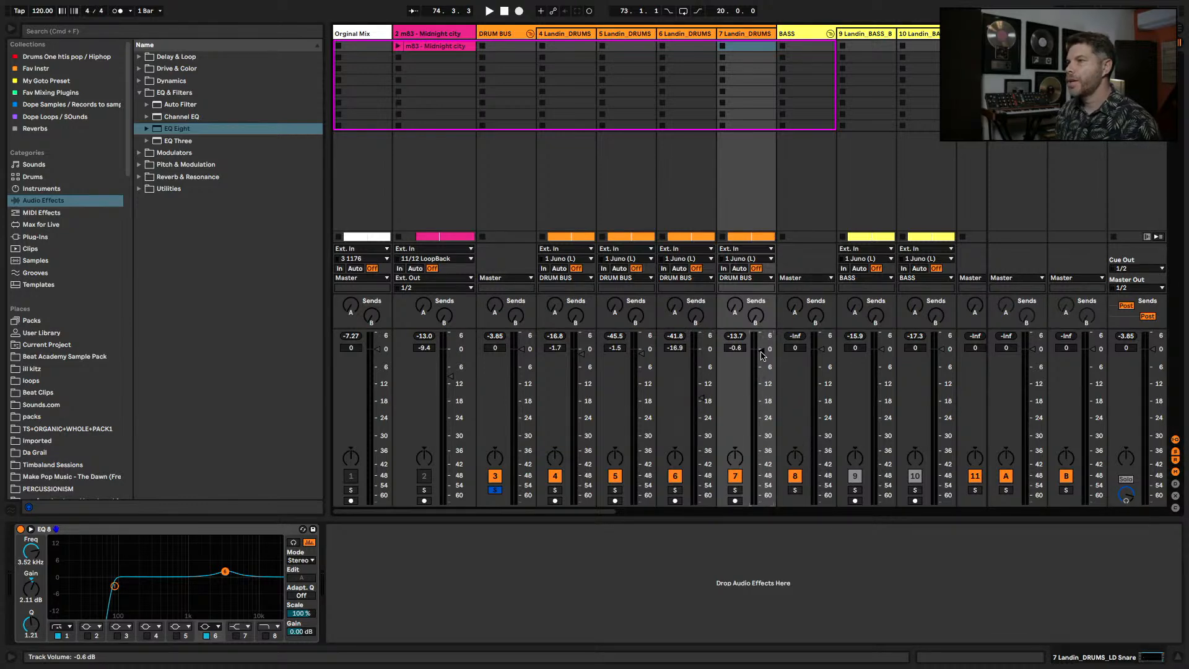
- Enable band 7 as a high shelf on the snare EQ, set to 8.61 kHz and 3.60 dB during playback
left_click(241, 637)
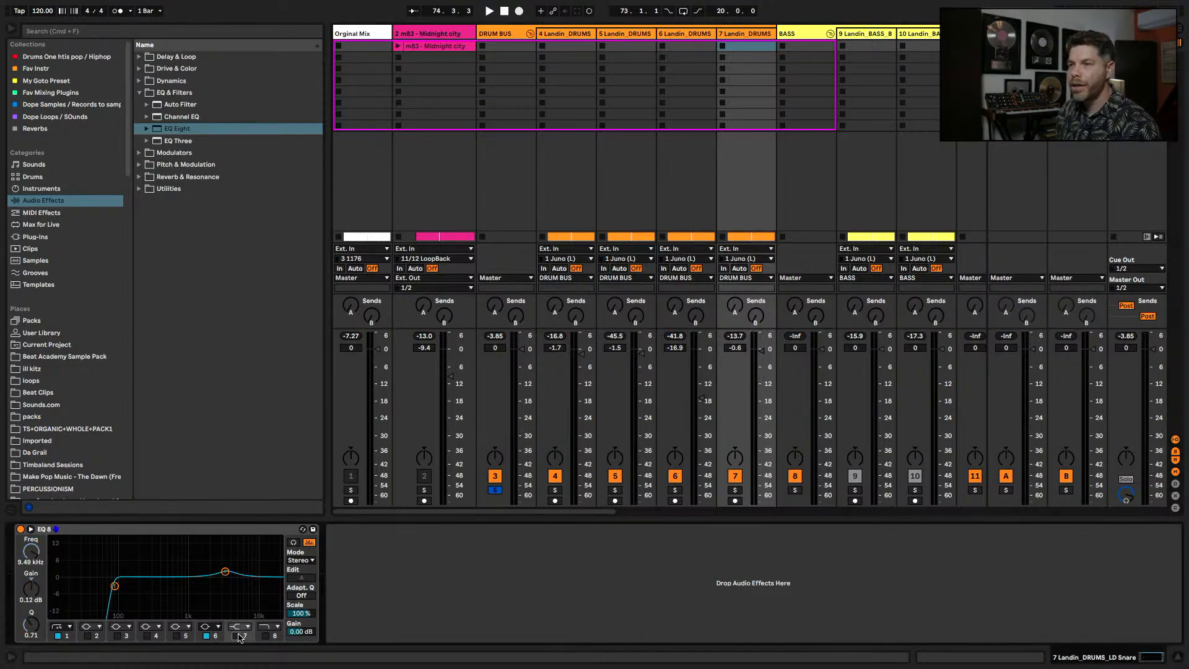
key("space")
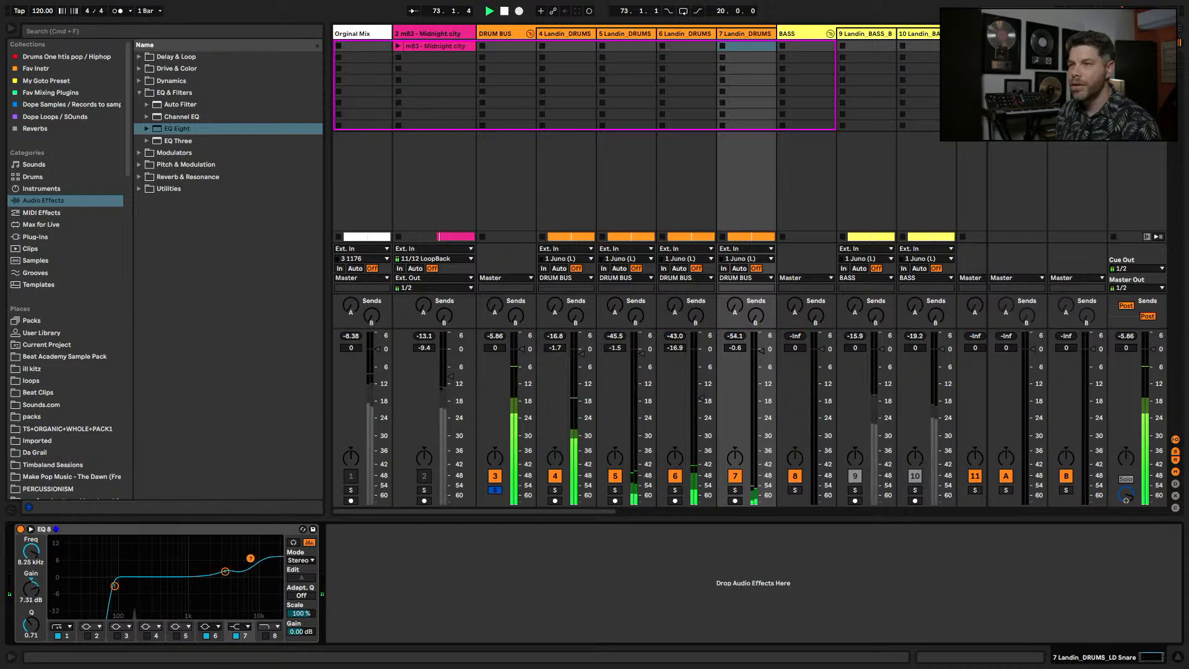
left_click_drag(253, 566, 252, 569)
key("space")
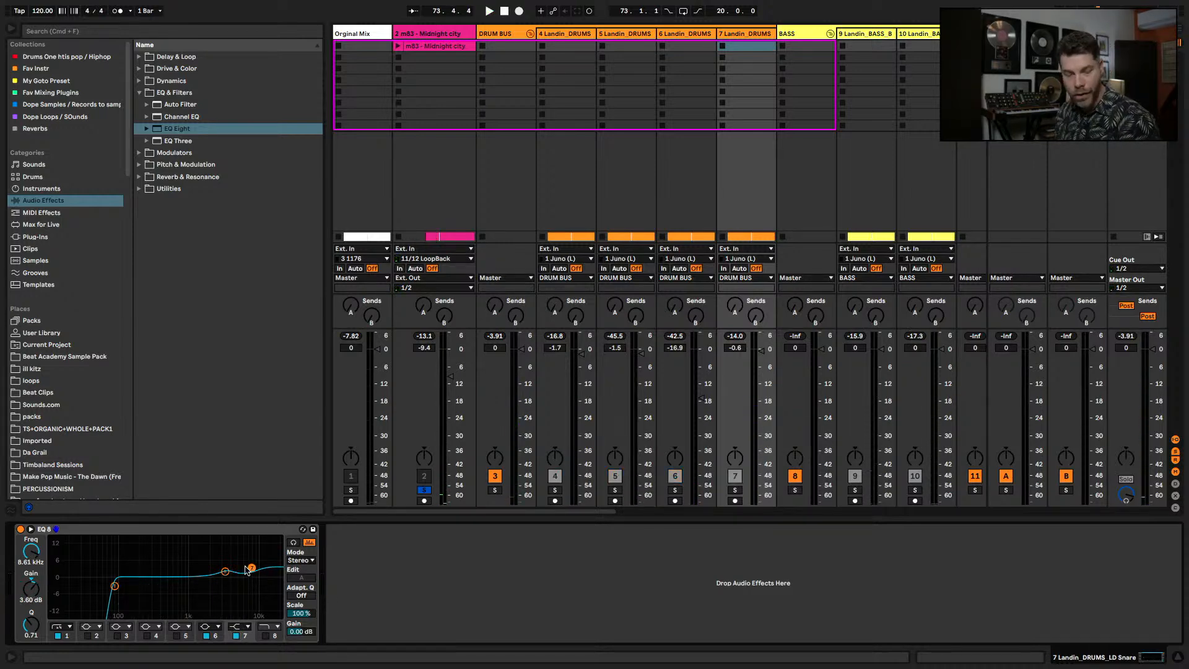
- Audition the m83 - Midnight city reference, switch the solo from it to the DRUM BUS, and play the drums for comparison
key("space")
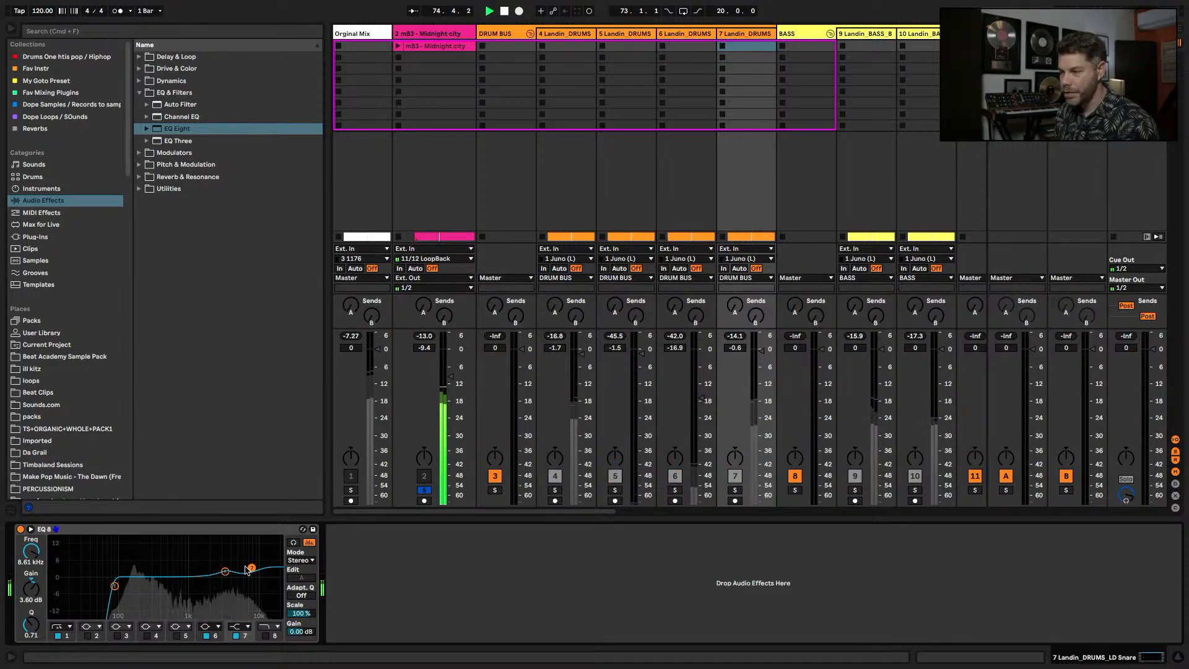
left_click(424, 490)
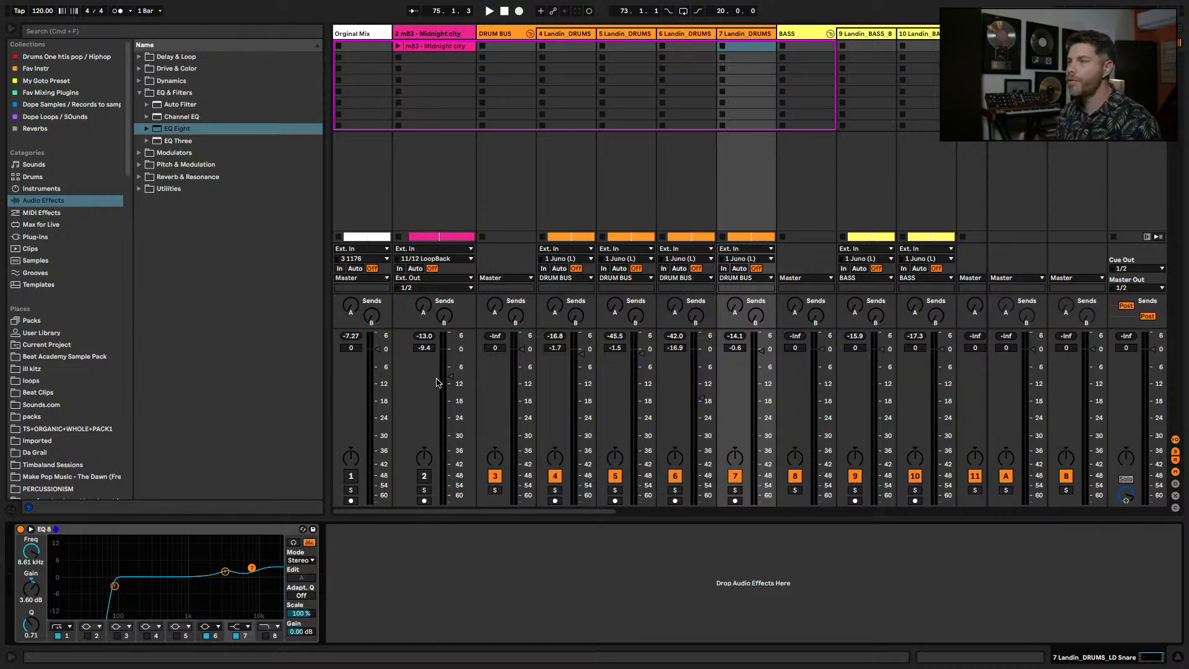
key("space")
left_click(495, 490)
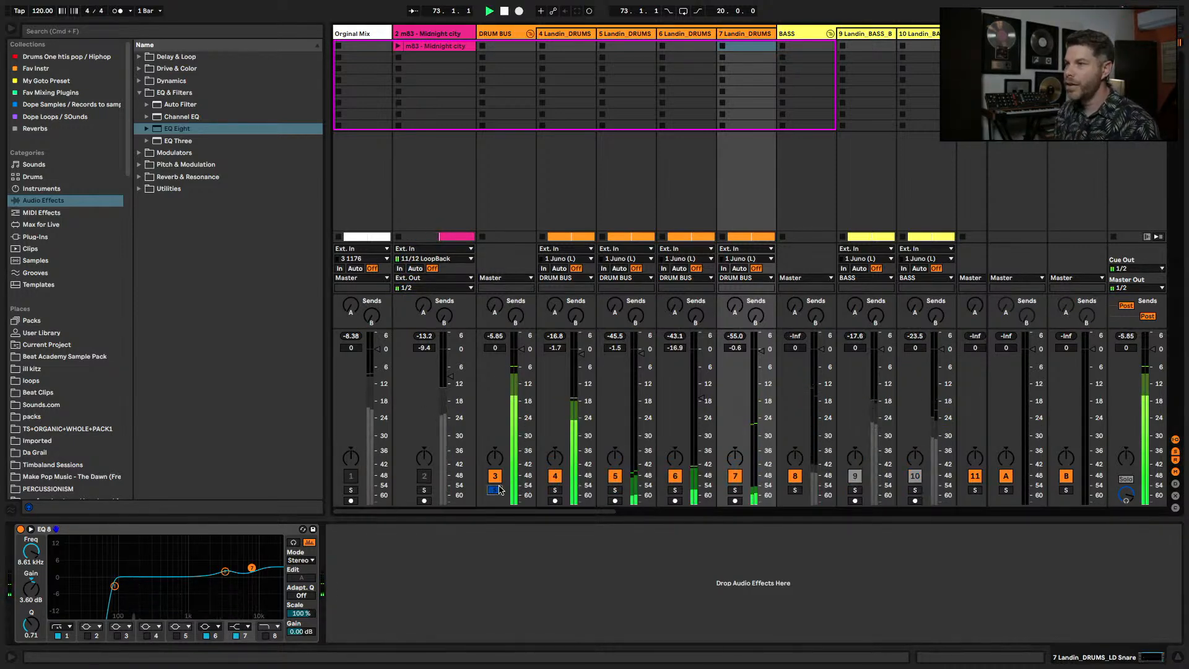
key("space")
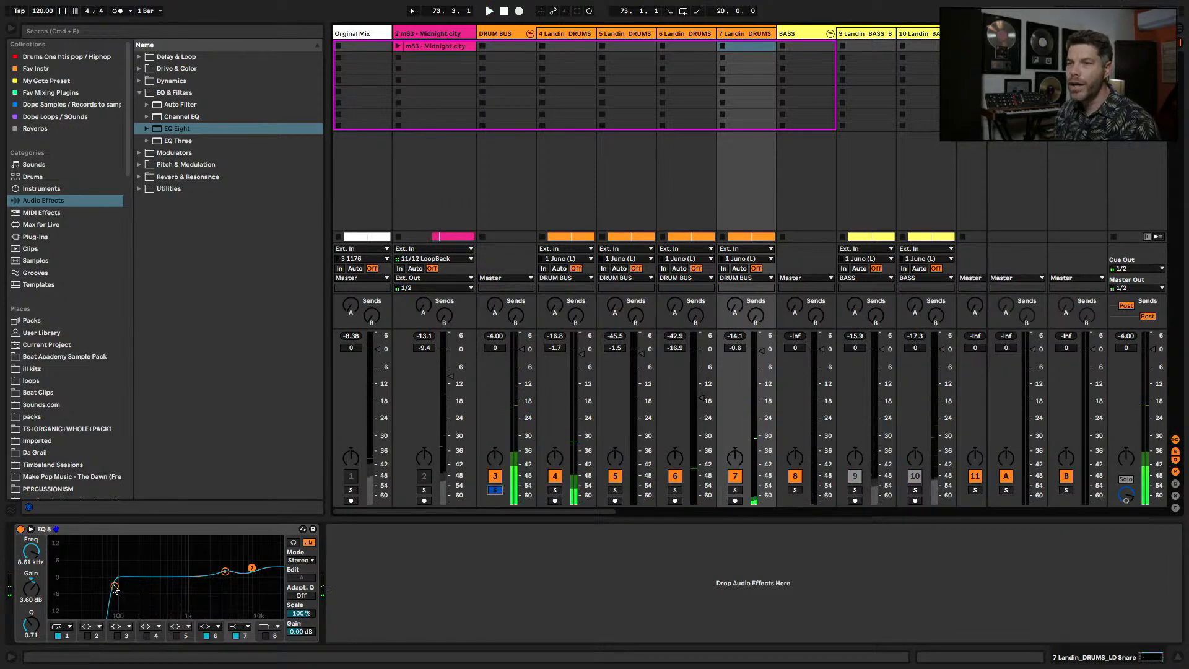
- Set the snare EQ's low cut to 107 Hz and lower the snare track to -6.5 dB during playback
key("space")
mouse_move(114, 586)
left_mouse_down()
mouse_move(149, 586)
mouse_move(121, 586)
left_mouse_up()
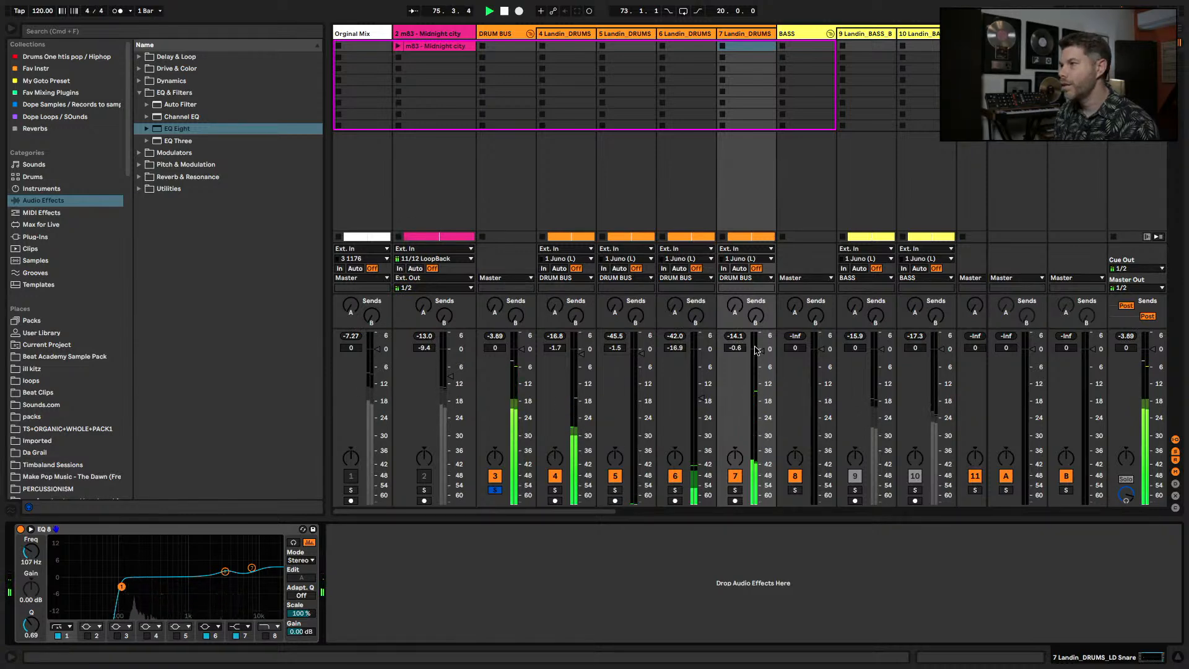
left_click_drag(761, 350, 763, 372)
key("space")
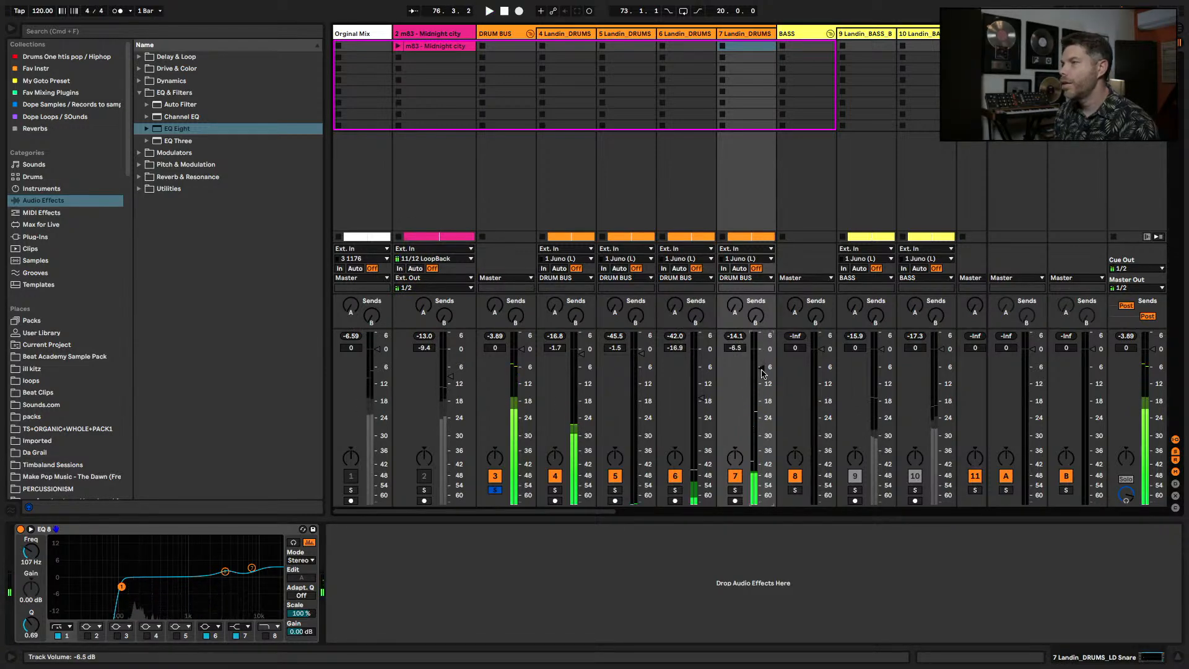
- Set the Transients of Drum Buss on the DRUM BUS track to -0.11 while listening to the drums
left_click(501, 46)
left_click_drag(75, 625, 75, 637)
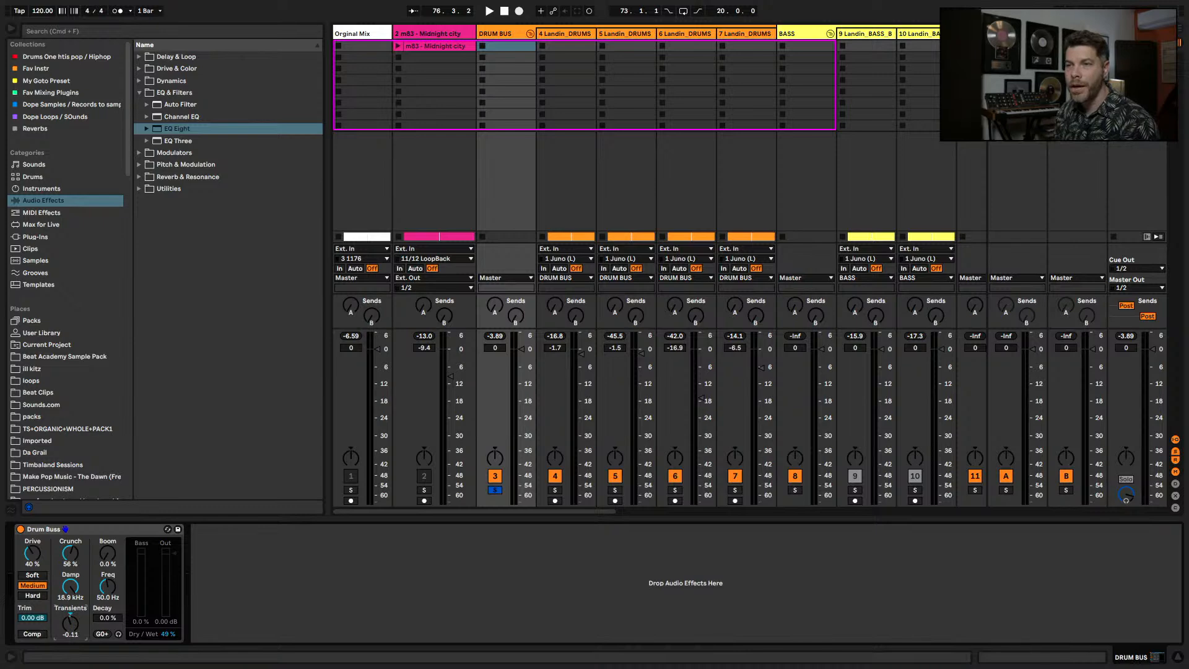
key("space")
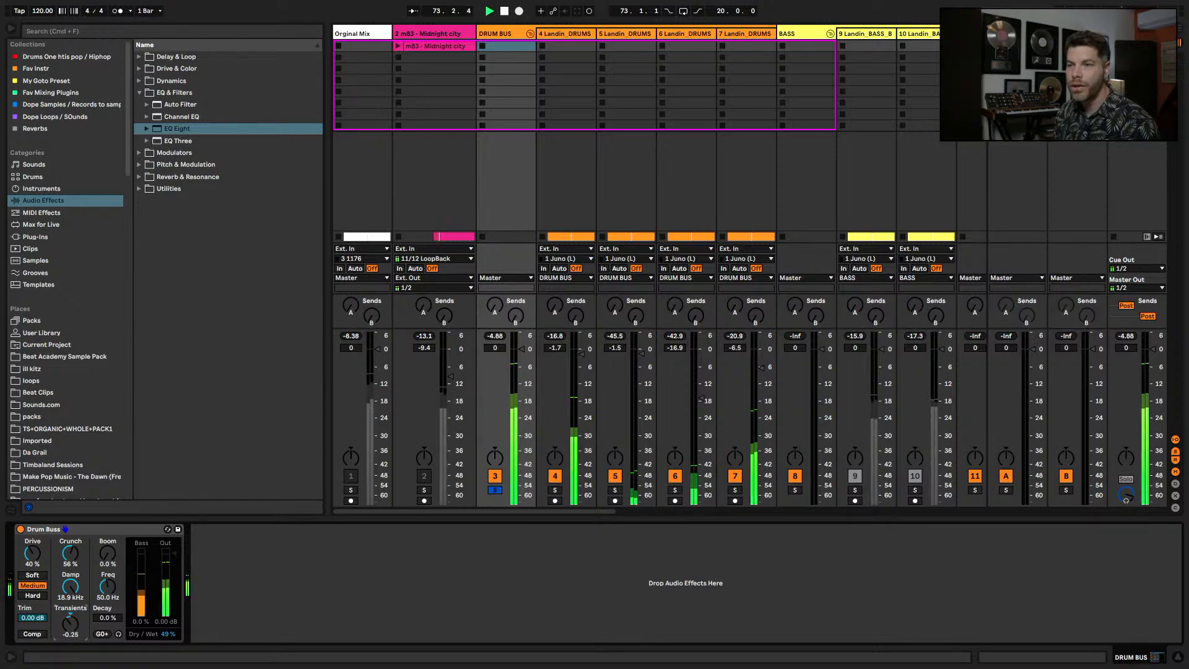
left_click_drag(74, 627, 75, 619)
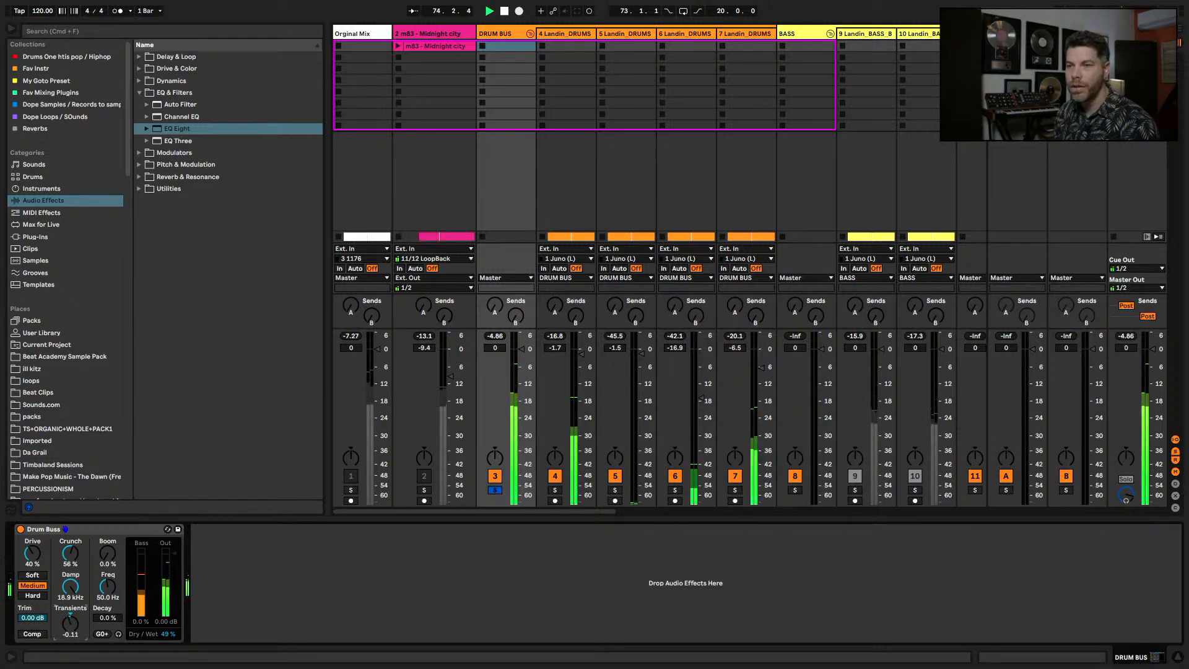
key("space")
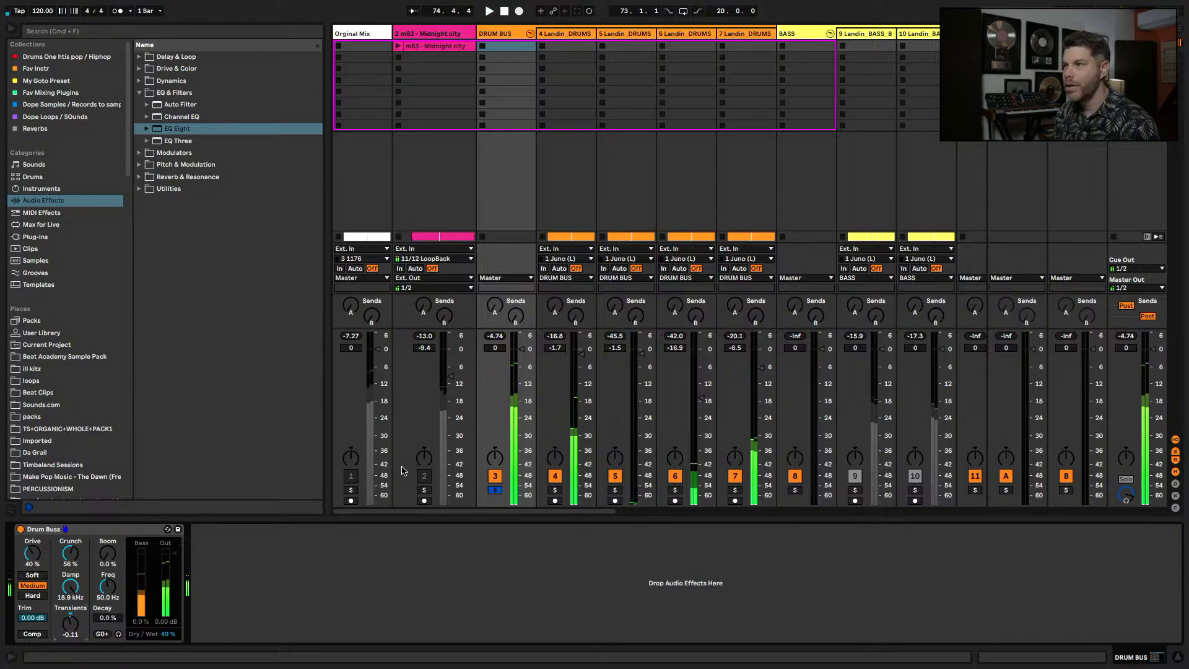
- Raise Drum Buss's Boom to 42 % and its Damp to 20.0 kHz, and audition the drums
left_click(573, 35)
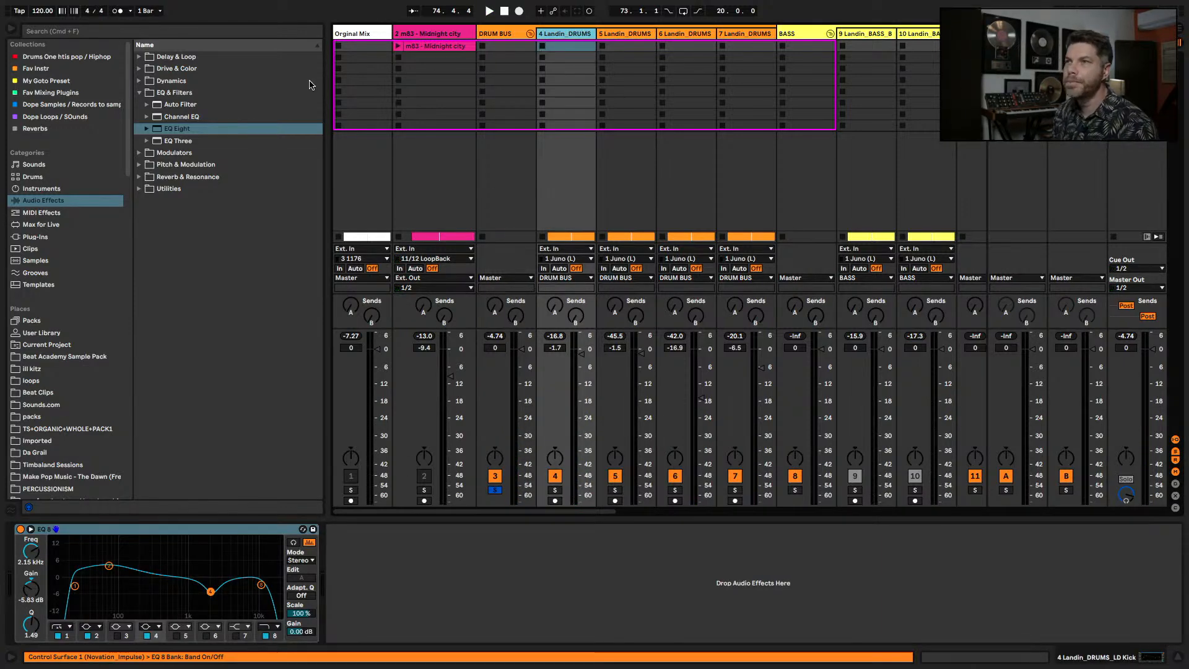
left_click(514, 35)
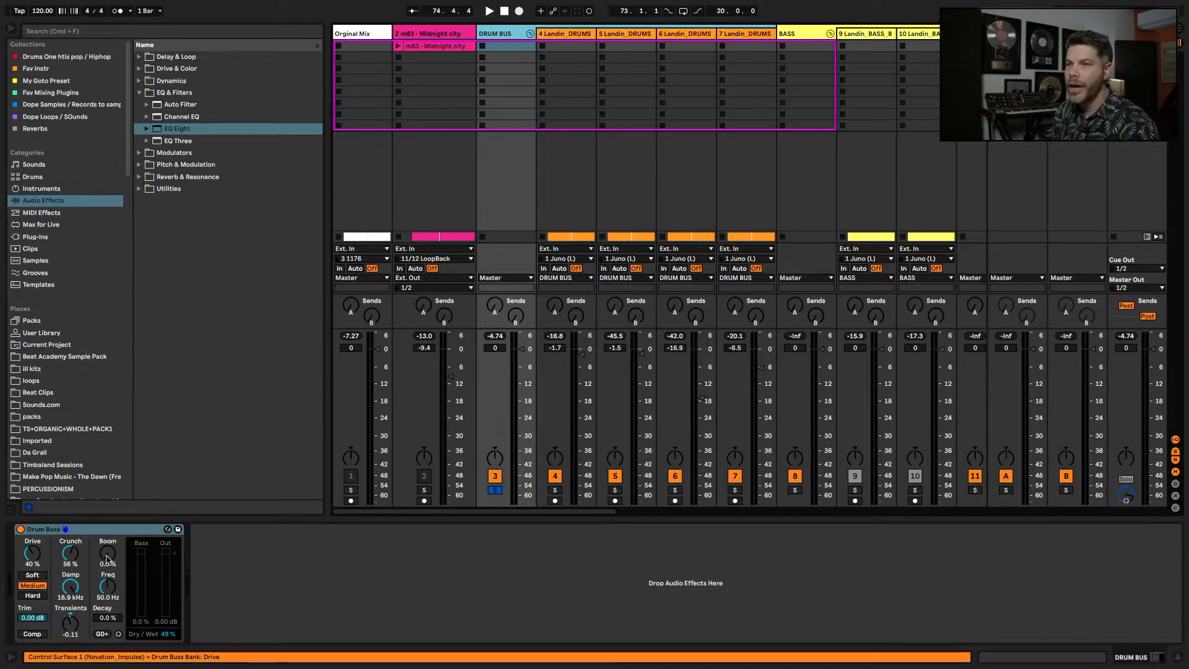
left_click_drag(106, 559, 108, 559)
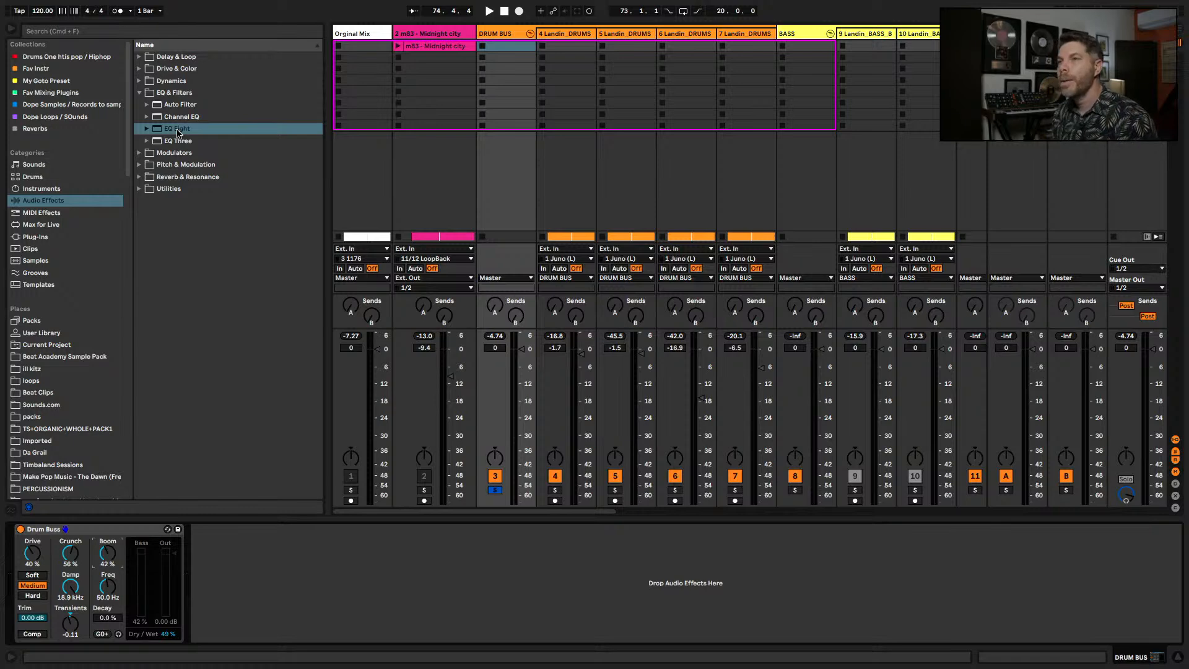
left_click(140, 92)
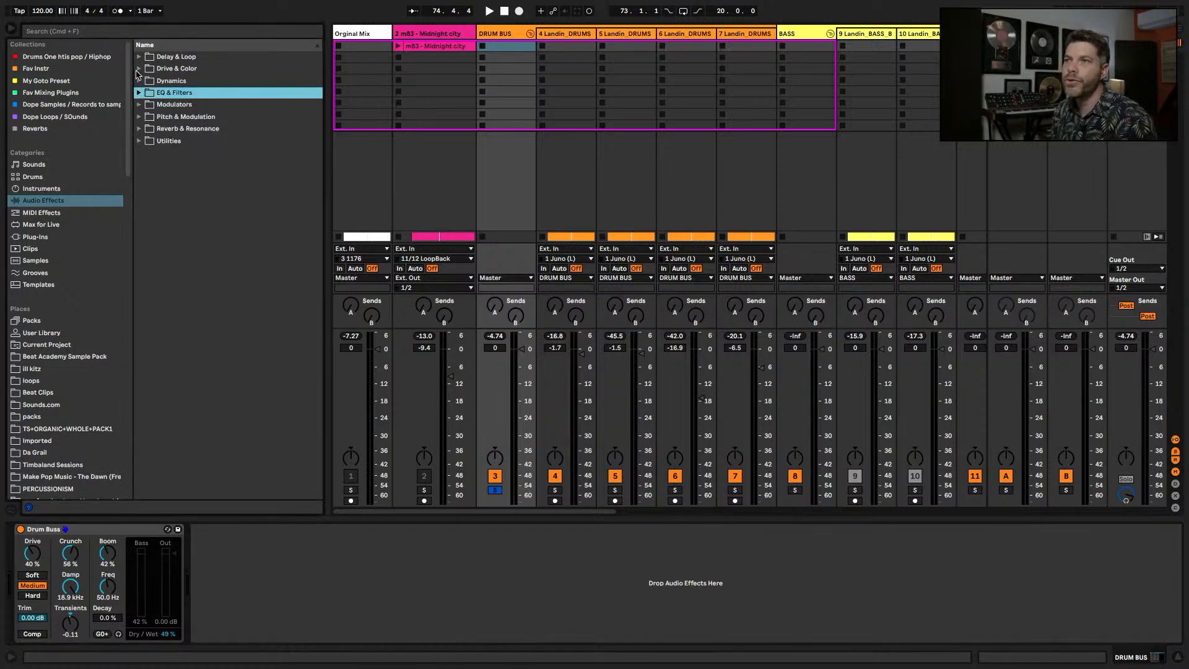
left_click(138, 68)
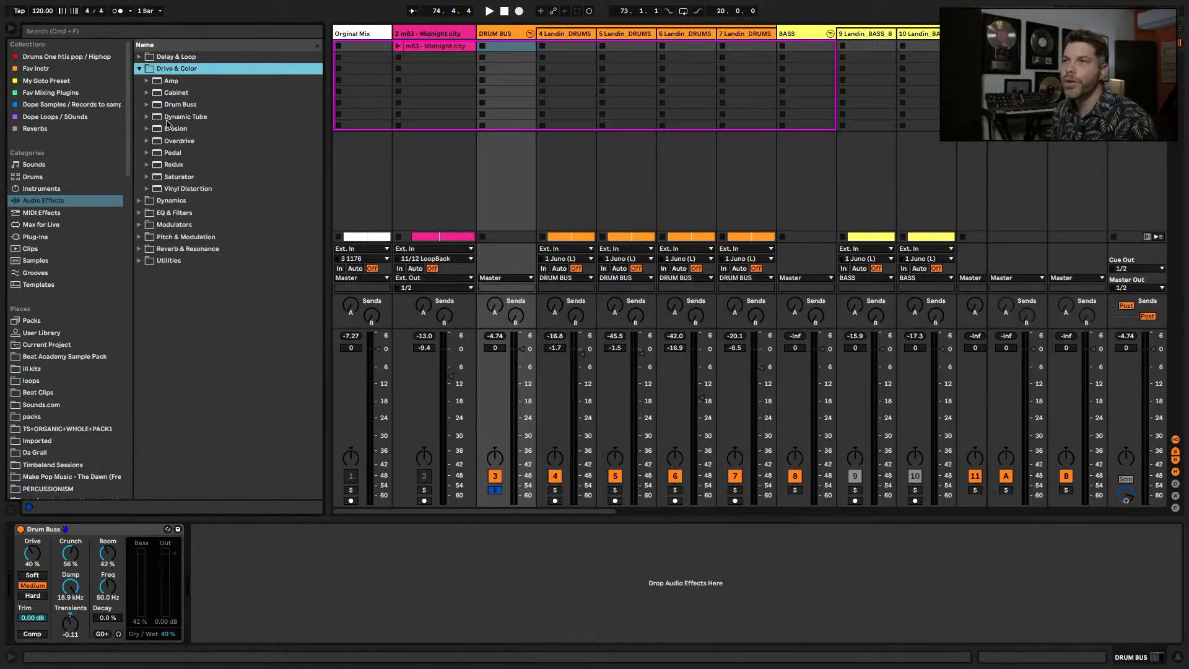
left_click(179, 179)
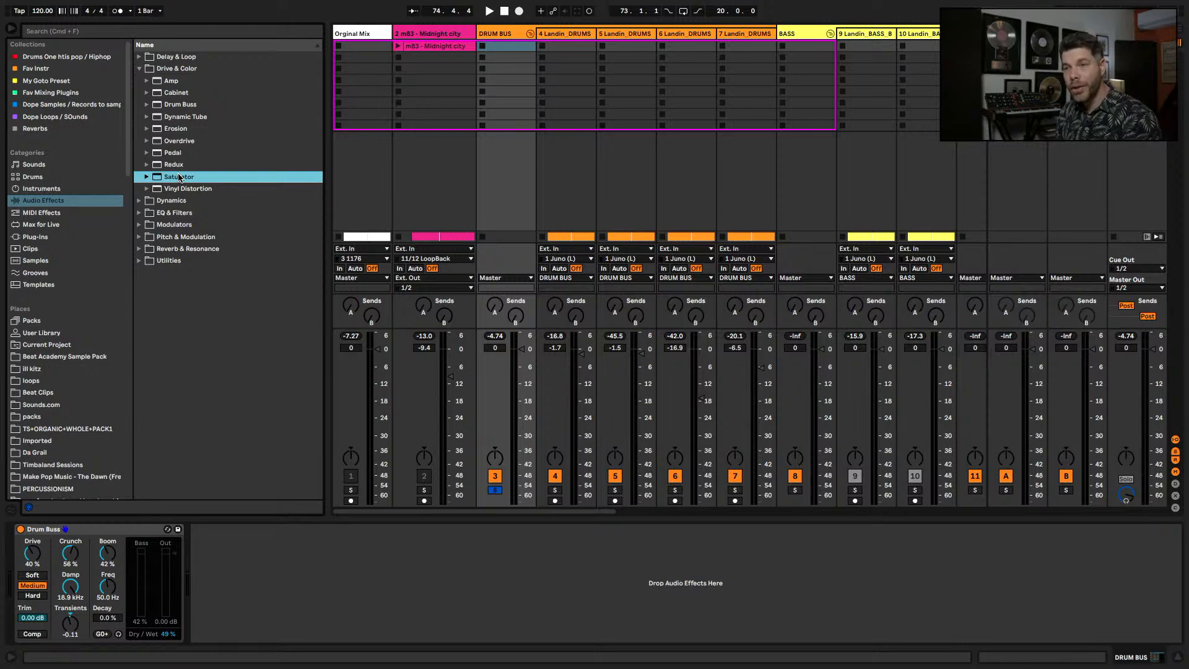
left_click_drag(72, 589, 72, 581)
key("space")
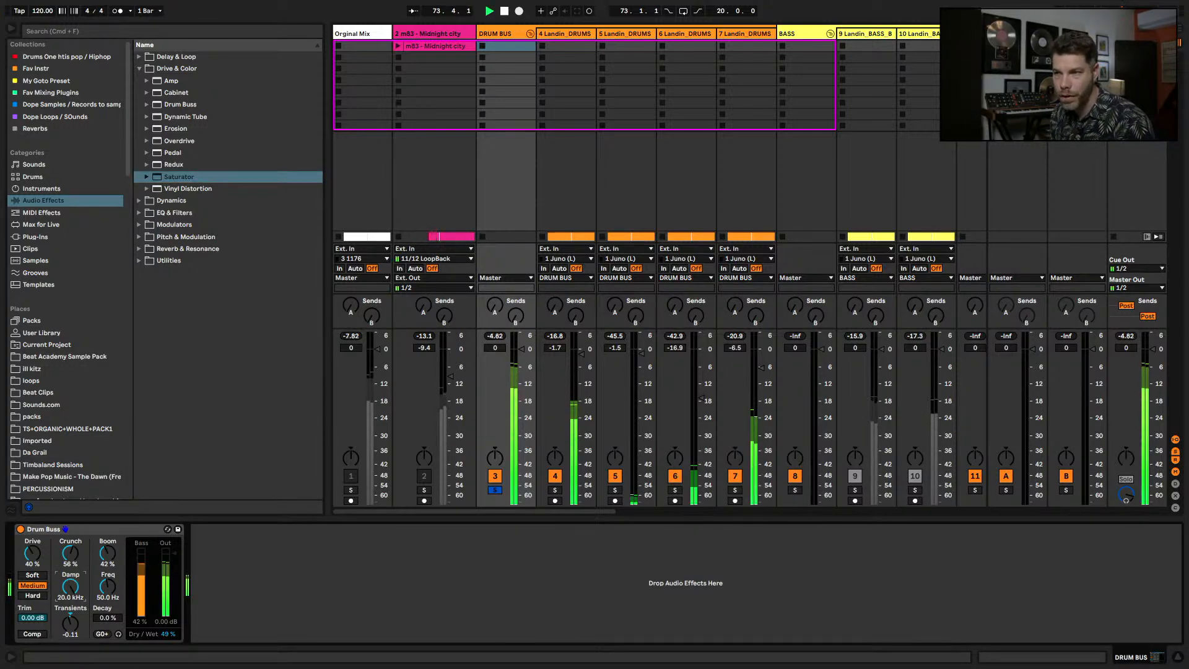
key("space")
- Fine-tune Drum Buss's Boom to 47 % during playback
left_click_drag(108, 558, 108, 561)
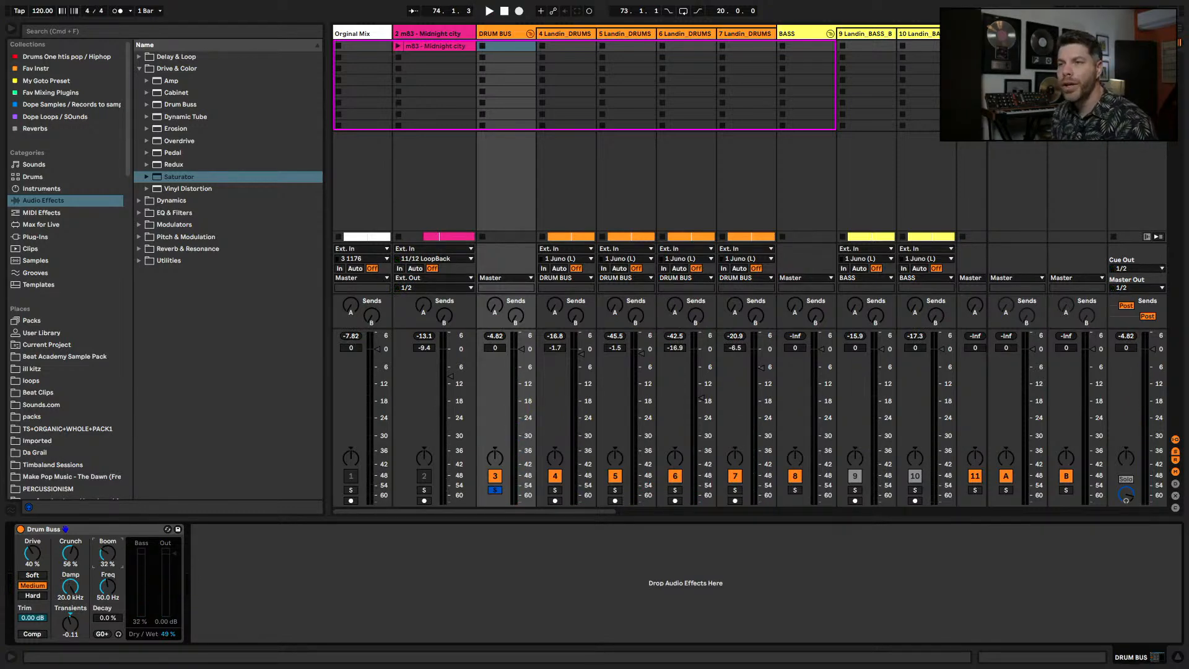
key("space")
left_click_drag(107, 561, 107, 552)
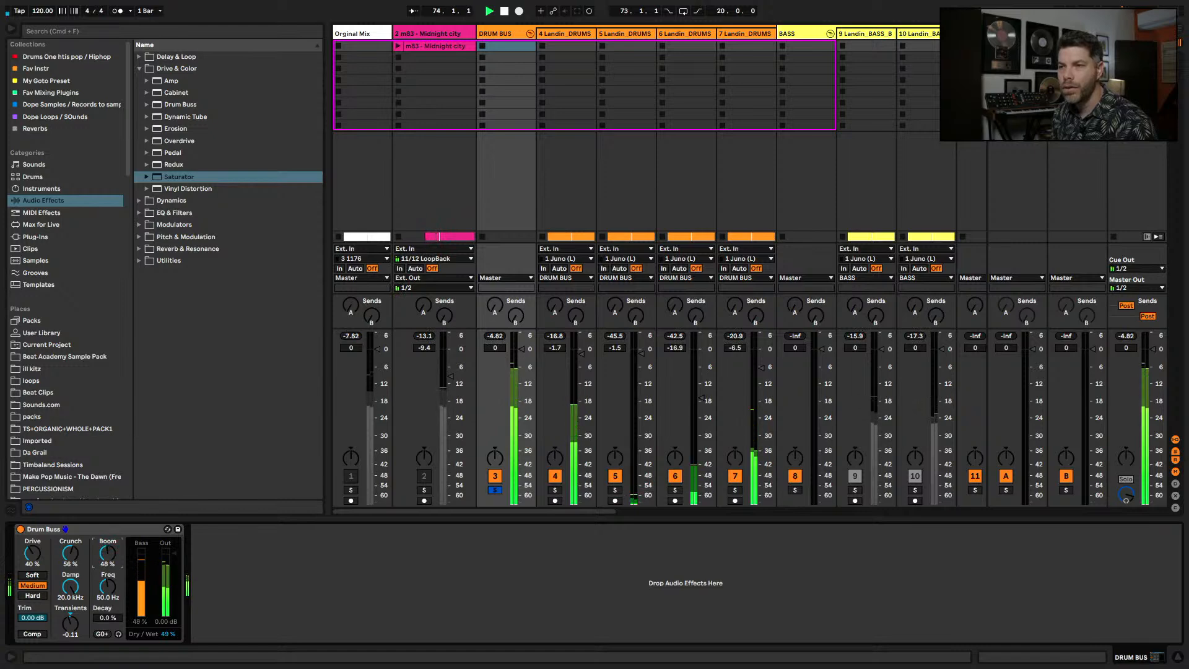
- Compare the drums with Drum Buss bypassed and enabled, and set its Dry/Wet to 57 % and Transients to -0.08
left_click(20, 530)
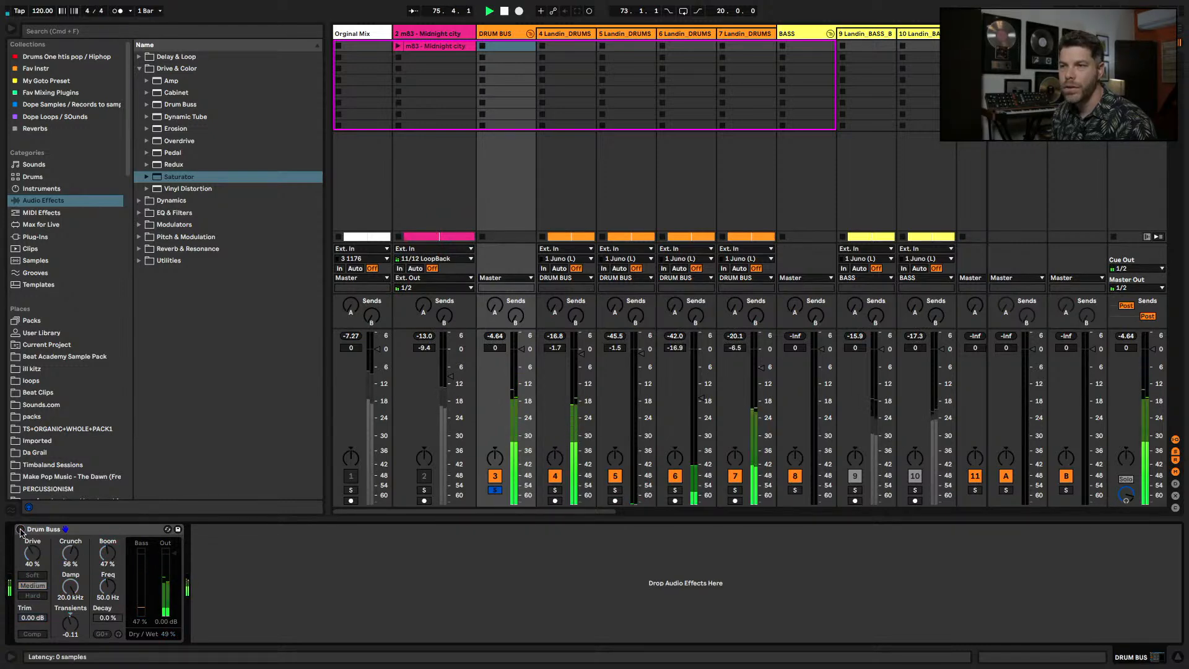
left_click(21, 530)
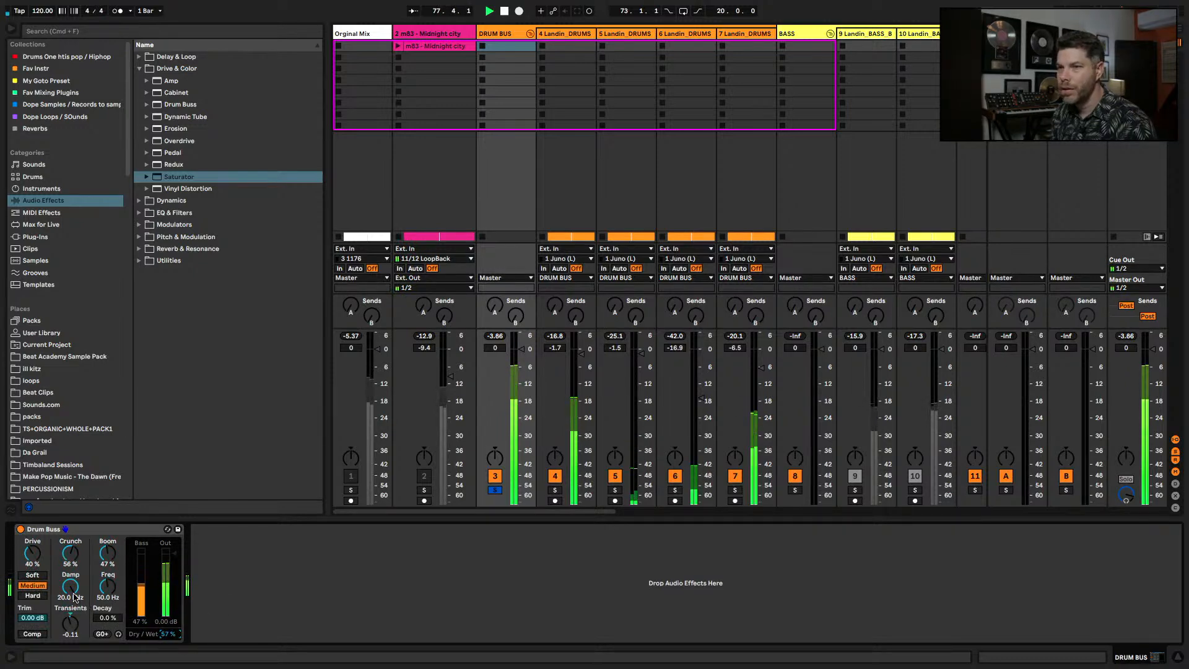
left_click_drag(70, 624, 70, 622)
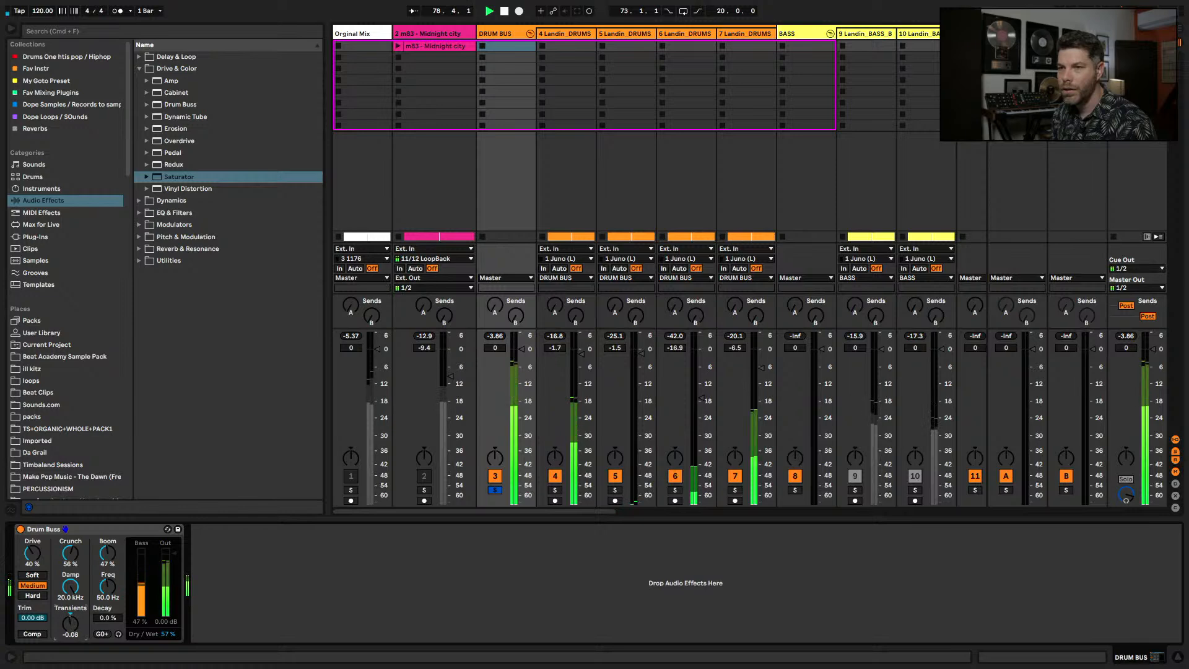
key("space")
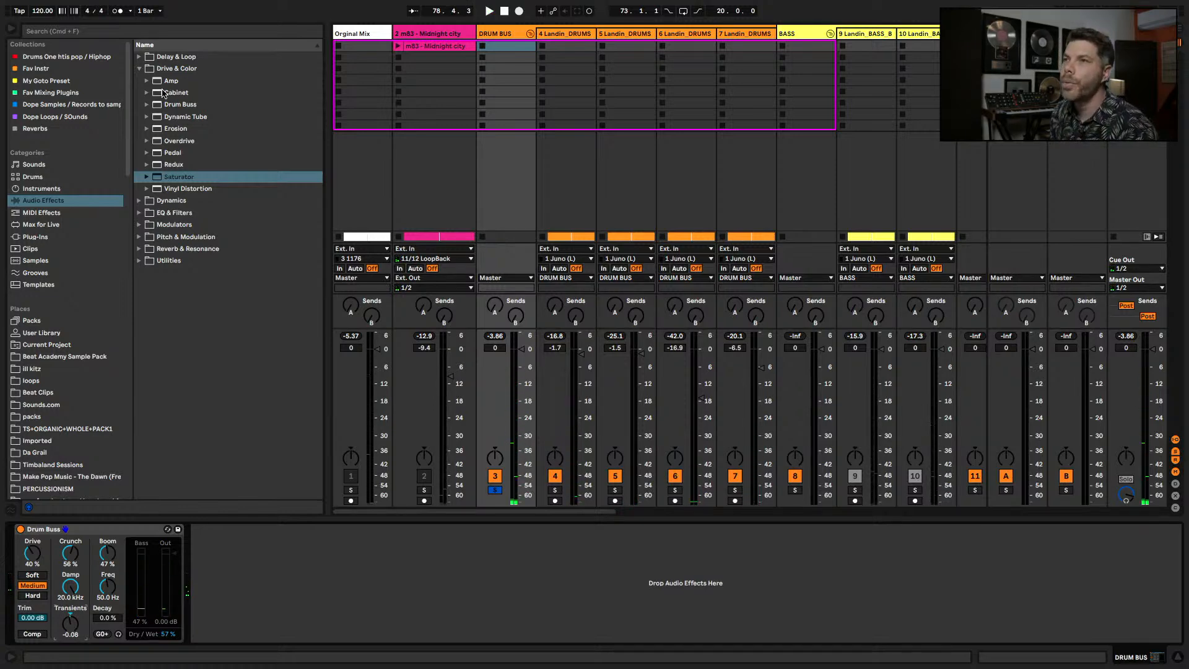
- Add a Glue Compressor after Drum Buss on the DRUM BUS track
left_click(139, 69)
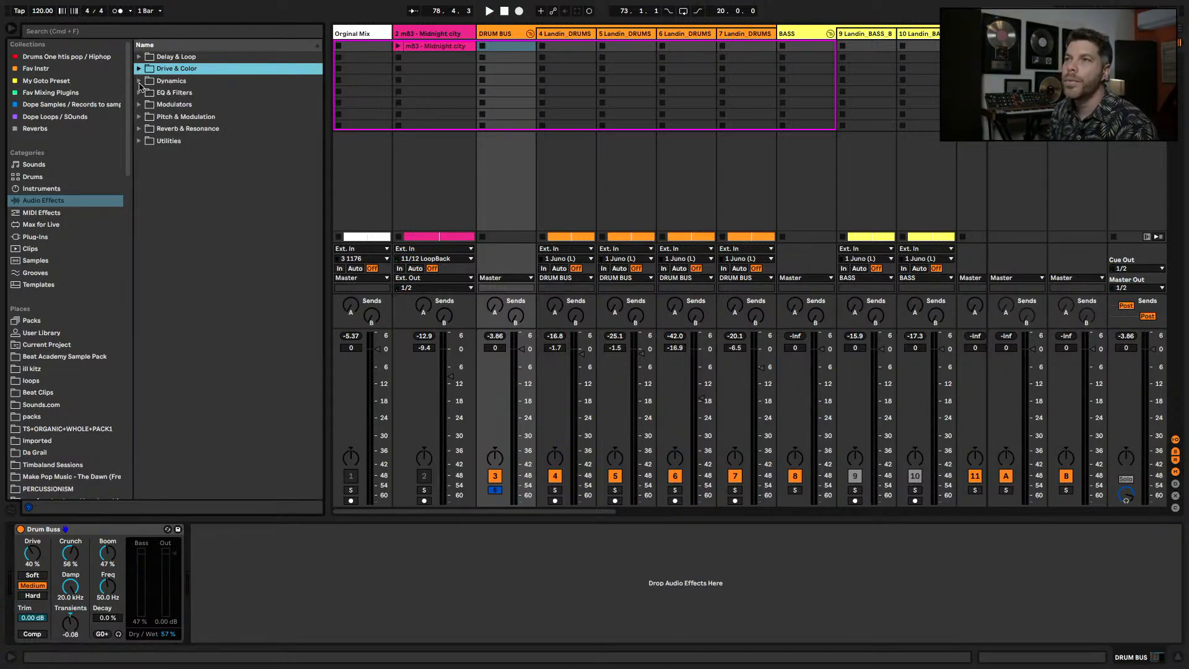
left_click(140, 81)
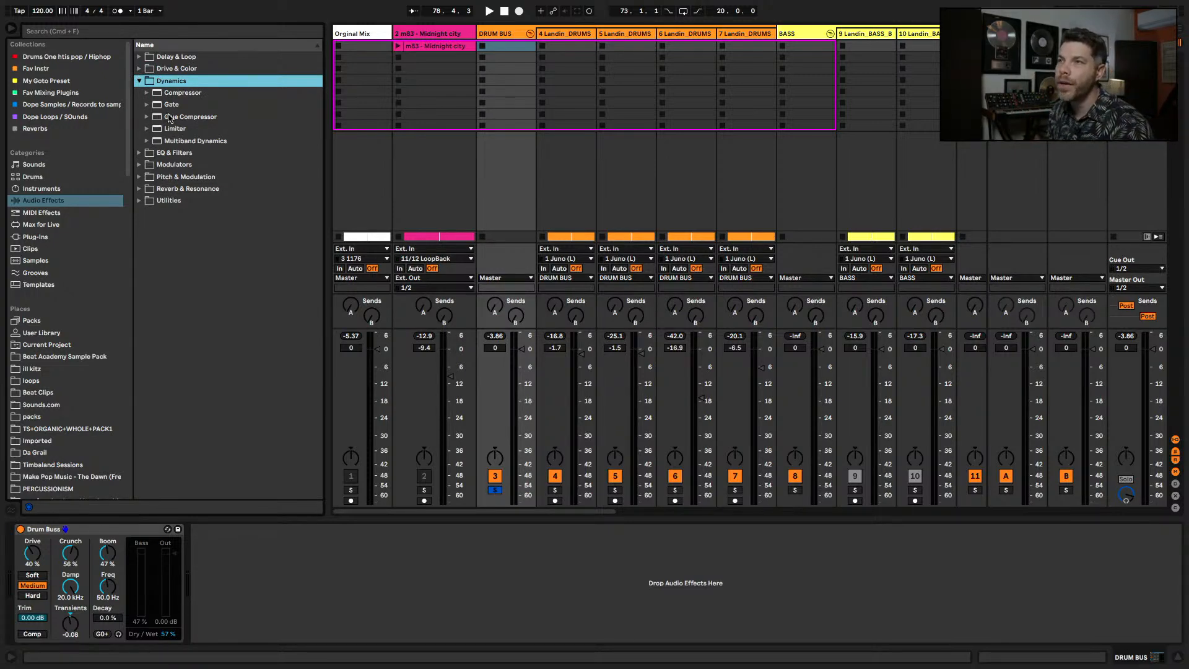
left_click_drag(168, 118, 215, 540)
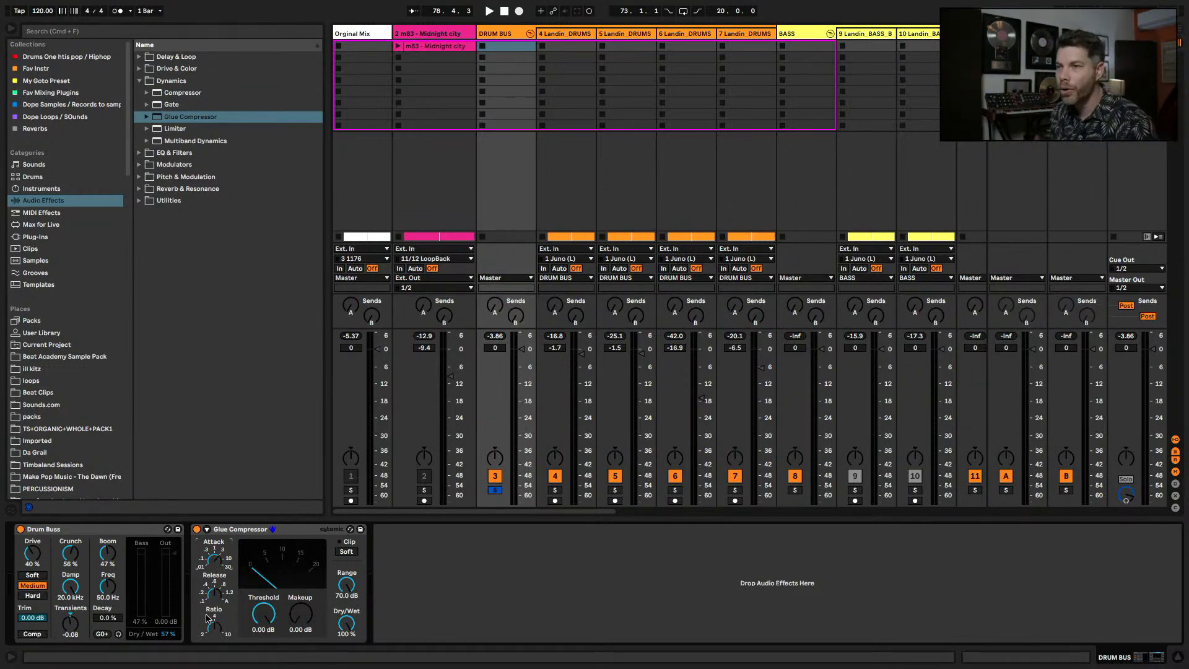
- Set the Glue Compressor's threshold to -12.7 dB while listening to the drums
key("space")
mouse_move(264, 614)
left_mouse_down()
mouse_move(264, 657)
mouse_move(270, 617)
left_mouse_up()
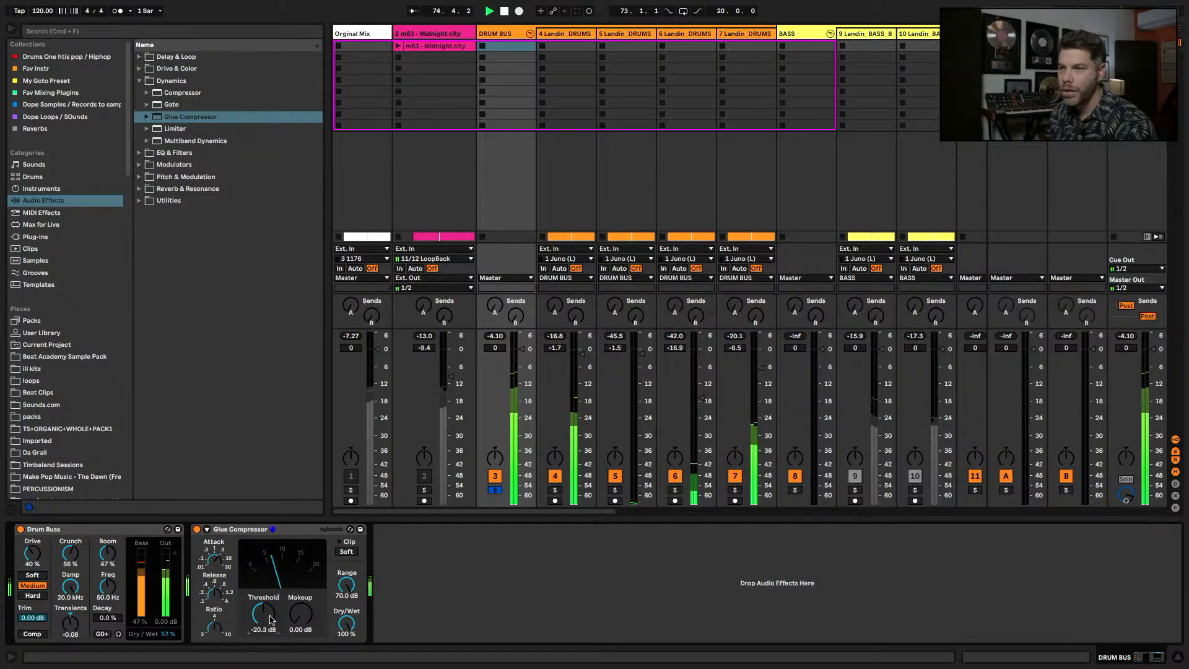
key("space")
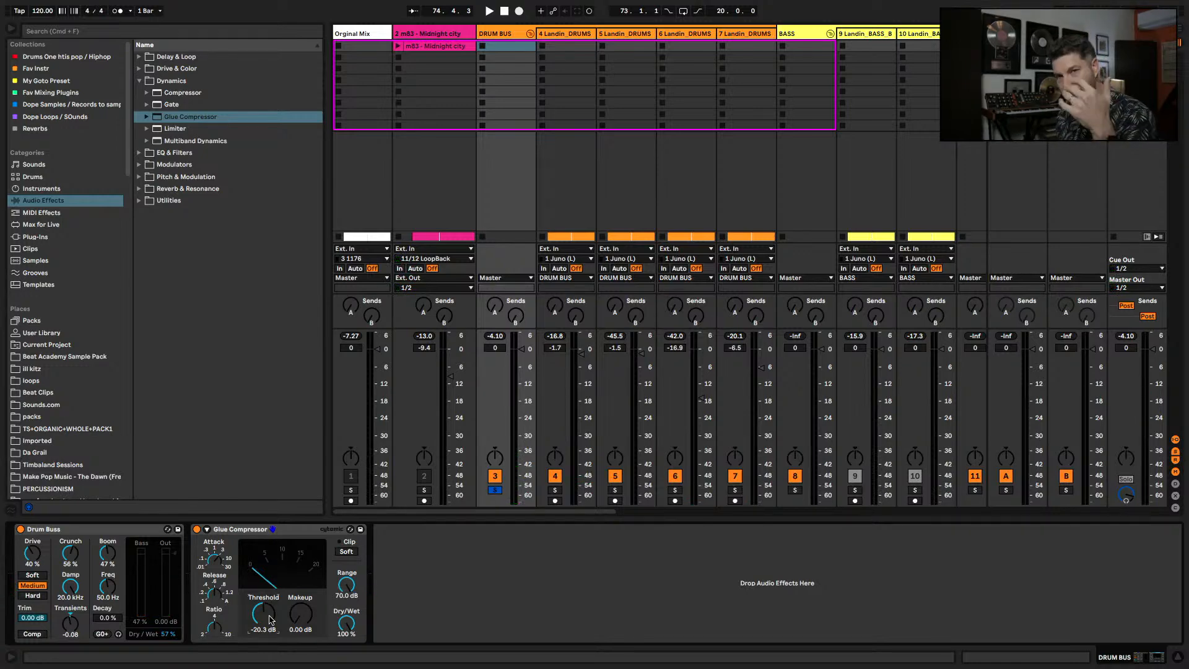
key("space")
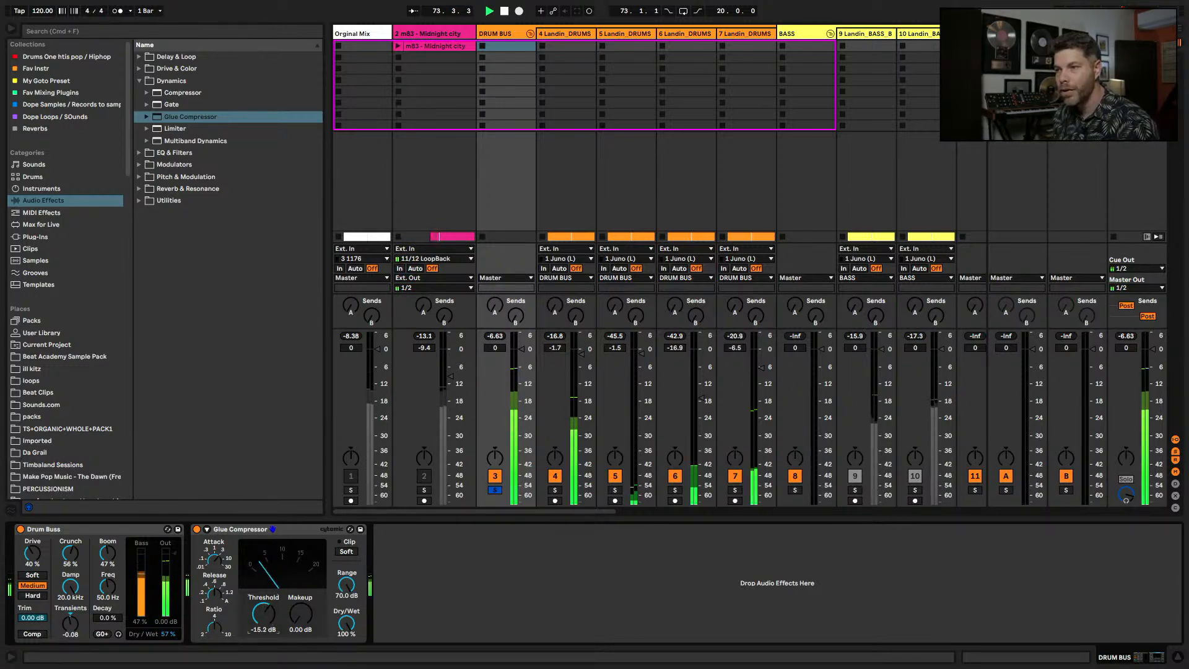
left_click_drag(271, 619, 270, 604)
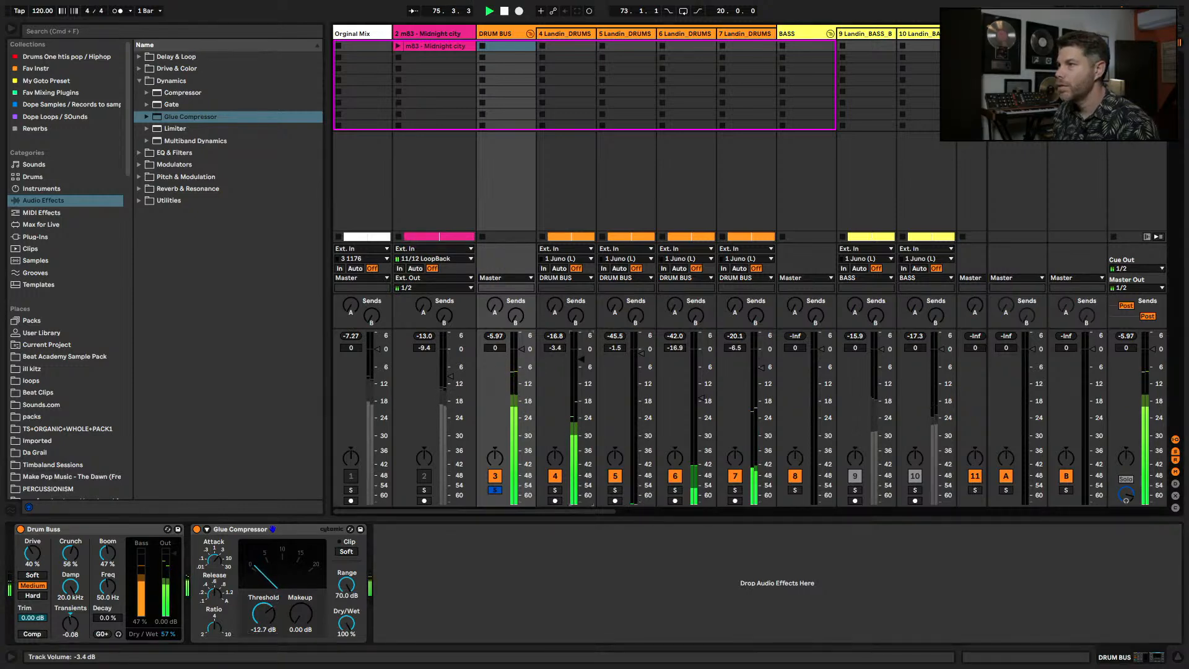
- Rebalance the drums during playback: kick to -3.4 dB, snare to -4.8 dB and clap to -0.8 dB
left_click_drag(762, 368, 761, 363)
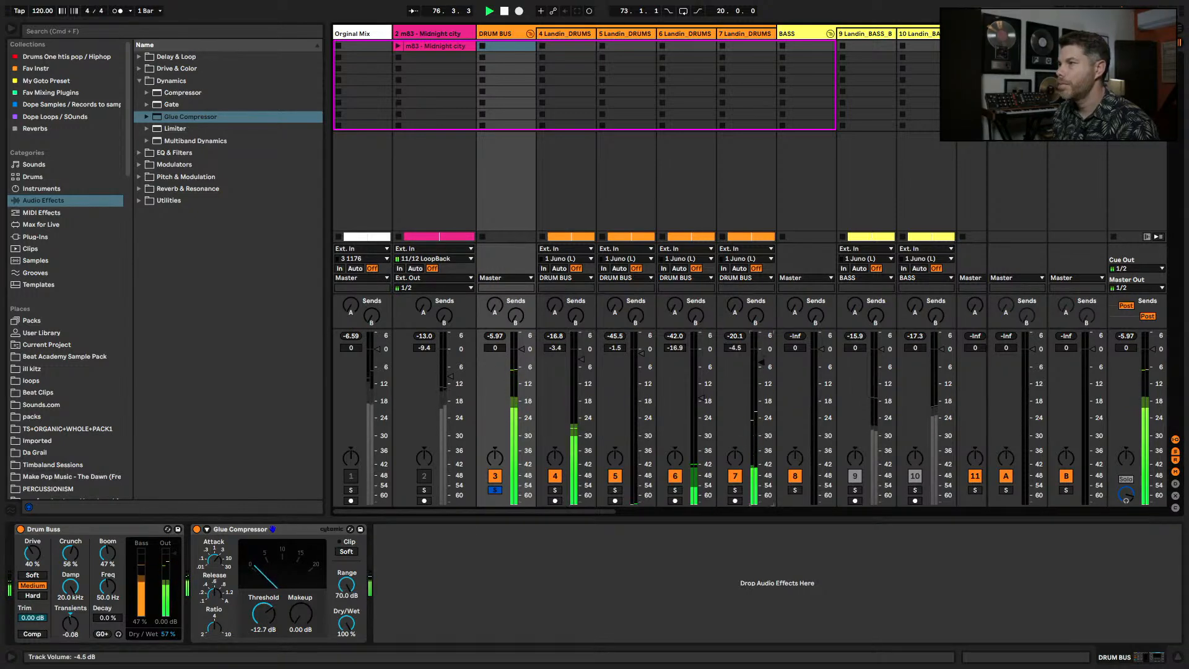
left_click_drag(642, 353, 642, 352)
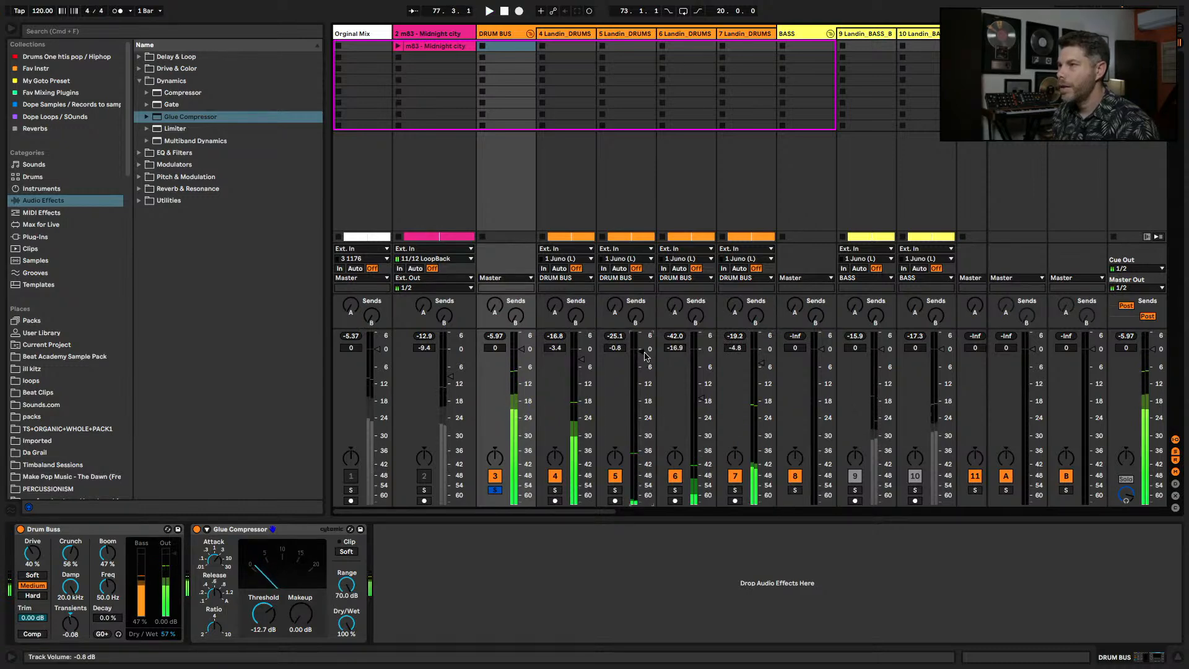
key("space")
- Add the Overdrive effect to the clap track
left_click(638, 34)
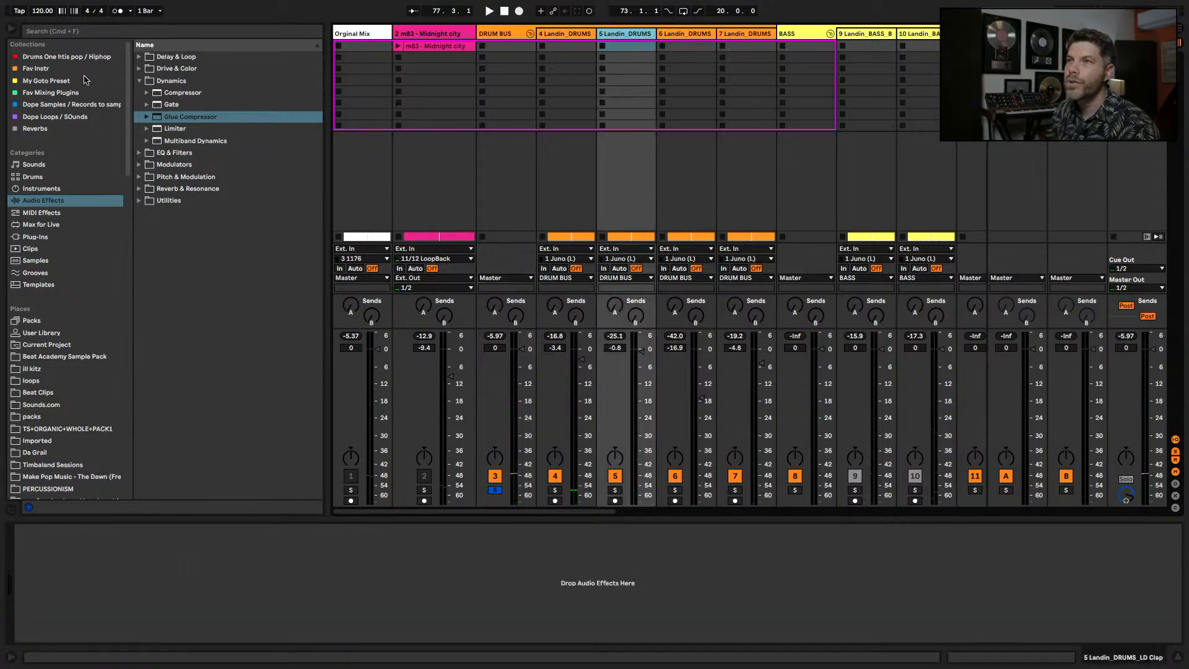
left_click(140, 81)
left_click(140, 68)
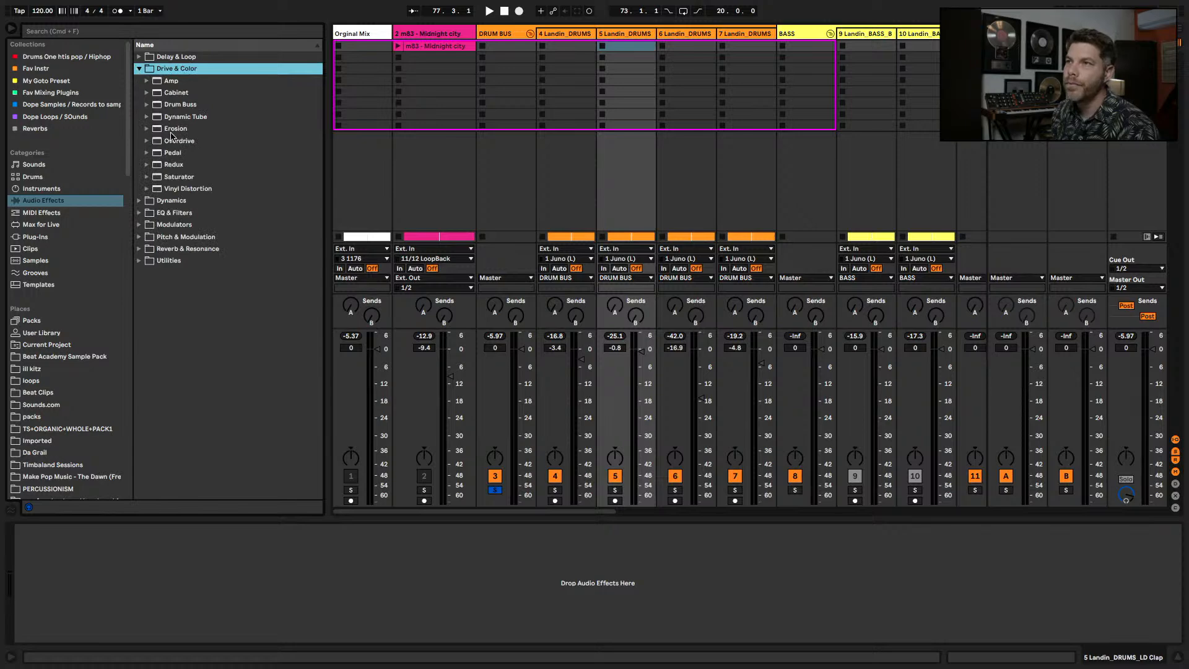
left_click(175, 141)
left_click_drag(624, 94, 623, 96)
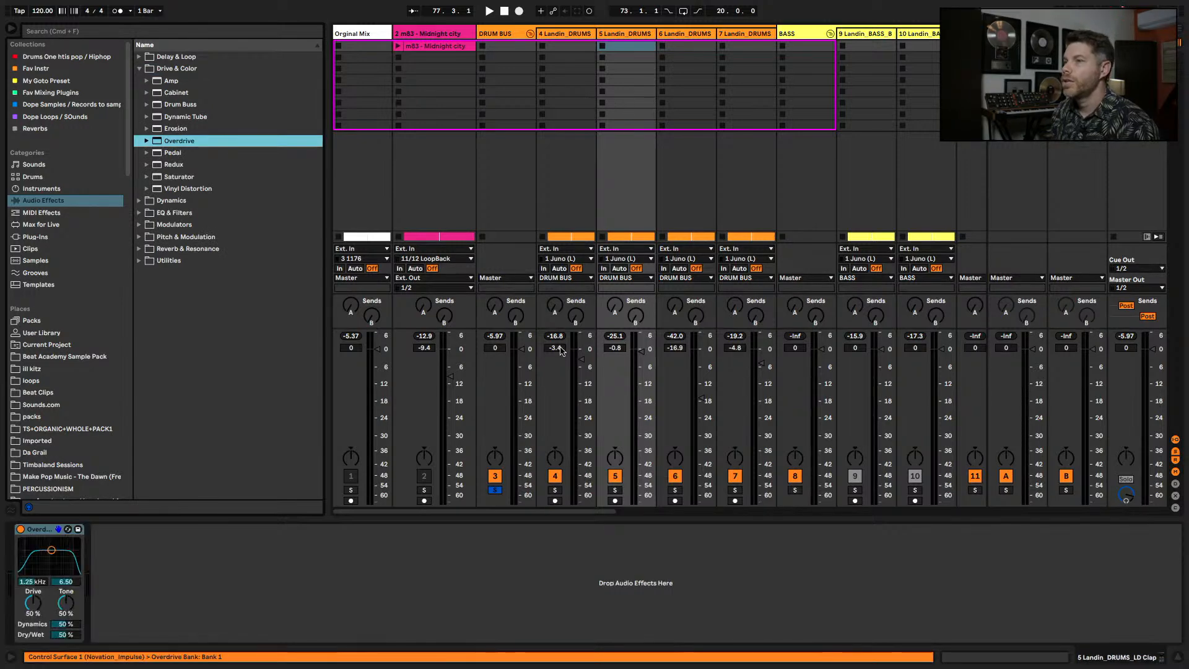
- Set the clap's Overdrive to 60% drive, 57% tone and 38% dry/wet during playback
left_click_drag(33, 603, 66, 591)
key("space")
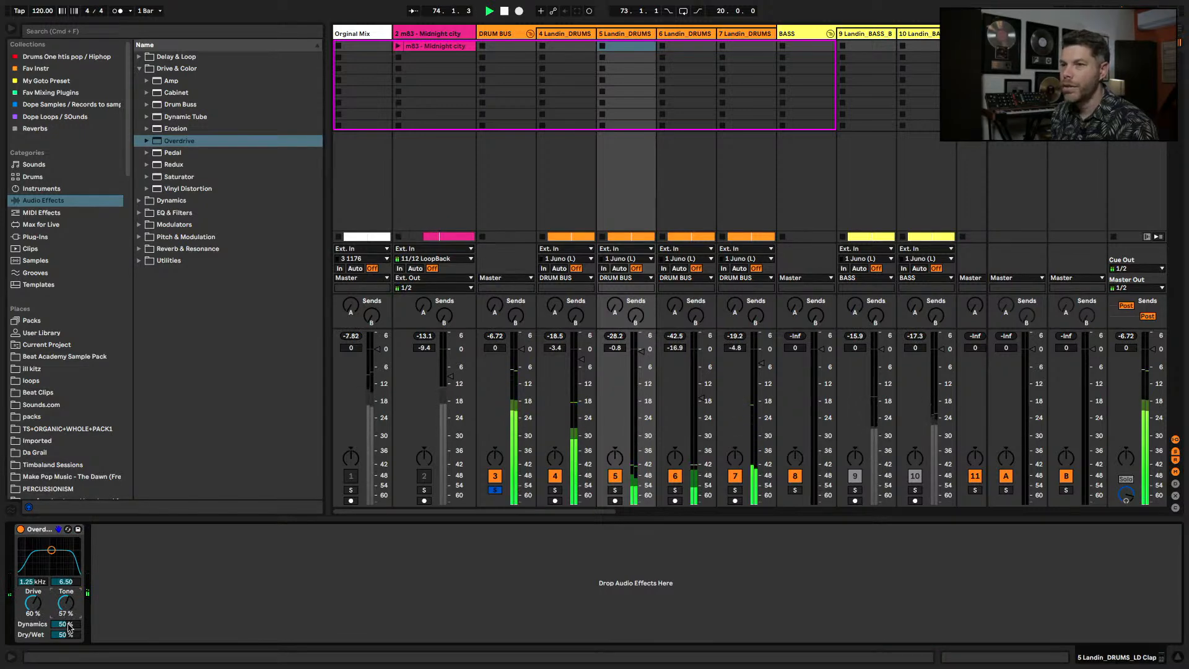
left_click_drag(65, 634, 65, 641)
- Rebalance the drums during playback: clap to -11.6 dB, snare to -5.9 dB and kick to -3.2 dB
left_click_drag(635, 371, 634, 373)
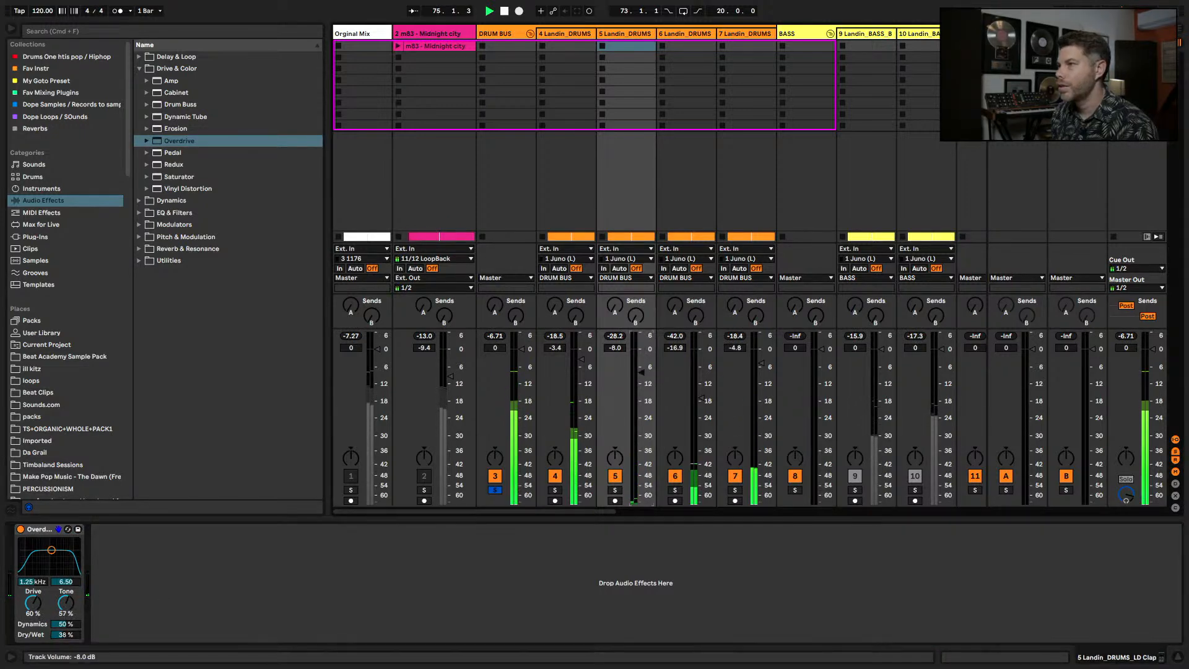
left_click_drag(761, 365, 761, 367)
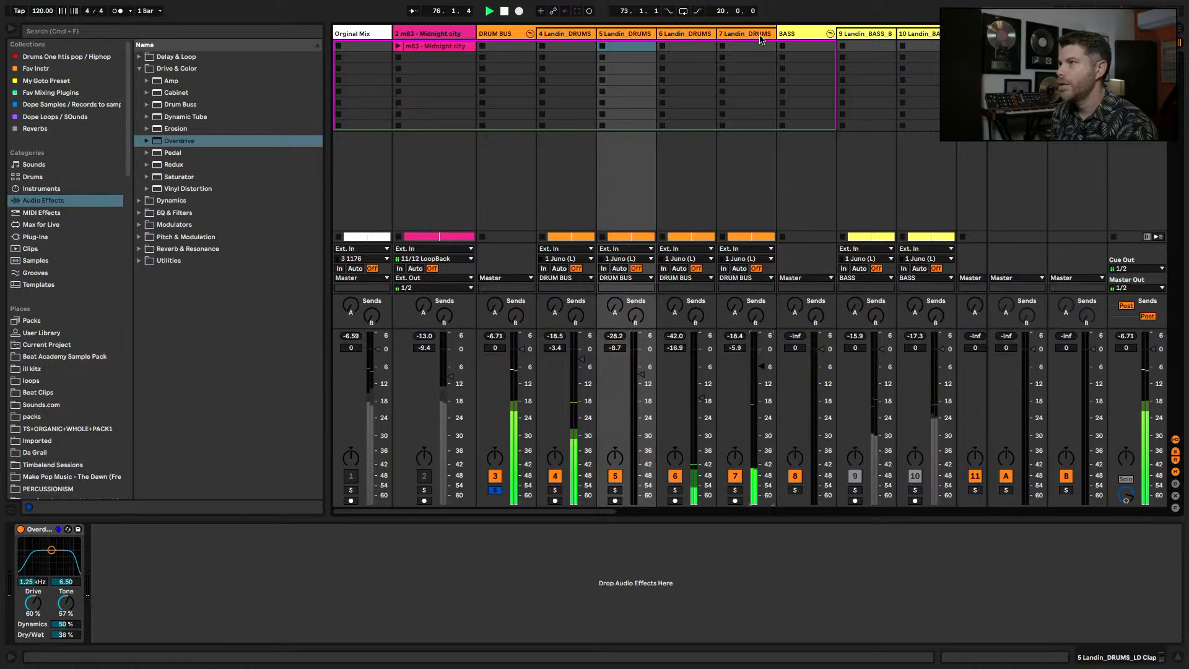
left_click_drag(642, 372, 642, 383)
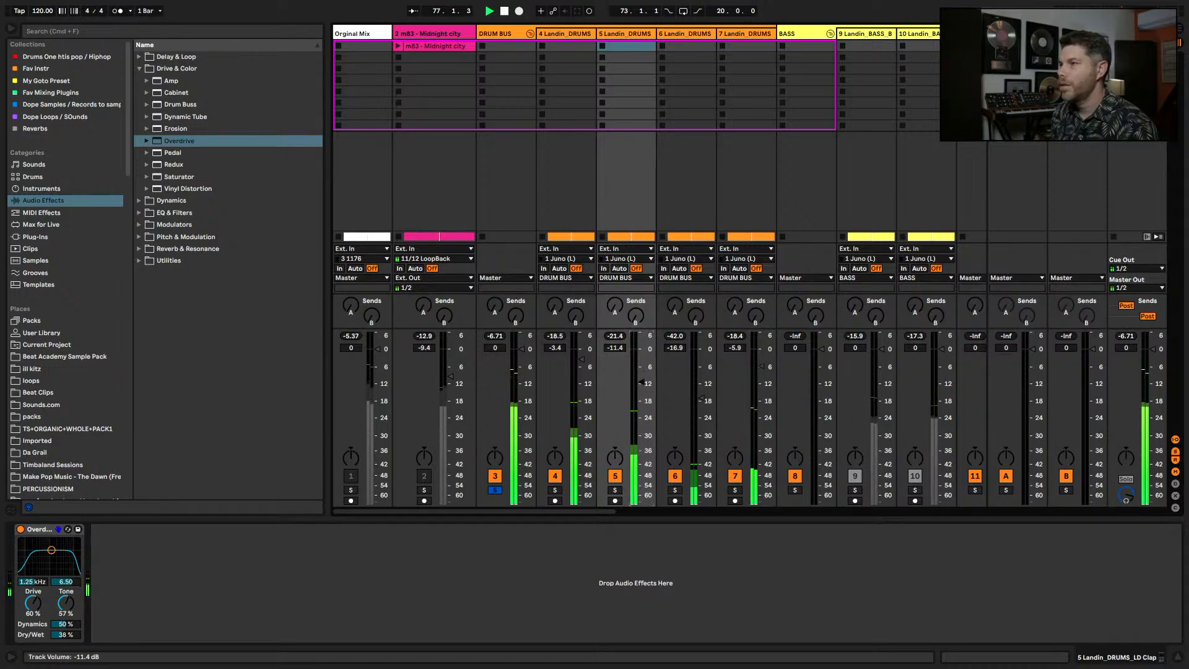
left_click(566, 35)
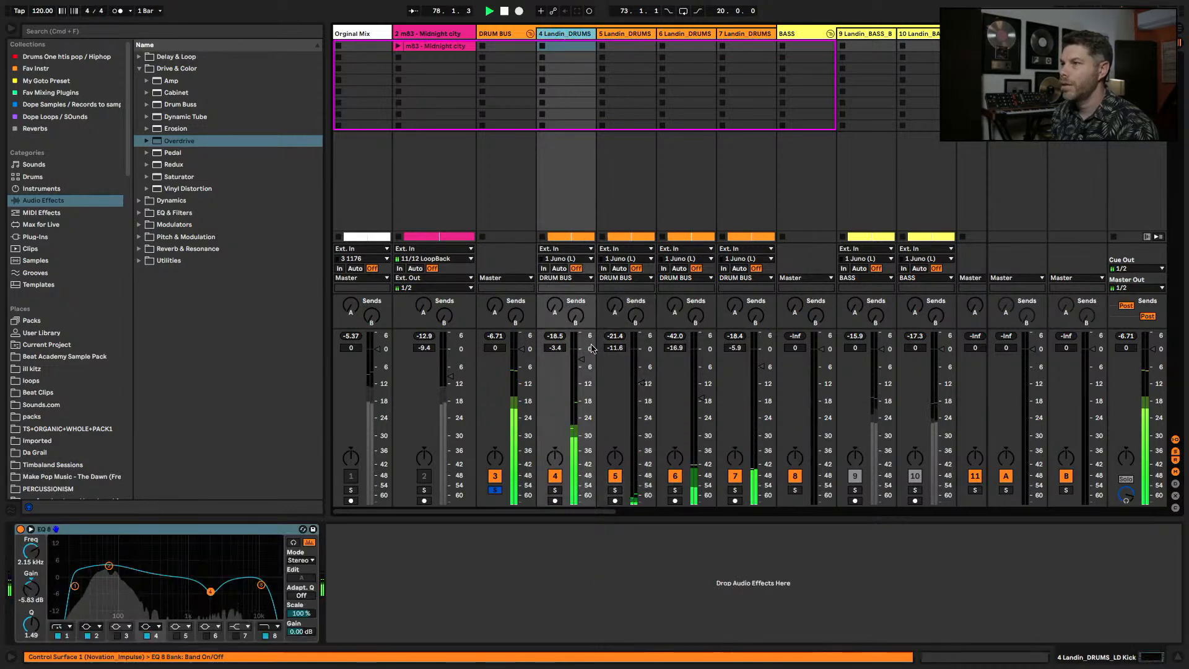
left_click_drag(581, 359, 581, 359)
key("space")
- Set the DRUM BUS Glue Compressor's threshold to -12.7 dB and makeup gain to 2.70 dB while listening
left_click(496, 34)
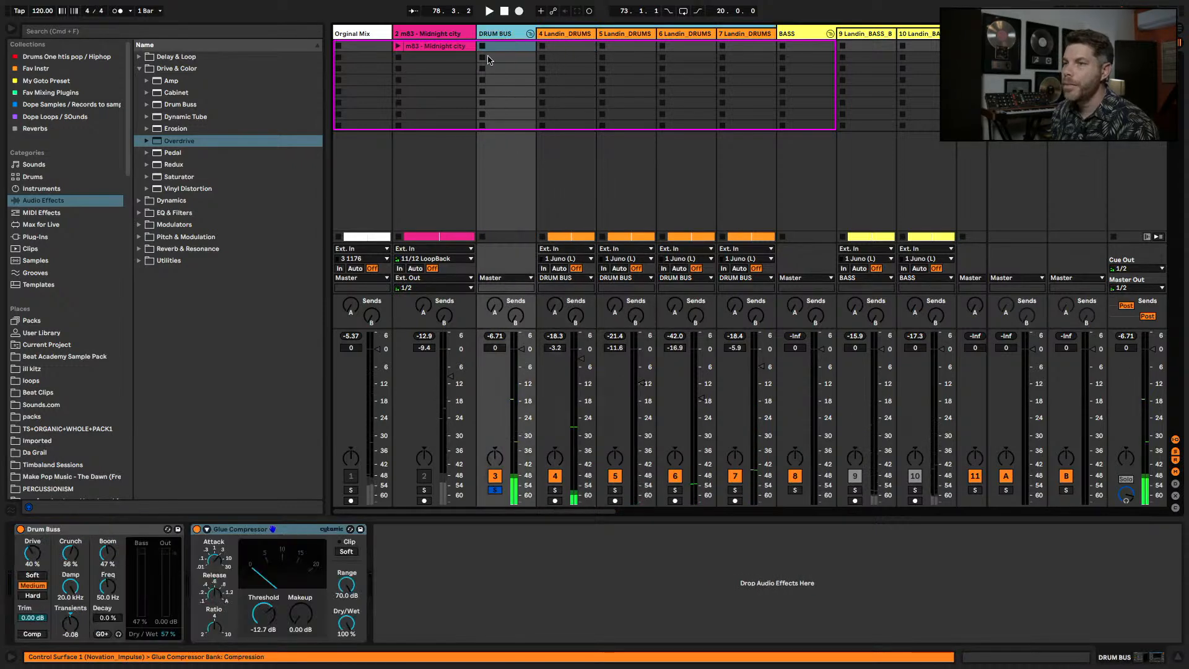
key("space")
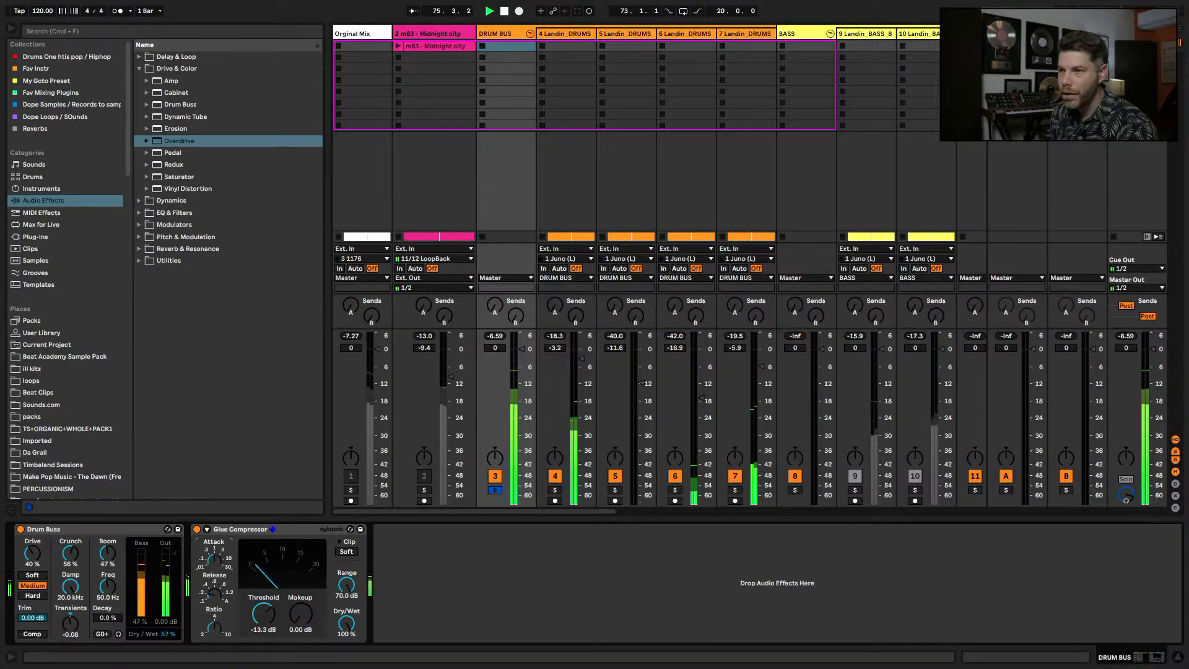
key("space")
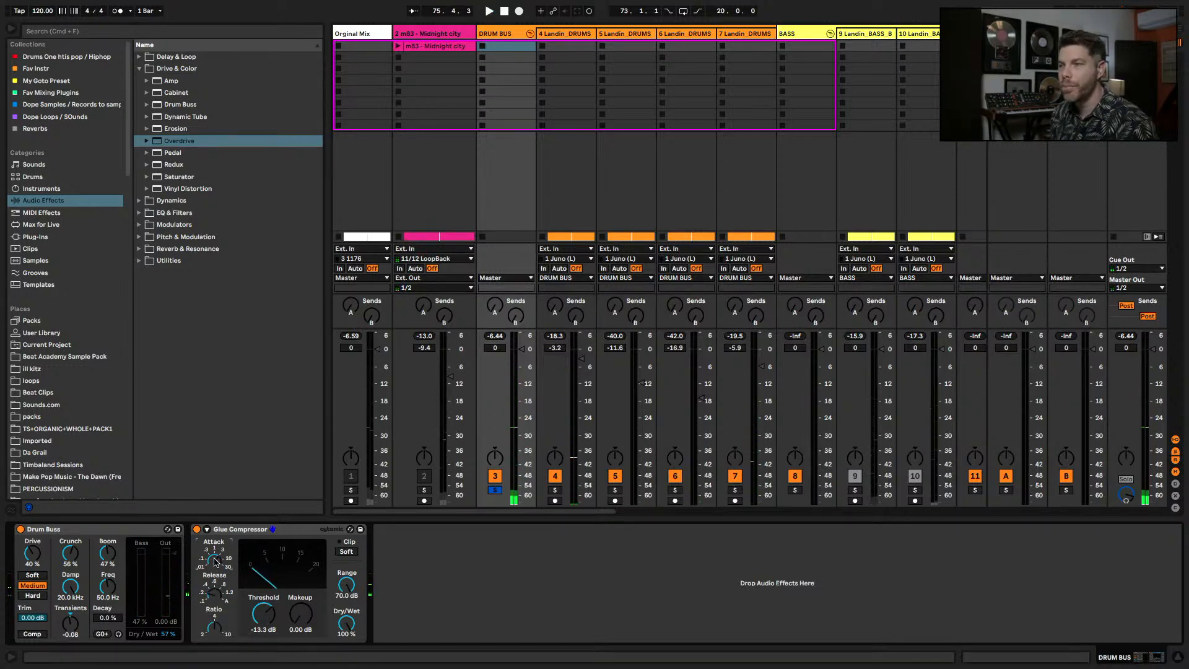
key("space")
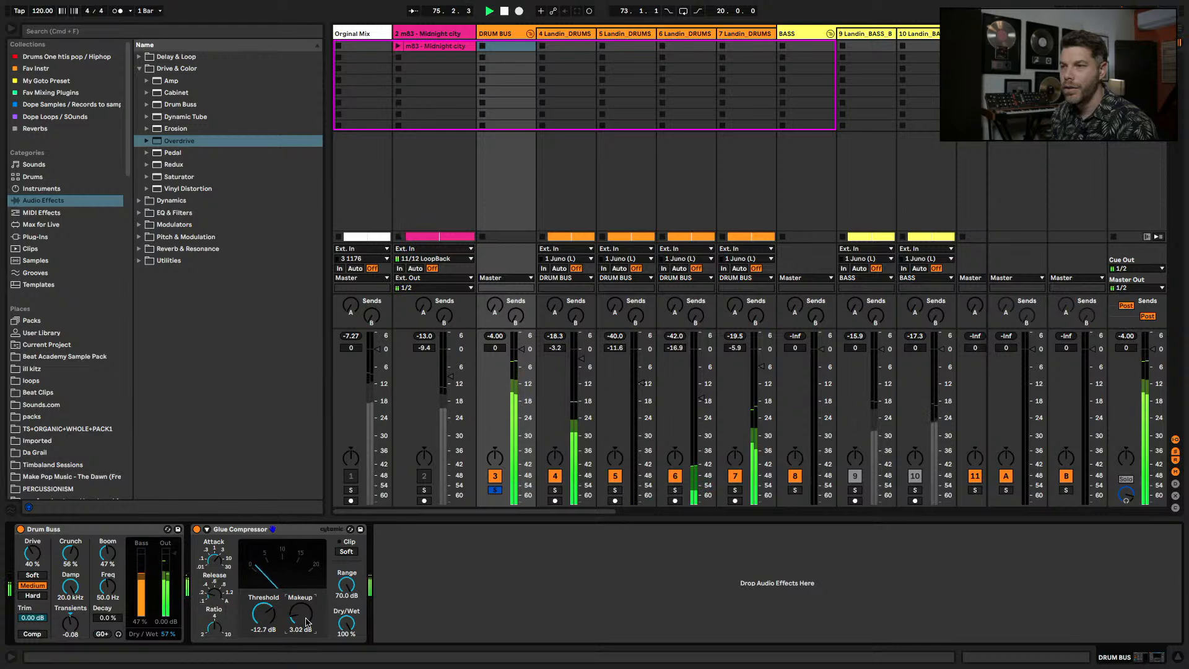
key("space")
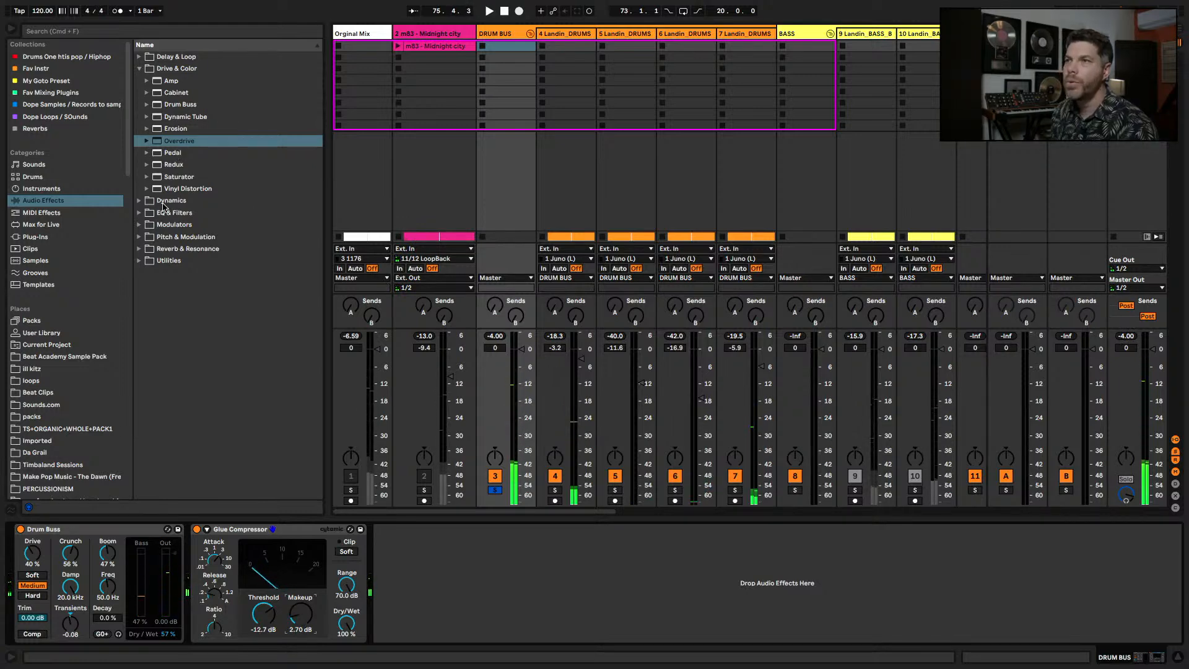
- Add an EQ Eight after the Glue Compressor on DRUM BUS and set its low cut to 25 Hz
left_click(140, 213)
left_click_drag(177, 131, 505, 577)
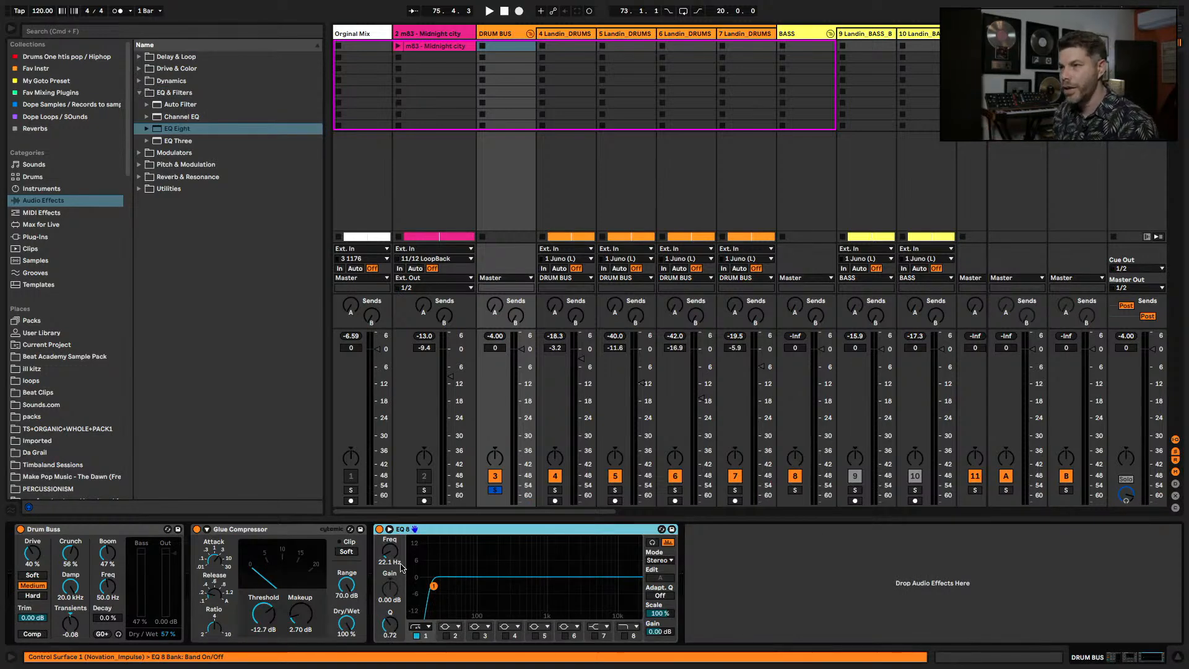
key("space")
left_click_drag(434, 586, 437, 586)
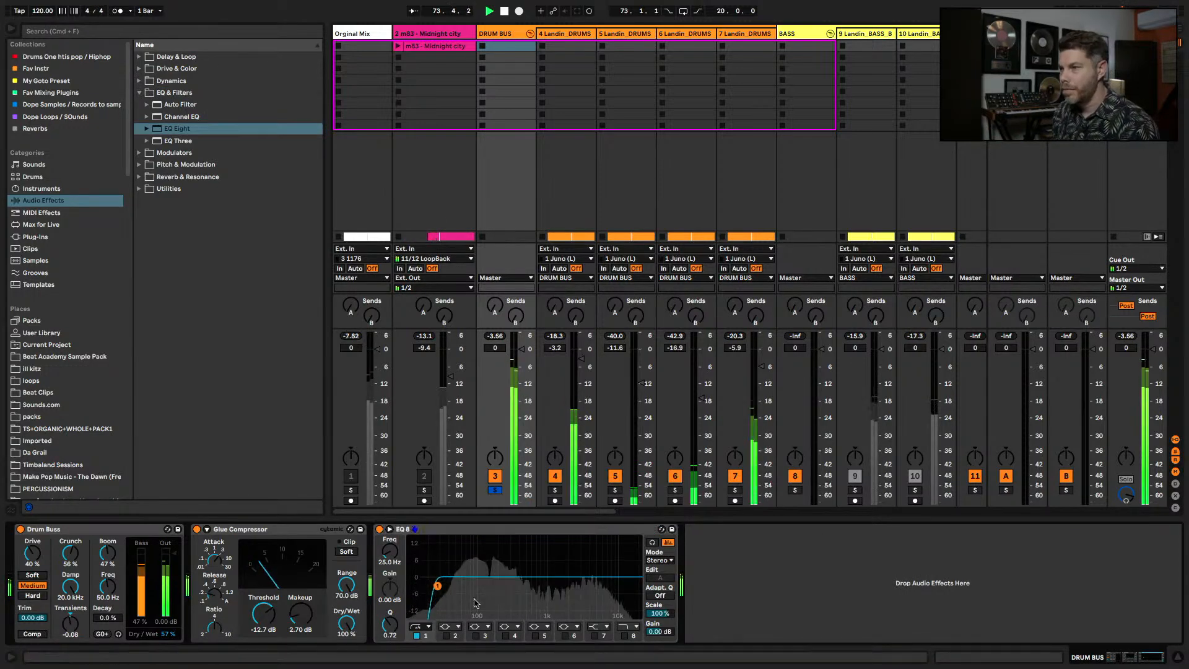
- Enable EQ band 4 and sweep a boost during playback to 400 Hz at 7.56 dB
left_click(506, 635)
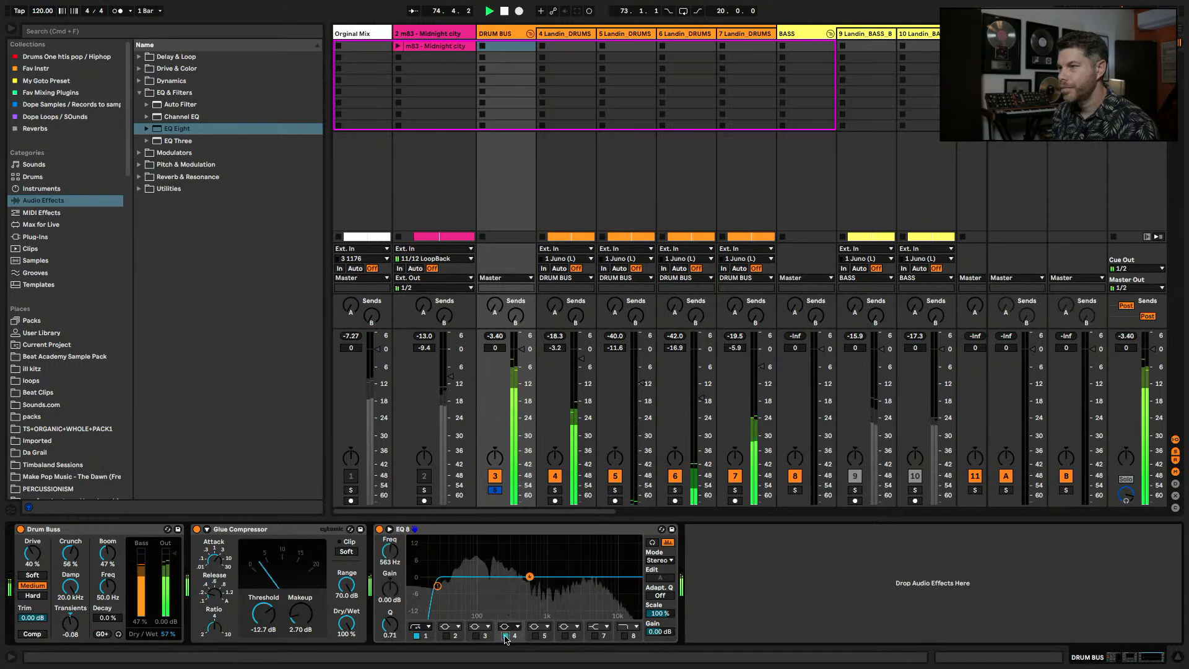
left_click_drag(530, 577, 521, 560)
key("space")
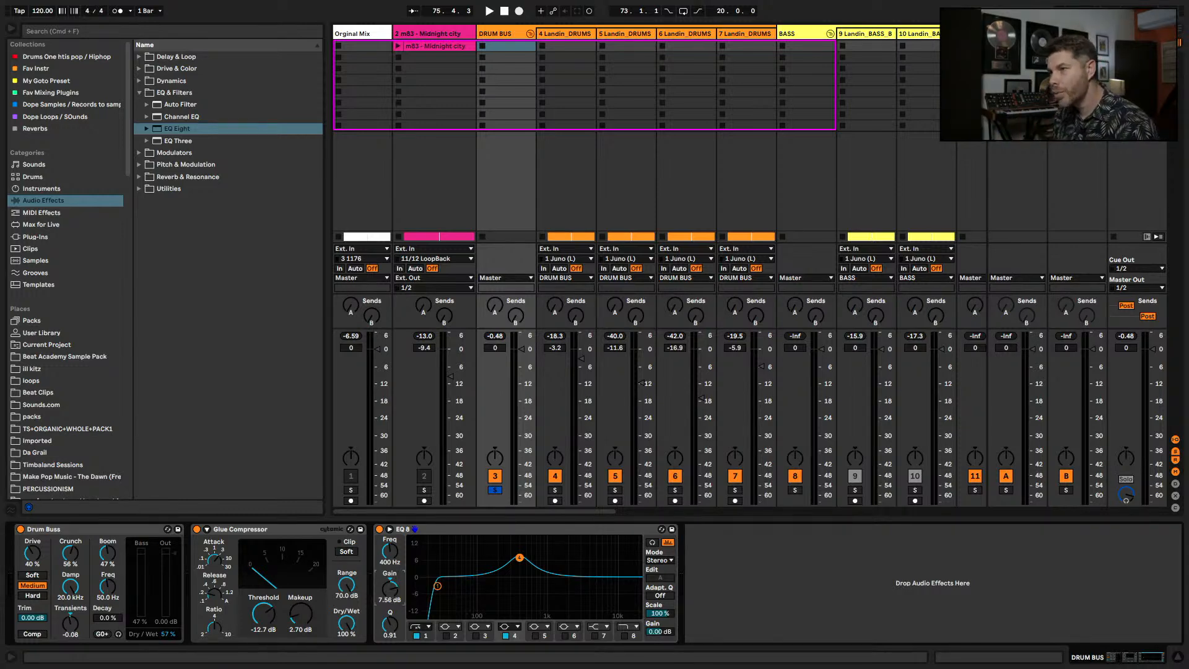
- Turn the 400 Hz band into a cut of -4.83 dB with a Q of 1.46
mouse_move(390, 588)
left_mouse_down()
mouse_move(390, 626)
mouse_move(390, 587)
mouse_move(389, 597)
left_mouse_up()
key("space")
key("space")
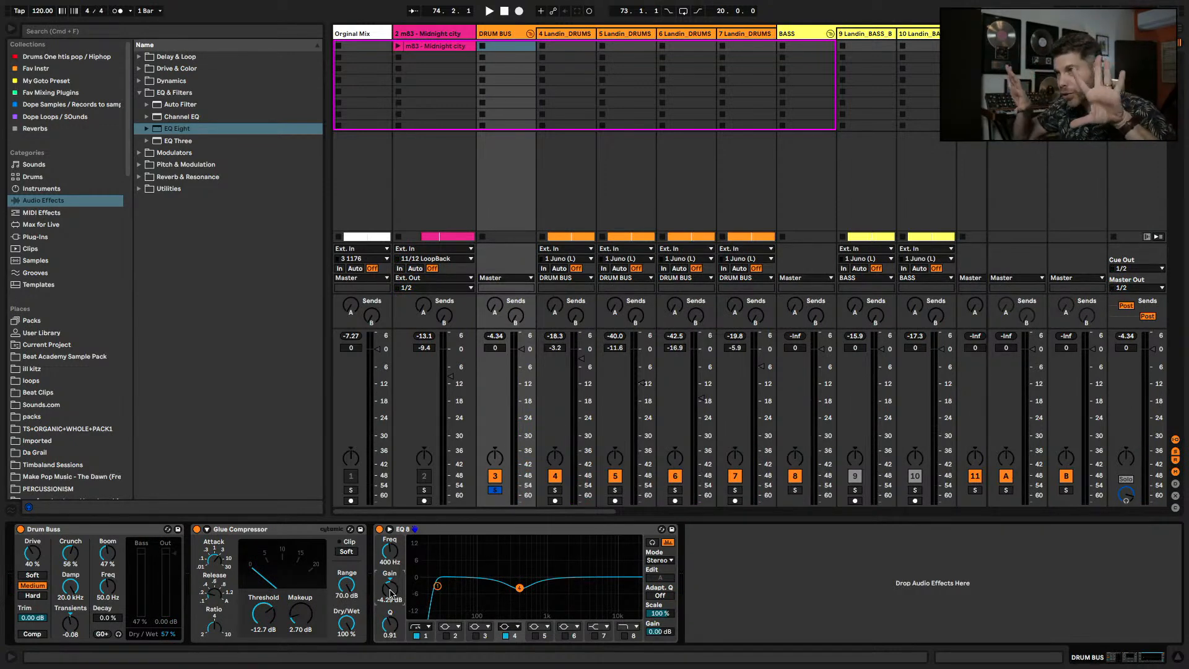
left_click_drag(387, 633, 387, 626)
key("space")
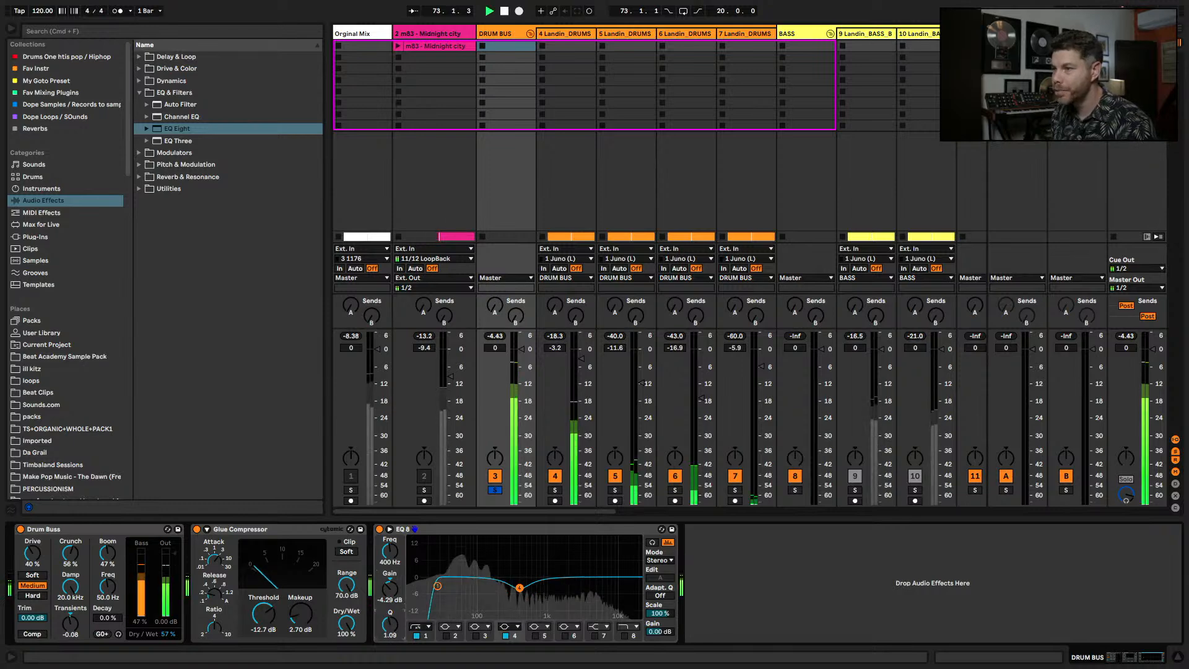
left_click_drag(519, 588, 520, 591)
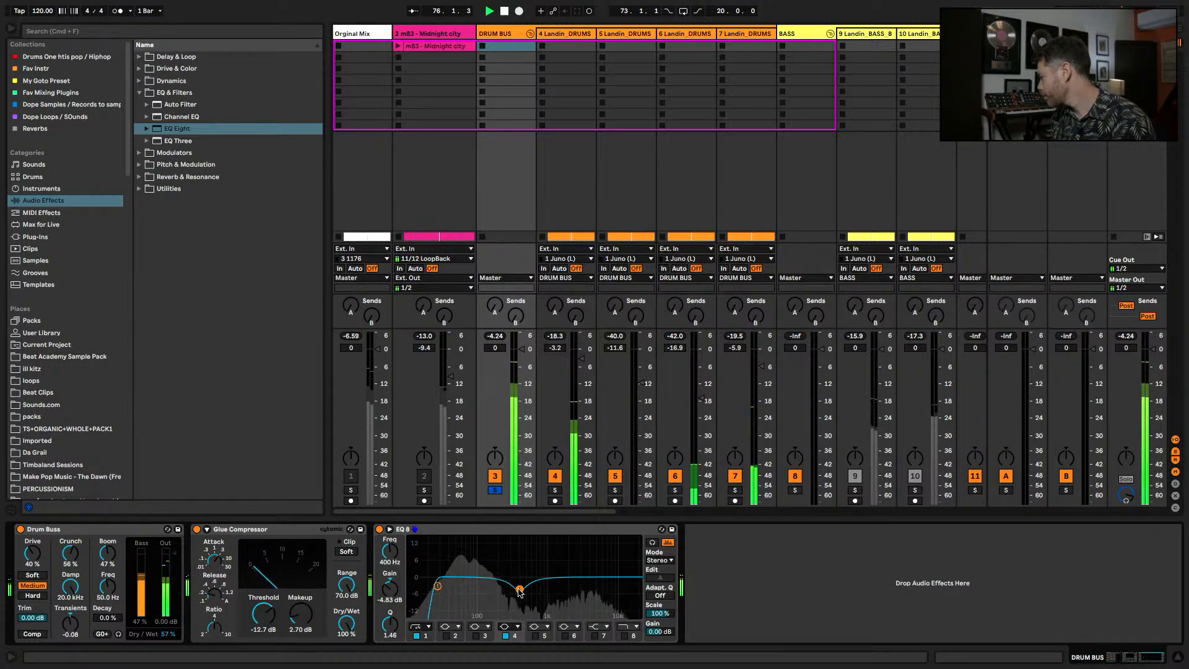
key("space")
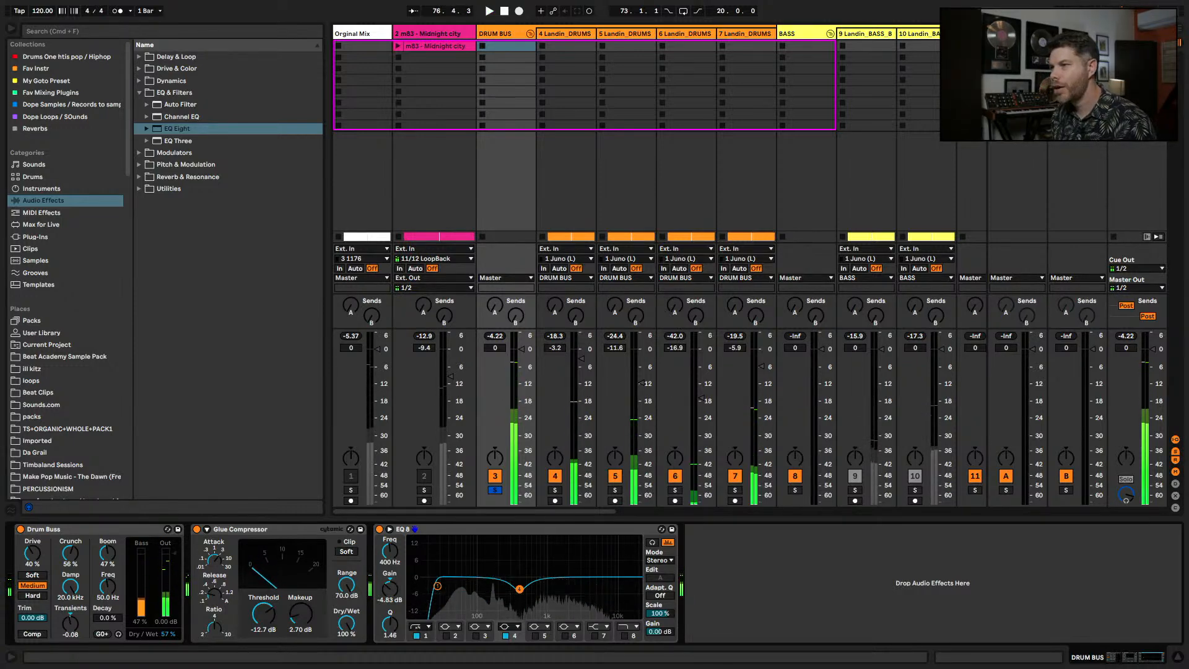
- Enable the high-shelf band 7 and boost it by about 3 dB at 5.87 kHz during playback
left_click(595, 635)
left_click(595, 636)
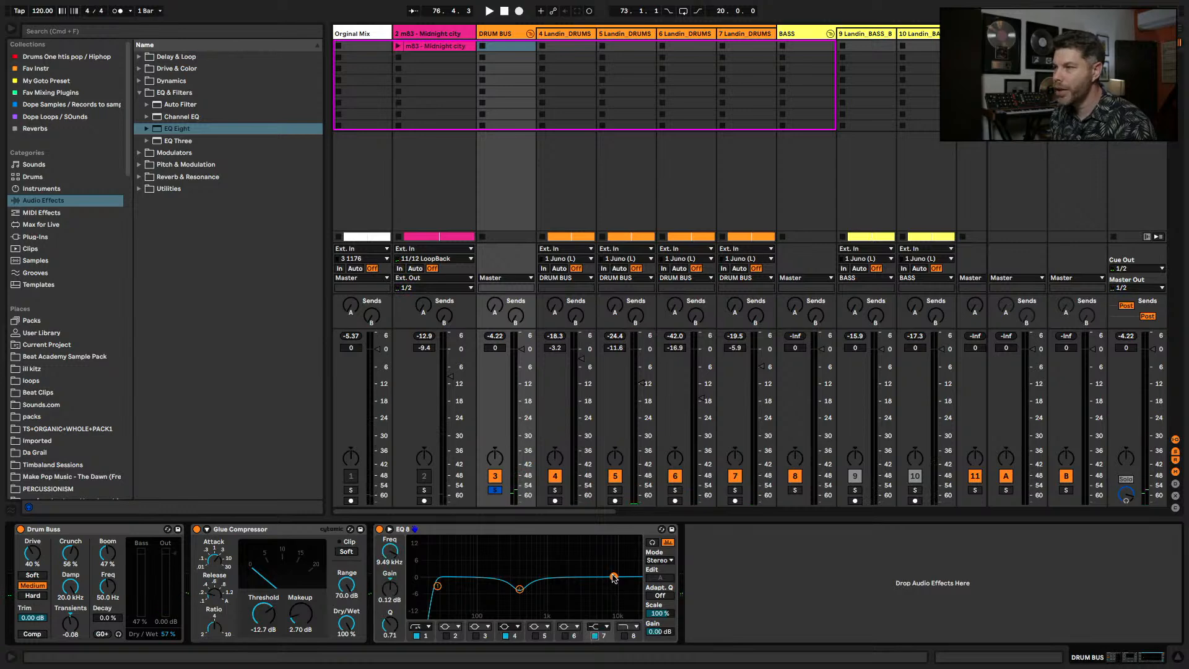
key("space")
left_click_drag(603, 569, 598, 566)
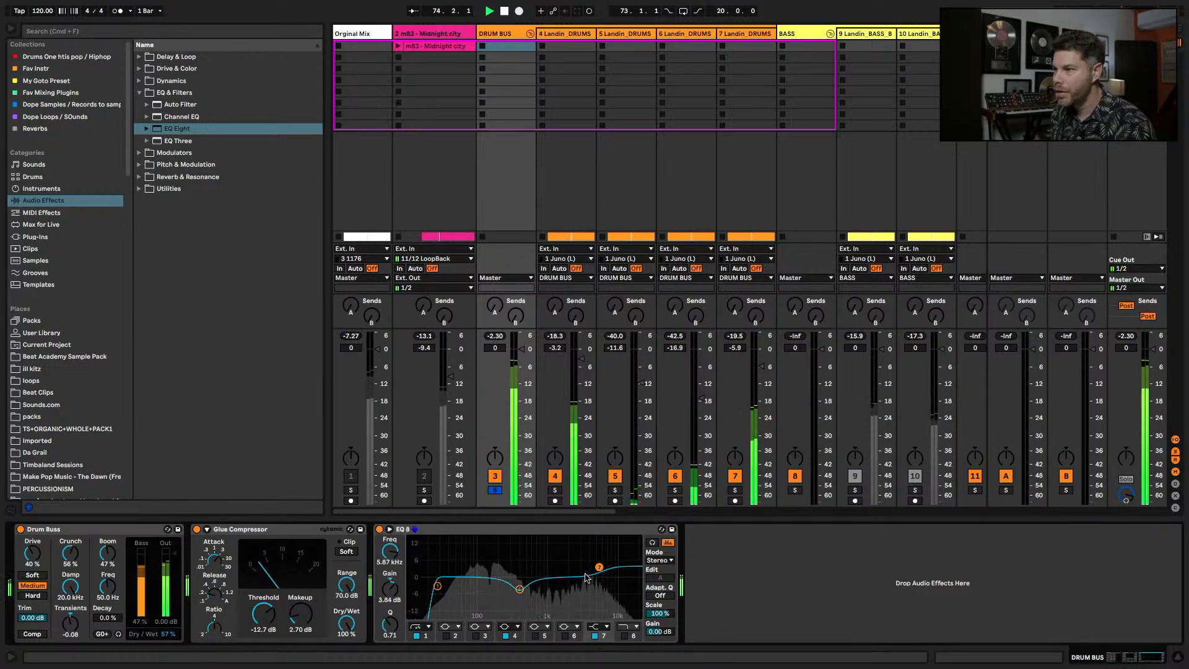
key("space")
- Enable the low-shelf band 2 and set it to 58.7 Hz, 1.36 dB gain and Q 1.14 while listening
left_click(448, 636)
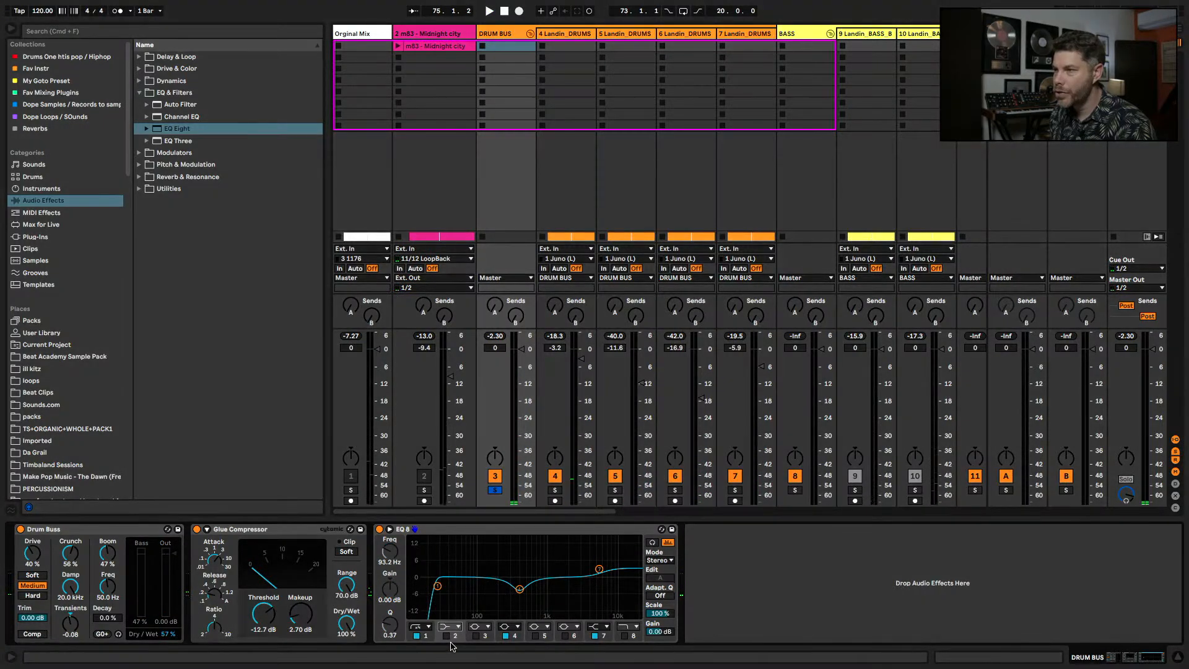
left_click(446, 638)
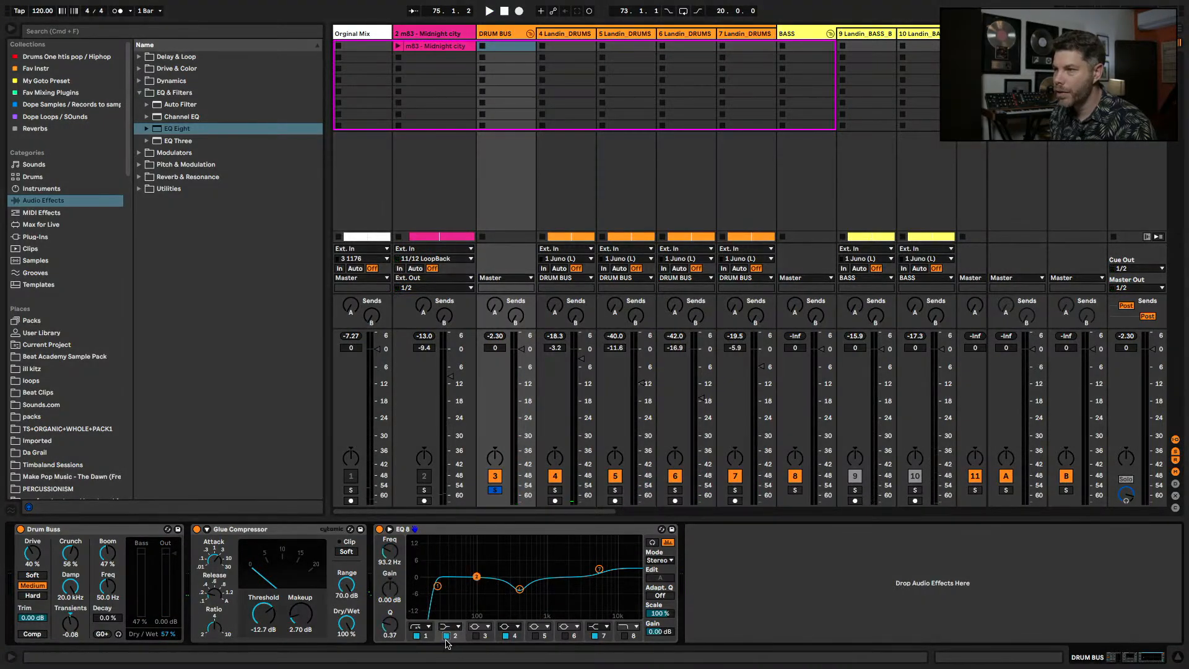
left_click_drag(463, 577, 463, 572)
key("space")
key("space")
- Group Drum Buss, Glue Compressor and EQ Eight into one effect rack and bypass it to hear the unprocessed drums
left_click(459, 529)
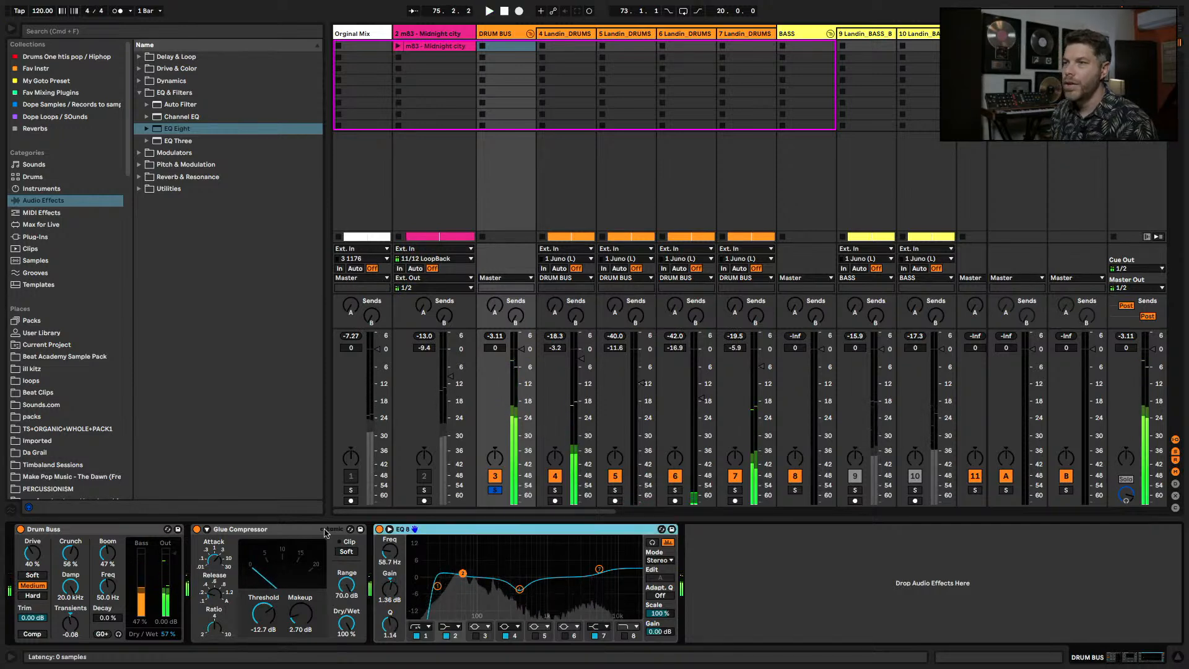
left_click(78, 529, "shift")
key("ctrl+g")
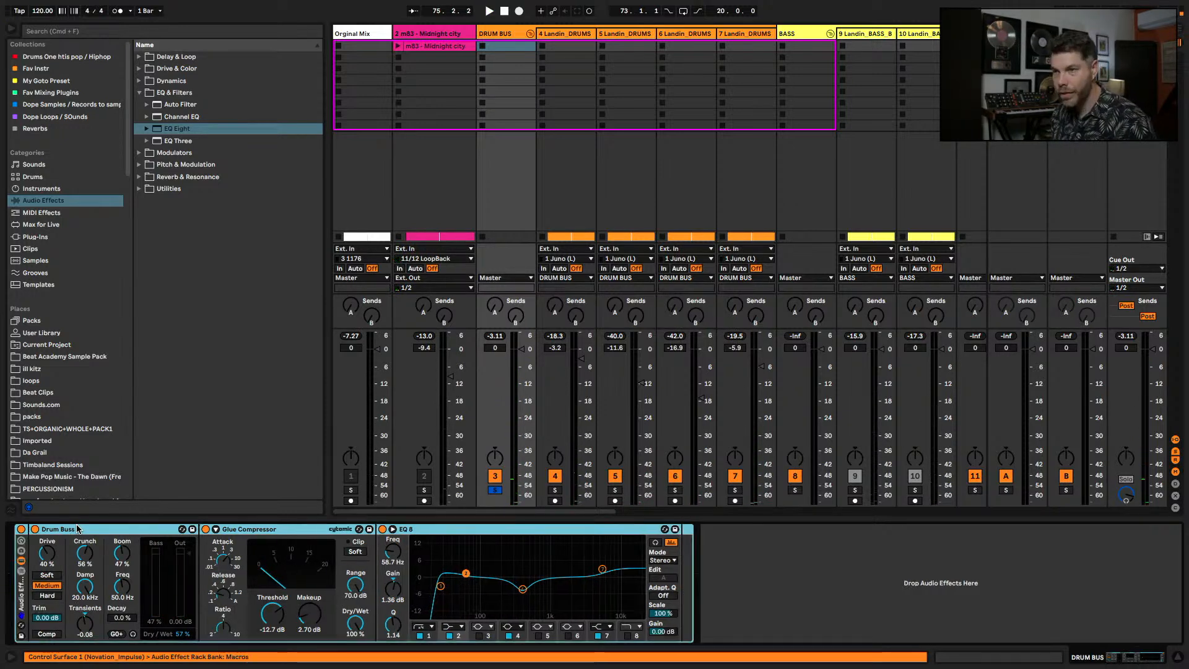
left_click(21, 530)
key("space")
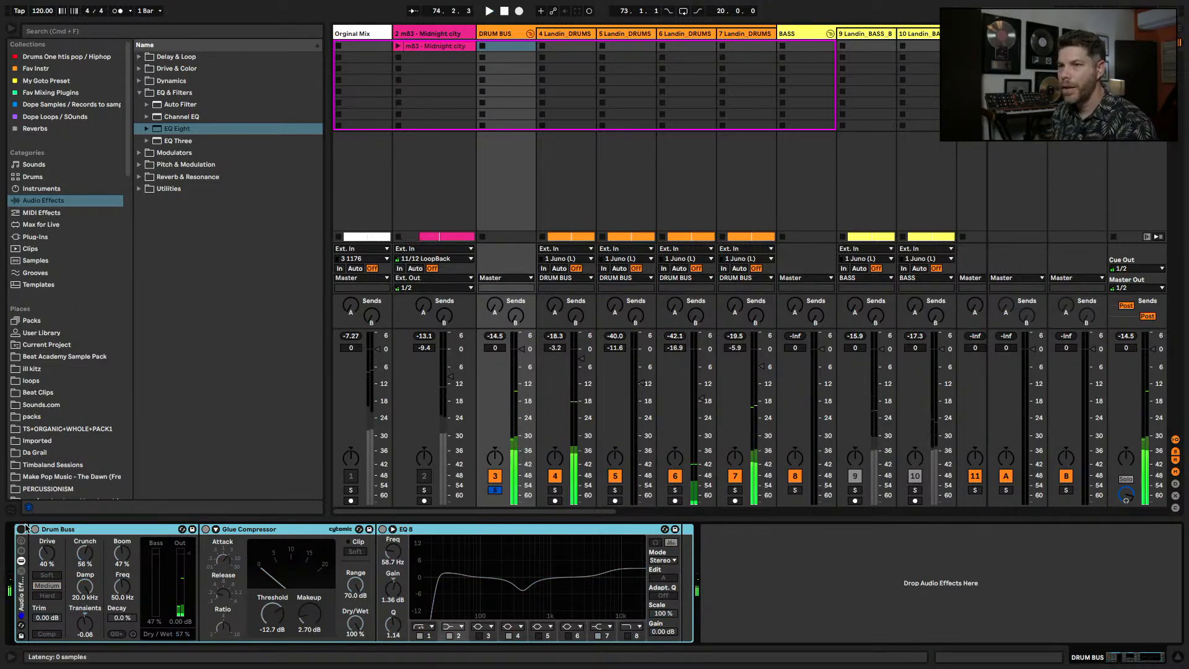
- Insert a Utility before the bypassed rack and set its gain to 10.6 dB to match the processed level
left_click(167, 188)
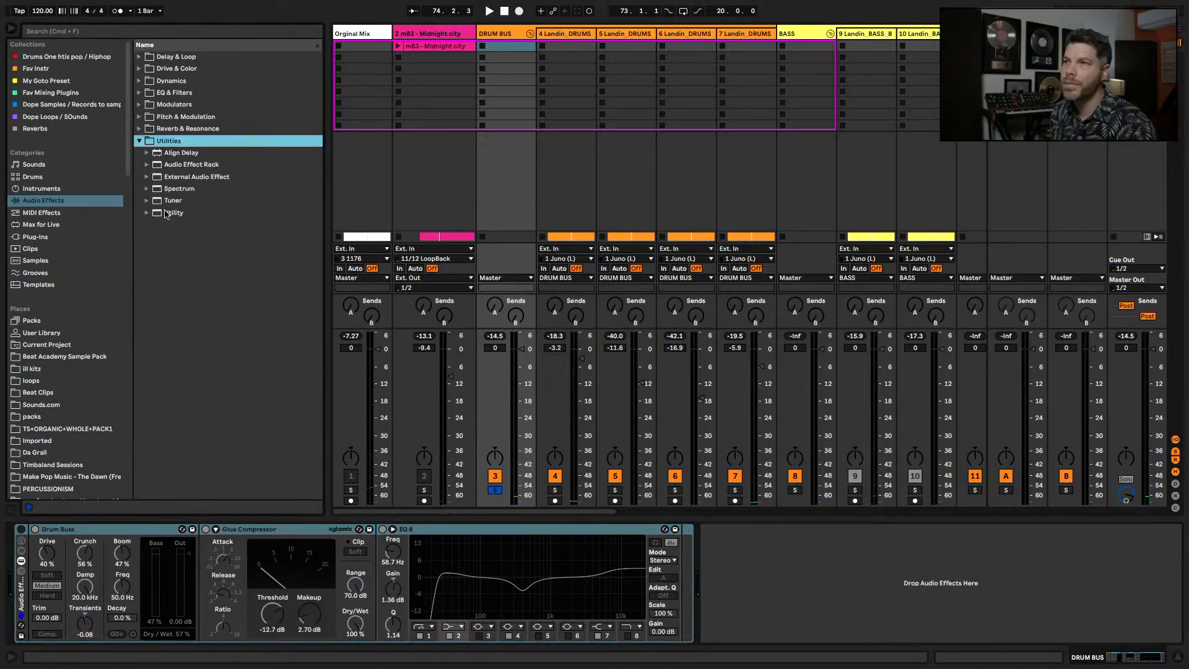
left_click(170, 212)
left_click_drag(170, 215, 80, 548)
key("space")
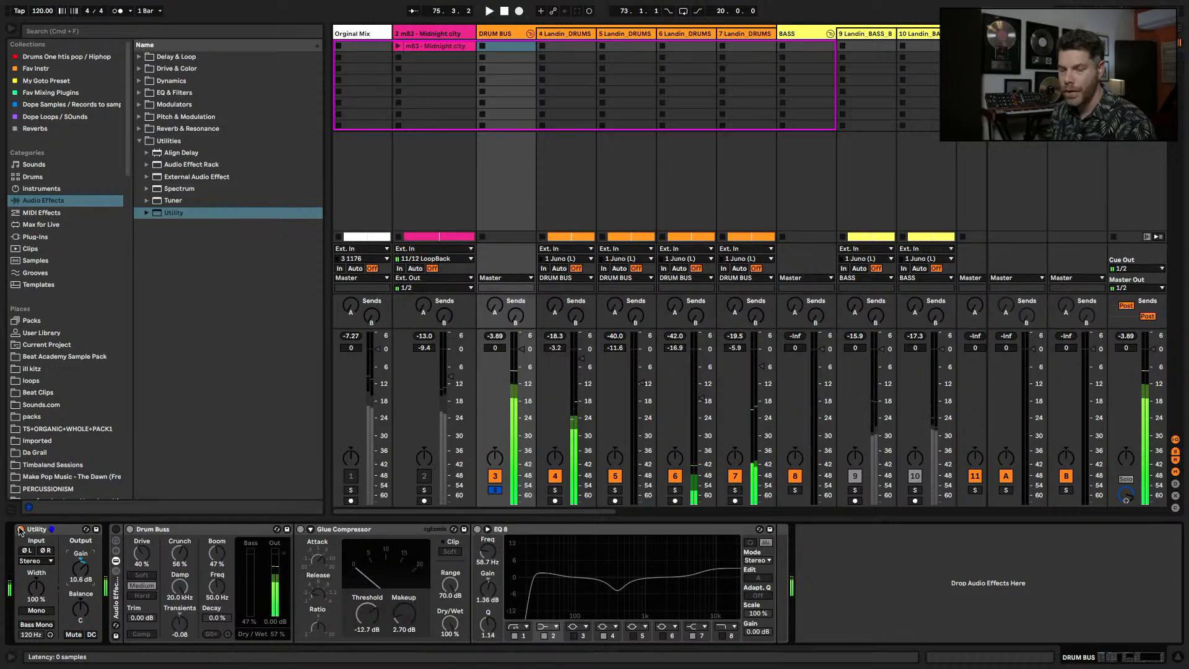
- Compare the processed drums with the level-matched unprocessed drums, leaving the rack on and the Utility off
left_click(21, 530)
left_click(116, 529)
key("space")
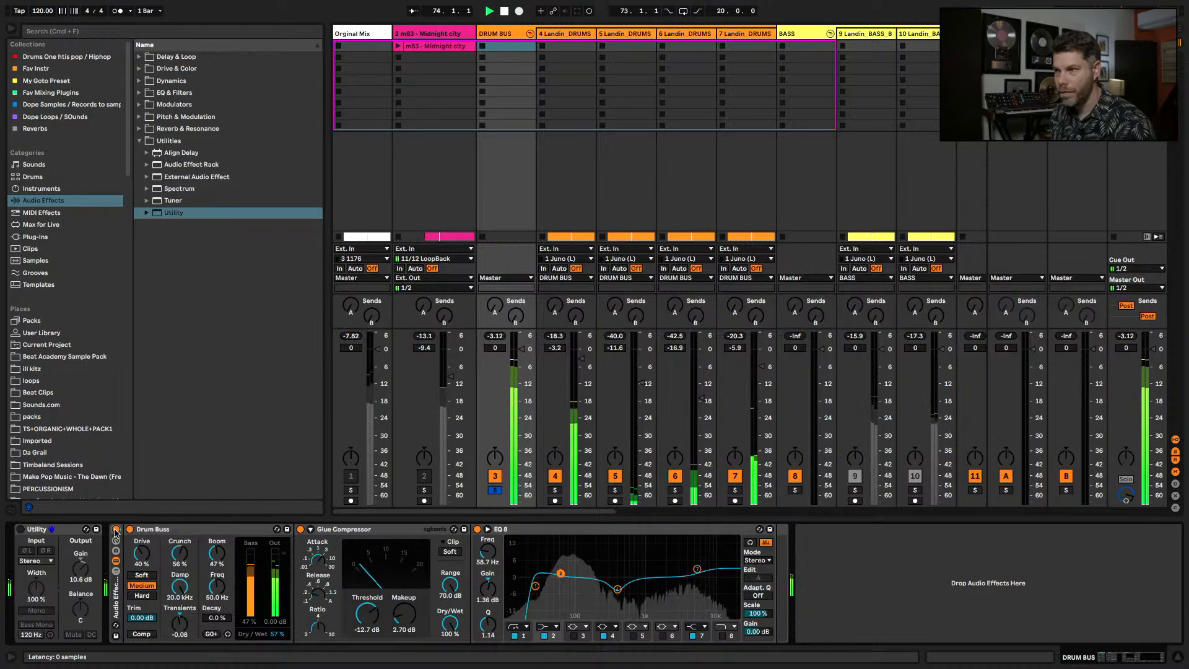
left_click(116, 530)
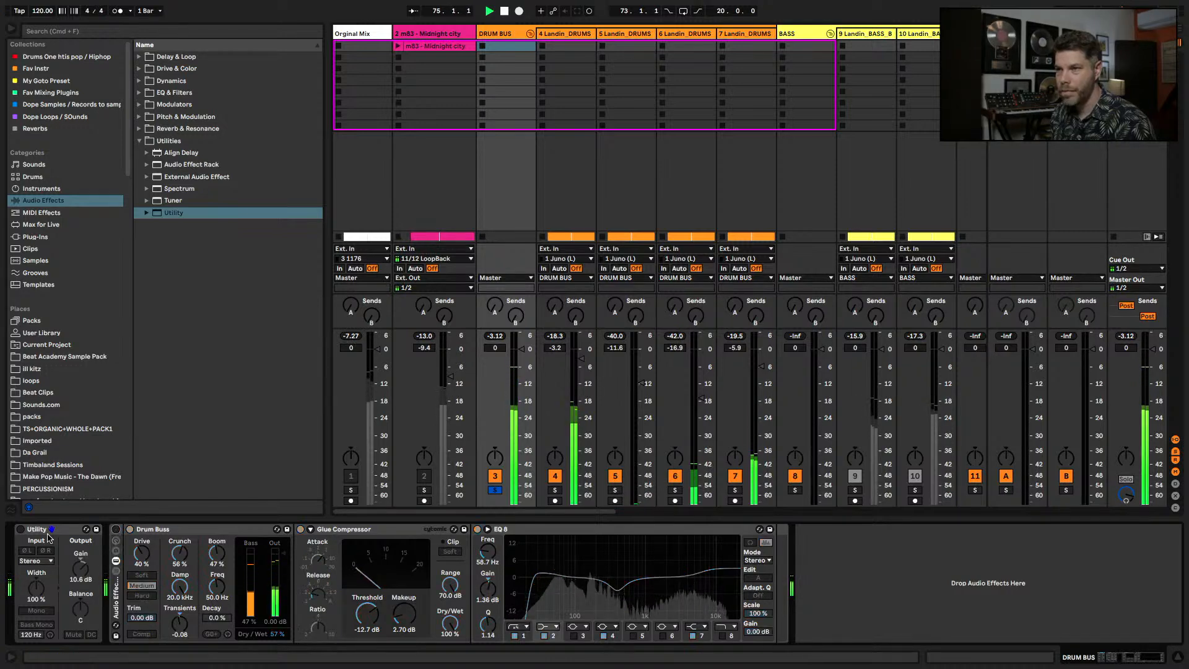
left_click(20, 530)
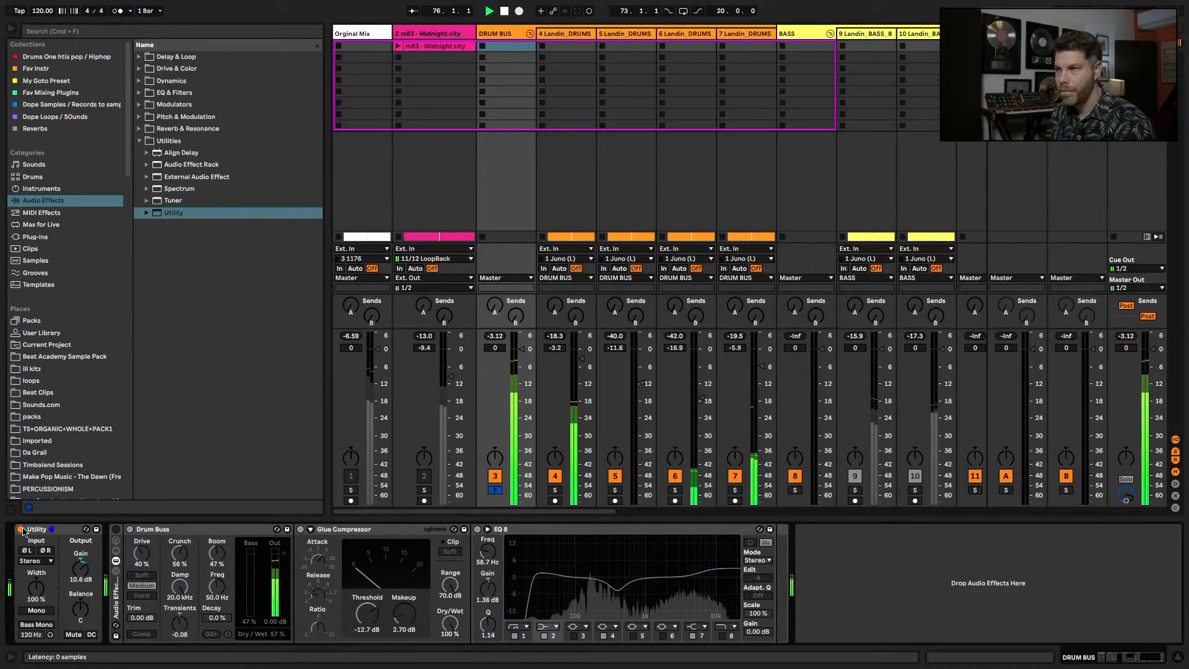
left_click(21, 530)
left_click(116, 530)
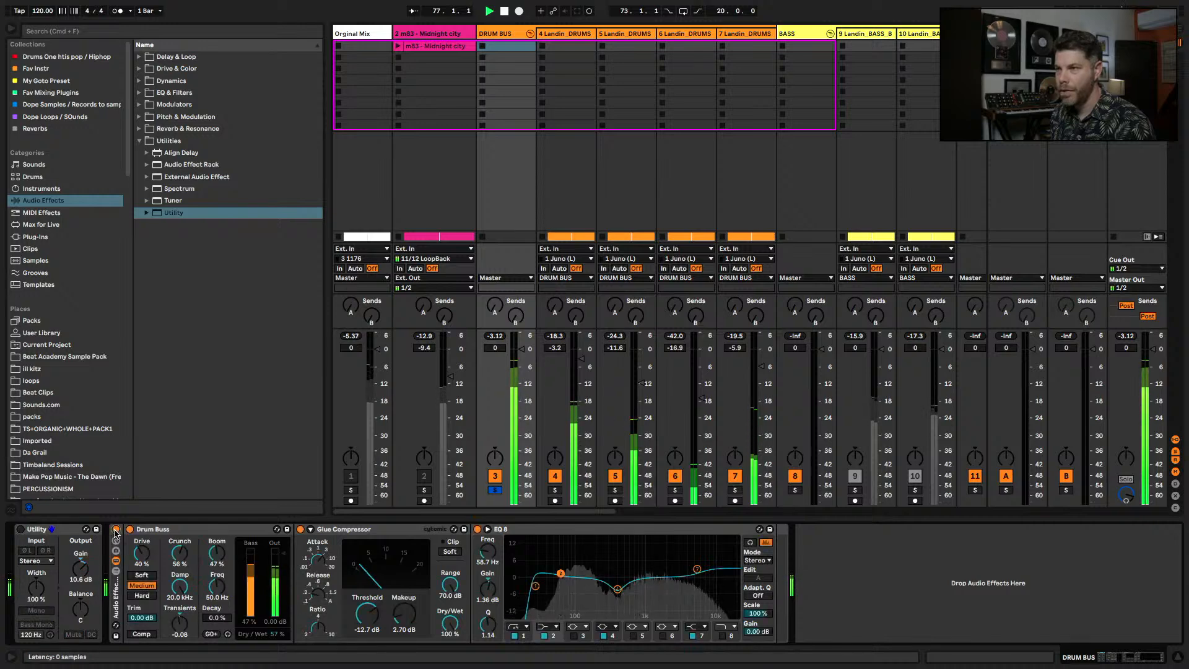
- Lower the kick to -3.9 dB and the snare to -7.8 dB during playback
left_click_drag(581, 358, 581, 360)
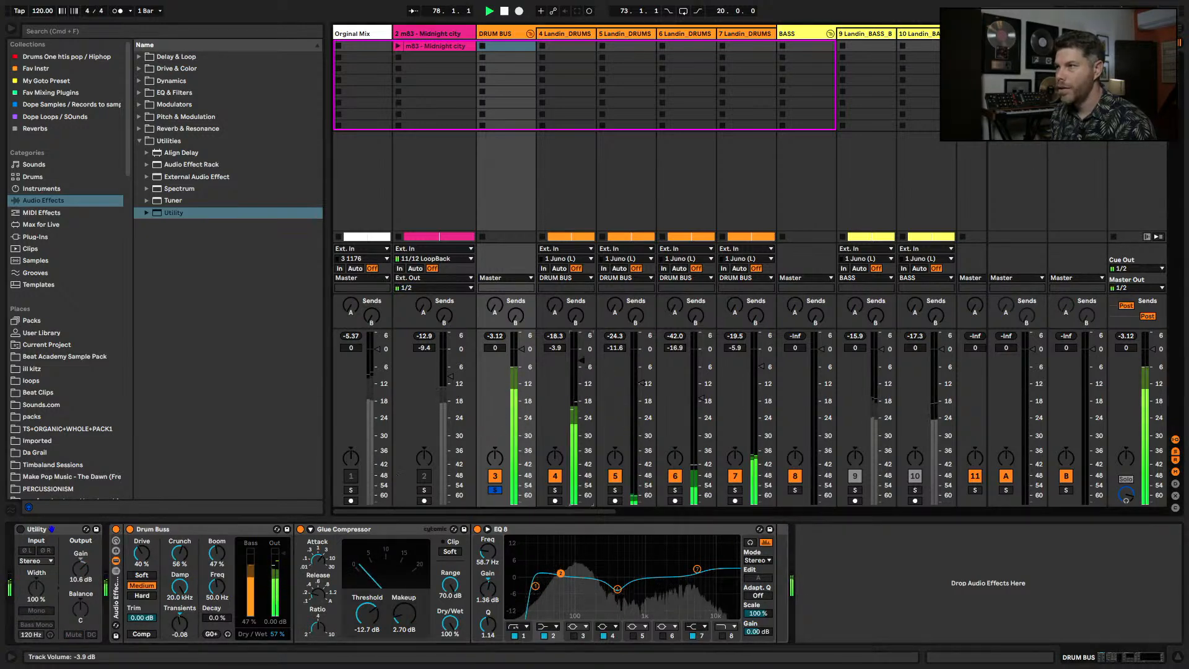
left_click_drag(762, 366, 761, 373)
key("space")
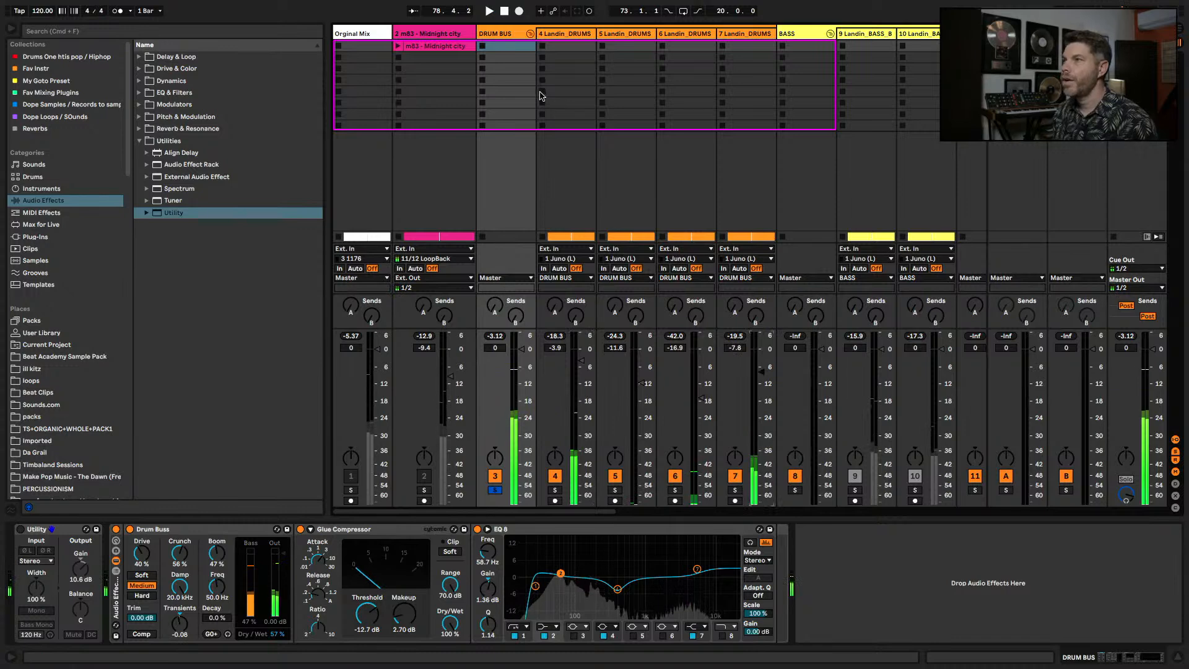
- Fold the DRUM BUS group and show the devices on return track A and the B-Delay return
left_click(529, 33)
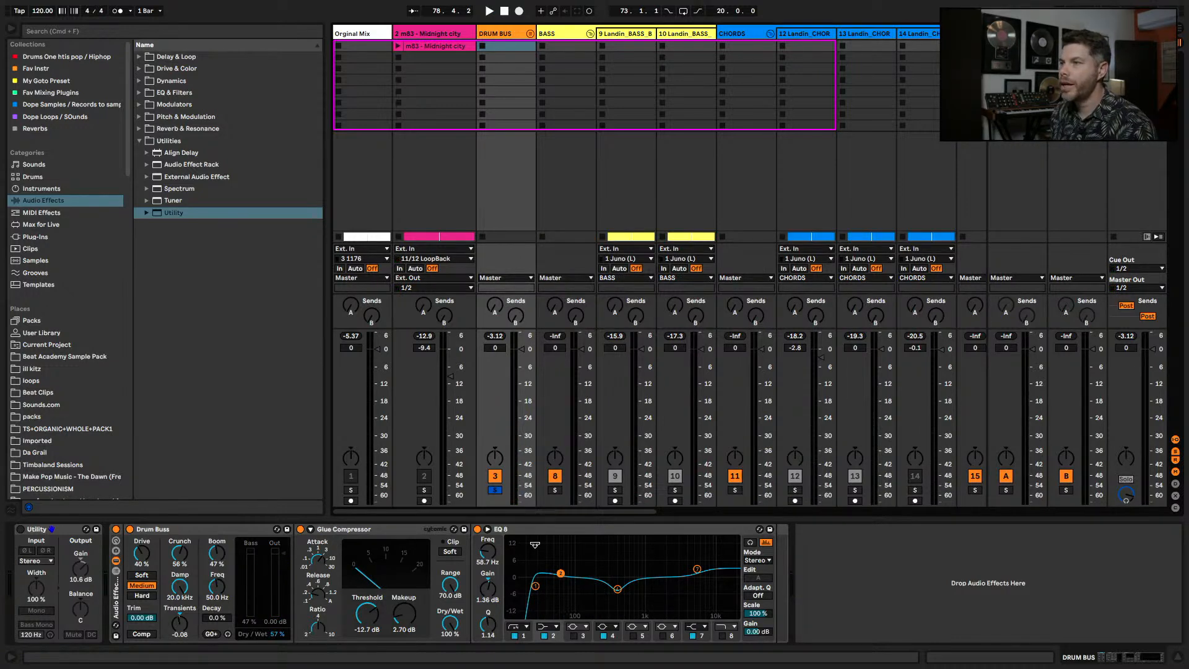
left_click(1015, 34)
left_click(1076, 34)
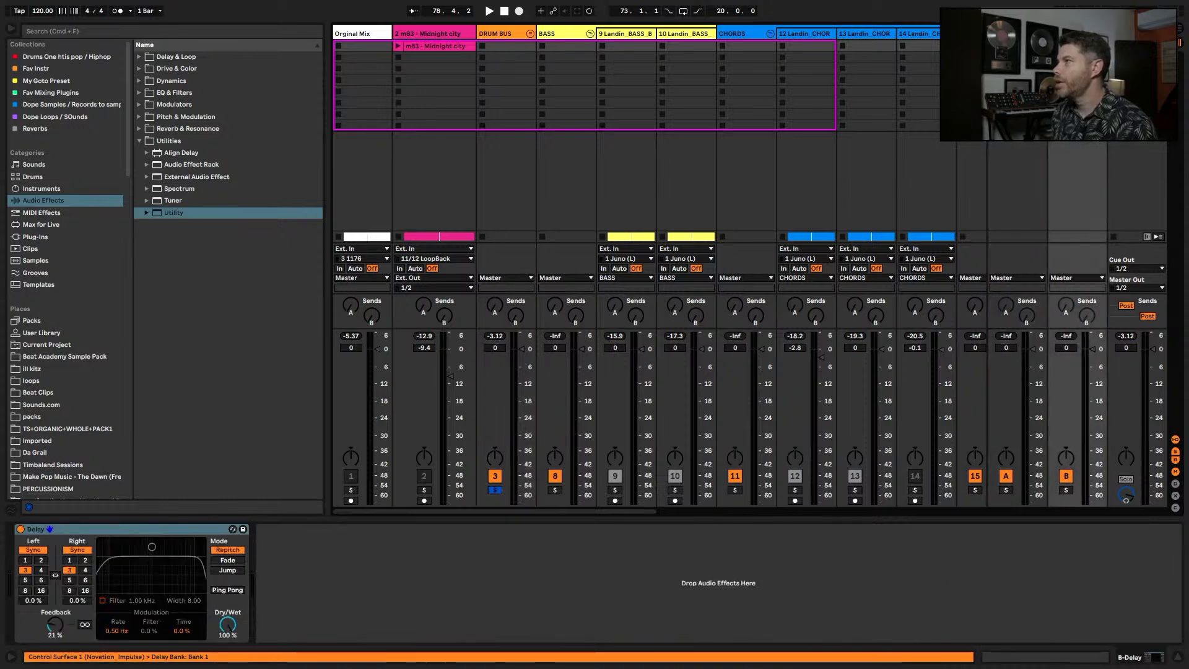
- Show return A's Reverb and fold the CHORDS, LEADS, BASS, ATMOS, FX and GUITARS groups
left_click(1015, 33)
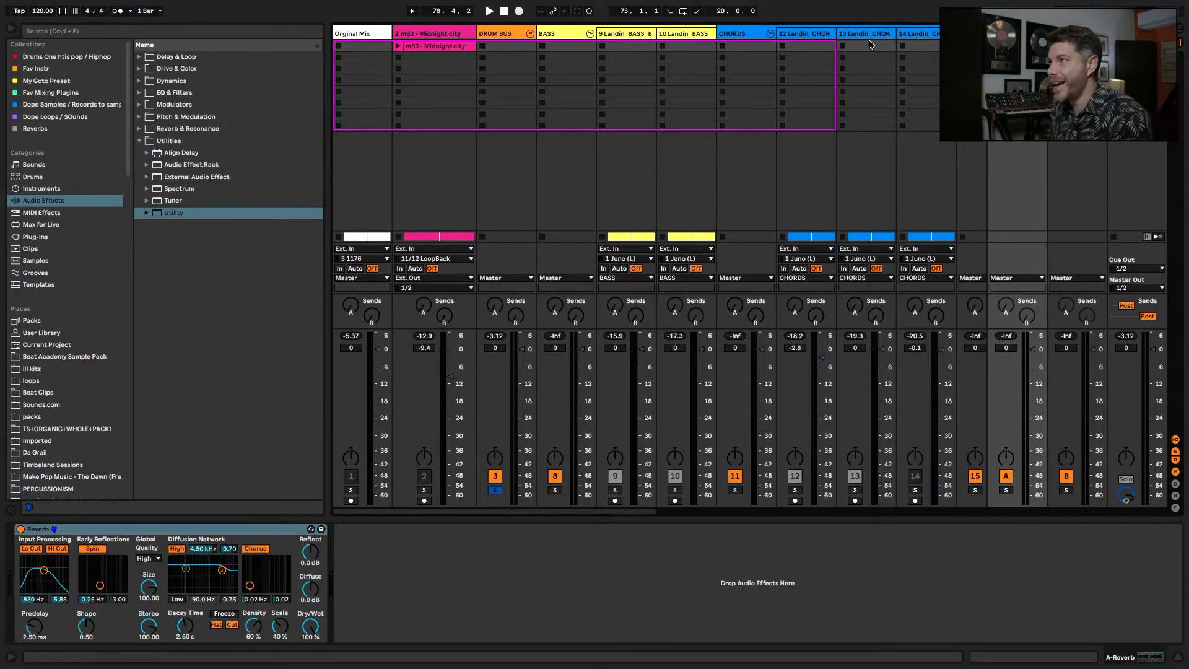
left_click(771, 34)
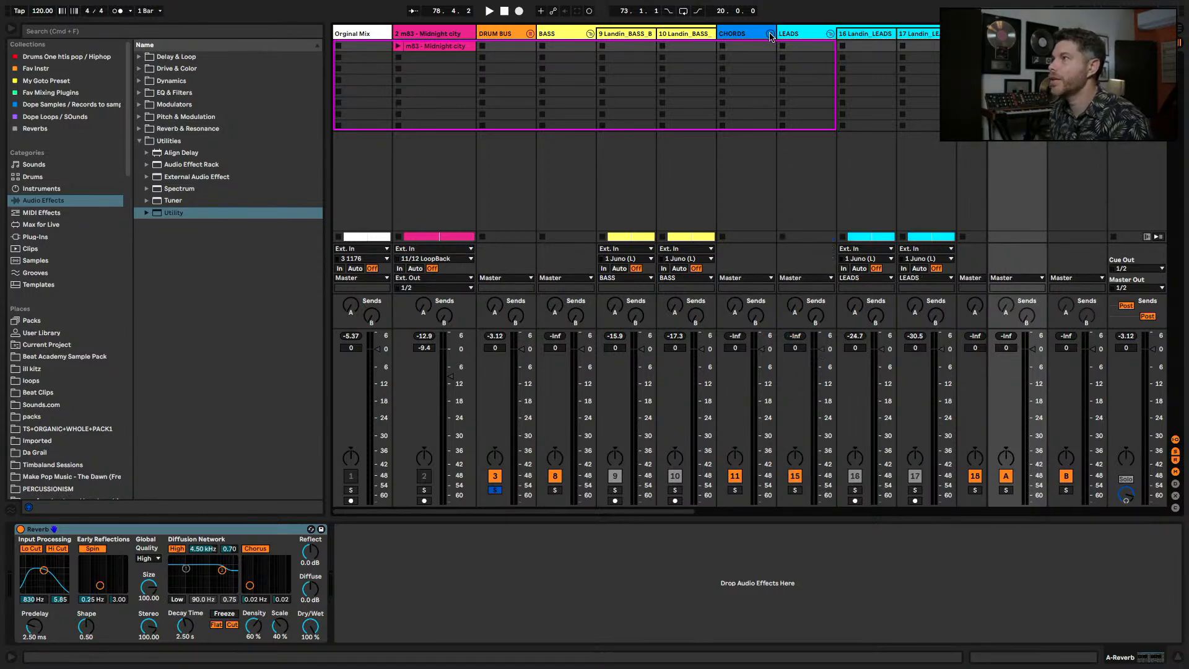
left_click(830, 34)
left_click(591, 35)
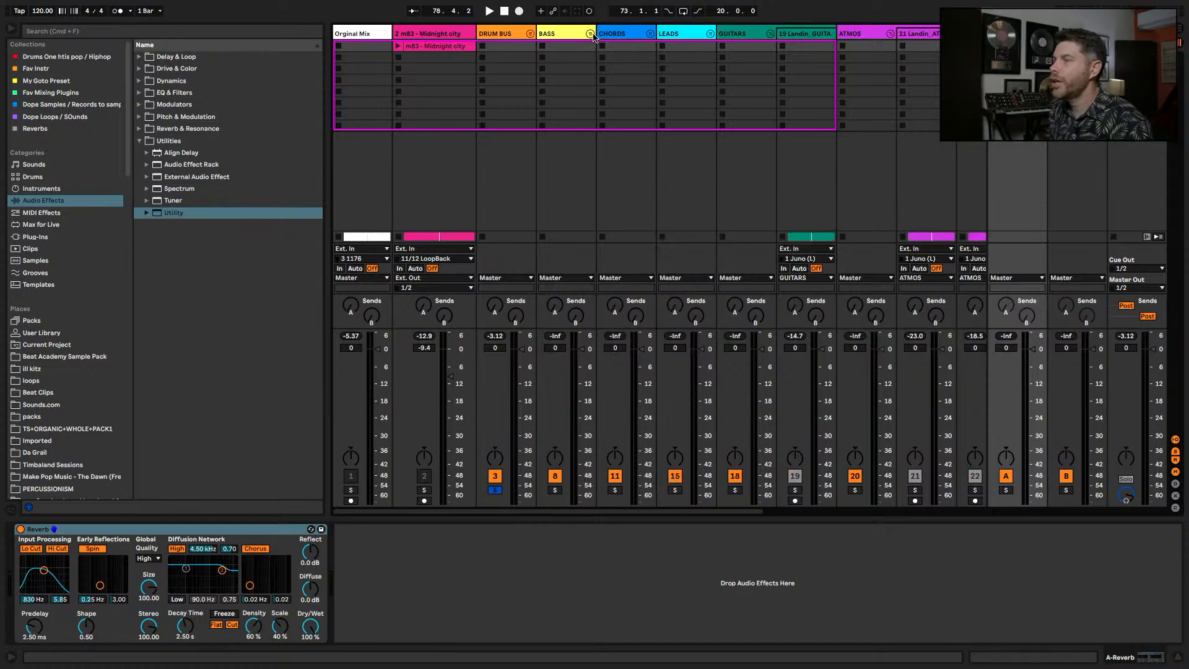
left_click(889, 34)
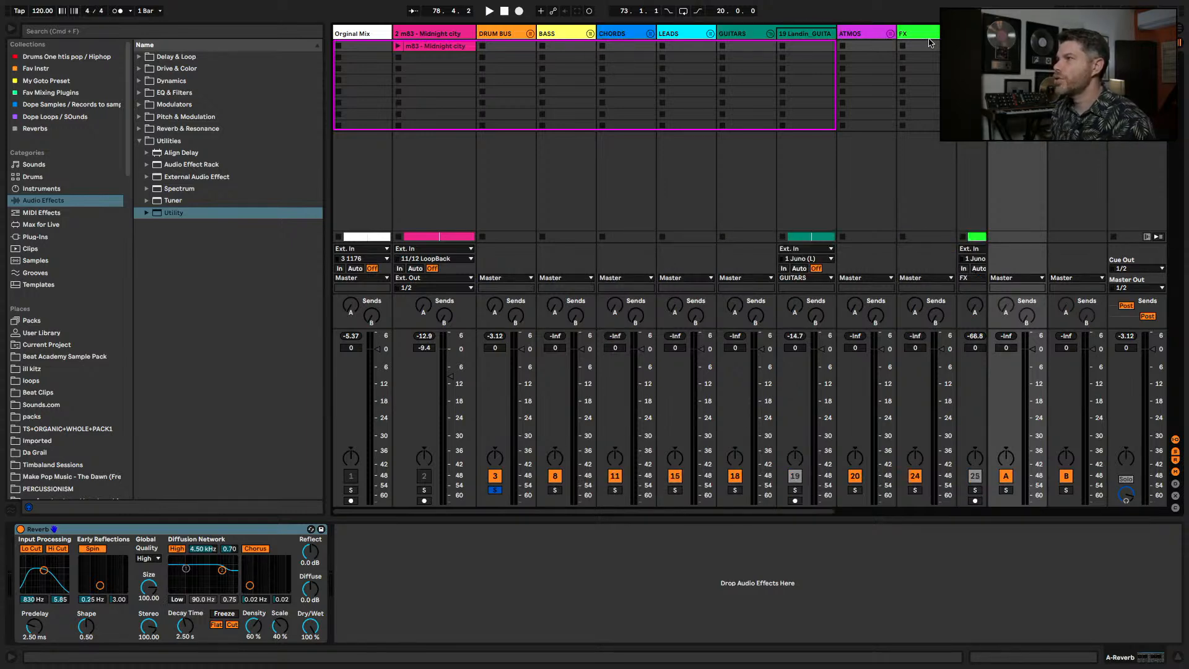
left_click(951, 34)
left_click(770, 34)
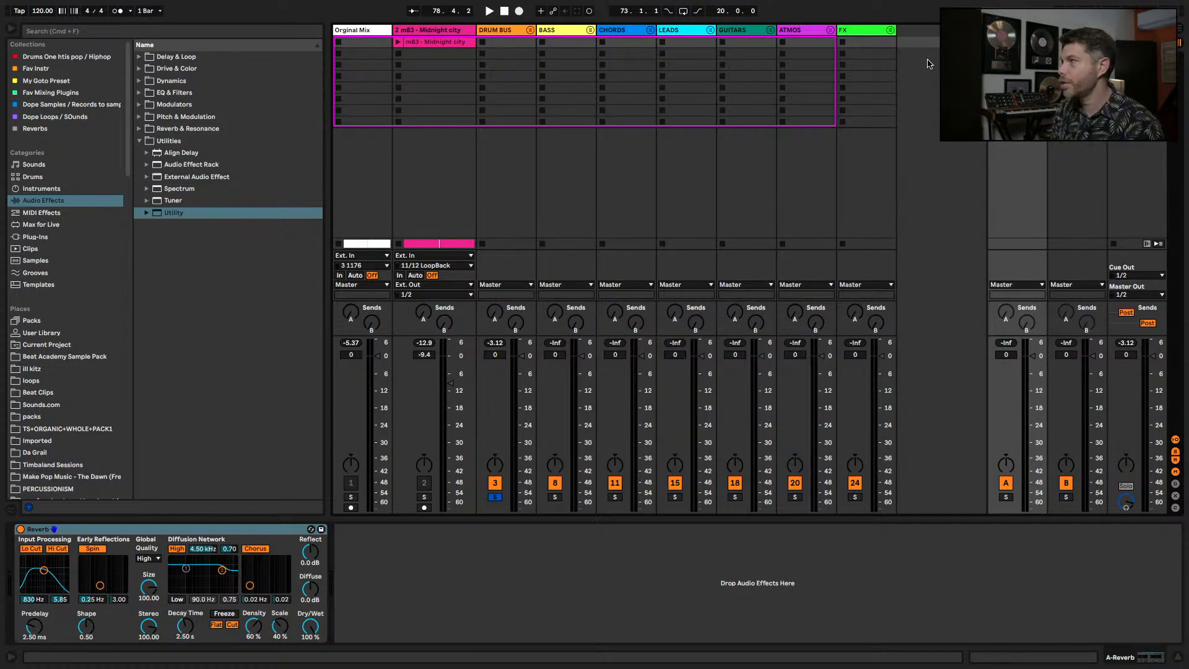
- Create a third return track and load Overdrive at 100% wet followed by Redux on it
key("super+alt+t")
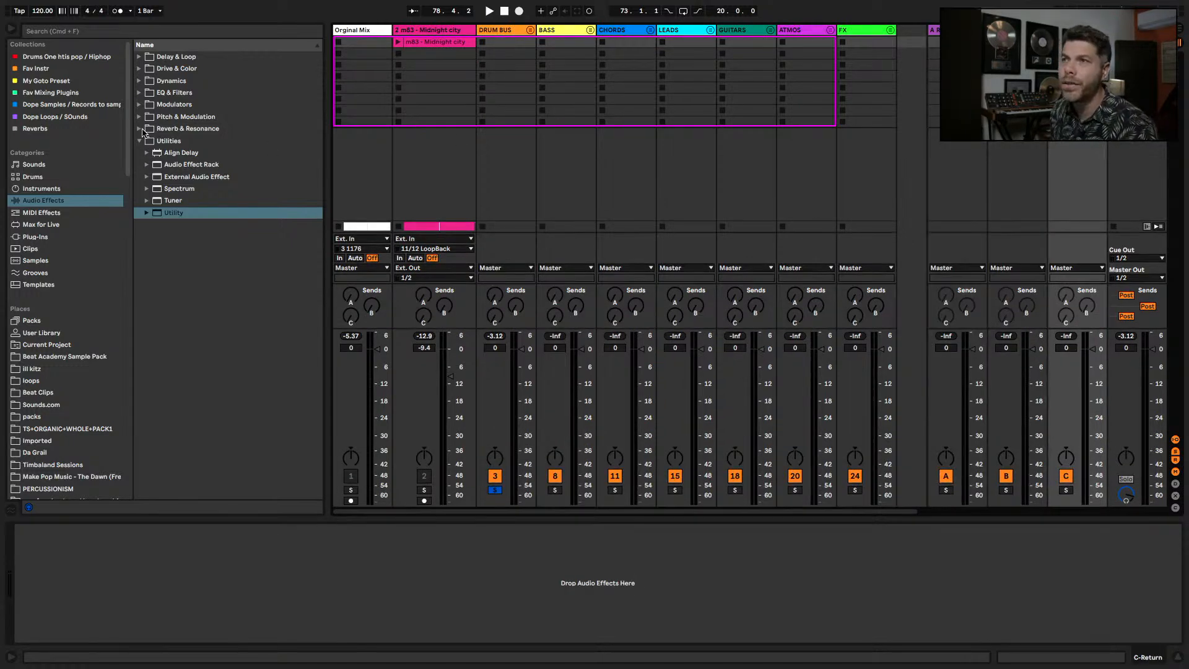
left_click(140, 69)
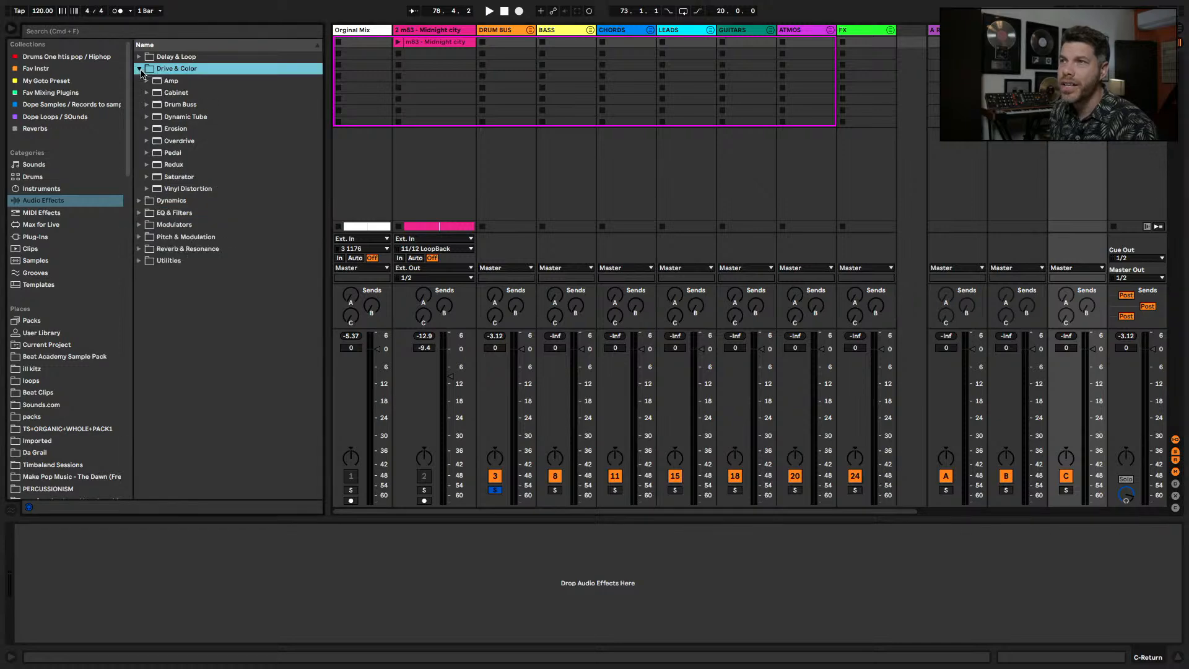
left_click(175, 143)
key("Return")
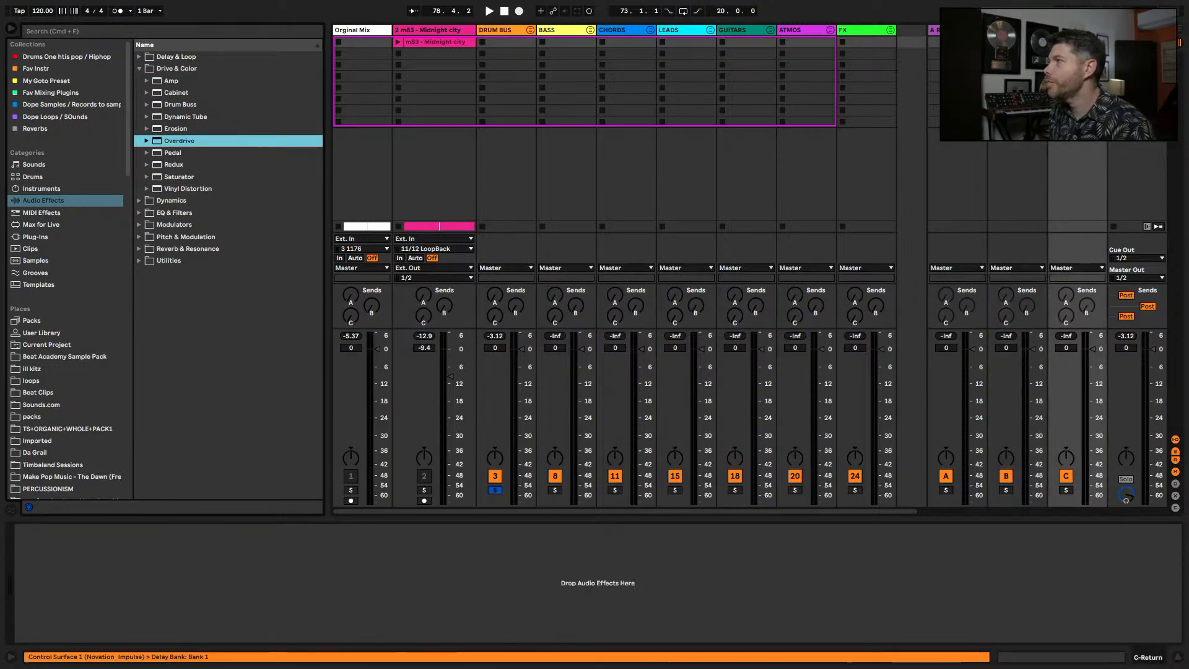
left_click(174, 165)
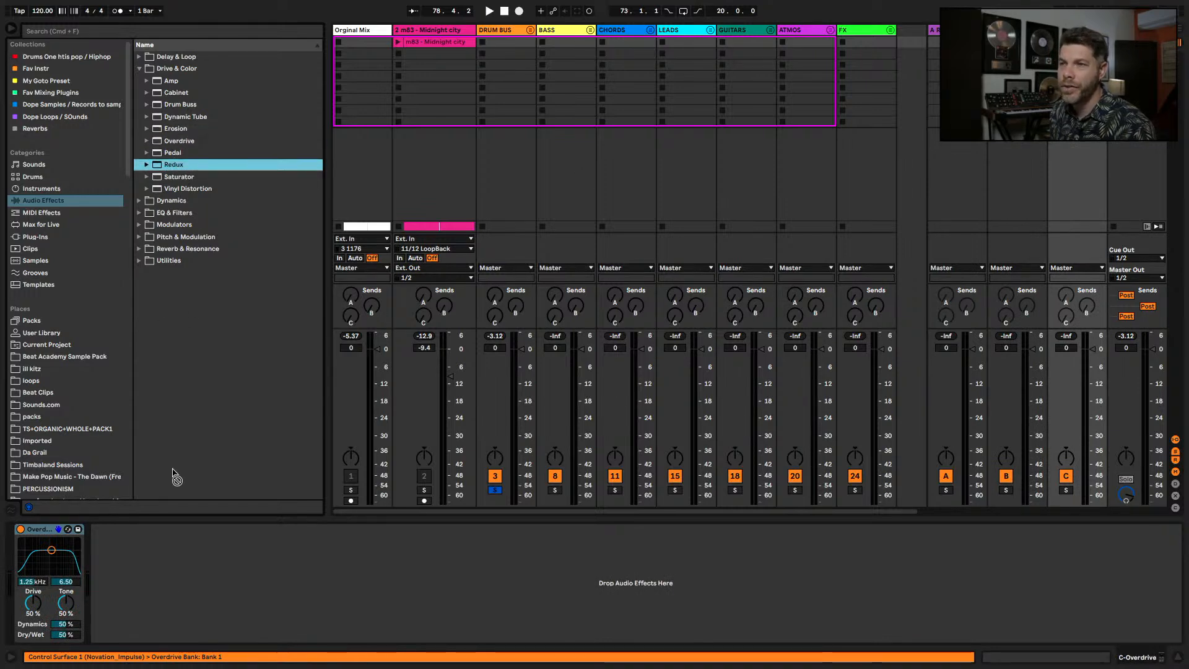
key("Return")
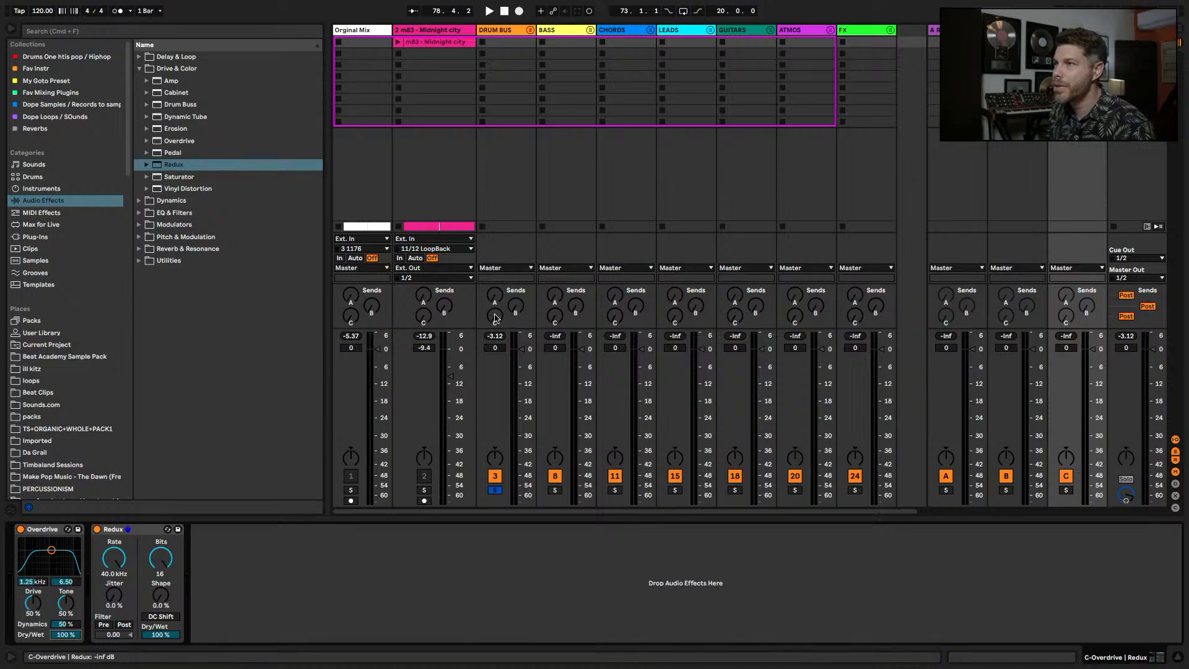
- Turn up the DRUM BUS send to return C to about -4.4 dB during playback
key("space")
left_click_drag(495, 319, 496, 291)
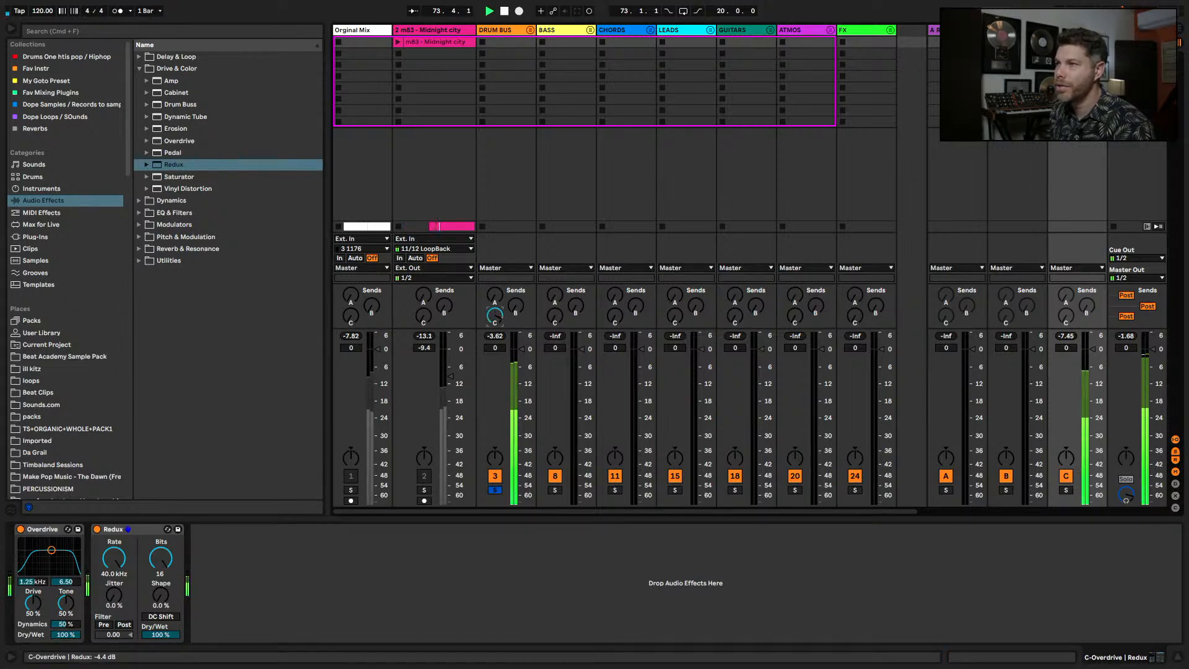
key("space")
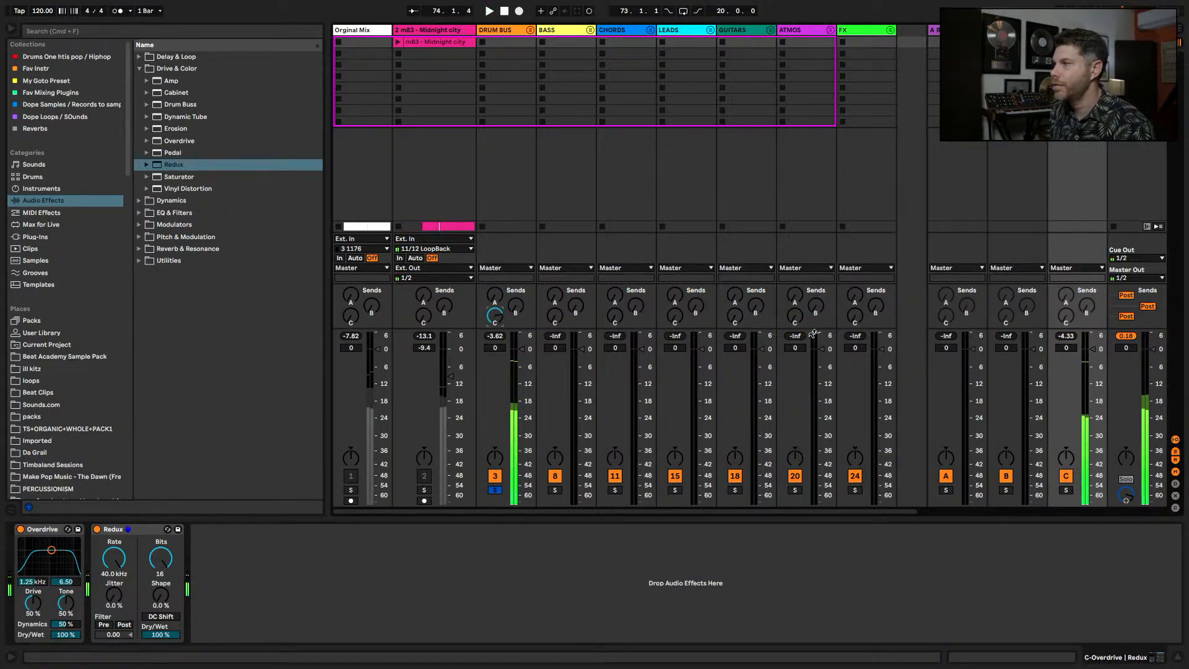
- Solo return C at a -9.6 dB level and set Redux to a 19.1 kHz rate and 11 bits
left_click(1063, 490)
left_click_drag(1093, 349, 1092, 380)
key("space")
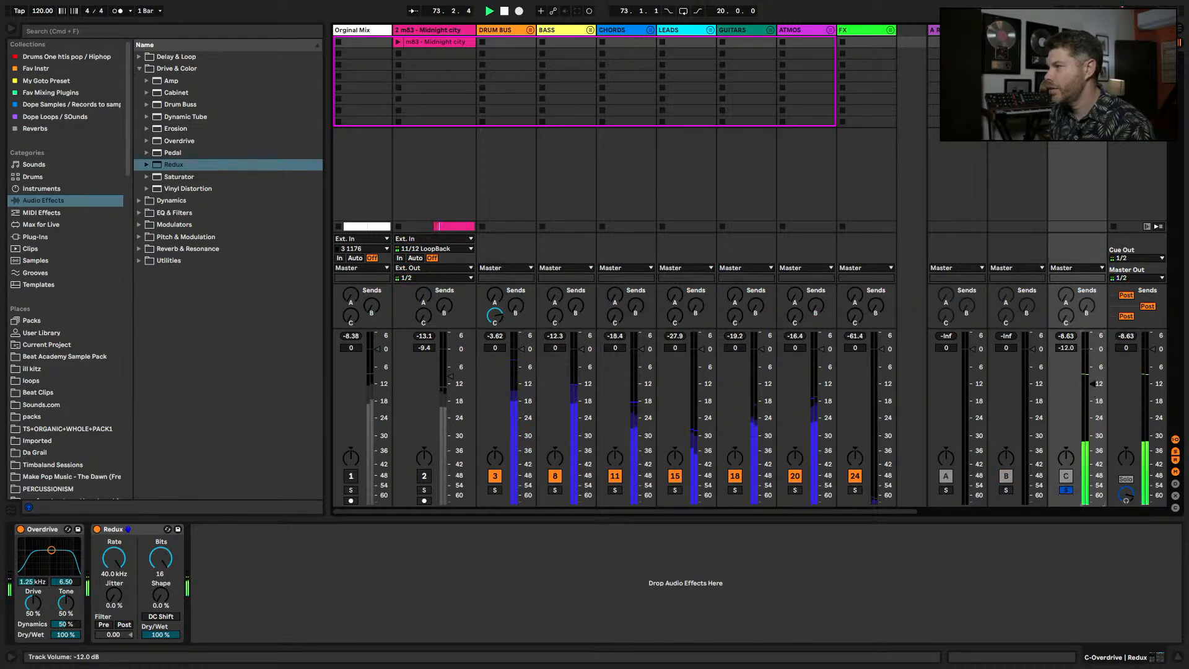
left_click_drag(161, 558, 161, 597)
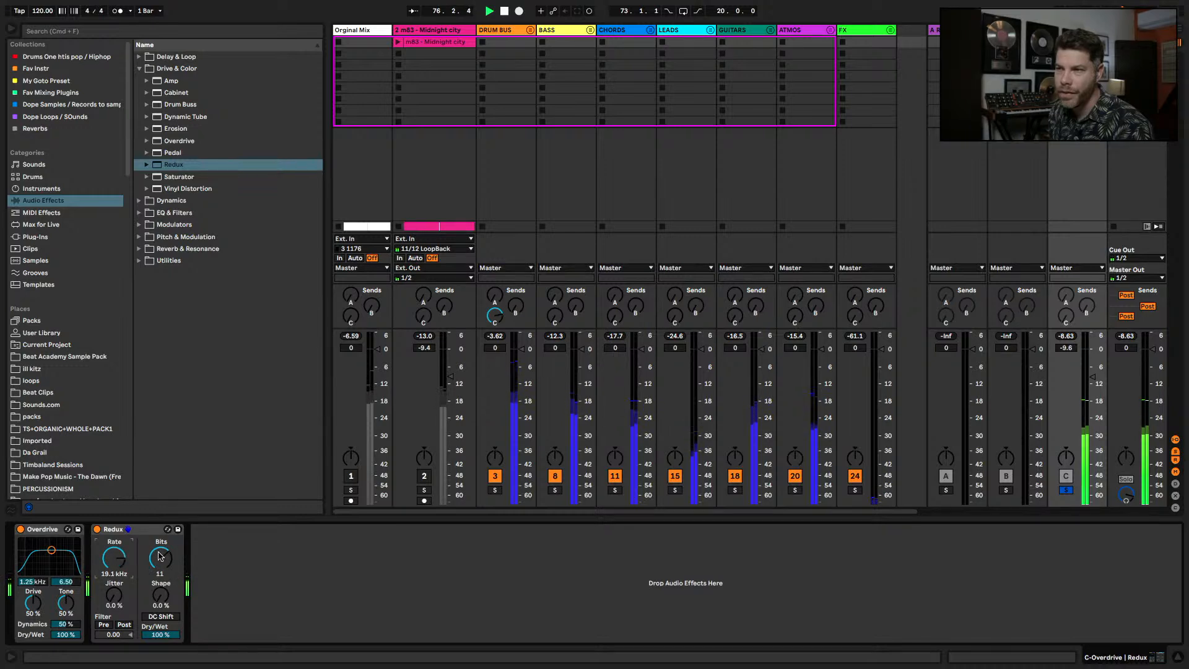
- Add EQ Eight after Redux with a low cut at about 188 Hz and a high cut at 15.0 kHz
left_click(140, 213)
left_click_drag(178, 128, 209, 553)
key("space")
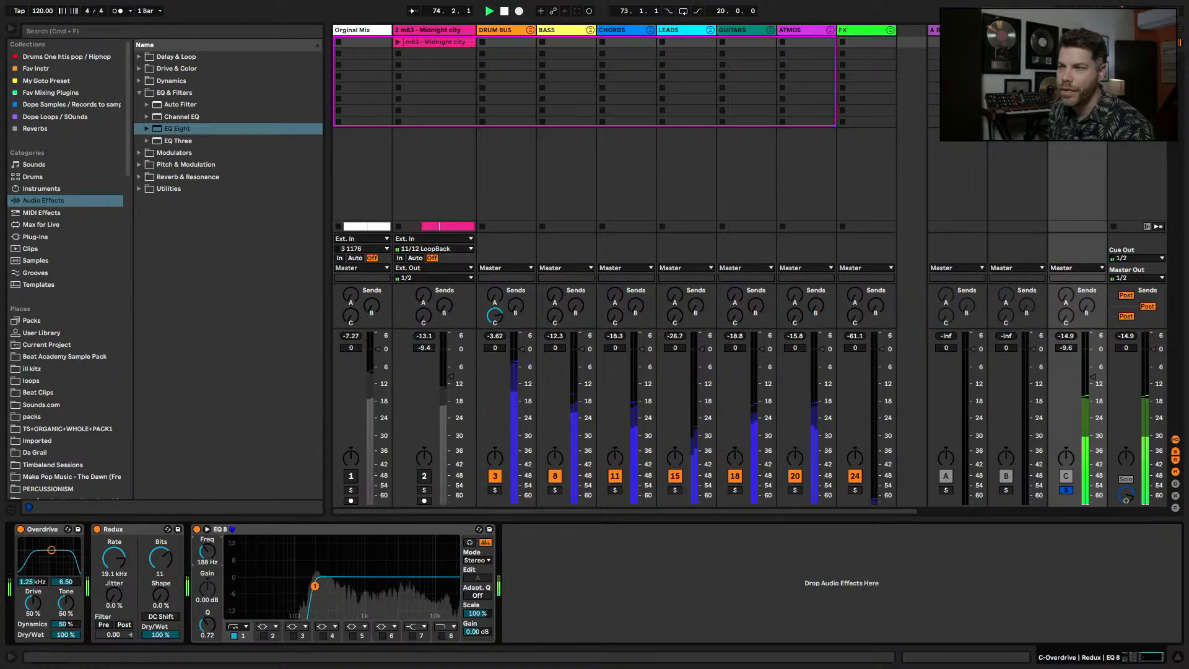
left_click(441, 636)
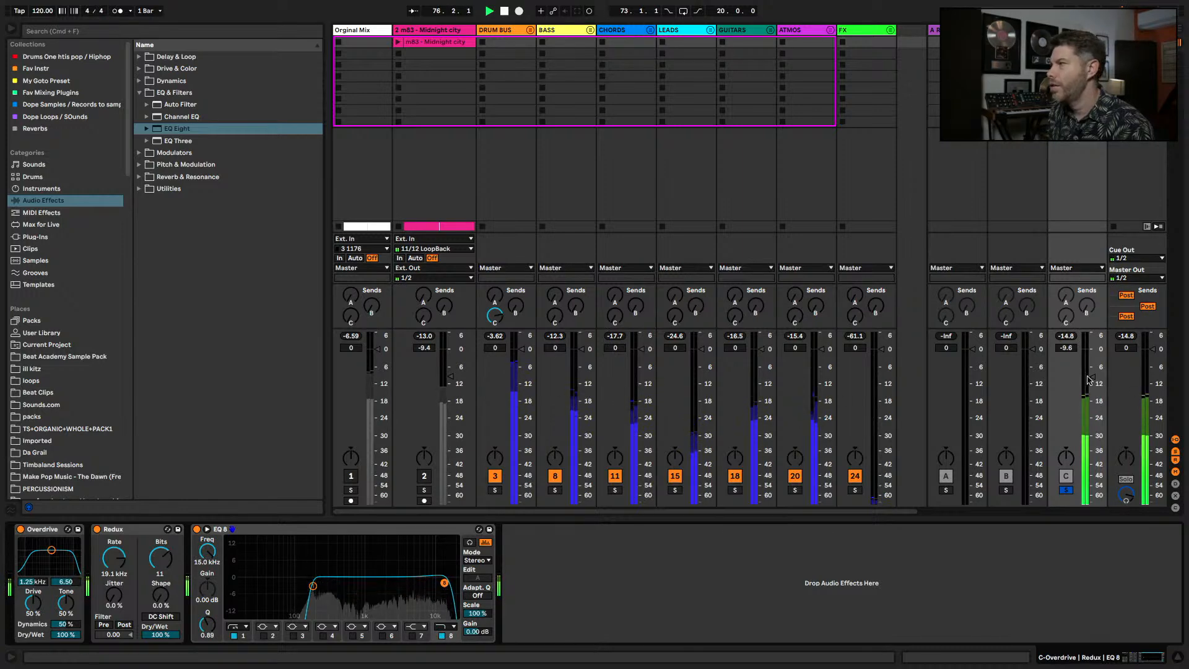
- Pull return C down to -58.0 dB and solo the DRUM BUS instead of the return
left_click_drag(1093, 376, 1093, 492)
key("space")
left_click(1066, 490)
key("space")
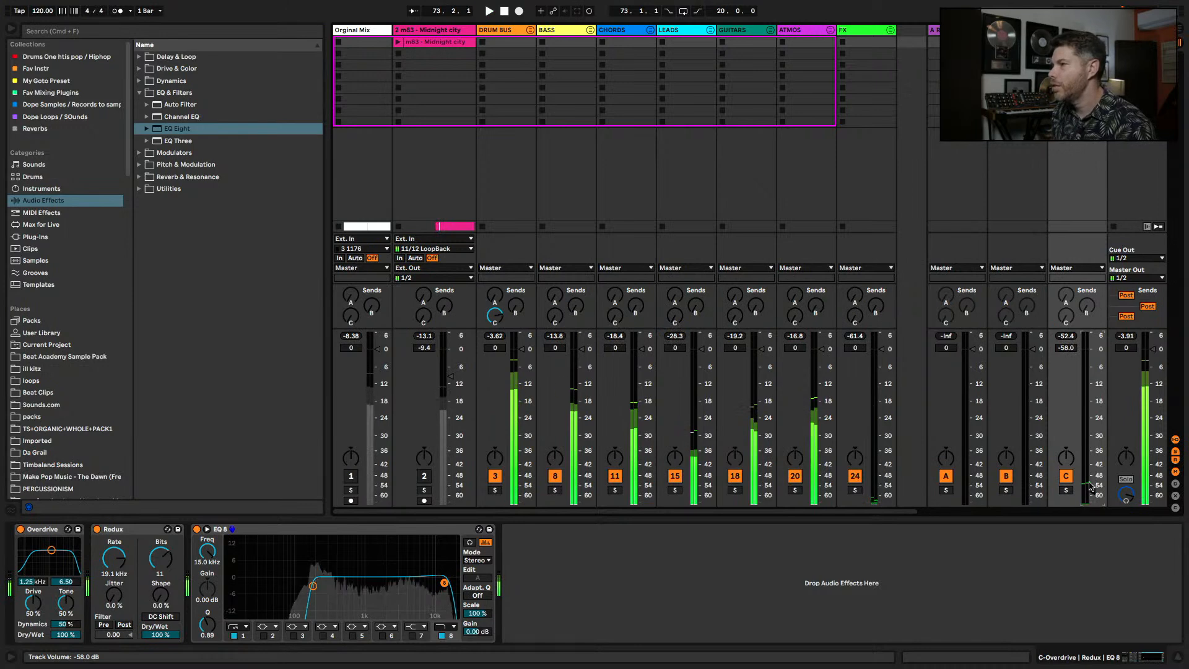
left_click(497, 490)
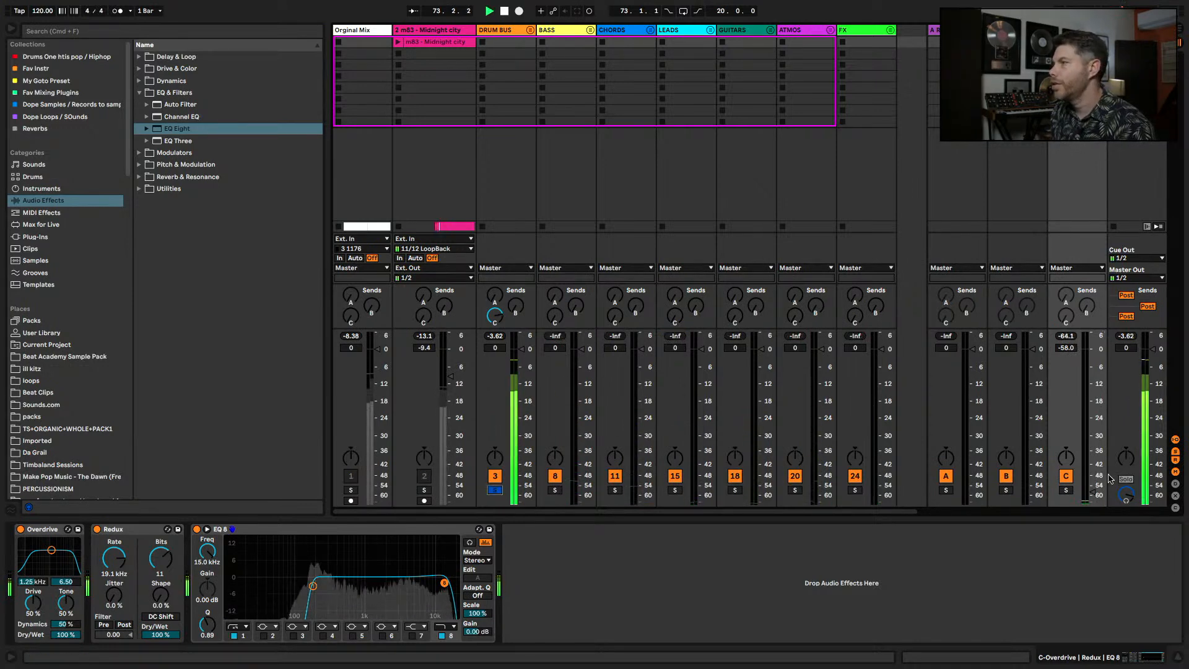
- Blend return C under the drums at -15.8 dB and set the Overdrive Tone to 56%
left_click_drag(1092, 492, 1093, 445)
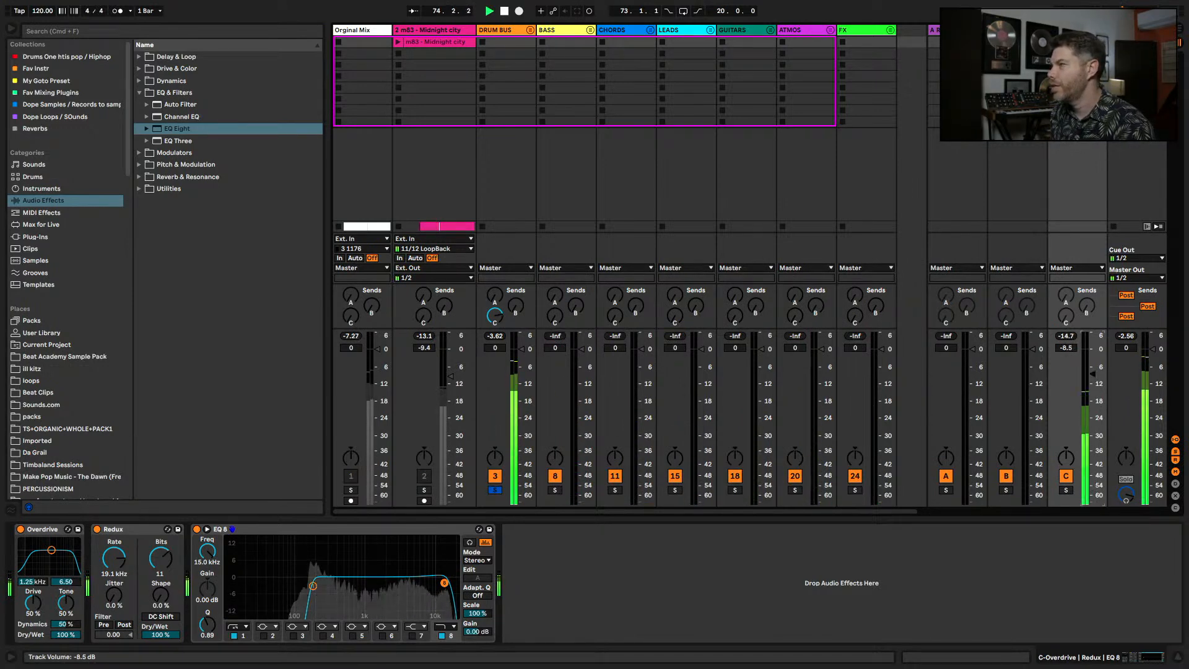
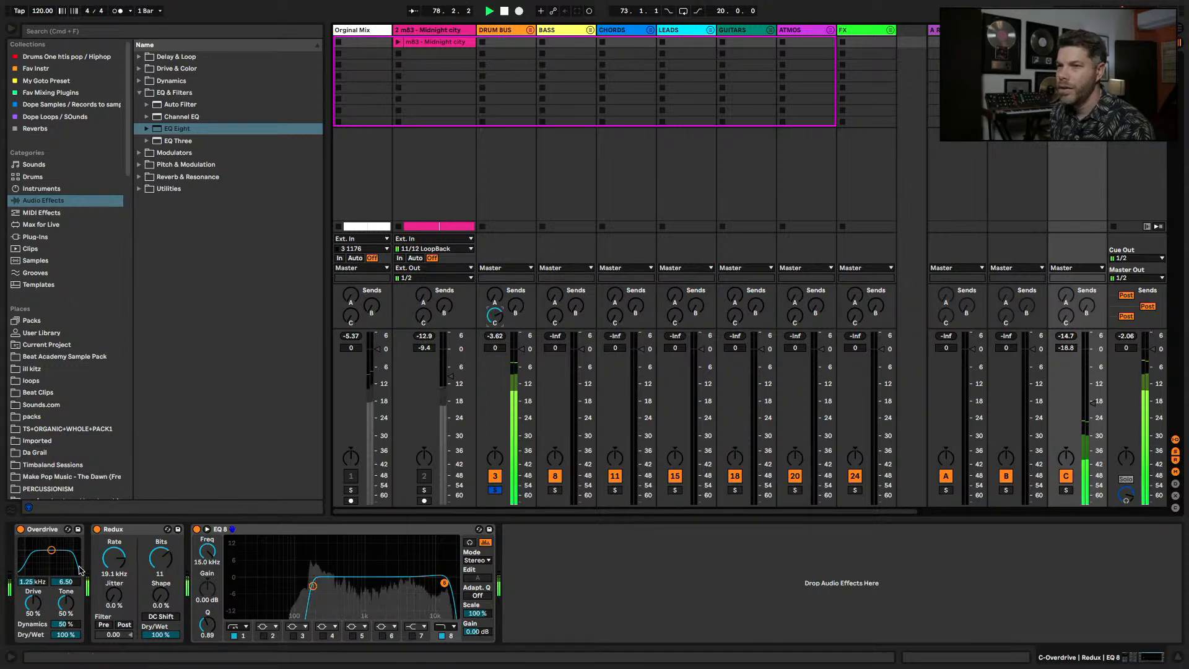
left_click_drag(66, 602, 66, 599)
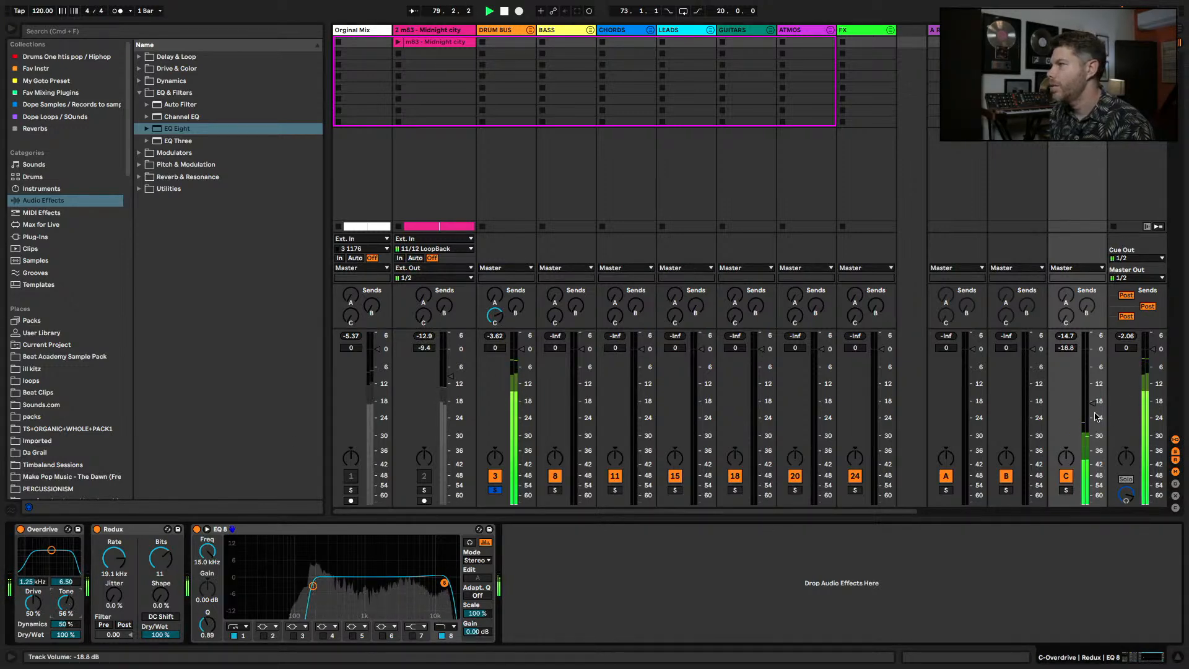
left_click_drag(1095, 417, 1095, 395)
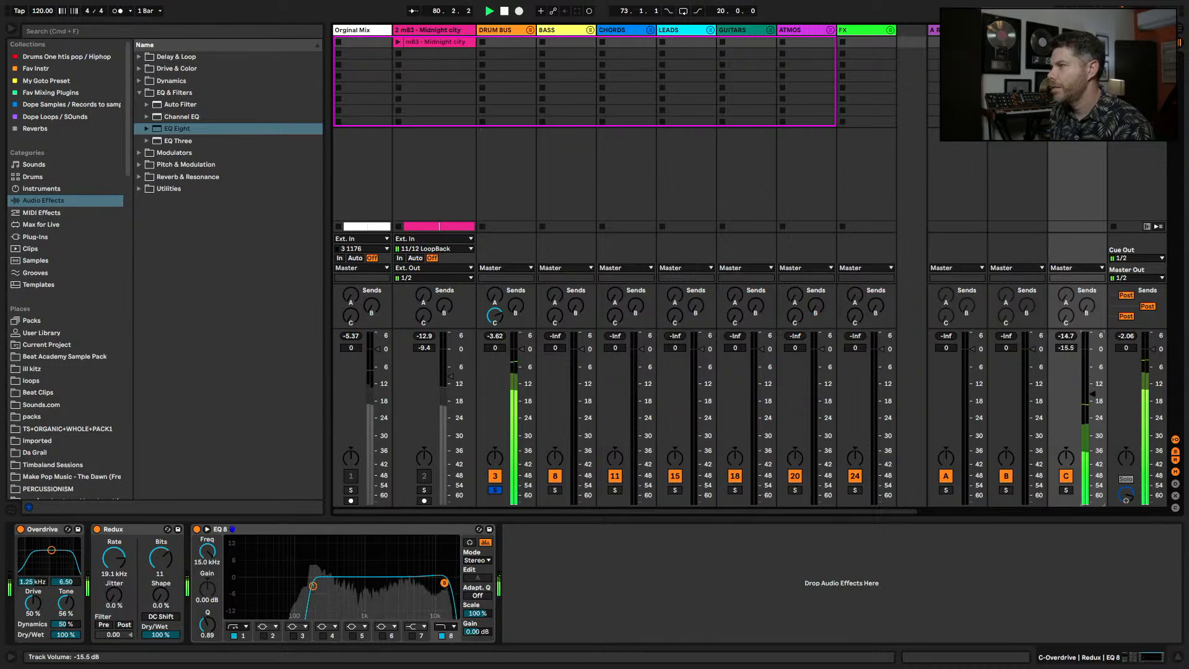
key("space")
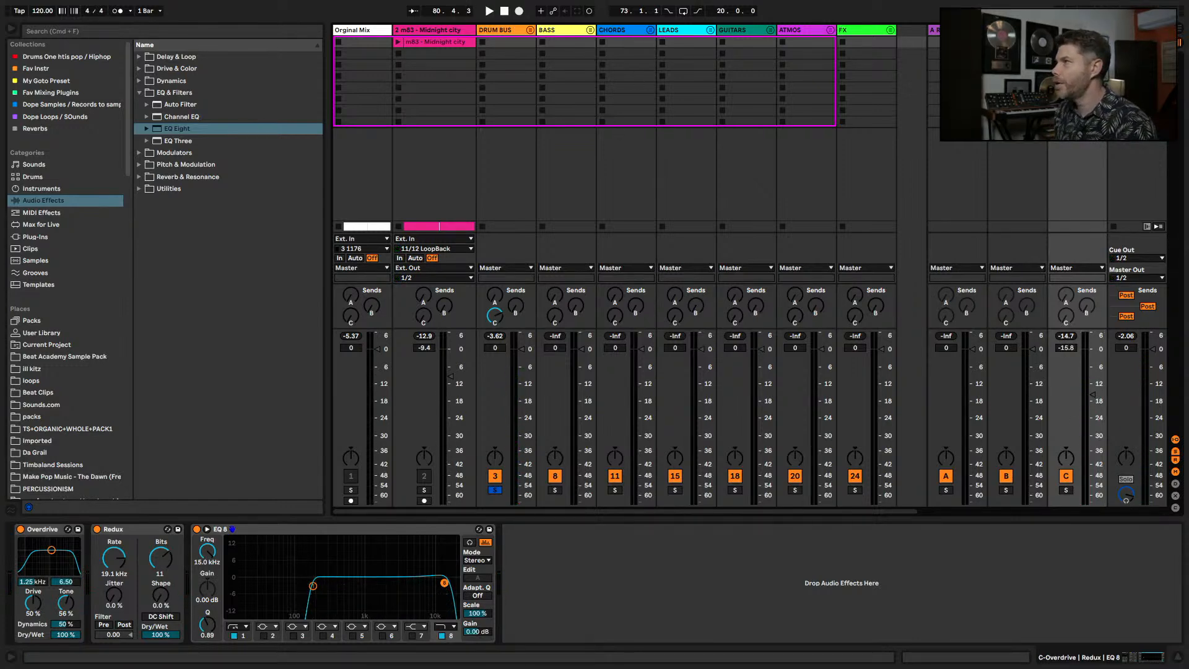
- Narrow the return C track in the mixer and select return A
left_click_drag(1048, 30, 1084, 29)
right_click(996, 30)
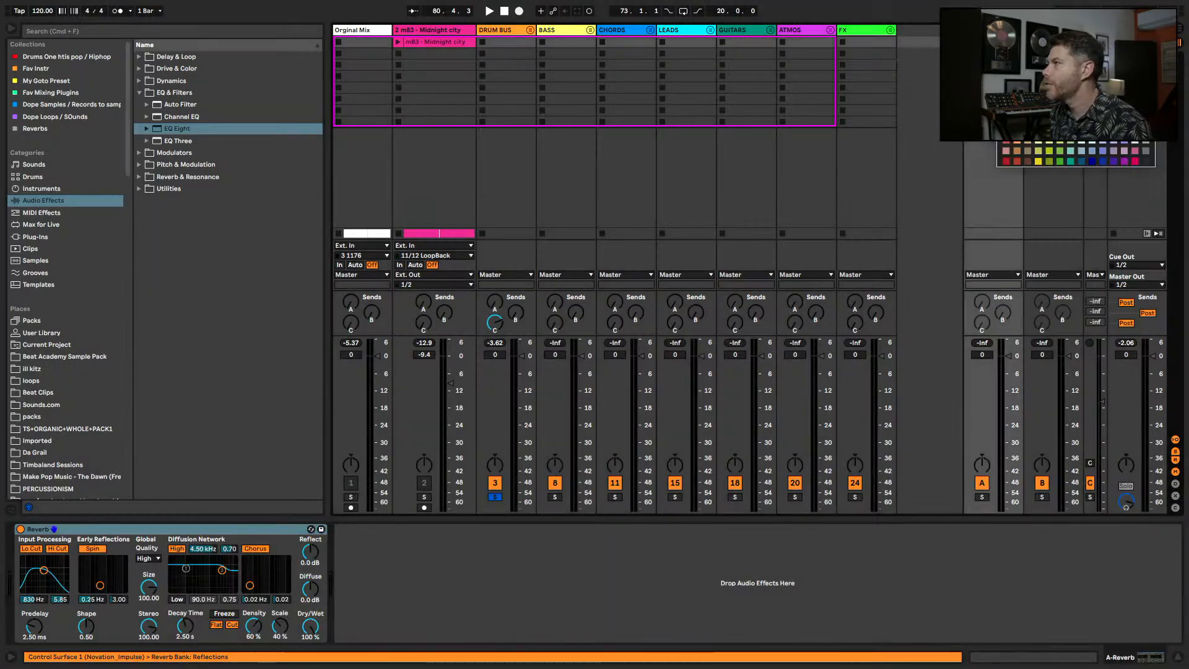
key("Escape")
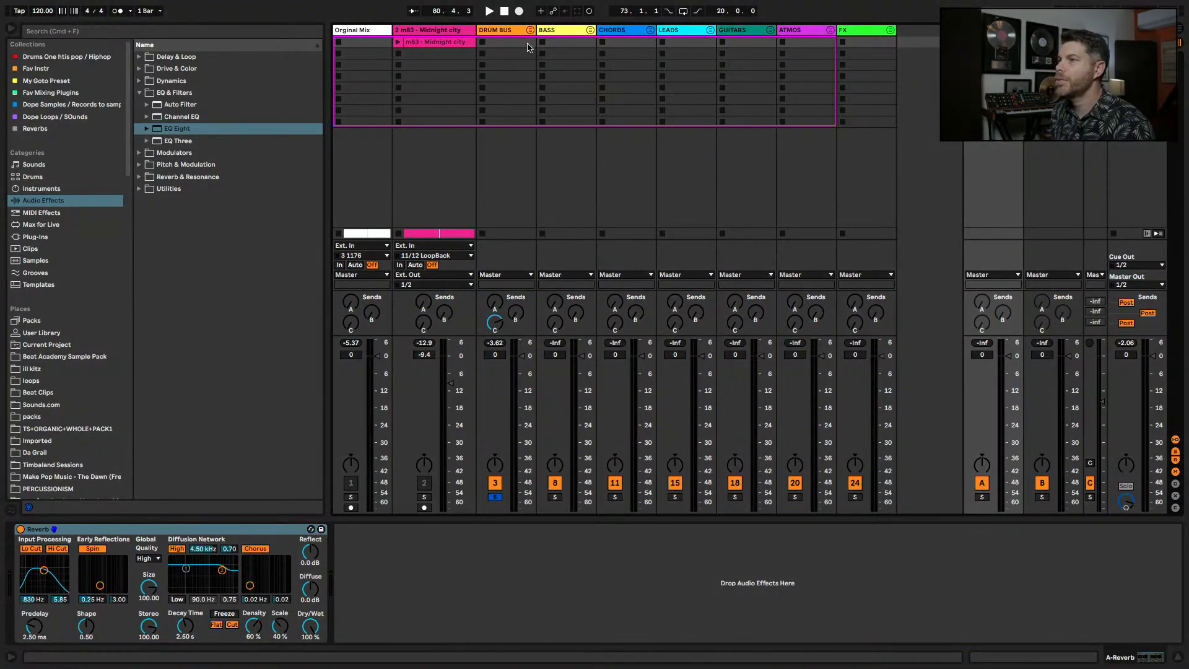
- Lower the DRUM BUS to -2.6 dB against the soloed BASS and cut its EQ Eight by 3.35 dB at 1.98 kHz
left_click(506, 31)
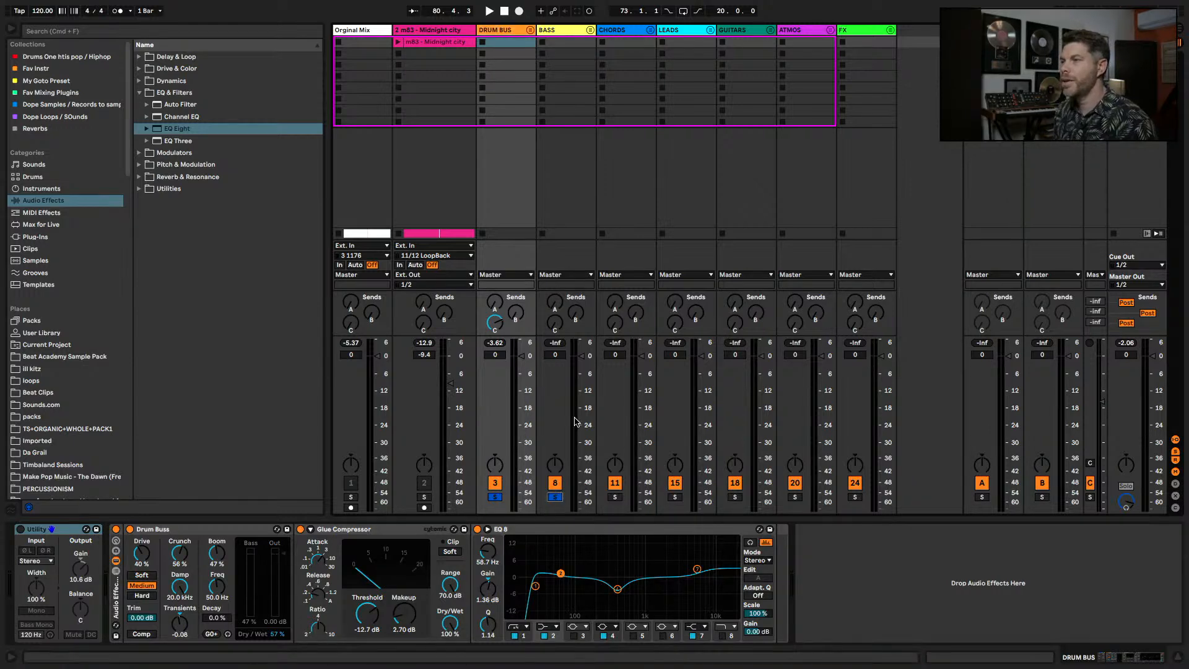
key("space")
left_click_drag(521, 356, 521, 363)
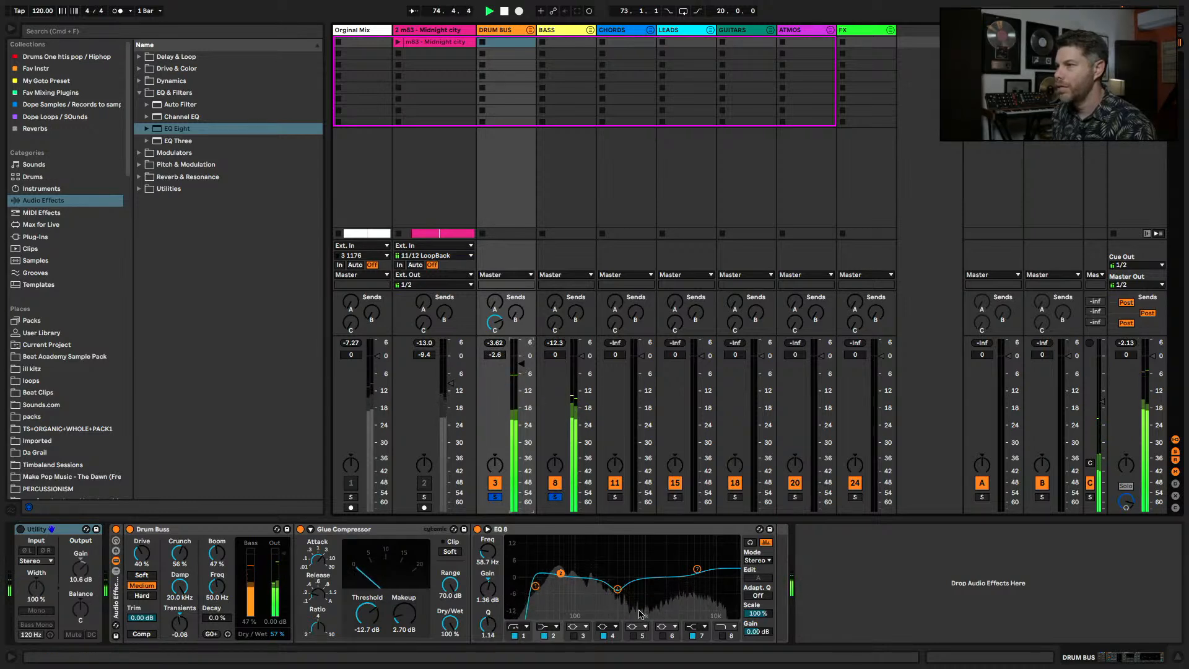
left_click(662, 636)
left_click_drag(685, 576, 664, 586)
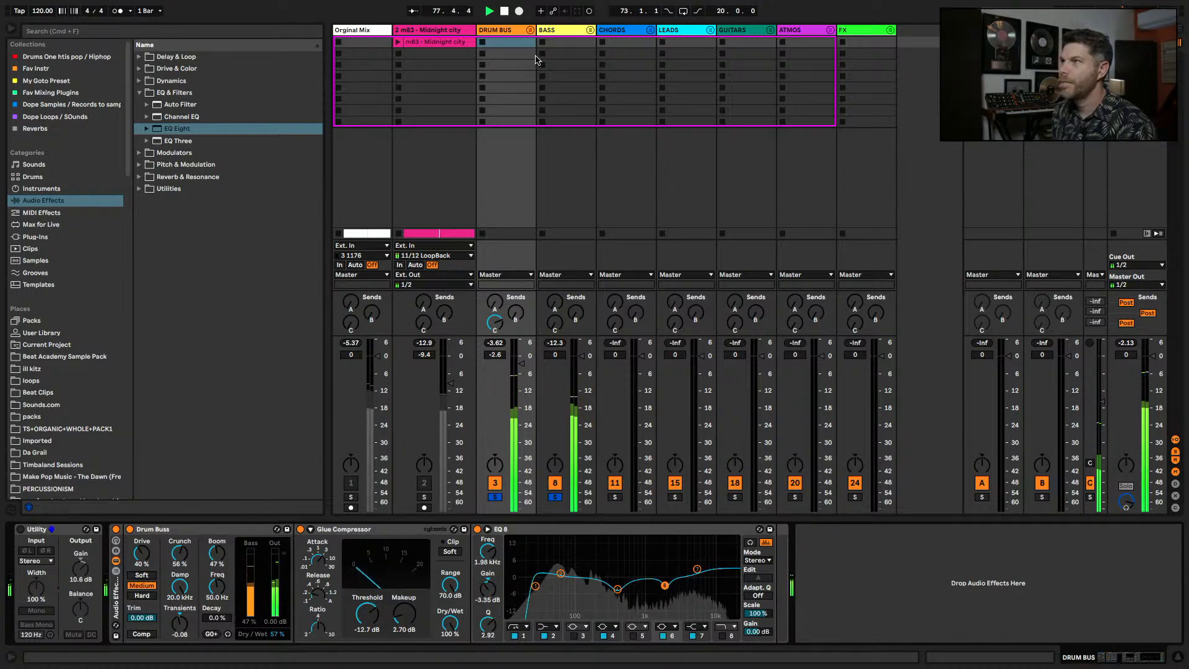
- Unfold the DRUM BUS group, lower the snare to -10.0 dB and turn off the solos
left_click(531, 30)
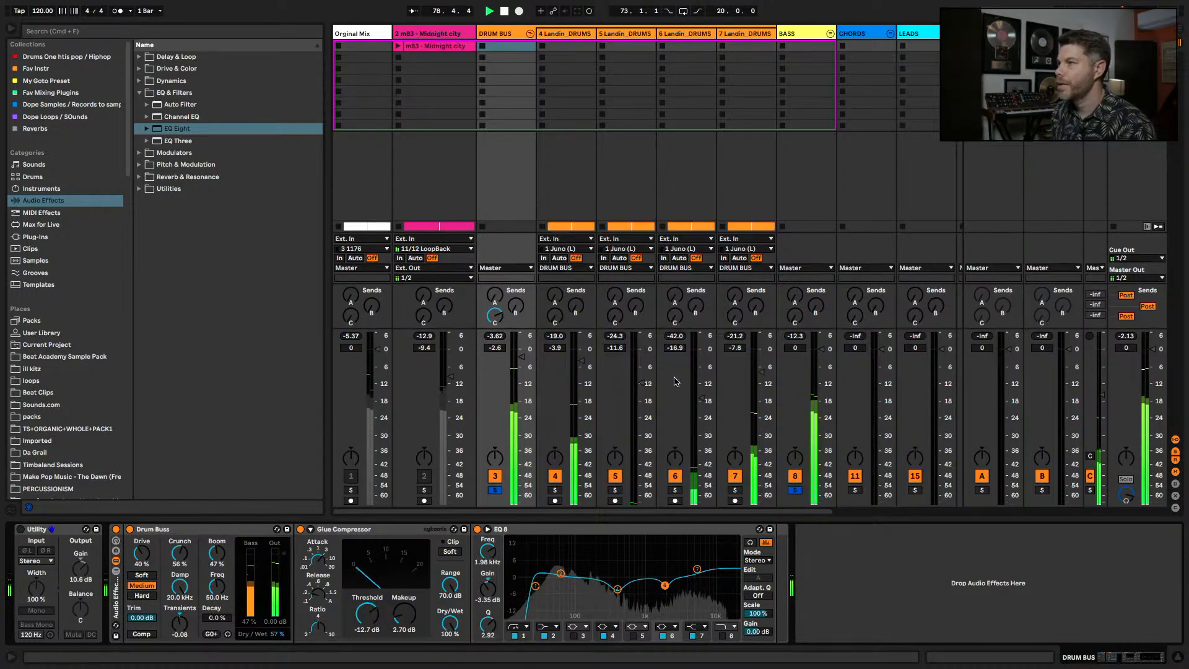
left_click_drag(762, 372, 763, 384)
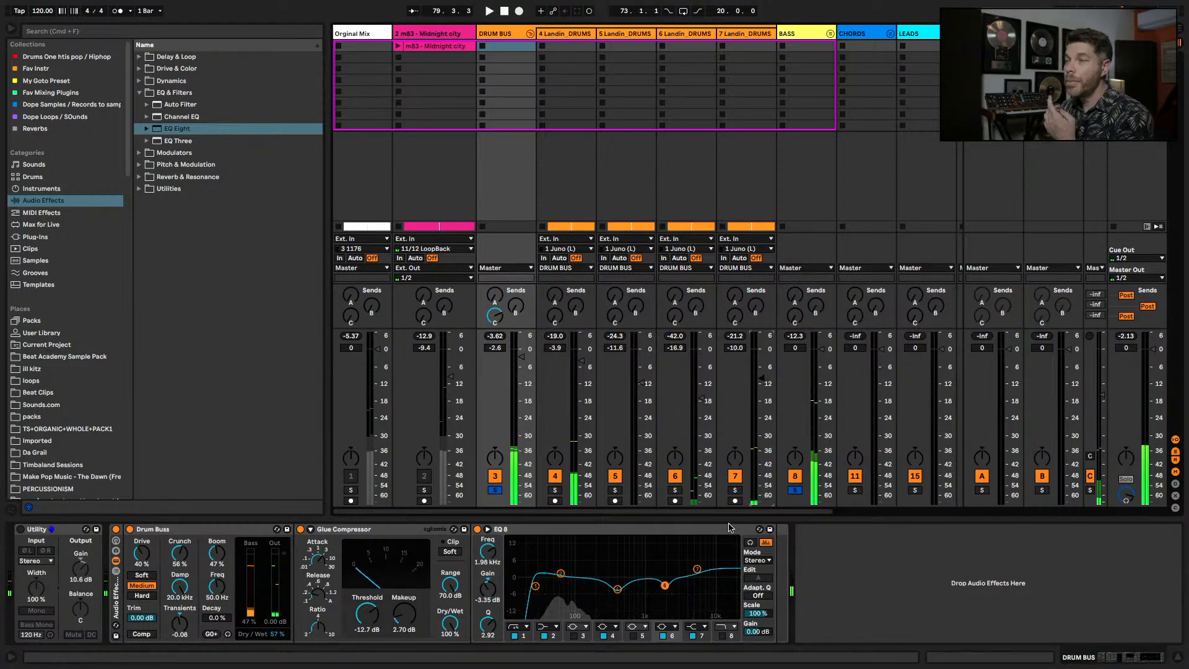
left_click(795, 490)
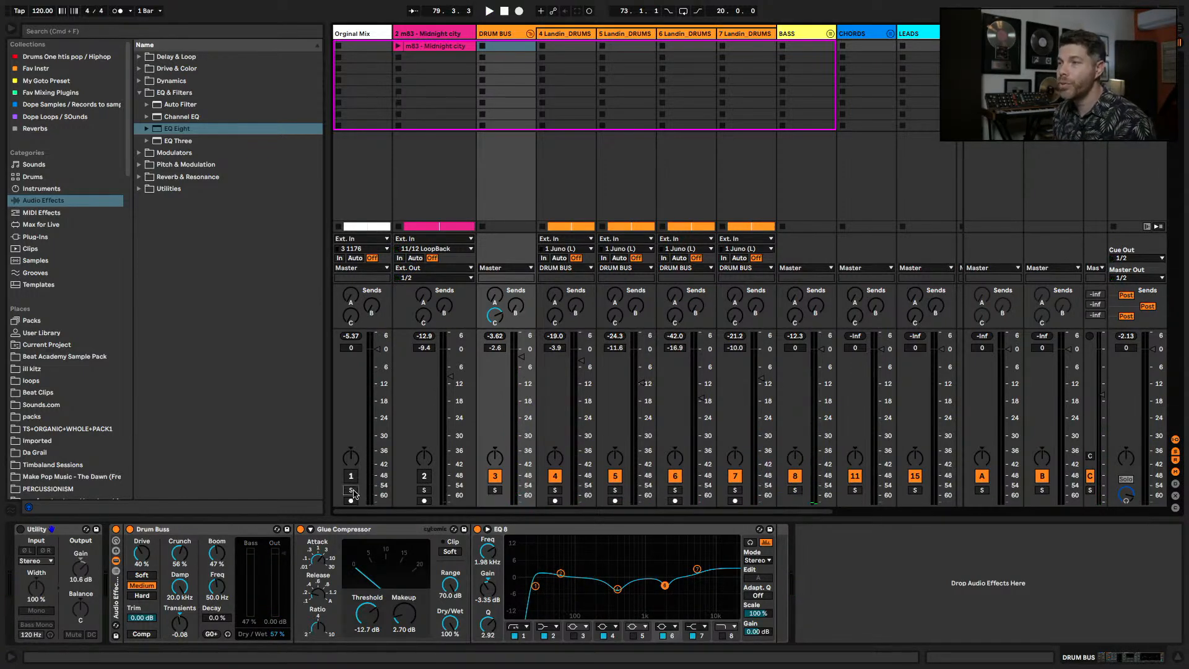
- Compare the soloed Orginal Mix with the soloed DRUM BUS by playing each one
key("space")
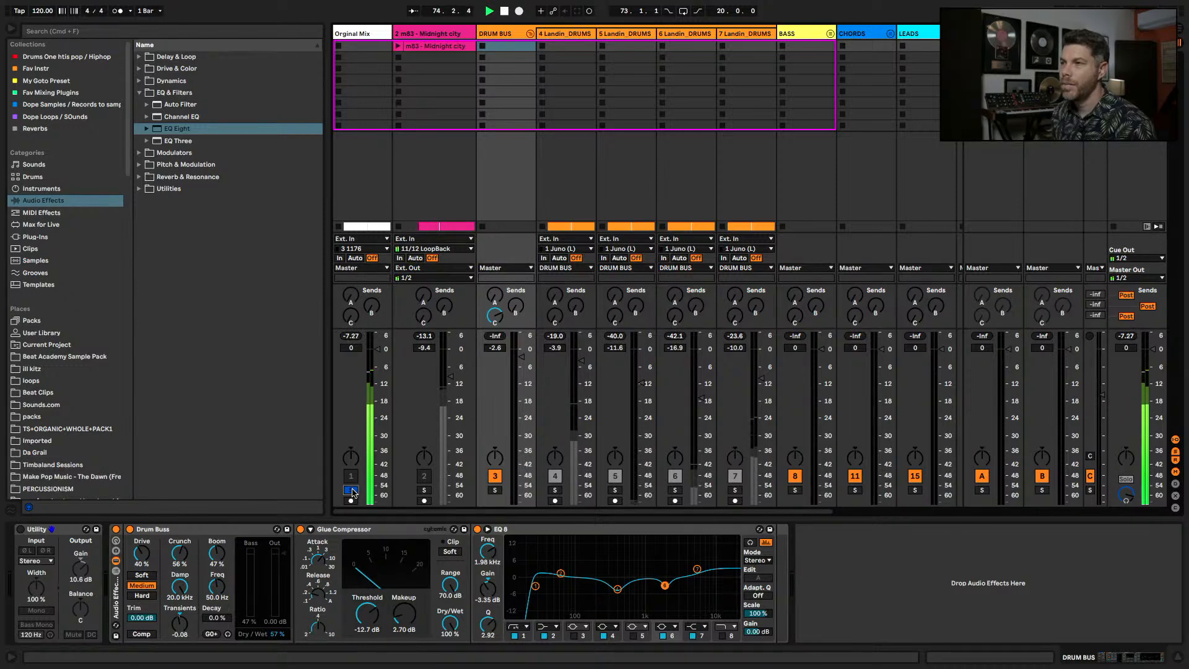
left_click(351, 490)
key("space")
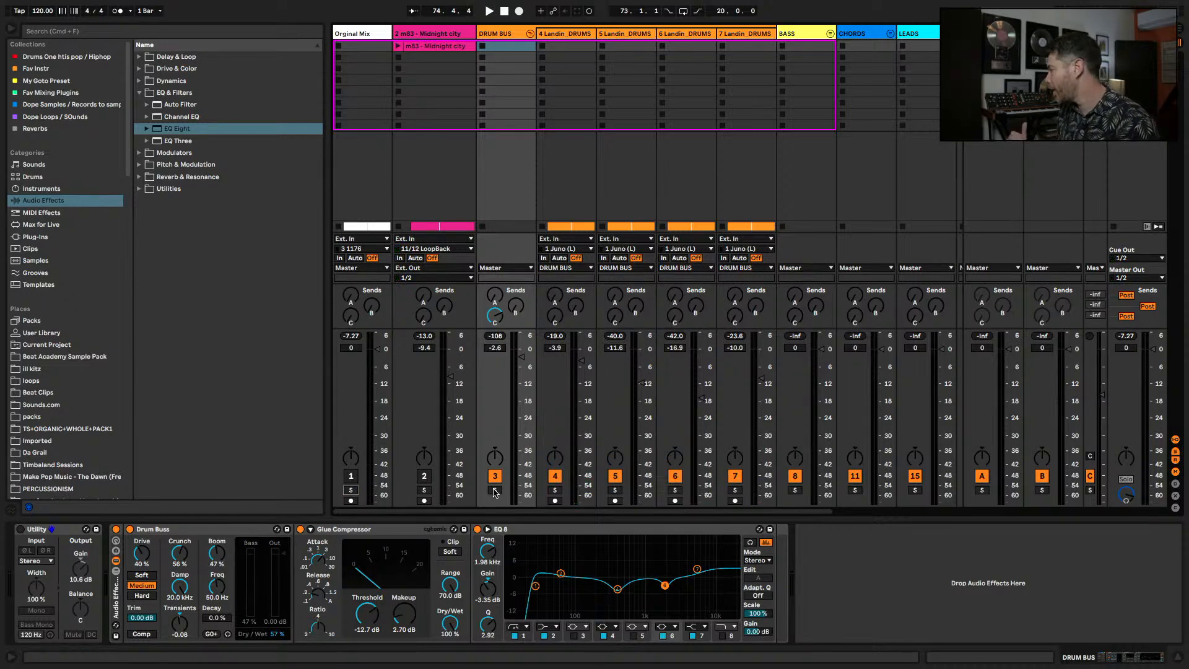
left_click(495, 491)
key("space")
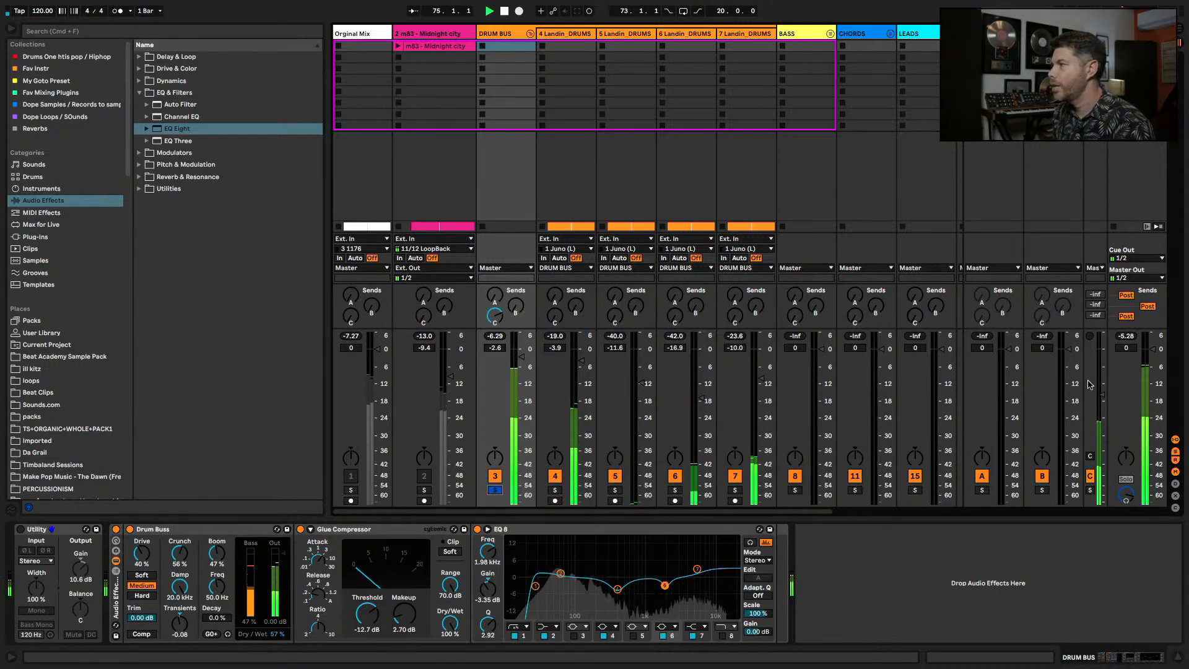
- Raise return C's level slightly, solo the return during playback and show its device chain
mouse_move(1103, 376)
left_mouse_down()
mouse_move(1103, 390)
mouse_move(1103, 375)
left_mouse_up()
key("space")
left_click(1090, 490)
key("space")
left_click(1091, 406)
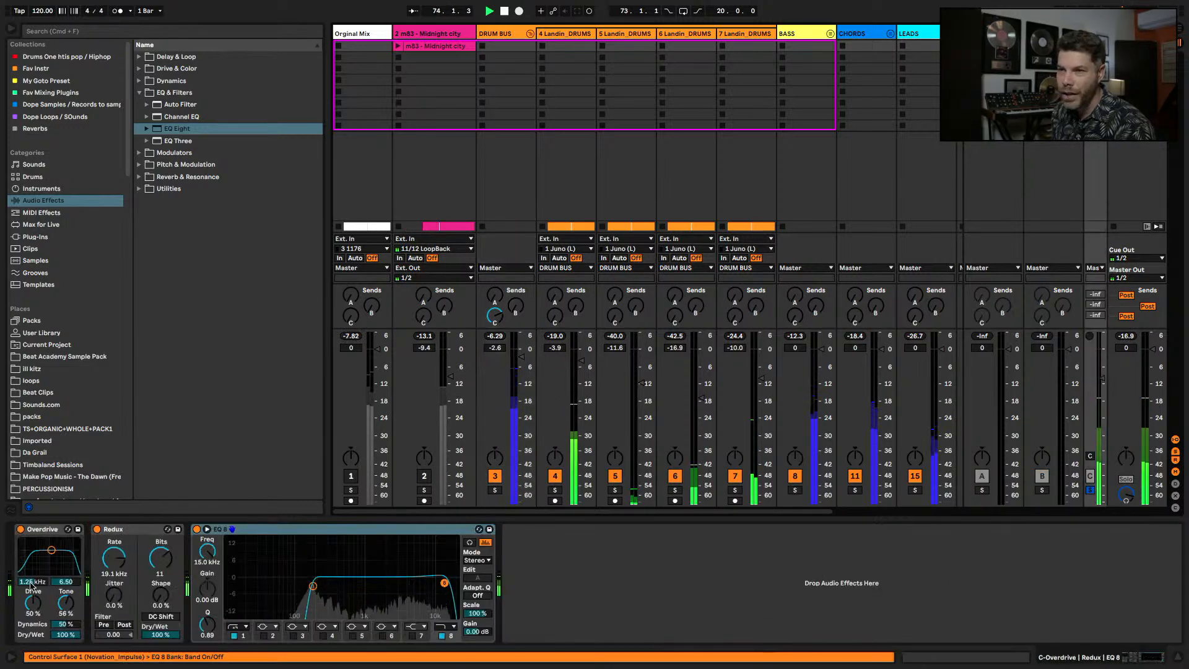
- Set return C's Overdrive drive to 62%, Redux to 14 bits and EQ Eight high cut to 22.0 kHz, and lower the return to -13.0 dB
left_click_drag(33, 603, 32, 579)
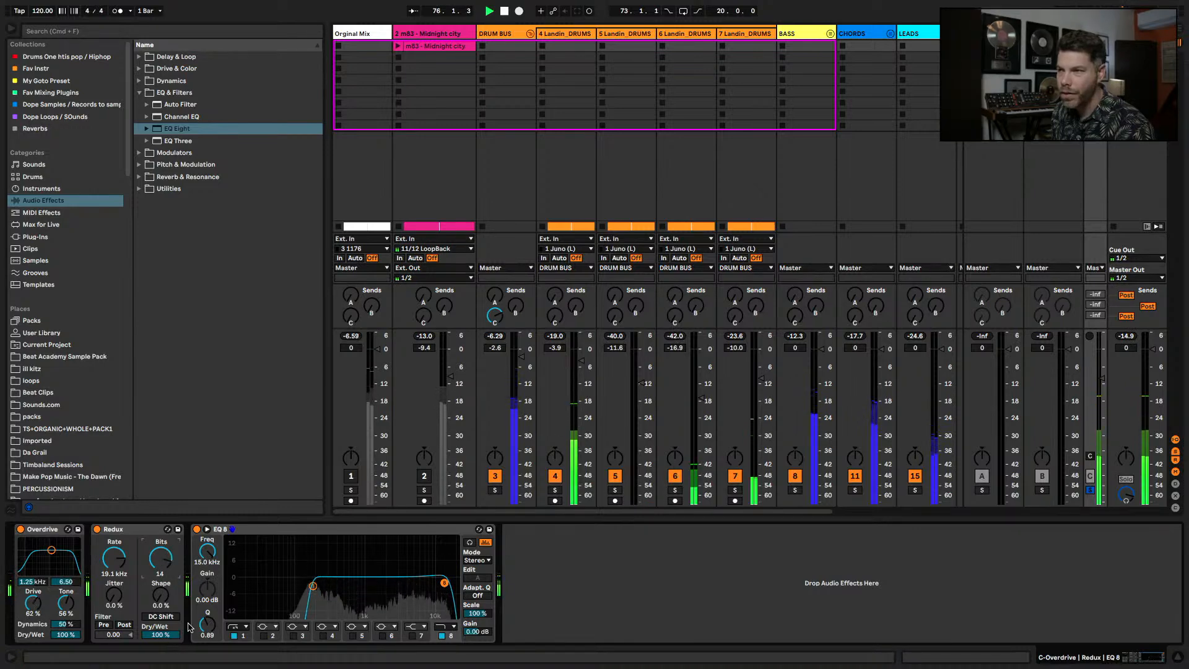
left_click_drag(313, 585, 304, 586)
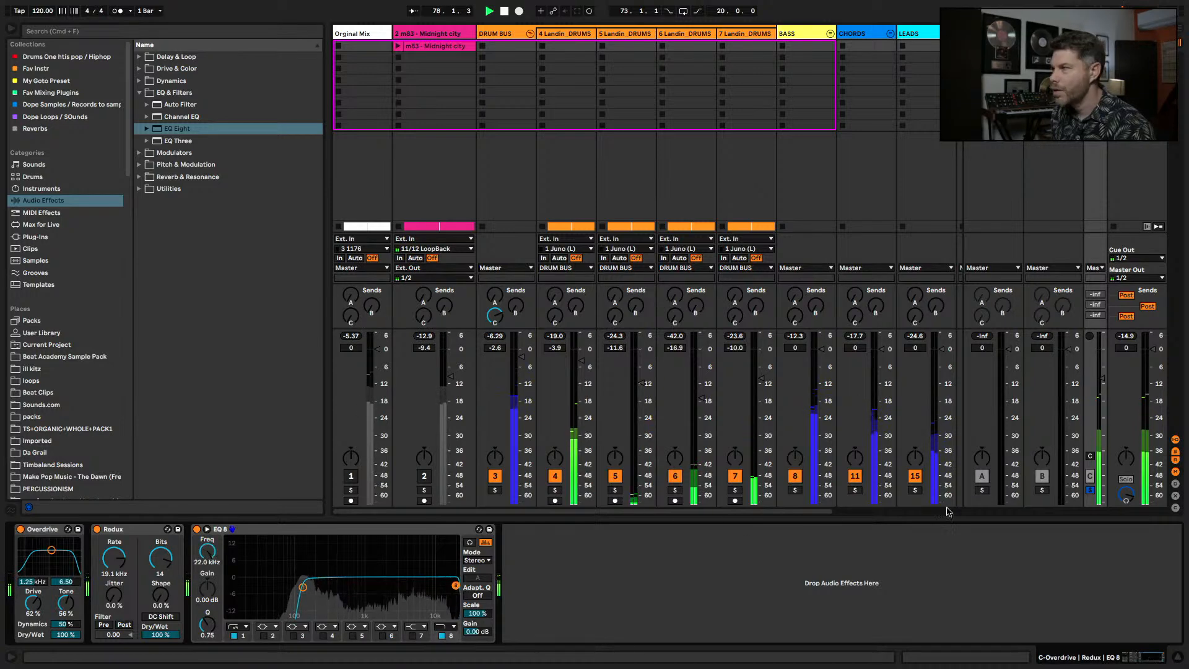
left_click_drag(1103, 387, 1100, 390)
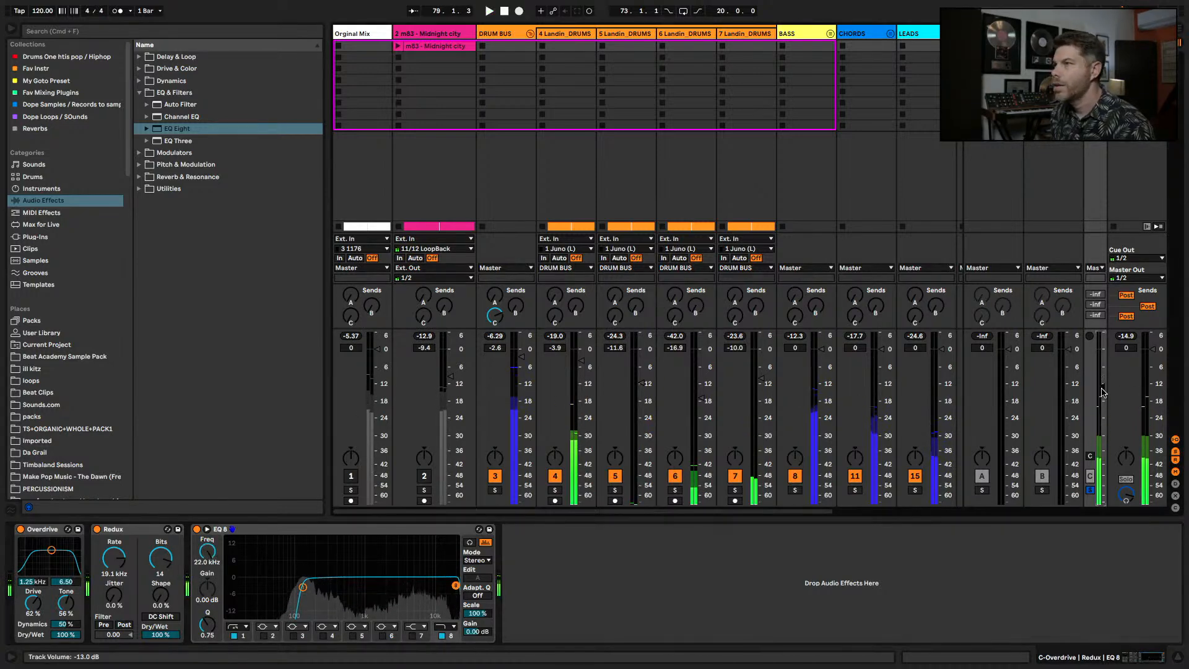
- Rebalance the drums during playback with DRUM BUS at -4.5 dB, track 6 at -20.1 dB and track 7 at -6.0 dB, and fold the group
key("space")
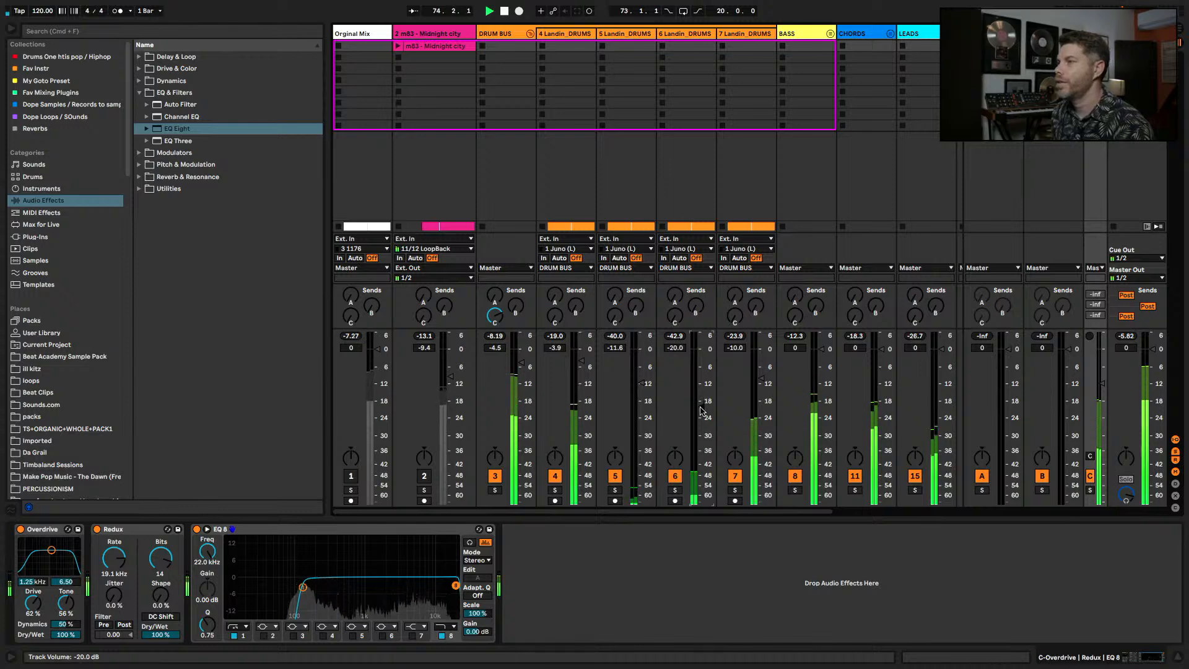
left_click_drag(761, 379, 761, 367)
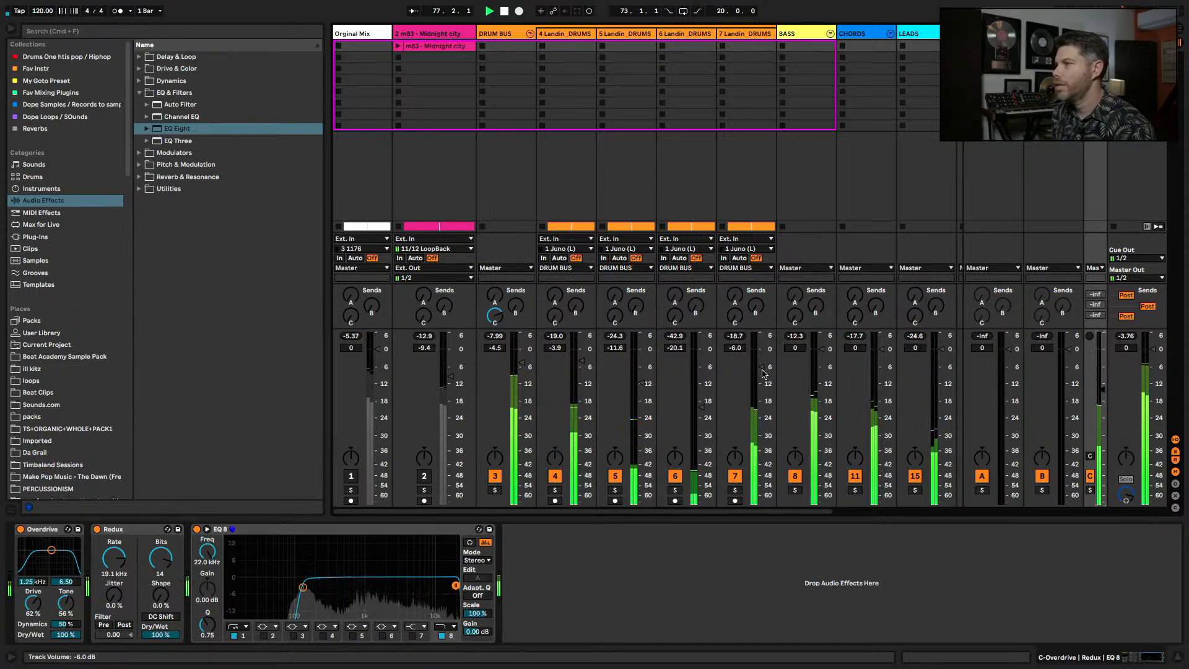
left_click(529, 33)
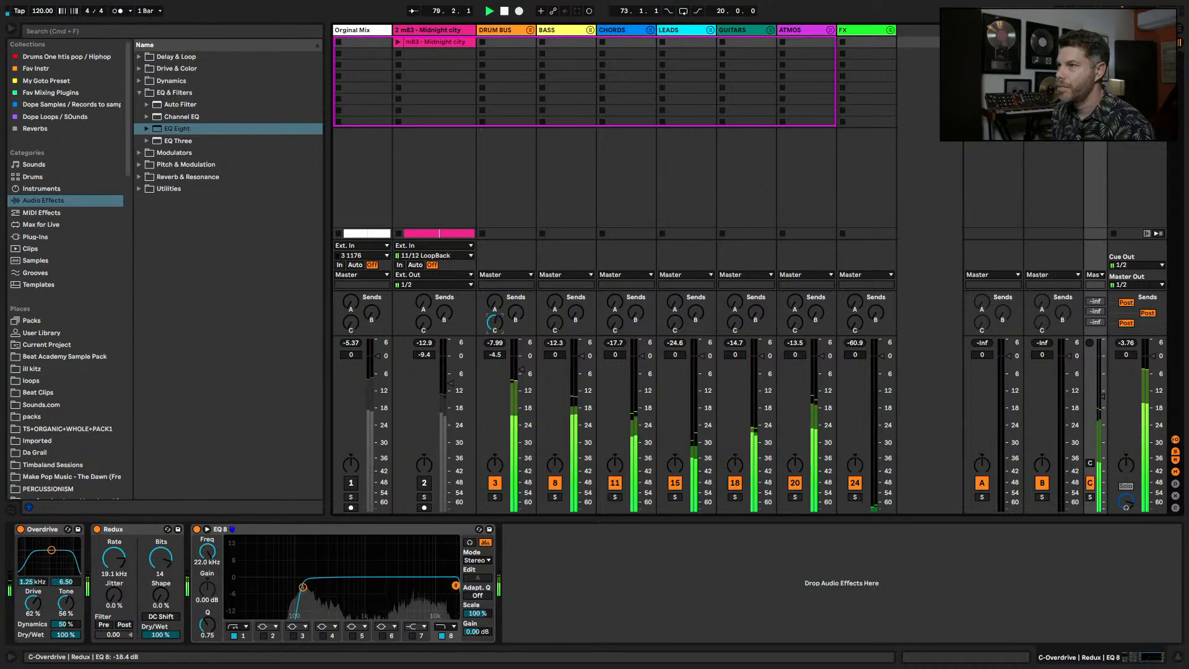
- Compare the mix with the DRUM BUS send to return C at -inf dB during playback, and raise the send partway again
left_click_drag(495, 323, 498, 329)
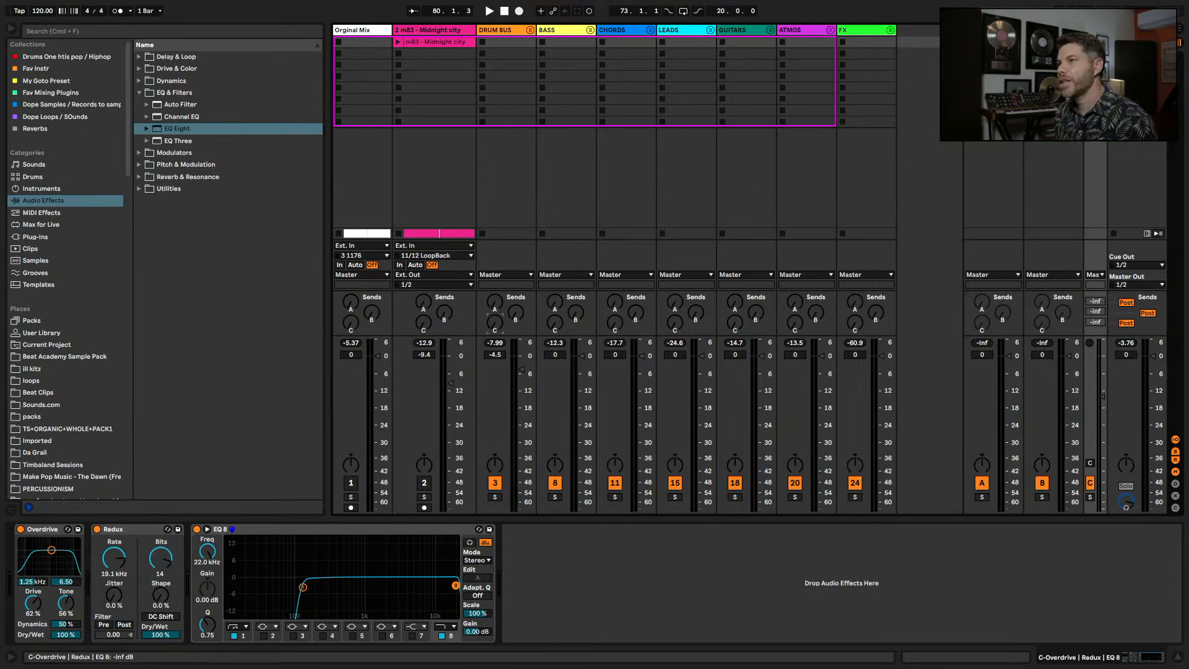
key("space")
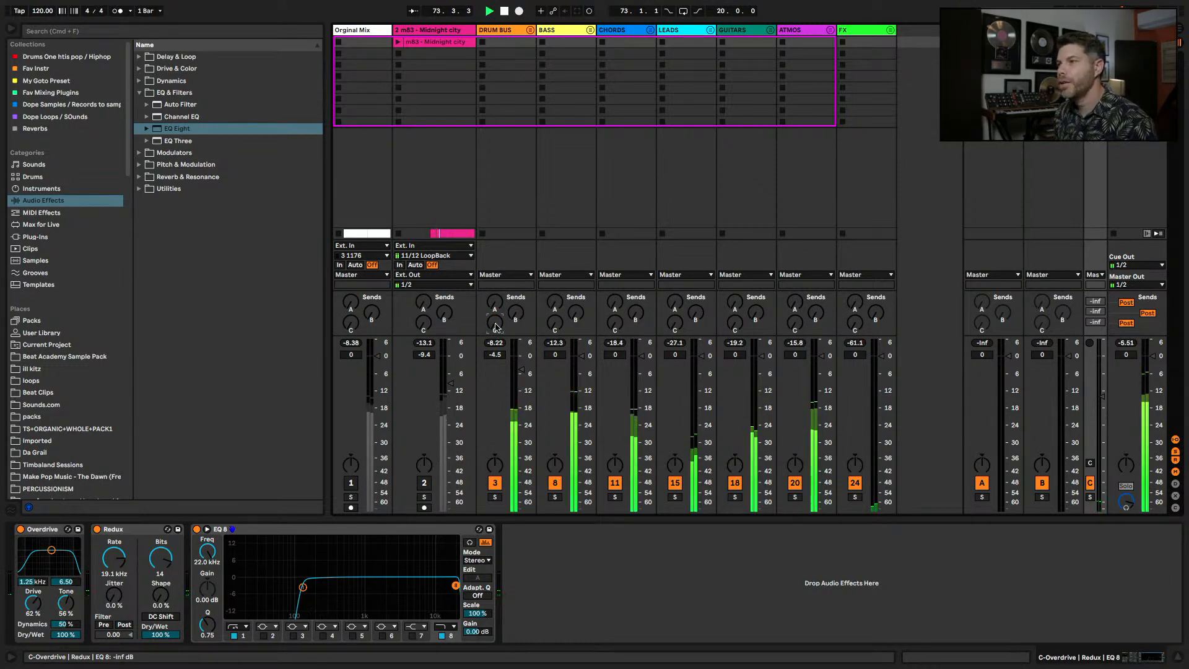
left_click_drag(496, 324, 498, 338)
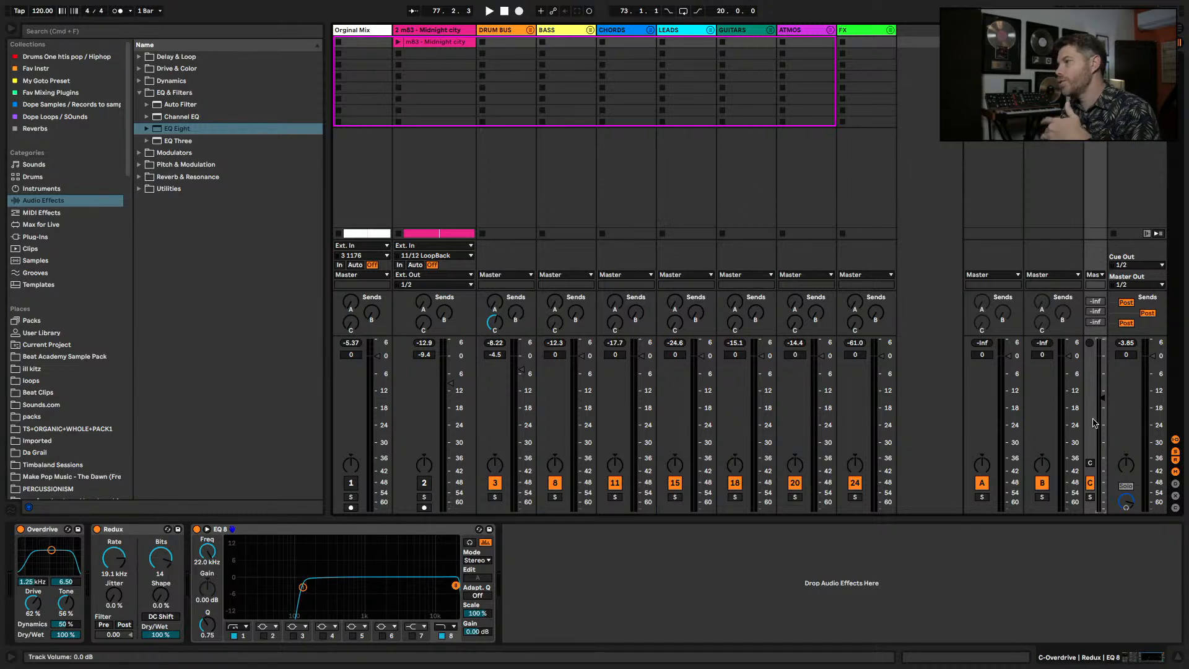
- Select the BASS group, solo it and listen to it from the start of the guitar solo
left_click(563, 30)
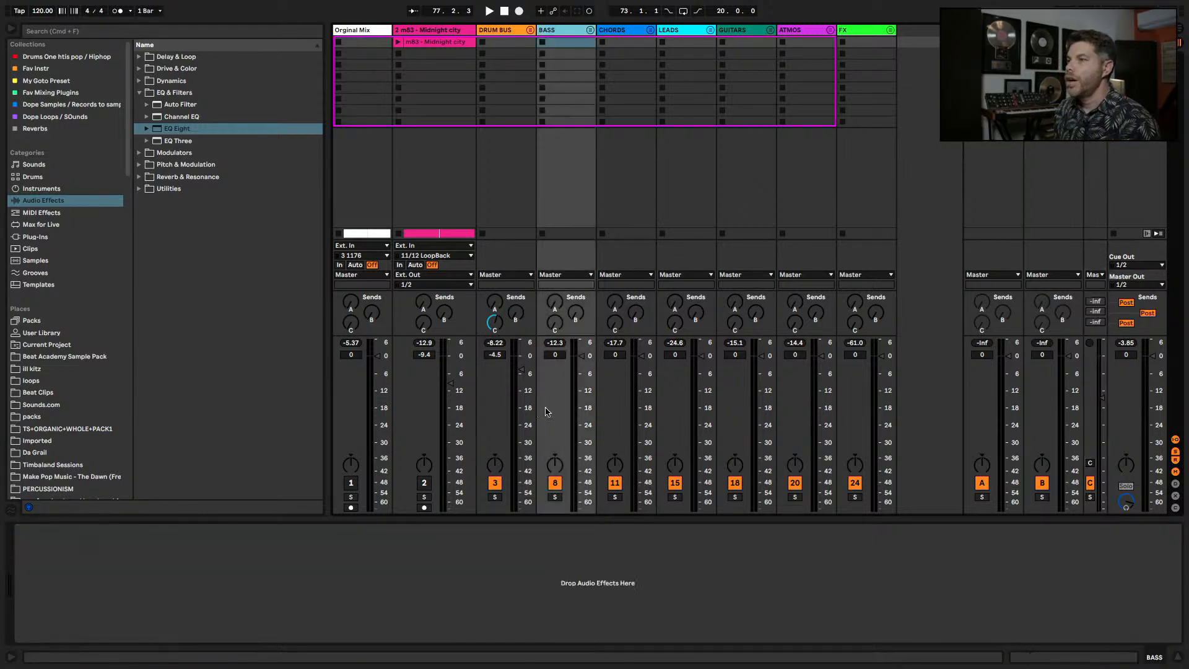
left_click(556, 498)
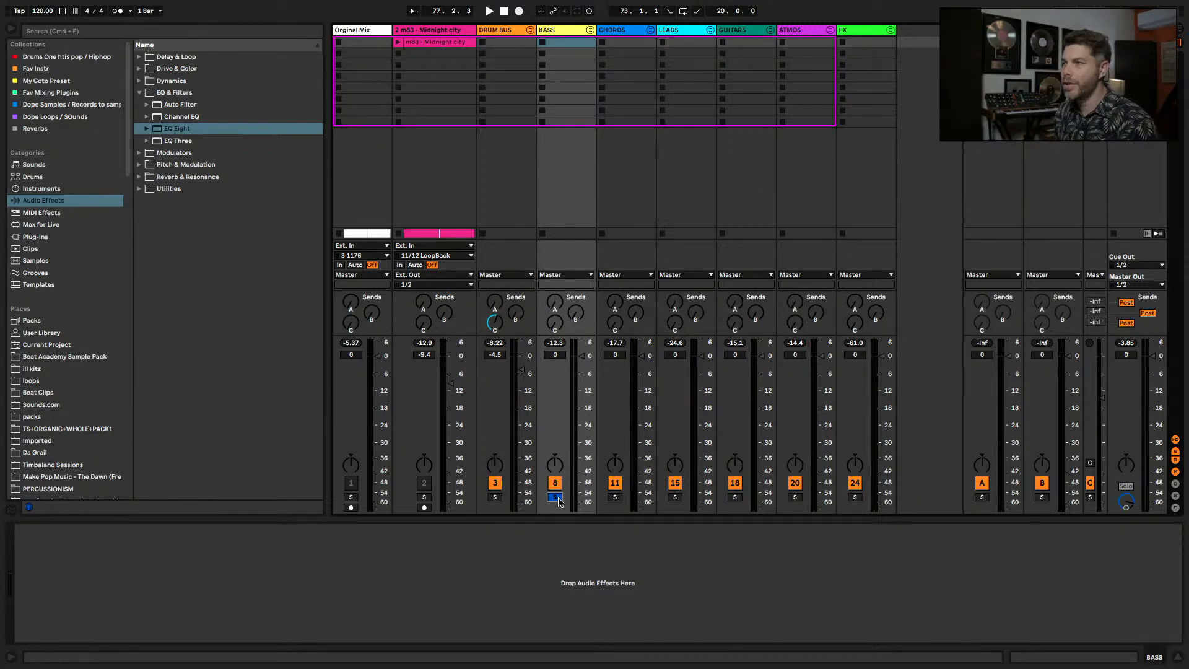
key("space")
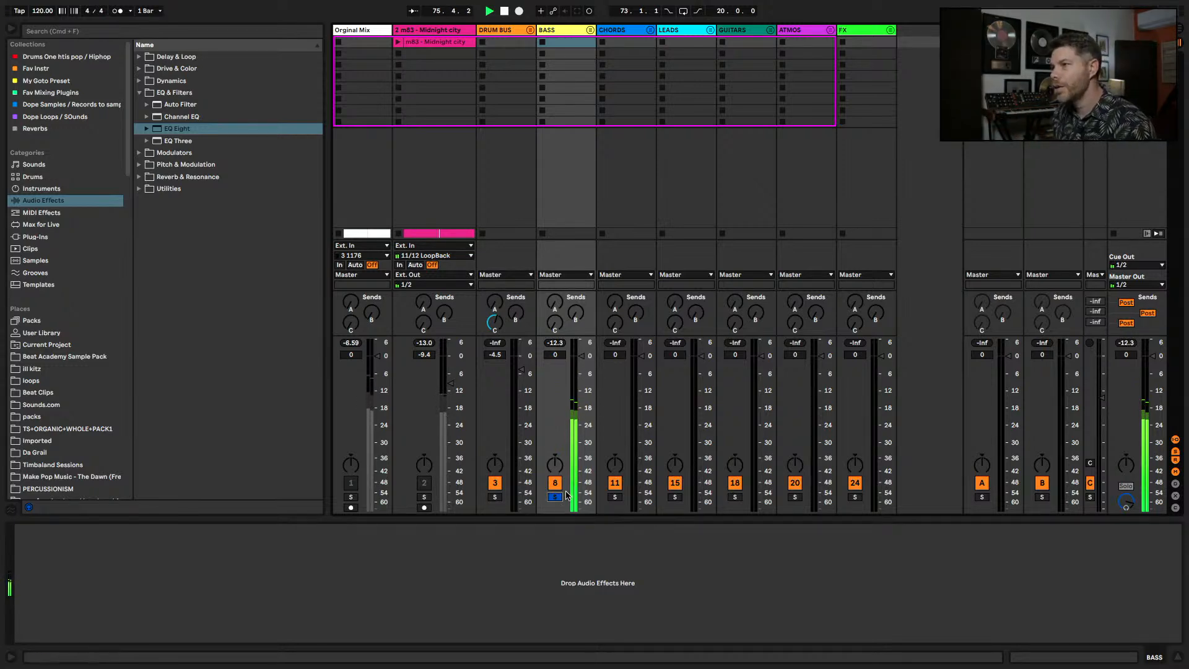
key("space")
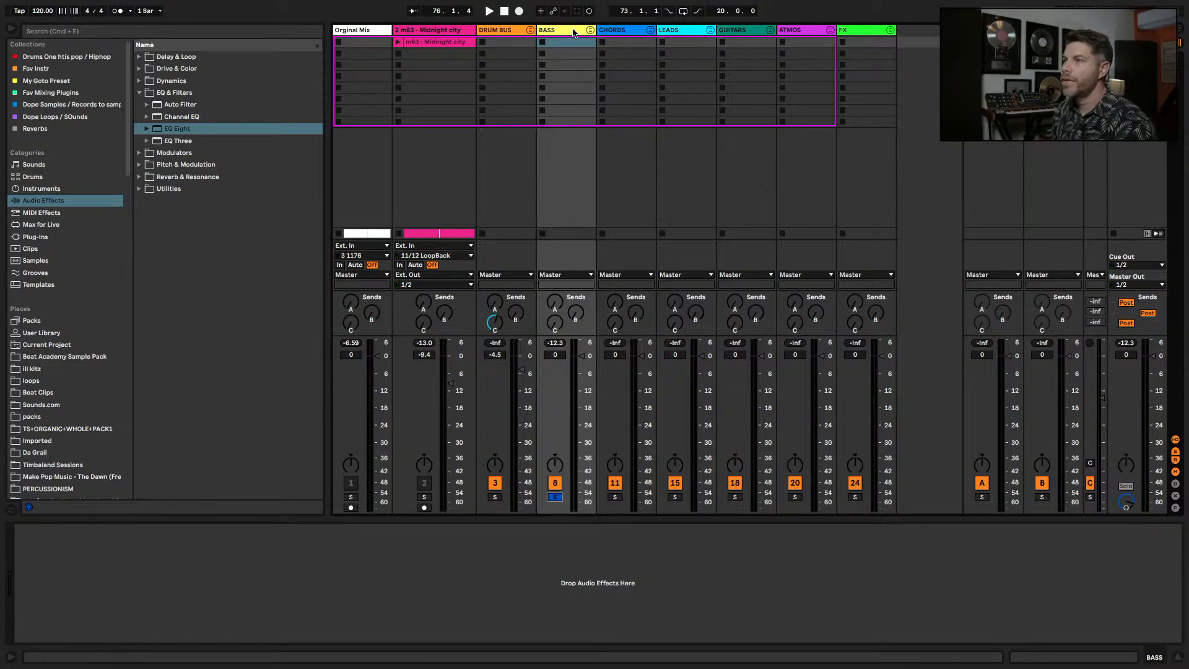
key("space")
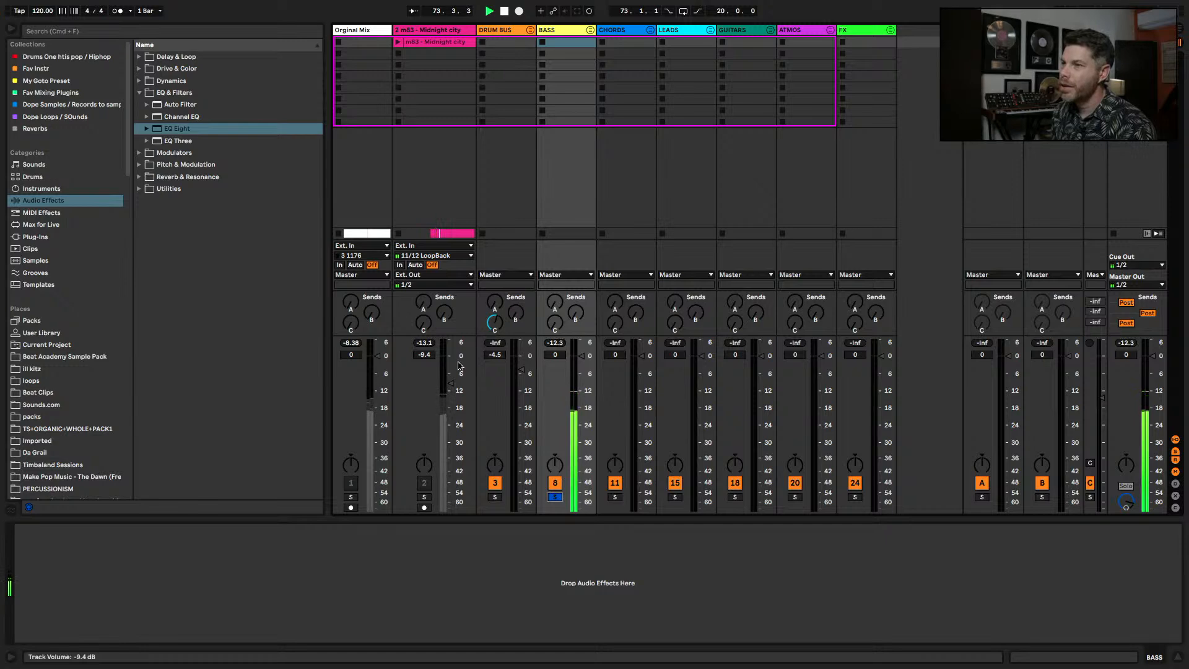
key("space")
- Play the song from about bar 85 over the m83 - Midnight city clip in the arrangement, return to the mixer view and stop playback
key("Tab")
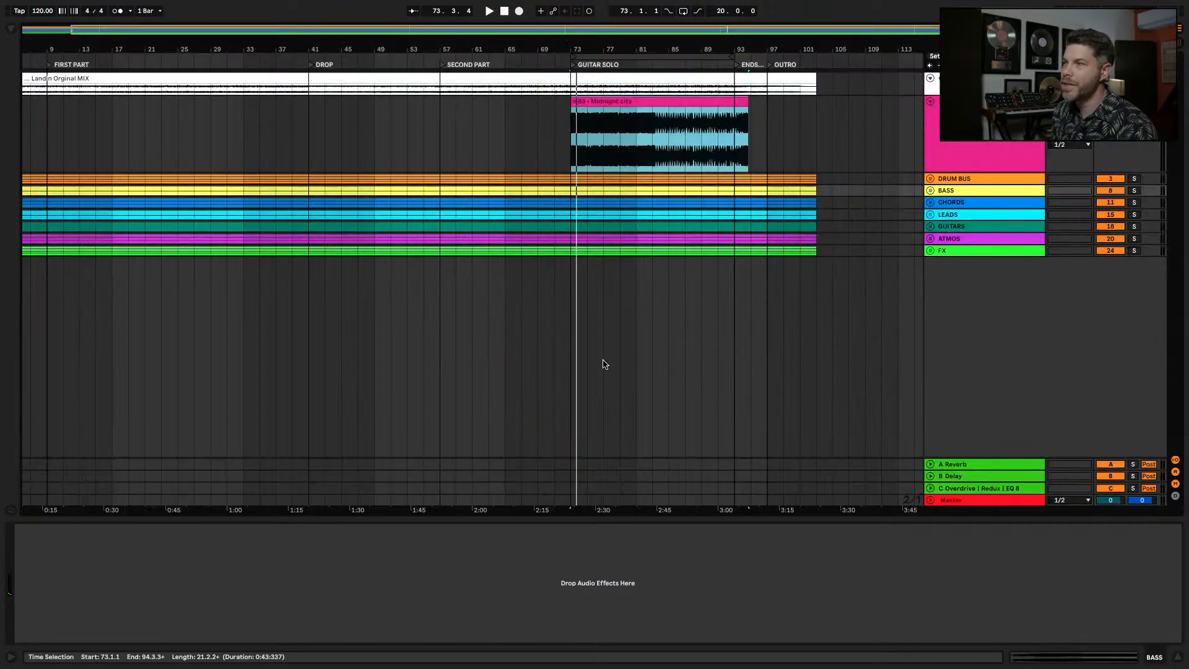
left_click(663, 148)
key("space")
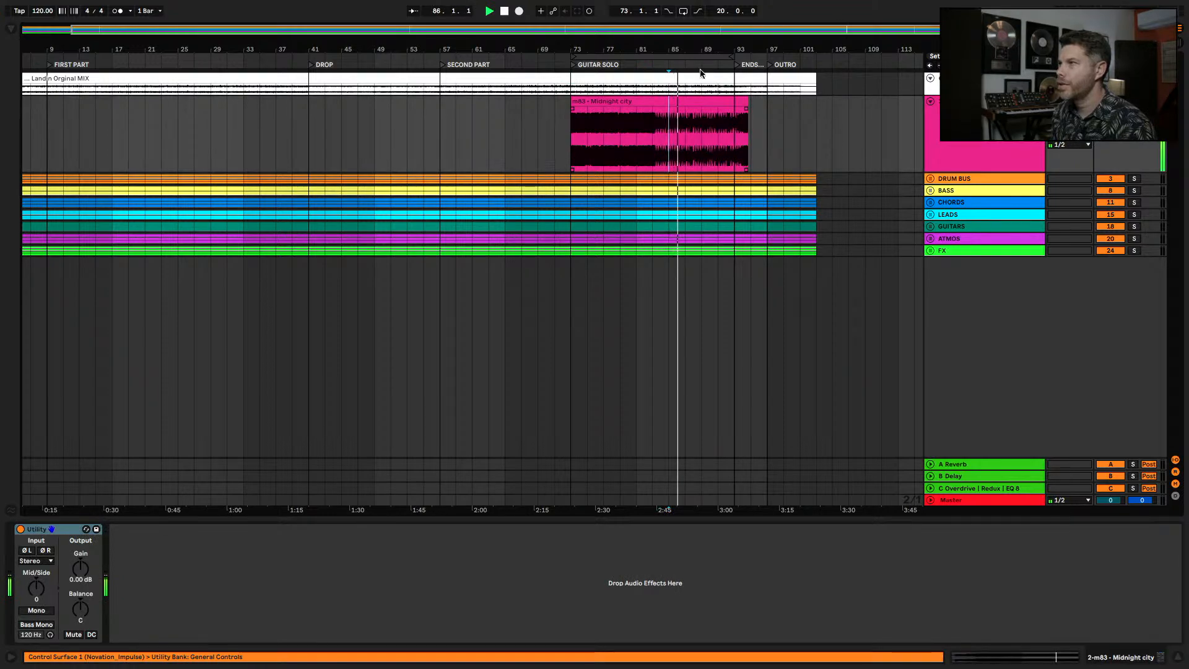
left_click_drag(699, 49, 698, 57)
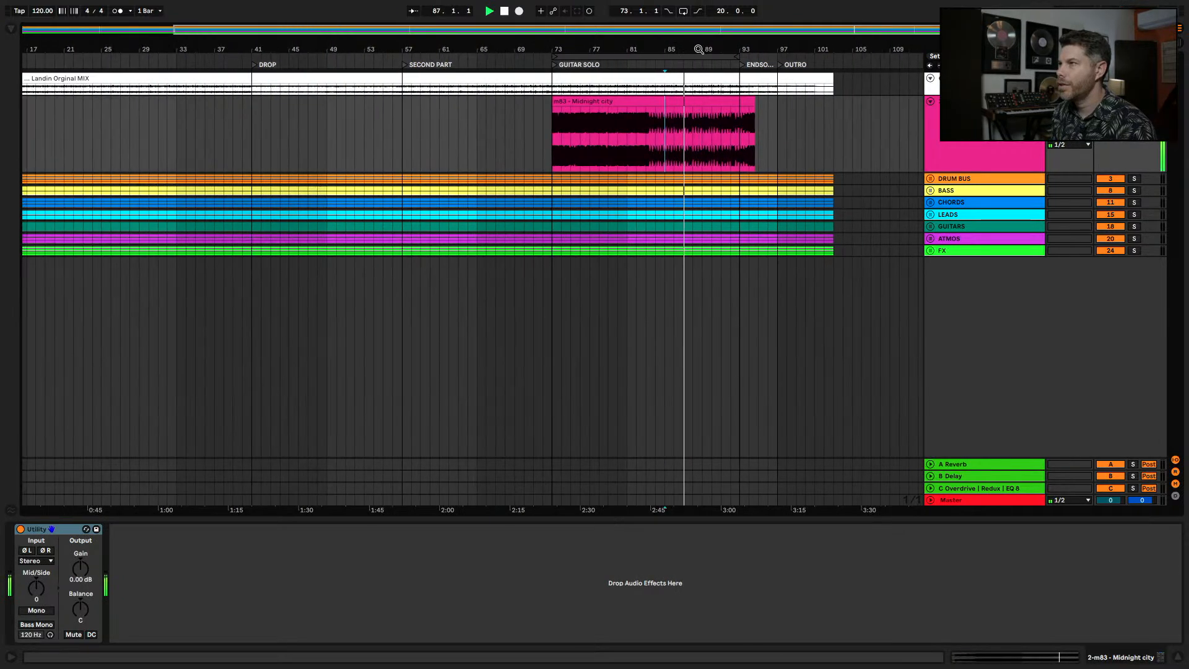
key("Tab")
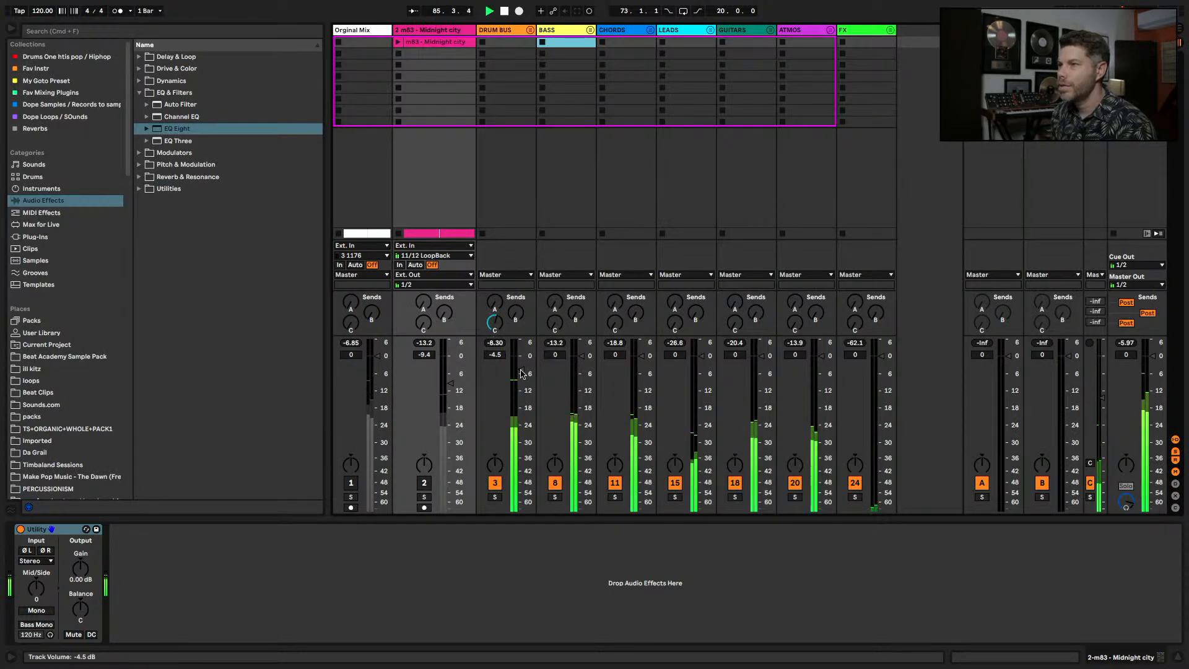
left_click(522, 370)
key("space")
- Solo the DRUM BUS and replace return A's Reverb with the Main Hall reverb preset
left_click(499, 498)
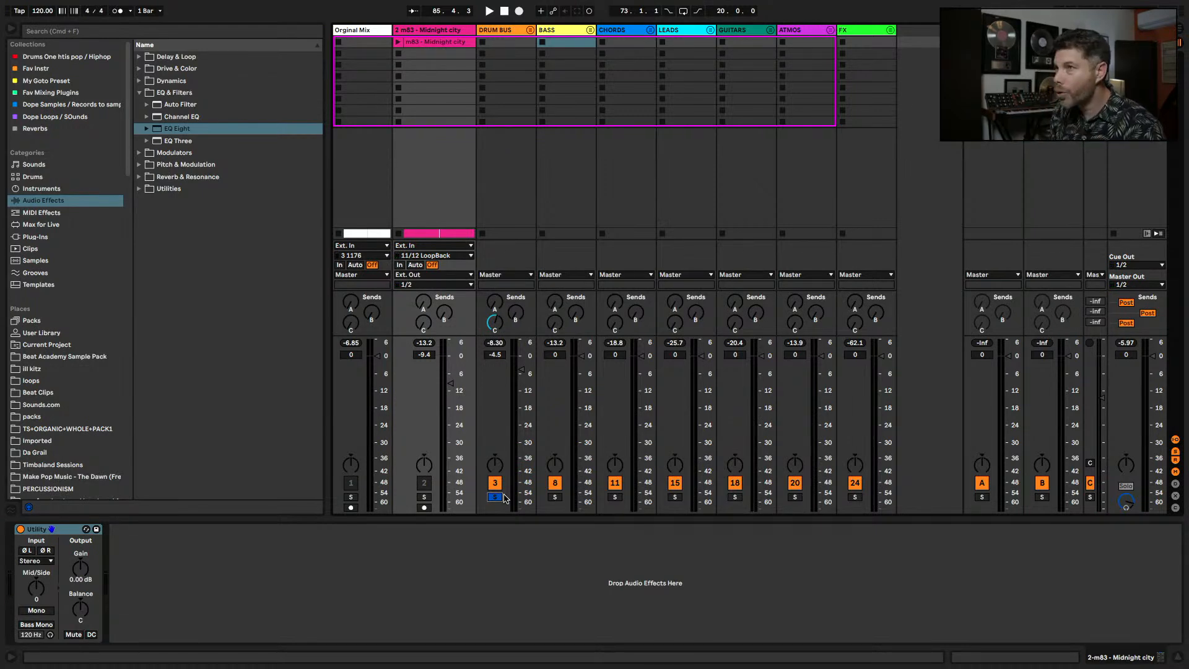
left_click(139, 177)
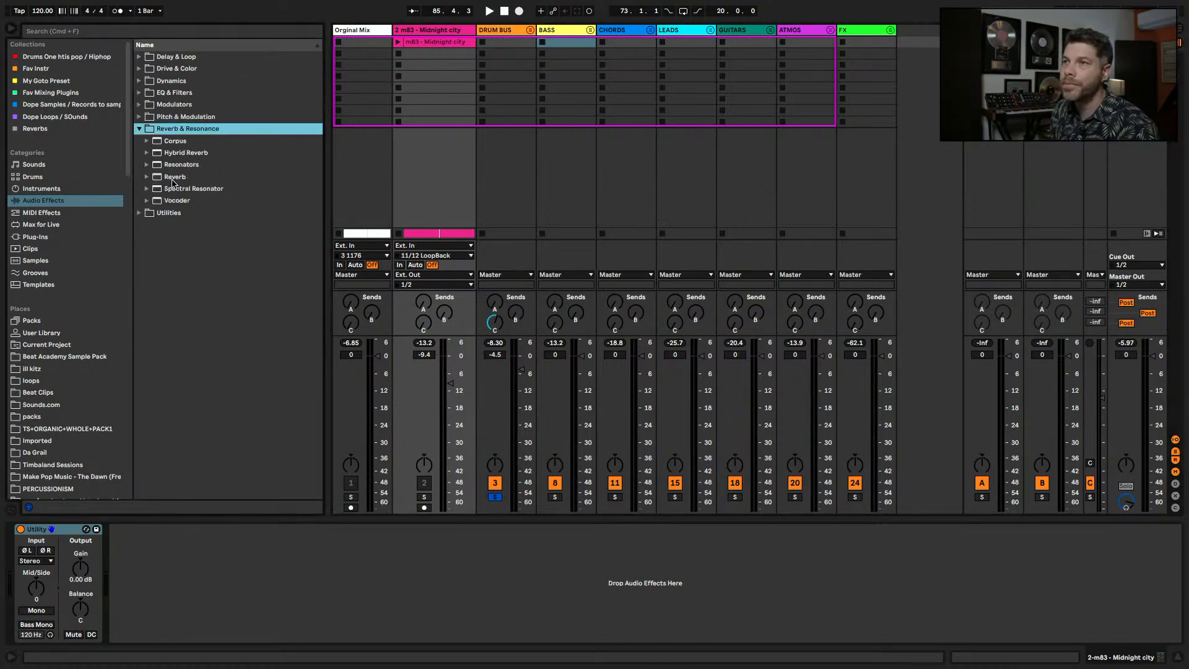
left_click(147, 178)
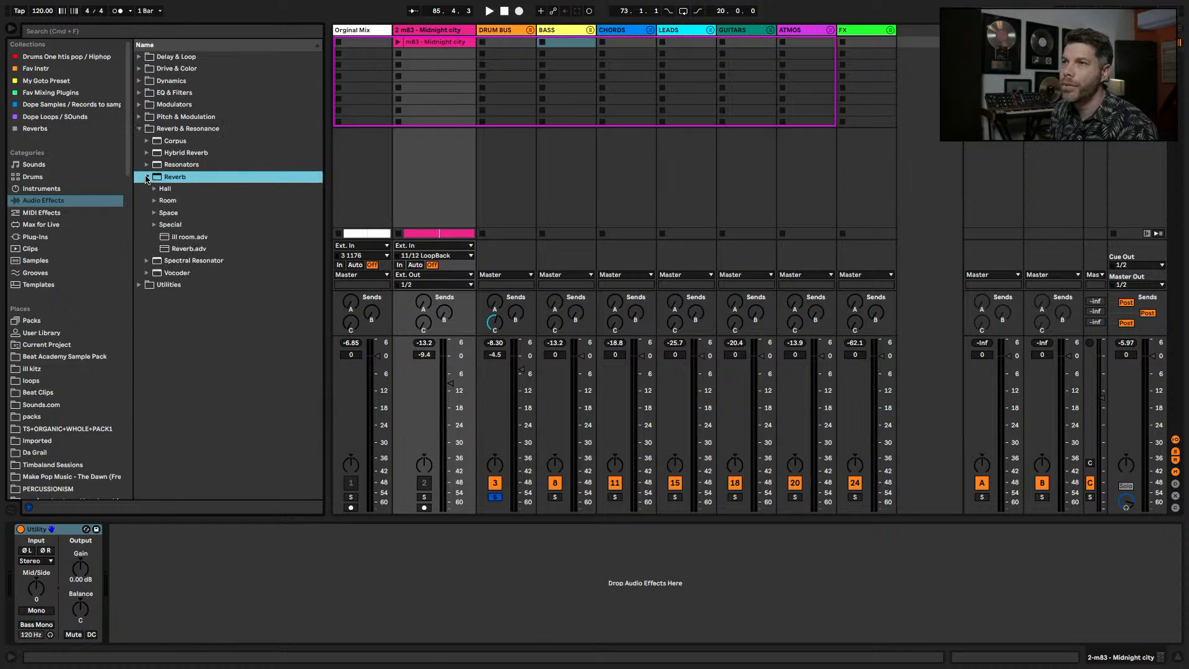
left_click(155, 189)
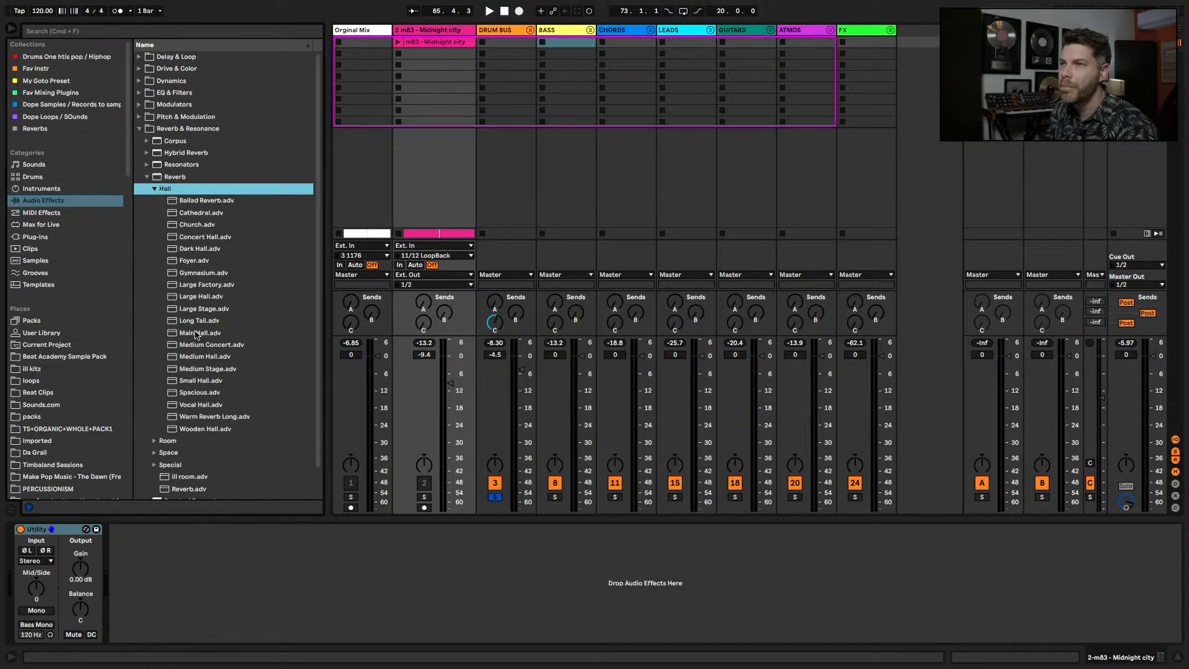
left_click(195, 334)
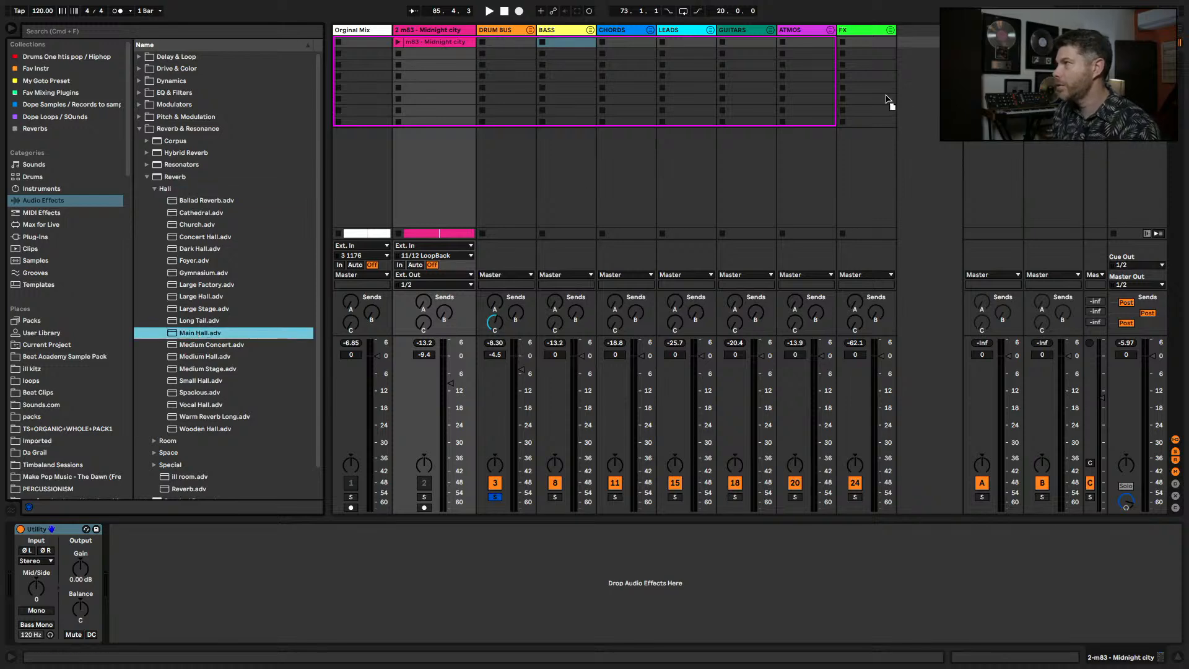
left_click_drag(196, 334, 994, 43)
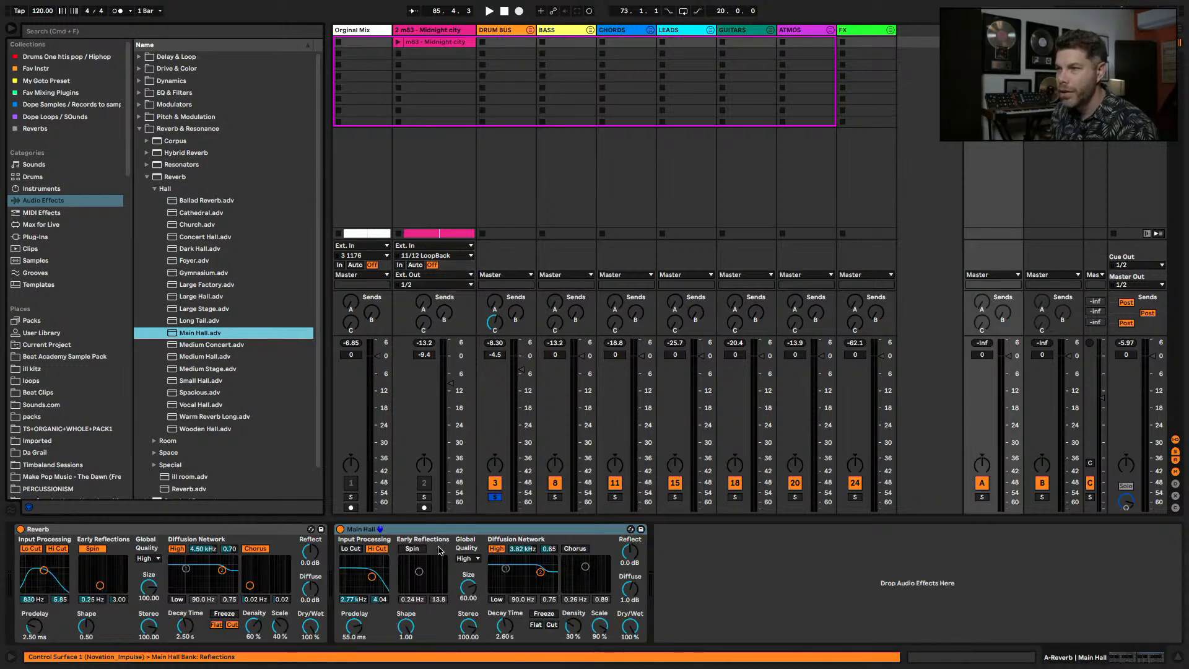
left_click(183, 530)
key("Delete")
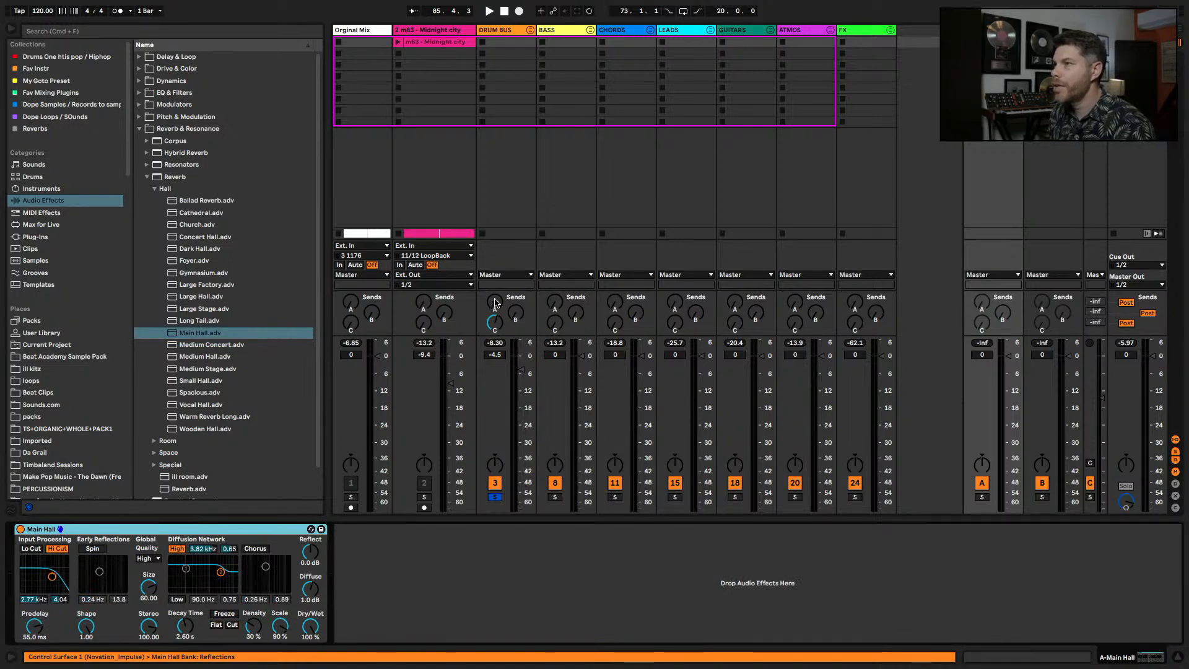
- Raise the DRUM BUS send to return A to -12.4 dB during playback and enable Main Hall's Lo Cut with the input filter at 6.75 kHz
key("space")
left_click_drag(496, 303, 495, 329)
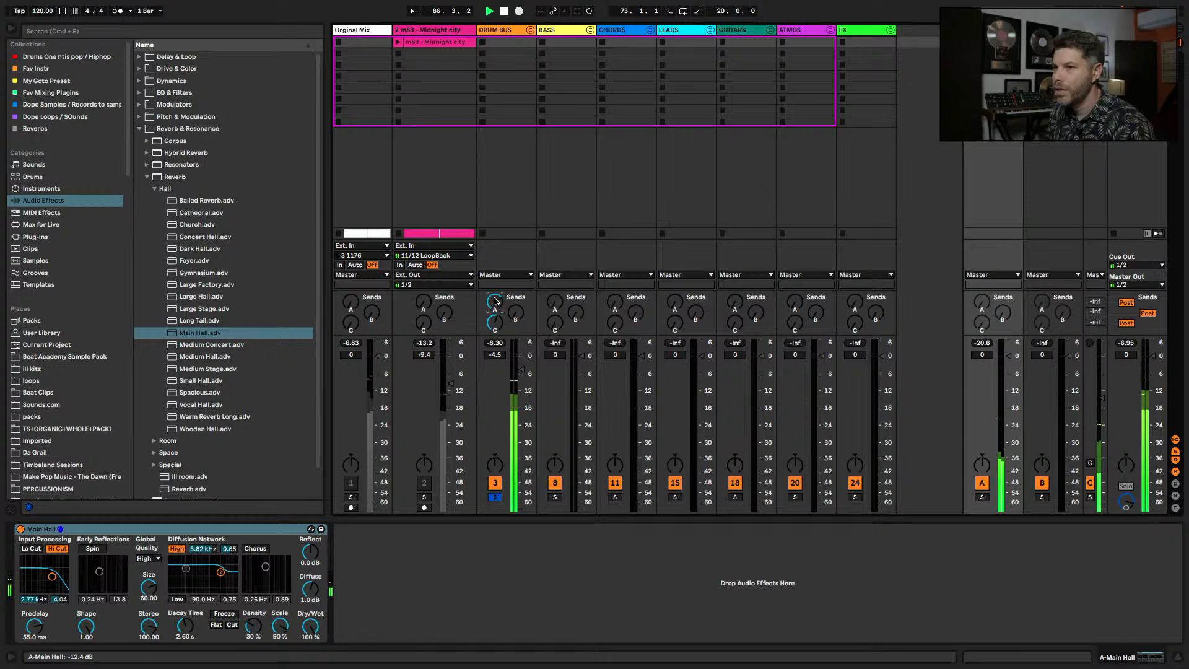
key("space")
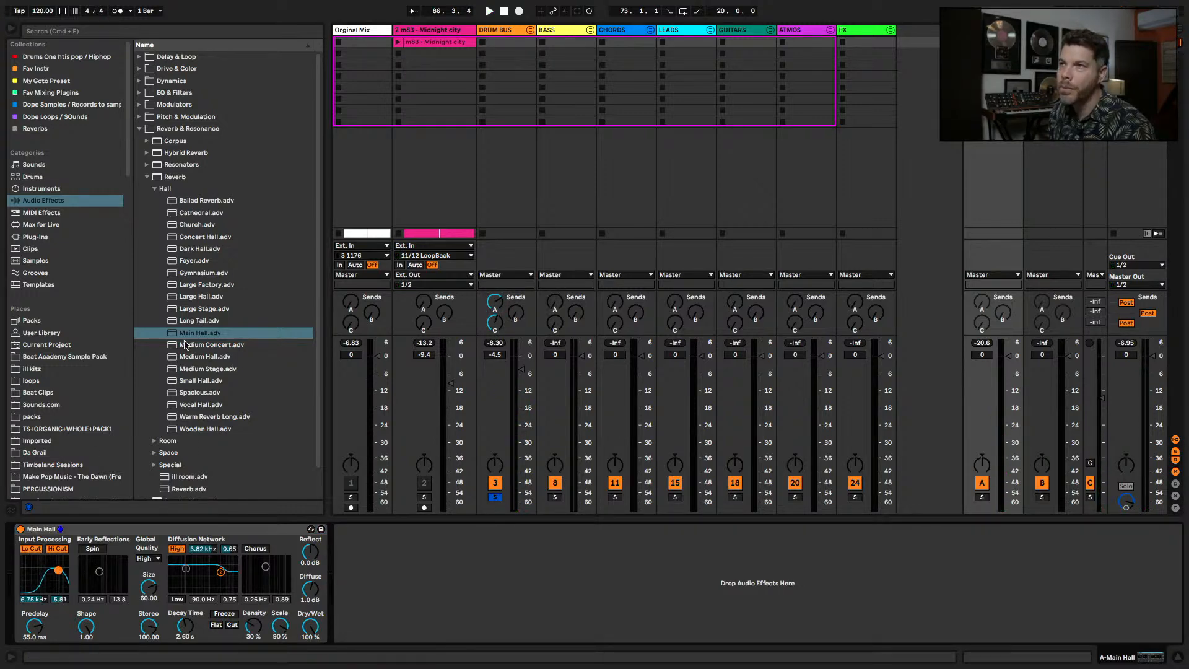
key("space")
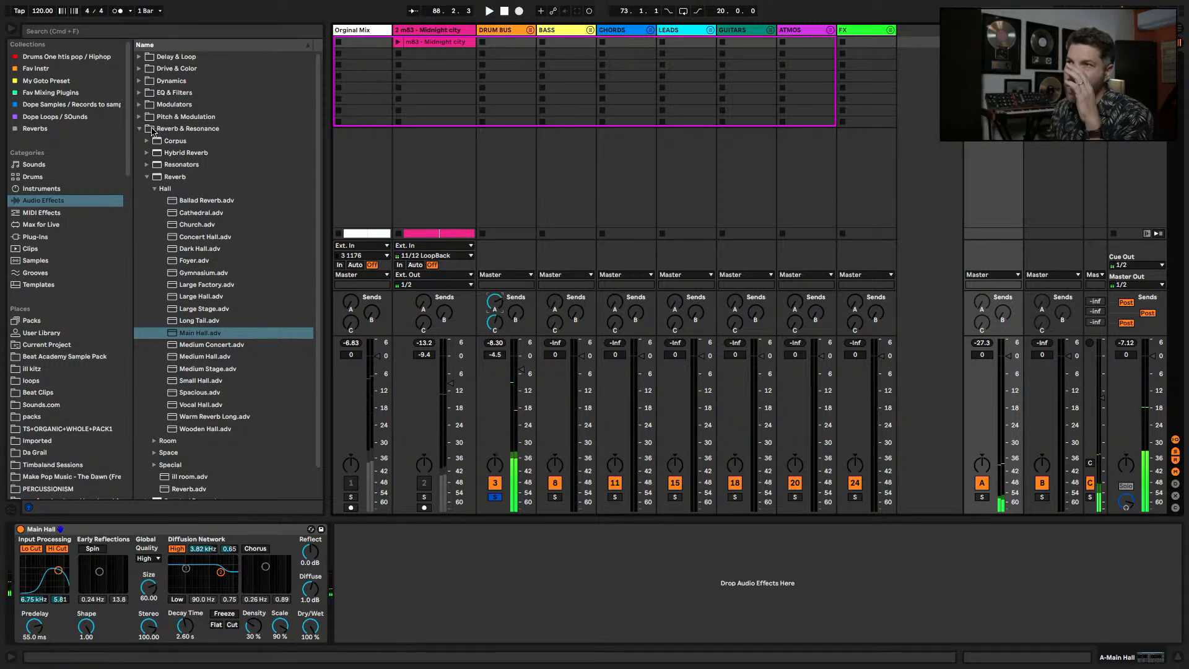
- Add an EQ Eight after Main Hall on return A with a low cut near 100 Hz and a high cut at 17.0 kHz
left_click(138, 128)
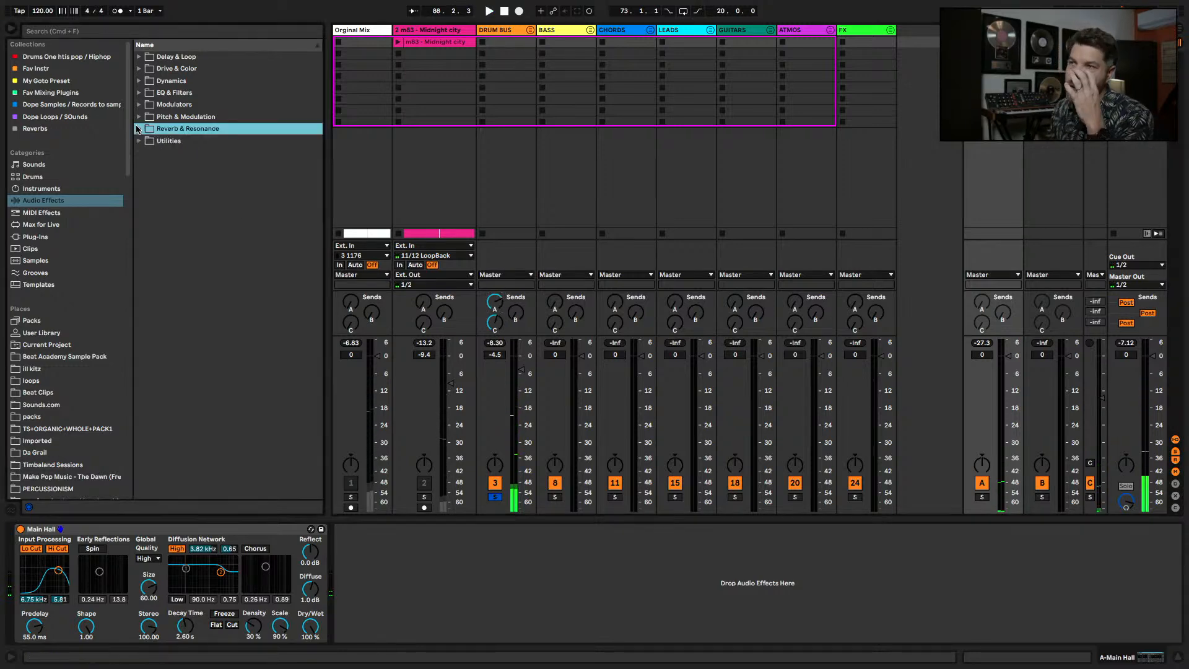
left_click(140, 93)
left_click_drag(177, 128, 357, 528)
key("space")
left_click(585, 635)
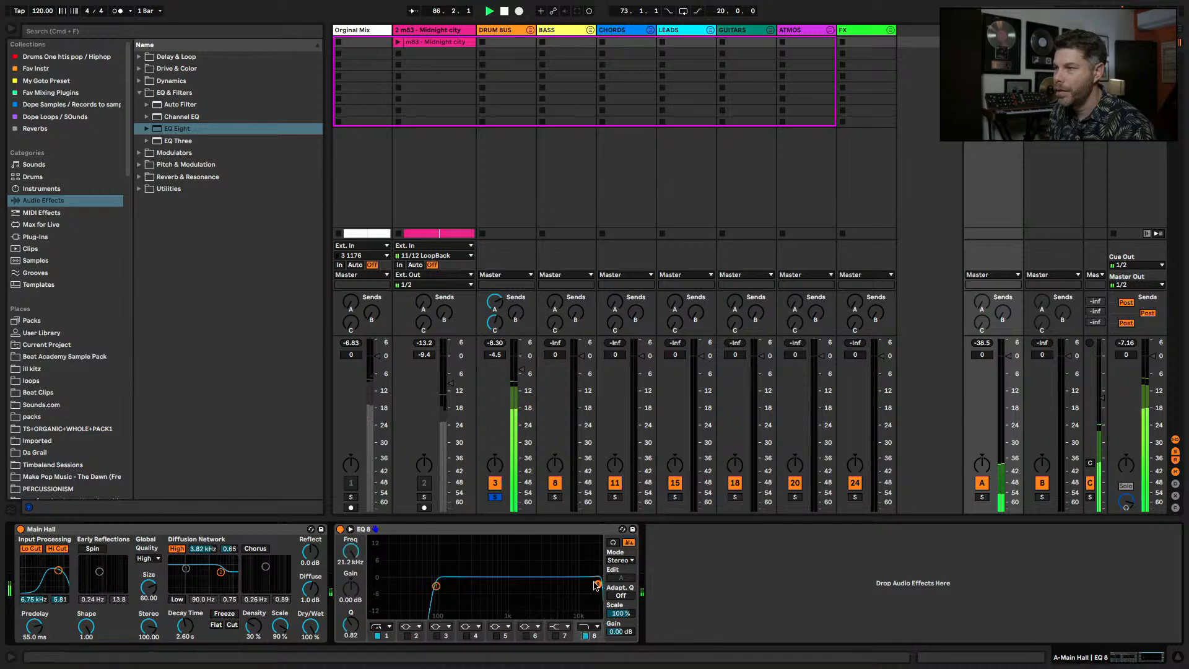
- Add Chorus-Ensemble at 71% dry/wet after return A's EQ Eight and raise the DRUM BUS send to return A to -6.3 dB during playback
left_click(138, 153)
left_click(139, 105)
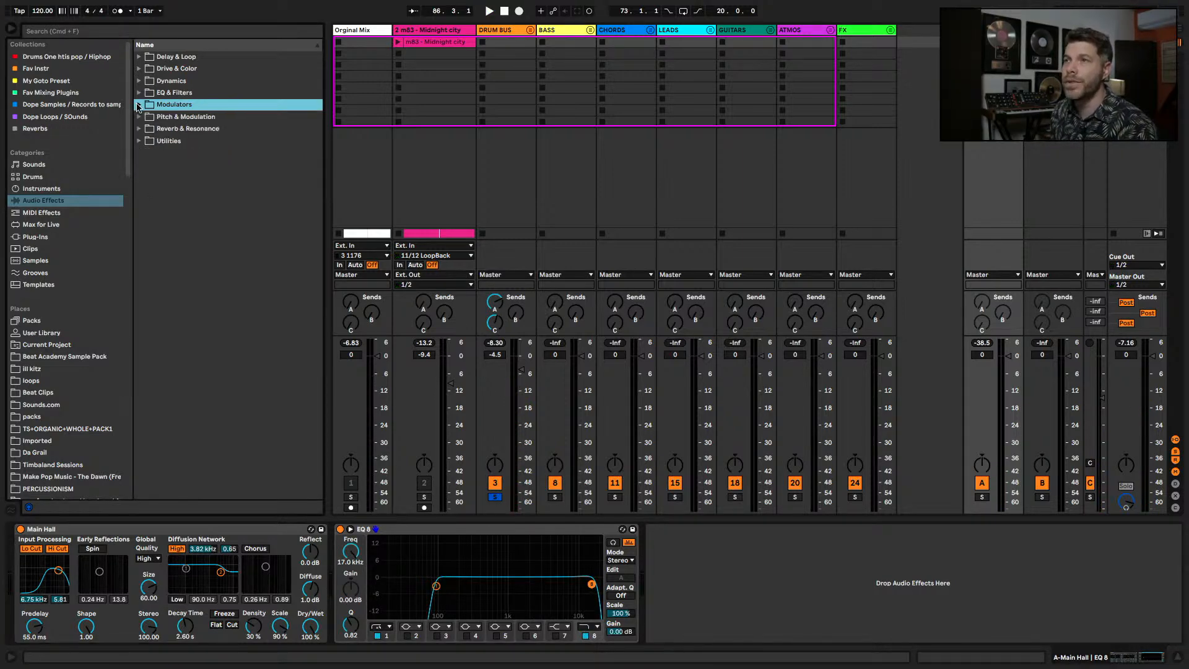
left_click(139, 117)
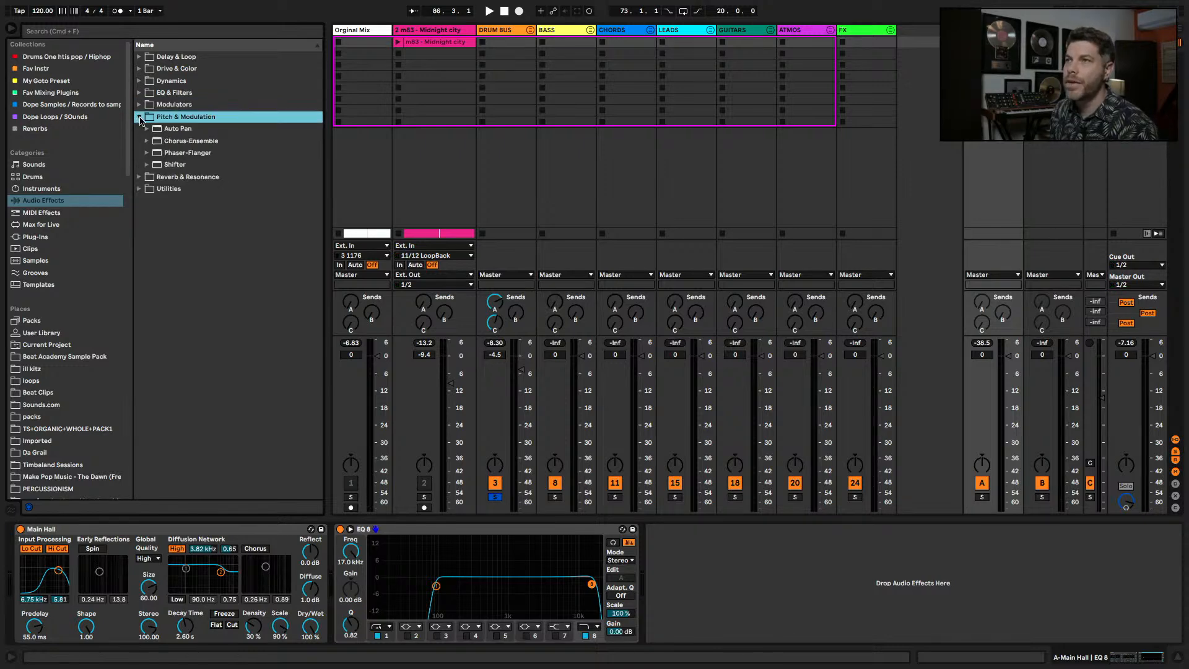
left_click_drag(167, 150, 779, 611)
left_click(782, 595)
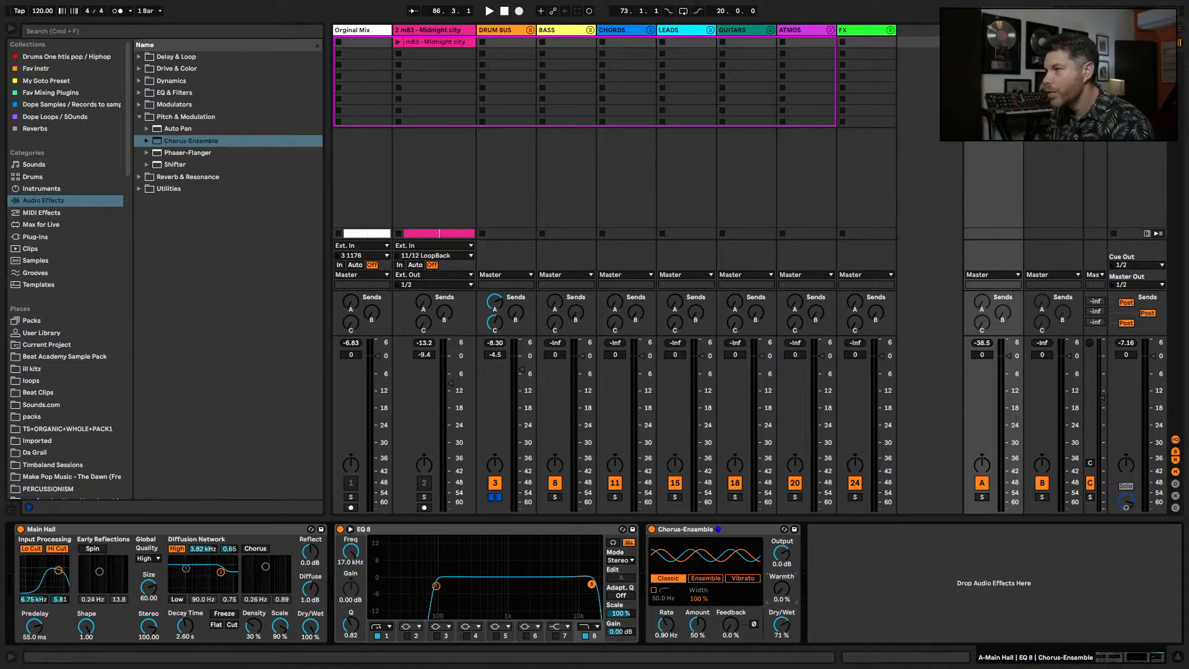
key("space")
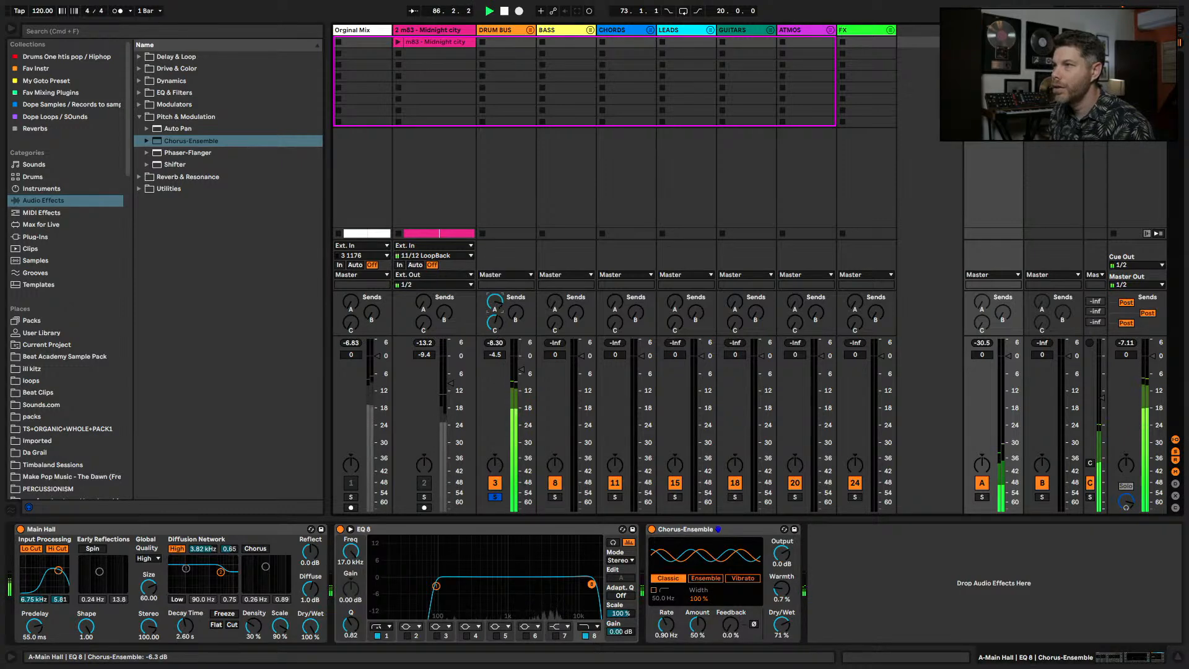
key("space")
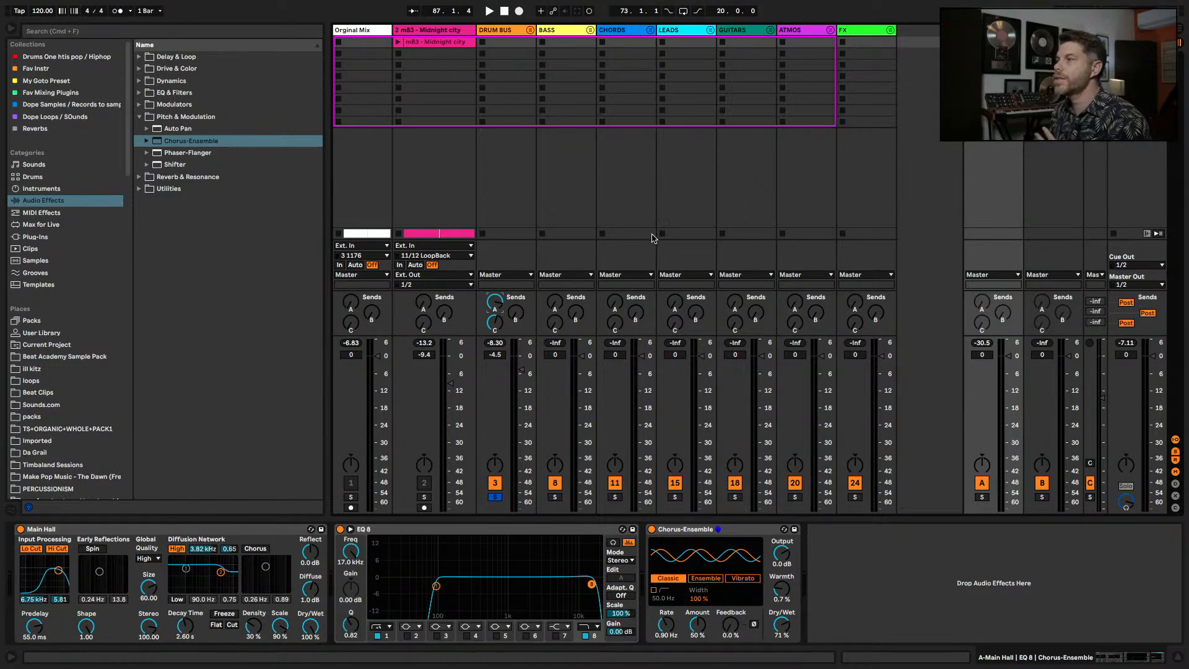
- Audition the DRUM BUS with its effect rack and sends bypassed, toggling Utility for a level-matched comparison, and reactivate the rack and sends
left_click(513, 31)
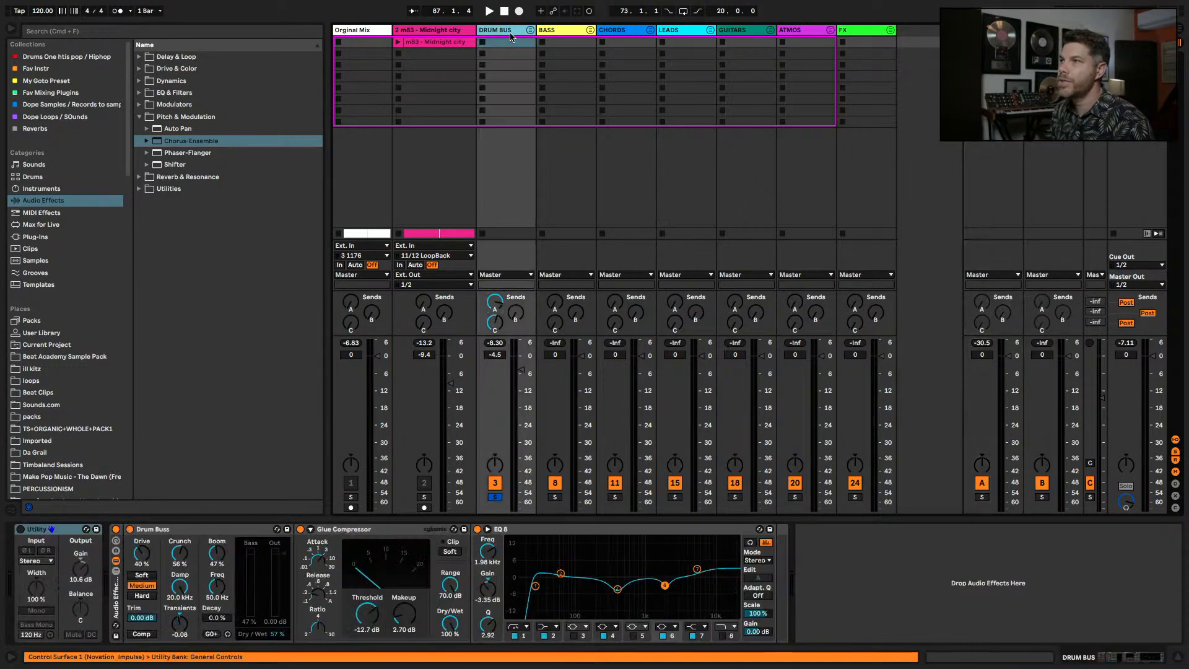
left_click(116, 529)
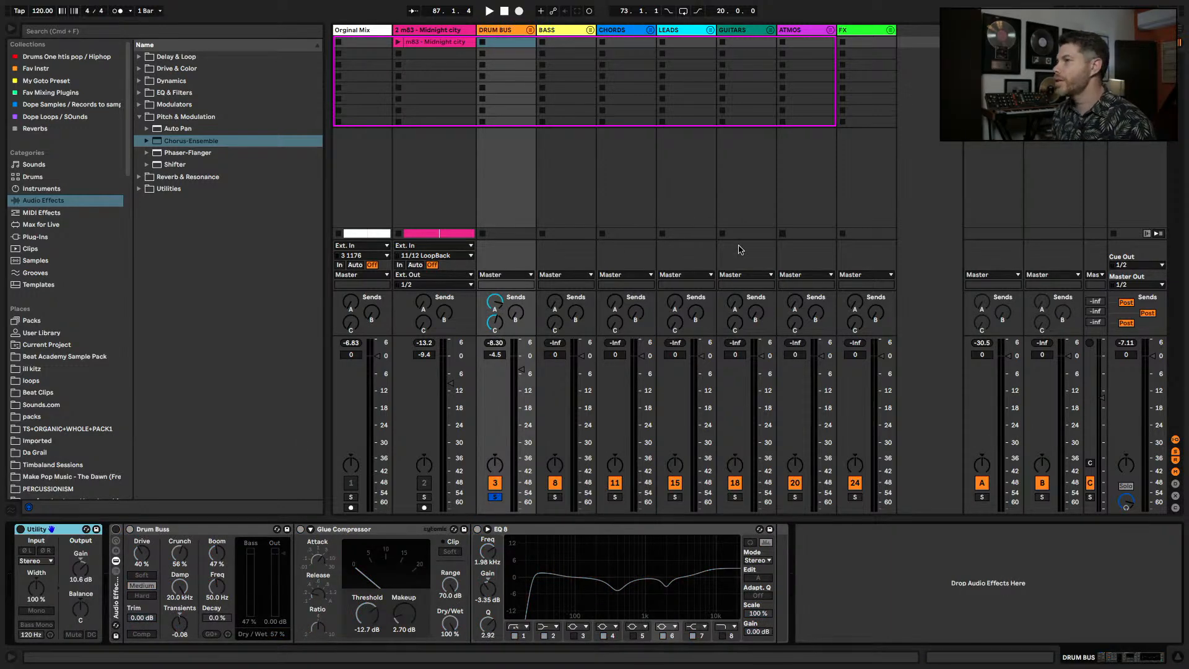
right_click(495, 303)
left_click(524, 319)
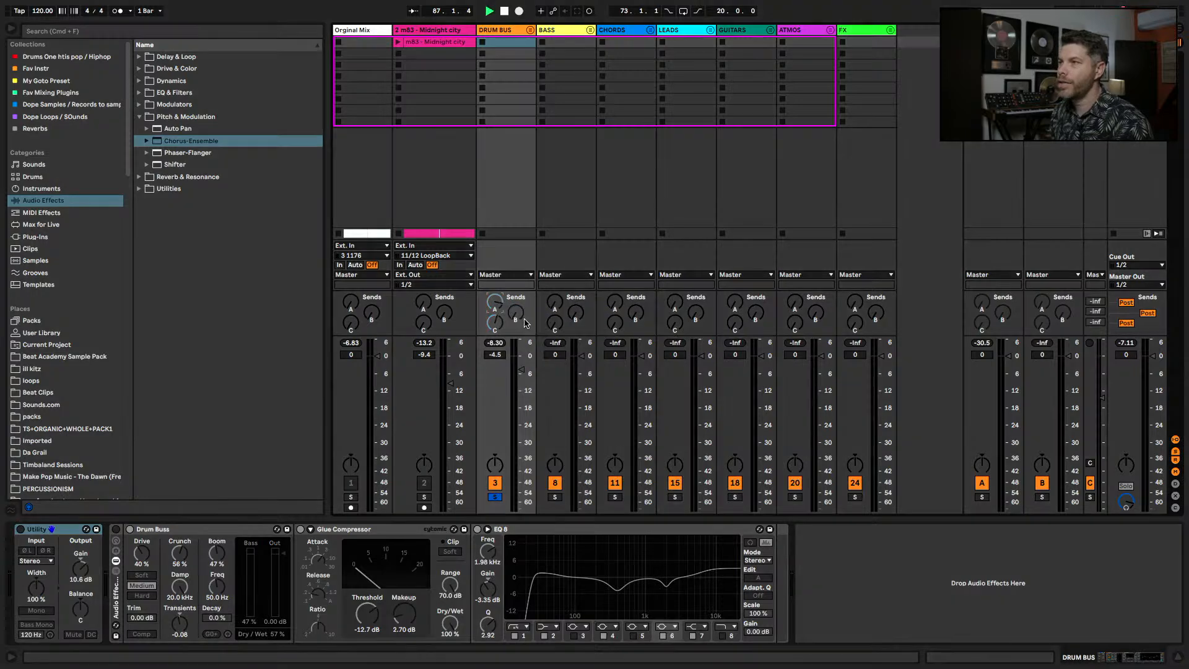
key("space")
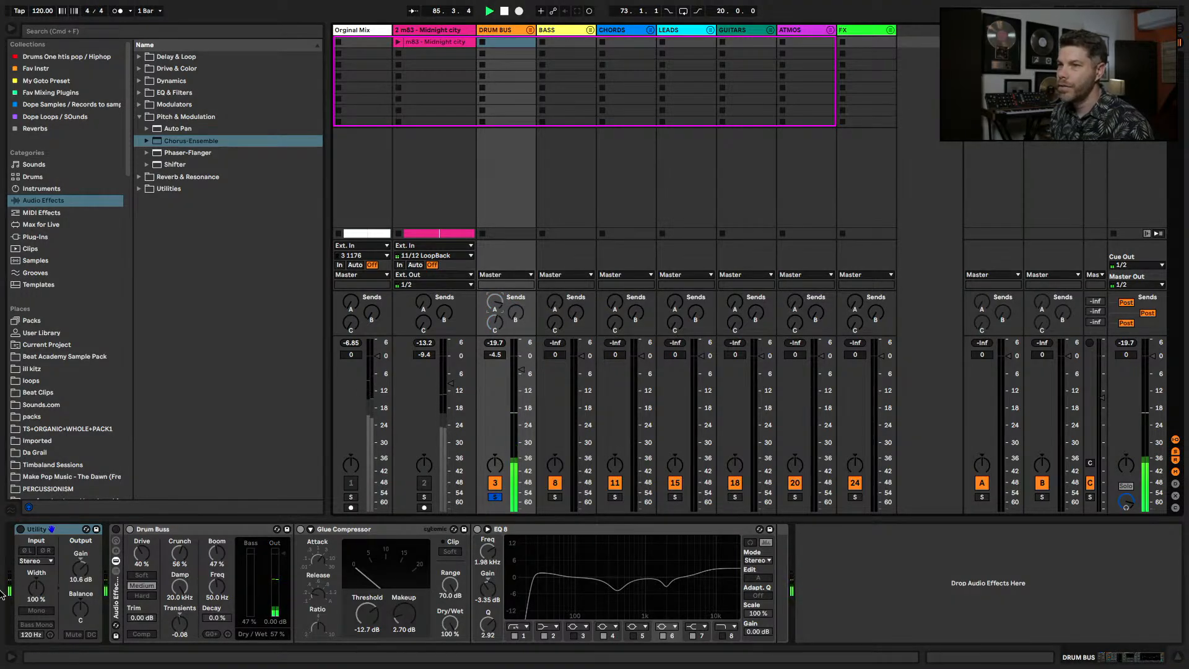
left_click(21, 530)
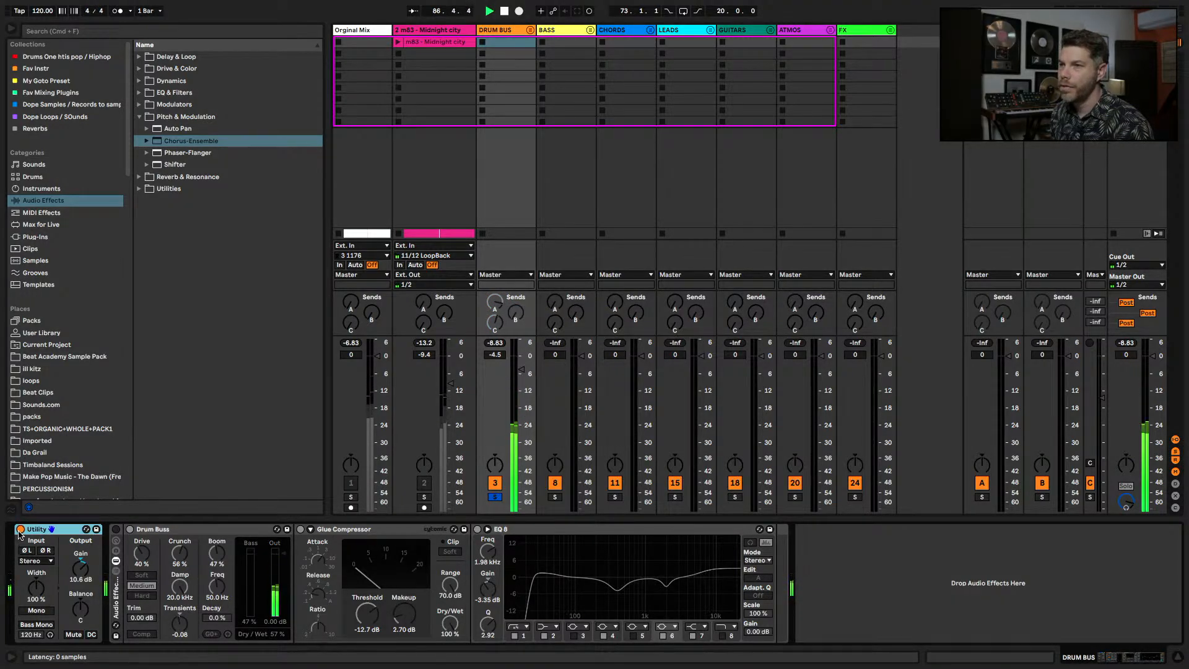
left_click(21, 529)
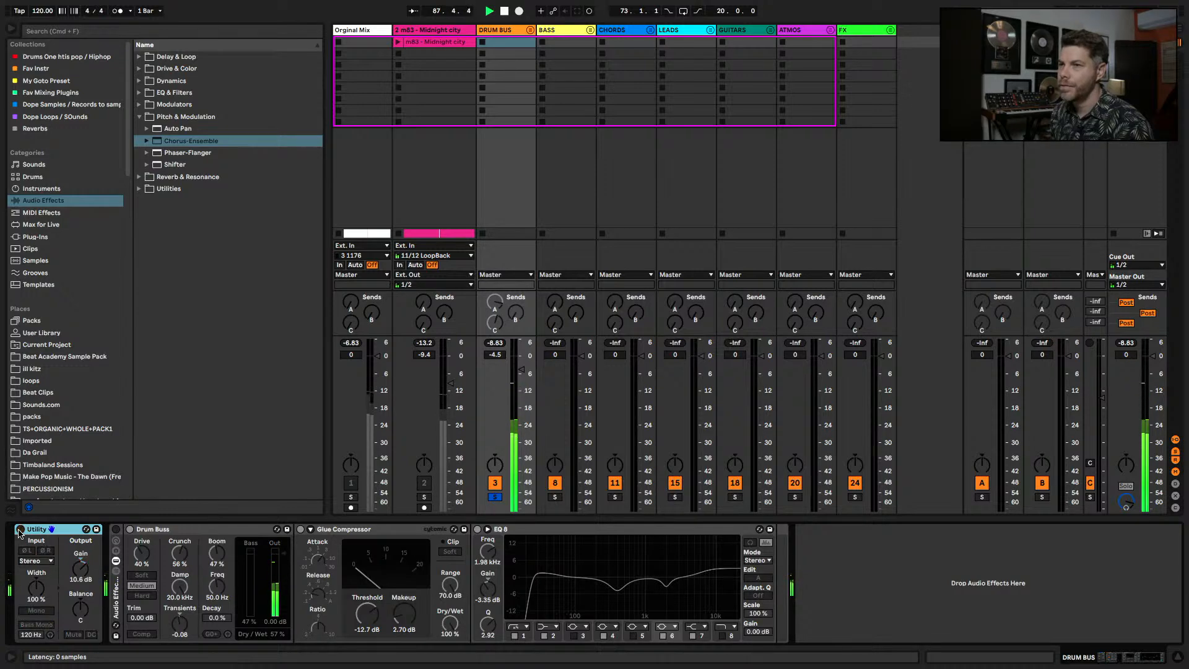
left_click(116, 530)
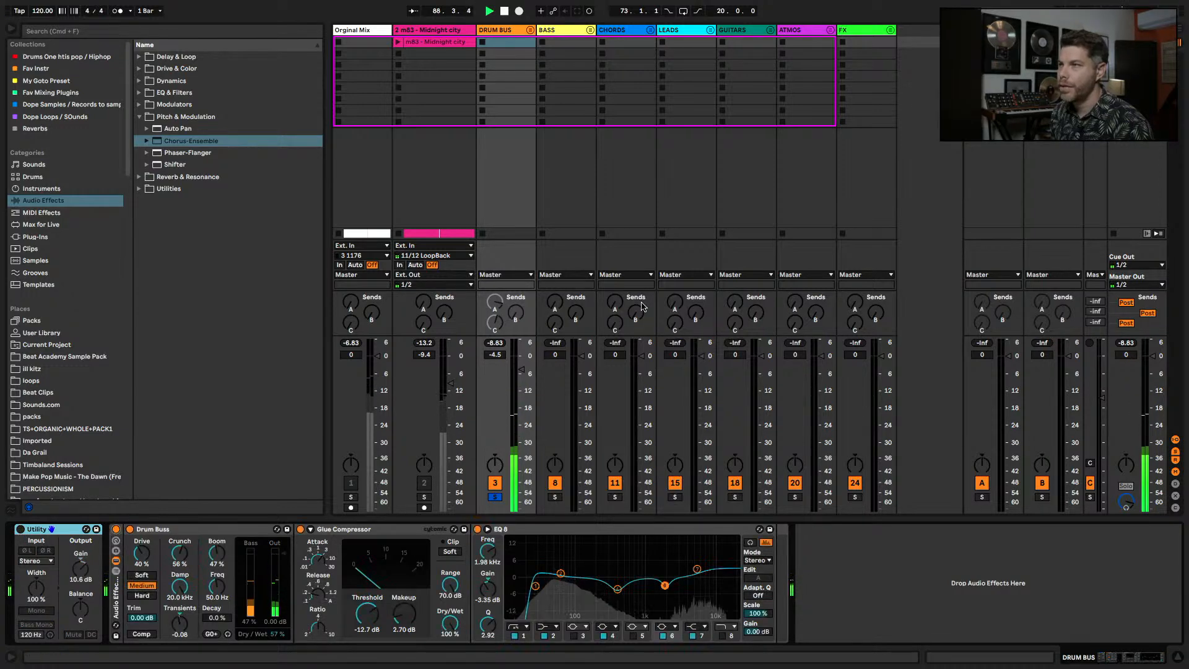
right_click(495, 303)
left_click(522, 319)
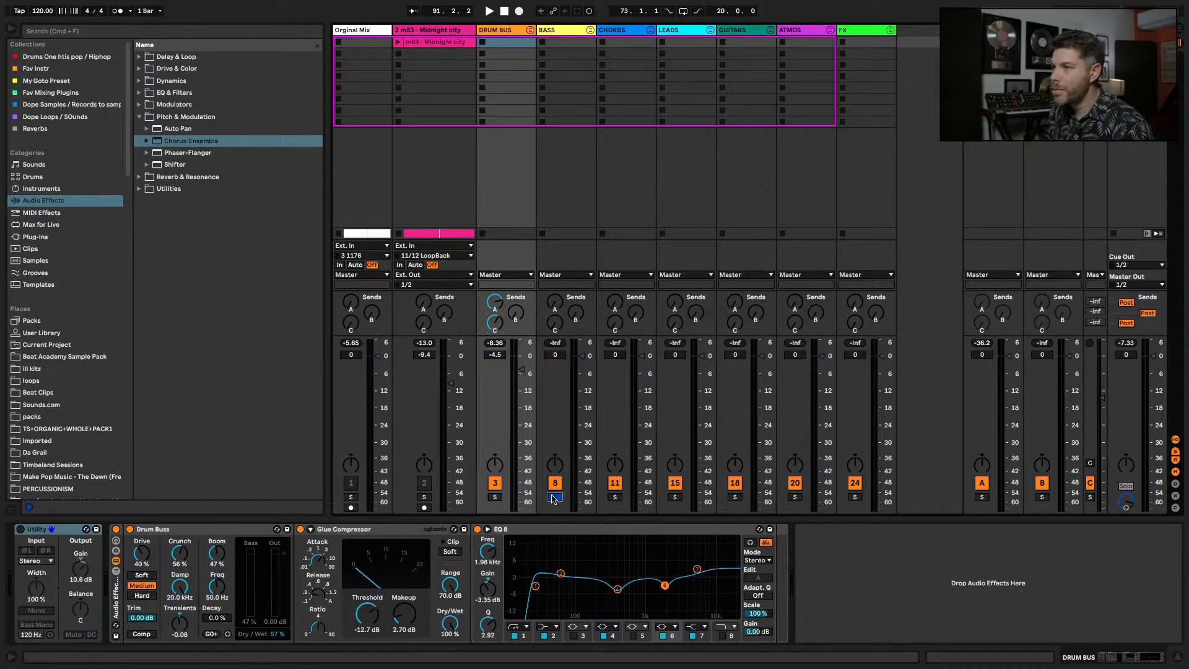
- Solo and play the BASS group, and unfold it to reach the Landin_BASS_Bass-1 track
key("space")
left_click(576, 31)
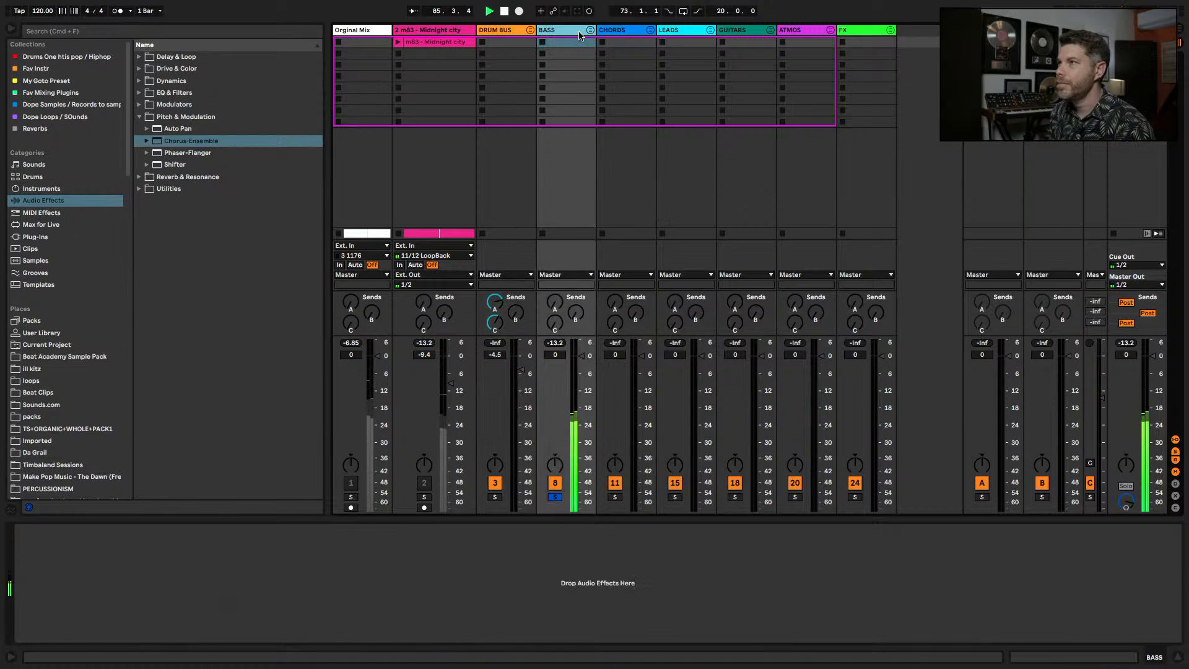
key("space")
left_click(590, 30)
left_click(630, 31)
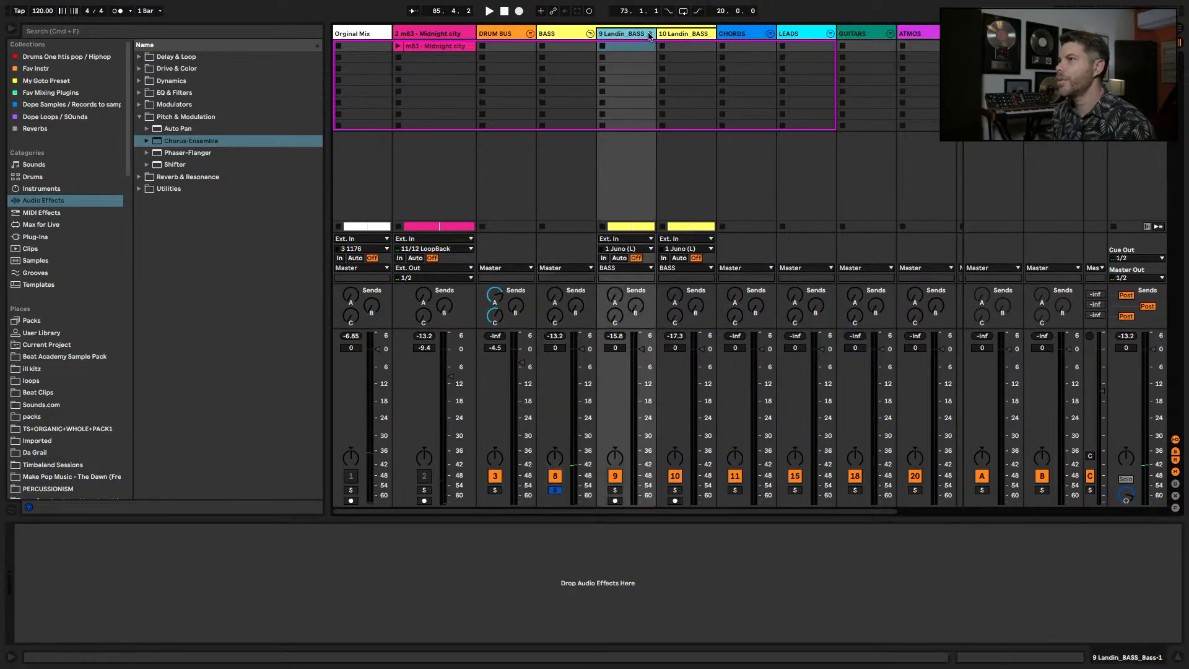
- Mute Landin_BASS_Bass-1 and lower the Landin_BASS_SubBass track volume to -2.0 dB during playback
left_click(617, 476)
key("space")
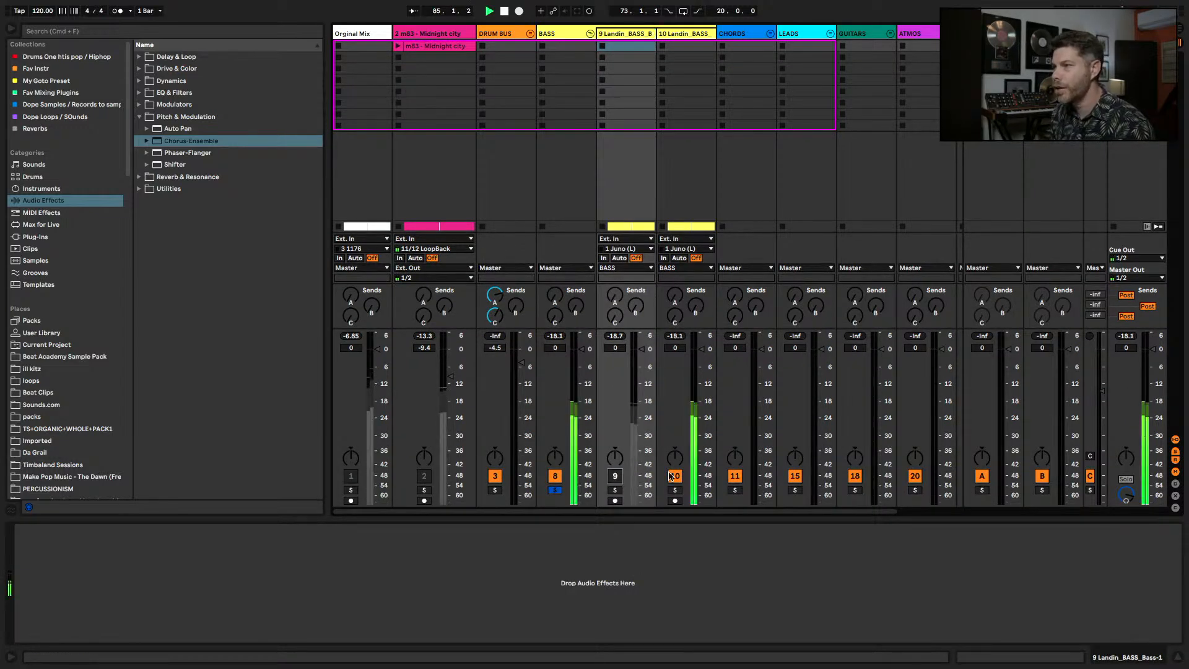
left_click_drag(701, 341, 701, 338)
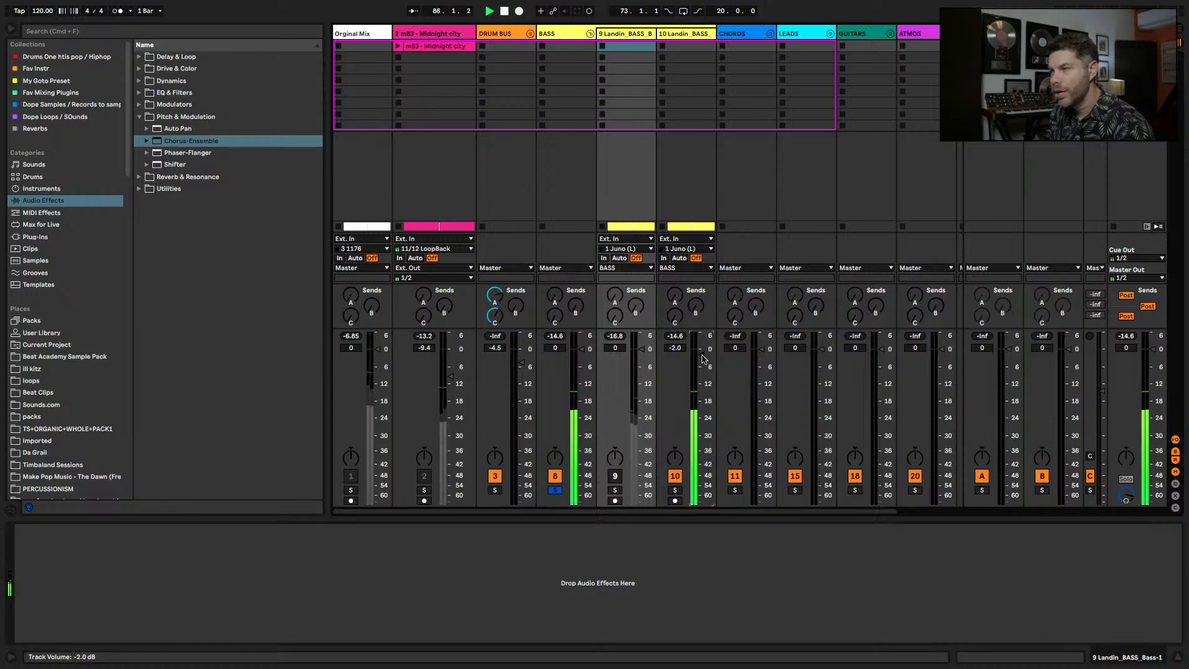
- Audition Landin_BASS_Bass-1 on its own with the SubBass muted, and unmute the SubBass
left_click(675, 476)
left_click(615, 476)
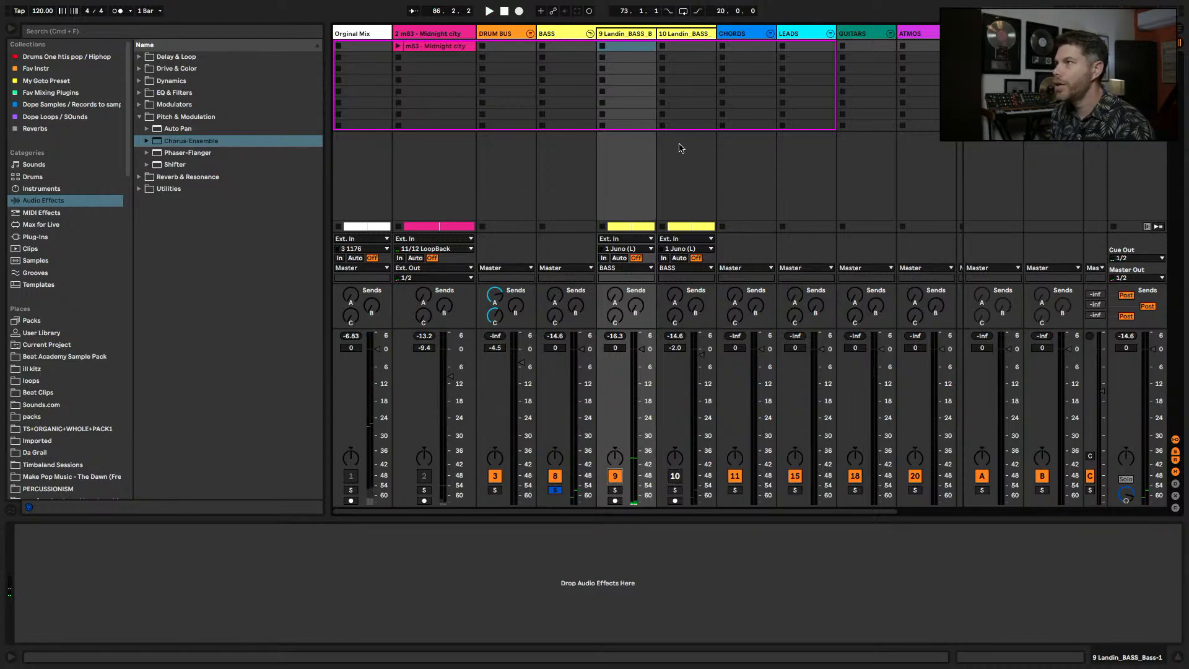
key("space")
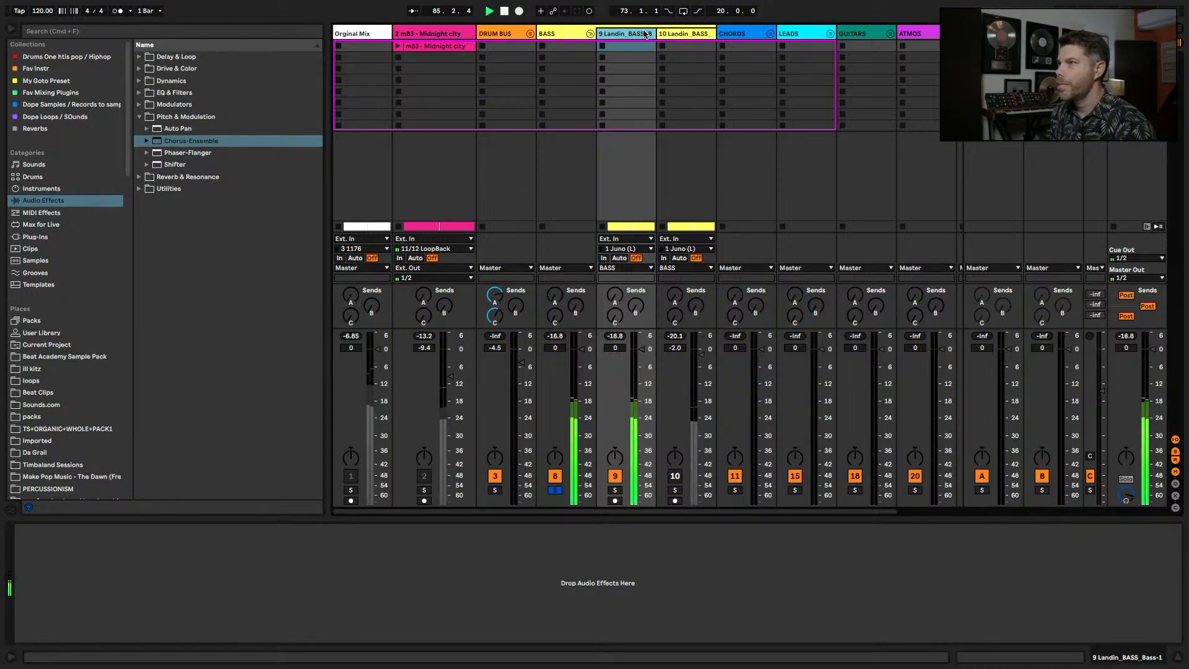
left_click(576, 34)
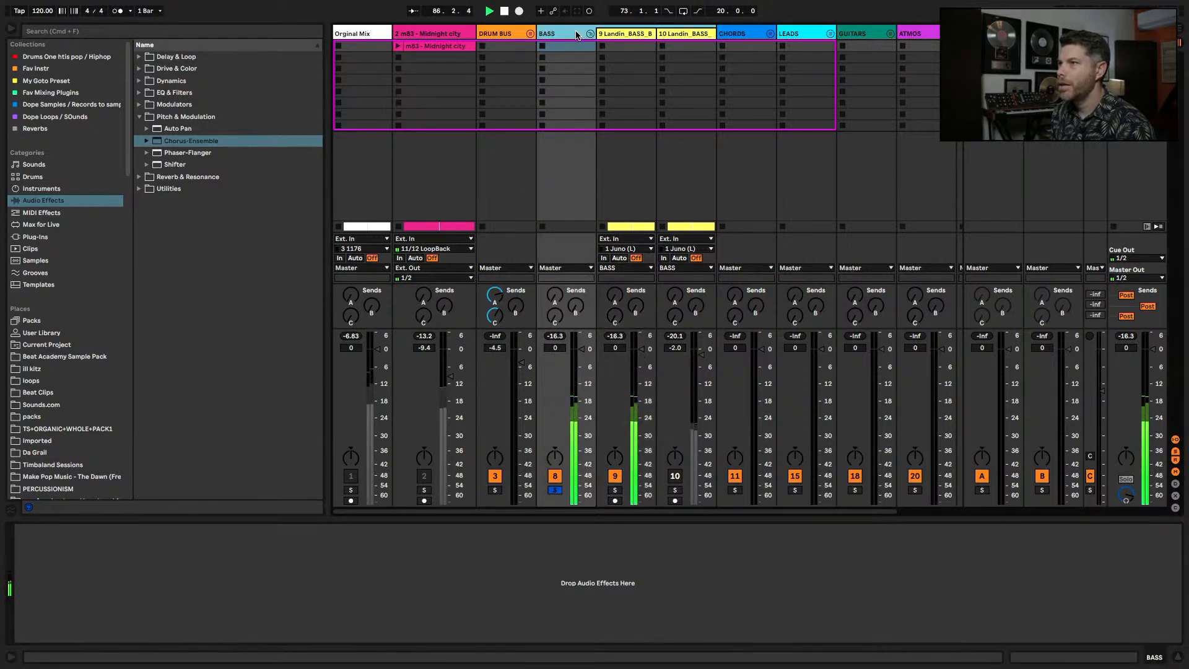
left_click(638, 34)
key("shift+Tab")
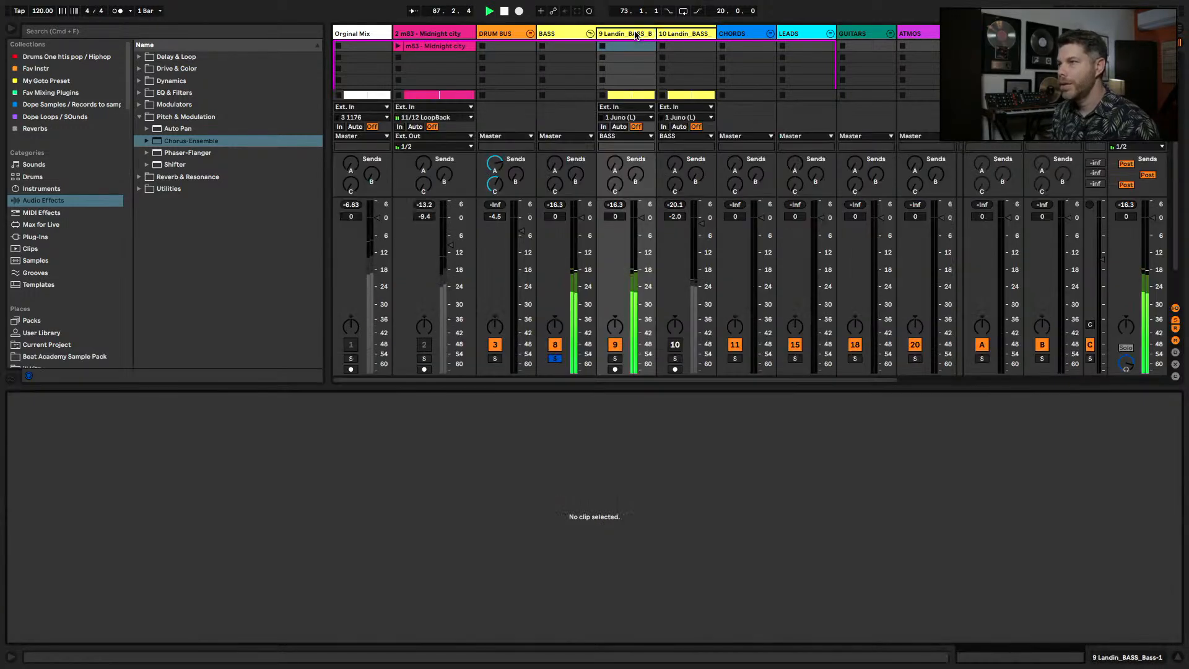
key("shift+Tab")
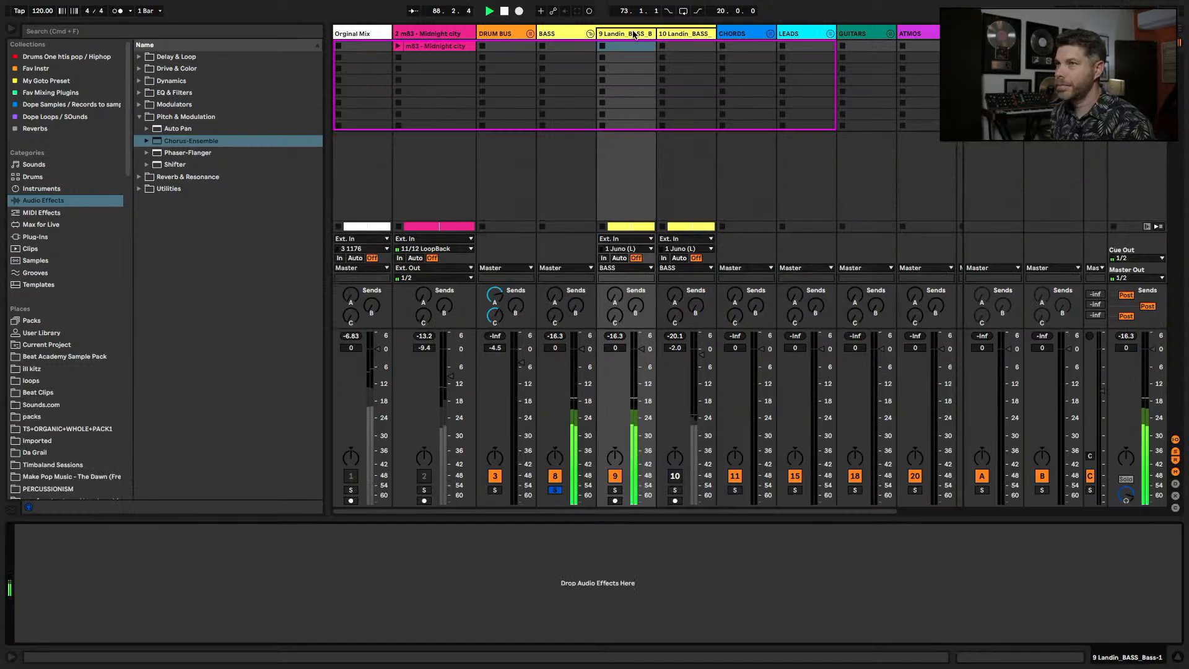
key("space")
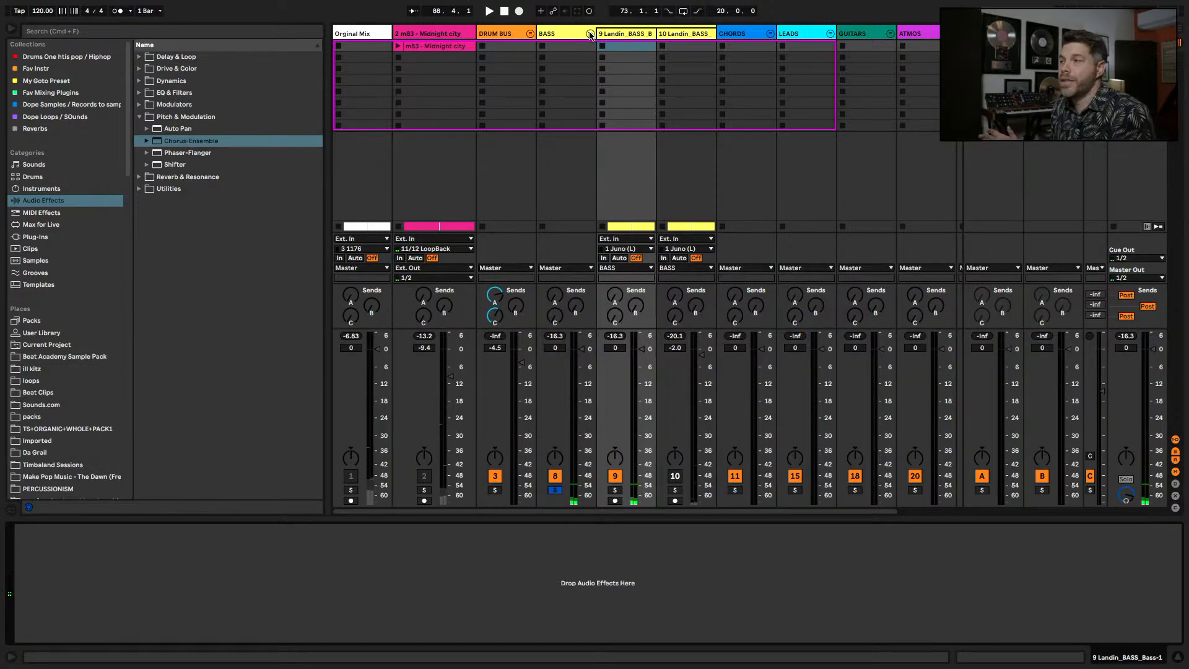
left_click(674, 477)
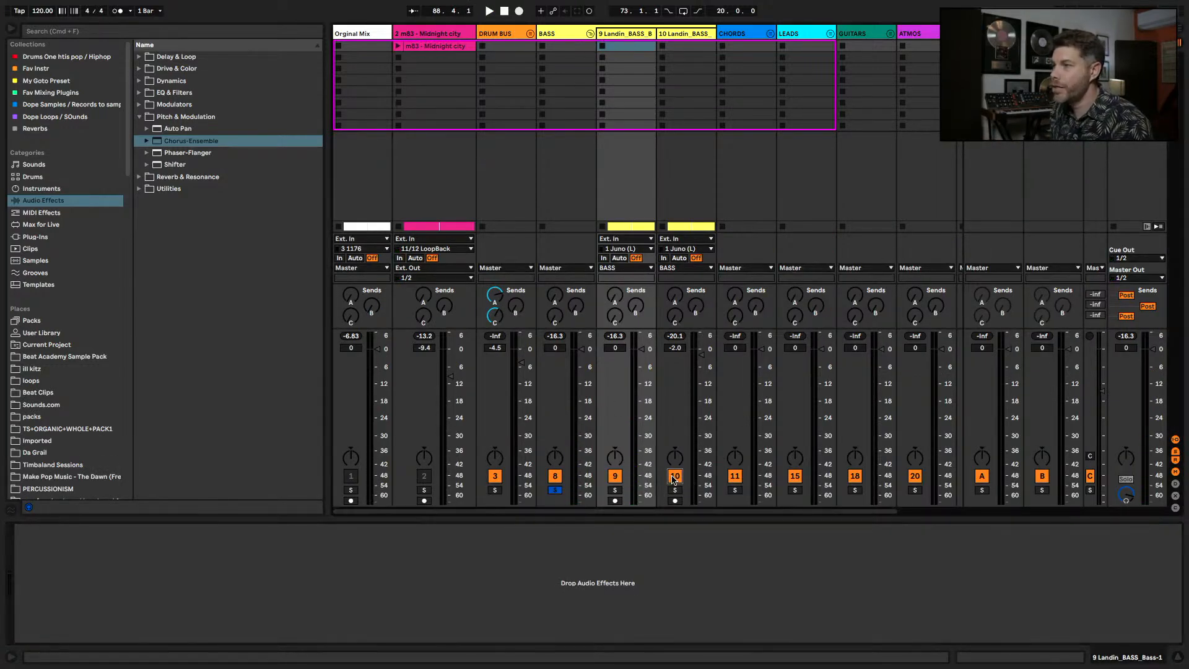
- Add an EQ Eight to Landin_BASS_Bass-1 with a low cut at 26.7 Hz
left_click(589, 34)
left_click(590, 31)
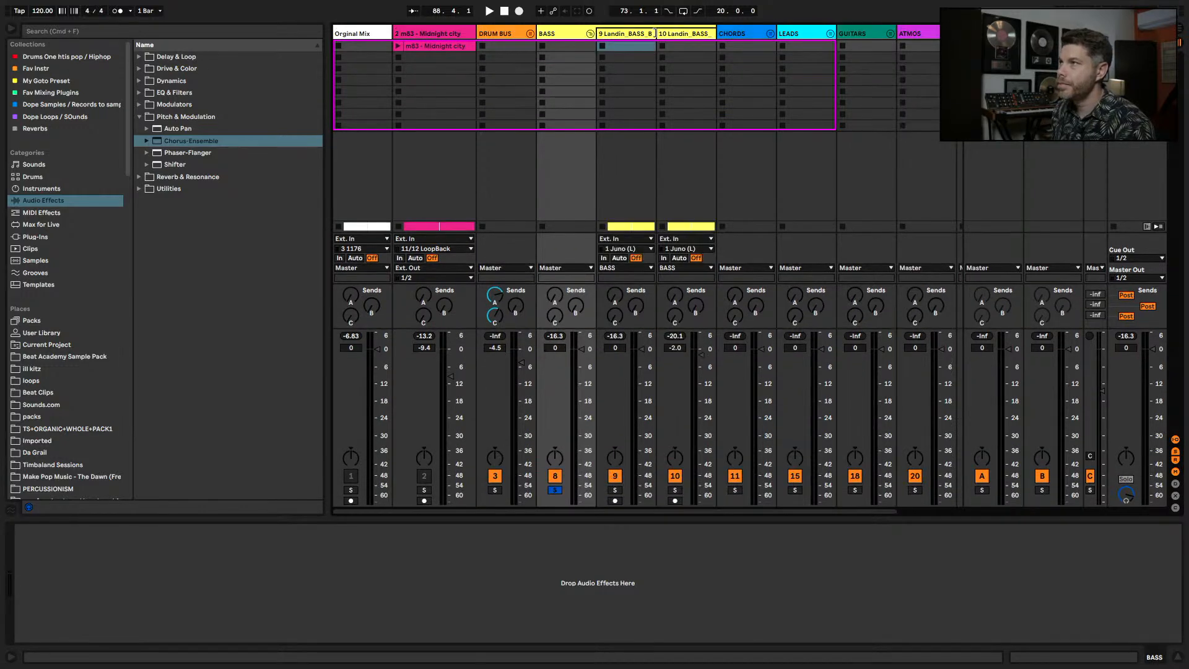
left_click(140, 117)
left_click(138, 93)
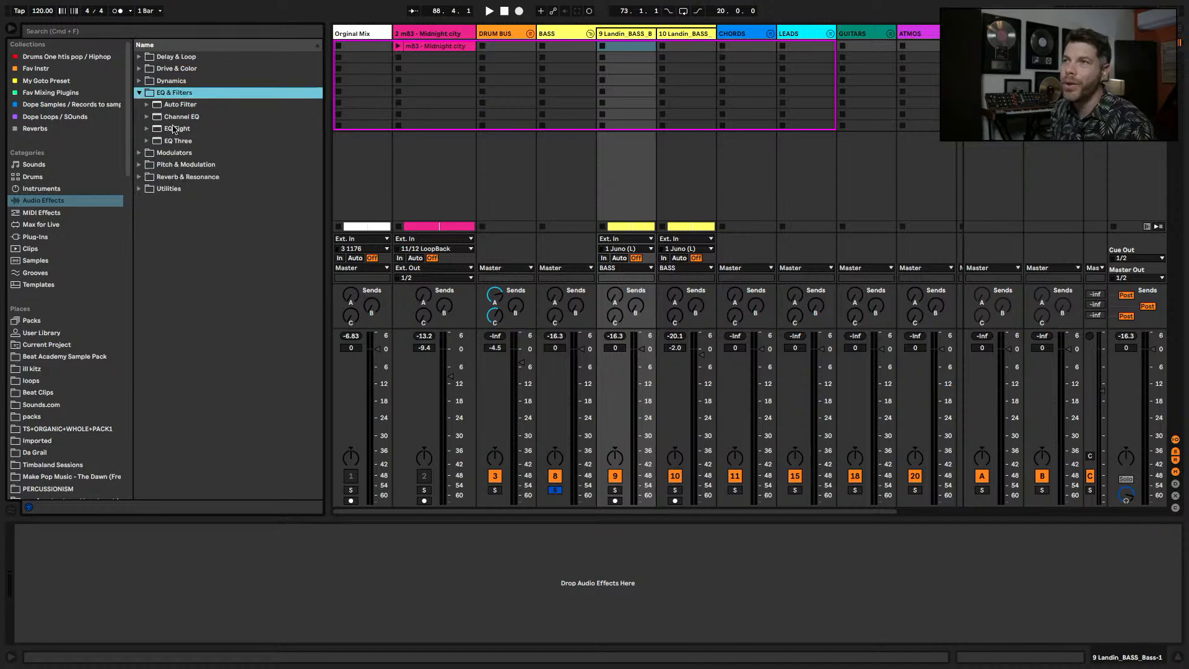
left_click(173, 130)
left_click_drag(644, 90, 644, 90)
key("space")
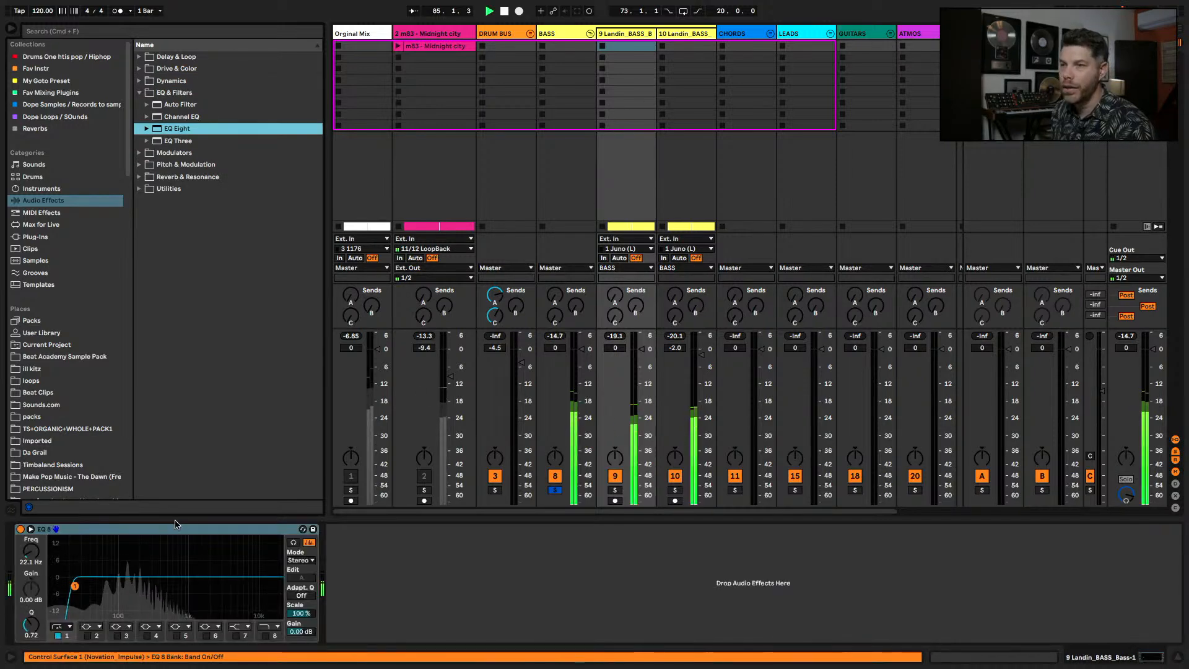
left_click_drag(76, 585, 81, 587)
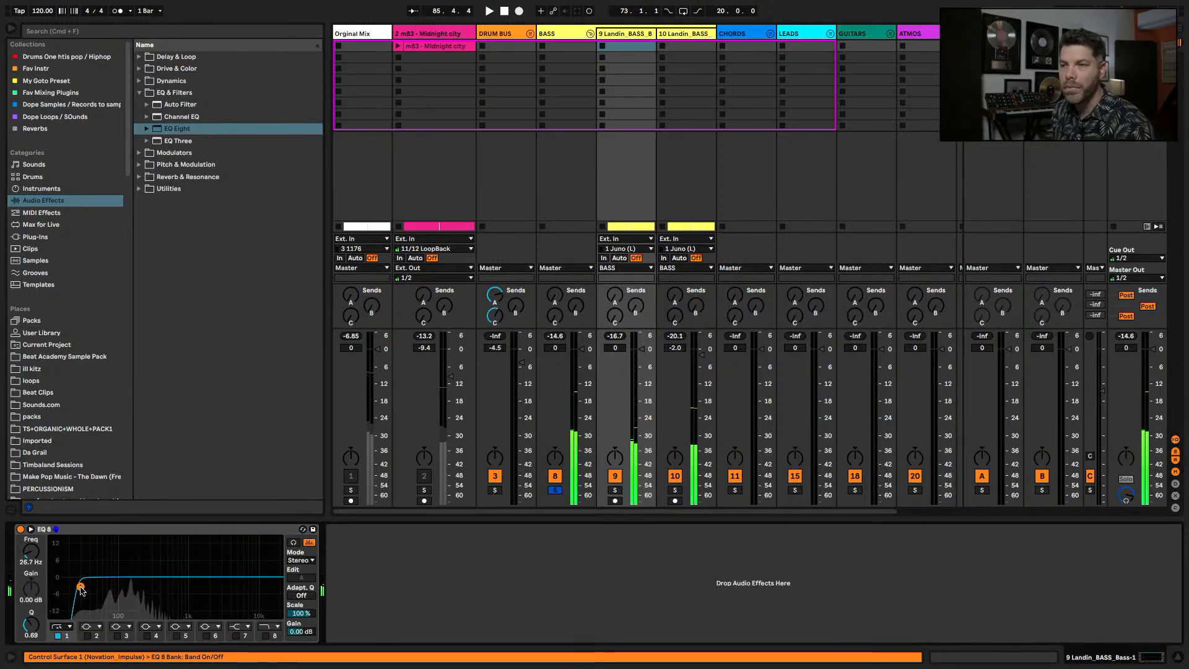
key("space")
- Add a slight band 4 boost near 464 Hz and a high cut at 7.58 kHz to Bass-1's EQ Eight during playback
key("space")
left_click(147, 635)
mouse_move(166, 577)
left_mouse_down()
mouse_move(166, 560)
mouse_move(166, 574)
left_mouse_up()
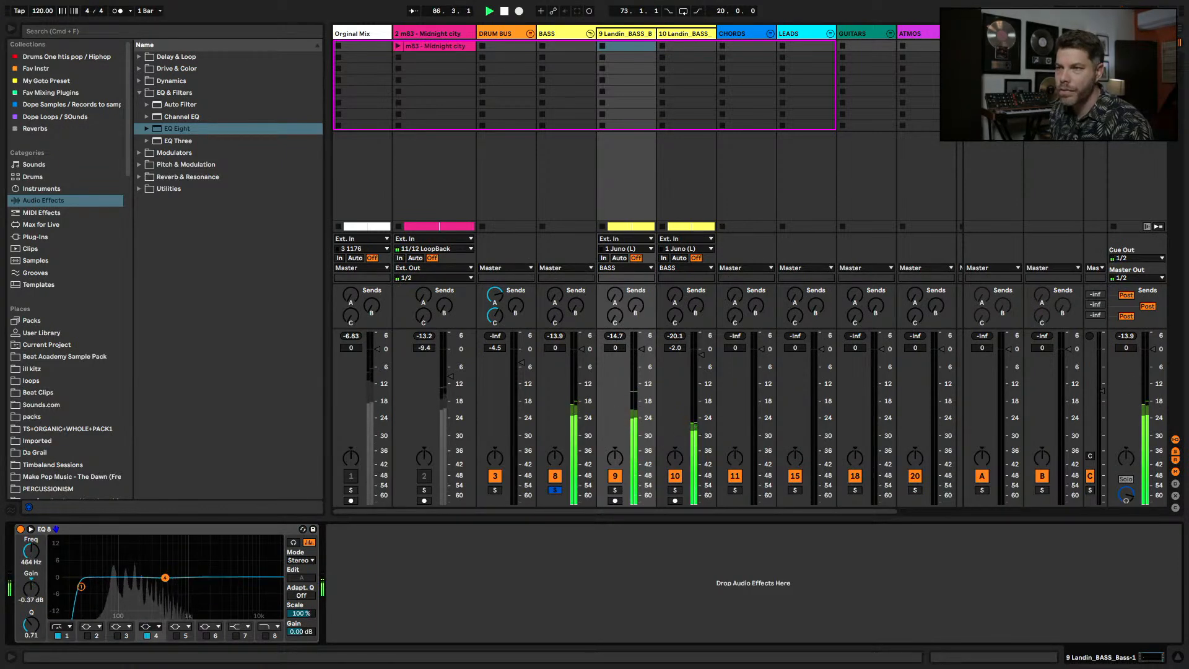
left_click(266, 636)
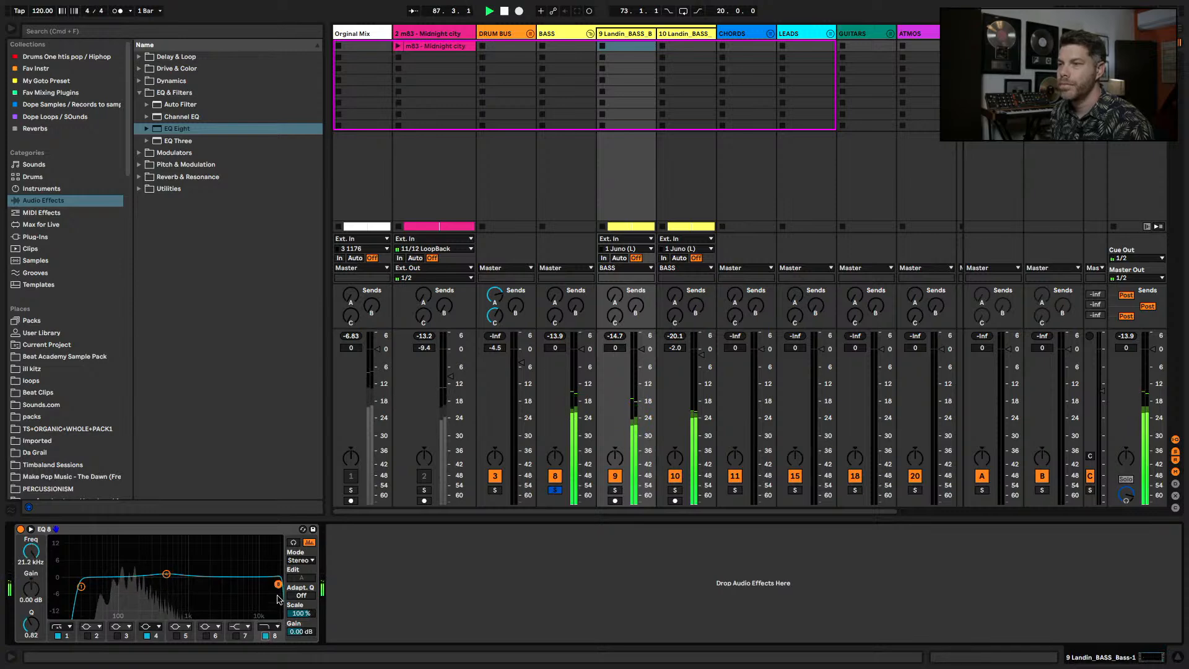
left_click_drag(272, 589, 241, 590)
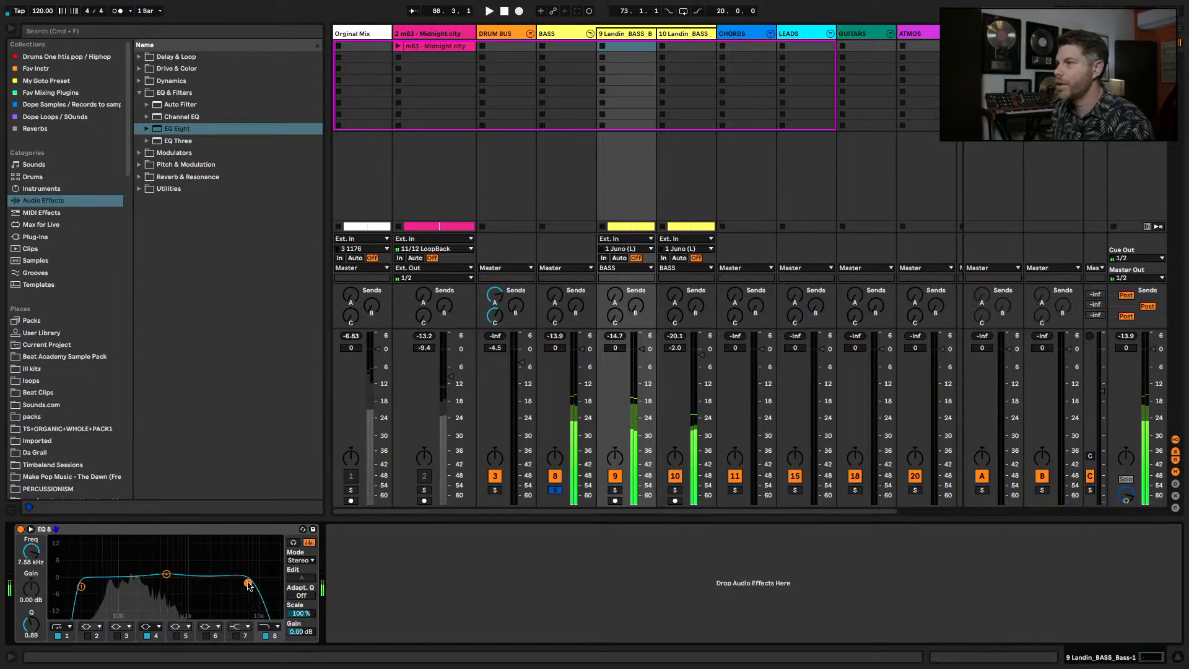
- Mute Bass-1 and add an EQ Eight to Landin_BASS_SubBass with a low cut at 20.6 Hz
left_click(689, 41)
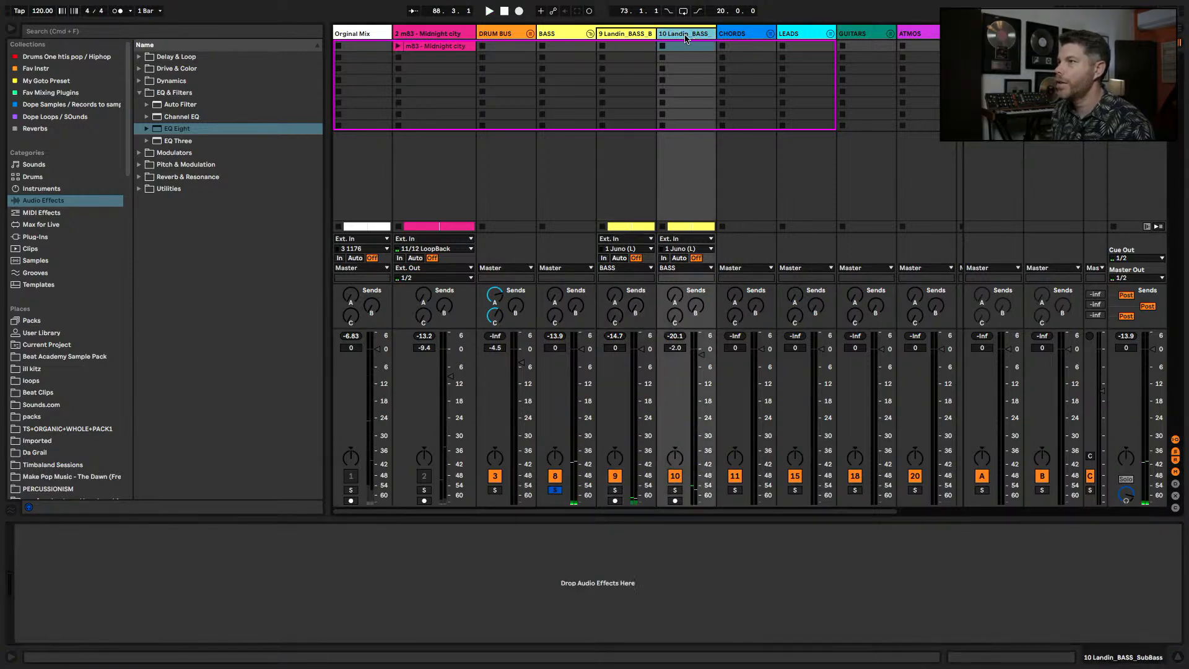
left_click(615, 476)
left_click_drag(173, 128, 612, 142)
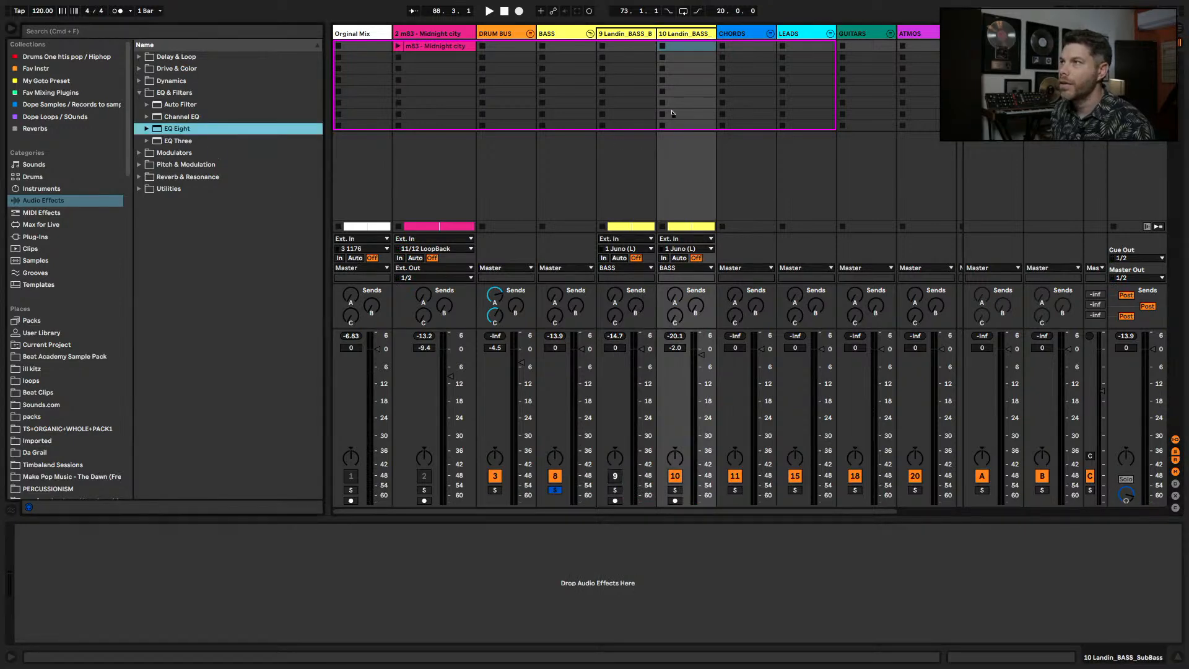
left_click_drag(672, 113, 672, 114)
key("space")
left_click_drag(81, 589, 73, 585)
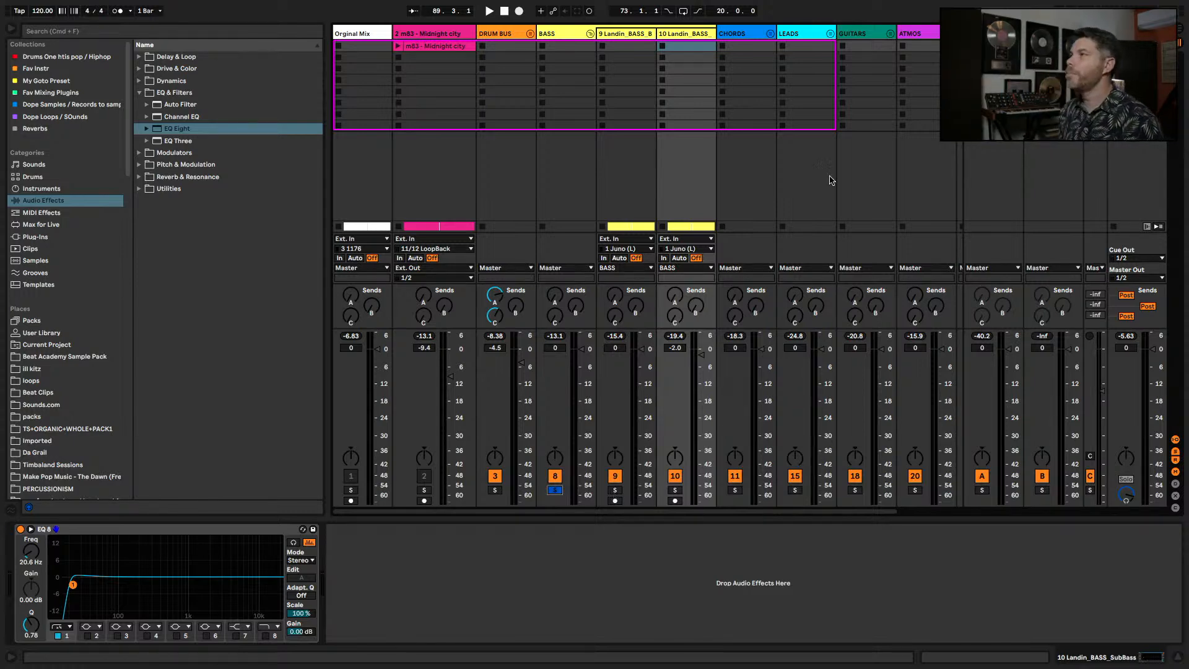
- Narrow the return tracks and all main mixer tracks to their minimum width
left_click(1095, 33)
left_click(993, 34)
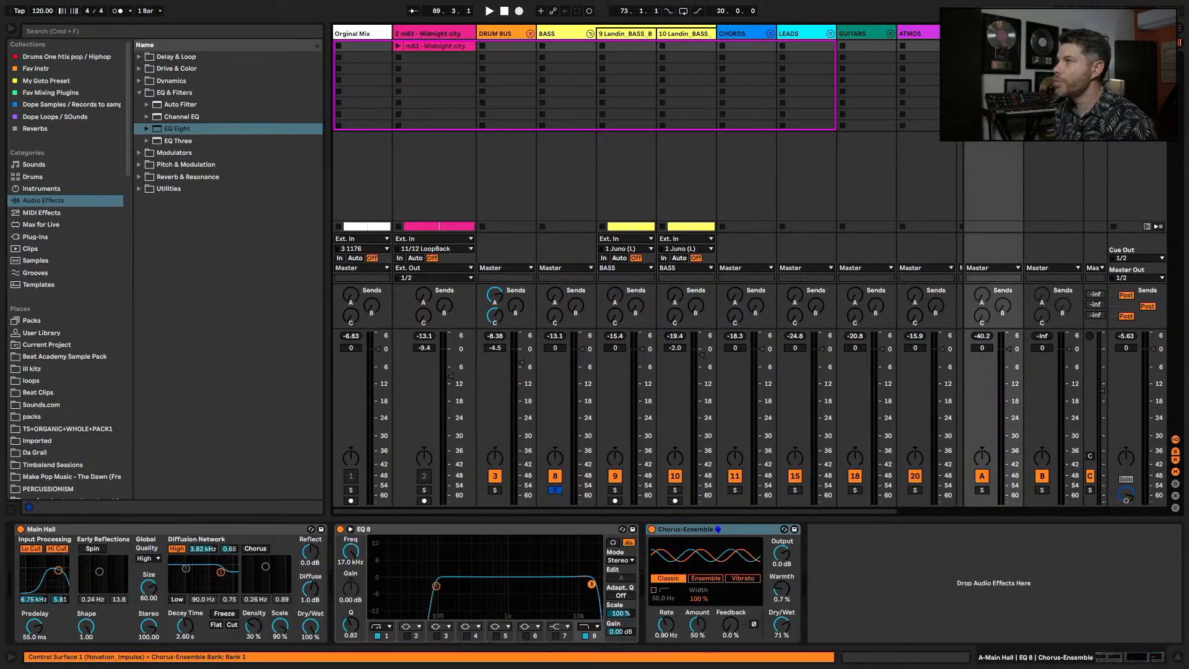
left_click_drag(1024, 34, 974, 34)
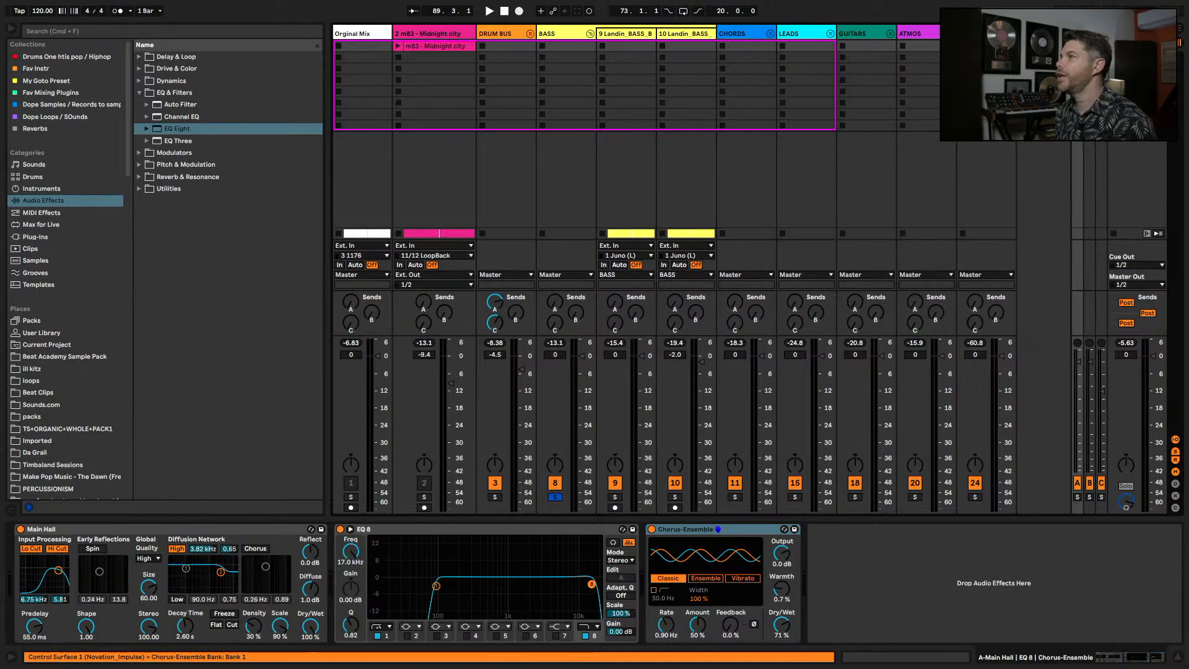
left_click(985, 33)
left_click(434, 33, "shift")
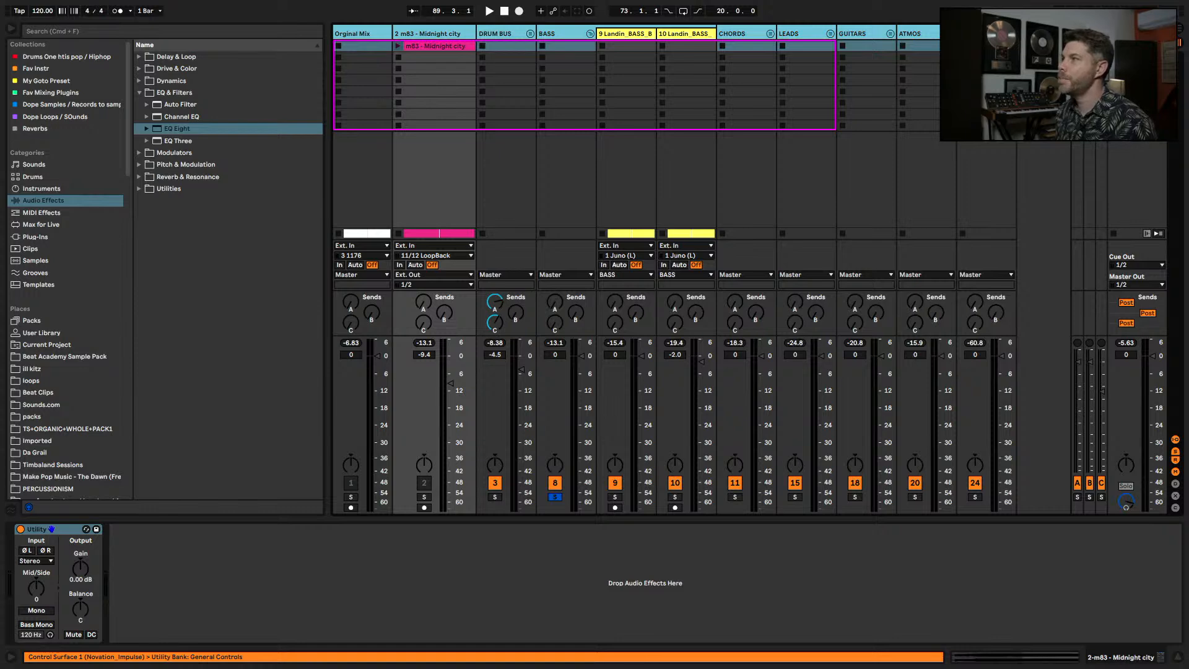
left_click_drag(956, 33, 908, 38)
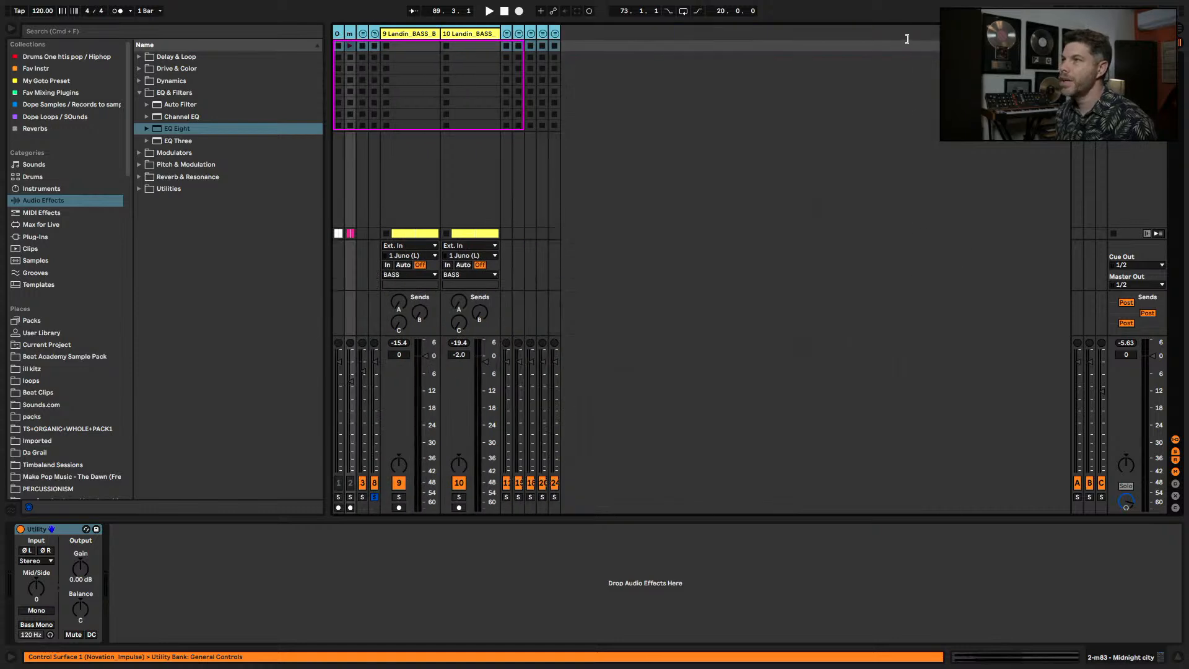
- Narrow the two tracks inside the BASS group to minimum width and fold the group
left_click(375, 35)
left_click(428, 34)
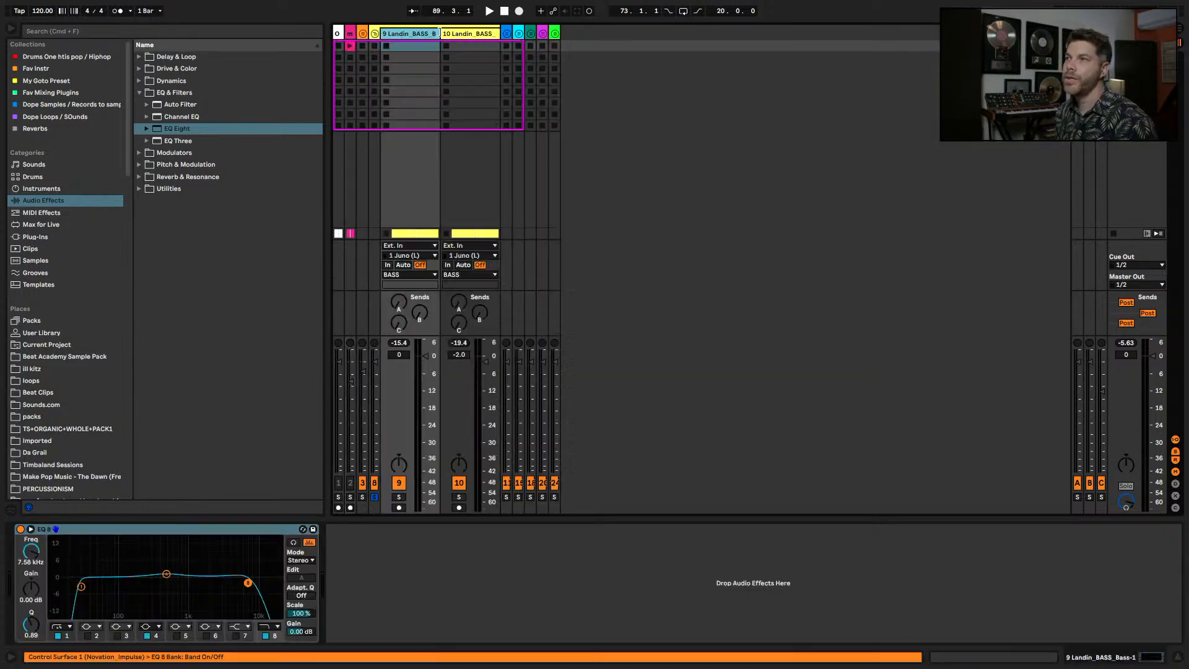
mouse_move(440, 33)
left_mouse_down()
mouse_move(453, 33)
mouse_move(440, 33)
left_mouse_up()
left_click(375, 34)
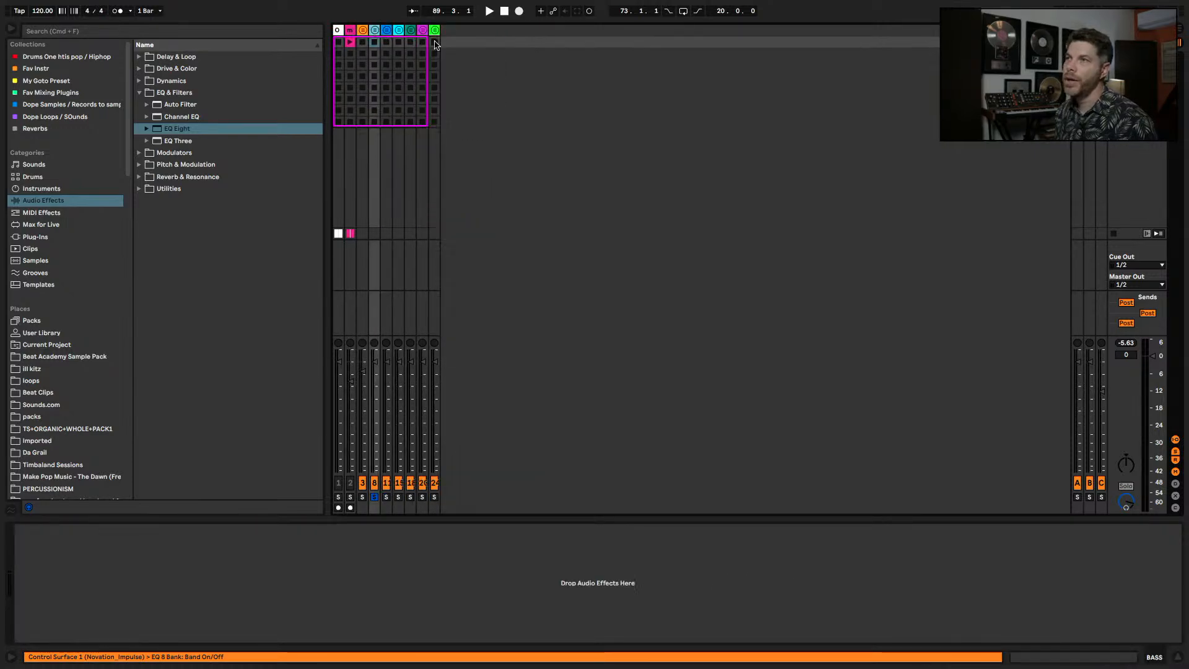
- Unfold the BASS group, widen its two tracks, and unfold the DRUM BUS group
key("super+a")
left_click_drag(439, 33, 470, 34)
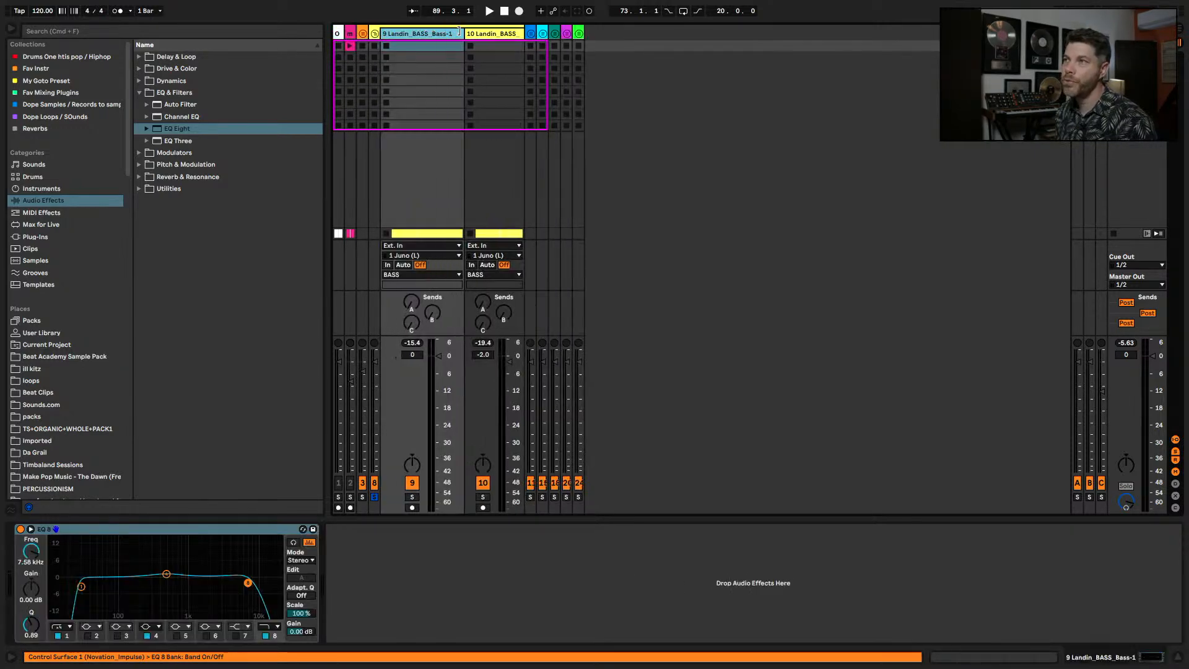
key("super+a")
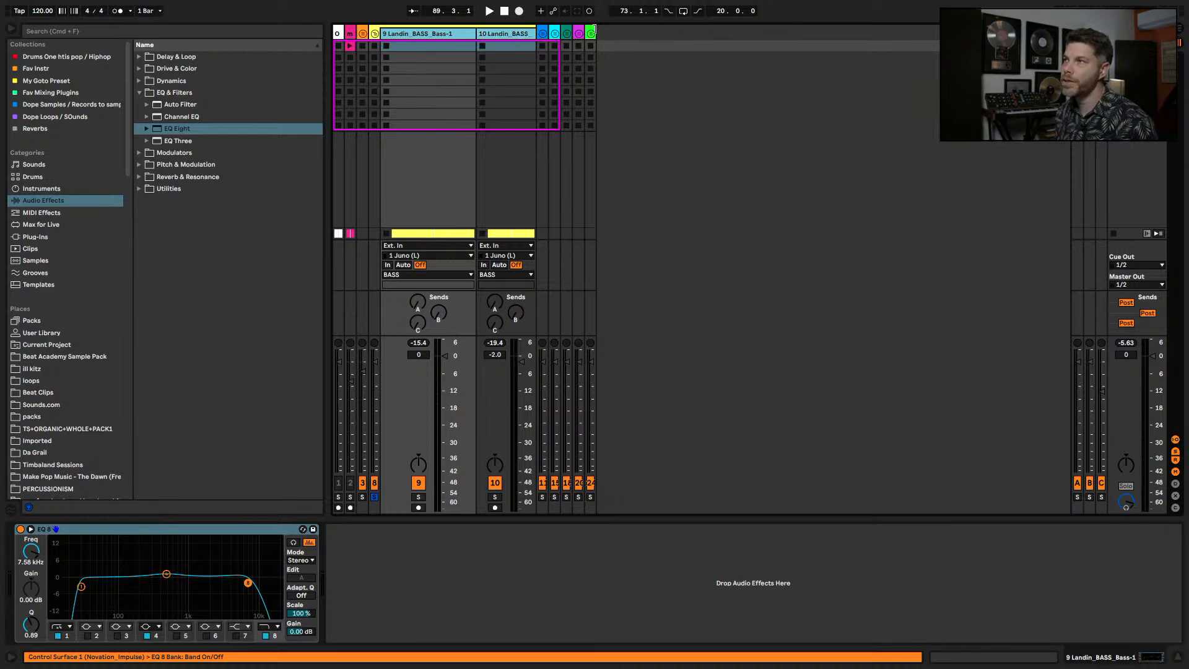
left_click_drag(432, 33, 488, 32)
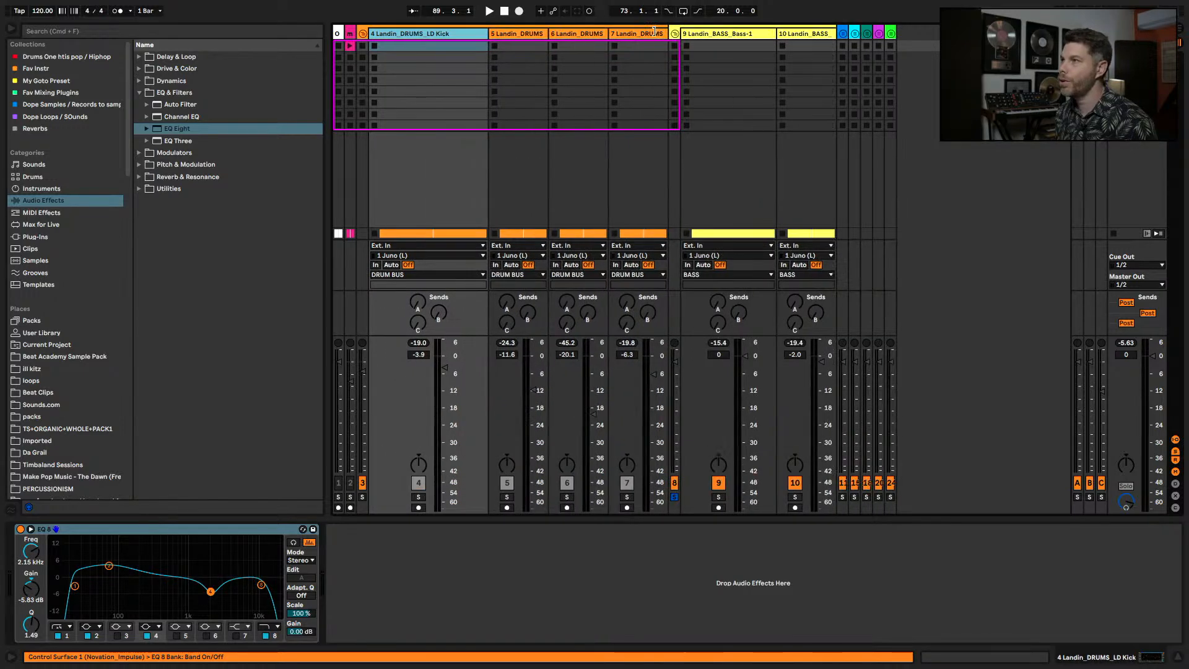
- Unfold the CHORDS, LEADS, GUITARS, ATMOS and FX groups to show their individual tracks in the mixer
left_click(843, 33)
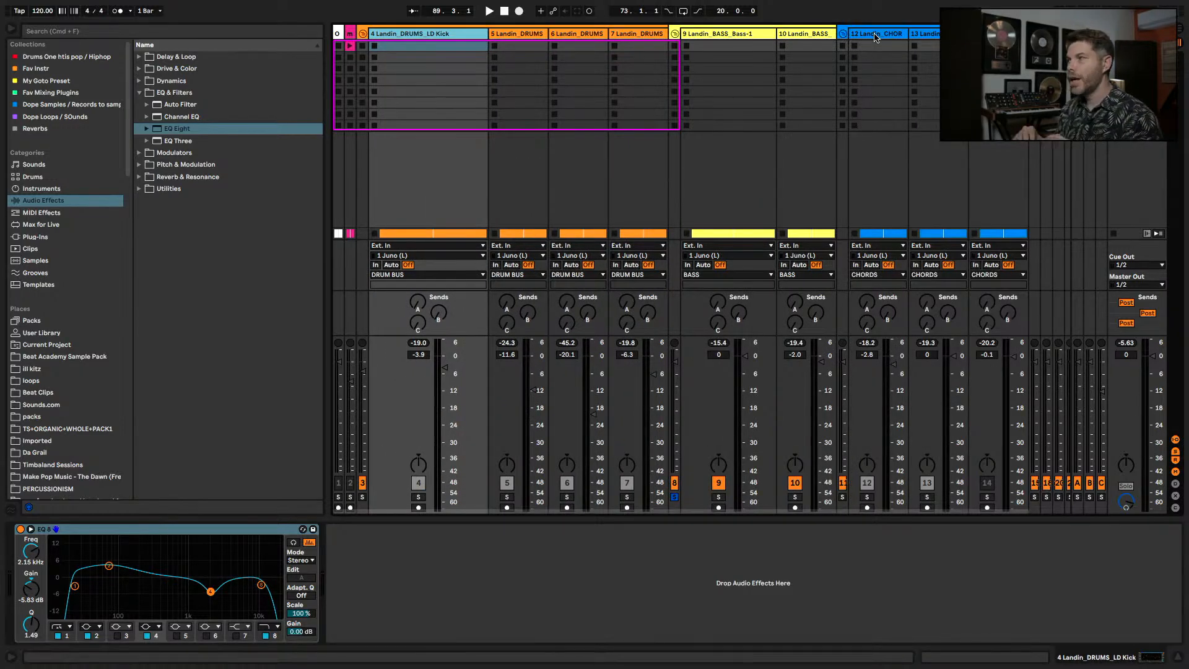
scroll(560, 118, "right", 2)
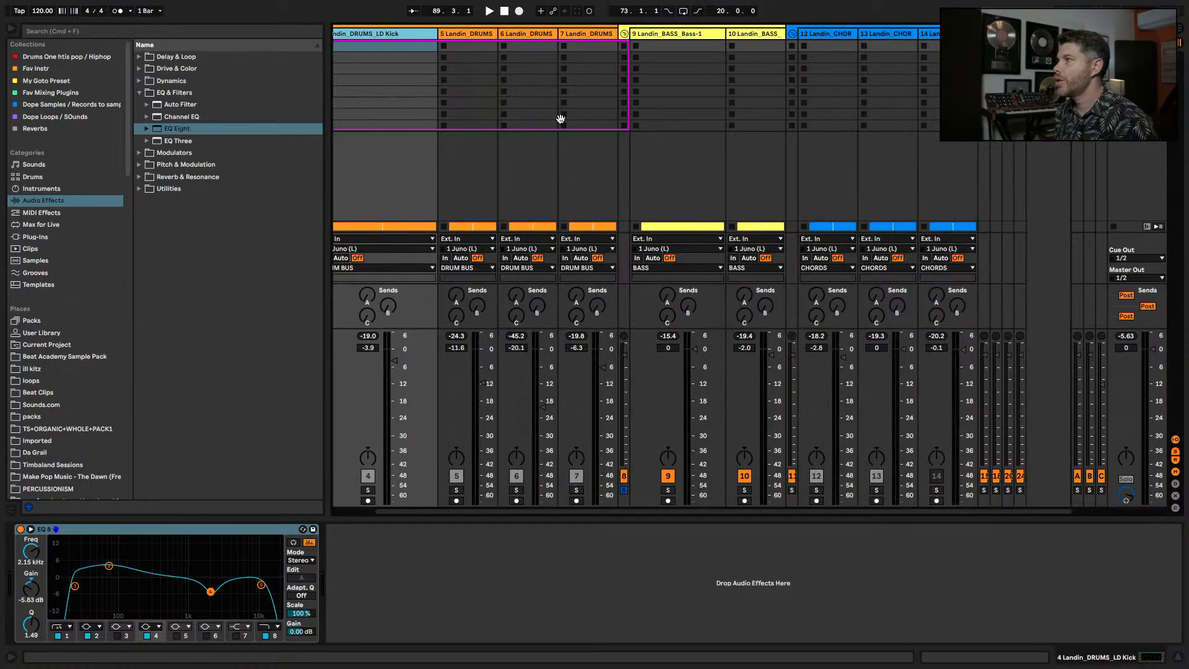
left_click(984, 33)
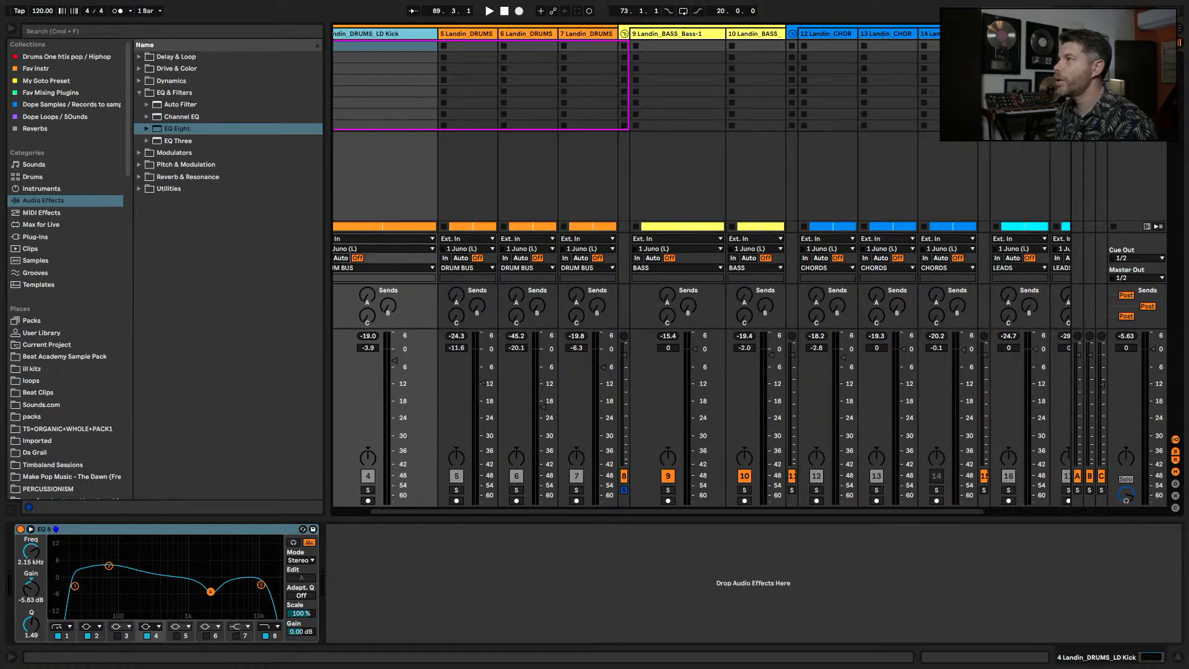
scroll(809, 75, "right", 4)
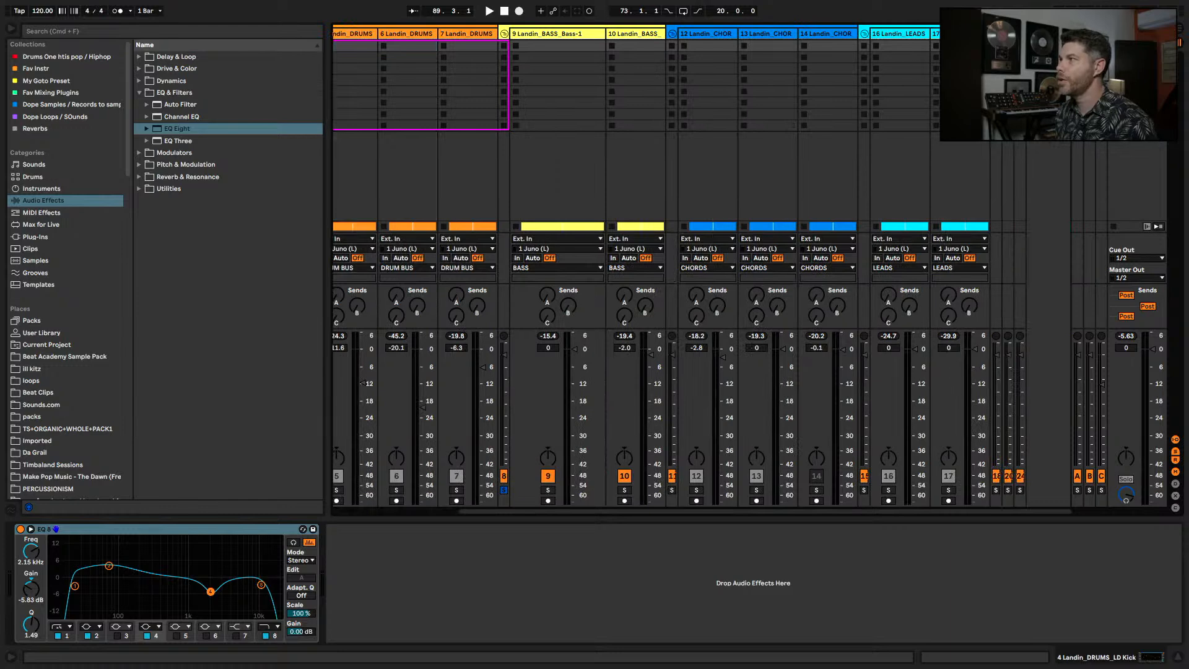
left_click(996, 34)
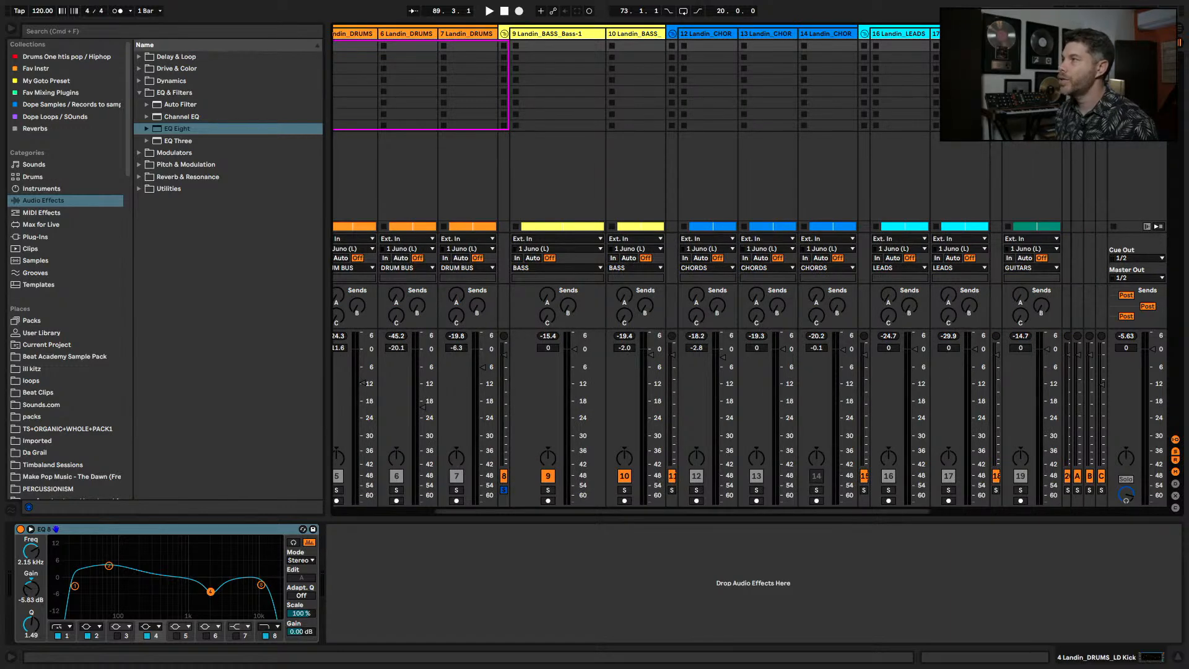
scroll(677, 101, "right", 8)
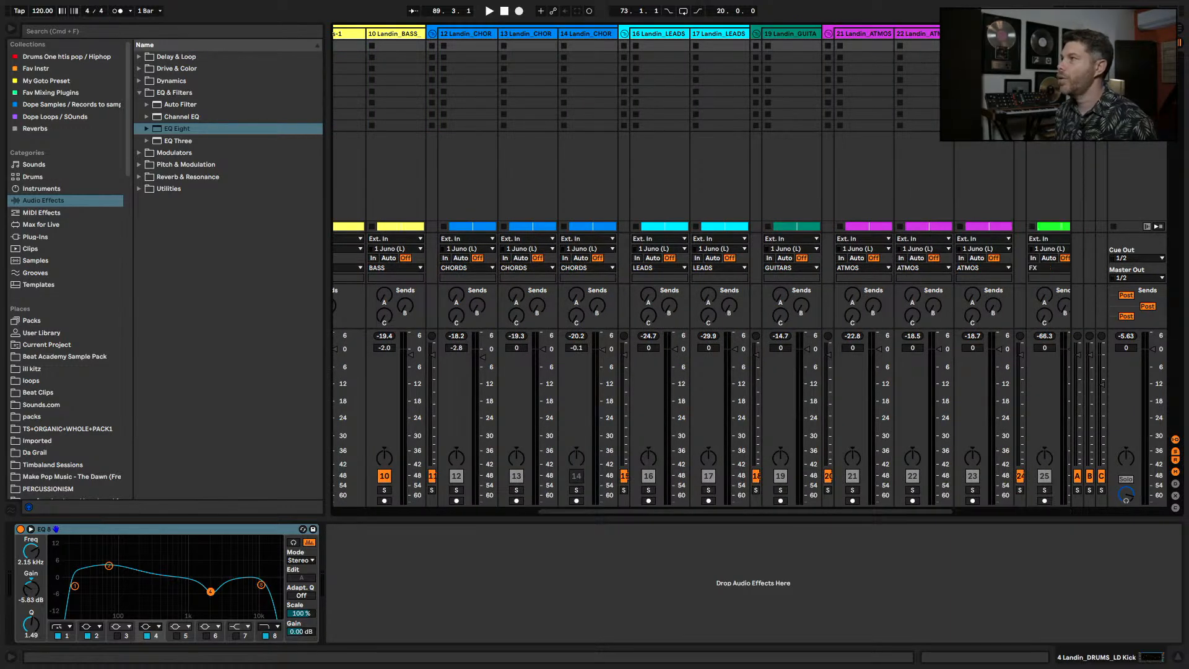
- Widen the DRUM BUS group's mixer channel and narrow the kick track beside it
scroll(599, 148, "left", 12)
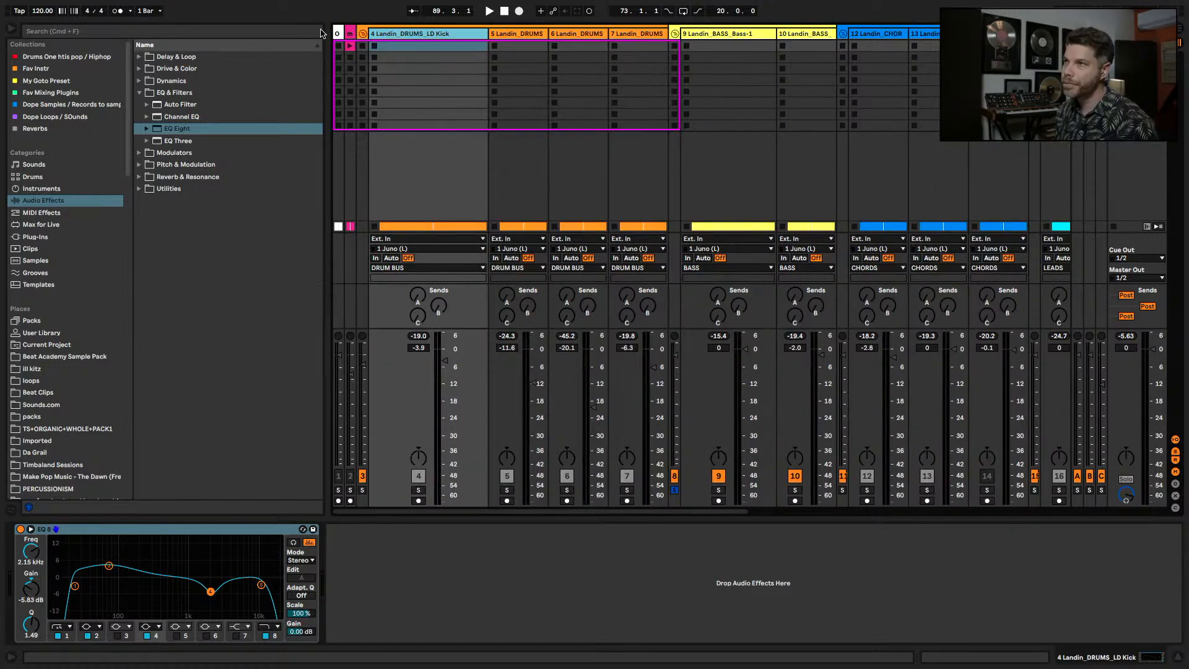
left_click(364, 34)
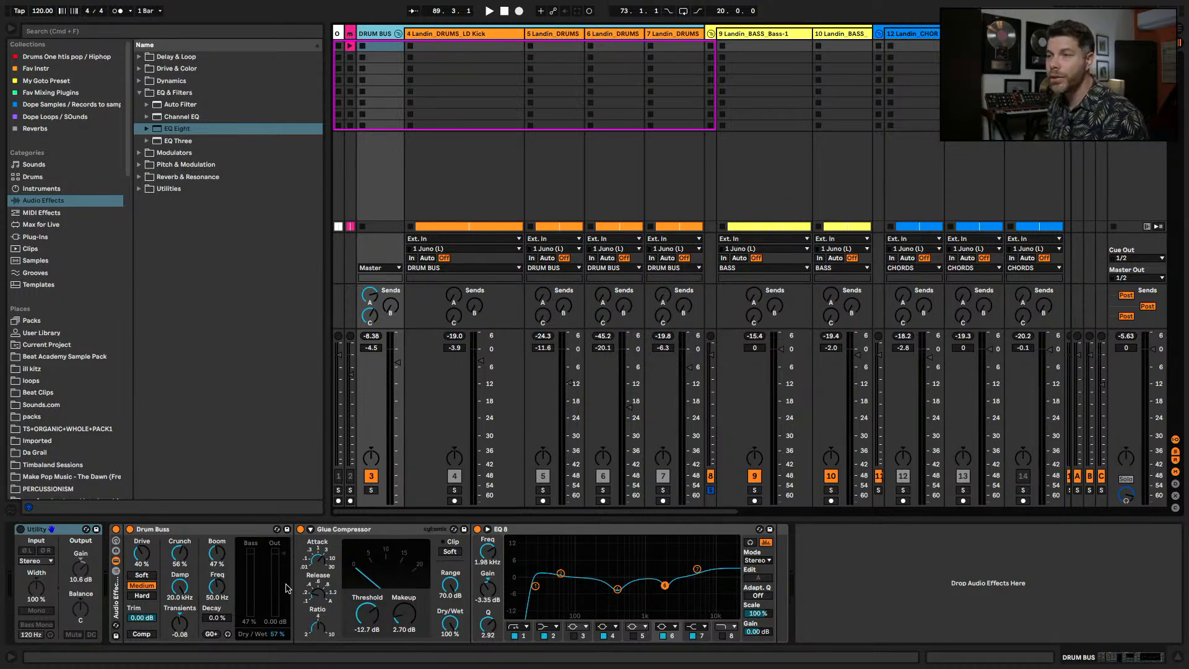
left_click(562, 35)
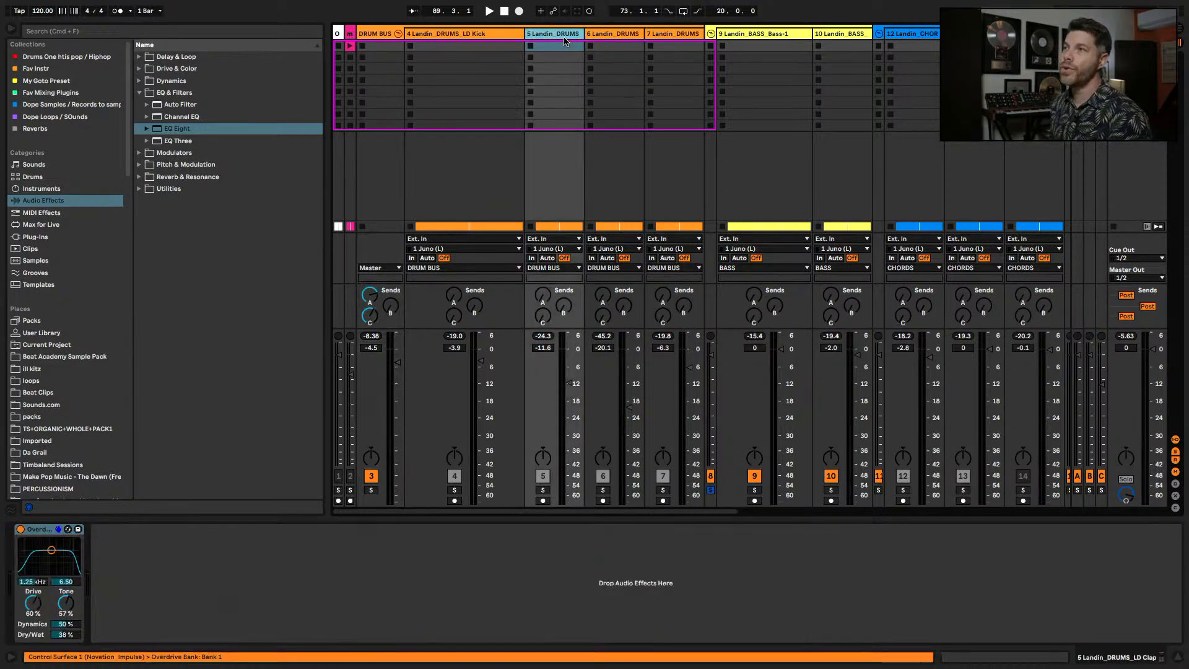
left_click(478, 37)
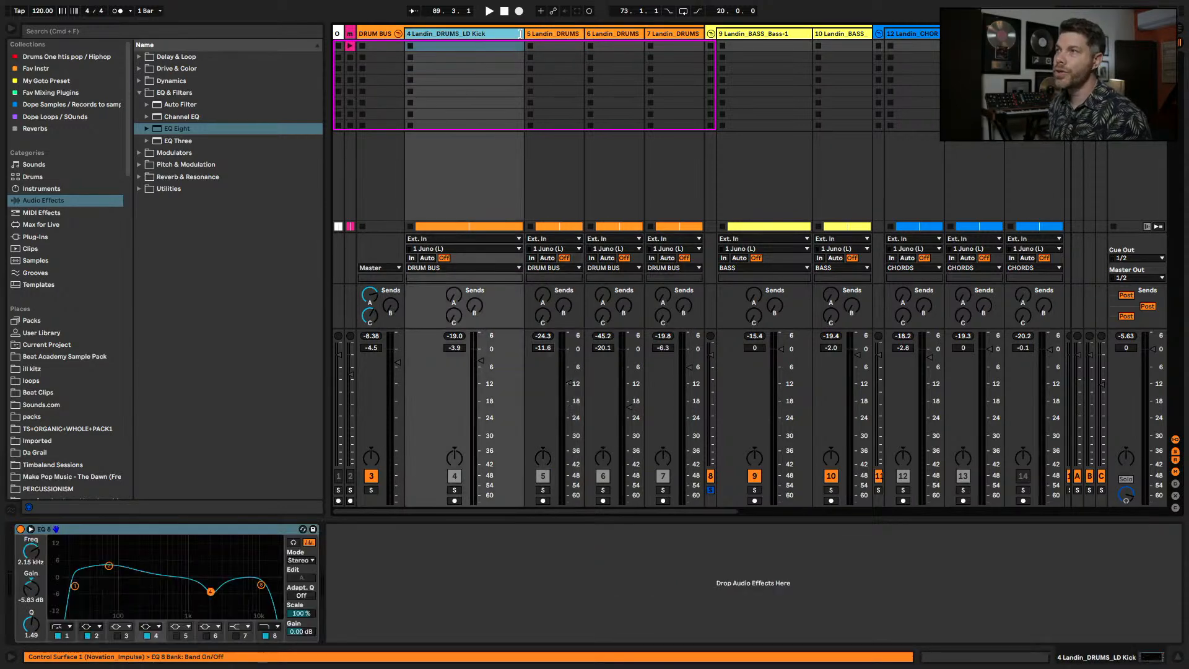
left_click_drag(522, 35, 413, 44)
left_click(378, 34)
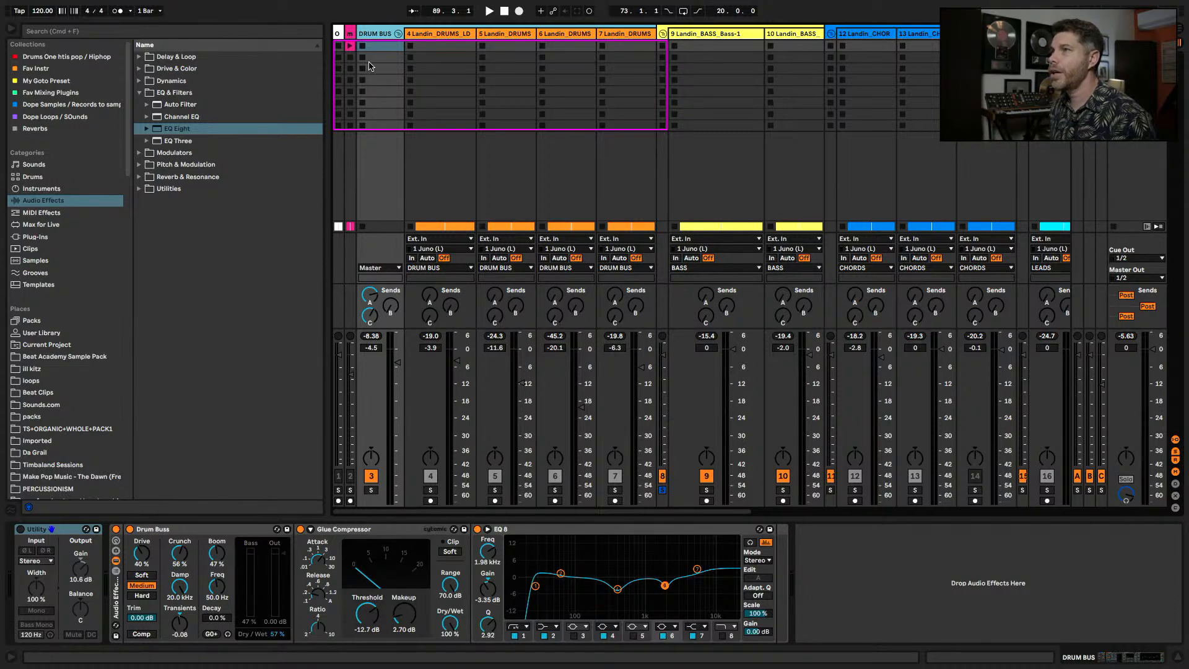
- Widen the BASS group's mixer channel so that its full name can be read
left_click(400, 35)
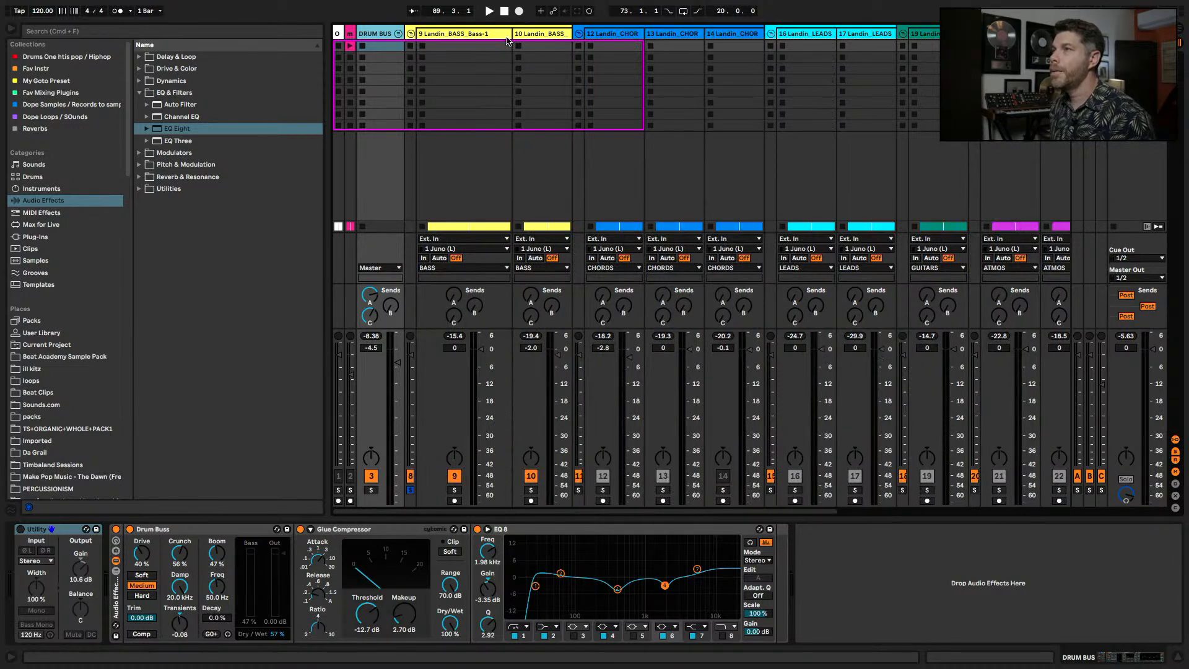
left_click(399, 34)
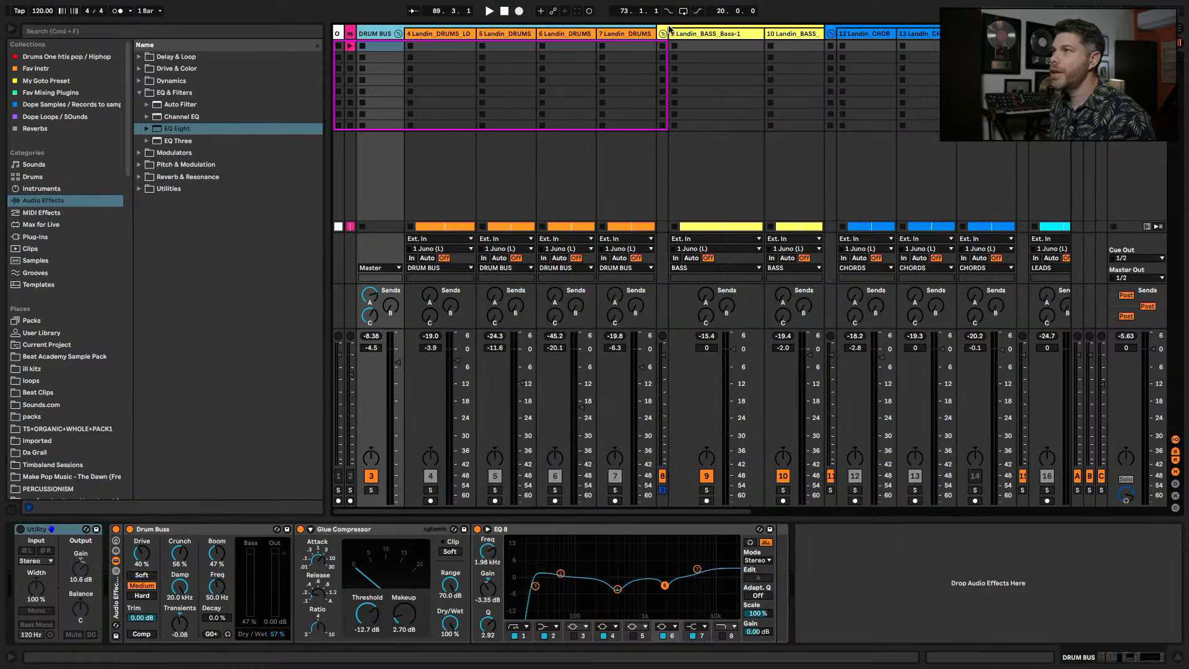
left_click_drag(669, 31, 723, 34)
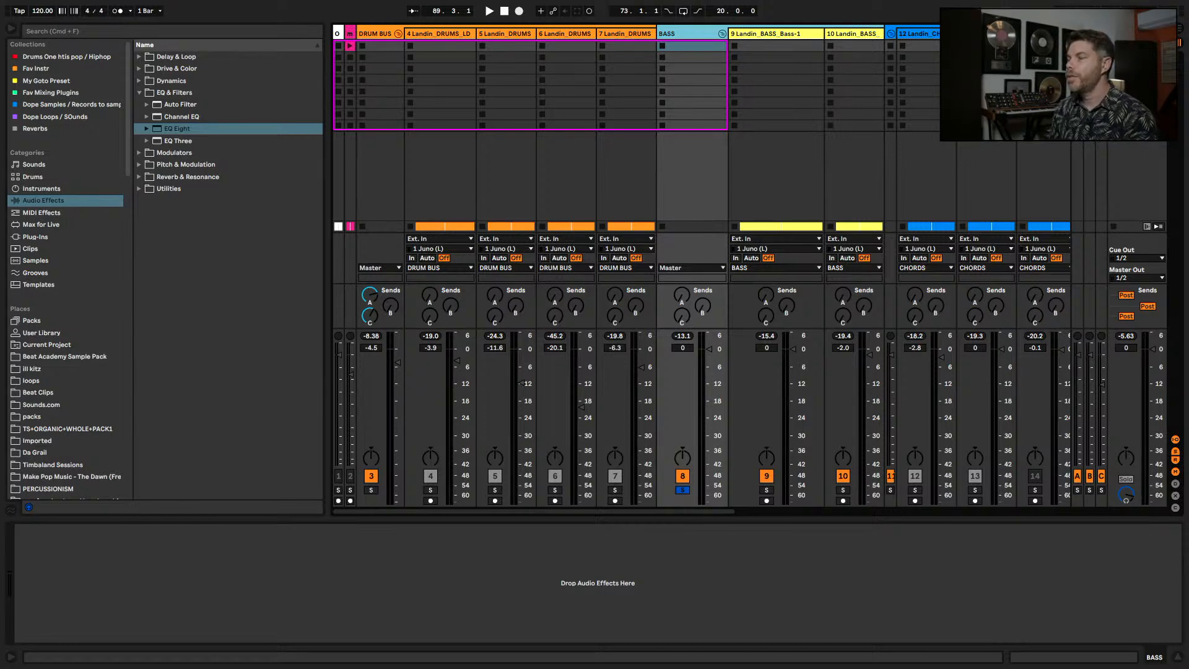
- Reset the peak level indicator on the master channel
key("Tab")
key("Tab")
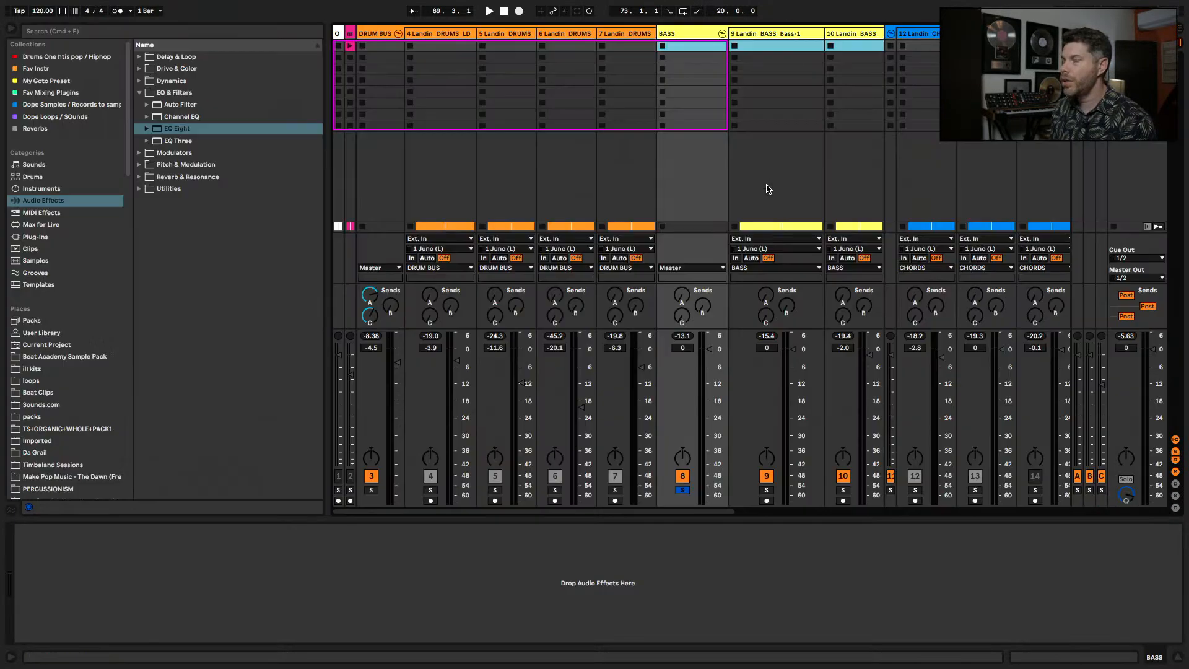
left_click_drag(807, 175, 1182, 164)
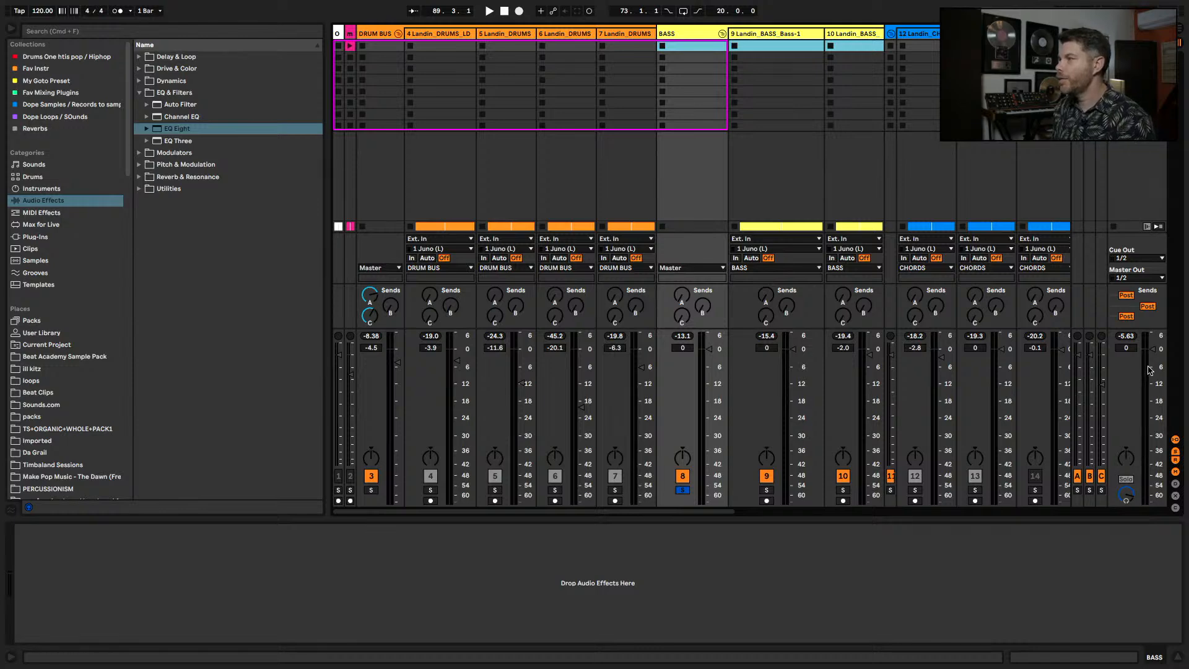
left_click(1127, 335)
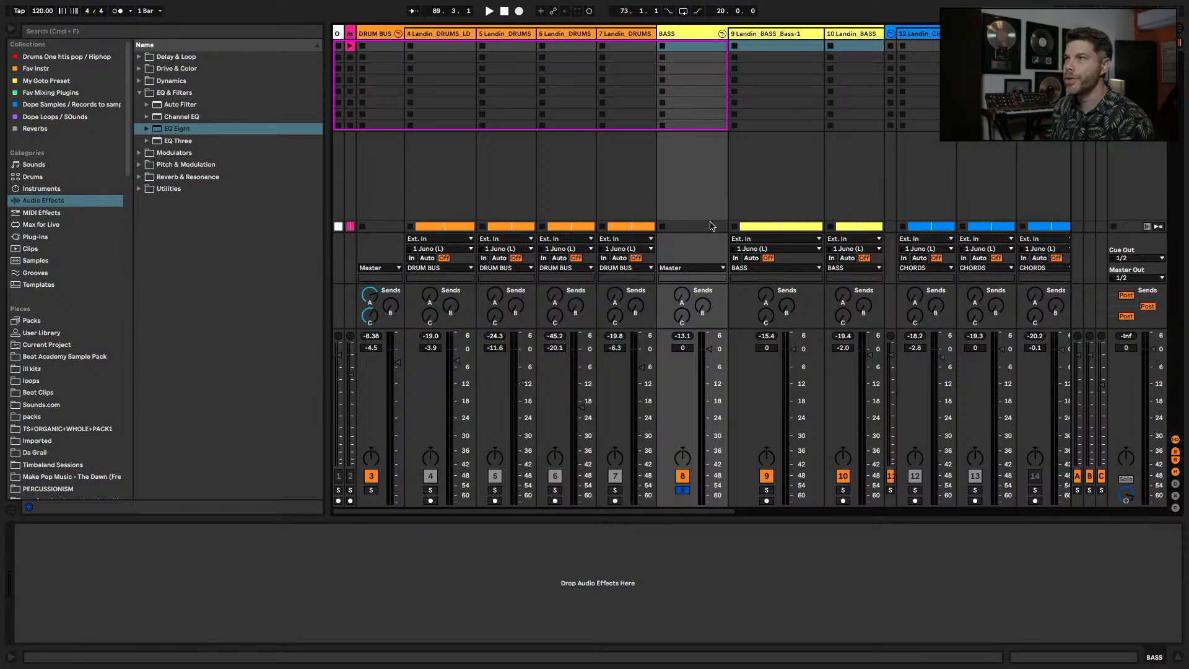
- Fold the DRUM BUS, BASS and CHORDS groups, widening the CHORDS channel enough to show its name
left_click(398, 34)
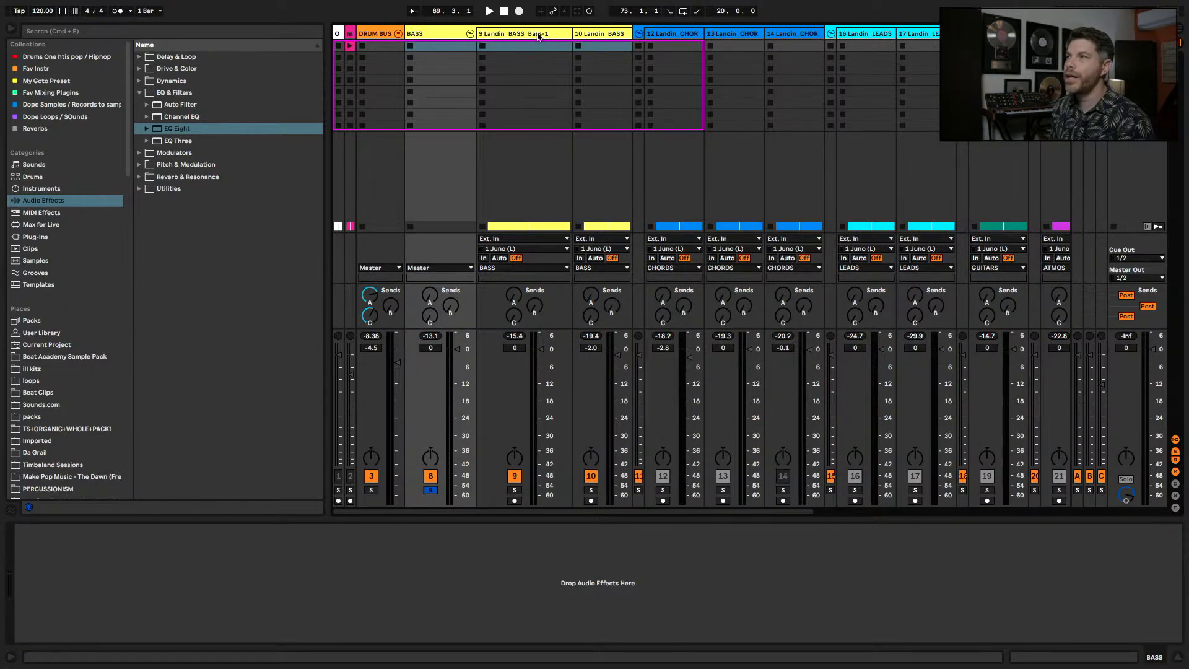
left_click(470, 35)
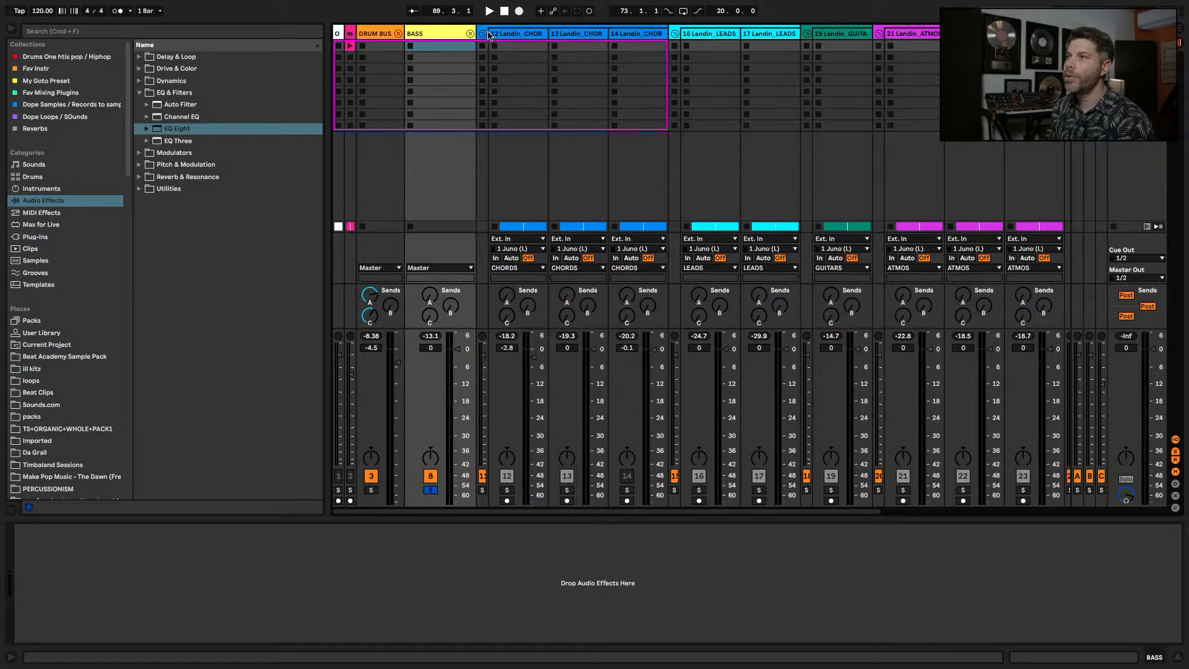
left_click_drag(489, 34, 557, 34)
left_click(555, 34)
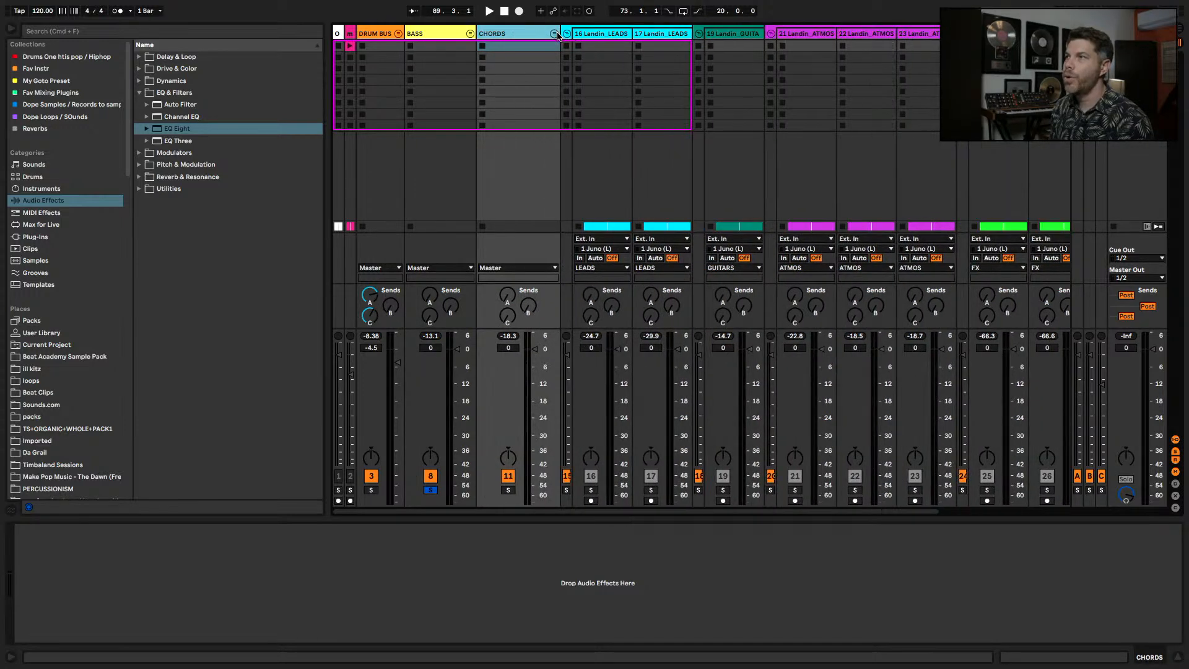
left_click(470, 34)
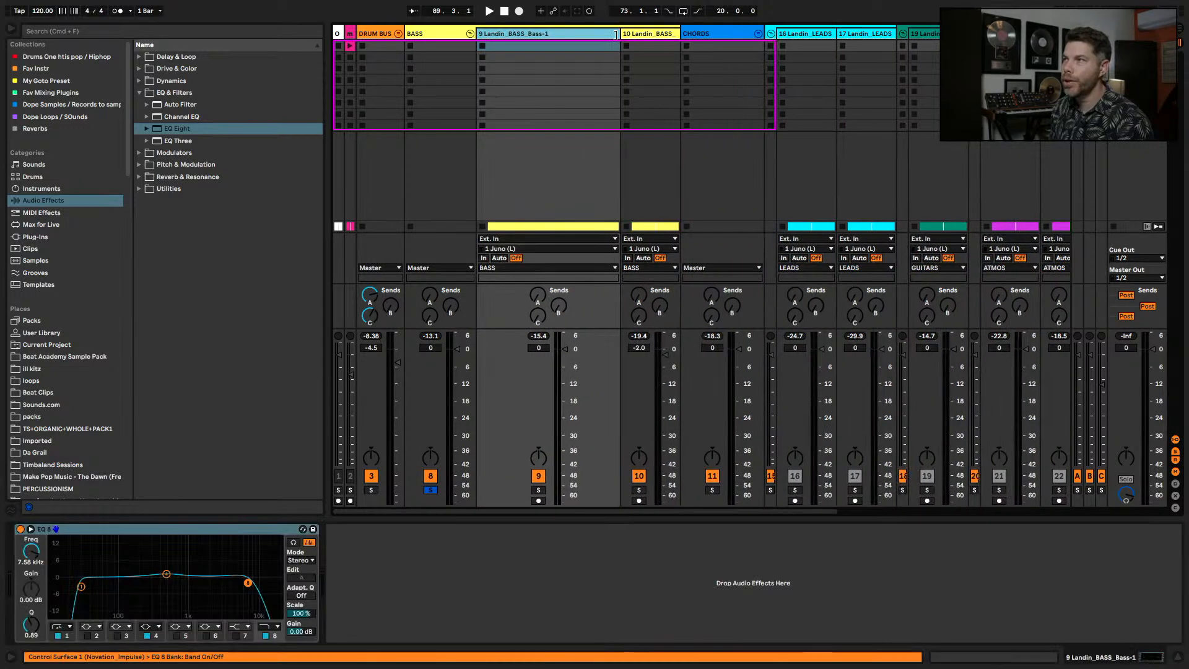
left_click(470, 34)
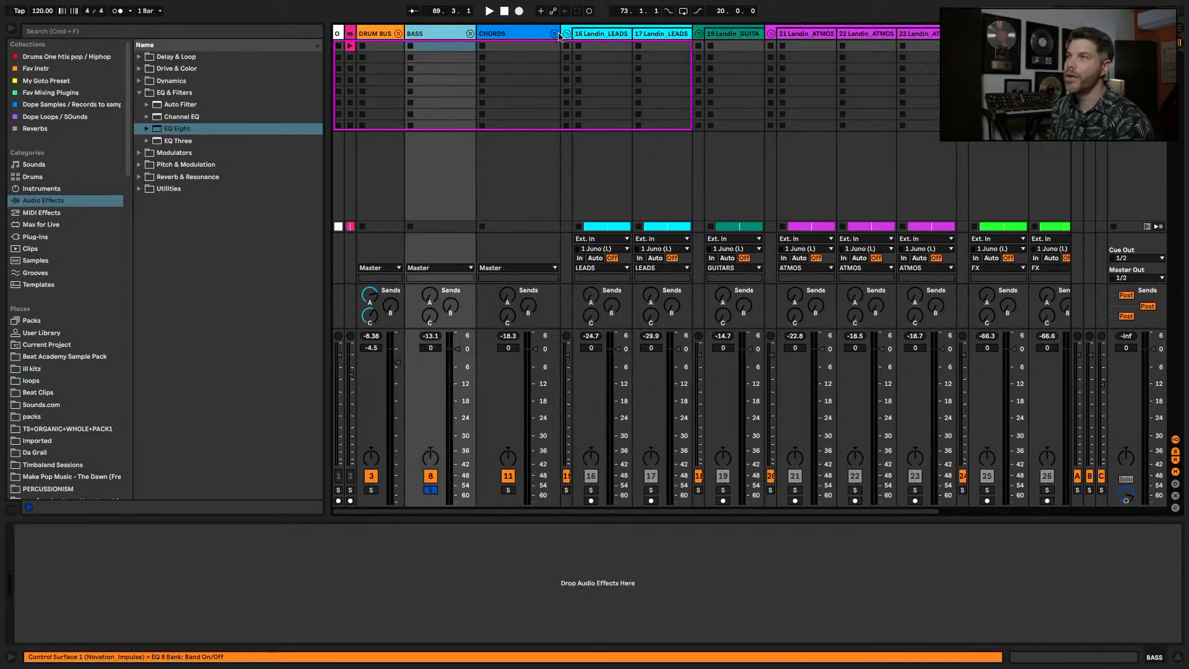
- Widen the LEADS group's mixer channel and fold the LEADS and GUITARS groups
left_click_drag(570, 31, 688, 35)
left_click(639, 35)
left_click(687, 34)
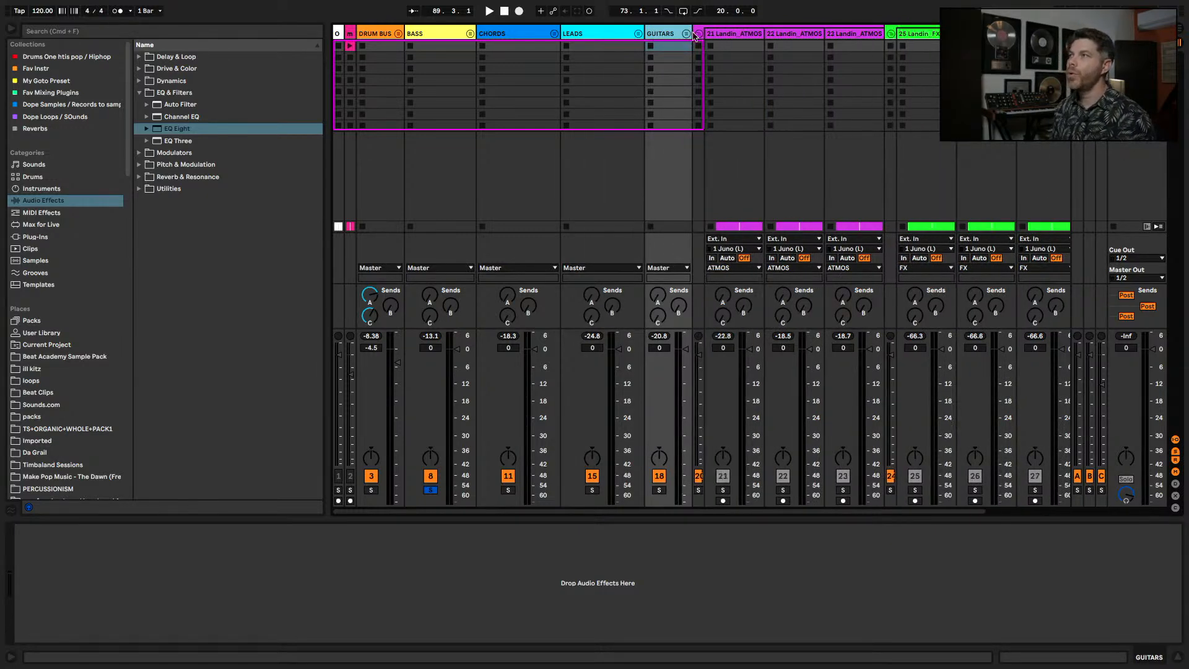
left_click(639, 34)
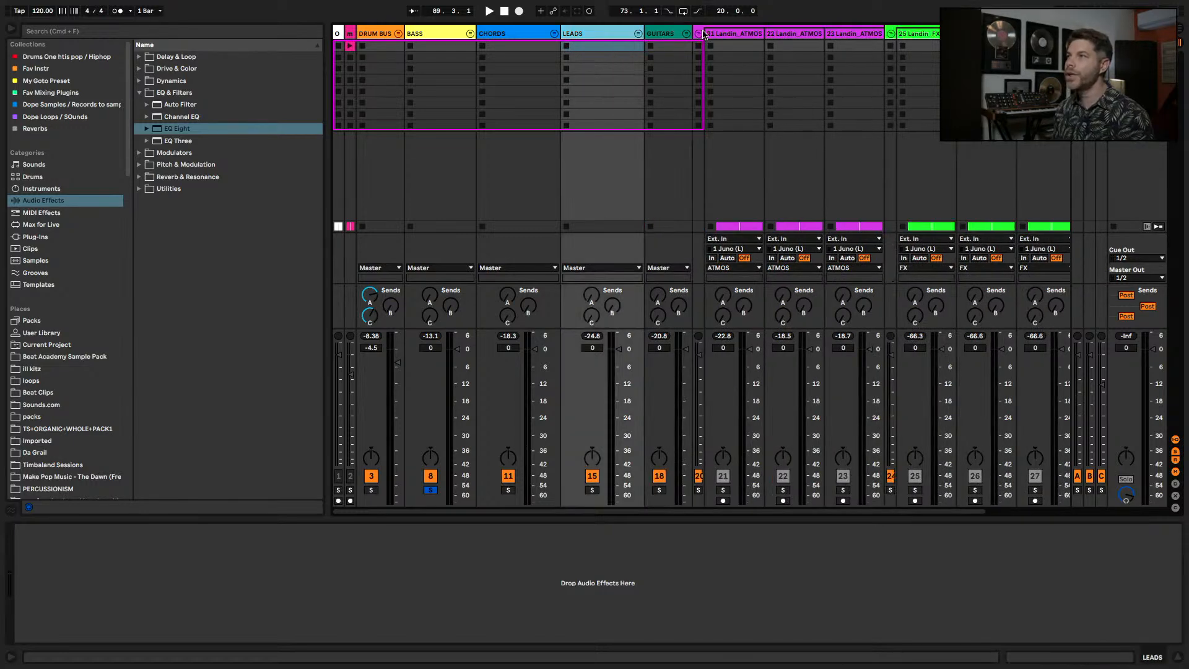
left_click(707, 32)
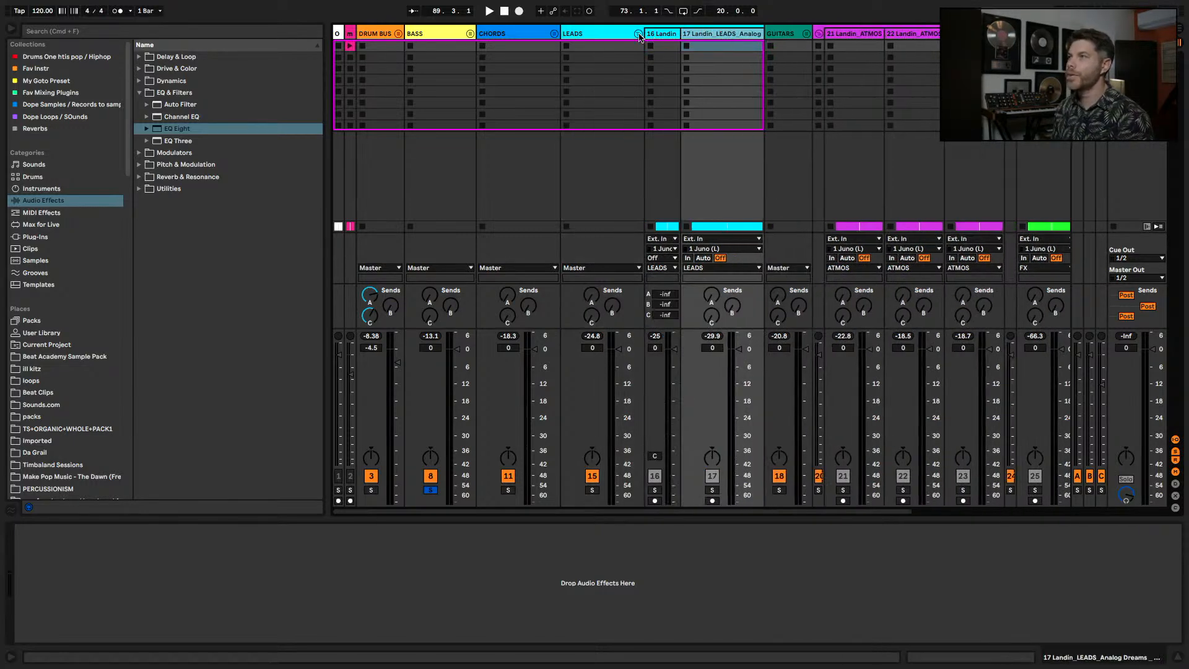
left_click(639, 34)
- Widen the ATMOS, FX and GUITARS group channels and fold the ATMOS and FX groups
left_click_drag(701, 32, 774, 32)
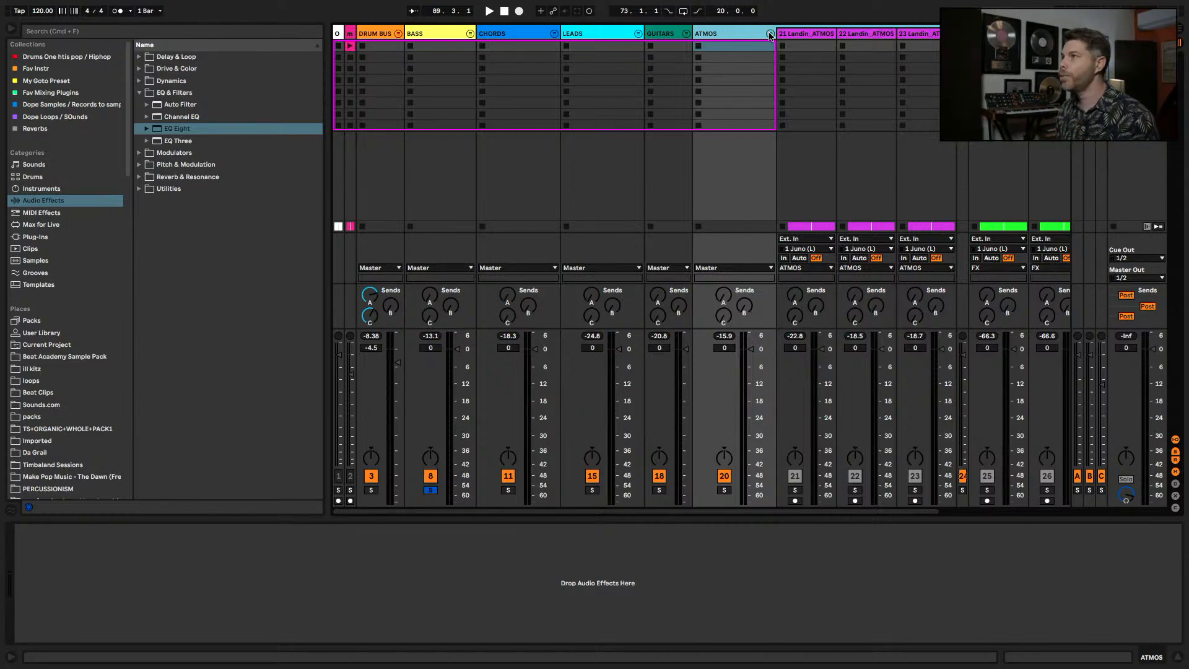
left_click(769, 34)
left_click(785, 33)
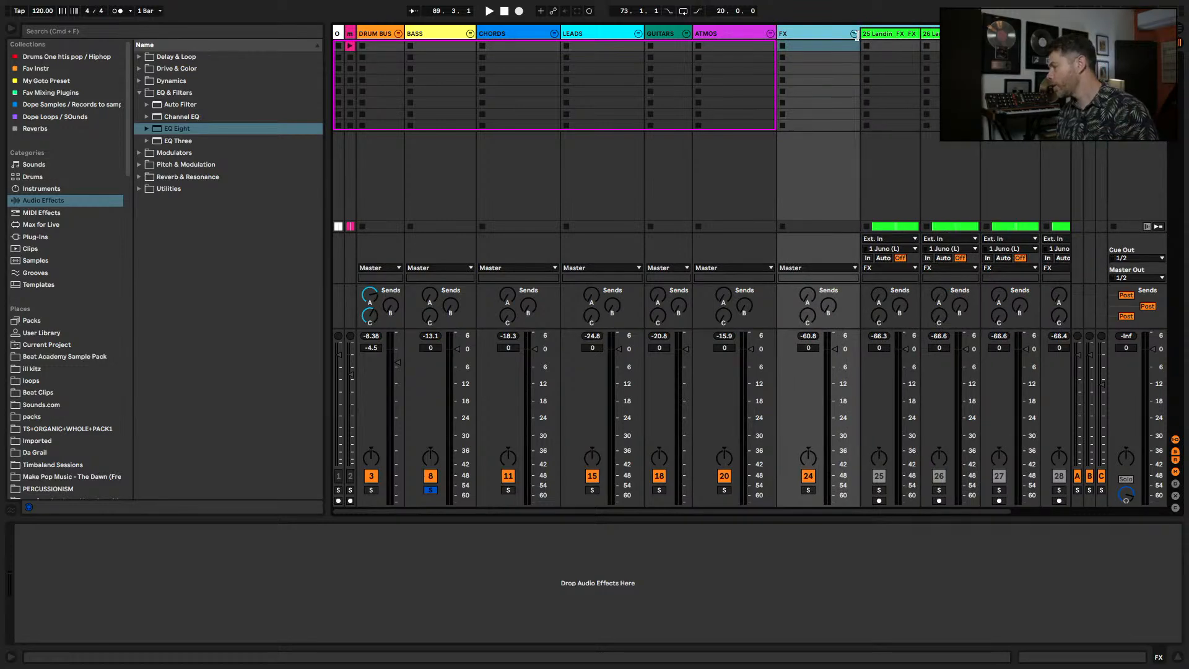
left_click(855, 34)
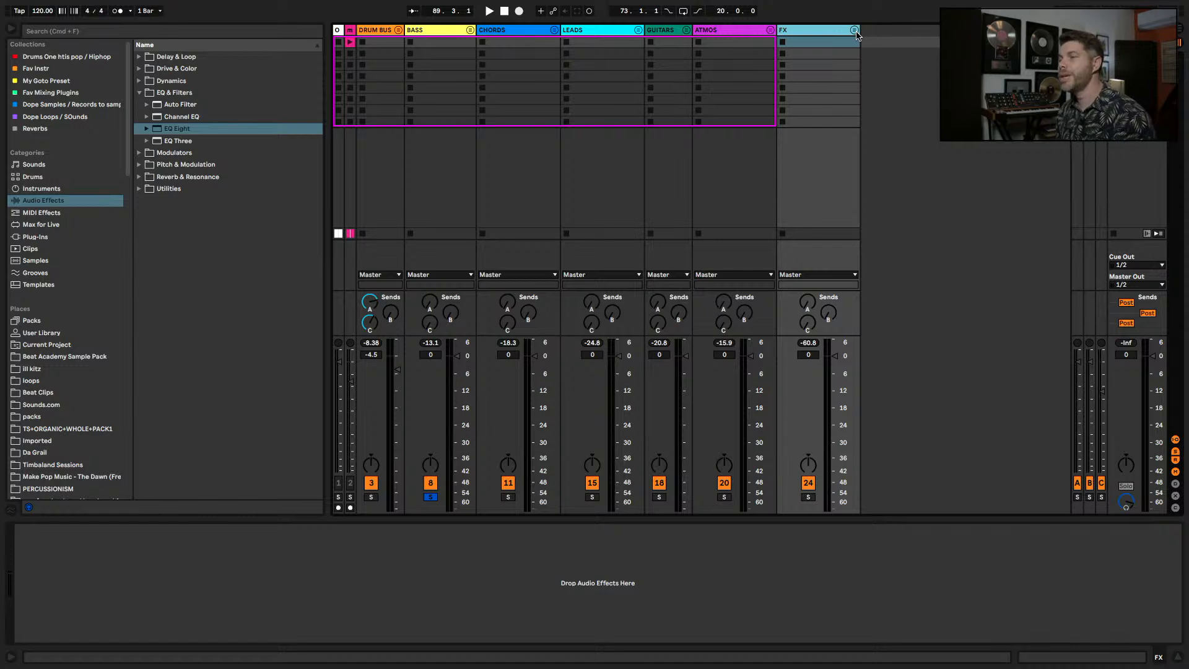
left_click(674, 36)
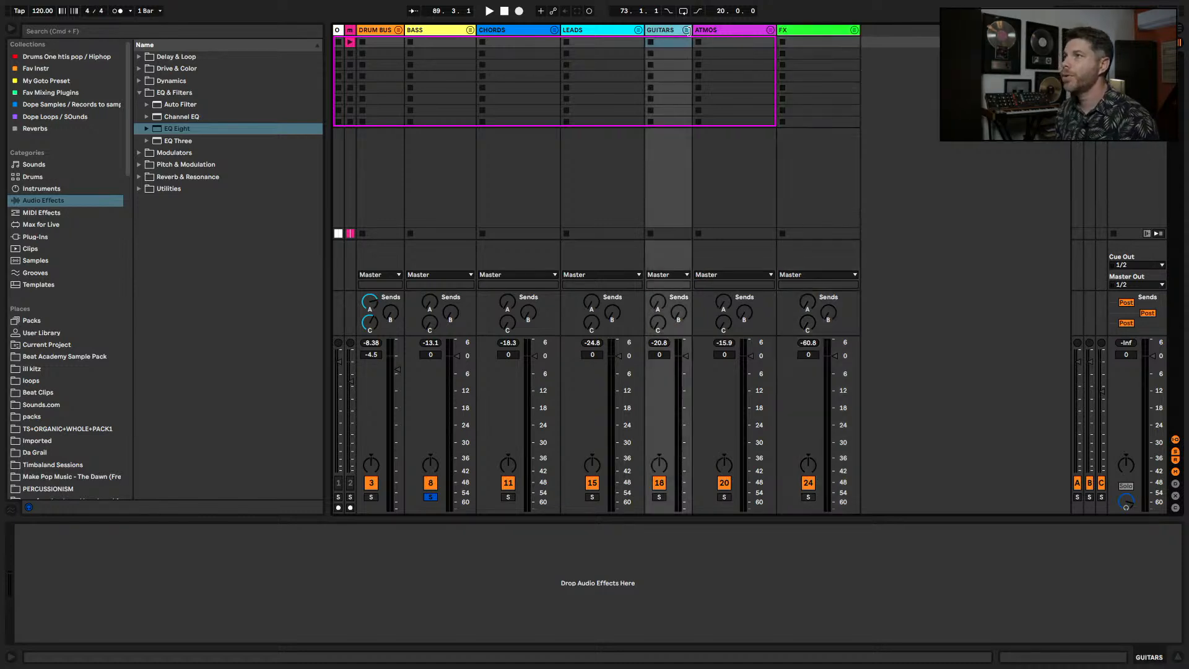
left_click_drag(696, 30, 716, 30)
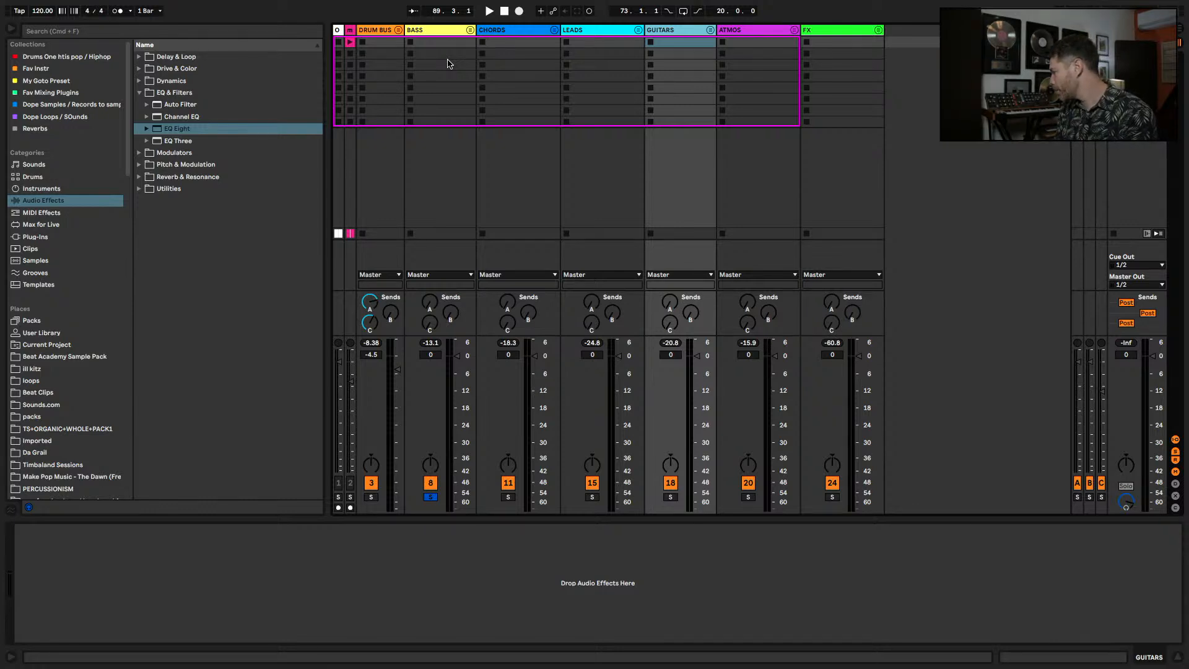
- Unfold the BASS group and rename its SubBass track as Sub
left_click(470, 30)
left_click(484, 34)
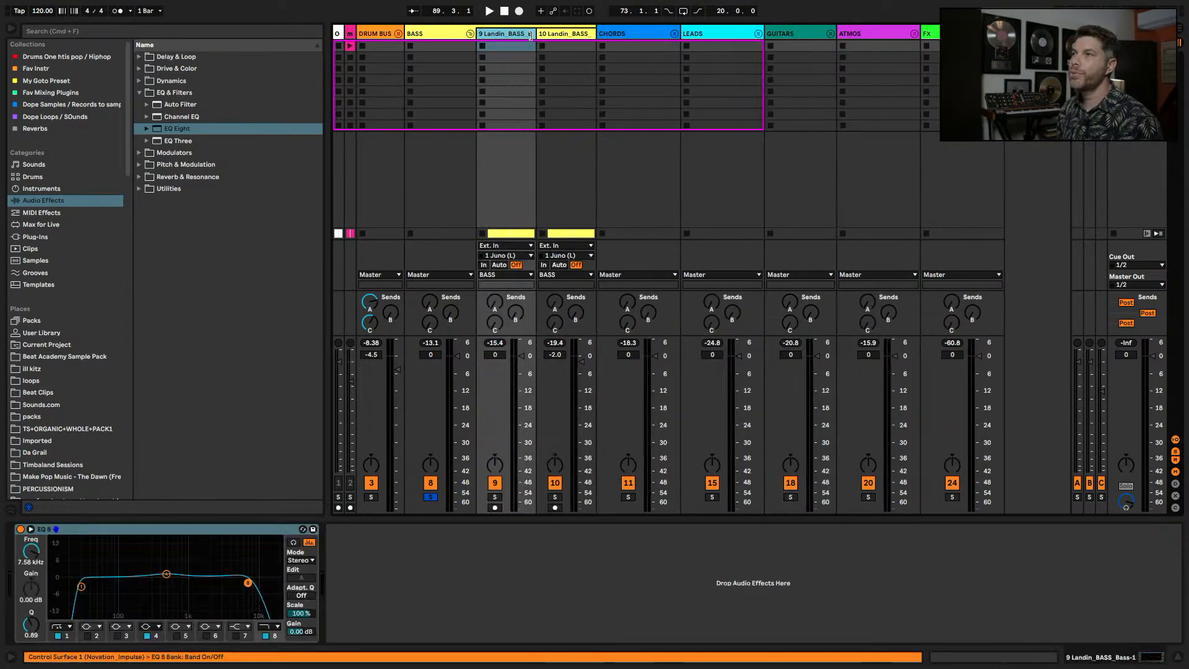
left_click(563, 34)
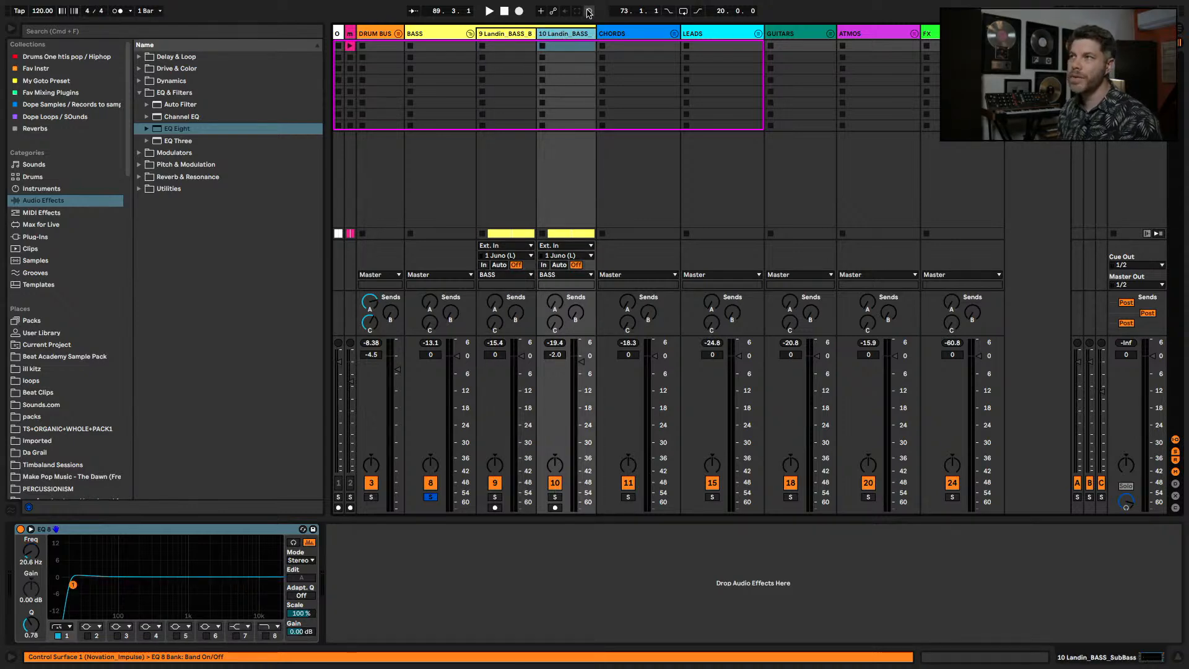
key("super+r")
type("Sub")
key("Return")
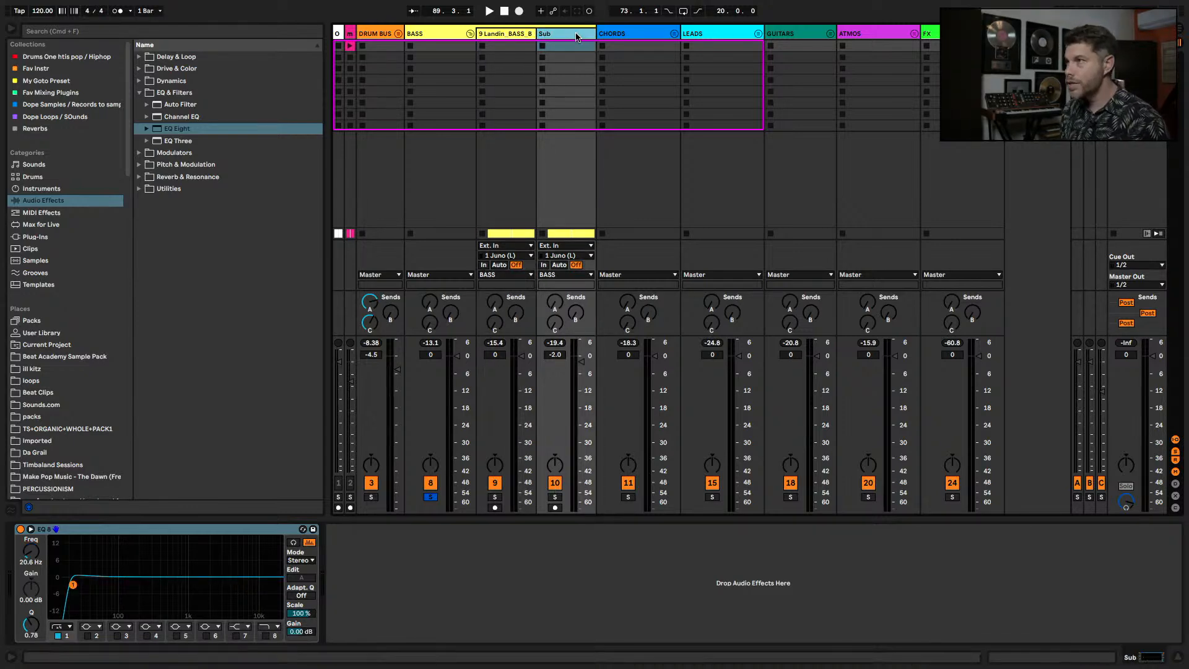
- Rename the Bass-1 track in the BASS group as Top Bass
left_click(483, 36)
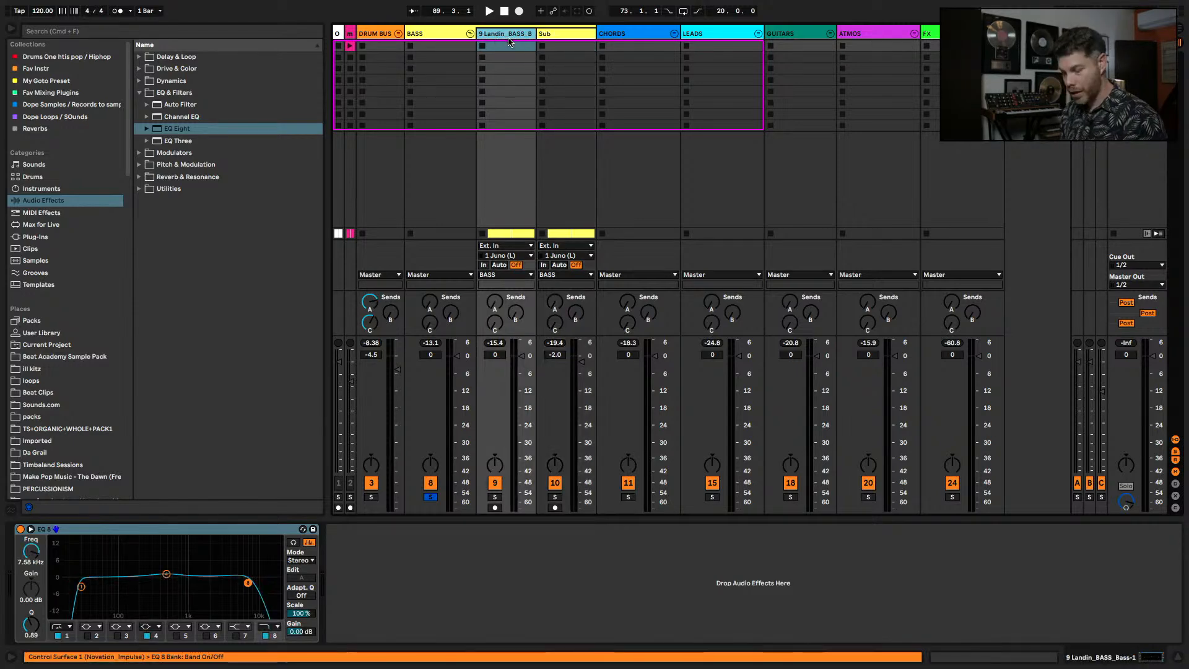
key("super+r")
type("Top")
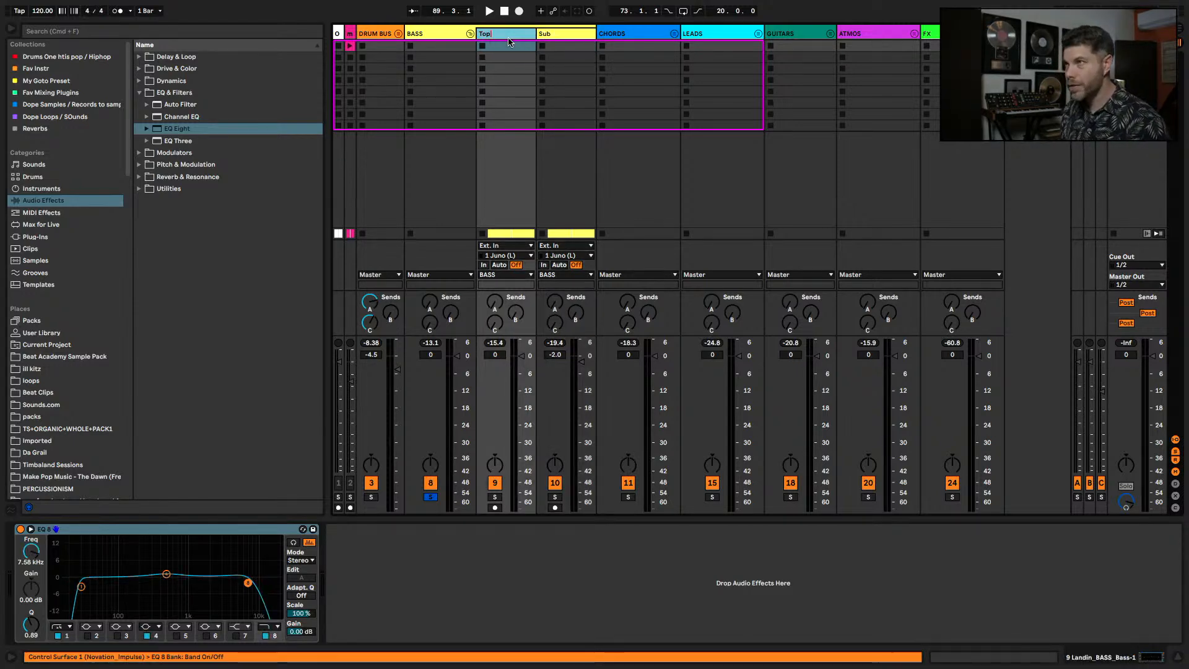
type(" Bass")
key("Return")
- Play the soloed BASS group, mute Top Bass to hear Sub alone, and stop playback with Sub selected
key("space")
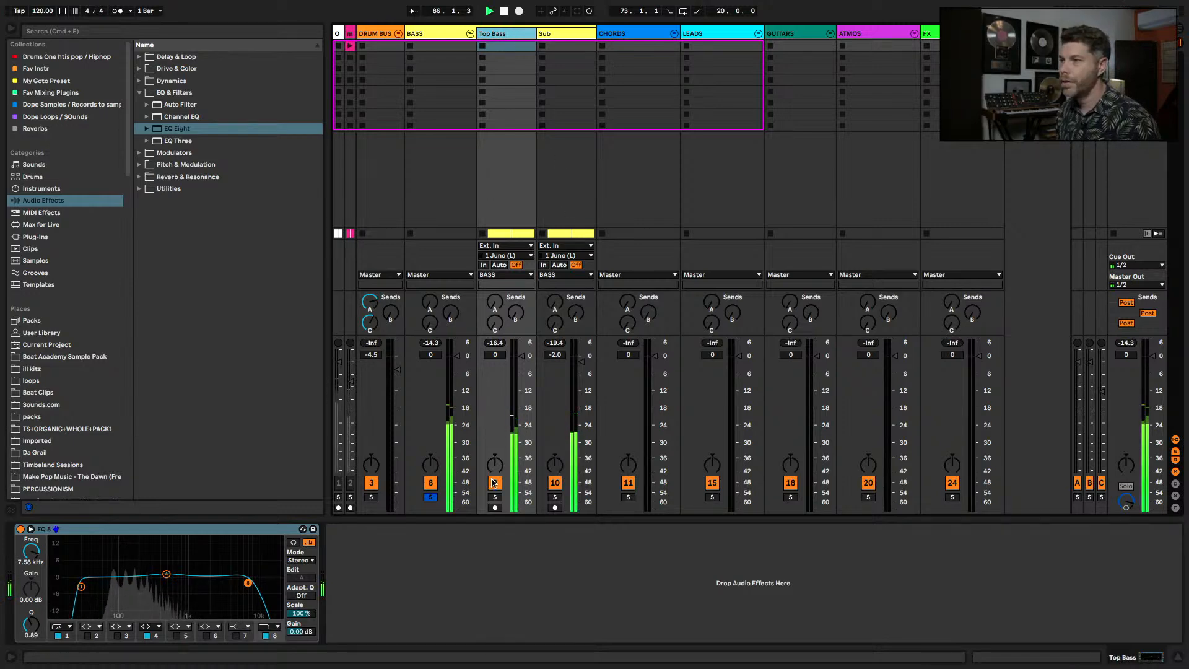
key("0")
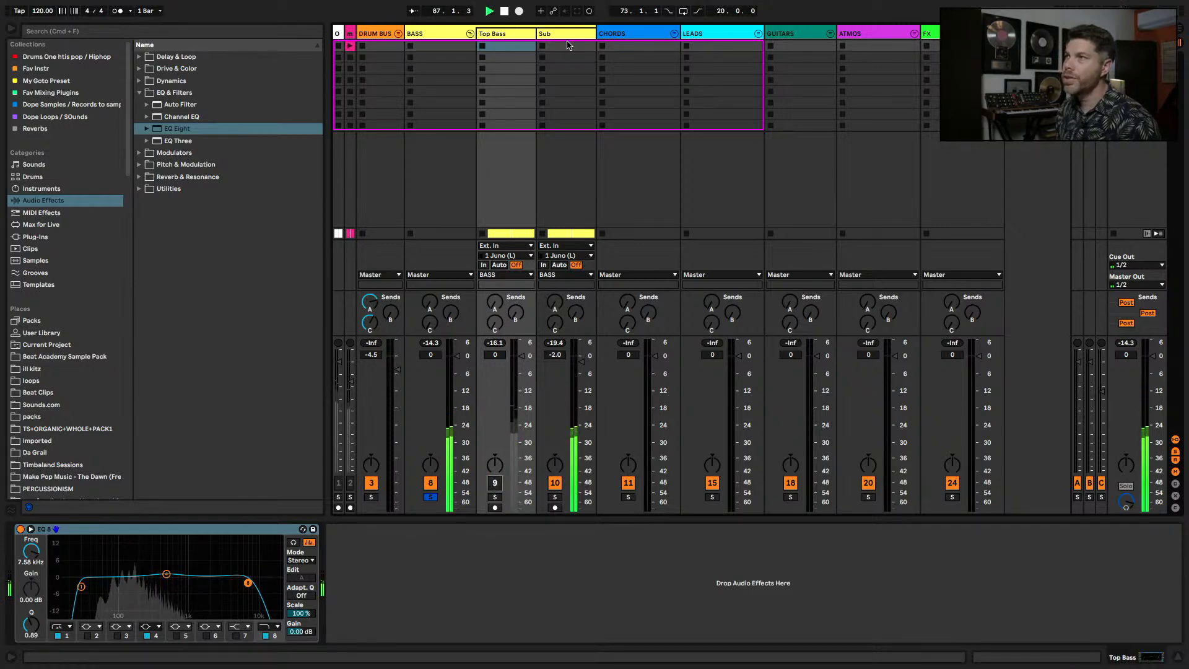
key("Right")
key("space")
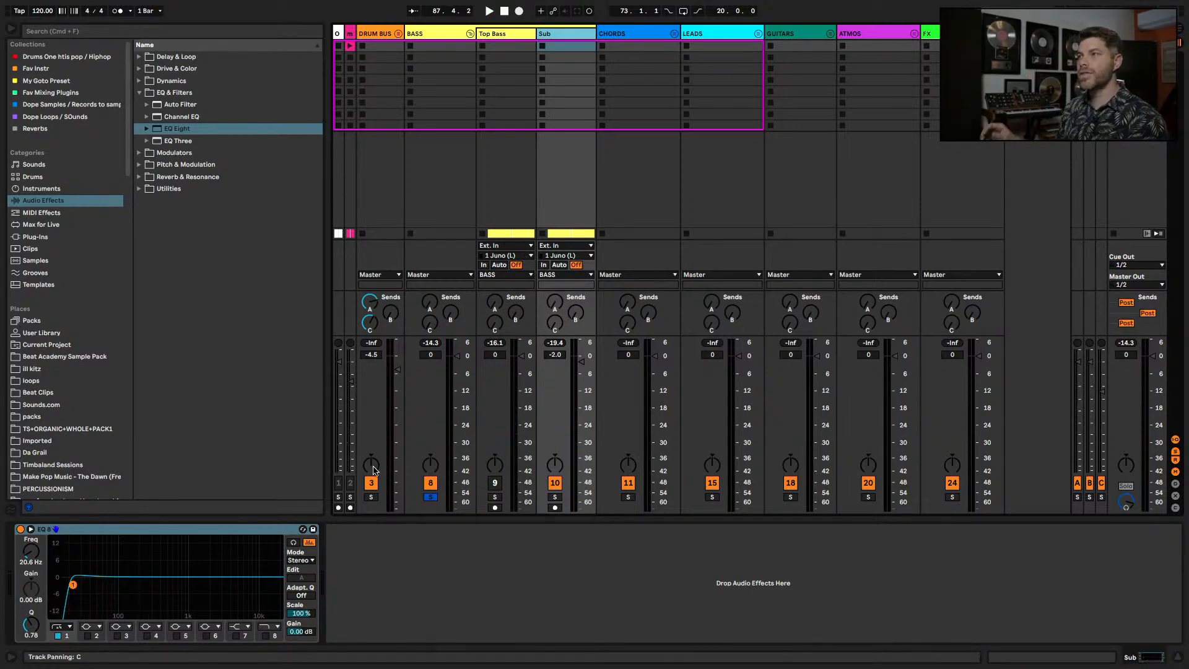
- Enlarge the Sub and Top Bass tracks in Arrangement View so that their waveforms are readable
key("Tab")
left_click(952, 174)
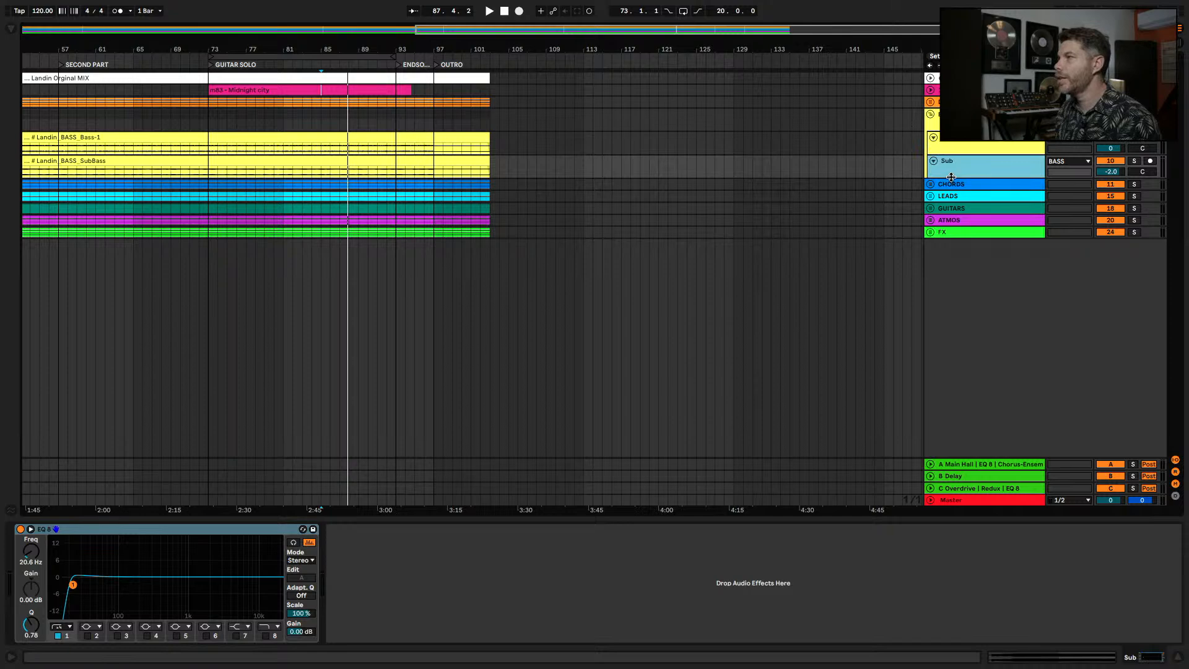
left_click_drag(952, 178, 953, 371)
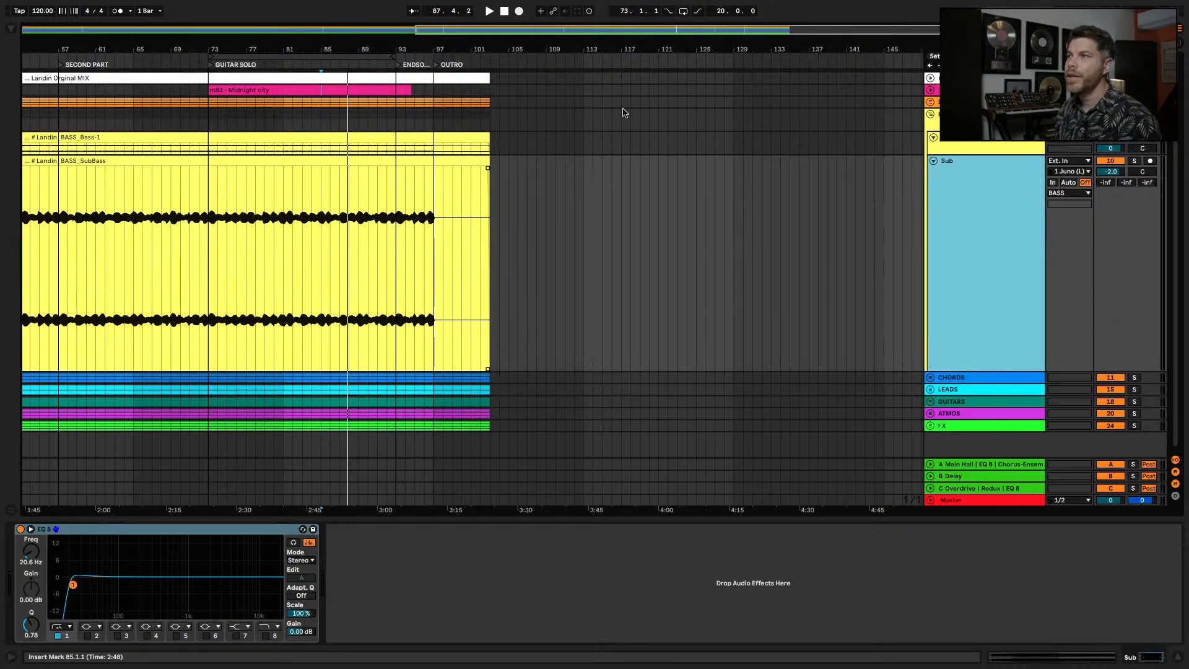
left_click(967, 150)
left_click_drag(984, 155, 985, 251)
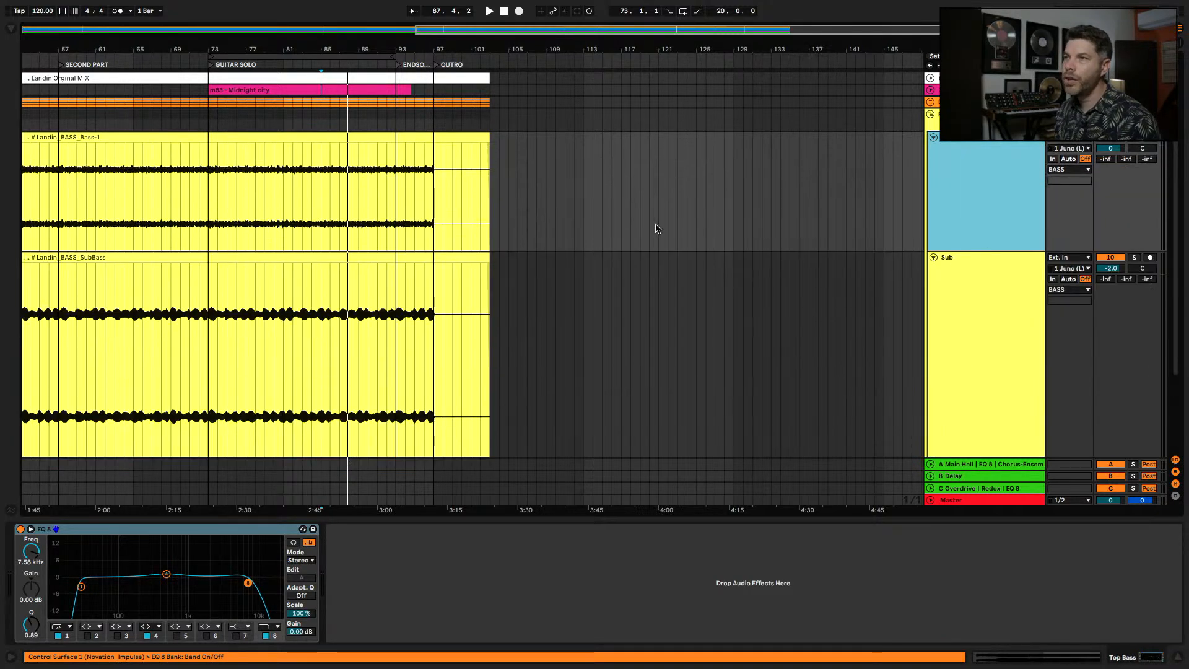
- Play the Sub track from the GUITAR SOLO marker at bar 73 with the waveforms magnified
left_click_drag(208, 48, 358, 48)
left_click(361, 310)
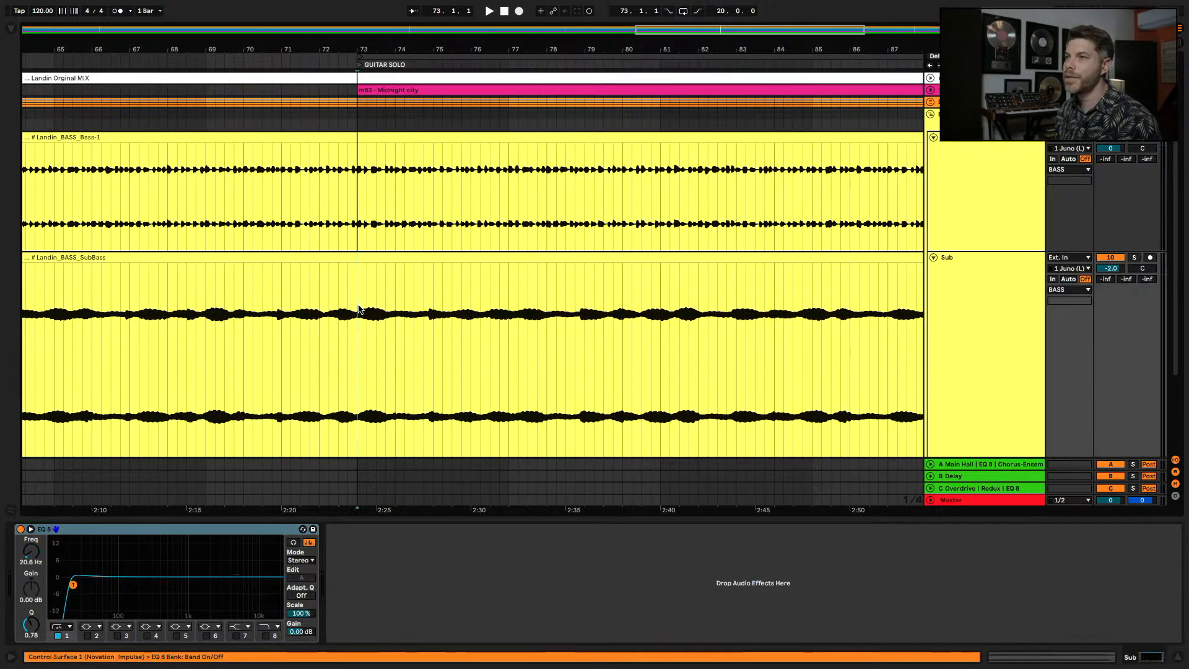
key("space")
left_click_drag(372, 52, 399, 113)
key("space")
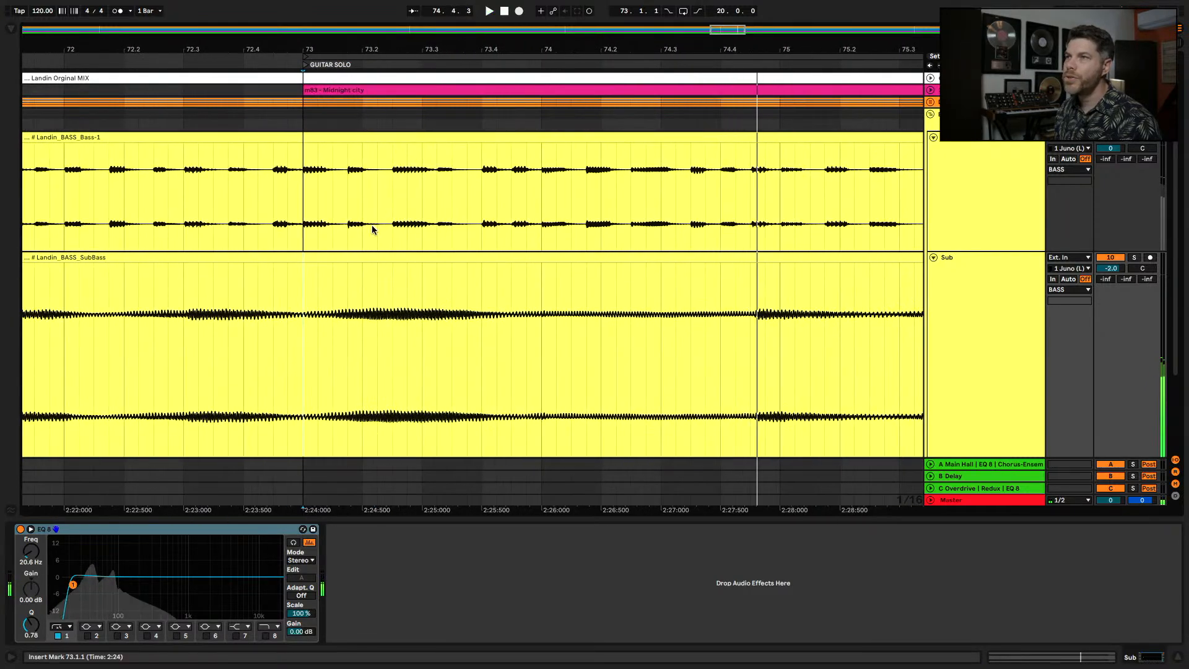
- Examine the level changes in the Sub waveform from bar 73 to about bar 75 against the Top Bass waveform
left_click_drag(304, 189, 345, 178)
mouse_move(333, 267)
left_mouse_down()
mouse_move(504, 300)
mouse_move(824, 319)
left_mouse_up()
left_click(303, 296)
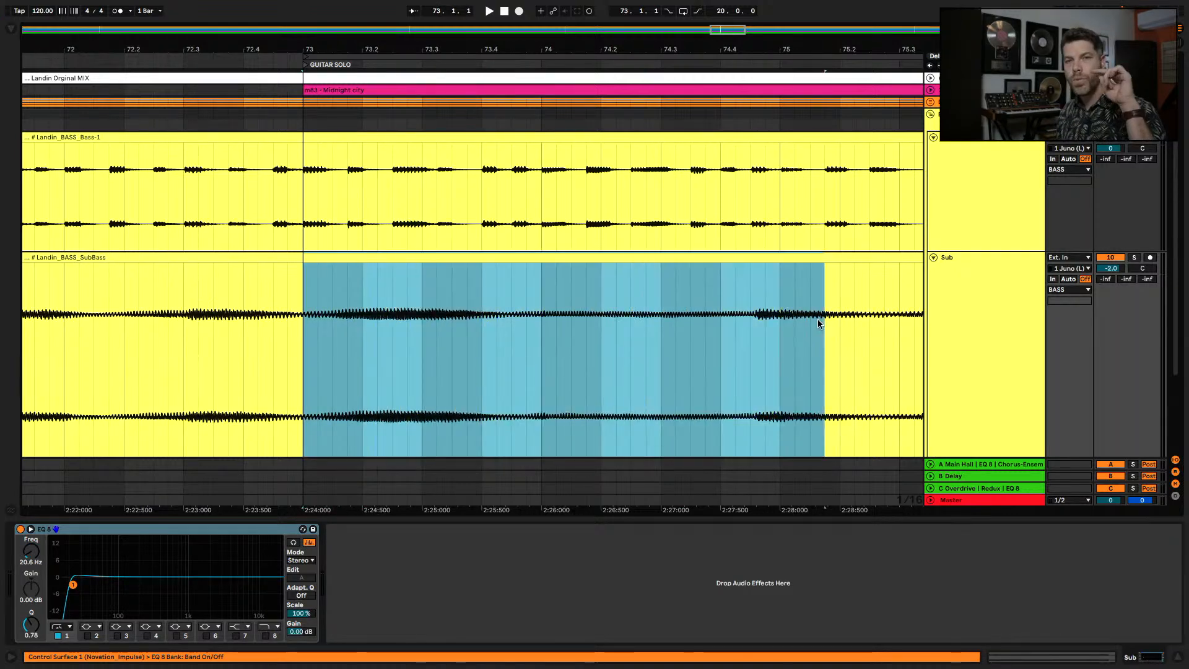
left_click_drag(784, 47, 785, 47)
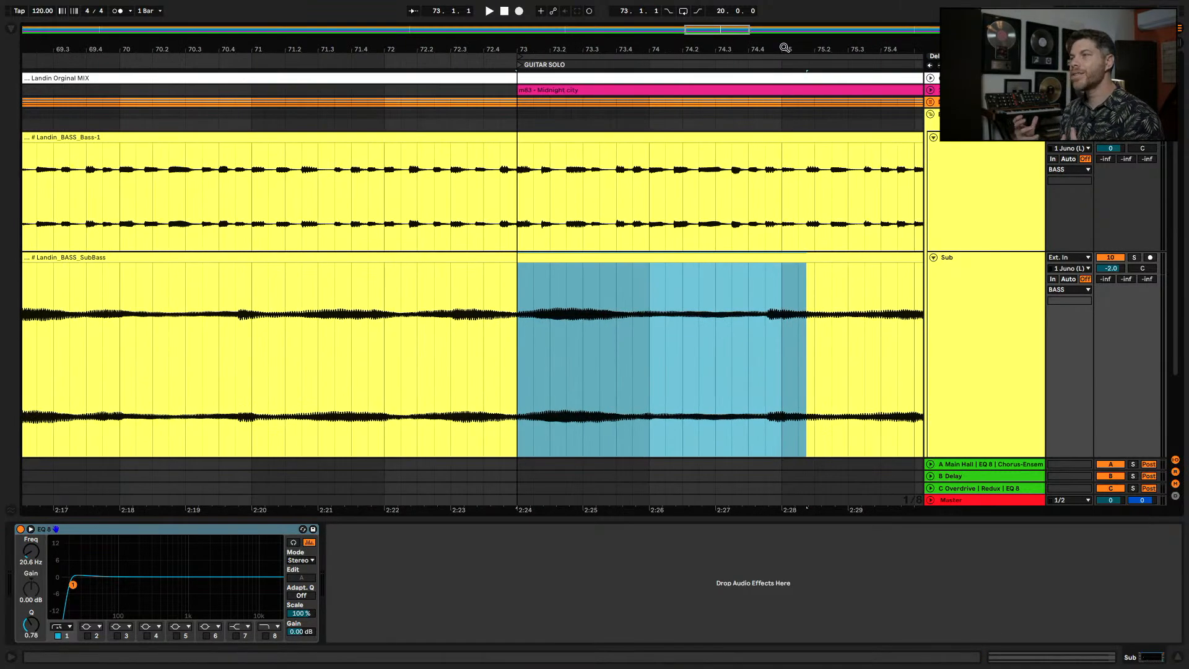
- In Session View, add a Compressor to the Sub track and lower its EQ Eight low cut to 15 Hz
key("Tab")
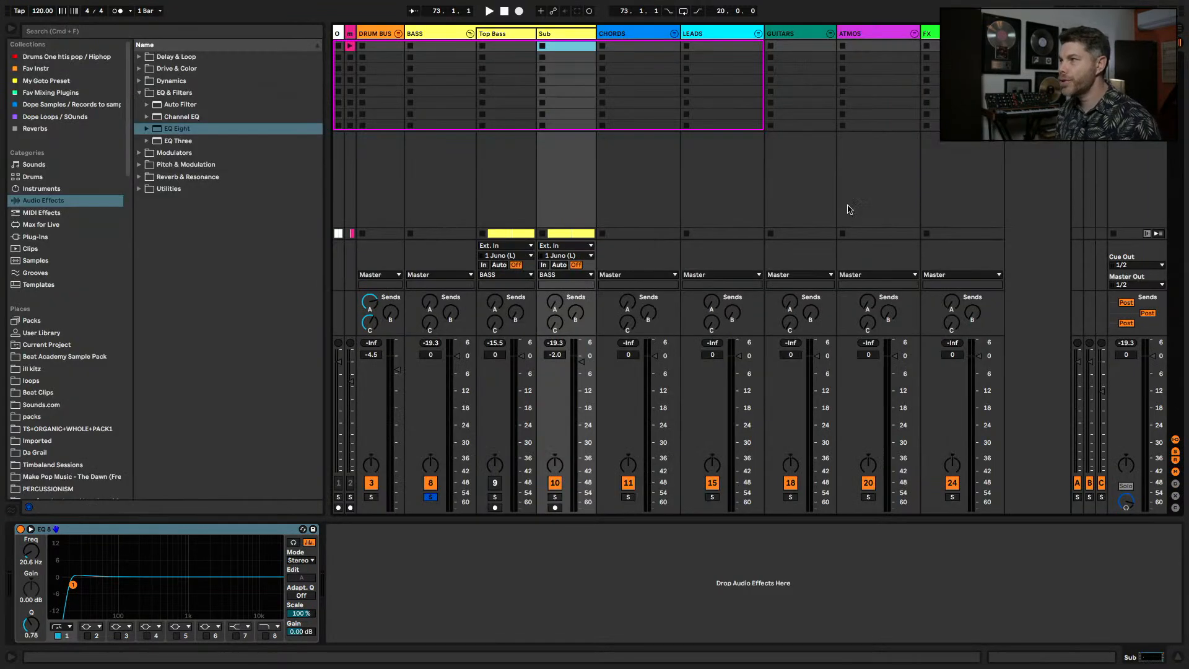
left_click(566, 41)
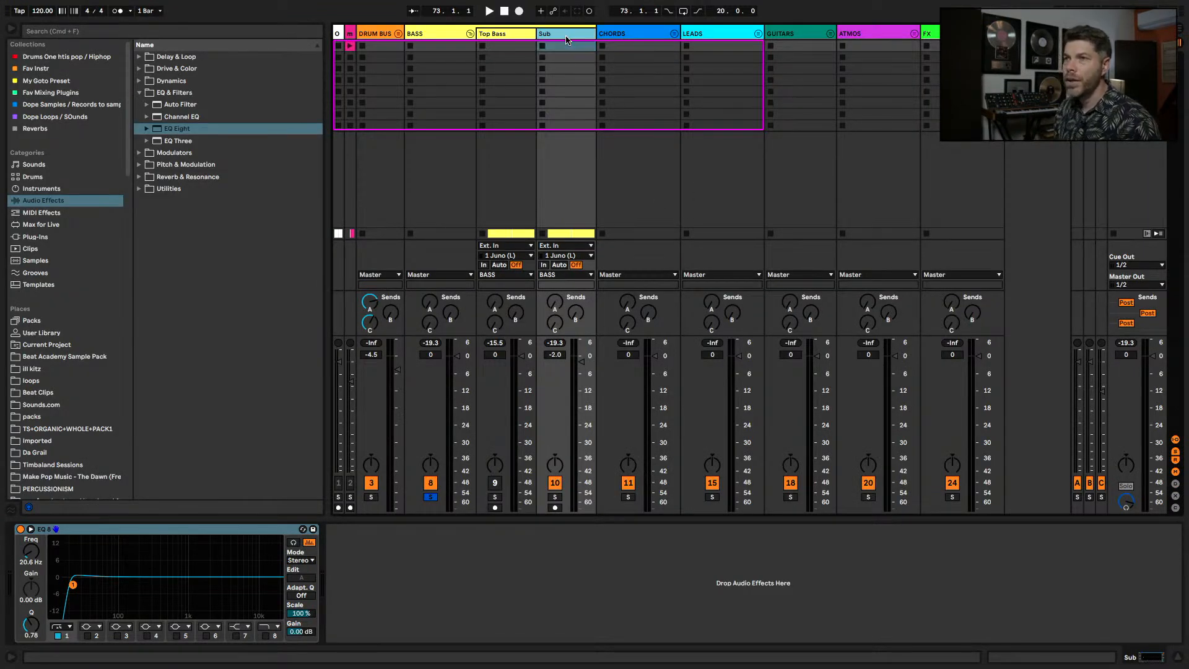
left_click(140, 93)
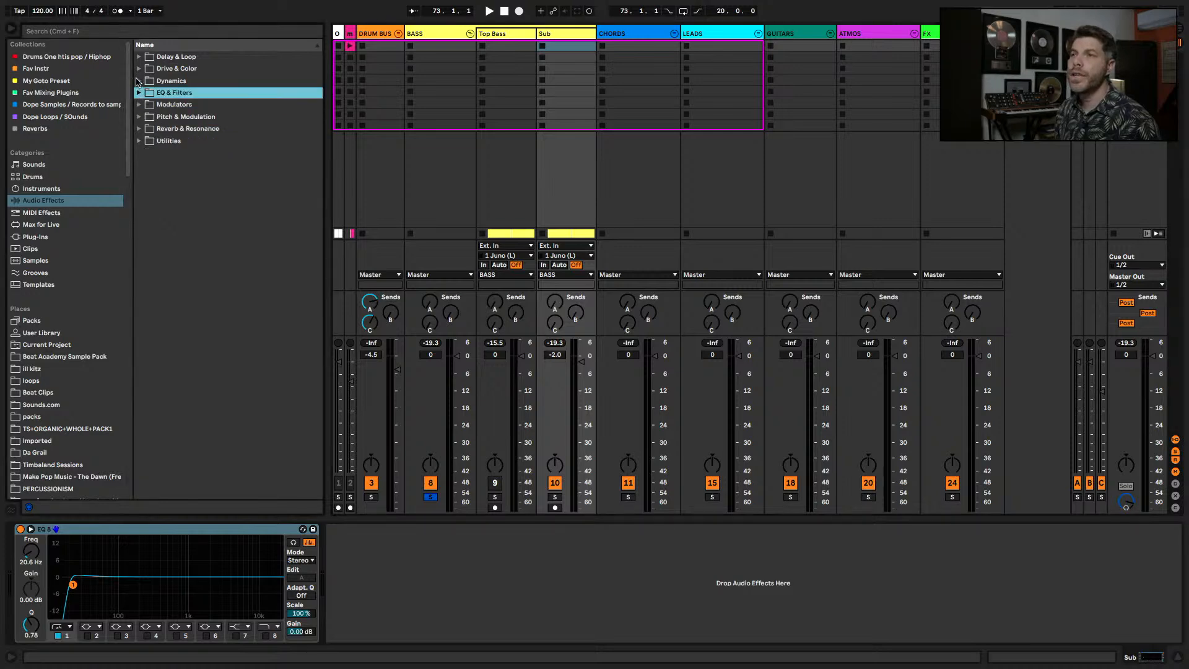
left_click(140, 80)
left_click(183, 92)
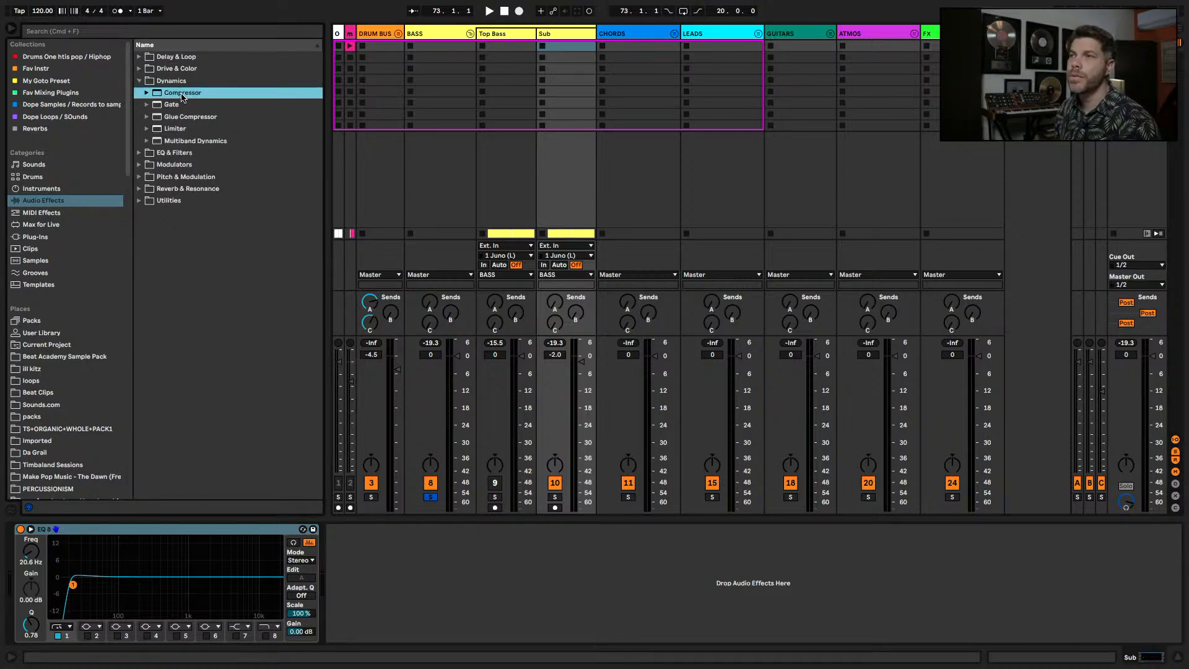
left_click(504, 81)
left_click(561, 38)
left_click(488, 38)
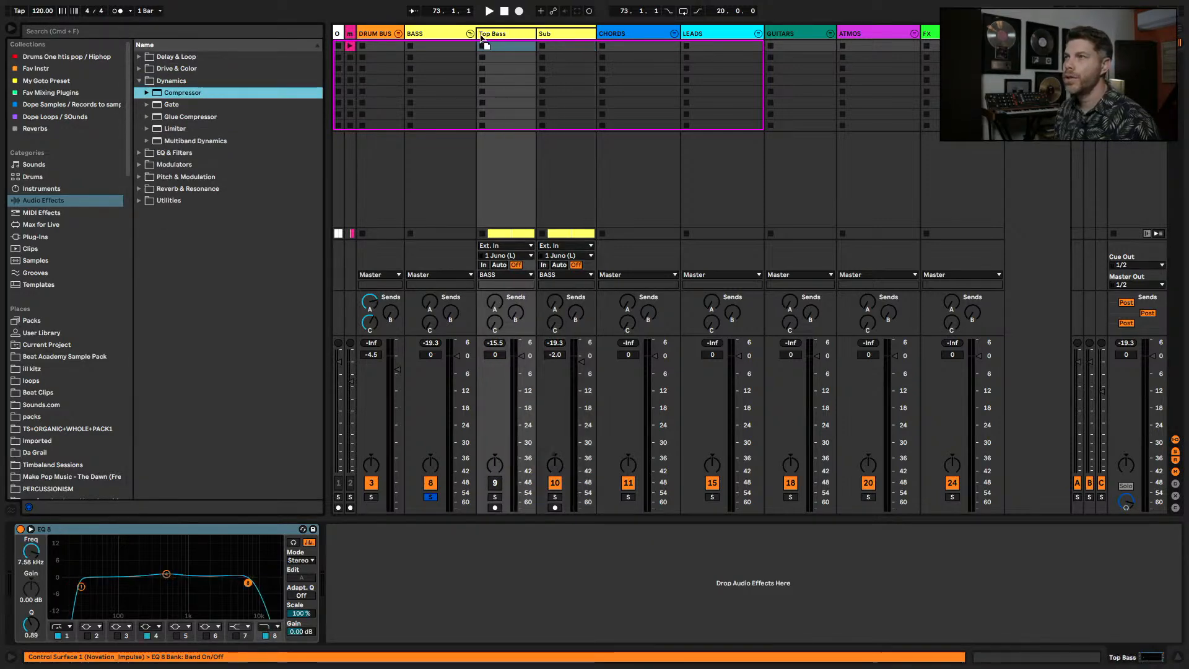
left_click(459, 37)
left_click(503, 38)
left_click(567, 37)
double_click(303, 92)
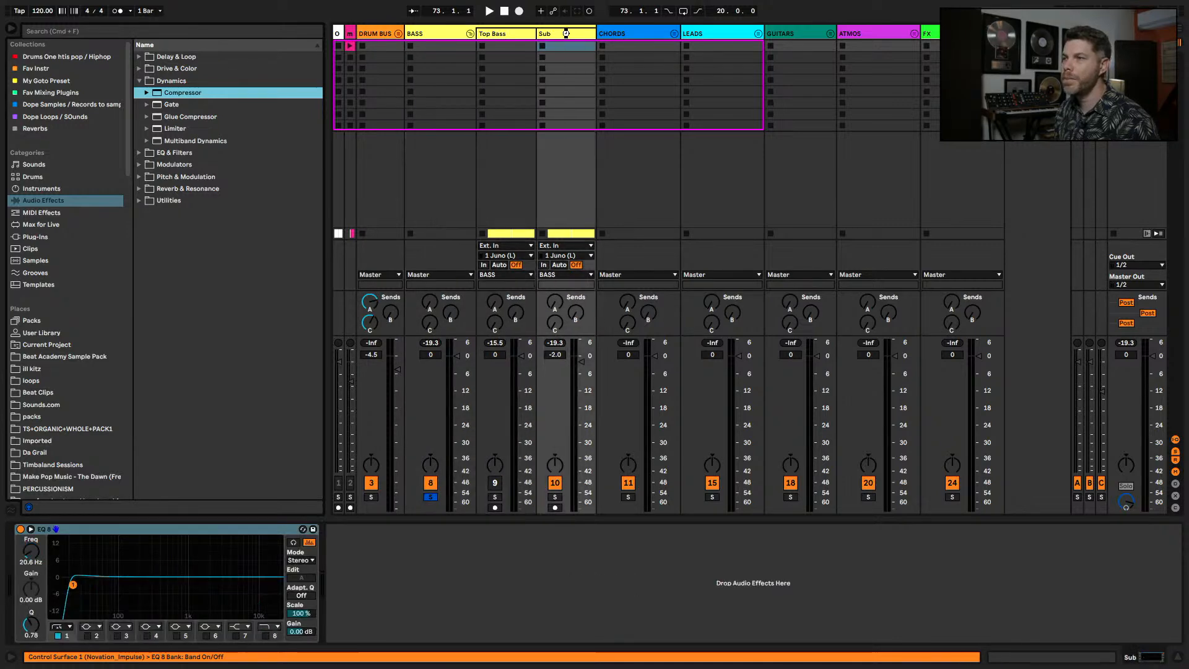
left_click_drag(75, 581, 63, 586)
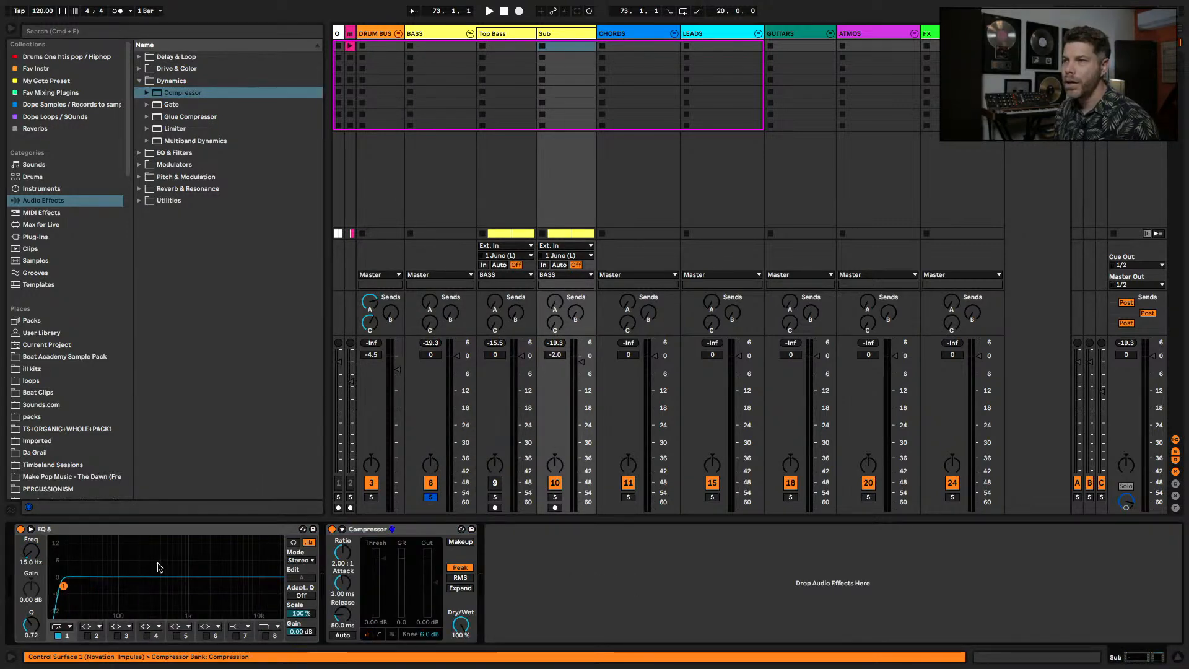
- Sidechain the Sub's Compressor to 4 Landin DRUMS LD Kick and raise the sidechain gain to 9.08 dB during playback
left_click(341, 529)
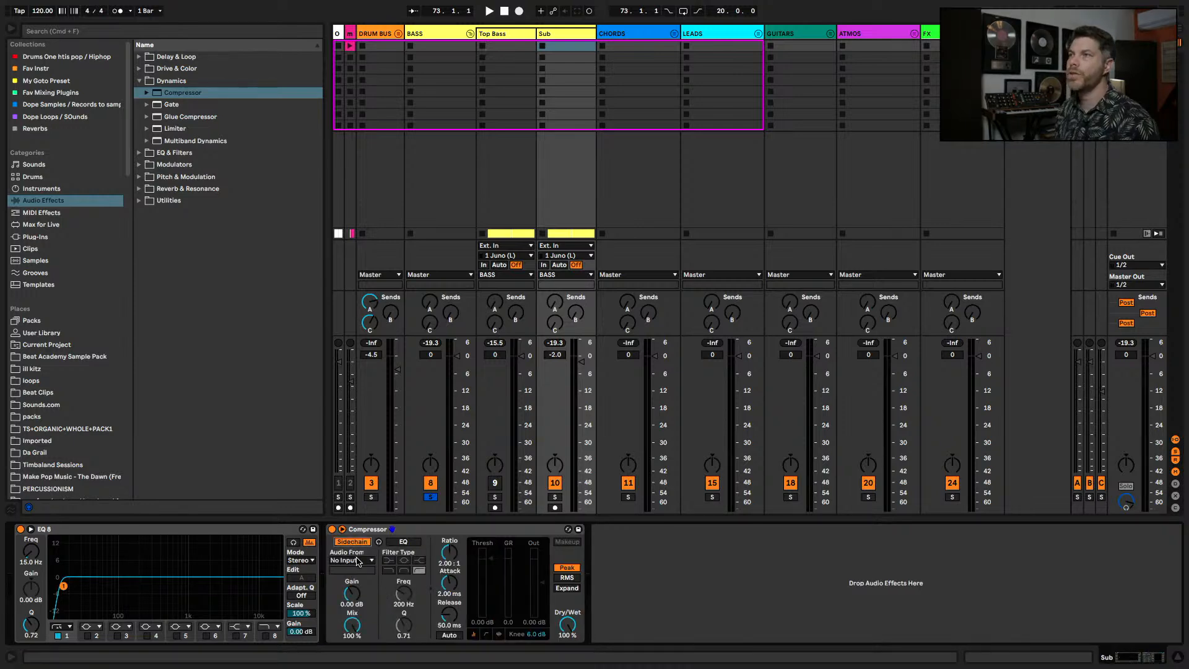
left_click(358, 561)
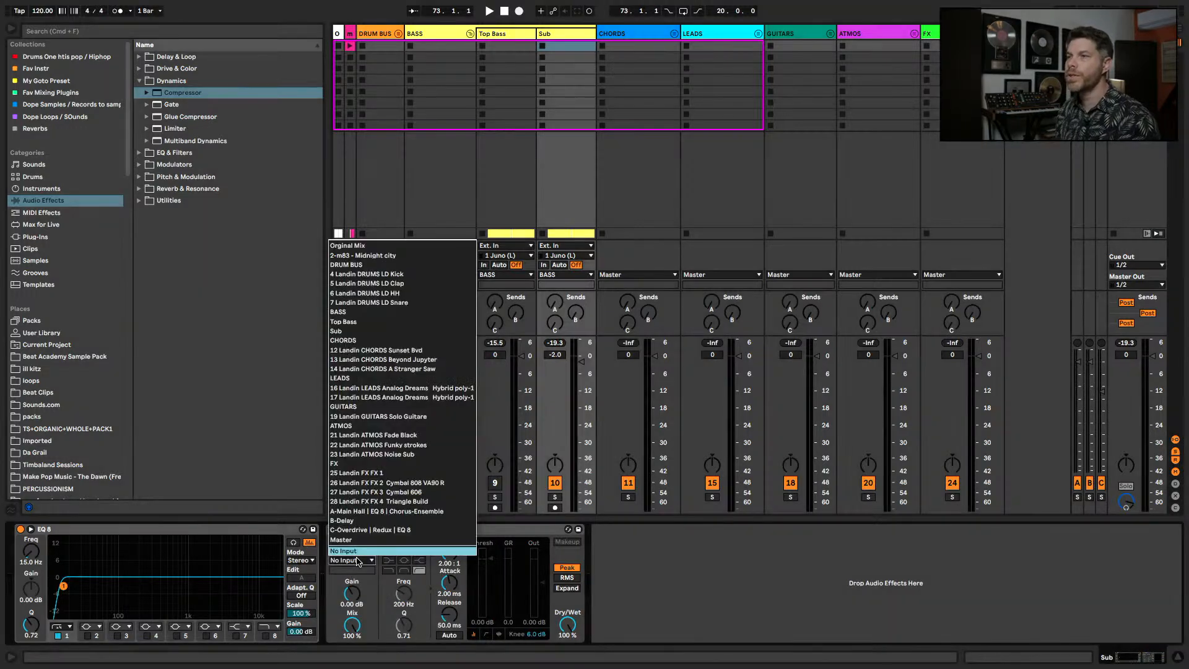
left_click(454, 274)
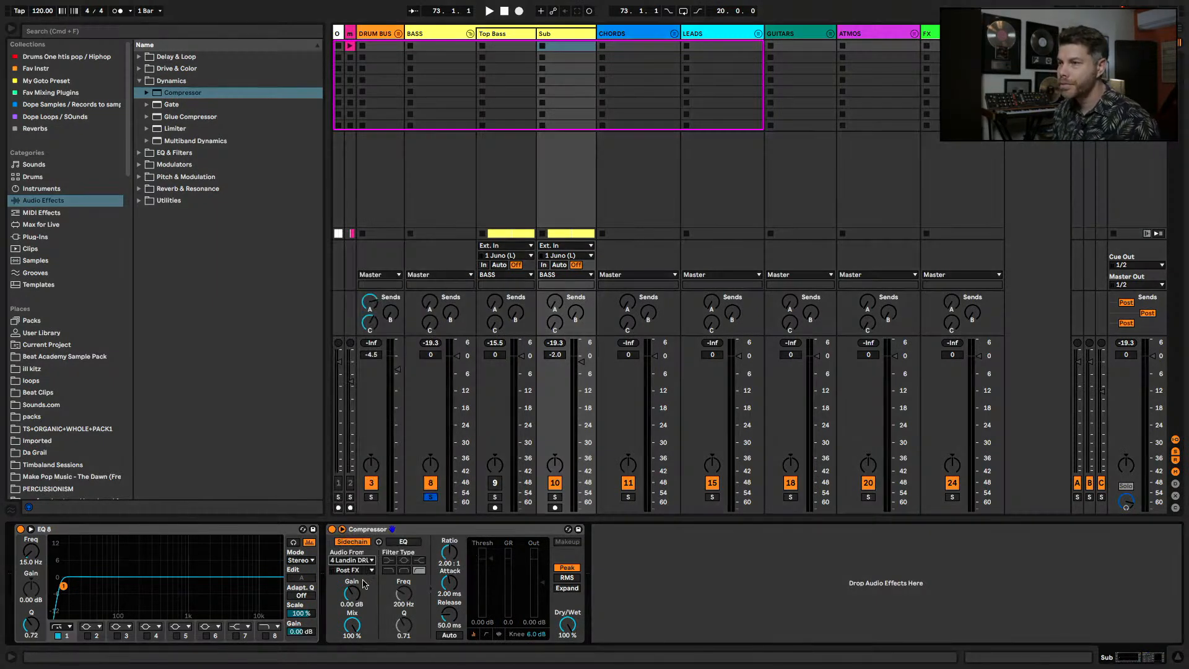
key("space")
left_click_drag(351, 598, 351, 576)
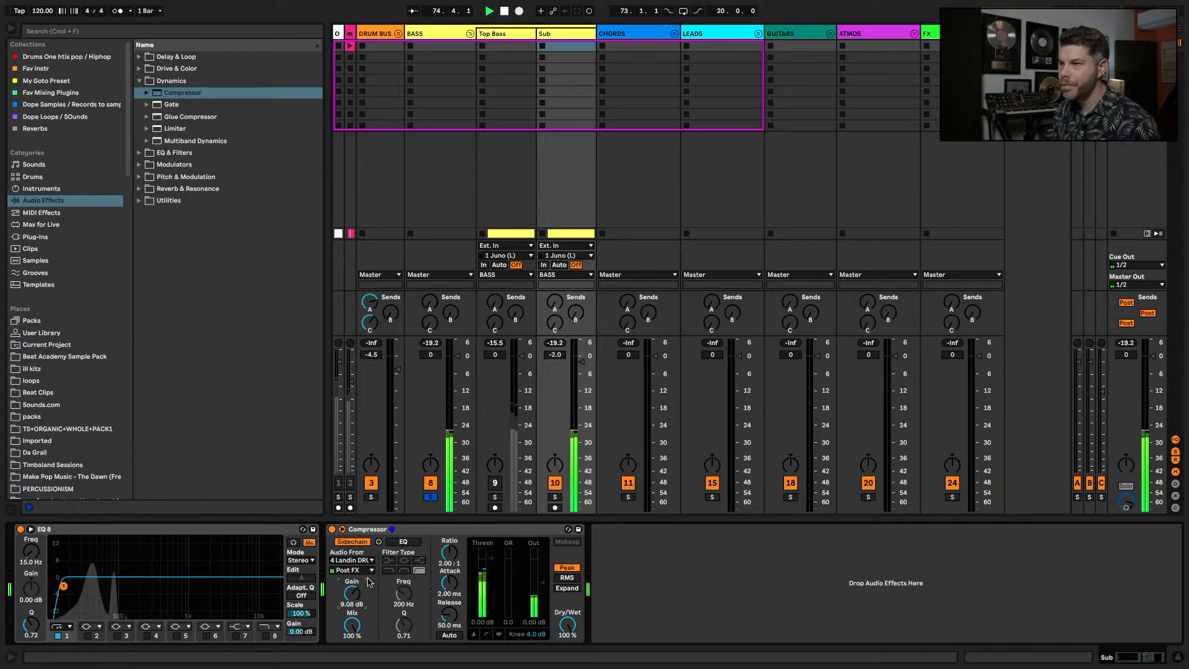
key("space")
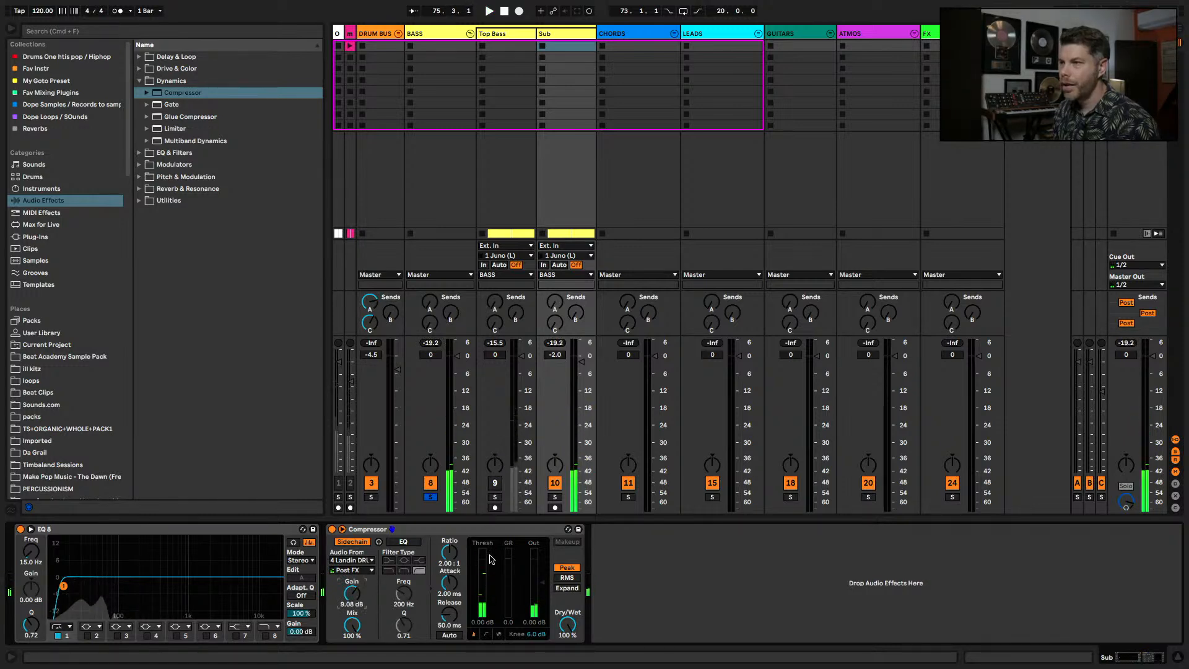
- Set the Sub's Compressor to a -22.6 dB threshold, 2.74:1 ratio and 0.96 ms attack while listening
left_click_drag(490, 558, 490, 595)
key("space")
left_click_drag(450, 552, 449, 544)
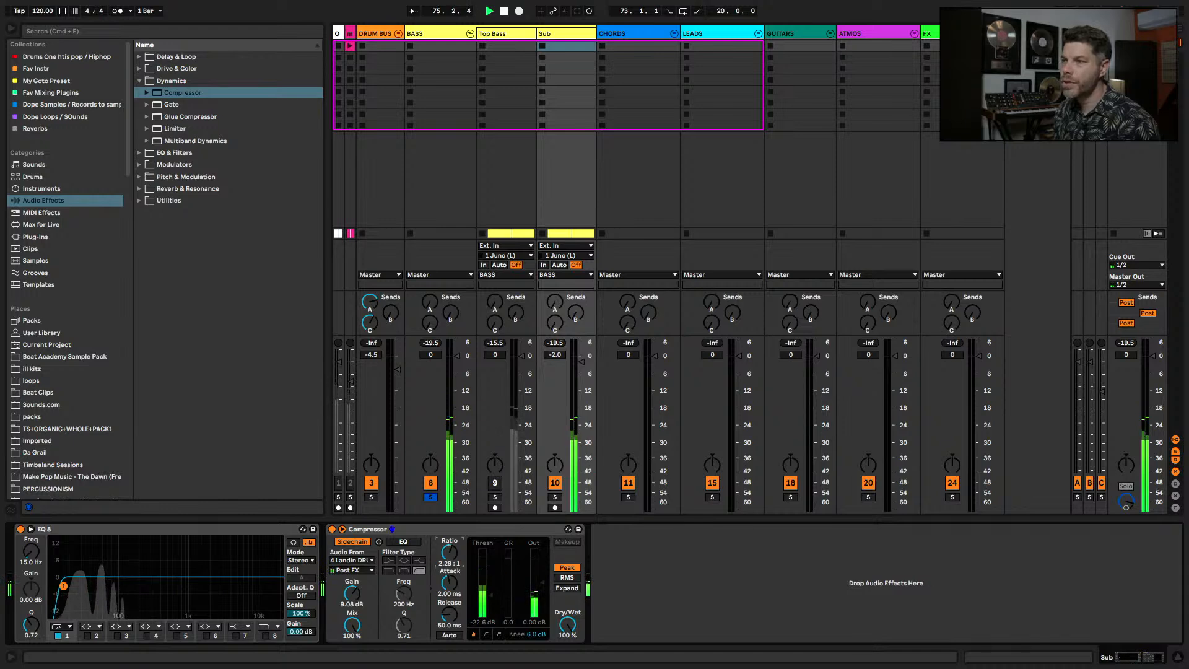
left_click_drag(451, 585, 450, 594)
key("space")
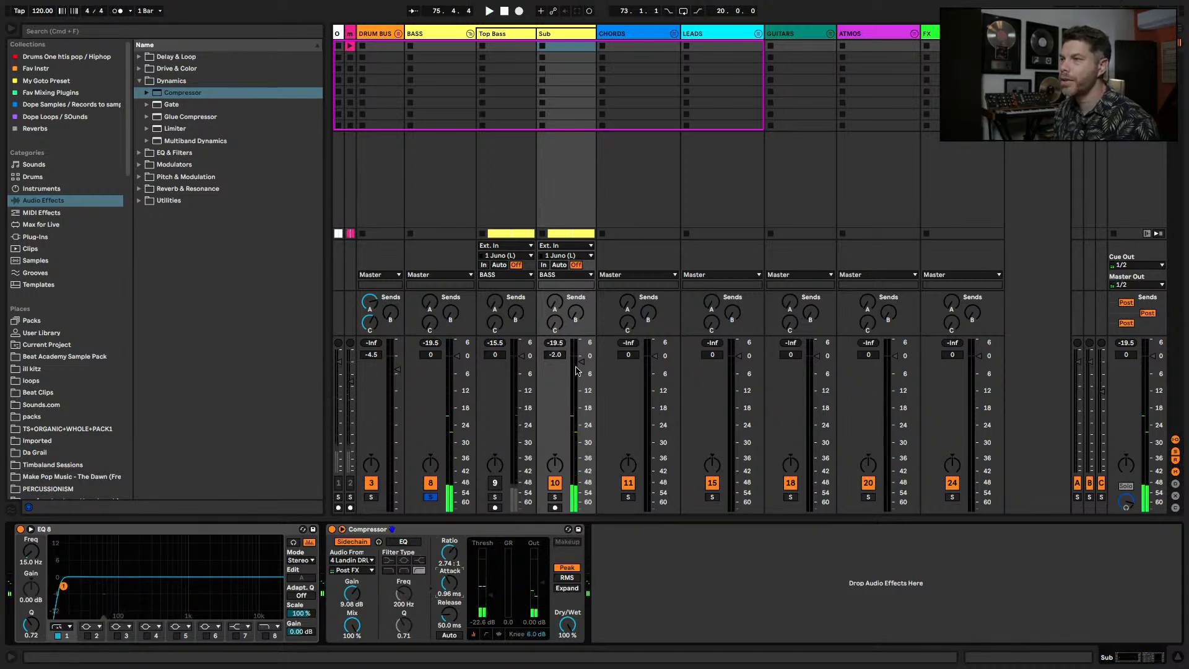
- Set the Sub volume to -2.1 dB and play it while checking the spectrum in an enlarged EQ Eight display
left_click_drag(580, 362, 579, 365)
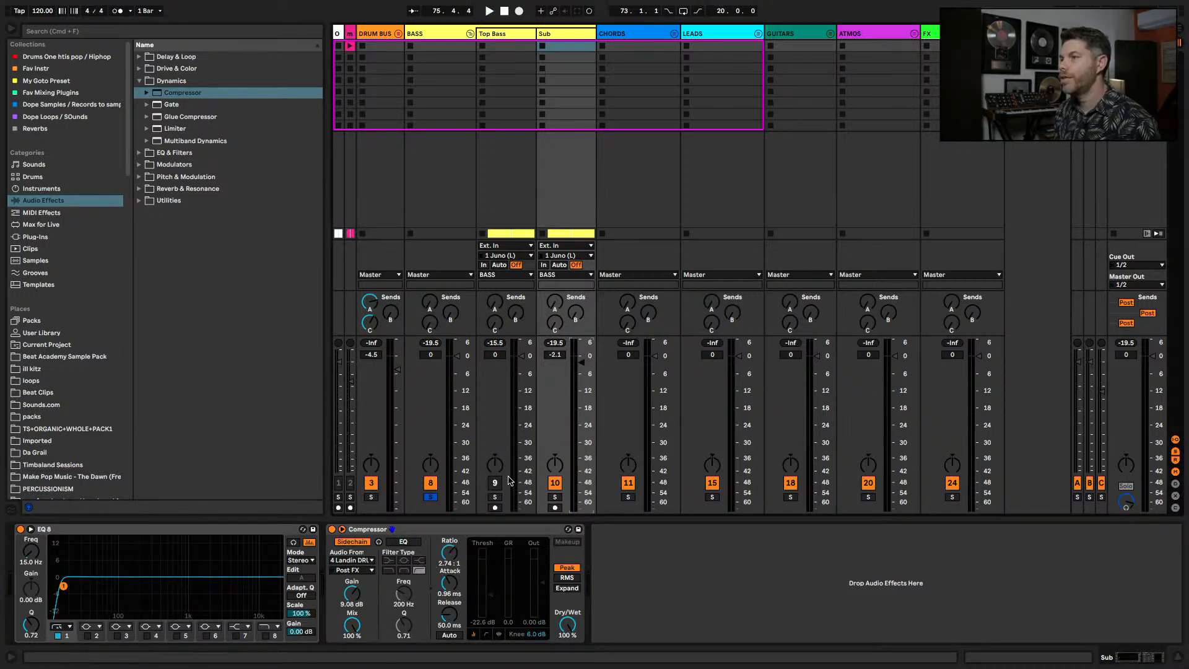
key("space")
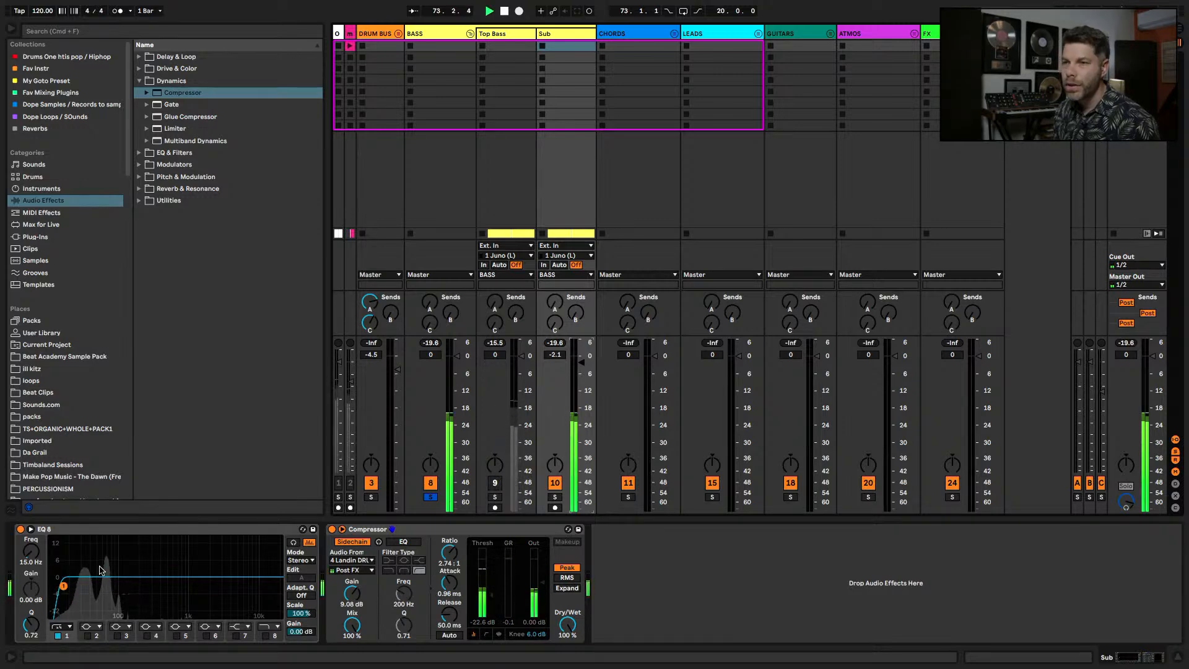
left_click(303, 529)
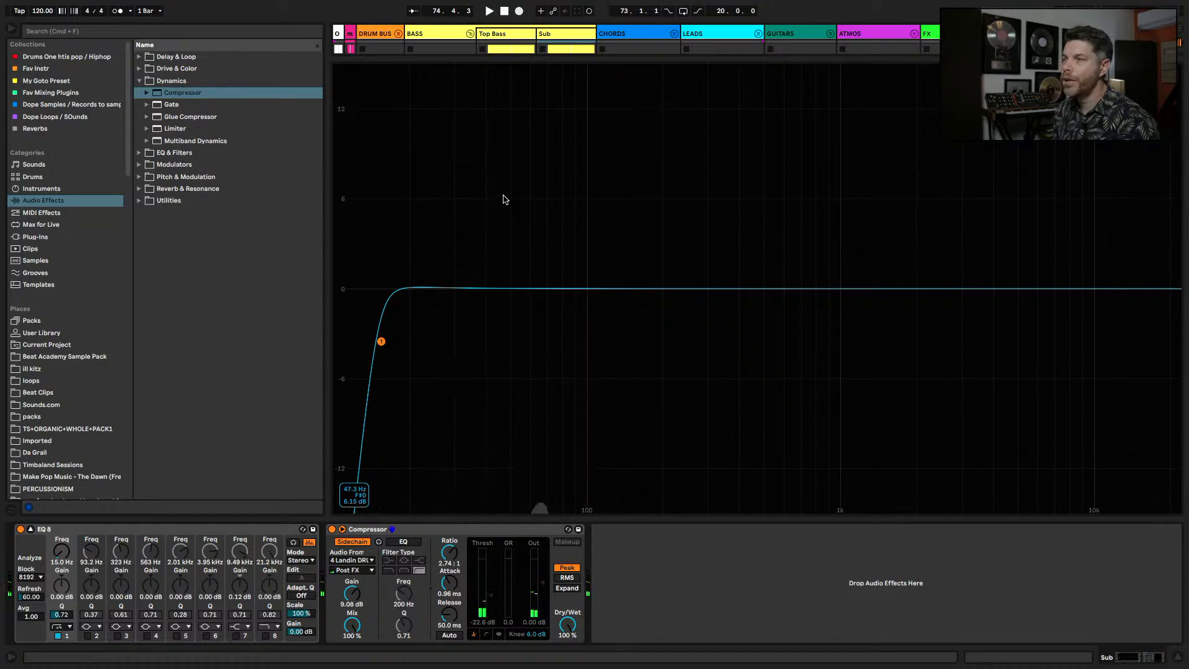
double_click(503, 195)
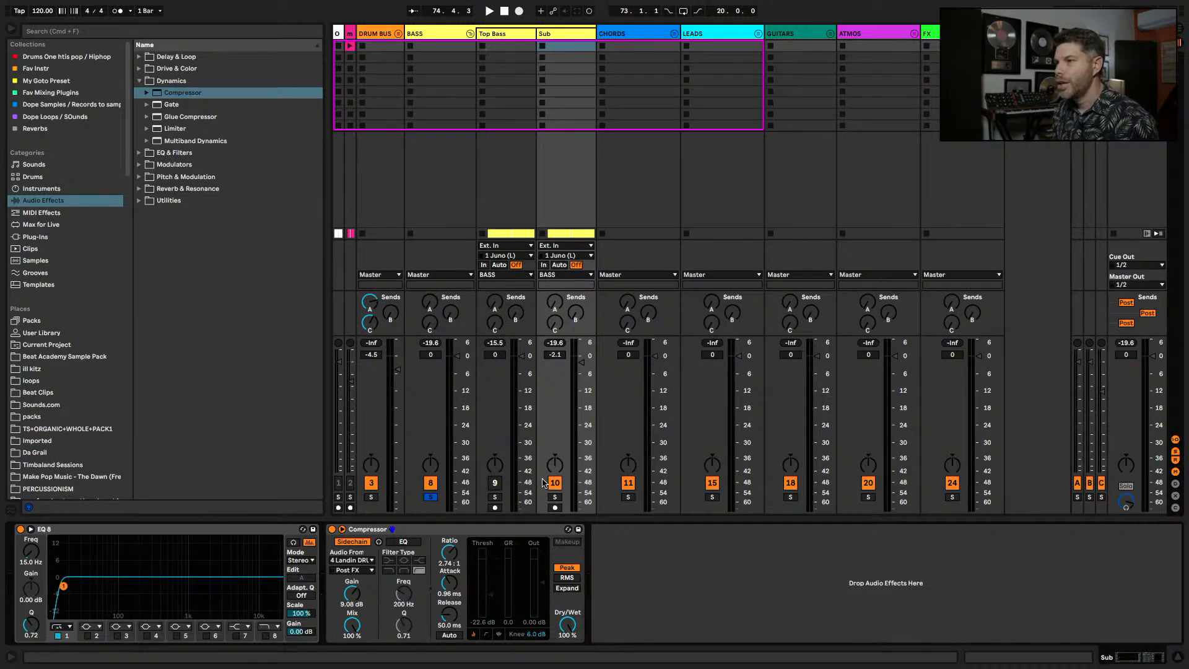
- Lower the Sub to -7.4 dB and swap the mutes to play Top Bass alone with its devices shown
left_click(555, 483)
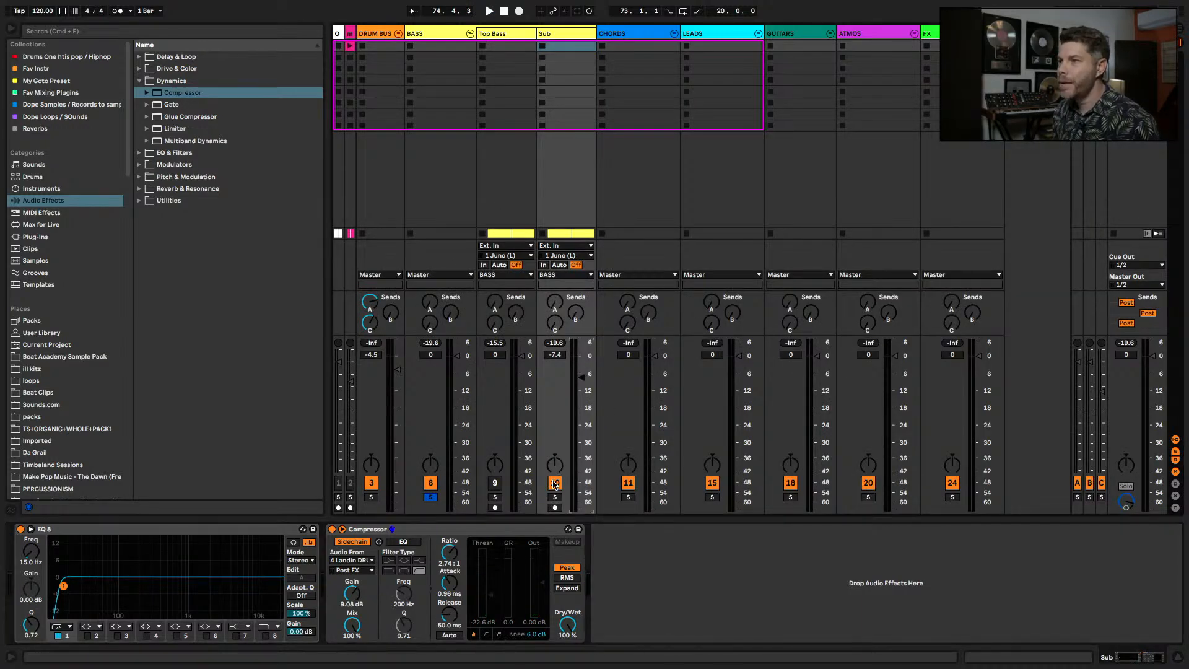
left_click(496, 483)
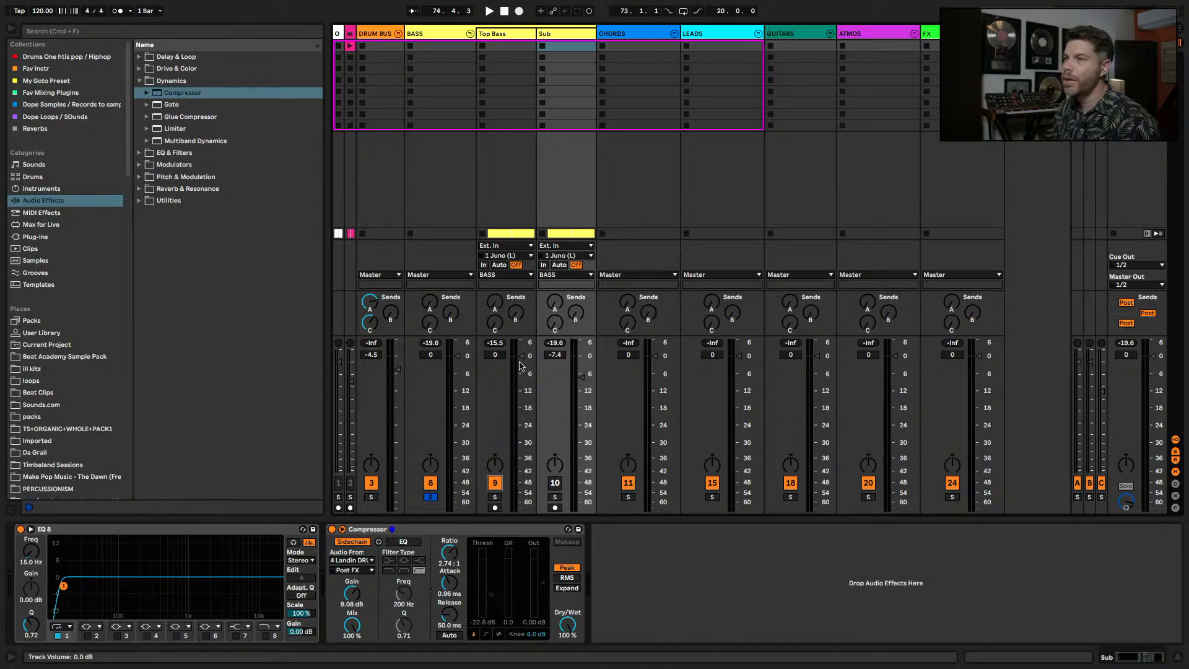
left_click(511, 45)
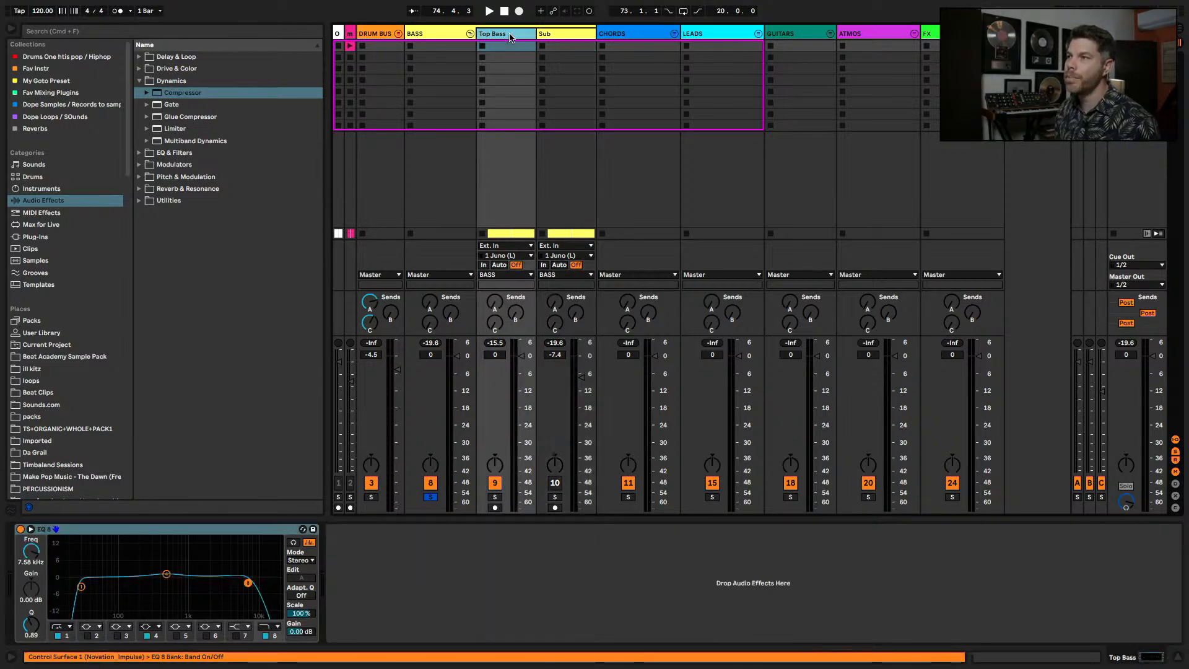
key("space")
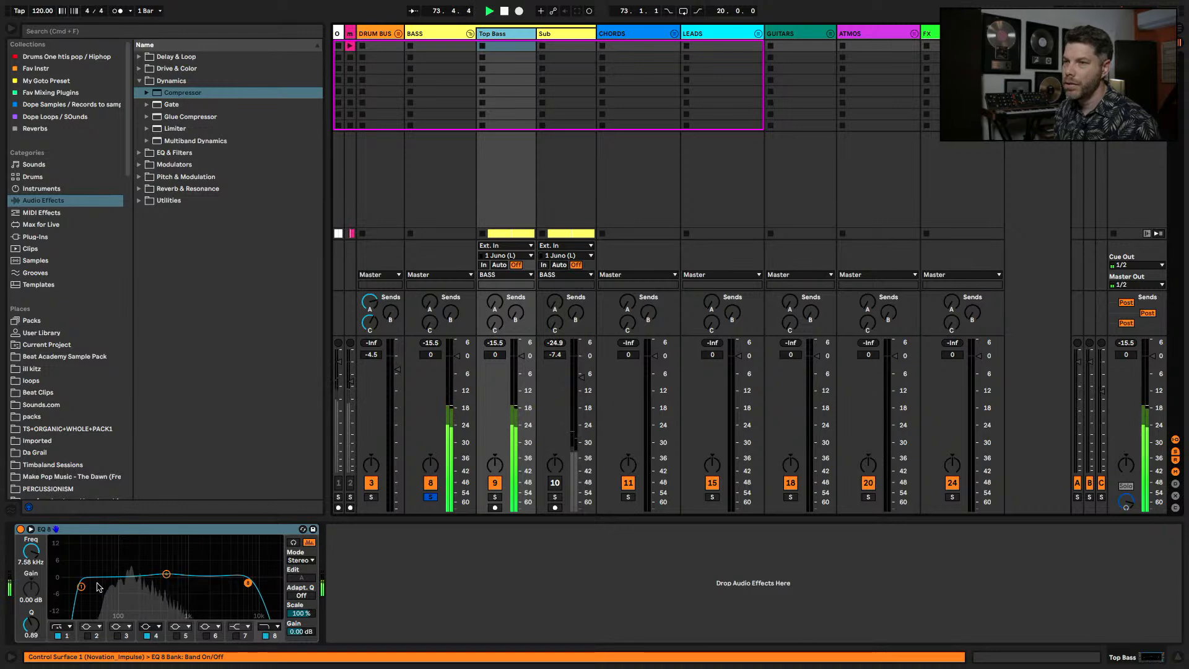
- Try a low boost with band 4 of Top Bass's EQ Eight and enable band 2 as a low shelf
left_click_drag(166, 575, 112, 563)
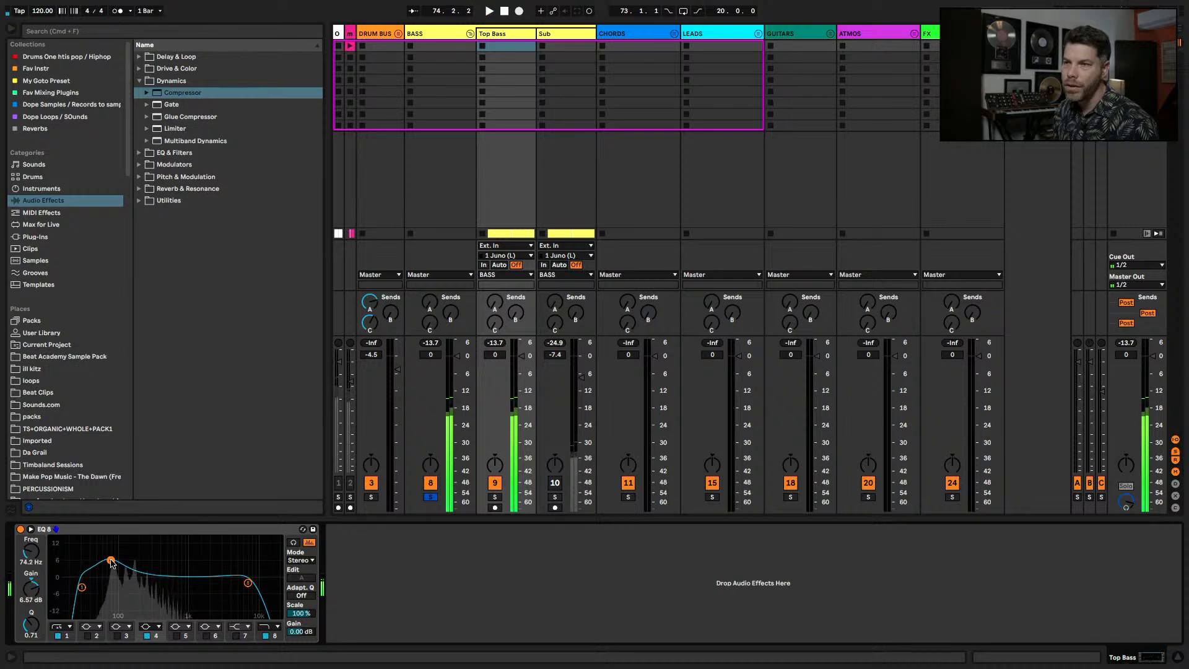
left_click(91, 627)
left_click(95, 570)
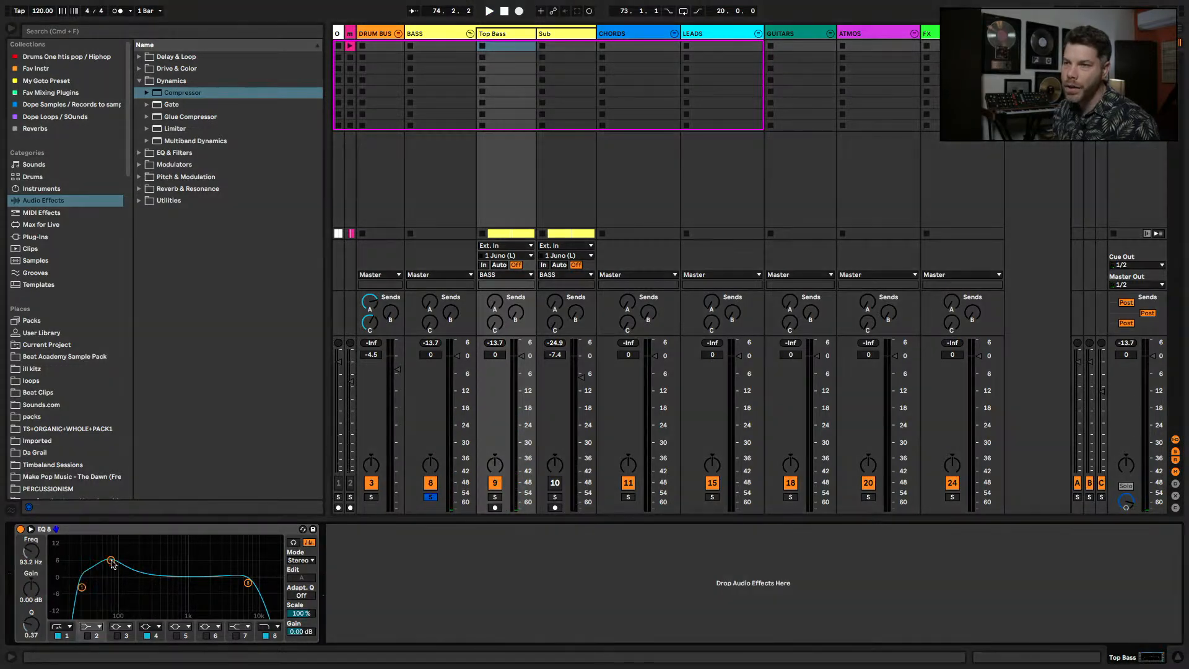
left_click(88, 636)
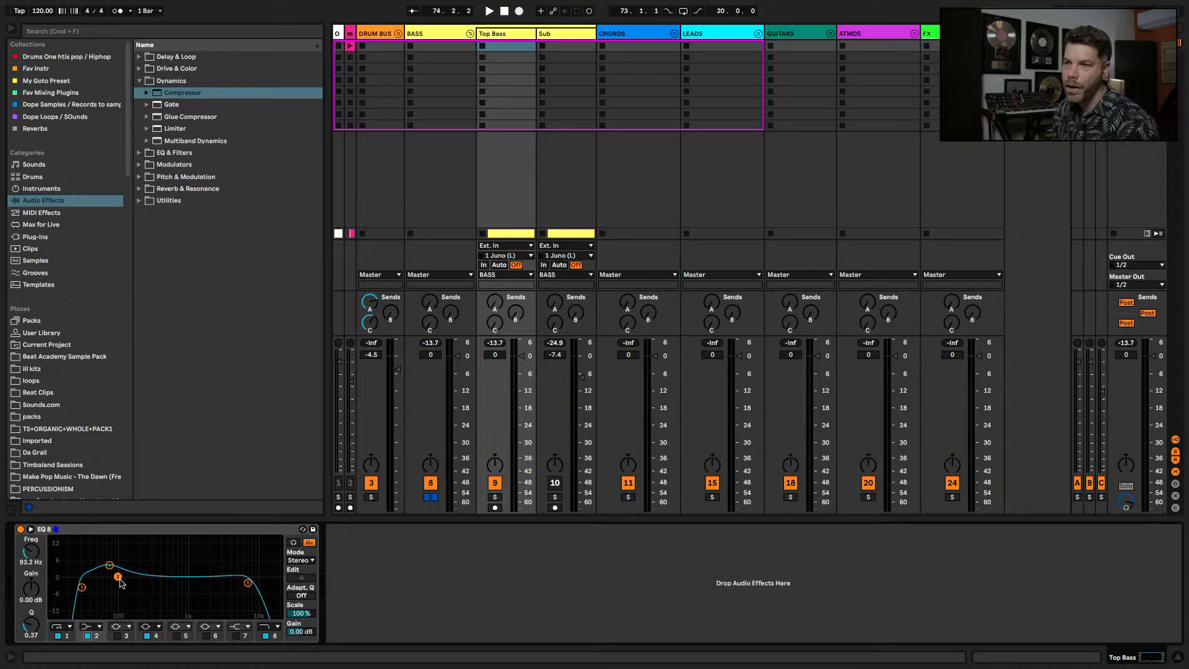
- Set the Top Bass low shelf to 93.8 Hz, 4.83 dB gain and Q 2.20, and raise the track volume to 0.5 dB
left_click_drag(158, 577, 118, 562)
key("space")
left_click_drag(34, 622, 34, 594)
left_click_drag(117, 563, 118, 565)
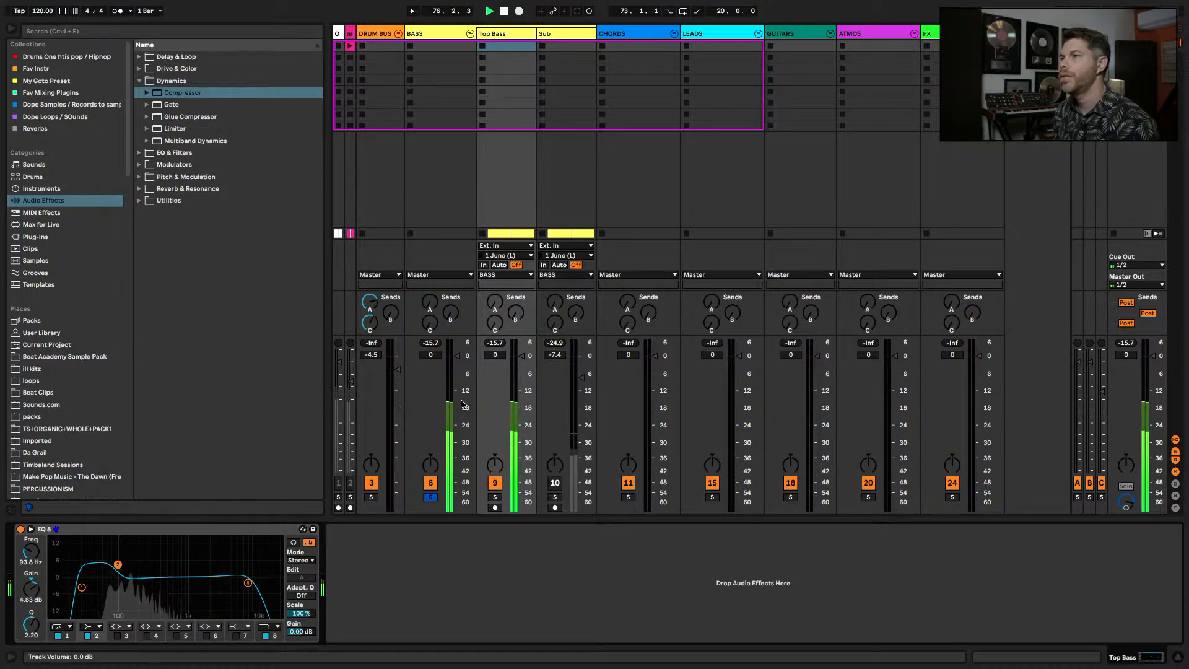
left_click_drag(522, 357, 522, 355)
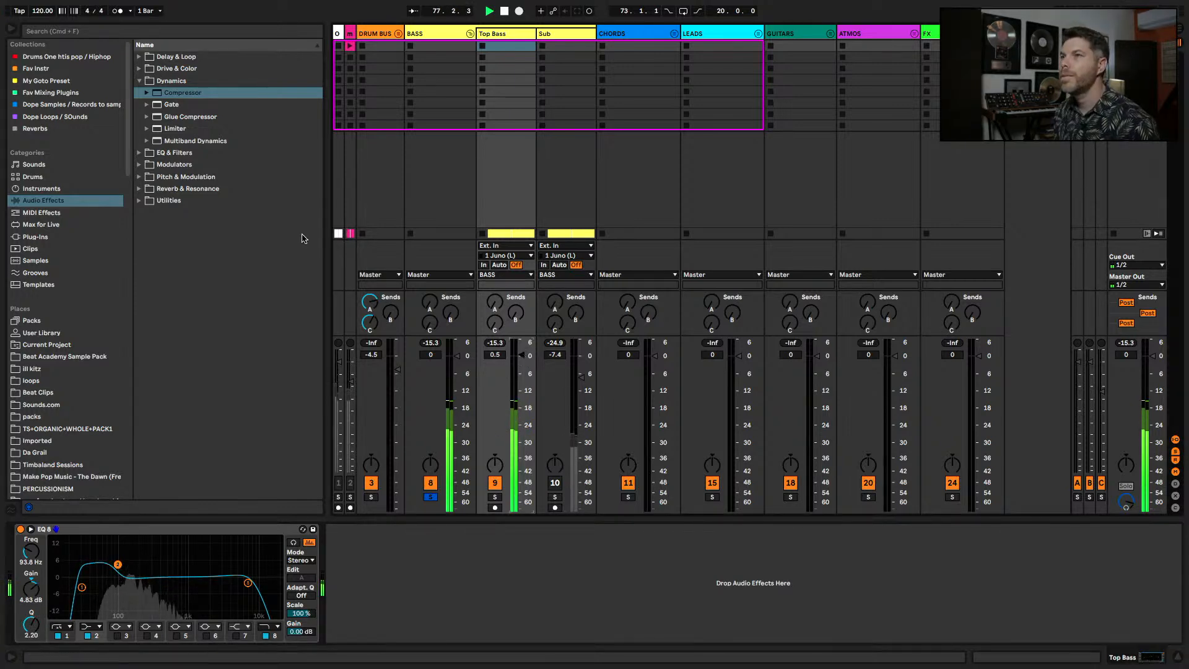
- Add Drum Buss after the EQ on Top Bass, set its Drive, Crunch and Transients to 0, and start playback
left_click(141, 81)
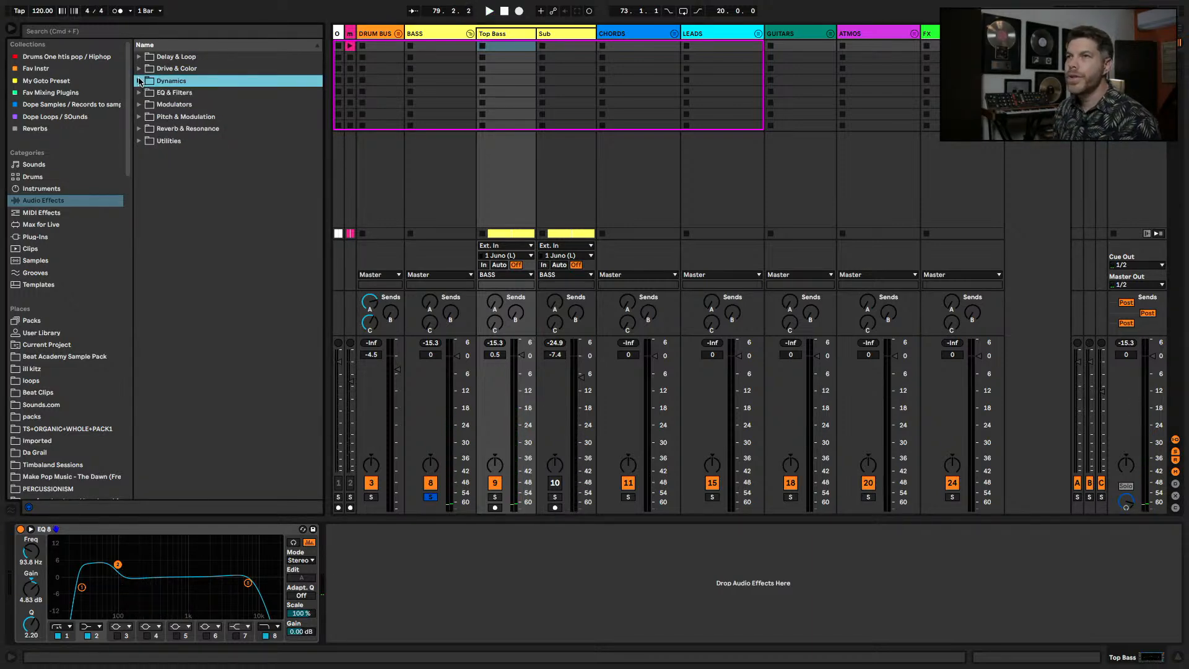
left_click(139, 69)
left_click_drag(173, 103, 356, 619)
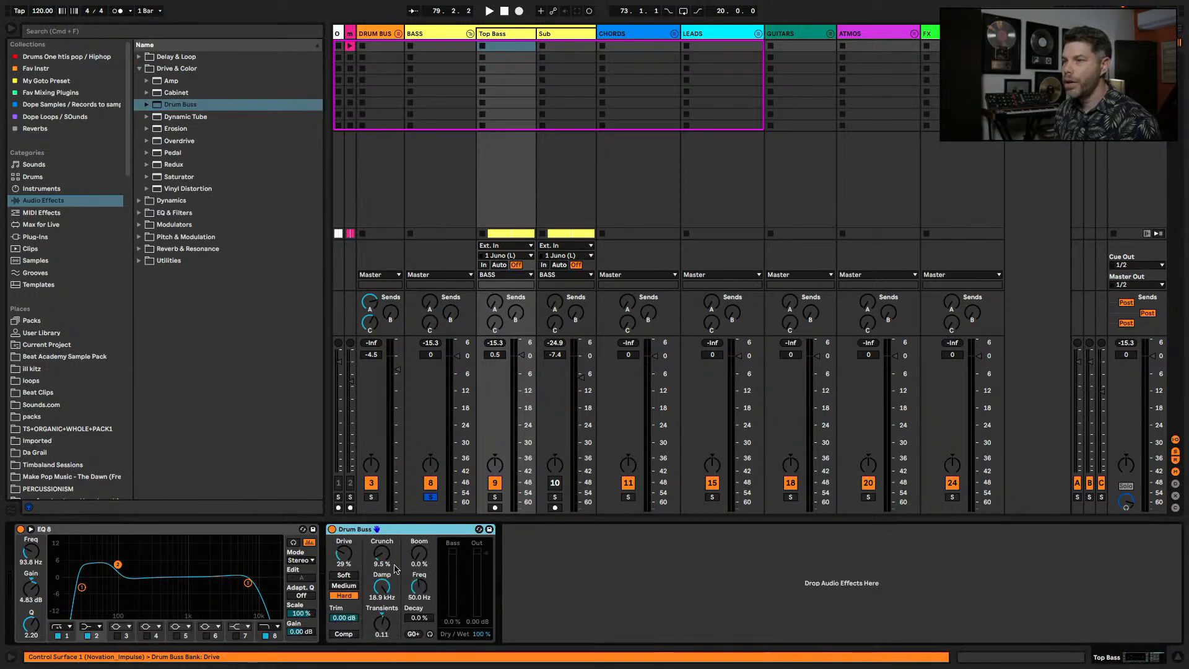
left_click_drag(345, 560, 380, 576)
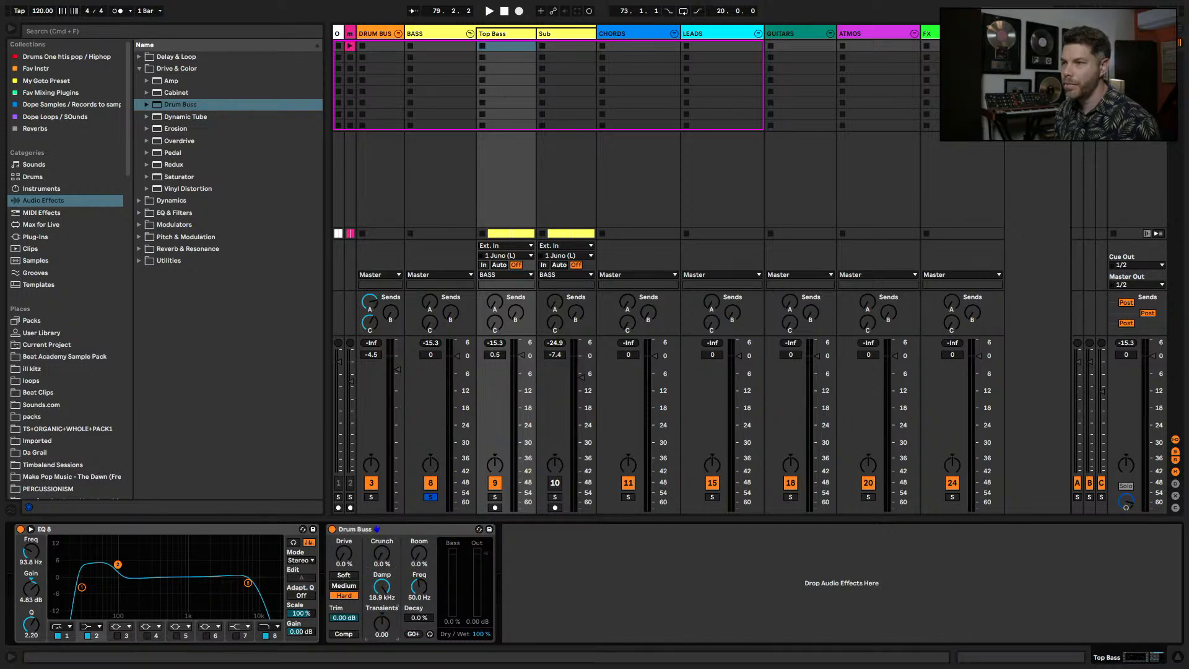
key("space")
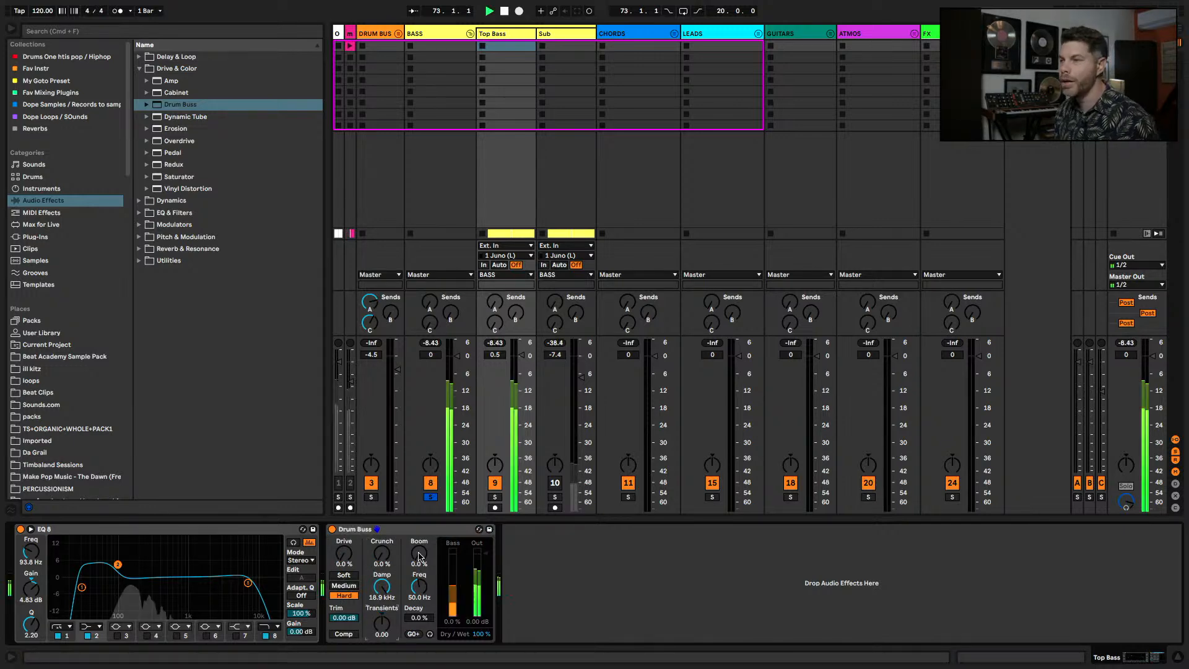
- Set the Drum Buss on Top Bass to 40% Boom at 48.9 Hz with 36% Decay, auditioning it in playback
left_click_drag(419, 556, 419, 588)
key("space")
key("space")
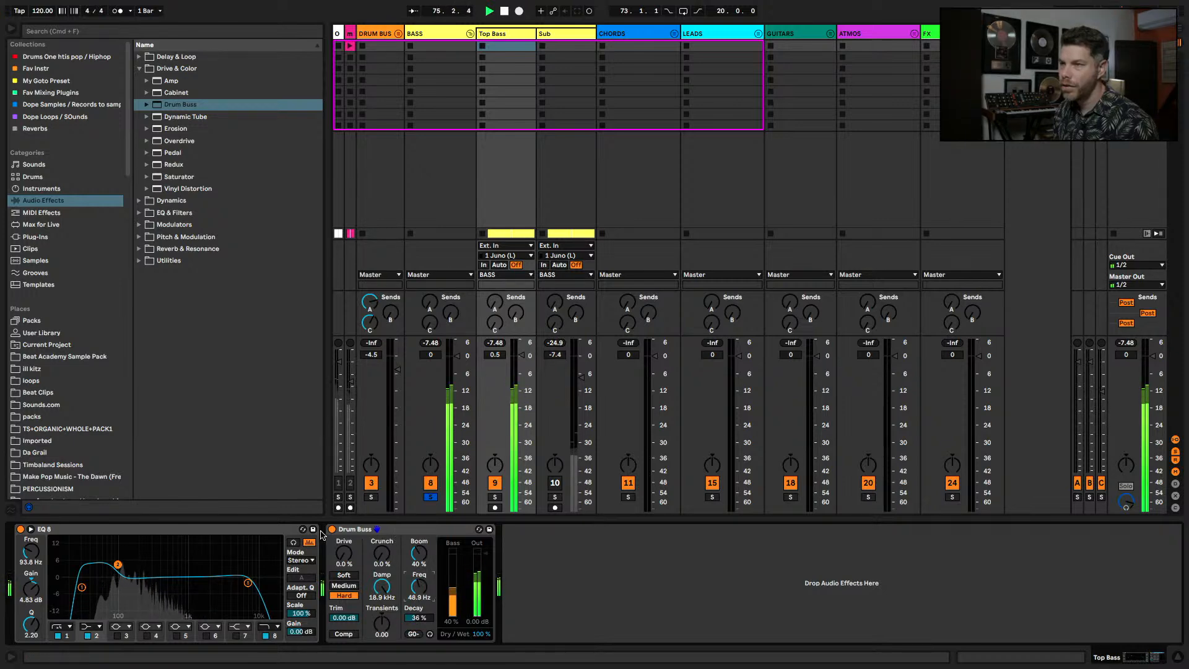
- Reorder Top Bass so Drum Buss precedes EQ Eight, and set the EQ low shelf to 84.3 Hz and 4.09 dB
left_click_drag(329, 528, 645, 545)
key("space")
left_click_drag(299, 577, 296, 578)
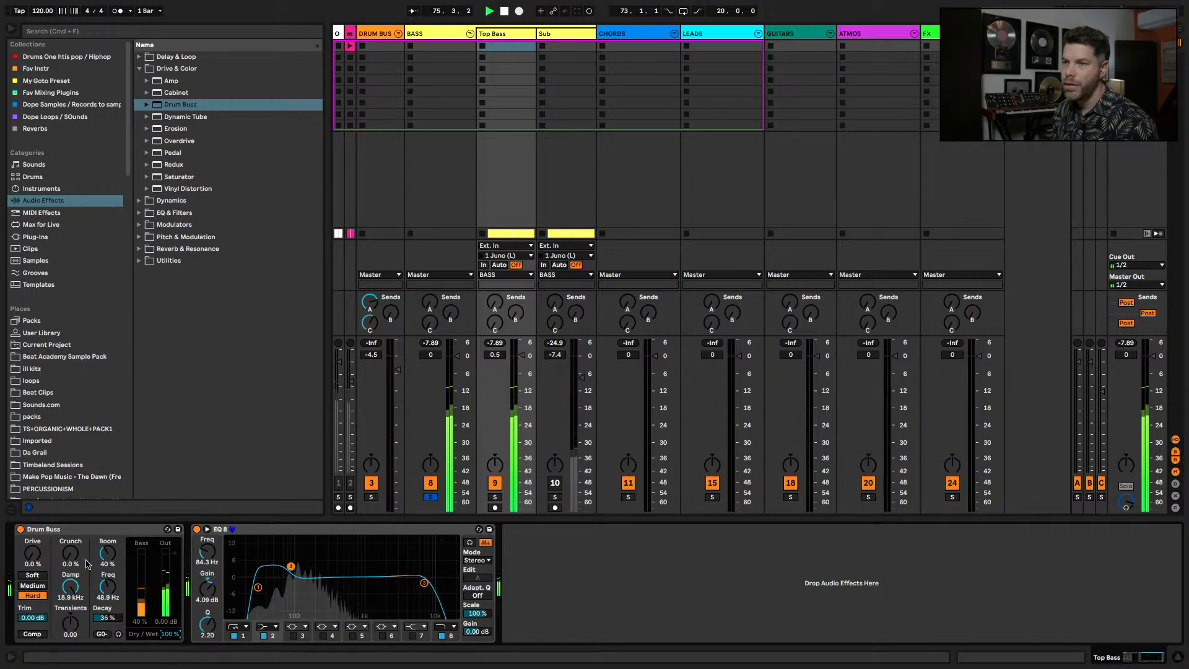
- Compare Top Bass with Drum Buss bypassed and active, and lower the track volume to -2.1 dB
left_click(20, 530)
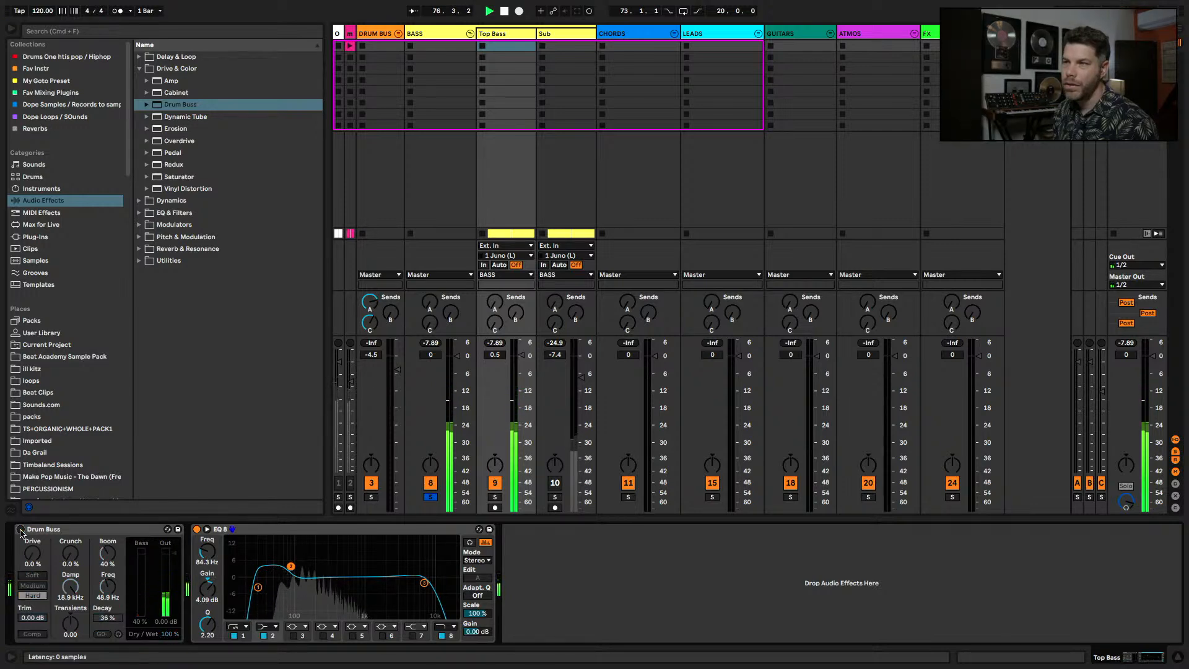
left_click(20, 529)
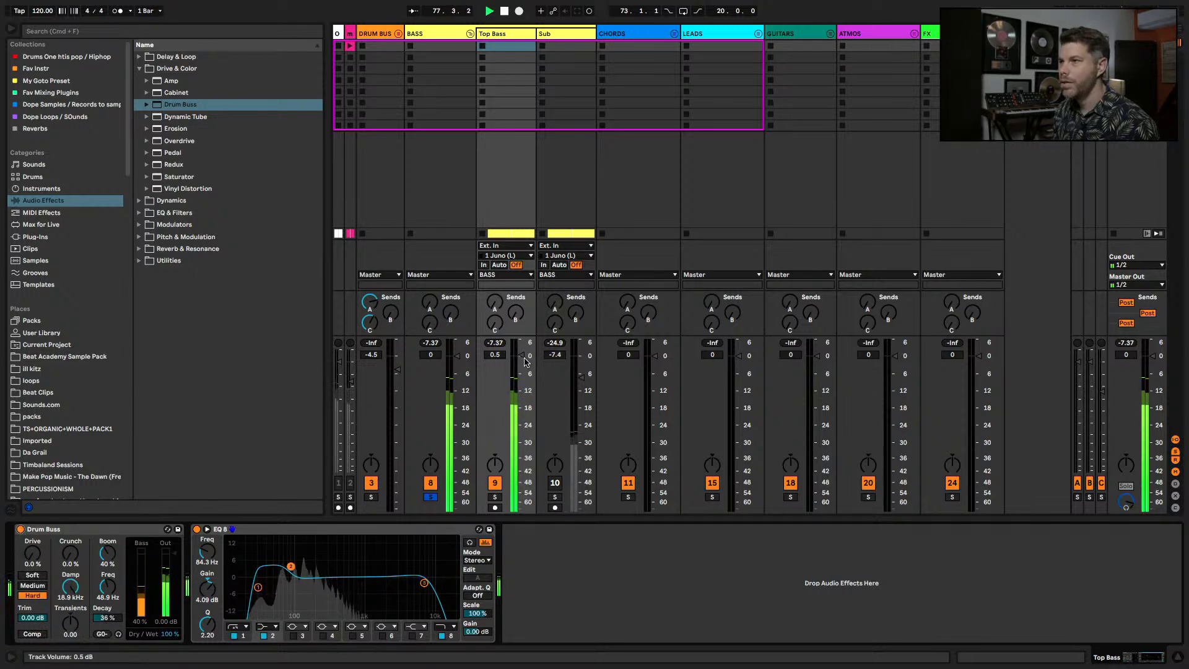
left_click_drag(524, 362, 525, 367)
- Put the Sub track's kick-sidechained Compressor on the BASS group and play it back
left_click(566, 47)
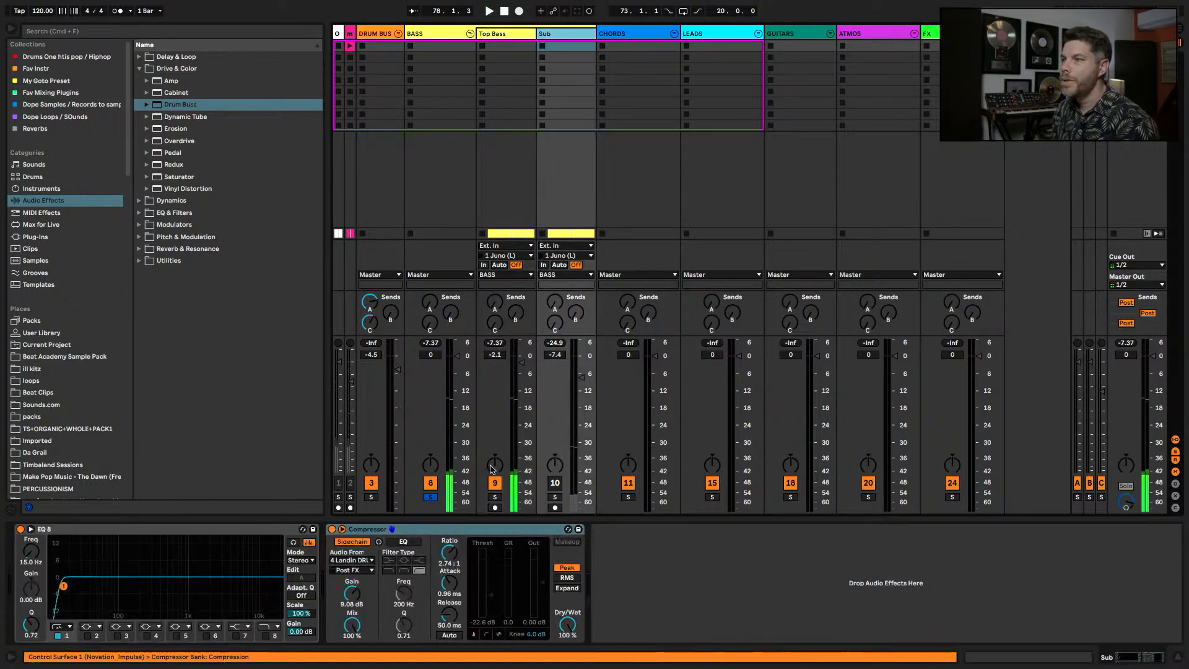
left_click(433, 48)
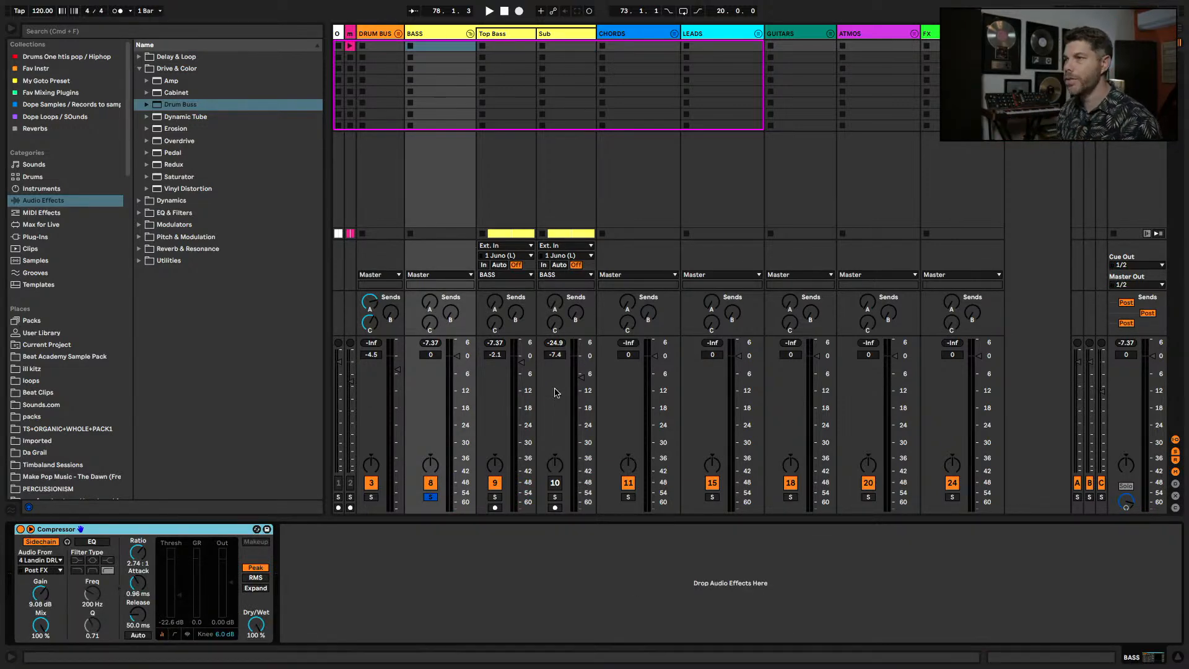
key("space")
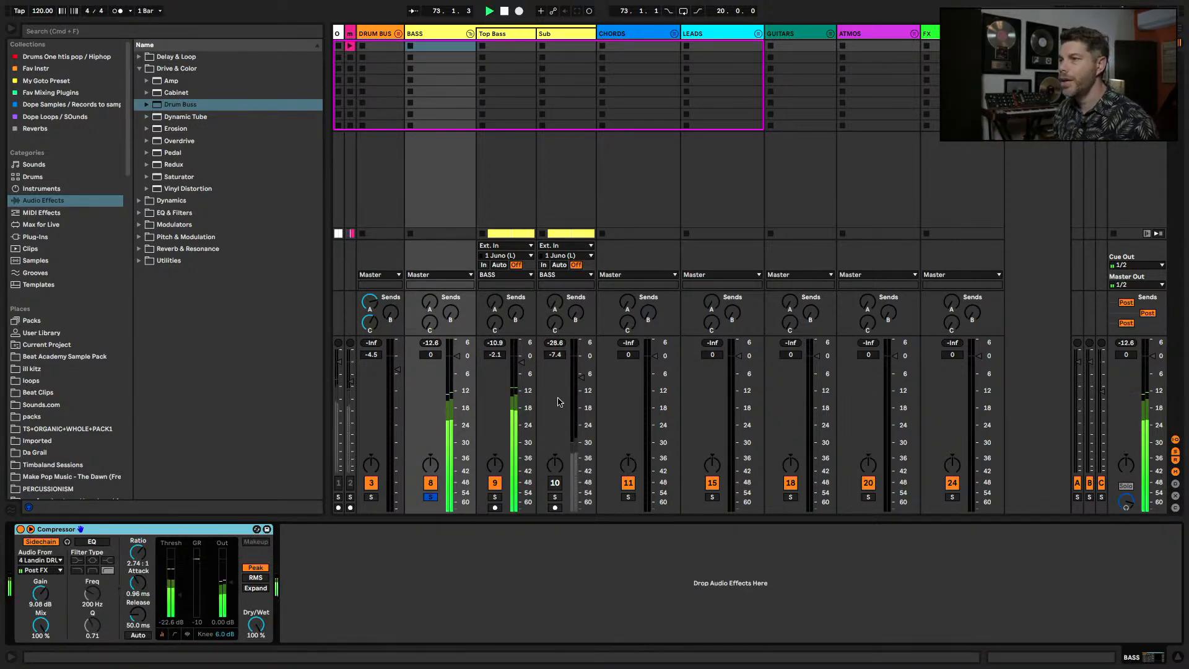
- Lower Top Bass to -3.0 dB, audition Sub unmuted at a low level, and leave Sub muted at -21.7 dB
left_click(582, 45)
left_click(526, 47)
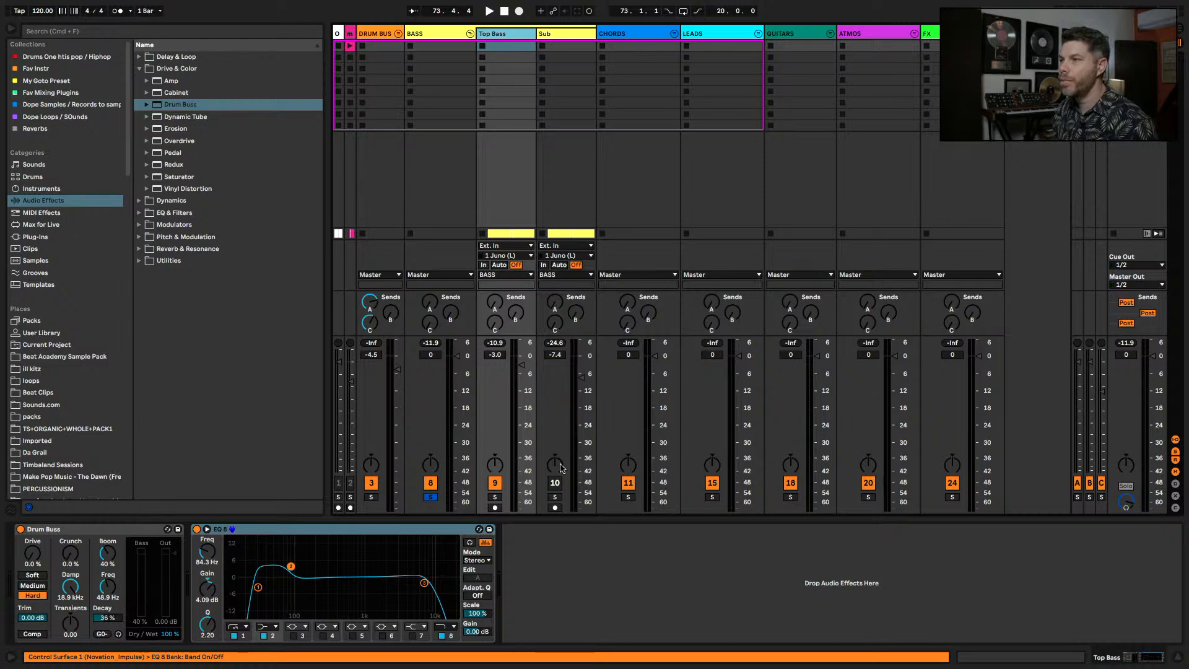
left_click(555, 483)
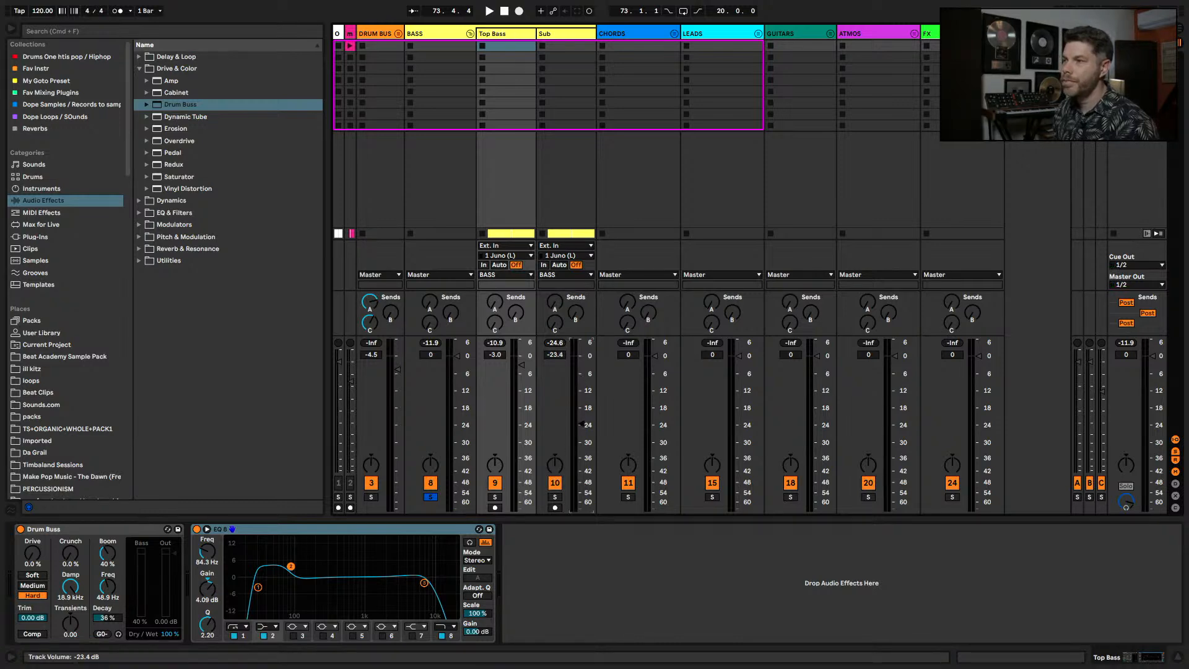
left_click_drag(579, 440, 580, 436)
key("space")
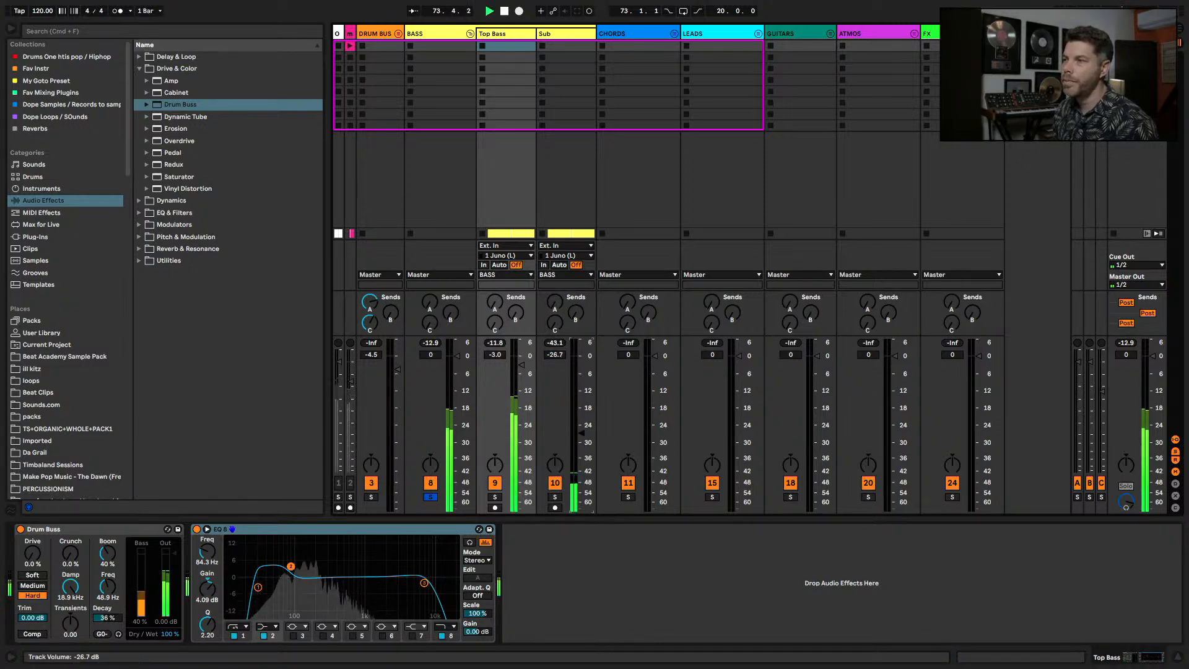
left_click(555, 482)
left_click_drag(582, 435, 584, 423)
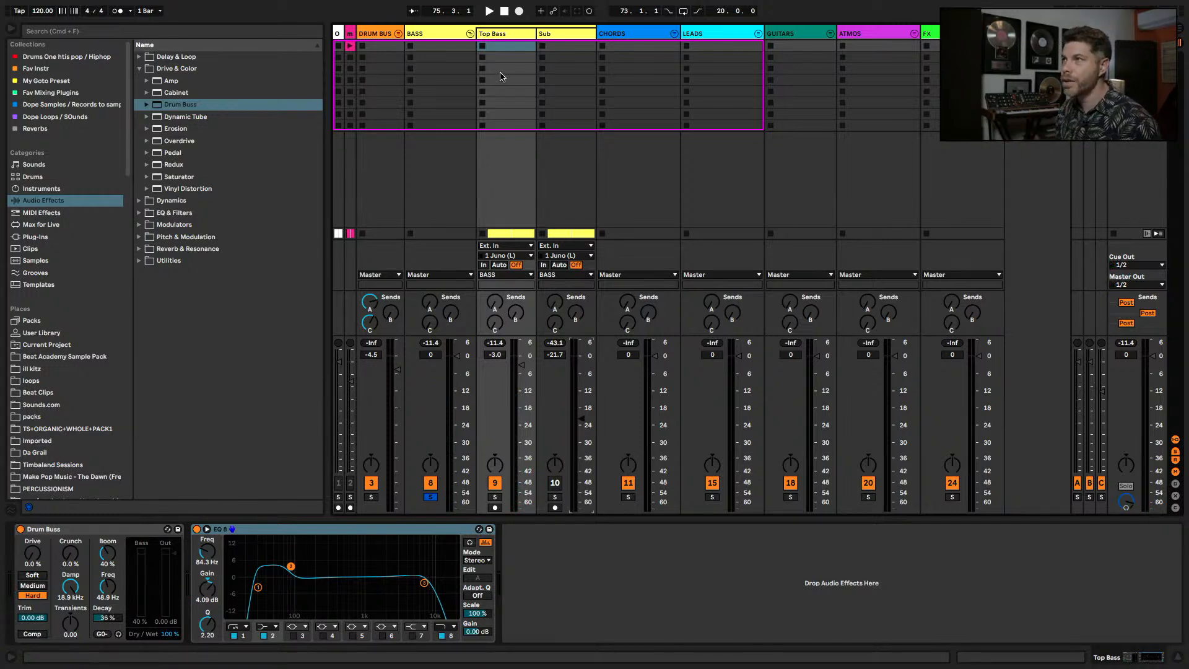
- Lower Top Bass to -5.6 dB during playback and raise its send C
left_click(502, 36)
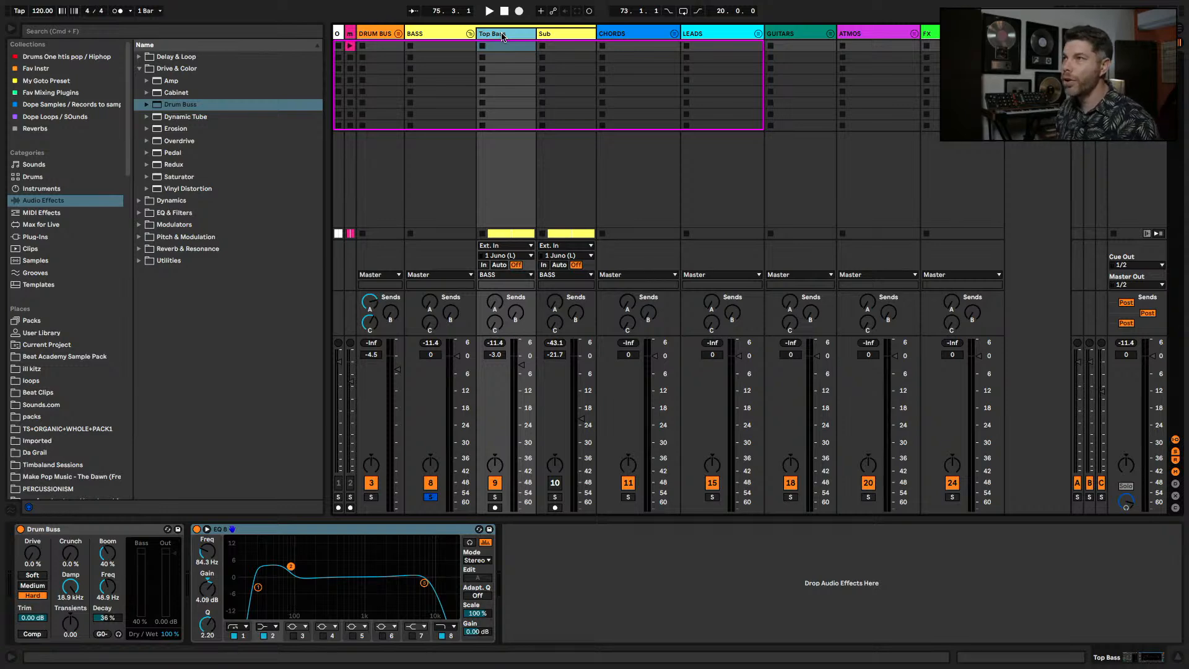
key("space")
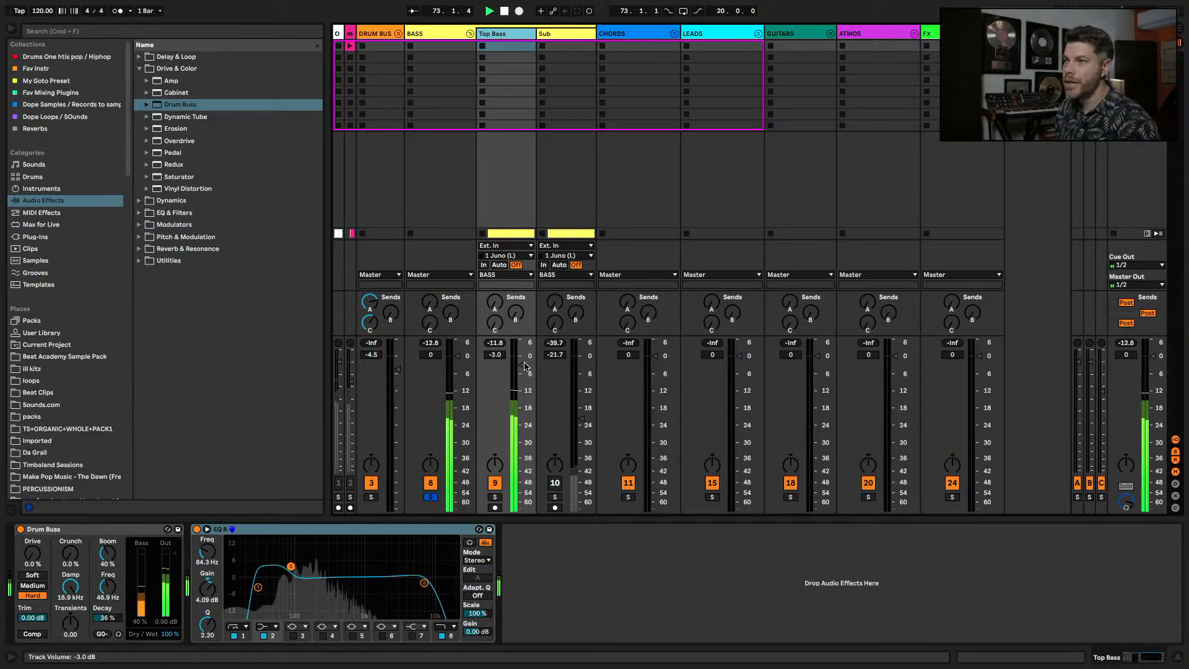
left_click_drag(522, 365, 524, 374)
left_click_drag(495, 322, 495, 260)
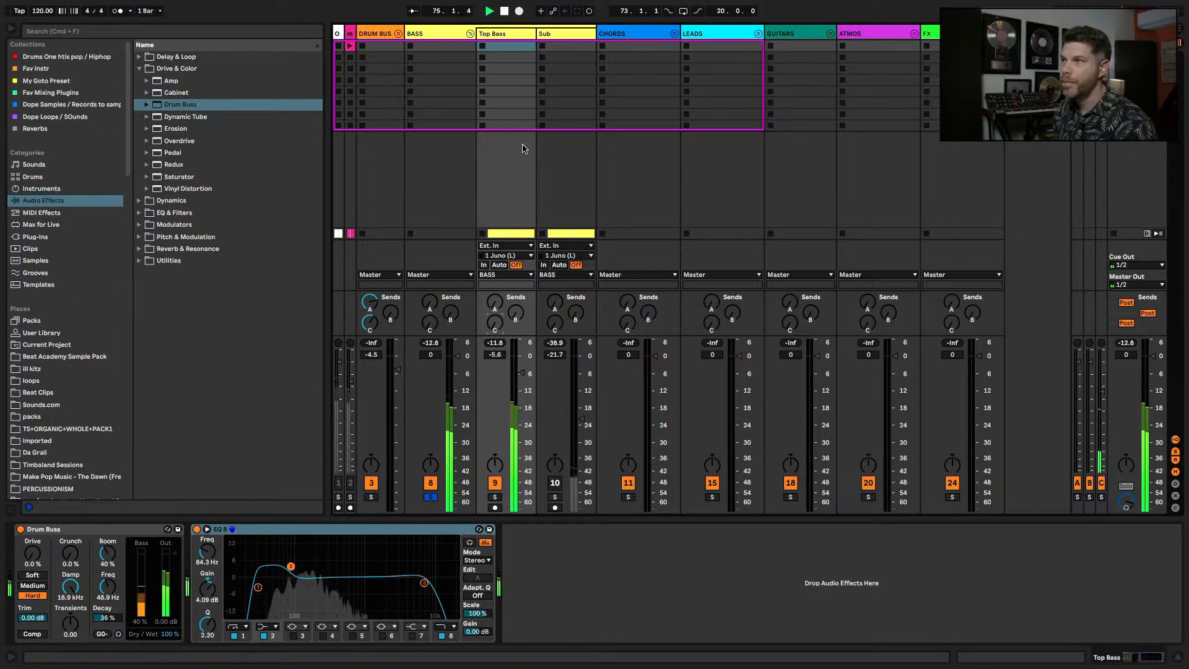
- Duplicate the Top Bass track, name the copy Dist Bass and color it brown
left_click(514, 35)
key("space")
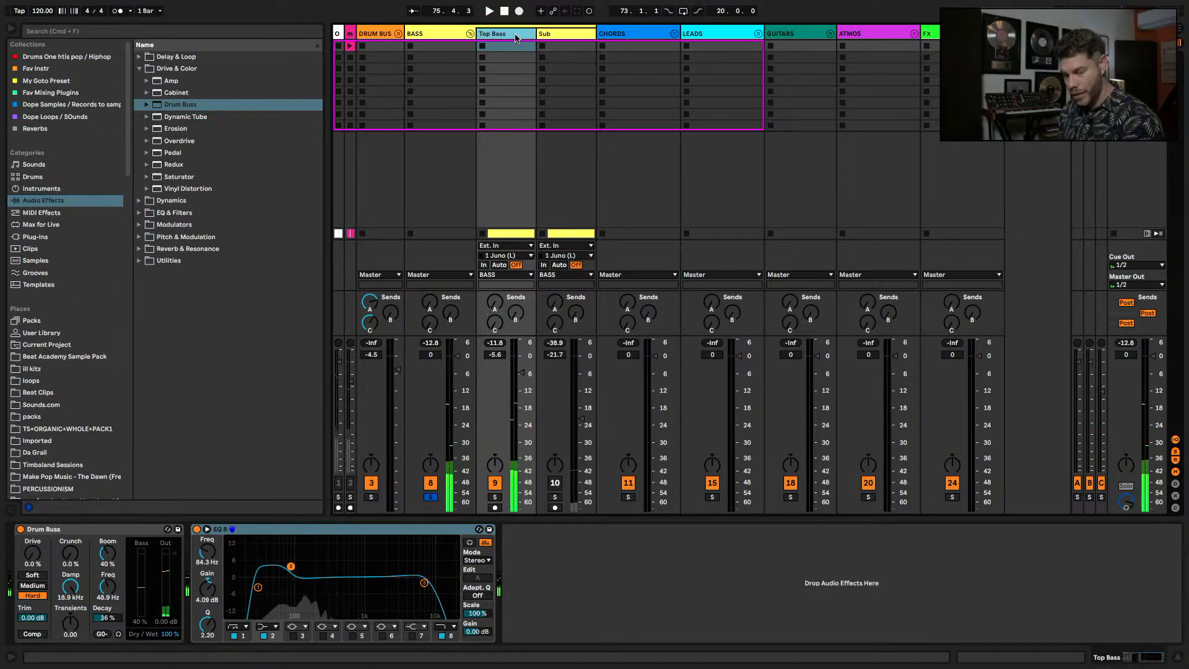
key("super+d")
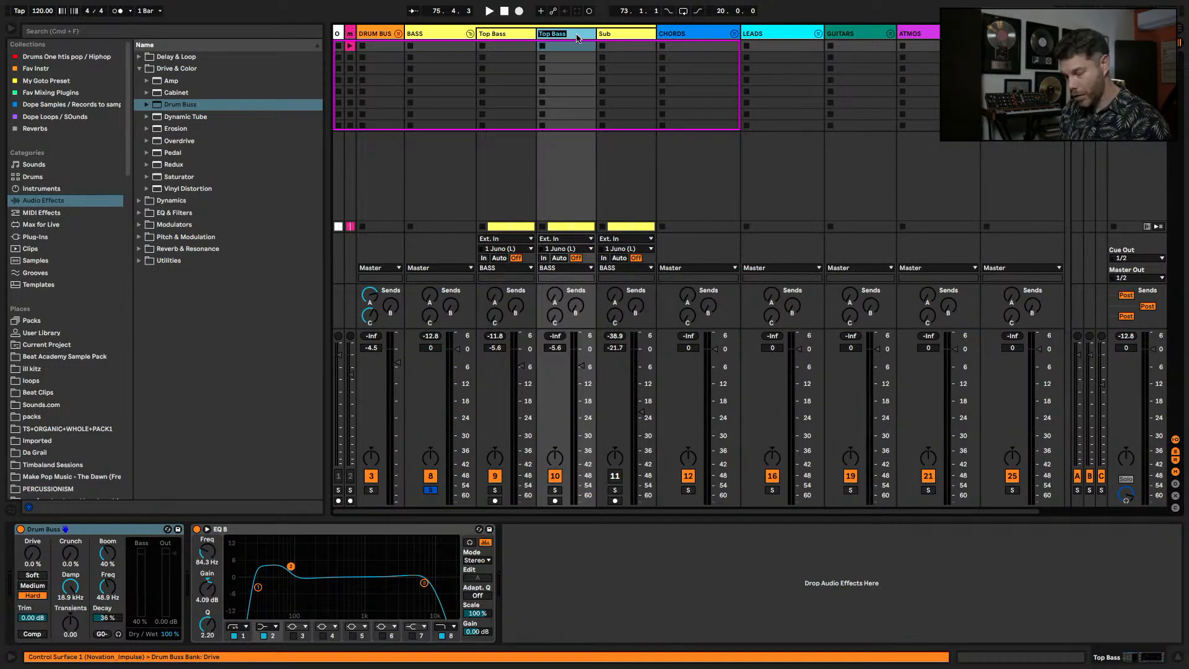
type("ist")
key("Return")
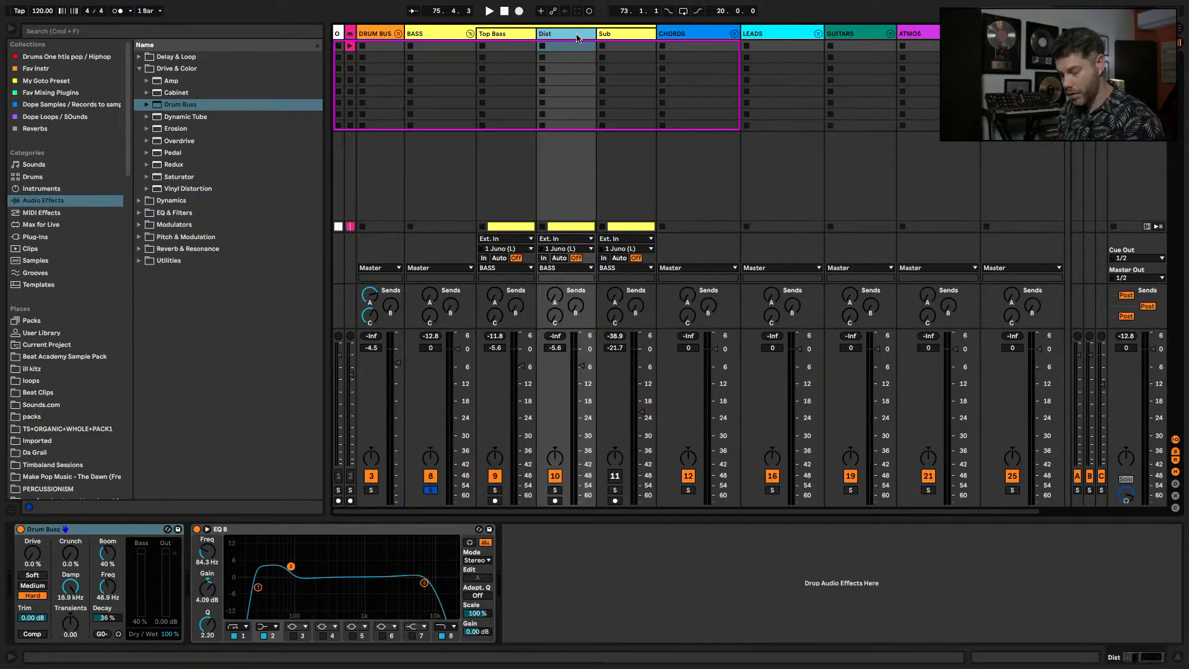
type("Bass")
key("Return")
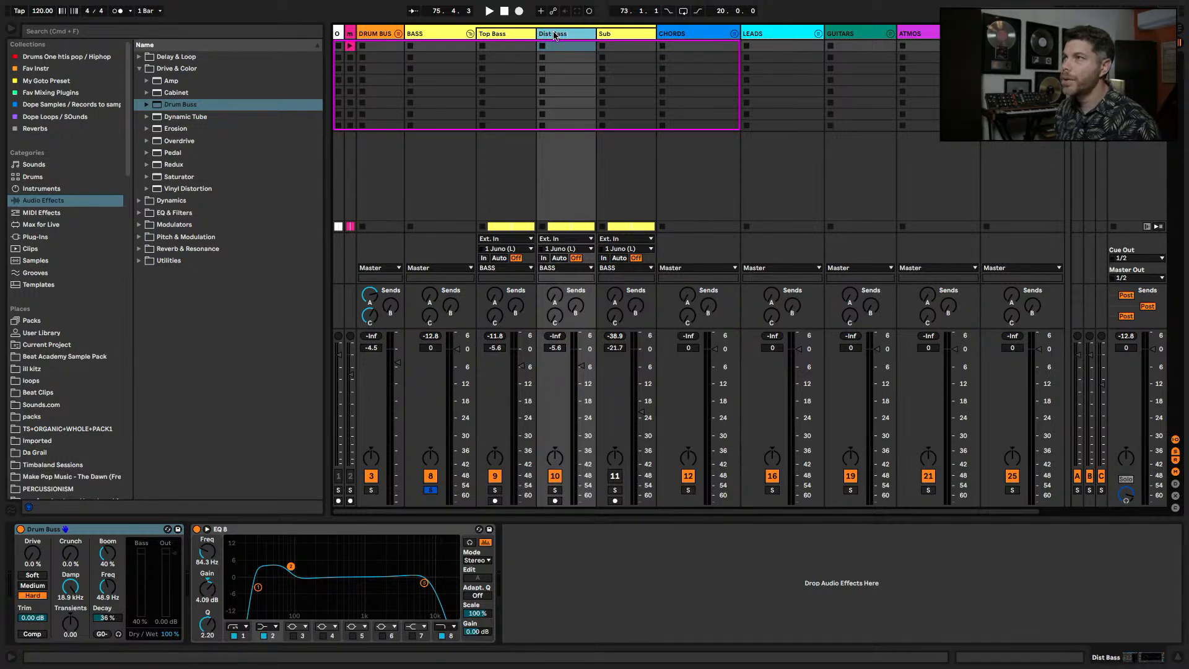
right_click(555, 35)
left_click(589, 197)
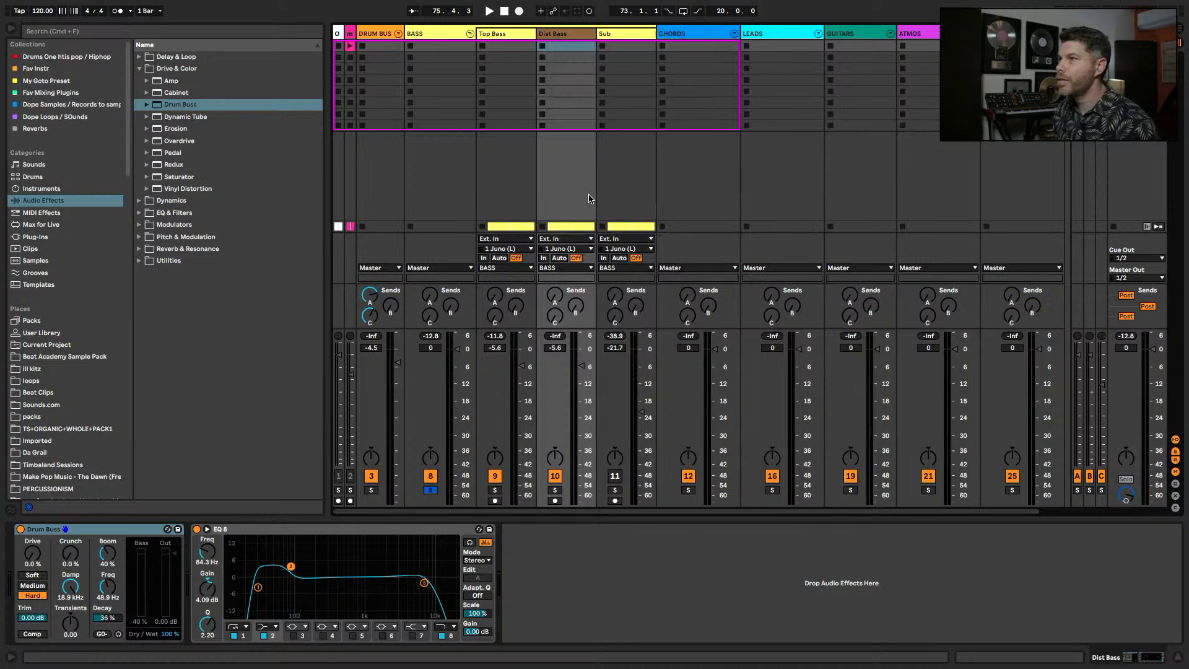
left_click(560, 39)
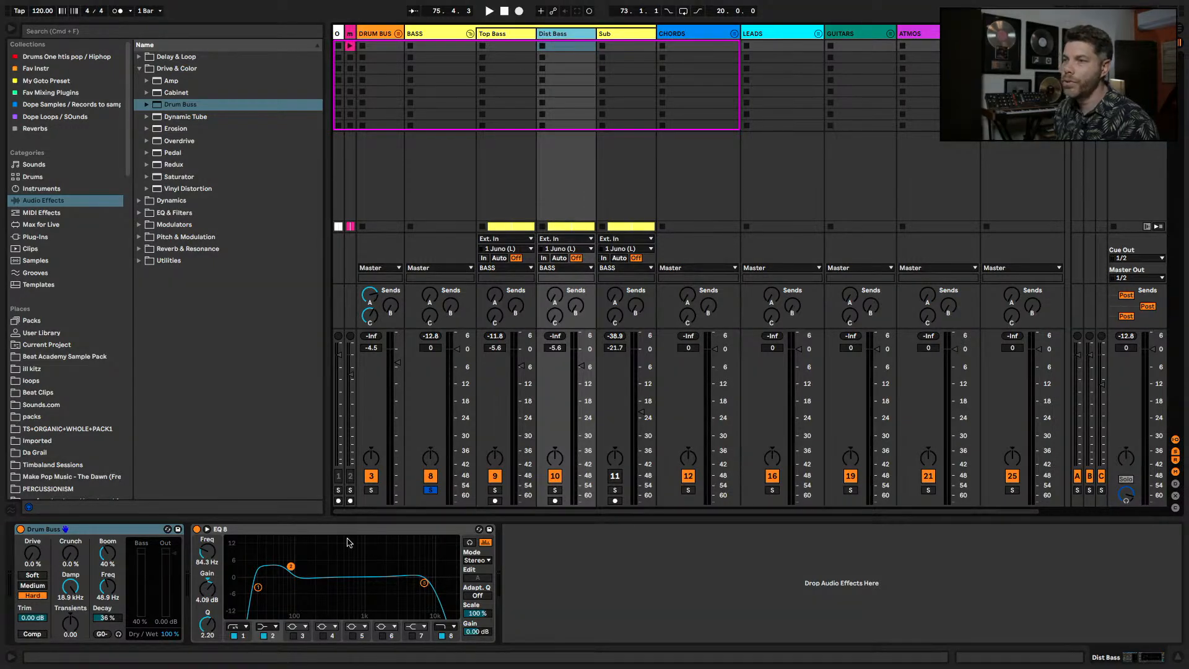
- Replace the devices copied onto Dist Bass with an Amp effect and start playback
left_click(129, 531)
key("Delete")
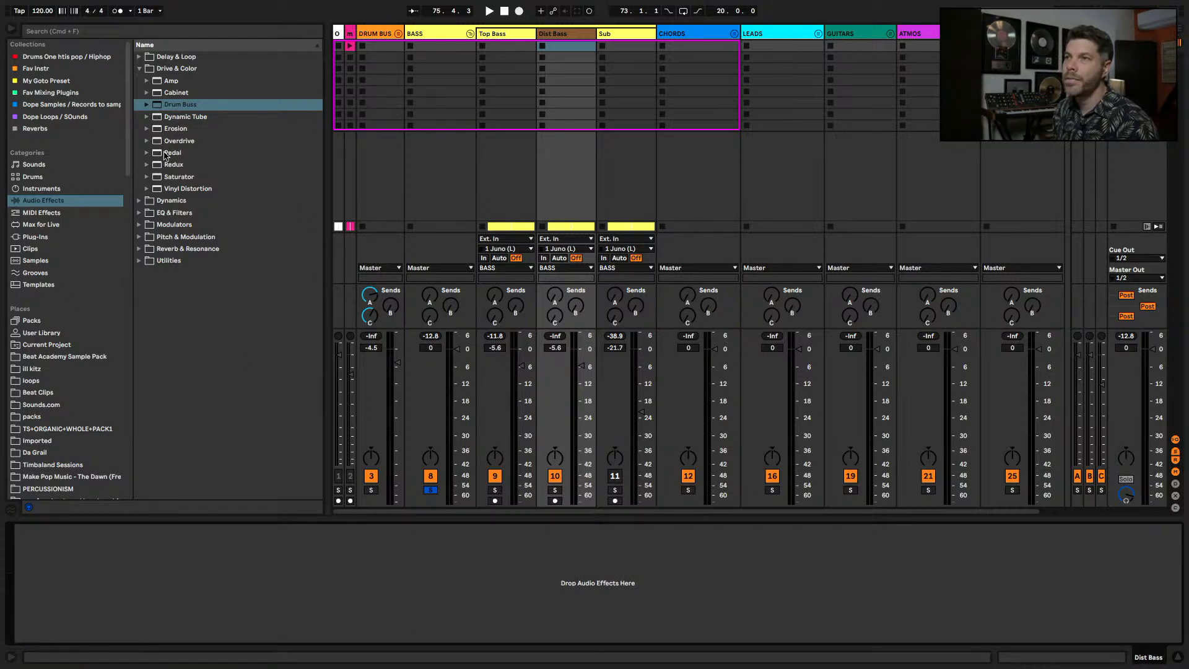
left_click(167, 81)
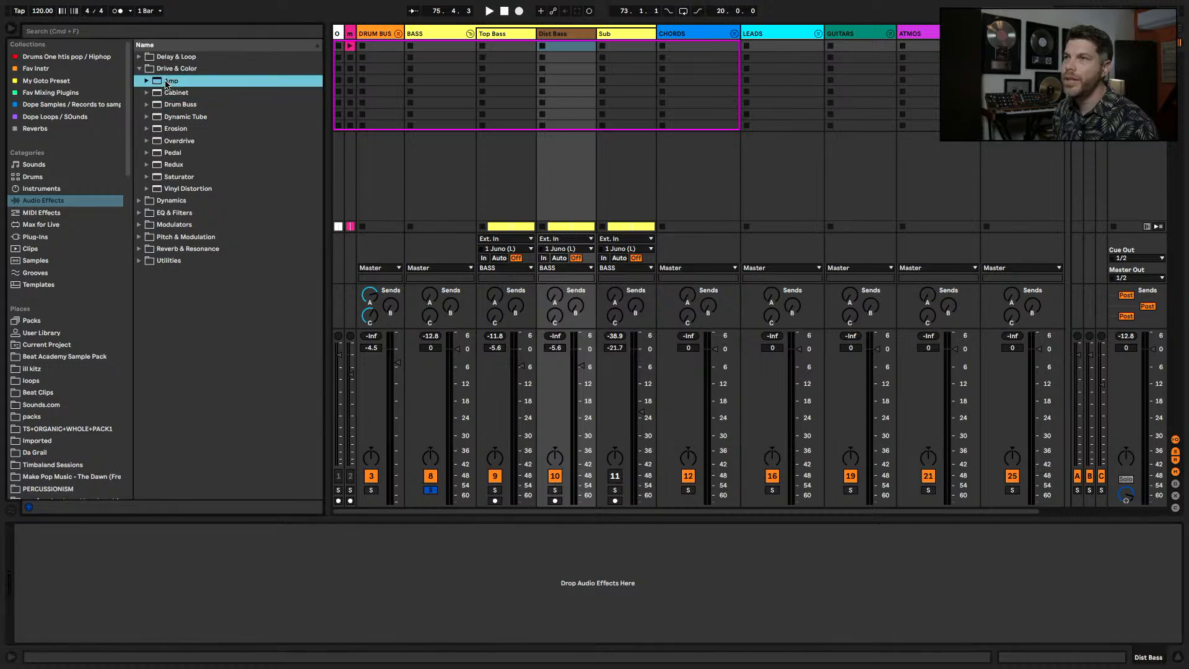
left_click_drag(575, 80, 575, 82)
key("space")
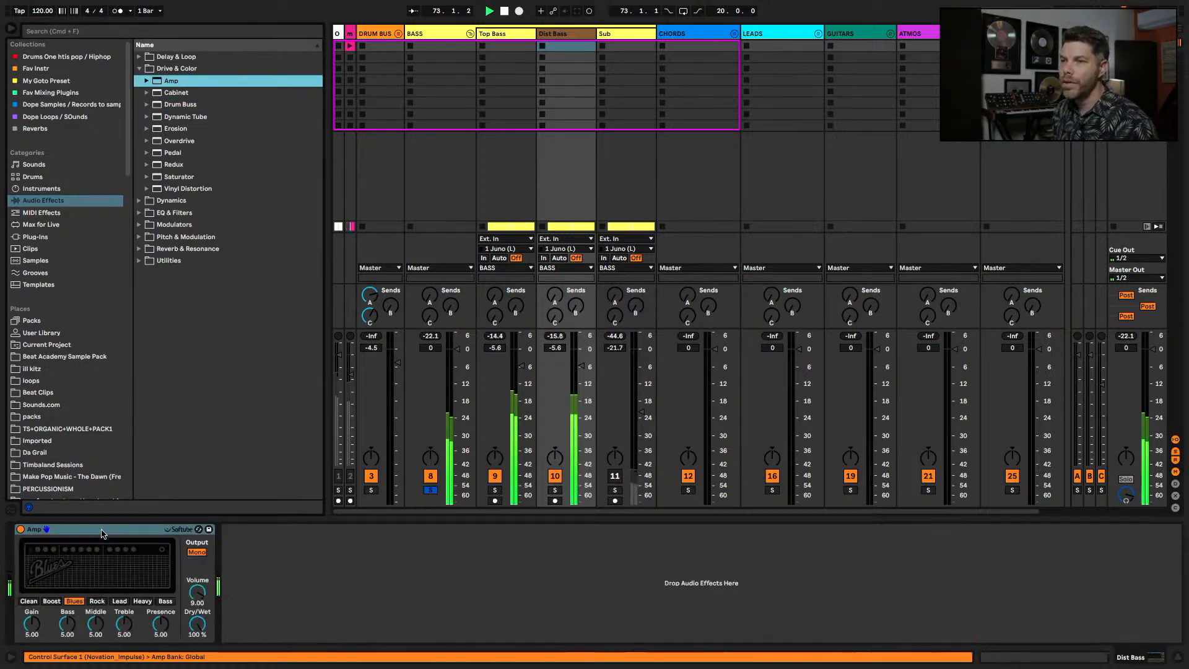
- Mute Top Bass and set the Dist Bass Amp to the Rock model with Gain 7.62 and Bass 3.49
left_click(493, 475)
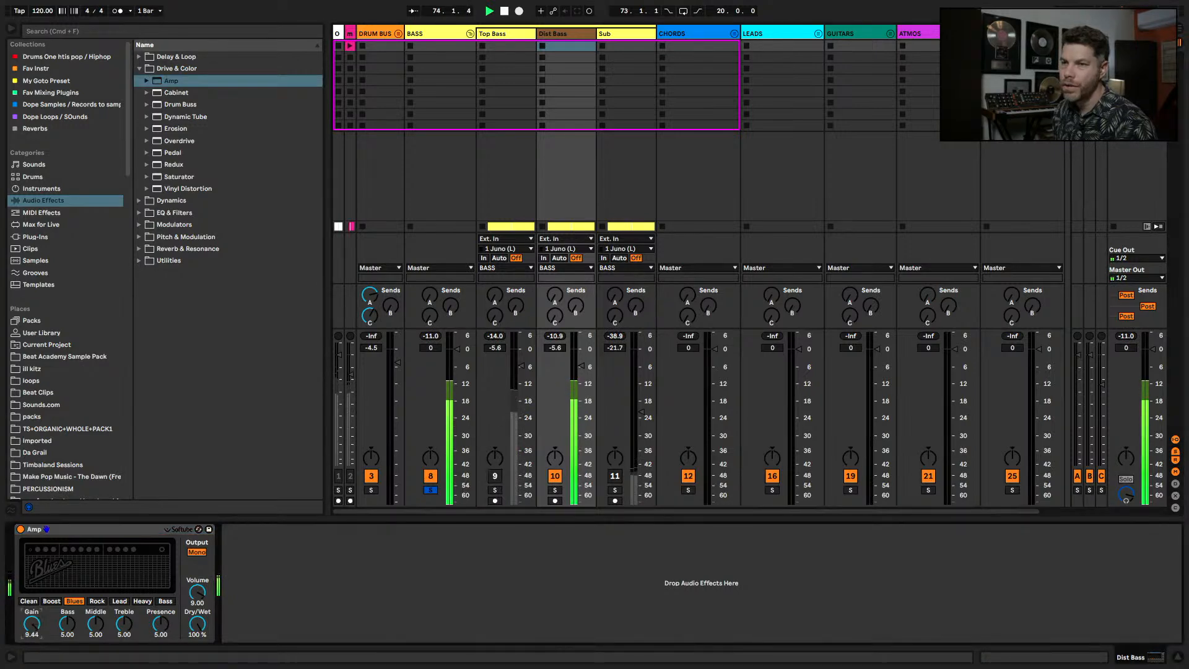
left_click(102, 602)
left_click(120, 602)
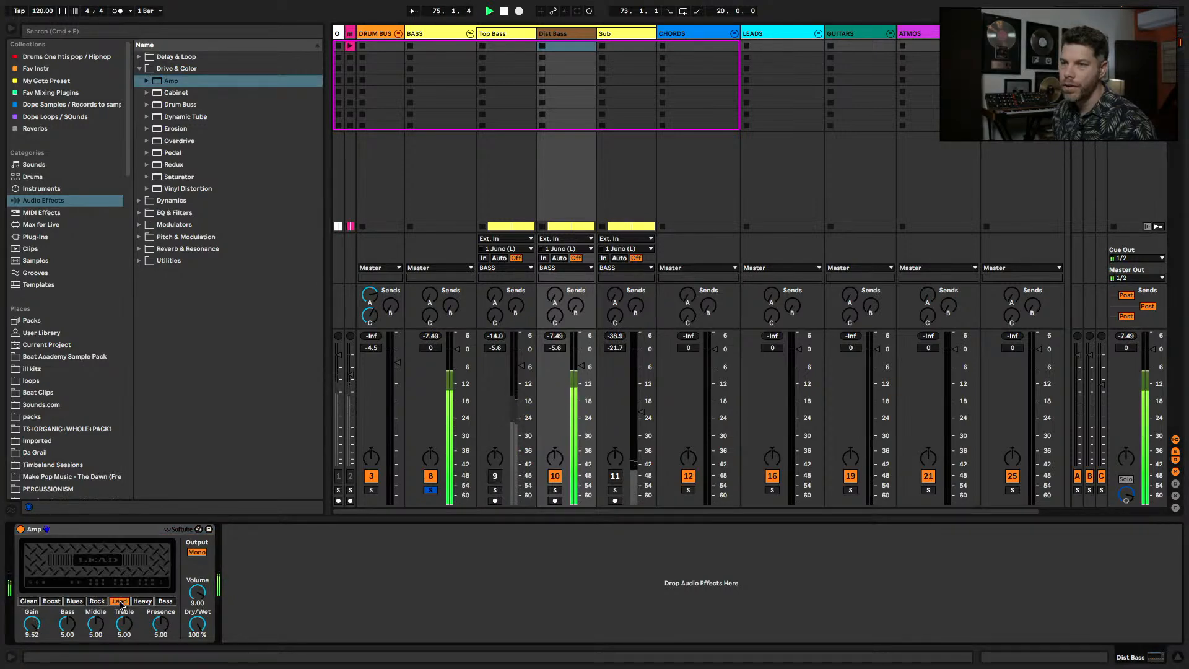
left_click(93, 602)
left_click_drag(26, 627, 26, 639)
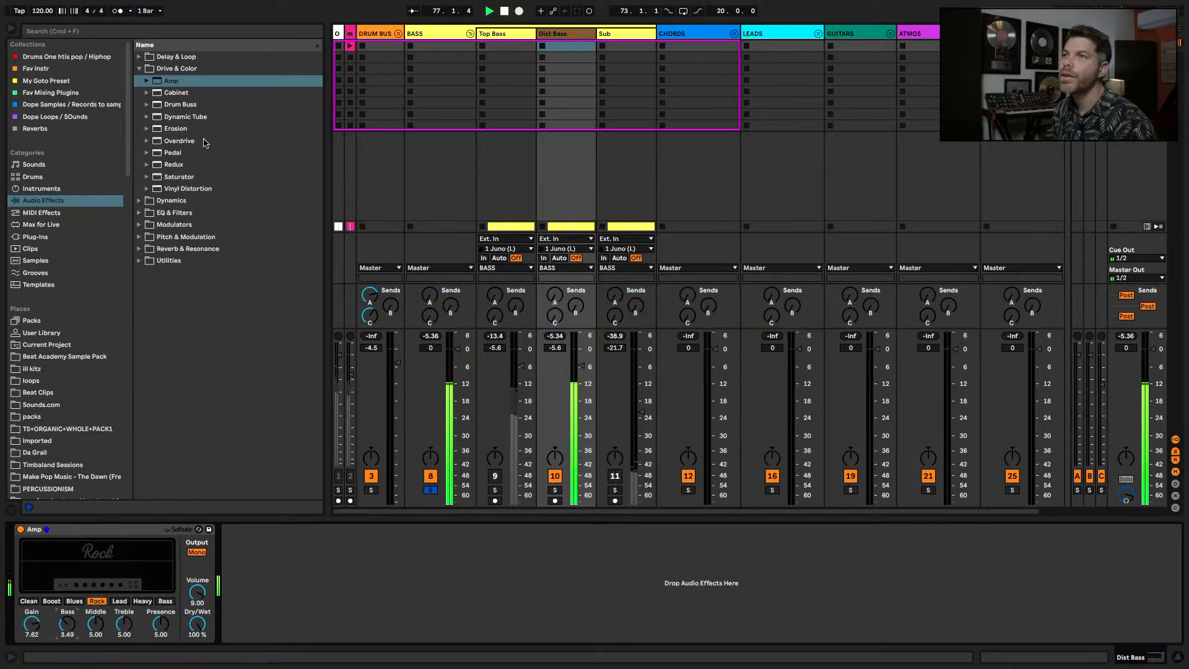
- Add EQ Eight after the Amp on Dist Bass, with a 255 Hz low cut and a band 8 high cut at 3.16 kHz
left_click(139, 213)
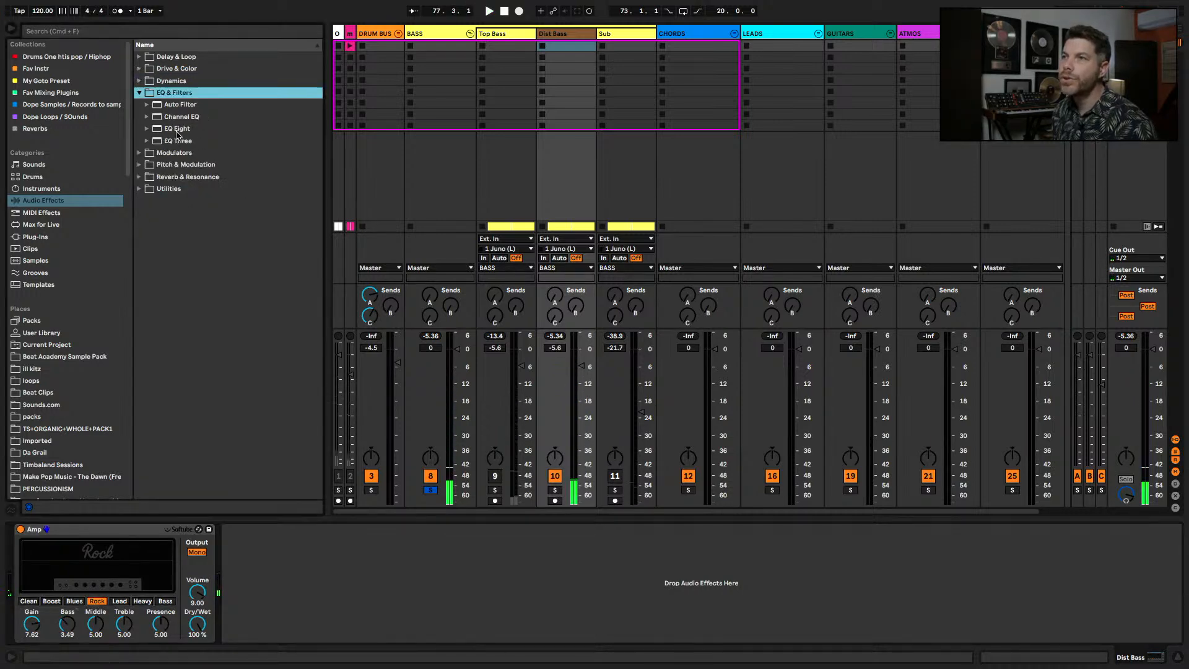
left_click_drag(179, 129, 260, 631)
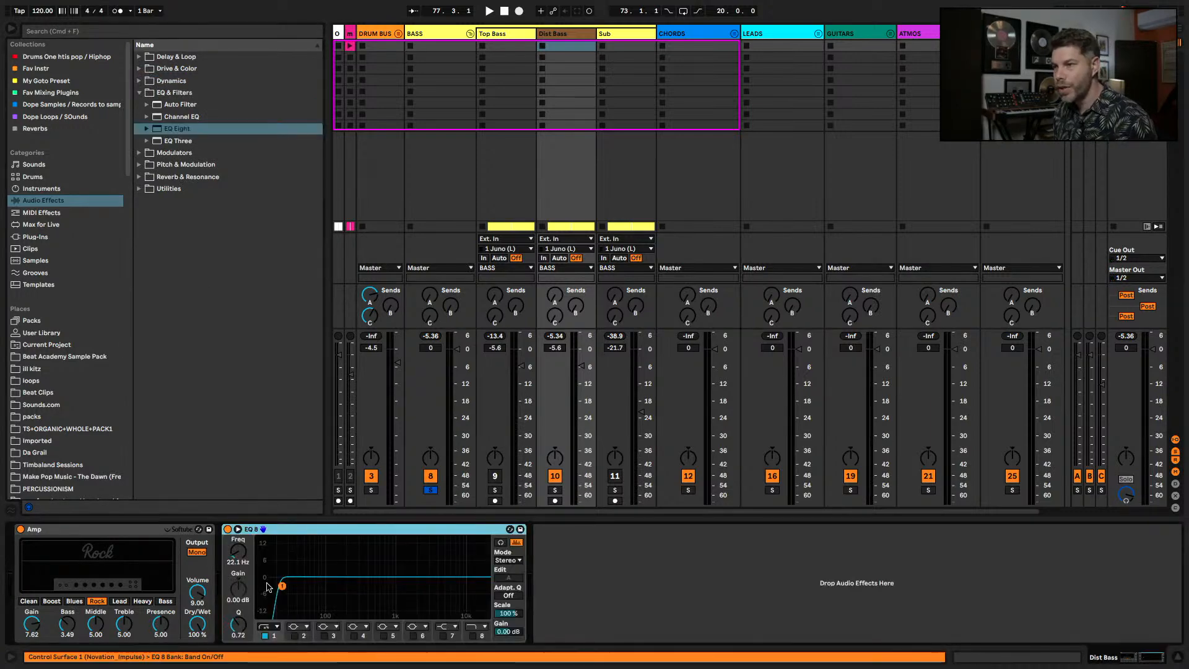
key("space")
left_click_drag(282, 587, 355, 591)
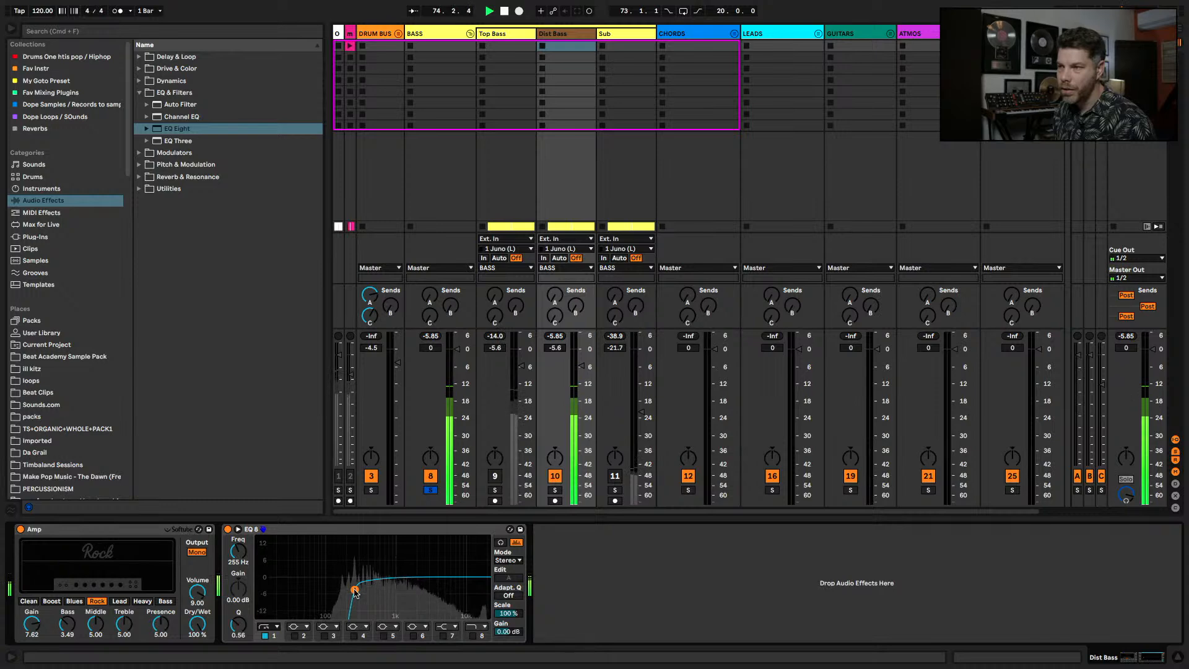
left_click(474, 636)
left_click_drag(481, 589, 428, 584)
- Audition the Amp models and settle on Boost with Gain 7.70, Bass 2.46, Volume 8.33 and 67.5% Dry/Wet
left_click(140, 601)
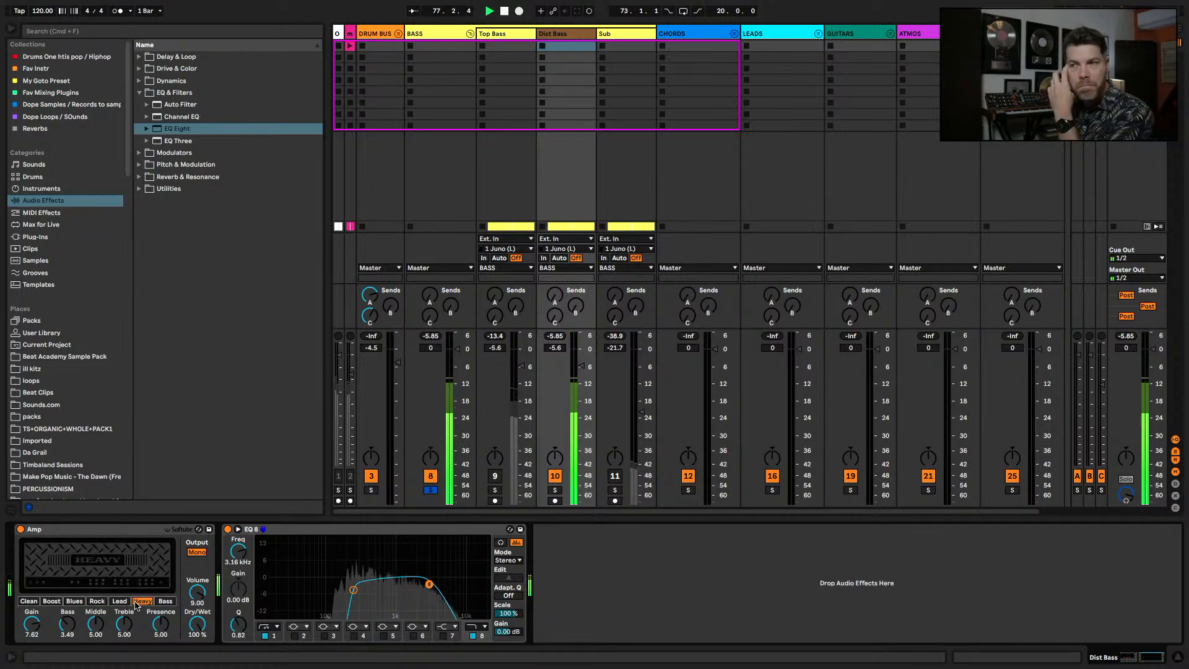
left_click(165, 602)
left_click(119, 601)
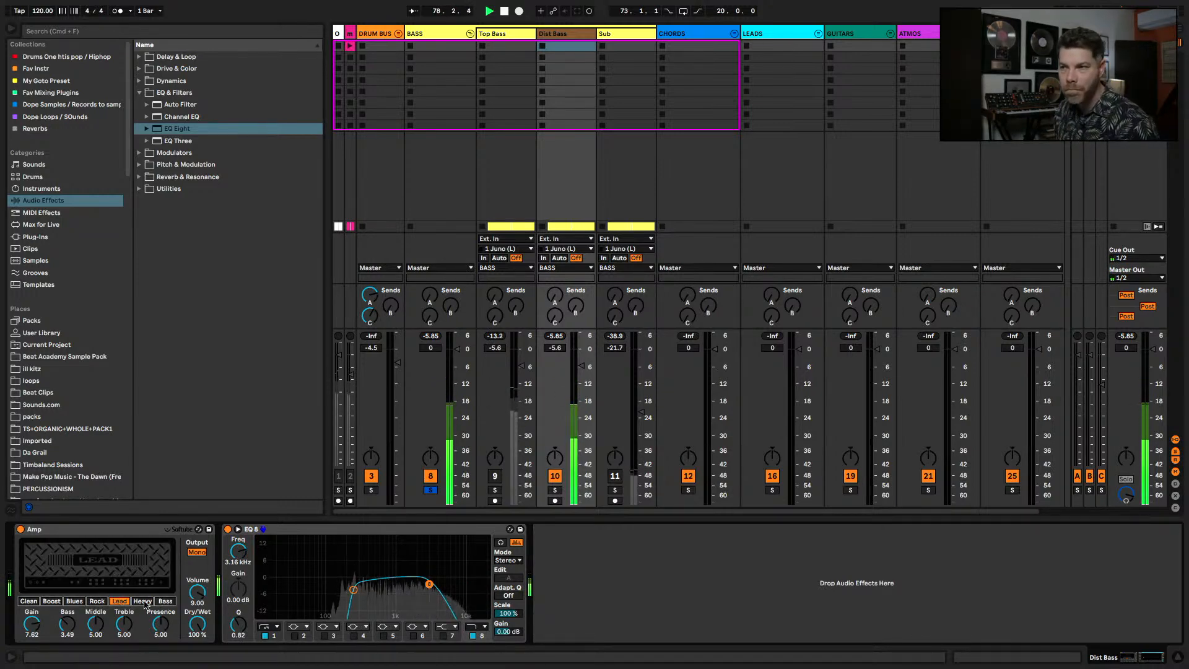
left_click(52, 602)
left_click(27, 602)
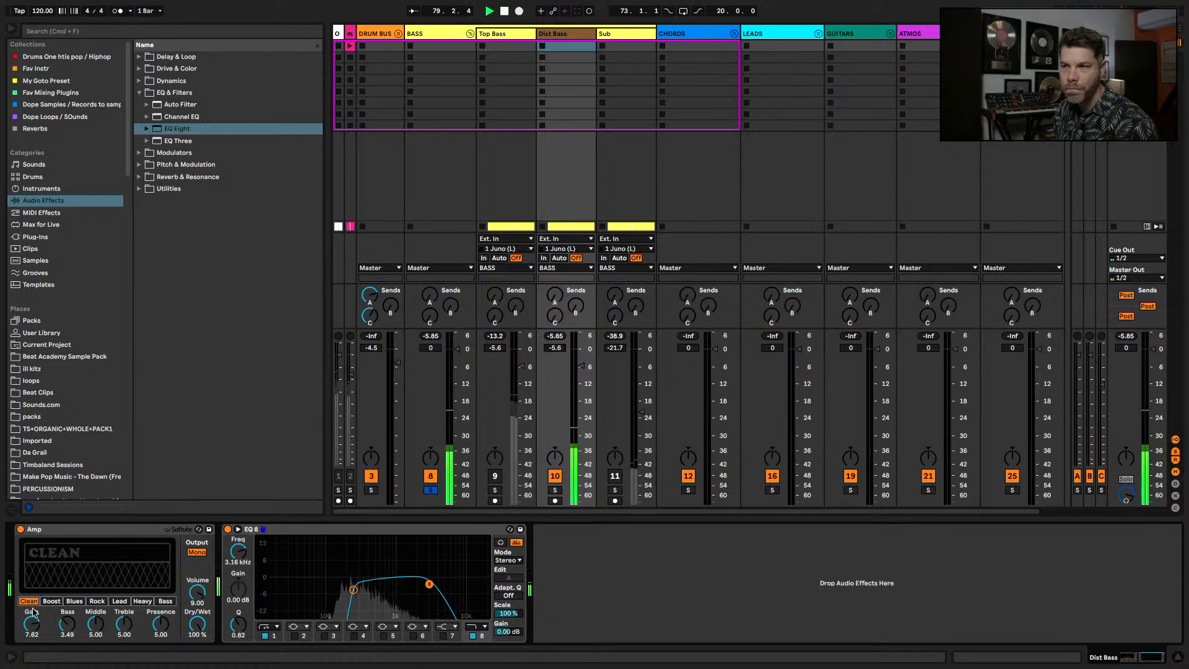
left_click(52, 602)
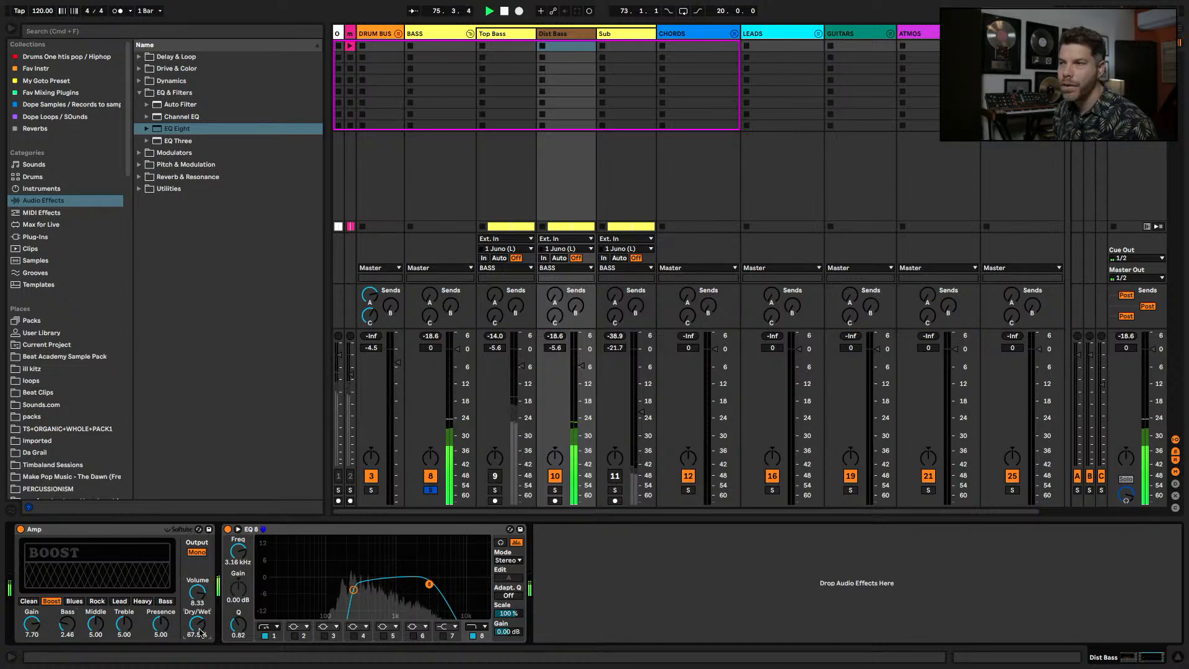
- Lower Dist Bass to -7.0 dB and unmute Top Bass to balance the two tracks in playback
left_click_drag(595, 372, 595, 376)
key("space")
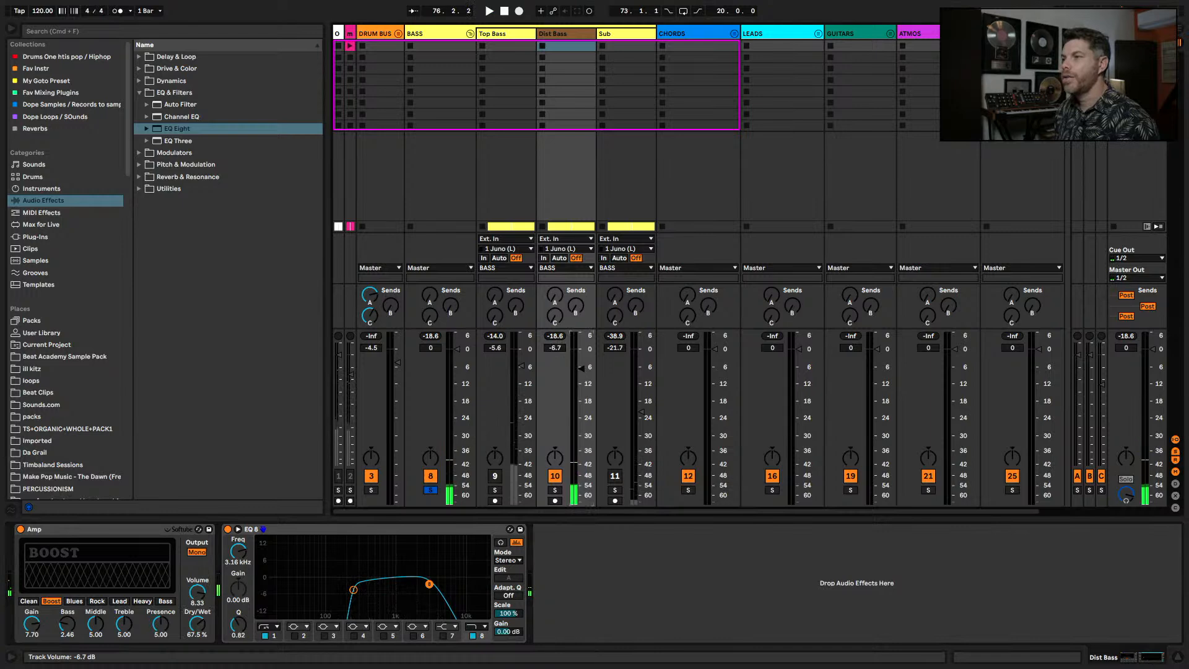
key("space")
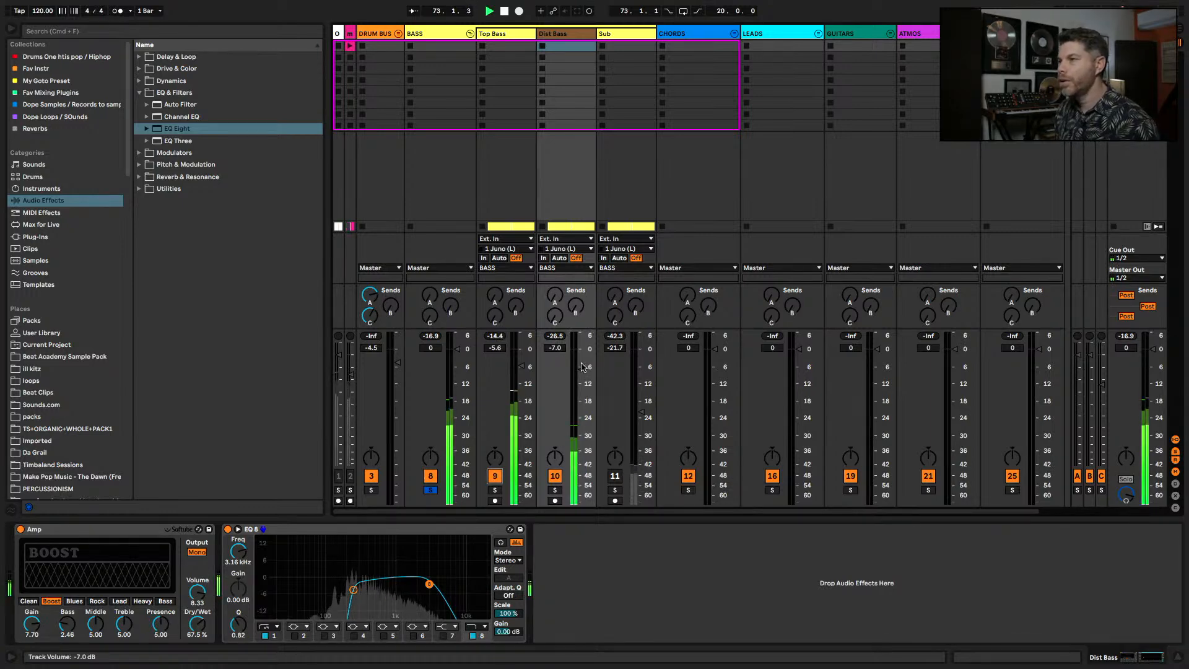
- Lower Dist Bass to -11.8 dB and narrow its EQ Eight range with a 206 Hz low cut and a lower high cut
left_click_drag(582, 370, 582, 384)
left_click_drag(432, 583, 349, 592)
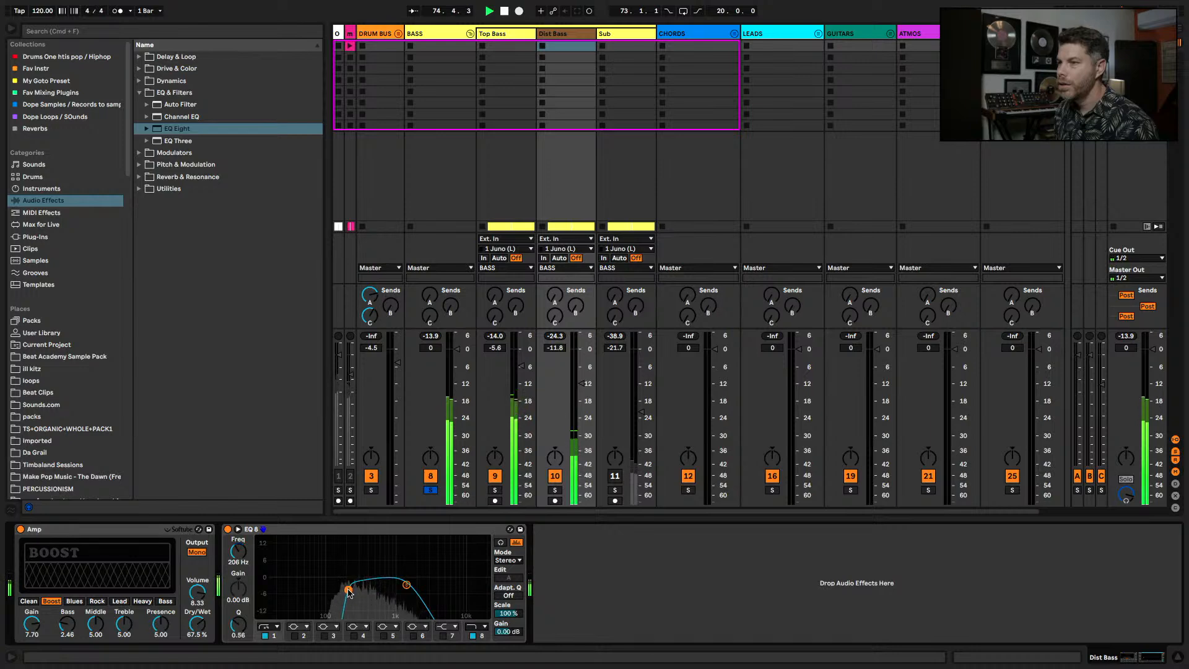
left_click(557, 476)
left_click(559, 475)
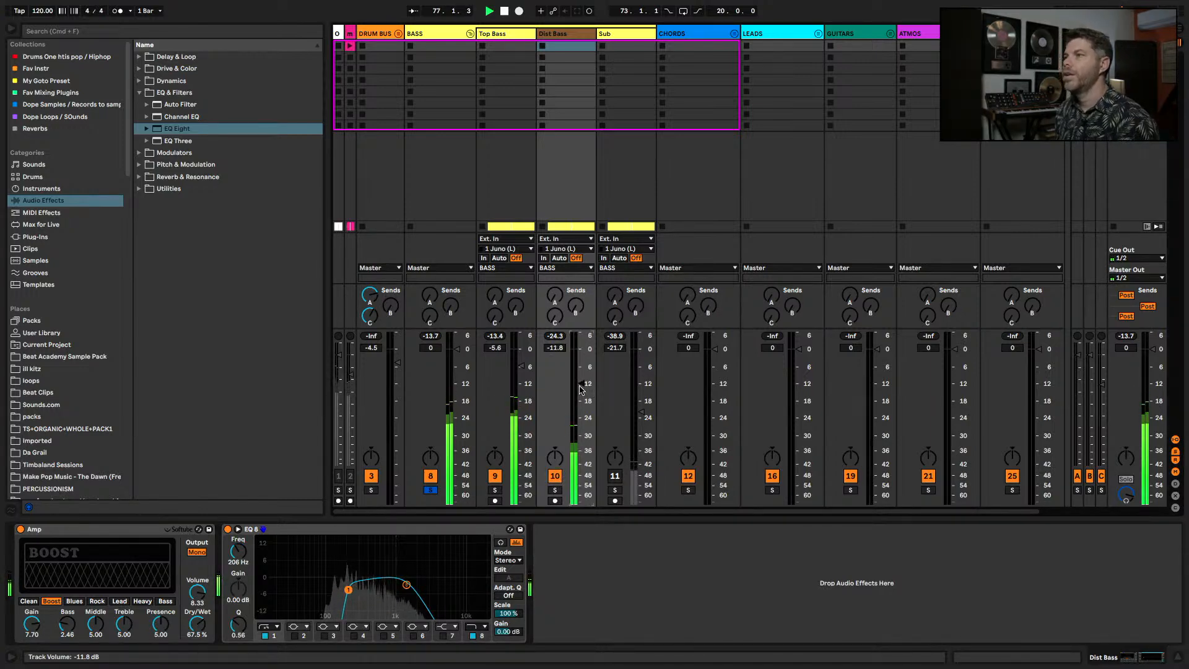
- Solo DRUM BUS alongside BASS and set Dist Bass to -13.1 dB, muting and unmuting it to compare
left_click_drag(581, 388, 582, 394)
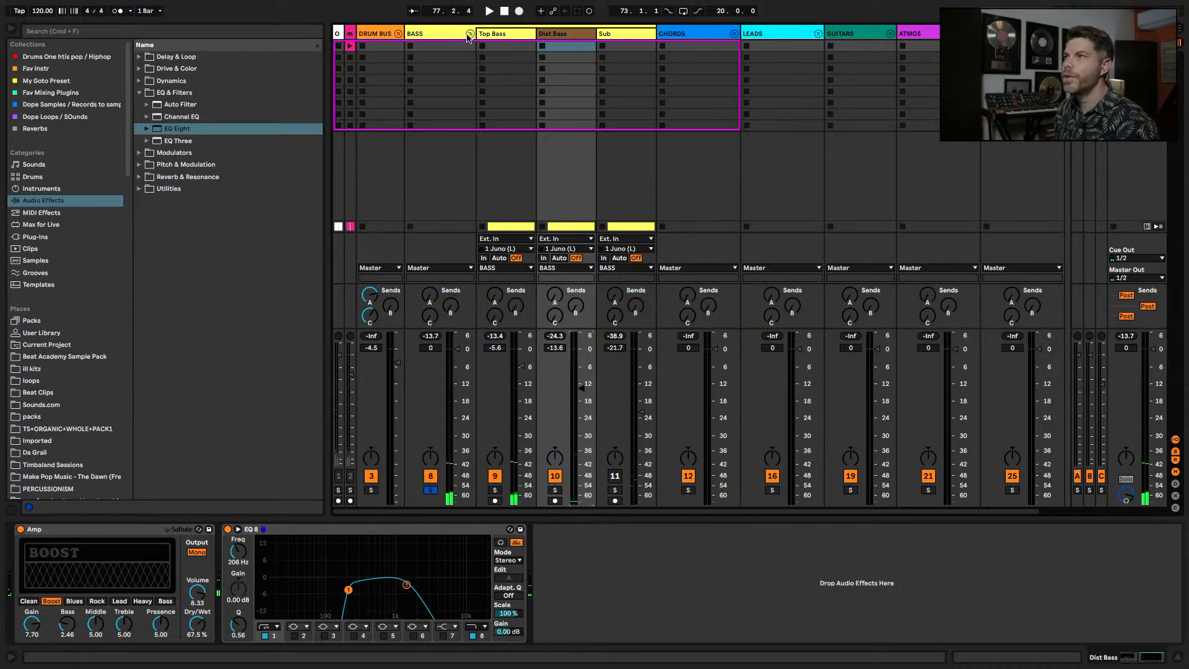
left_click(371, 490)
key("space")
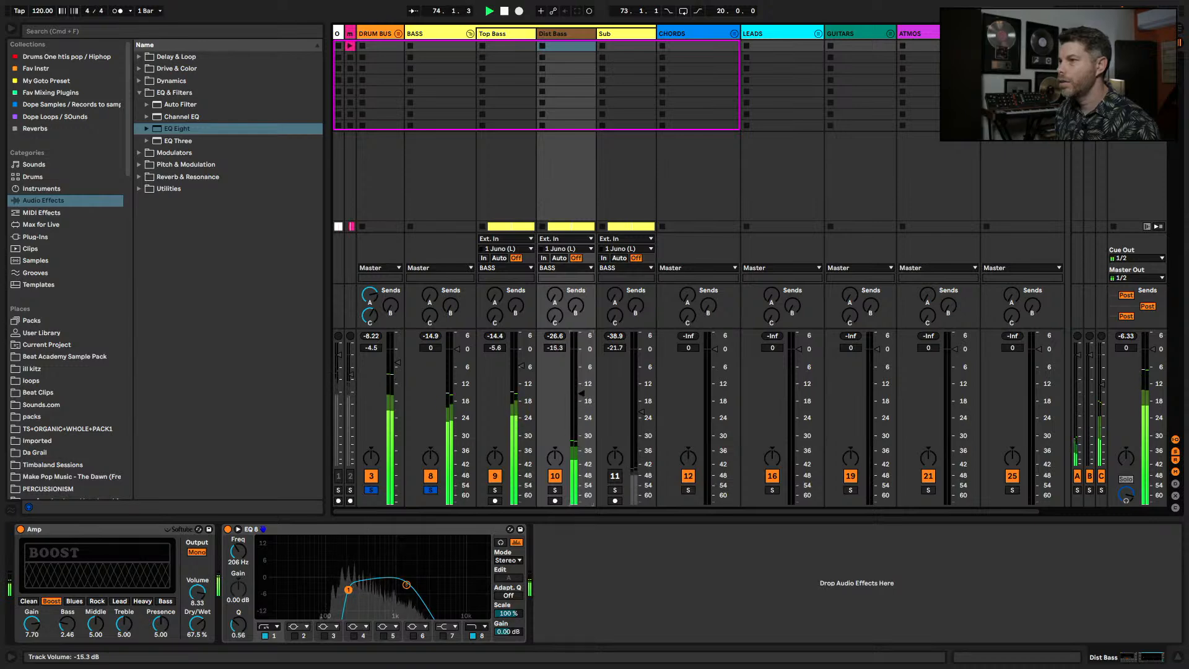
mouse_move(582, 393)
left_mouse_down()
mouse_move(582, 376)
mouse_move(582, 387)
left_mouse_up()
left_click(555, 476)
left_click(554, 476)
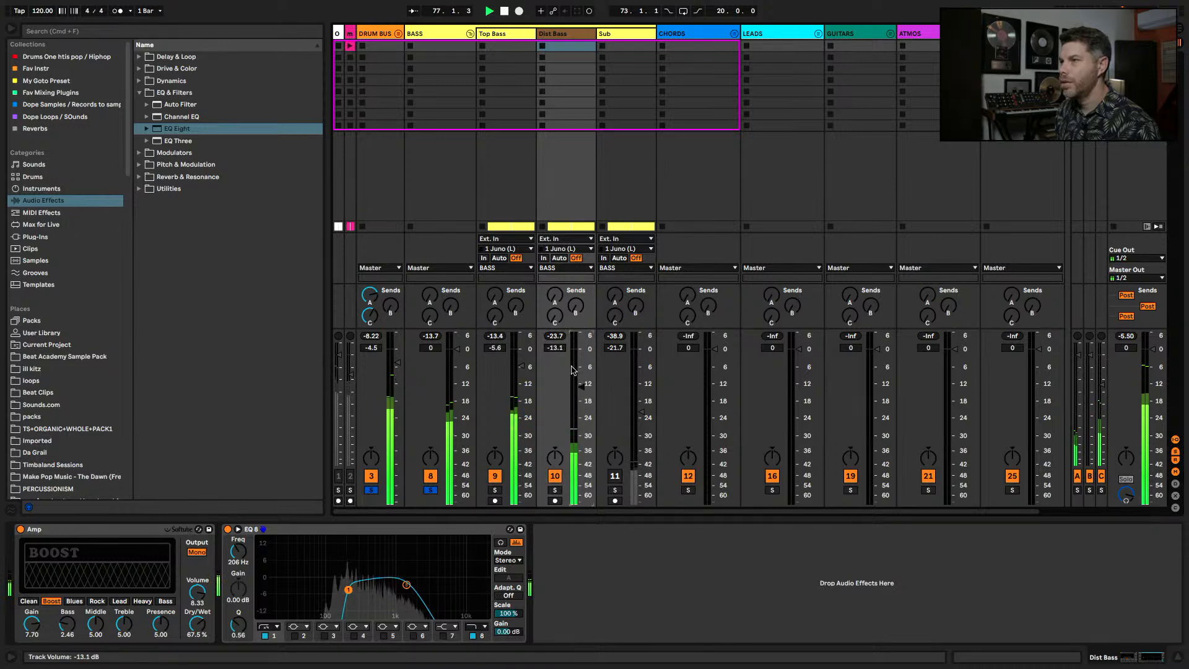
- Fold the BASS group and create a new return track D with Chorus-Ensemble at 100% Dry/Wet
left_click(470, 32)
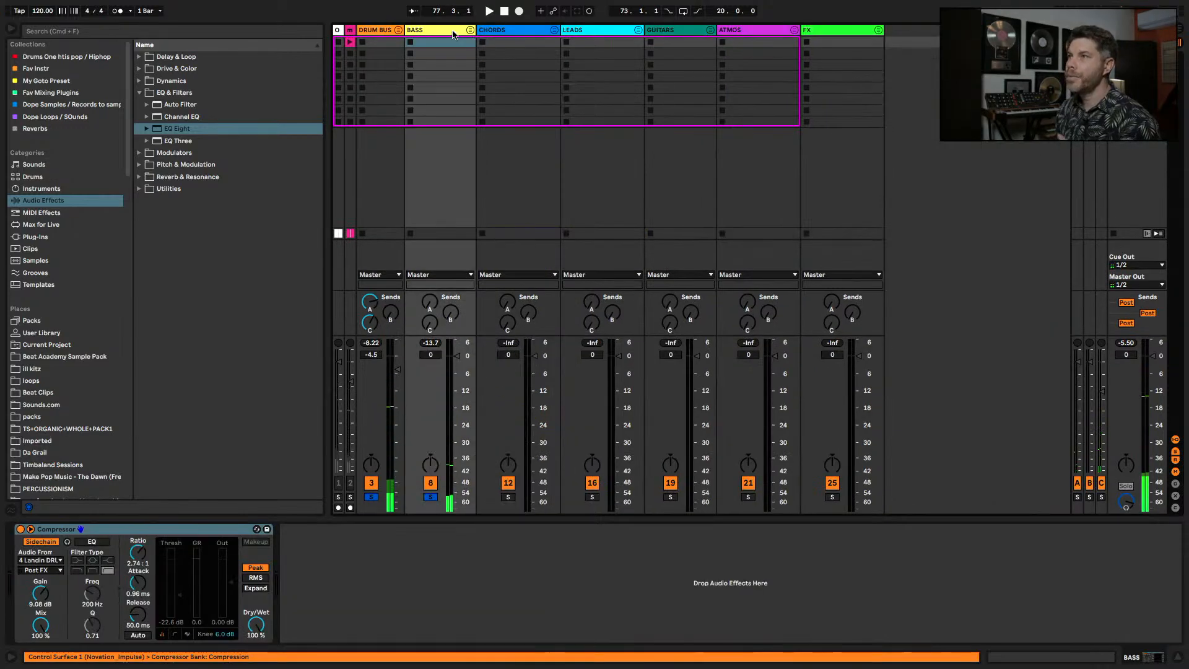
left_click(453, 33)
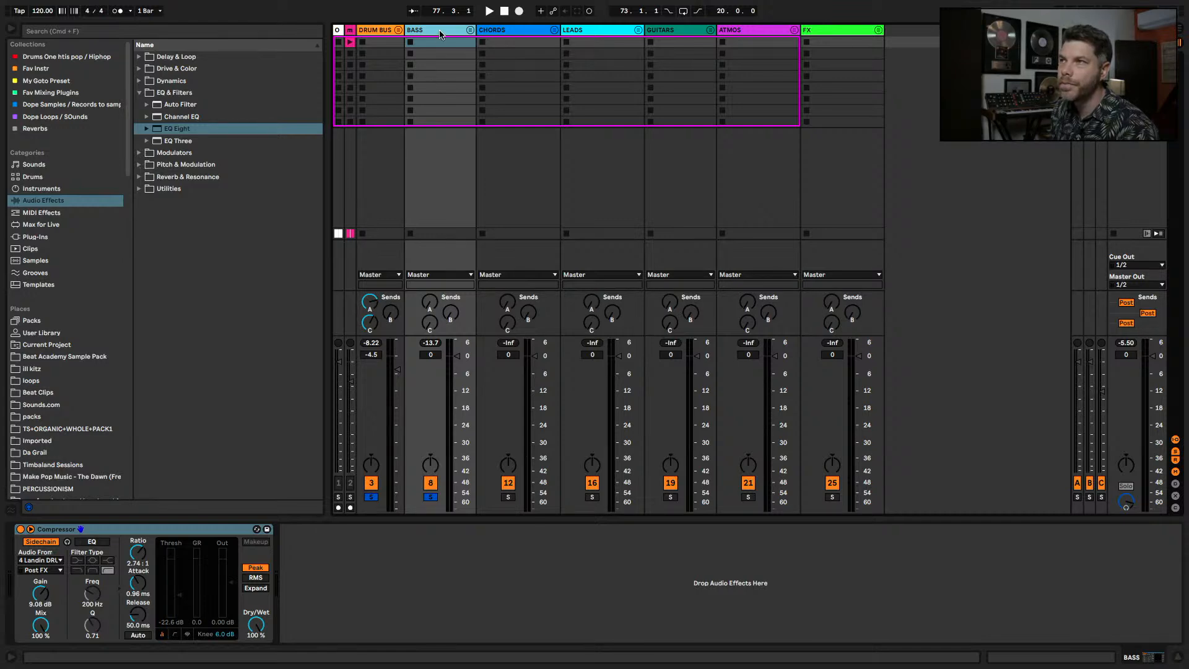
key("super+alt+t")
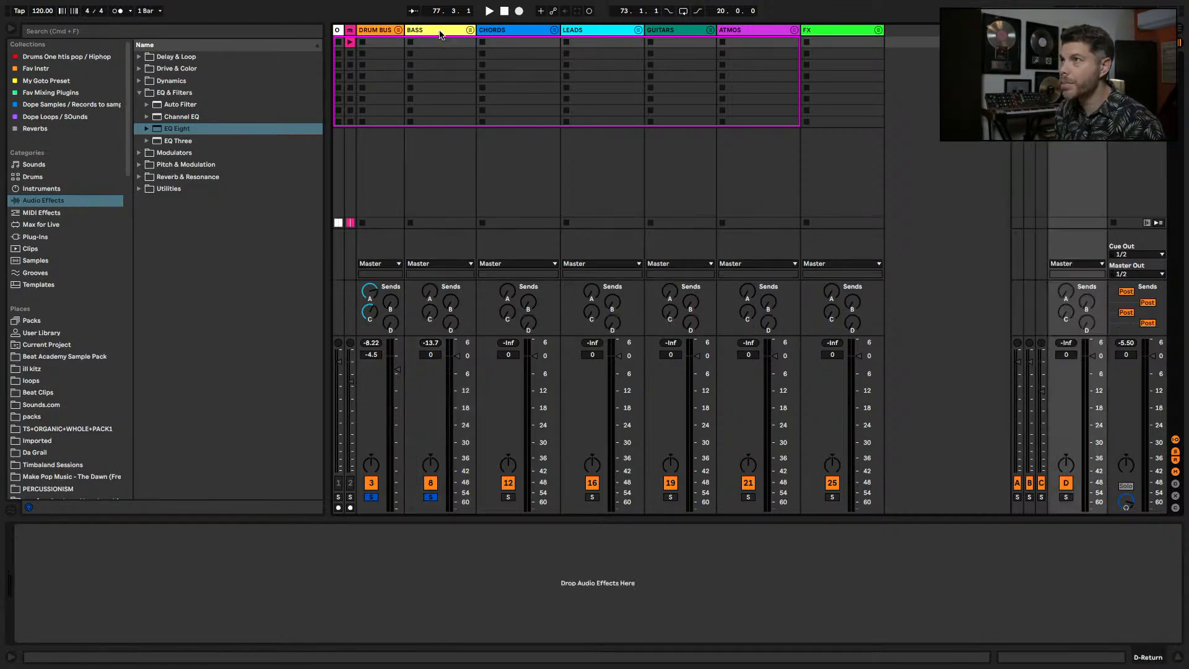
left_click(140, 165)
left_click(174, 141)
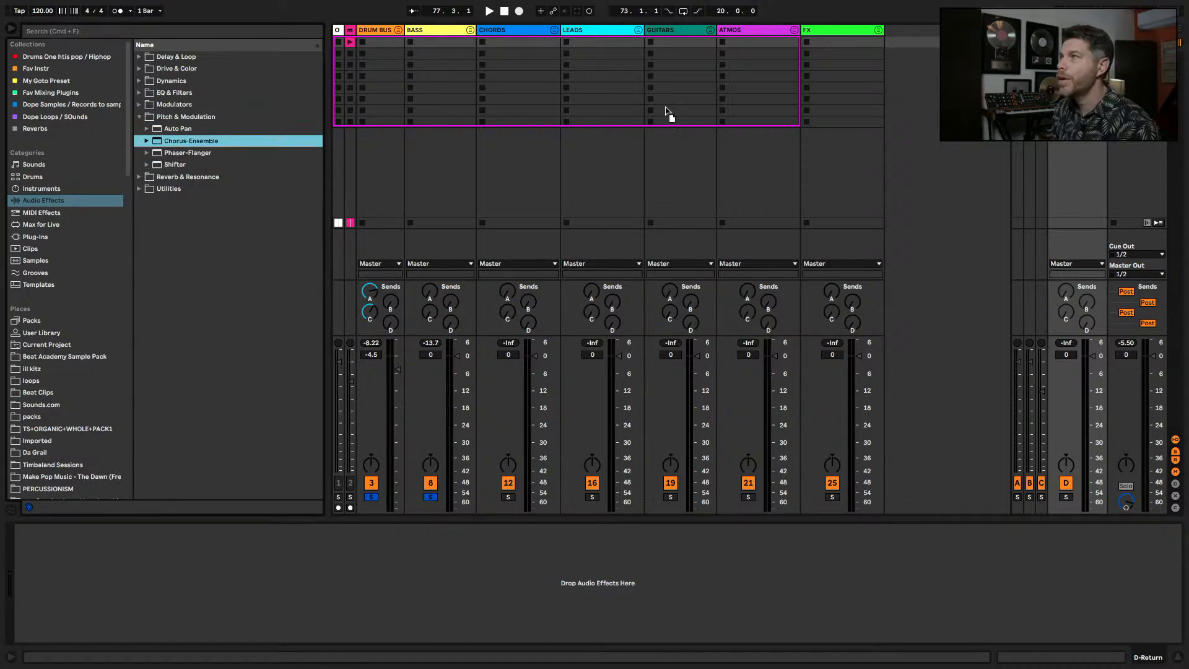
key("Return")
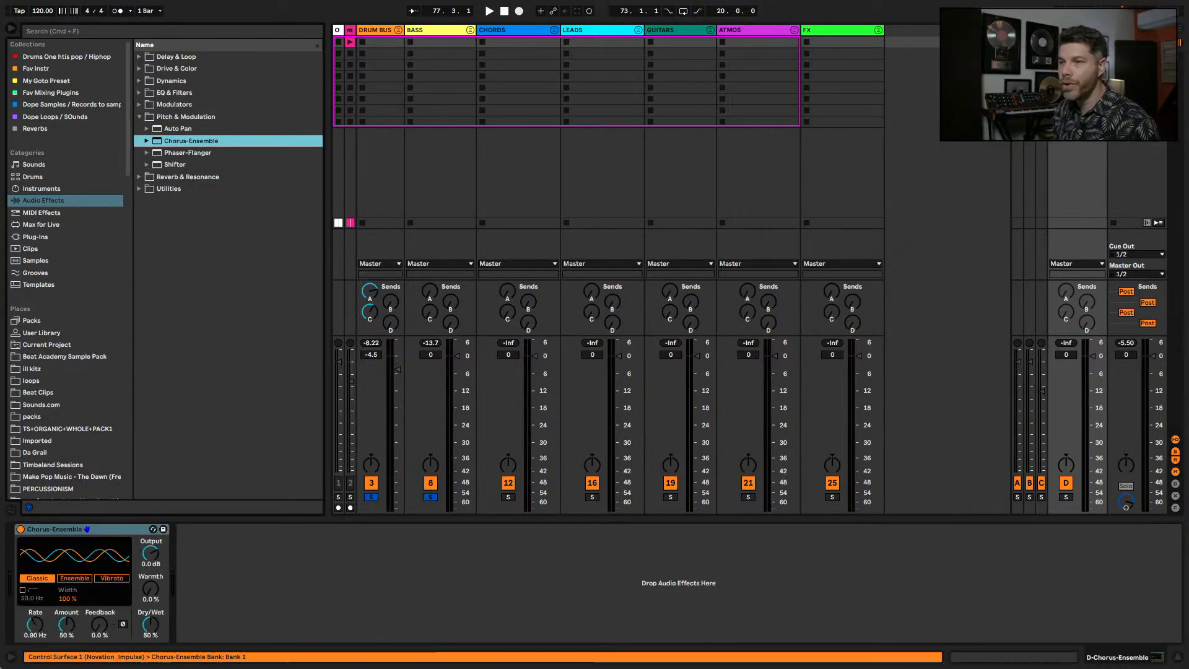
left_click_drag(150, 624, 150, 607)
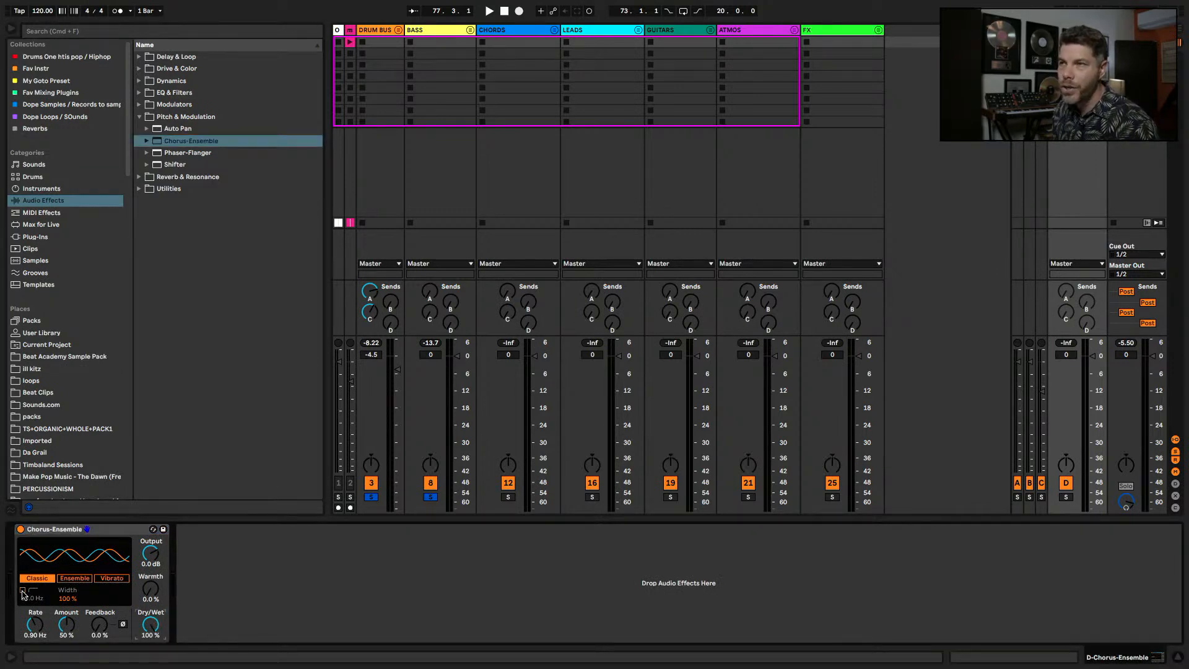
- Add EQ Eight before Chorus-Ensemble on return D, with a band 1 low cut at 62.5 Hz
left_click(140, 117)
left_click(139, 93)
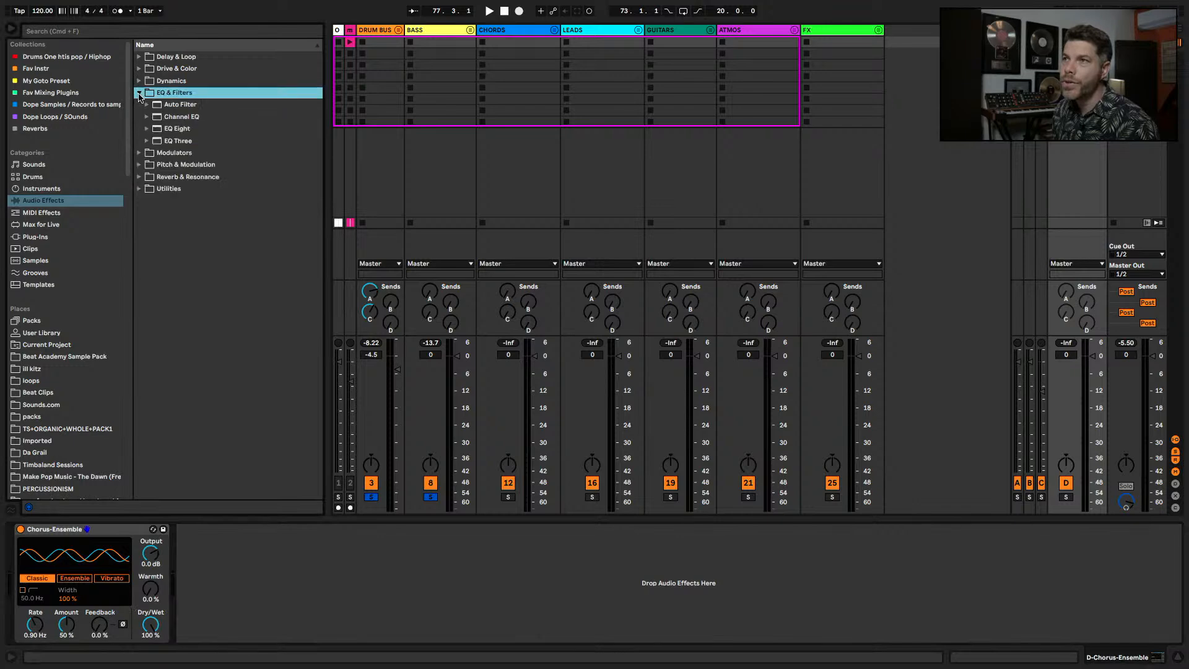
left_click(167, 130)
left_click_drag(22, 530, 24, 538)
- Send BASS to return D while lowering the group to -1.5 dB, and solo the return to hear the chorus
key("space")
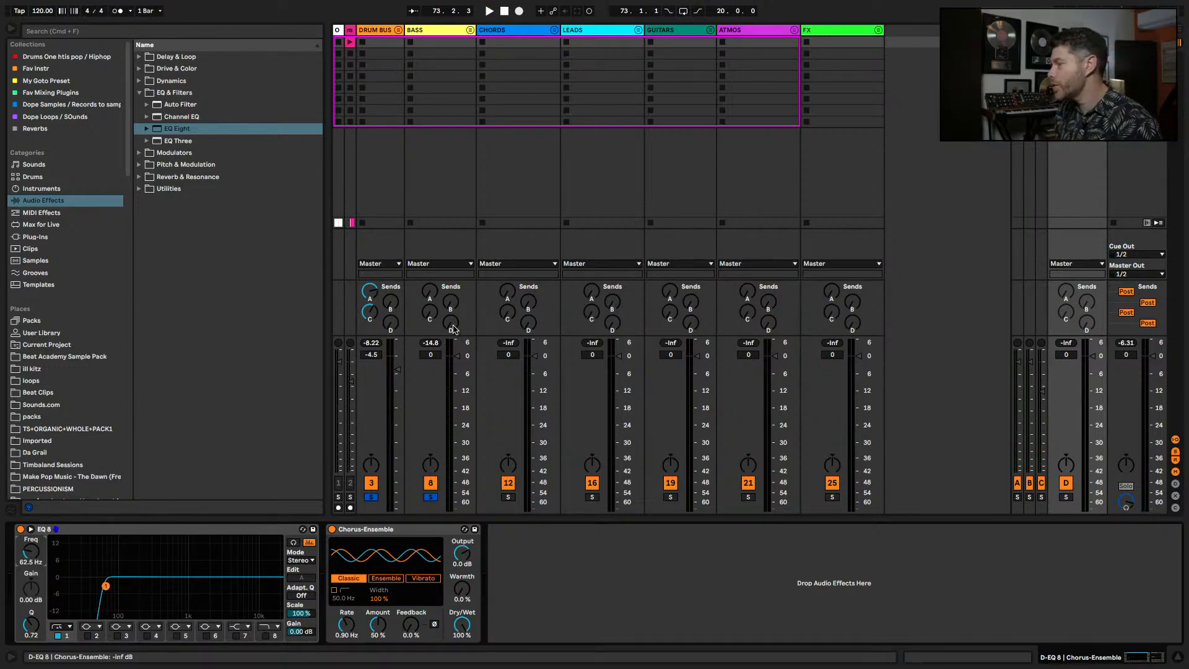
left_click_drag(452, 330, 457, 361)
key("space")
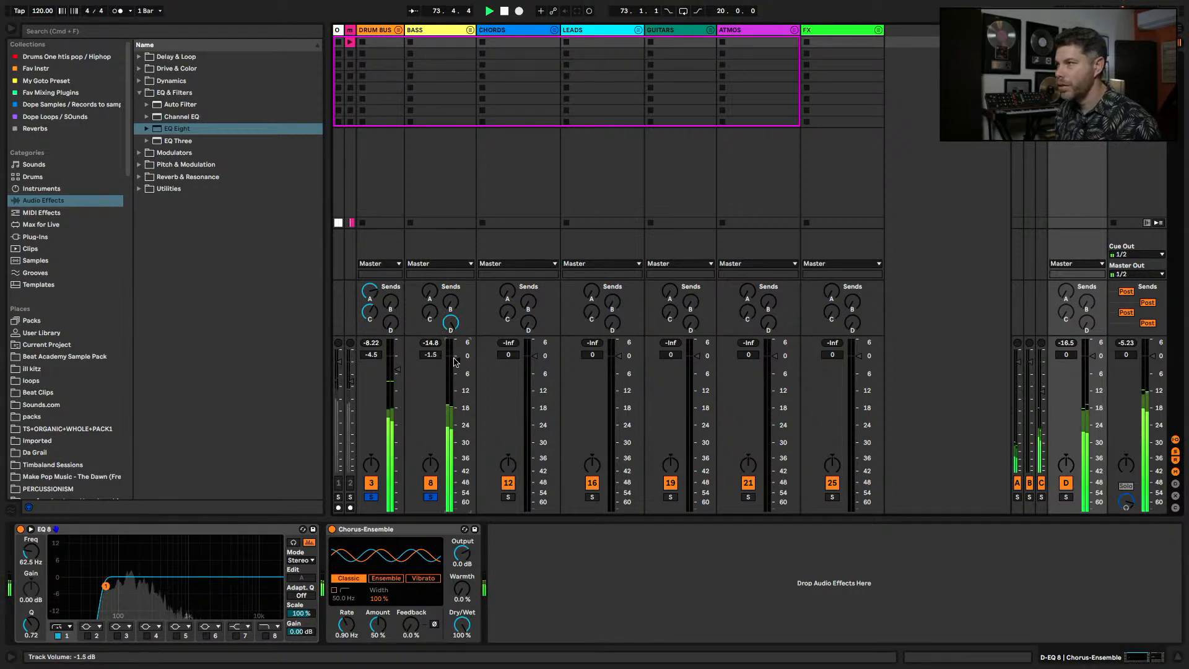
left_click(1066, 497)
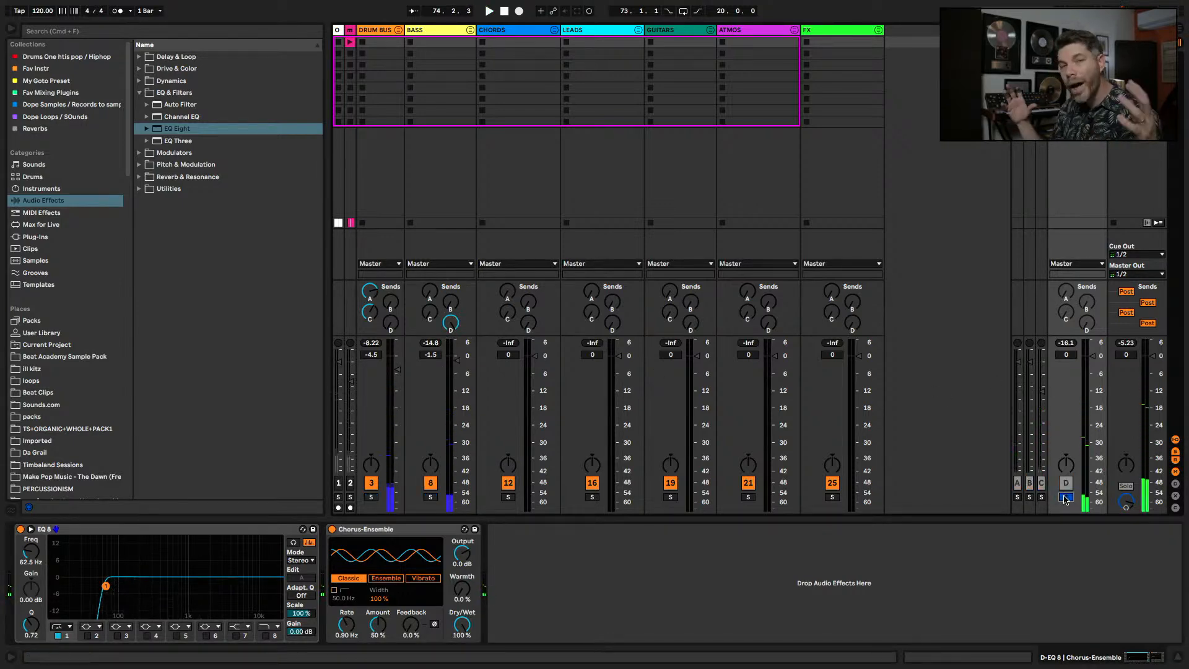
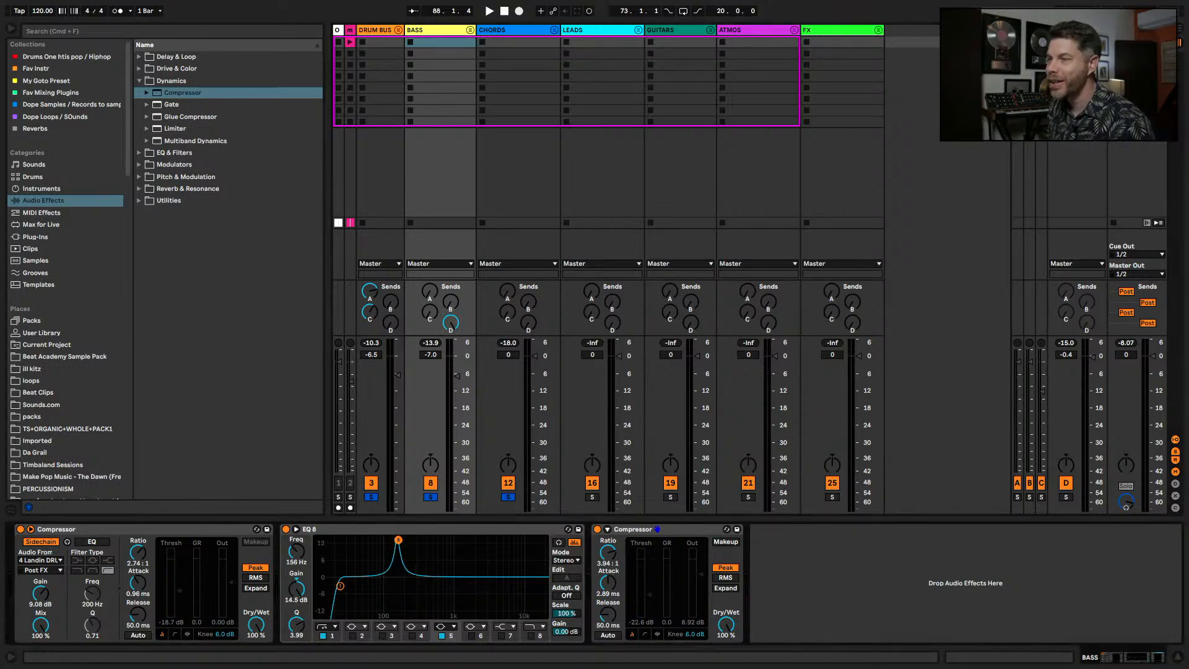
- Sweep band 5 of the BASS group's EQ Eight with a 15.0 dB boost and tune it to 170 Hz in playback
left_click_drag(399, 540, 400, 587)
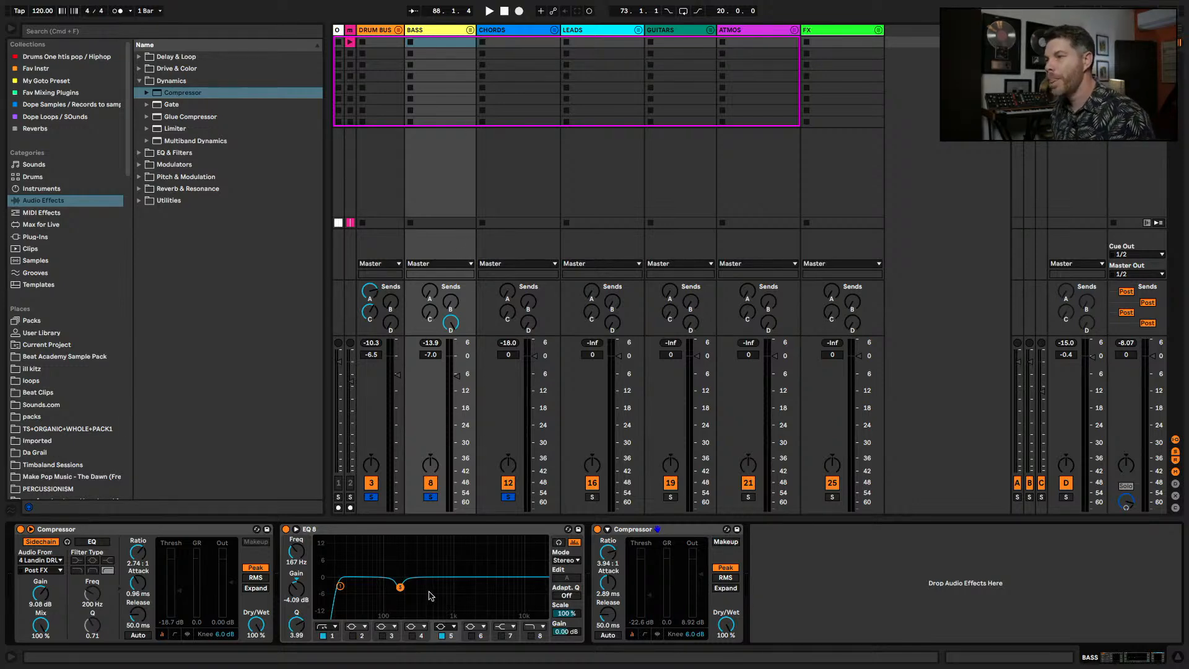
left_click_drag(400, 587, 402, 554)
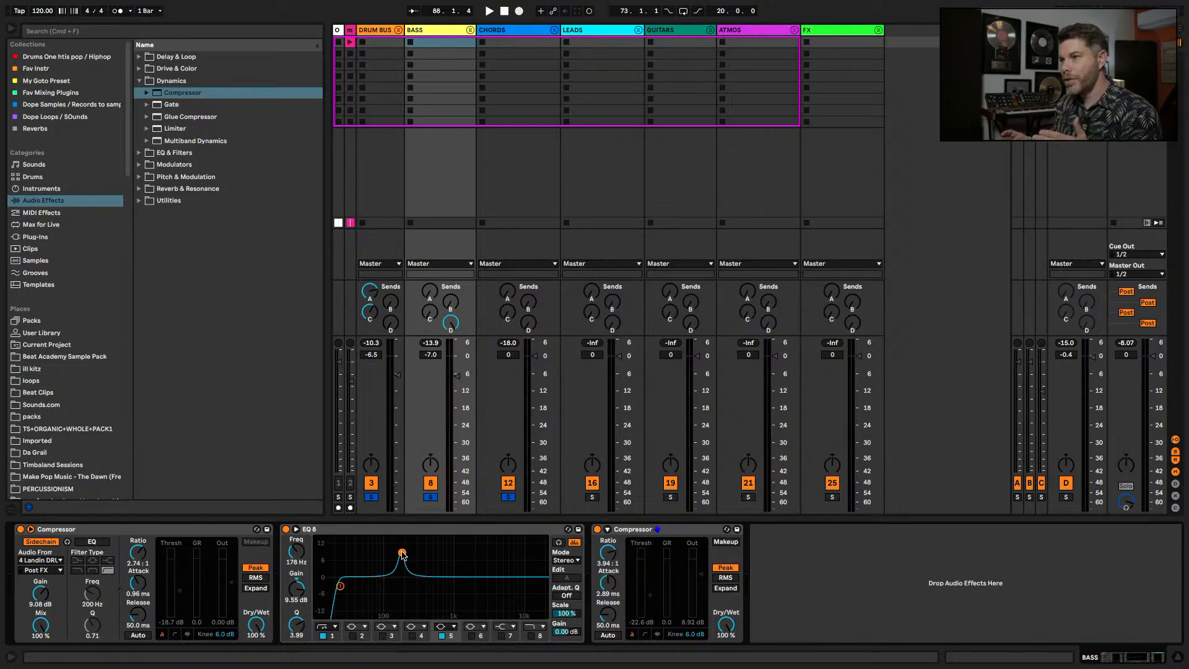
left_click_drag(402, 555, 401, 539)
key("space")
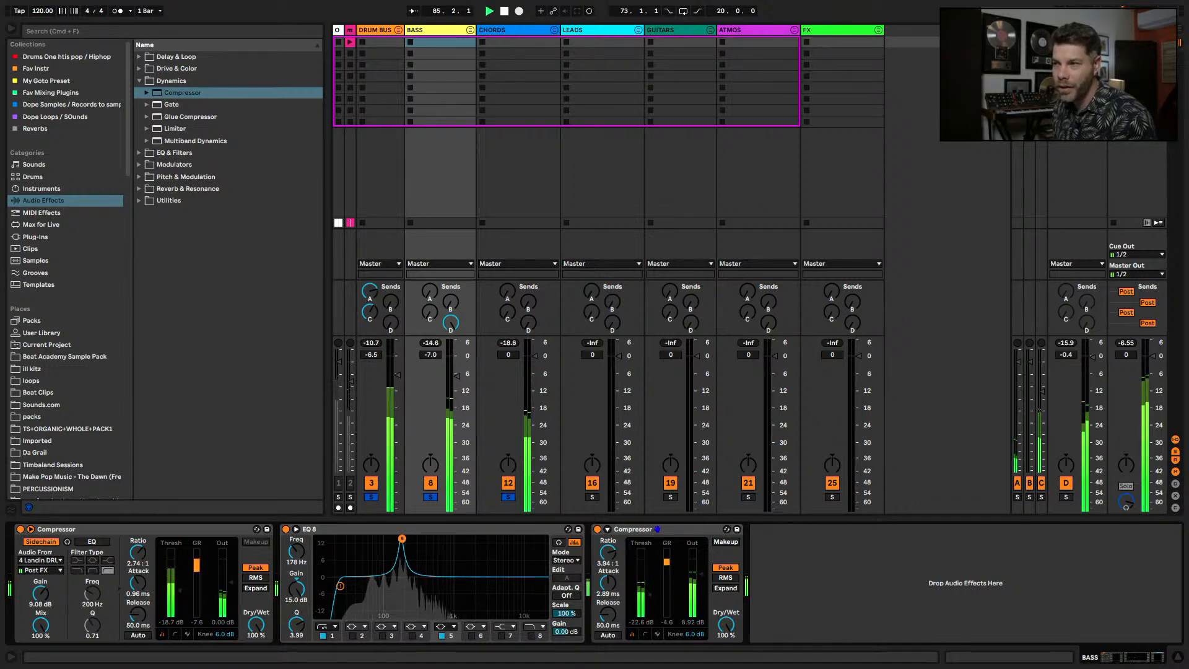
key("space")
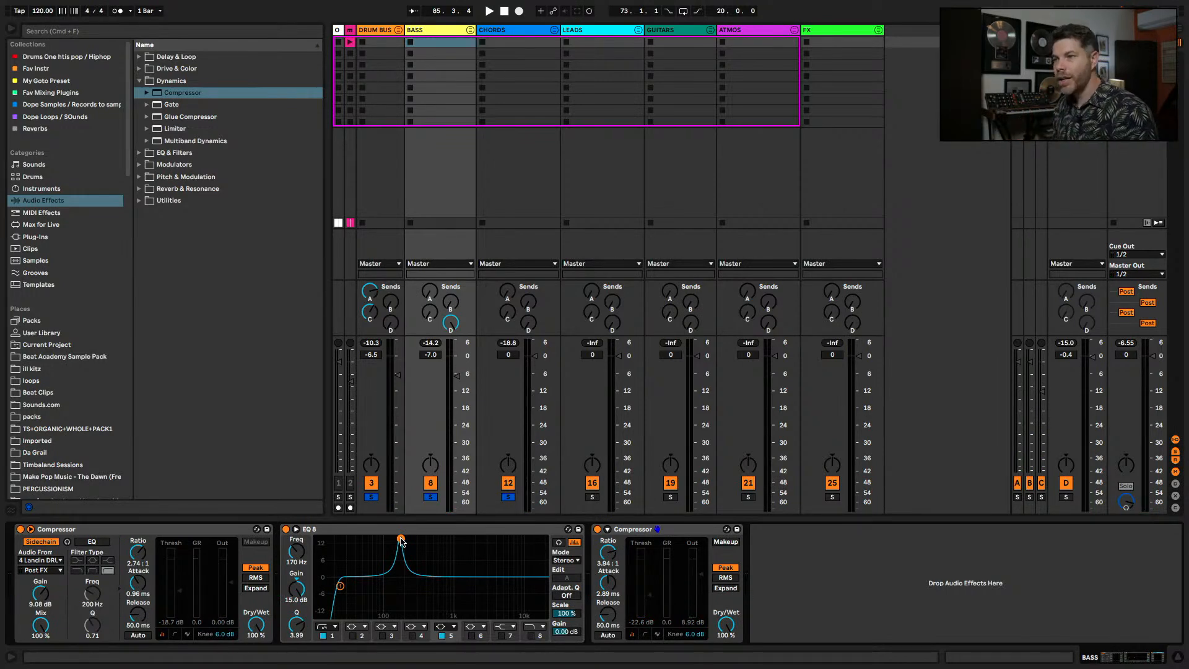
- Cut the 170 Hz band to -4.76 dB and set the BASS group's volume to -5.0 dB
left_click_drag(297, 590, 298, 651)
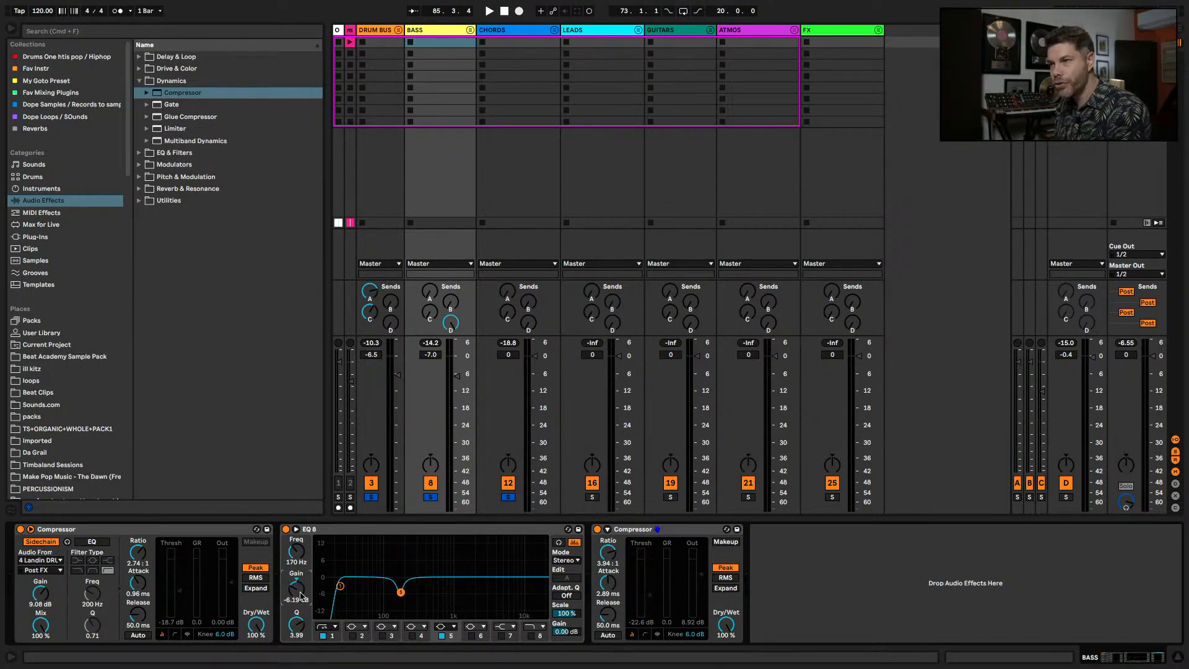
key("space")
left_click_drag(301, 596, 301, 592)
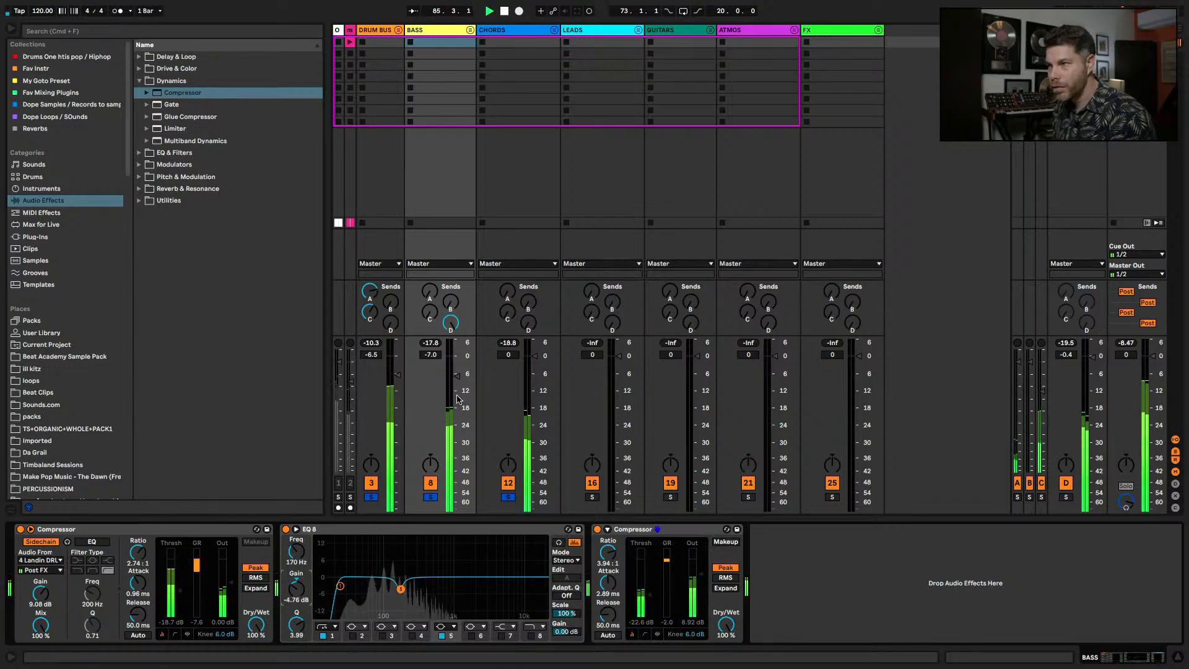
mouse_move(457, 400)
left_mouse_down()
mouse_move(458, 366)
mouse_move(460, 376)
left_mouse_up()
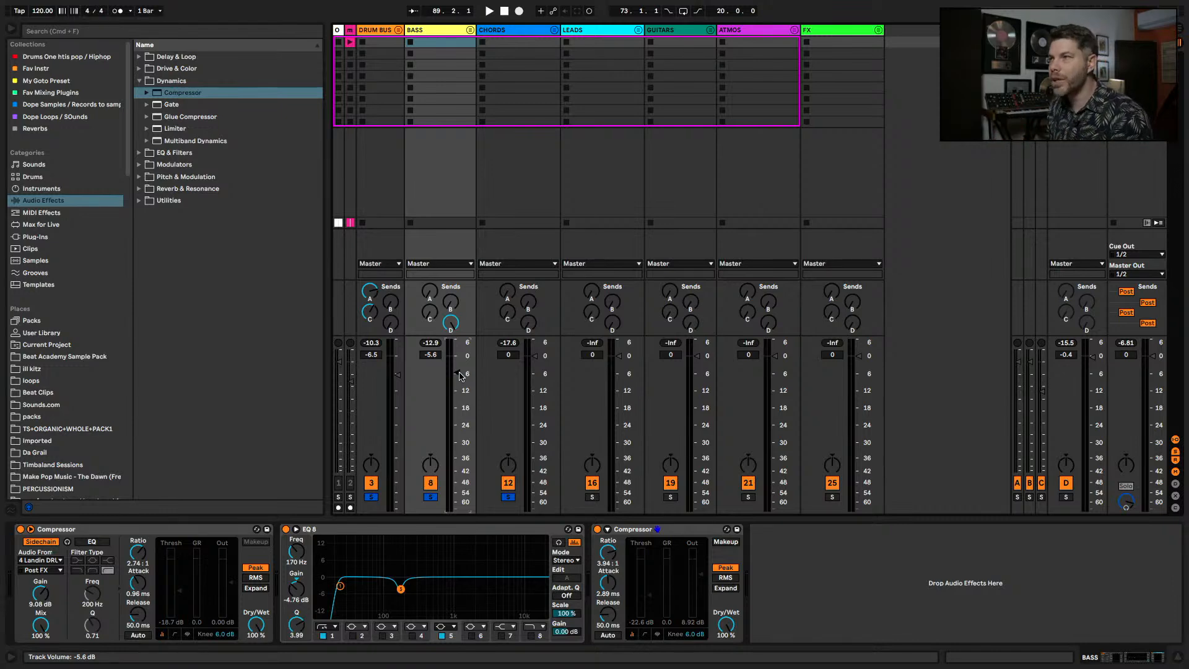
left_click_drag(457, 373, 457, 370)
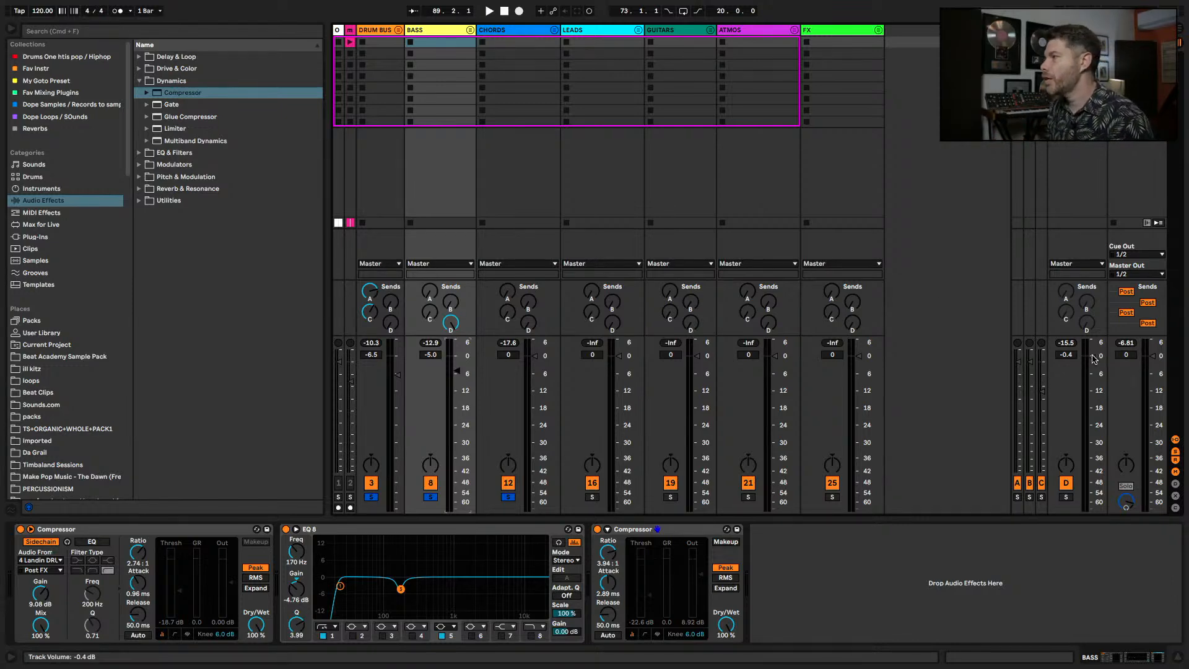
- Raise return D to 0.3 dB and narrow its mixer column
left_click_drag(1093, 358, 1093, 356)
left_click(1075, 30)
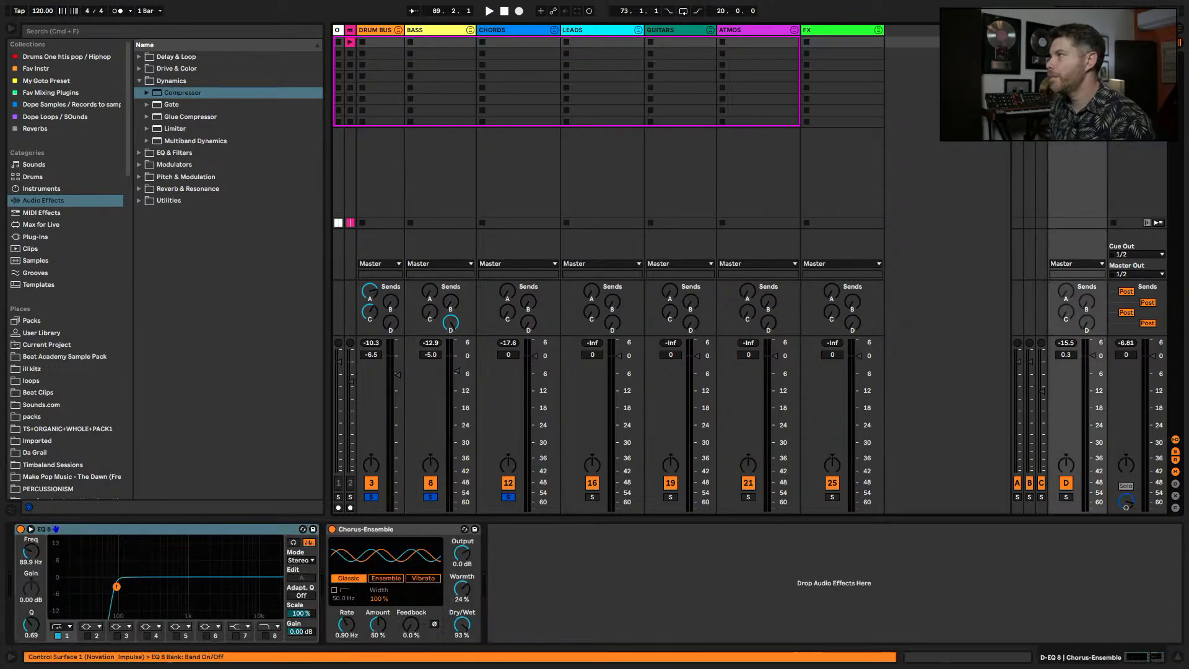
left_click_drag(1048, 30, 1084, 30)
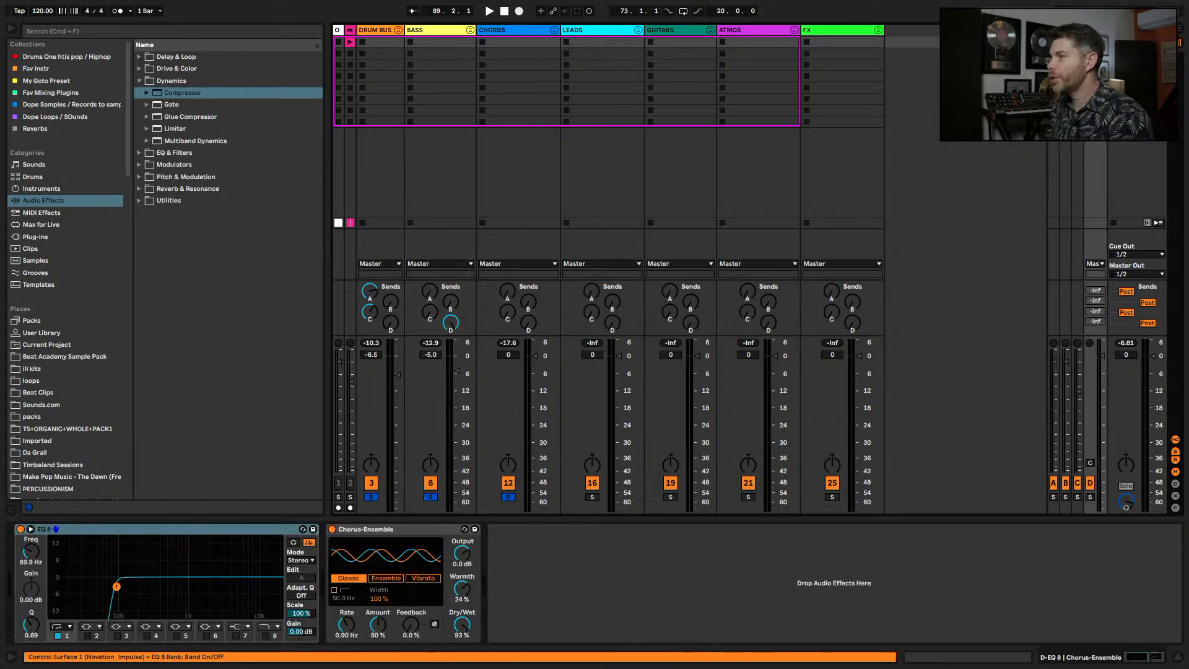
- Add a Saturator to the CHORDS group with Drive 5.71 dB and Output -3.43 dB, checking it in playback
left_click(502, 32)
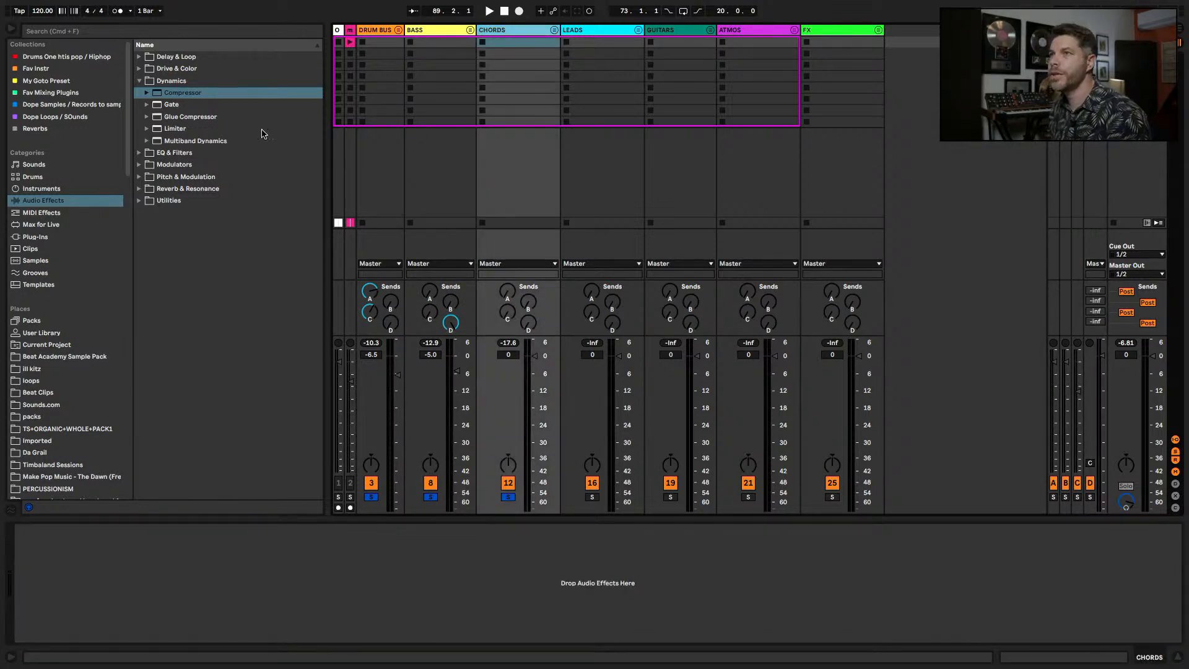
left_click(140, 153)
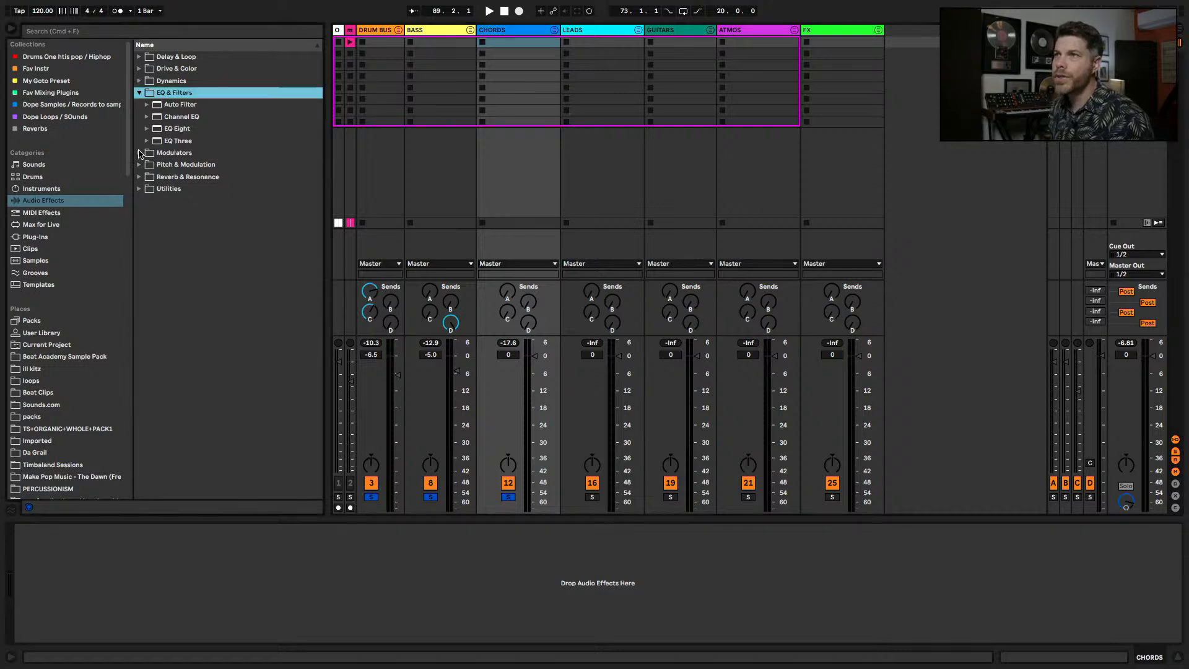
left_click(140, 70)
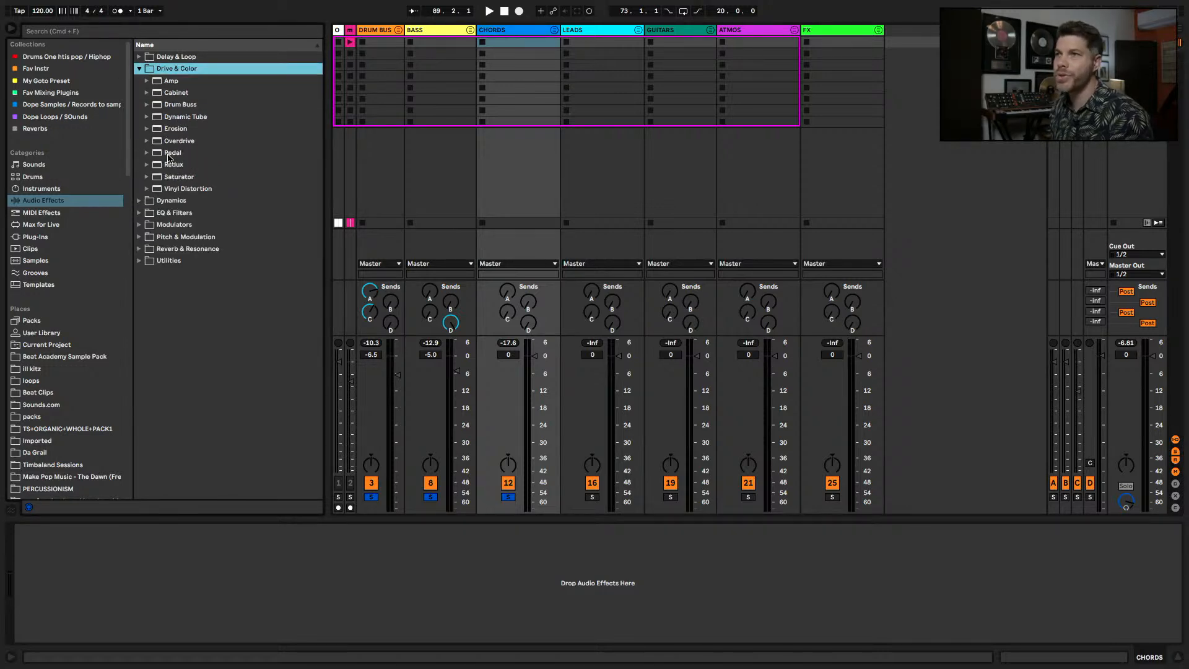
left_click_drag(168, 177, 539, 102)
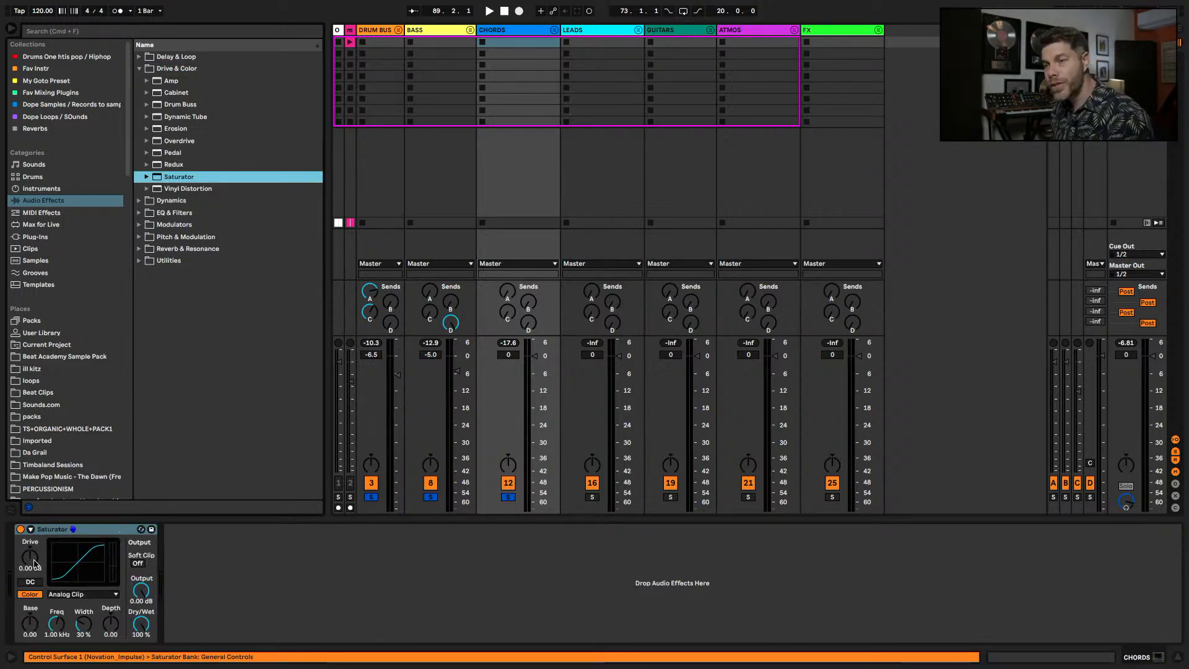
left_click_drag(36, 561, 36, 548)
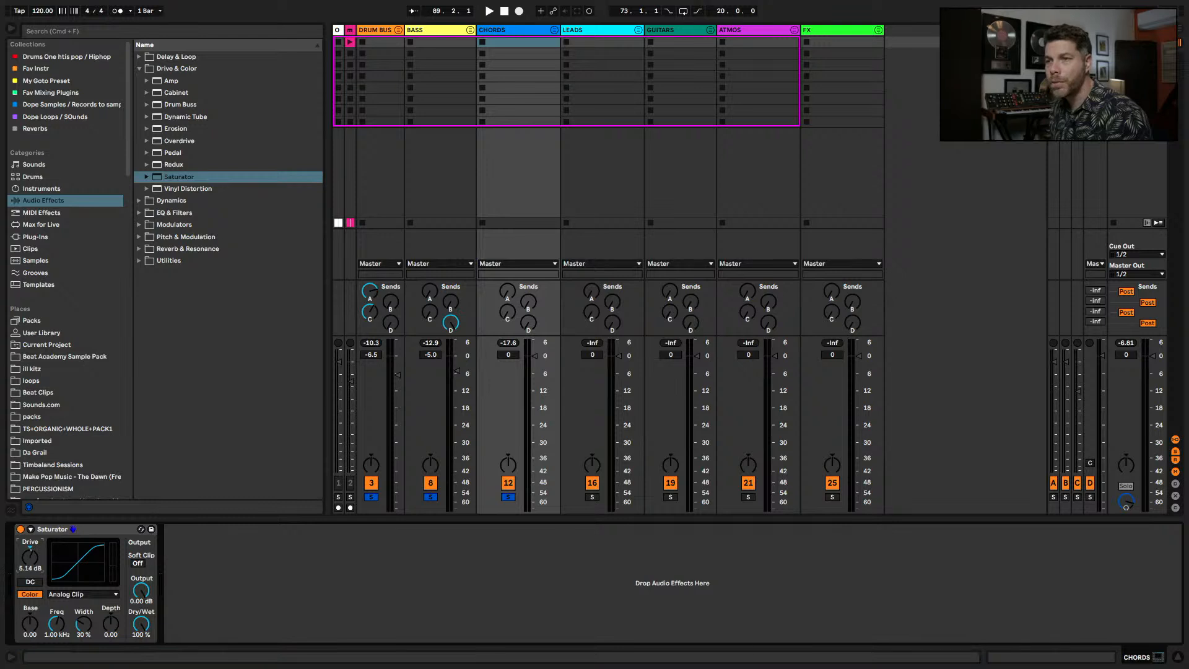
key("space")
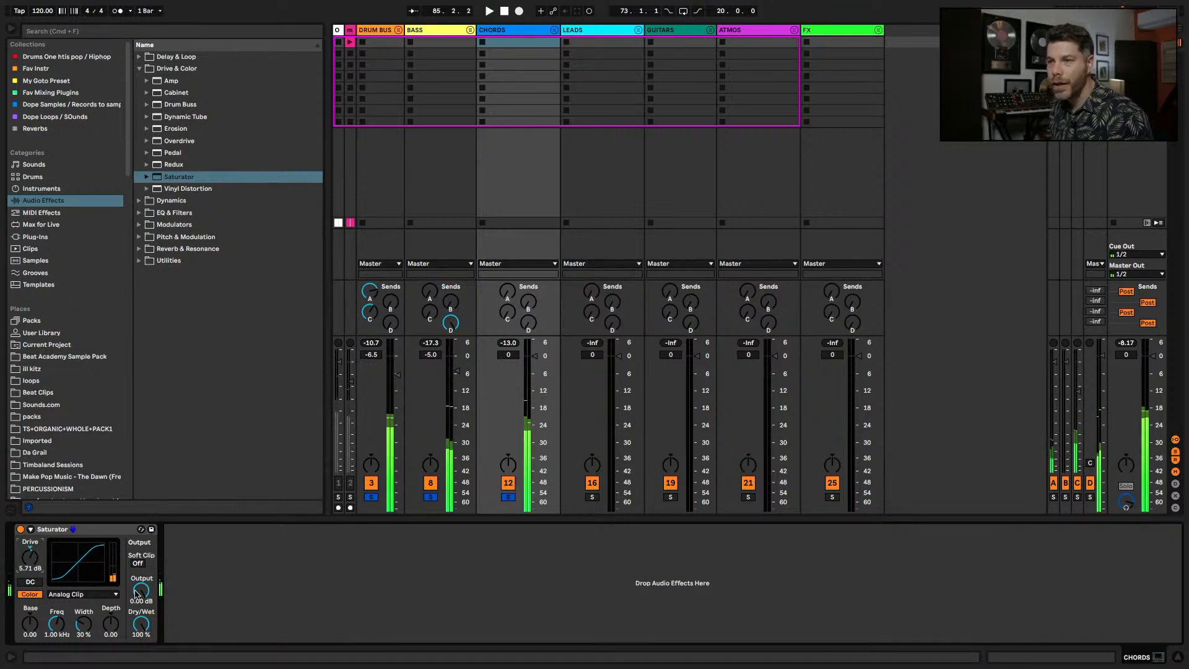
left_click_drag(141, 596, 141, 606)
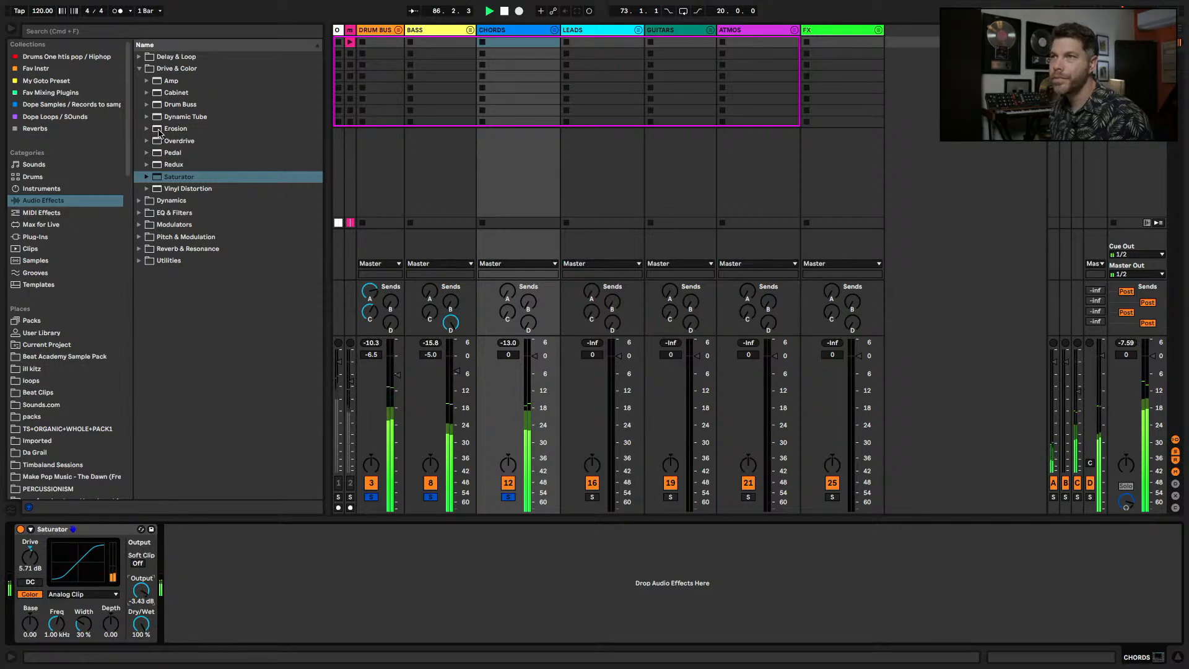
key("space")
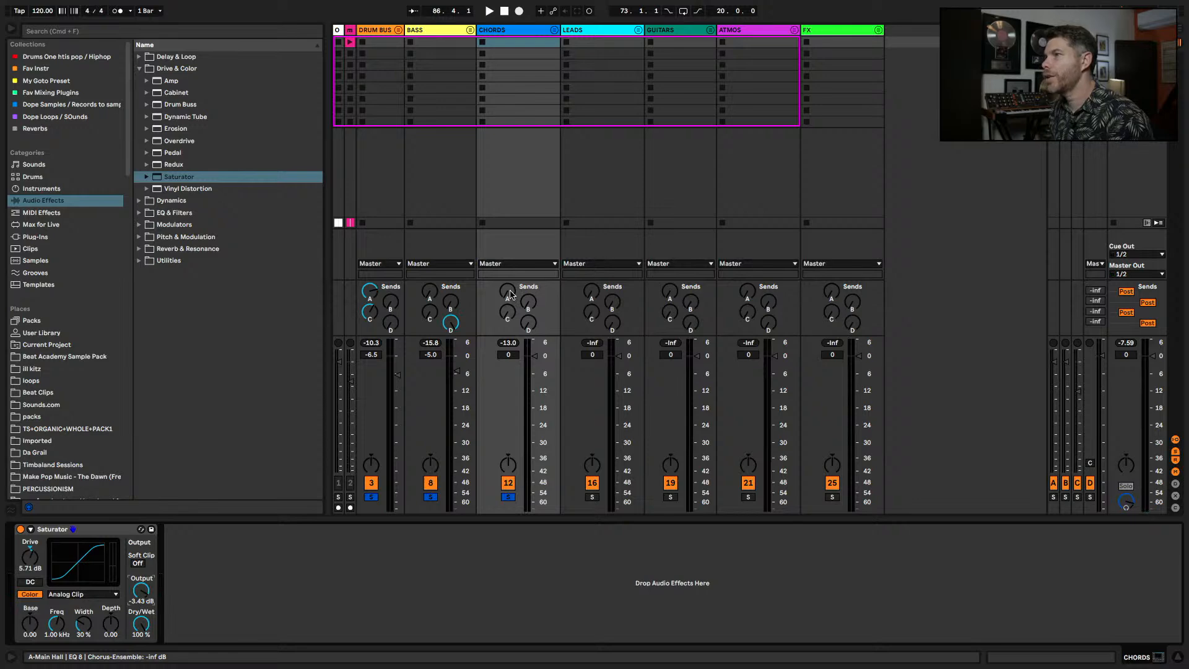
- Raise the CHORDS group's send A to the Main Hall return during playback
key("space")
left_click_drag(509, 295, 510, 282)
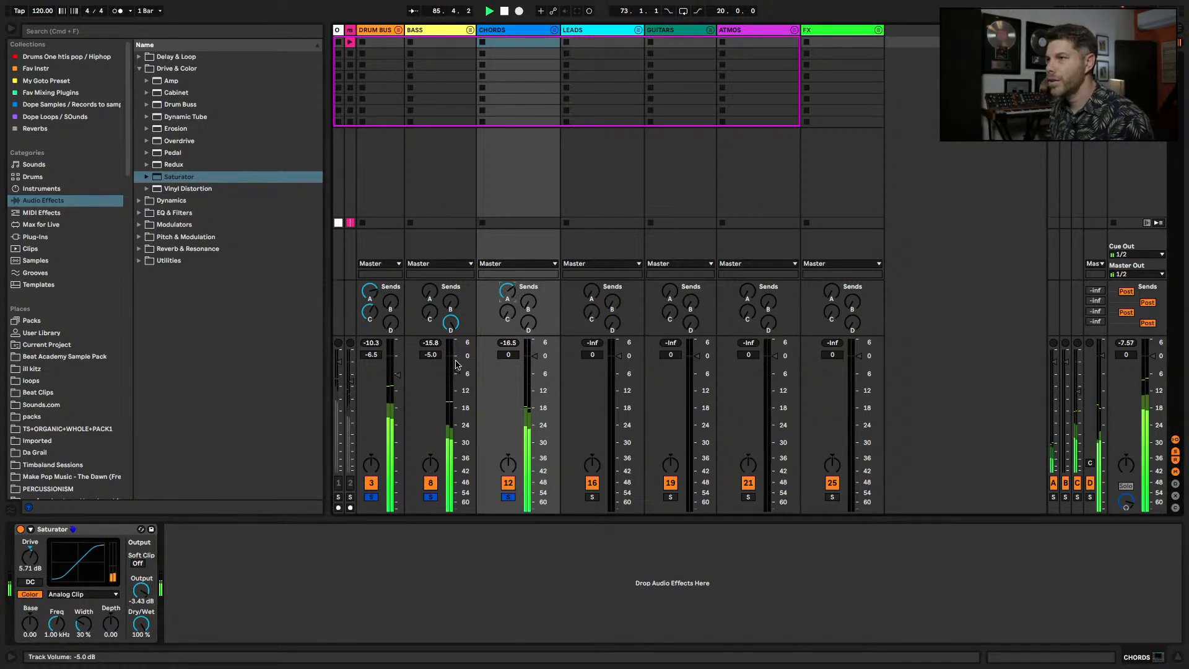
- Lower the BASS group's volume to -5.9 dB and switch on band 8 in its EQ Eight
left_click_drag(457, 372, 457, 374)
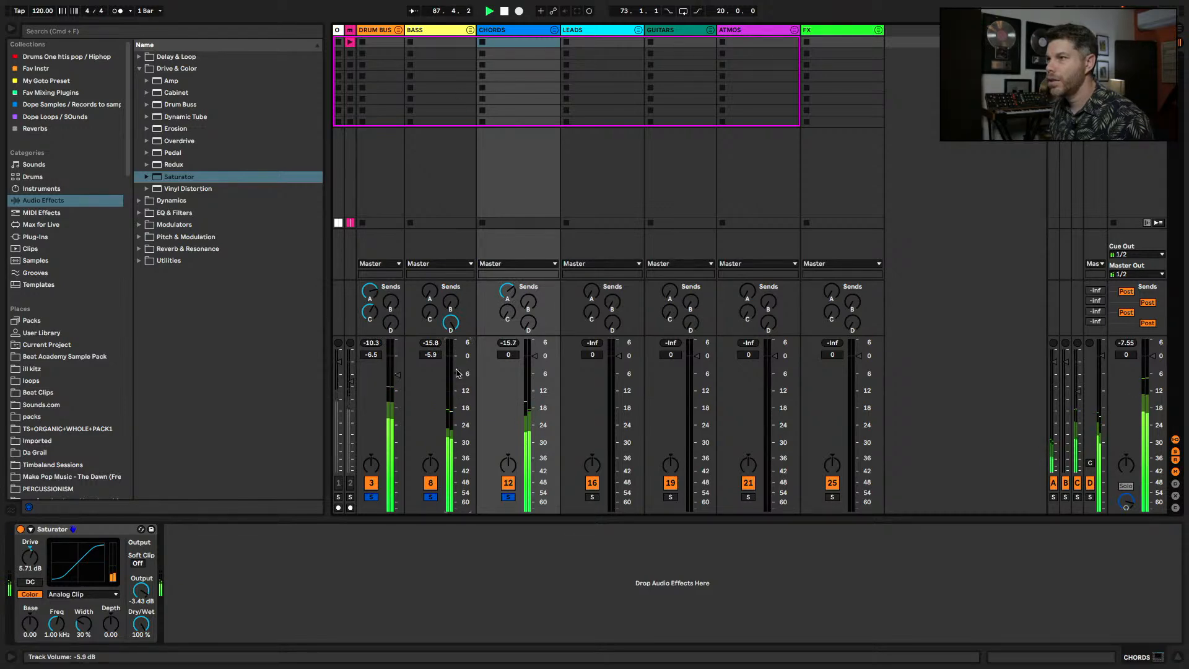
left_click(458, 33)
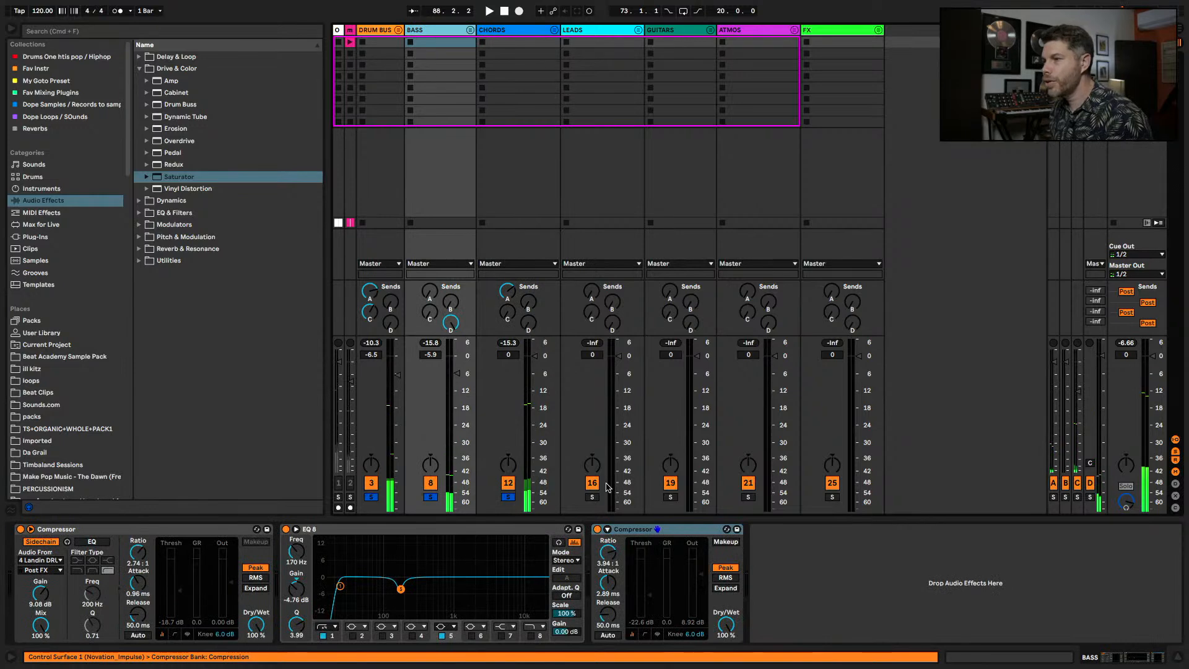
left_click(531, 636)
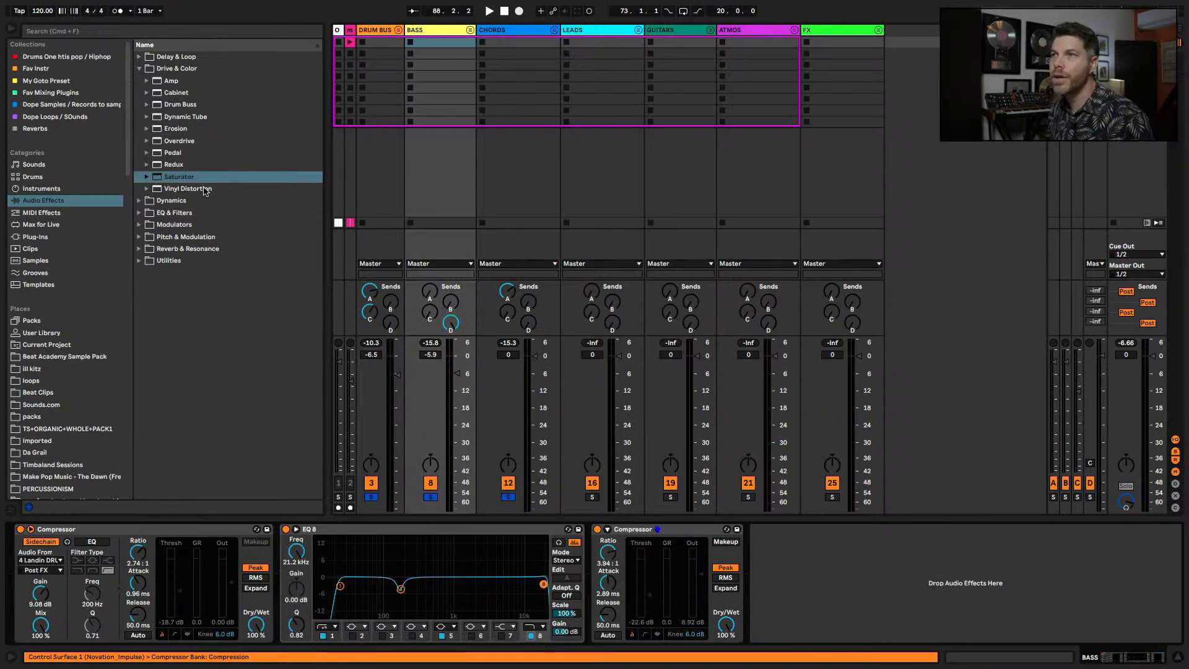
- Add an Auto Filter at the end of the BASS chain with Freq 326 Hz and Res 1.0 %, and set the group's volume to -5.4 dB
left_click(139, 69)
left_click(140, 91)
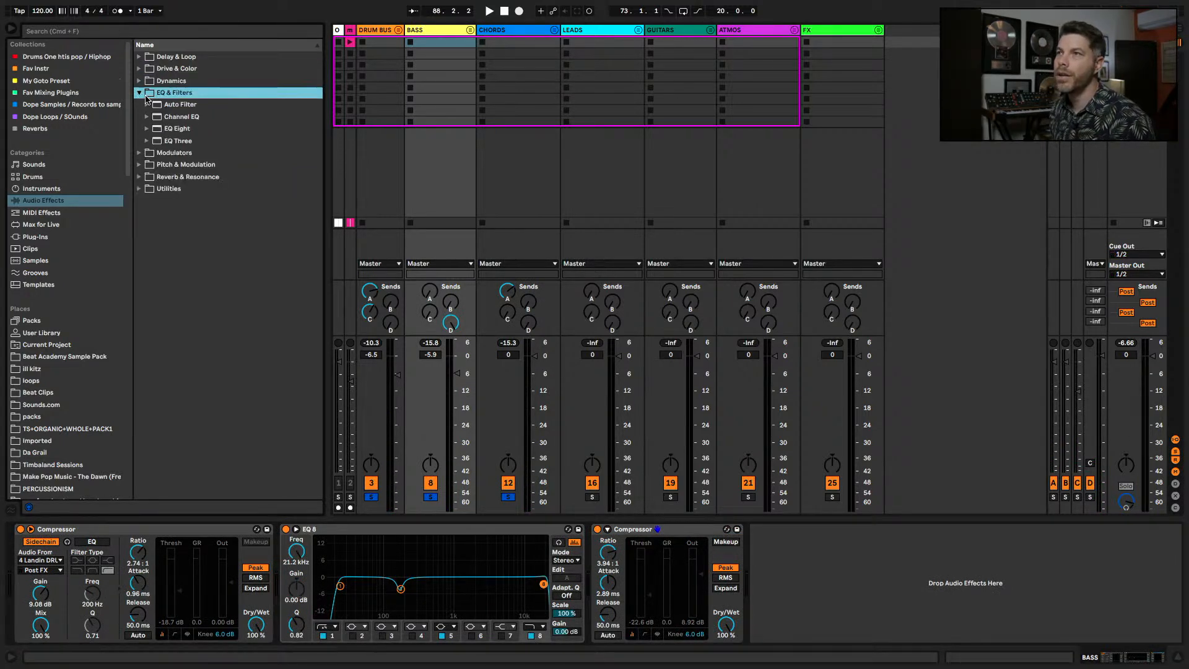
left_click_drag(170, 104, 769, 562)
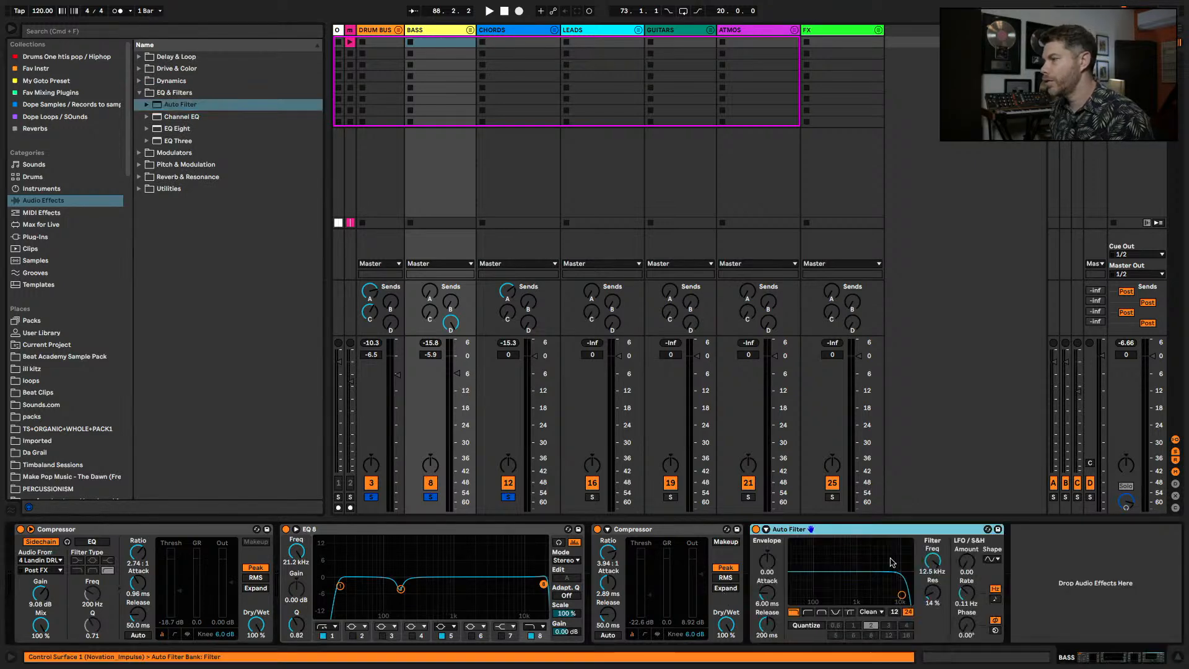
key("space")
left_click_drag(934, 562, 937, 560)
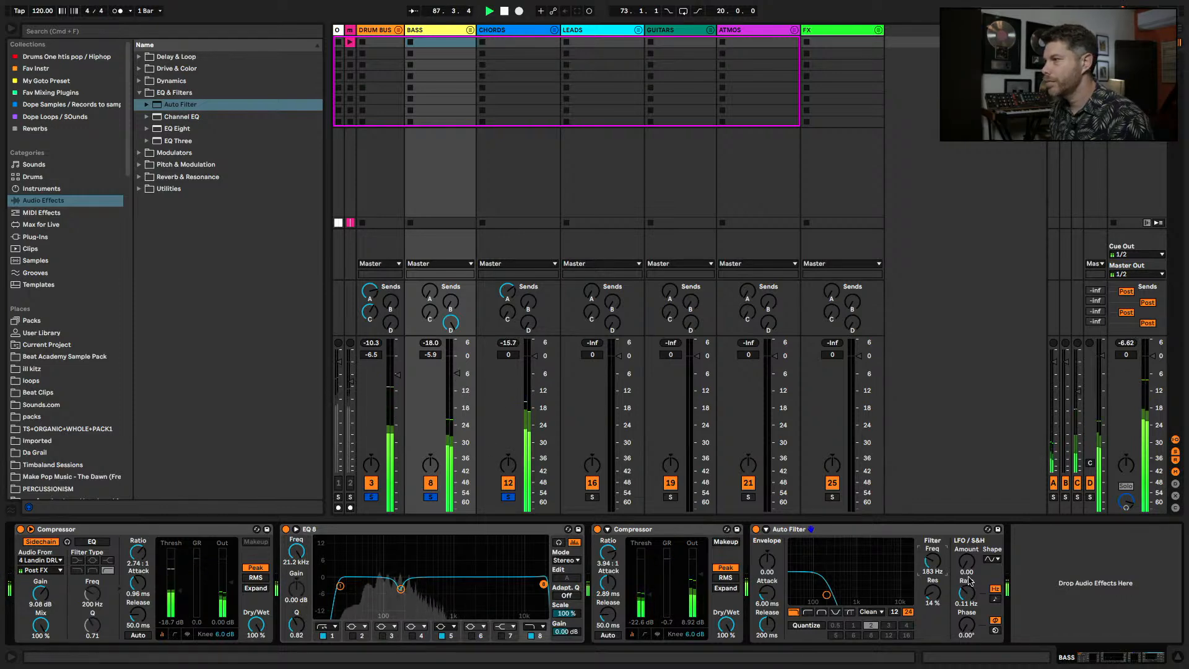
left_click_drag(937, 593, 939, 565)
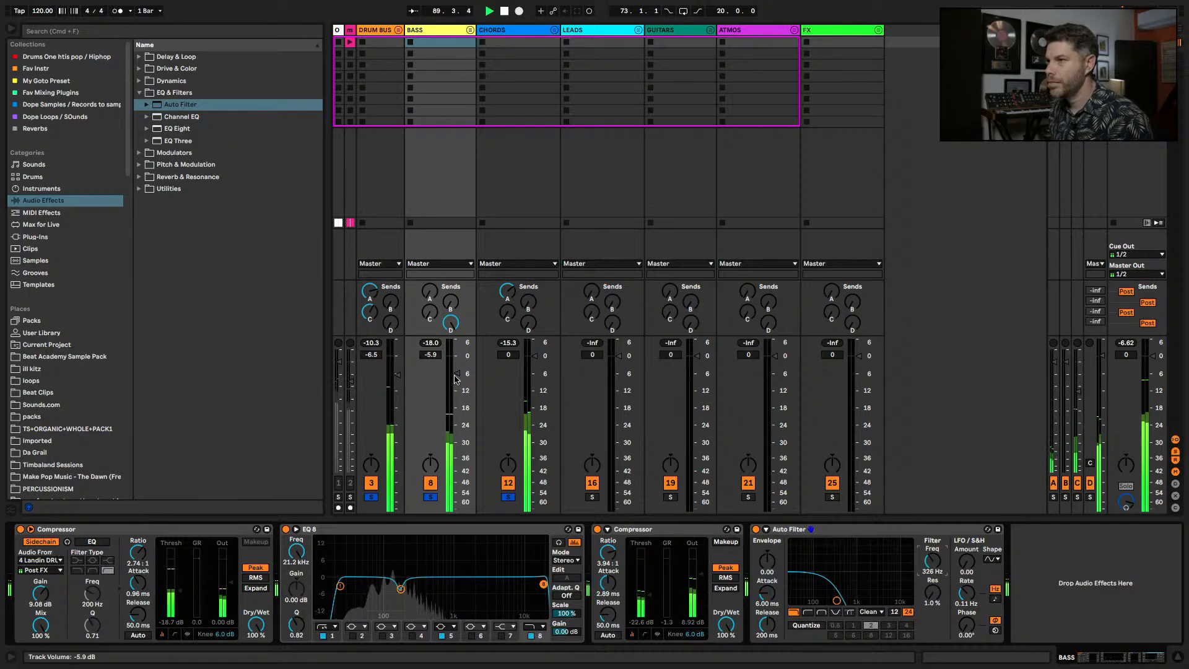
left_click_drag(457, 373, 456, 363)
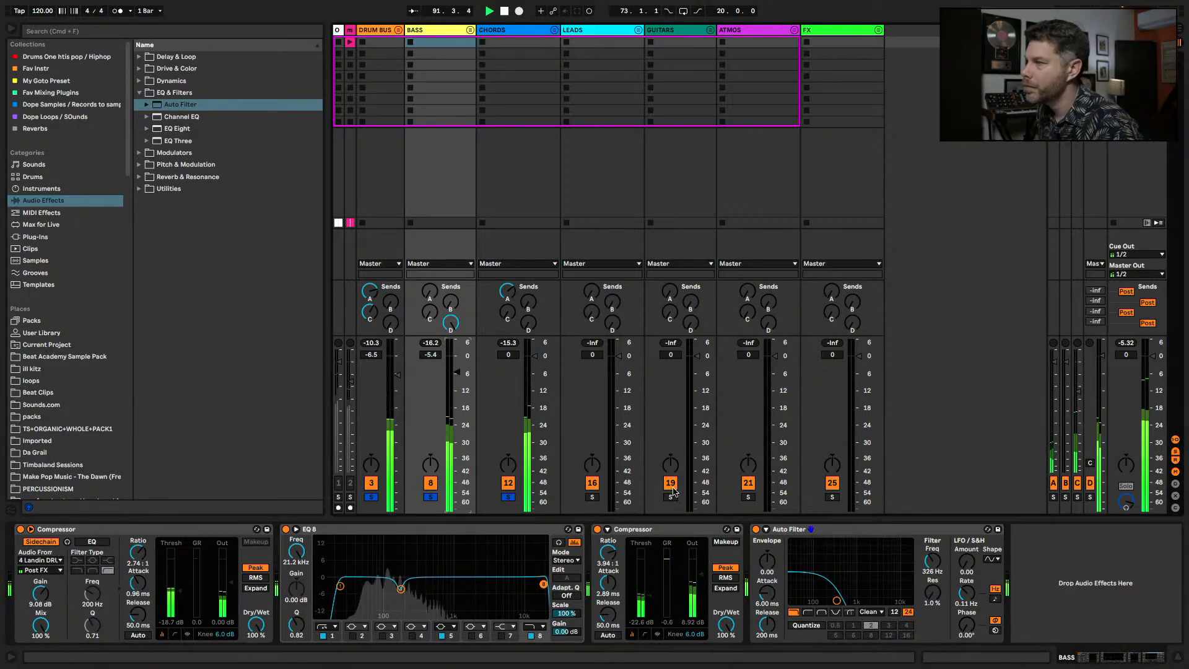
- Bypass the Auto Filter on BASS and set the EQ Eight dip to -7.14 dB at 160 Hz
left_click(756, 529)
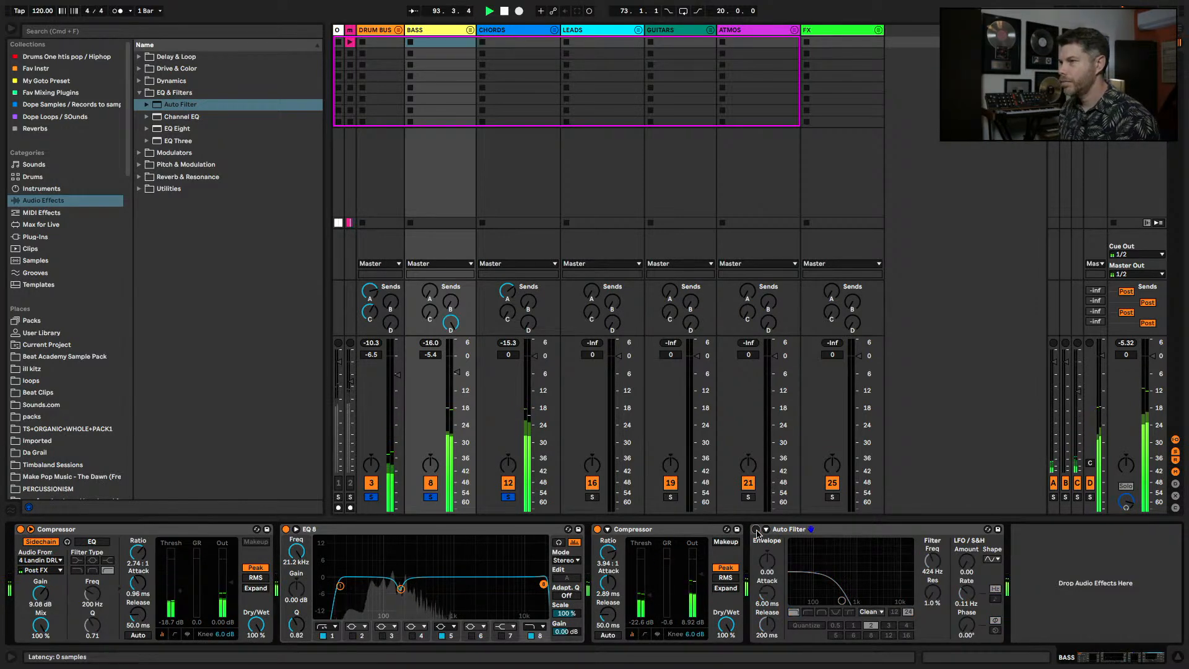
mouse_move(401, 589)
left_mouse_down()
mouse_move(389, 540)
mouse_move(400, 539)
mouse_move(399, 594)
left_mouse_up()
key("space")
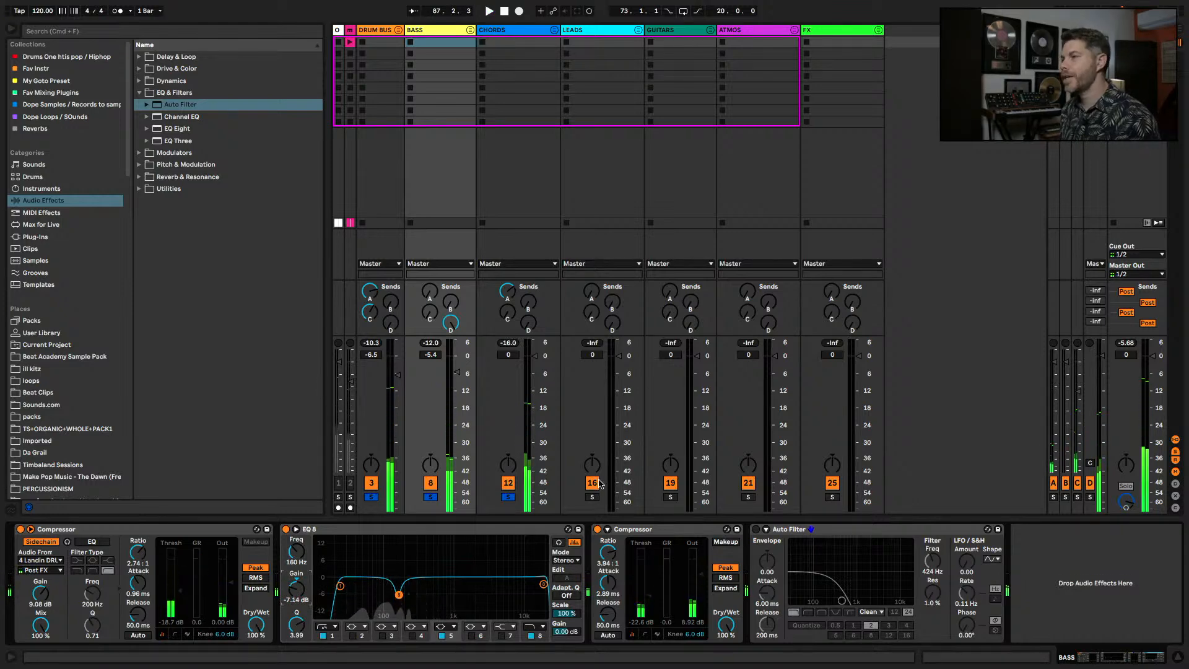
- Lower the CHORDS group's volume to -0.4 dB
key("Right")
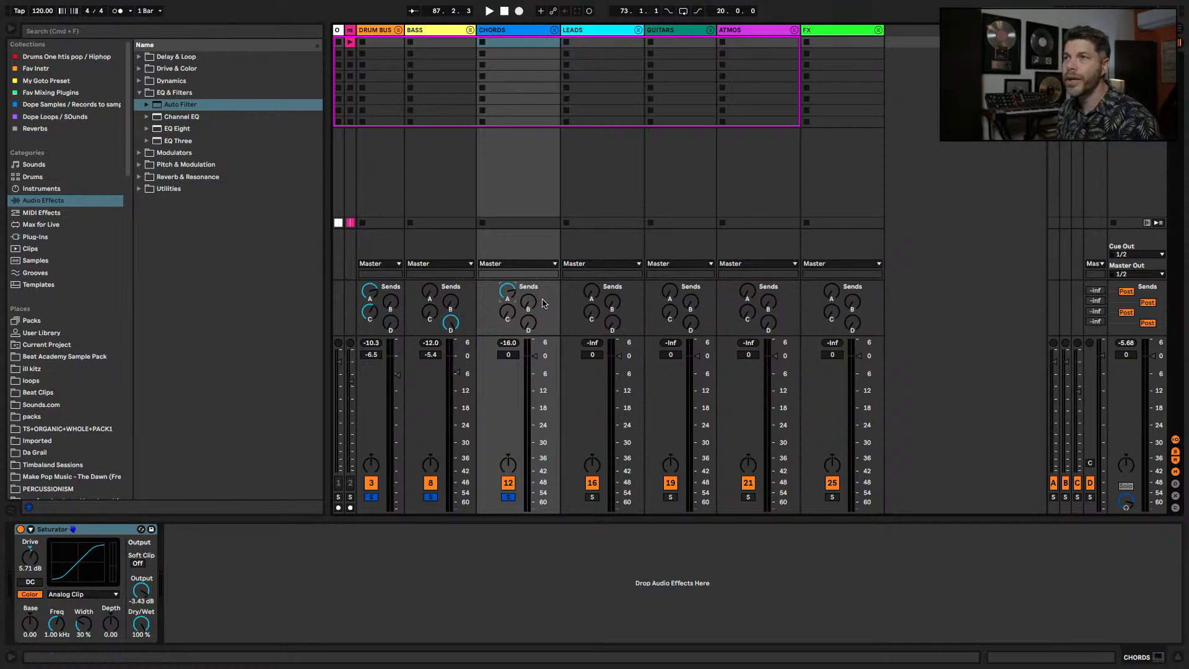
left_click_drag(537, 359, 536, 362)
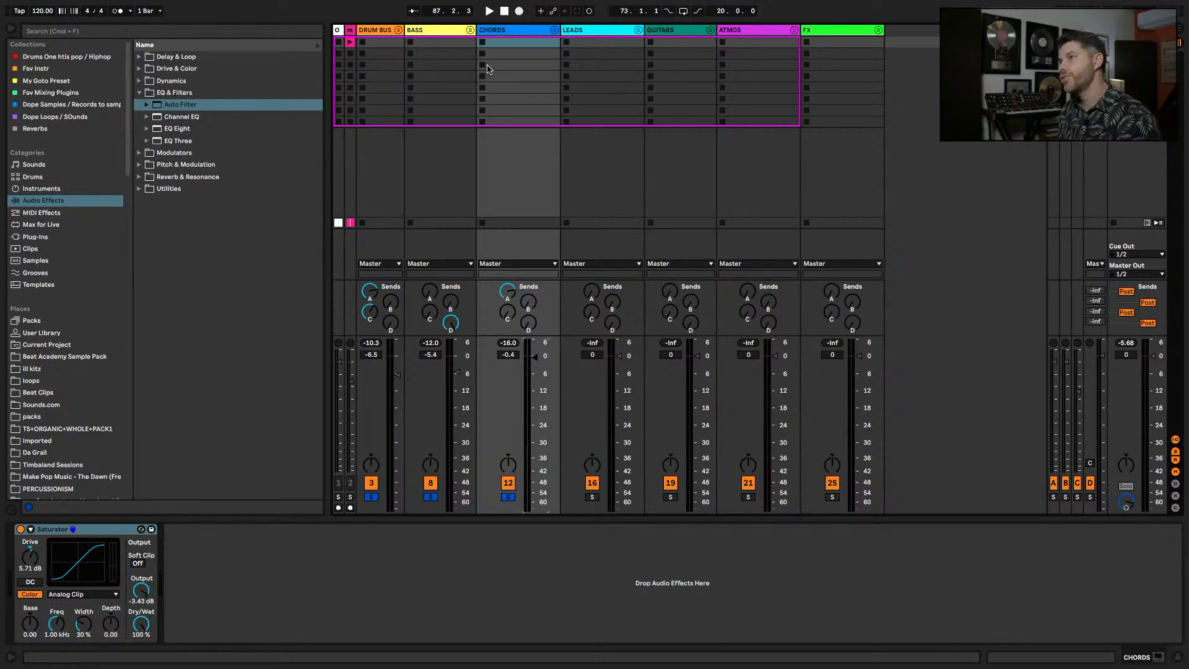
- Unfold the BASS group and move the Dist Bass EQ Eight's high-cut band to 4.35 kHz with Q 1.26
left_click(454, 33)
left_click(471, 30)
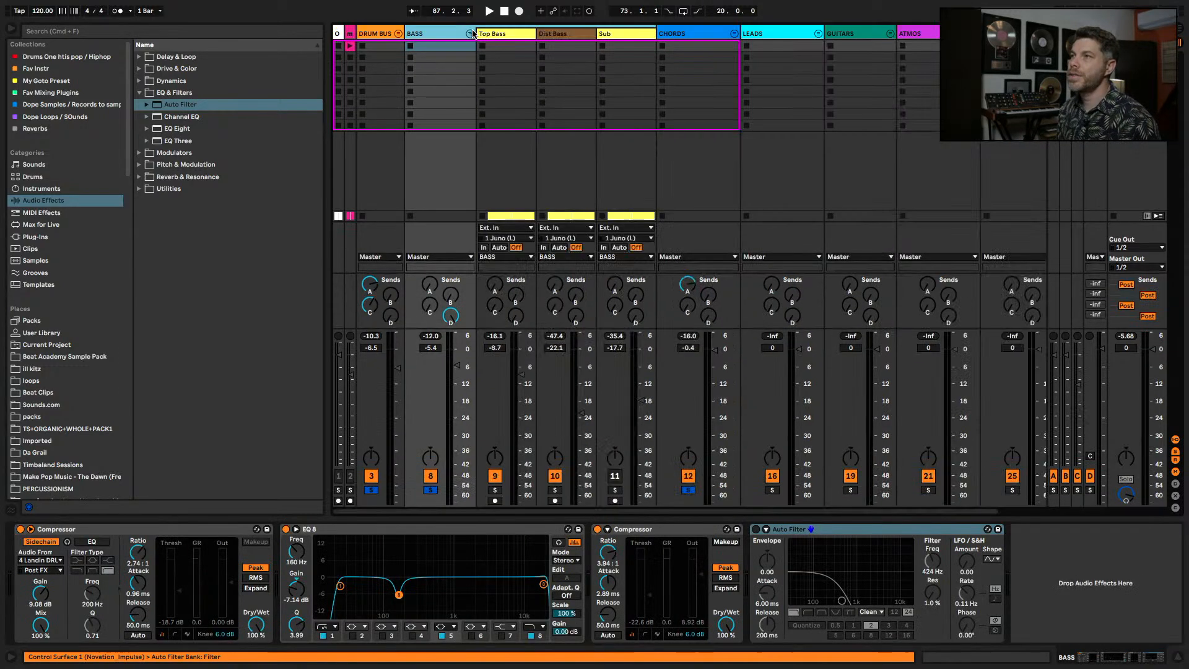
left_click(577, 36)
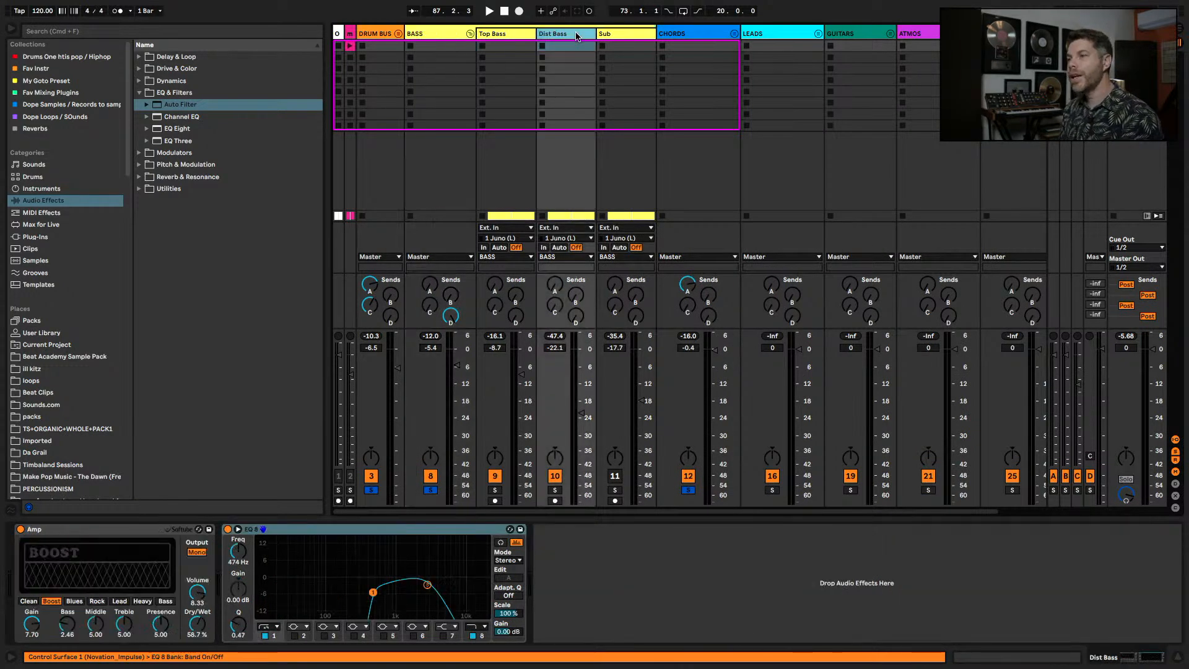
left_click(555, 490)
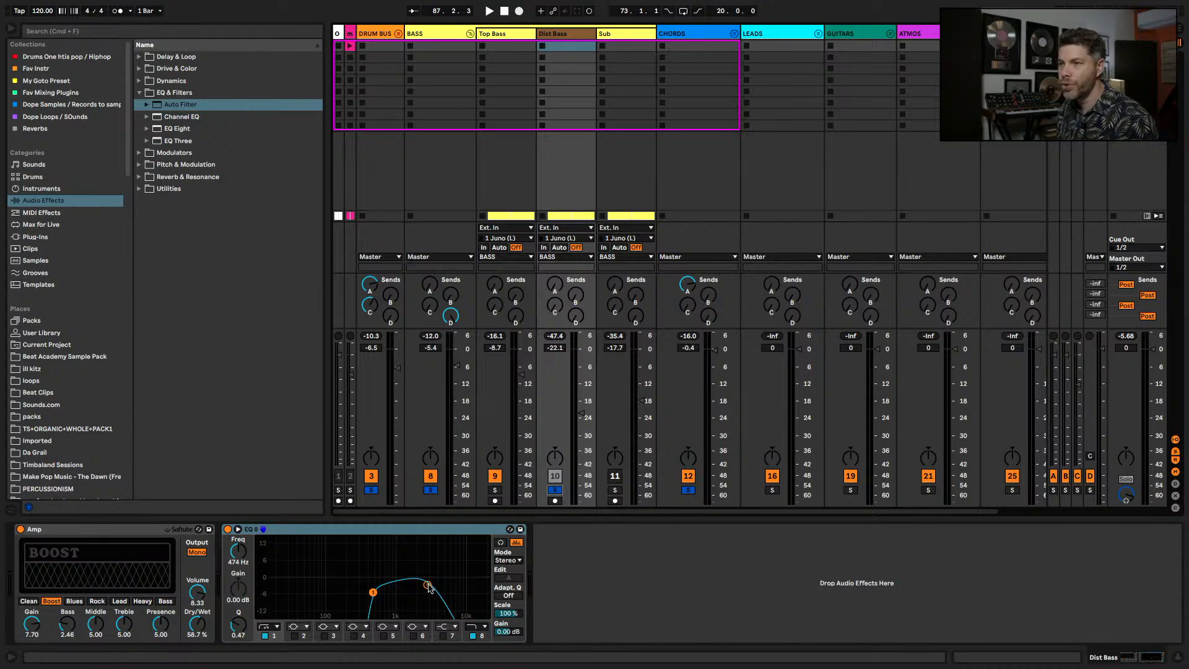
key("space")
left_click_drag(428, 586, 438, 576)
- With Dist Bass soloed, set its volume to -9.0 dB and lower its EQ low cut to about 297 Hz
left_click(556, 489)
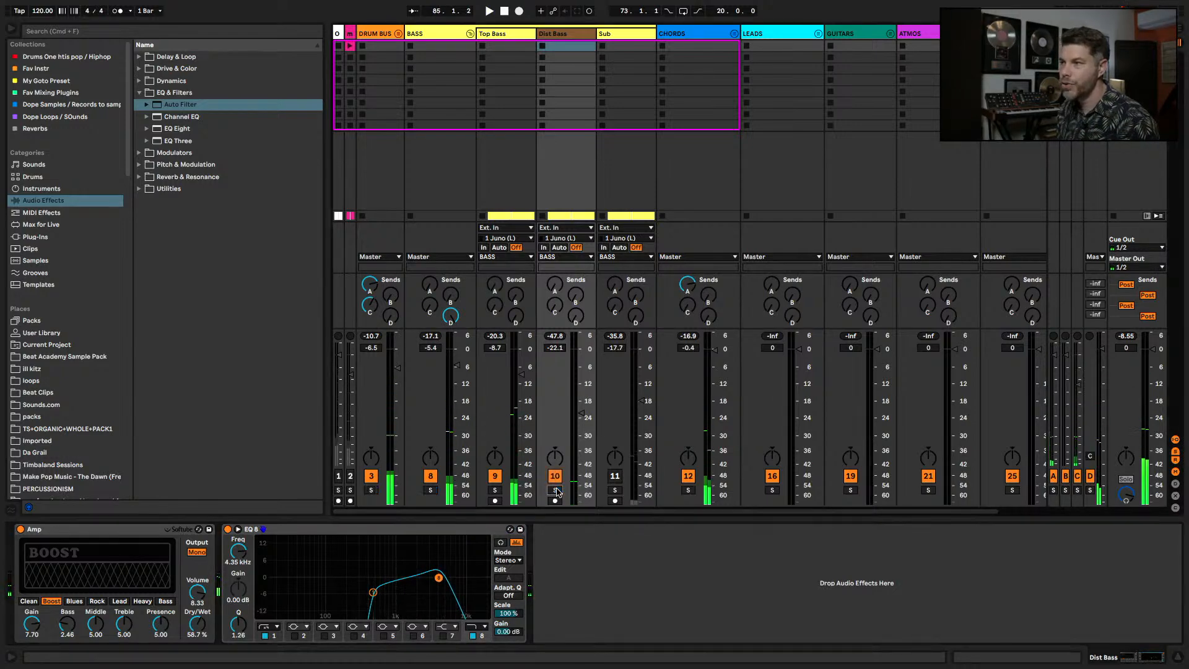
key("space")
left_click_drag(581, 413, 581, 375)
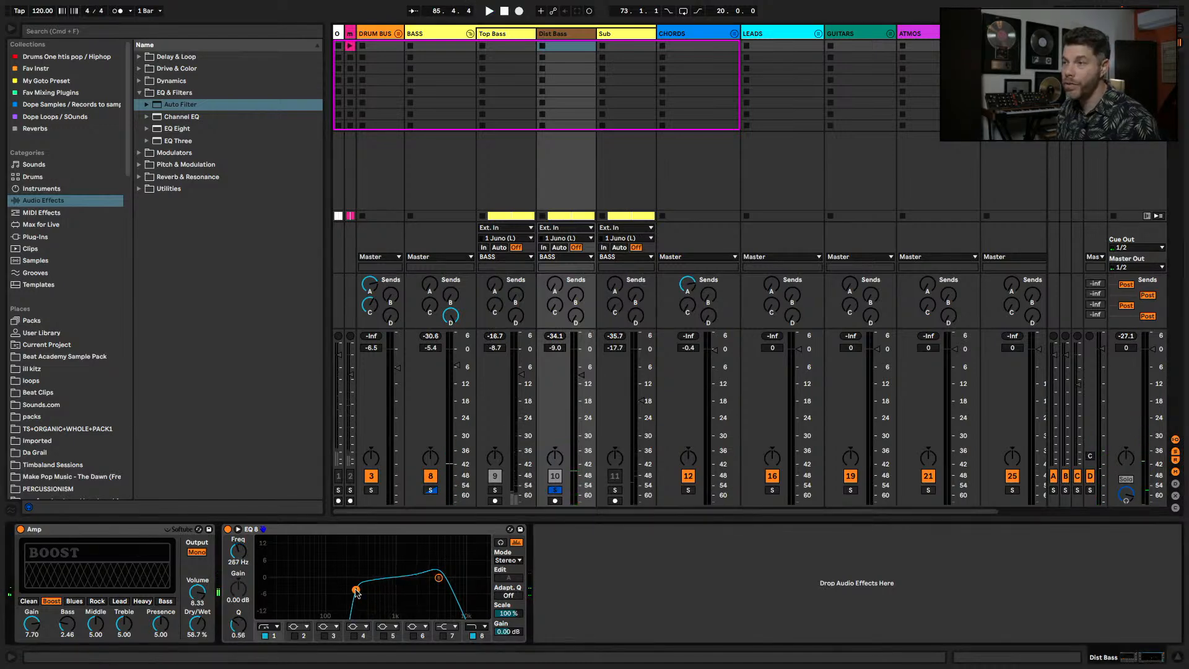
left_click_drag(373, 592, 356, 590)
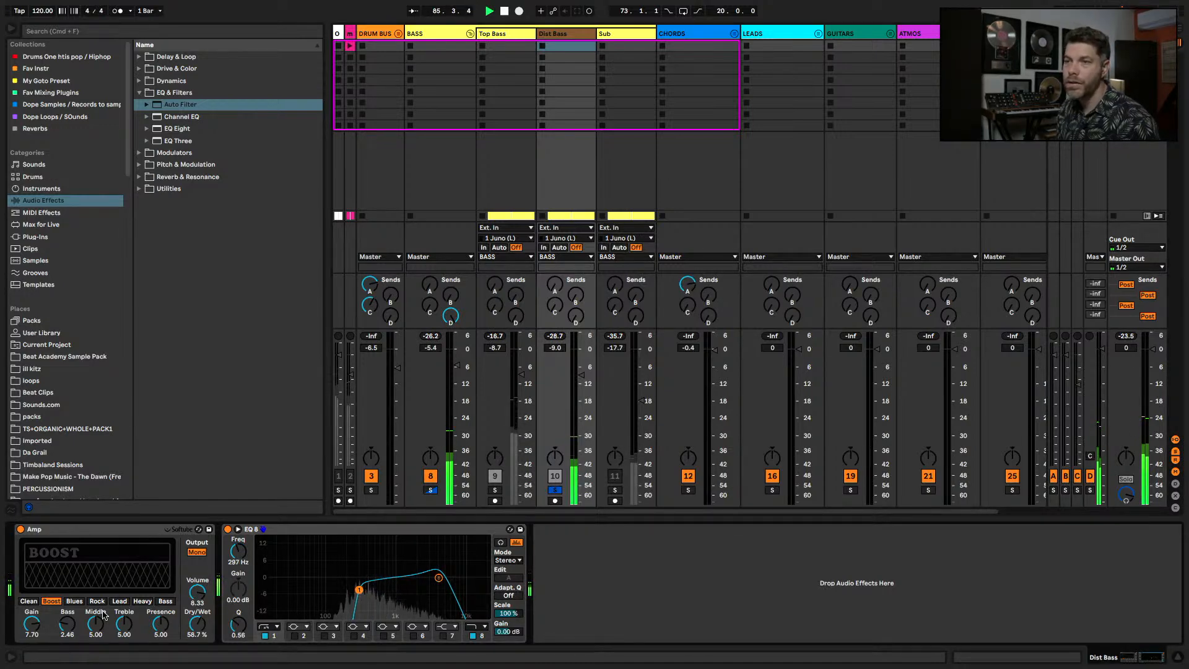
- Compare the Clean and Boost models on the Dist Bass Amp, keeping Boost with Gain 8.65 and Dry/Wet 80.2 %, and set the EQ high cut to 3.16 kHz
left_click(28, 601)
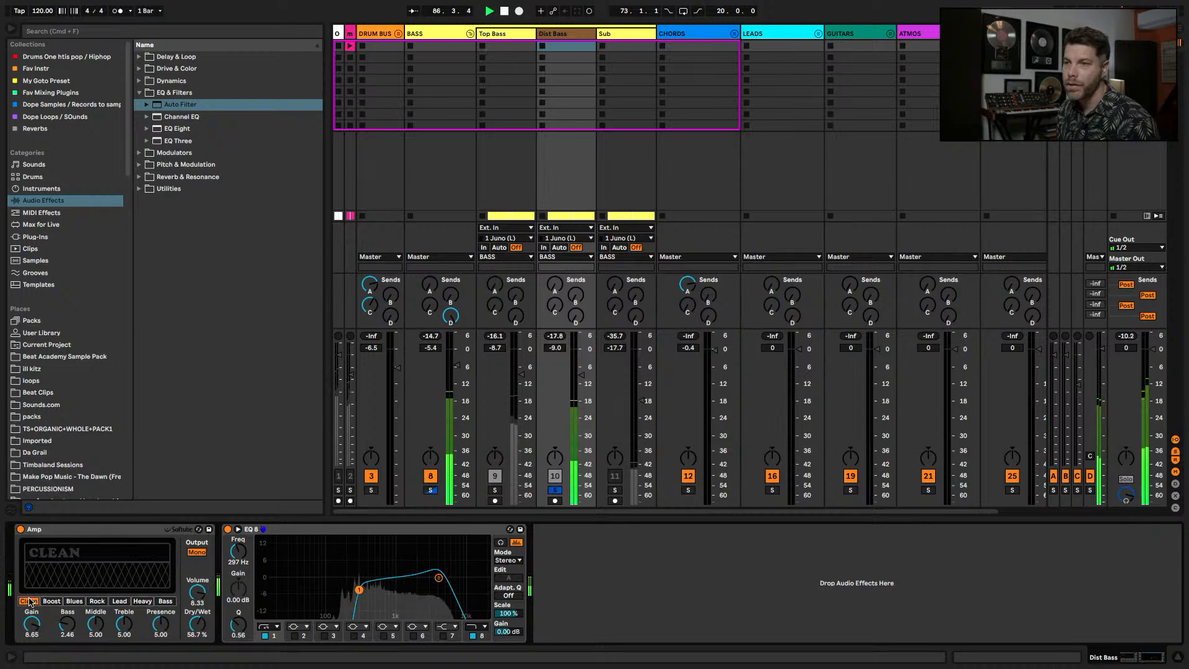
left_click(51, 601)
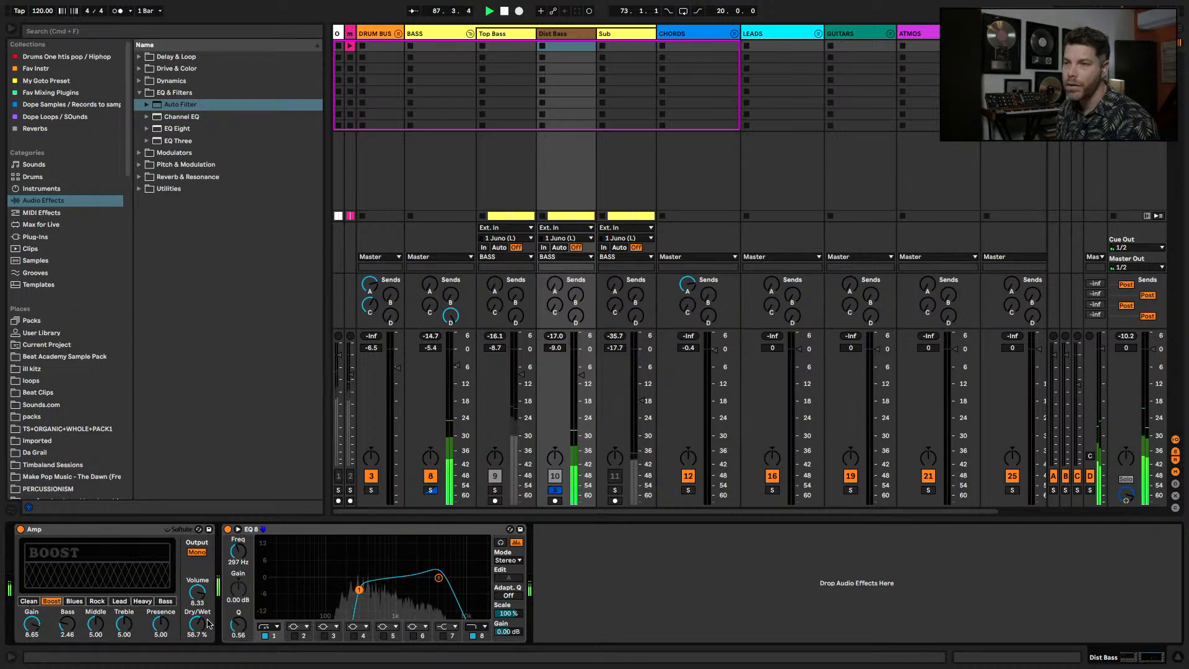
left_click_drag(208, 624, 208, 607)
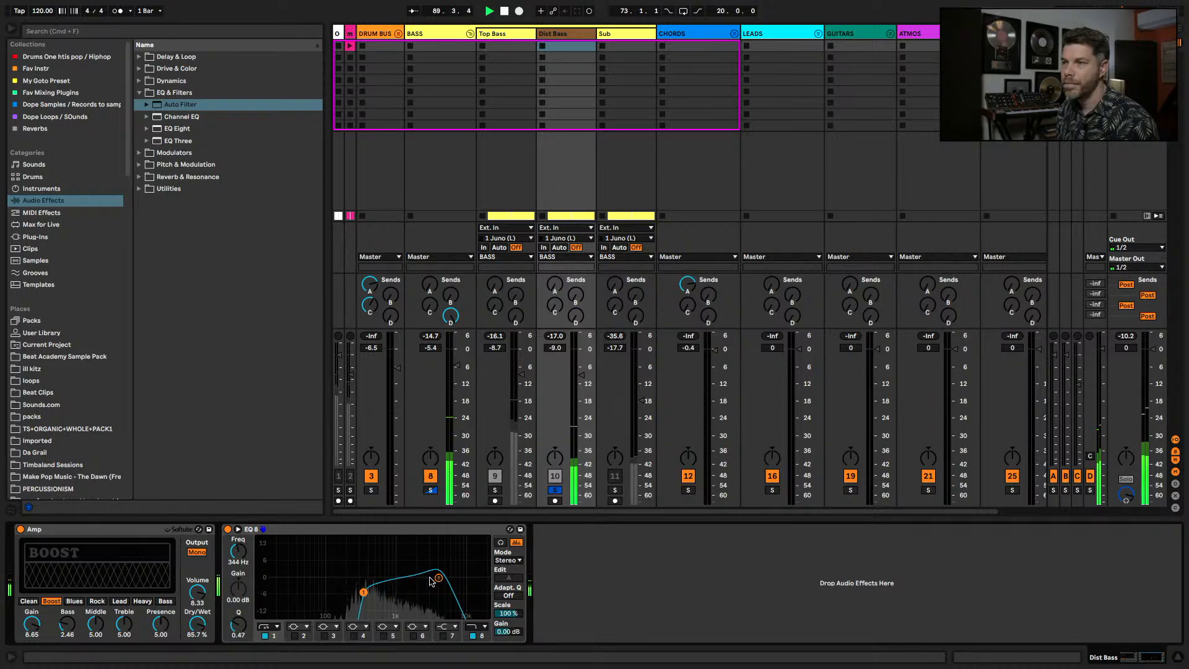
left_click_drag(430, 577, 435, 583)
key("space")
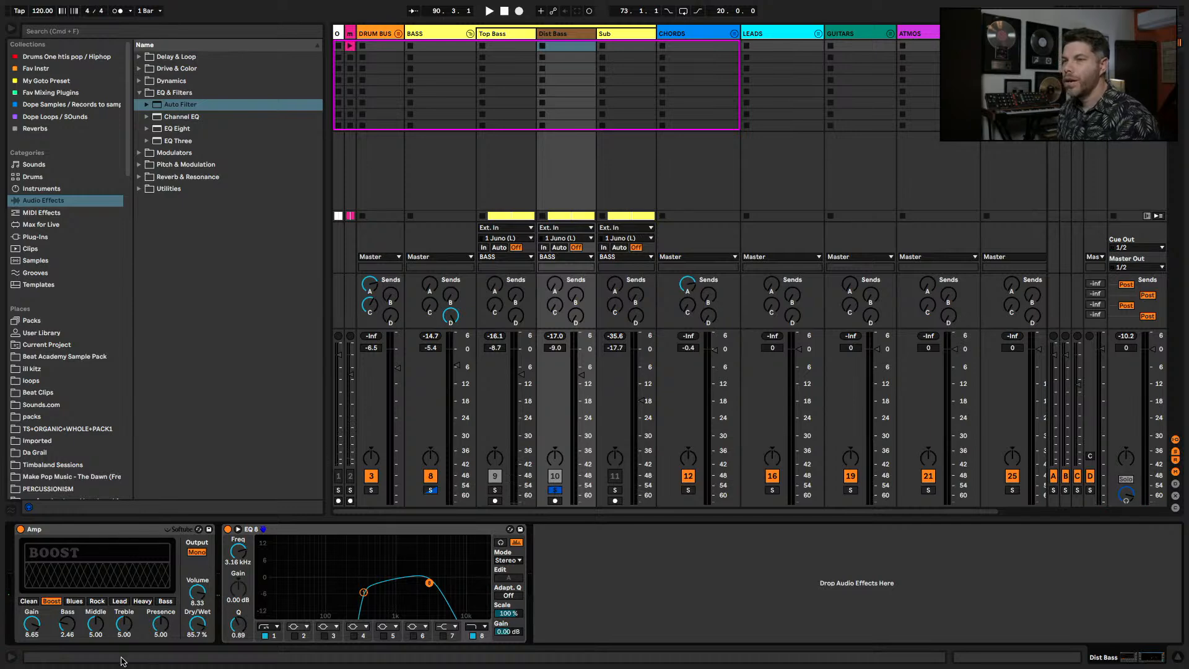
left_click_drag(197, 624, 197, 629)
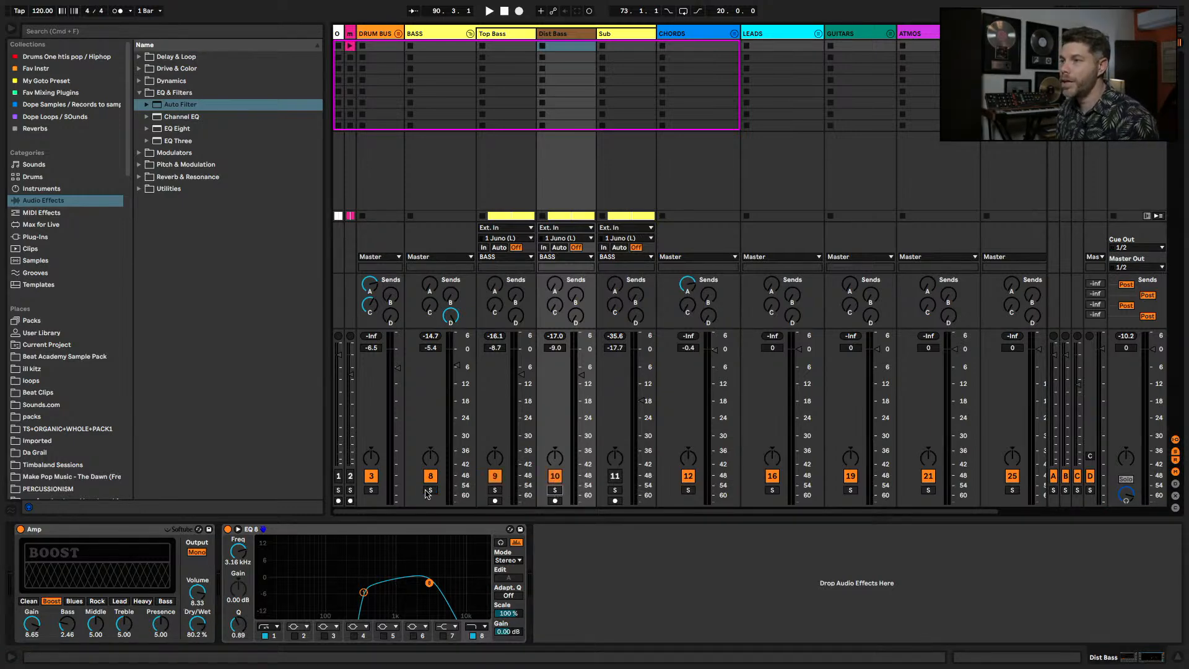
- Set Dist Bass to -14.2 dB while playing BASS, DRUM BUS and CHORDS soloed, and fold the BASS group
left_click(429, 491)
key("space")
left_click_drag(581, 375, 581, 386)
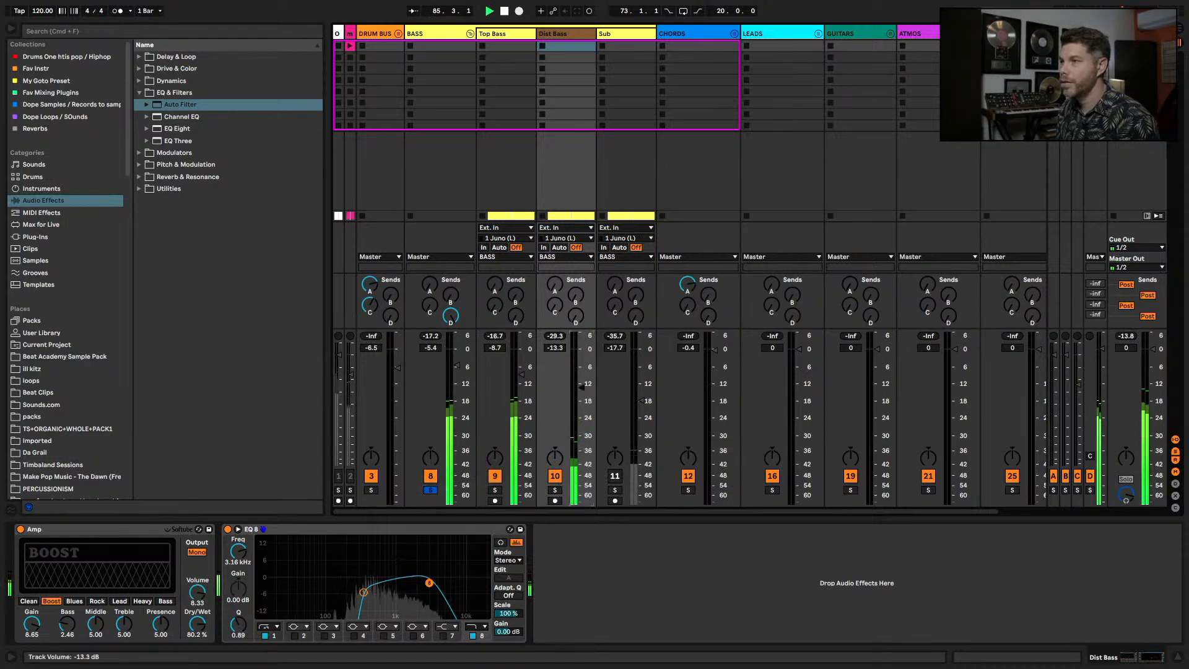
left_click(371, 490)
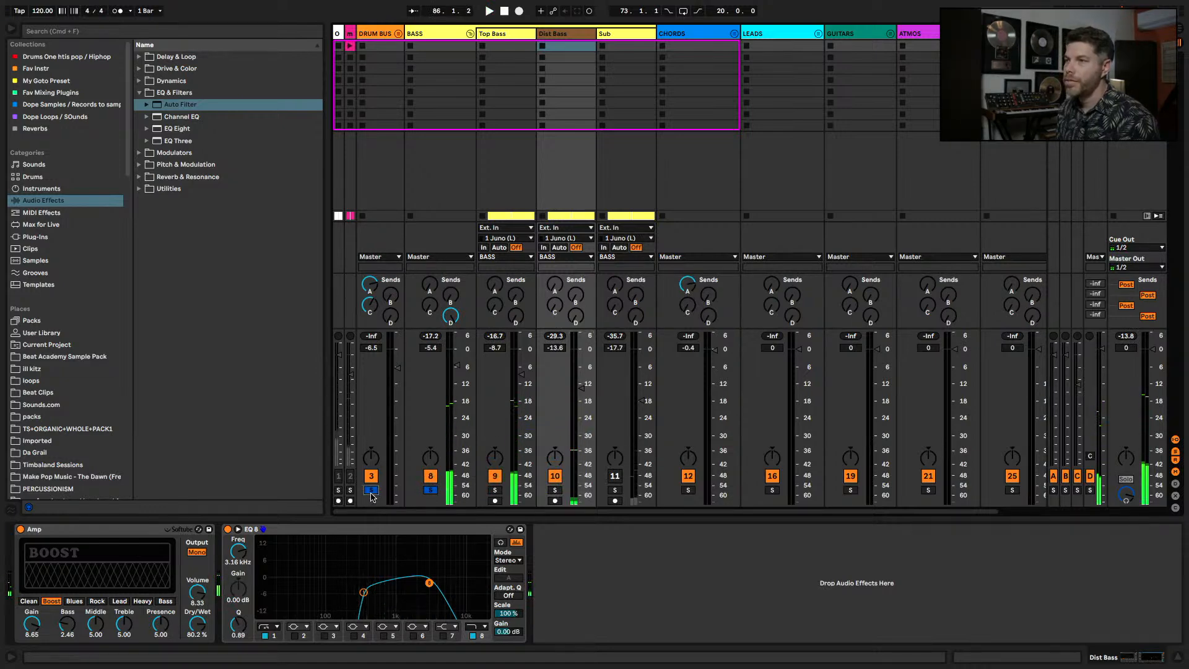
left_click(688, 490)
left_click_drag(581, 385, 581, 390)
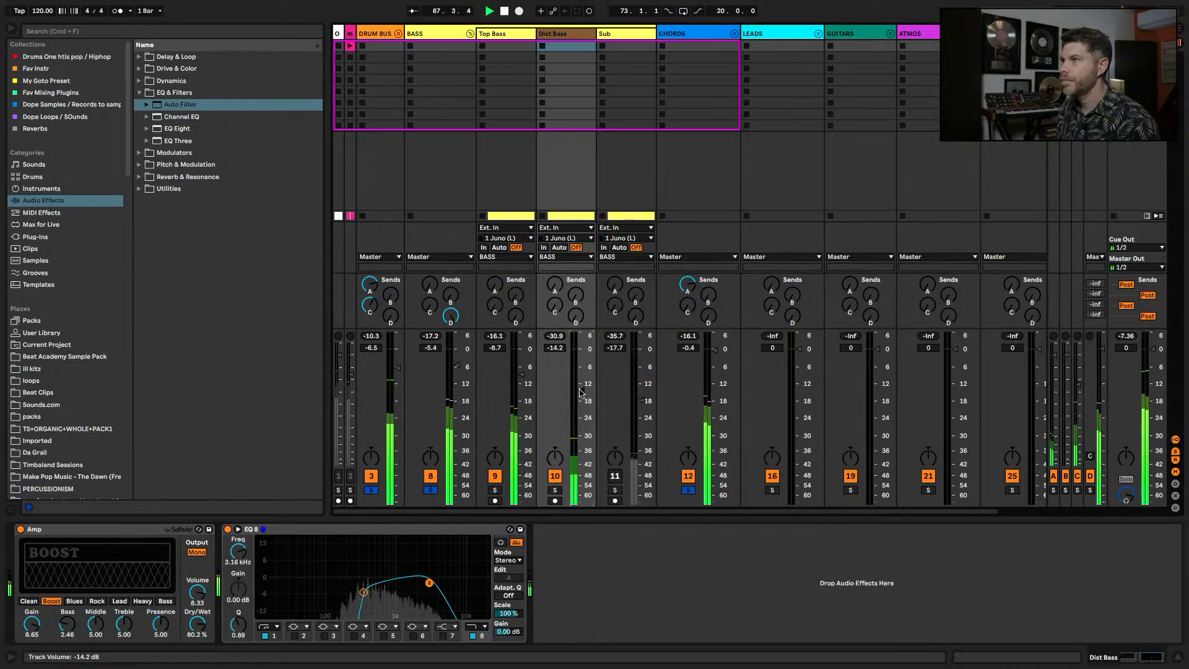
left_click(468, 33)
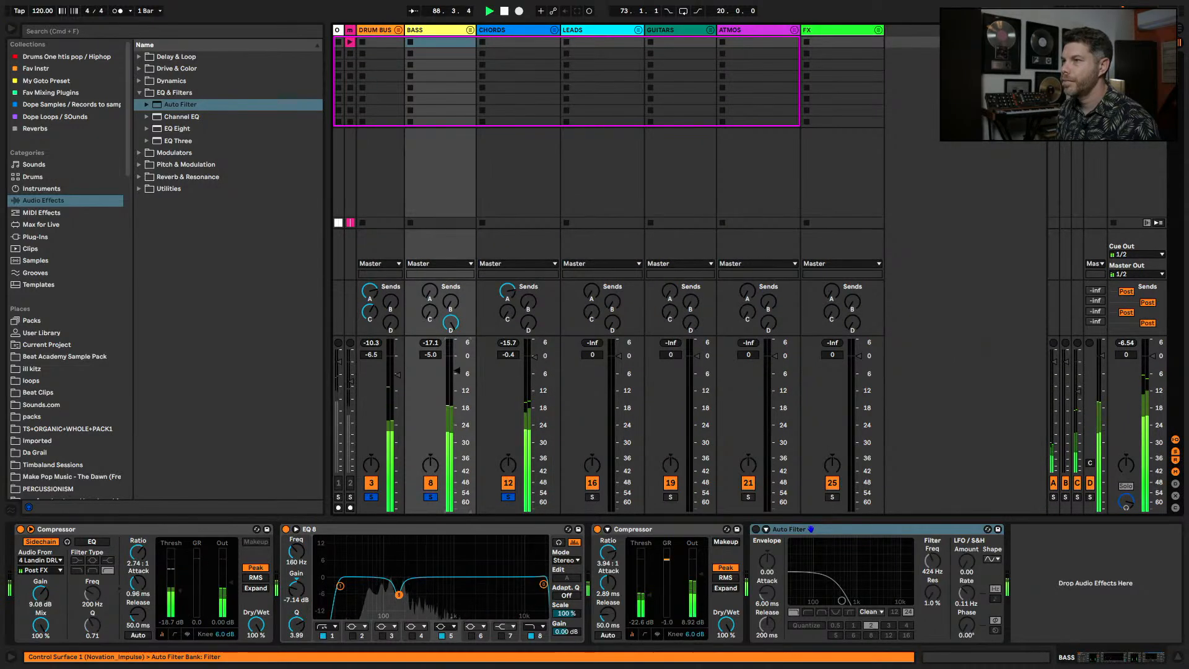
- Set both the left and right synced times of the B-Delay return's Delay to 2
left_click(511, 131)
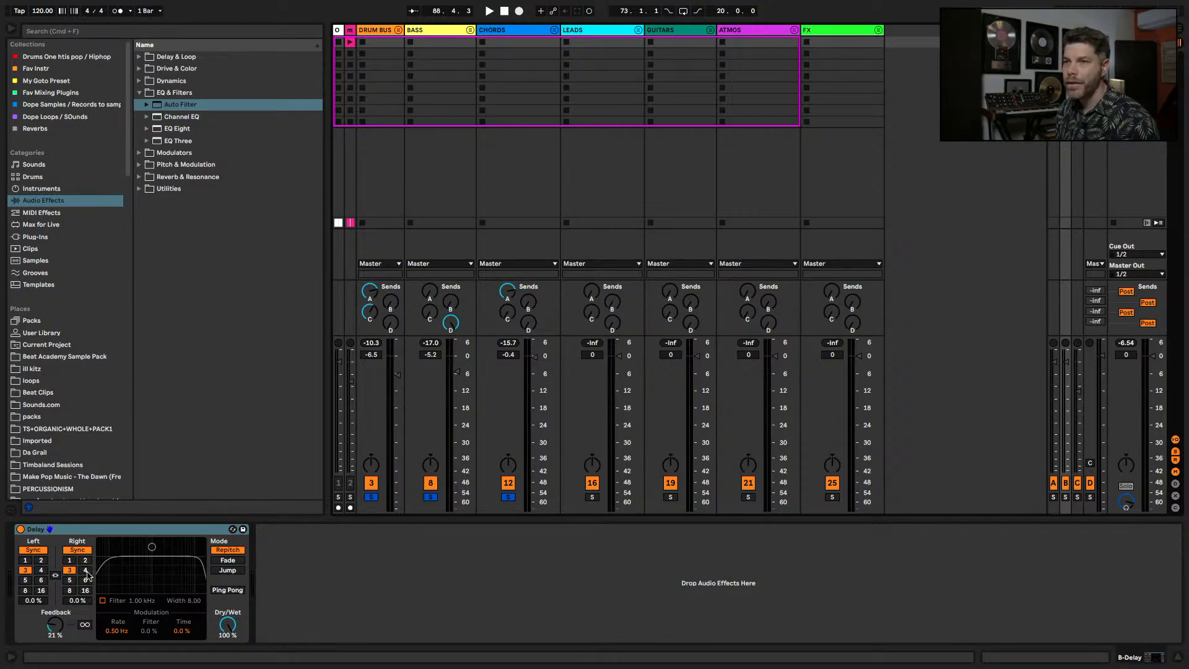
left_click(86, 560)
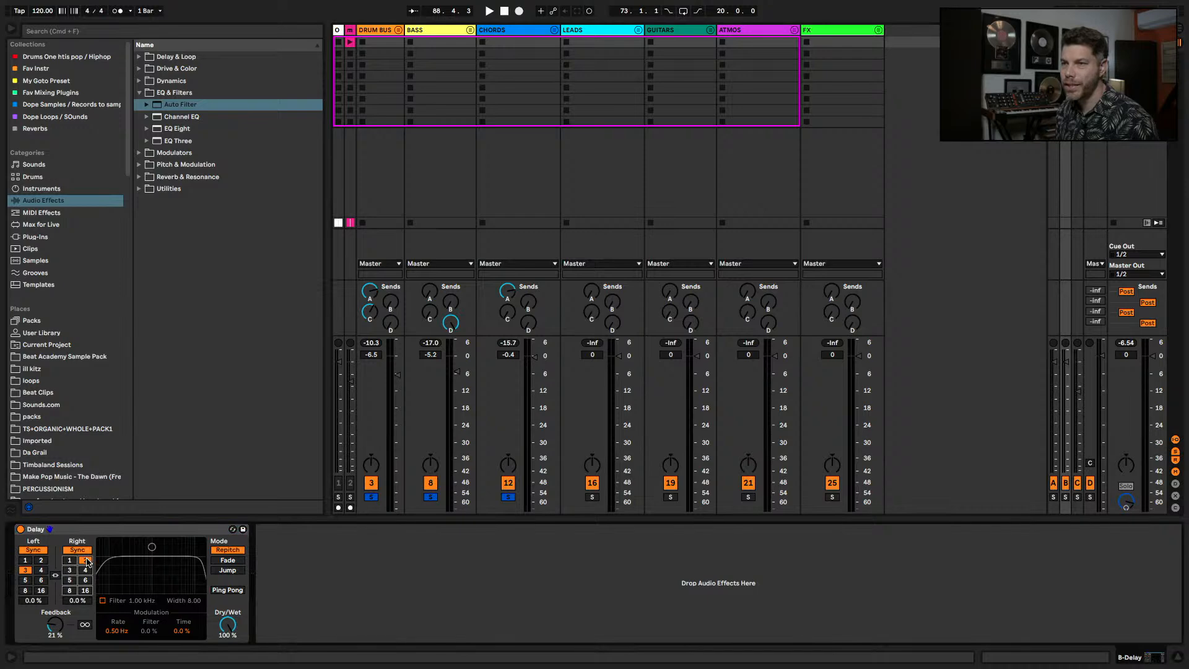
left_click(40, 561)
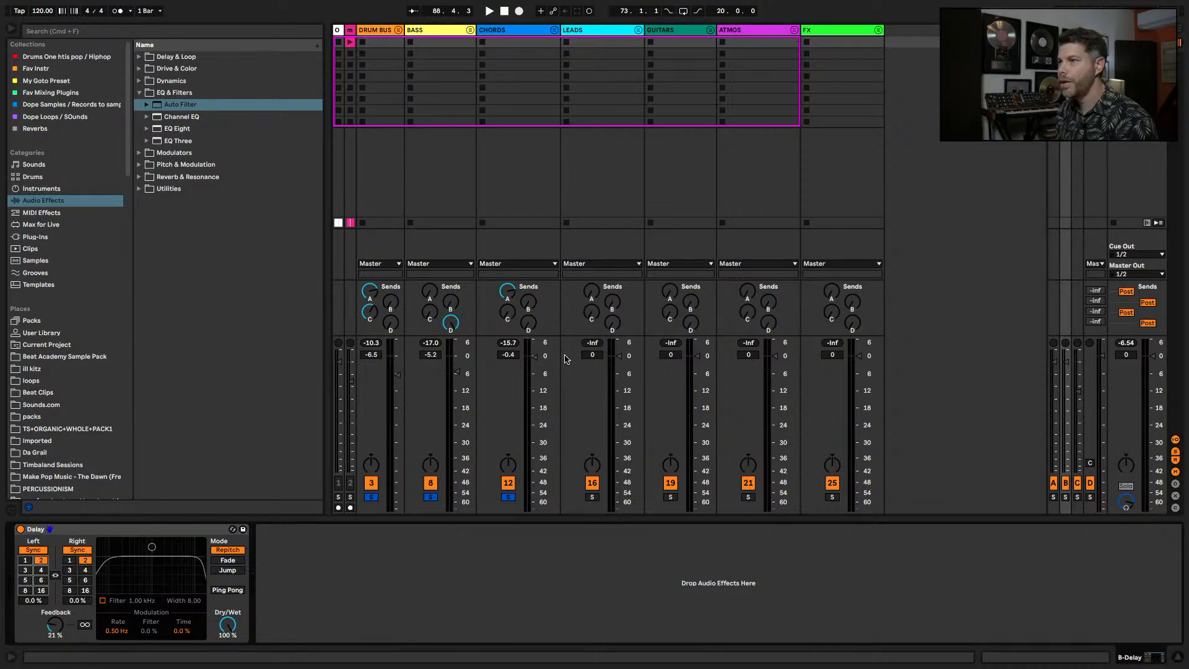
- Raise the CHORDS group's send B to -14.0 dB, solo the group in playback and set its volume to -0.6 dB
left_click_drag(530, 308, 531, 303)
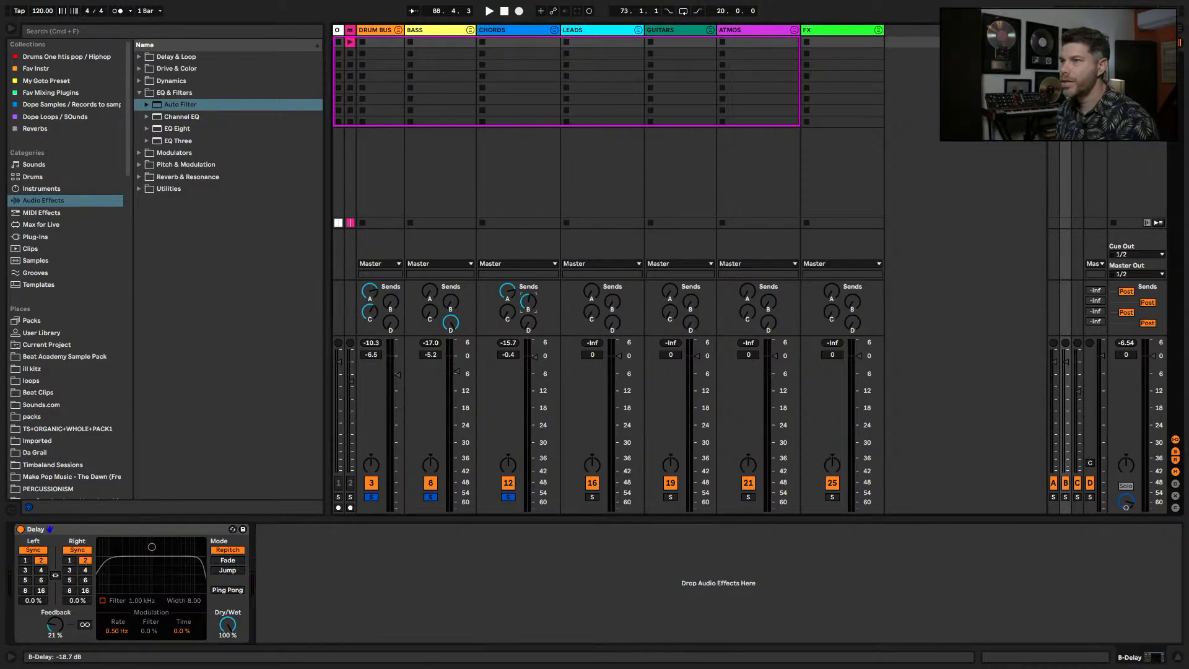
key("space")
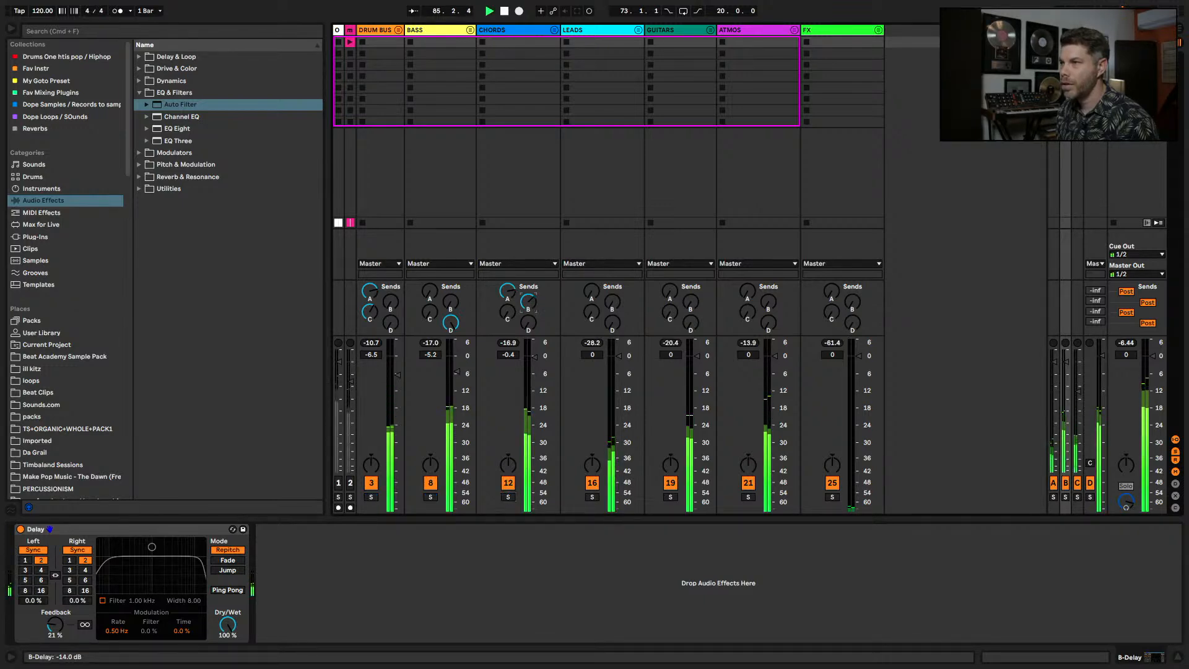
left_click(508, 497)
left_click_drag(536, 358, 535, 358)
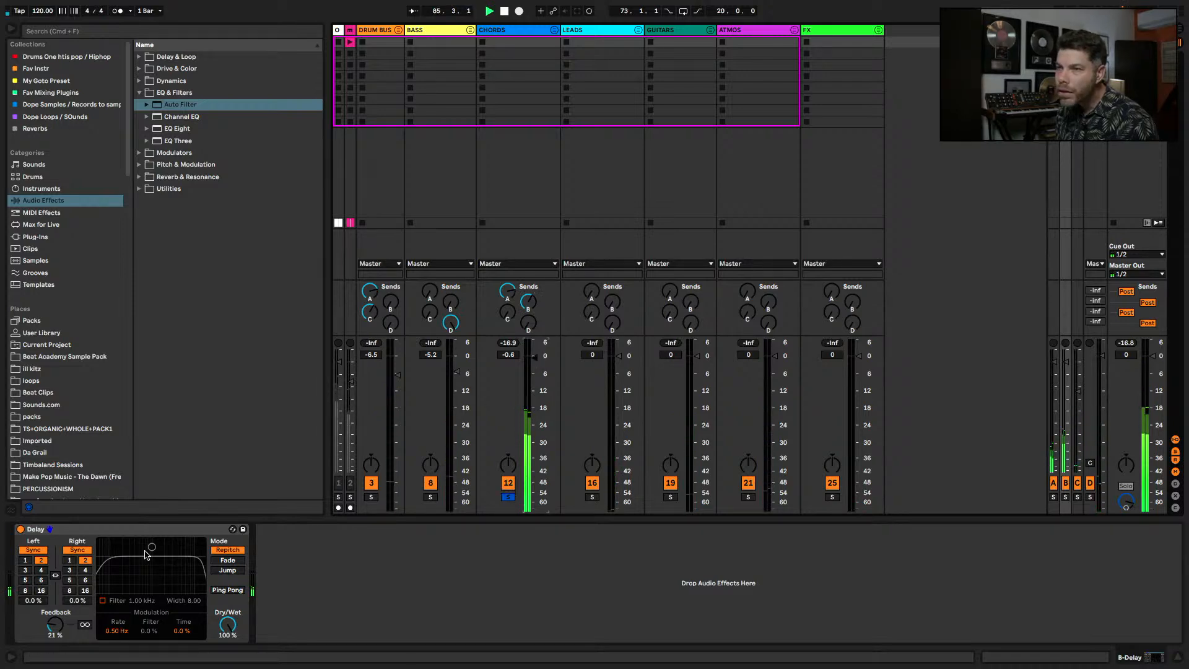
- Enable Ping Pong and the filter at 1.44 kHz, Width 5.09, on the B-Delay return and offset its right time by 4.2 %
left_click(227, 591)
left_click_drag(160, 550, 158, 563)
left_click(102, 601)
key("space")
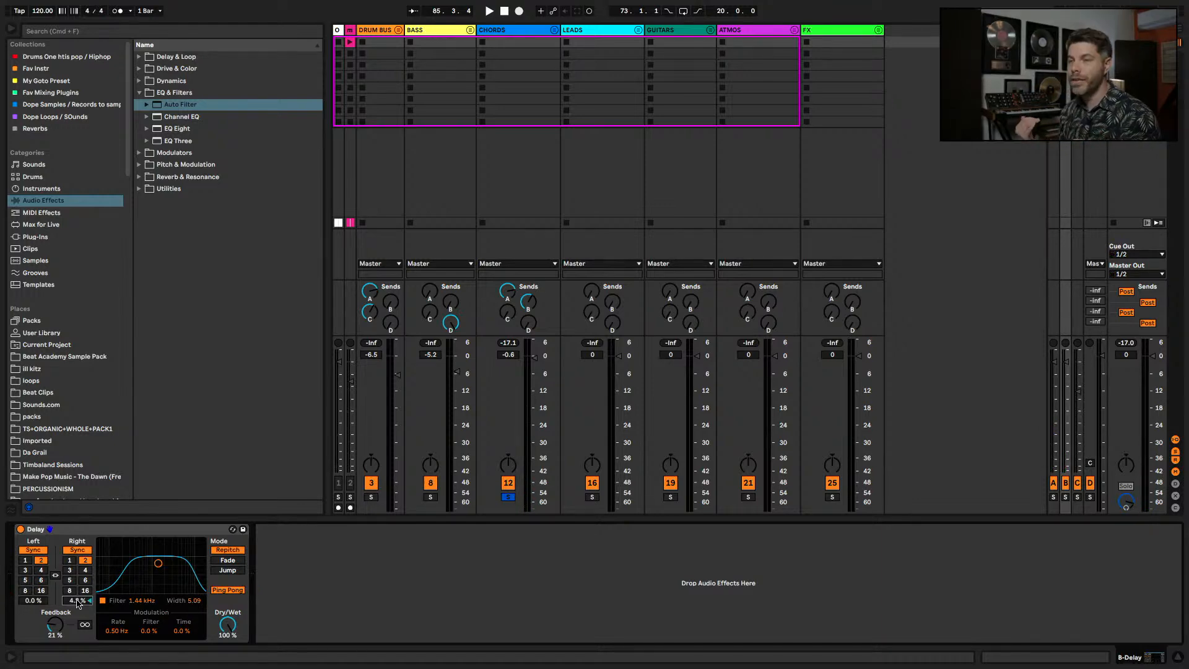
key("space")
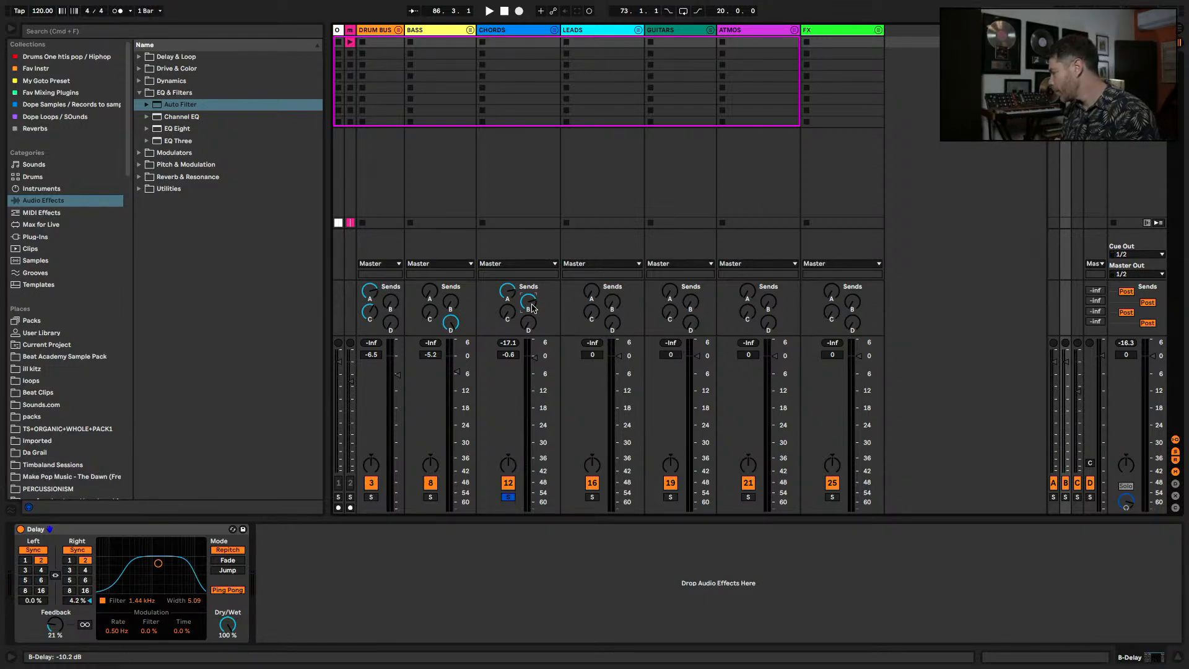
- Solo BASS and DRUM BUS alongside CHORDS in playback and set BASS to -7.2 dB and CHORDS to -1.0 dB
key("space")
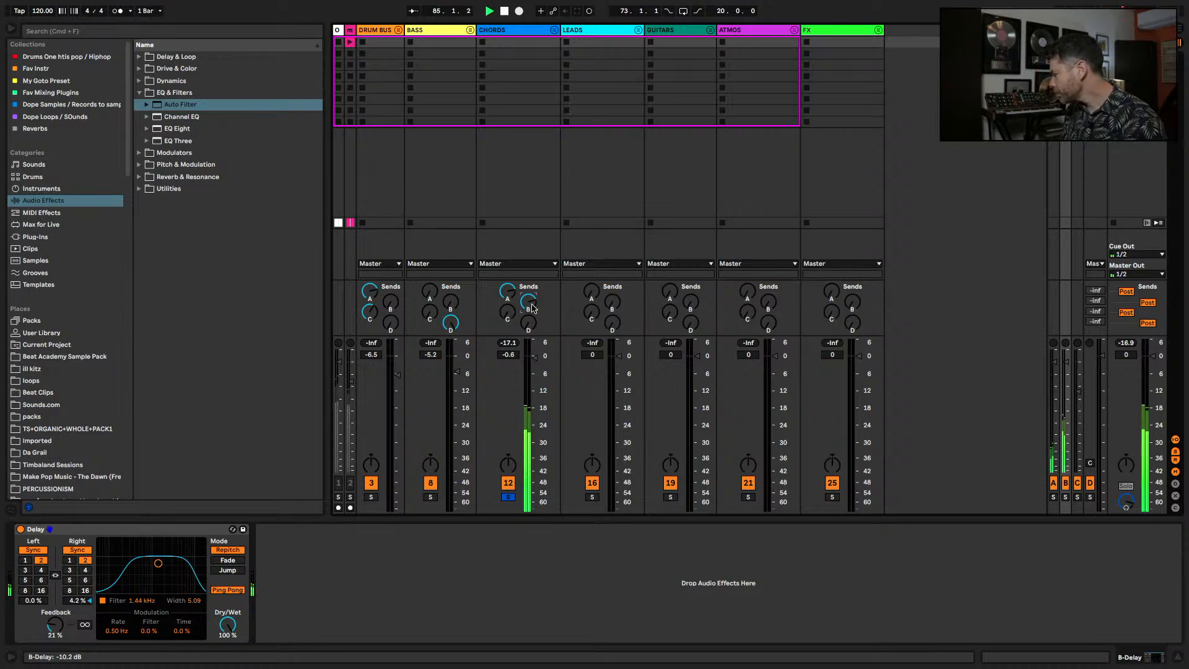
left_click(431, 497)
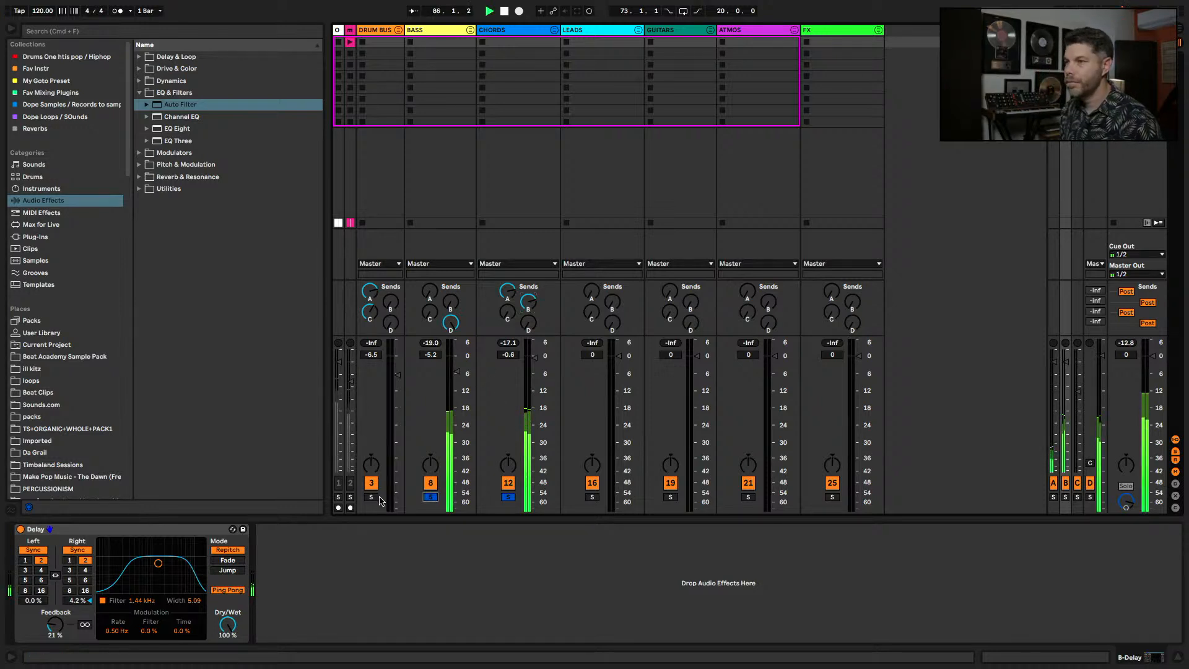
left_click(371, 497)
left_click_drag(534, 356, 534, 358)
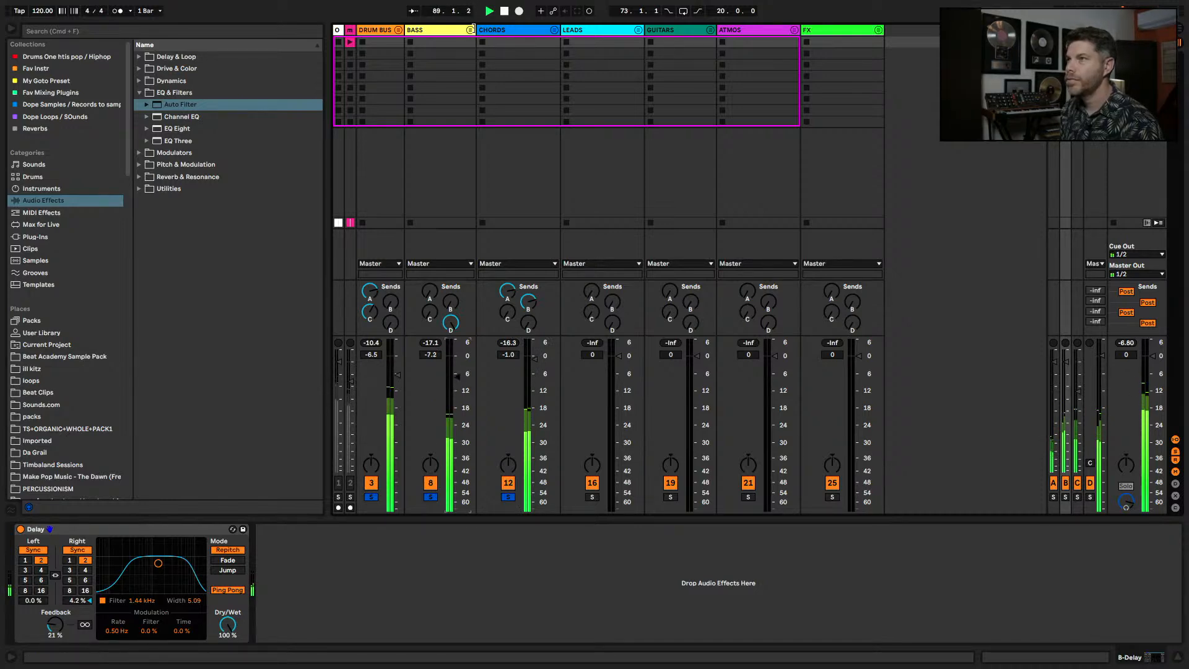
- Set the BASS group's Auto Filter frequency to 447 Hz and its resonance to 15 %
left_click(457, 383)
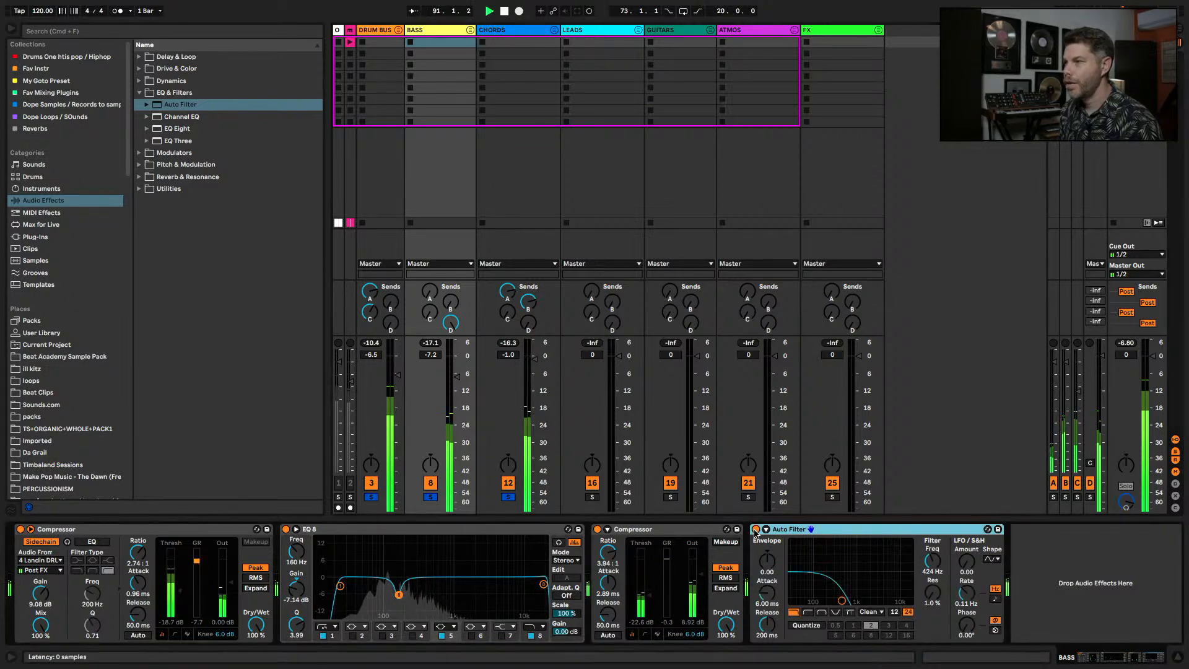
left_click_drag(934, 559, 941, 568)
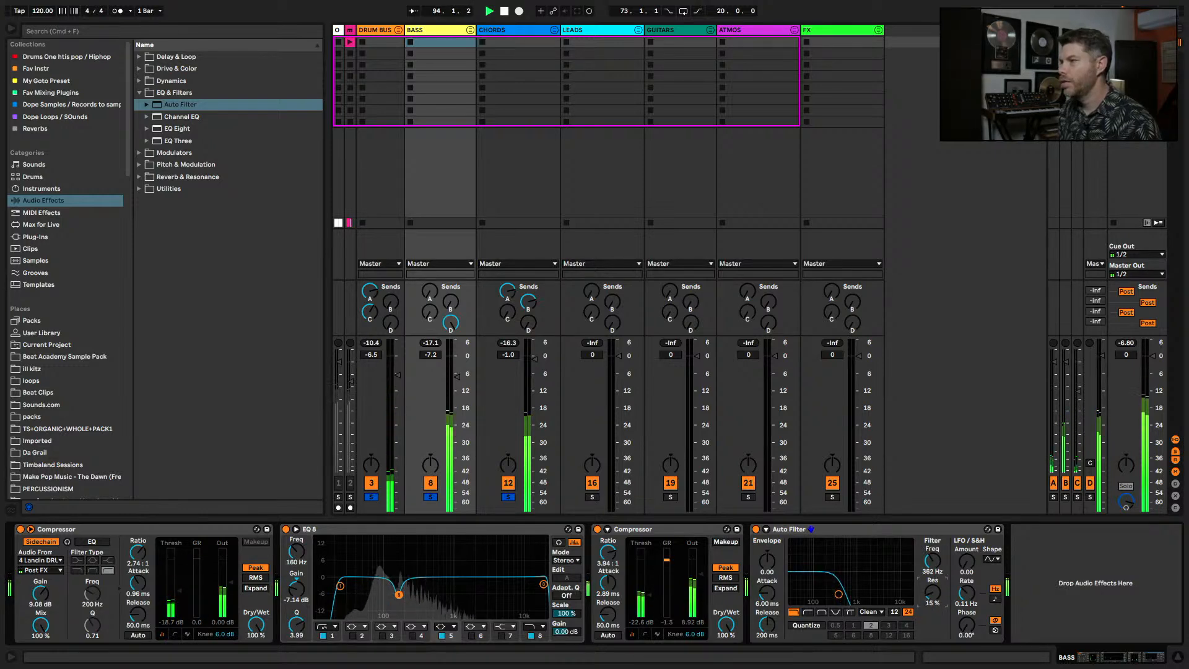
left_click_drag(934, 570, 935, 567)
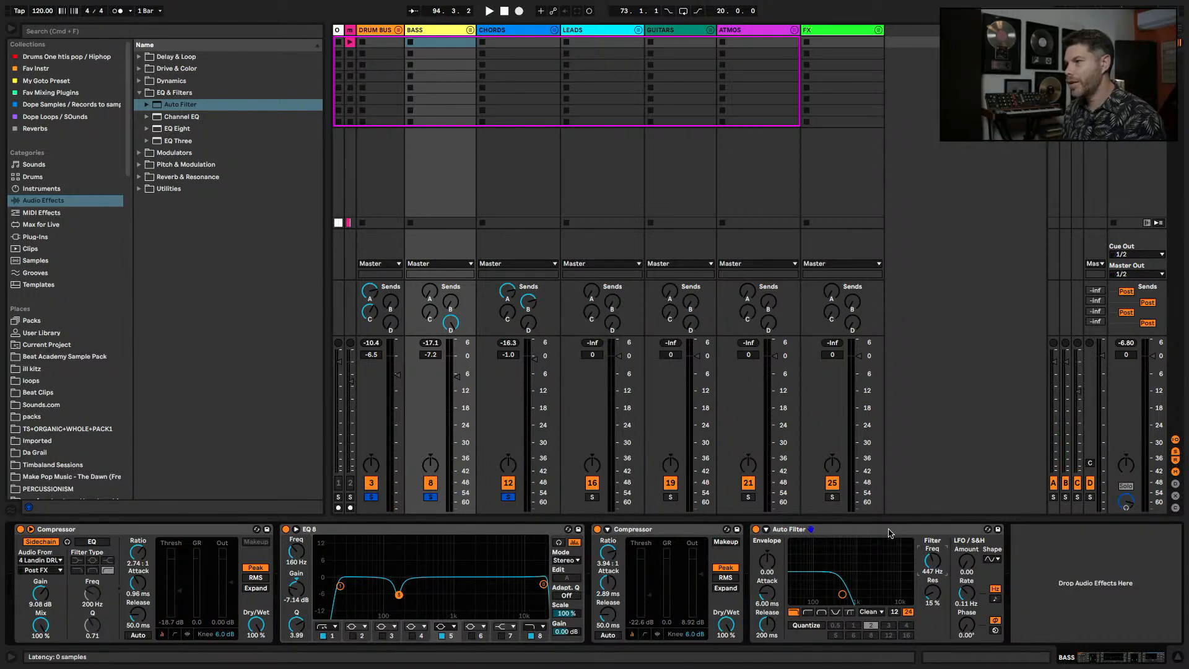
- Collapse the EQ Eight, second Compressor and Auto Filter devices in the BASS group's chain
double_click(472, 531)
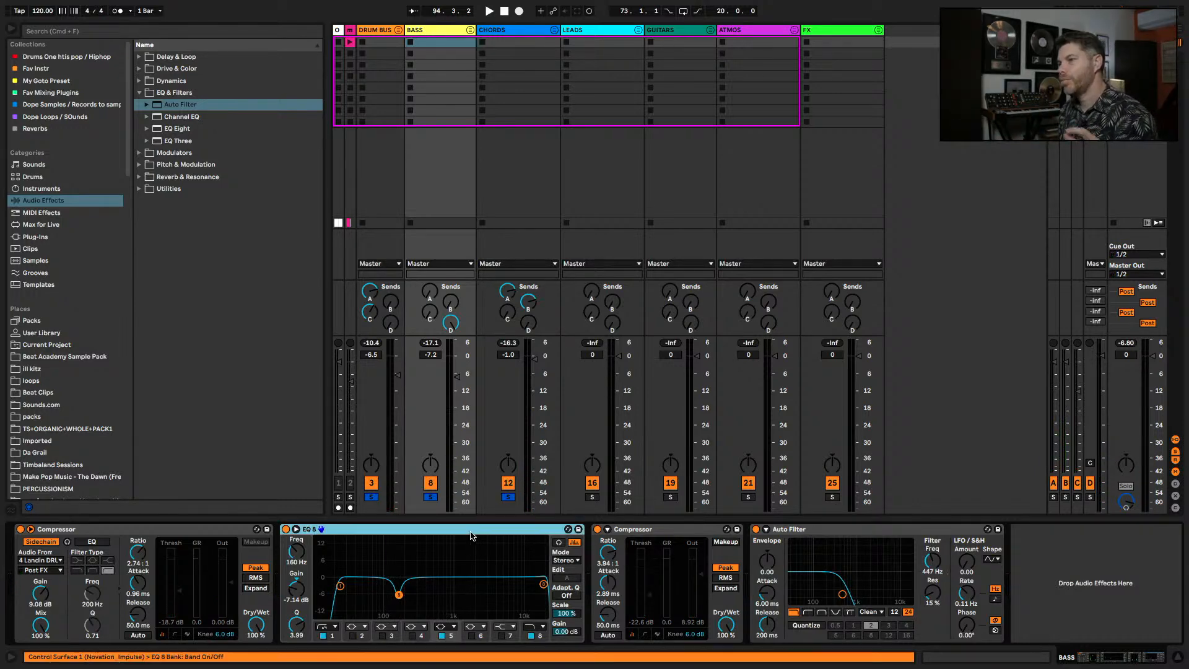
double_click(390, 530)
double_click(389, 530)
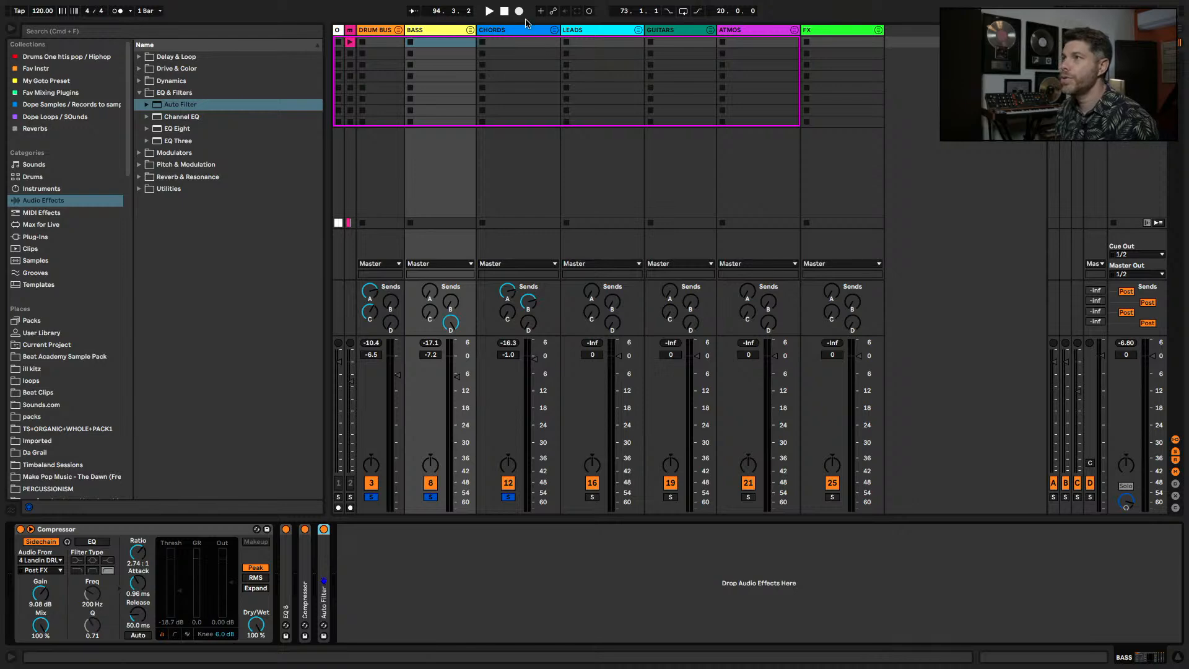
- Add EQ Eight after the Saturator on CHORDS and boost its band 7 high shelf 2.36 dB at 4.35 kHz
left_click(524, 42)
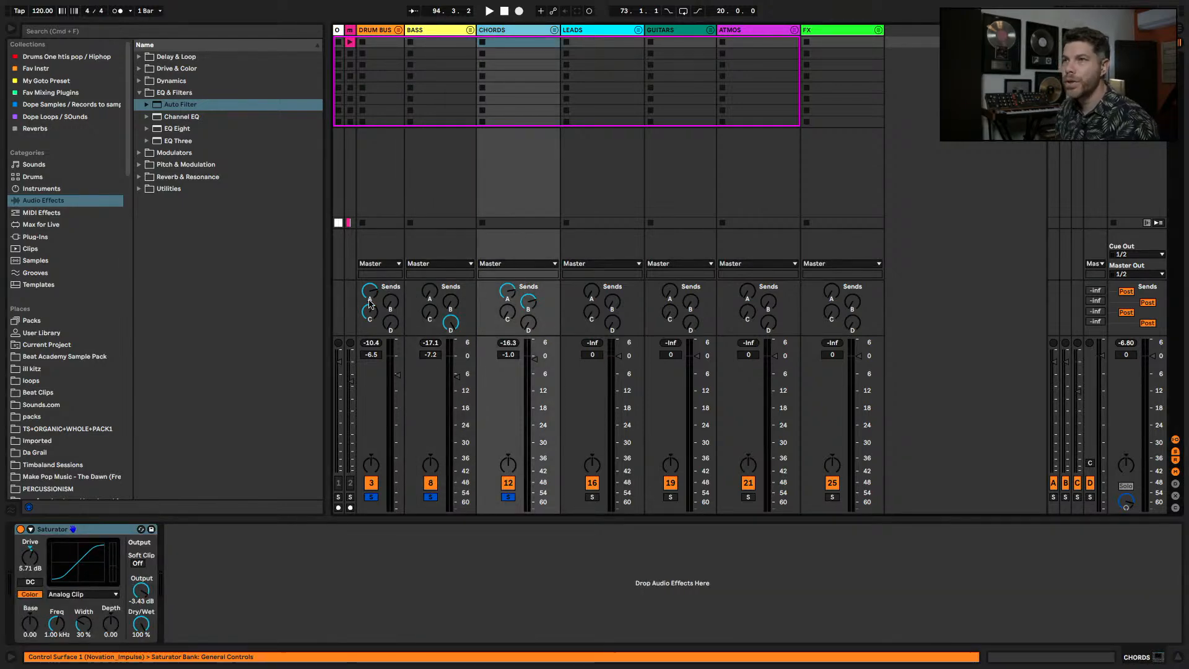
left_click_drag(177, 129, 217, 609)
left_click(385, 636)
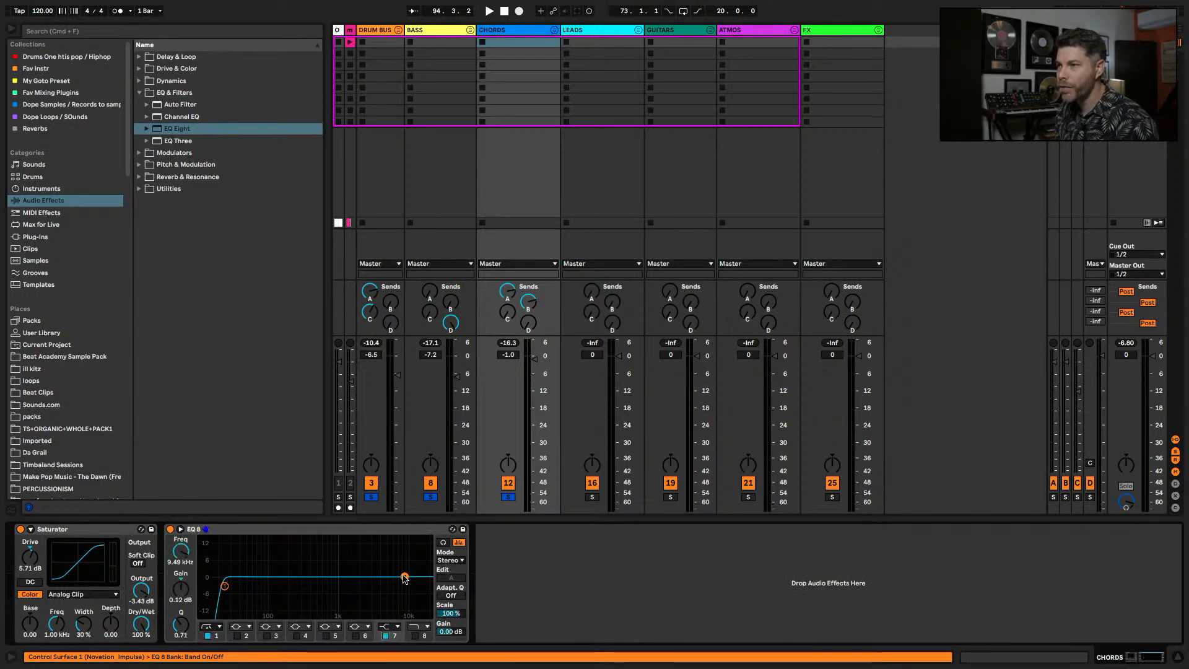
left_click_drag(404, 579, 381, 570)
key("space")
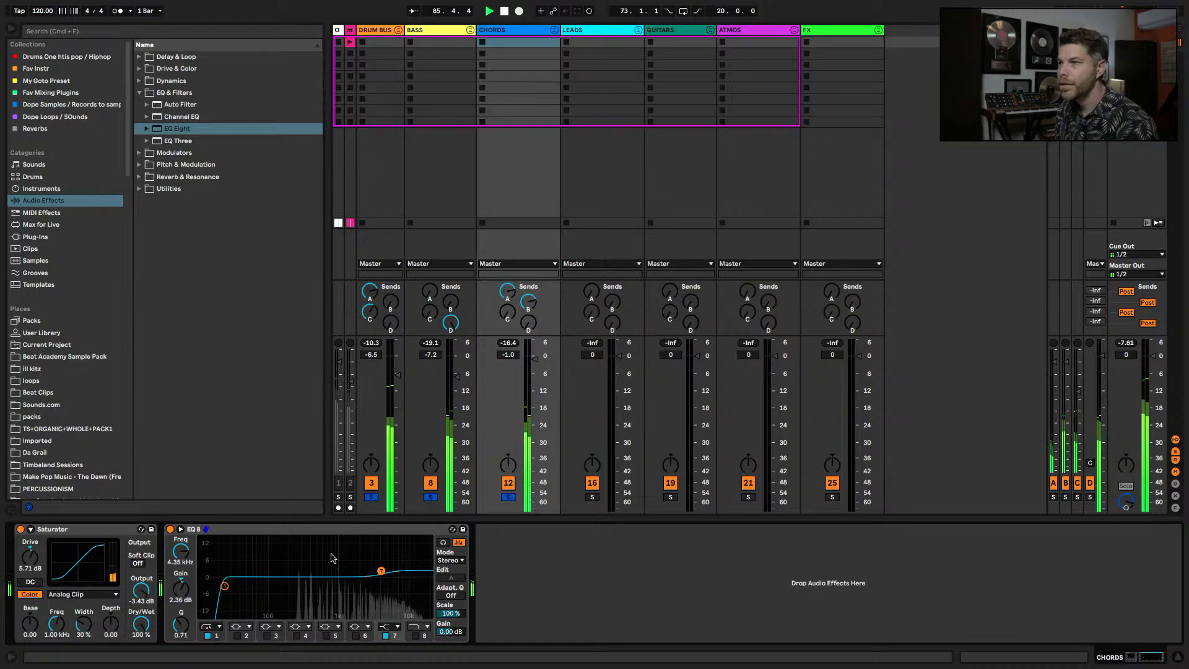
key("space")
- Select the LEADS group, toggle its fold in the Arrangement and return to the Session mixer
left_click(617, 406)
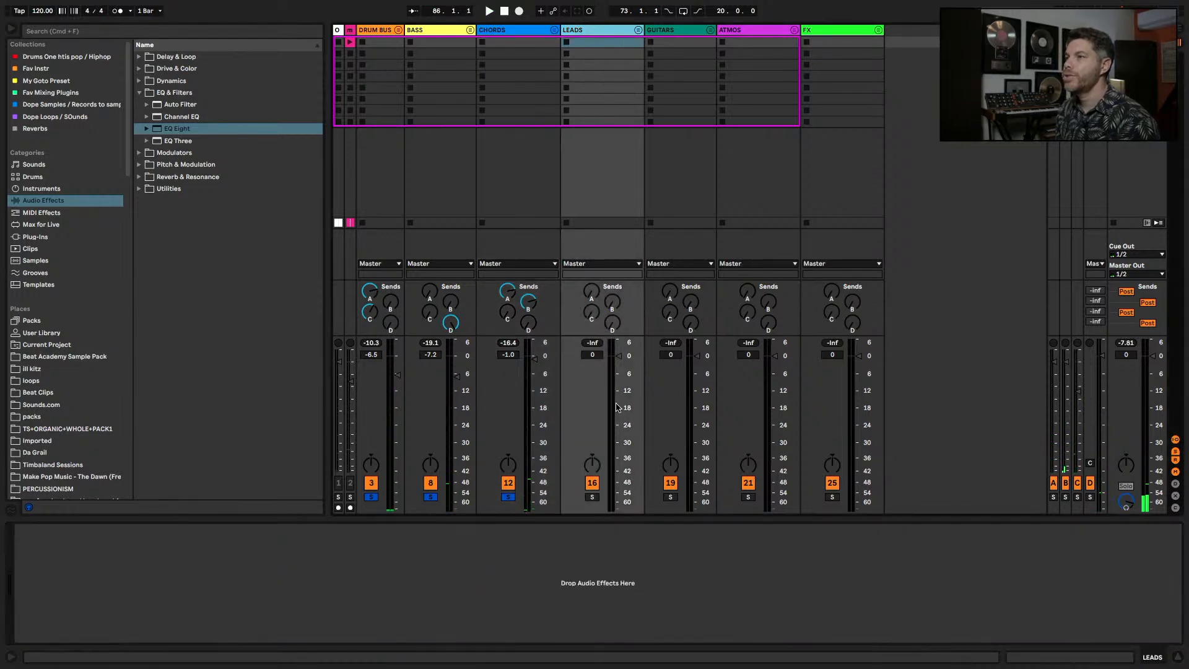
key("space")
key("Tab")
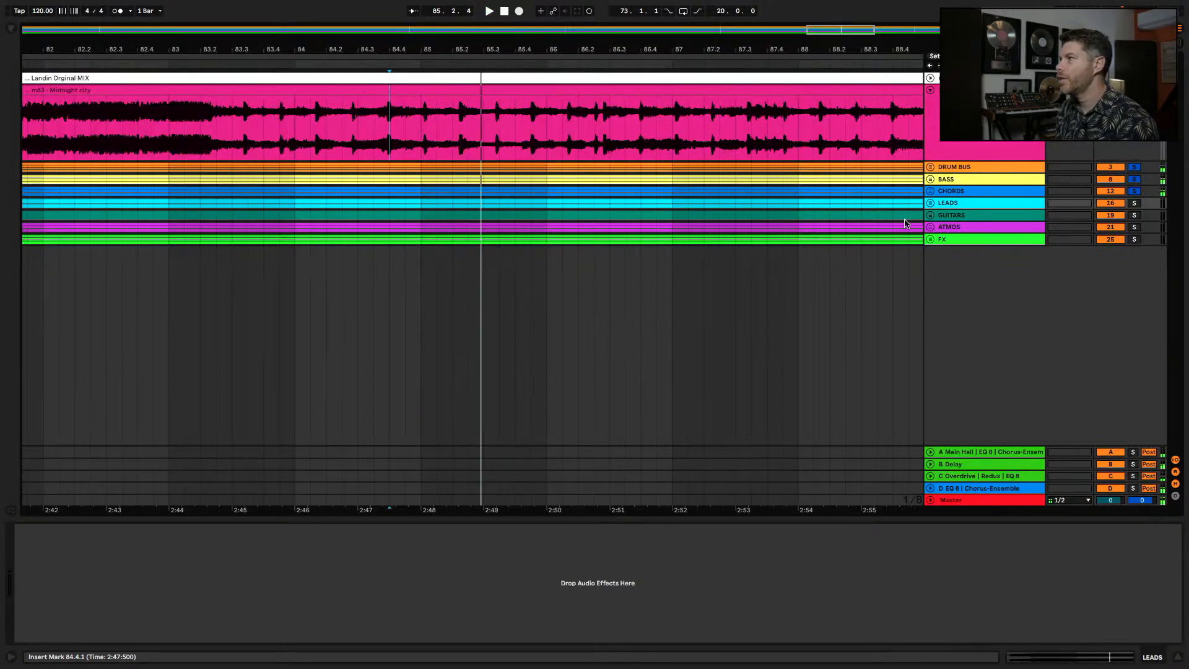
left_click(930, 202)
key("Tab")
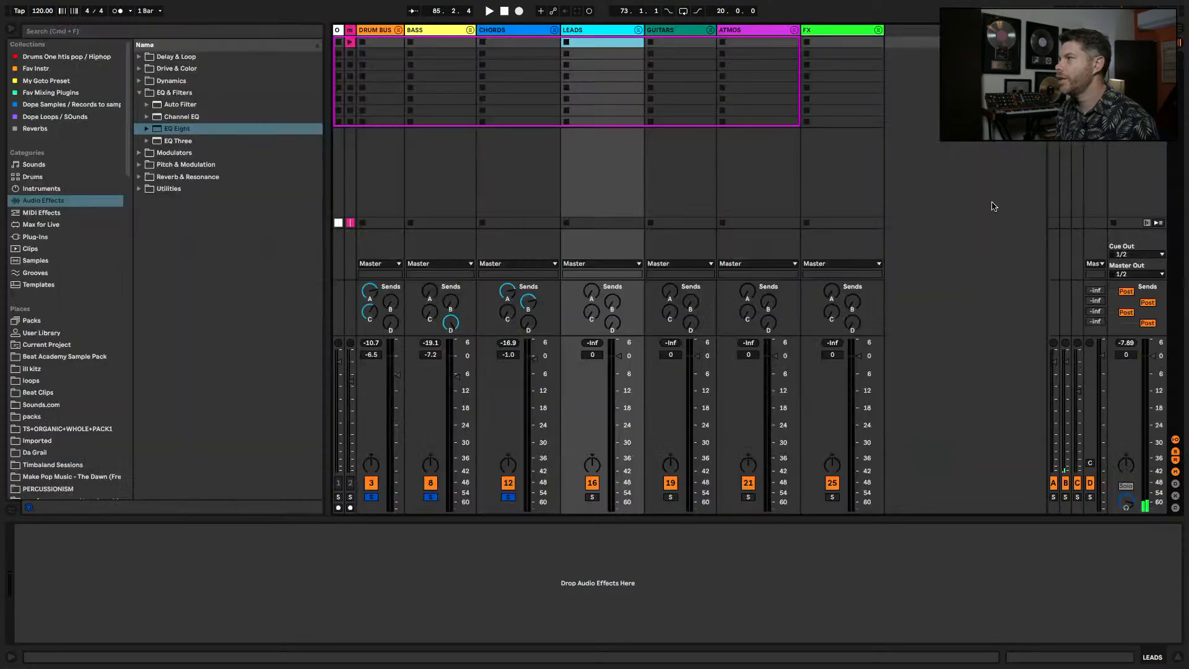
- Solo LEADS together with the other soloed groups, set its volume to -1.3 dB and raise its reverb send A
left_click(593, 497, "super")
key("space")
left_click_drag(619, 356, 619, 358)
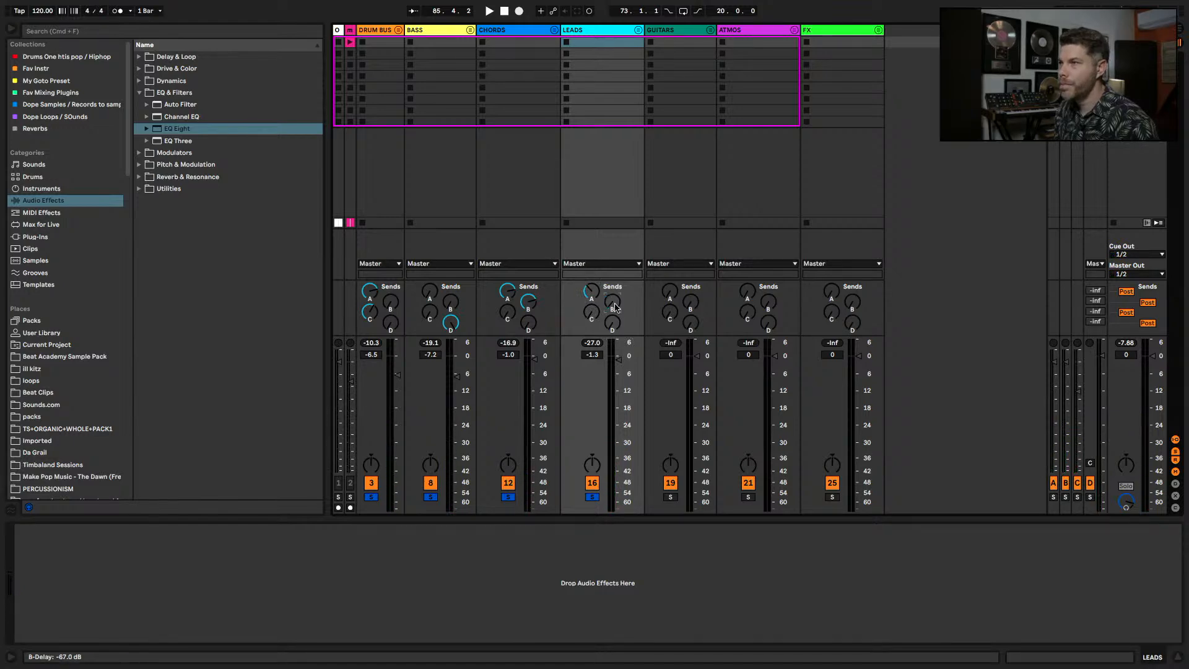
left_click_drag(593, 294, 593, 285)
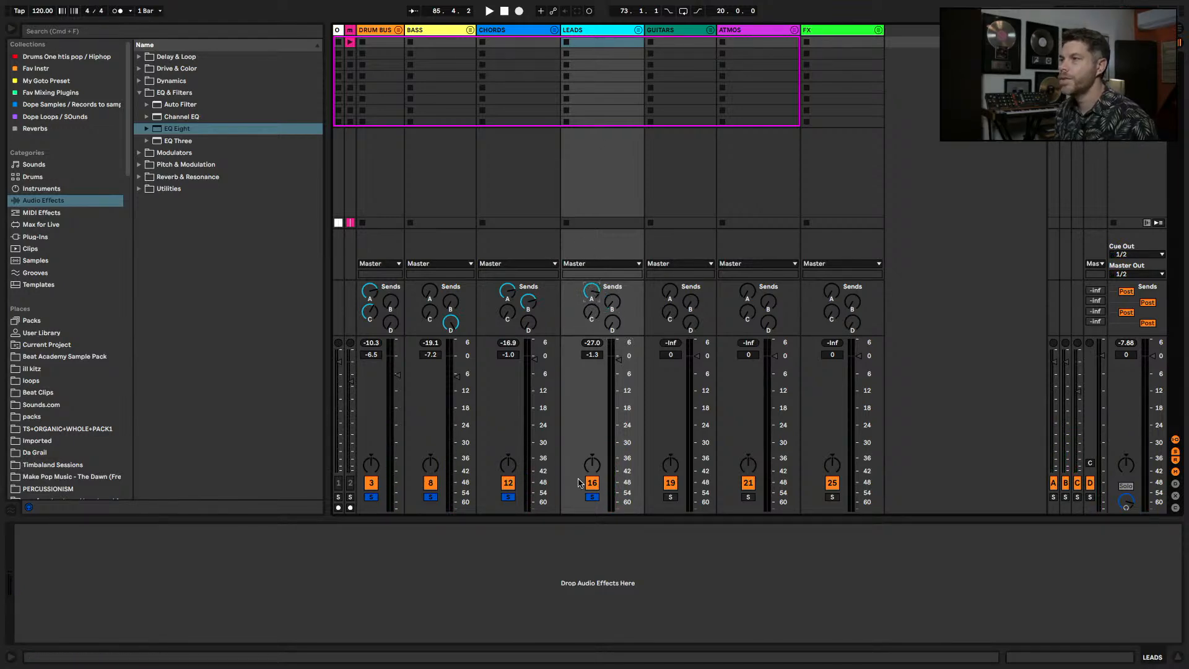
- Play LEADS soloed alone, unfold the group and widen its first track's column to show the full controls
left_click(594, 499)
key("space")
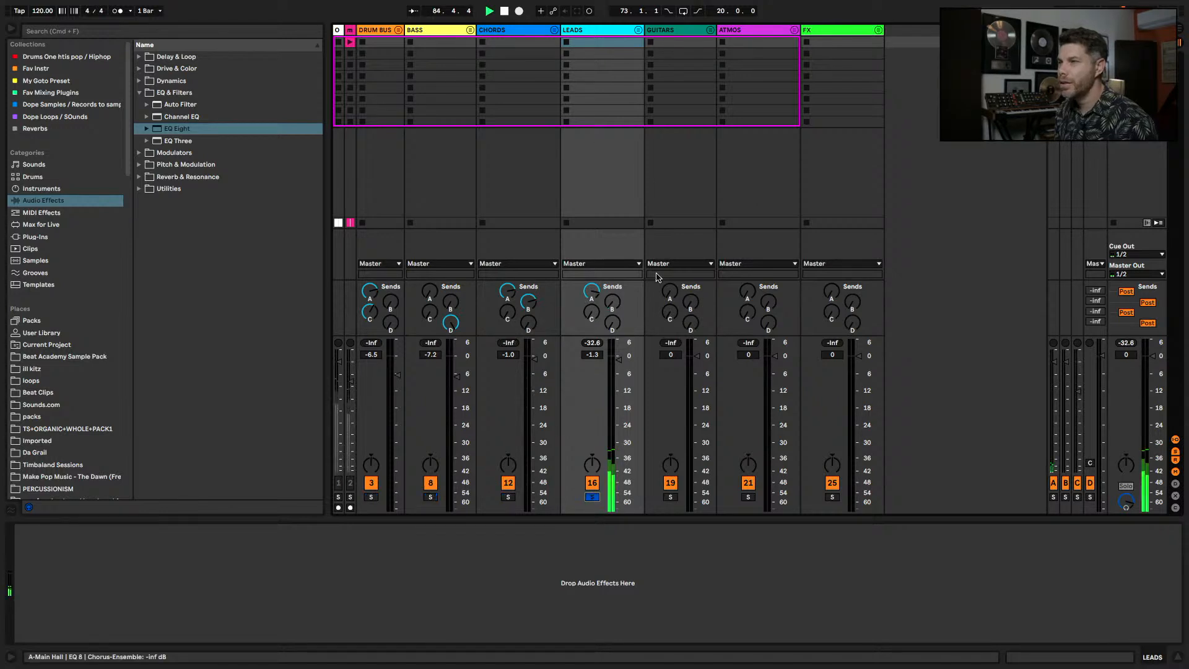
left_click(638, 30)
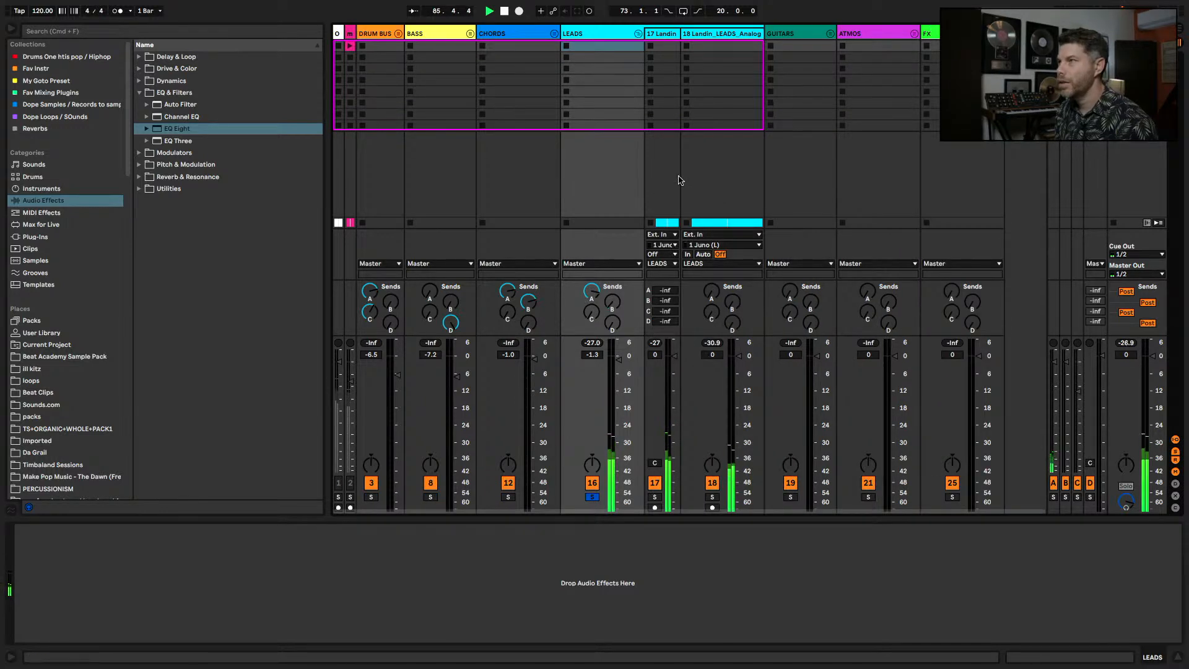
left_click_drag(678, 34, 704, 35)
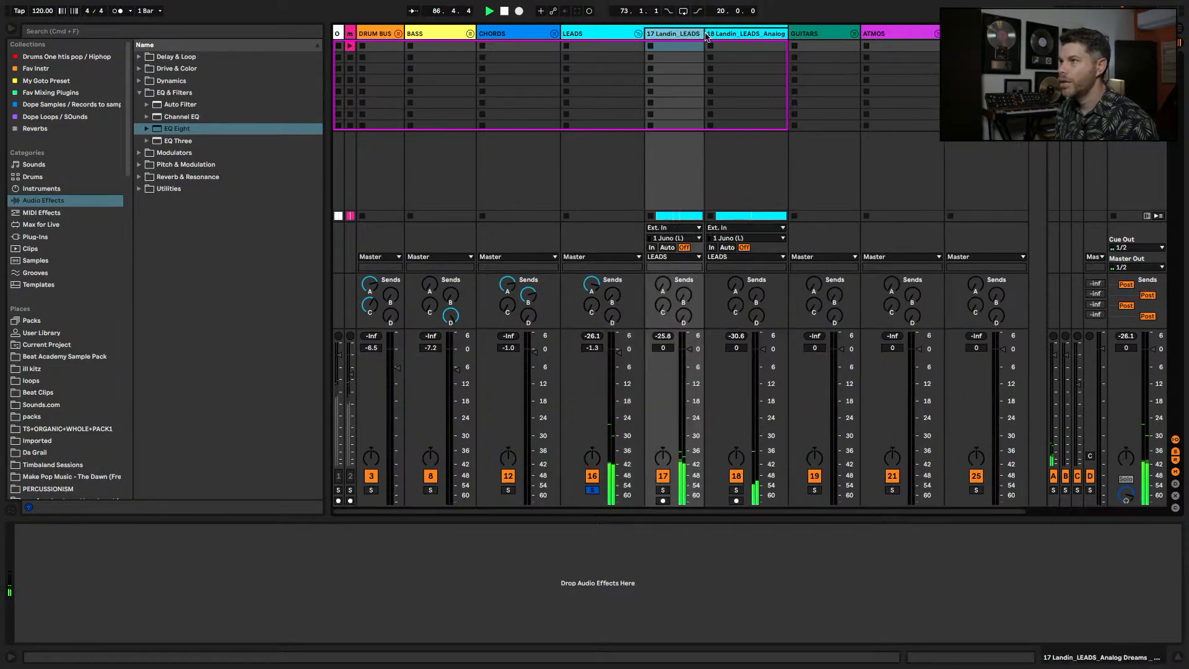
left_click(615, 35)
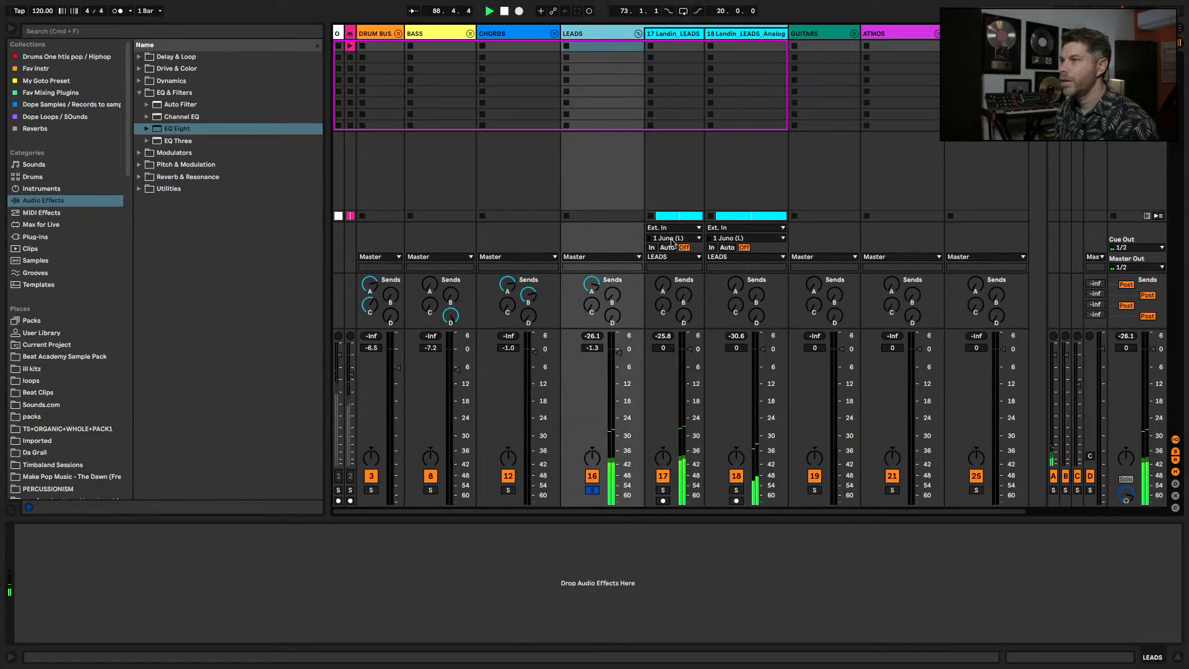
- Add a Saturator to the LEADS group and raise its Drive to 6.86 dB in playback
left_click(140, 92)
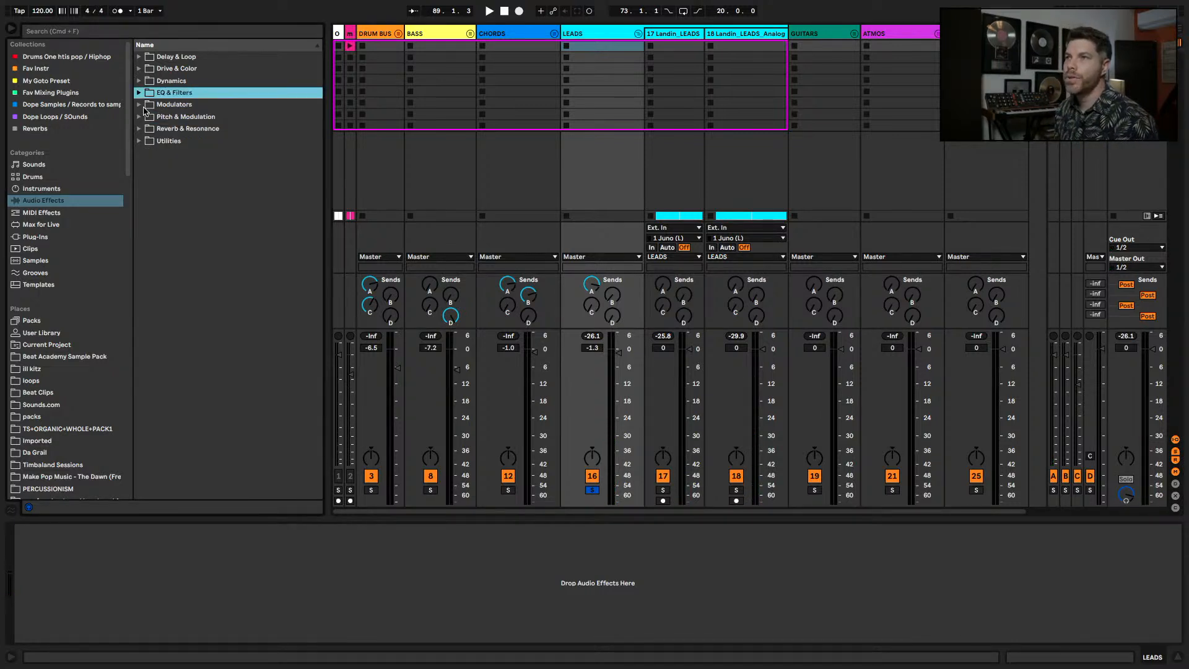
left_click(139, 69)
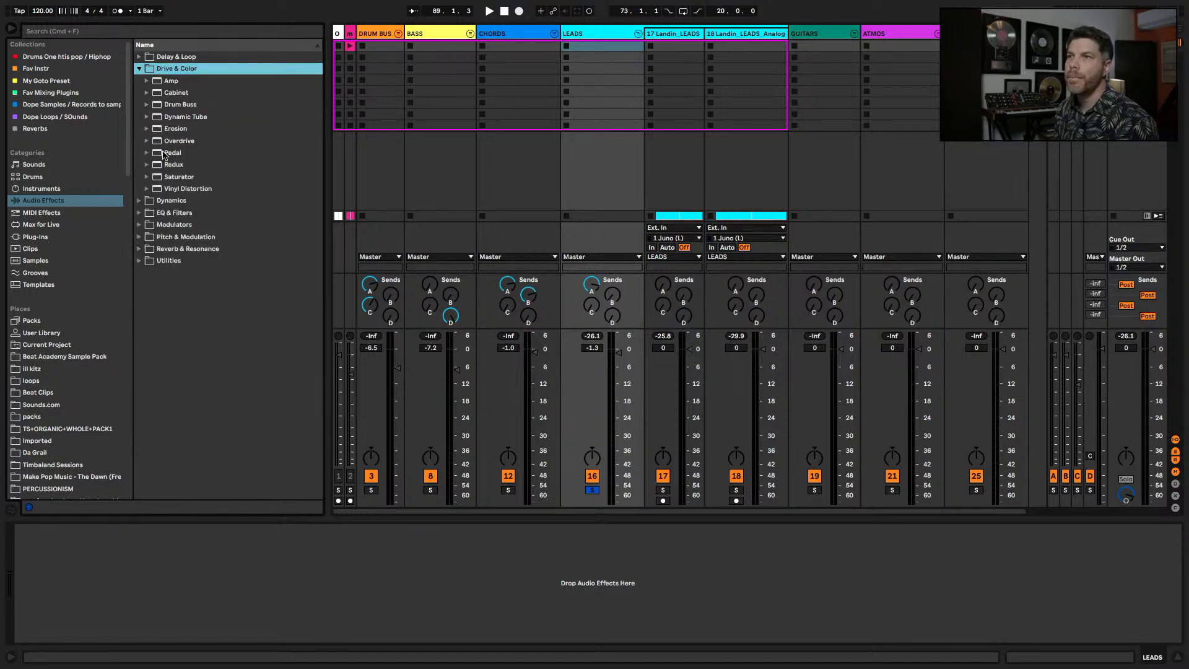
left_click_drag(172, 181, 382, 133)
left_click_drag(613, 80, 613, 81)
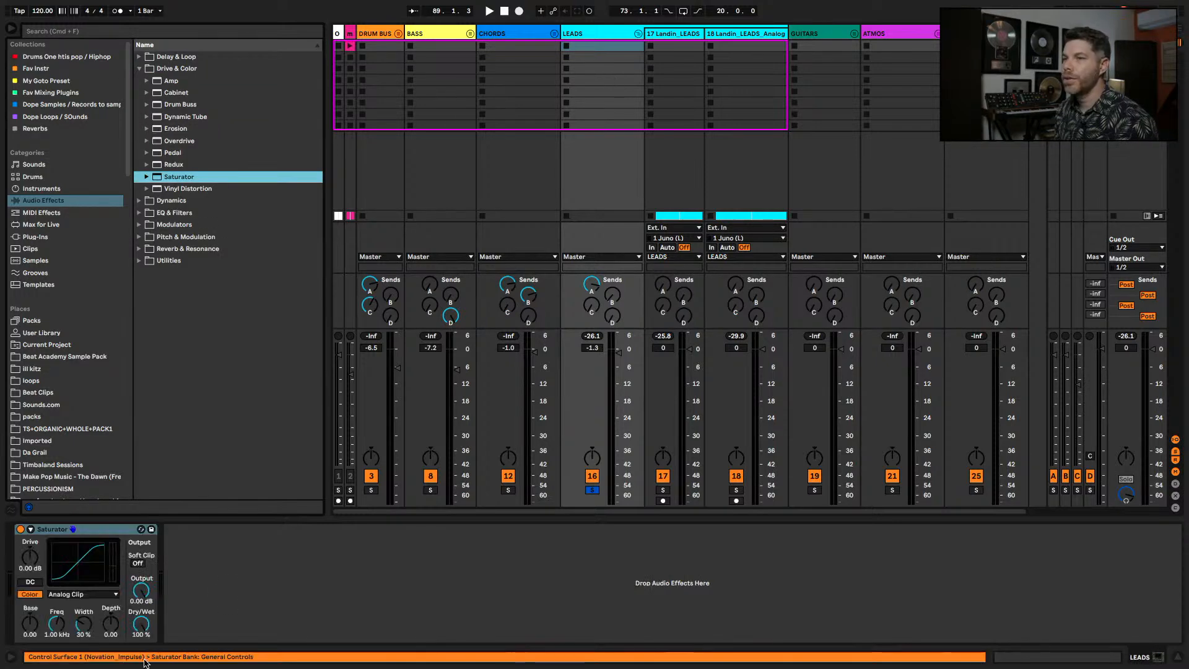
key("space")
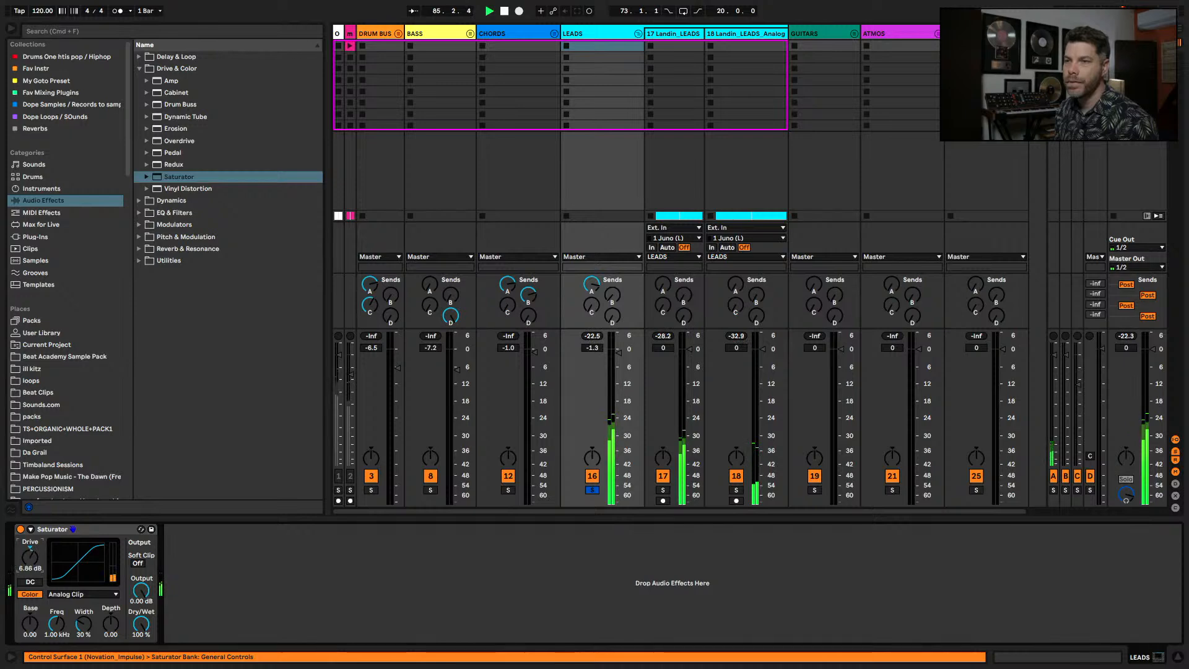
- Audition Soft Sine on the LEADS Saturator, then choose Medium Curve with Drive 7.43 dB and Output -2.29 dB
left_click(73, 595)
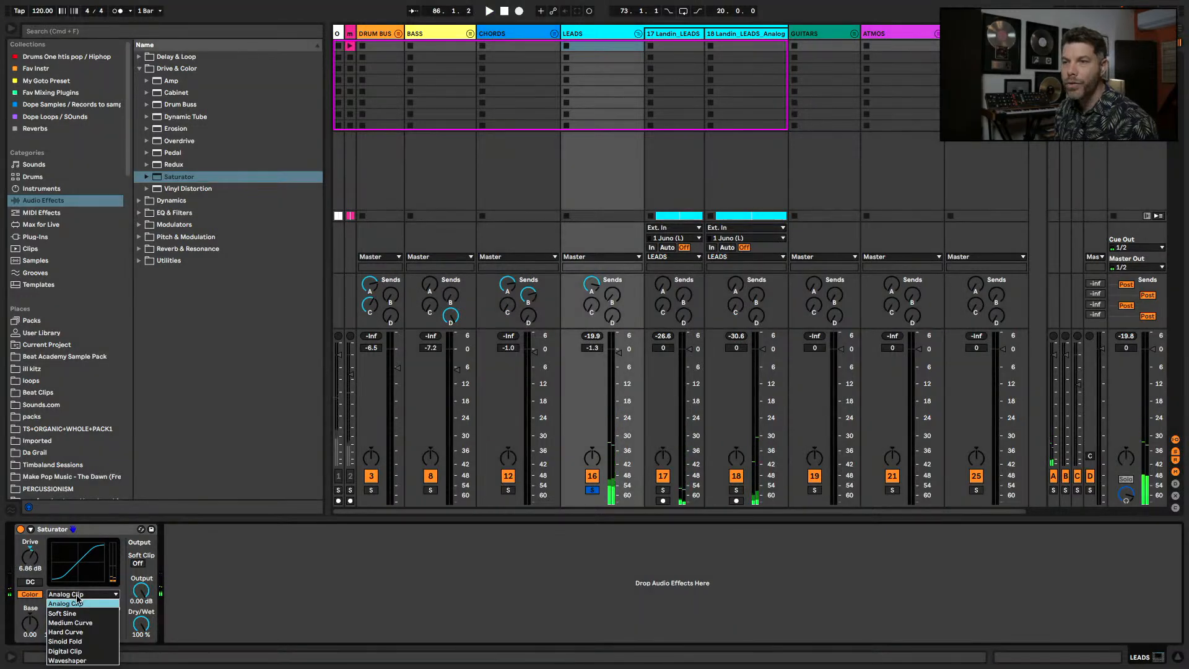
left_click(90, 615)
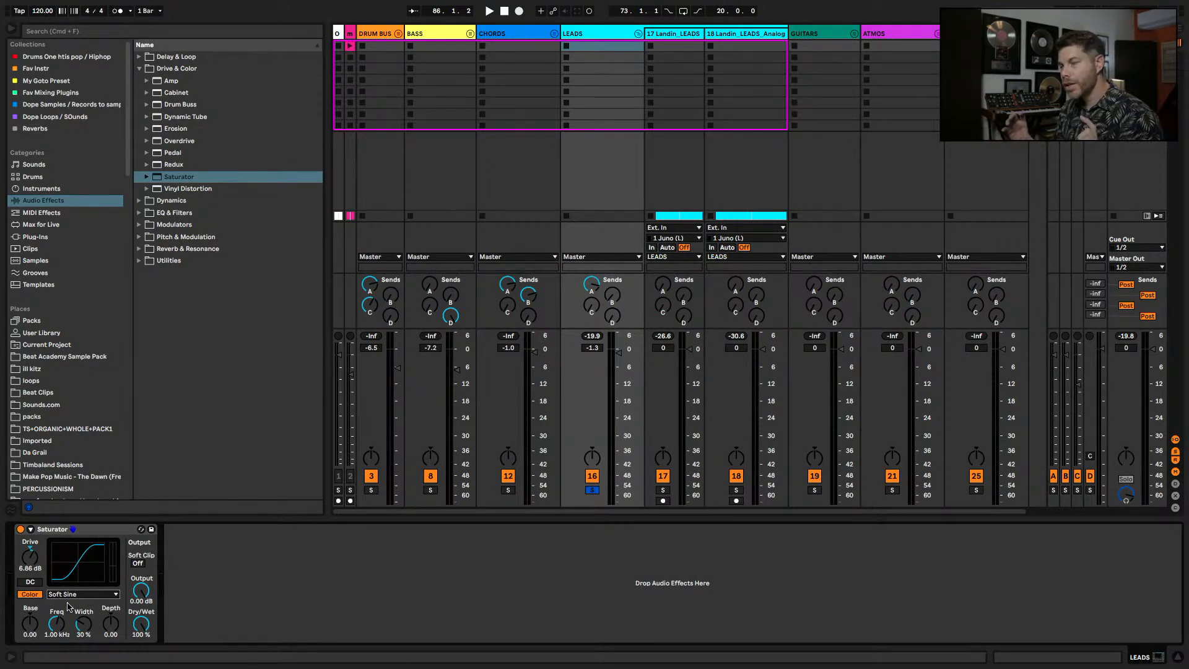
key("space")
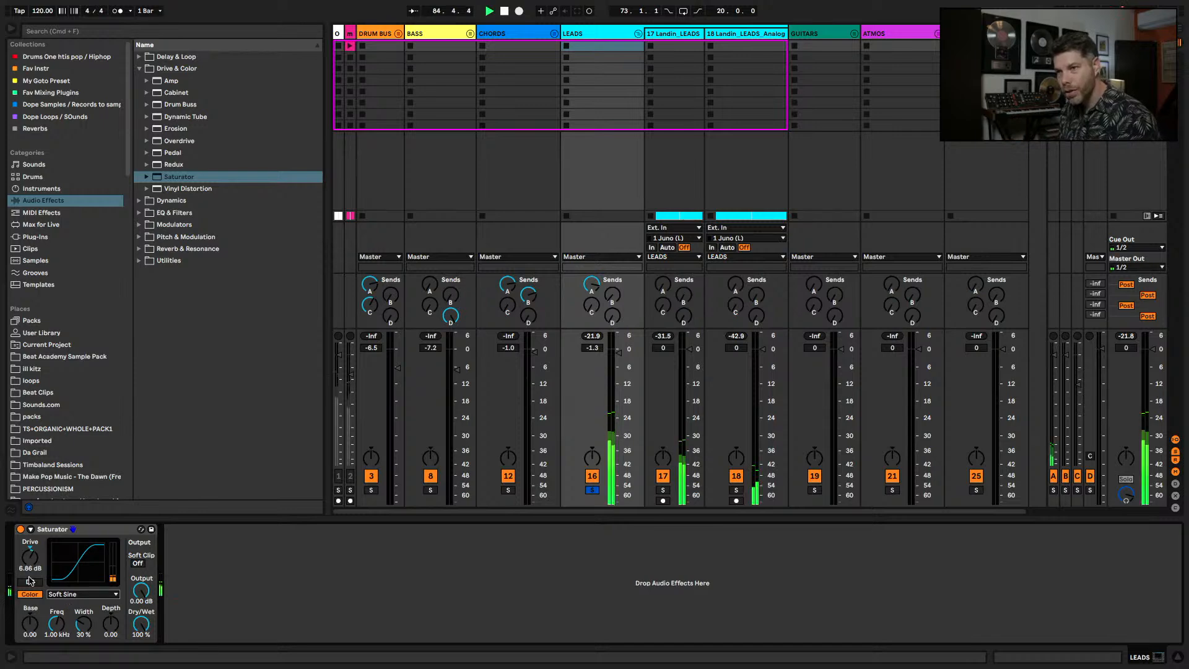
left_click(75, 595)
left_click(77, 625)
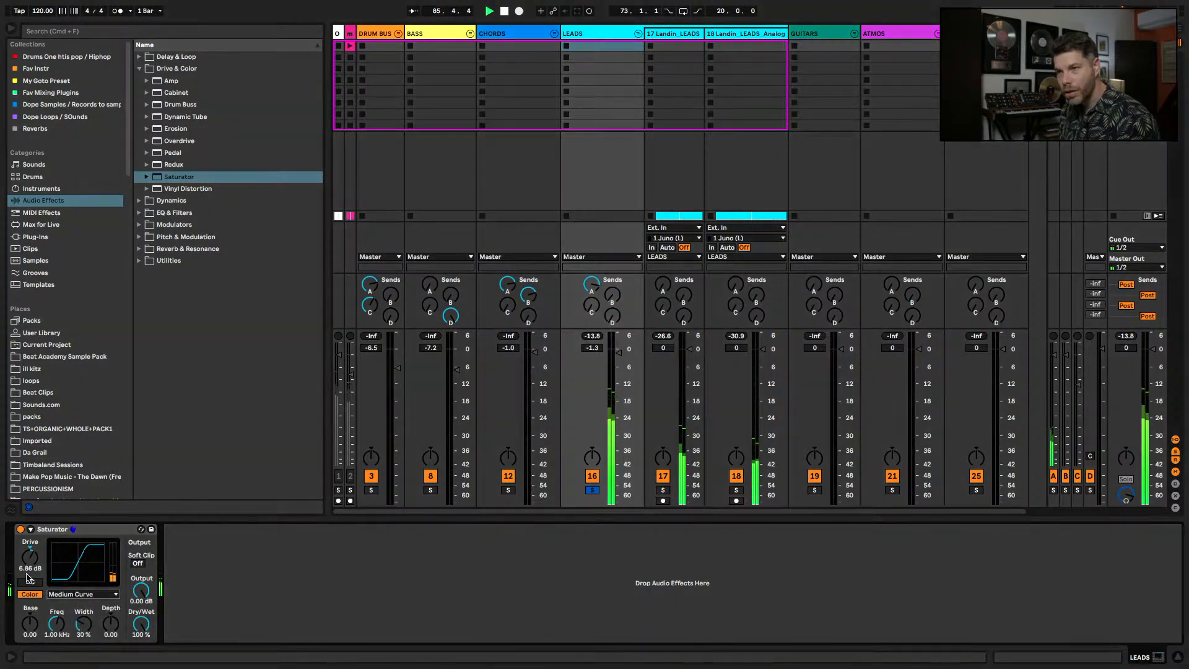
left_click_drag(31, 562, 31, 565)
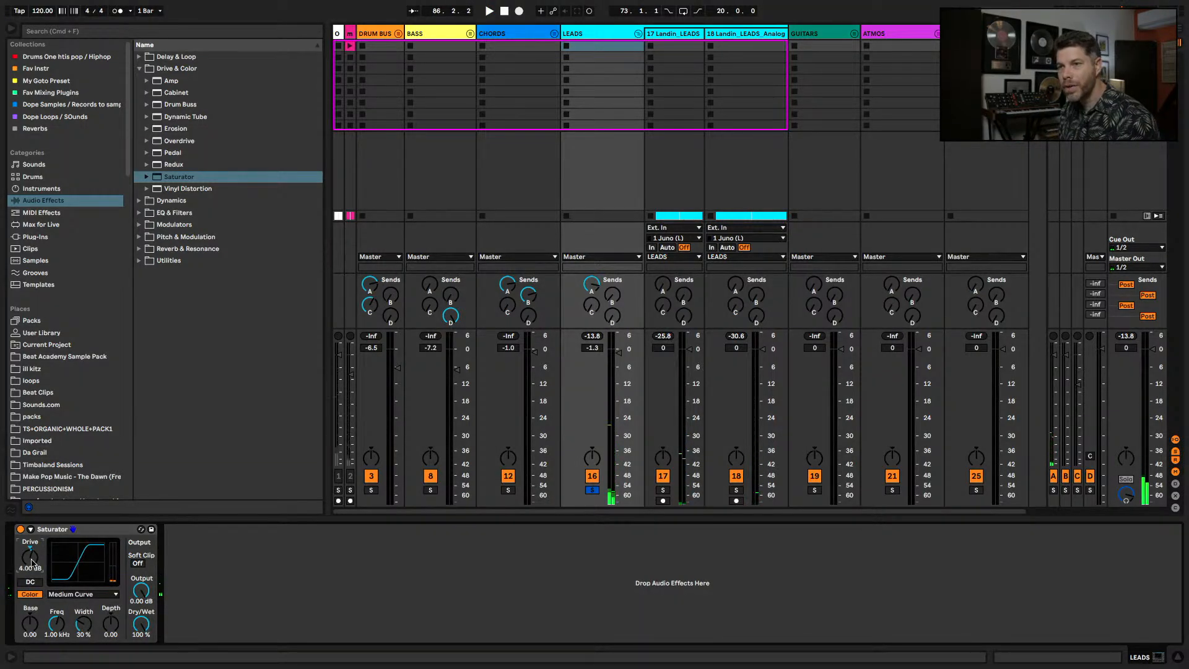
key("space")
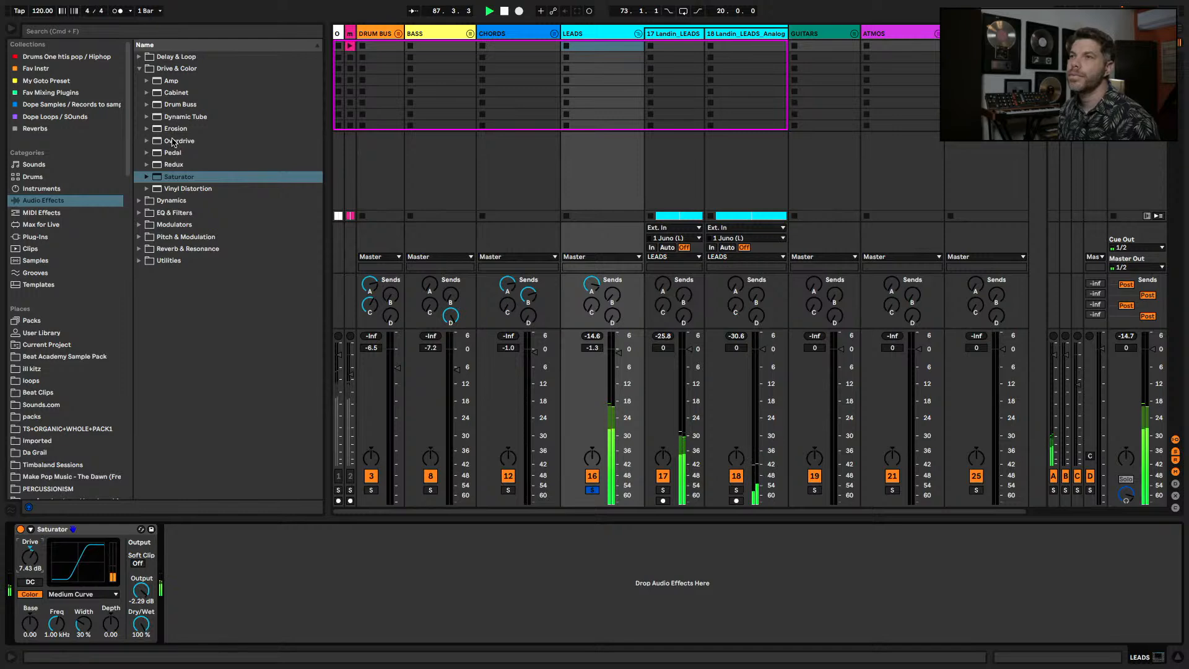
- Add Erosion after the LEADS Saturator in Noise mode at 3.01 kHz, with Width 0.30 and Amount 9.64
left_click_drag(174, 131, 219, 581)
key("space")
left_click(178, 604)
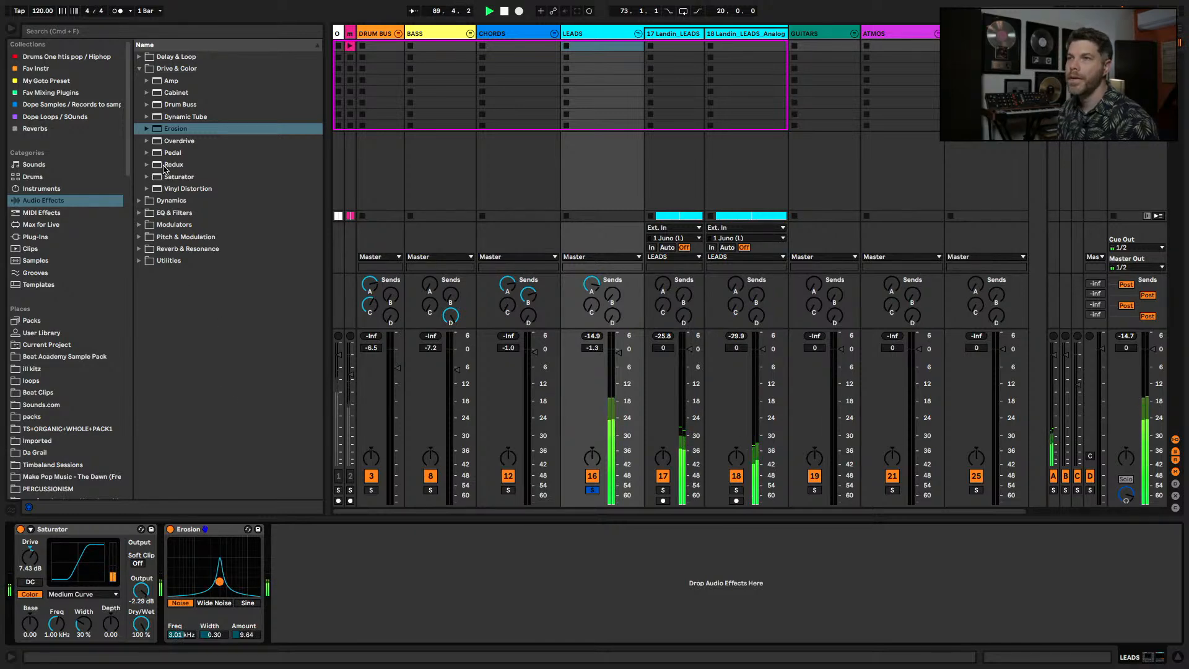
- Add Chorus-Ensemble after Erosion on LEADS with Dry/Wet 52 %, and set the group's volume to -1.5 dB in playback
left_click(139, 68)
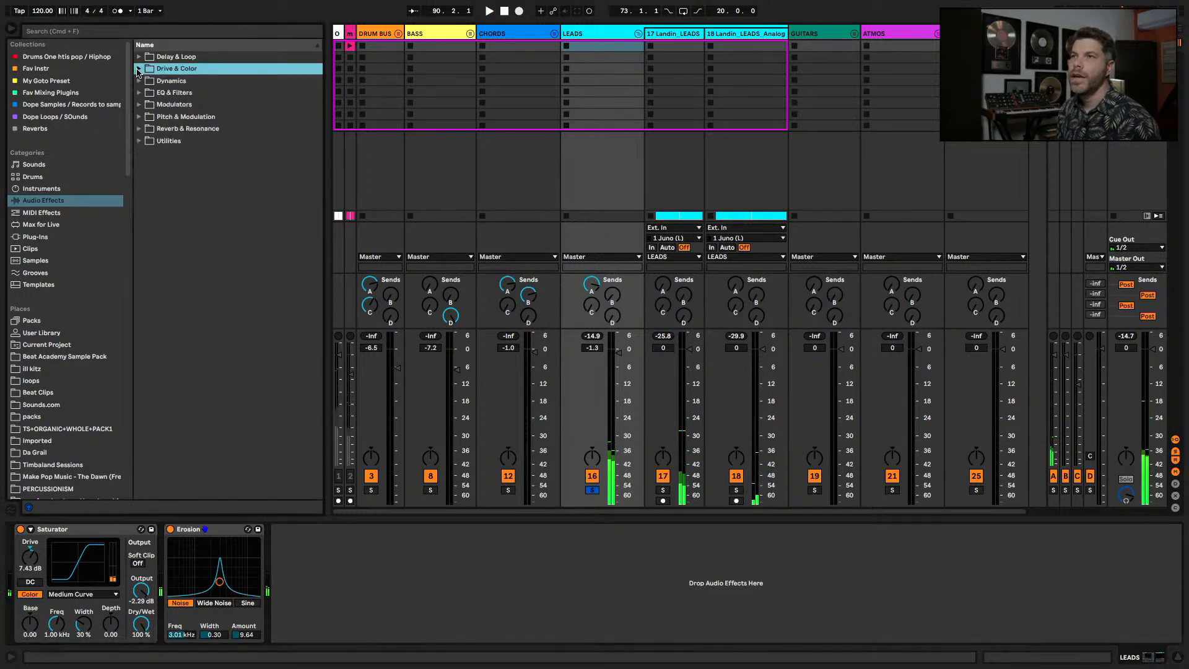
left_click(138, 117)
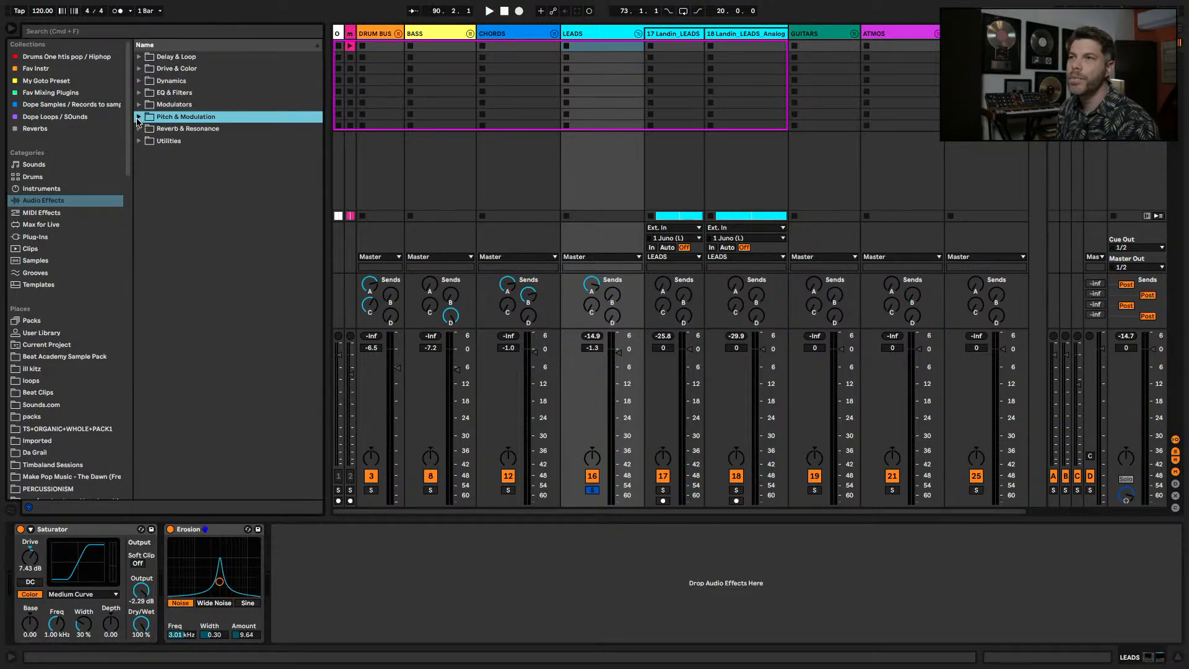
left_click(158, 144)
left_click_drag(358, 543, 361, 548)
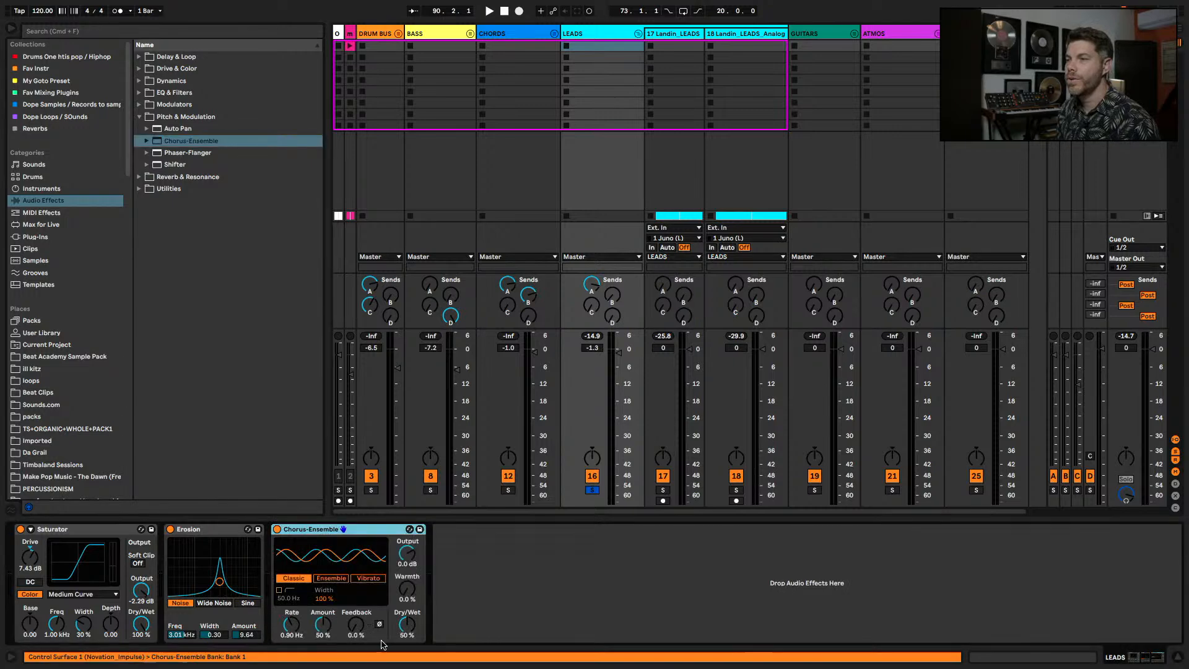
key("space")
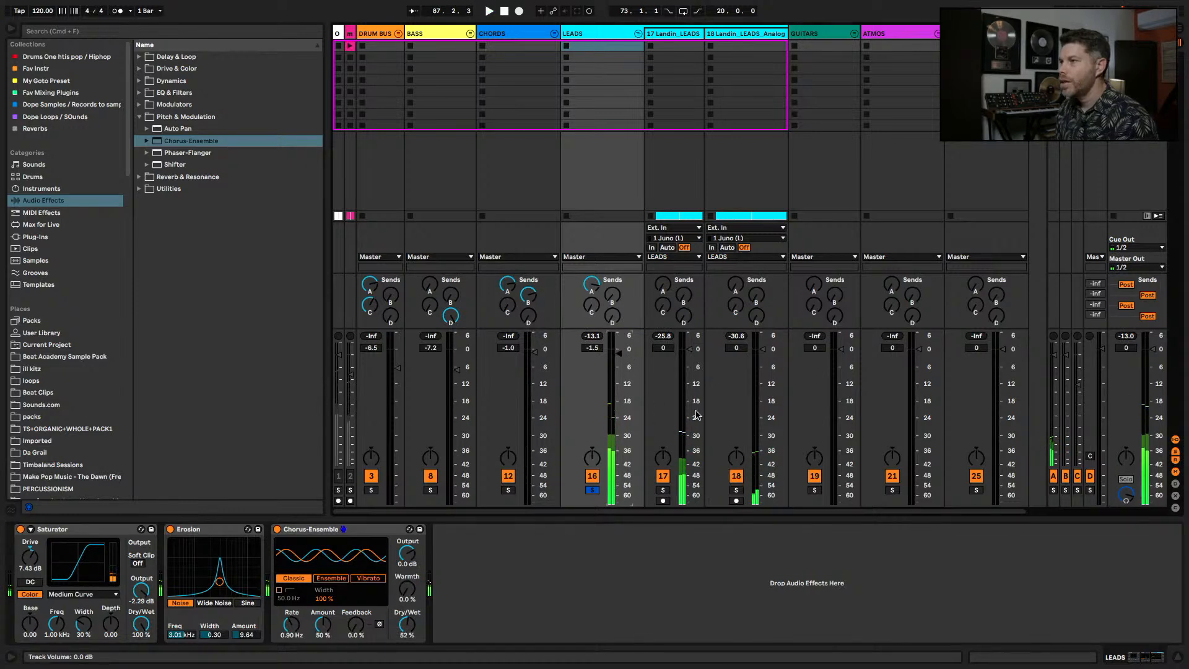
- Mute the first Landin_LEADS track and audition the Landin_LEADS_Analog track without it
key("space")
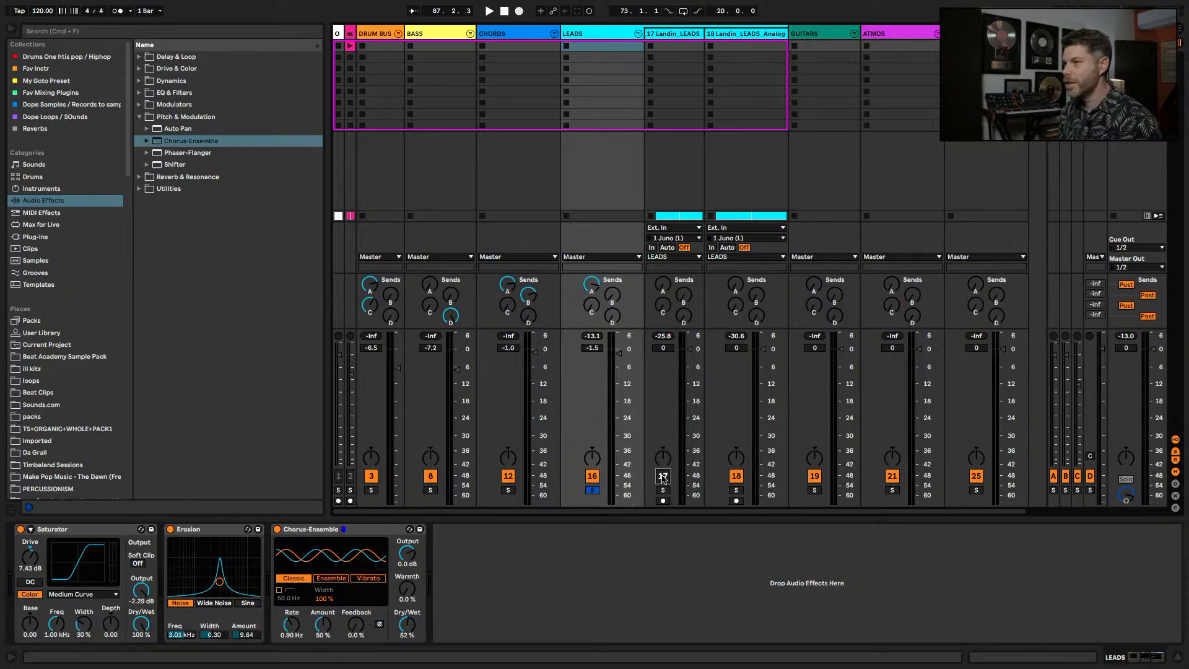
key("space")
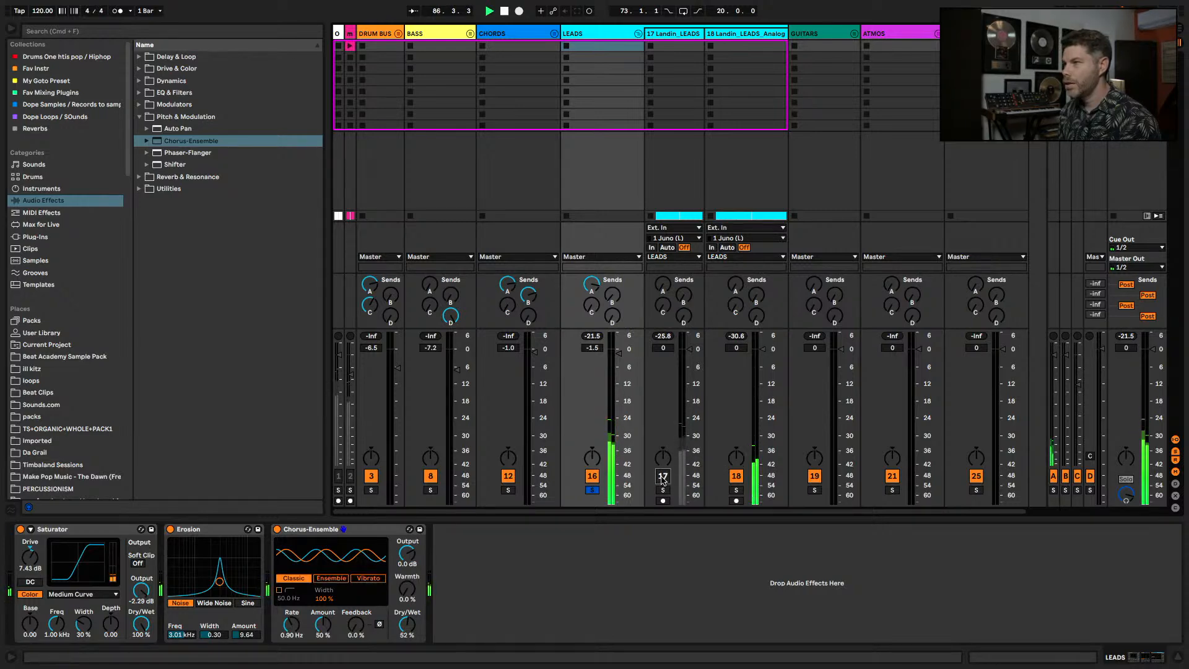
key("space")
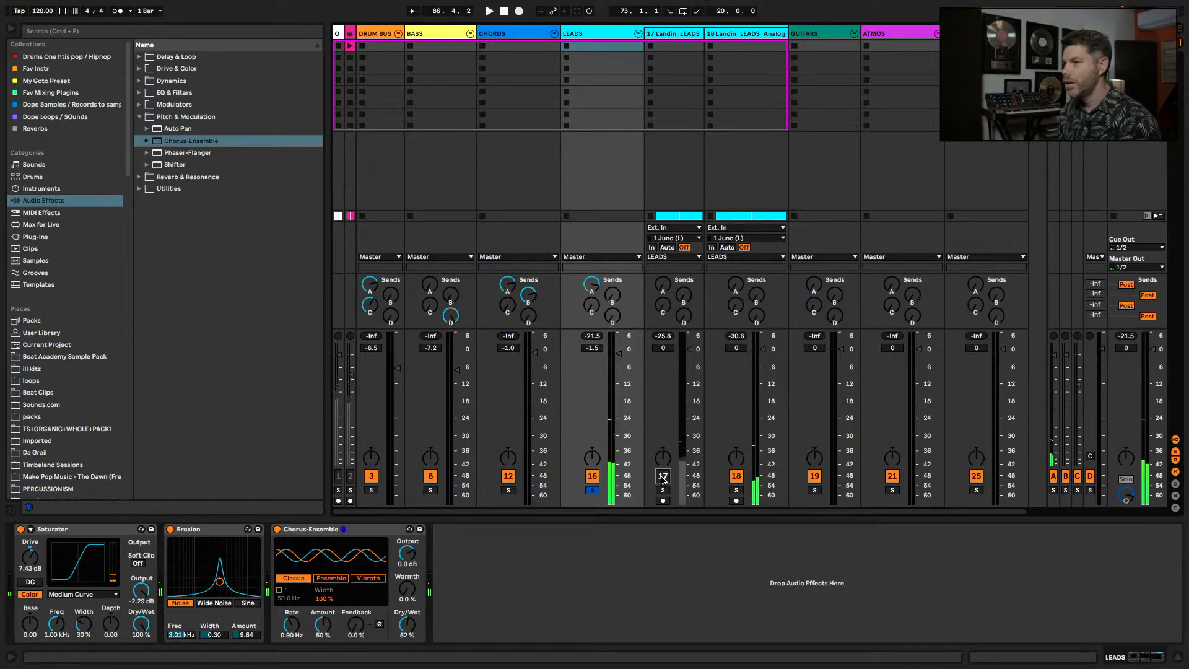
- Rename track 18 in the LEADS group as Accent and track 17 as Main
left_click(762, 34)
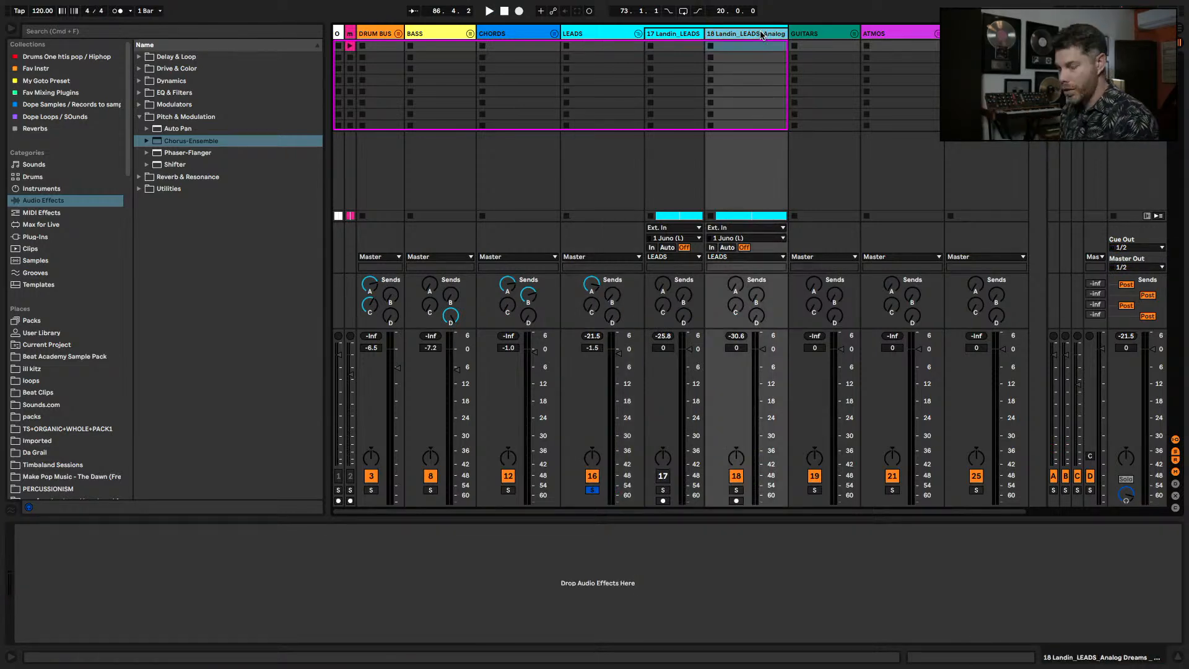
key("super+r")
type("A")
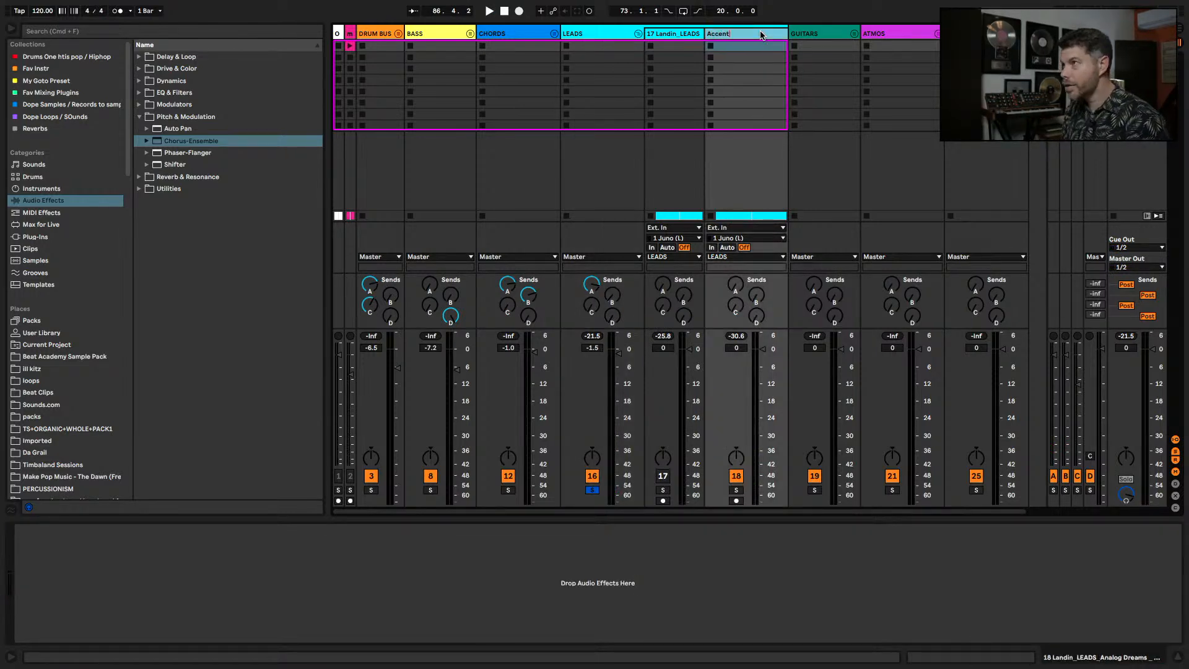
key("Return")
left_click(674, 34)
key("super+r")
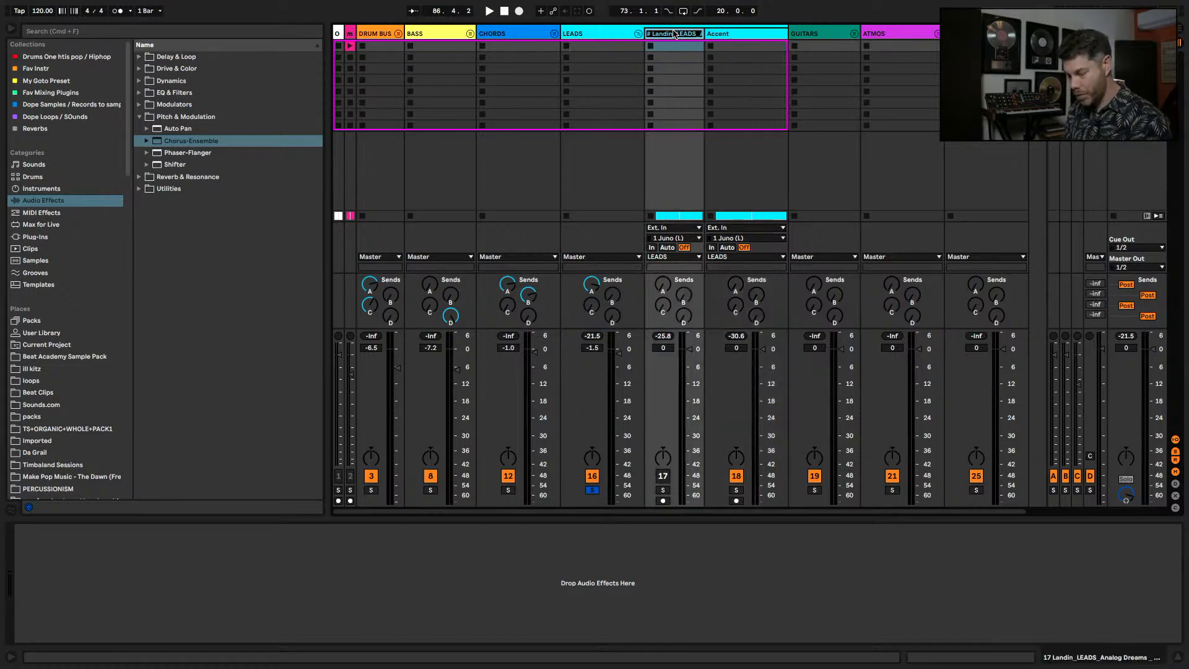
type("Main")
key("Return")
- Move Chorus-Ensemble from the LEADS group to the Accent track and set its Dry/Wet to 76 % in playback
key("space")
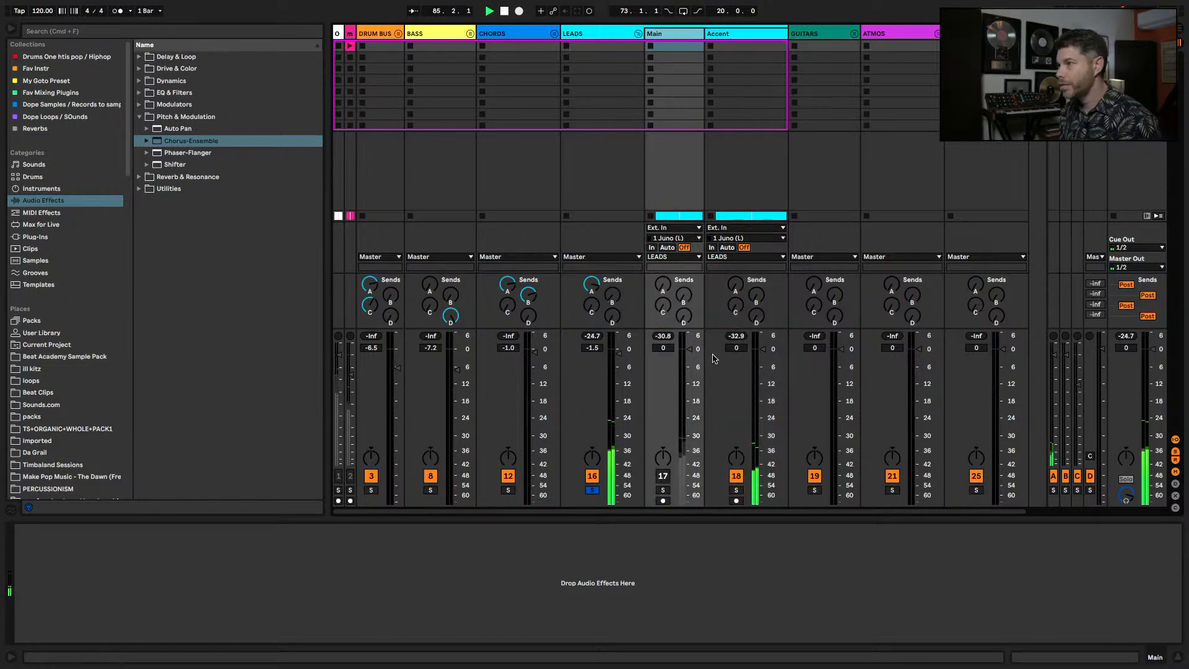
left_click(733, 35)
left_click(680, 35)
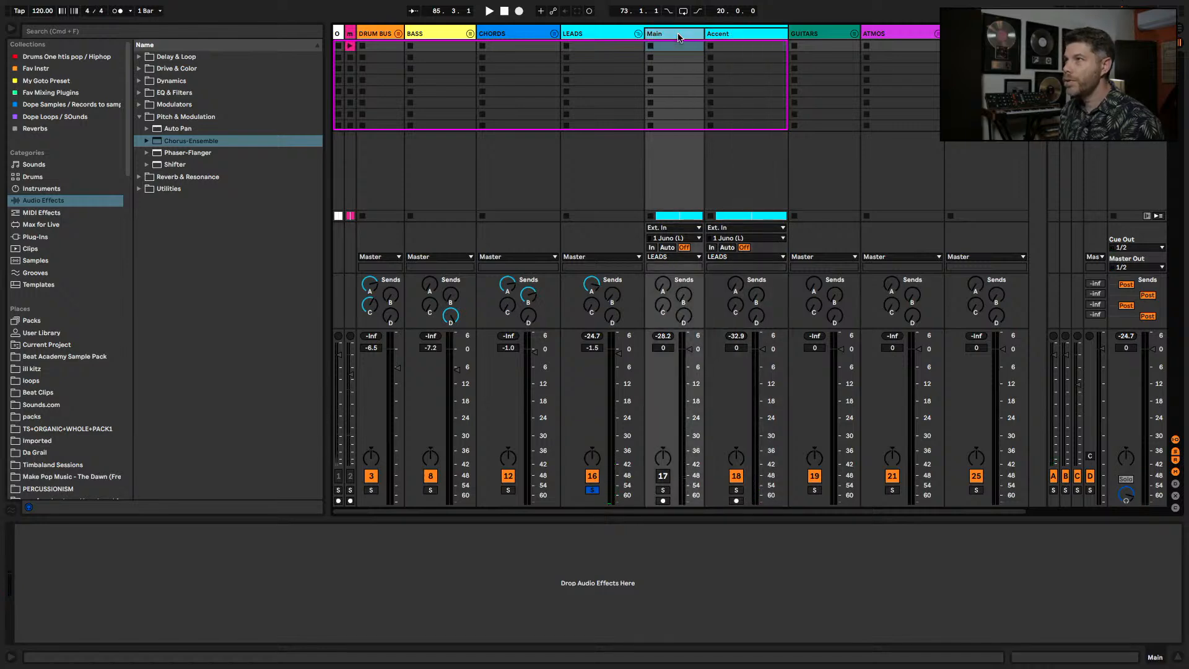
left_click(612, 36)
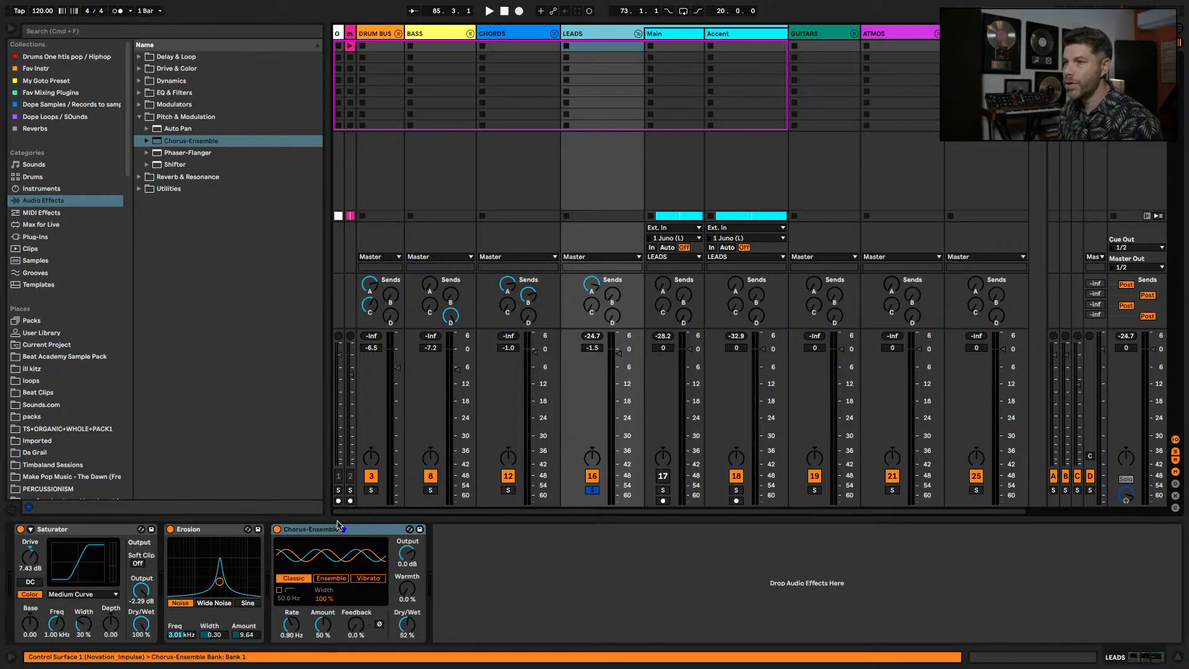
left_click_drag(317, 530, 770, 47)
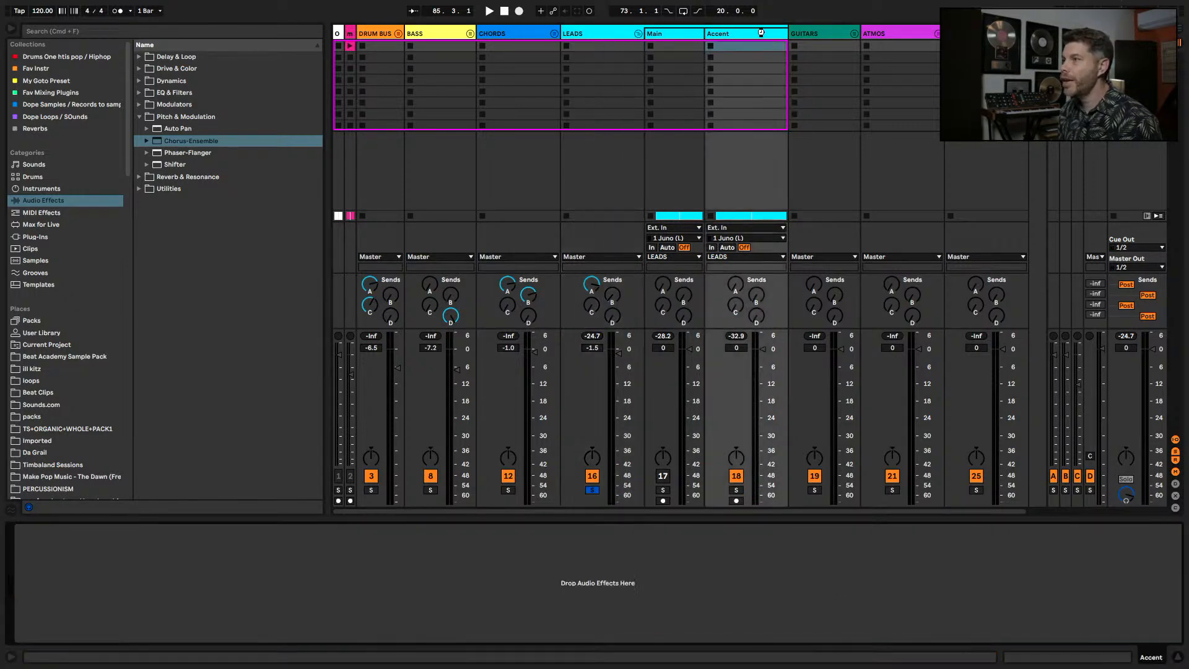
left_click_drag(152, 626, 151, 610)
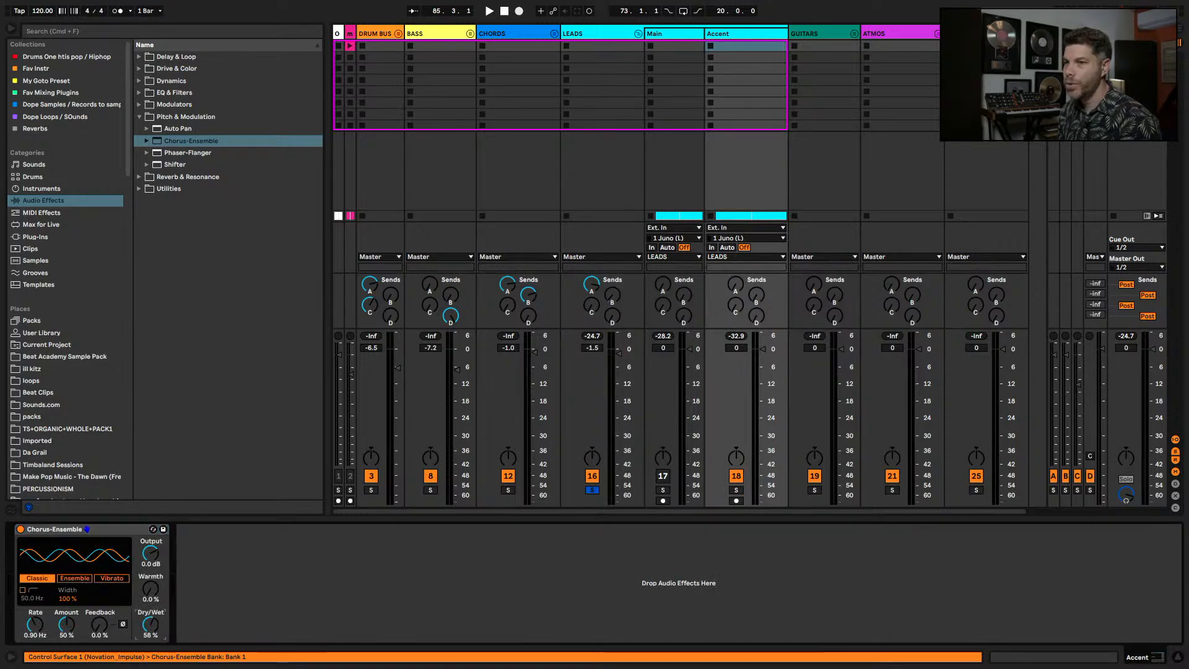
key("space")
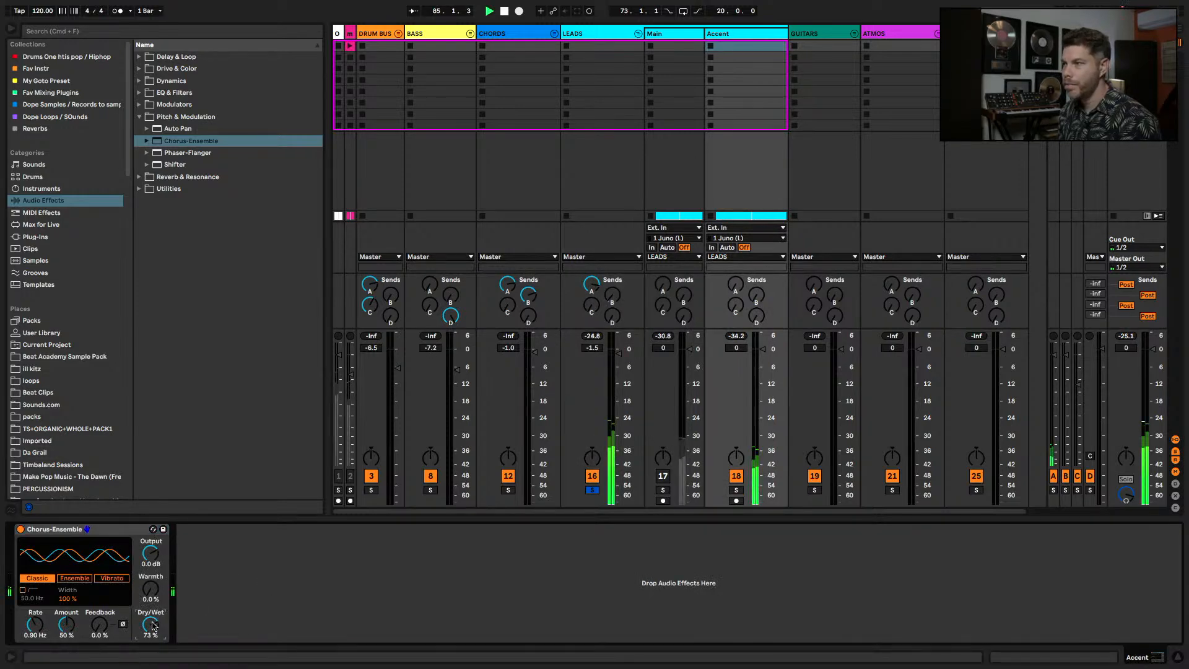
left_click_drag(153, 626, 153, 623)
- Unmute Main and balance the two lead tracks in playback, with Main at -2.0 dB and Accent at 1.2 dB
left_click(663, 475)
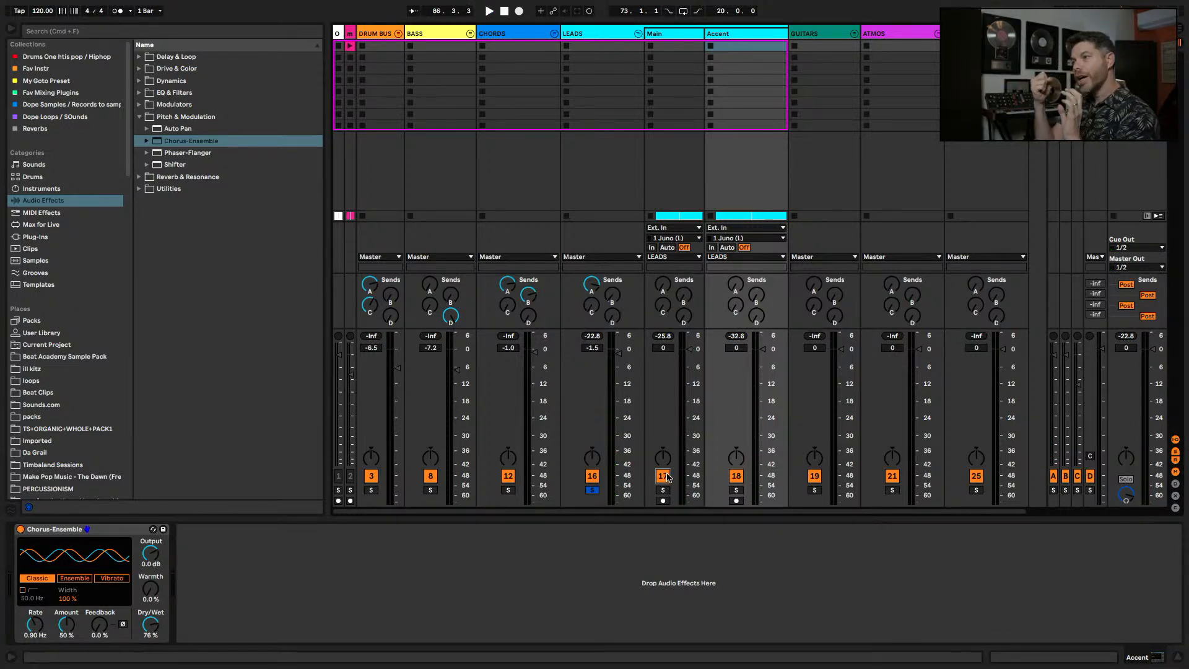
key("space")
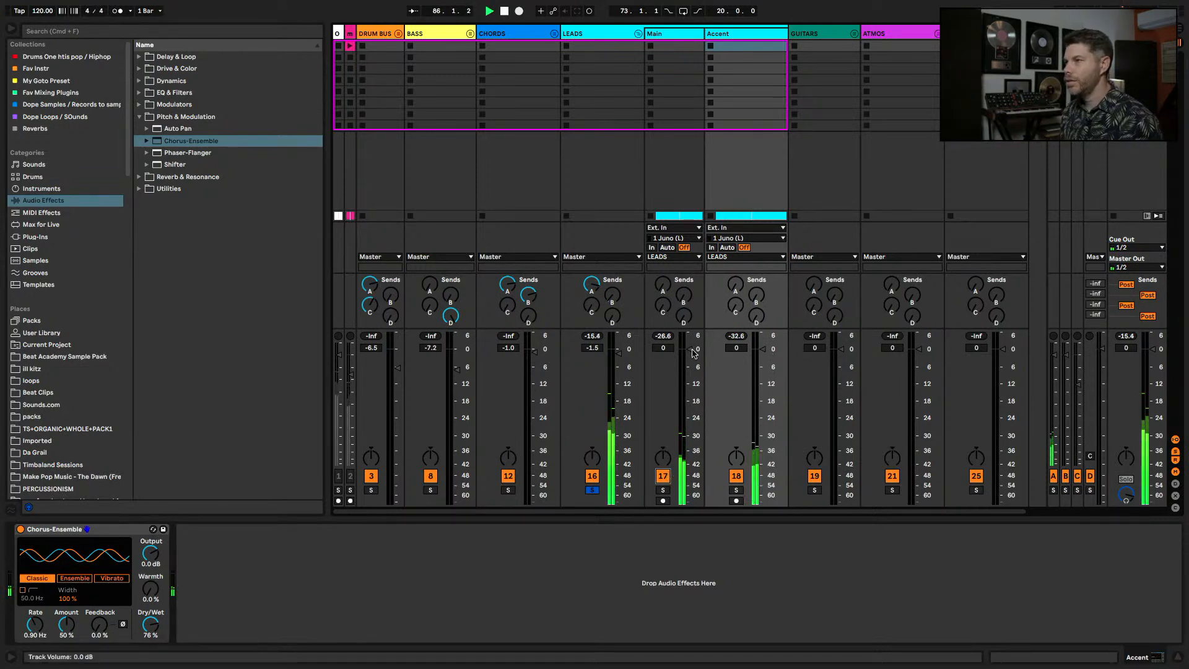
left_click_drag(689, 349, 689, 352)
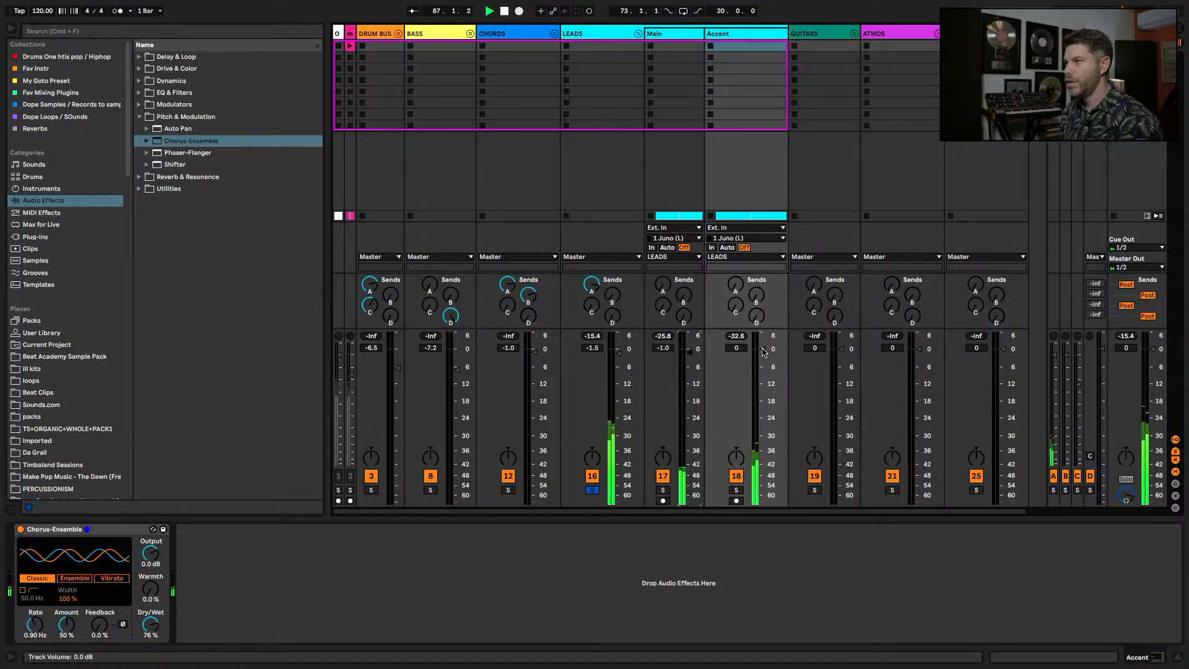
left_click_drag(763, 349, 762, 346)
left_click_drag(689, 352, 690, 355)
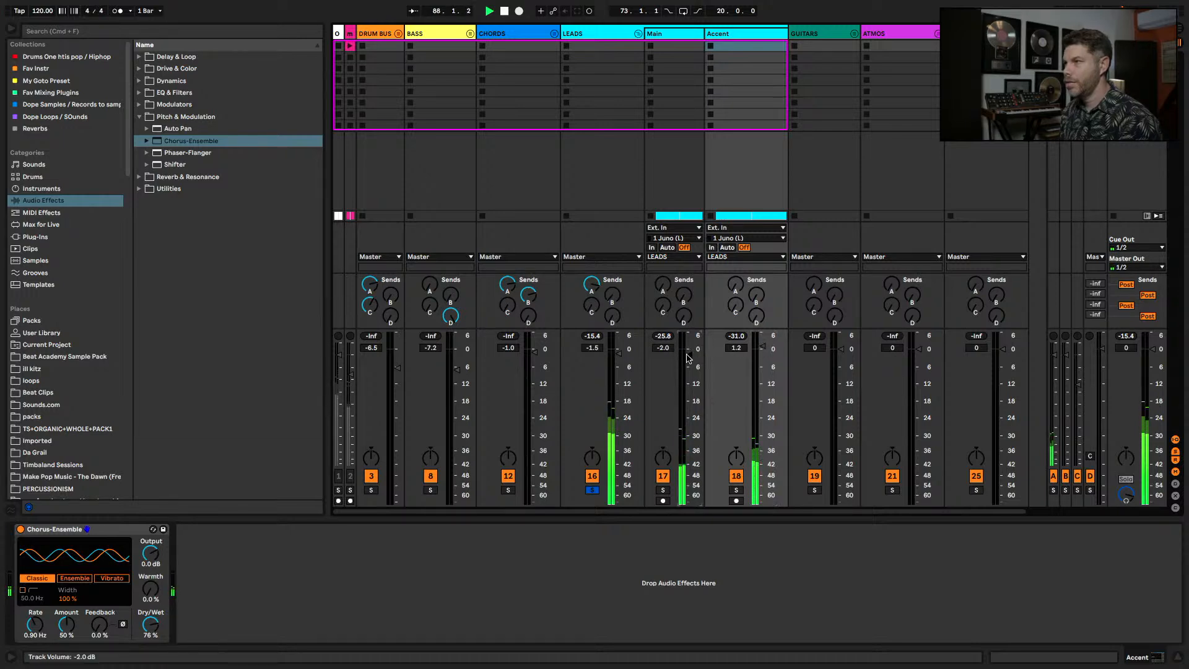
- Fold and unsolo the LEADS group, and mute the GUITARS, ATMOS and FX groups
left_click(638, 33)
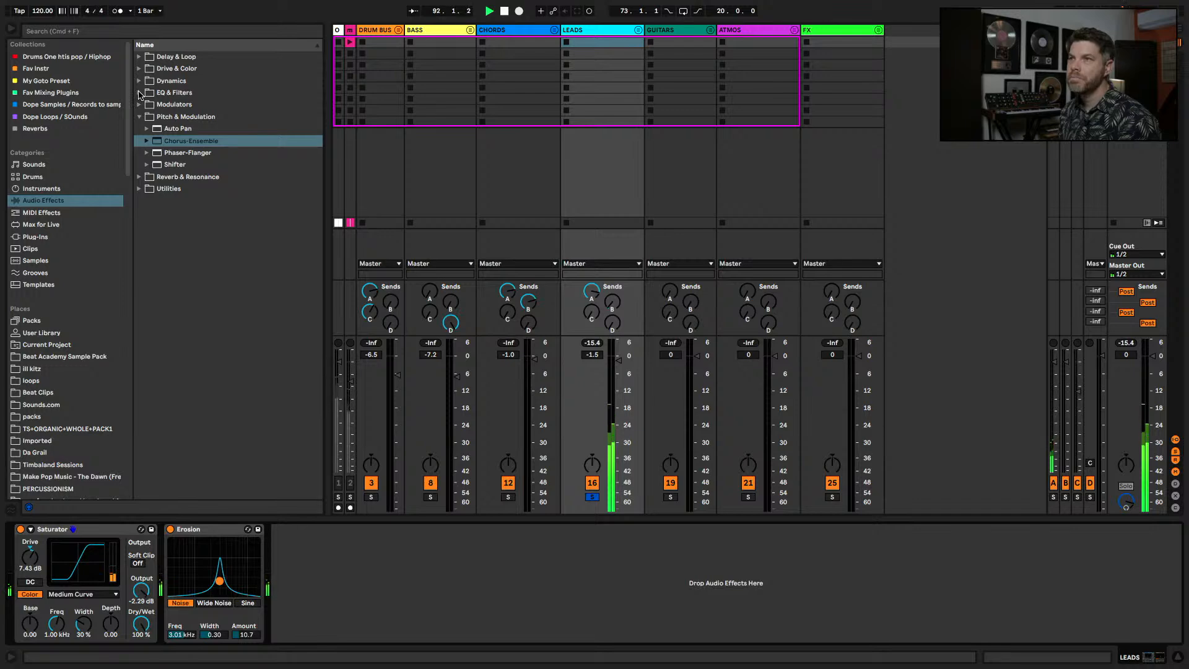
left_click(593, 497)
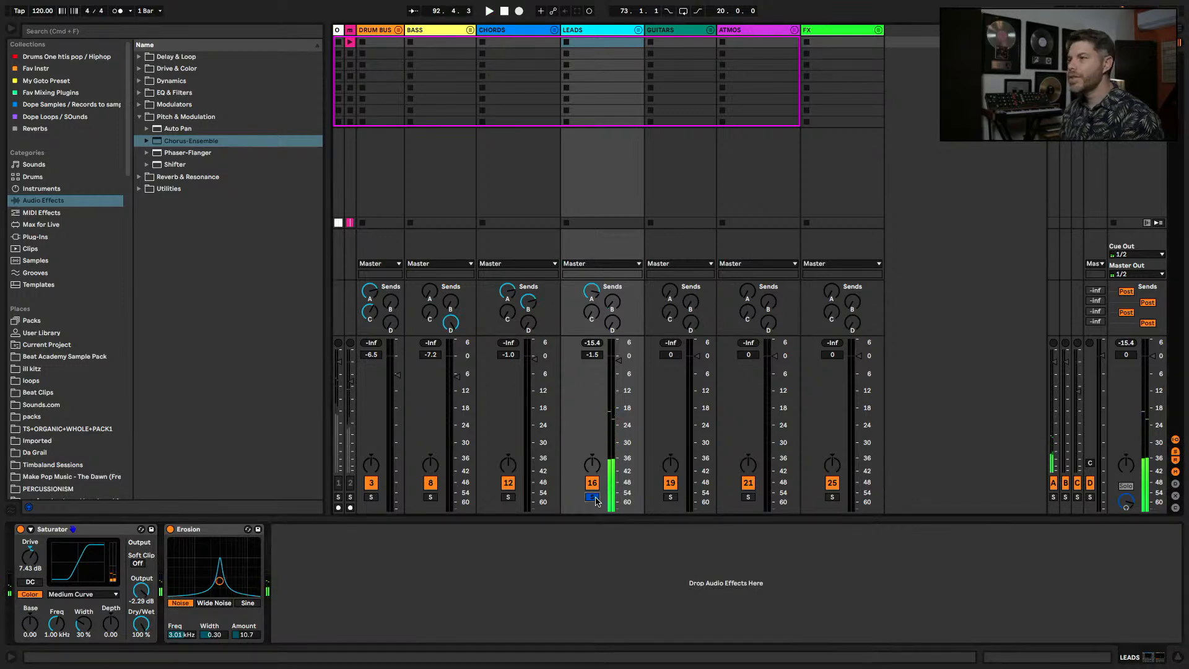
left_click(672, 485)
left_click(748, 482)
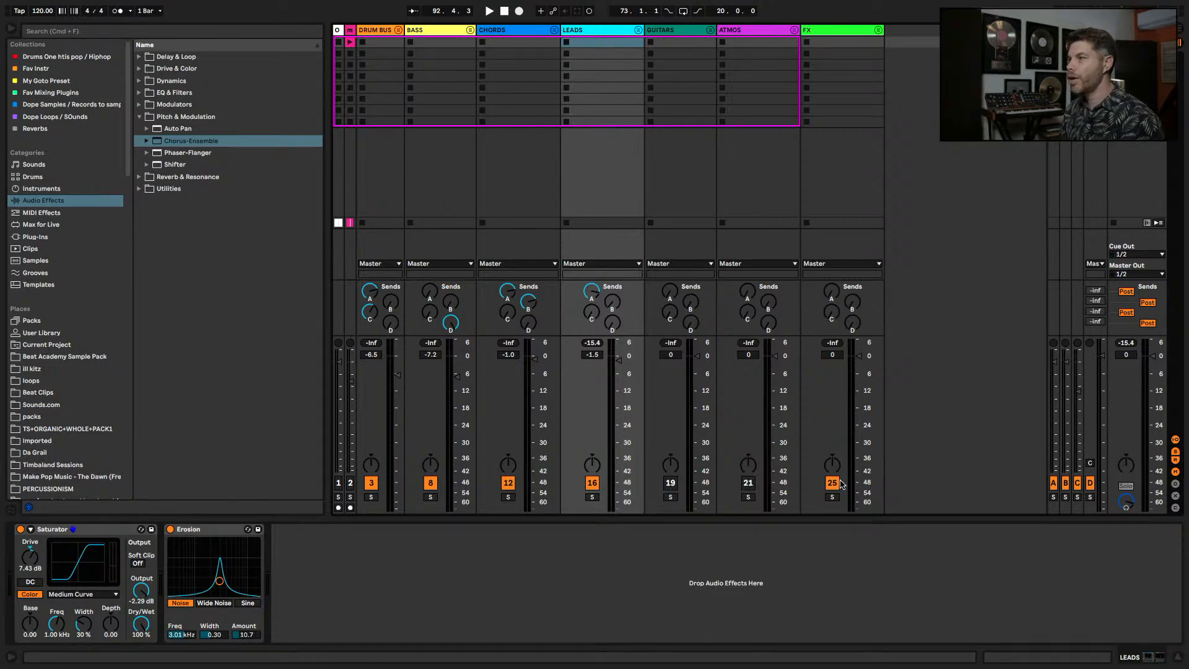
left_click(833, 482)
- Play the mix and lower the LEADS group's volume to -2.4 dB
key("space")
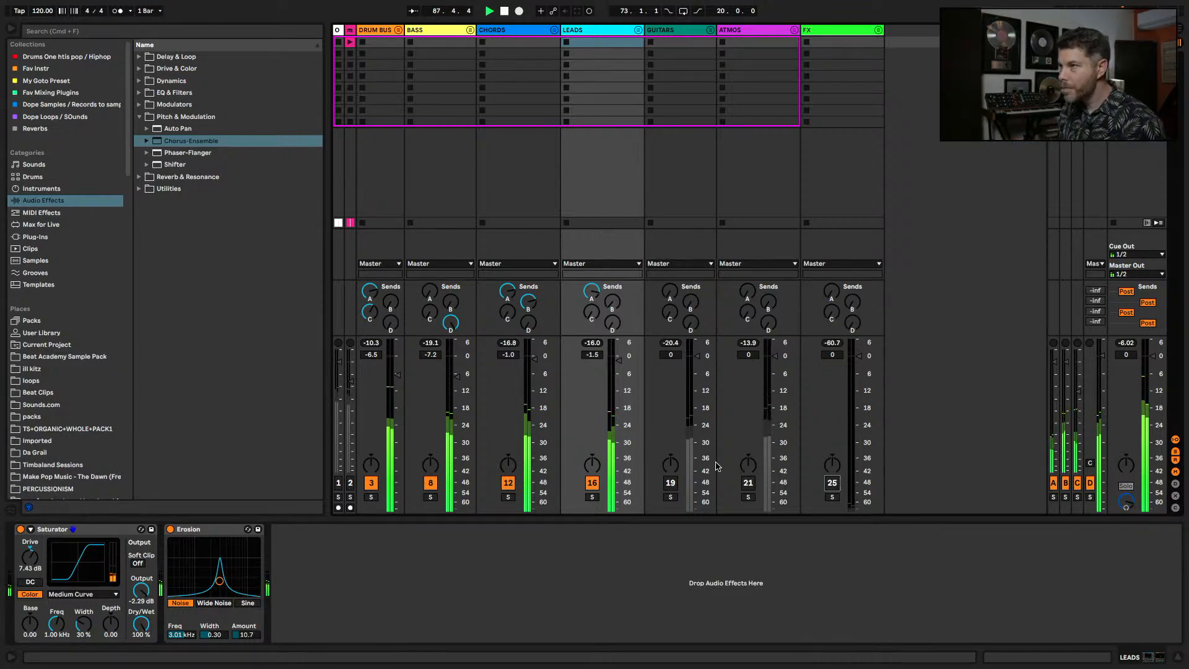
left_click_drag(618, 361, 618, 368)
key("space")
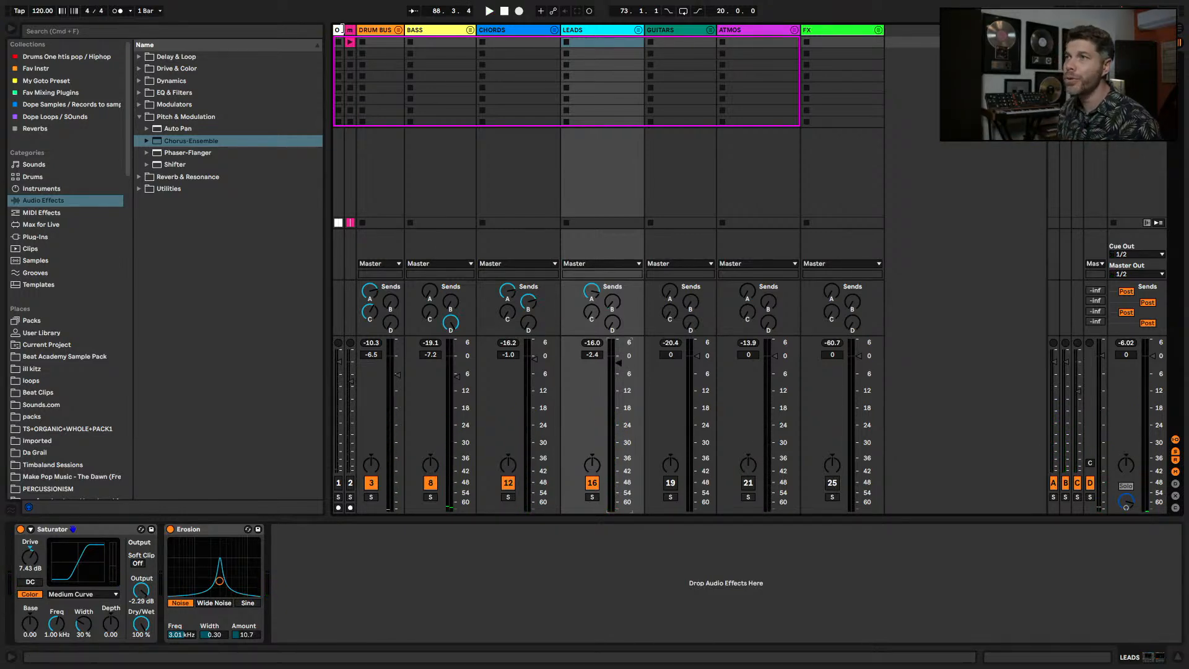
- Solo the Orginal Mix track and restart playback from bar 73 at the GUITAR SOLO marker for reference
left_click_drag(342, 29, 354, 29)
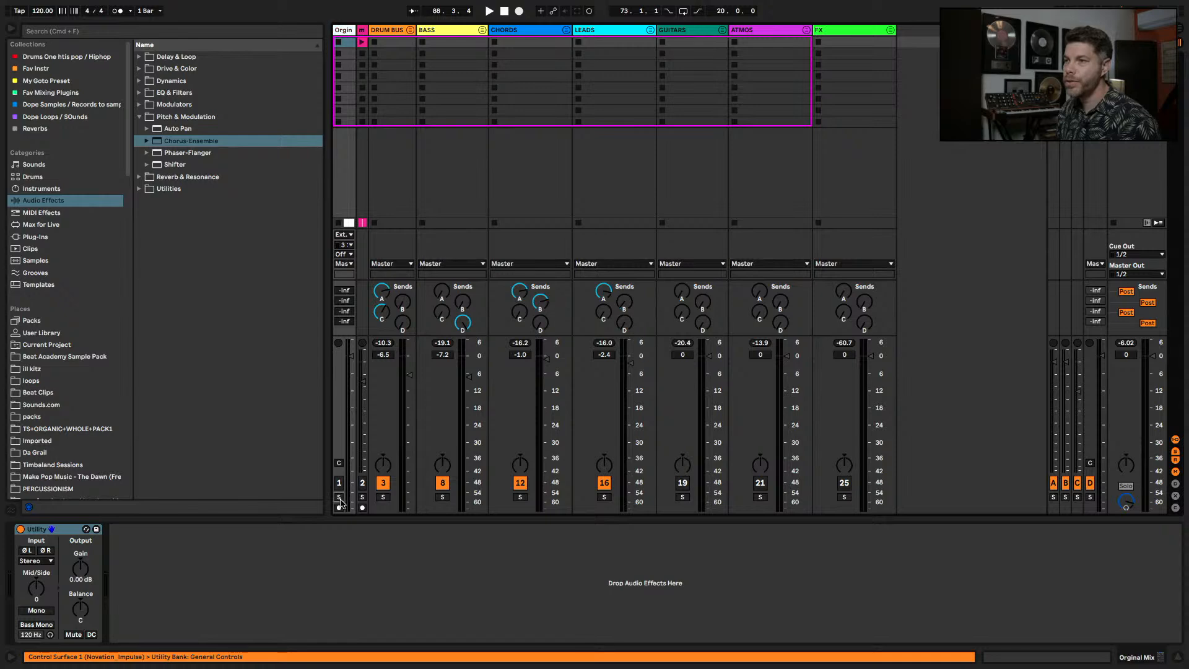
key("space")
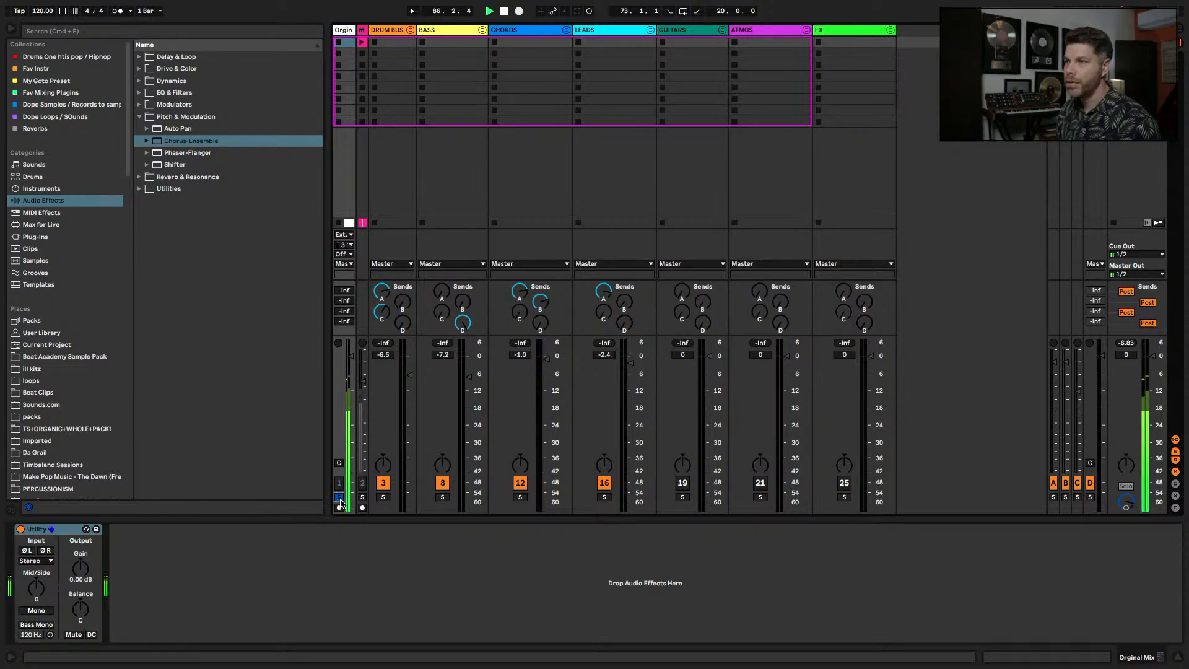
key("Tab")
left_click_drag(768, 51, 769, 48)
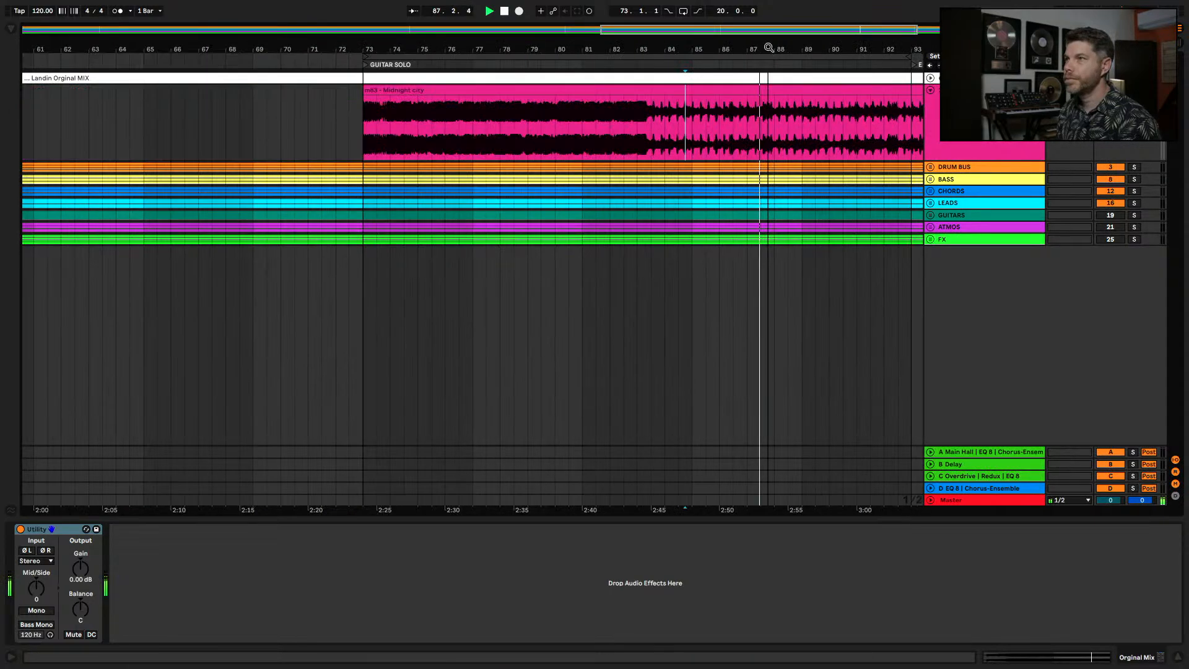
key("space")
left_click(363, 116)
key("space")
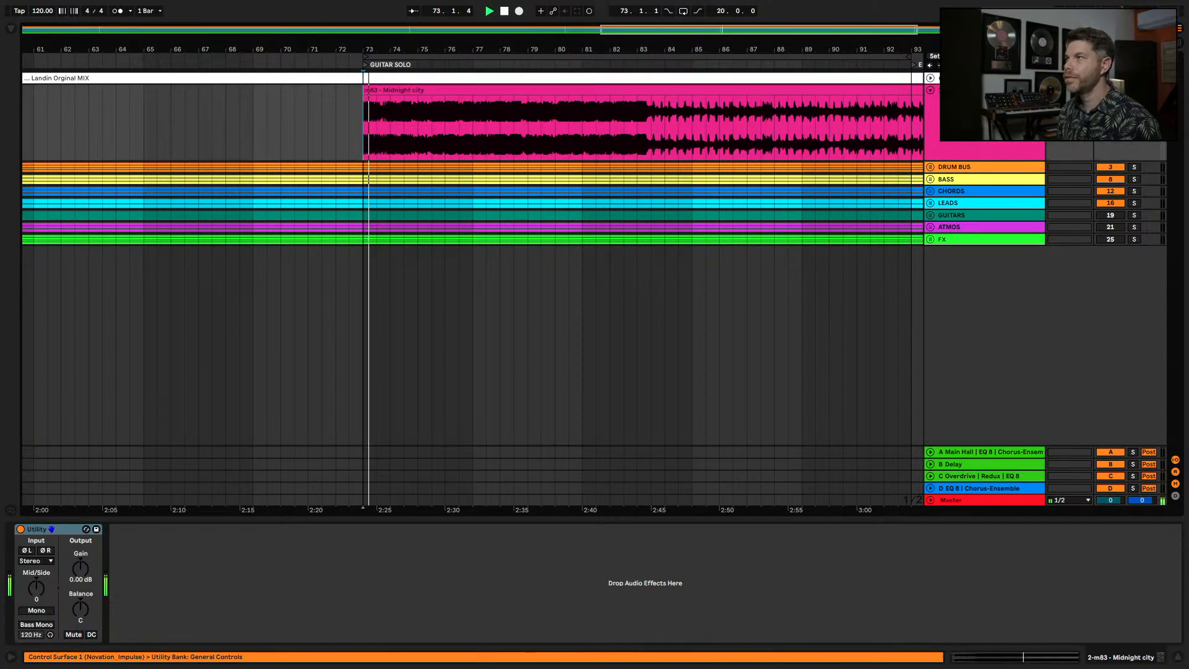
key("Tab")
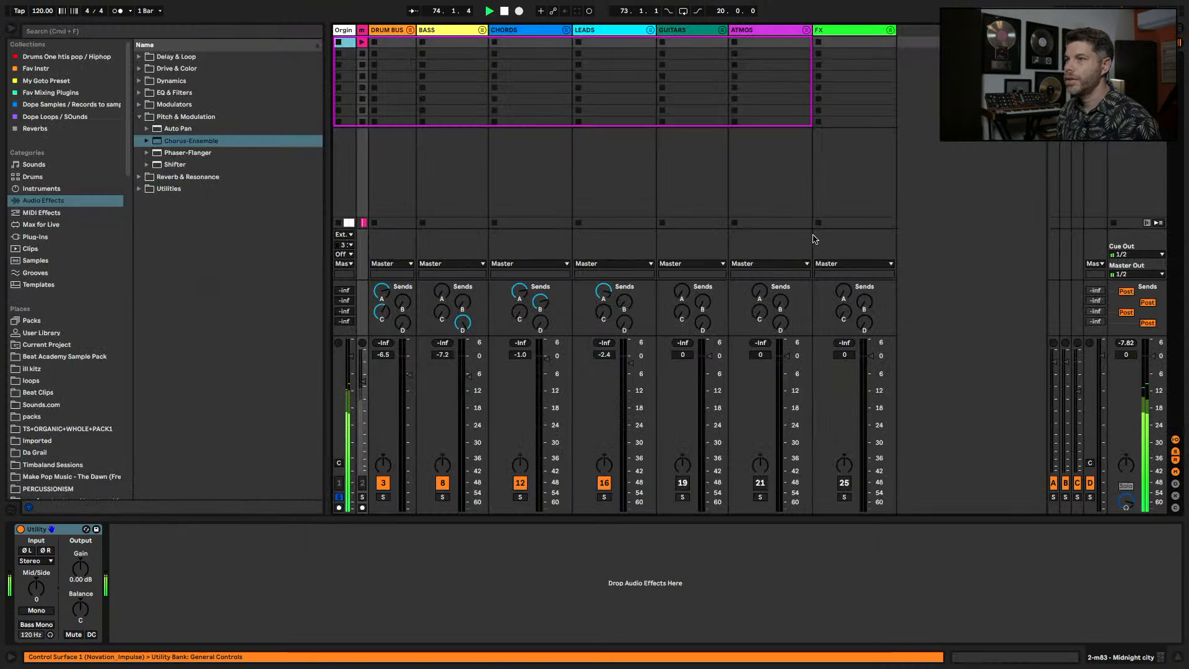
- Unsolo Orginal Mix, unmute GUITARS, and balance LEADS at -2.6 dB with GUITARS at -0.6 dB in playback
left_click(340, 498)
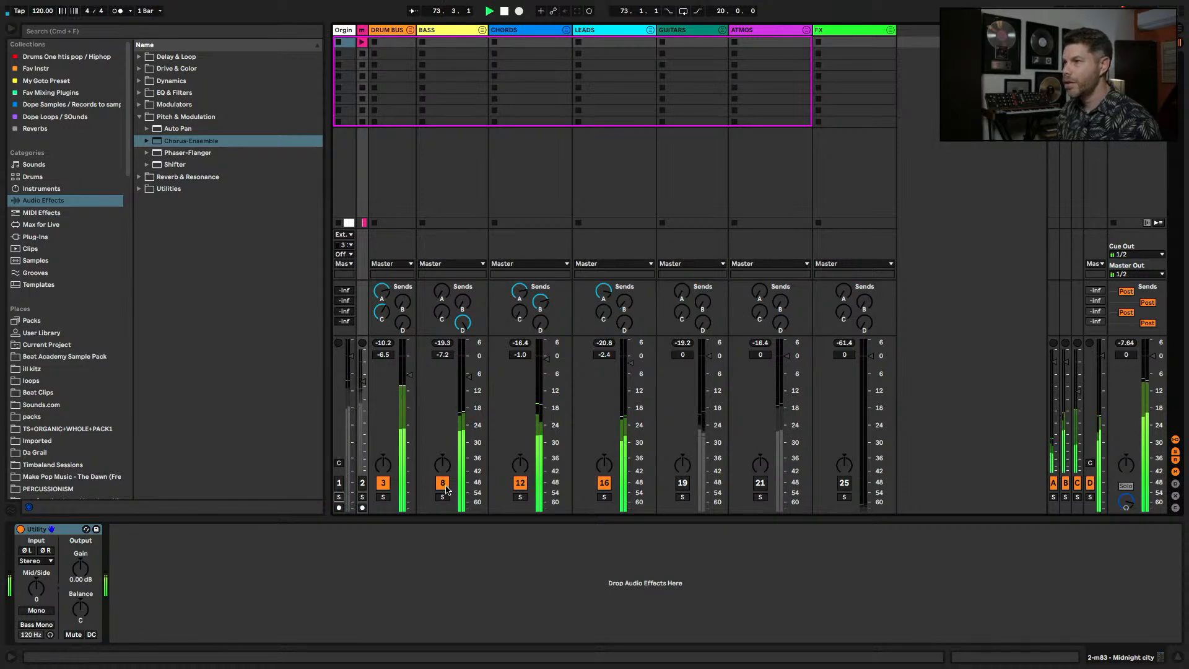
left_click(683, 482)
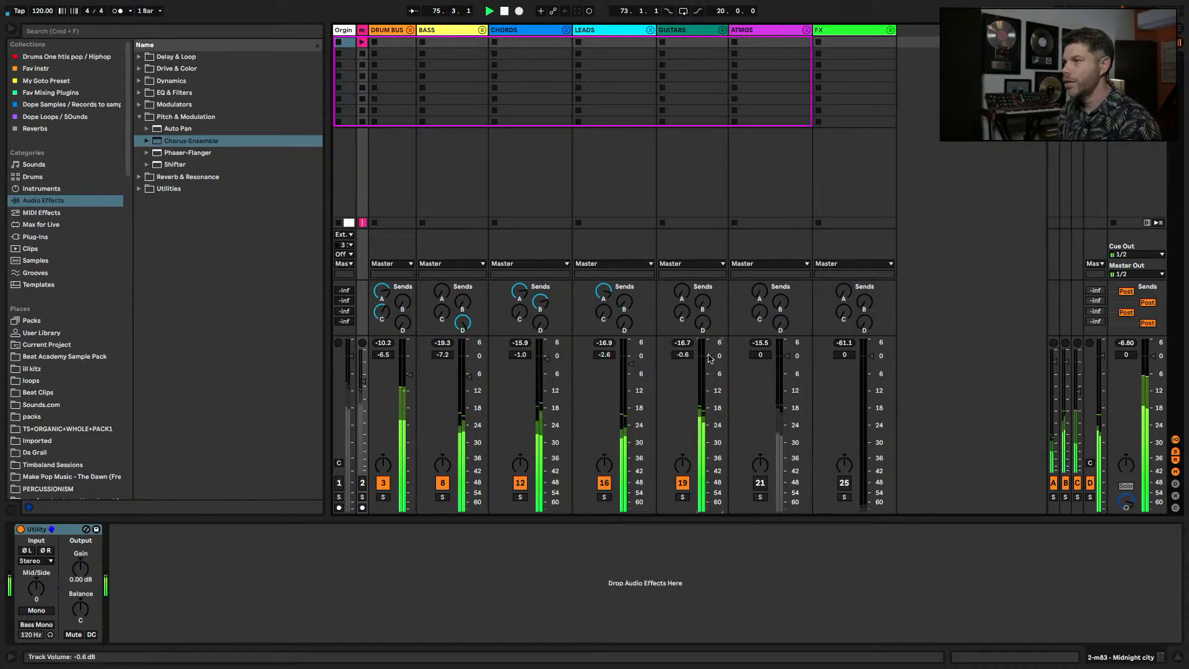
key("space")
- Enable both the ATMOS and GUITARS groups with playback stopped, and select the GUITARS group
left_click(682, 482)
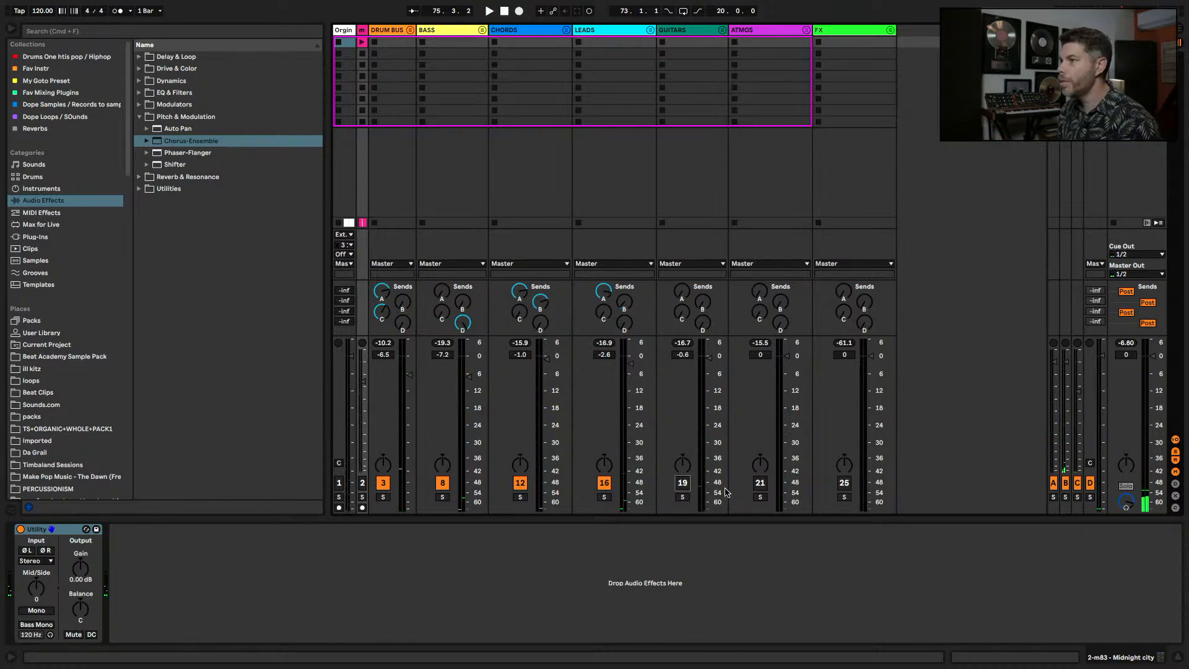
left_click(757, 485)
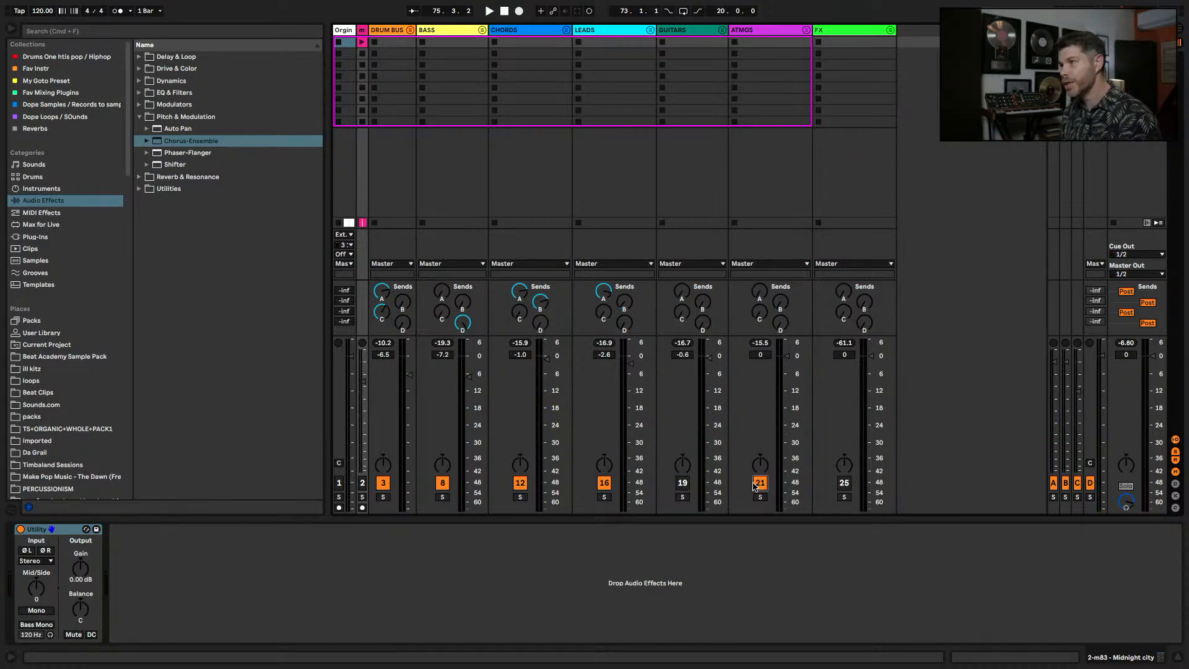
left_click(684, 484)
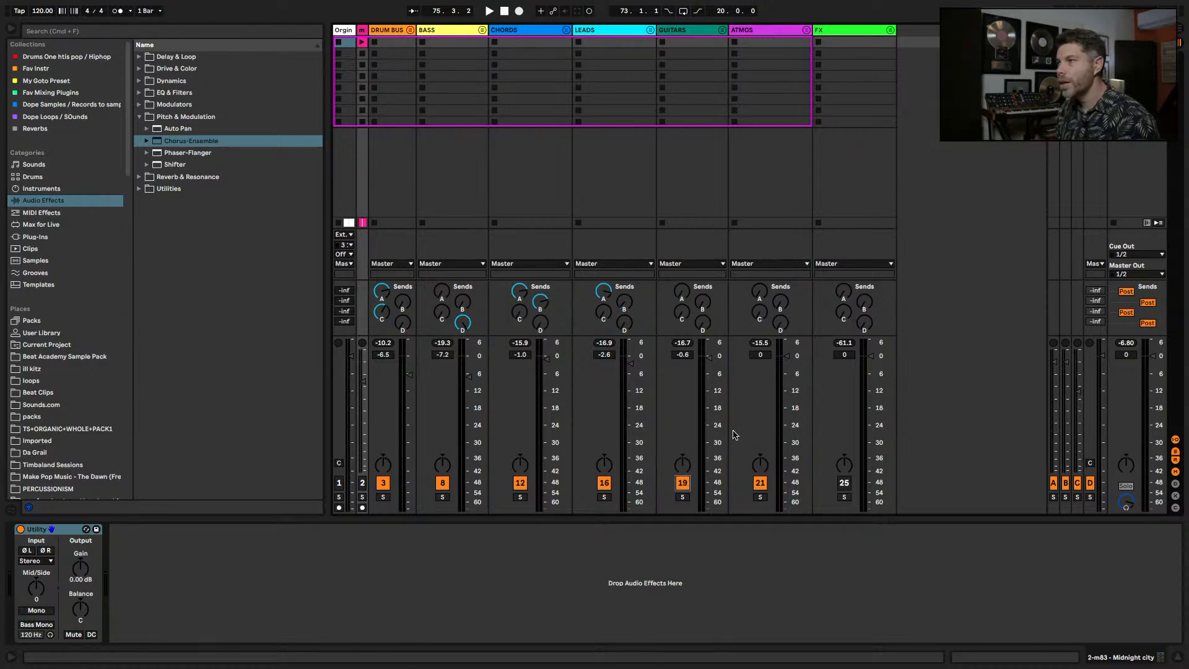
left_click(692, 29)
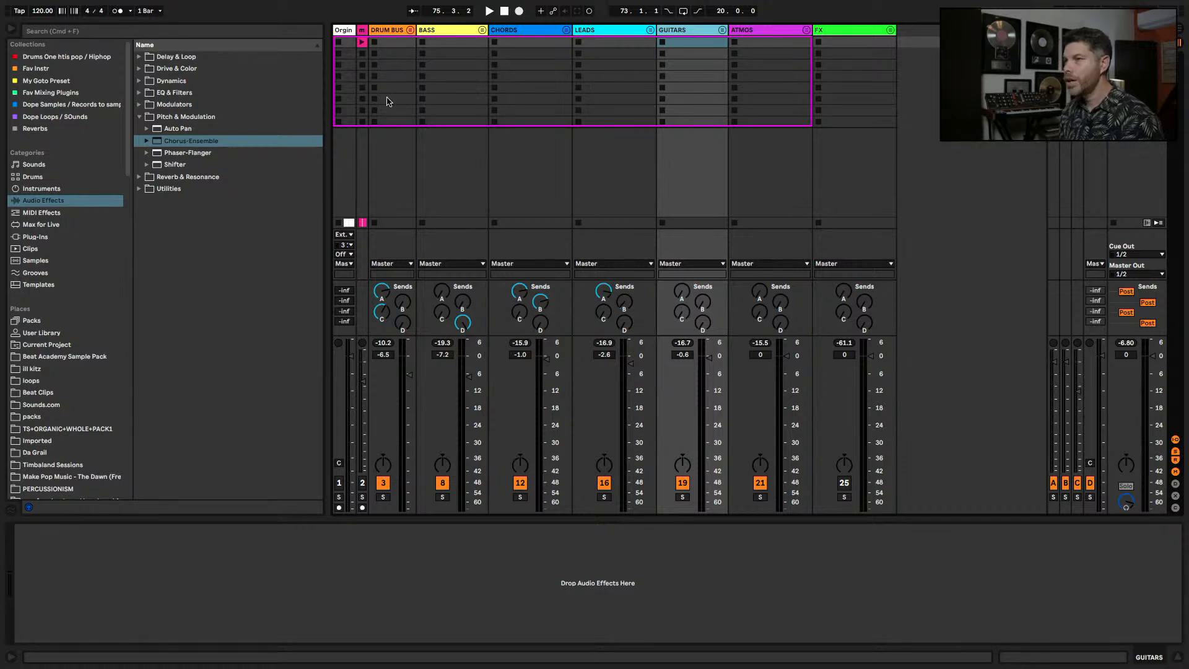
- Solo the Orginal Mix track in playback for comparison and widen its track column to show its mixer controls
left_click(338, 497)
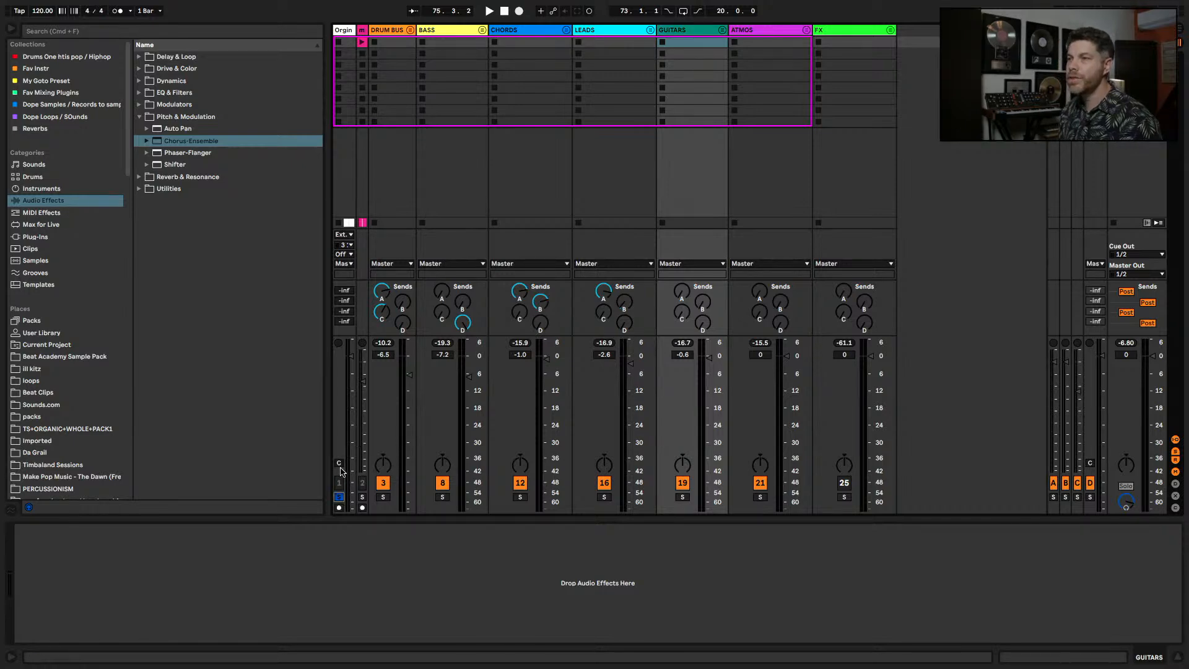
key("space")
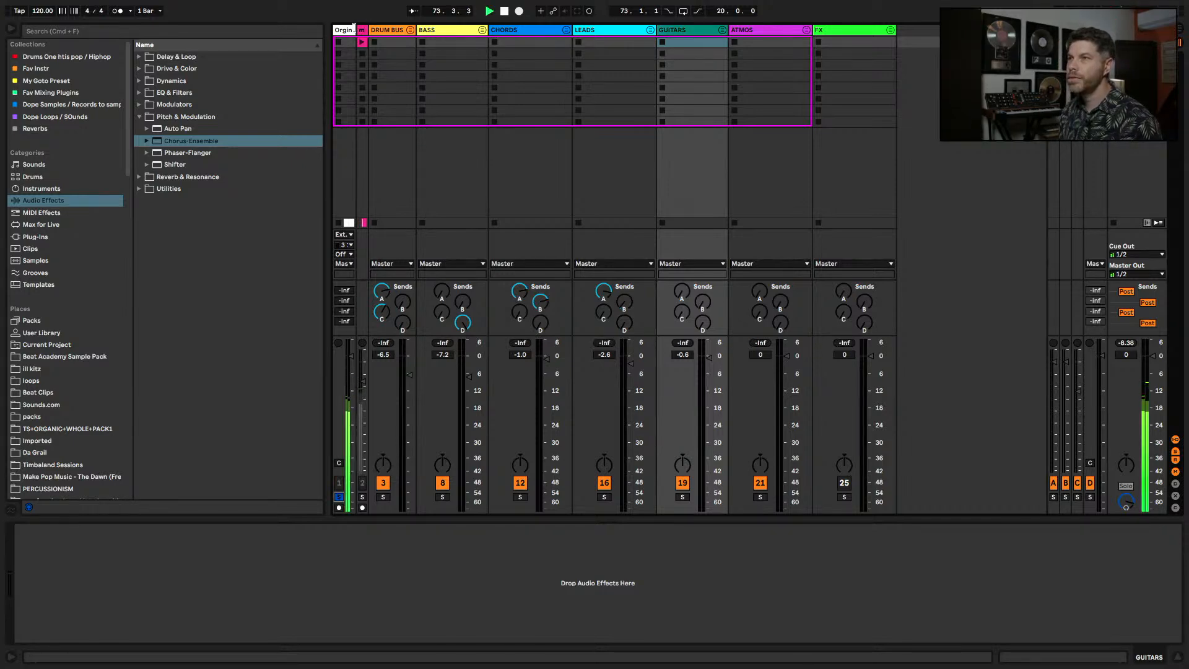
left_click_drag(354, 29, 388, 30)
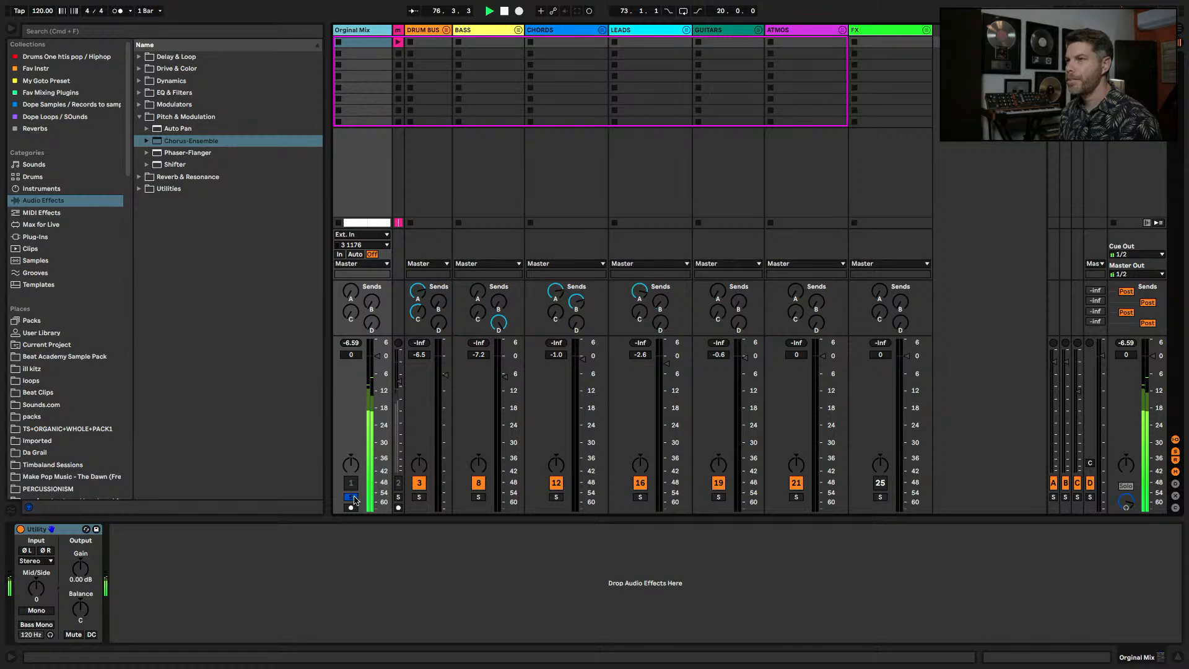
- Unsolo the Orginal Mix track and lower the CHORDS group to -3.7 dB while the full mix plays
left_click(351, 496)
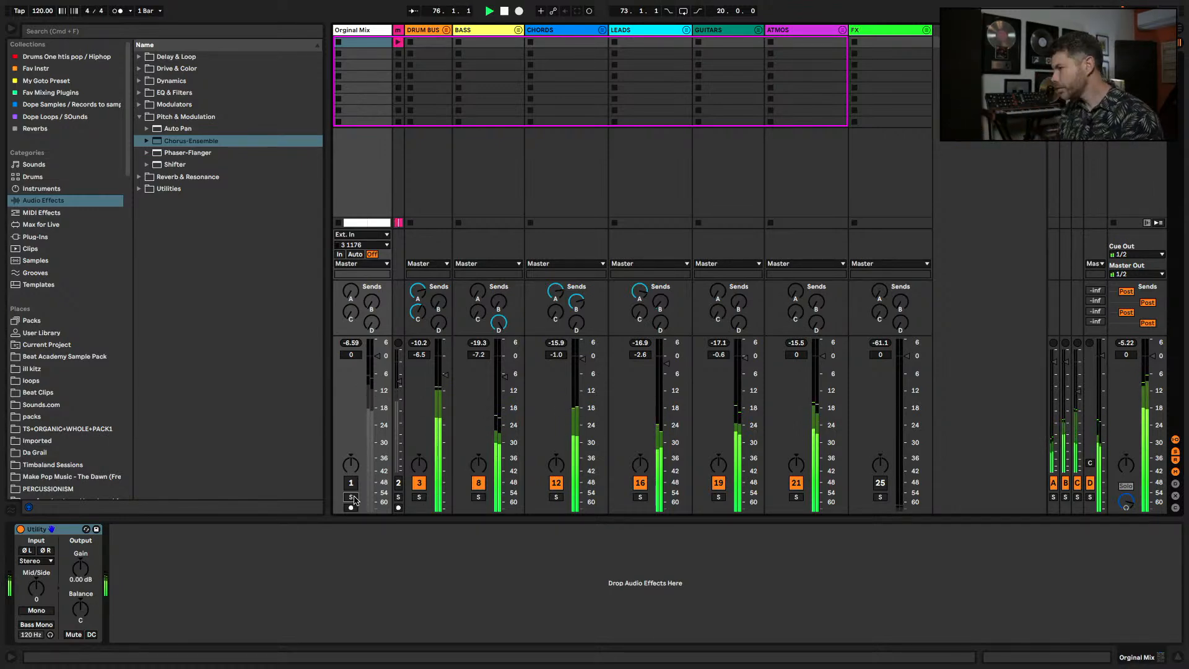
left_click_drag(575, 373, 575, 379)
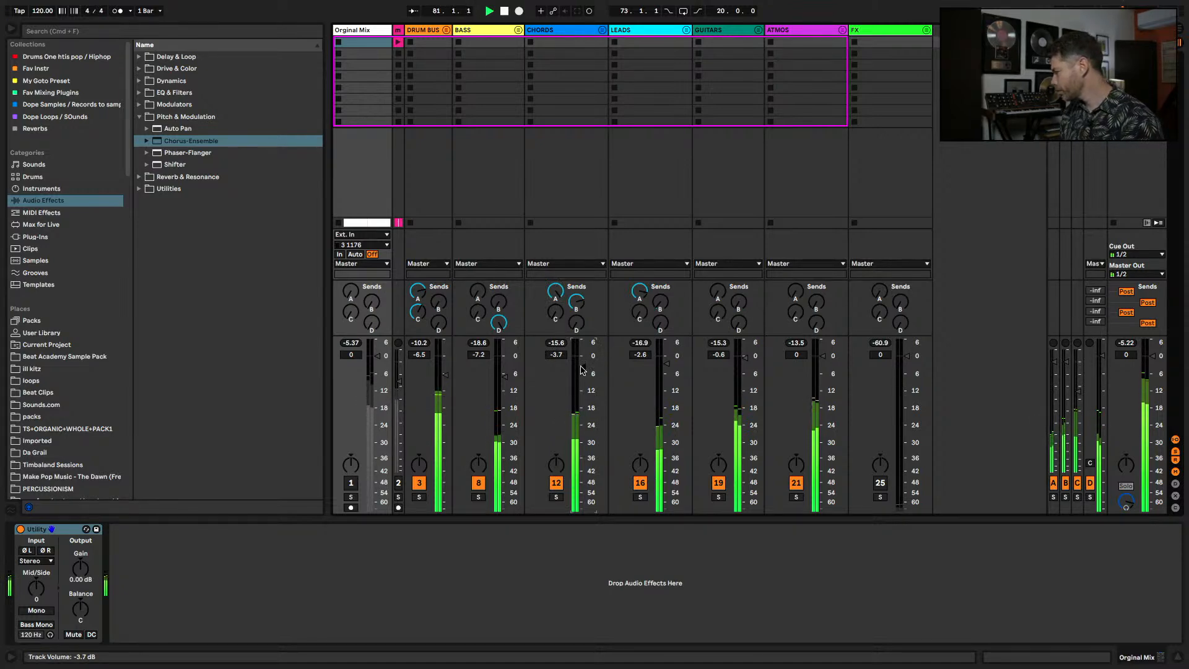
key("space")
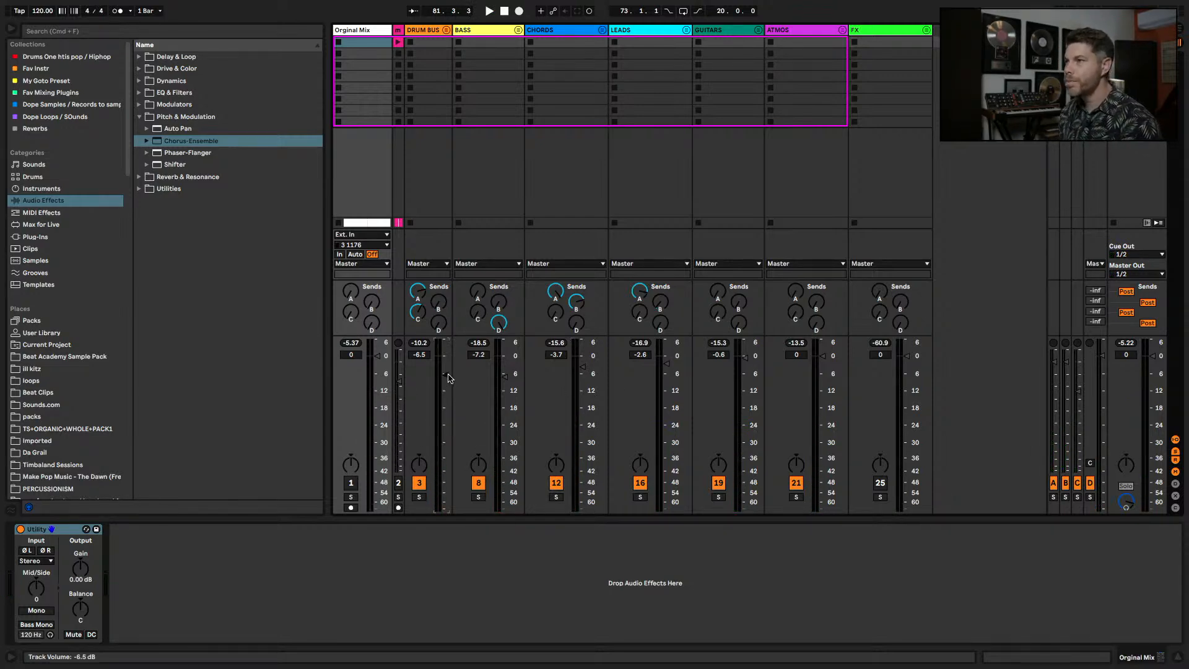
- Solo the GUITARS group and audition it on its own from bar 73
left_click(715, 35)
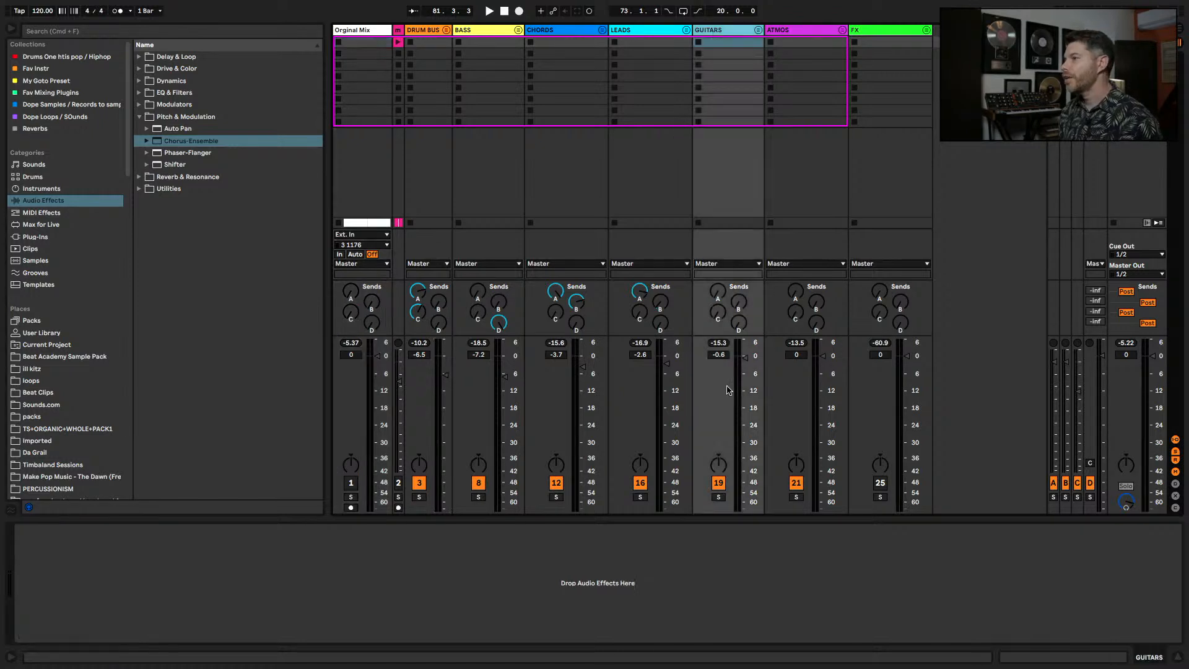
left_click(718, 496)
key("space")
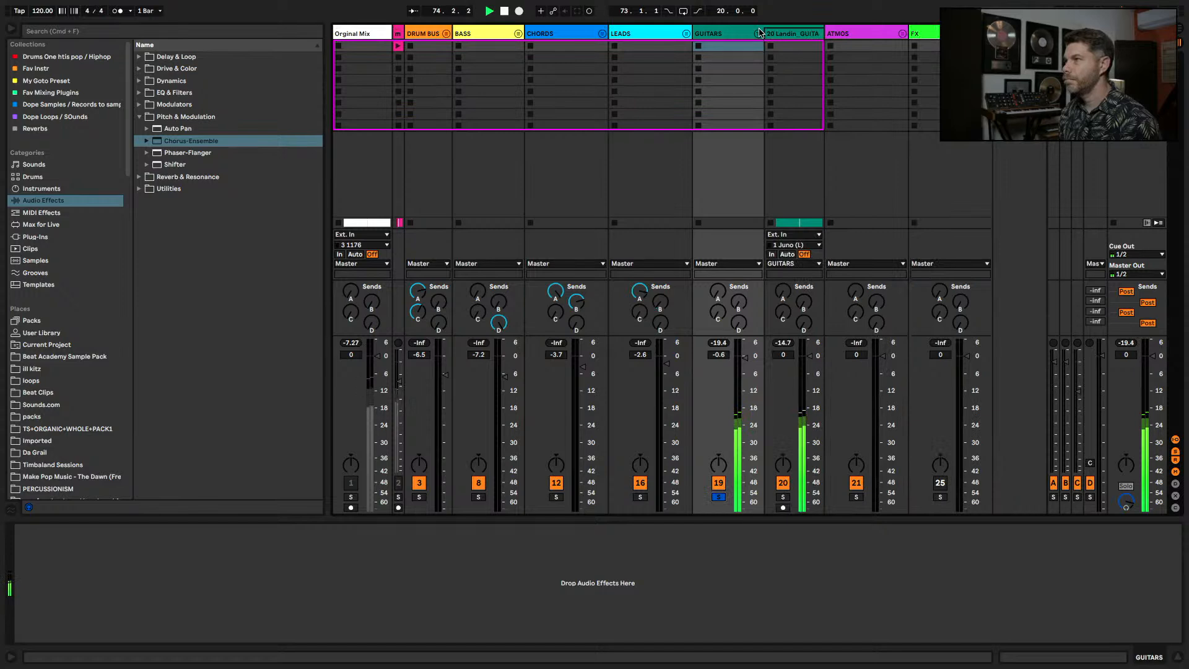
key("space")
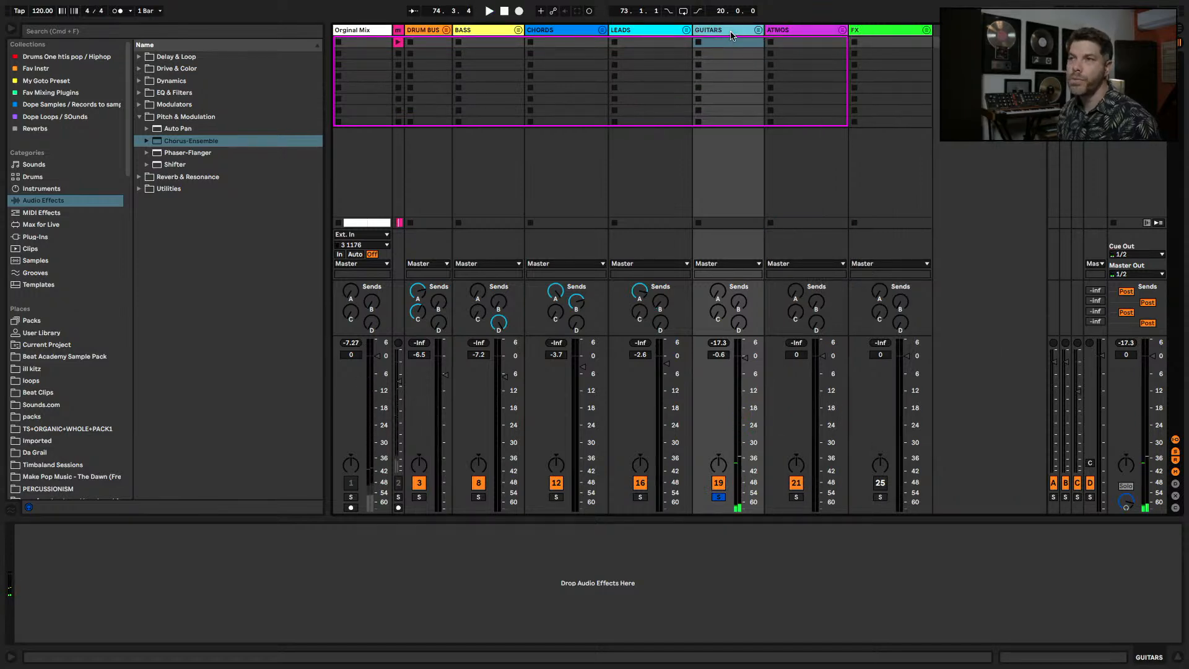
- Add a Saturator to the GUITARS group with 5.71 dB drive, -0.86 dB output and 99.2% dry/wet
left_click(138, 69)
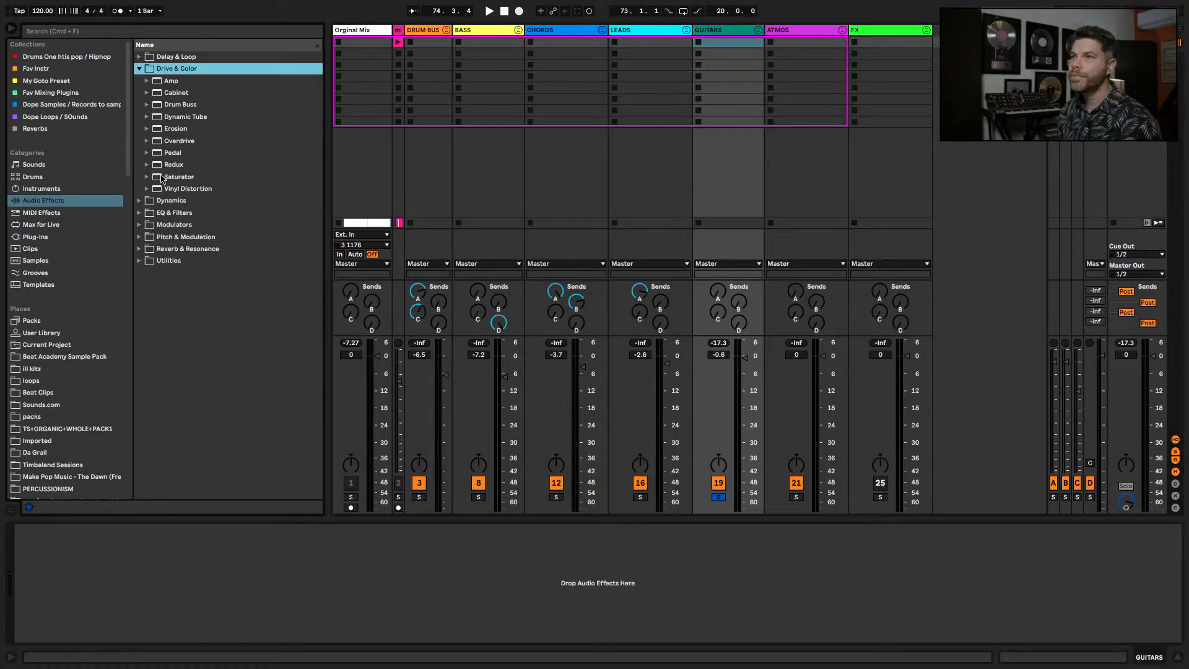
left_click_drag(162, 178, 726, 183)
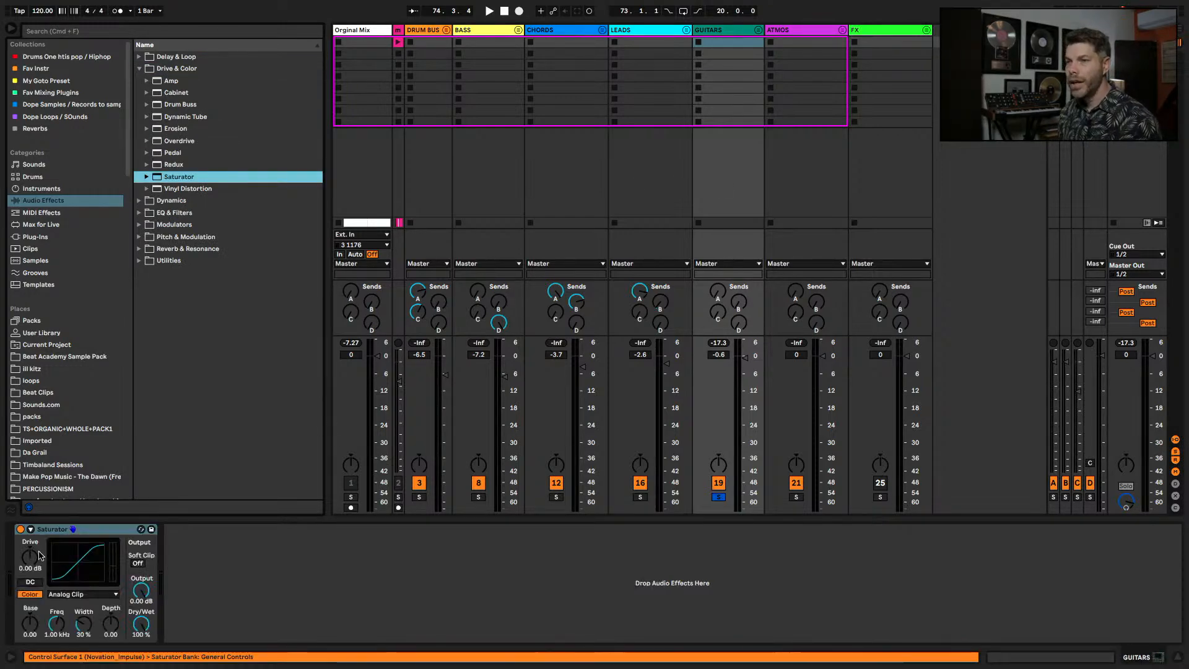
left_click_drag(38, 555, 35, 564)
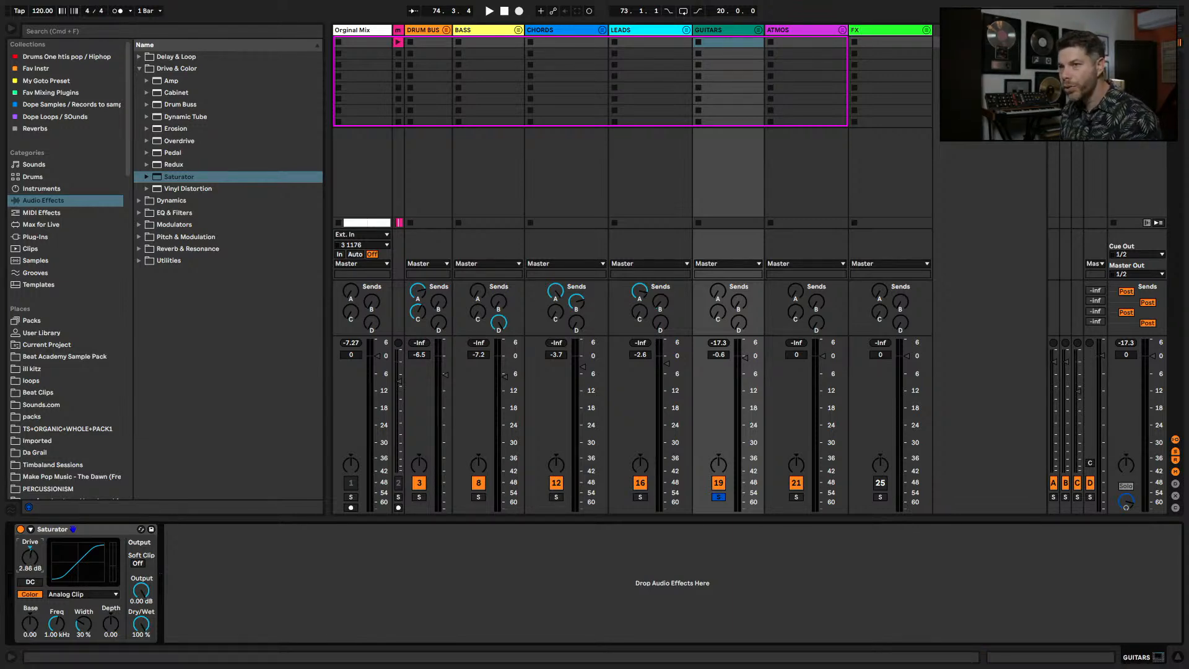
key("space")
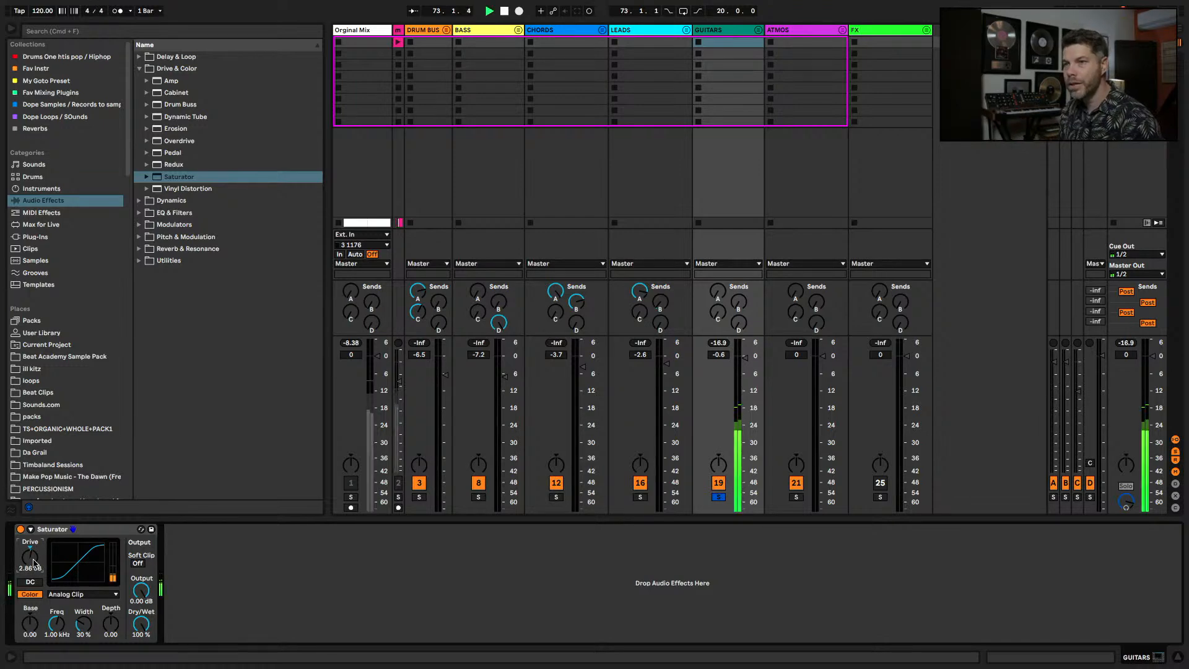
left_click_drag(34, 563, 33, 560)
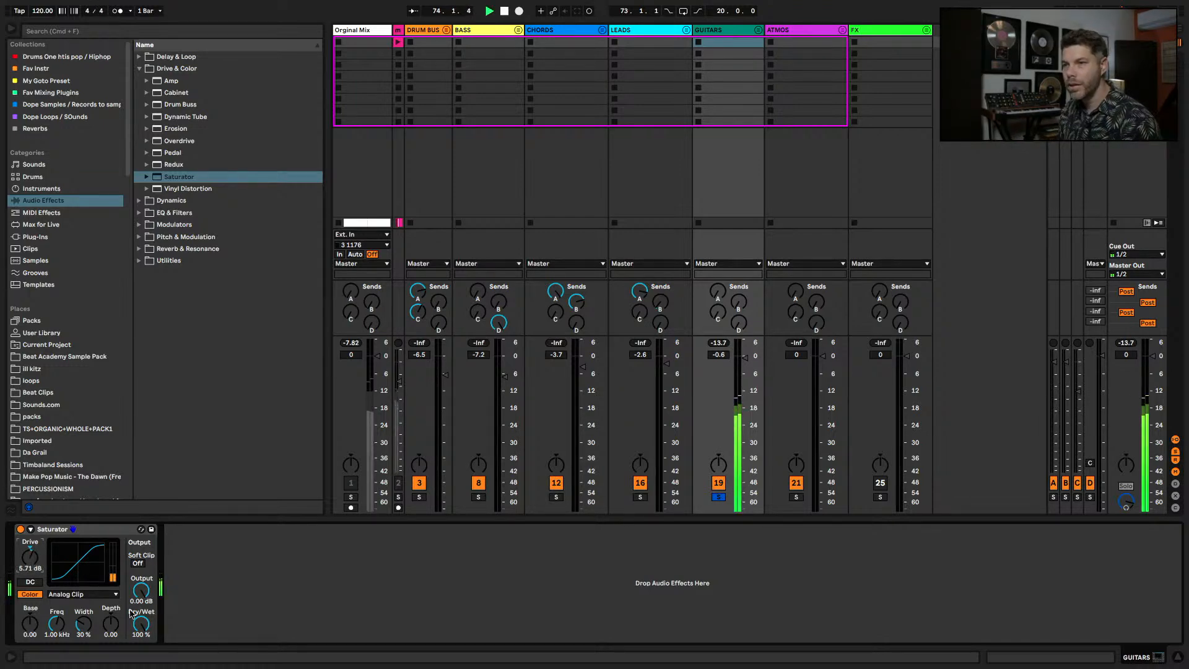
left_click_drag(138, 625, 141, 593)
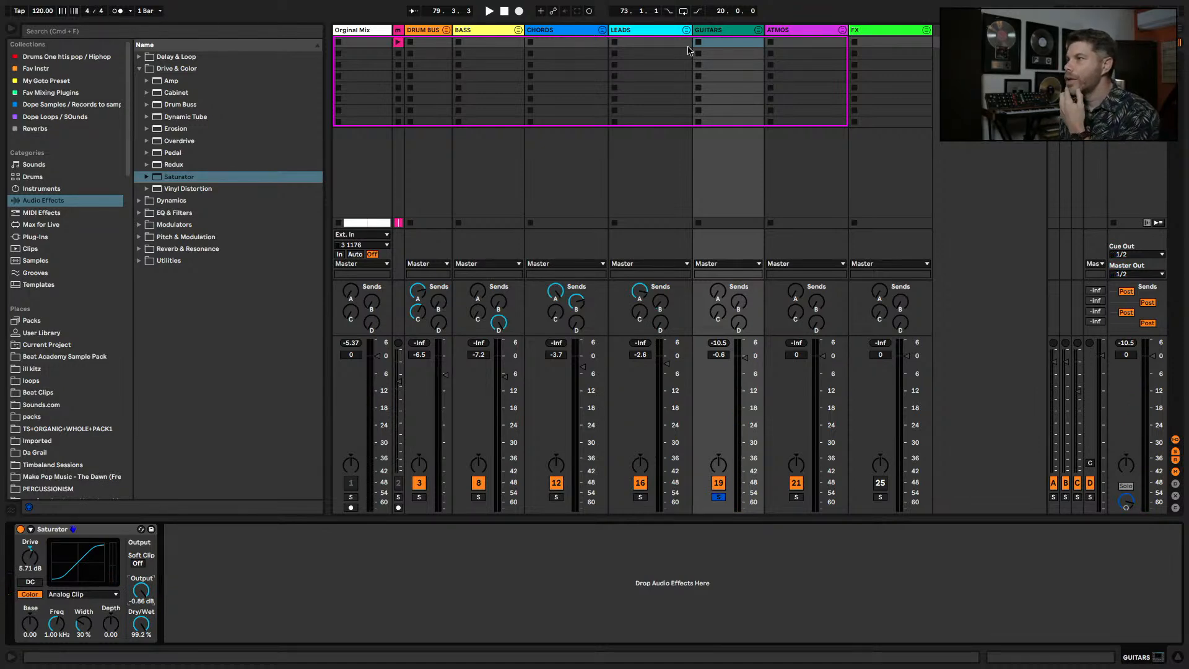
key("space")
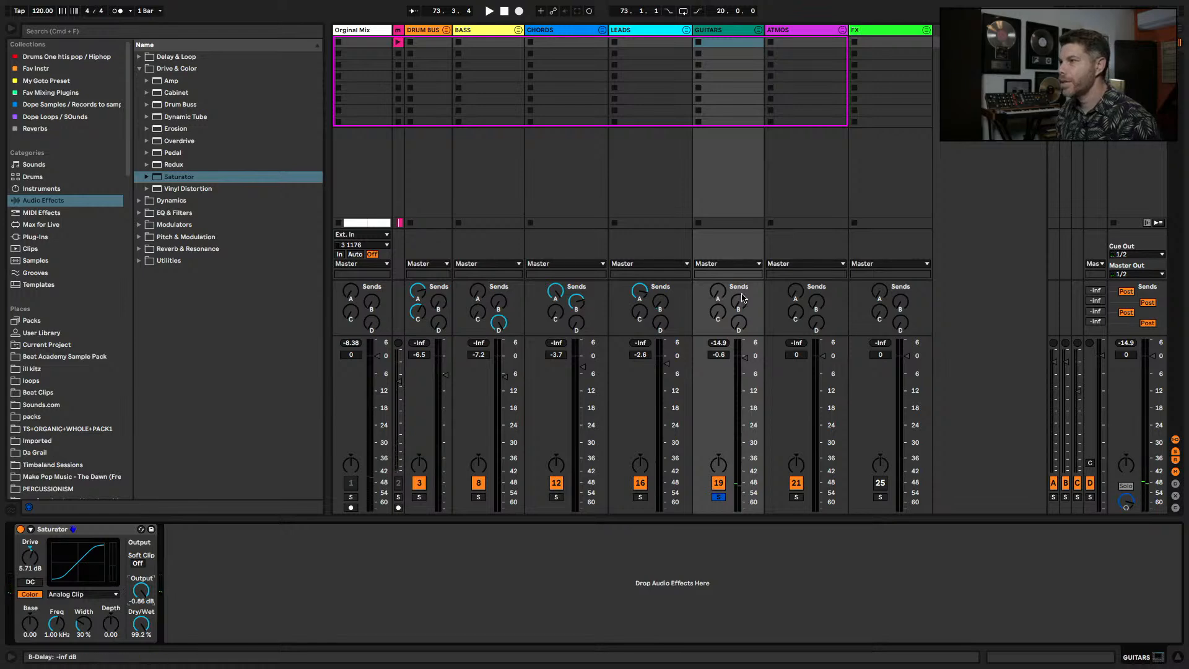
- Raise the GUITARS group's B-Delay send to about -7.3 dB while auditioning it
key("space")
left_click_drag(743, 297, 741, 302)
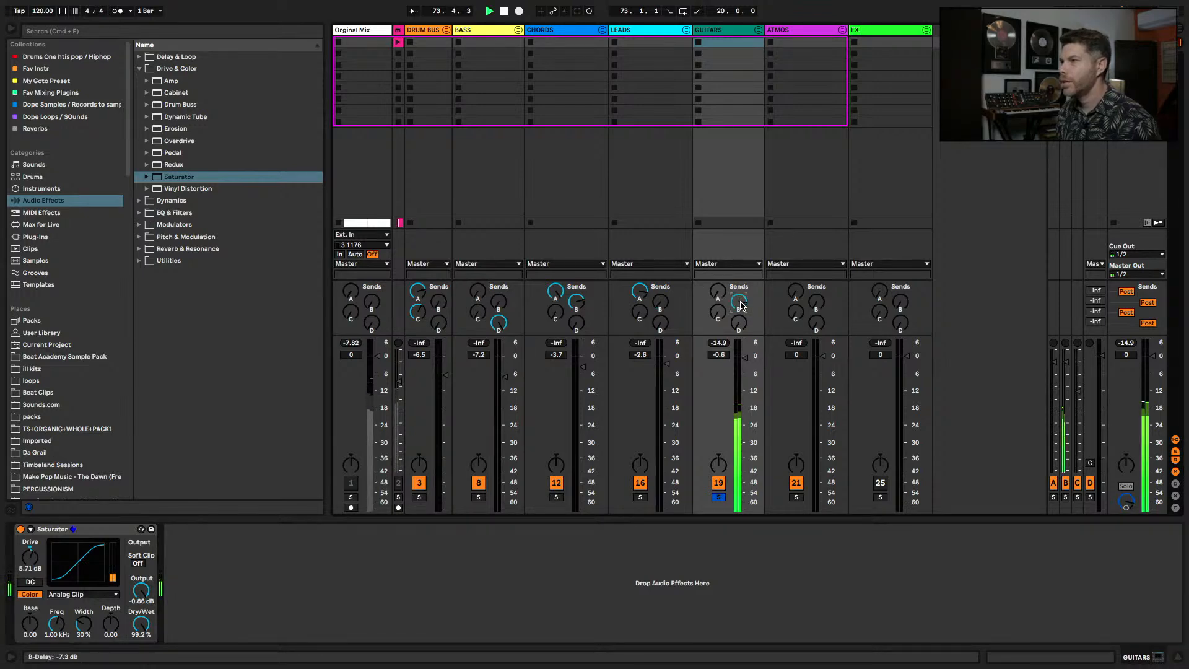
key("space")
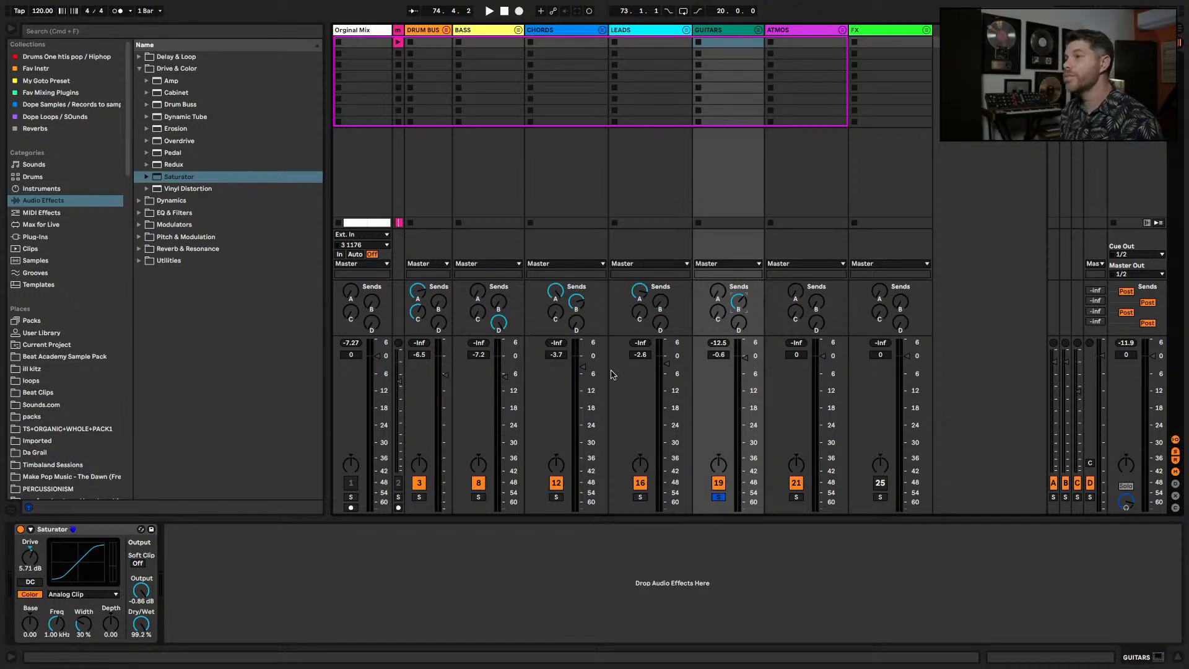
- Set the GUITARS group's volume to -5.0 dB and the DRUM BUS volume to -5.9 dB
left_click_drag(745, 358, 745, 361)
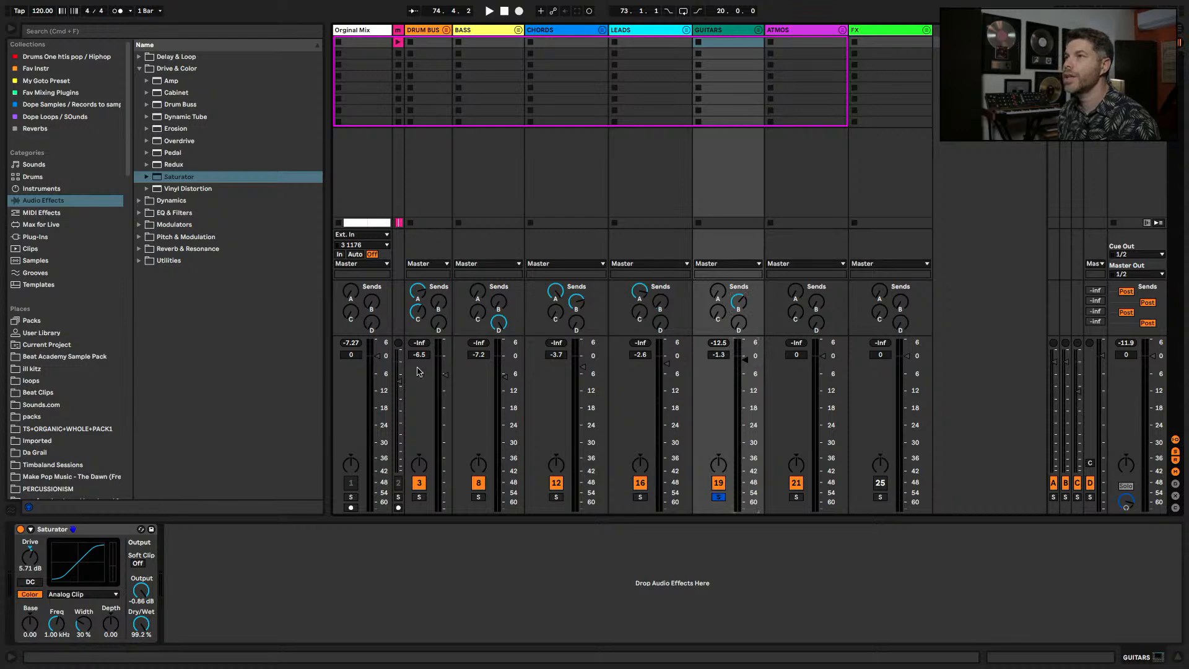
left_click(421, 32)
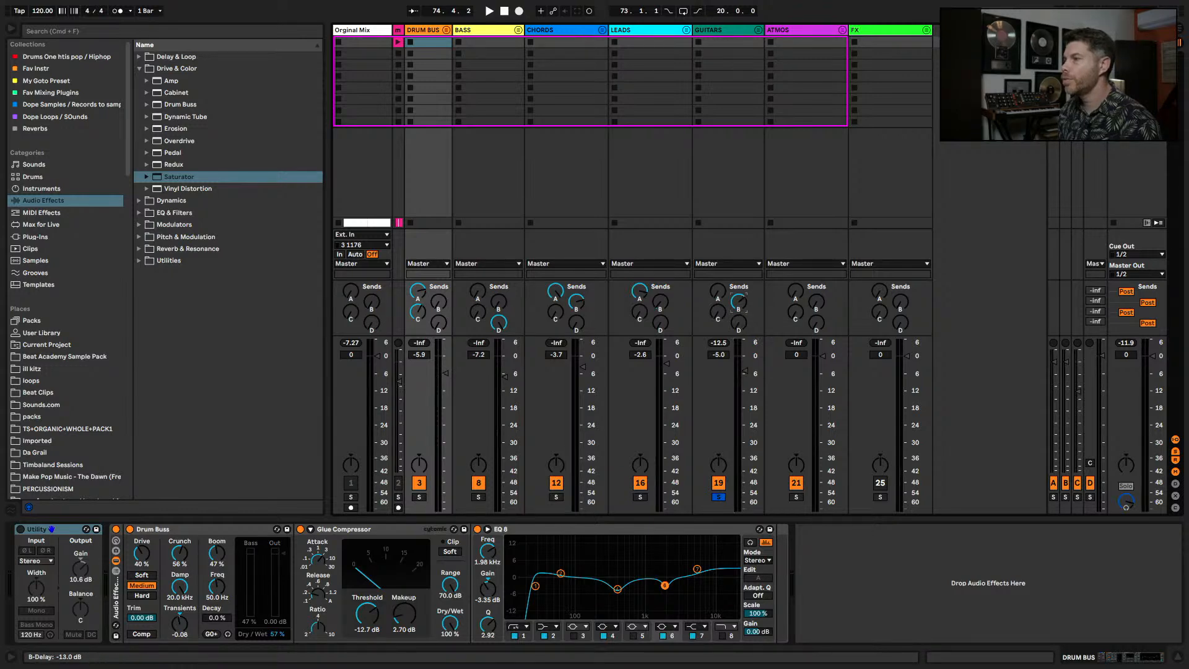
key("space")
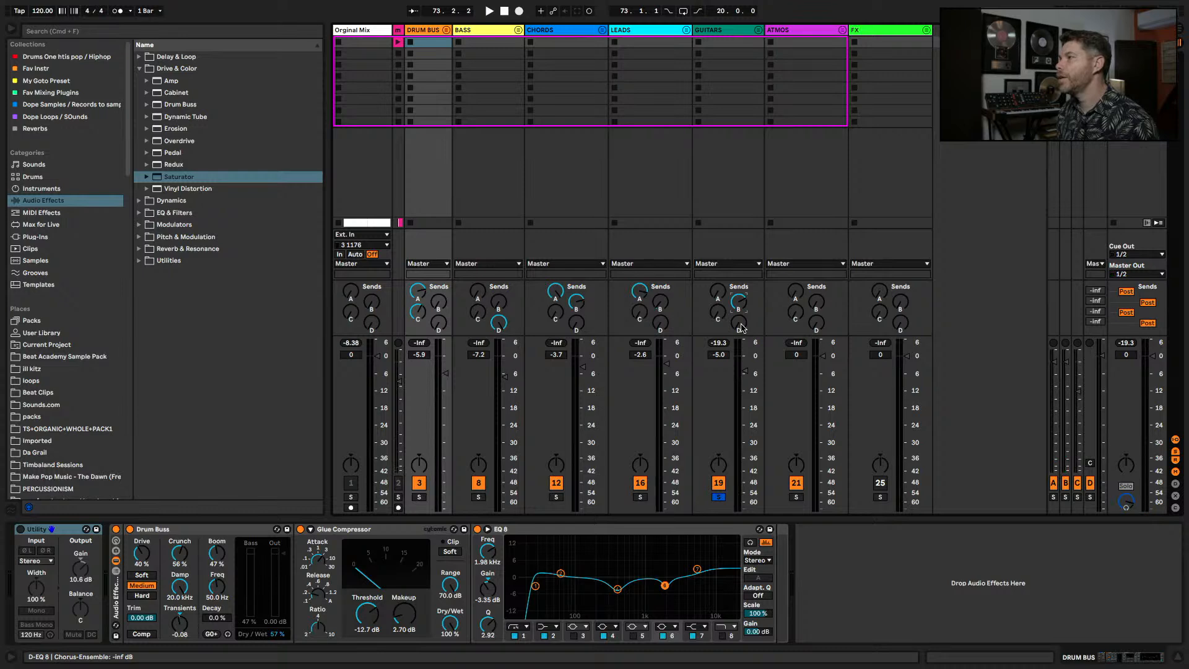
- Raise the GUITARS send to the EQ 8 and Chorus-Ensemble return, checking its devices, and set the B-Delay send to -11.7 dB
left_click_drag(741, 329, 741, 314)
key("space")
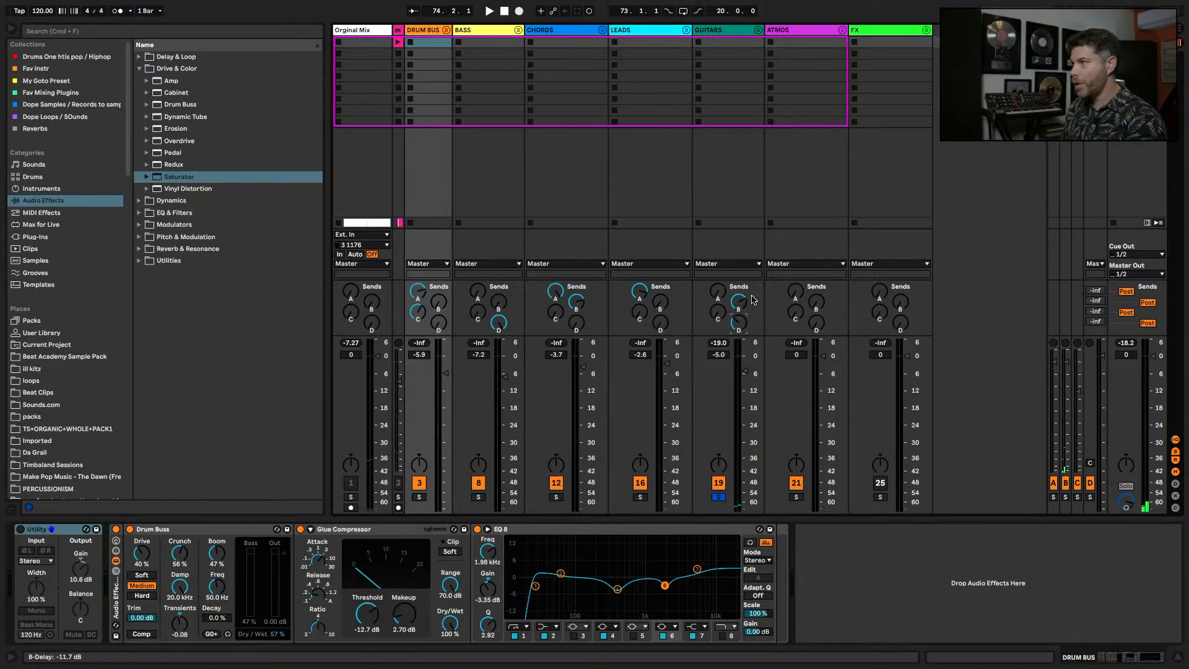
left_click(1095, 30)
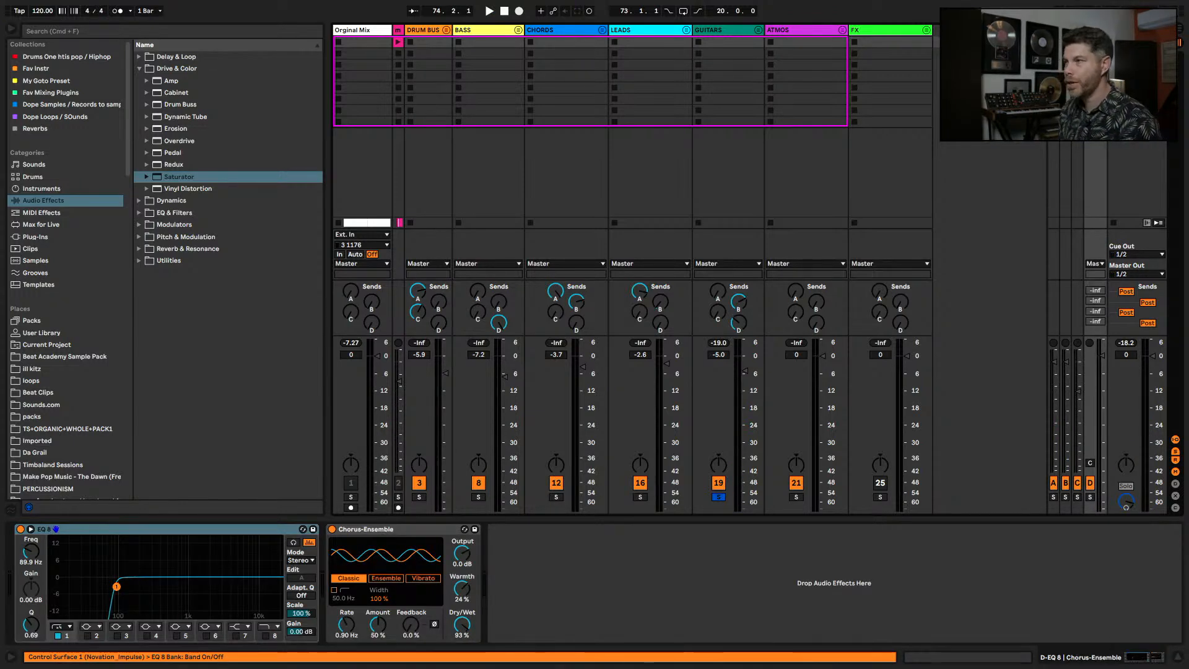
left_click(717, 300)
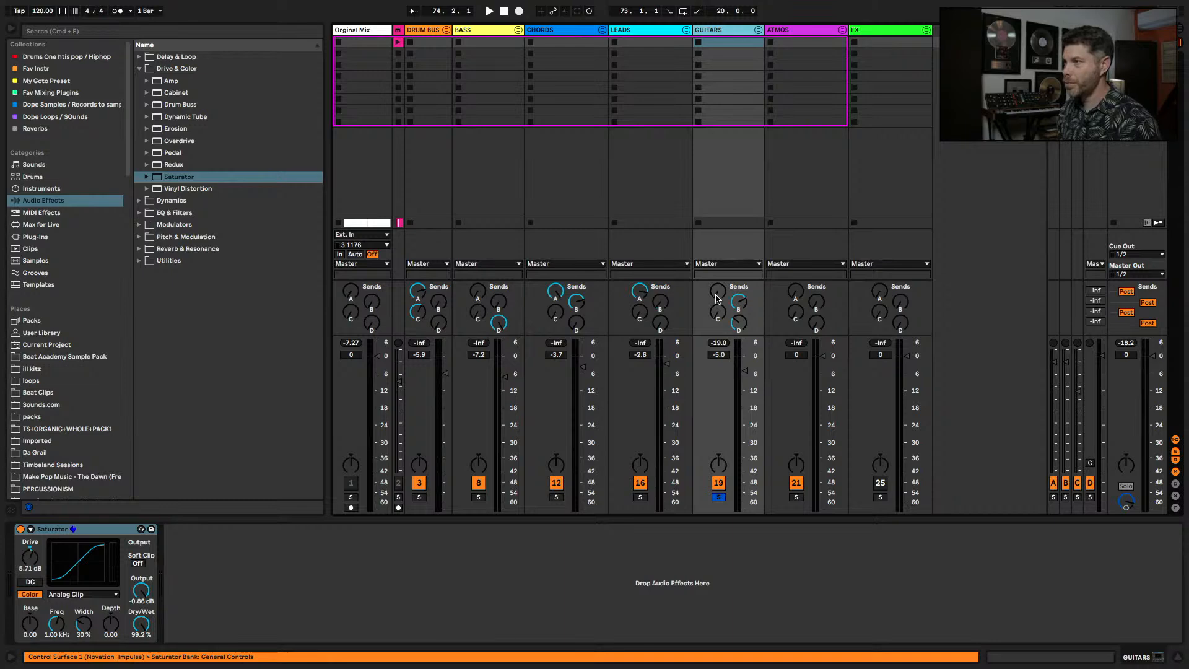
left_click(717, 299)
key("space")
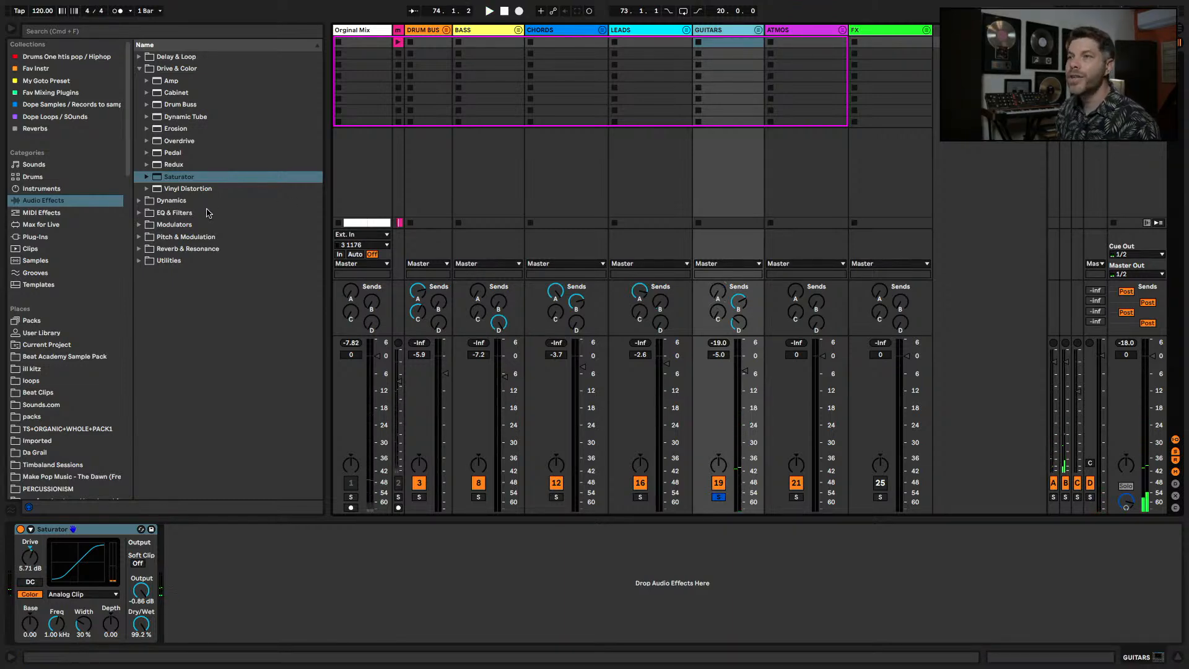
- Add a Hybrid Reverb after the Saturator on the GUITARS group and set its dry/wet to 41%
left_click(139, 249)
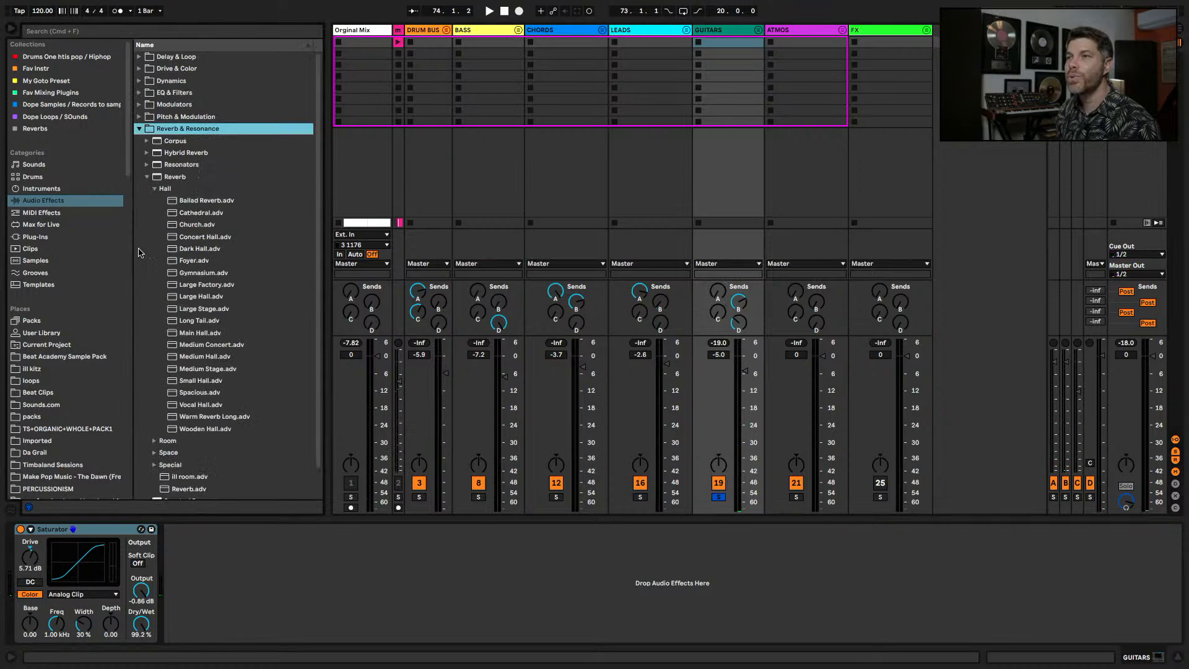
left_click(146, 178)
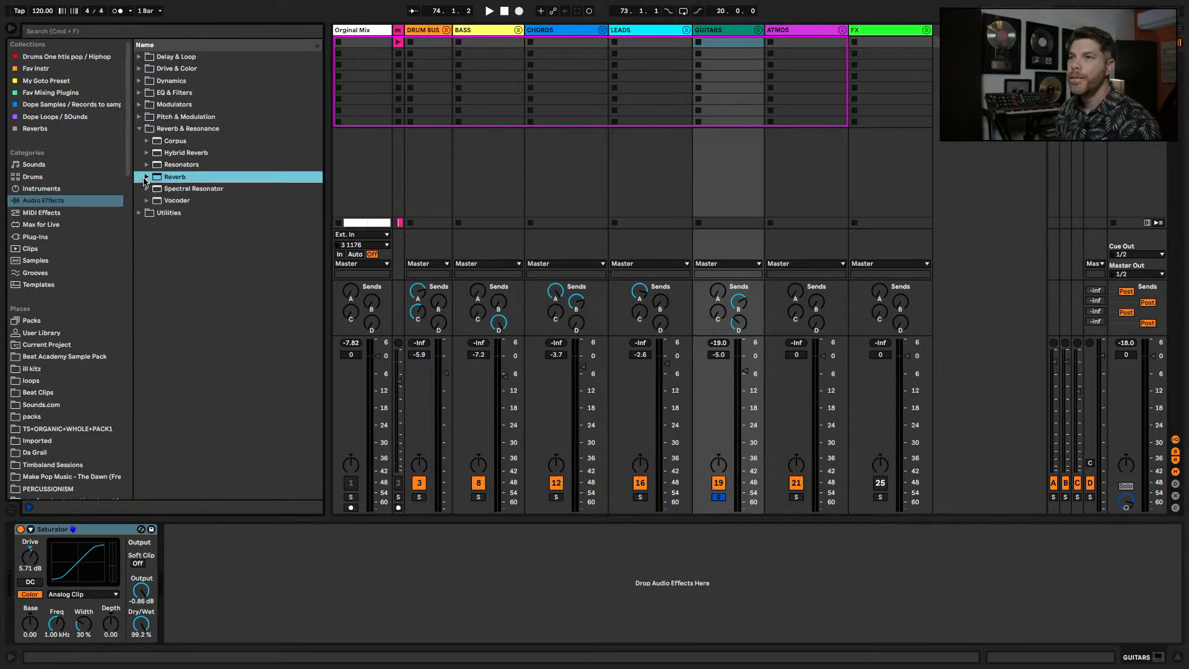
left_click(167, 153)
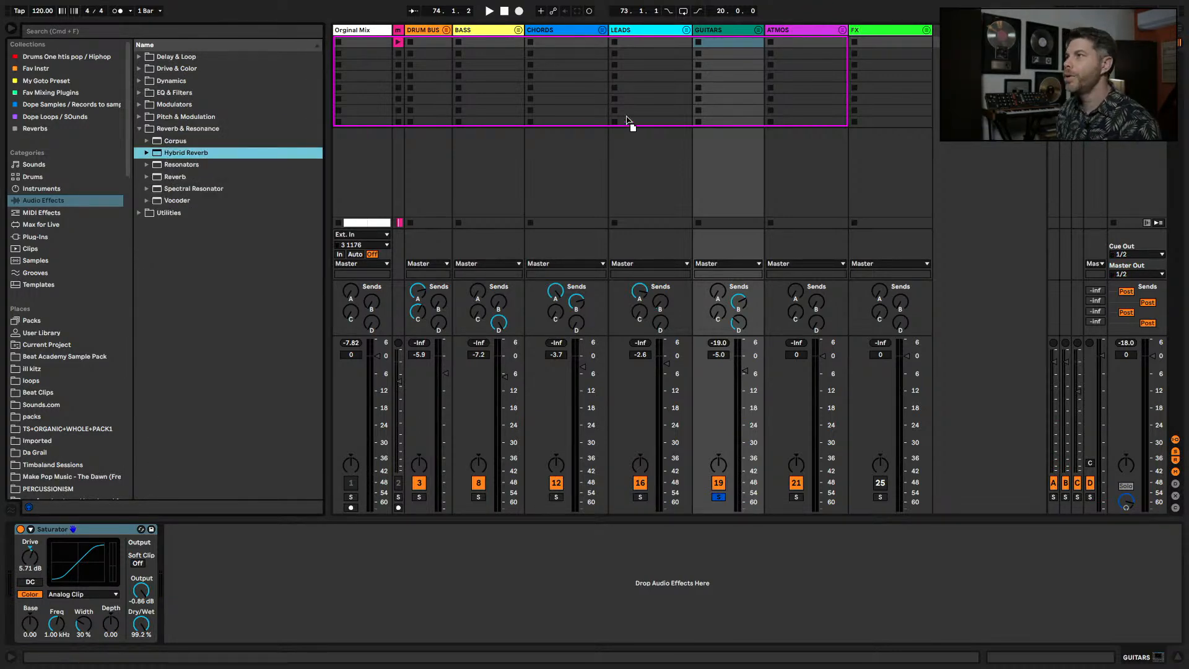
left_click_drag(628, 120, 726, 41)
key("space")
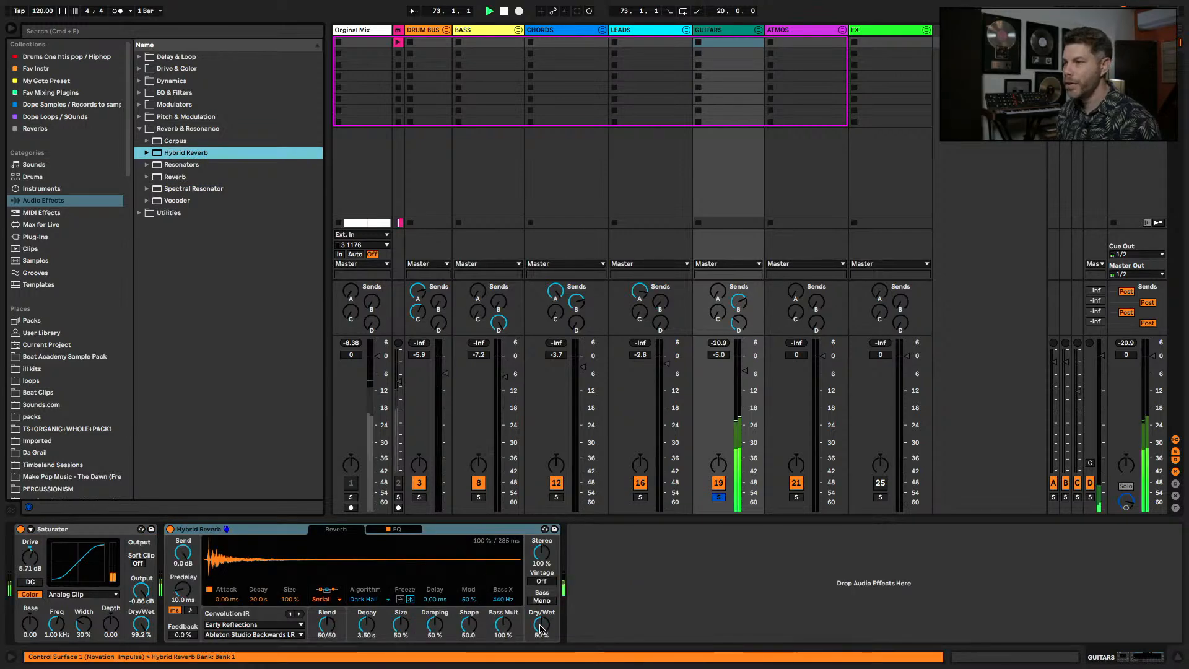
left_click_drag(541, 625, 542, 630)
key("space")
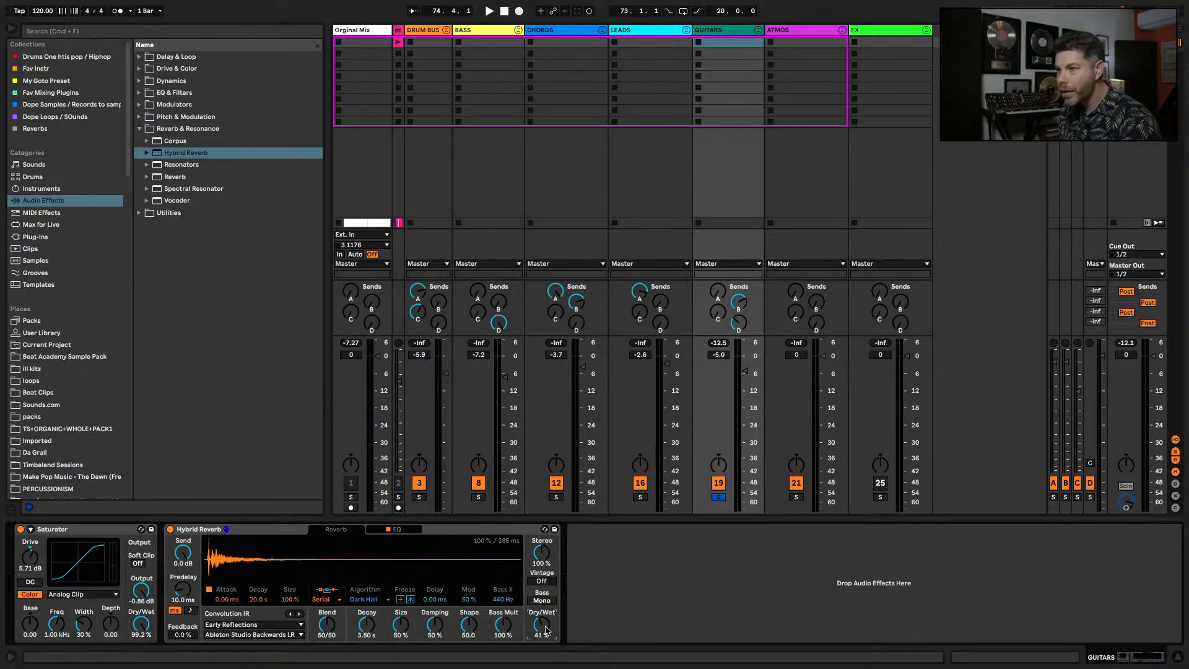
- Switch the Hybrid Reverb algorithm to Shimmer with 12.00 st pitch, 64% shimmer and 37% dry/wet
left_click(362, 601)
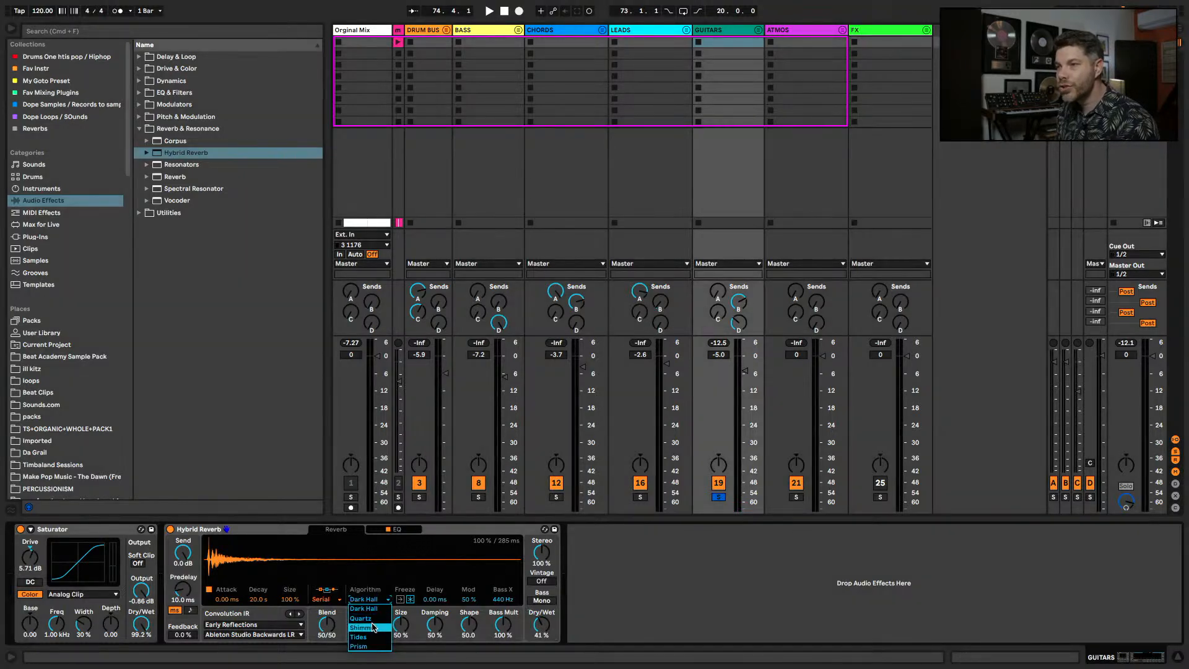
left_click(373, 628)
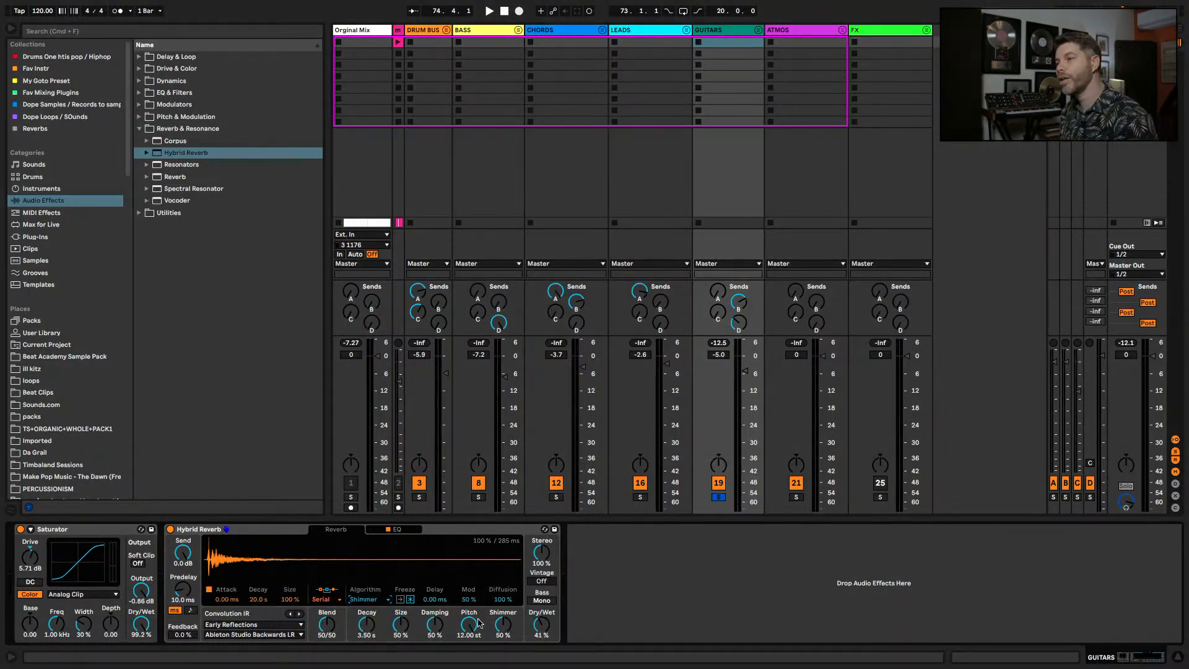
key("space")
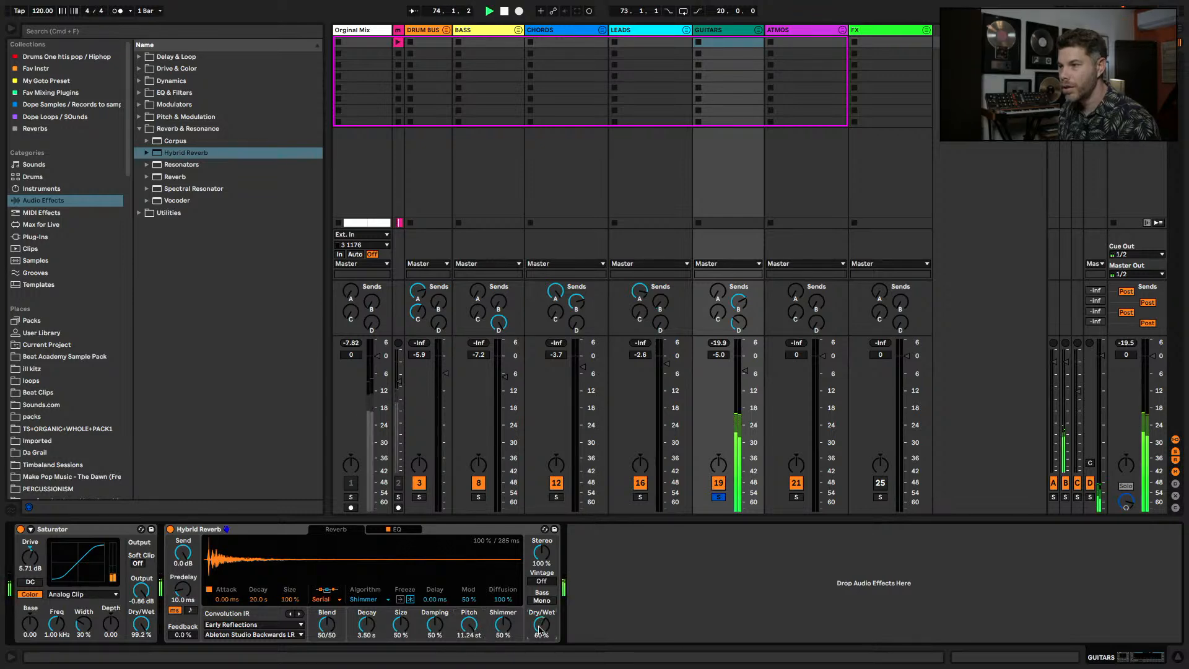
left_click_drag(503, 625, 469, 618)
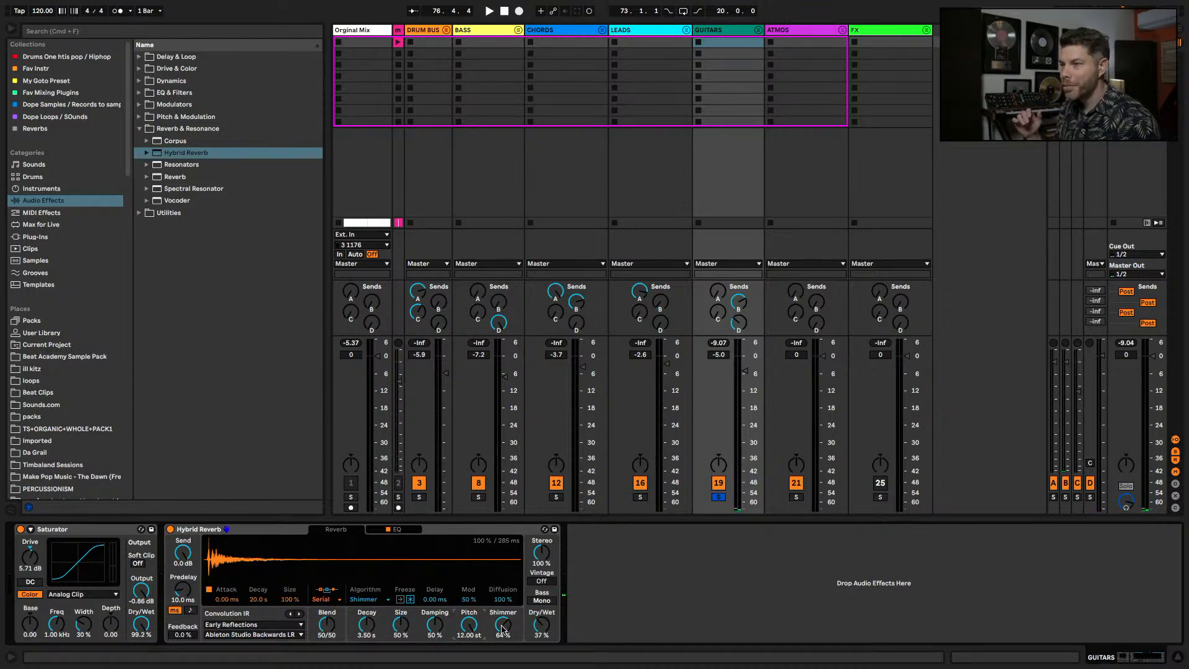
- Increase the Hybrid Reverb to 84% shimmer, 48% dry/wet and 113% stereo width during playback
key("space")
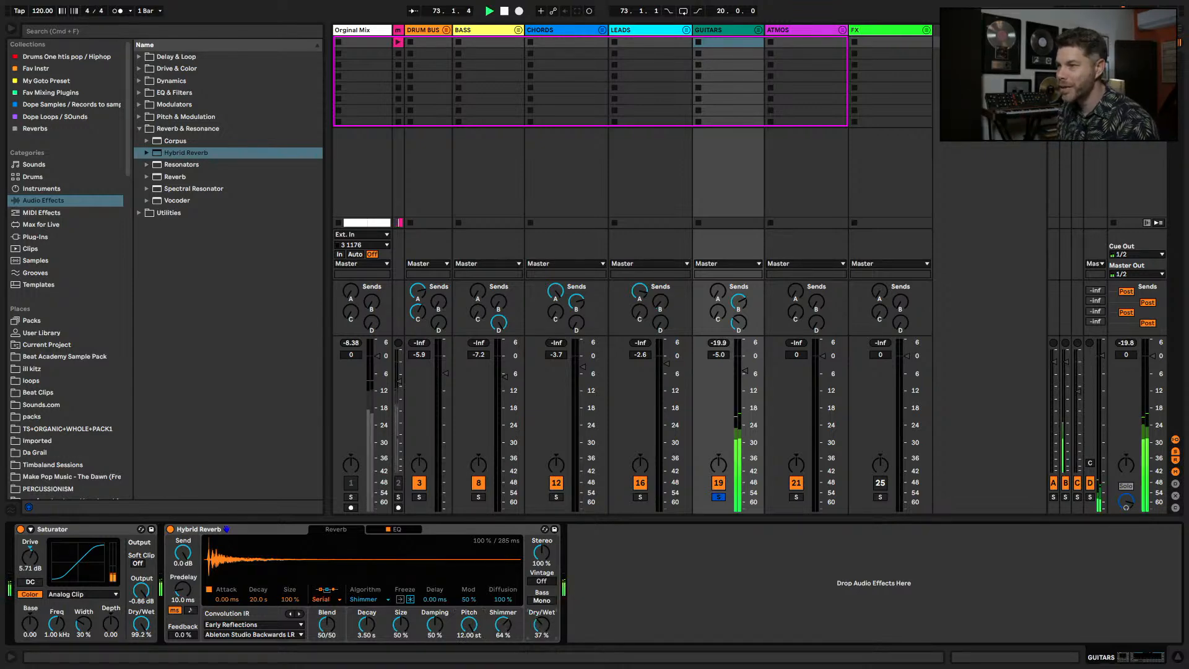
mouse_move(541, 629)
left_mouse_down()
mouse_move(542, 616)
mouse_move(501, 611)
mouse_move(502, 631)
mouse_move(546, 623)
left_mouse_up()
left_click_drag(542, 553, 542, 551)
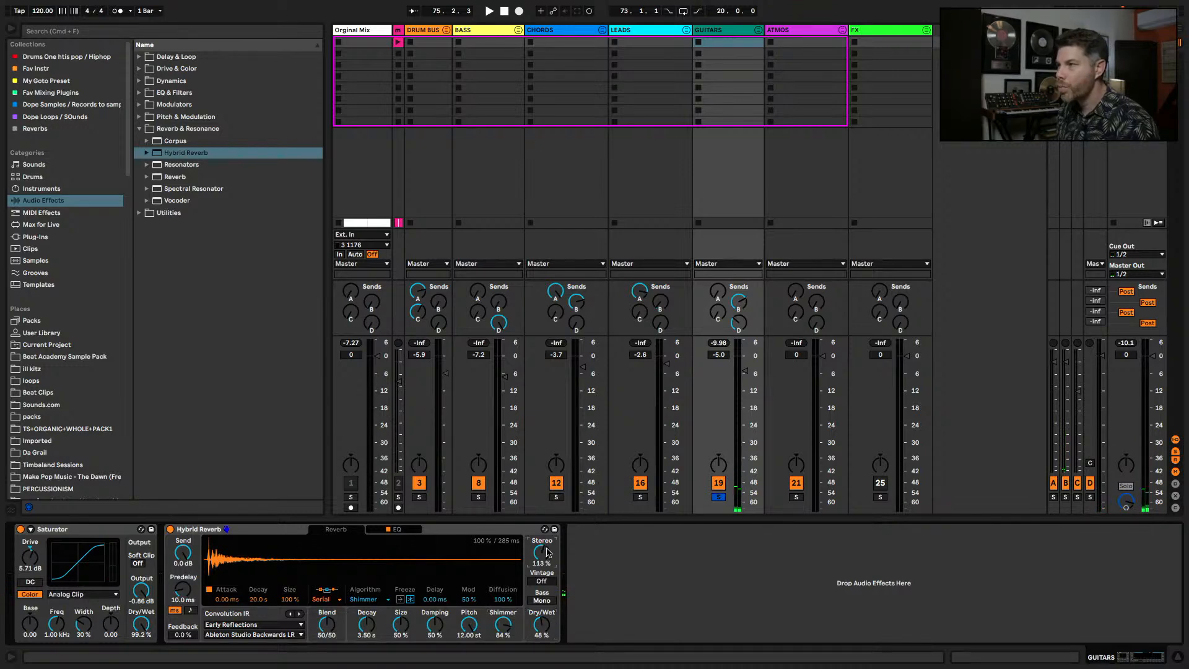
- Unsolo the GUITARS group and lower it to -6.5 dB while playing the full mix
left_click(717, 498)
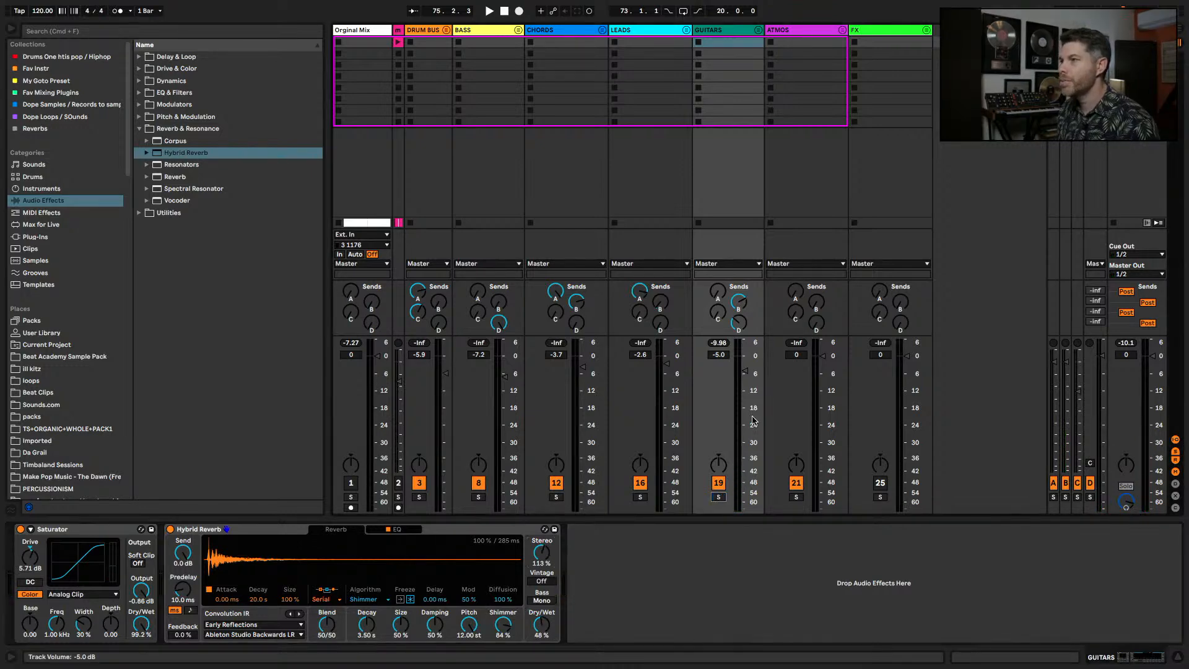
key("space")
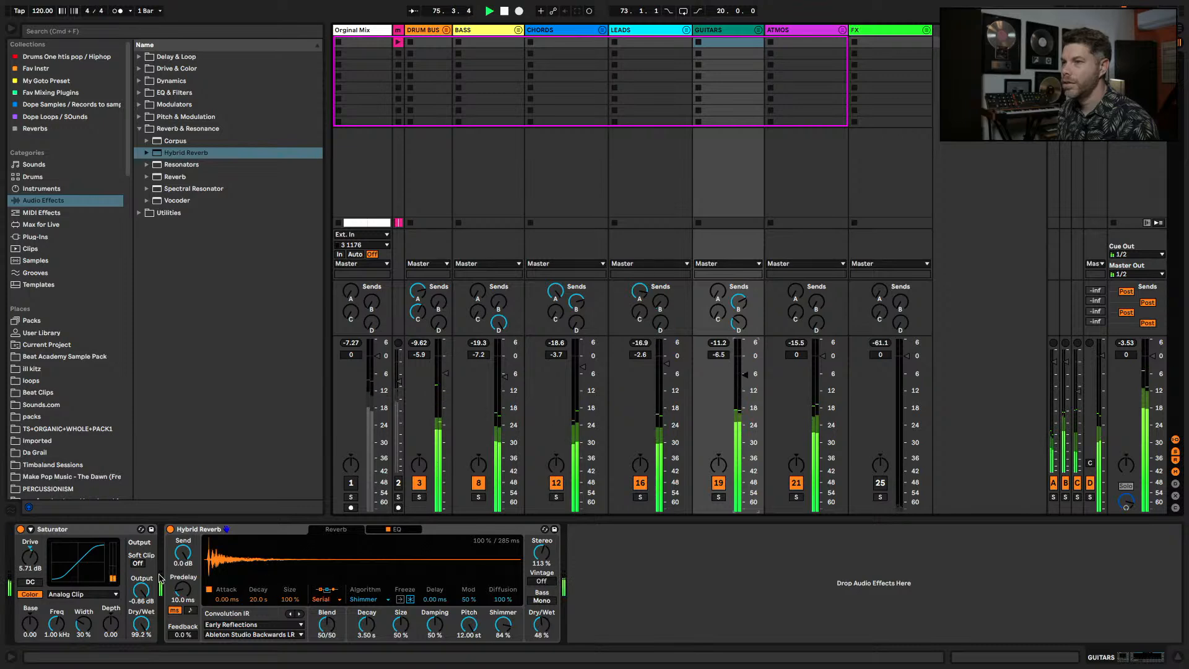
- Compare GUITARS with its Hybrid Reverb bypassed and active, raise the group to -5.6 dB and set the reverb's dry/wet to 37%
left_click(171, 529)
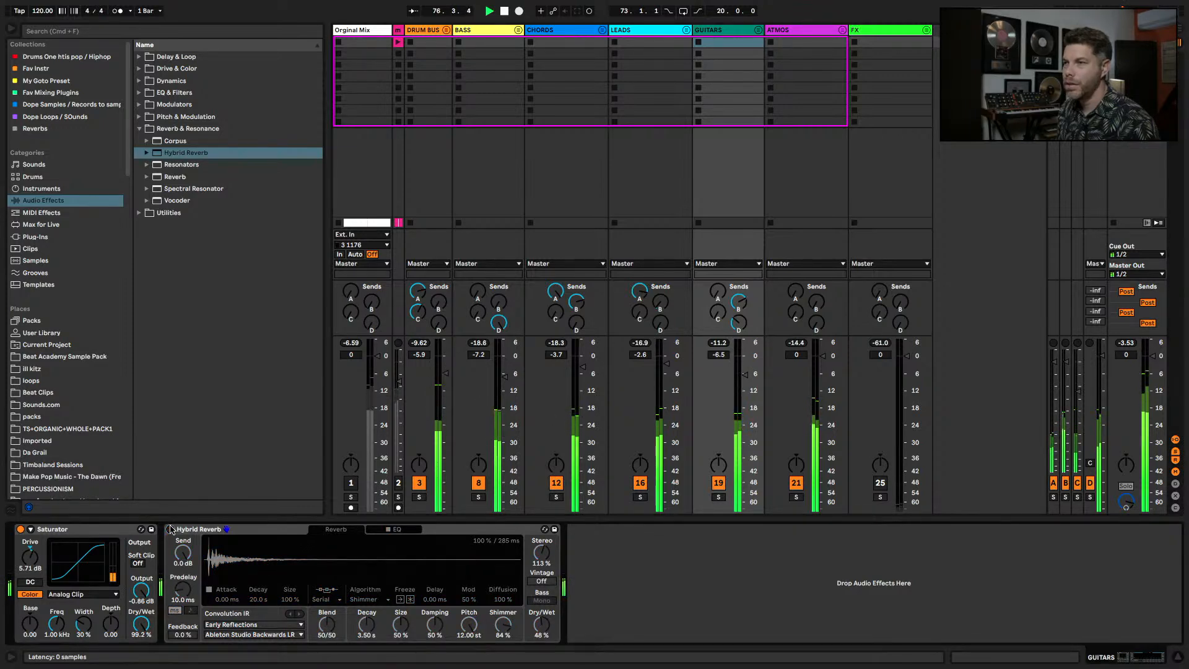
left_click(171, 529)
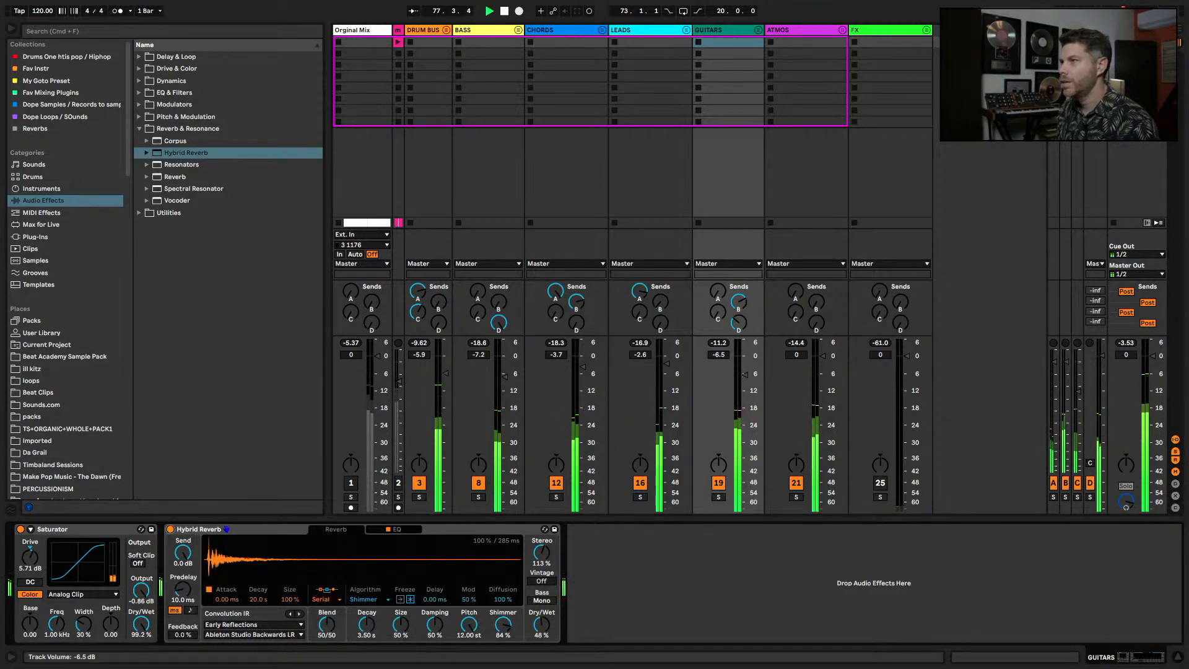
left_click_drag(744, 376, 744, 384)
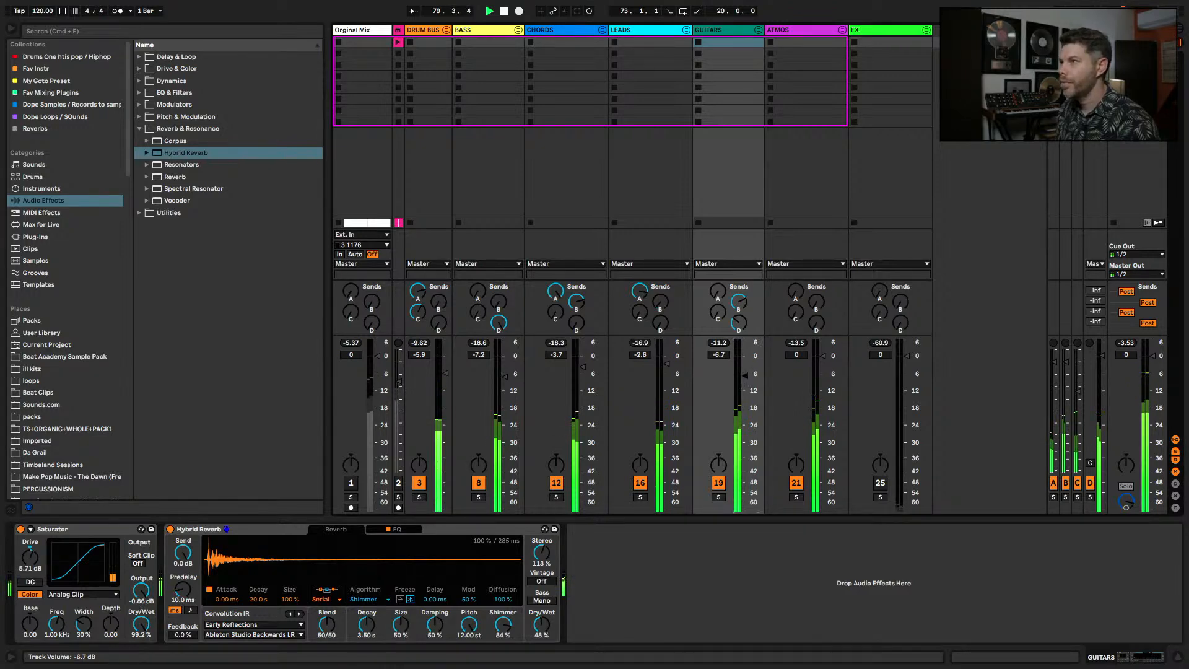
left_click_drag(746, 374, 745, 373)
left_click_drag(542, 622, 541, 624)
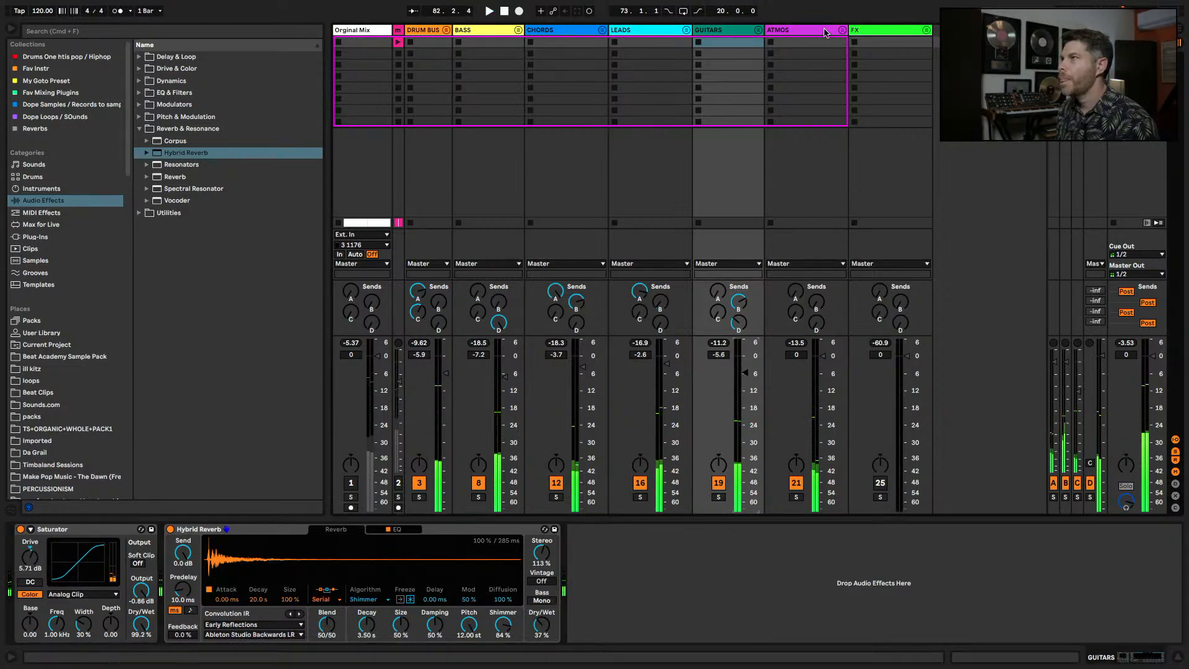
- Solo the ATMOS group, play it and unfold it to show its three tracks
left_click(801, 505)
left_click(797, 497)
key("space")
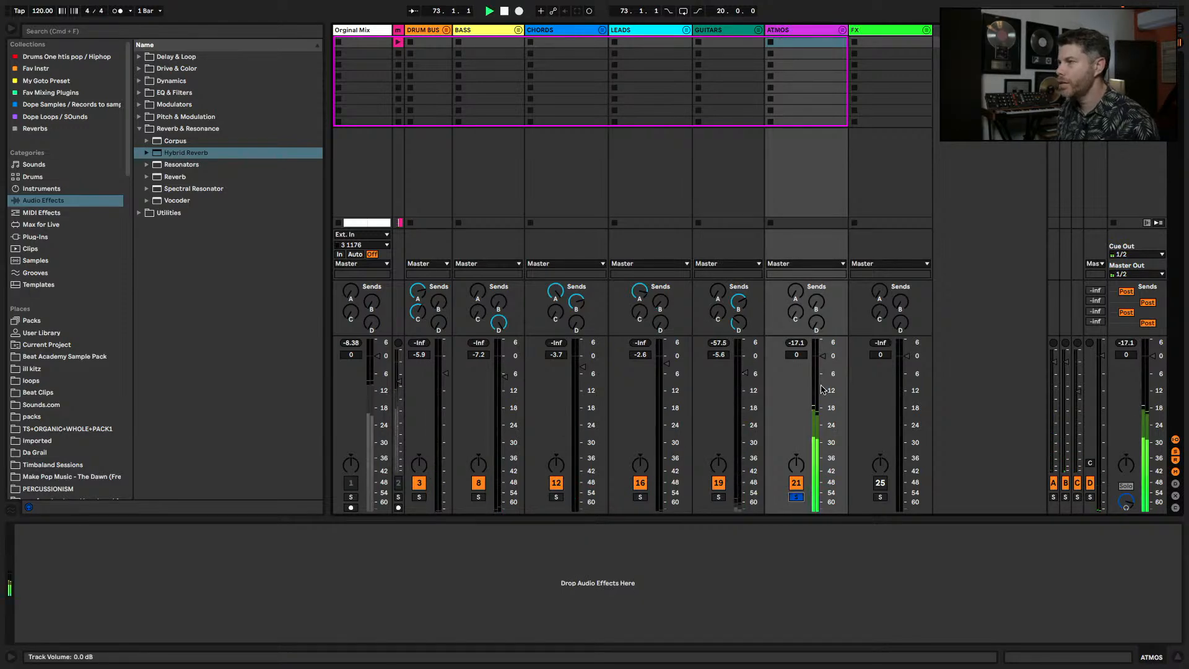
left_click(841, 29)
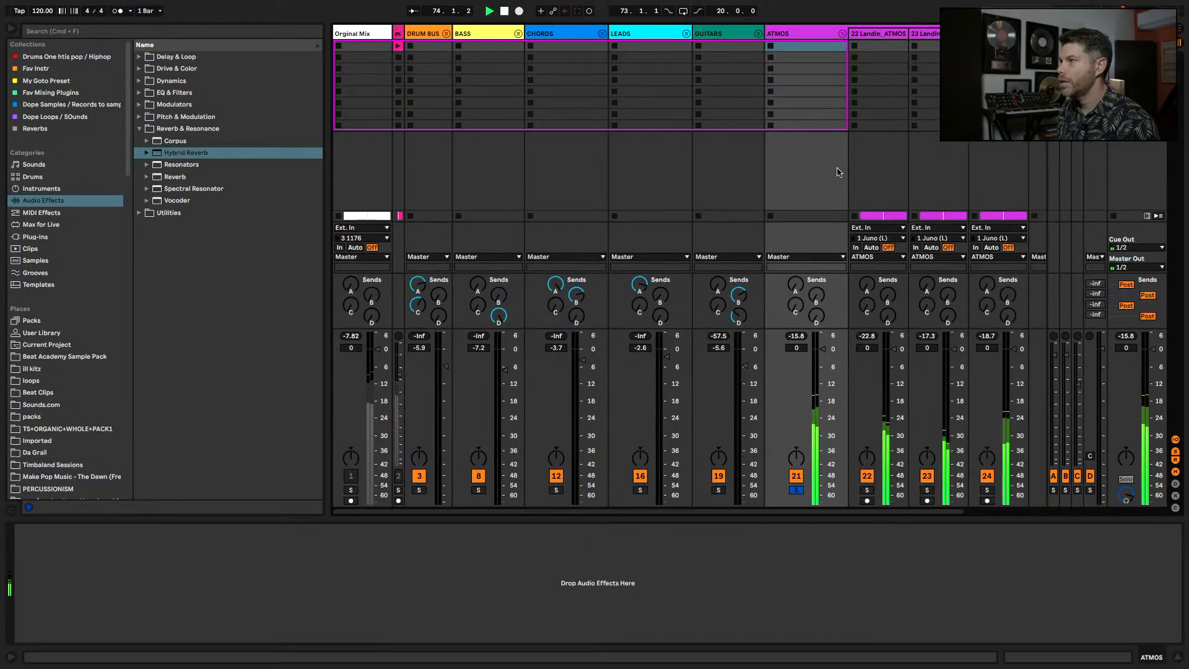
scroll(767, 226, "right", 3)
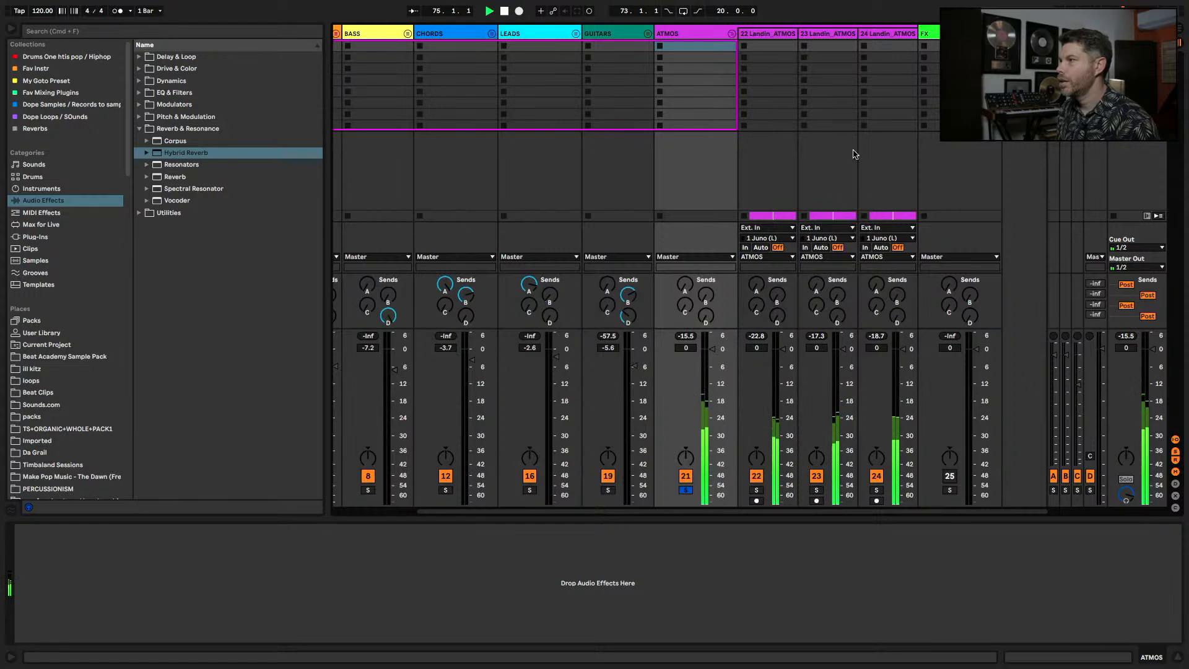
- Move track 24, ATMOS_Noise Sub, out of the ATMOS group and play the loop
left_click(876, 35)
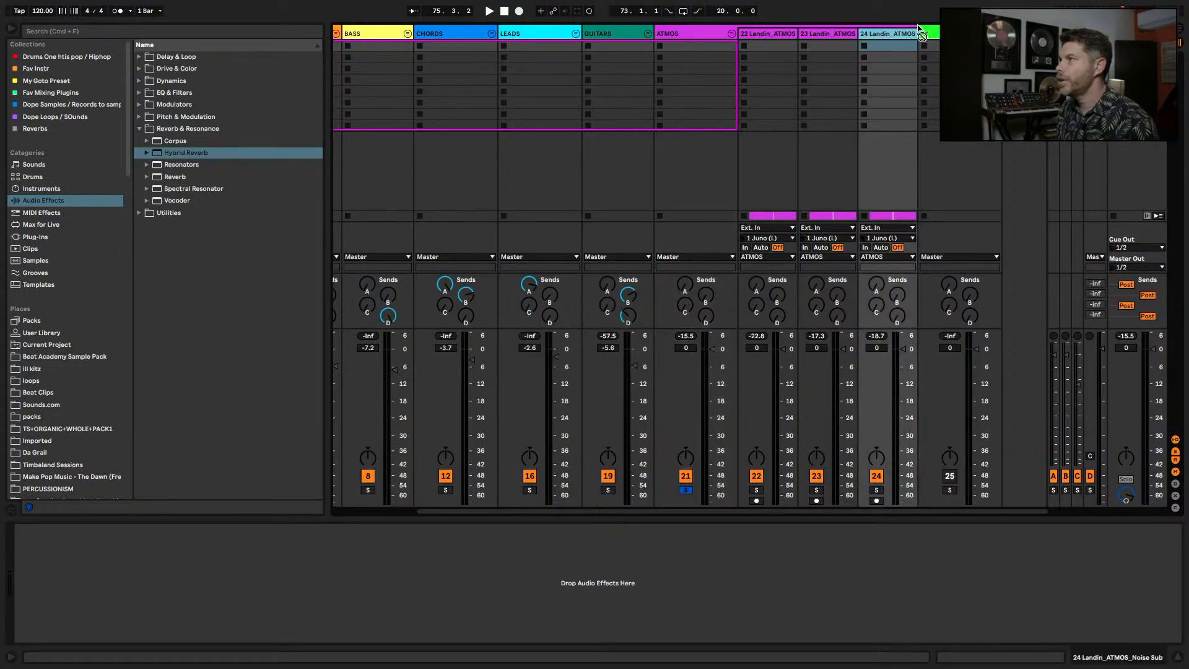
left_click_drag(908, 32, 929, 31)
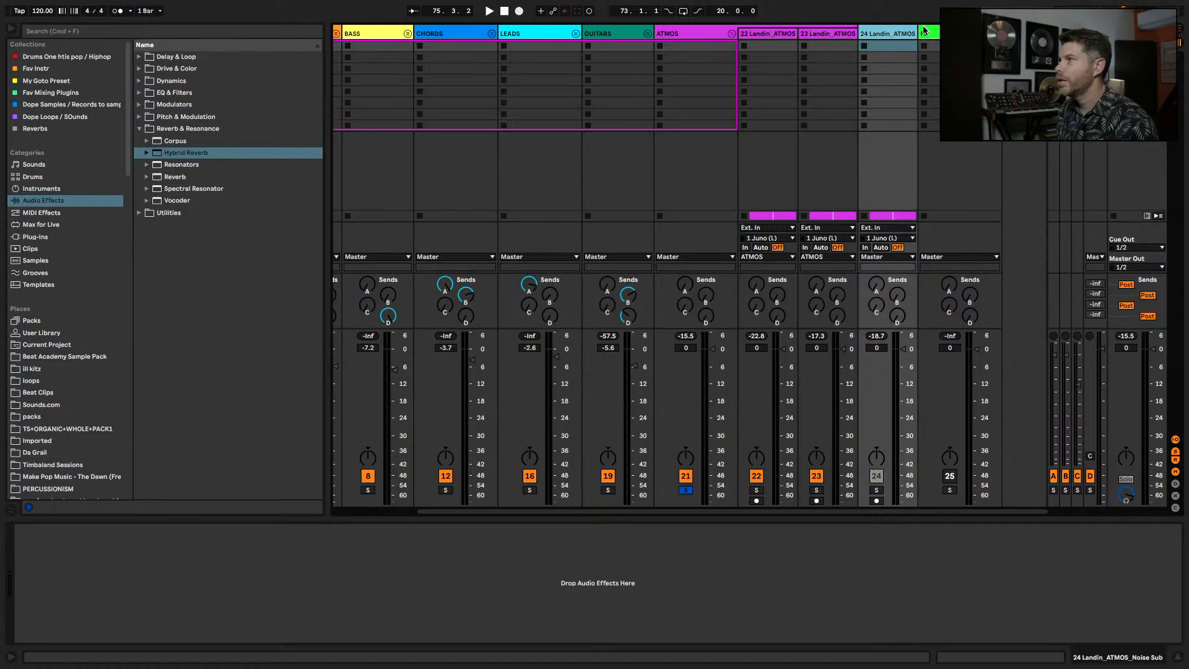
key("space")
- Balance the two tracks in the ATMOS group during playback, with track 22 at -2.6 dB and track 23 at 1.4 dB
left_click(708, 37)
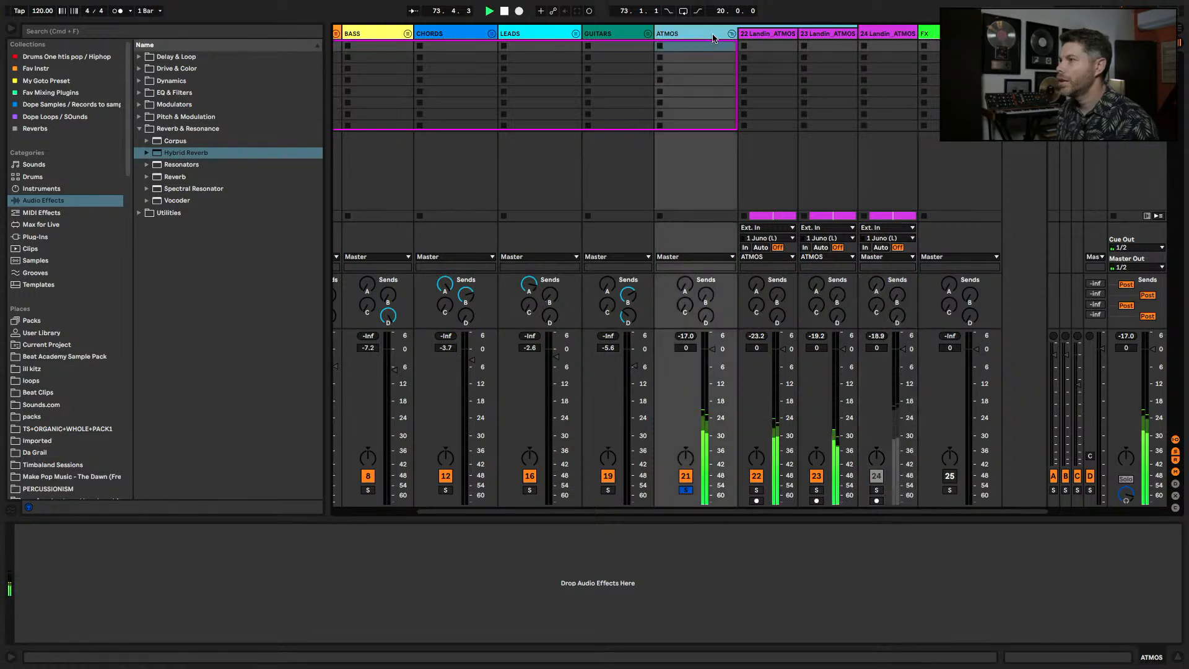
left_click_drag(785, 349, 782, 353)
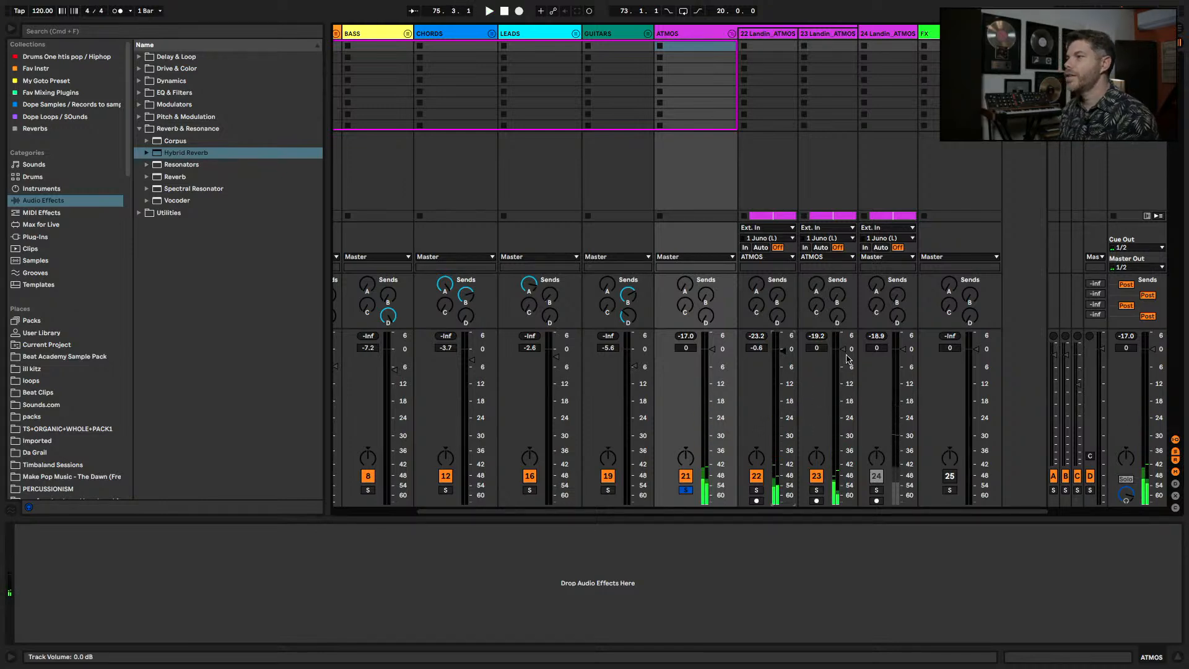
key("space")
left_click_drag(845, 409, 845, 404)
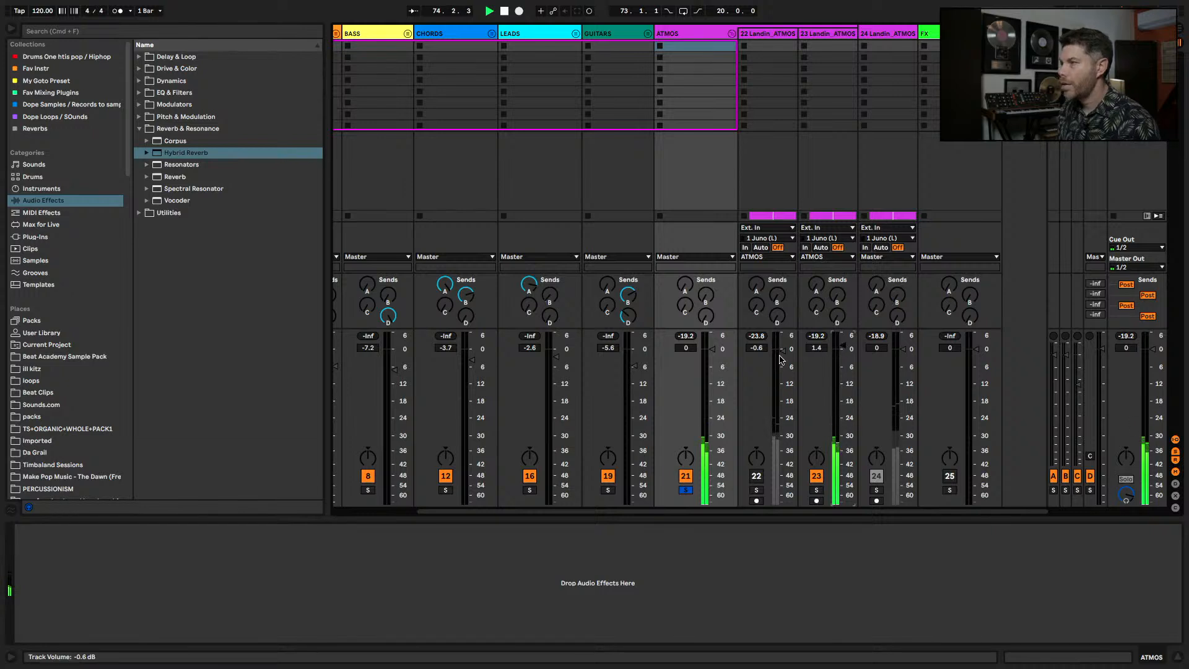
left_click_drag(782, 353, 782, 361)
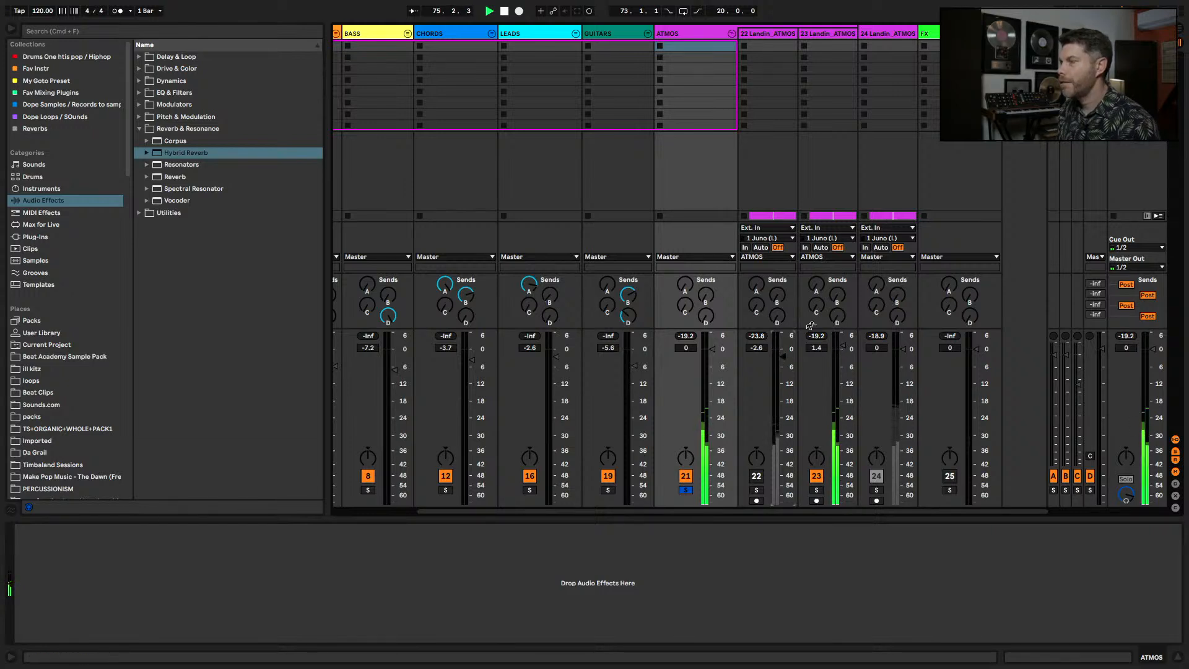
left_click(807, 34)
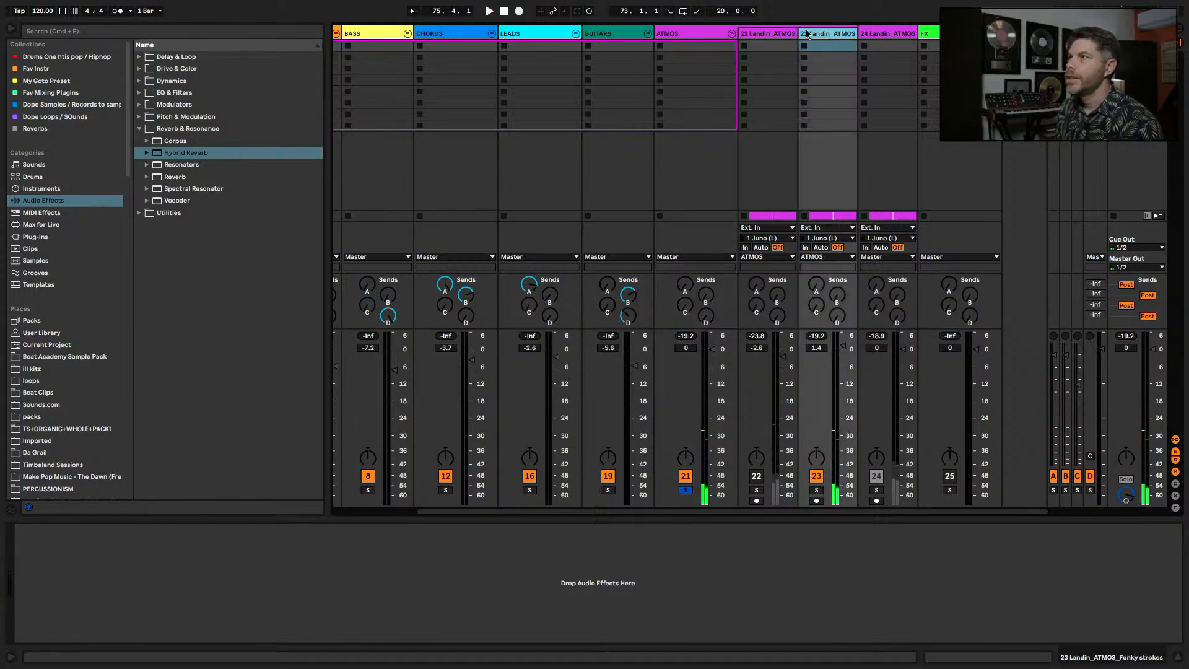
- Add an Overdrive to the ATMOS group with 45% drive, 38% tone, 67% dynamics and 22% dry/wet
left_click(712, 34)
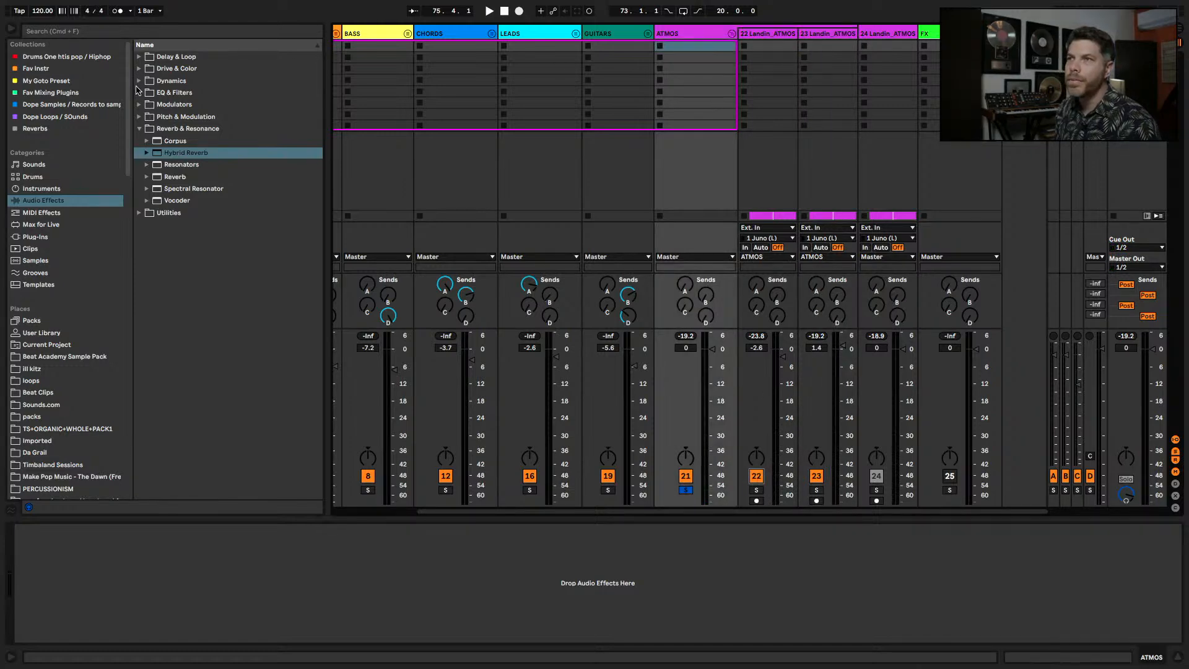
left_click(139, 129)
left_click(139, 68)
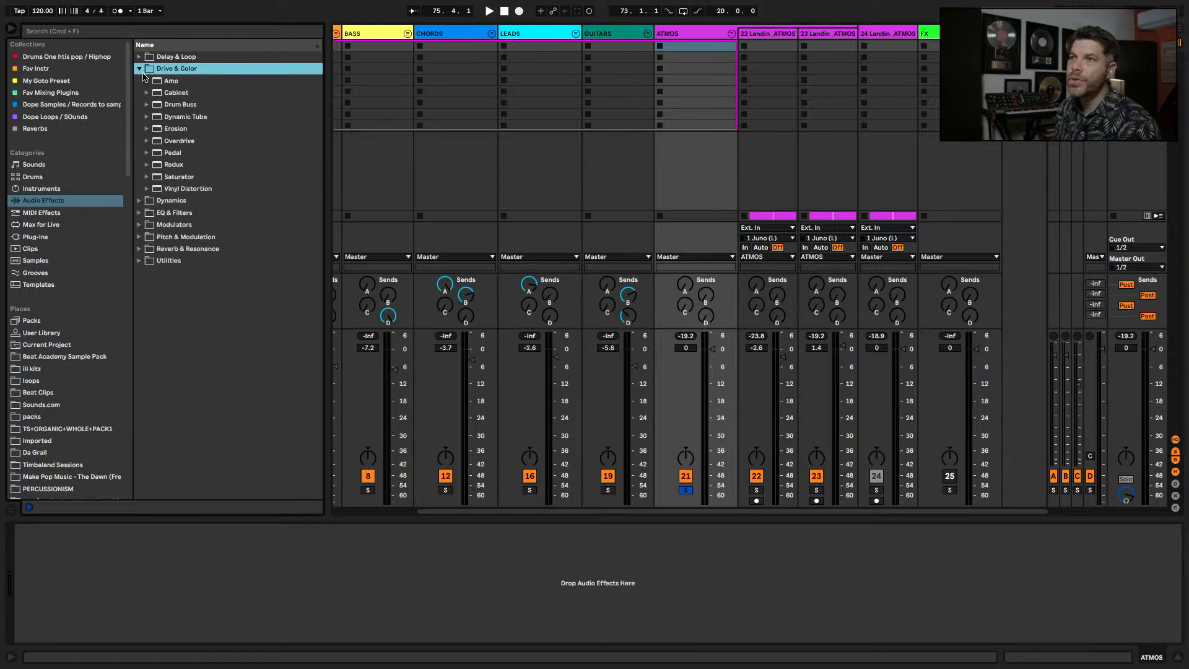
left_click_drag(163, 143, 706, 84)
key("space")
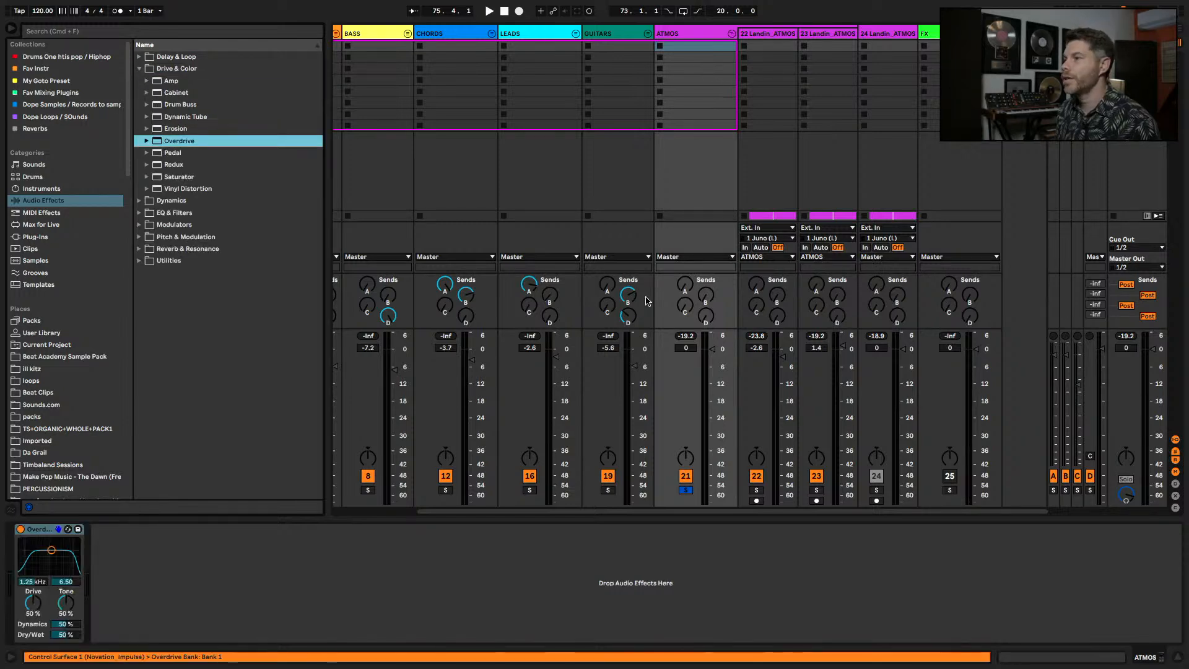
left_click_drag(34, 604, 70, 644)
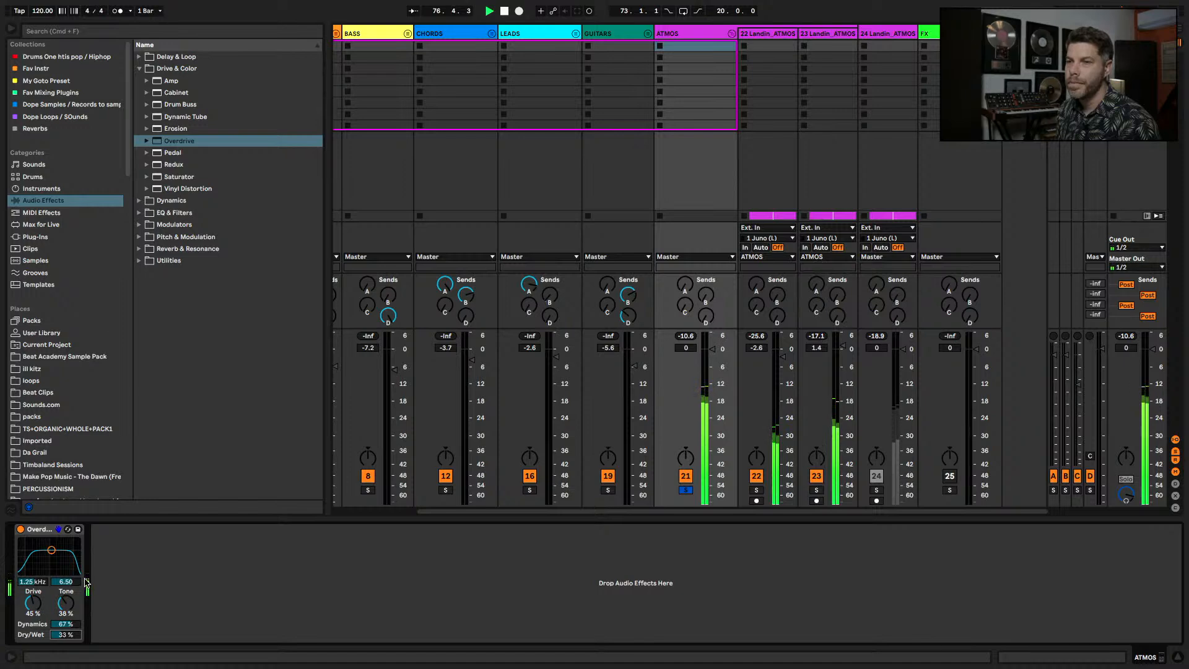
key("space")
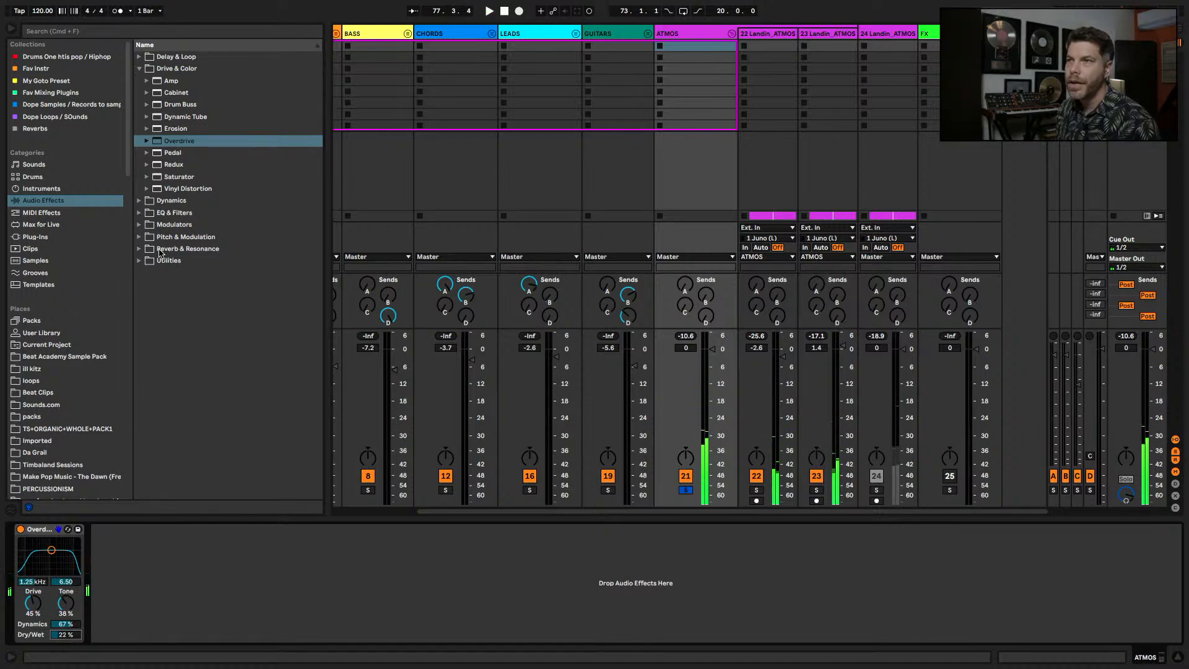
- Add an EQ Eight after the Overdrive on ATMOS and make band 1 a gentle low cut at 111 Hz
left_click(139, 213)
left_click_drag(180, 132, 152, 619)
key("space")
left_click_drag(110, 553, 109, 527)
left_click(131, 628)
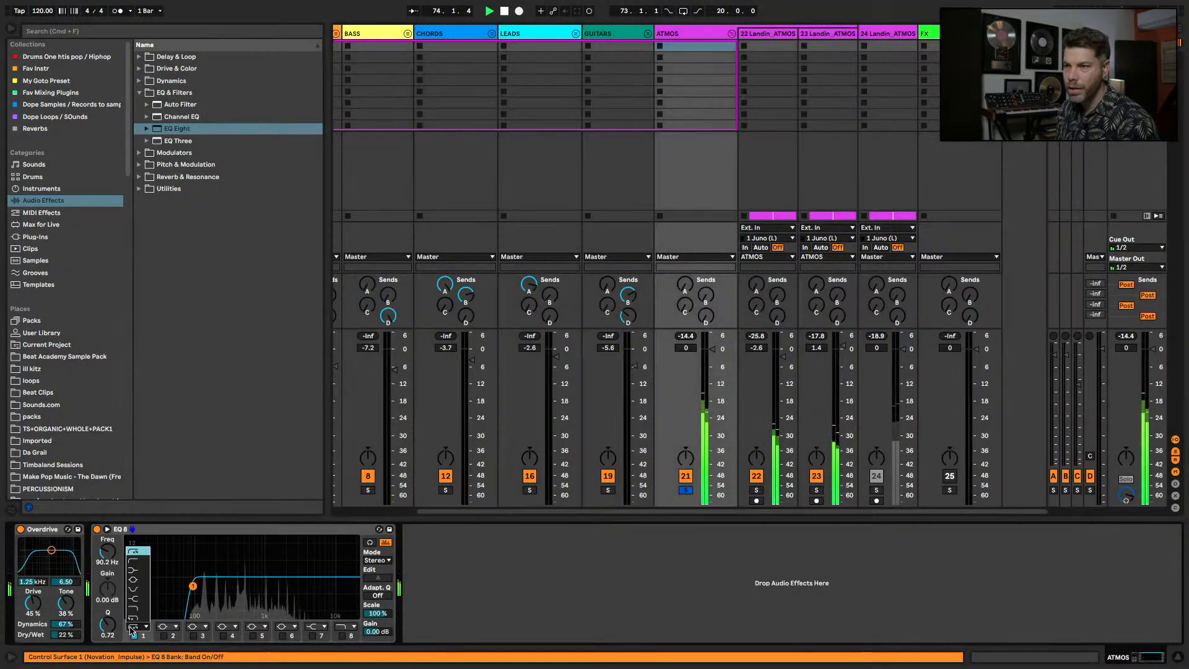
left_click(136, 561)
left_click_drag(190, 585, 194, 585)
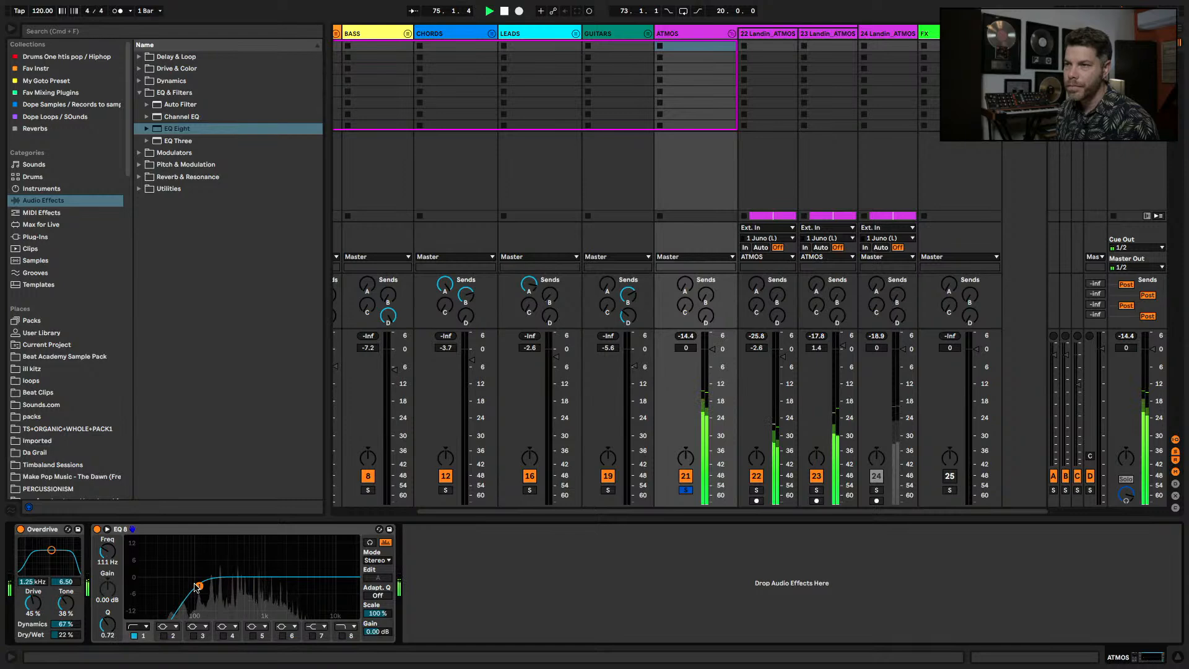
- Boost EQ band 5 by 1.86 dB at 284 Hz and enable band 8 as a high cut at 4.54 kHz
left_click(253, 636)
left_click_drag(284, 577, 227, 570)
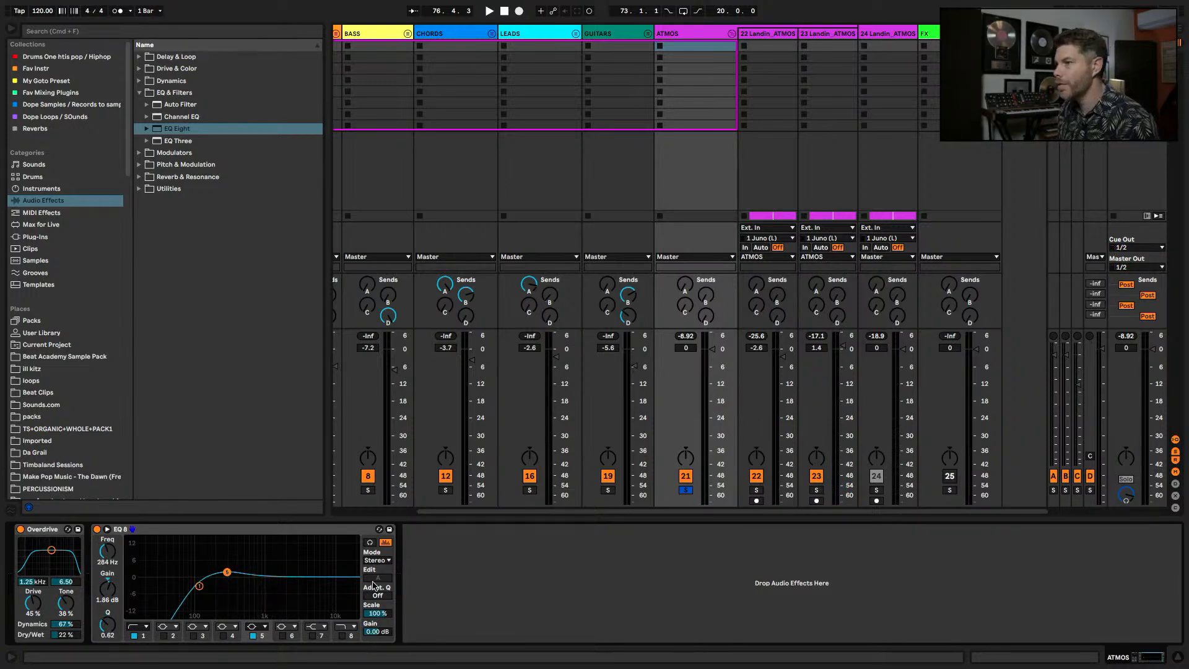
left_click(341, 635)
left_click_drag(355, 588, 311, 587)
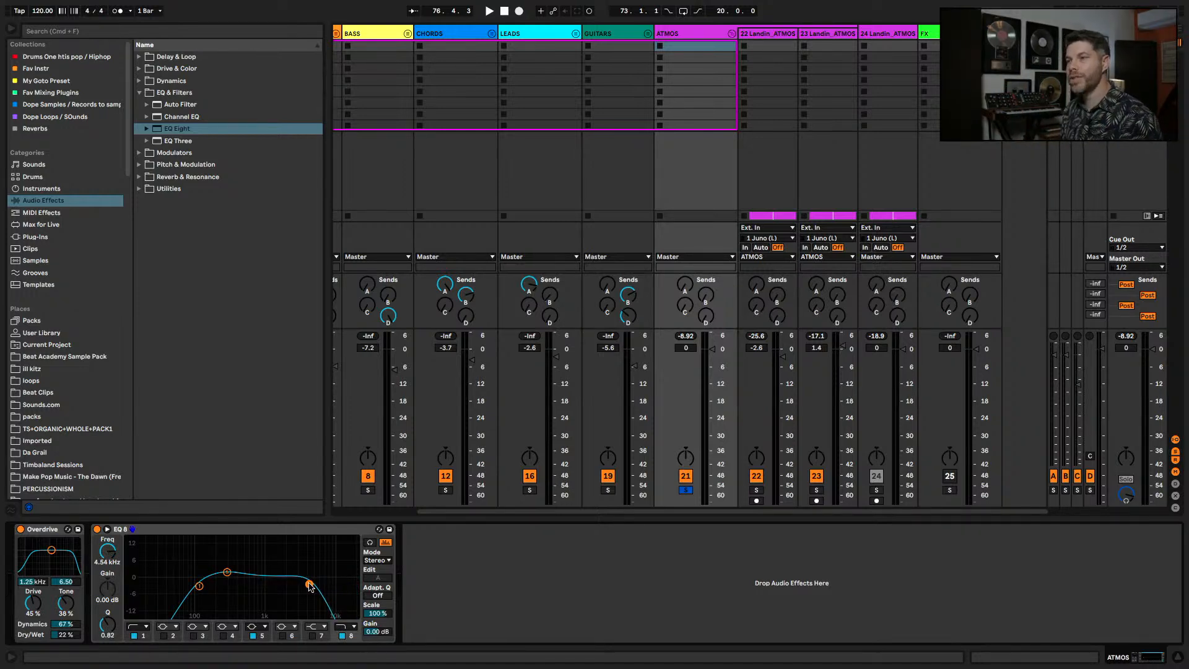
- Set the ATMOS high cut's Q to 0.85 and raise the group's sends A and B during playback
key("space")
left_click_drag(310, 586, 307, 583)
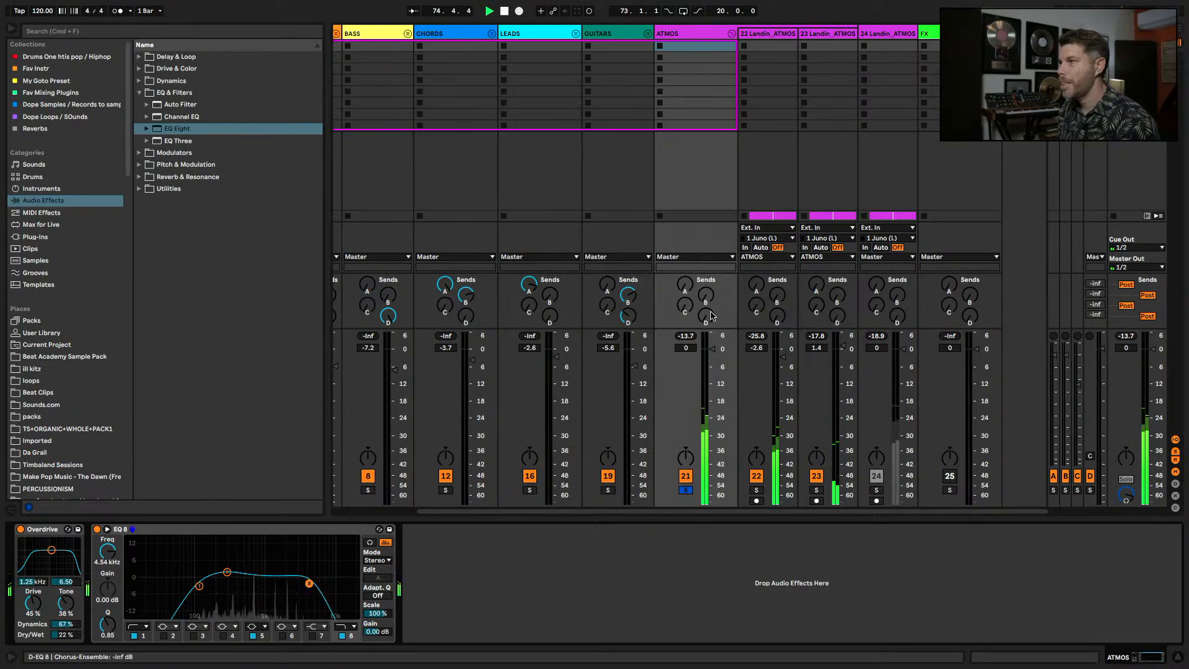
left_click_drag(703, 296, 686, 265)
key("space")
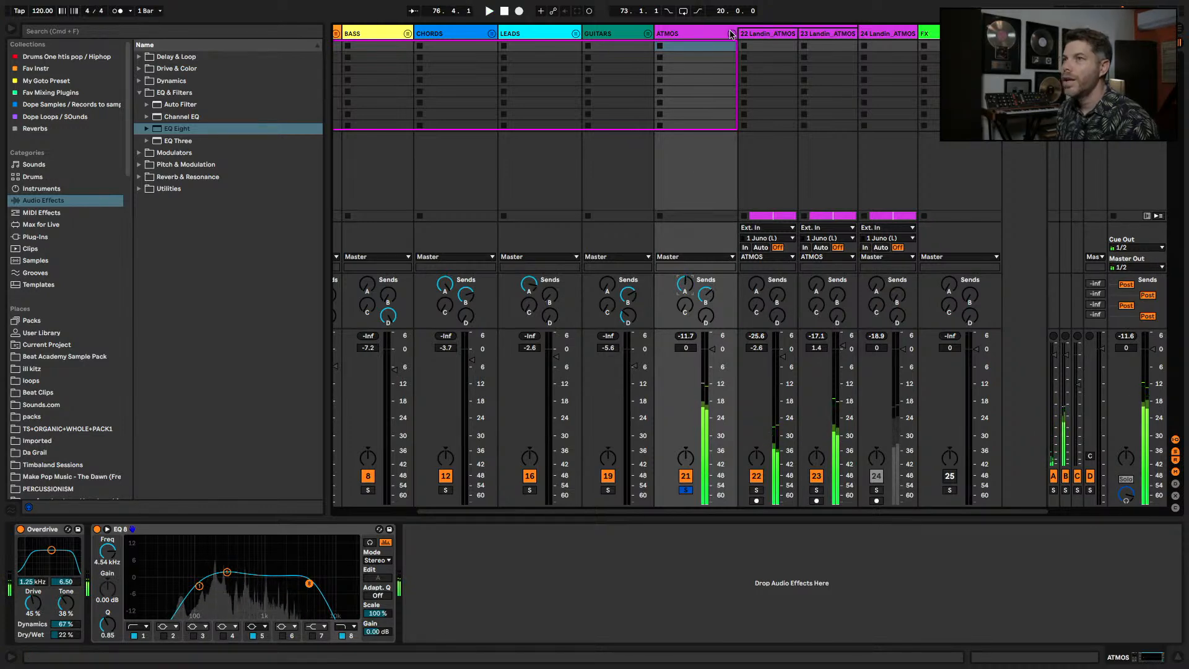
- Add a Phaser-Flanger after the EQ Eight on ATMOS, using Flanger mode with 58% dry/wet
left_click(142, 164)
left_click_drag(174, 151, 478, 597)
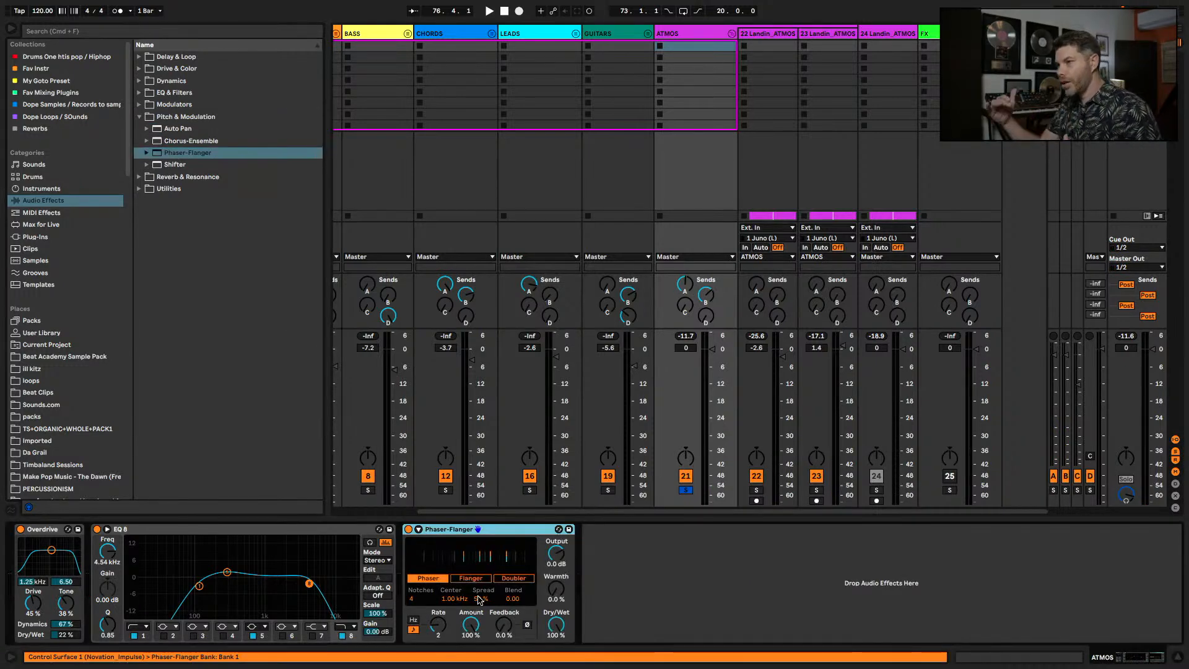
left_click(471, 579)
key("space")
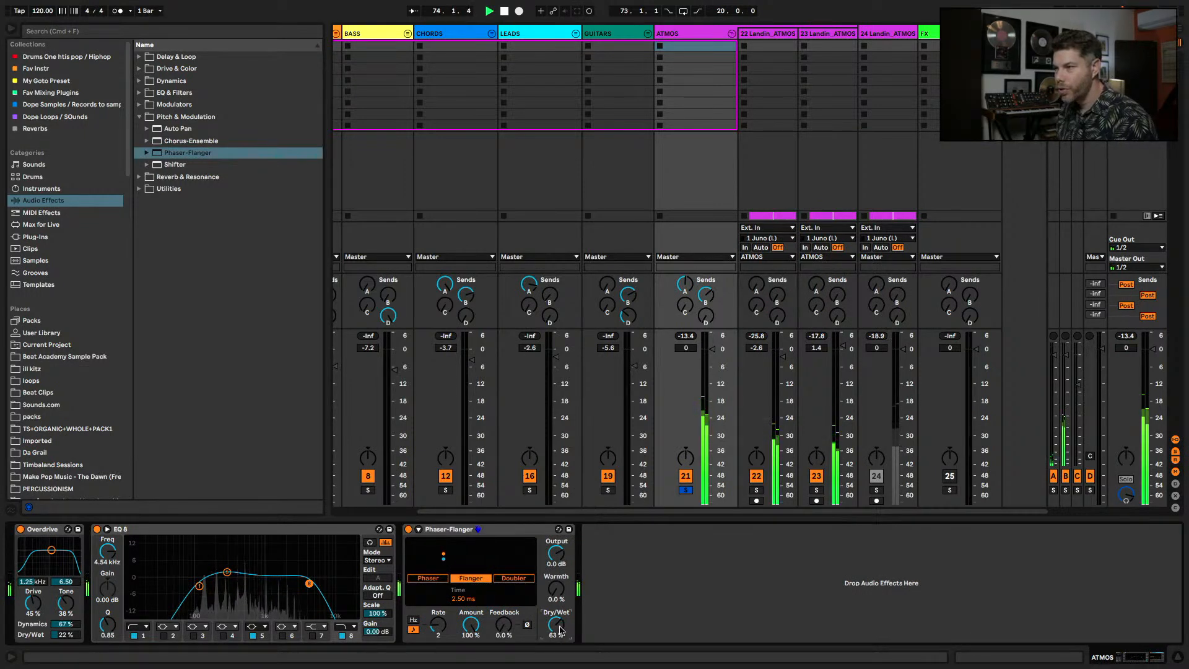
- Unsolo ATMOS and balance the levels: ATMOS -0.4 dB, track 22 -0.8 dB, track 23 -7.0 dB and GUITARS -5.0 dB
left_click(686, 490)
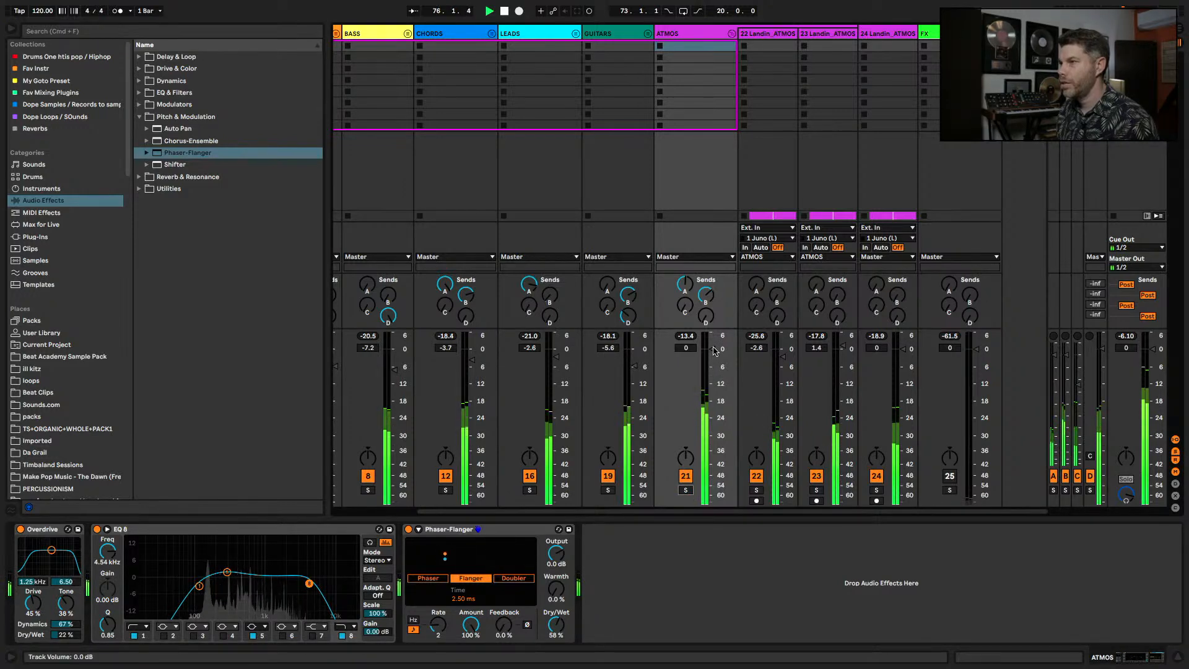
left_click_drag(712, 344, 713, 346)
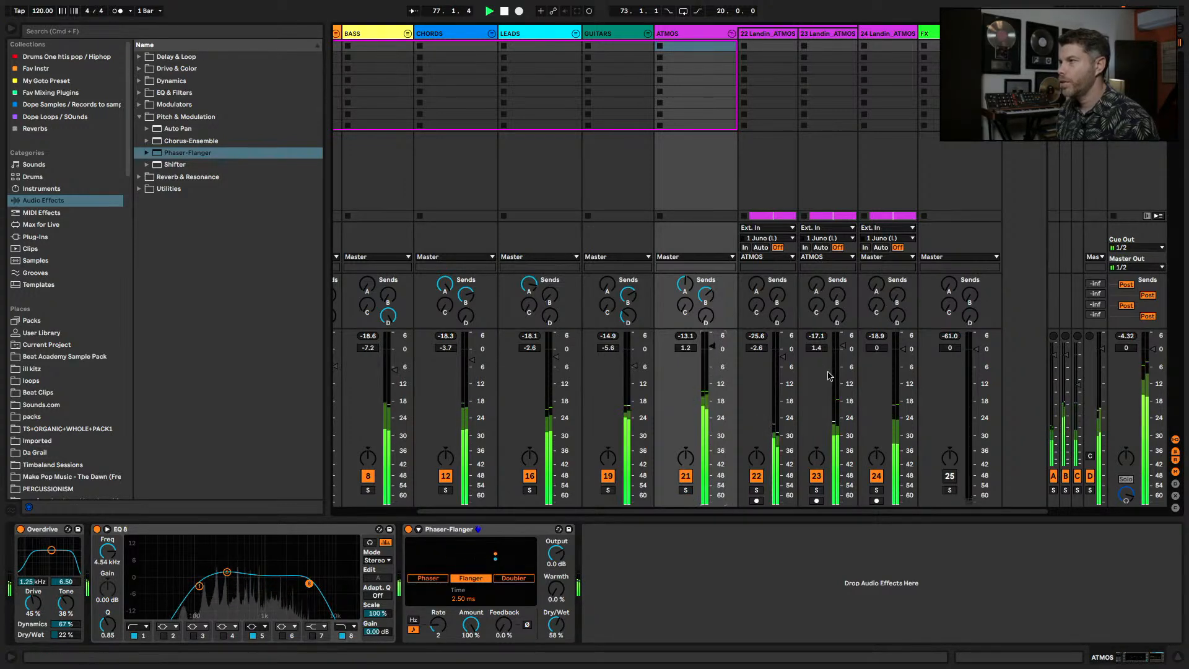
left_click_drag(842, 346, 842, 362)
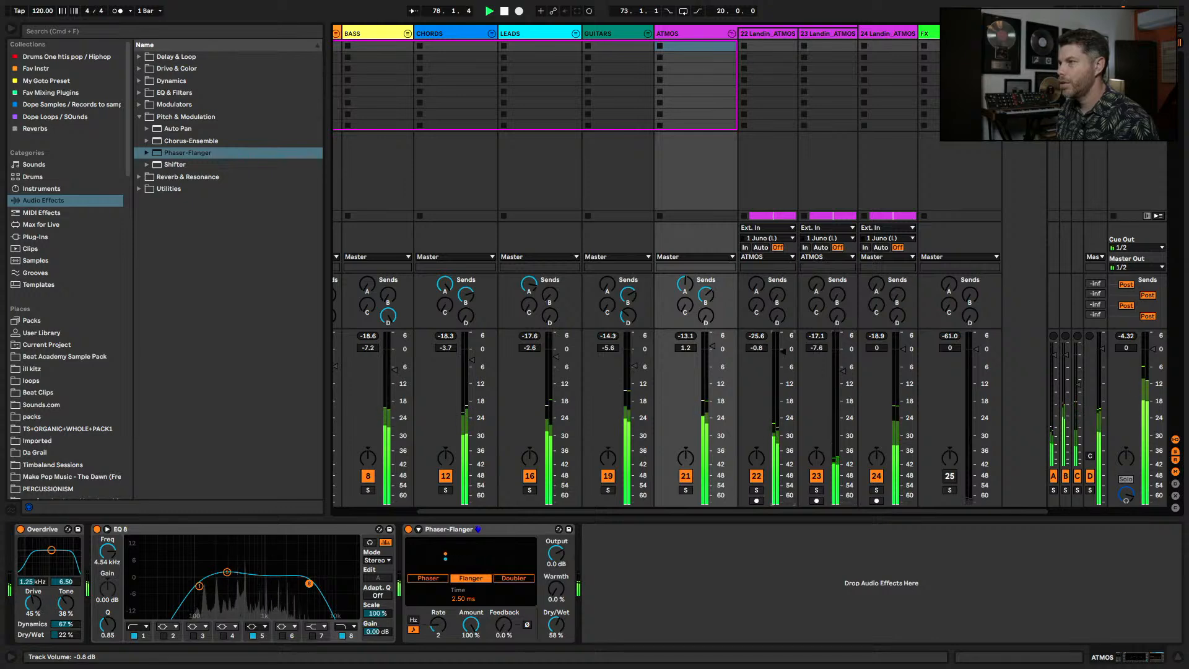
left_click_drag(843, 380, 843, 369)
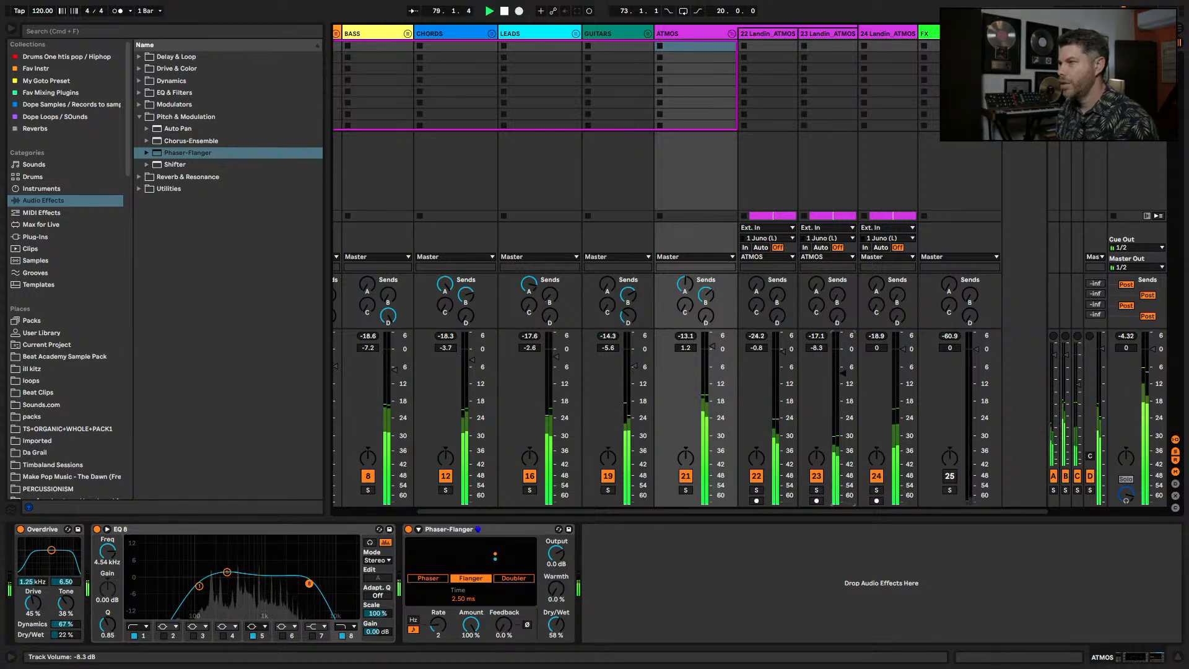
left_click_drag(714, 348, 714, 351)
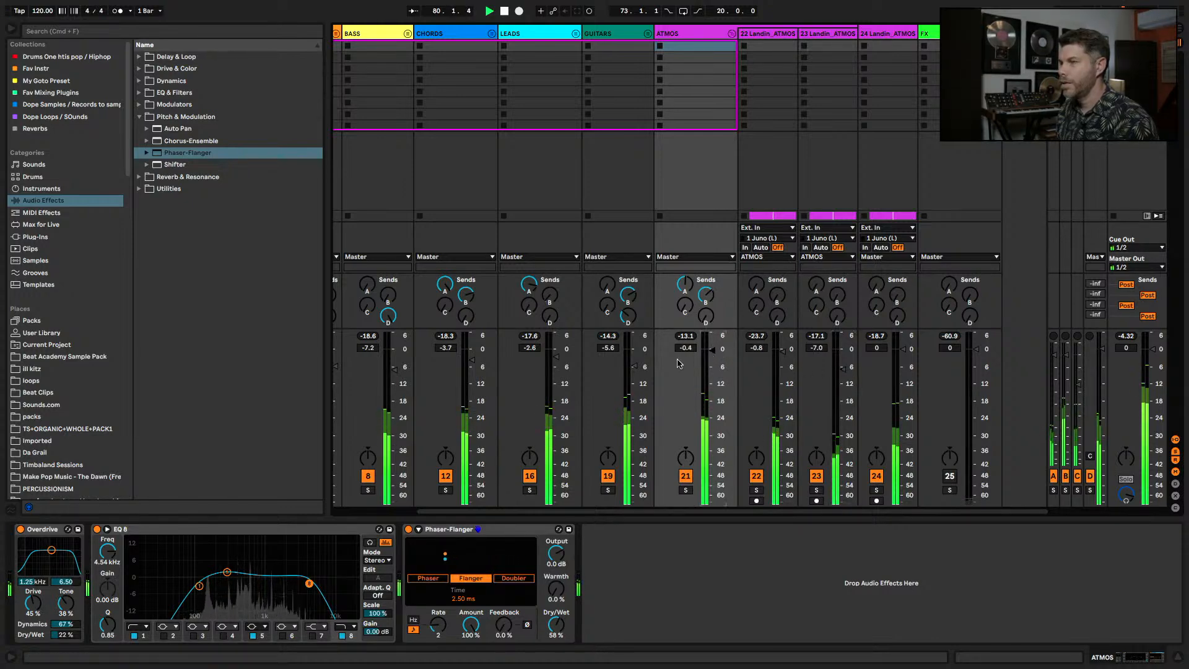
left_click_drag(634, 367, 635, 366)
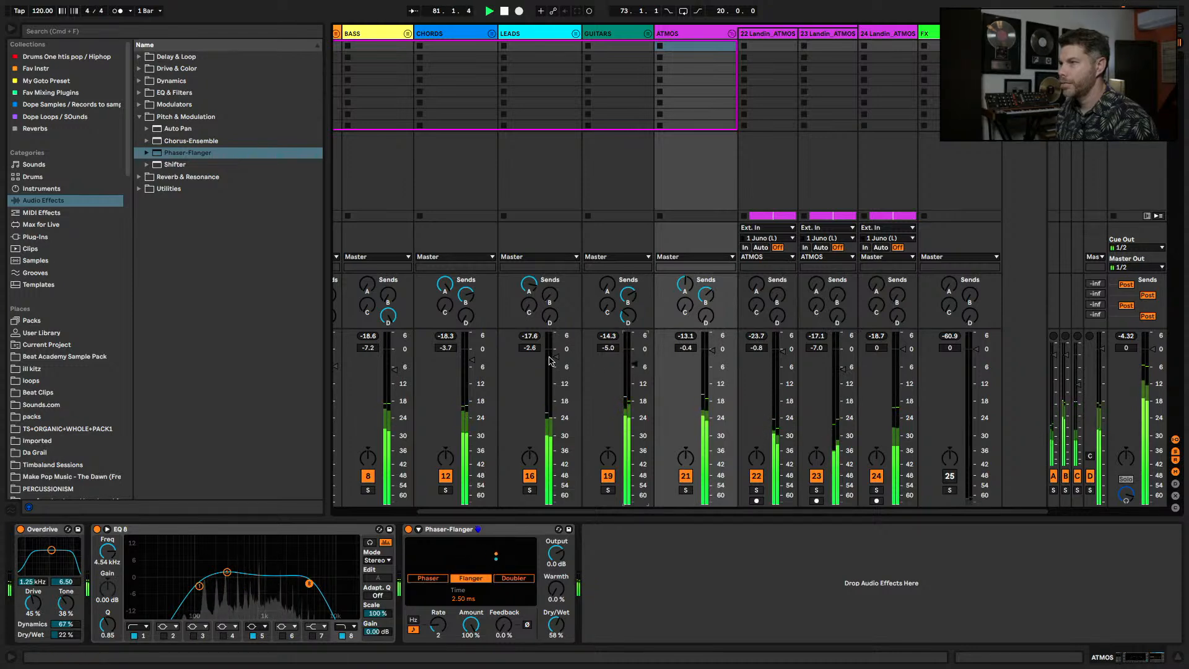
- Copy the Phaser-Flanger from ATMOS to the end of the CHORDS chain, solo CHORDS and set its dry/wet to 64% during playback
left_click(495, 529)
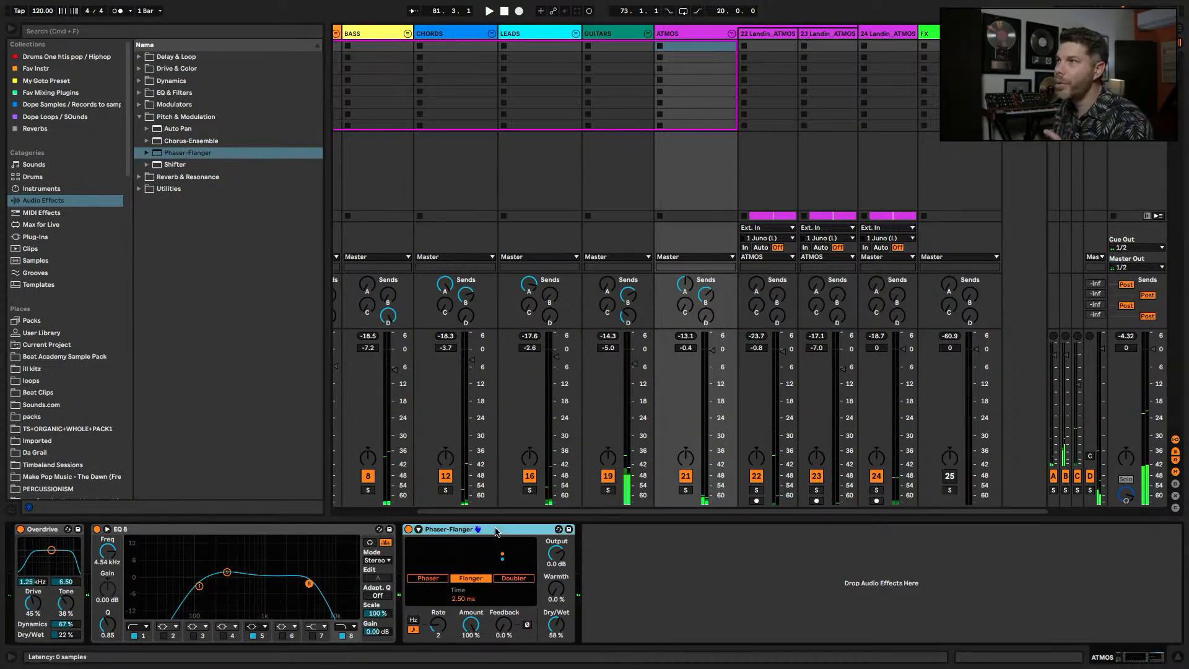
left_click(460, 173)
left_click(444, 490)
key("space")
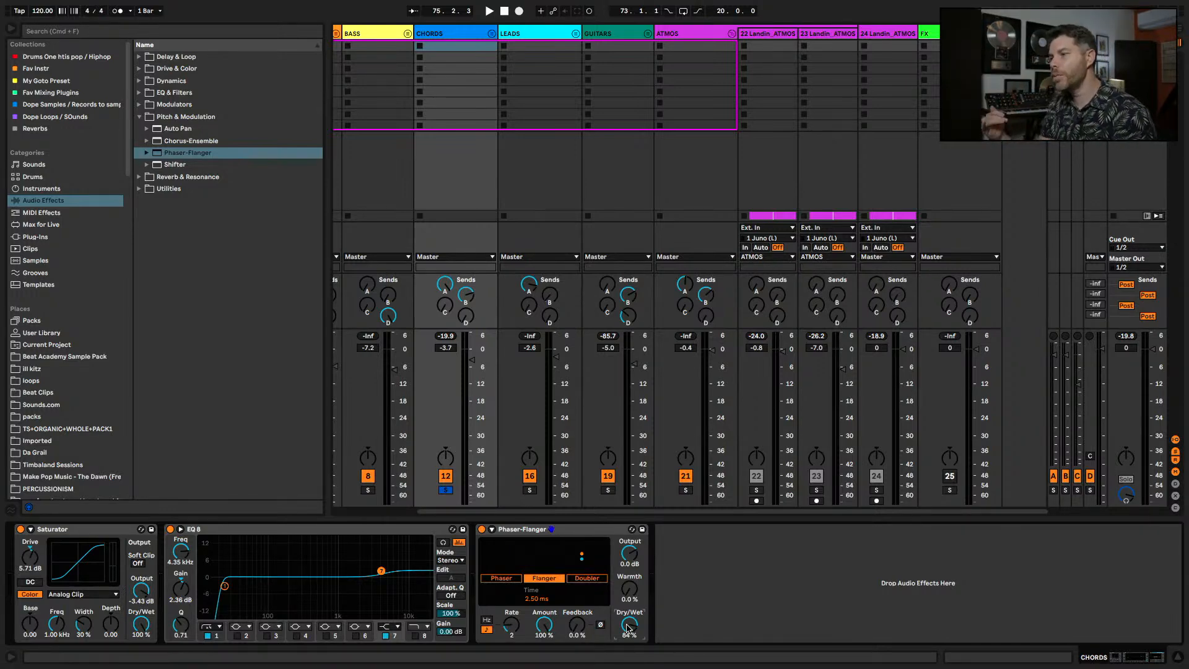
- Raise the CHORDS Phaser-Flanger's dry/wet to 69% during playback and unfold the CHORDS group
key("space")
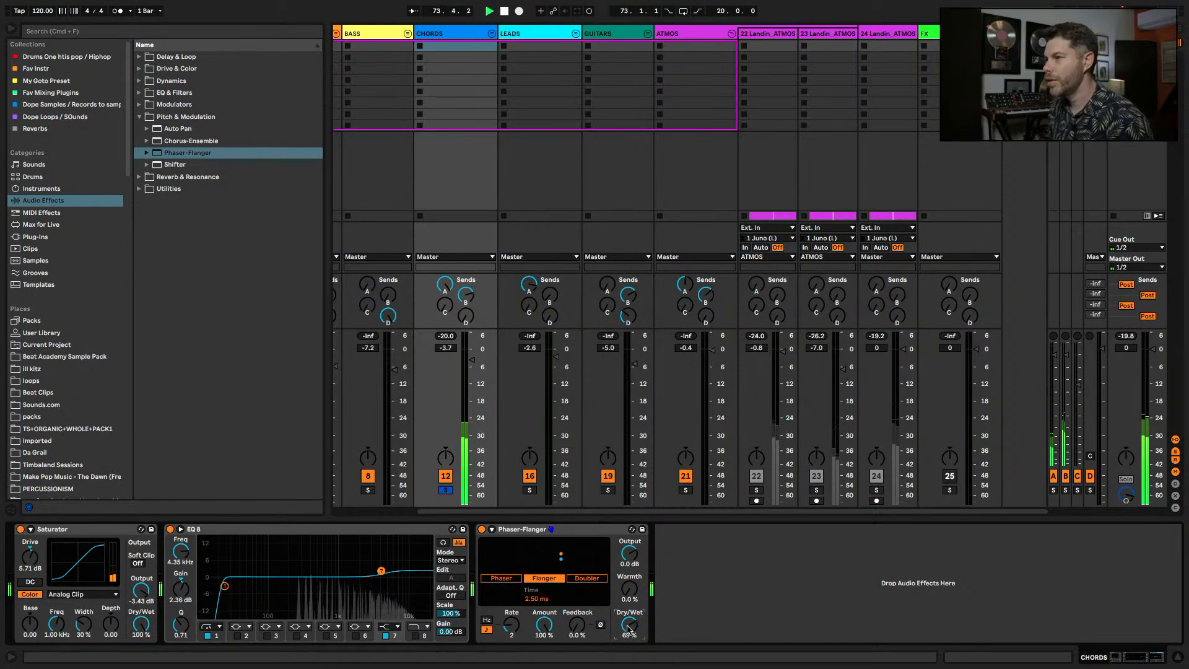
left_click(492, 34)
key("space")
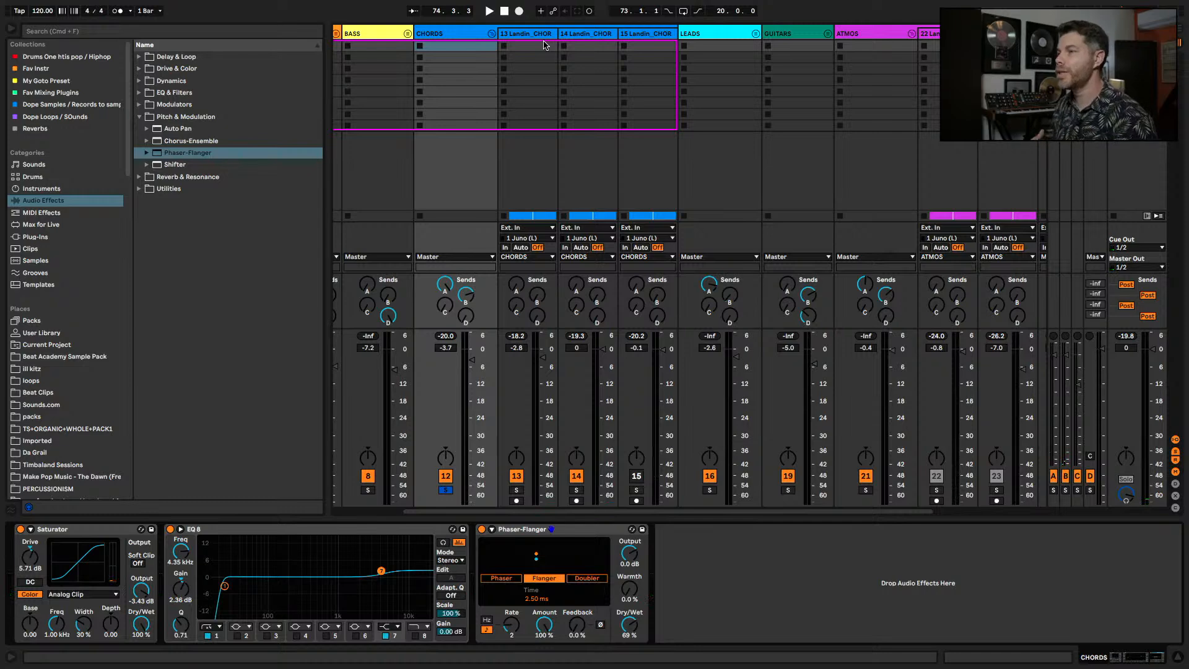
- Audition CHORDS tracks 13, 14 and 15 by soloing them during playback, and switch track 15 back on
left_click(539, 36)
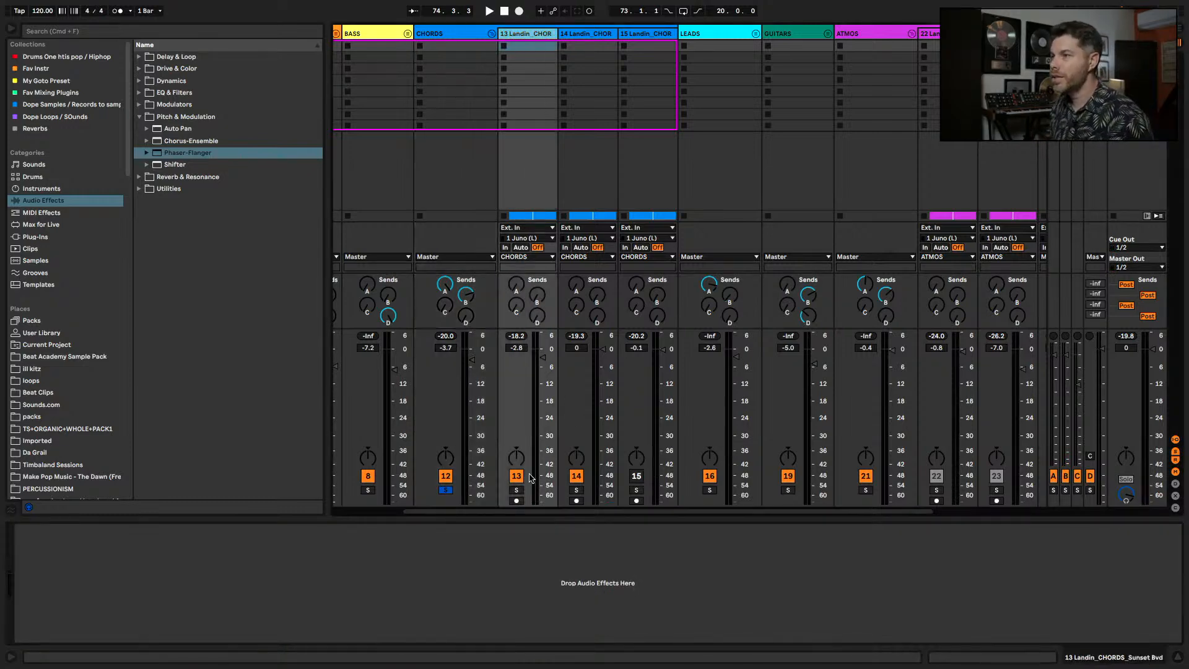
left_click(517, 490)
key("space")
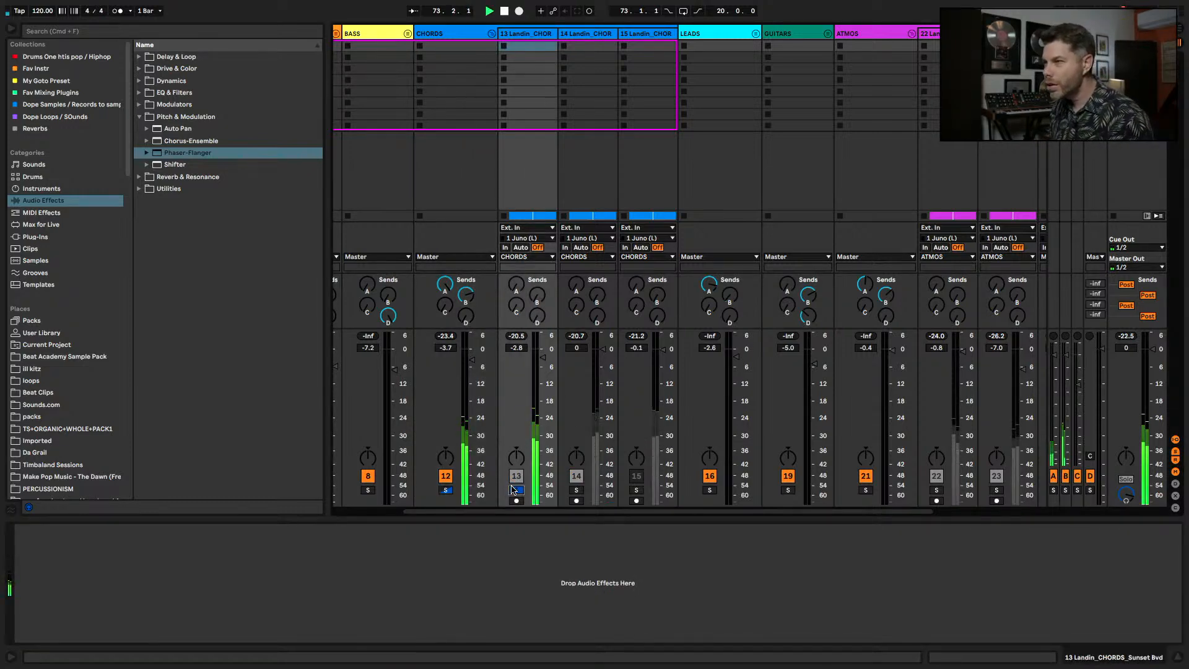
left_click(576, 490)
left_click(636, 490)
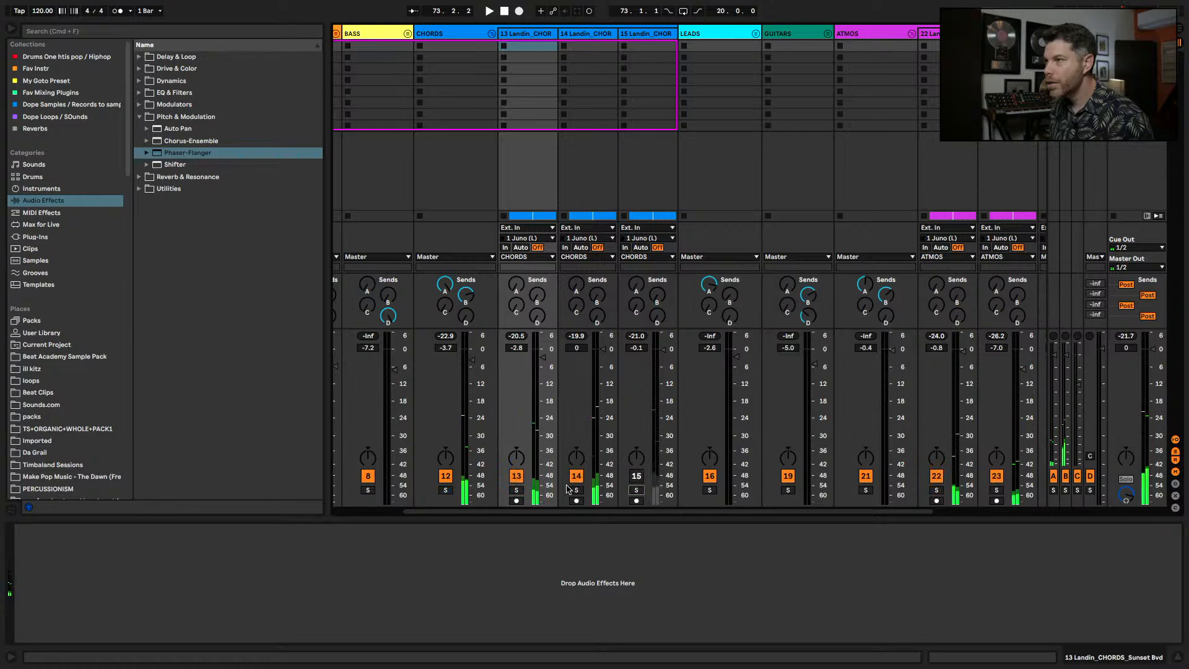
left_click(637, 490)
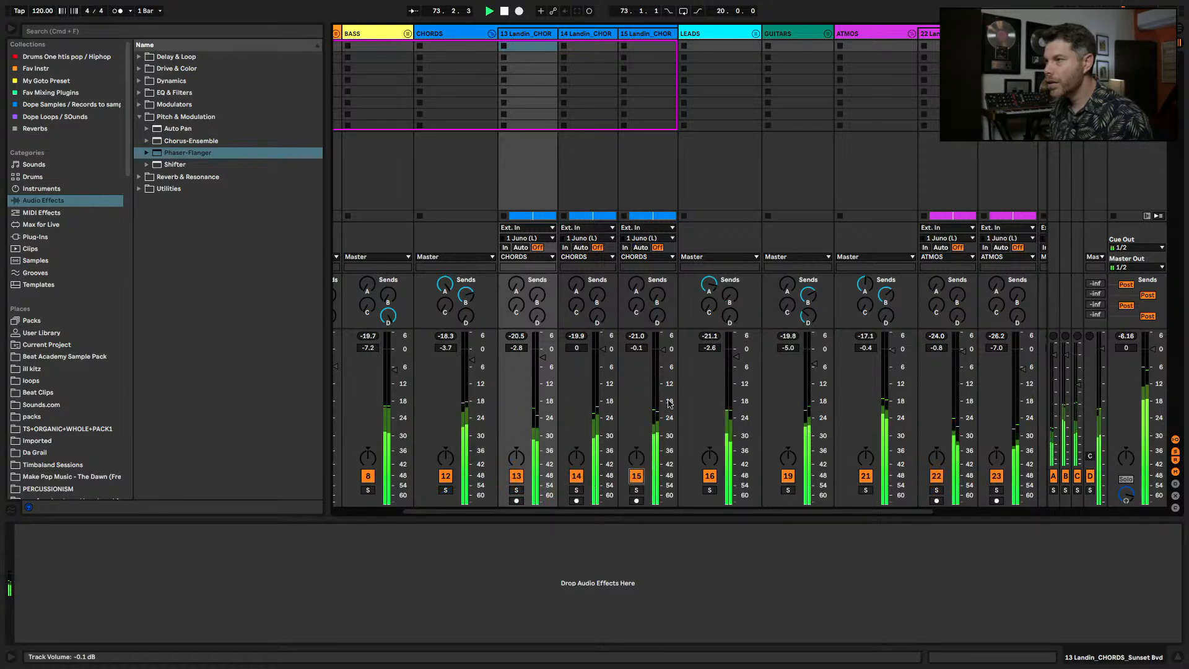
- Solo CHORDS track 13 (Sunset Bvd), duplicate it and open the duplicate's name for editing
left_click(516, 489)
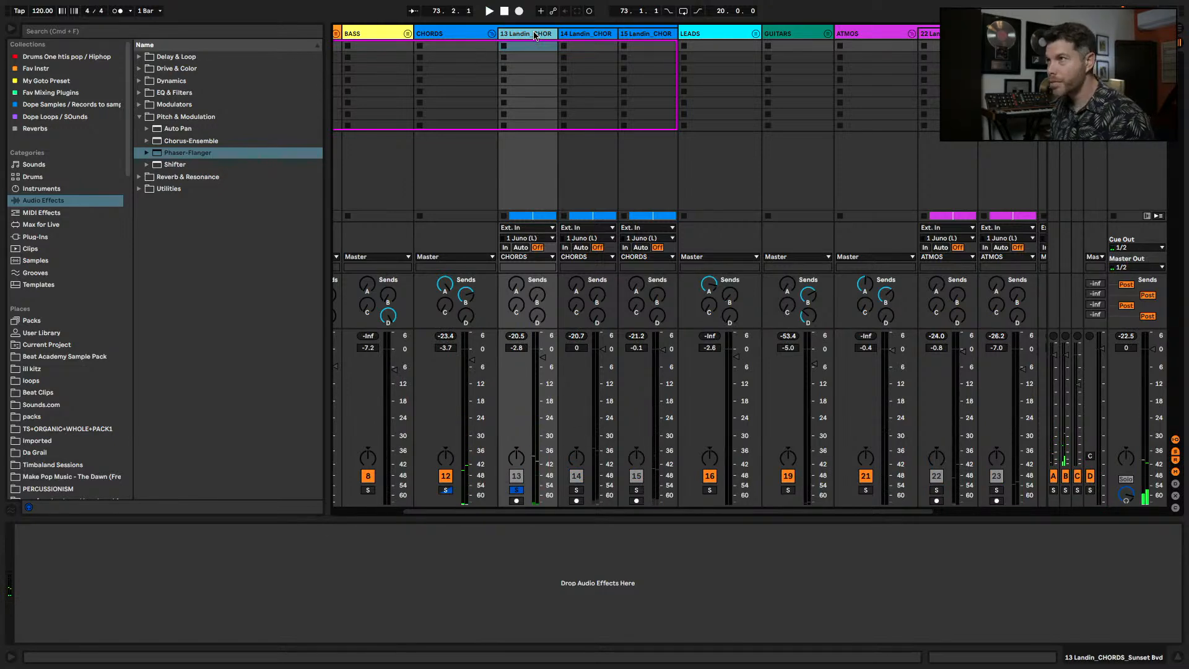
key("super+d")
key("Tab")
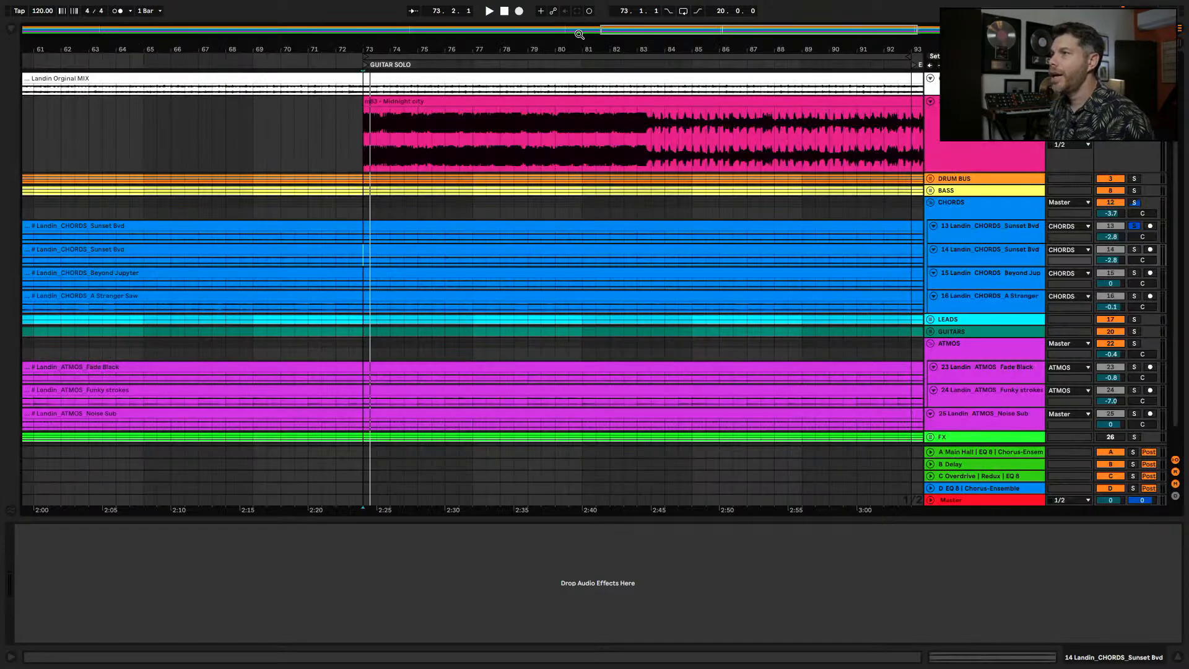
key("Tab")
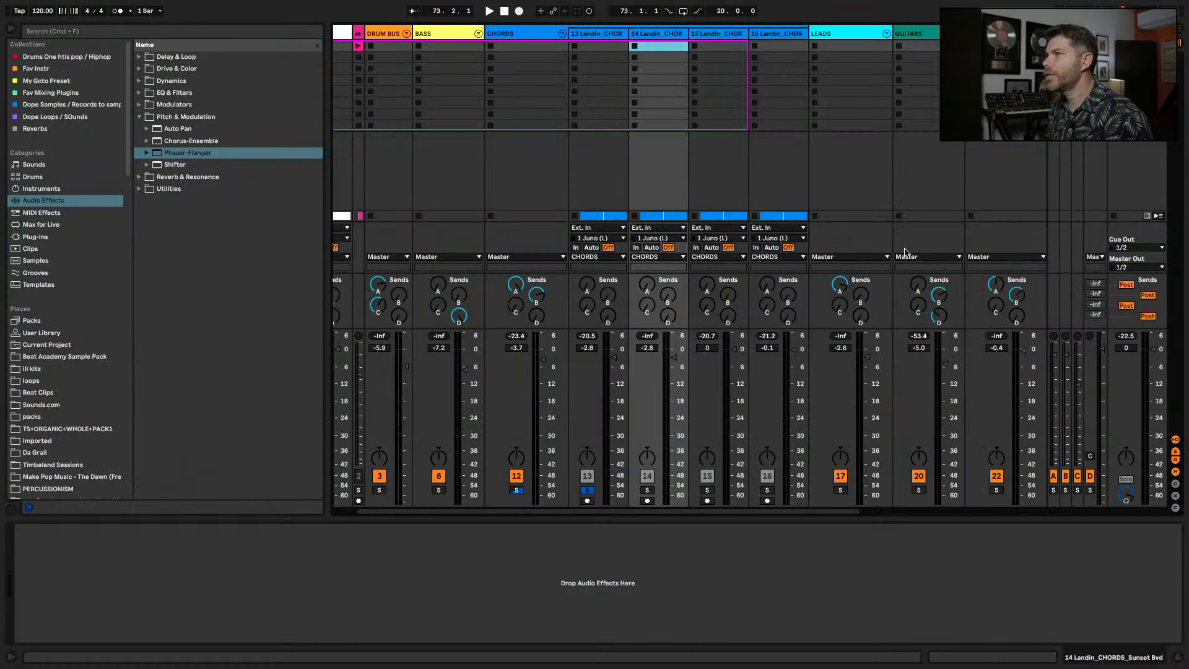
left_click(660, 36)
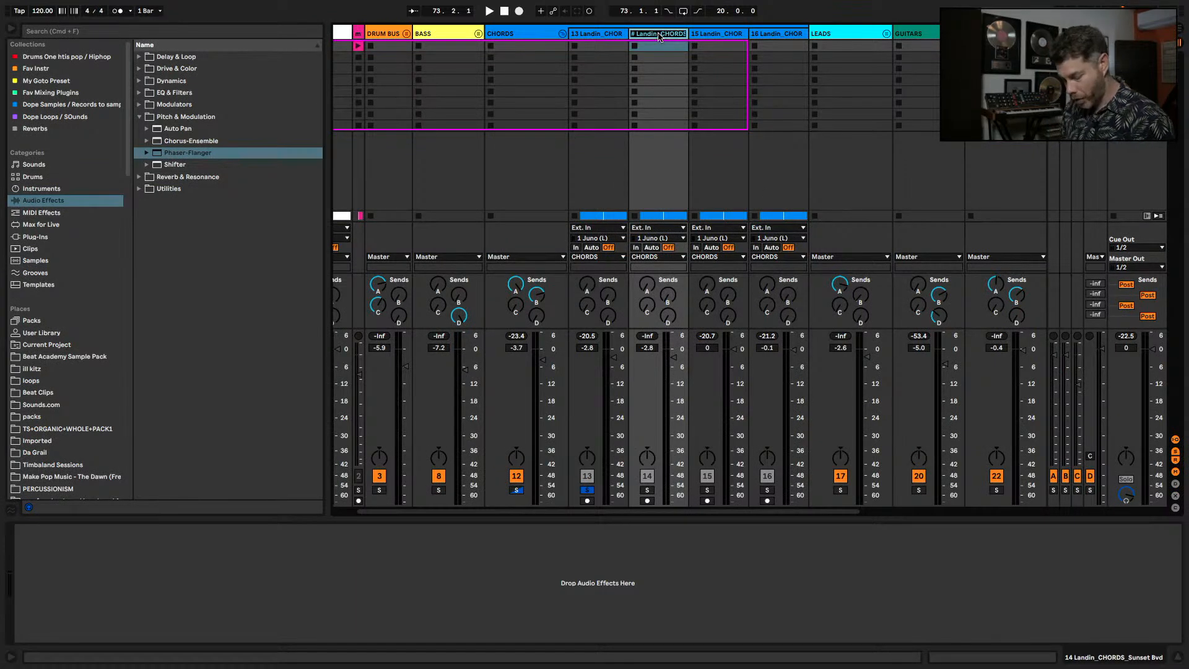
- Rename the duplicated Sunset Bvd chords track to "Down", recolour it purple and assign that colour to its clips
type("Down")
key("Return")
key("Tab")
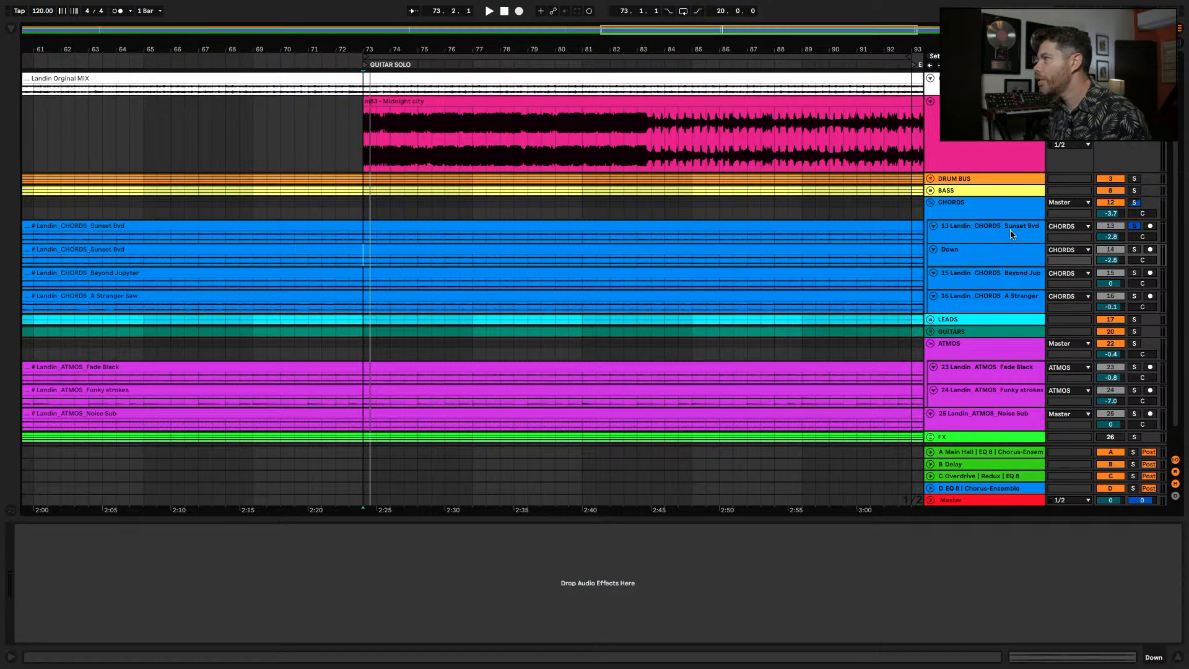
right_click(1006, 259)
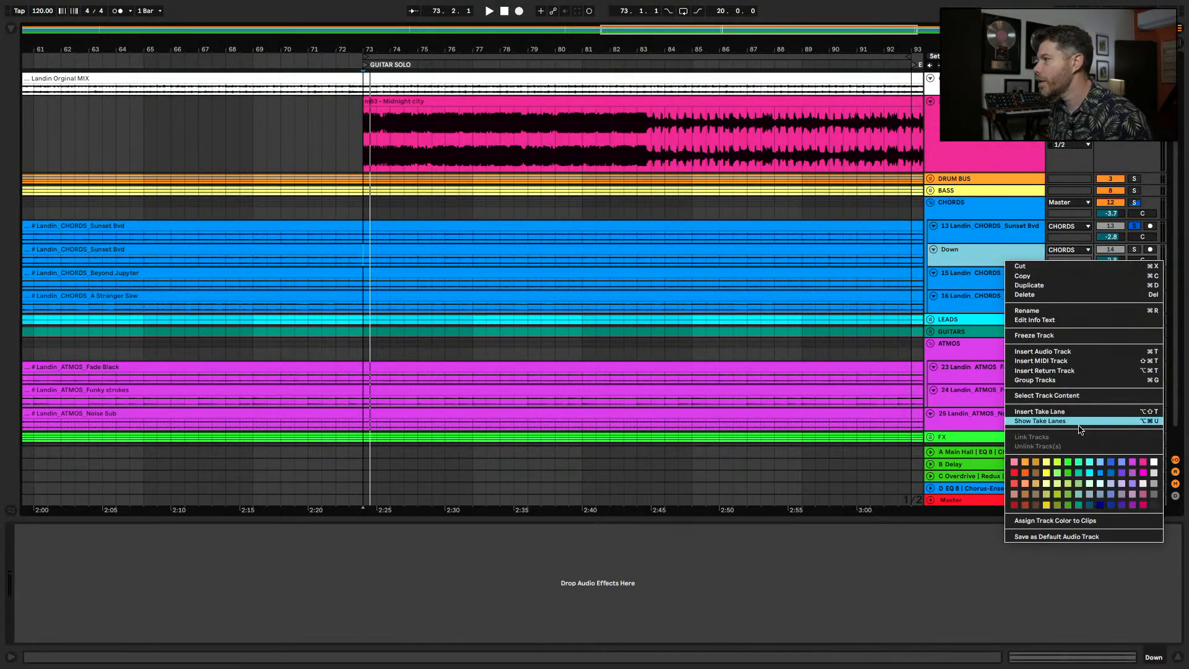
left_click(1123, 473)
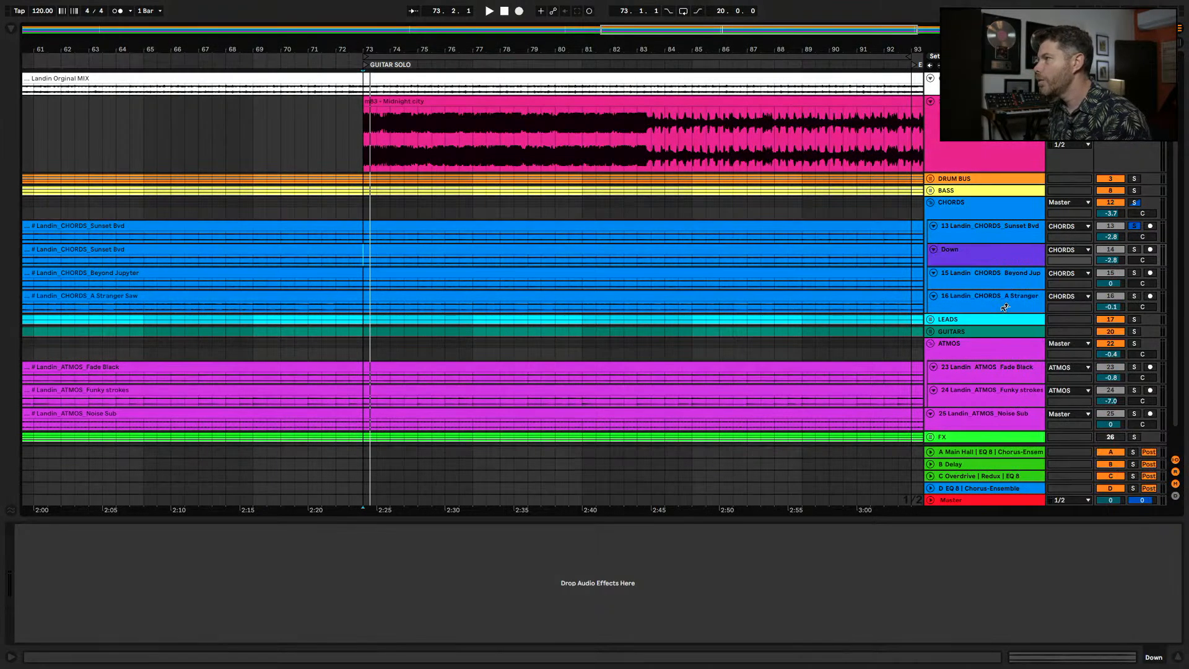
right_click(979, 260)
left_click(1028, 523)
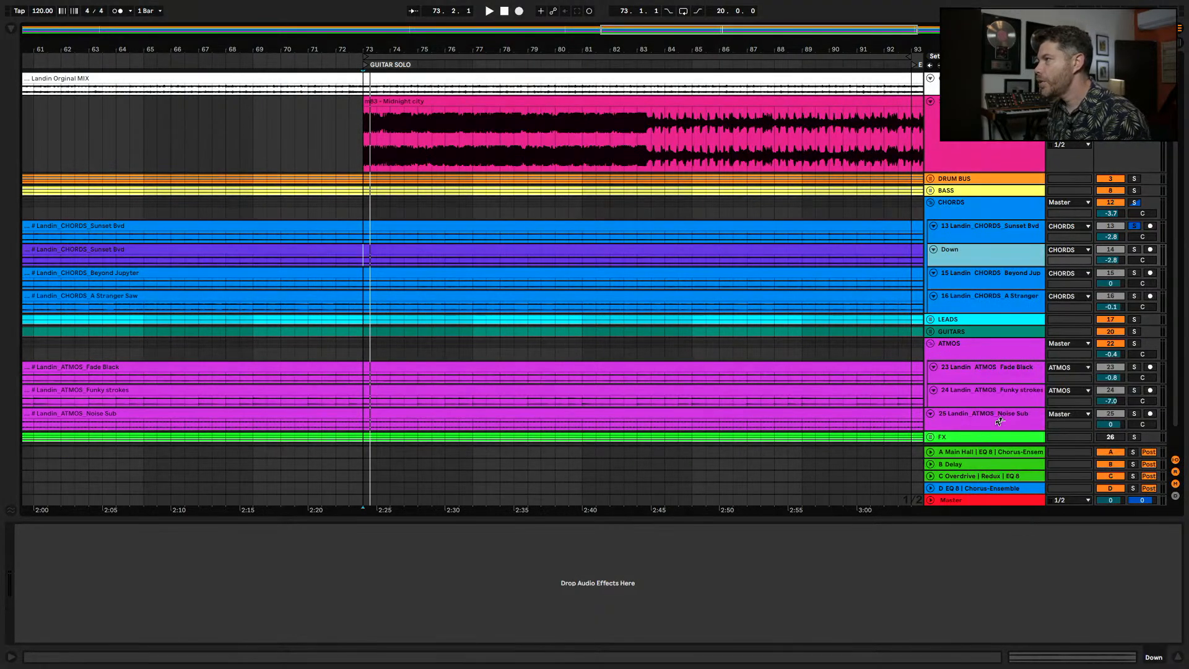
- Enlarge the Down track, turn on warping for its clip in Complex Pro mode and transpose the clip by -12 semitones
left_click_drag(970, 266, 970, 371)
double_click(890, 249)
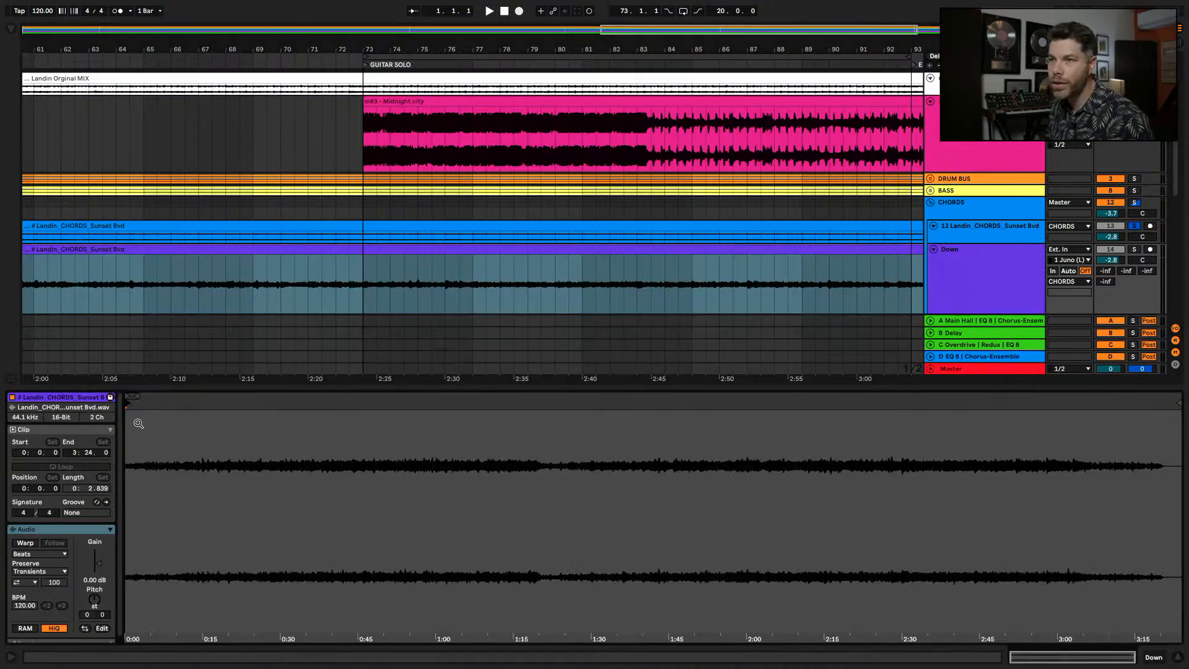
left_click(25, 542)
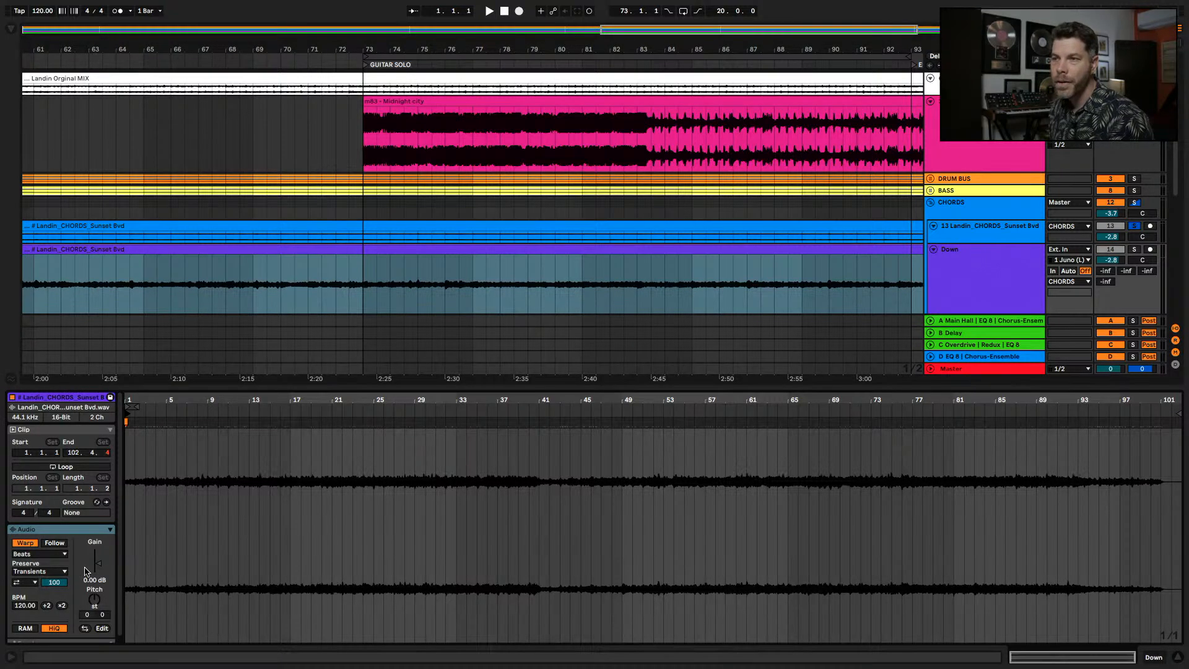
left_click(55, 554)
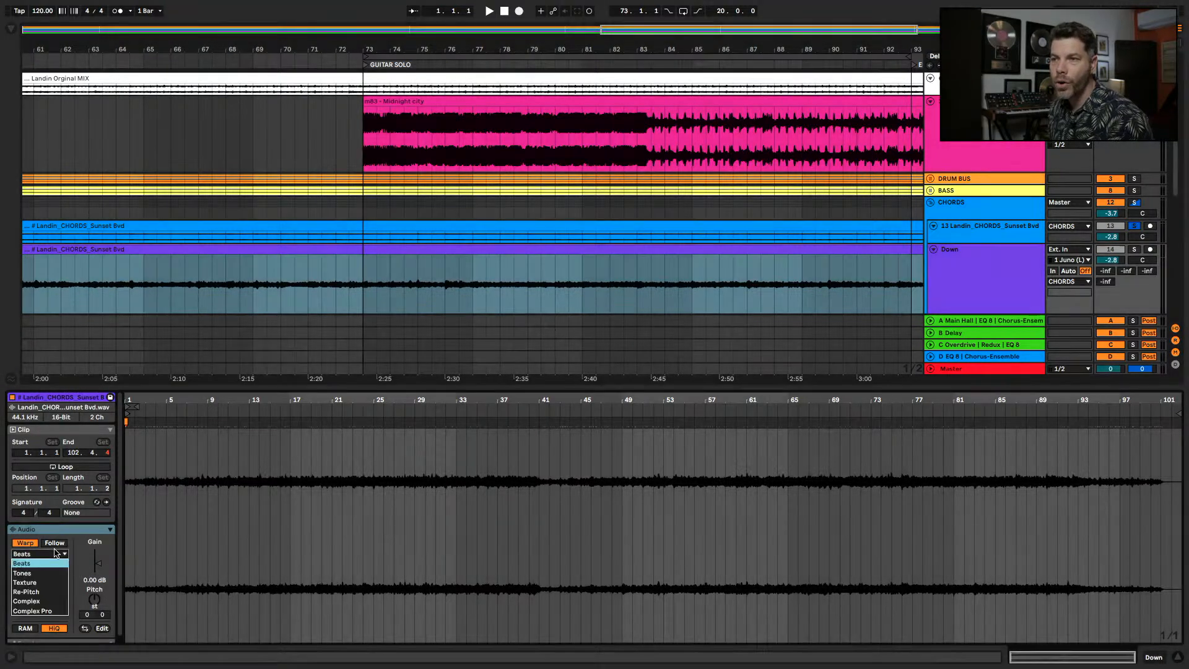
left_click(54, 614)
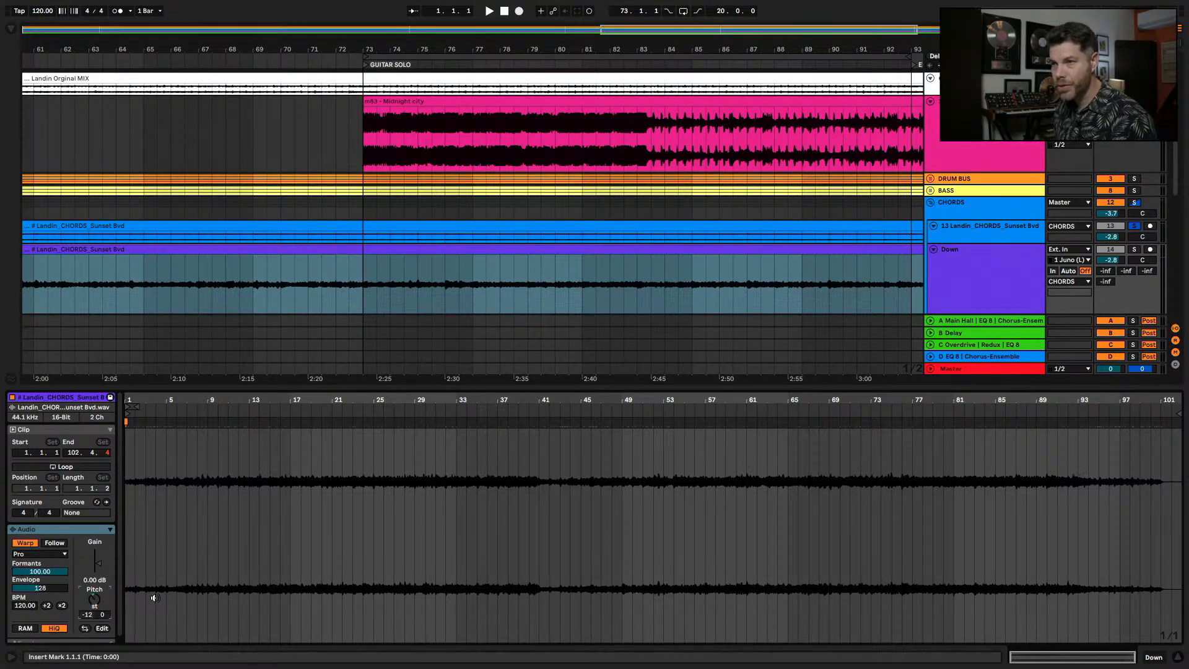
- Solo the Down track in place of the original Sunset Bvd track and play it from bar 73
left_click(361, 272)
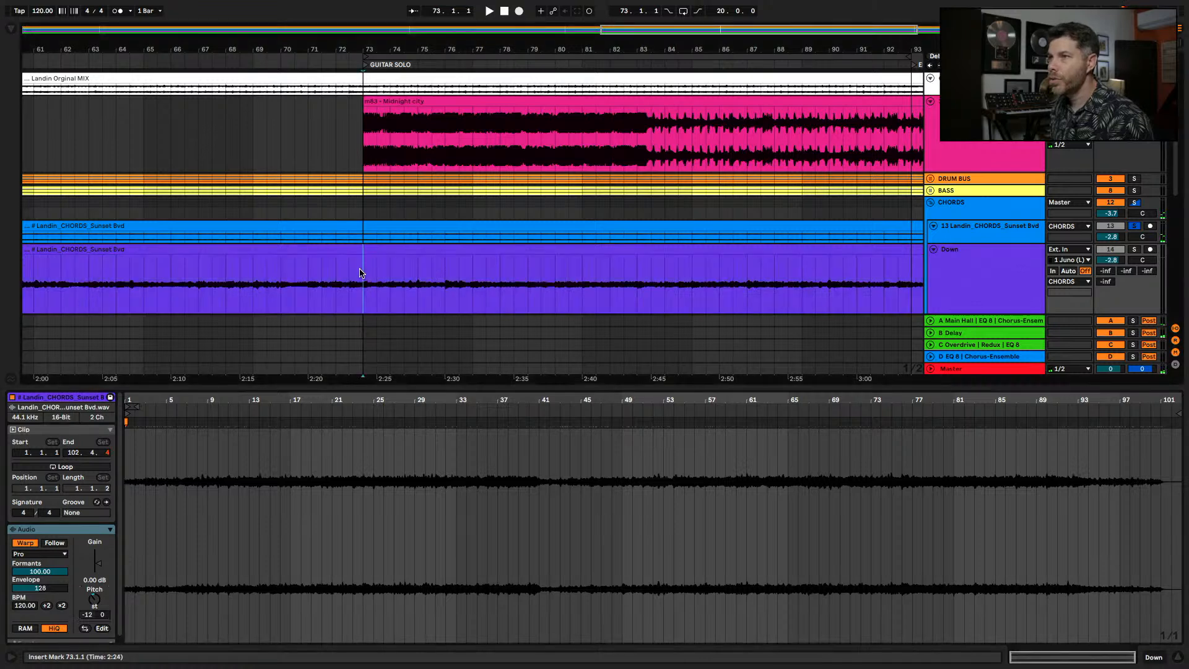
key("space")
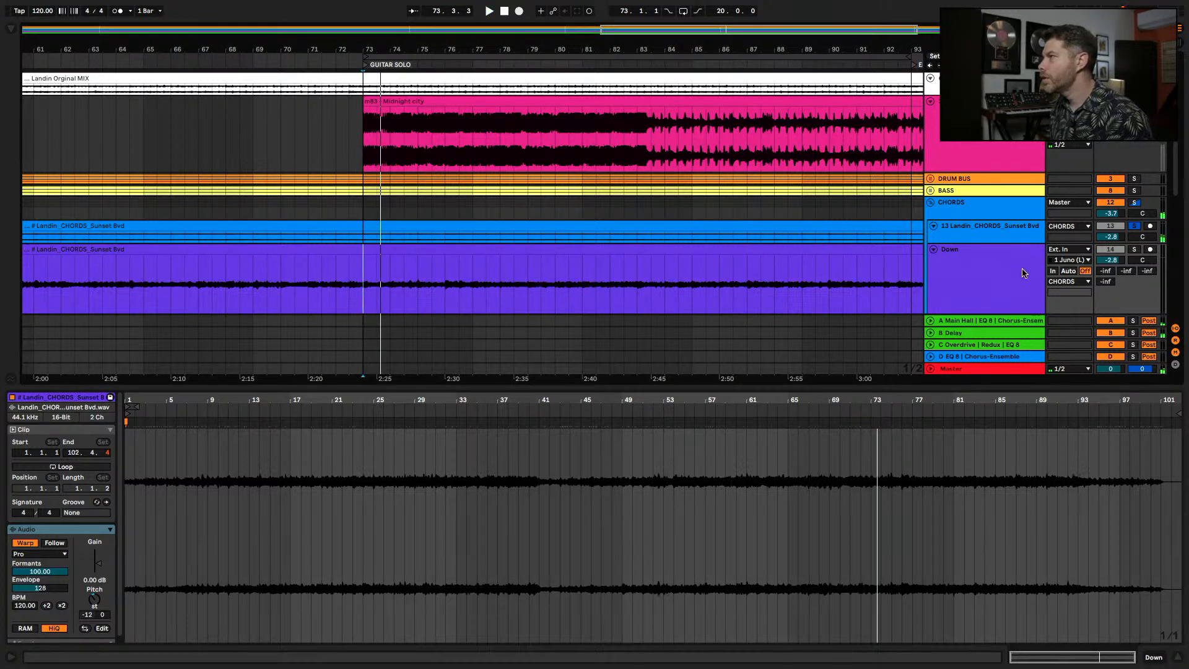
left_click(1137, 250)
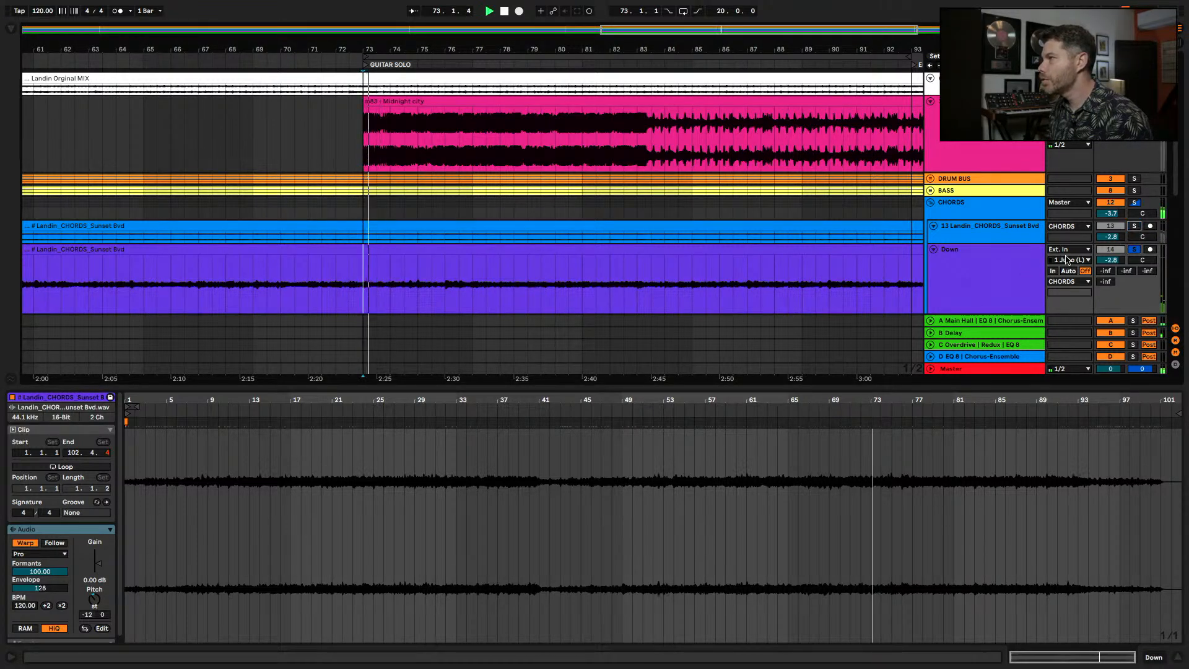
left_click(990, 273)
scroll(749, 278, "down", 1)
scroll(749, 278, "down", 3)
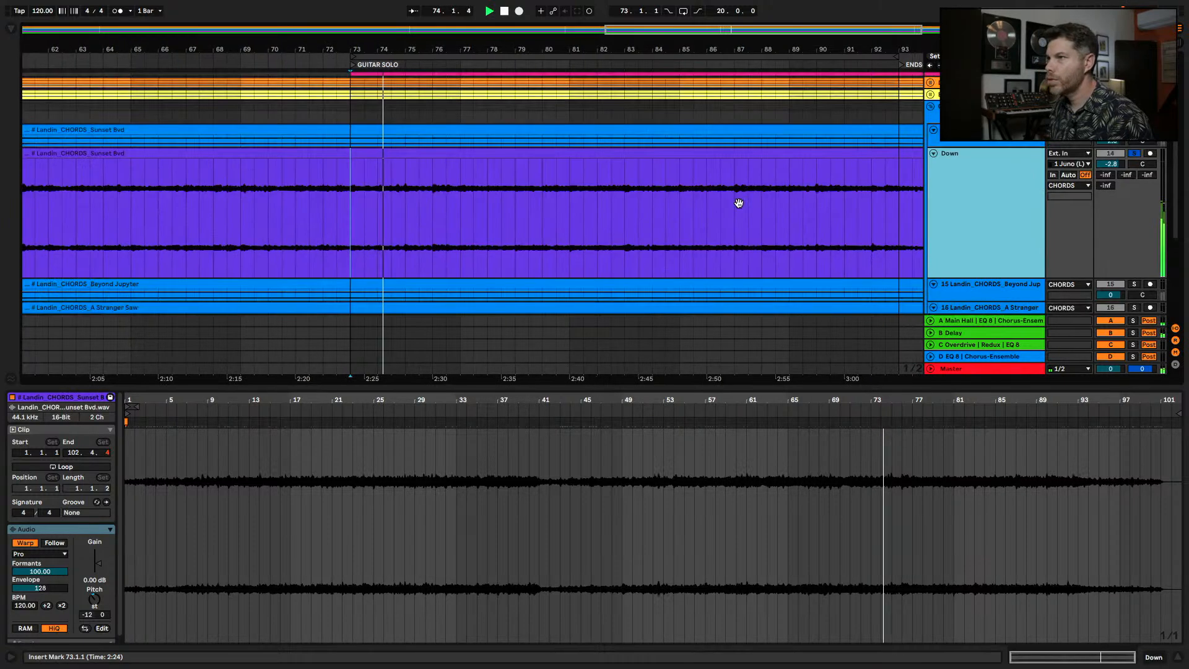
- Show the CHORDS group's effects chain, lower the Down track's volume to -4.8 dB and stop playback
key("shift+Tab")
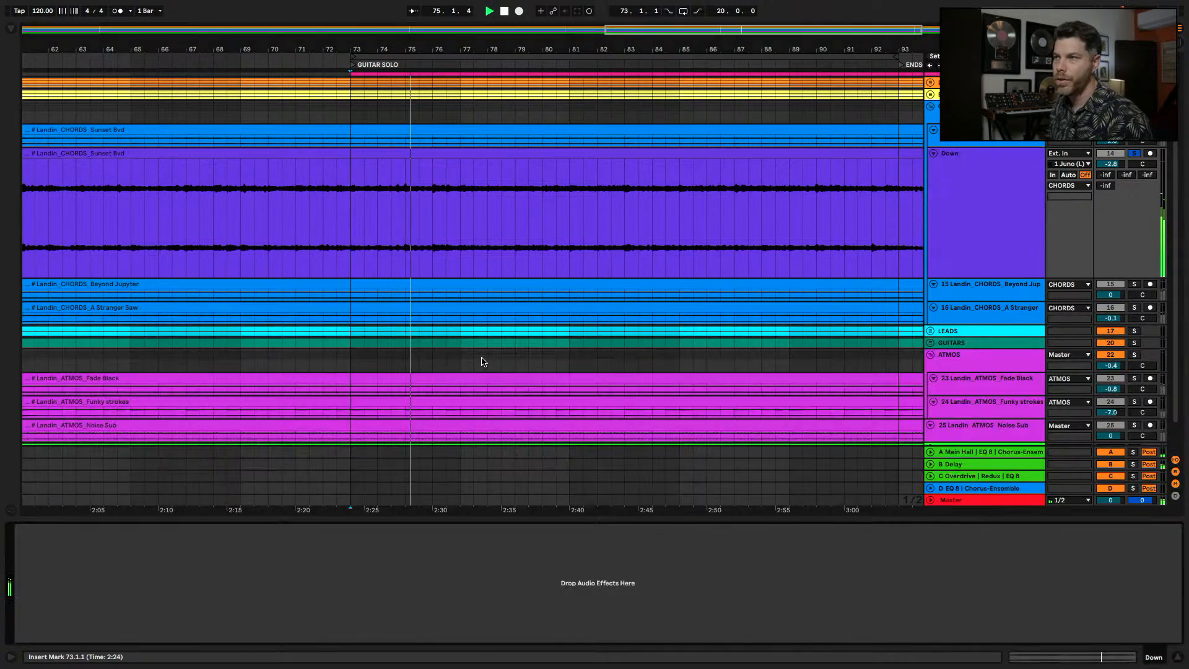
key("Tab")
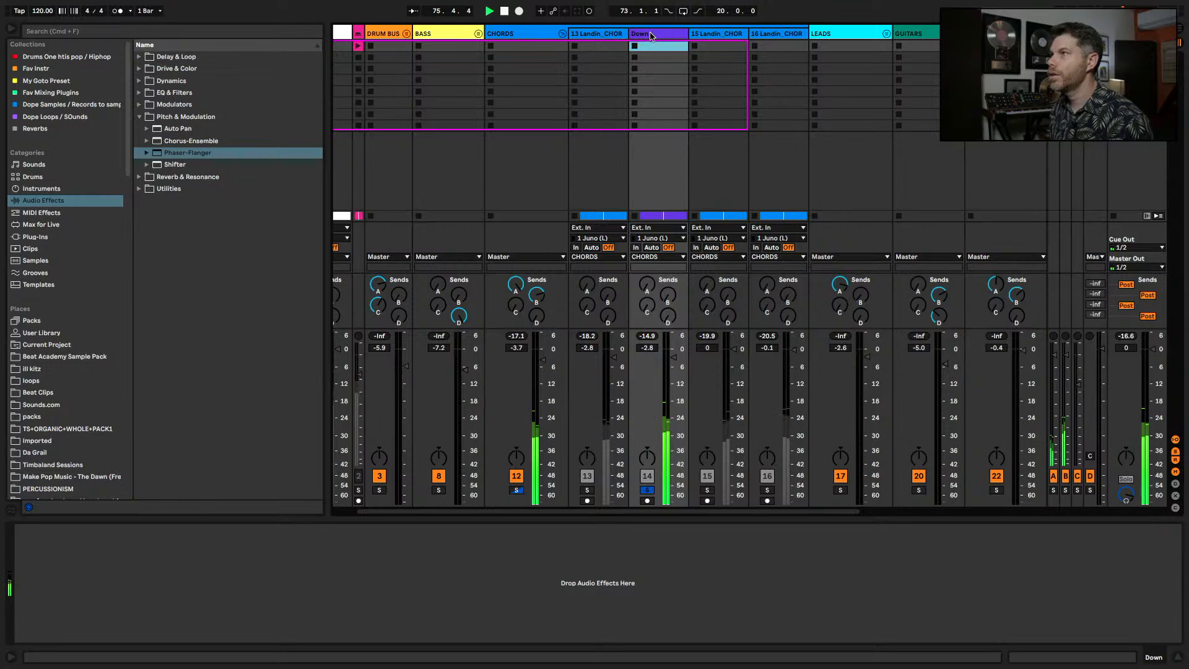
left_click(522, 35)
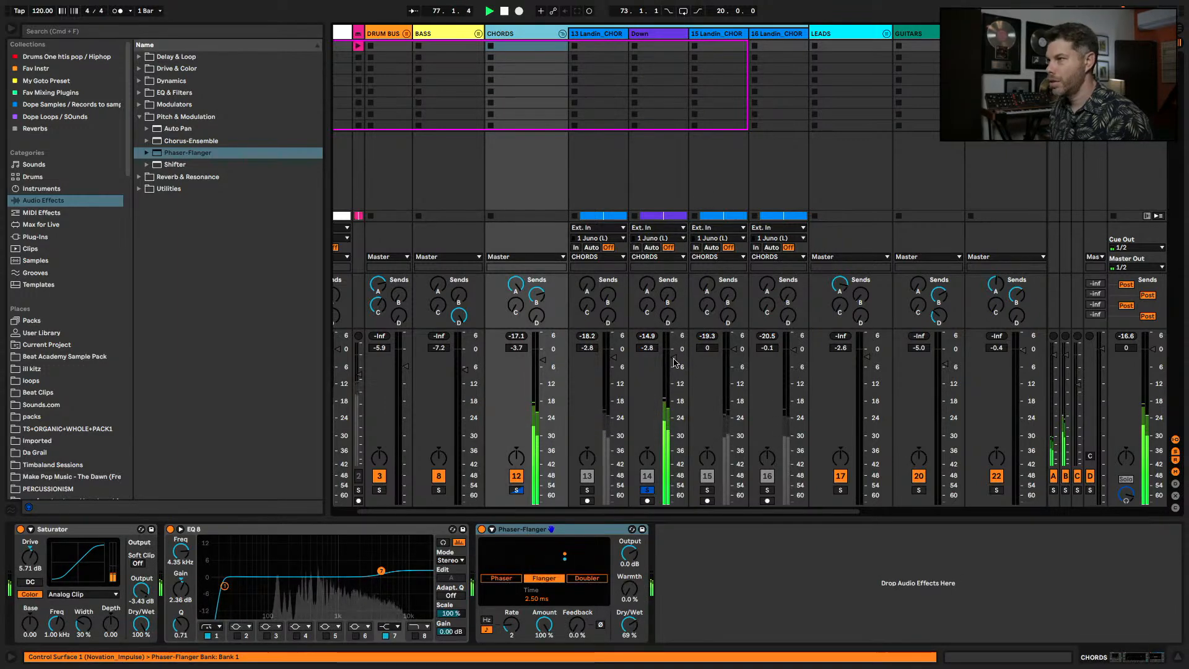
key("Tab")
key("space")
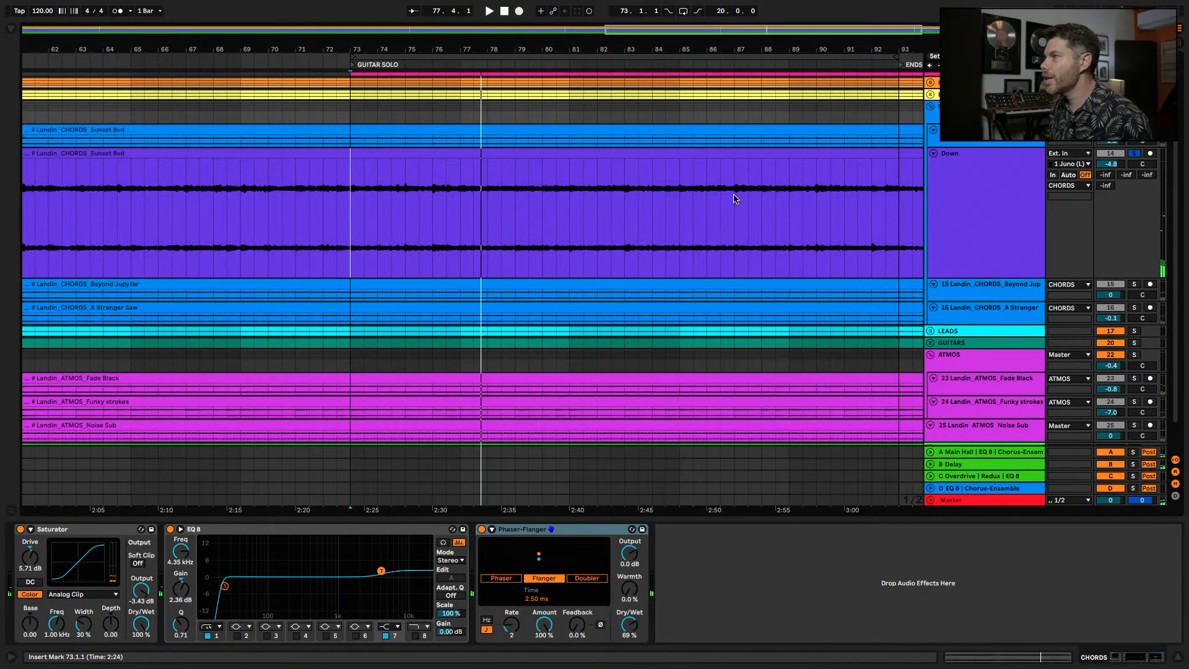
- Change the Down clip's warp mode to Complex and play it
left_click(694, 156)
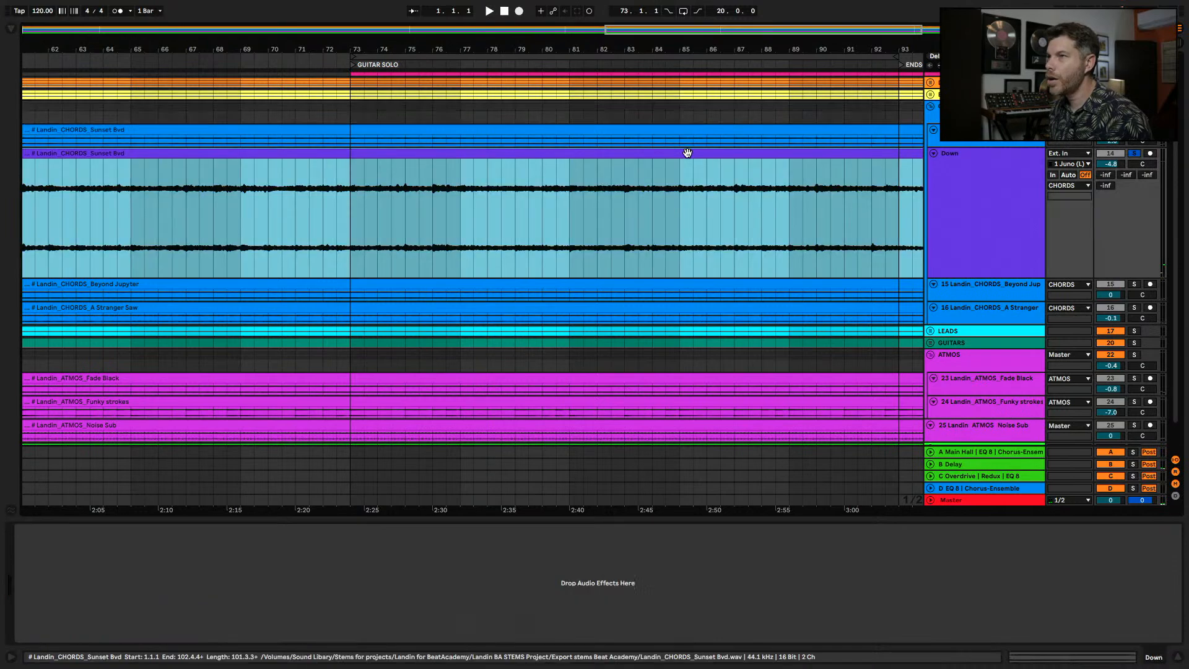
double_click(417, 157)
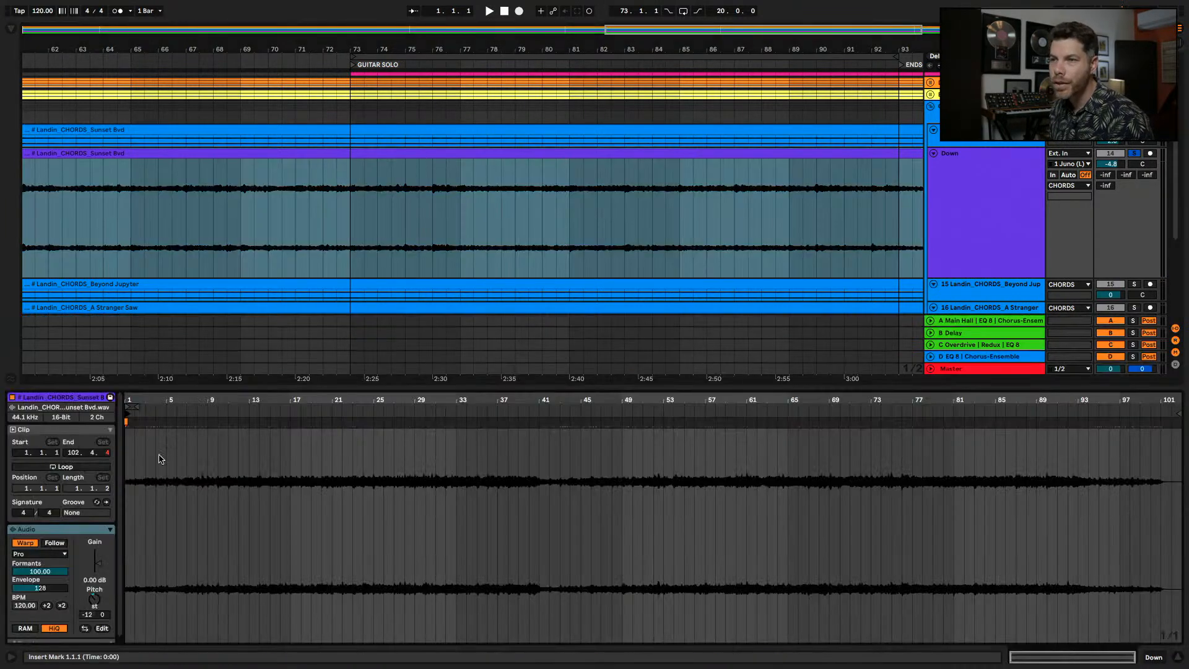
left_click(52, 556)
left_click(50, 600)
key("space")
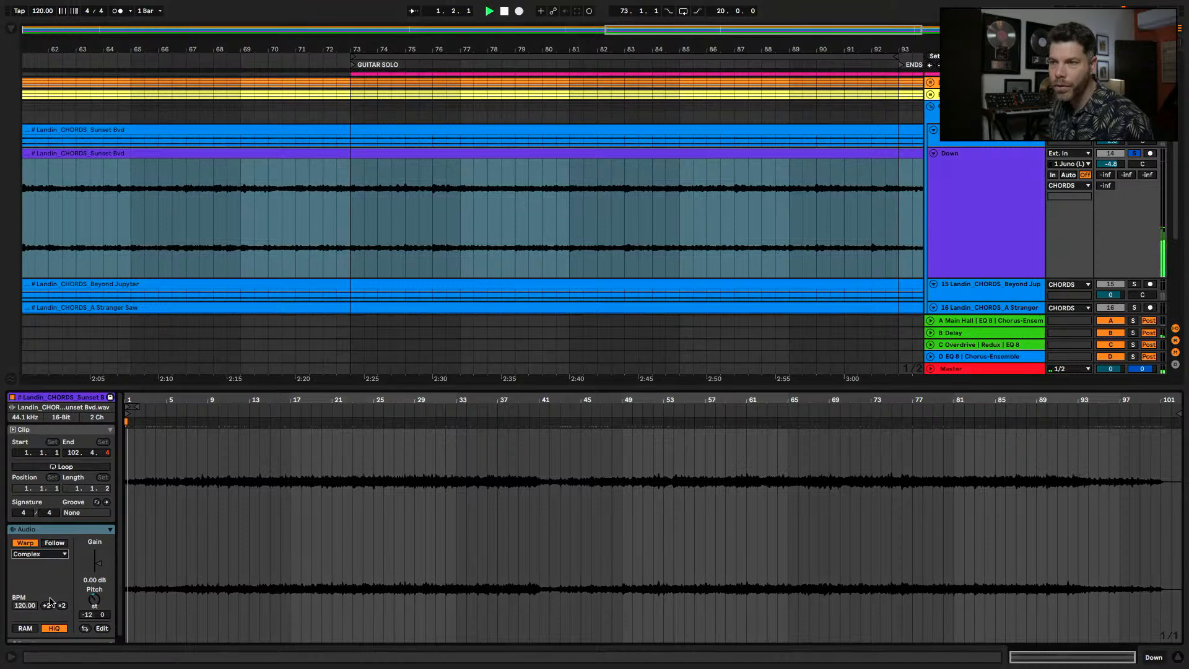
- Raise the Down track's volume to 0.7 dB and play it with the original Sunset Bvd track also soloed
key("Tab")
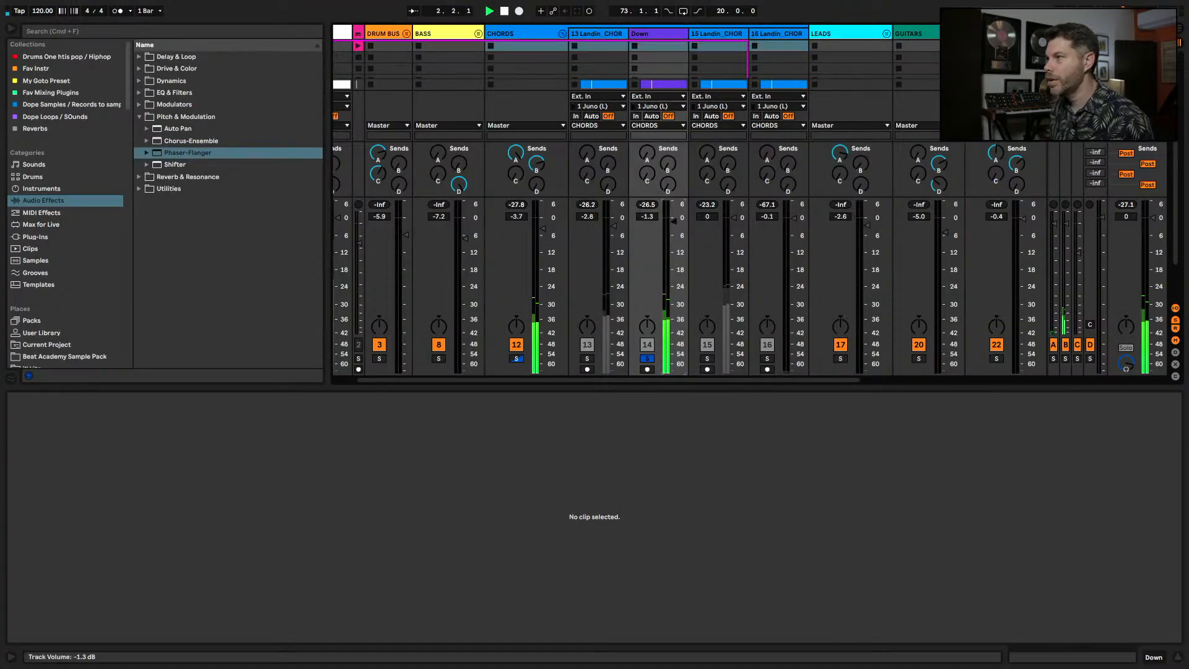
left_click_drag(673, 220, 669, 217)
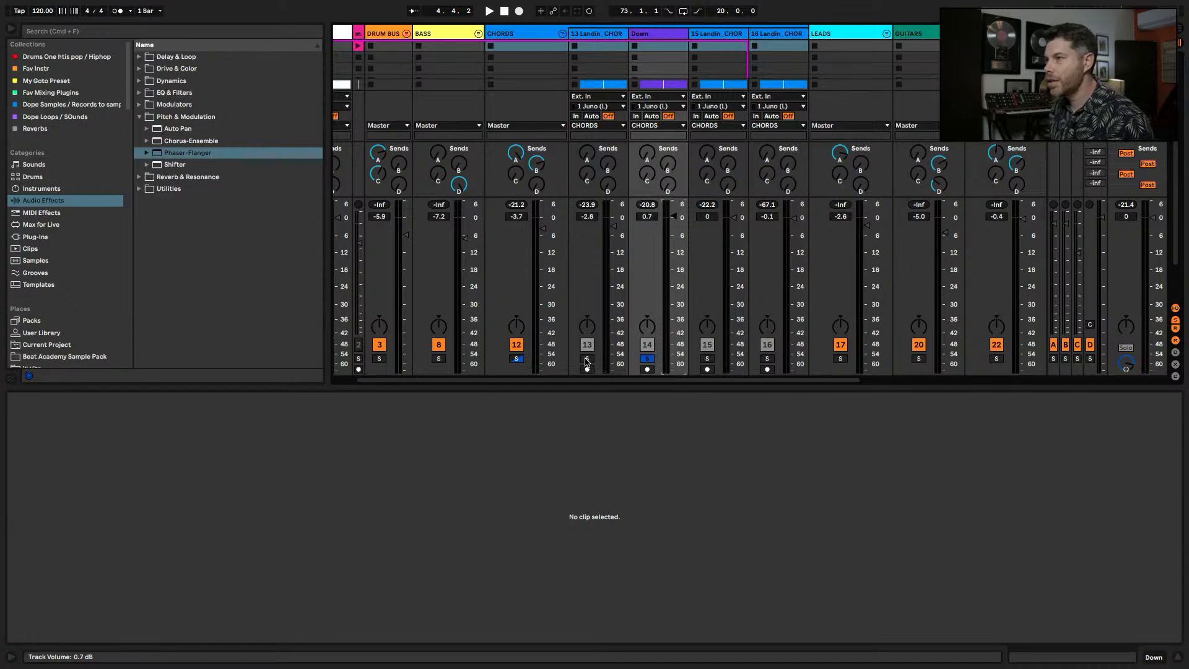
key("space")
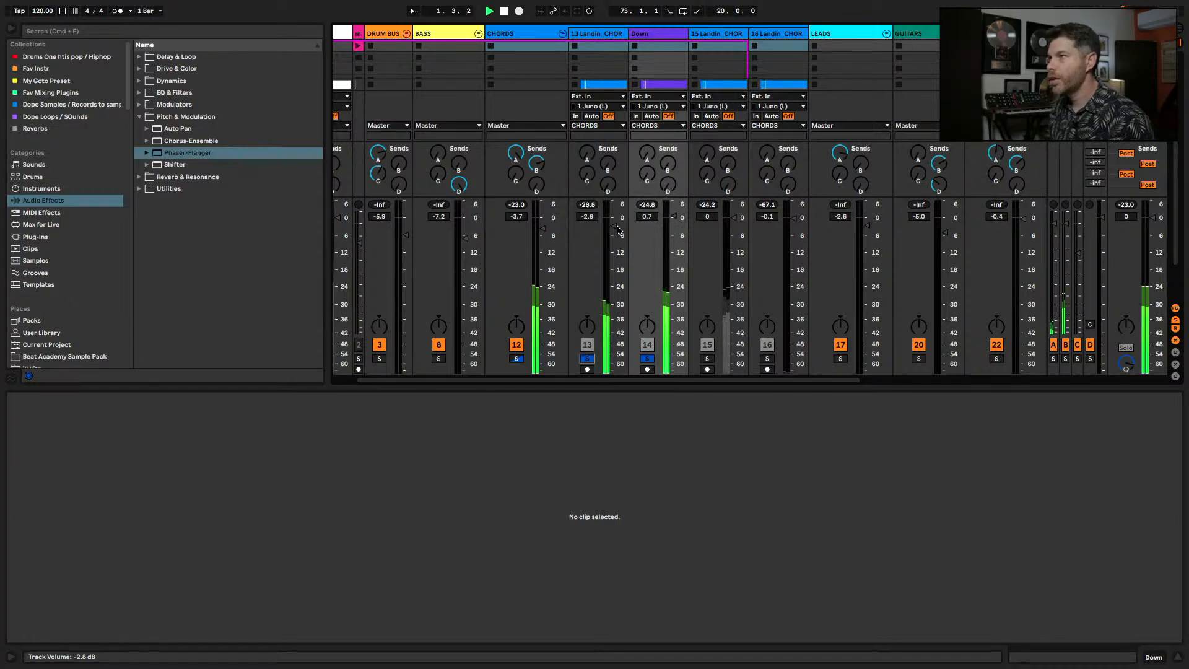
- Play both Sunset Bvd layers from bar 73 and set the Down track's volume to -0.1 dB
key("Tab")
left_click(678, 166)
left_click(350, 212)
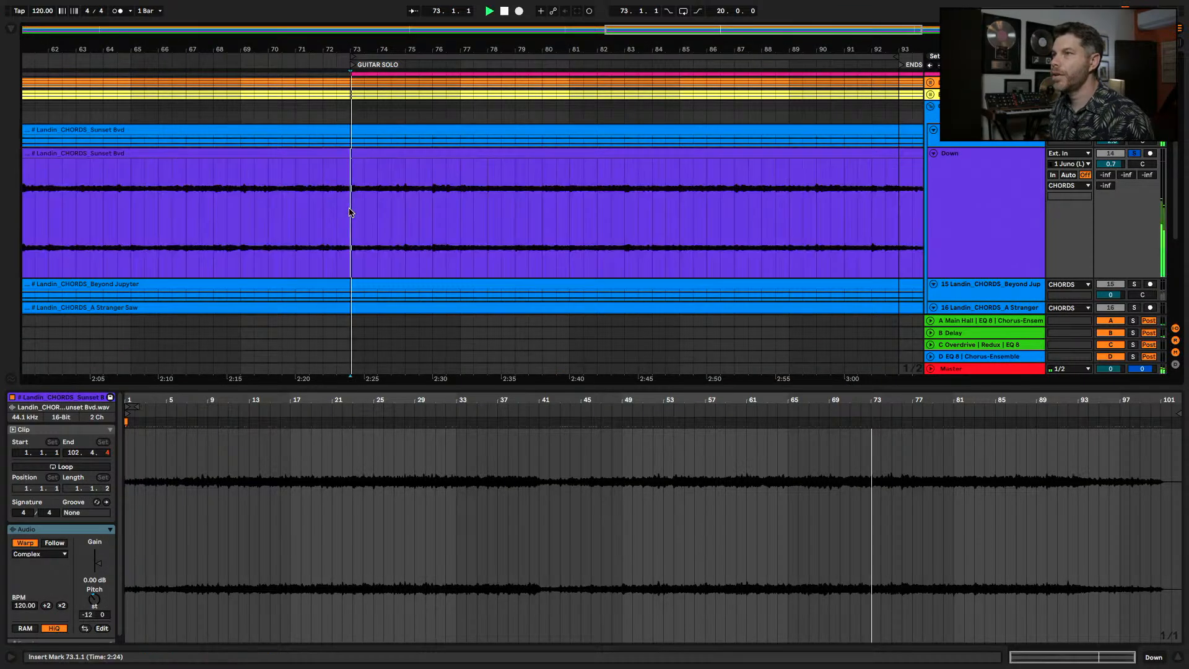
key("space")
key("Tab")
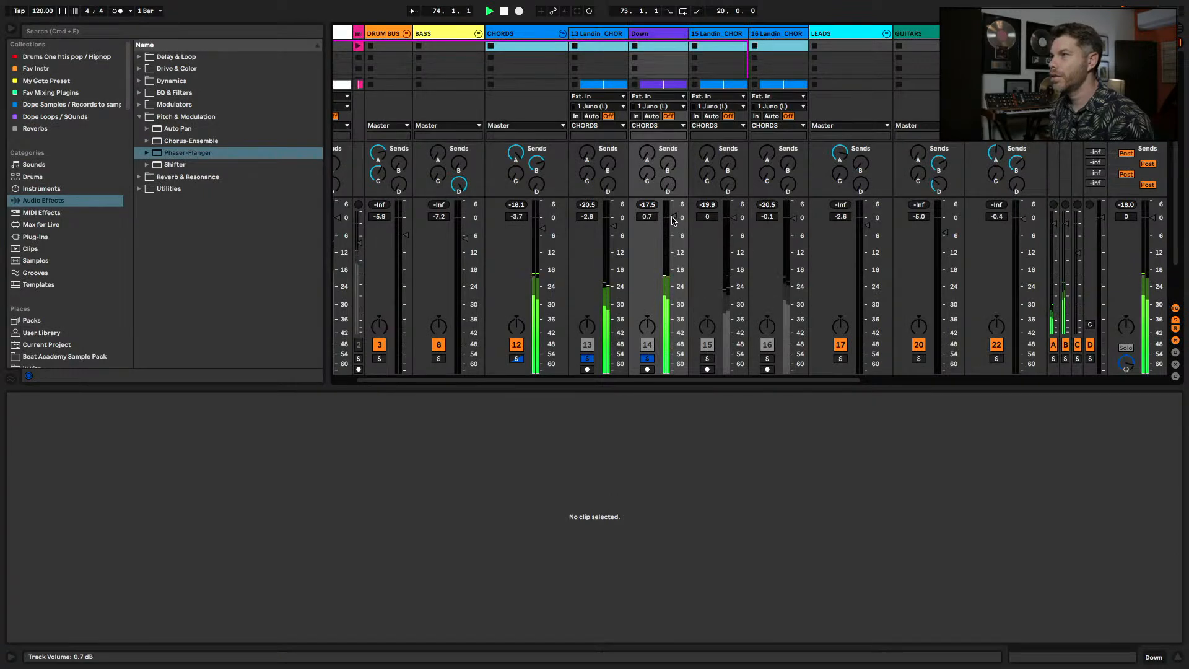
left_click_drag(673, 221, 673, 224)
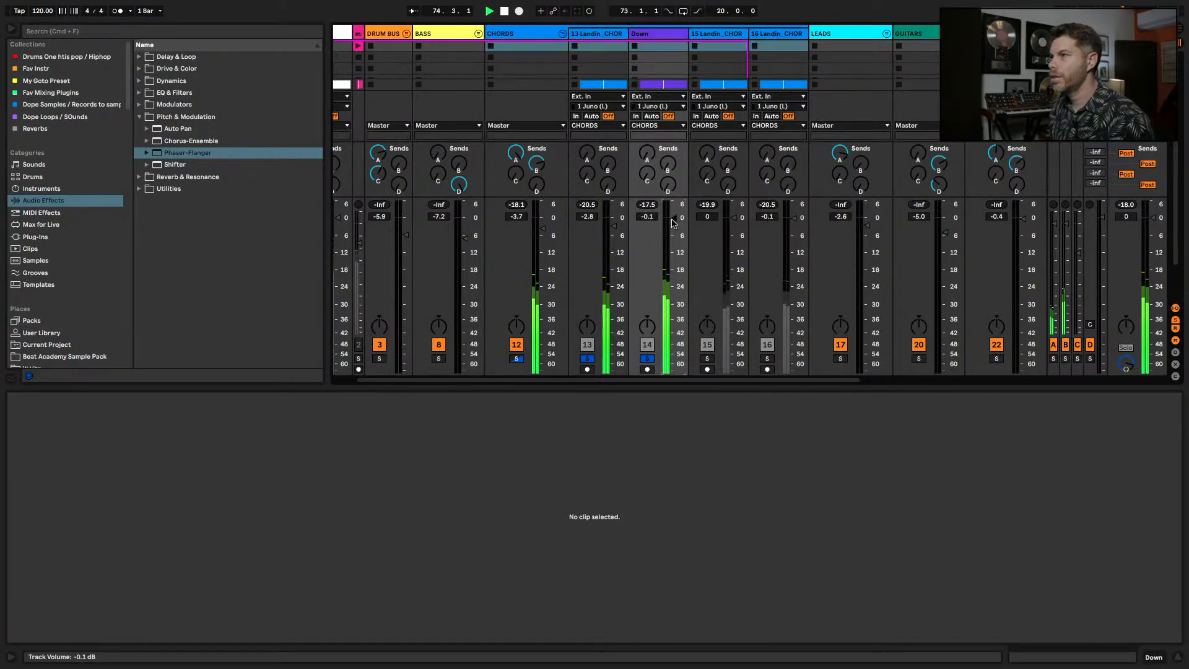
- Compare the chords with and without the Down layer, clear all solos and play the full mix from bar 73
left_click(648, 359)
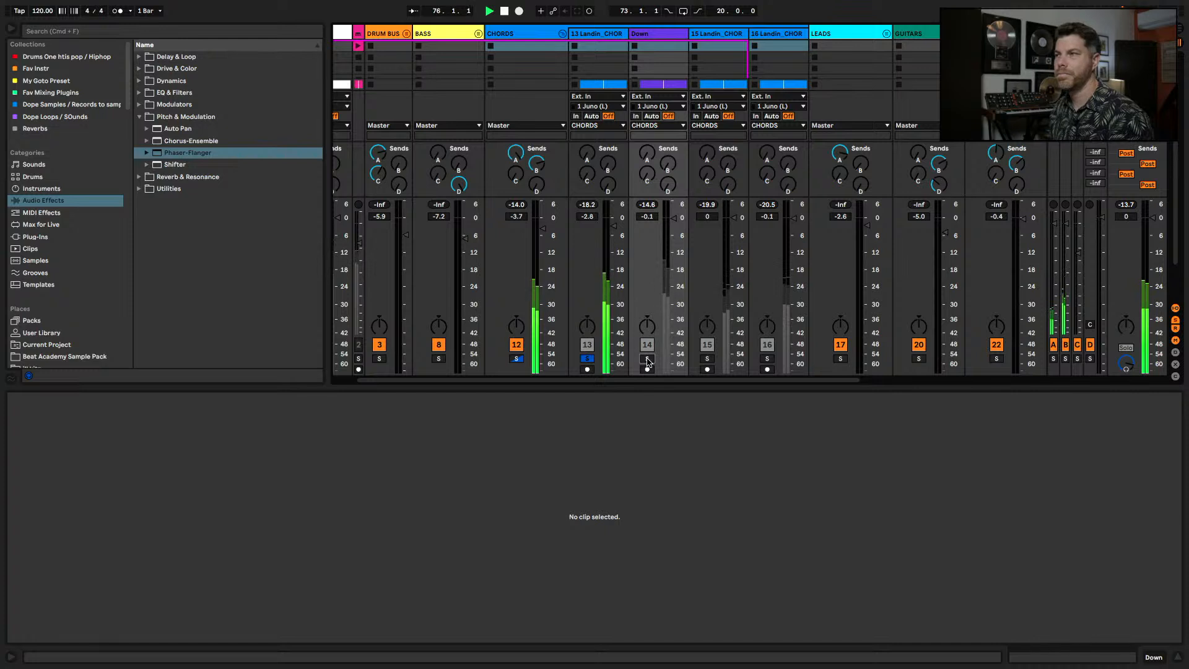
key("space")
left_click(648, 359, "super")
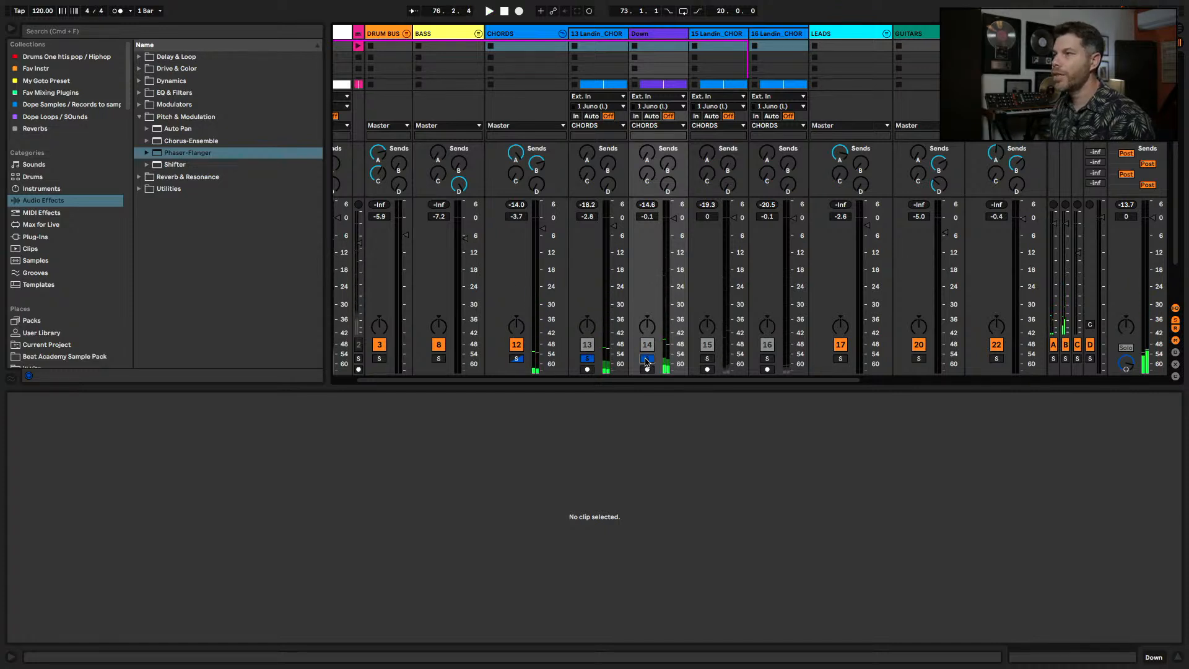
left_click(647, 359)
key("space")
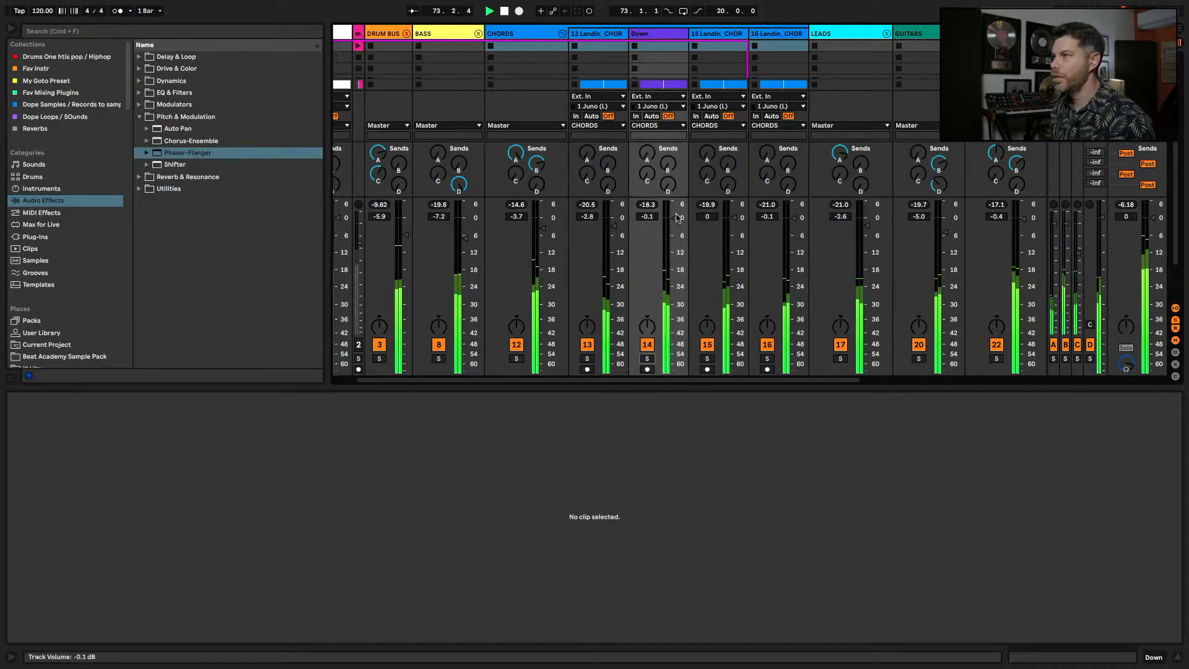
- Set the Down track's volume to -0.4 dB, and mute and unmute it to compare within the full mix
left_click_drag(674, 220, 675, 218)
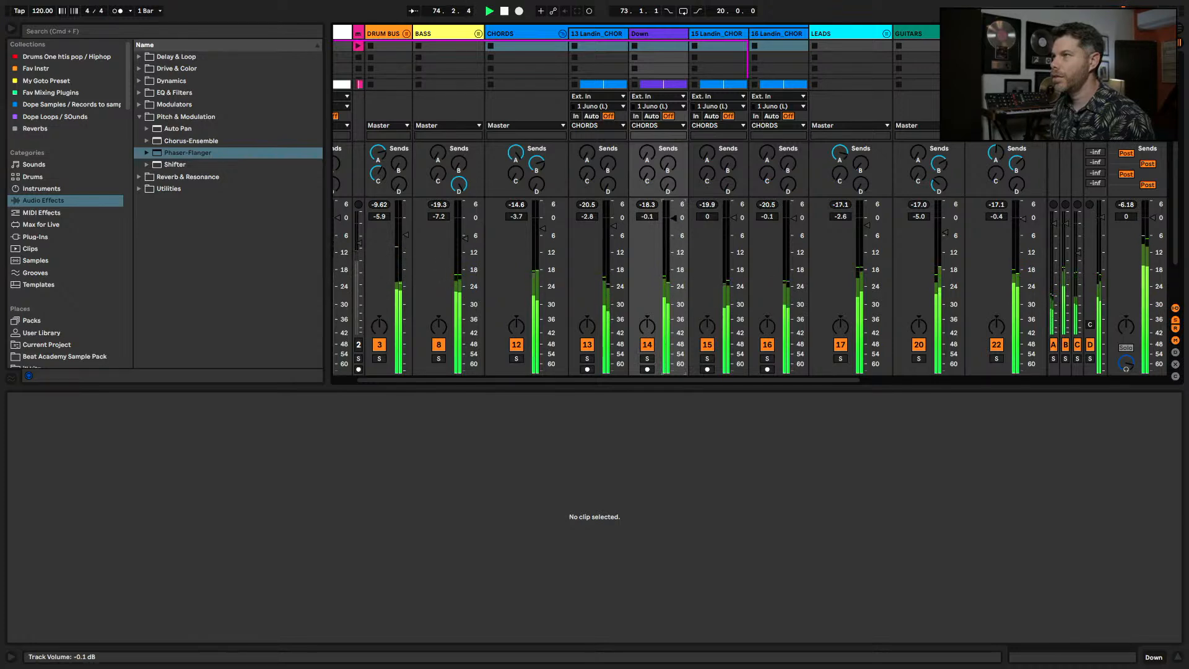
left_click(648, 346)
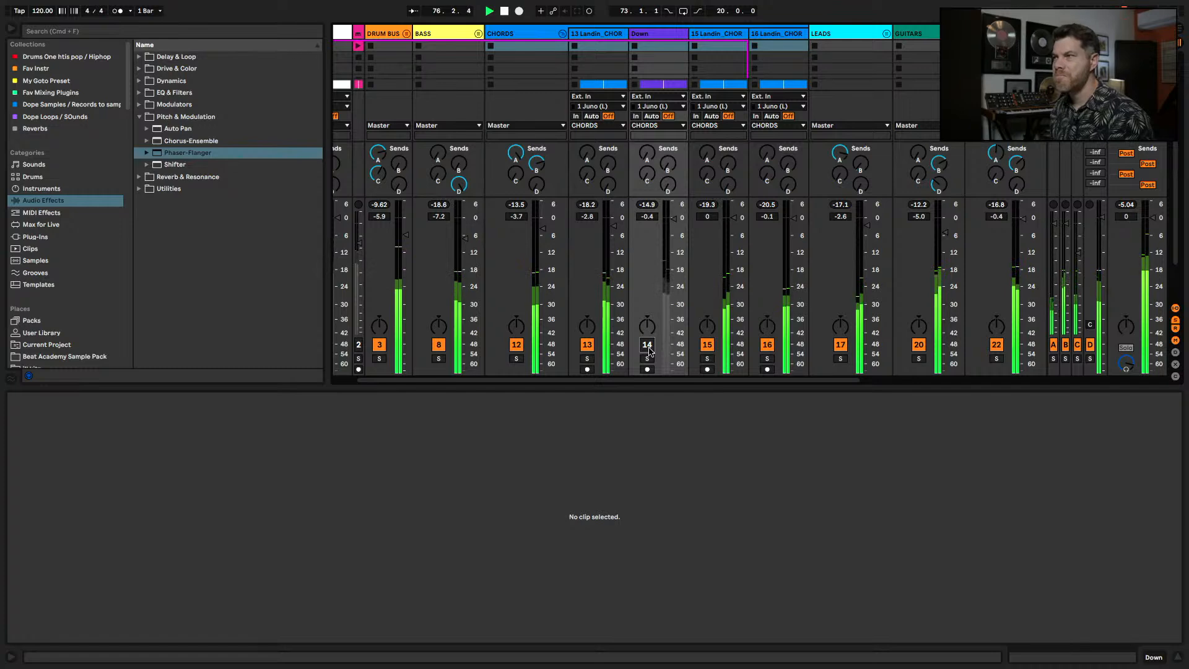
left_click(648, 346)
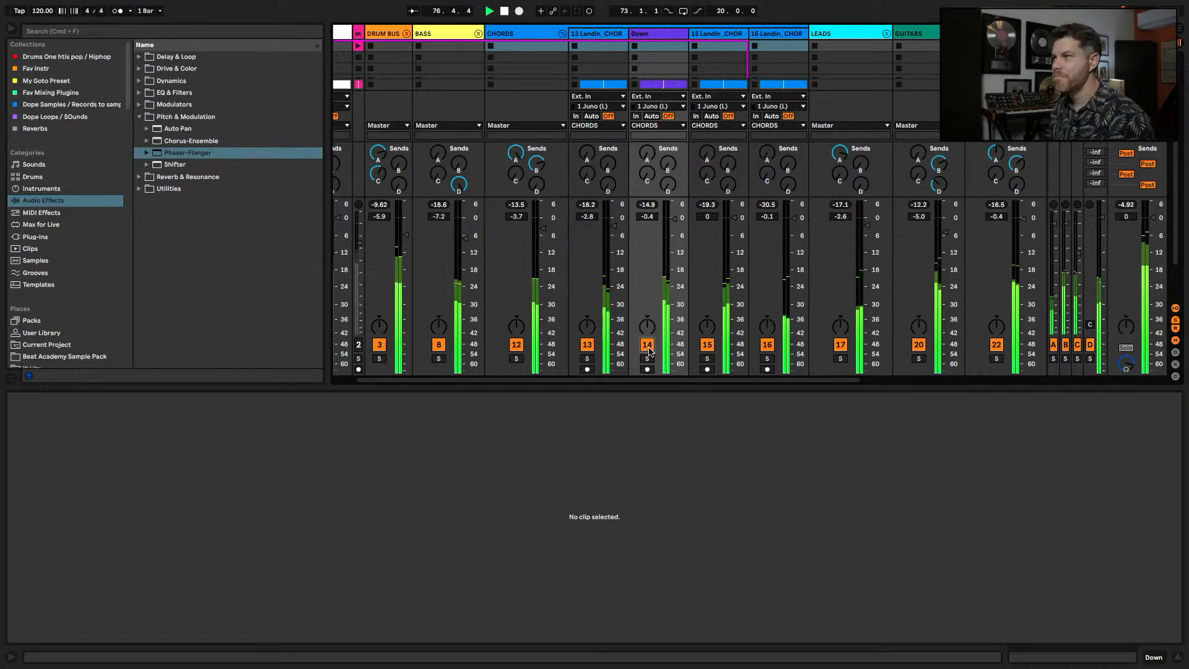
- Collapse the CHORDS group, shrink the lower detail area and set the LEADS group's volume to -3.4 dB
left_click(562, 34)
left_click_drag(564, 392, 566, 550)
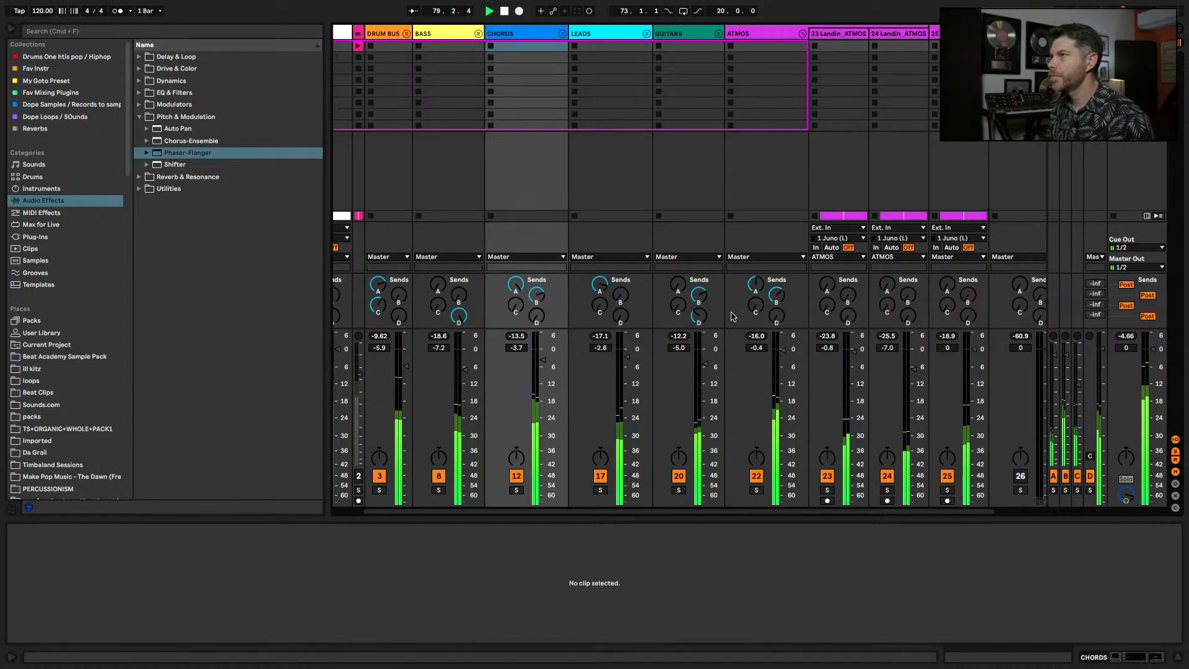
left_click_drag(628, 358, 629, 360)
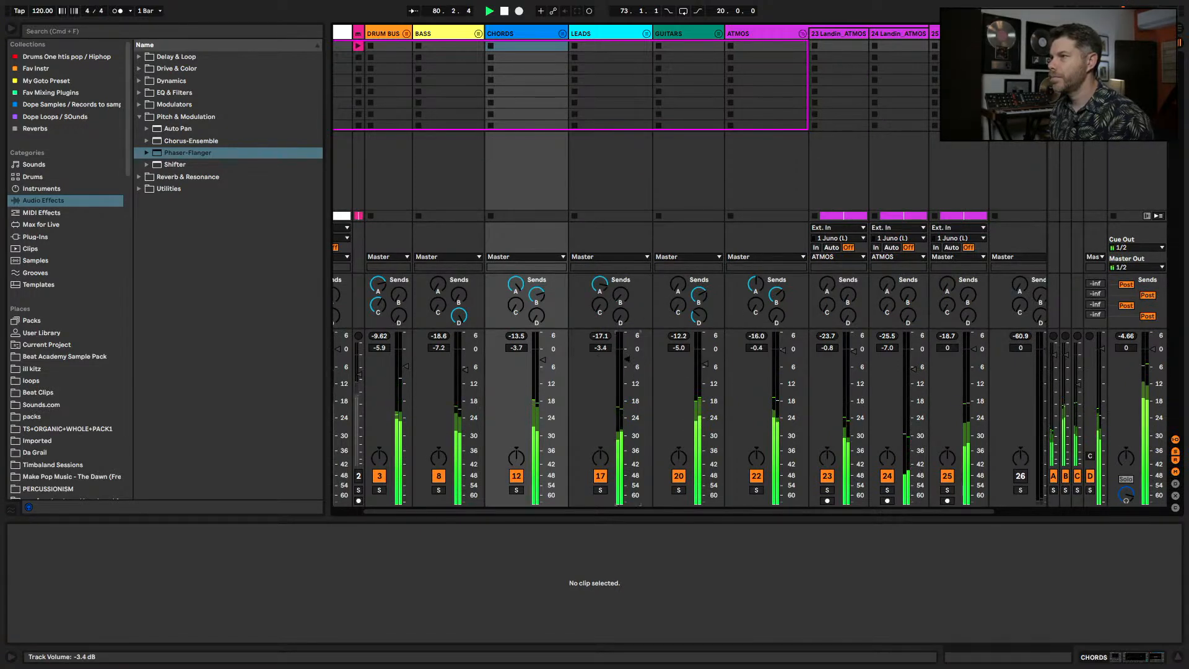
- Raise the LEADS group's send B, and set BASS to -6.3 dB and GUITARS to -4.5 dB, panned 11R
left_click_drag(620, 296, 620, 291)
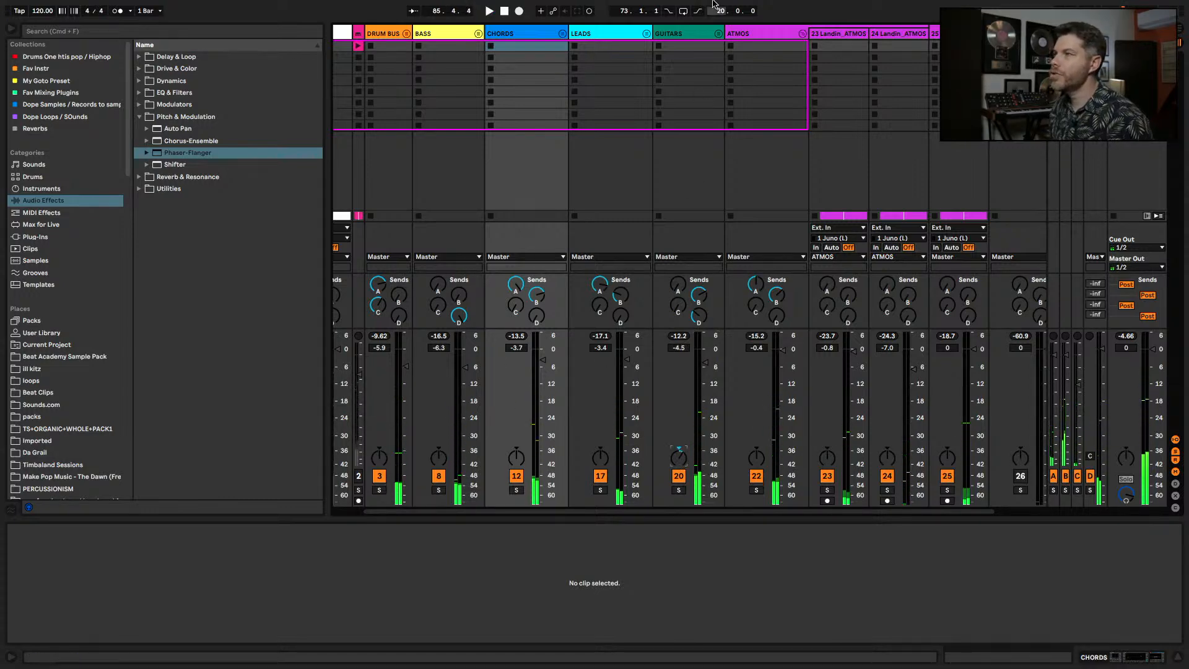
left_click(718, 34)
left_click(718, 34)
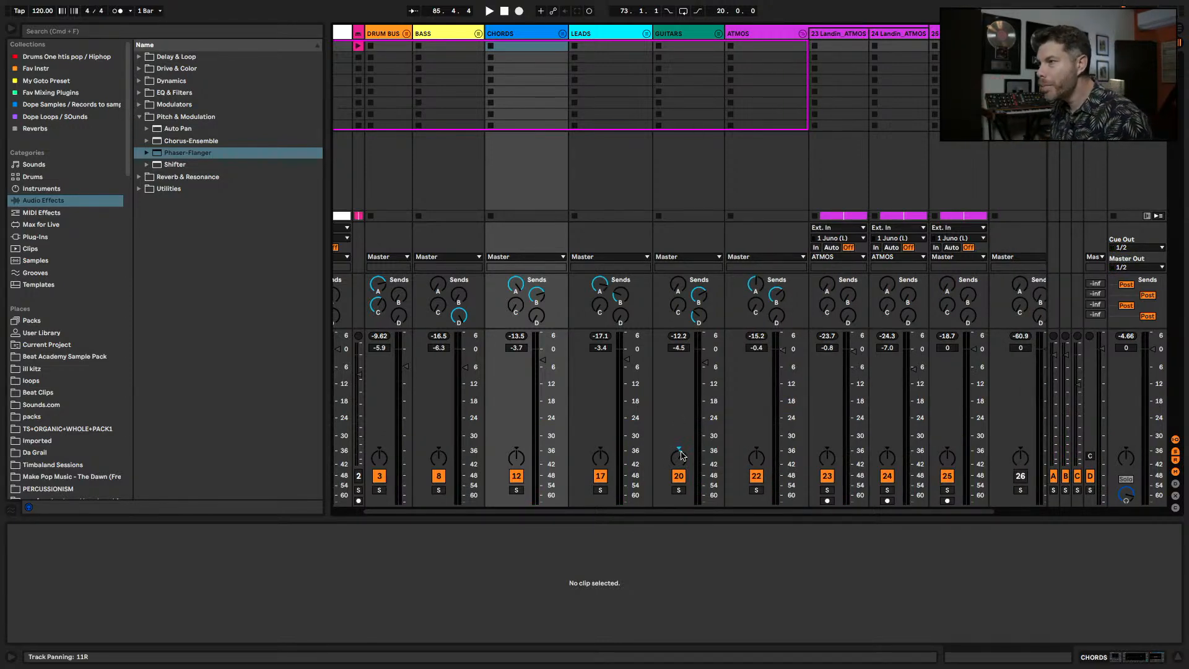
- Play the mix from bar 73, pan the GUITARS group to about 21R and set its volume to -7.0 dB
key("space")
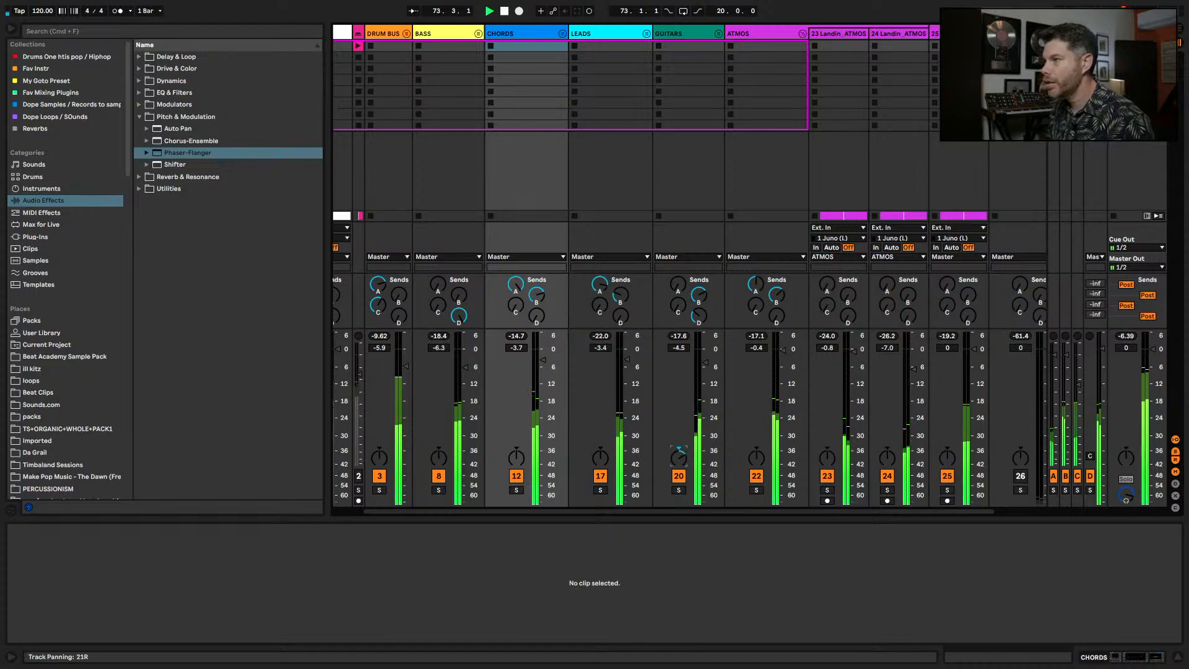
left_click_drag(682, 461, 682, 460)
left_click_drag(705, 363, 705, 370)
scroll(826, 58, "right", 2)
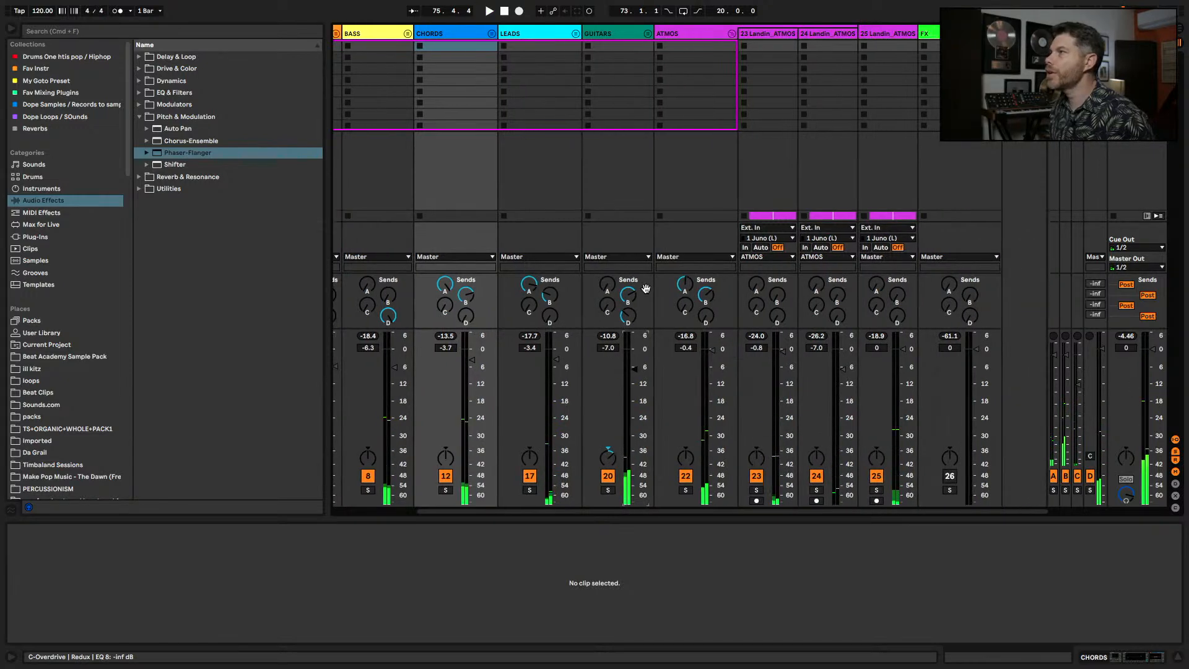
key("space")
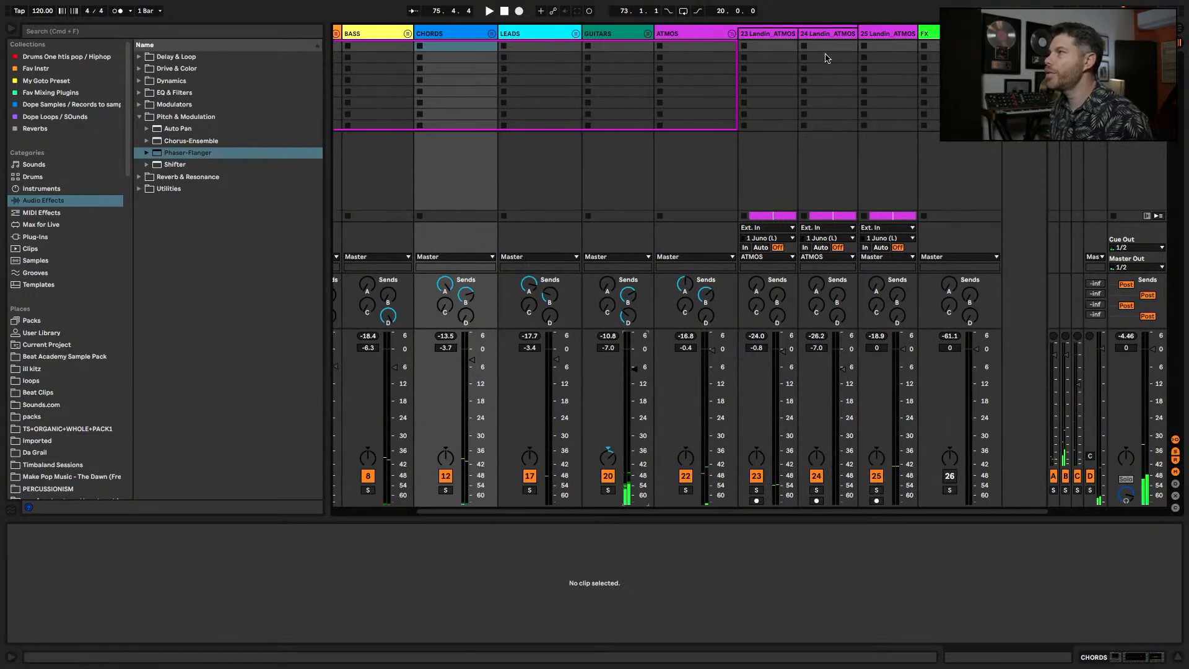
- Collapse the ATMOS group, solo the Noise Sub track, and raise its sends A, B and D during playback
left_click(732, 34)
left_click(871, 39)
left_click(868, 497)
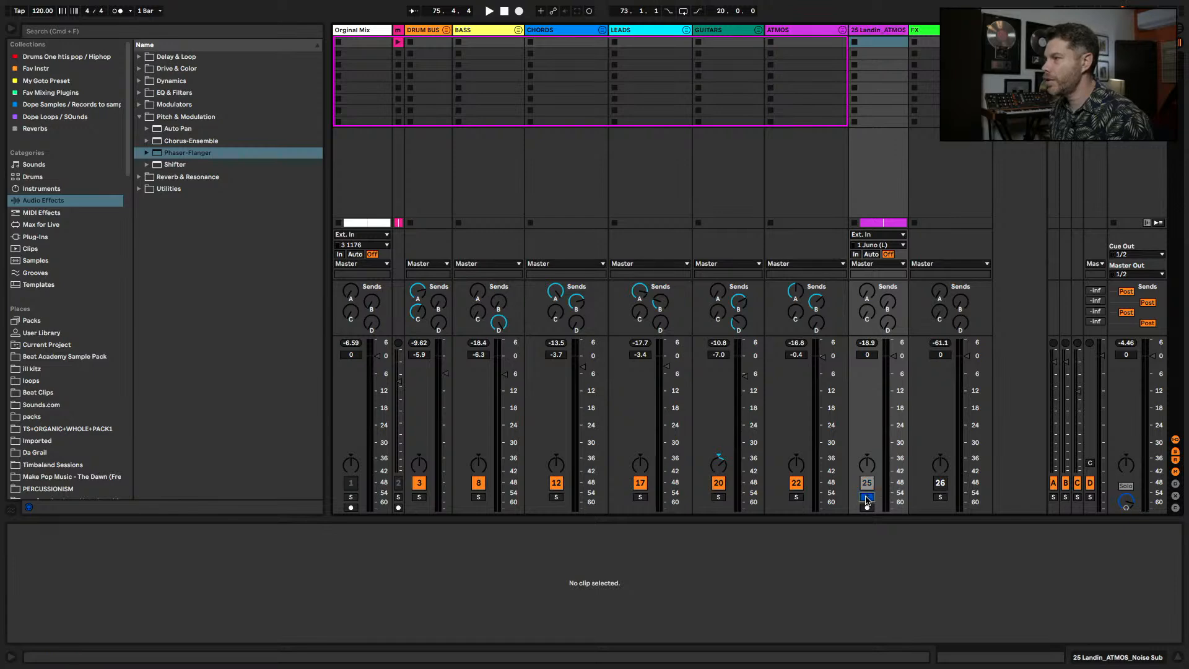
key("space")
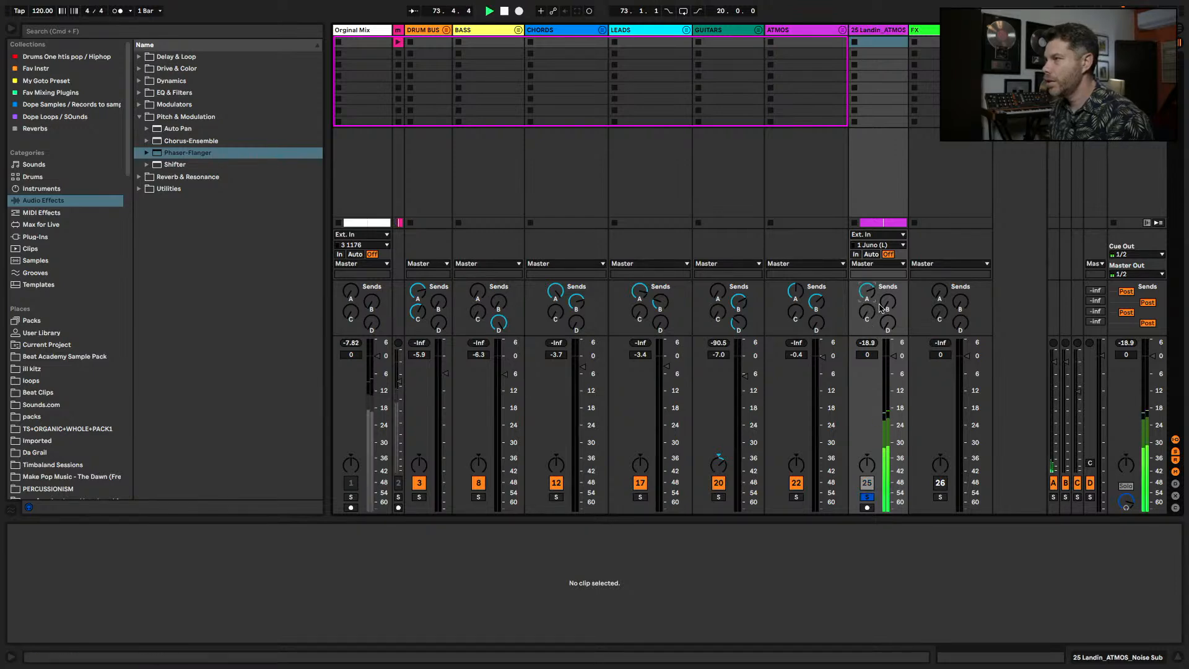
left_click_drag(888, 310, 889, 328)
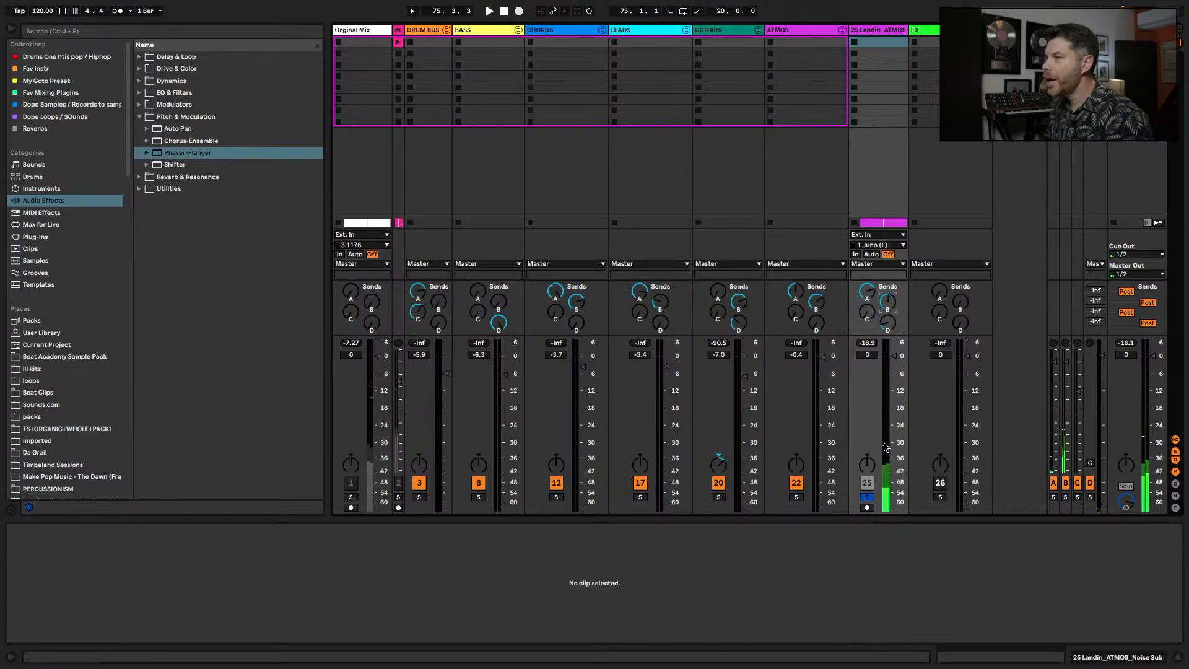
key("space")
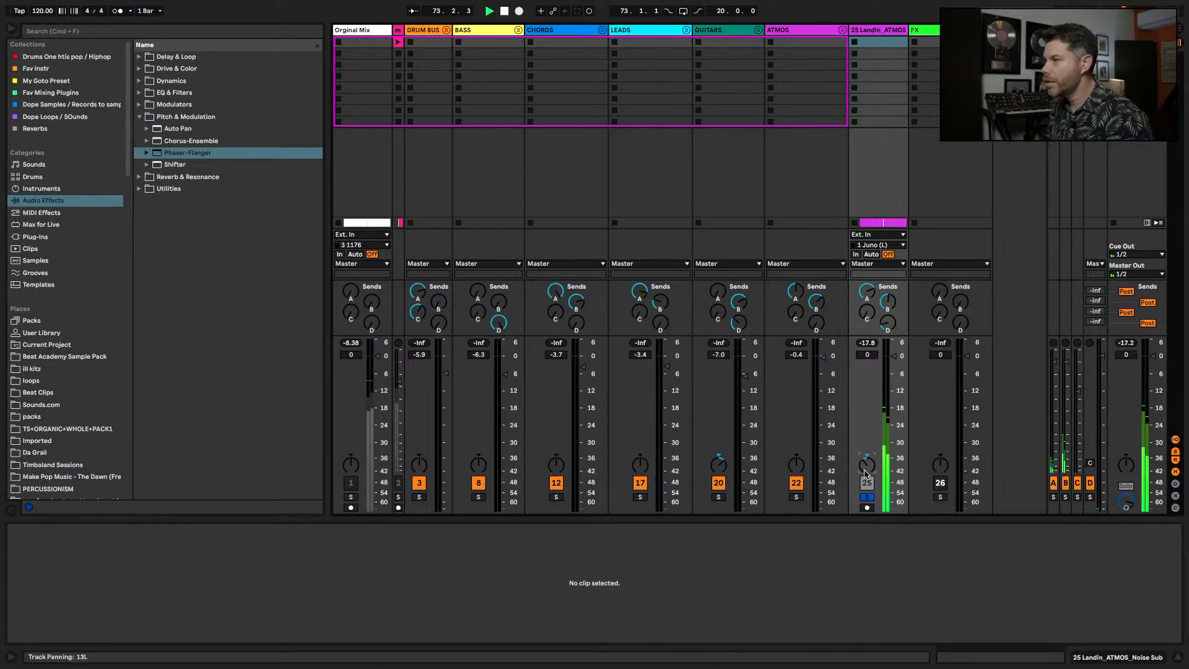
- Pan the Noise Sub track to about 13L and unsolo it, set it to -1.0 dB and ATMOS to -1.7 dB, and activate FX
left_click(867, 498)
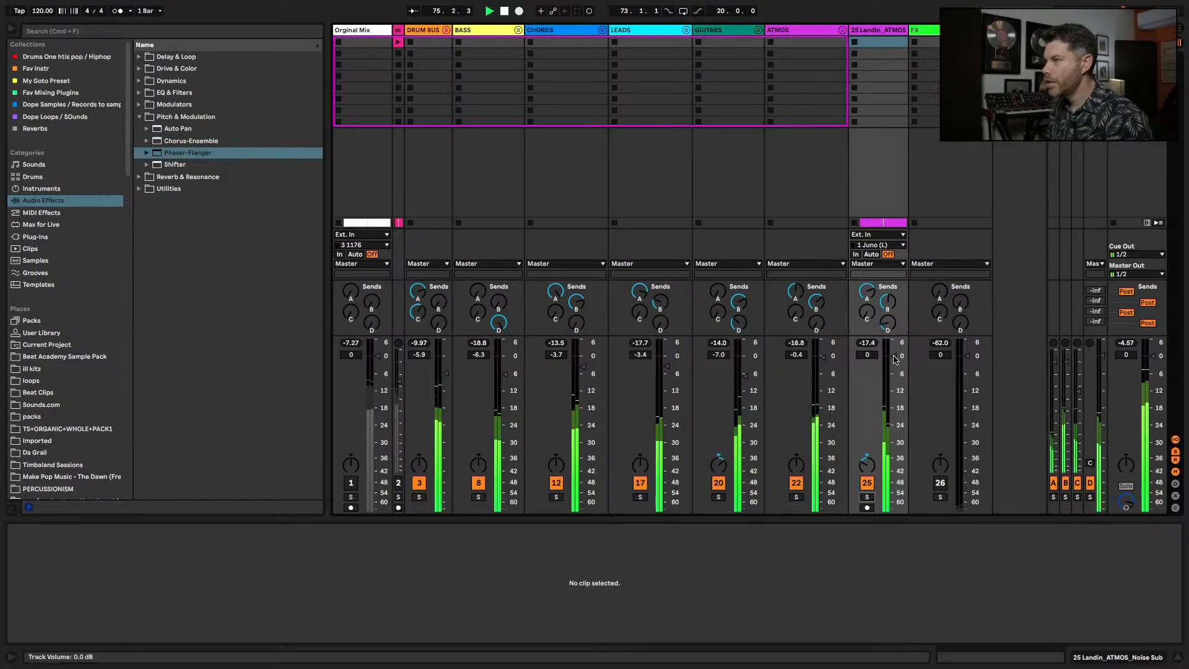
left_click_drag(893, 357, 823, 361)
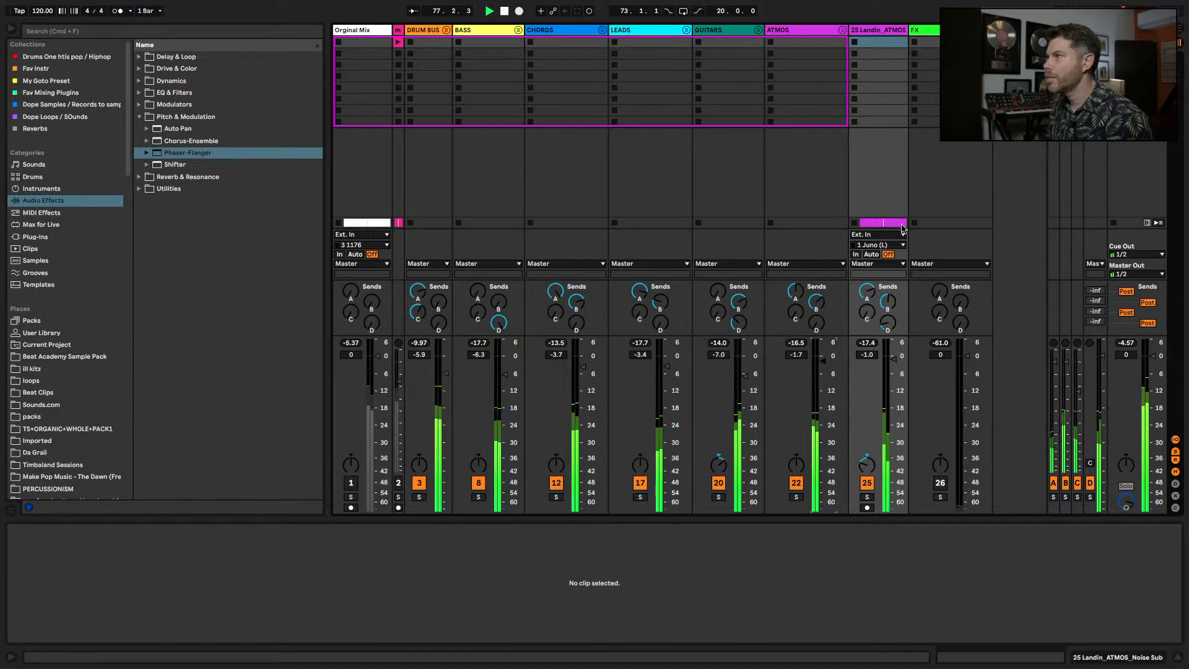
left_click(937, 485)
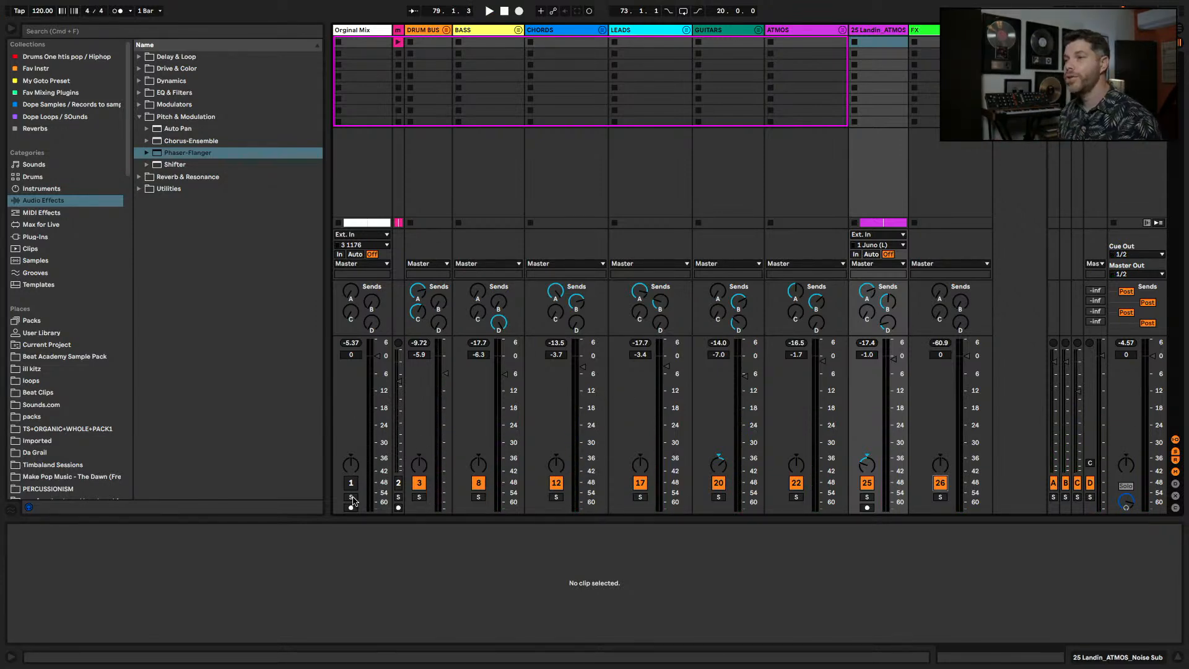
- Compare the mix with the Orginal Mix track by toggling its solo, and set the DRUM BUS volume to -5.4 dB
left_click(351, 496)
key("space")
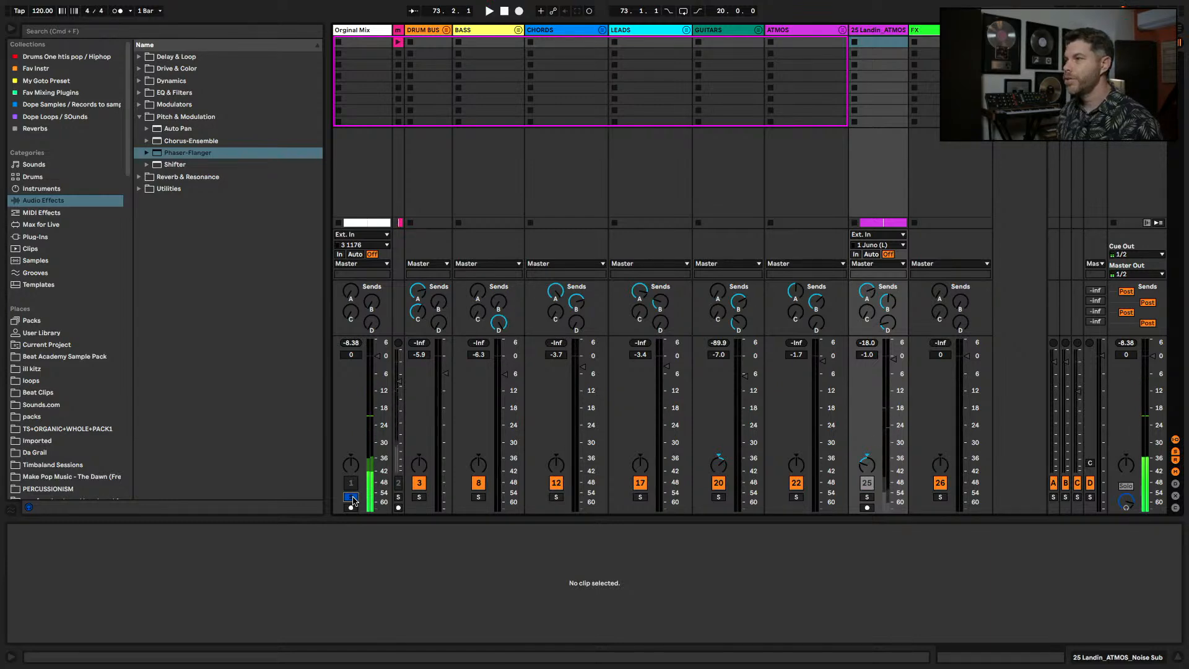
key("space")
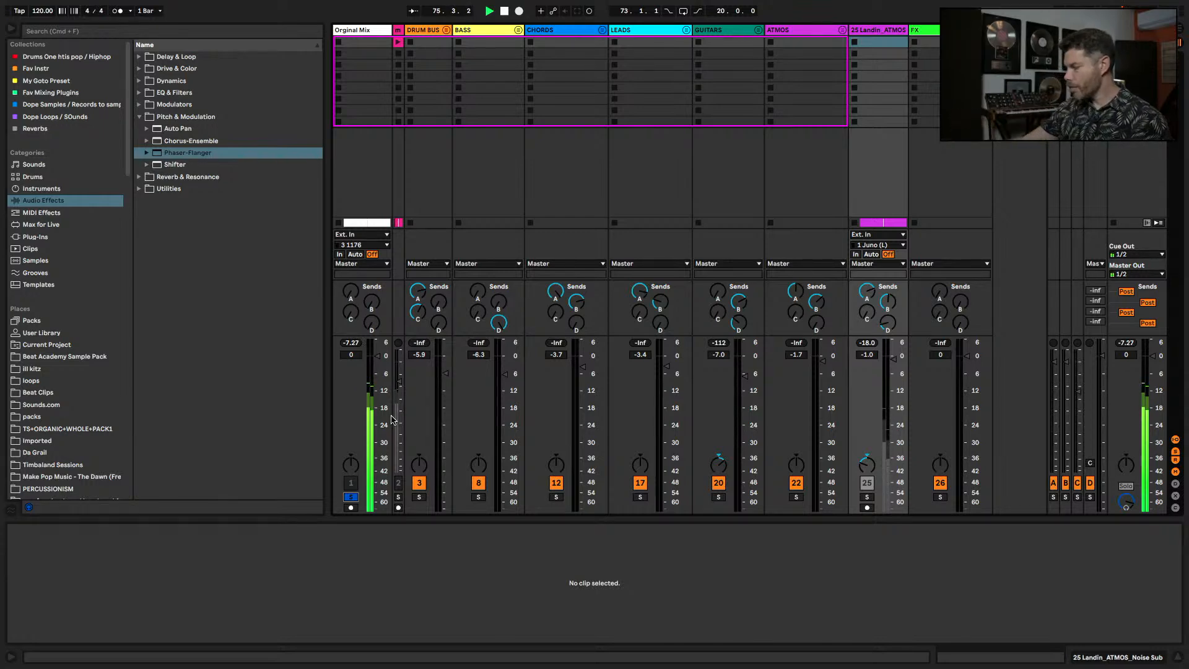
left_click(351, 498)
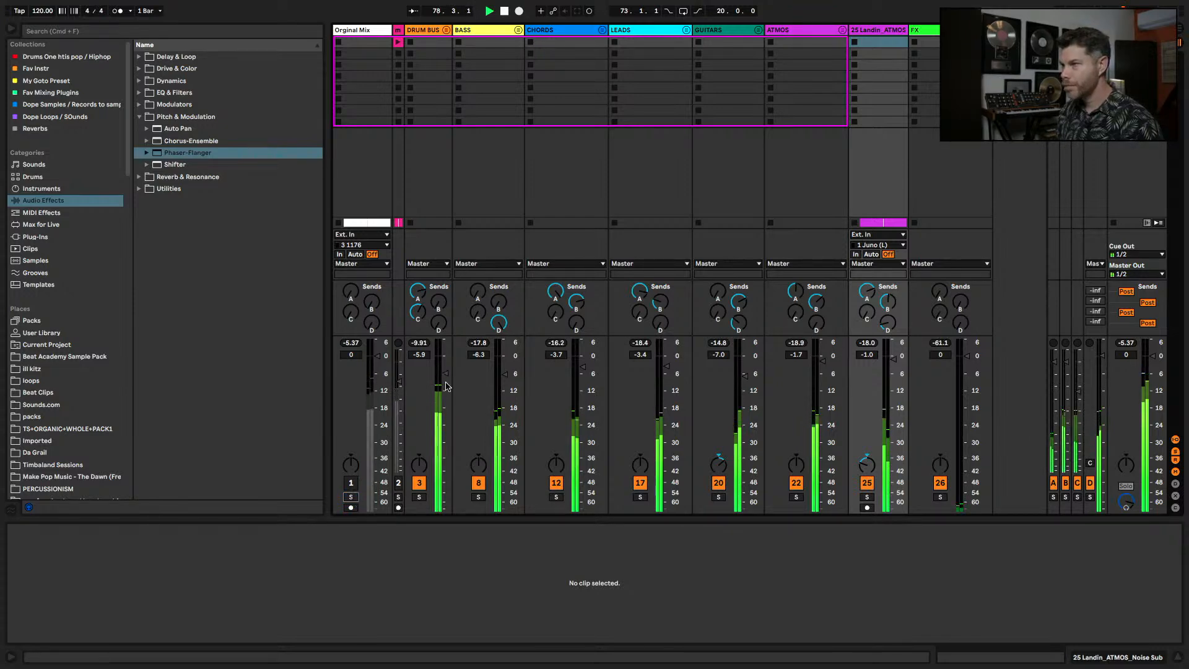
left_click_drag(447, 373, 447, 371)
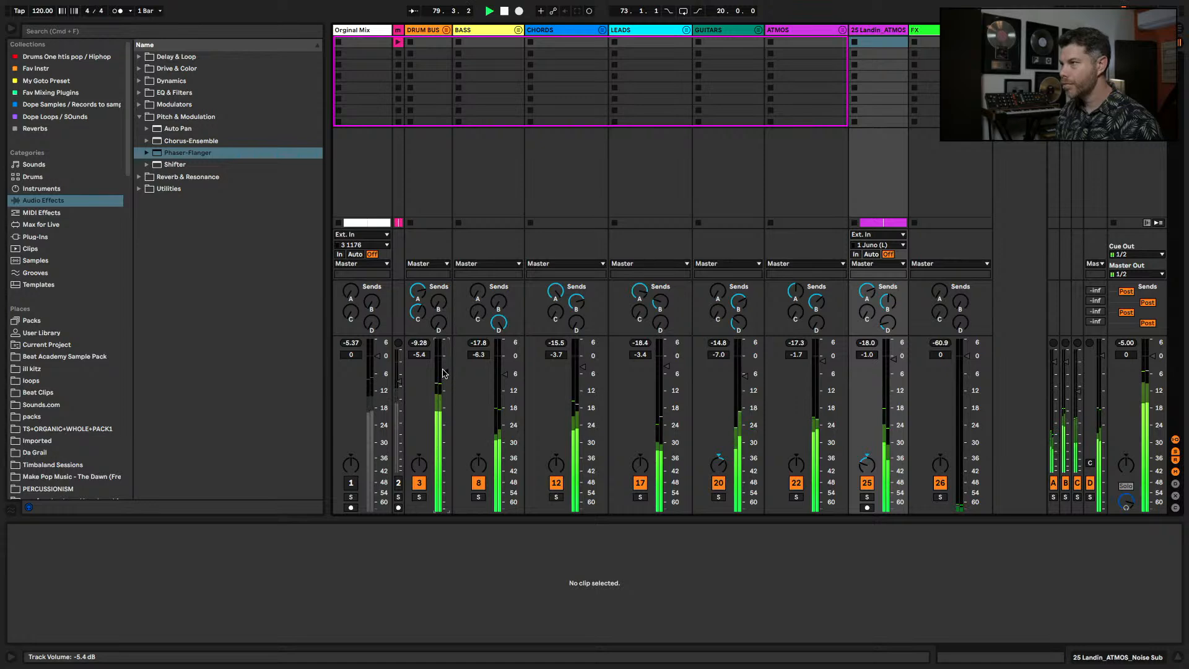
left_click(351, 498)
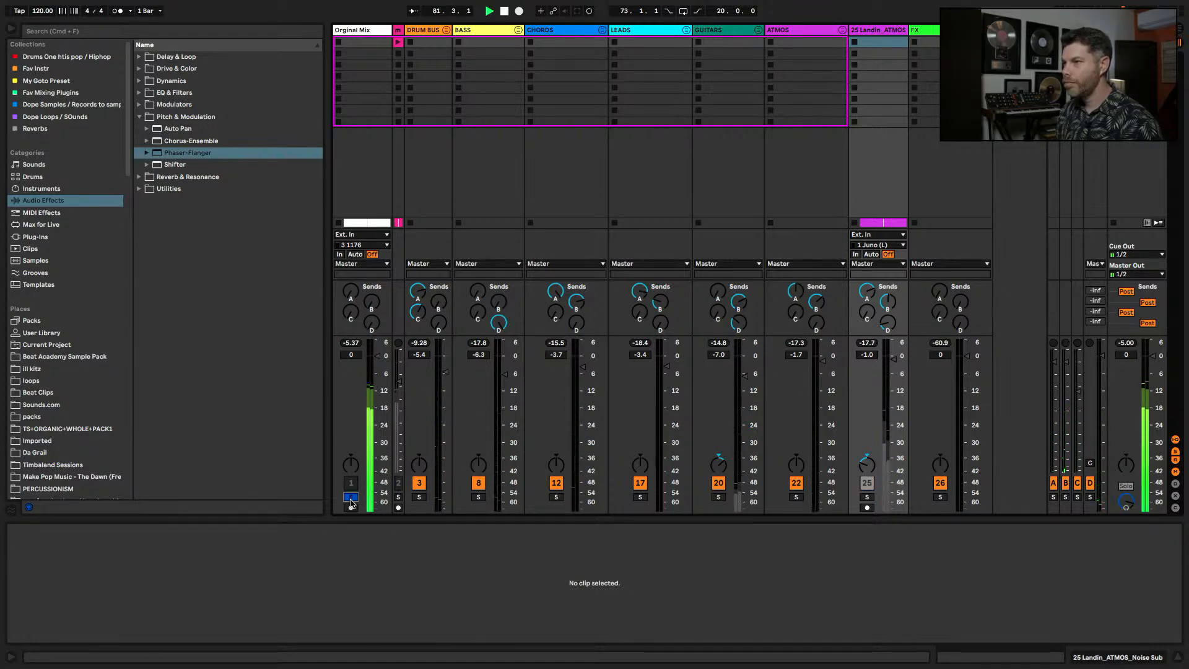
left_click(351, 498)
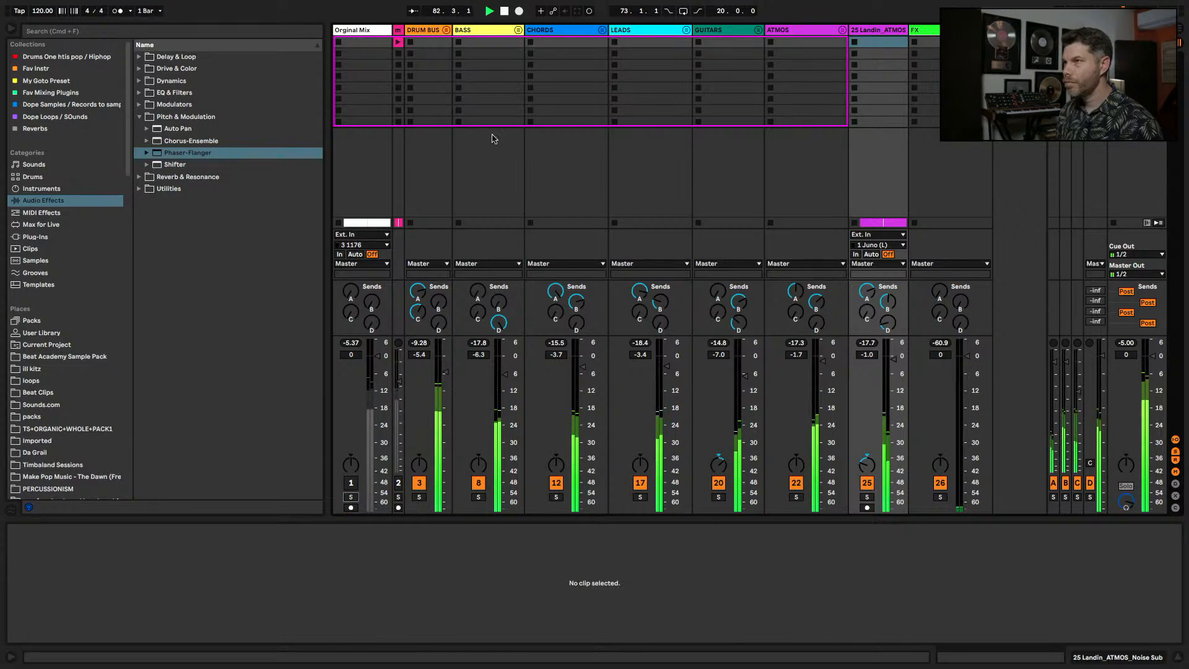
- Expand the DRUM BUS group, set track 5's volume to -9.8 dB, and collapse the group
left_click(446, 32)
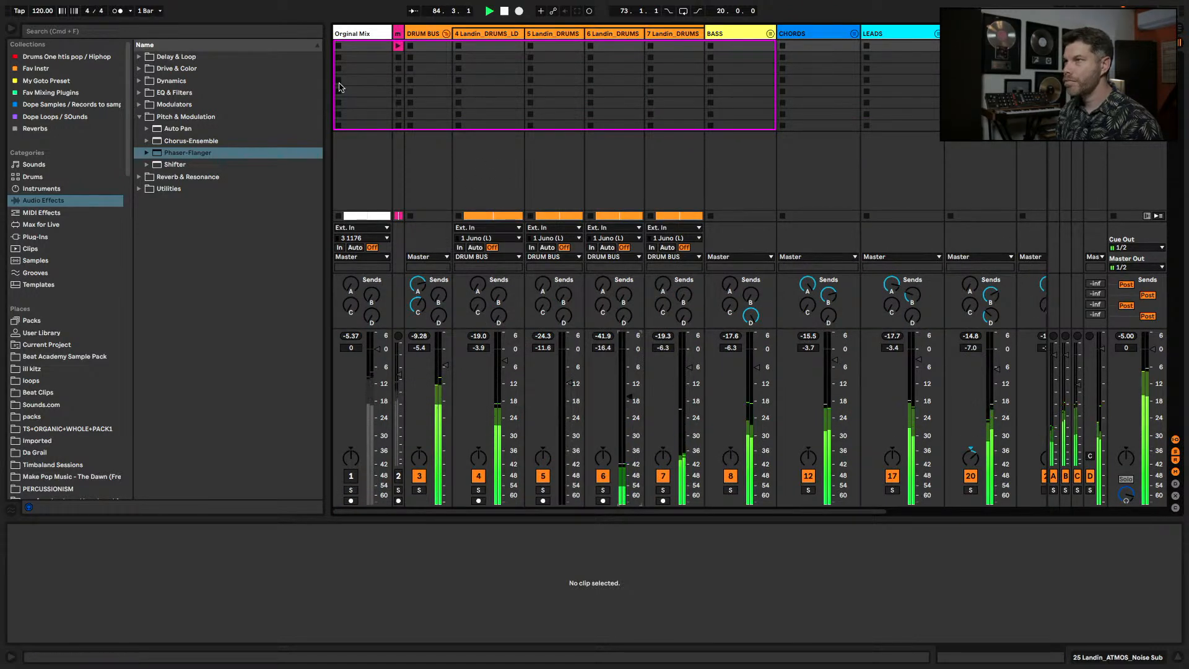
left_click(445, 32)
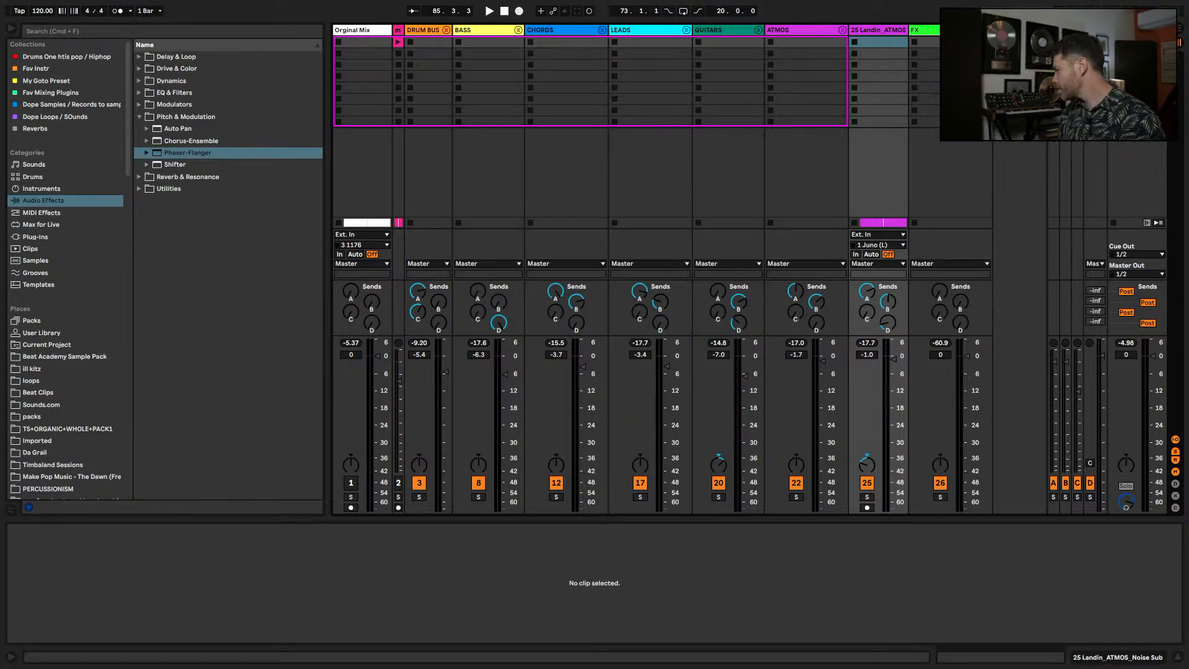
left_click(446, 30)
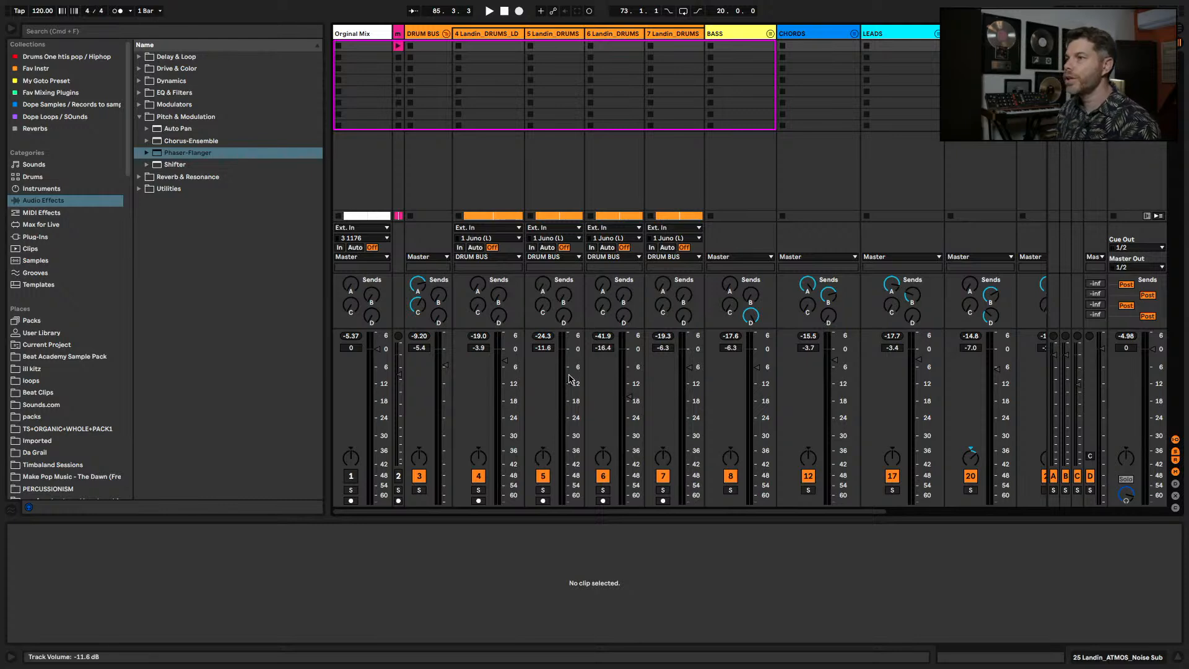
left_click_drag(570, 384, 571, 380)
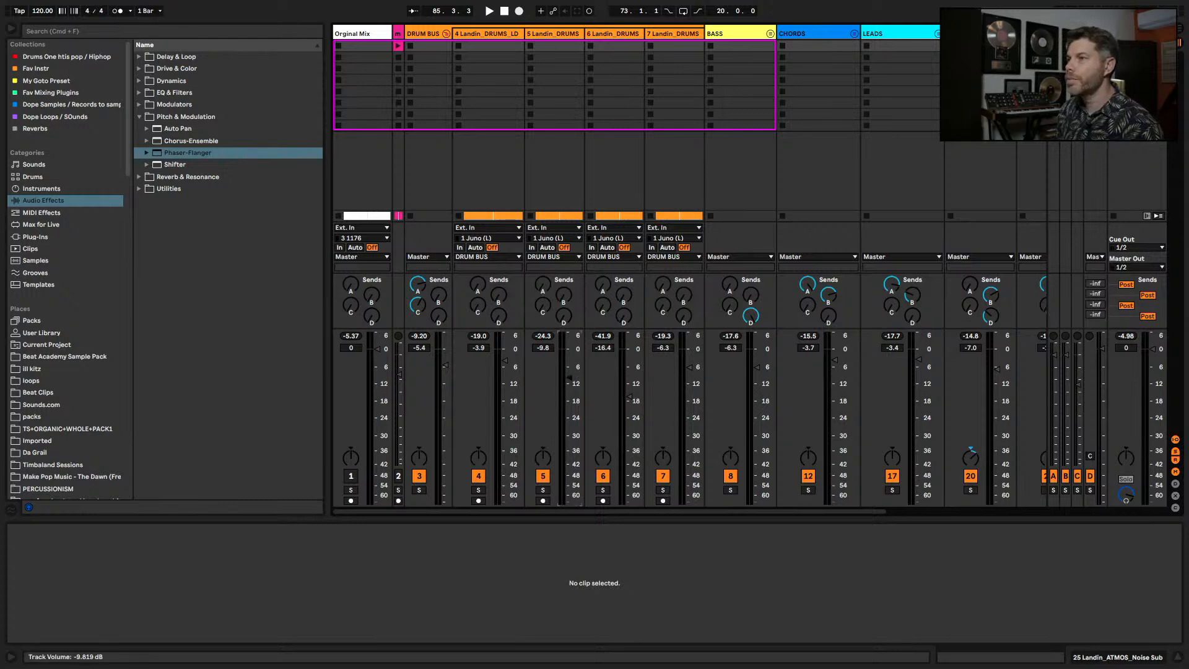
left_click(446, 33)
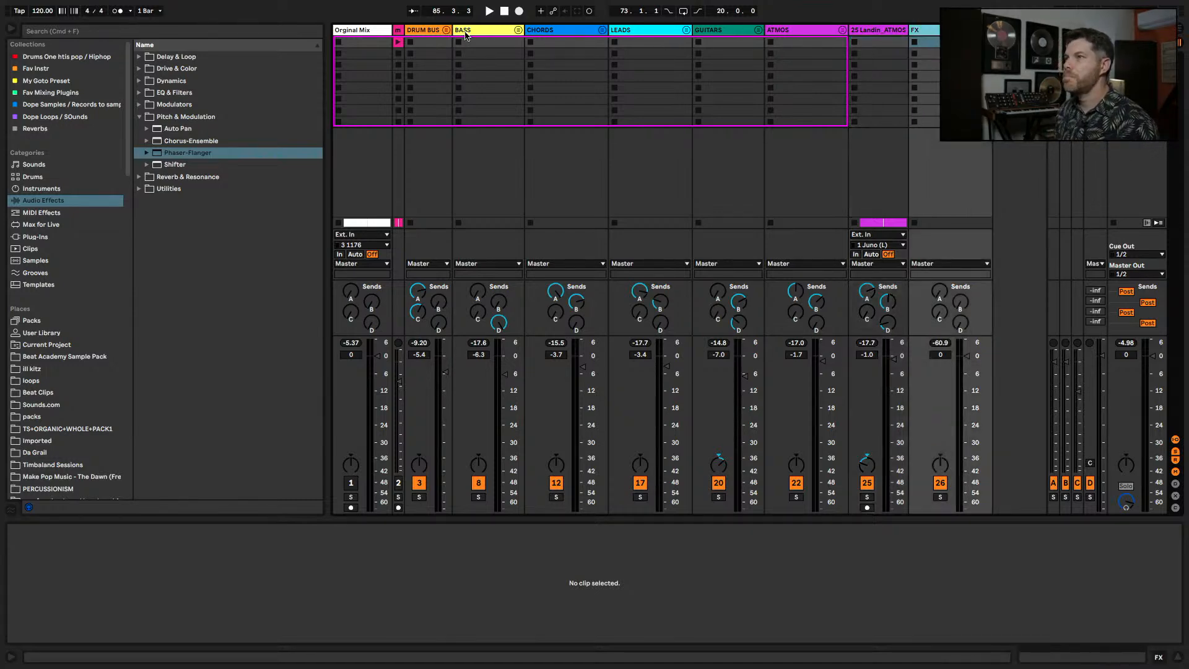
- Select all tracks from DRUM BUS to FX and resize them together to the same compact width
left_click(437, 41, "shift")
left_click_drag(993, 34, 890, 40)
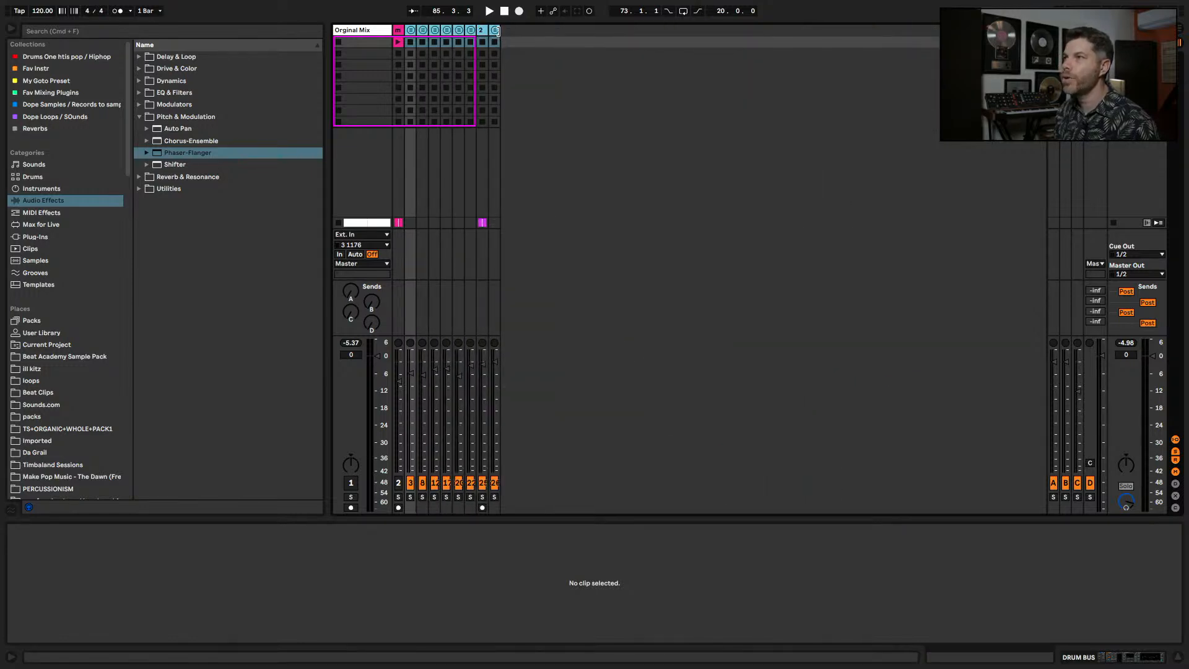
left_click_drag(500, 33, 530, 34)
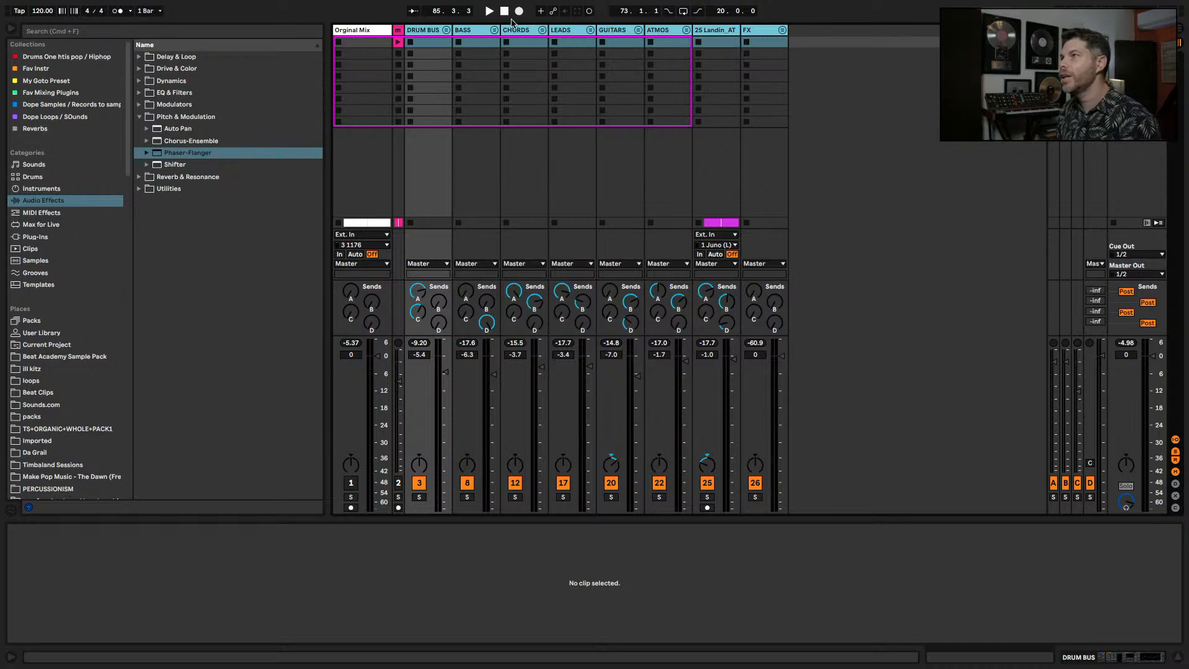
- Open the CHORDS group to review its individual tracks, and collapse it again
left_click(565, 35)
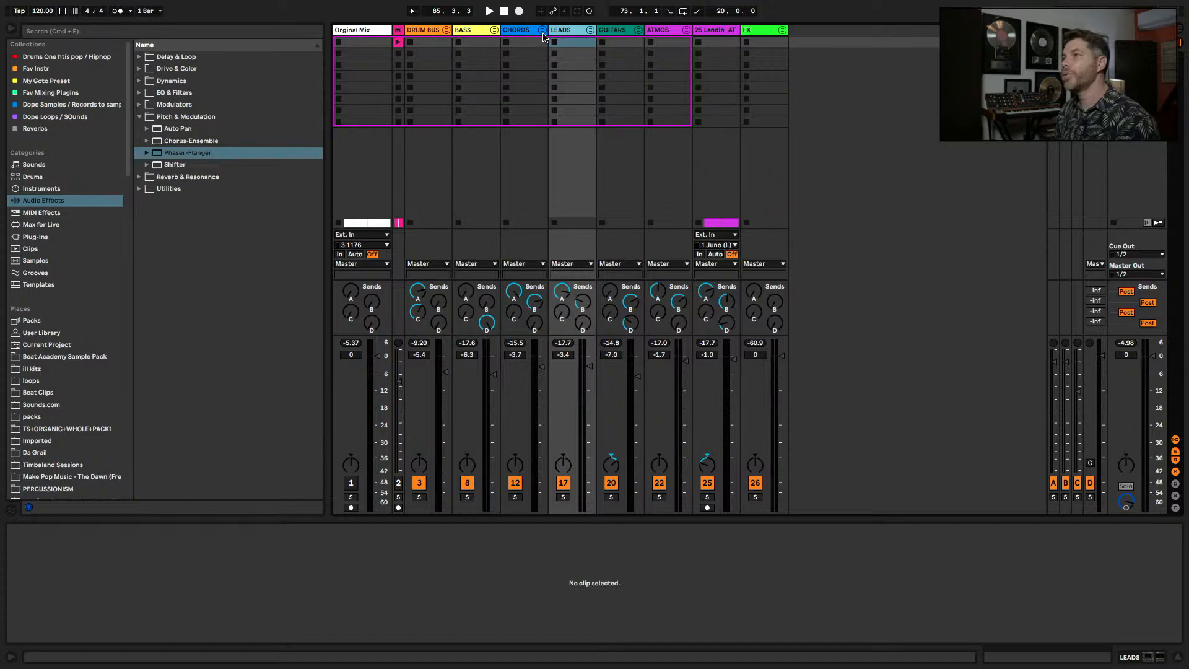
left_click(543, 31)
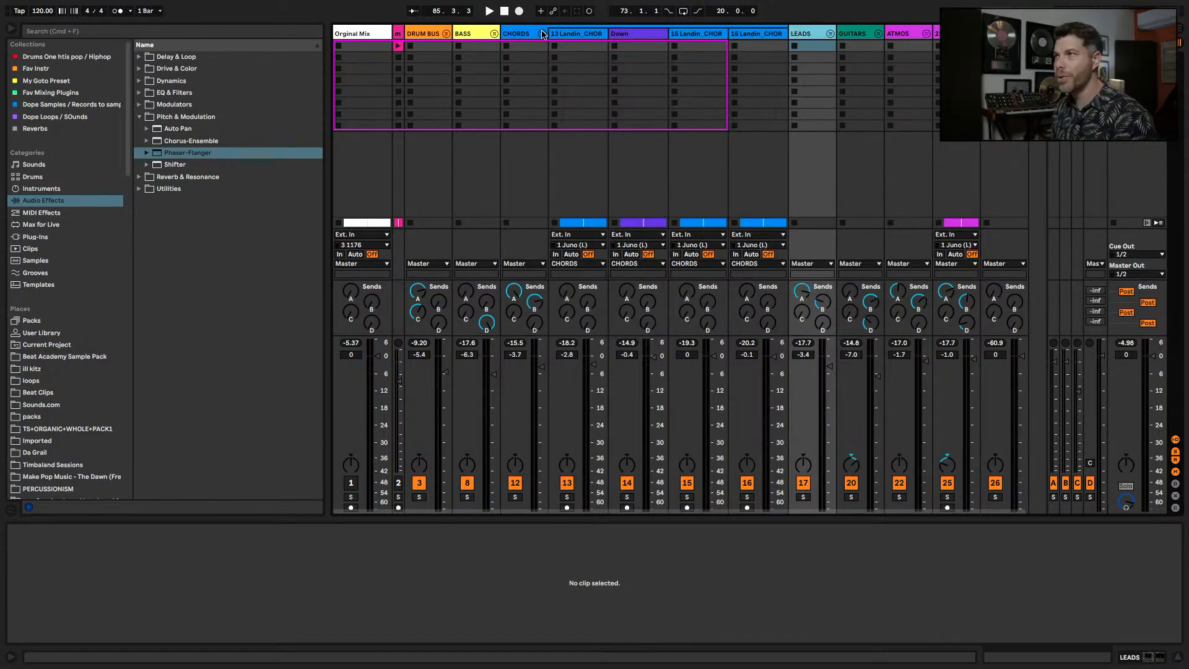
left_click(543, 34)
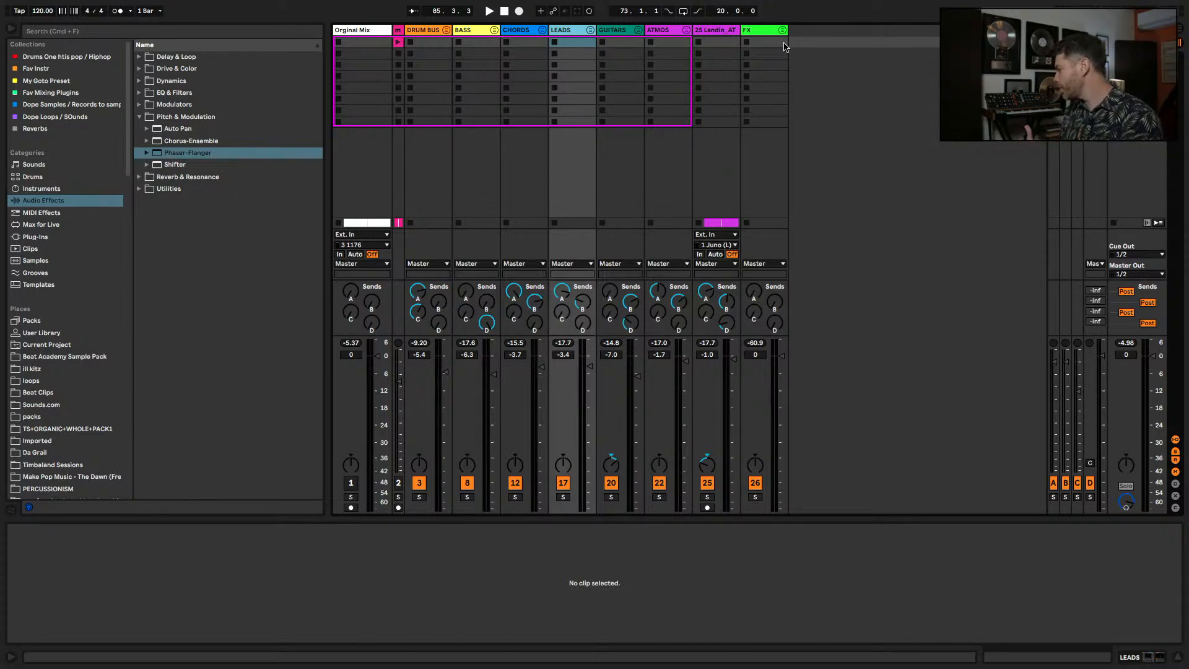
- Show the Master track's device chain and add a Saturator from the Drive & Color effects
left_click(1137, 30)
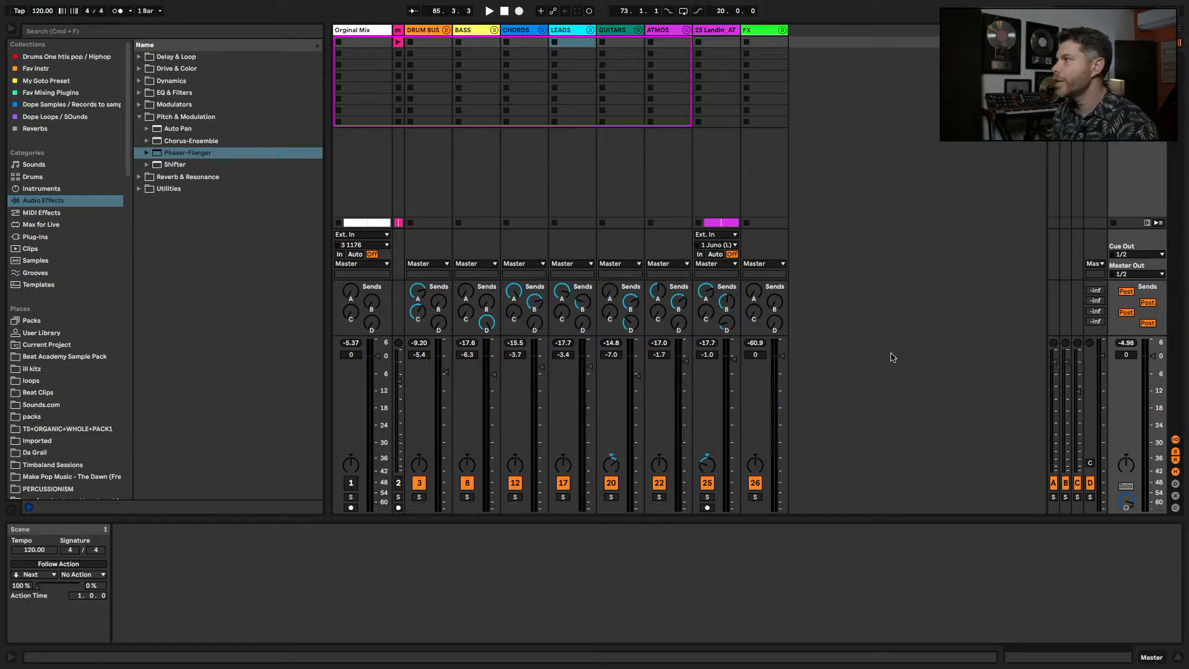
double_click(1137, 30)
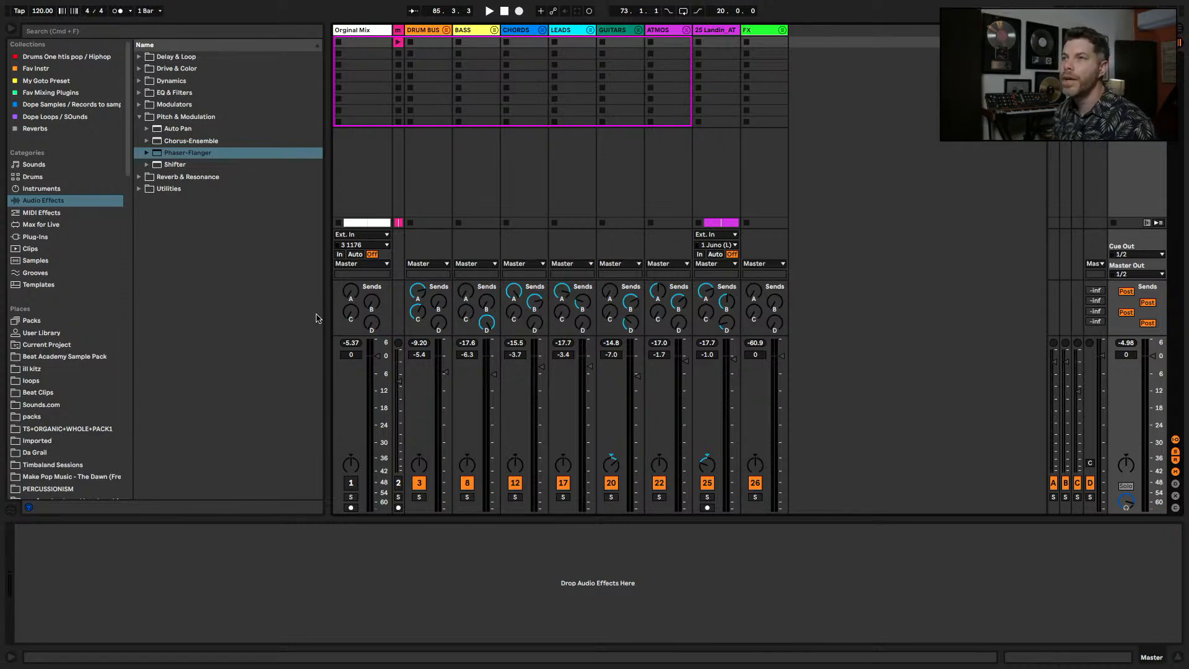
left_click(140, 117)
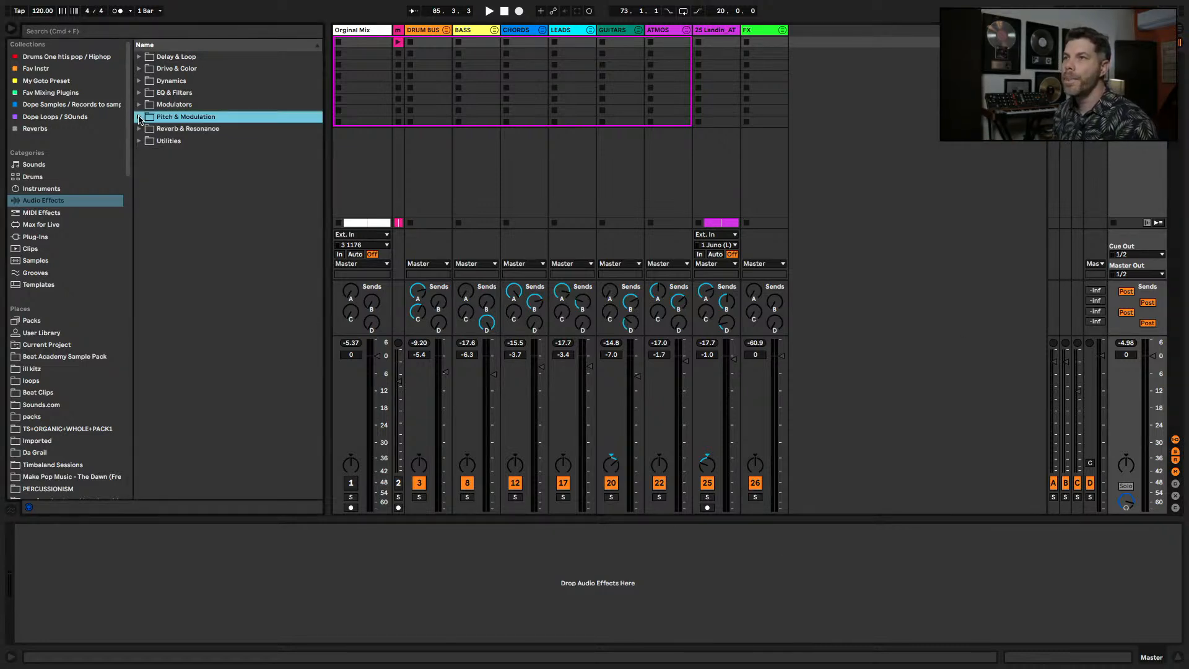
left_click(139, 68)
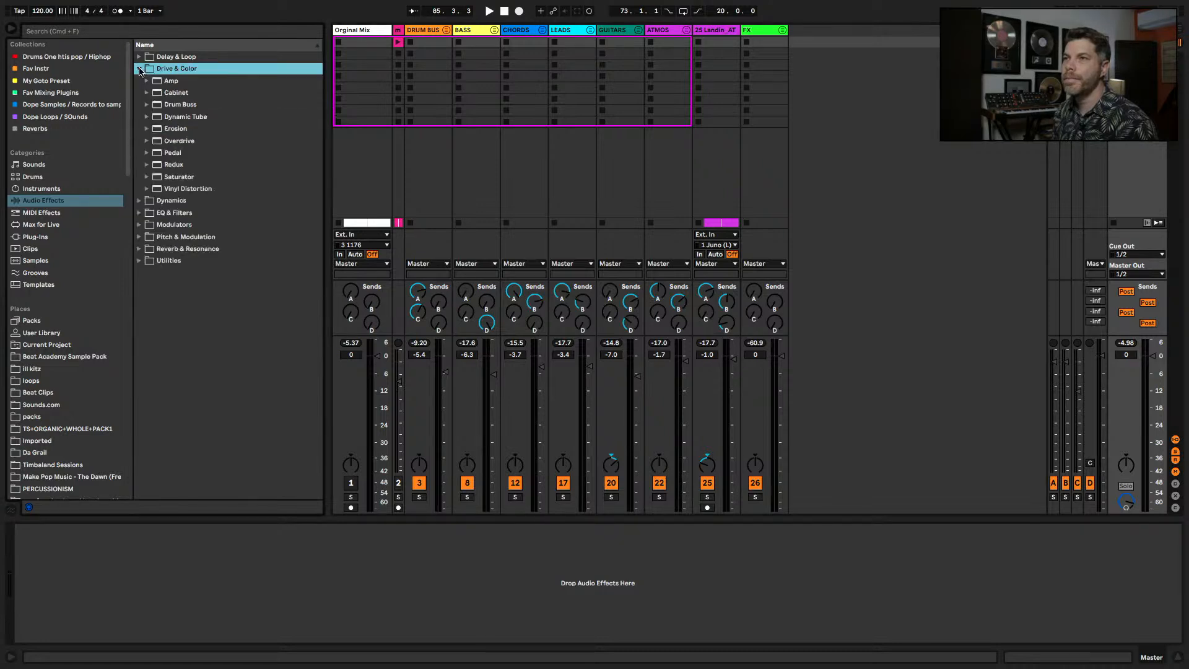
left_click(178, 178)
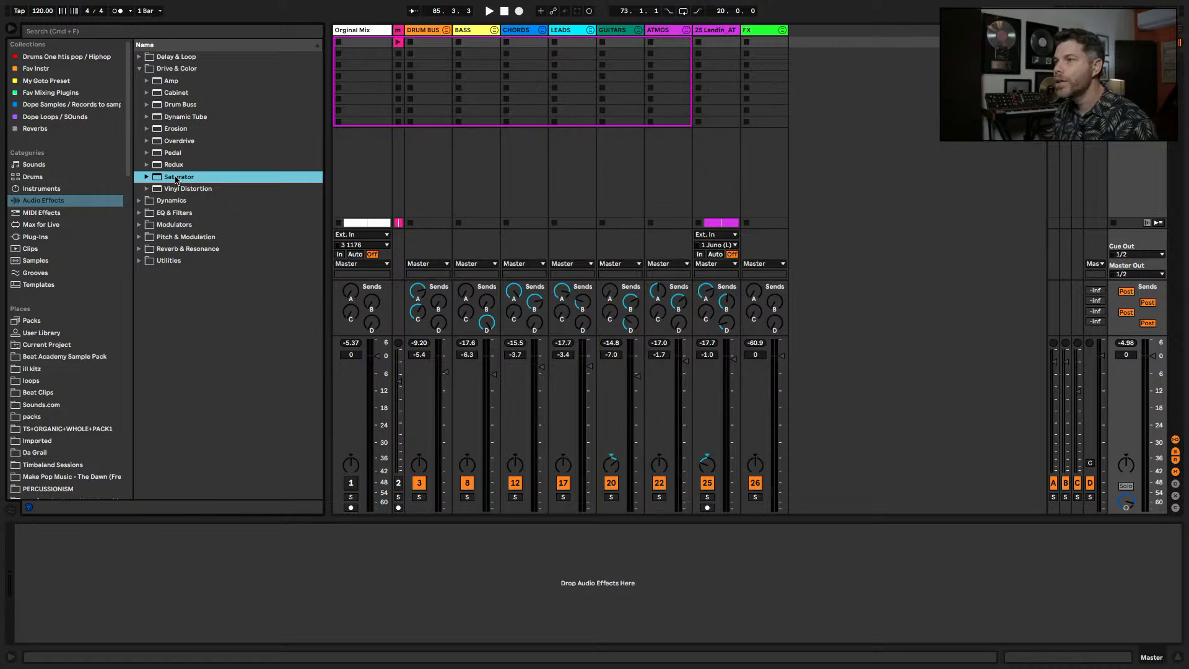
left_click_drag(176, 179, 124, 610)
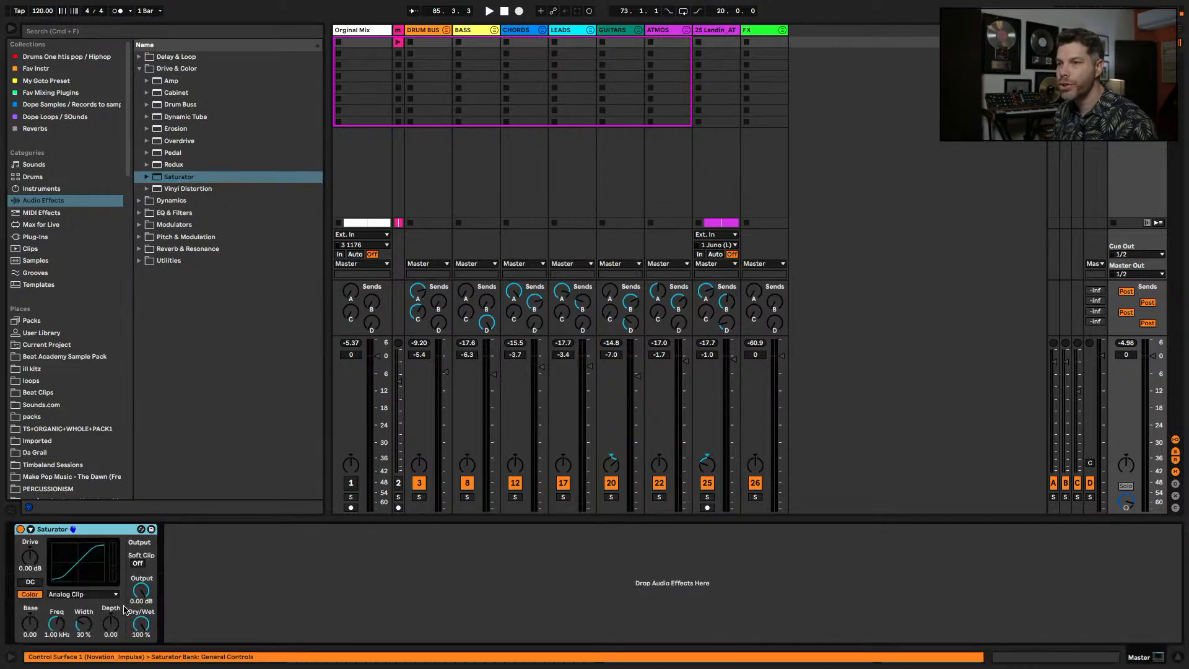
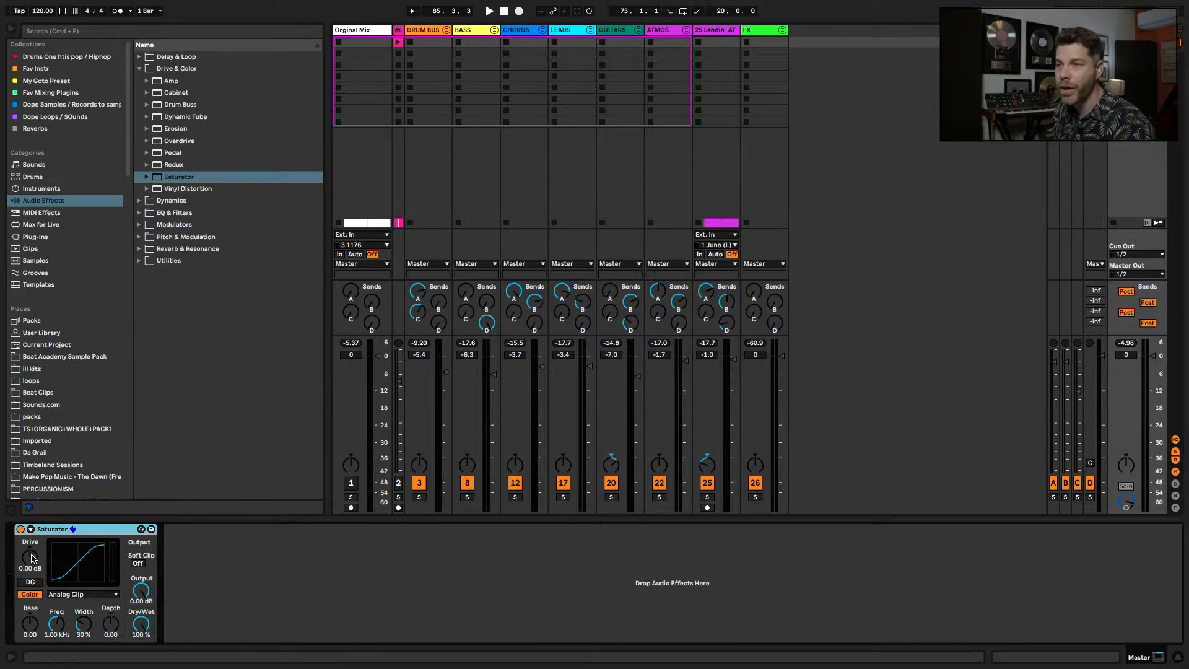
- Set the Master Saturator's Drive to 2.86 dB and Output to -1.71 dB while playing the mix
left_click_drag(33, 558, 33, 551)
key("space")
left_click_drag(141, 590, 141, 595)
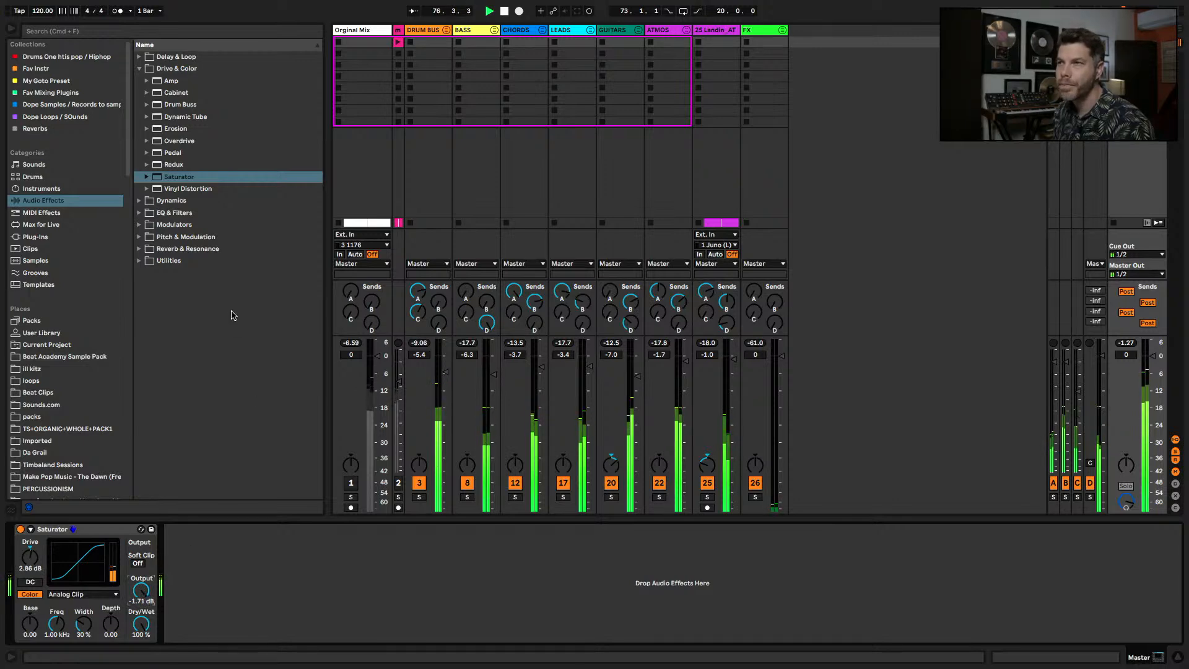
key("space")
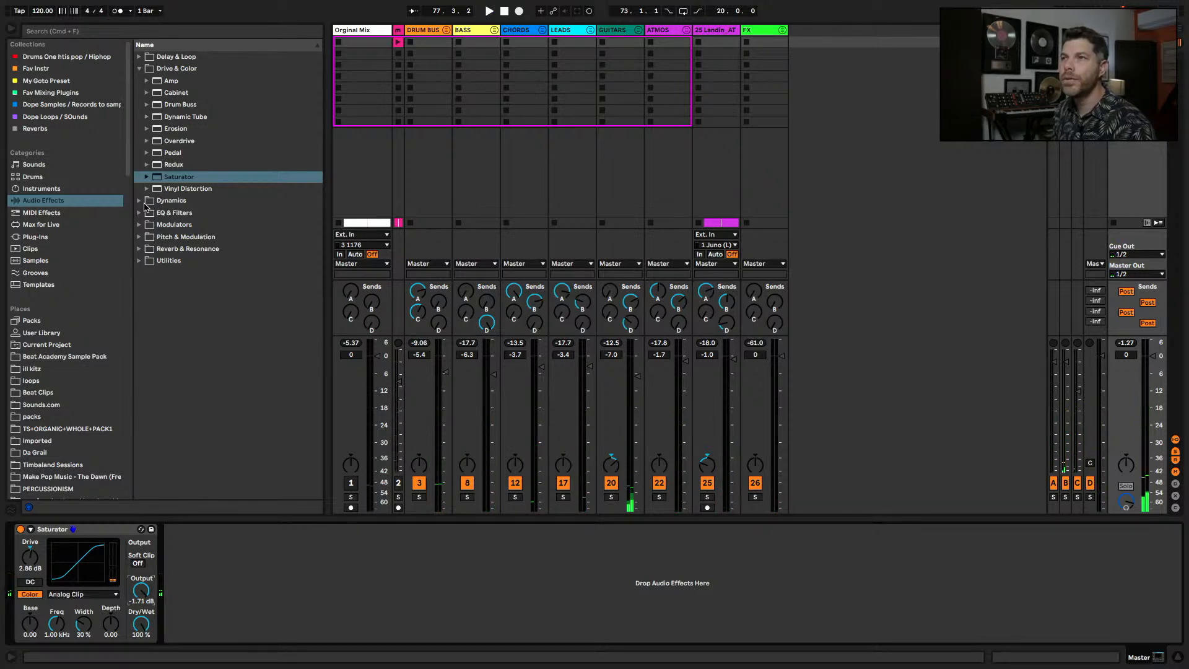
- Add the Dynamic Tube preset Hot Driven Tape after the Saturator on the Master and play the mix
left_click(147, 117)
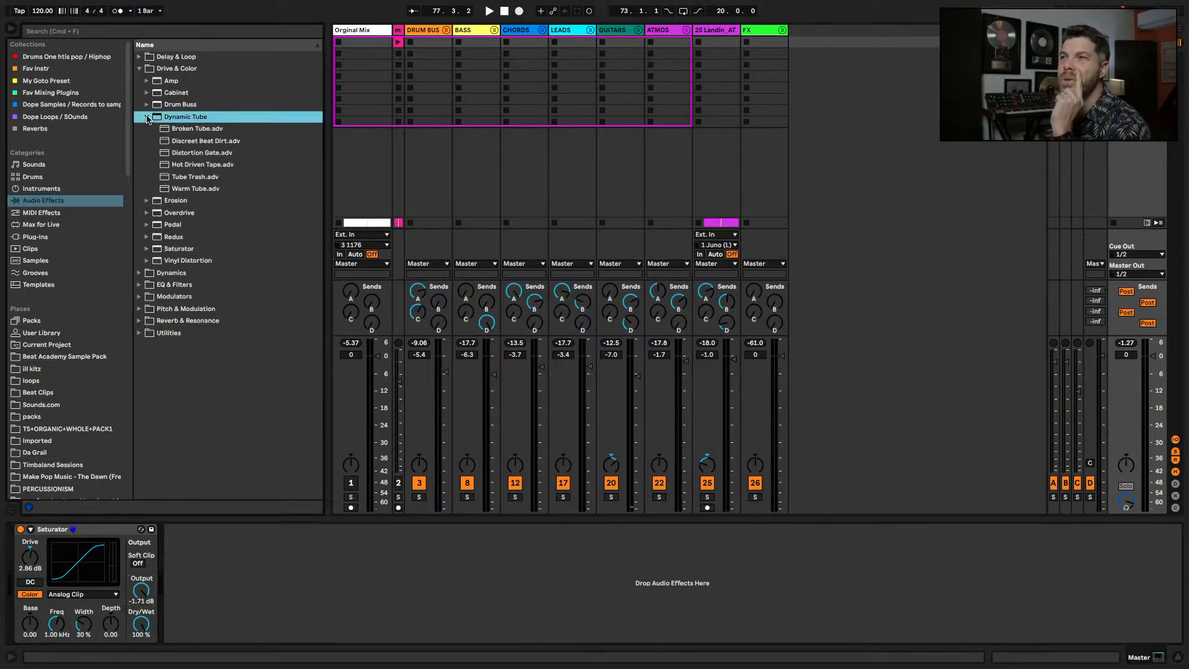
left_click(191, 189)
left_click(207, 166)
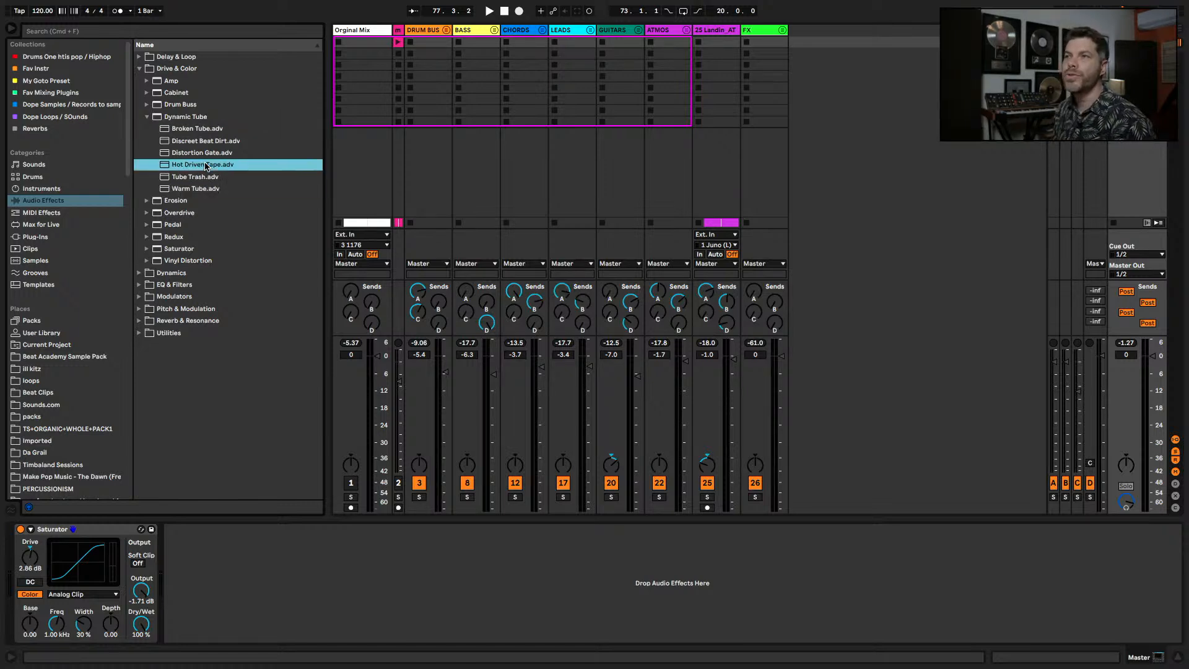
left_click_drag(209, 446, 205, 565)
key("space")
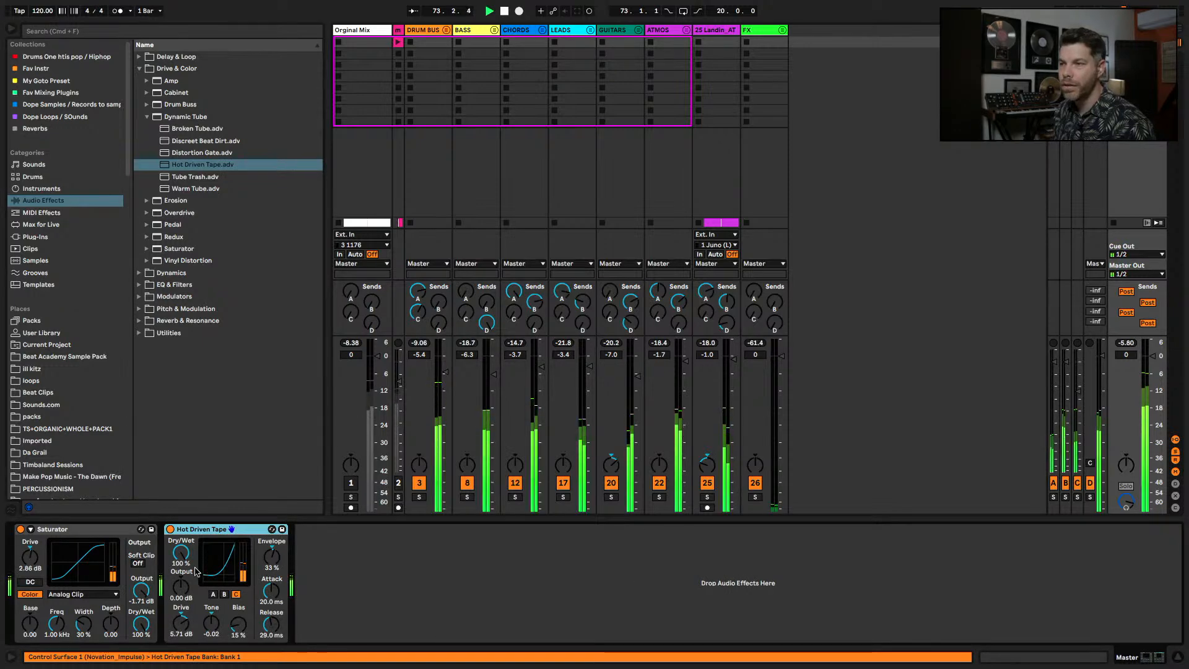
- Set Hot Driven Tape's Drive to 3.57 dB and its Dry/Wet to 46% while listening to the mix
left_click_drag(181, 624, 181, 626)
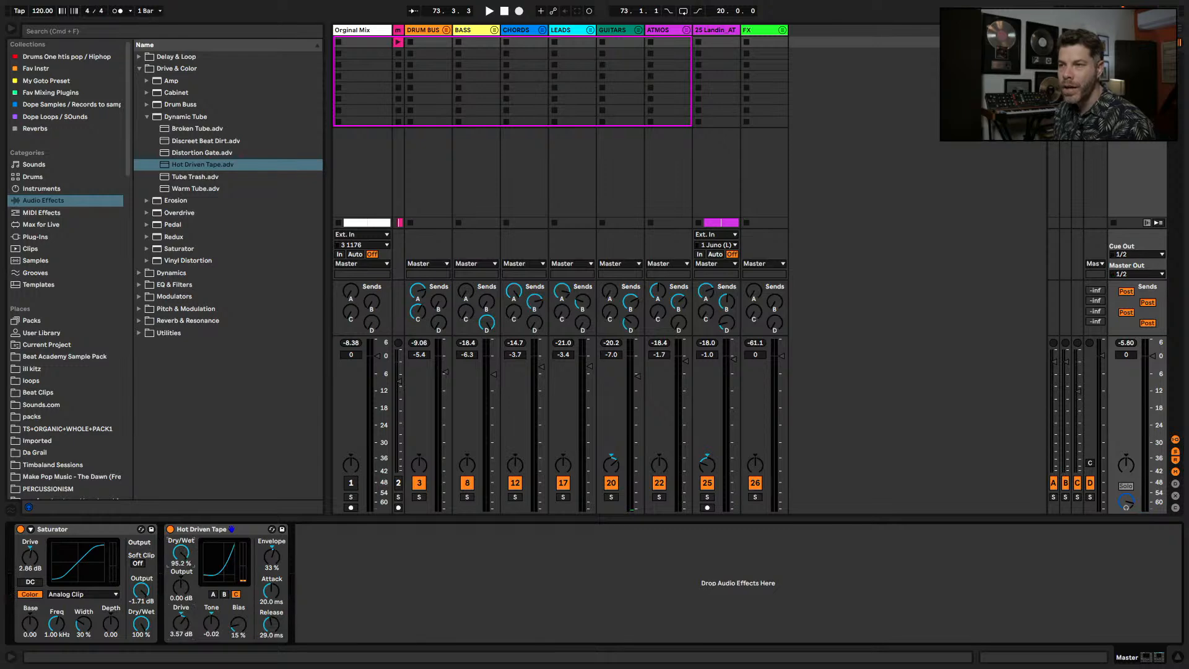
key("space")
left_click_drag(183, 559, 184, 572)
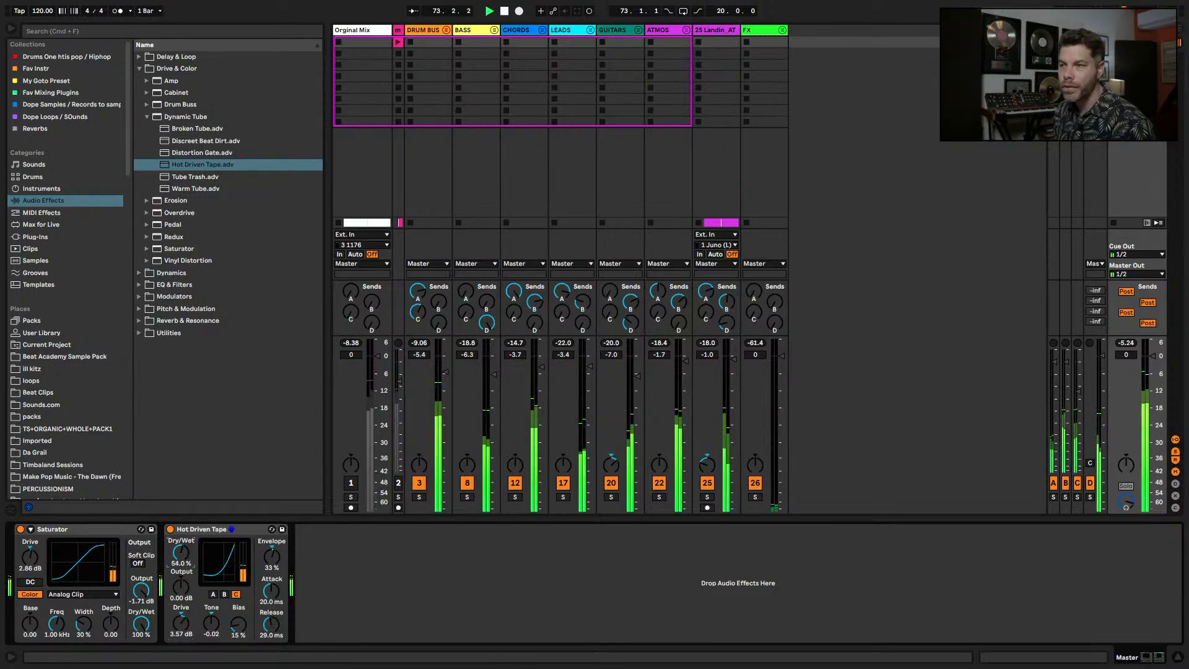
key("space")
- Group the Master's Saturator and Hot Driven Tape into one audio effect rack
left_click(186, 529)
left_click(112, 536)
key("super+g")
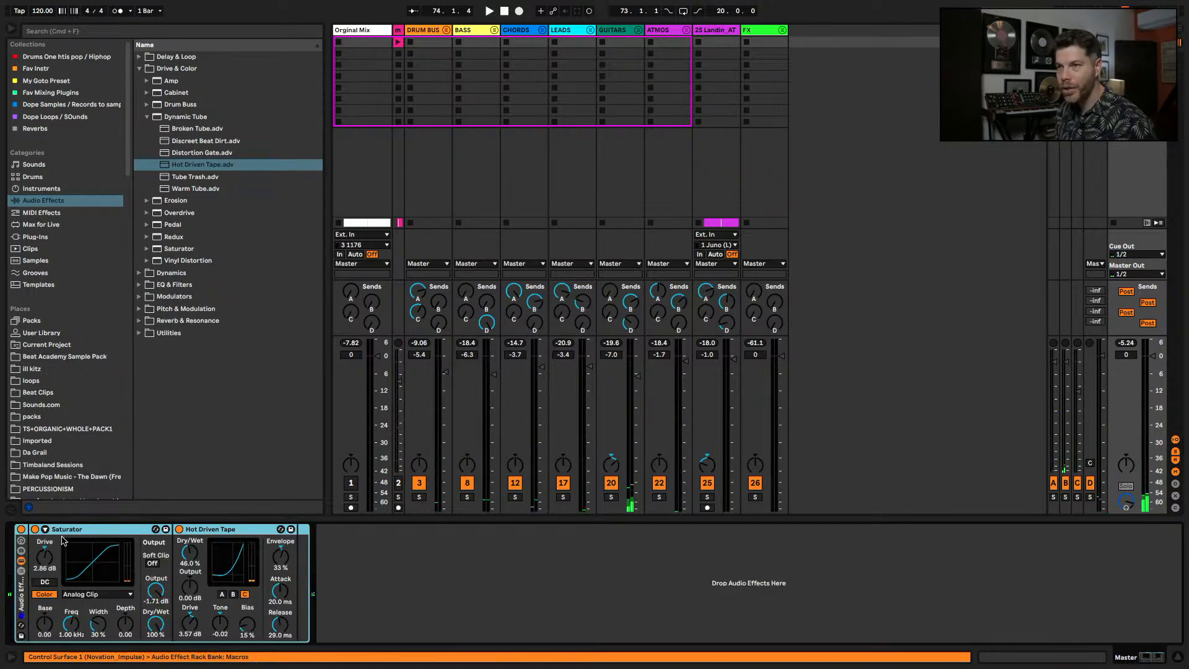
- Switch the saturation rack off and on during playback to compare the sound, and ungroup its two devices
key("space")
left_click(21, 530)
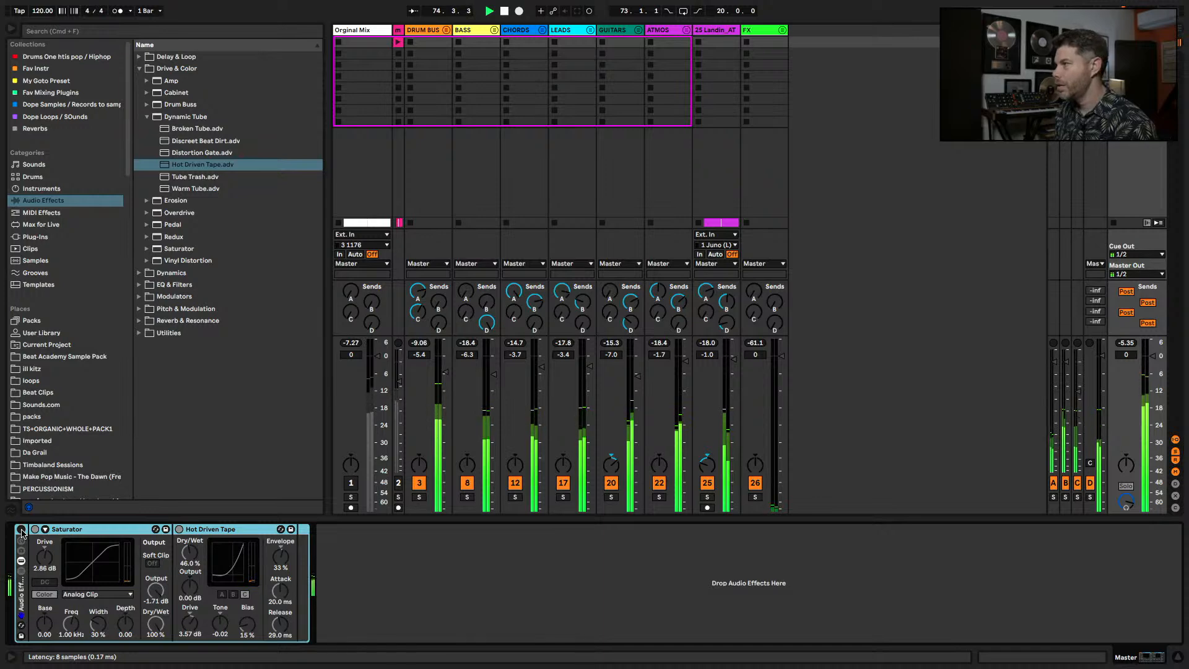
left_click(21, 530)
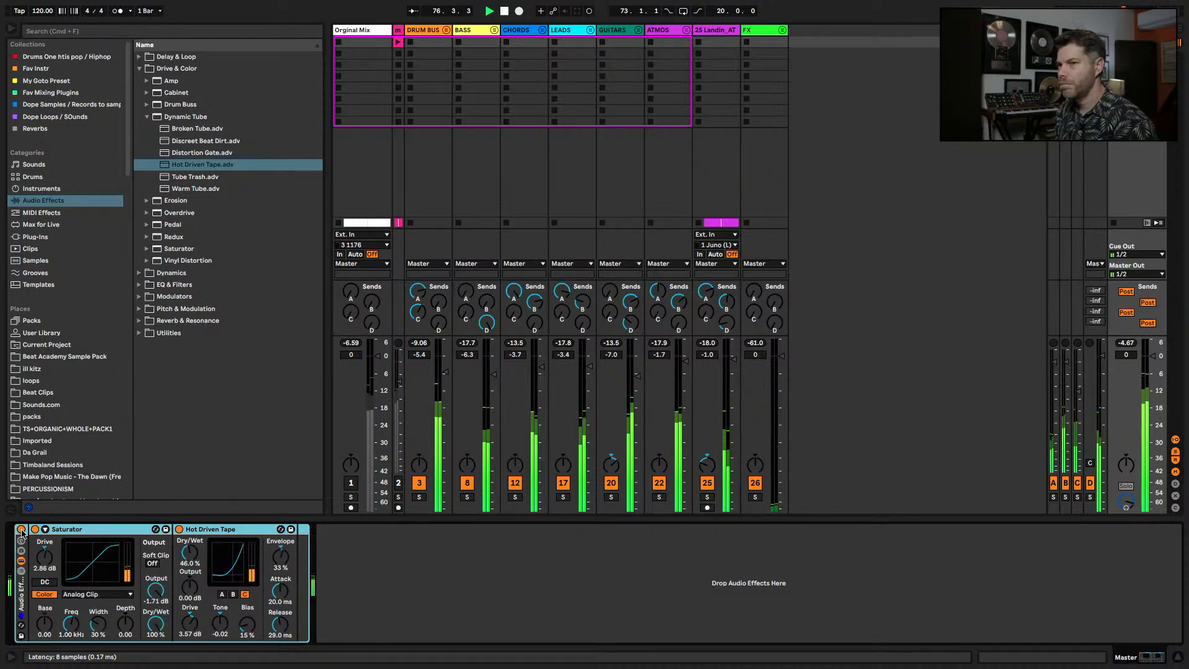
left_click(21, 530)
left_click(21, 530)
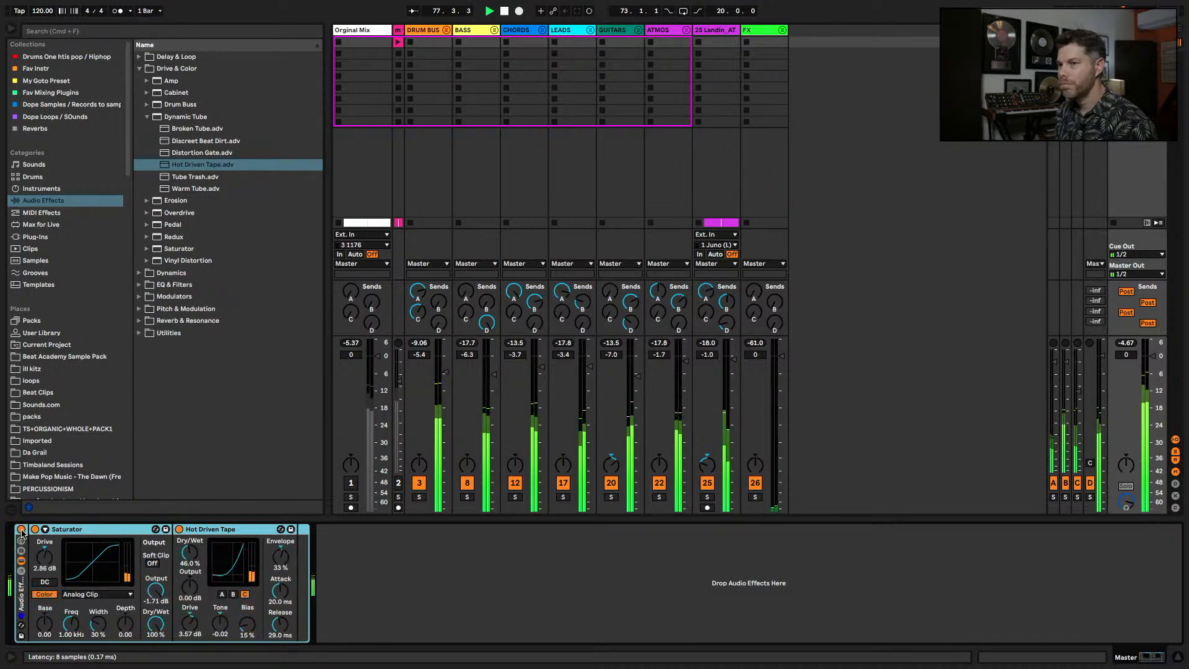
key("space")
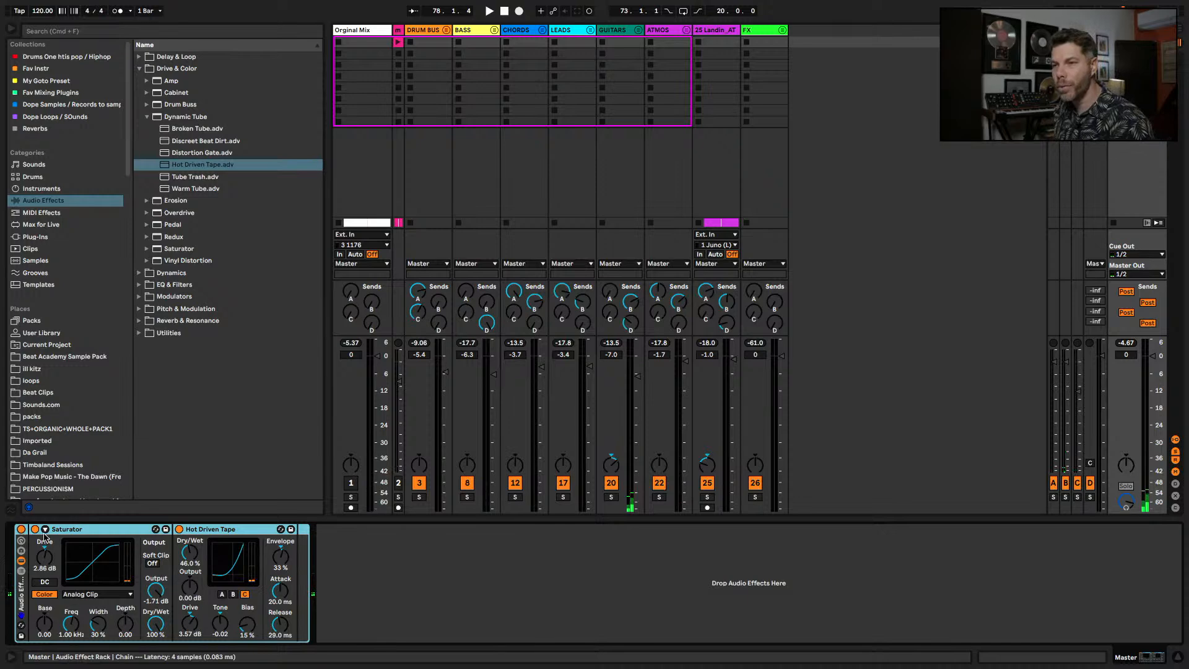
right_click(27, 593)
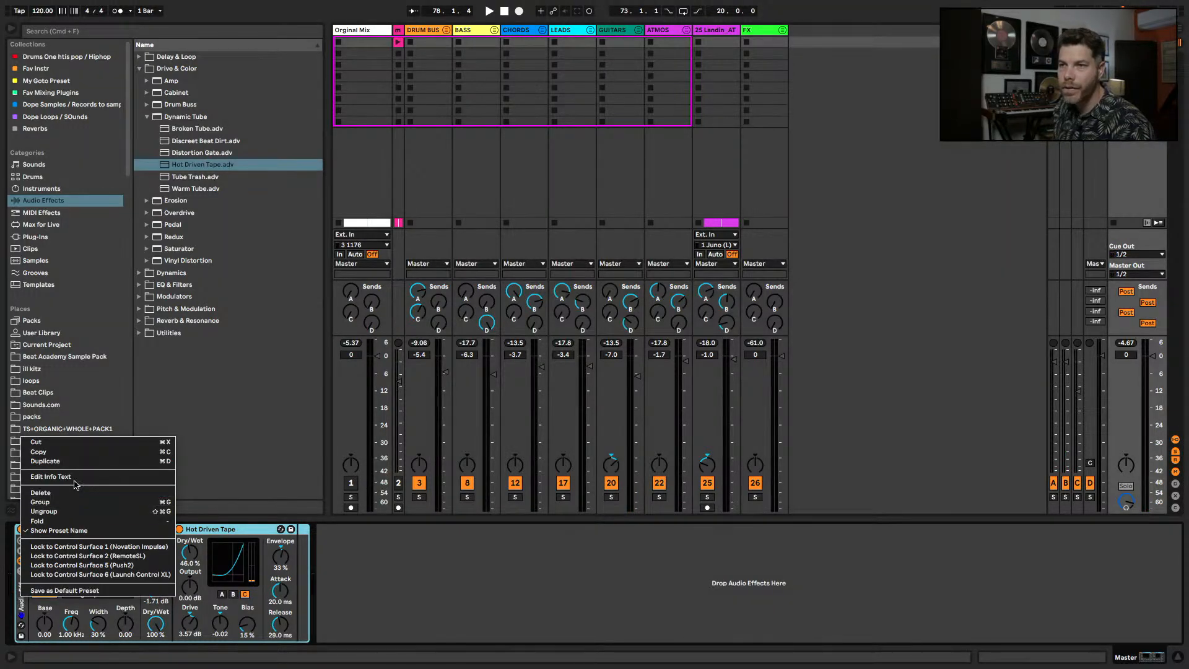
left_click(99, 546)
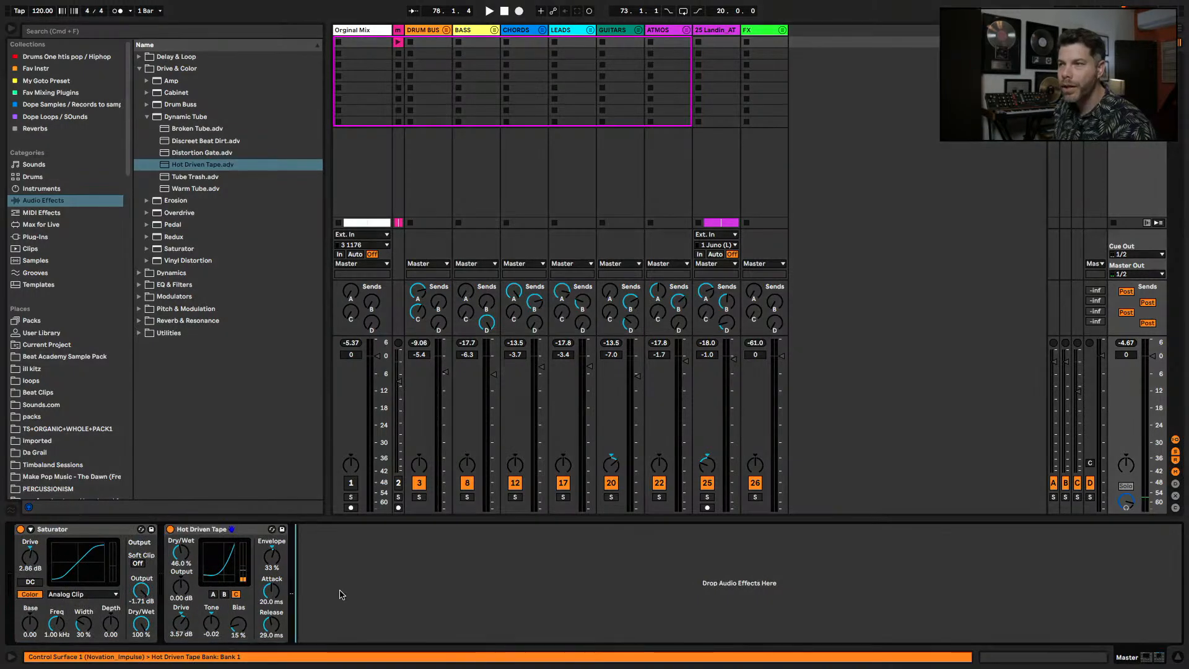
- Add an EQ Eight after Hot Driven Tape on the Master and expand its frequency display
left_click(139, 68)
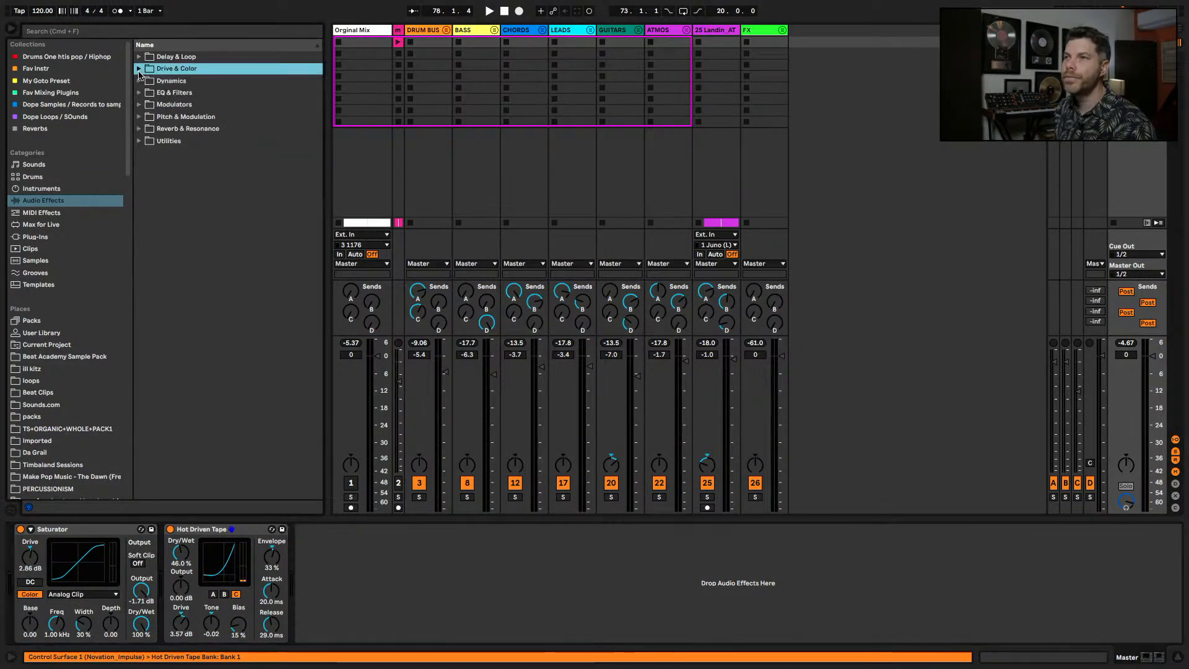
left_click(140, 93)
left_click_drag(165, 130, 294, 616)
left_click_drag(357, 594, 358, 593)
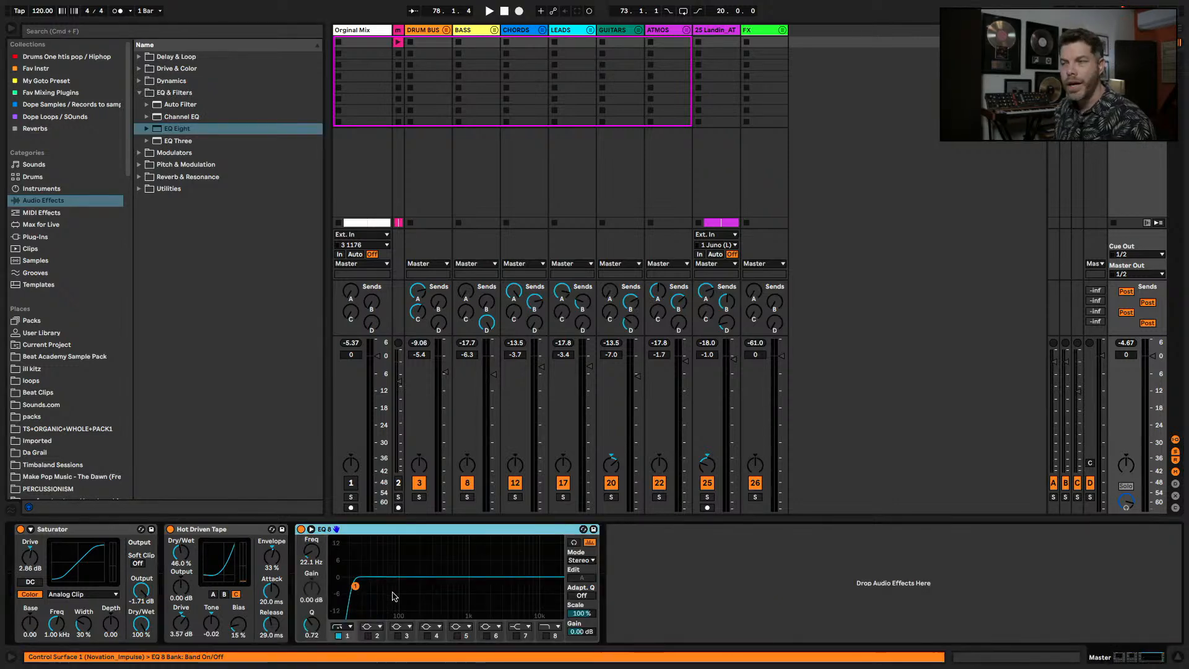
double_click(393, 597)
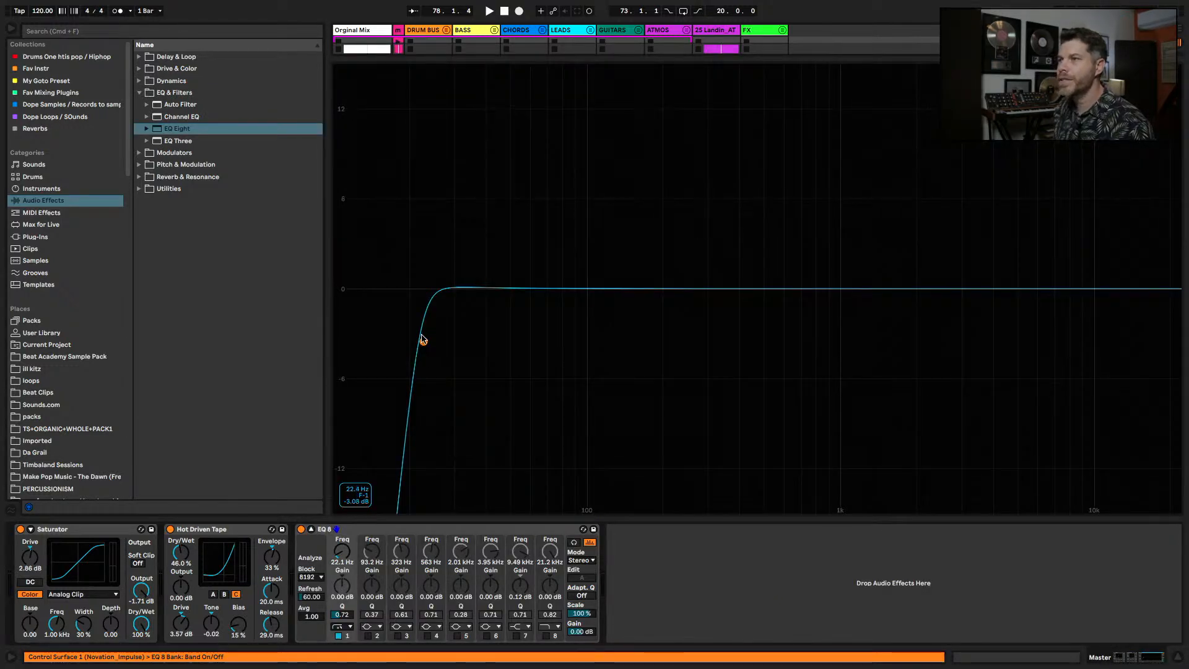
- Sweep the EQ's band 1 low cut up to about 443 Hz during playback, and settle it at 26.6 Hz
left_click_drag(423, 339, 376, 347)
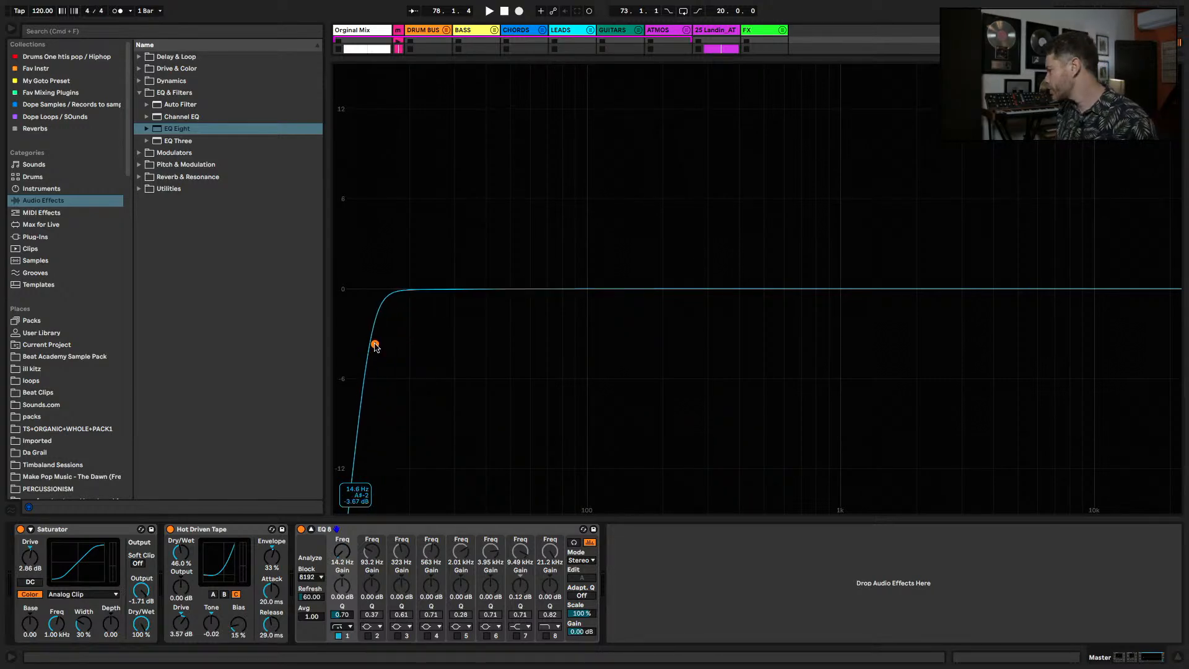
key("space")
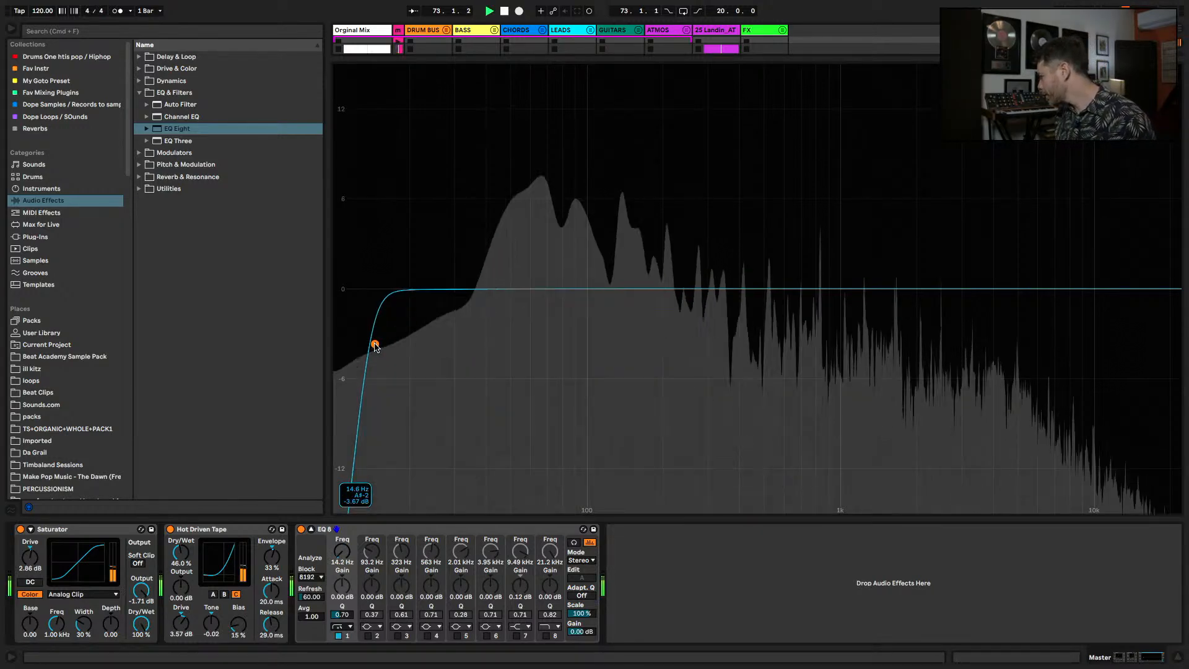
left_click_drag(374, 344, 750, 343)
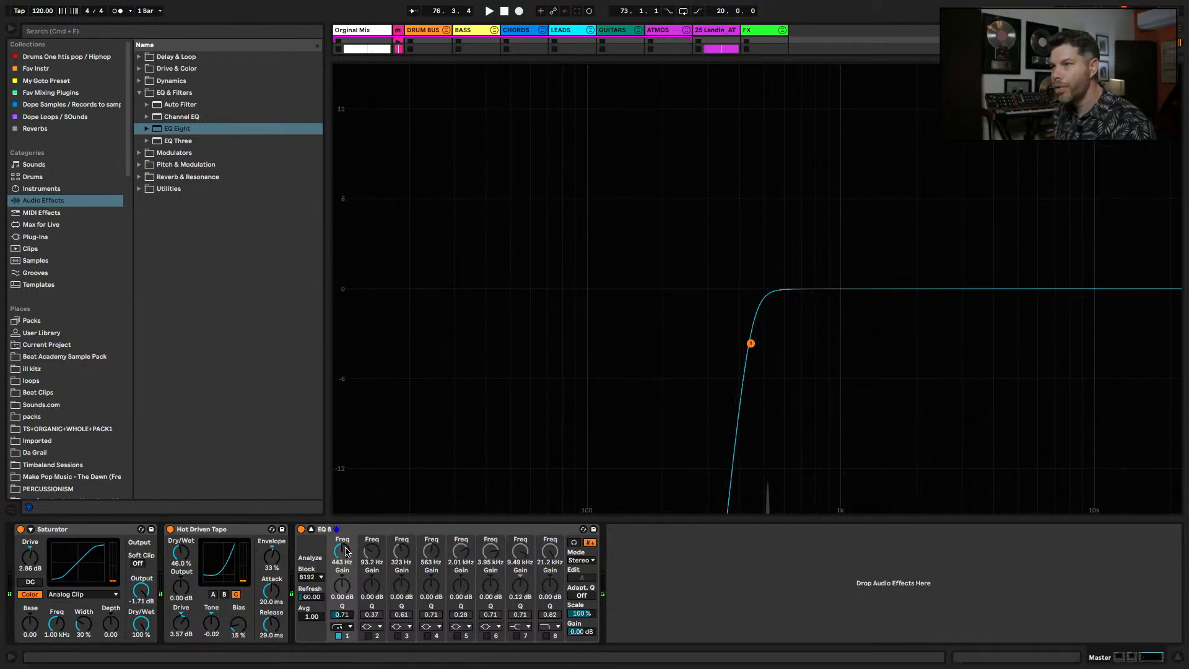
left_click_drag(347, 551, 346, 600)
key("space")
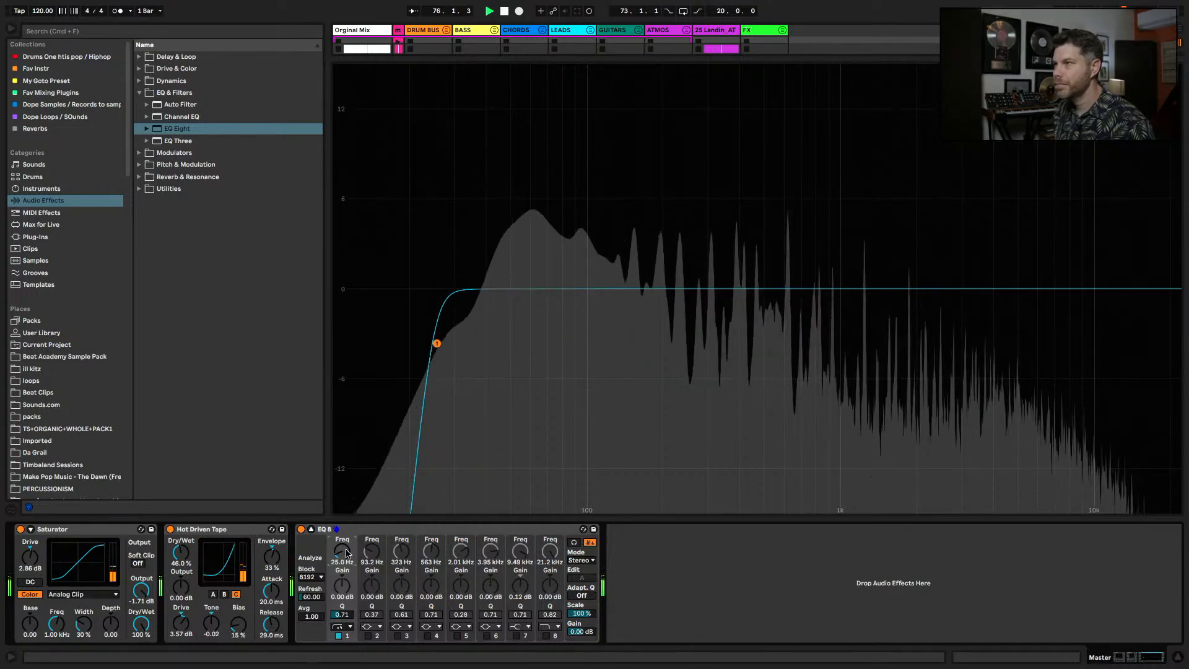
left_click_drag(346, 553, 346, 552)
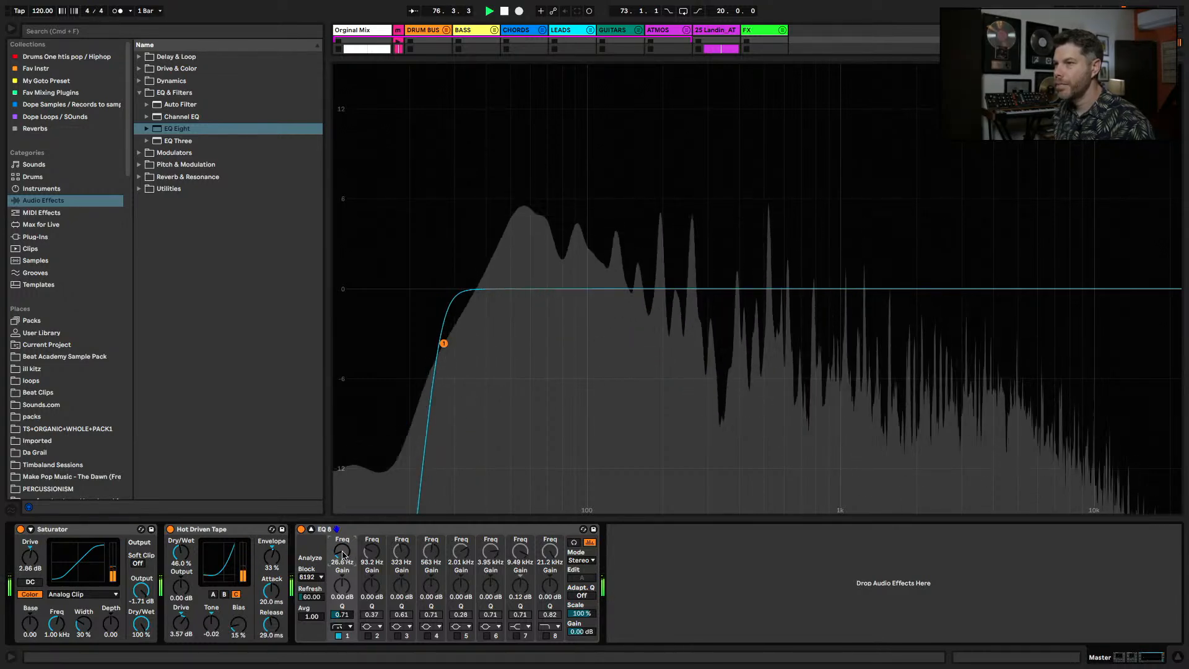
- Enable EQ band 3, sweep it boosted through the mids, and set a cut of -2.08 dB at 728 Hz with Q 3.51
left_click(399, 636)
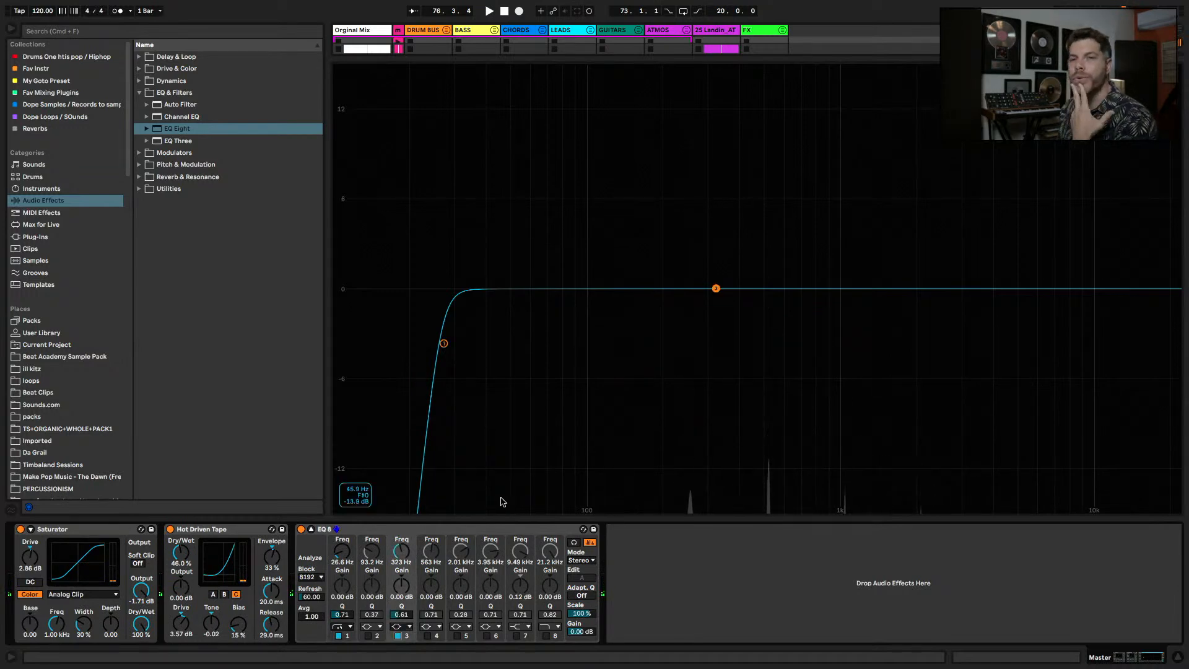
left_click_drag(716, 289, 707, 287)
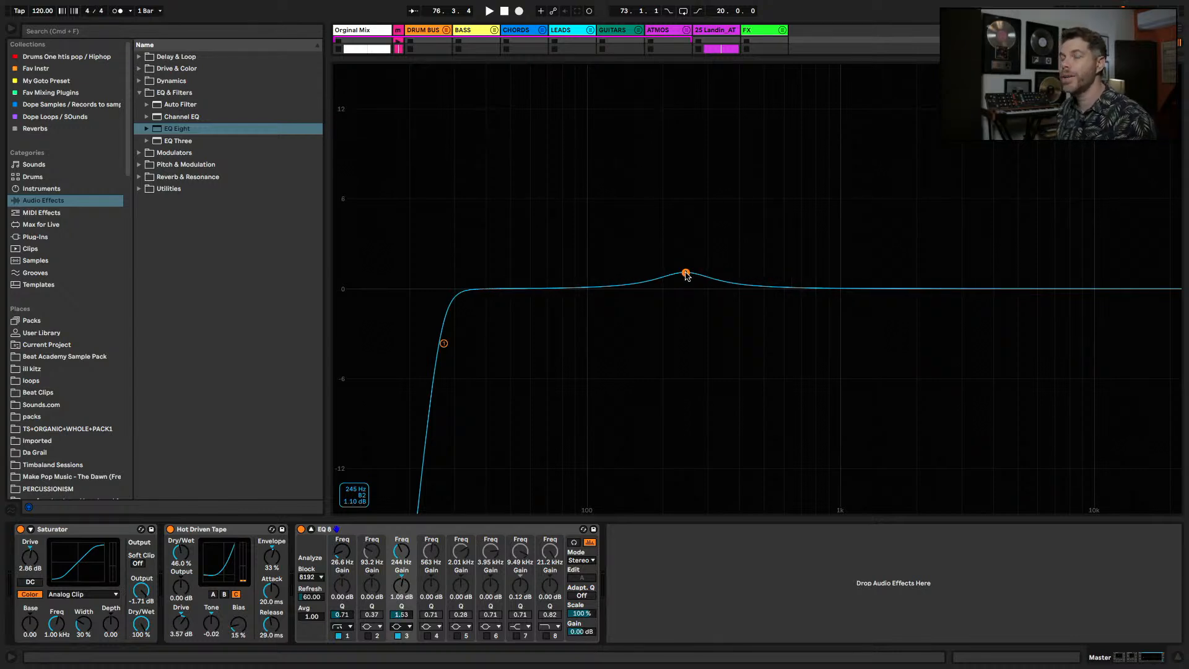
key("space")
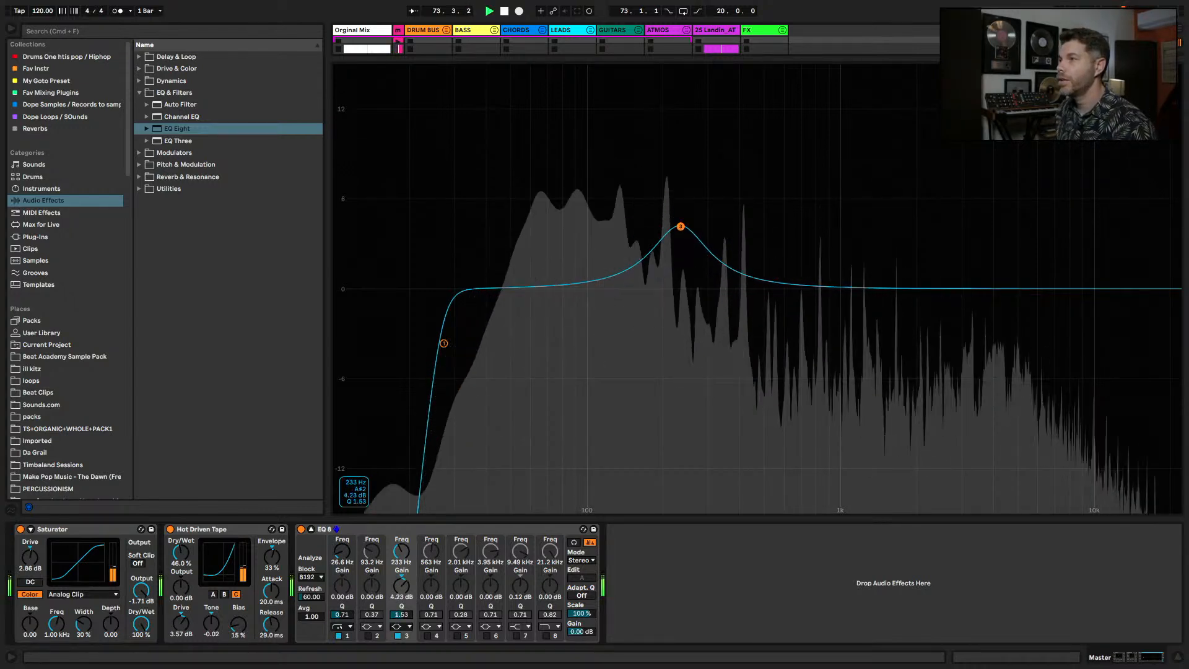
left_click_drag(674, 174, 805, 321)
key("space")
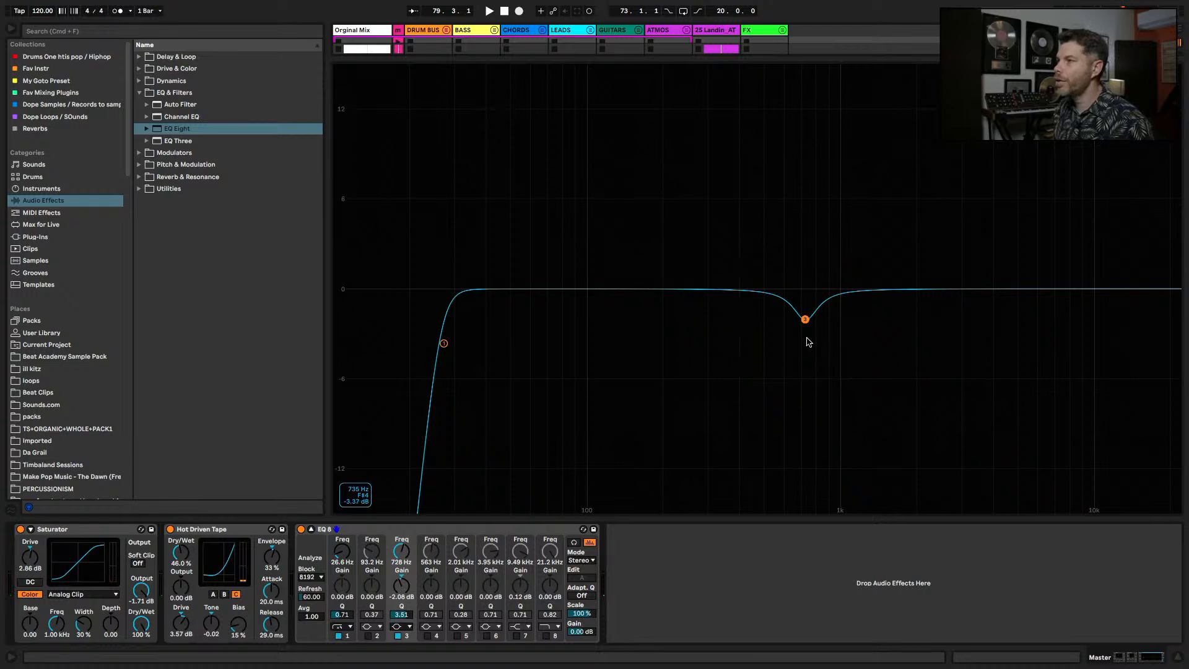
left_click_drag(839, 347, 855, 369)
left_click_drag(472, 200, 730, 426)
mouse_move(879, 216)
left_mouse_down()
mouse_move(977, 340)
mouse_move(1171, 446)
mouse_move(1161, 414)
left_mouse_up()
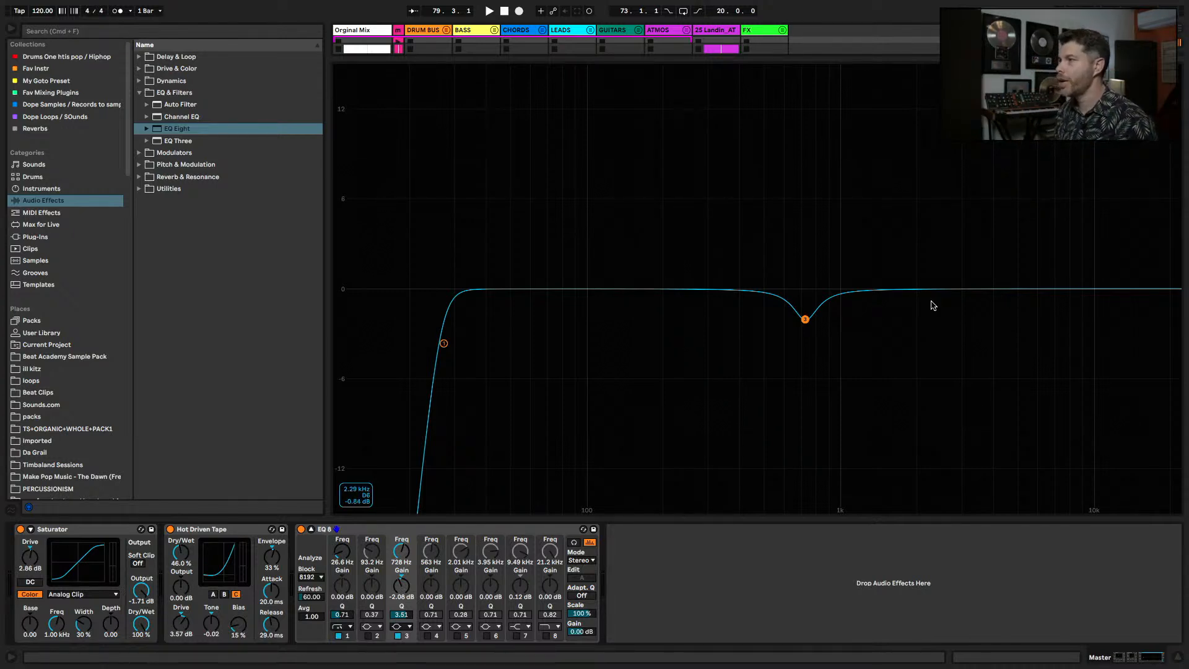
- Refine the band 3 cut to 837 Hz and -2.94 dB while listening to the mix
key("space")
mouse_move(805, 319)
left_mouse_down()
mouse_move(821, 145)
mouse_move(818, 319)
left_mouse_up()
key("space")
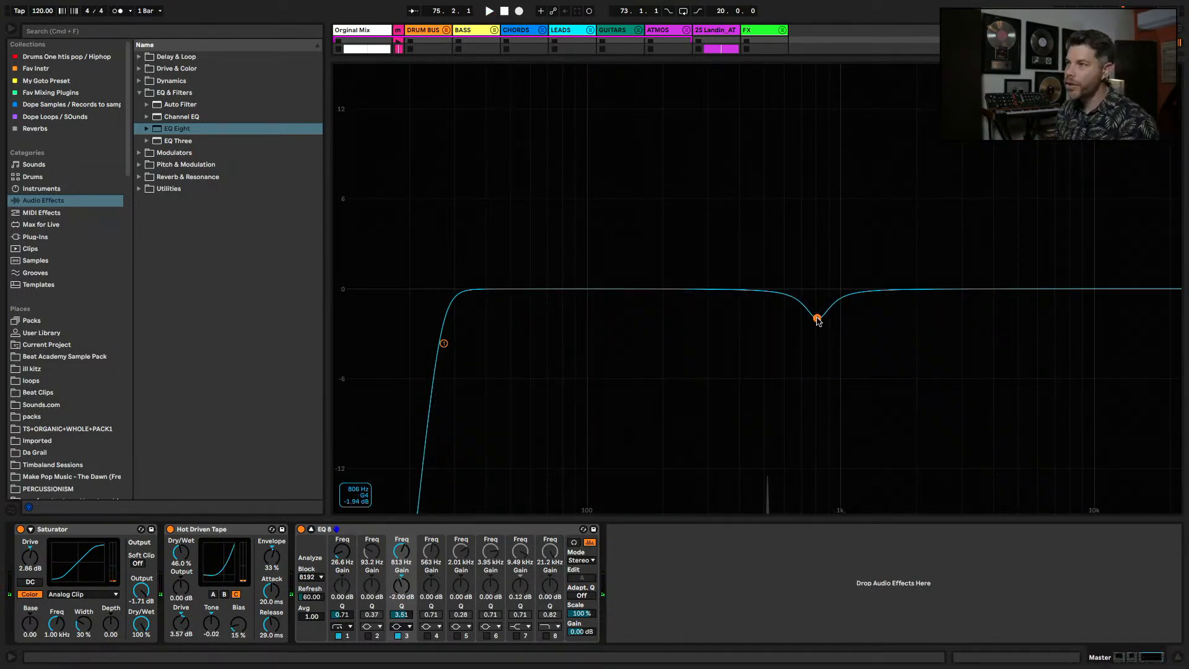
left_click_drag(818, 321, 817, 320)
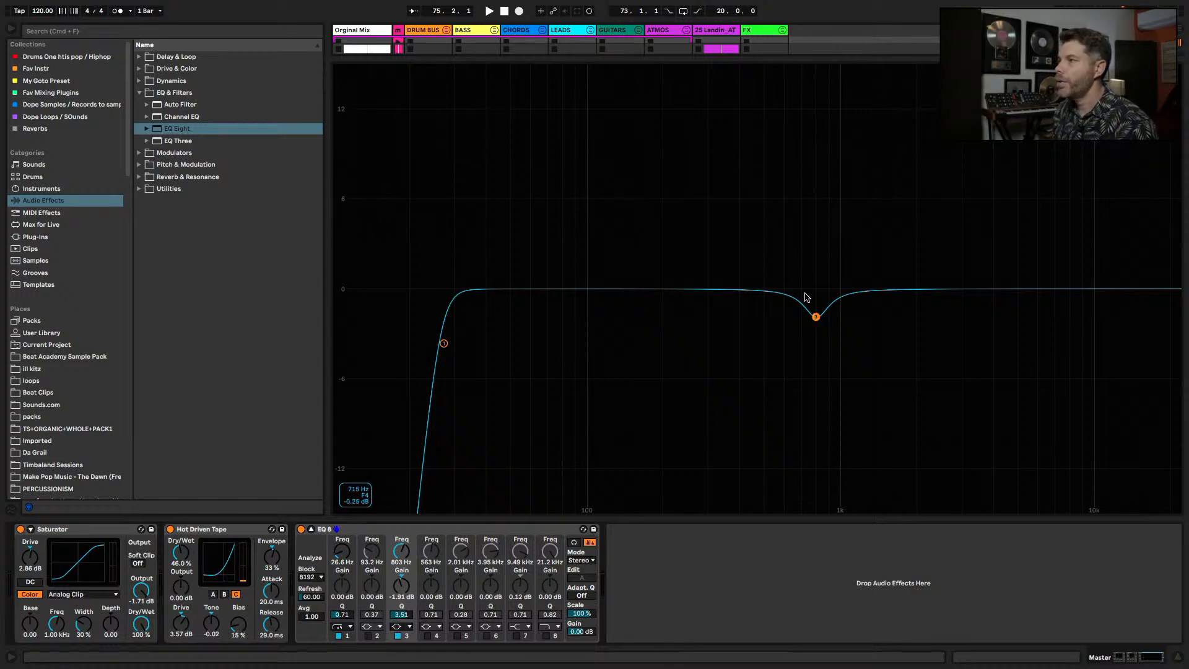
key("space")
mouse_move(818, 319)
left_mouse_down()
mouse_move(823, 159)
mouse_move(820, 332)
left_mouse_up()
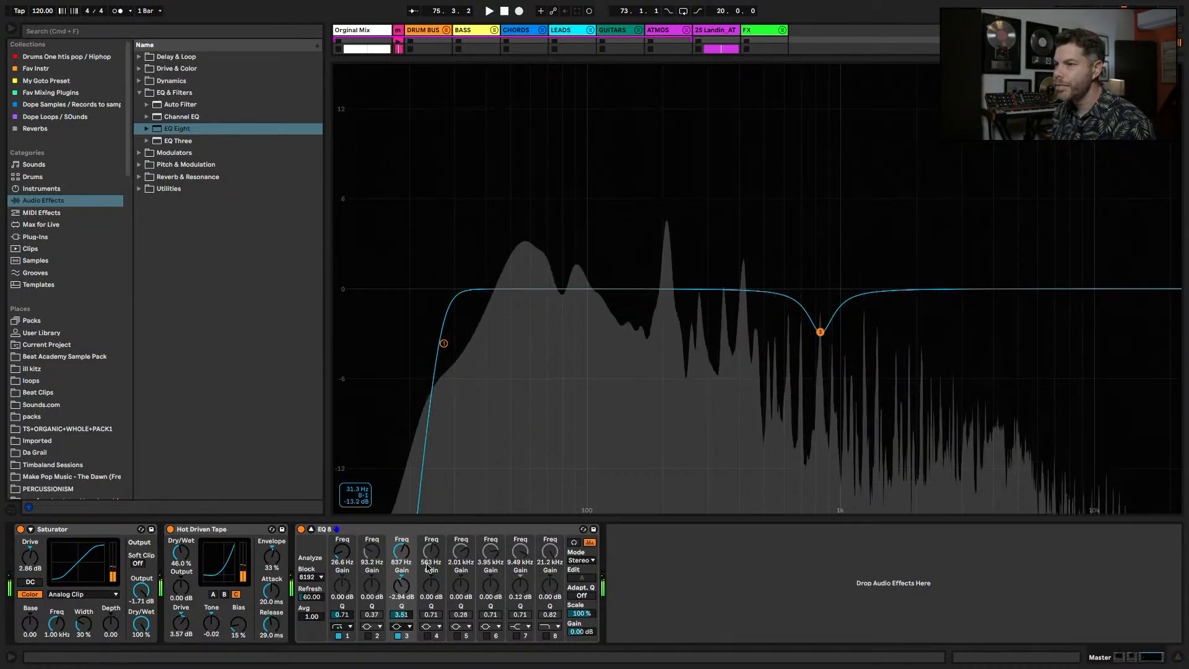
- Enable EQ band 2 as a low shelf at 54.2 Hz with 1.14 dB gain and Q 0.53
left_click(368, 635)
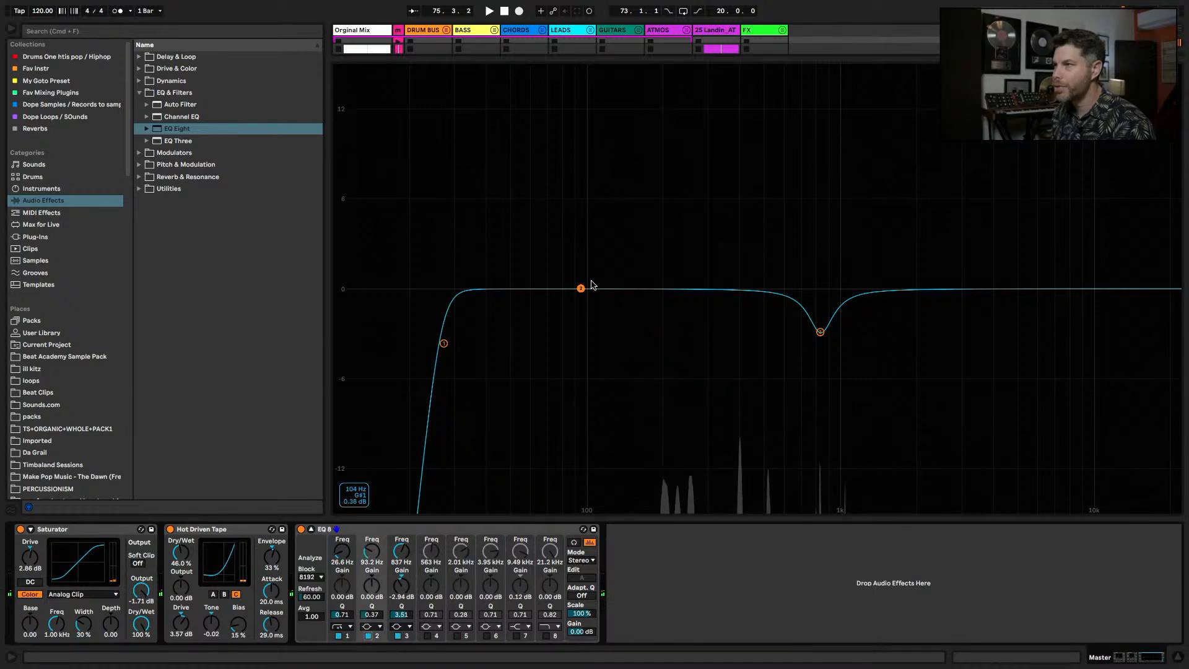
left_click_drag(581, 288, 522, 272)
left_click(368, 626)
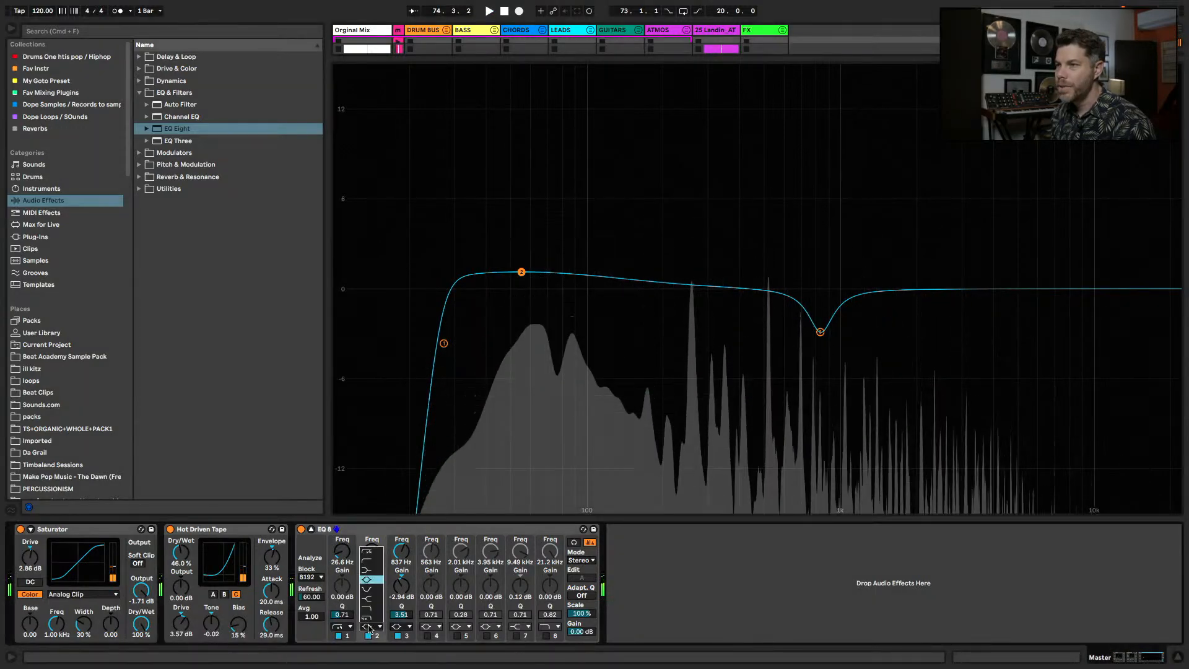
left_click(370, 568)
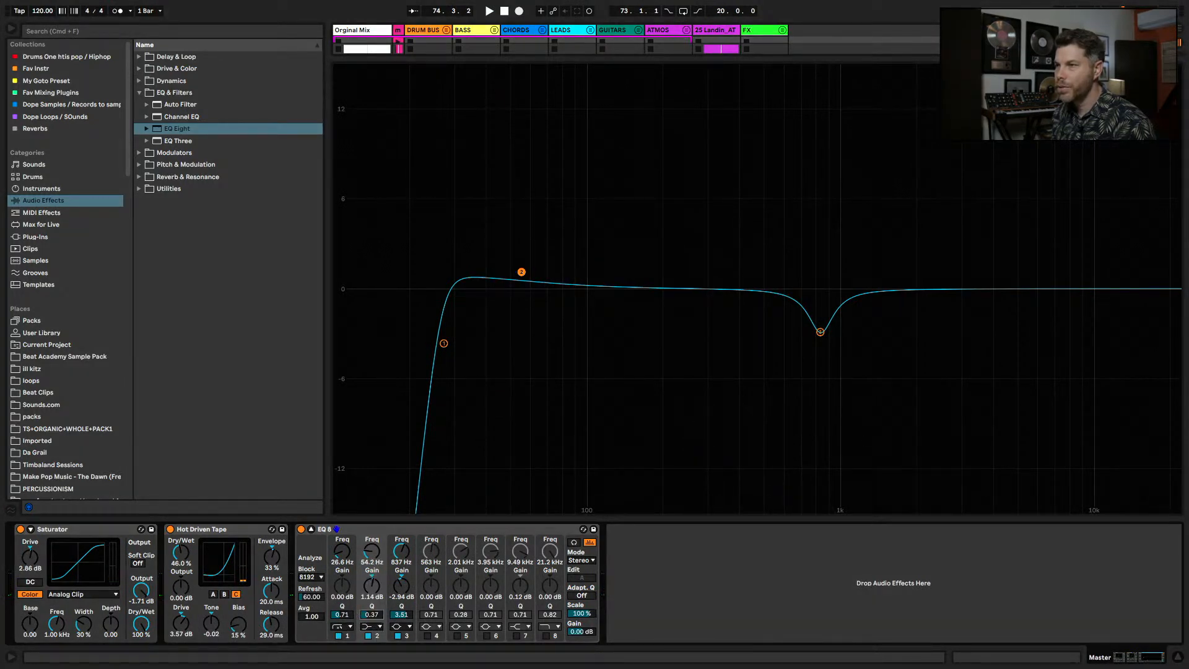
key("space")
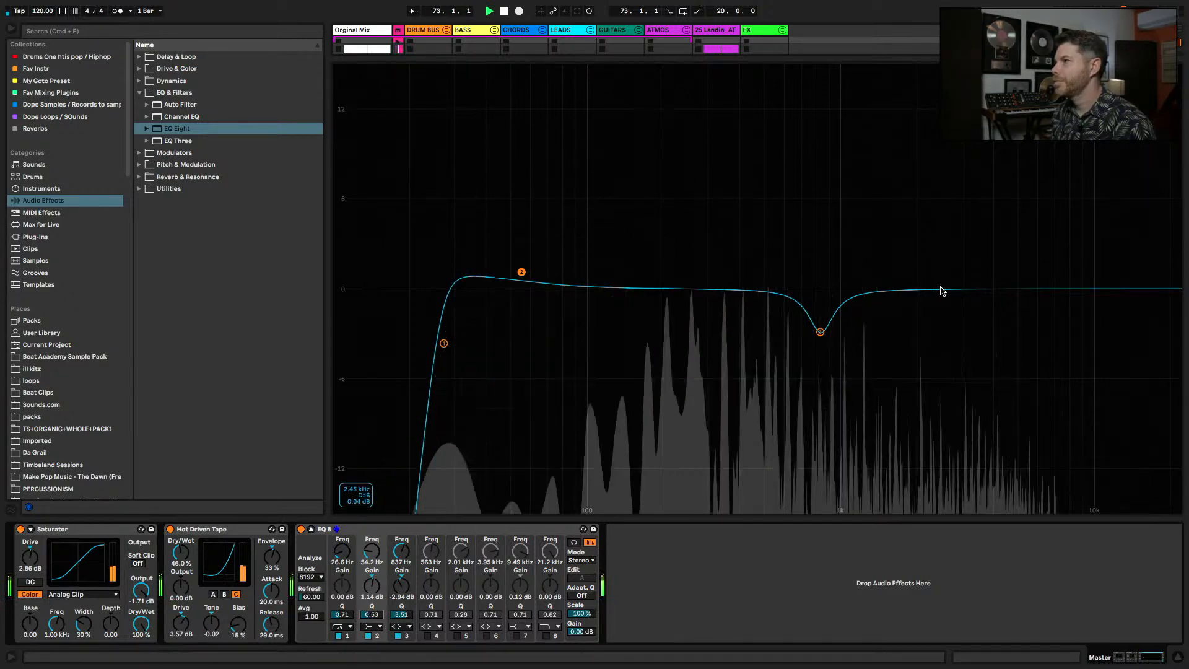
- Enable EQ band 4 and set it to 2.30 kHz with -0.11 dB gain, playing the mix to check
left_click(428, 636)
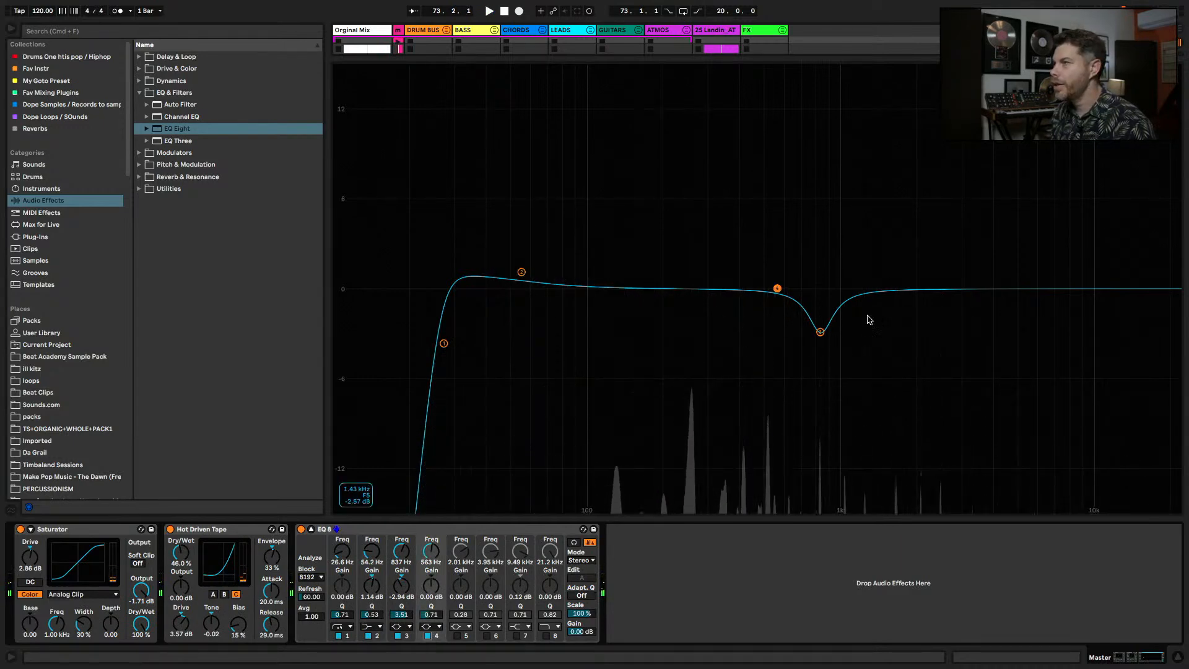
left_click_drag(777, 287, 929, 295)
key("space")
key("space")
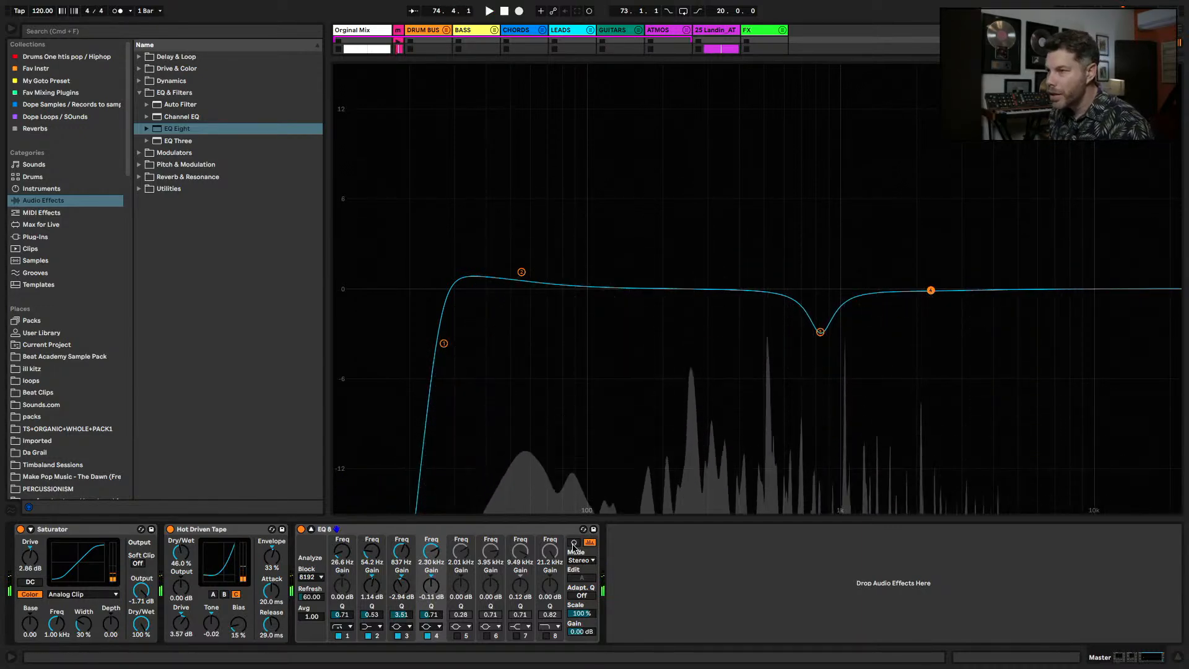
- Enable high-shelf band 7 on the Master EQ and set it to 6.80 kHz with 5.43 dB gain while playing the mix
left_click(516, 636)
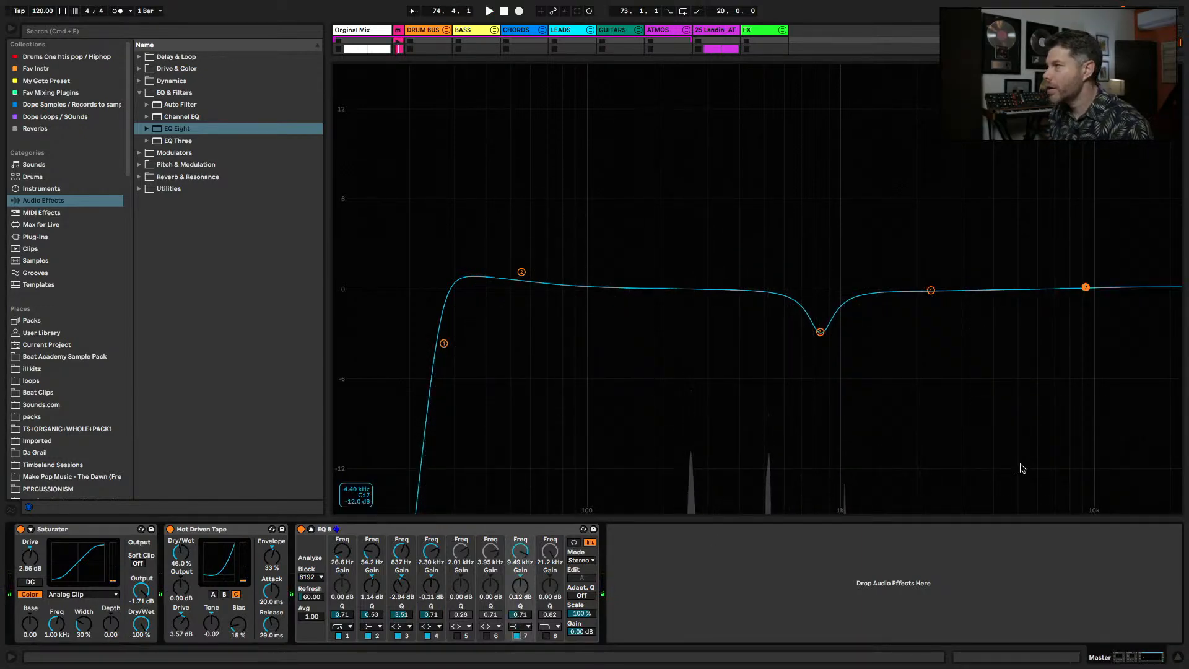
key("space")
left_click_drag(1076, 288, 1049, 210)
key("space")
- Turn EQ band 4 into a narrow cut at 2.24 kHz with -2.21 dB gain and Q 4.21 while listening
left_click_drag(931, 291, 928, 250)
key("space")
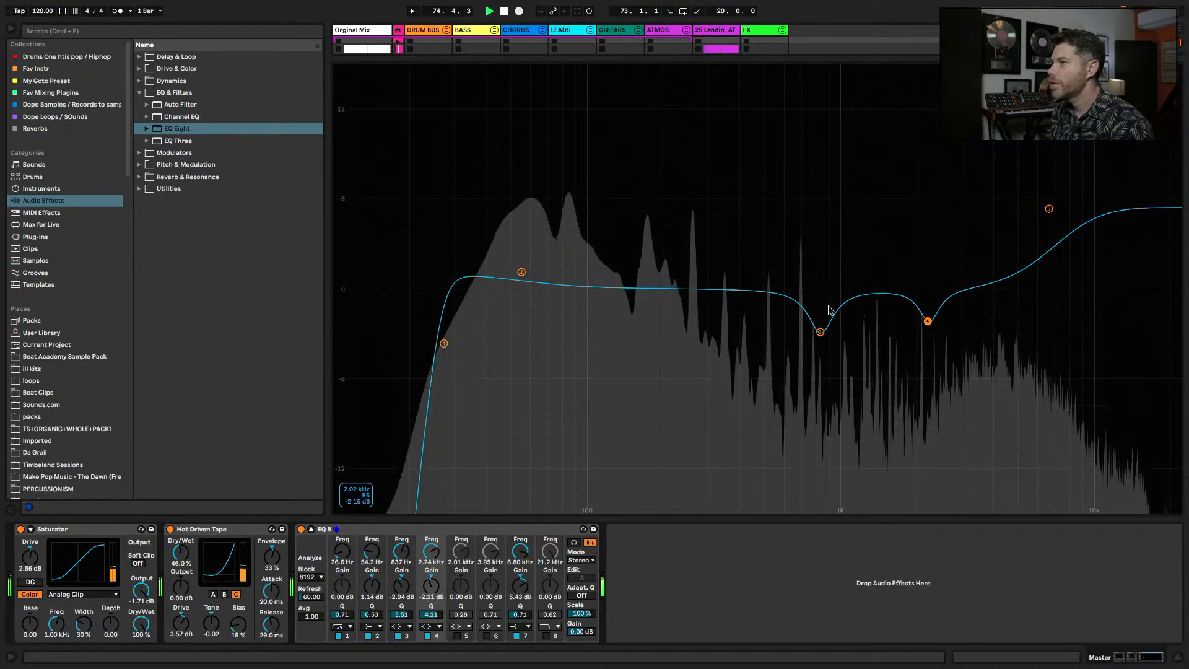
key("space")
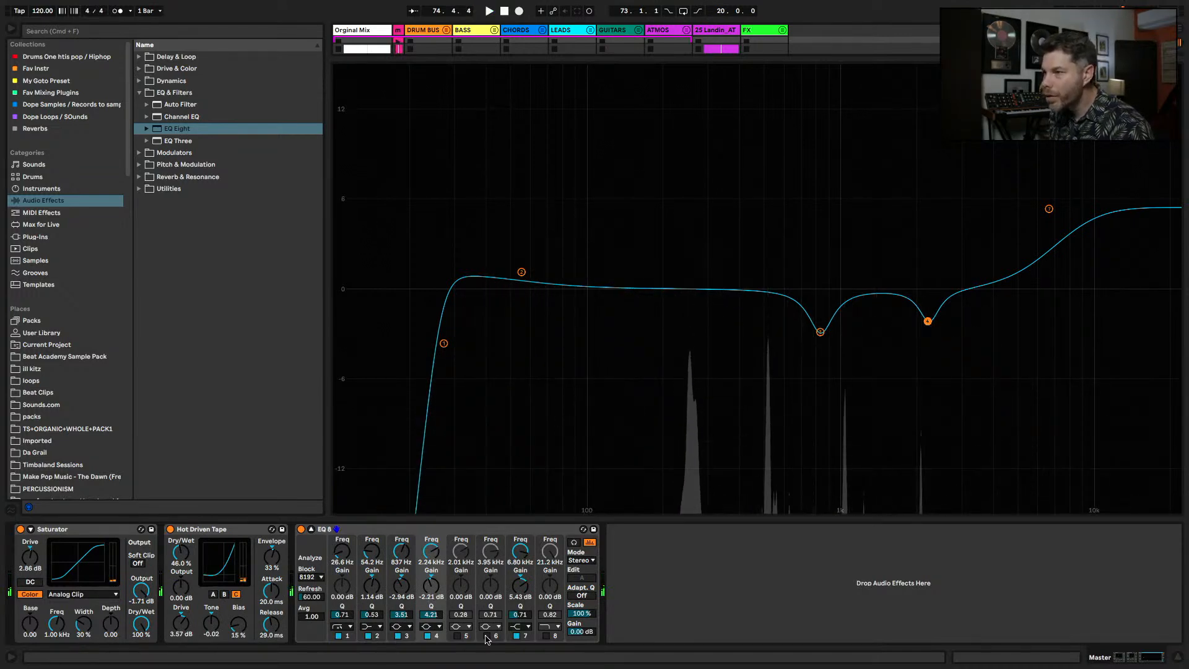
- Enable EQ band 6 and set it as a boost at 203 Hz with 3.41 dB gain and Q 2.09
left_click(487, 636)
key("space")
key("space")
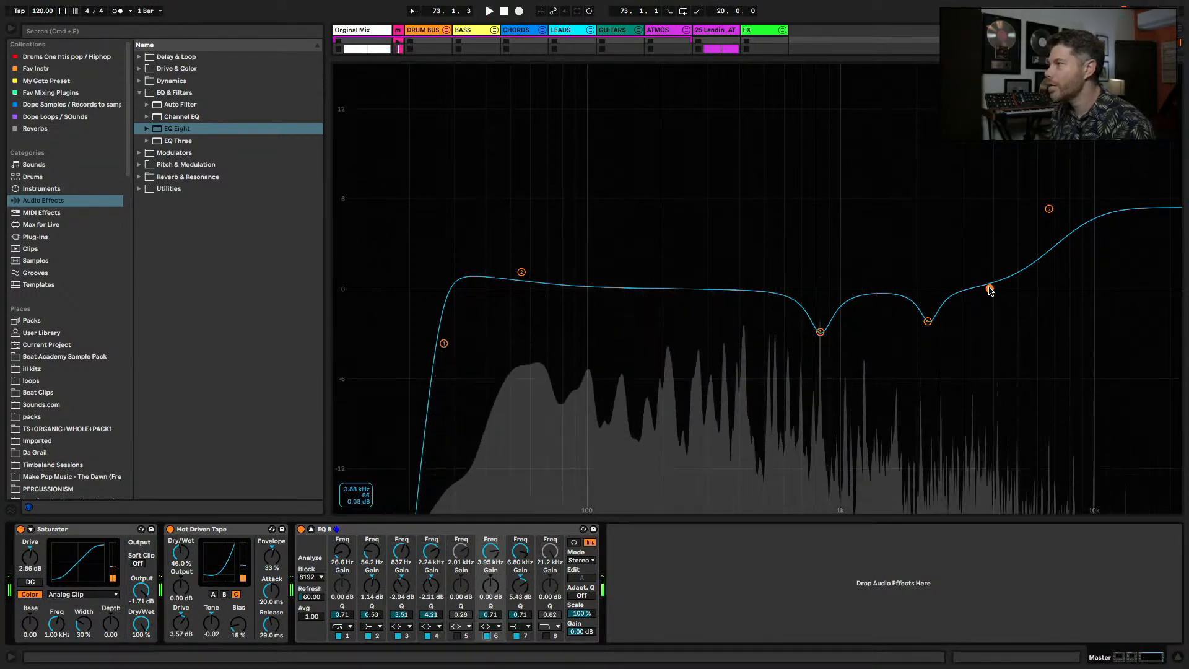
left_click_drag(990, 289, 665, 231)
key("space")
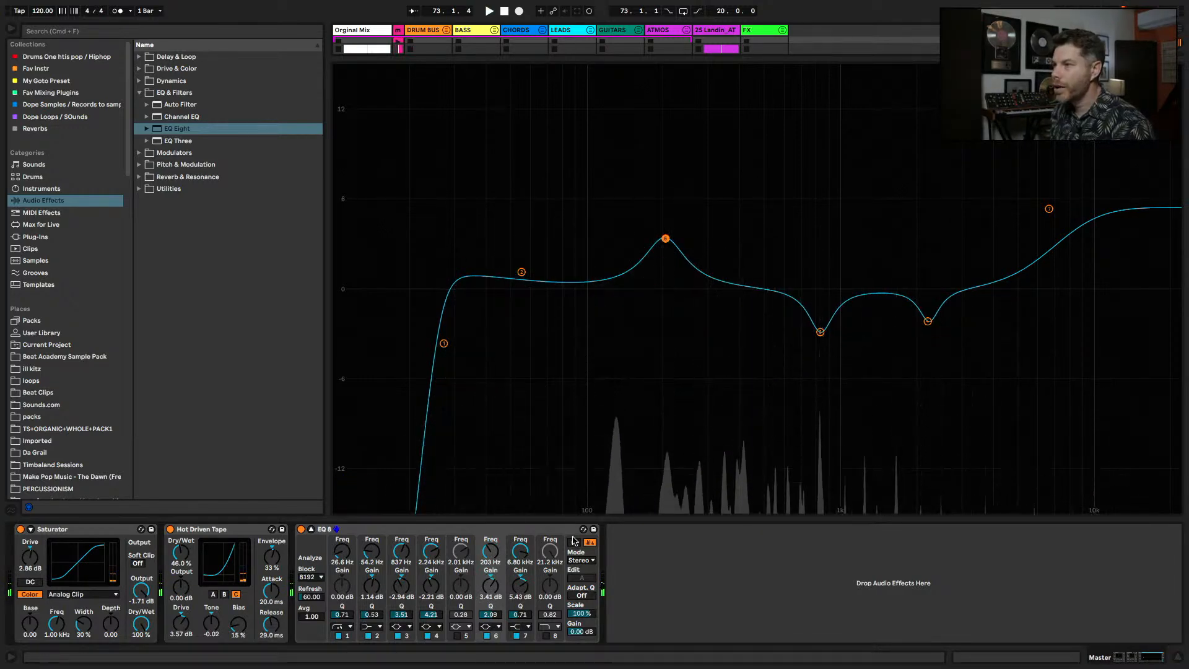
- Audition EQ band 6 in isolation and sweep it to 183 Hz with 5.43 dB gain
key("space")
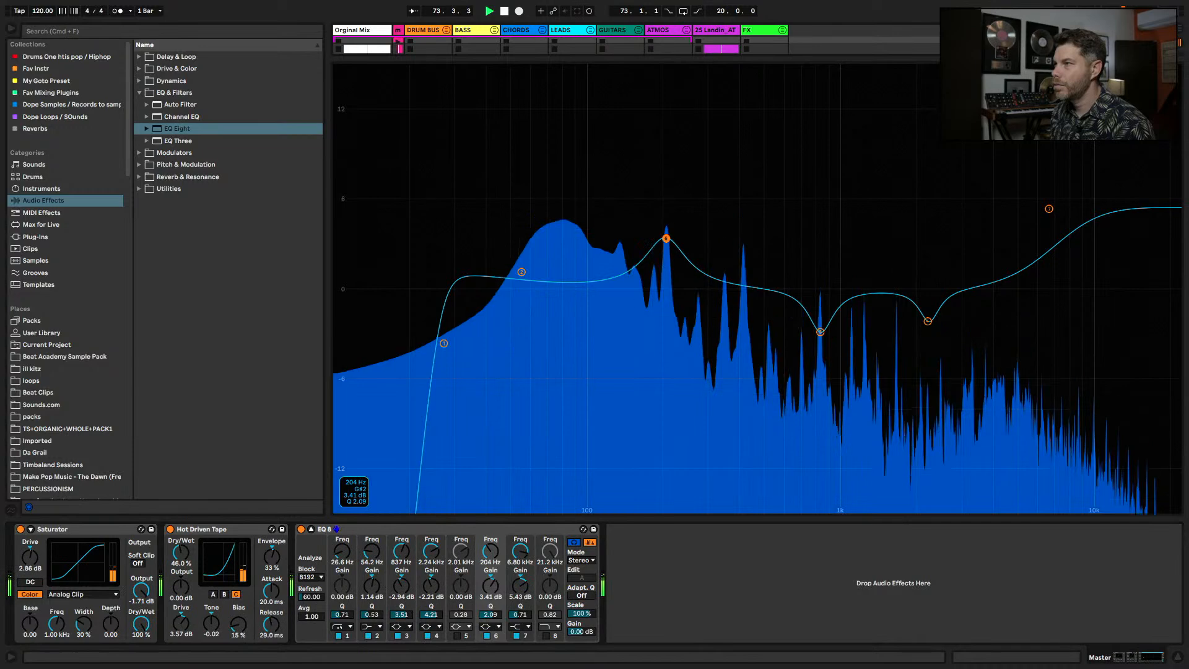
left_click_drag(665, 238, 649, 205)
mouse_move(644, 206)
left_mouse_down()
mouse_move(675, 204)
mouse_move(654, 210)
left_mouse_up()
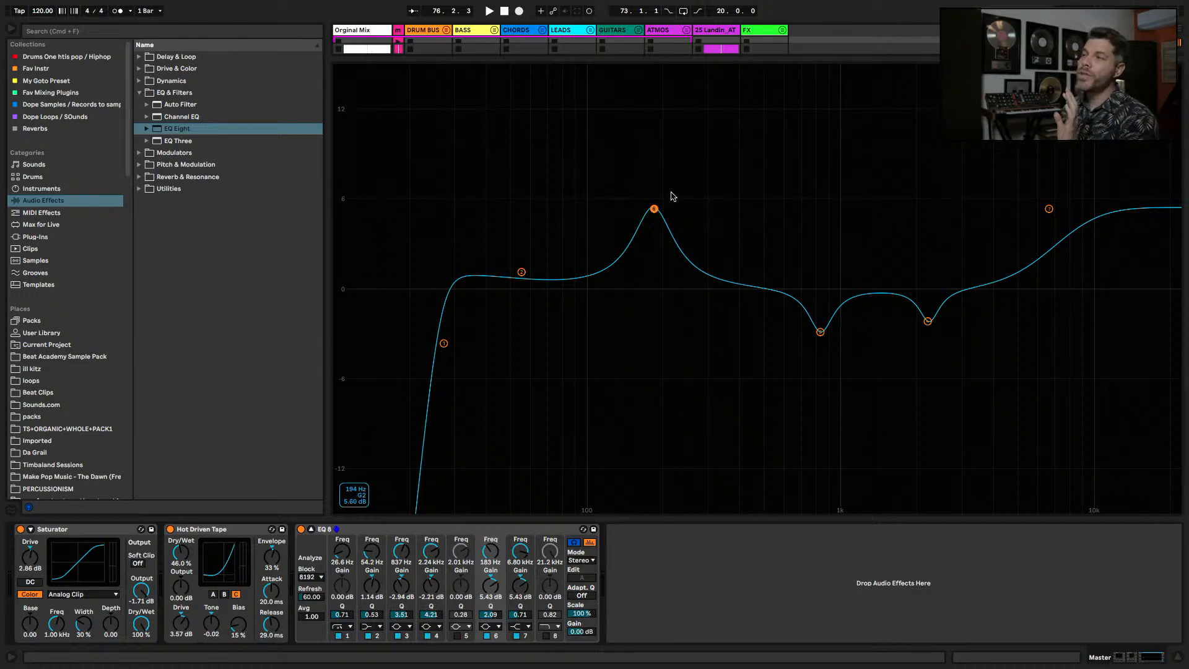
left_click_drag(598, 174, 714, 348)
left_click_drag(569, 146, 727, 349)
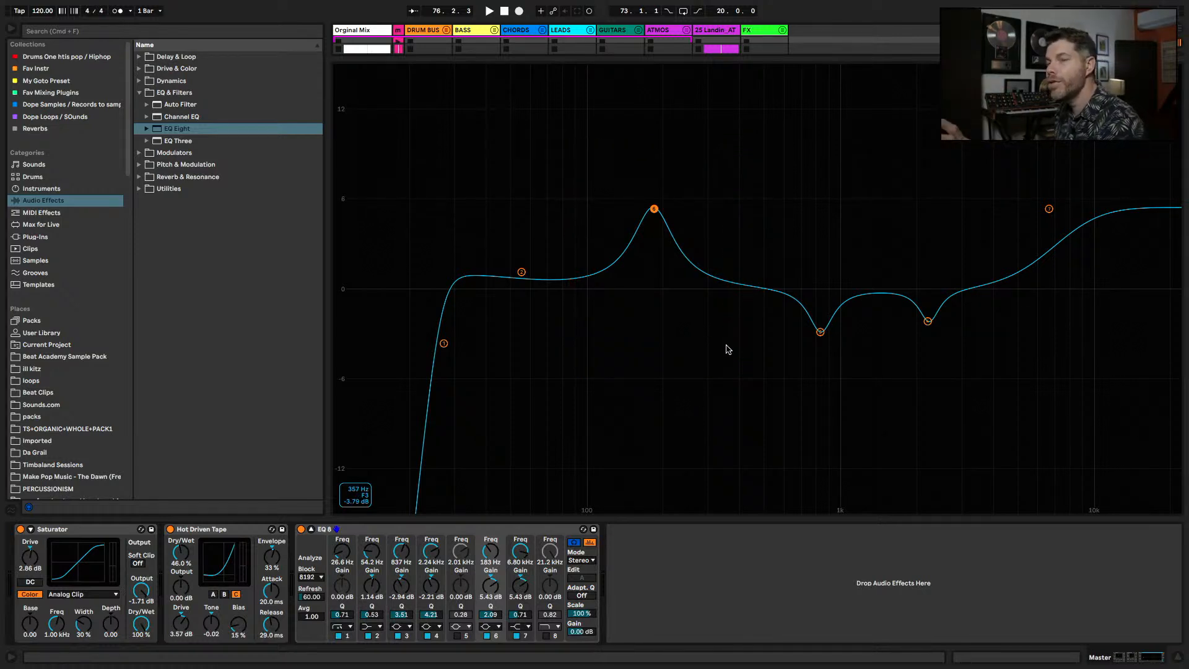
- Fine-tune the auditioned band 6 to 174 Hz and 5.30 dB while replaying the section
key("space")
left_click_drag(654, 208, 655, 211)
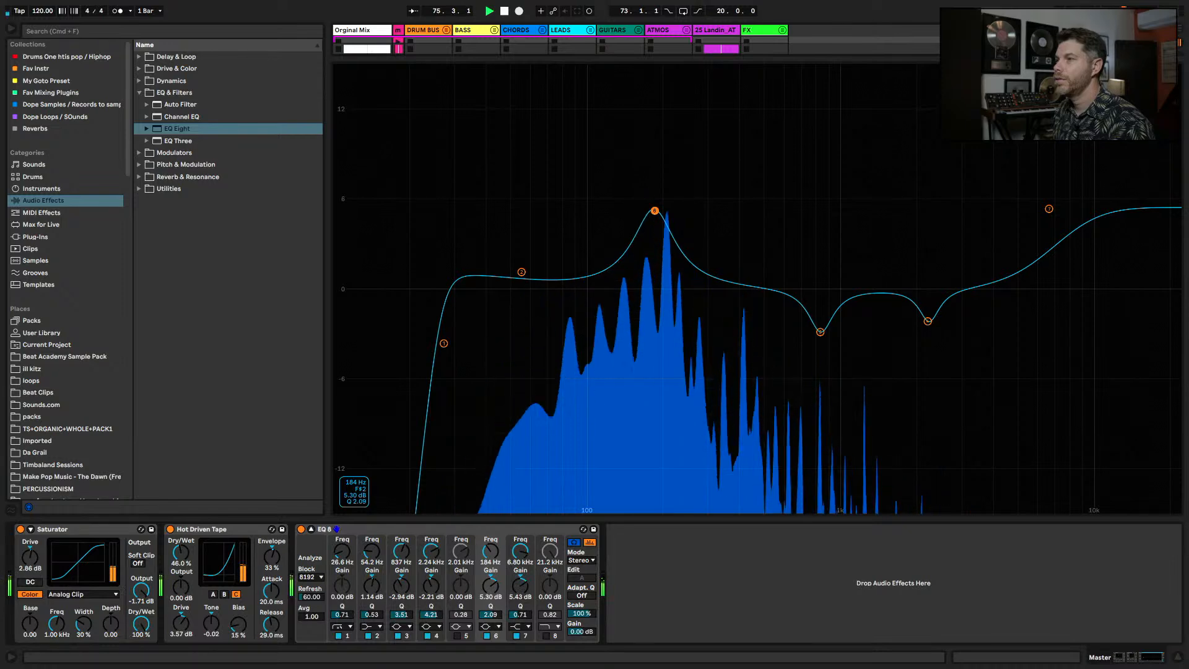
mouse_move(654, 211)
left_mouse_down()
mouse_move(636, 212)
mouse_move(648, 212)
left_mouse_up()
key("space")
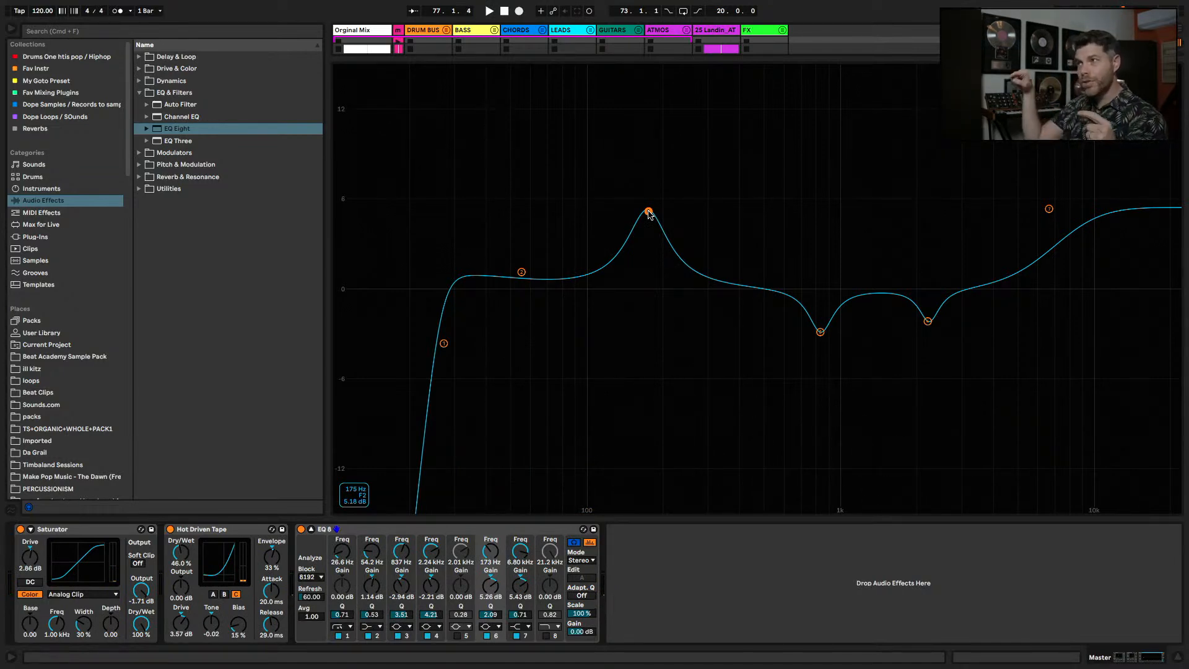
key("space")
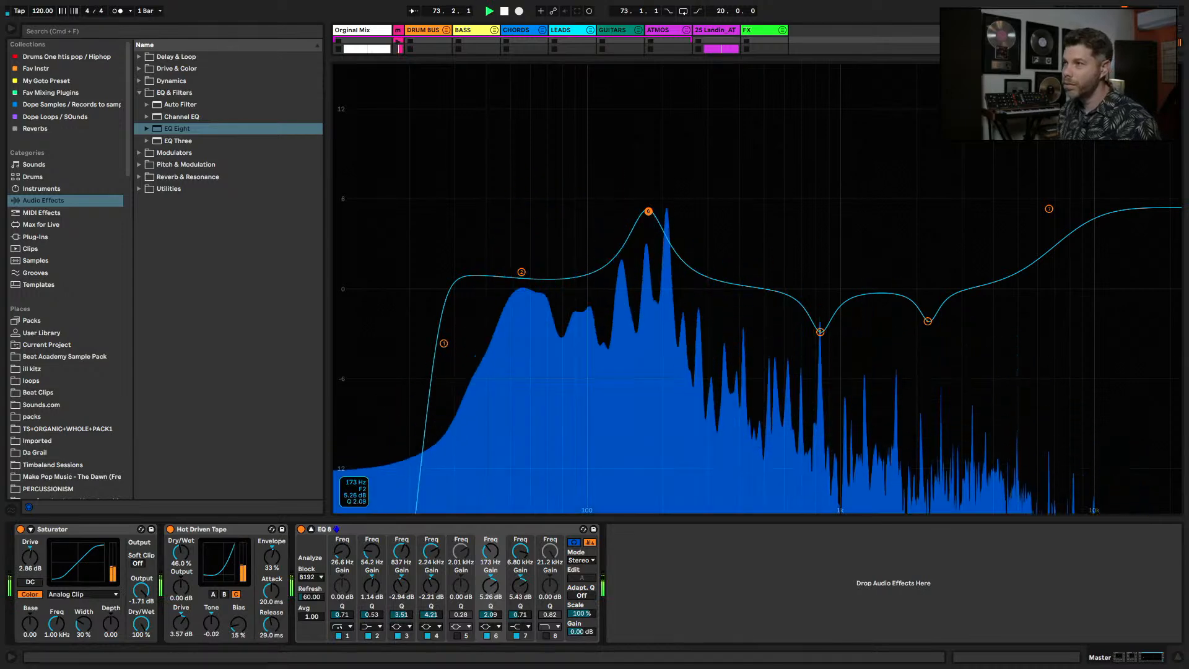
key("space")
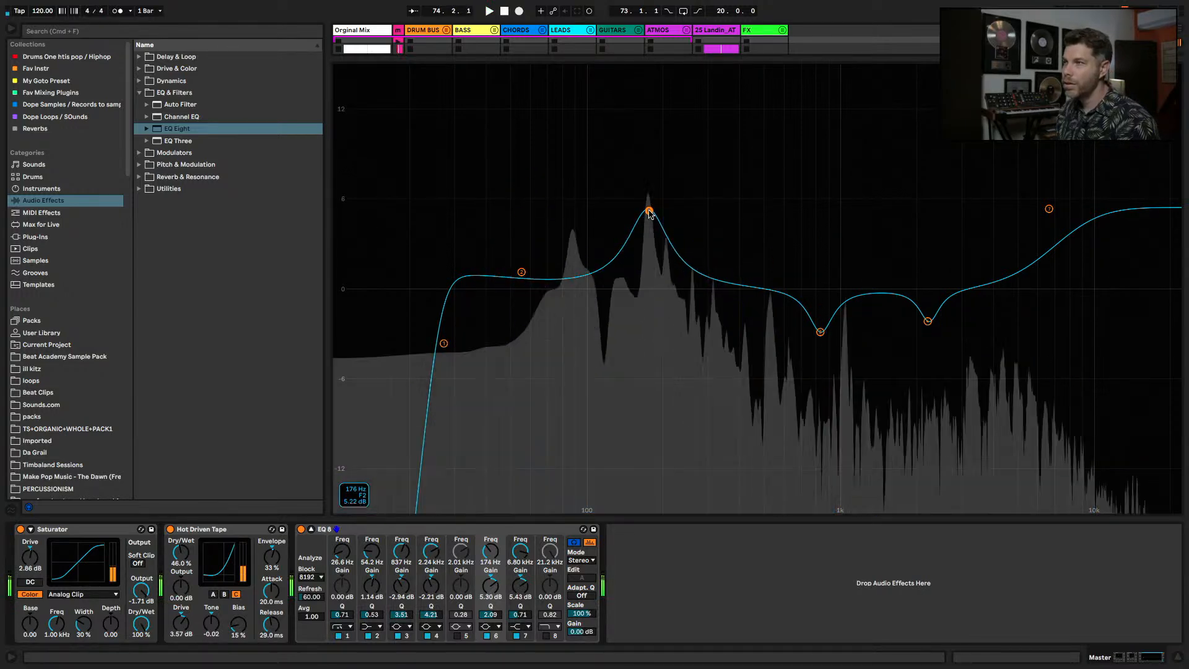
- Add an EQ Eight after the Hybrid Reverb on the GUITARS group and set its band 1 low cut to 182 Hz with Q 0.75
left_click(626, 55)
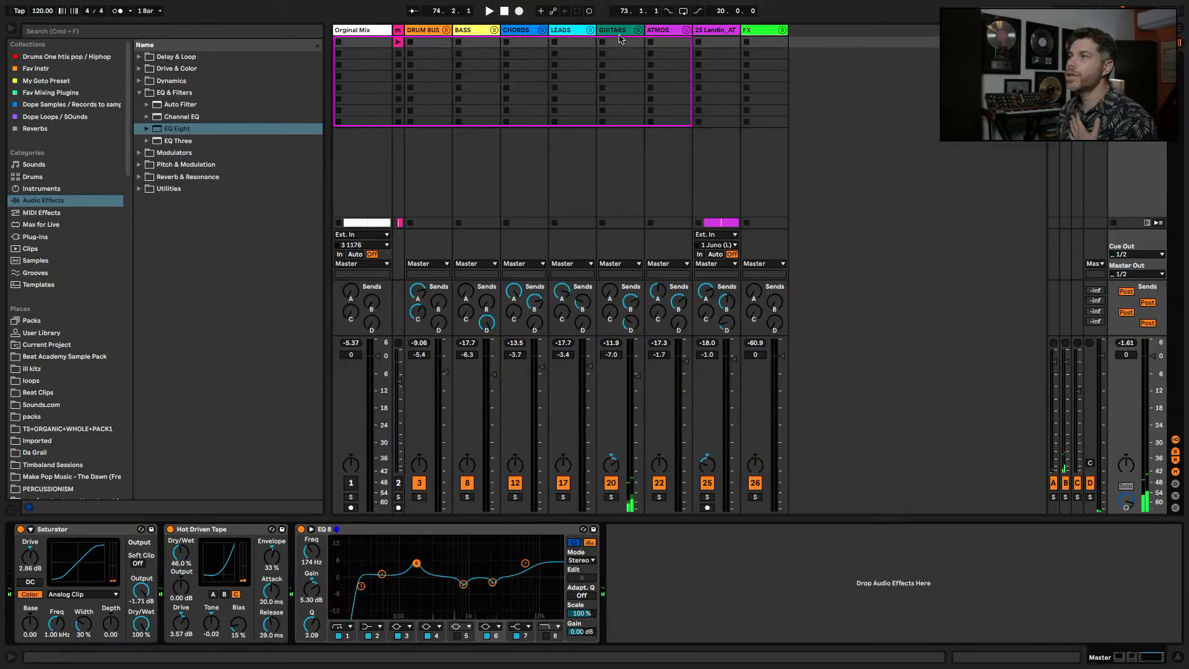
left_click(620, 40)
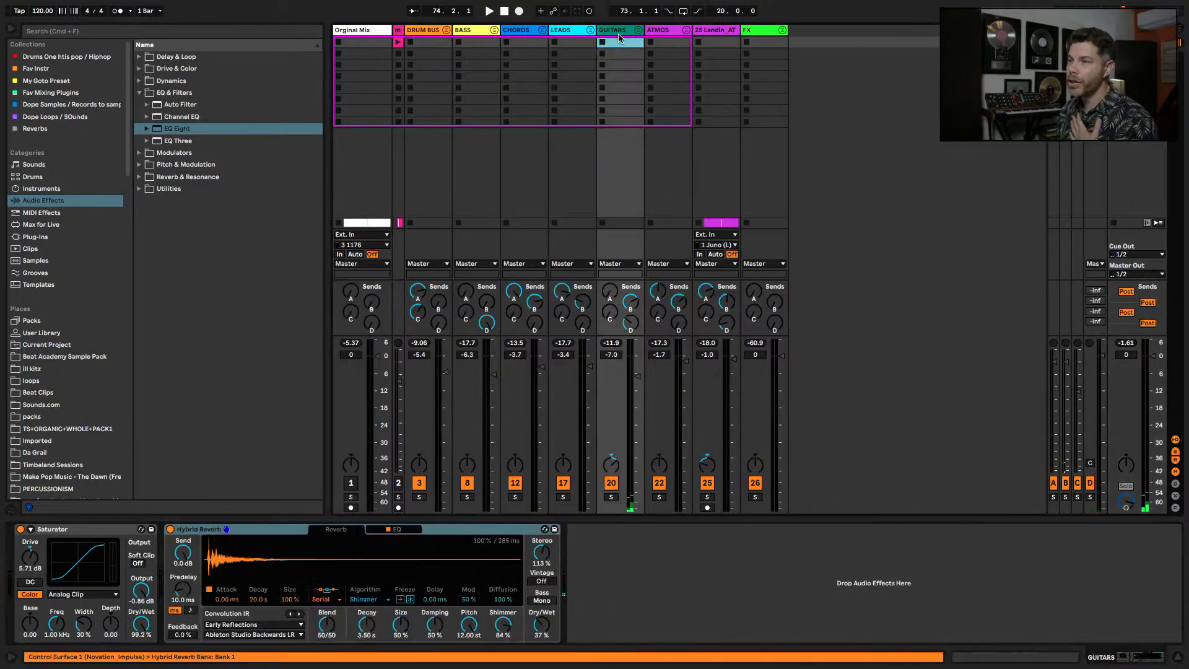
left_click(173, 130)
left_click_drag(537, 509, 687, 586)
key("space")
key("space")
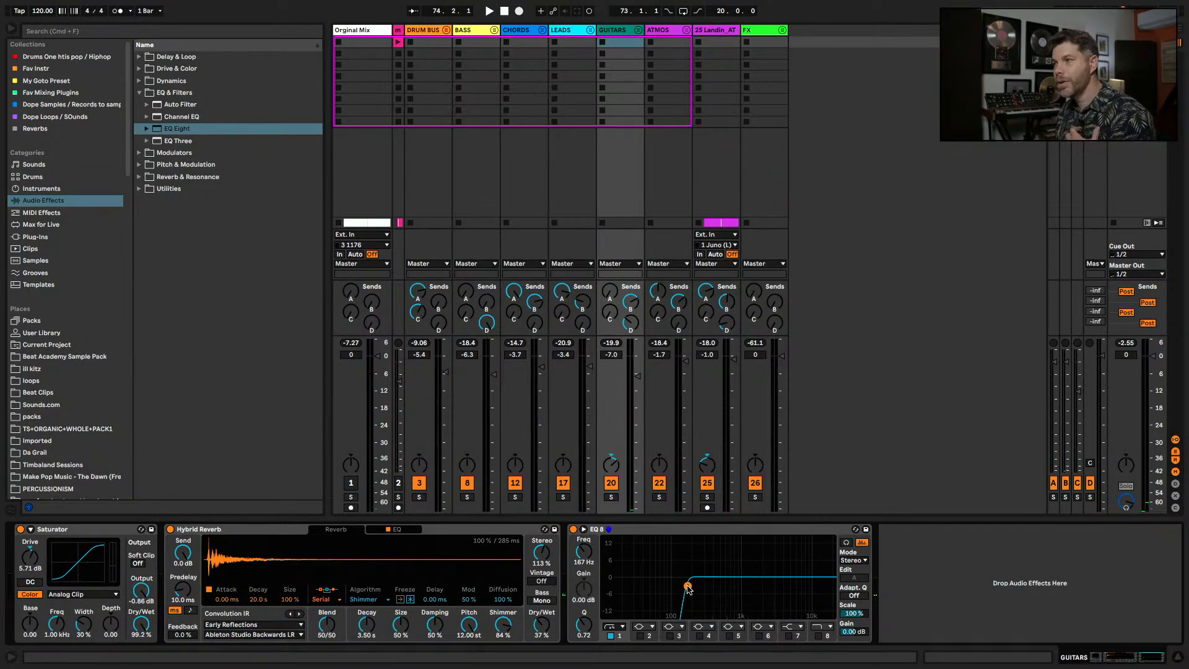
key("space")
left_click_drag(687, 586, 690, 585)
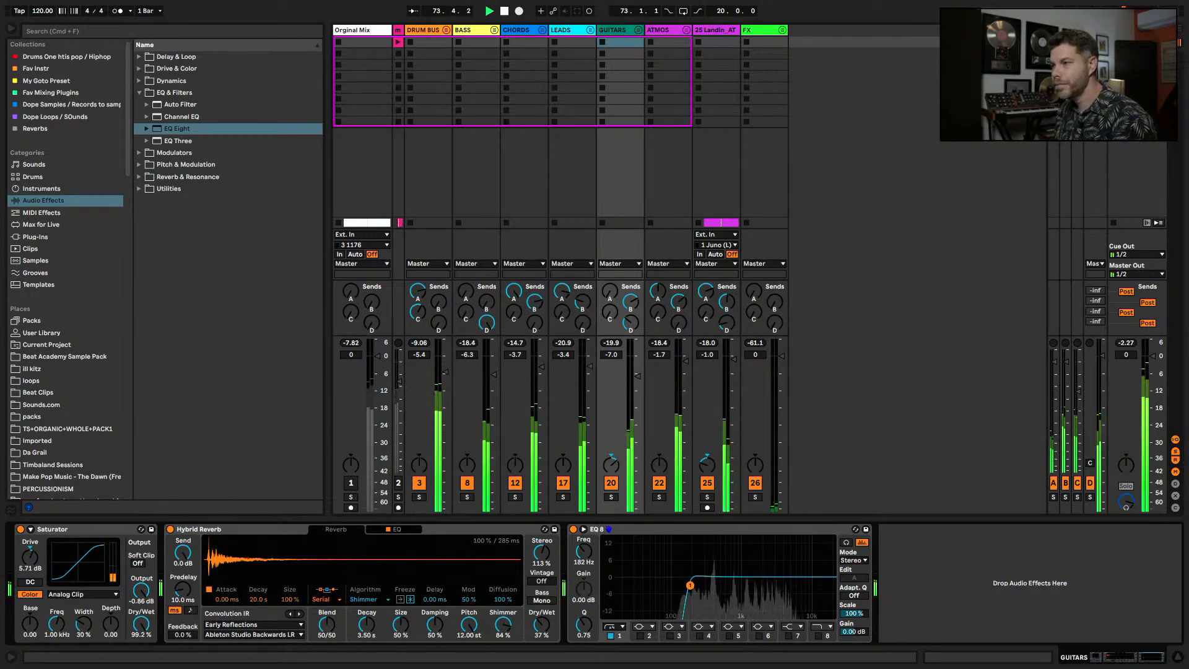
key("space")
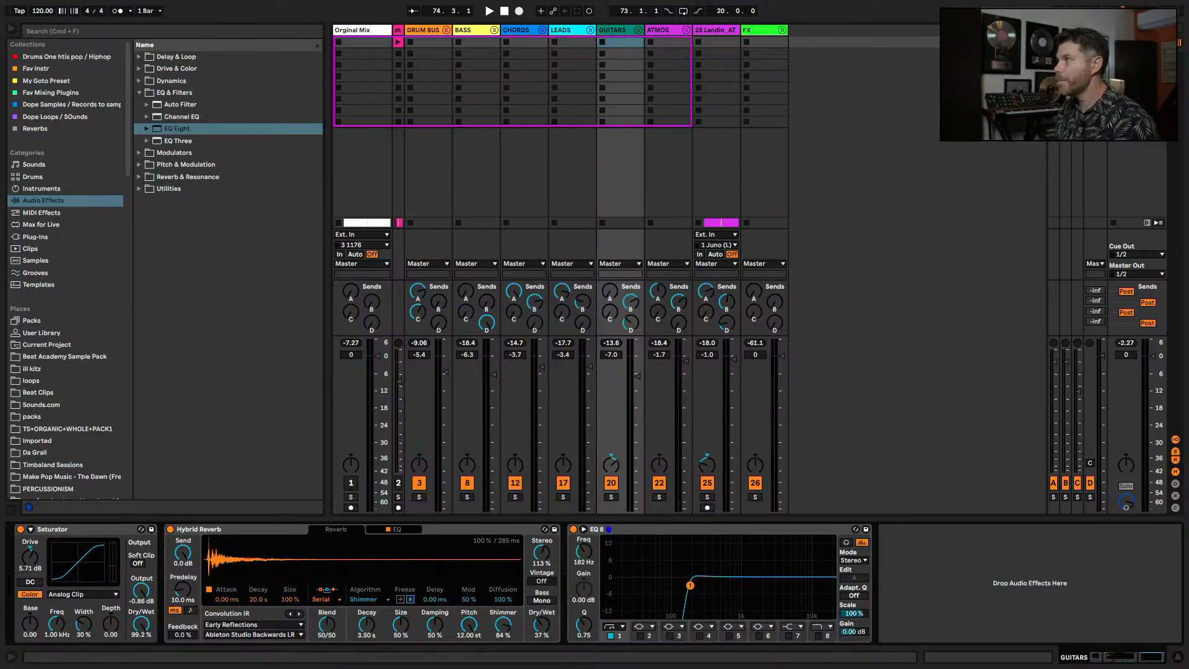
- On the Master EQ, recheck the auditioned band 6, turn audition mode off, and set the band to 205 Hz with 0.92 dB gain
left_click(1132, 30)
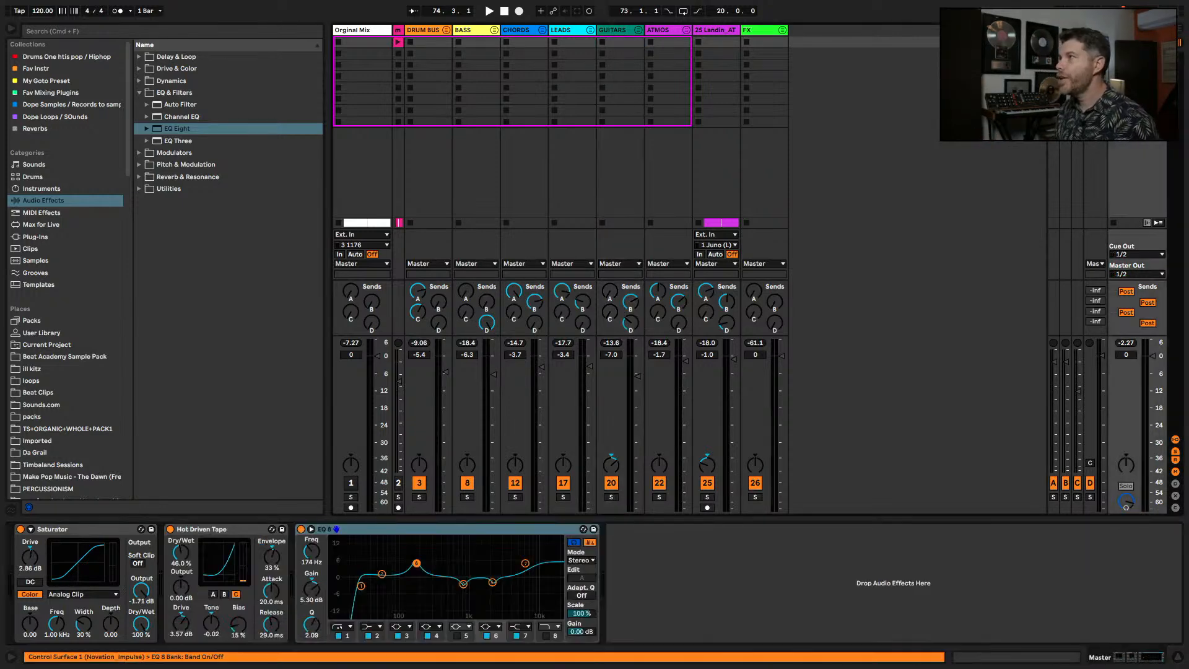
double_click(383, 546)
key("space")
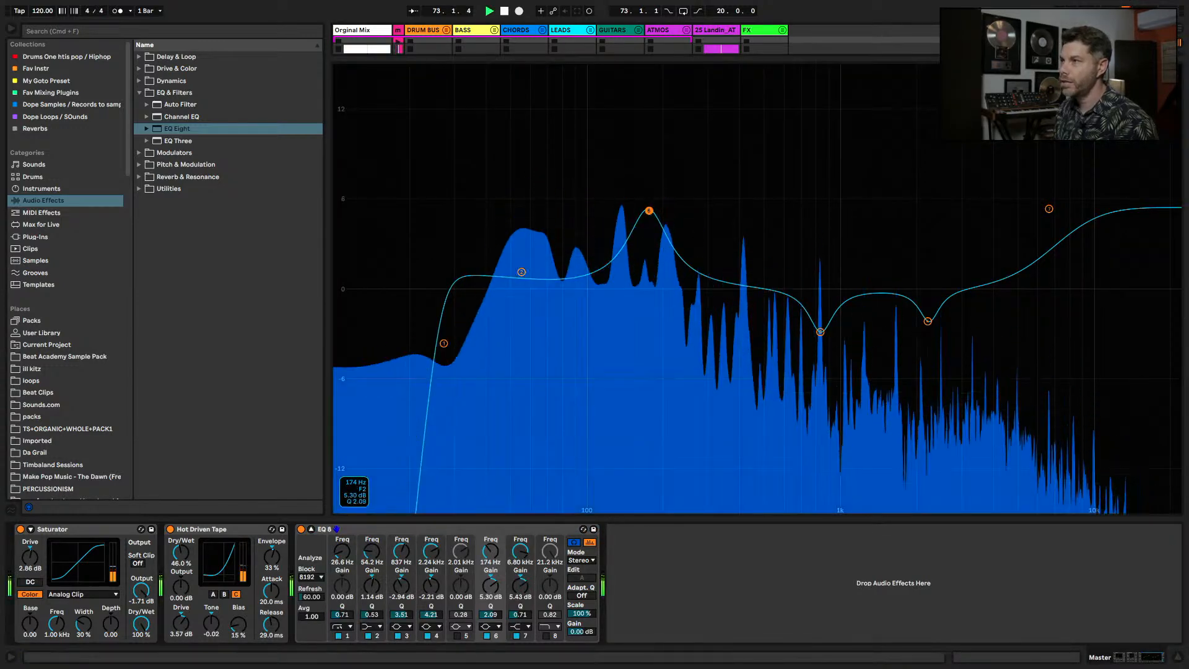
left_click_drag(650, 211, 650, 210)
key("space")
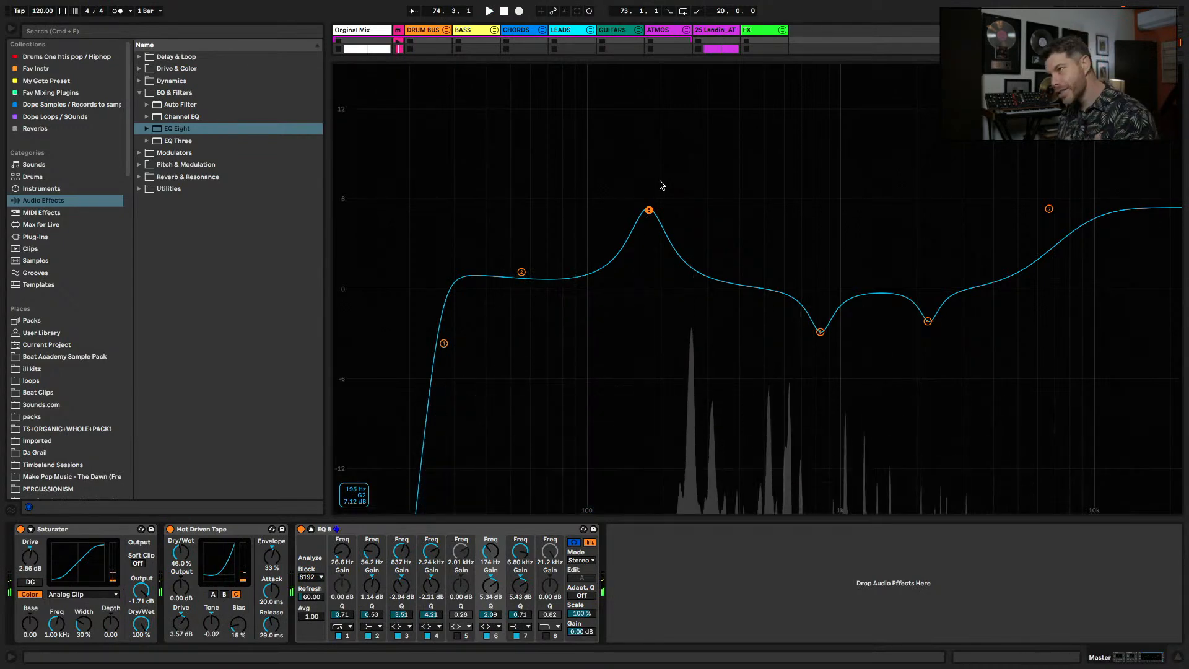
key("Escape")
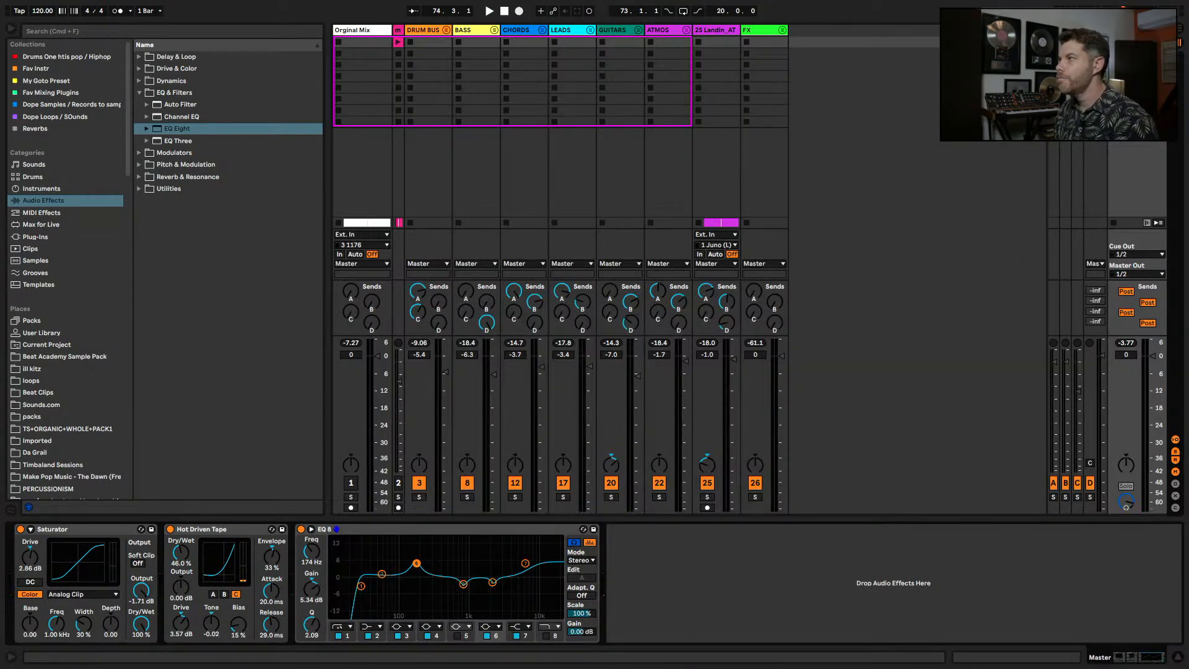
double_click(451, 552)
key("space")
left_click_drag(649, 210, 647, 250)
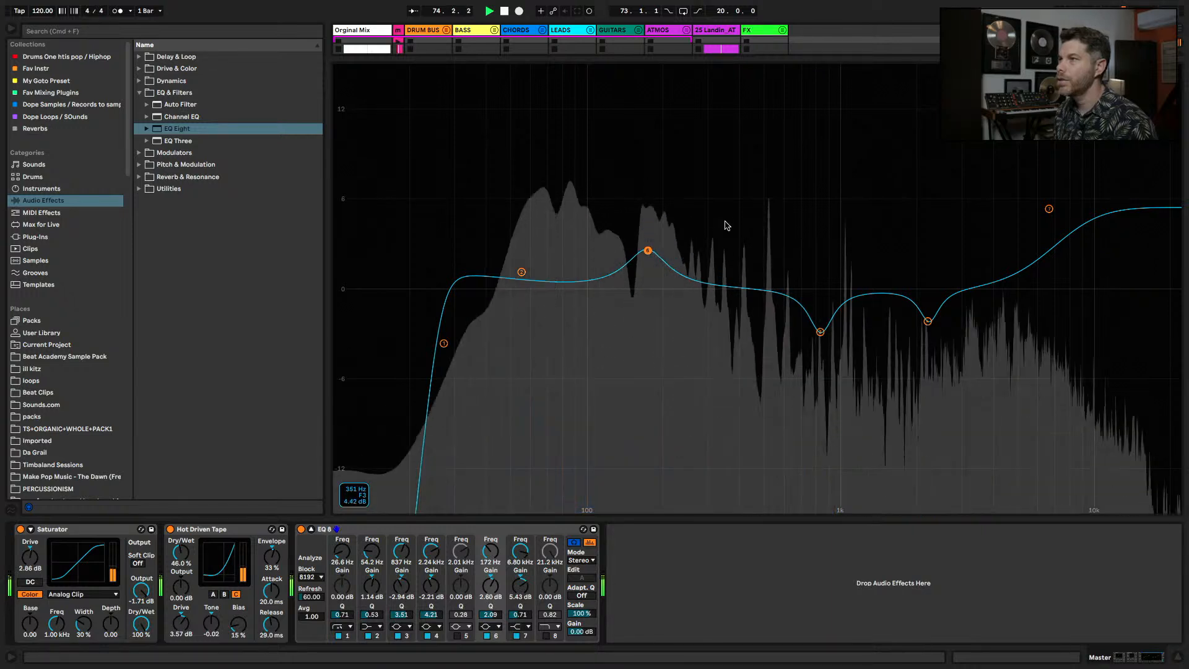
left_click(573, 543)
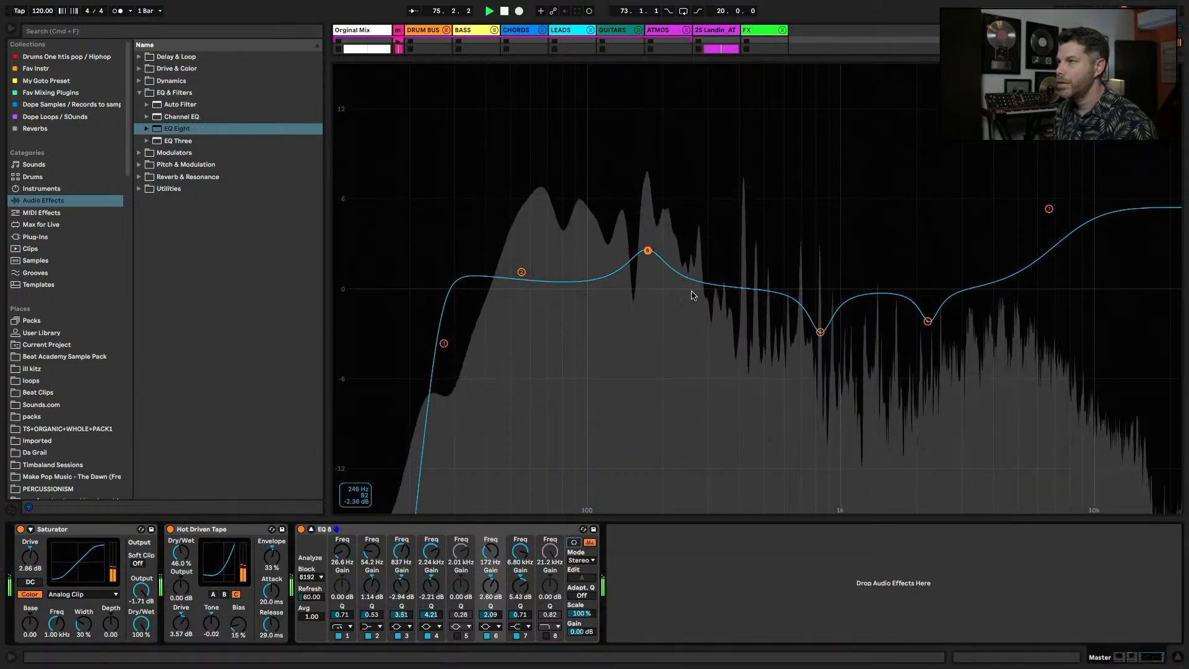
left_click_drag(648, 251, 667, 275)
- Set the Master EQ's band 2 to 61.5 Hz, 2.25 dB and Q 0.72, and compare the mix with the EQ bypassed and active
mouse_move(522, 272)
left_mouse_down()
mouse_move(536, 241)
mouse_move(534, 255)
left_mouse_up()
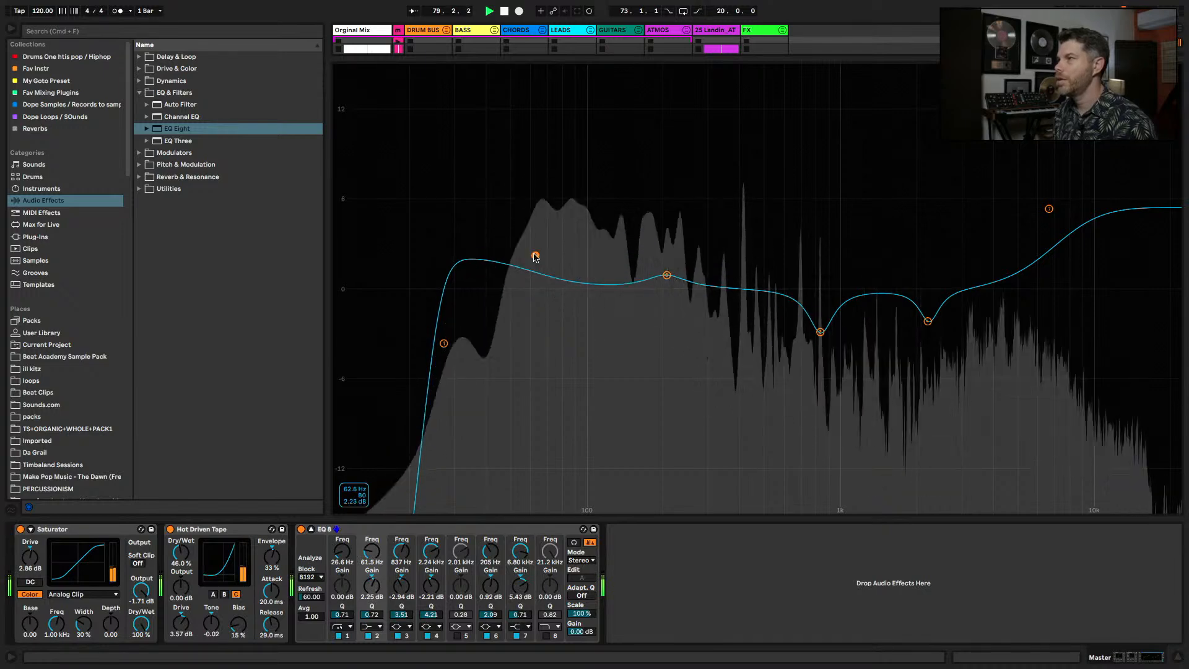
key("Escape")
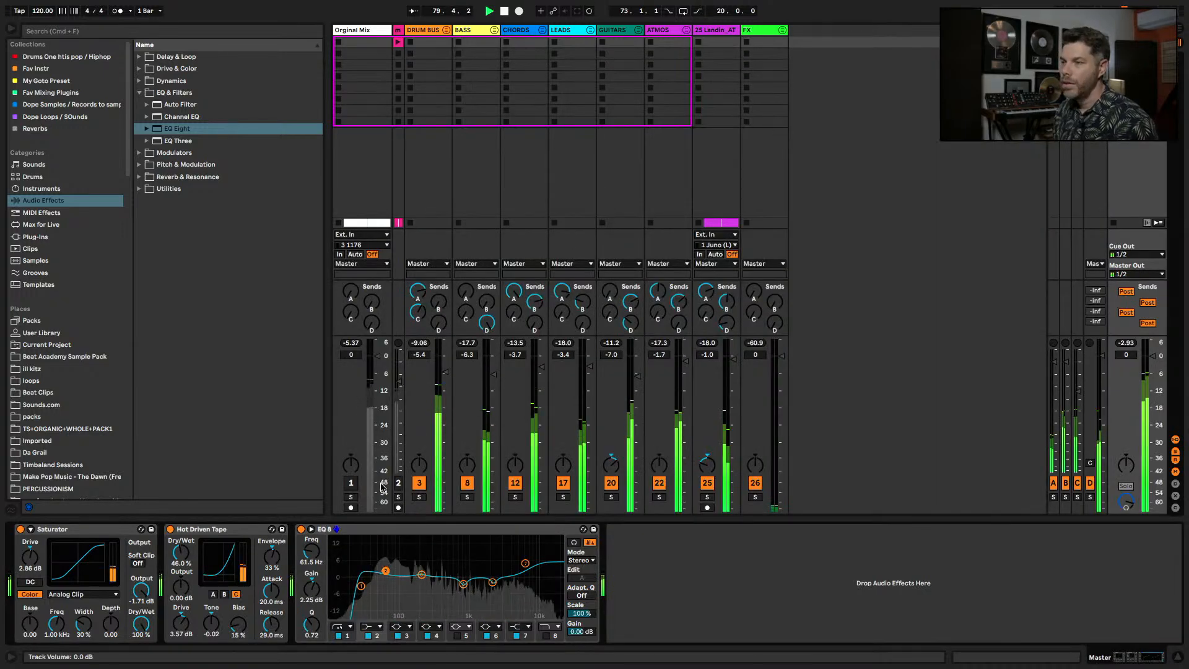
left_click(302, 530)
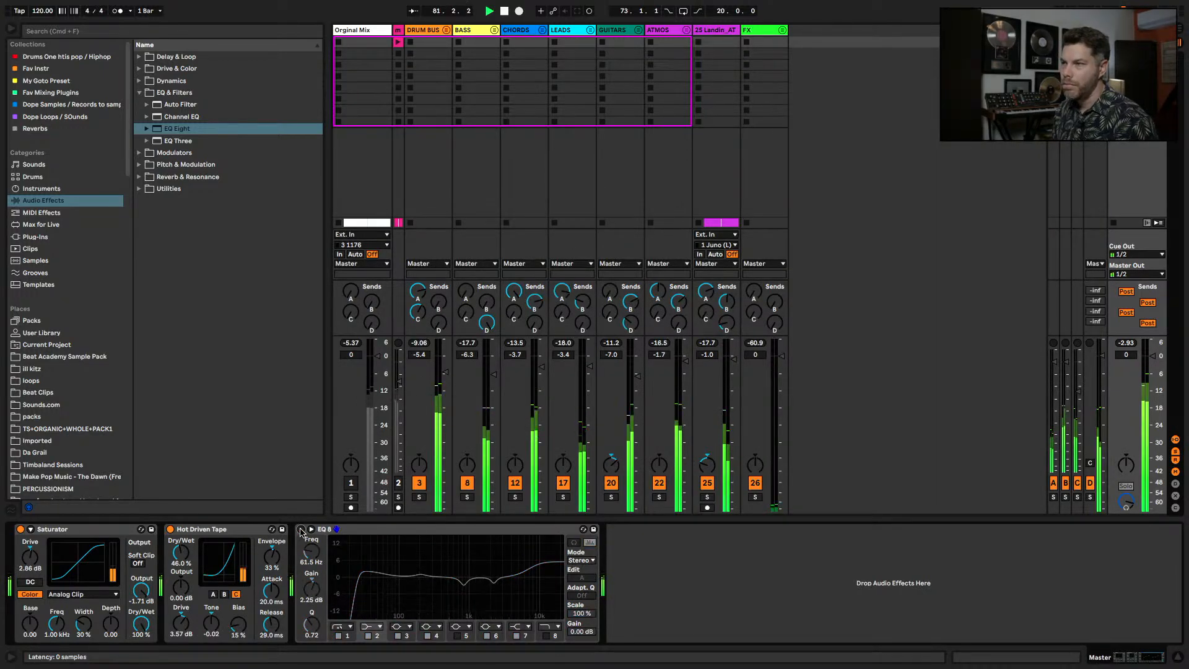
left_click(301, 530)
key("space")
- Add a Glue Compressor after the Master EQ and set its threshold to -17.1 dB and makeup to 2.22 dB during playback
left_click(374, 530)
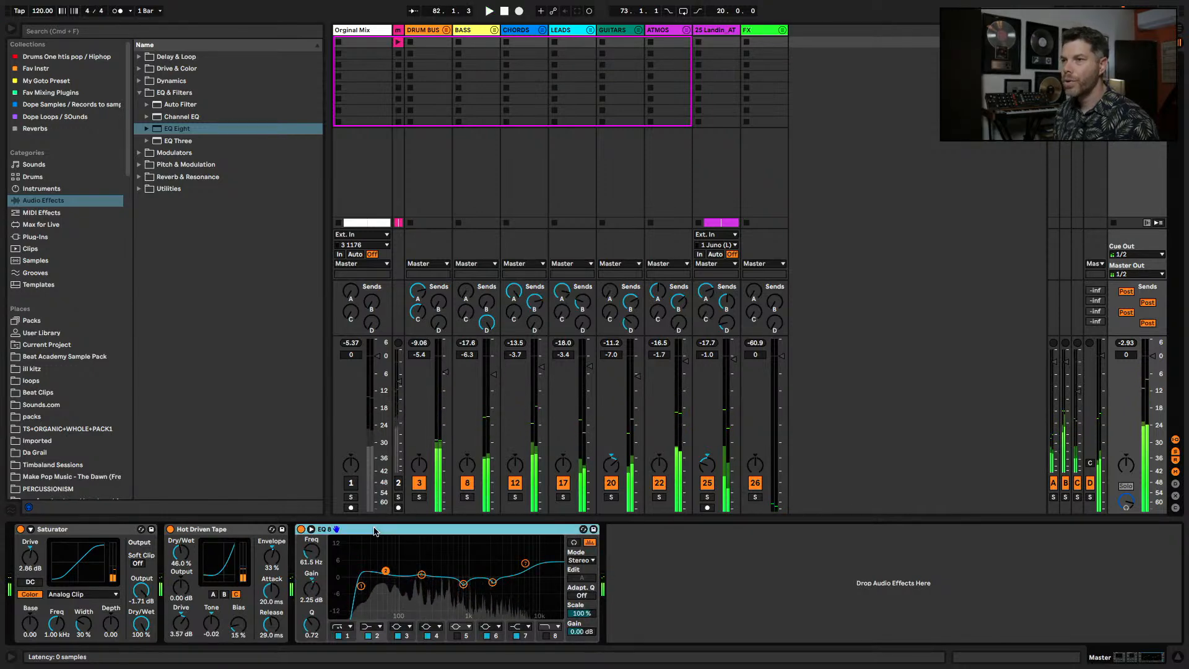
left_click(138, 82)
left_click_drag(172, 119, 630, 532)
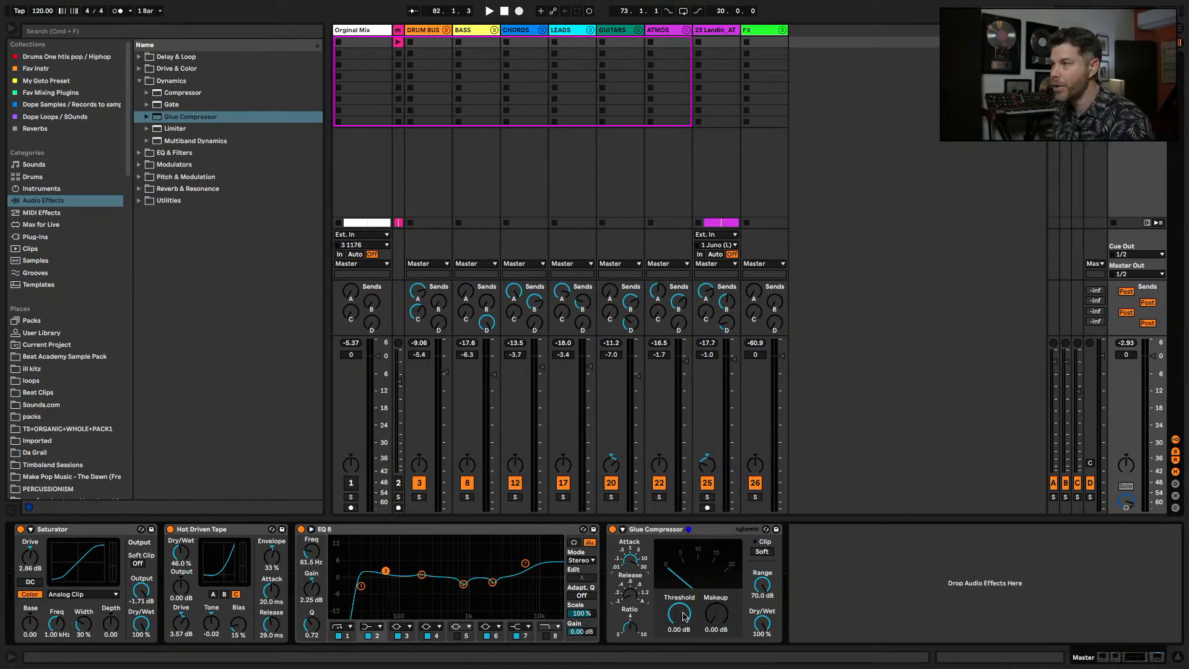
key("space")
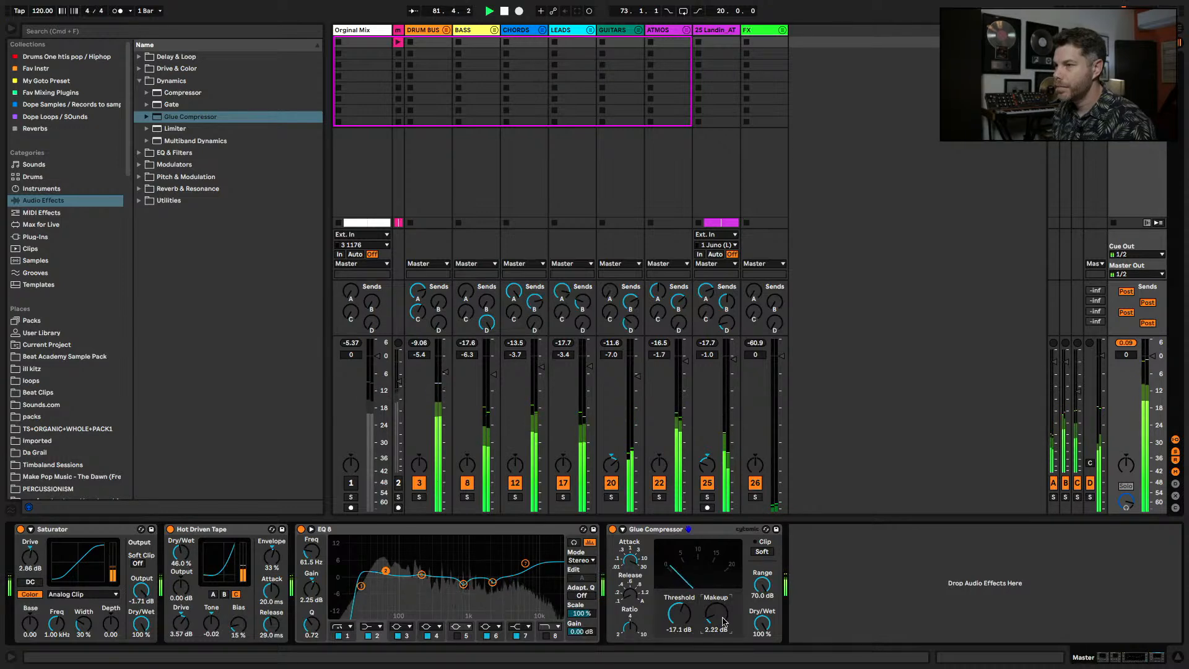
key("space")
- Group the four Master devices into one Audio Effect Rack and compare the mix with the rack bypassed and active
left_click(677, 530)
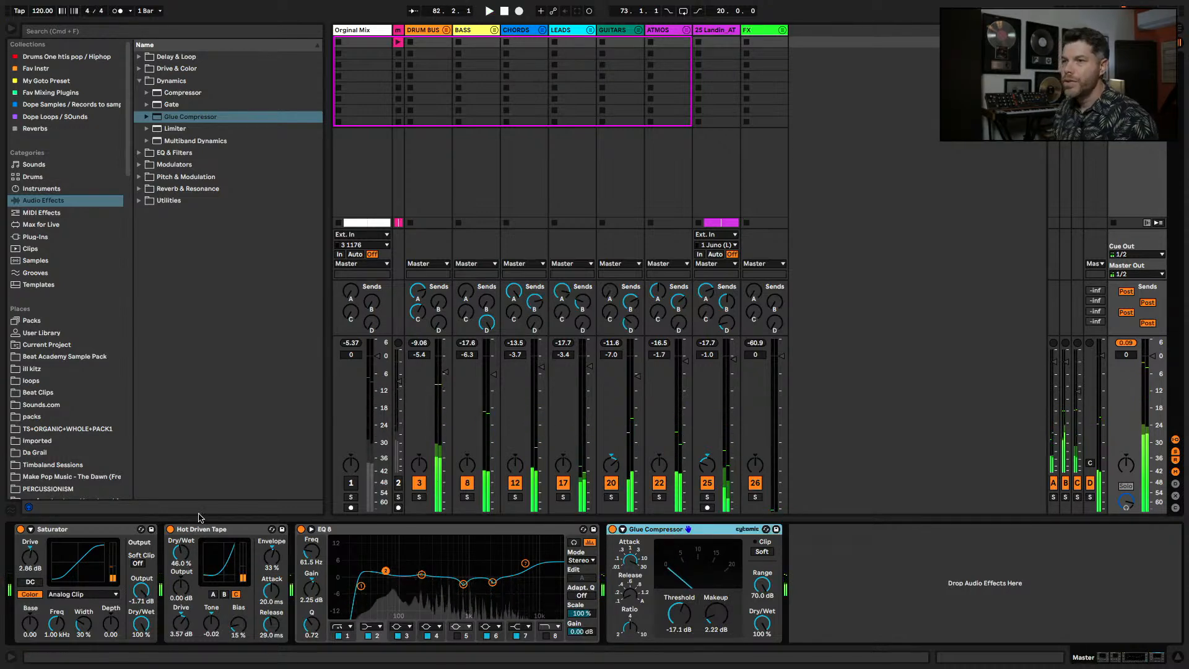
left_click(98, 531, "shift")
key("super+g")
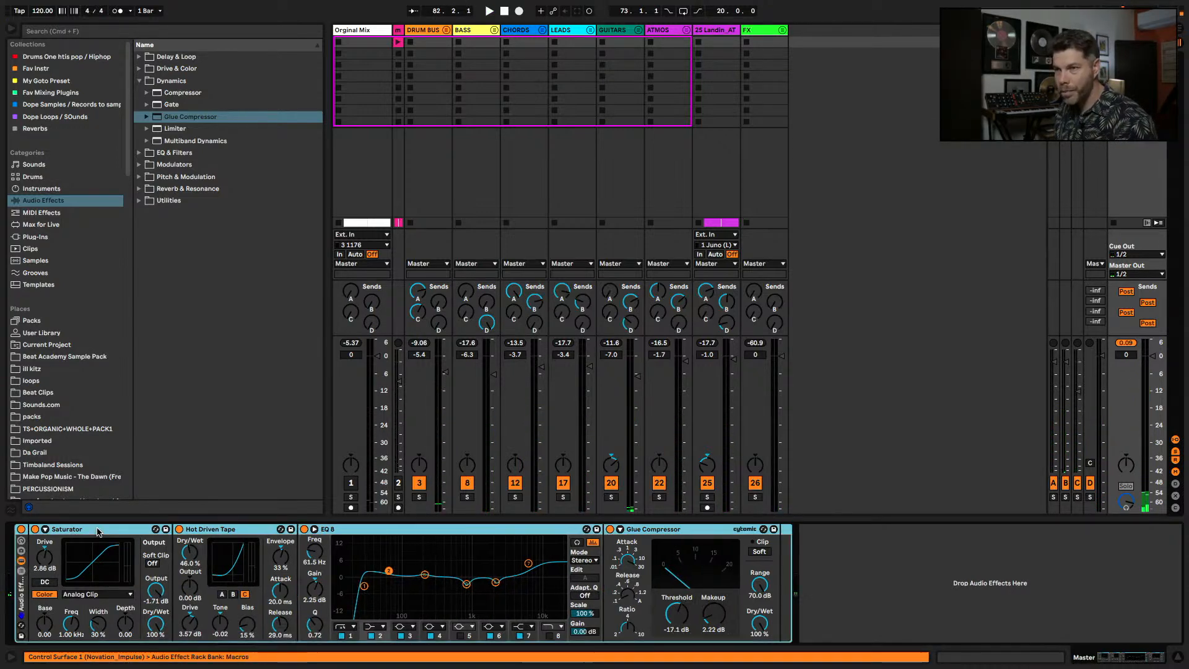
left_click(21, 530)
key("space")
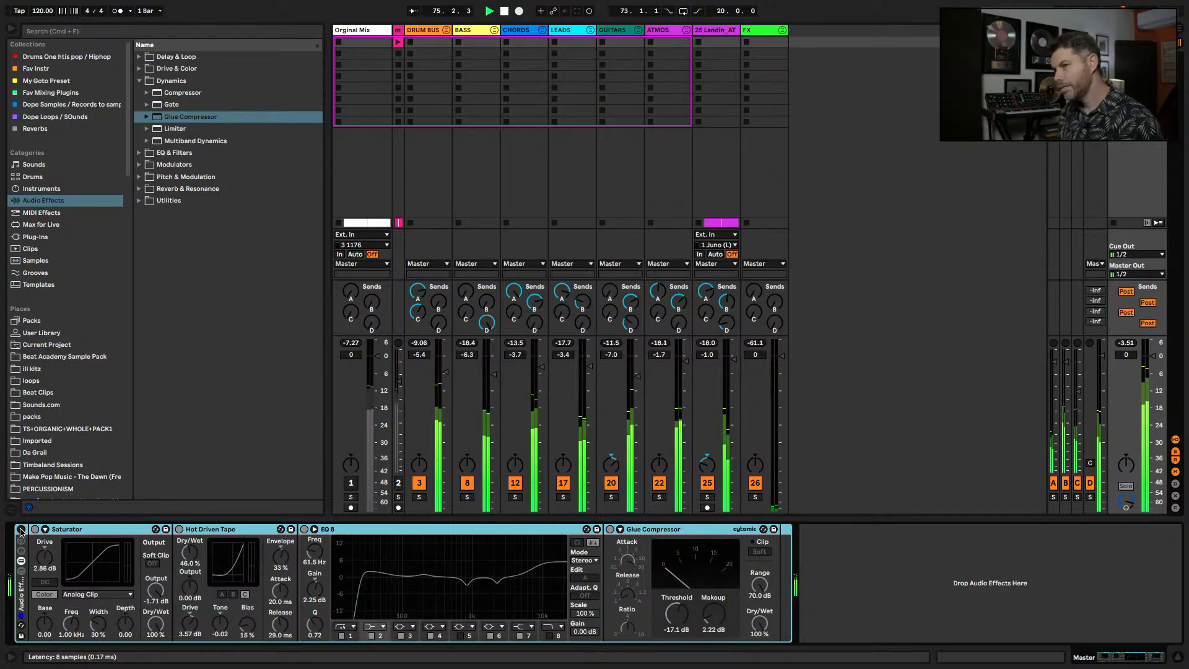
left_click(21, 531)
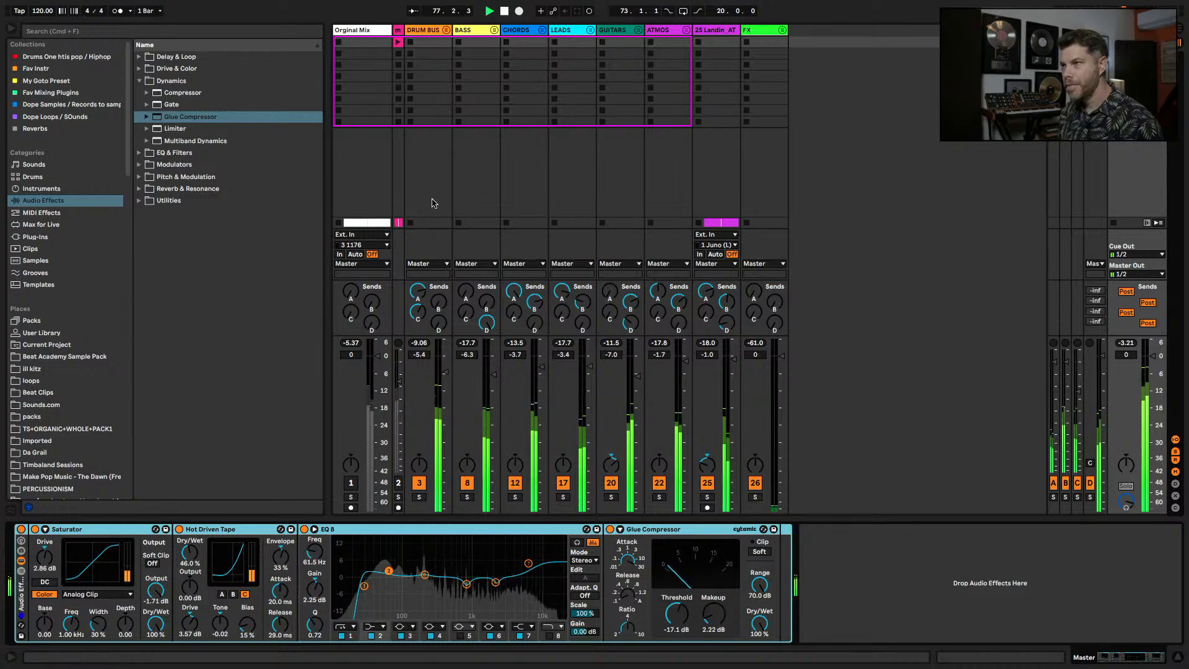
- In the drum group, raise the clap track's sends A and B and set its volume to -11.0 dB
left_click(446, 30)
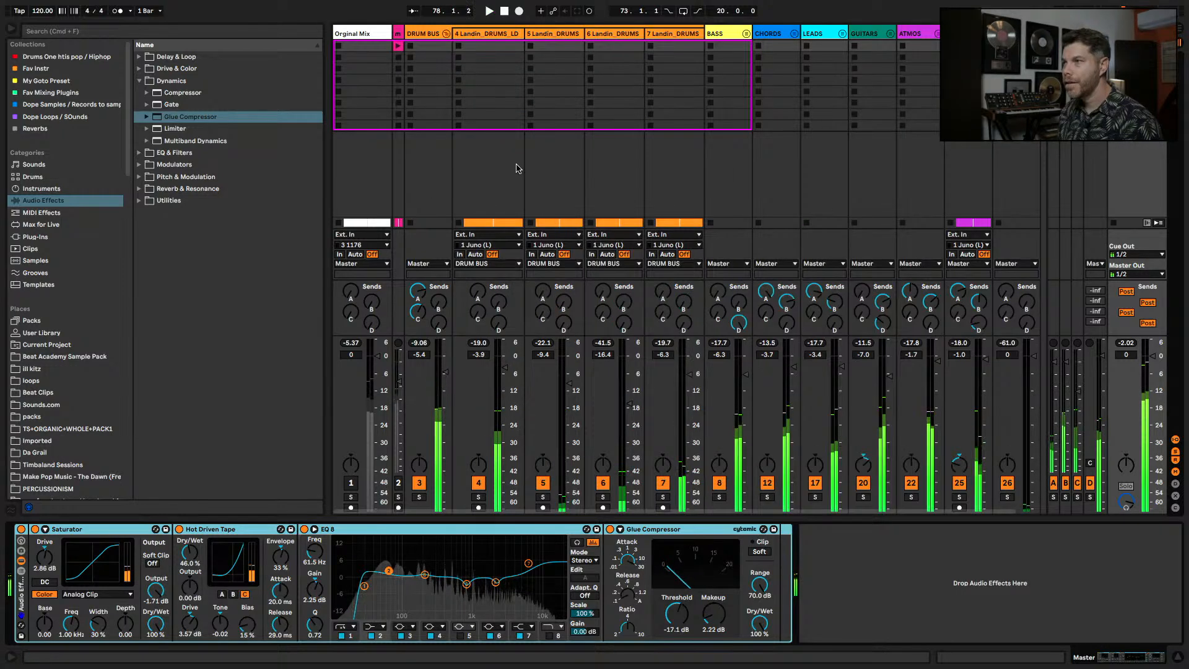
left_click(556, 36)
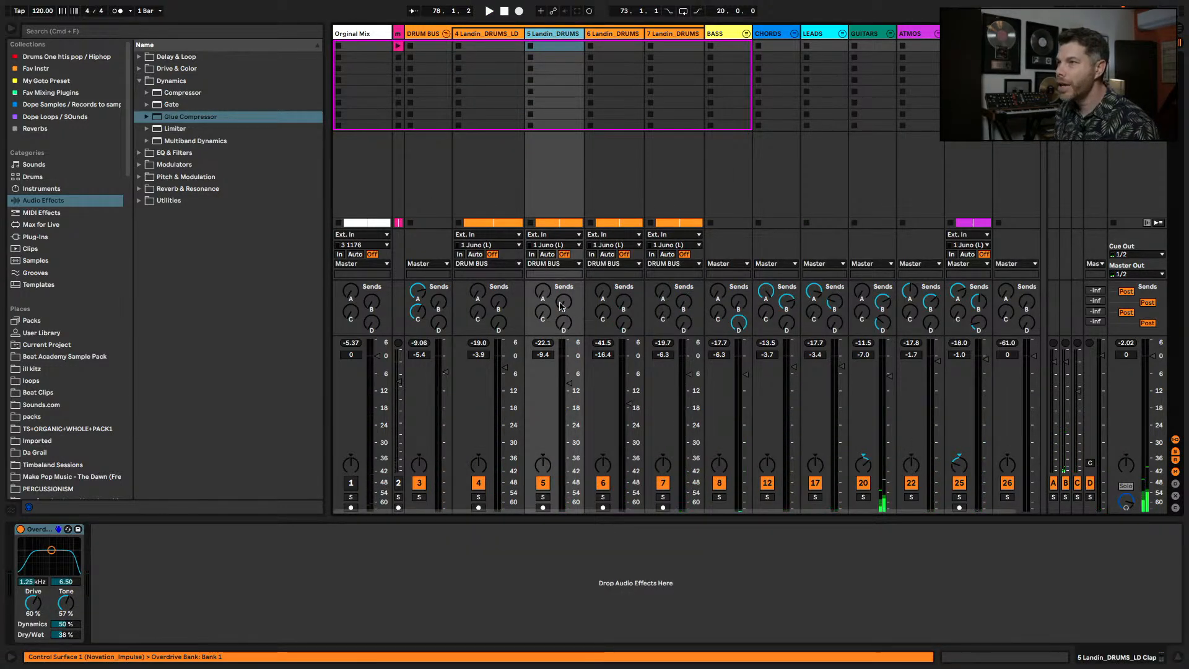
left_click_drag(563, 303, 563, 292)
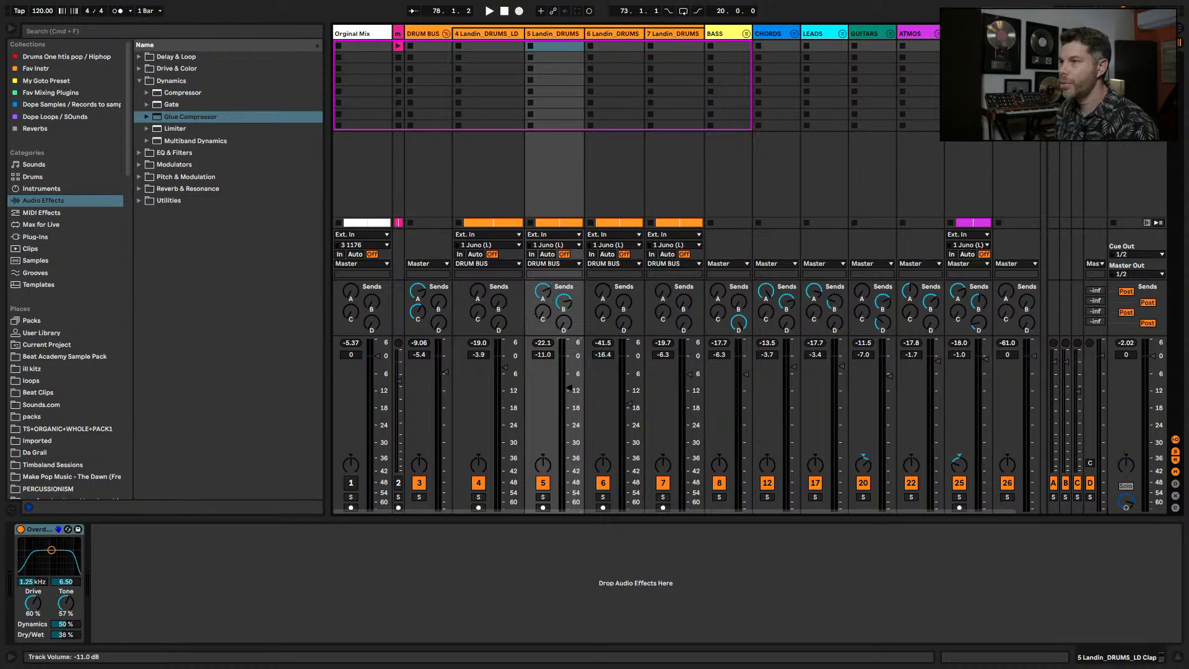
left_click(447, 35)
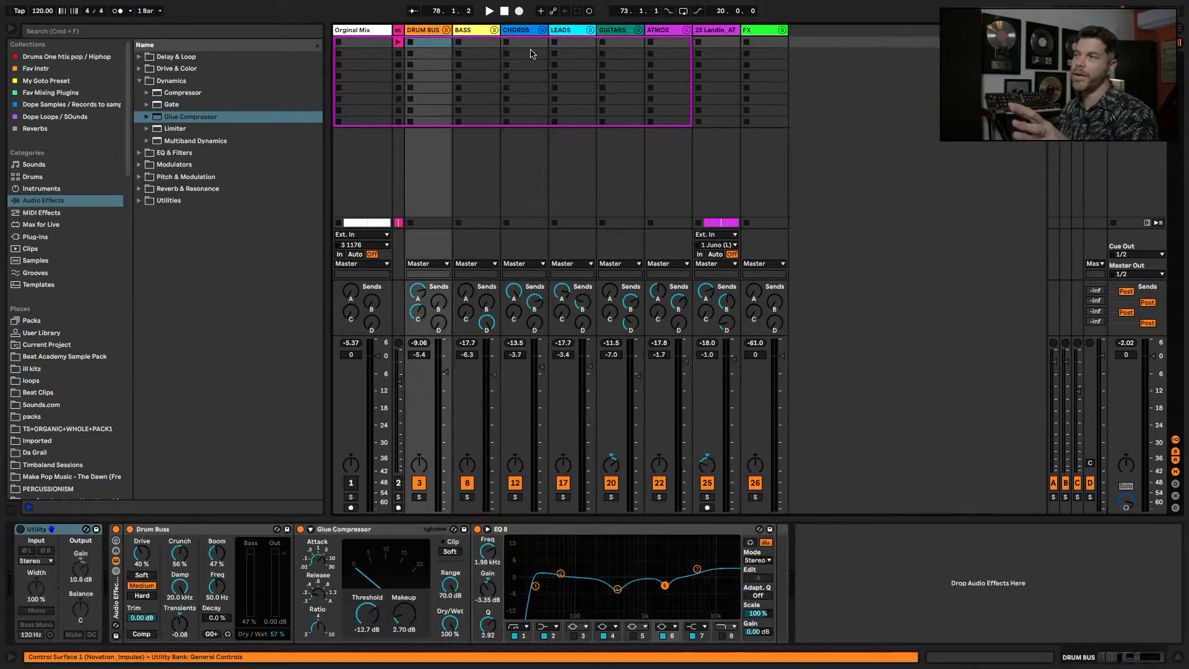
- Enlarge the drum group's clap track in the arrangement to examine its clip content in the guitar solo
left_click(1134, 30)
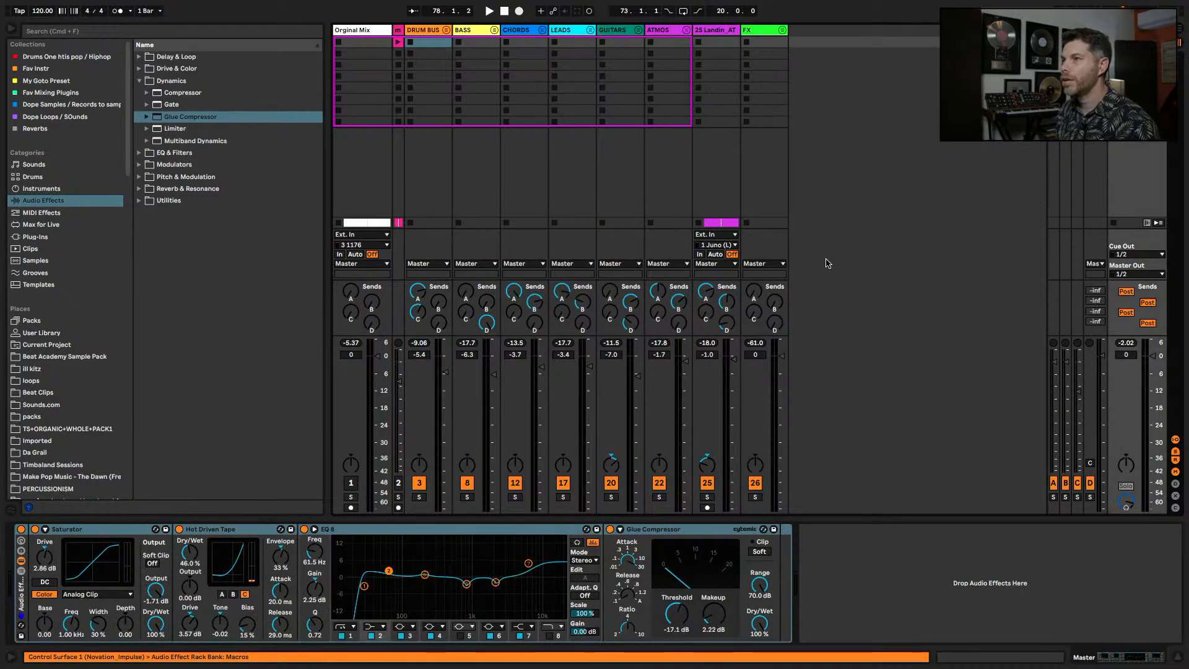
left_click(446, 32)
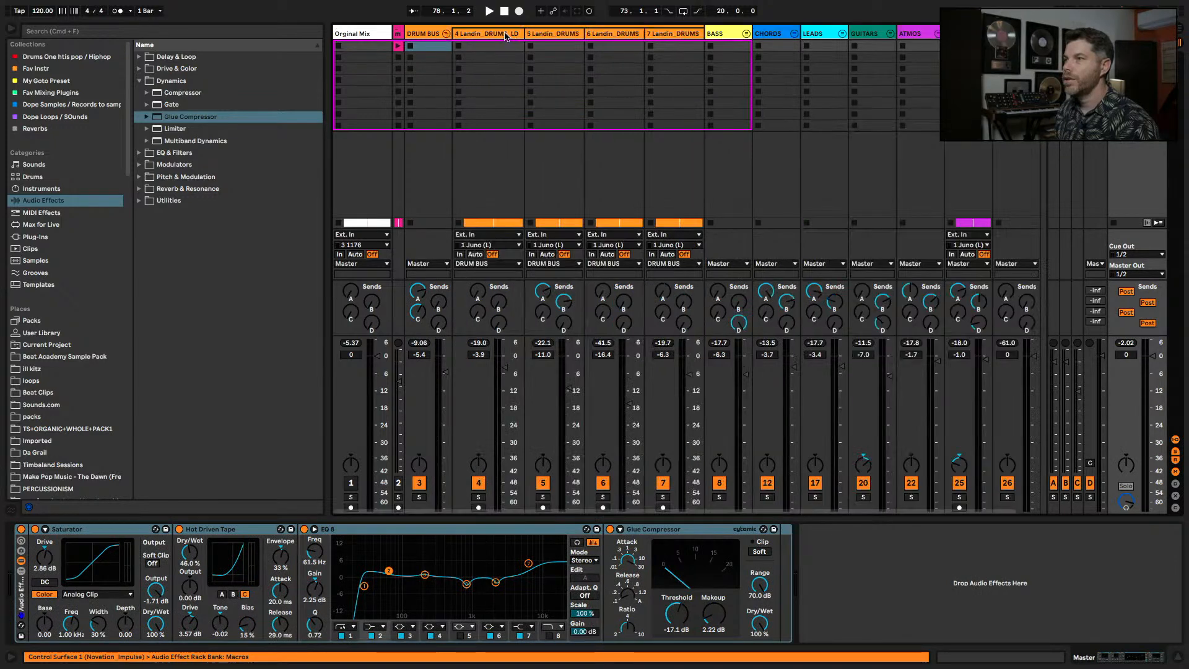
key("Tab")
key("space")
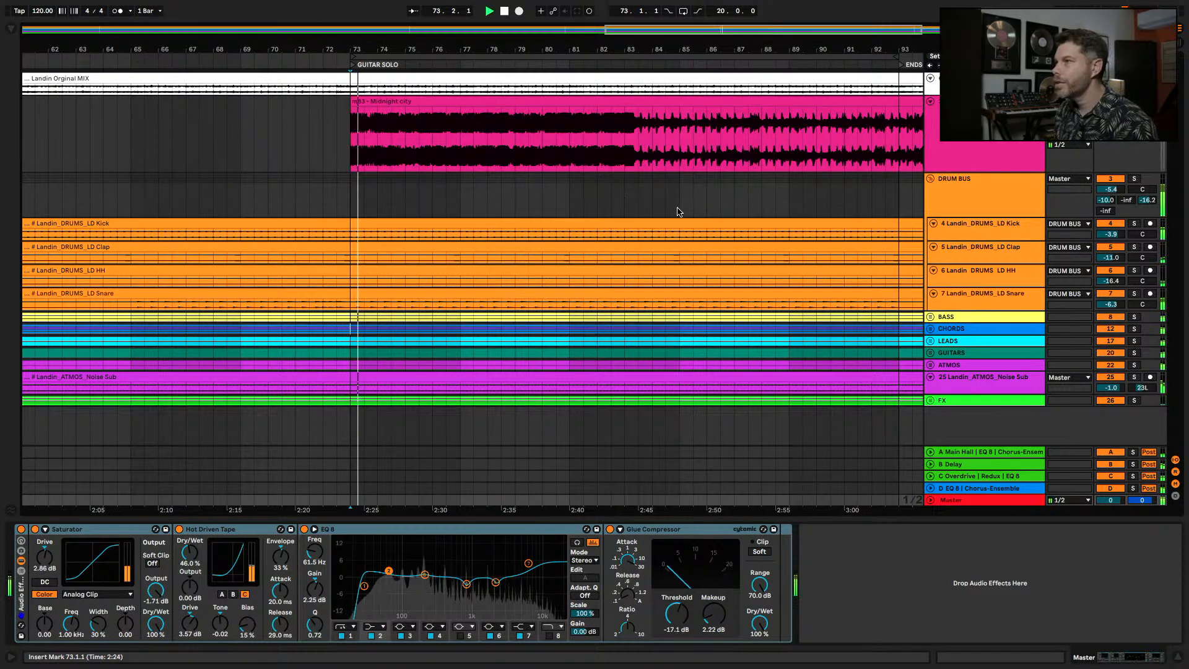
key("space")
left_click(1014, 253)
left_click_drag(1009, 263, 1008, 360)
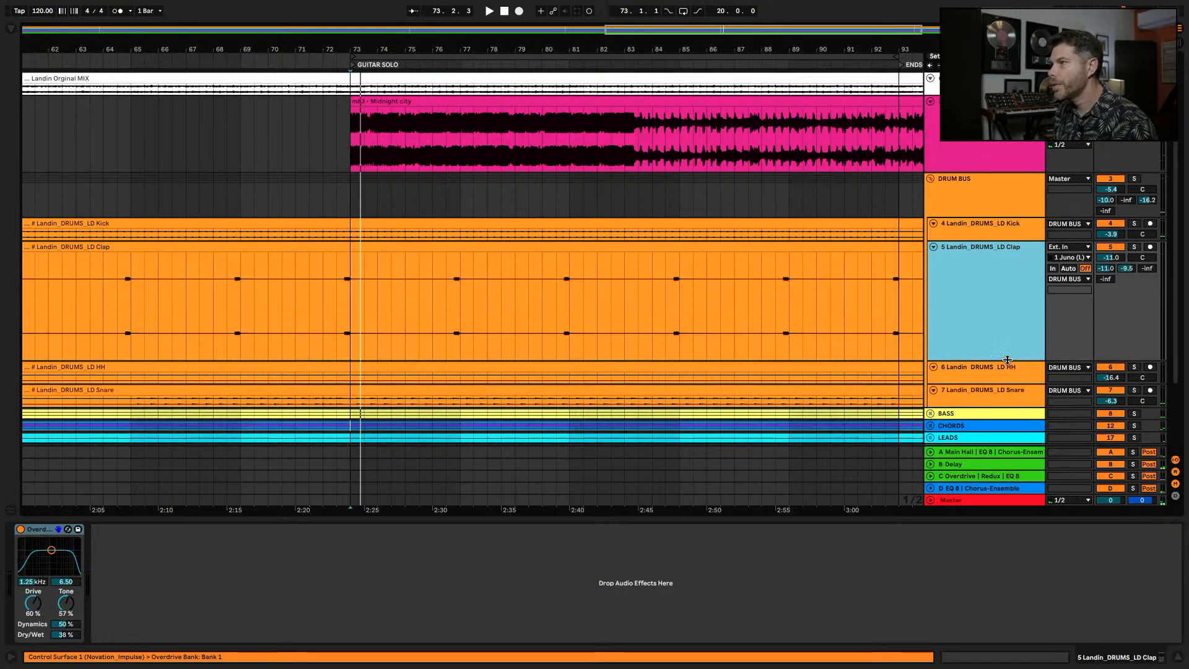
- Play the guitar solo from a few bars in and set the clap track's volume to -11.8 dB in the mixer
left_click(450, 290)
key("space")
key("Tab")
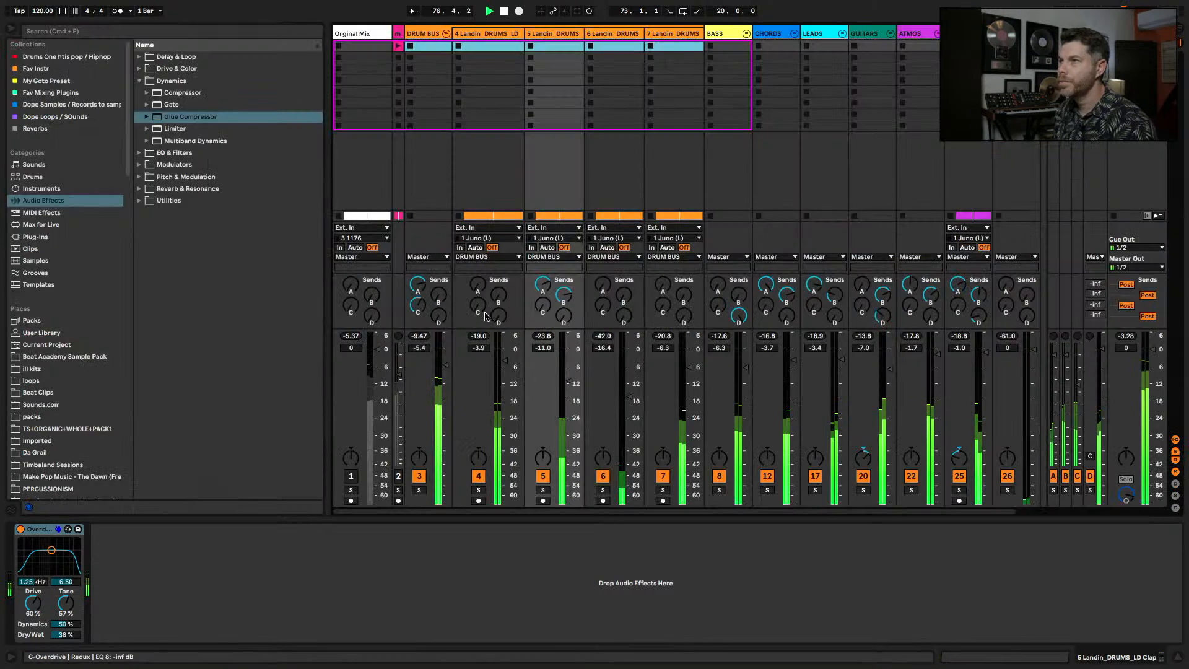
key("space")
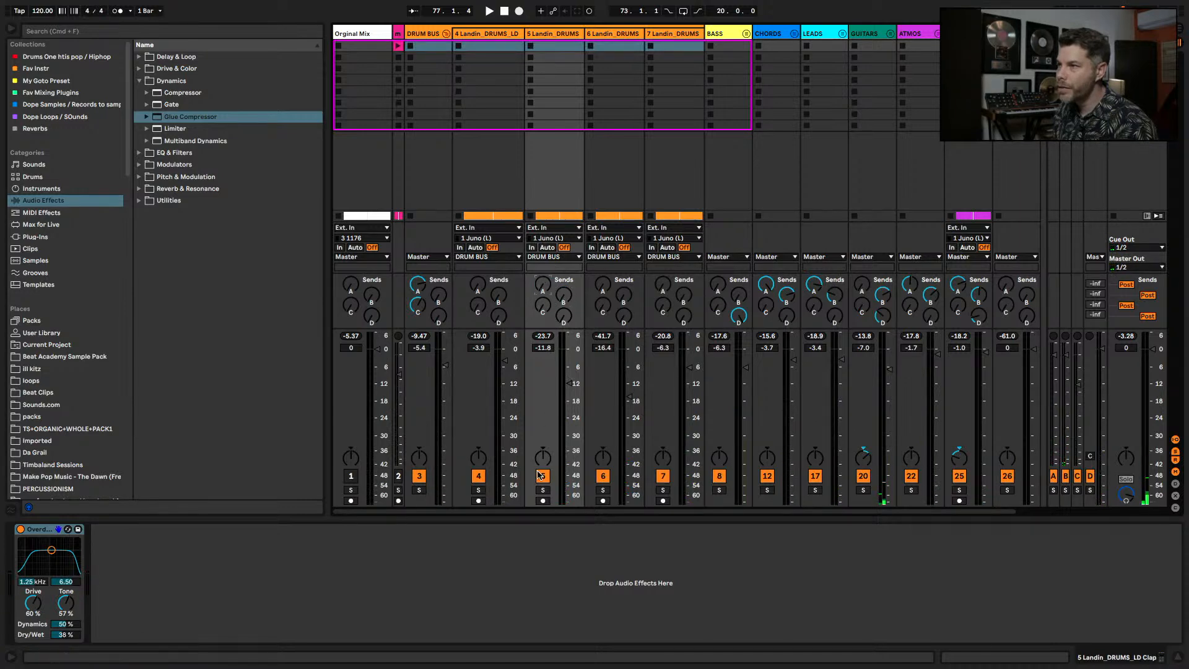
- Add a Reverb to the clap track with Dry/Wet at 37%, set the track's volume to -12.0 dB, and return to the Master devices
left_click(142, 188)
left_click(166, 179)
left_click_drag(549, 135, 548, 136)
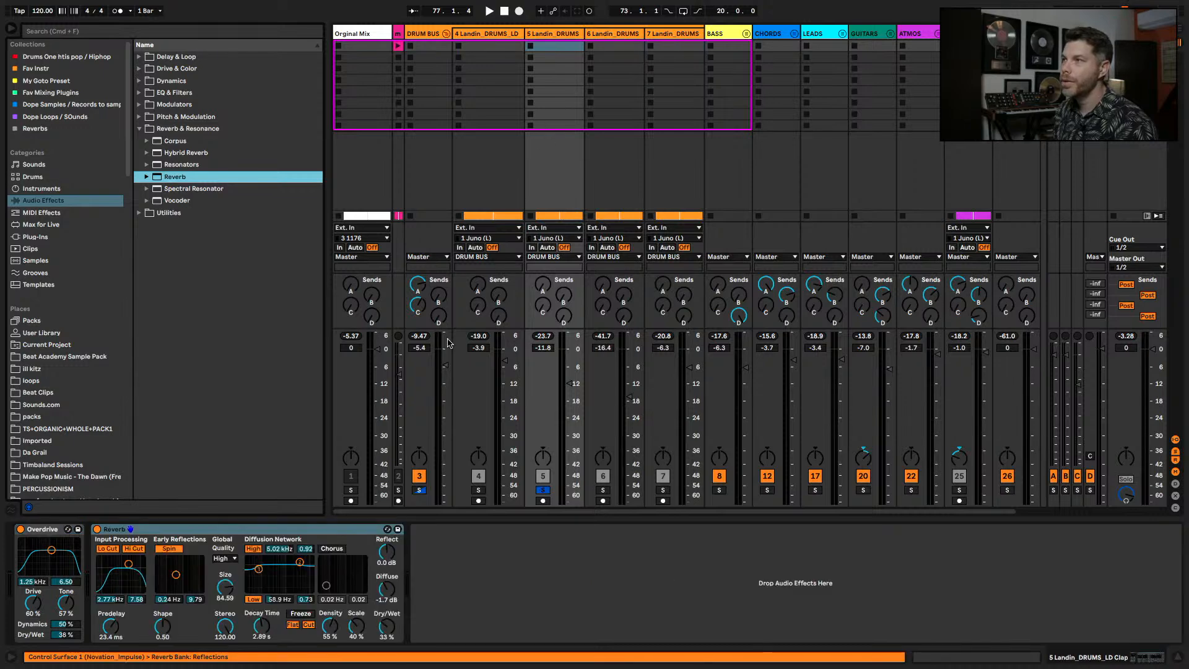
key("space")
left_click(387, 628)
left_click_drag(388, 628, 388, 633)
key("space")
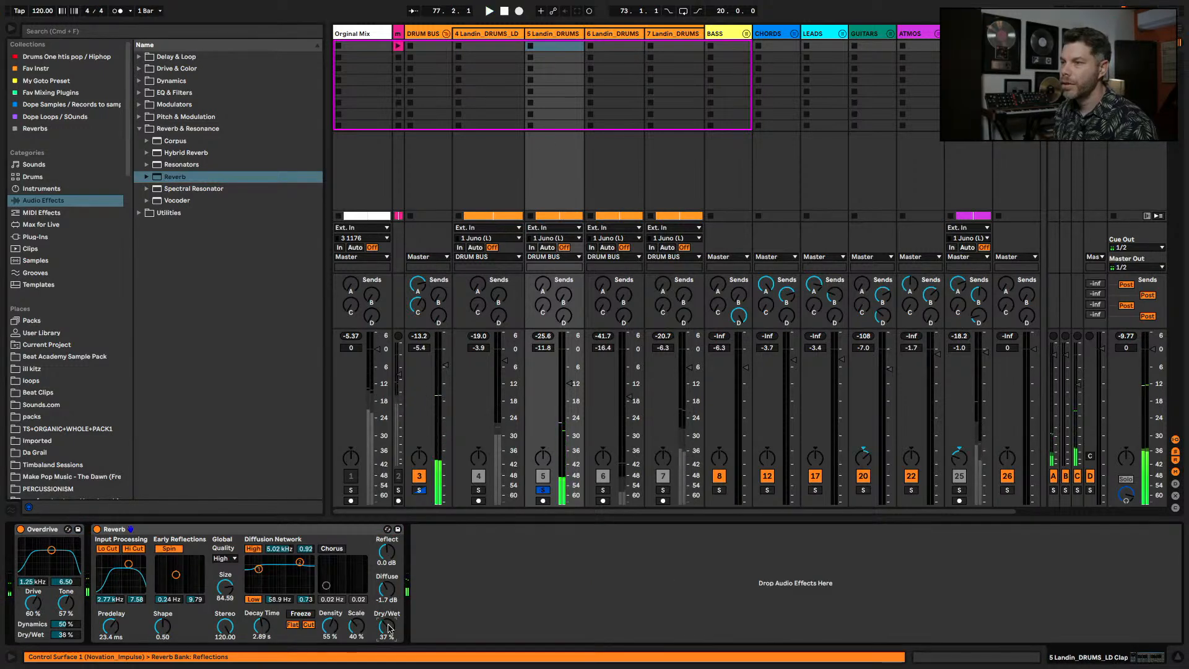
key("space")
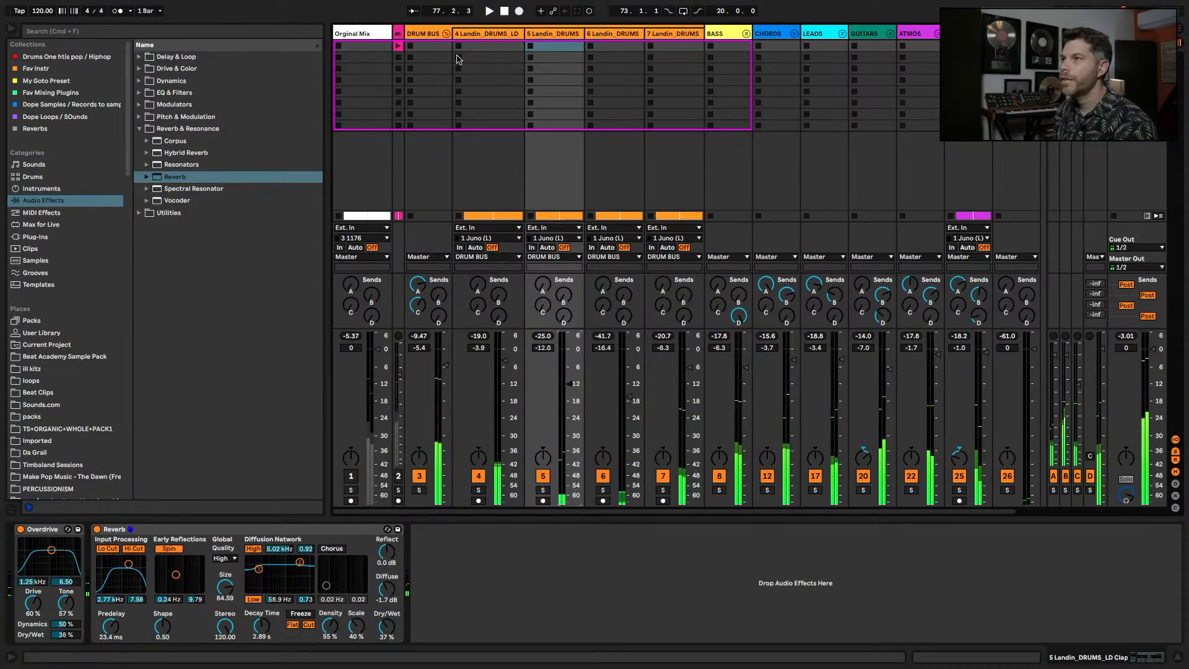
left_click(446, 33)
left_click(1137, 30)
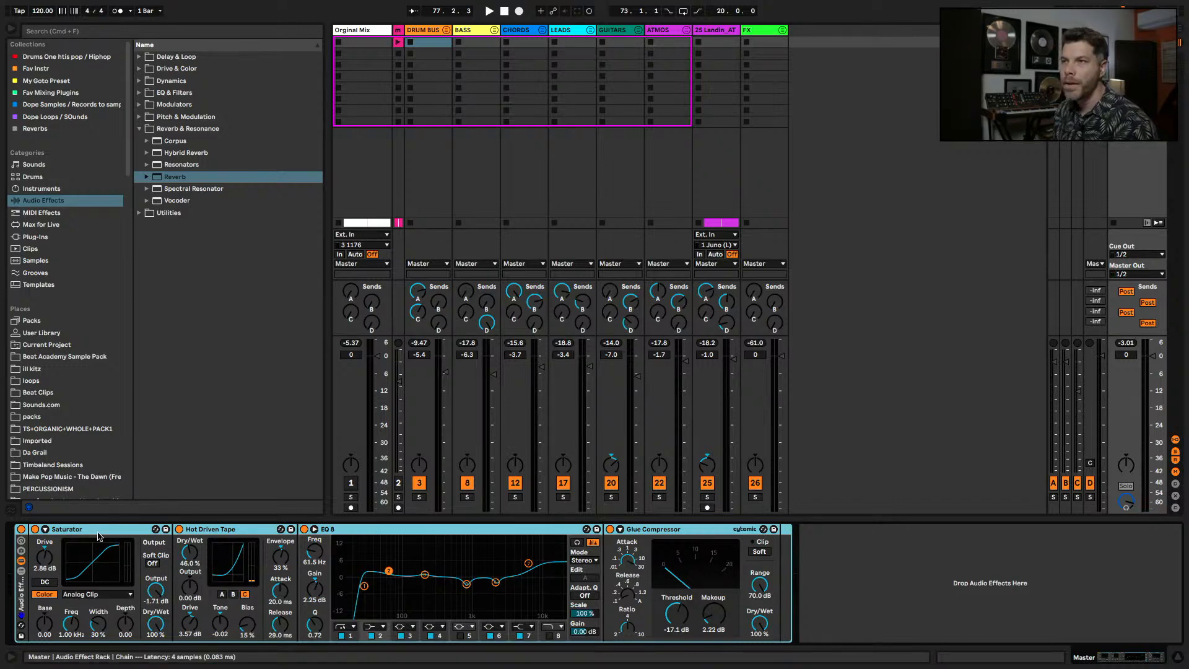
left_click(139, 129)
left_click(138, 141)
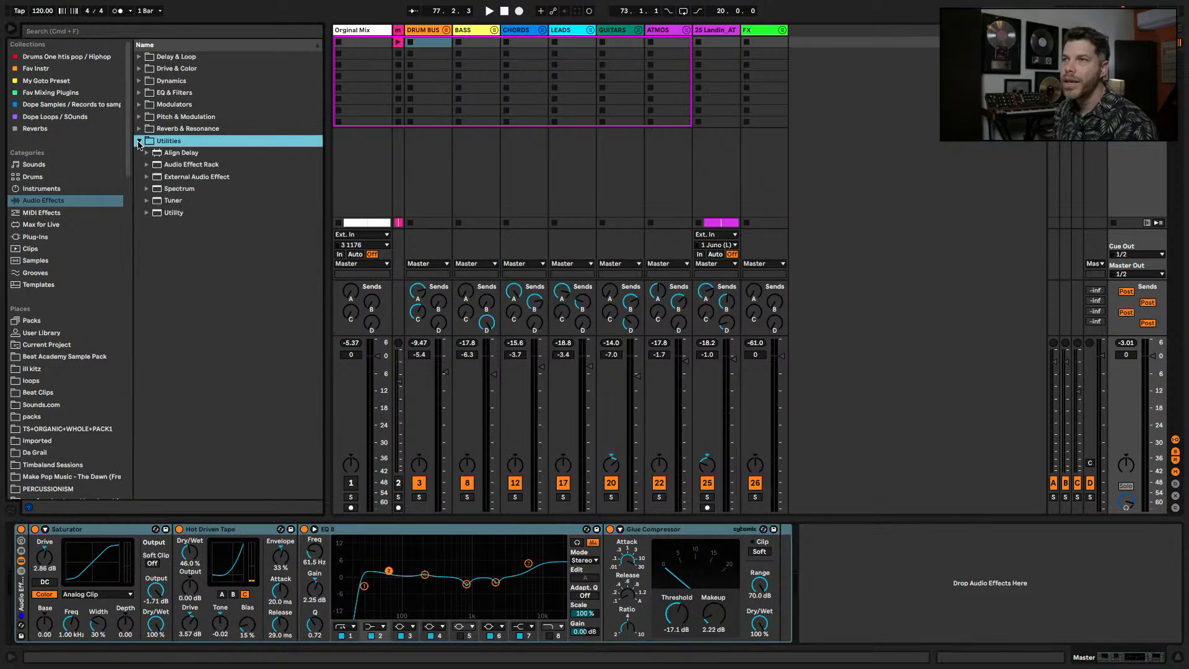
left_click(172, 213)
left_click_drag(672, 517, 838, 579)
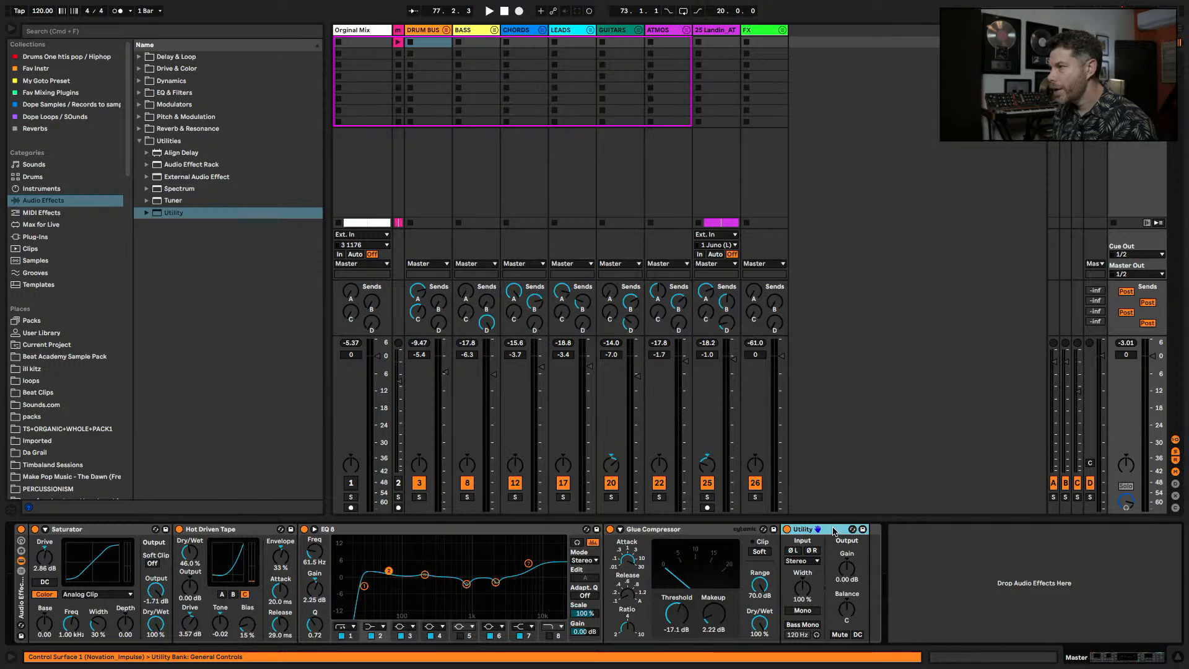
key("Delete")
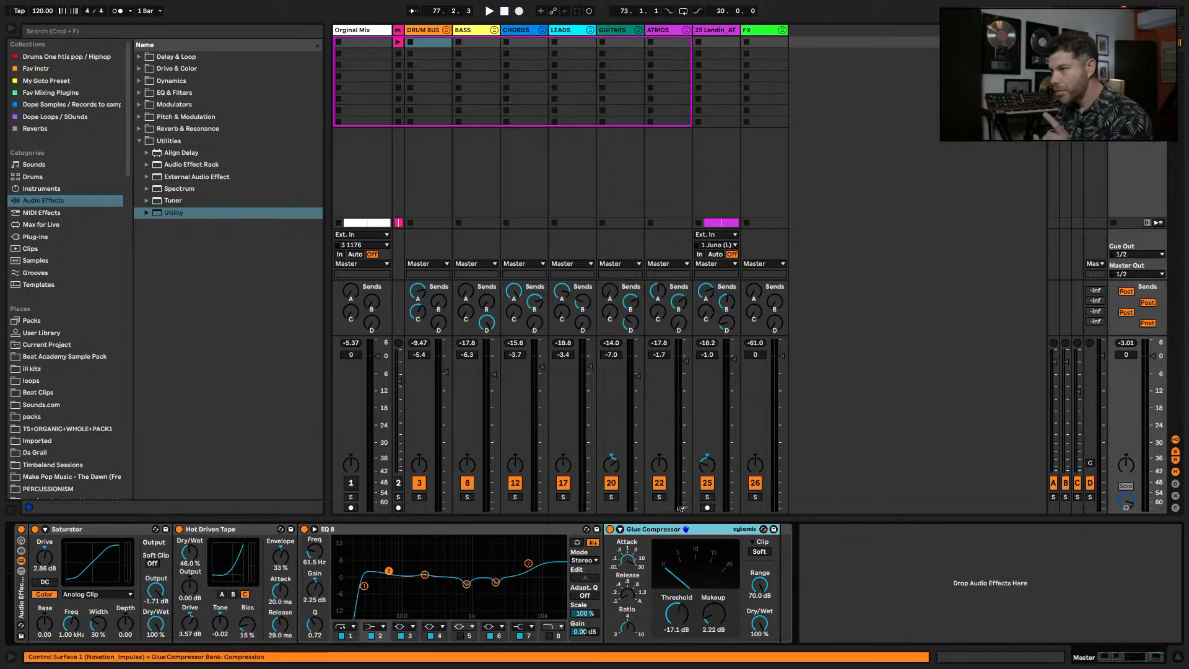
- Add an EQ Eight after the Master Glue Compressor, set it to M/S mode, and switch editing to the side channel
left_click(148, 93)
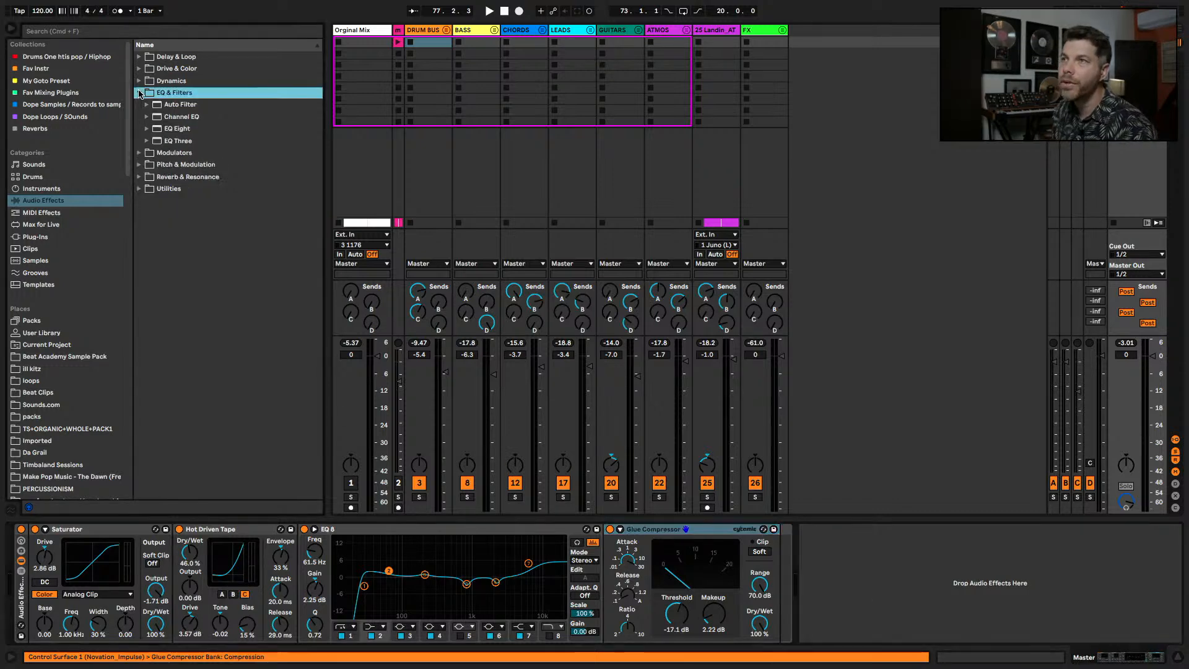
left_click(165, 132)
left_click_drag(162, 323, 221, 531)
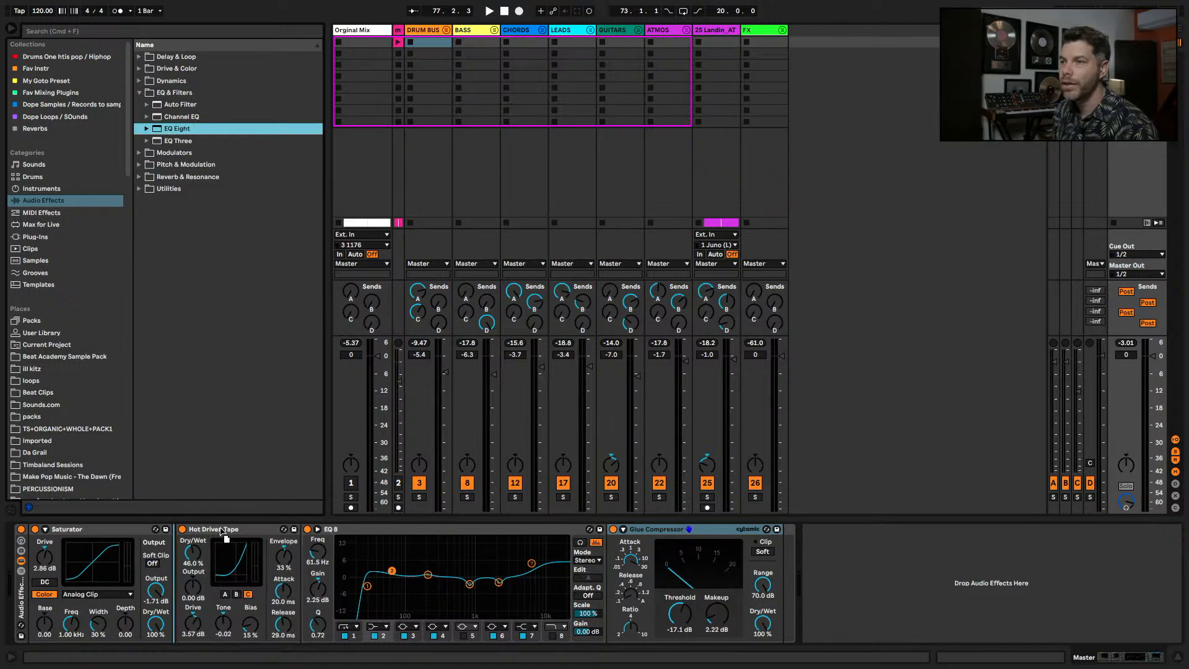
left_click_drag(120, 573, 755, 587)
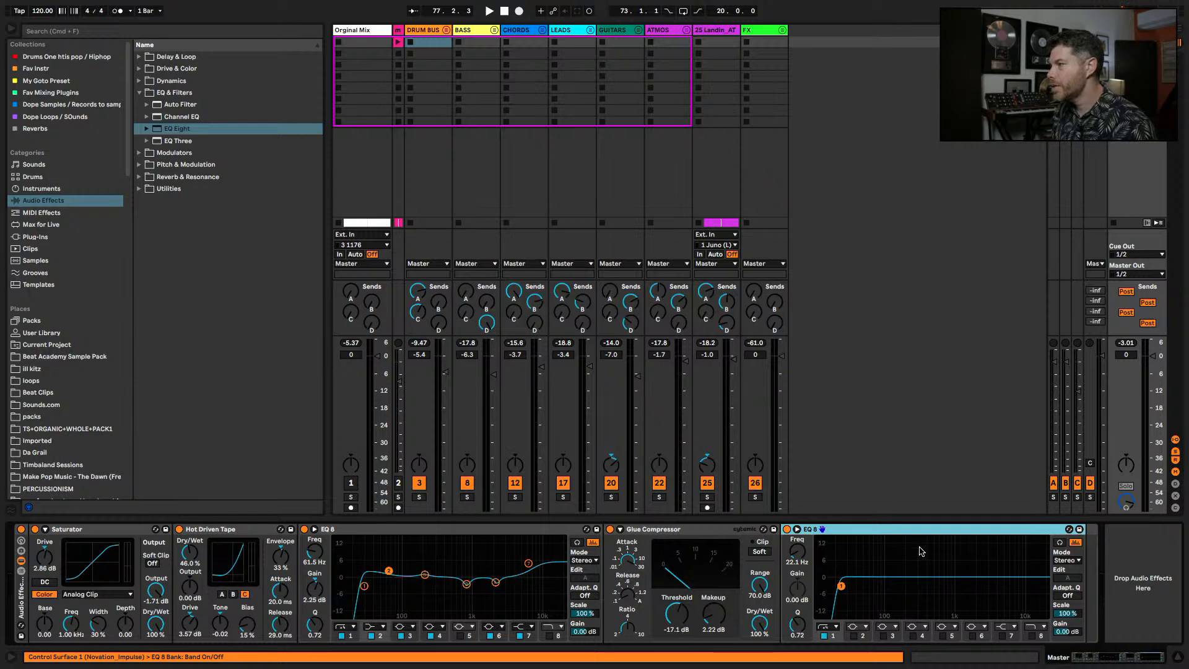
left_click(1079, 560)
left_click(1077, 581)
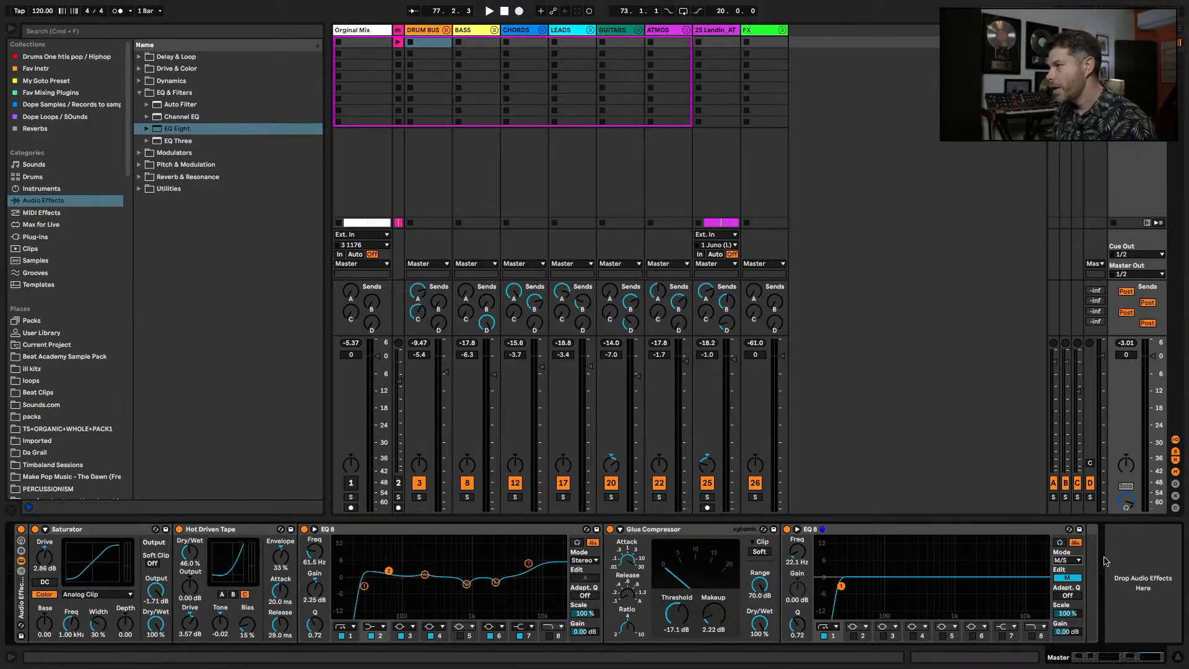
left_click(1068, 579)
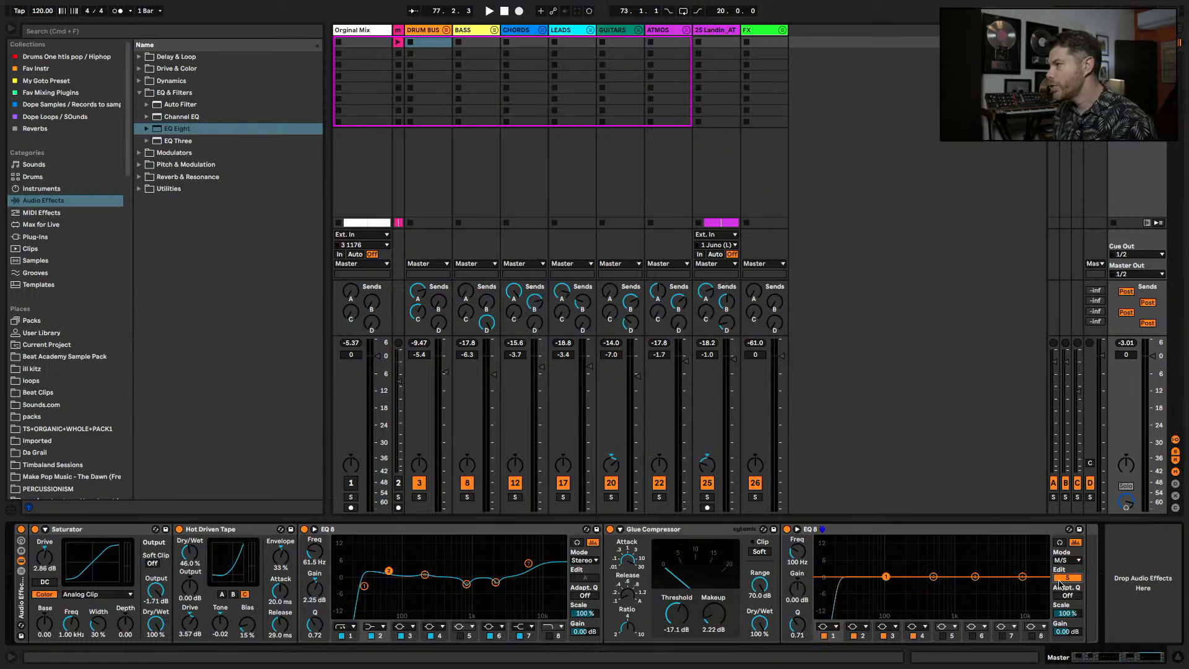
- Make the side channel's band 1 a low cut and set it to 66.7 Hz with Q 0.69 during playback
left_click(823, 628)
left_click(825, 564)
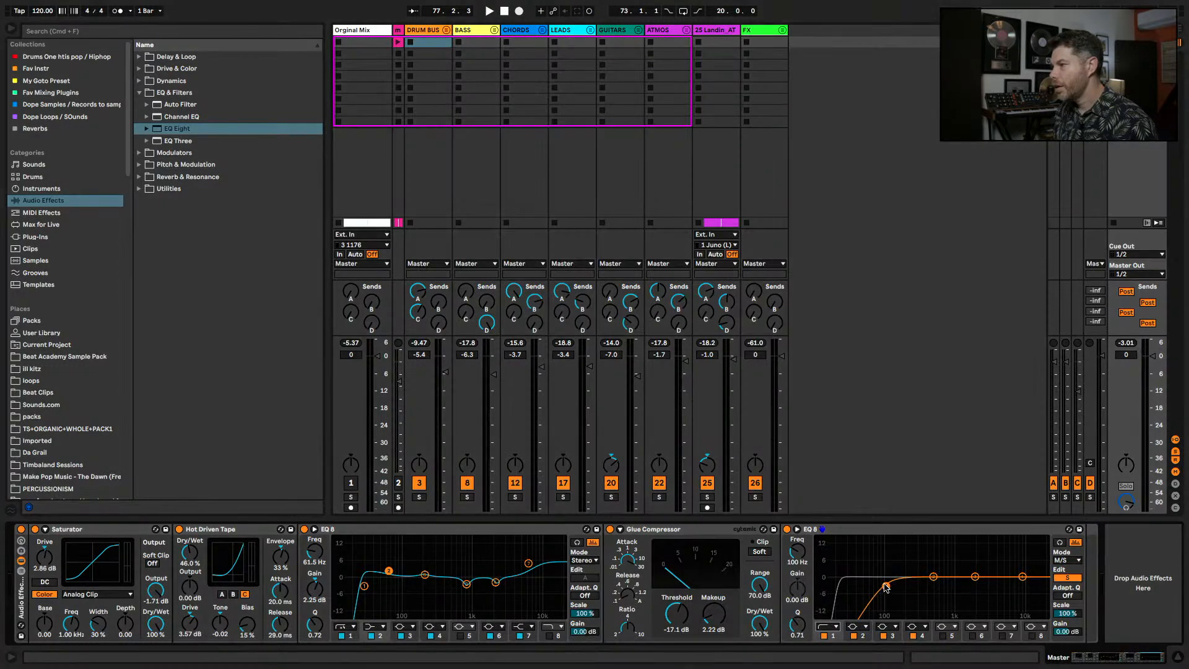
left_click_drag(887, 586, 854, 583)
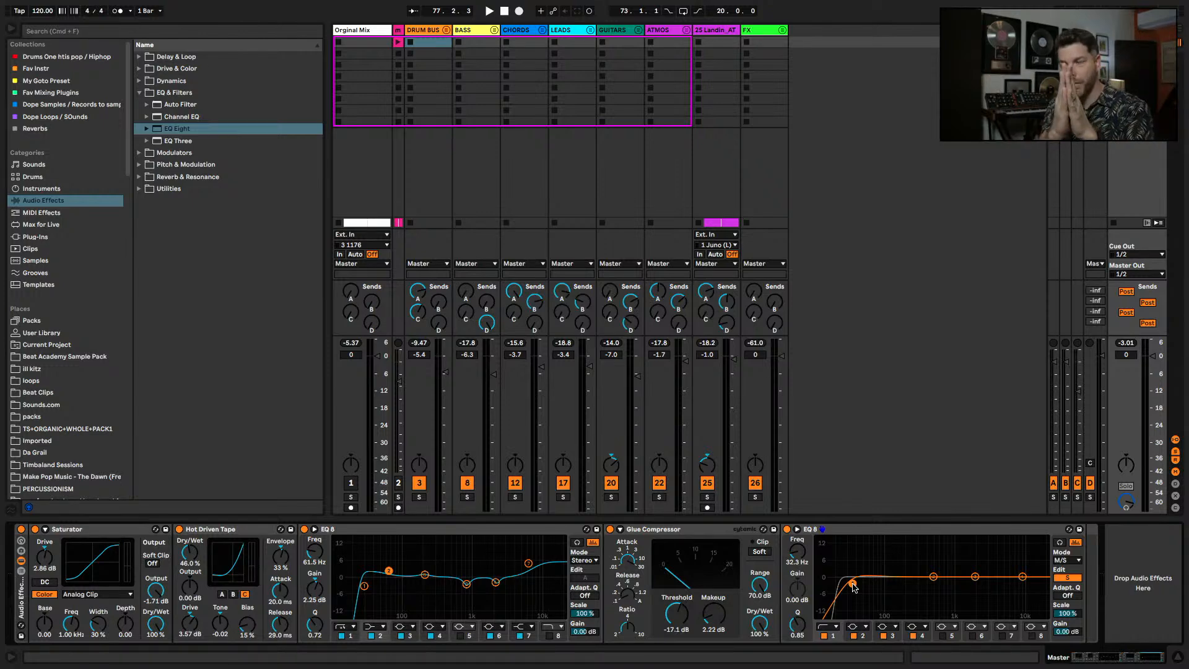
key("space")
left_click_drag(853, 584, 874, 587)
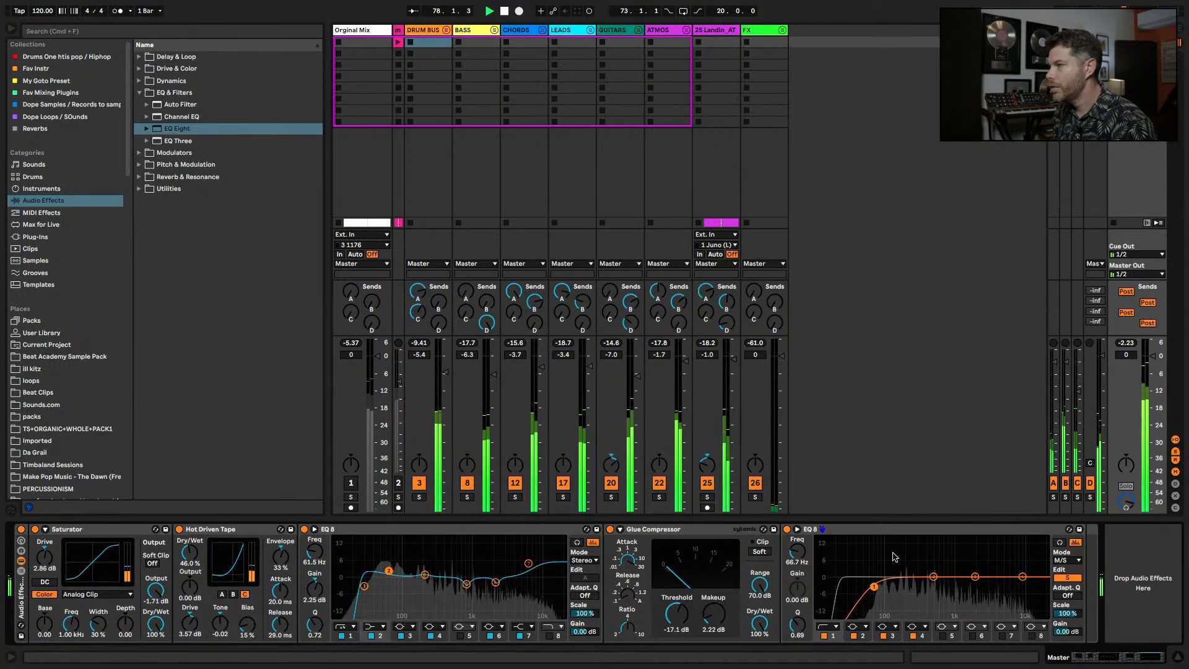
- Expand the EQ display, turn on audition mode, and set the side low cut to 103 Hz with Q 0.77
key("space")
left_click(1076, 542)
key("space")
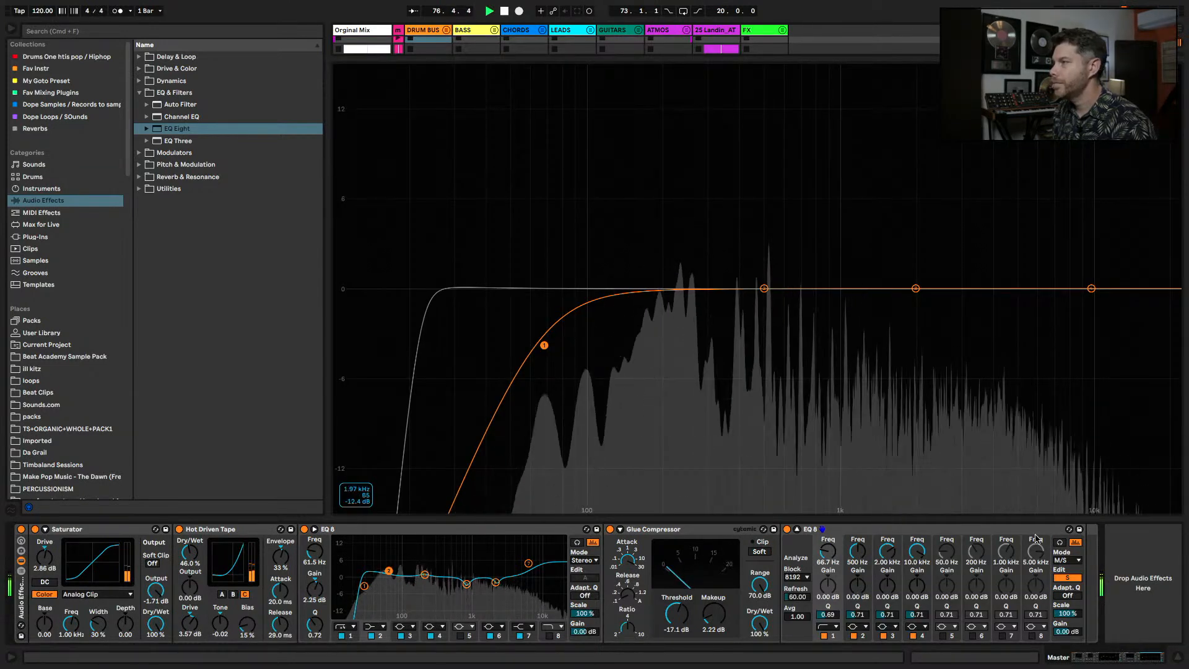
left_click(1060, 542)
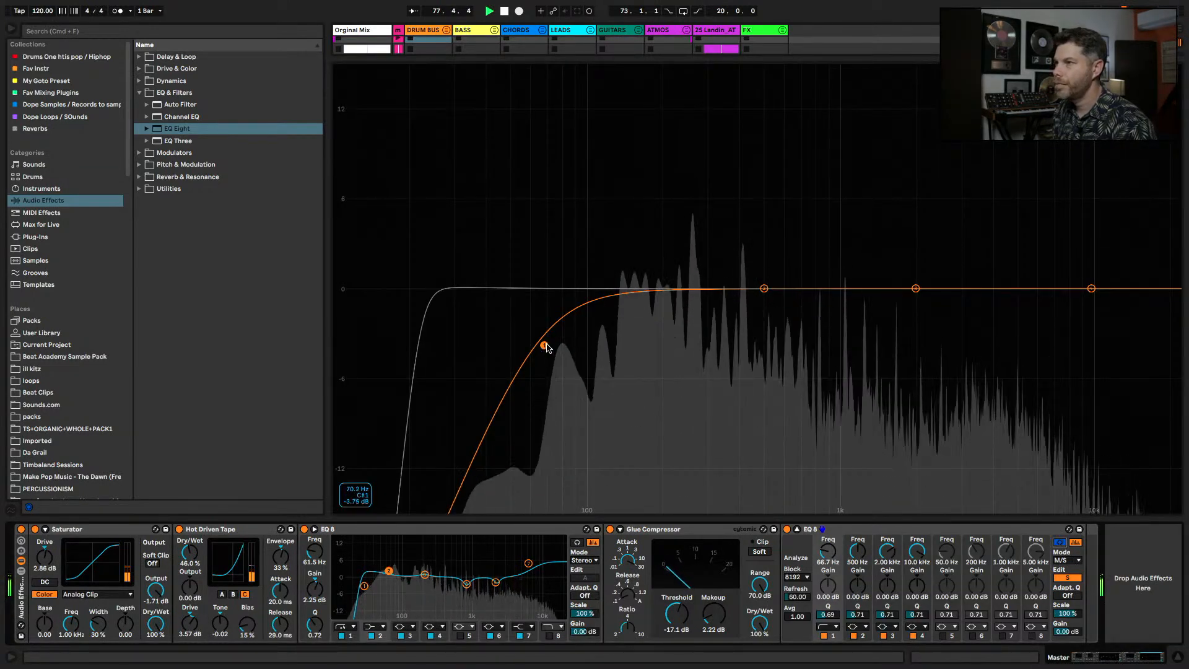
mouse_move(544, 346)
left_mouse_down()
mouse_move(625, 337)
mouse_move(592, 338)
left_mouse_up()
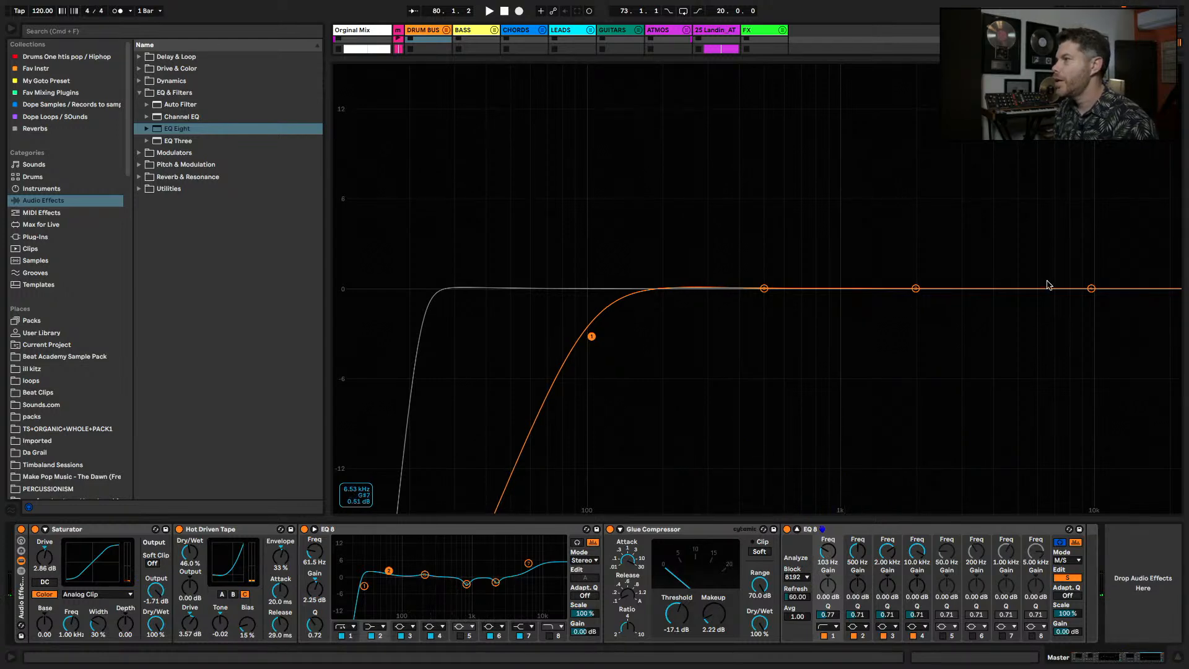
- Set the side channel's band 3 to 2.66 kHz with 3.54 dB gain and close the expanded EQ display
key("space")
left_click_drag(915, 289, 947, 236)
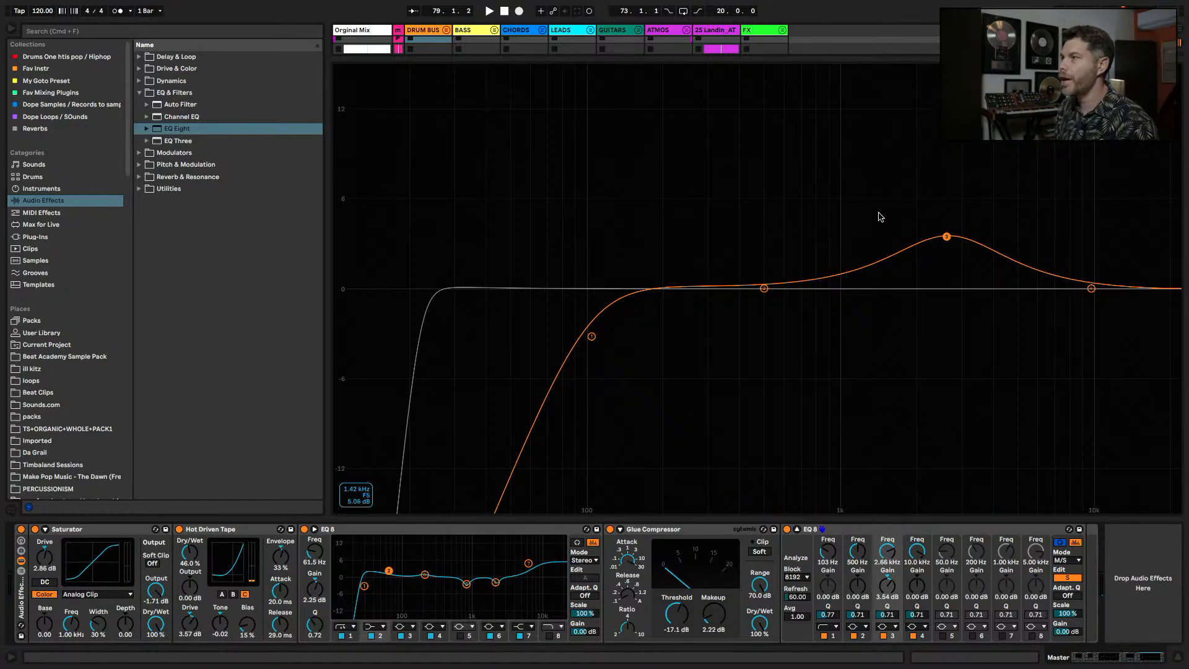
key("Escape")
- During playback, collapse the first Master EQ and set the Glue Compressor's threshold to -18.1 dB
key("space")
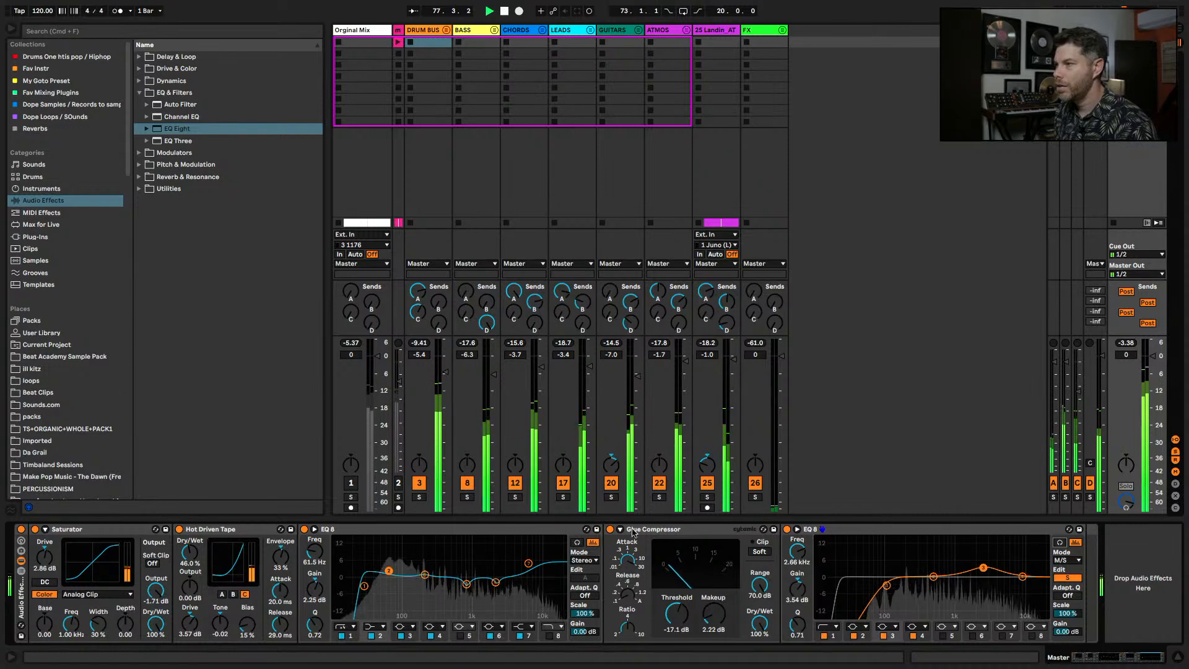
left_click(523, 530)
key("Delete")
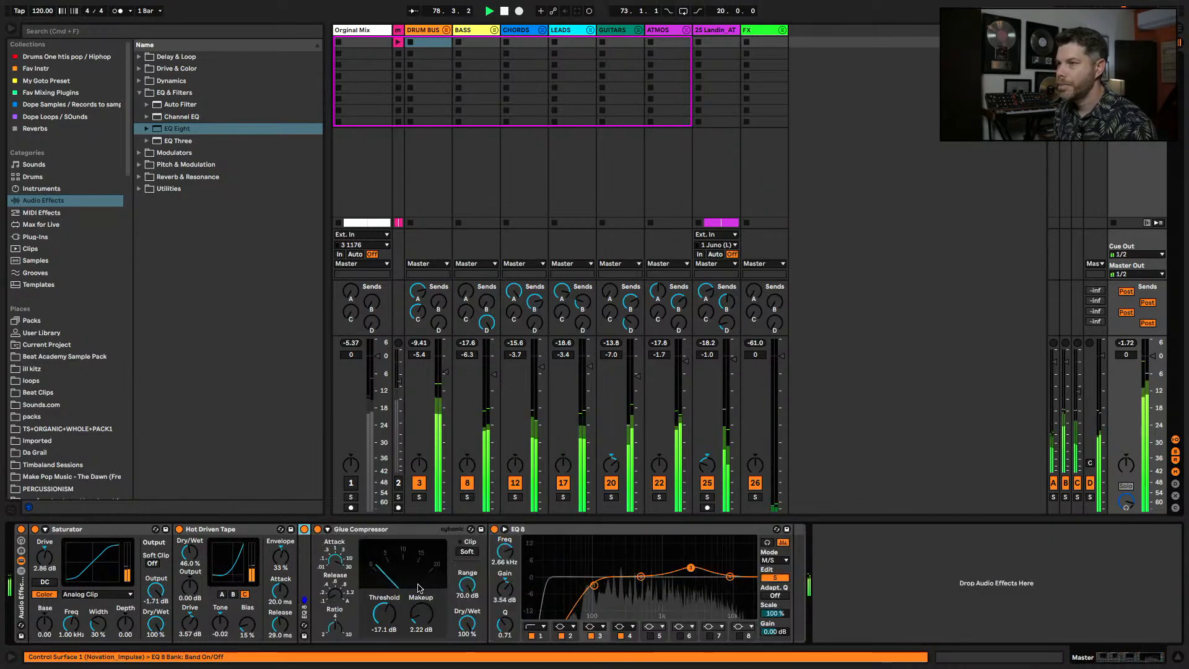
left_click_drag(390, 609, 390, 612)
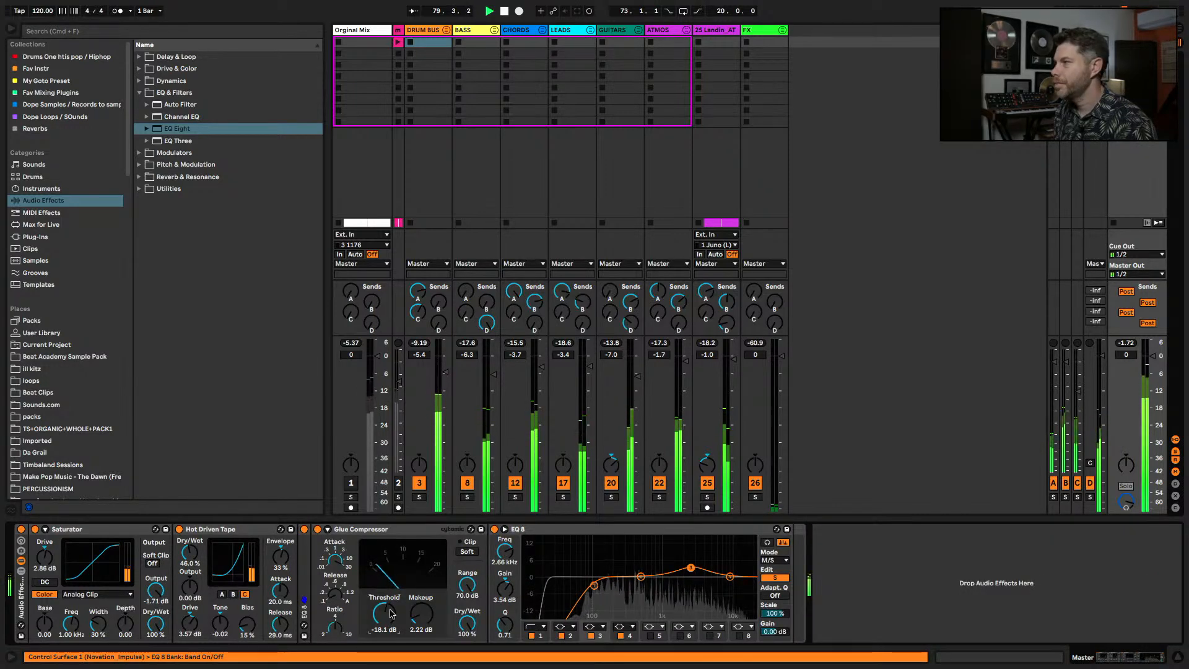
left_click(116, 197)
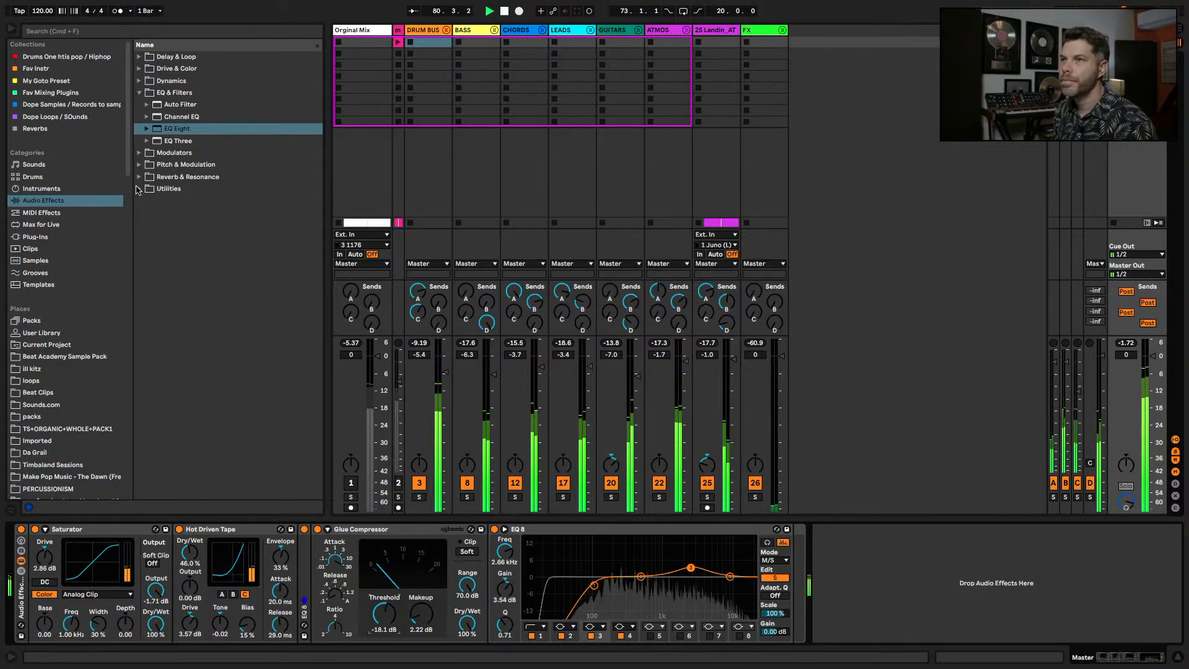
key("space")
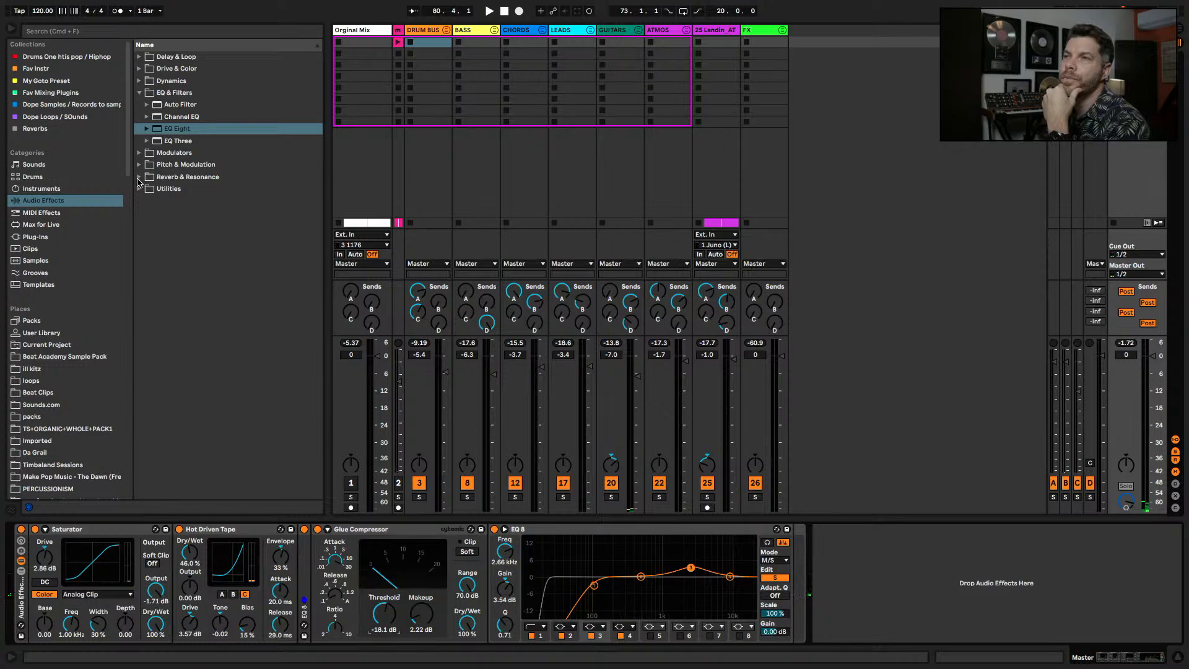
- Add a Limiter after the mid/side EQ at the end of the Master chain
left_click(141, 93)
left_click(141, 81)
left_click(164, 129)
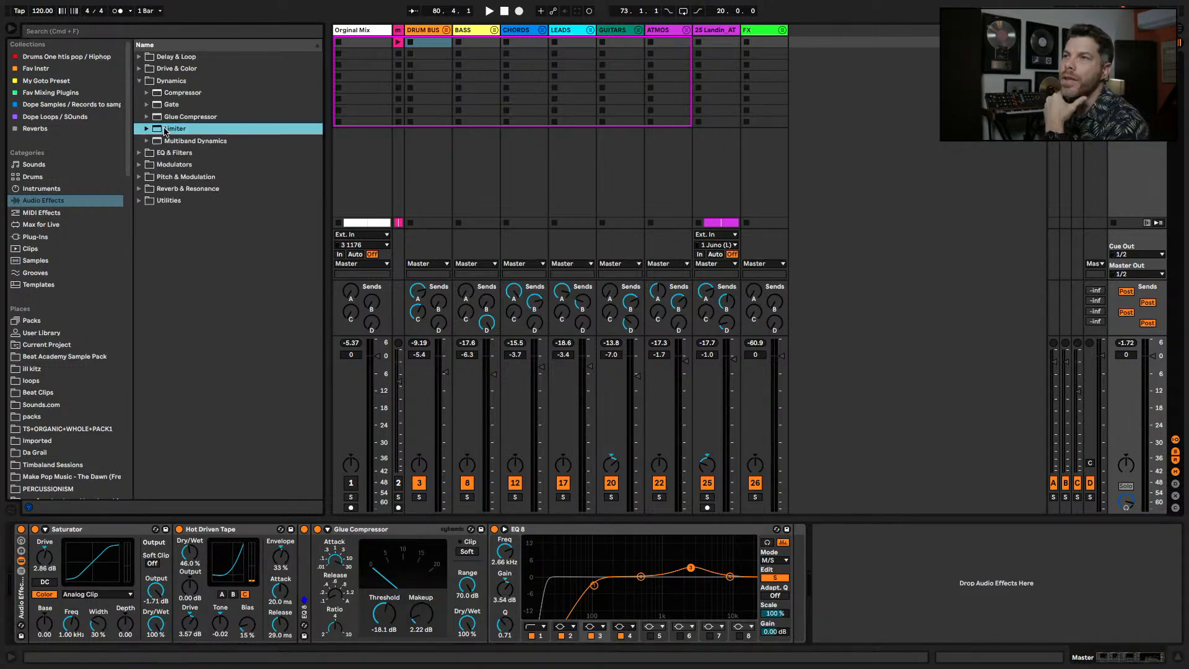
left_click_drag(413, 261, 778, 549)
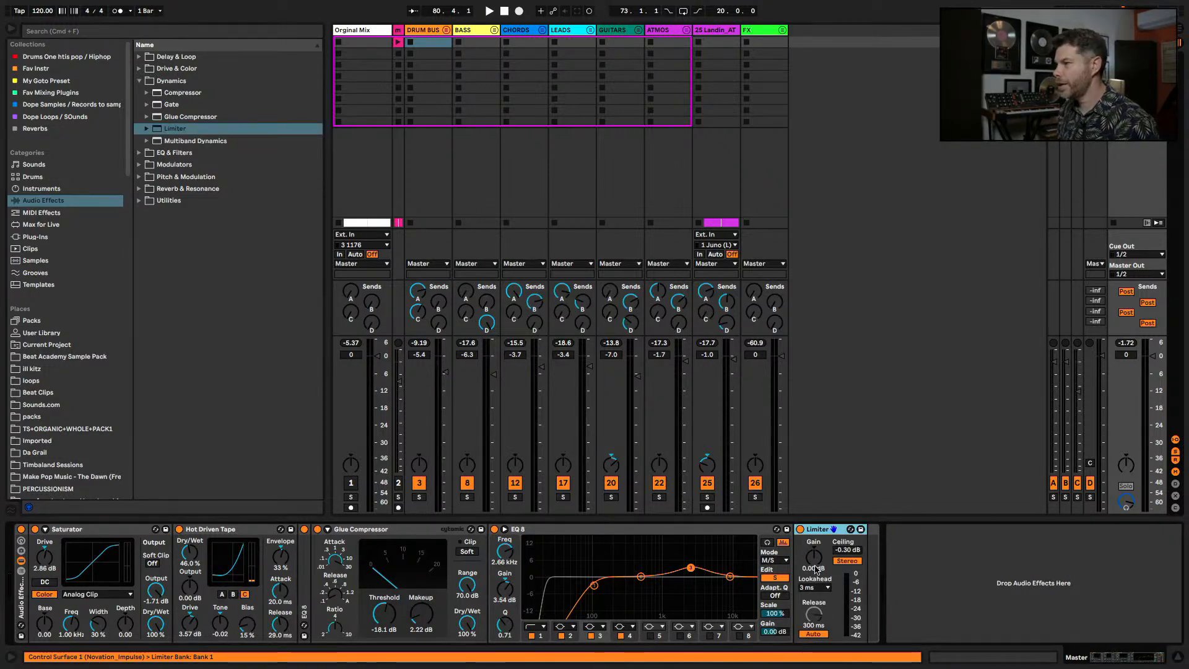
- Set the Limiter's ceiling to -0.75 dB and, while listening to playback, its gain to 2.50 dB
left_click_drag(857, 553, 814, 542)
key("space")
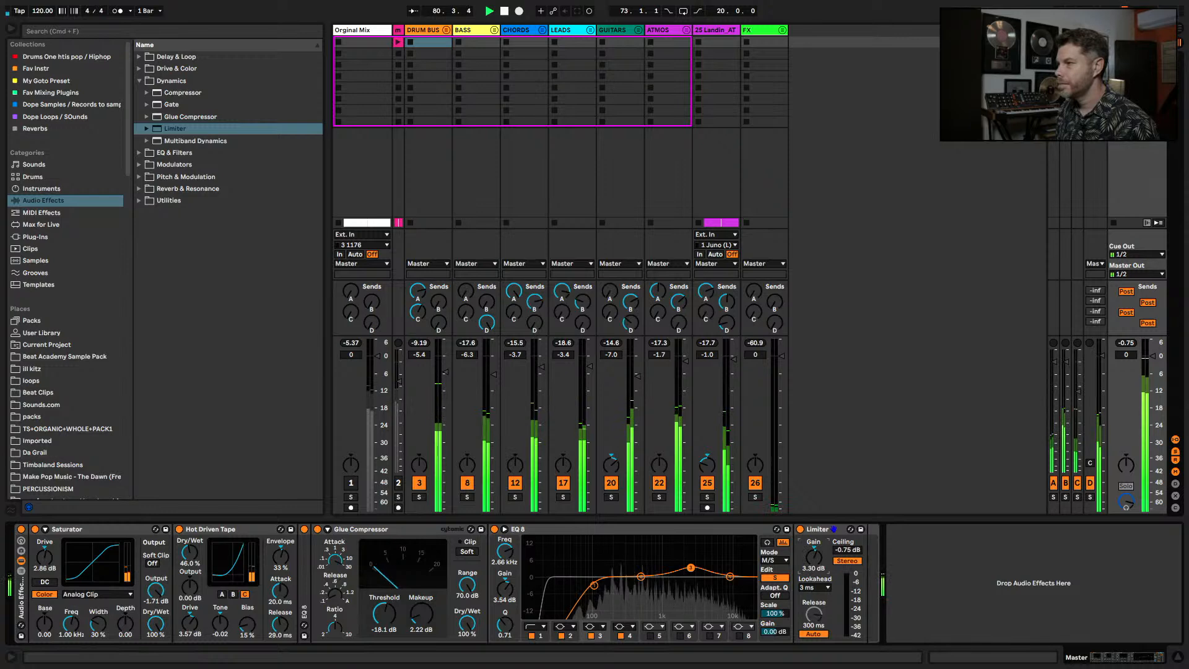
left_click_drag(813, 554, 813, 560)
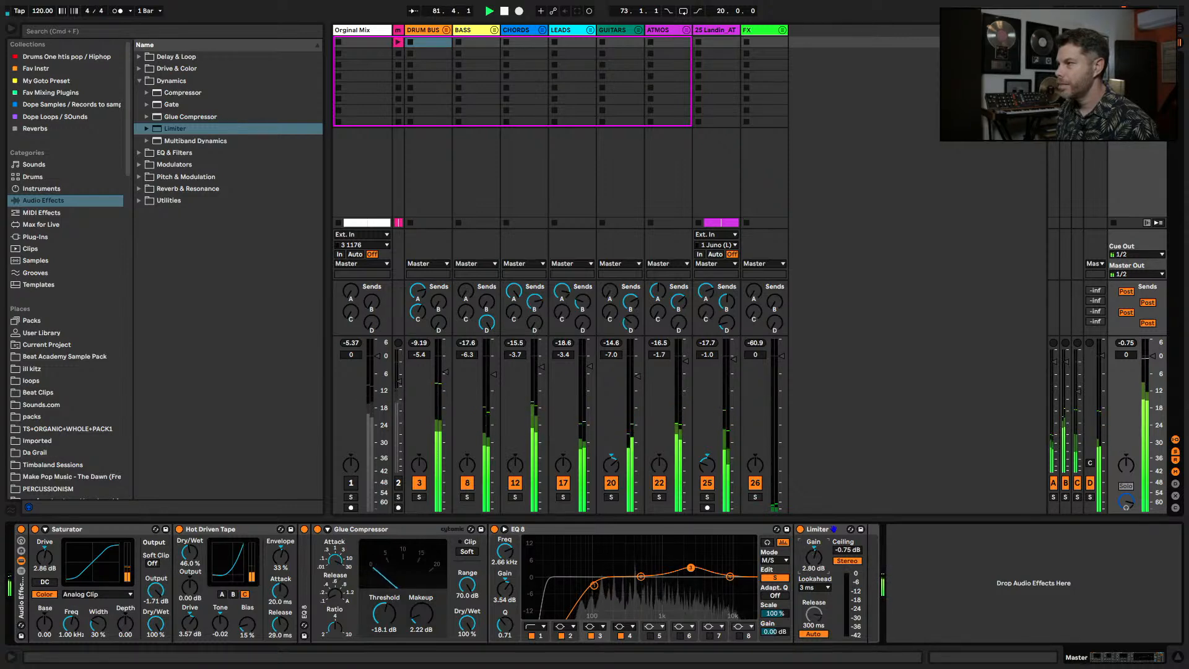
key("space")
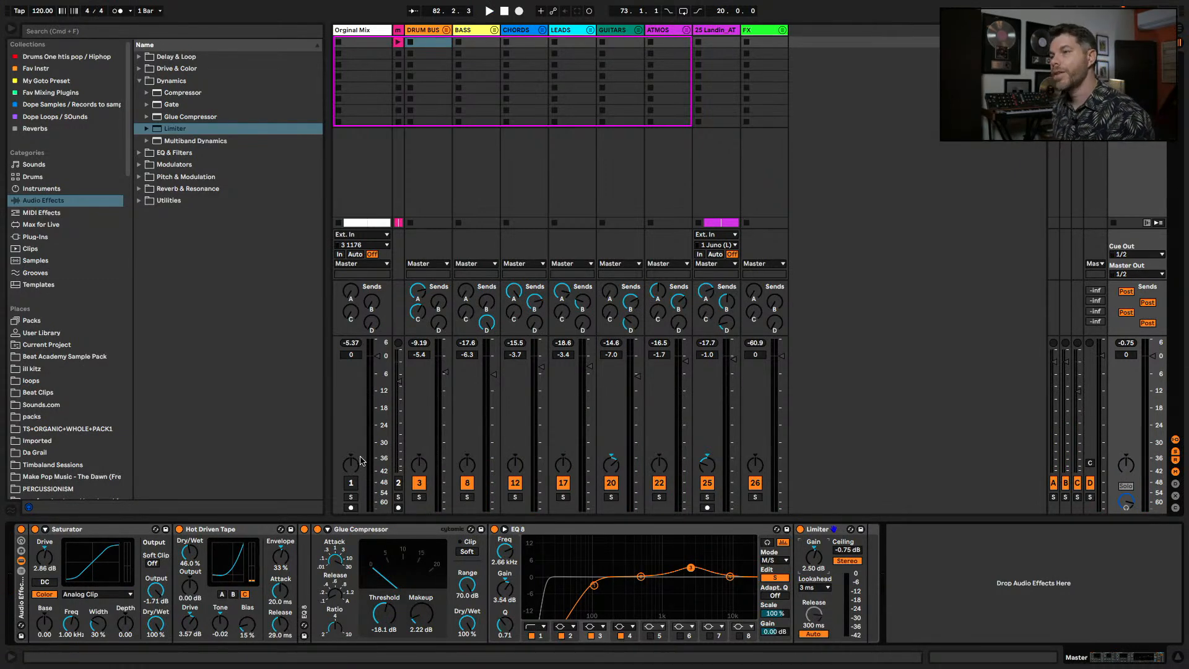
- Solo the original mix during playback, and turn the solo off again to compare it with the limited mix
left_click(351, 497)
key("space")
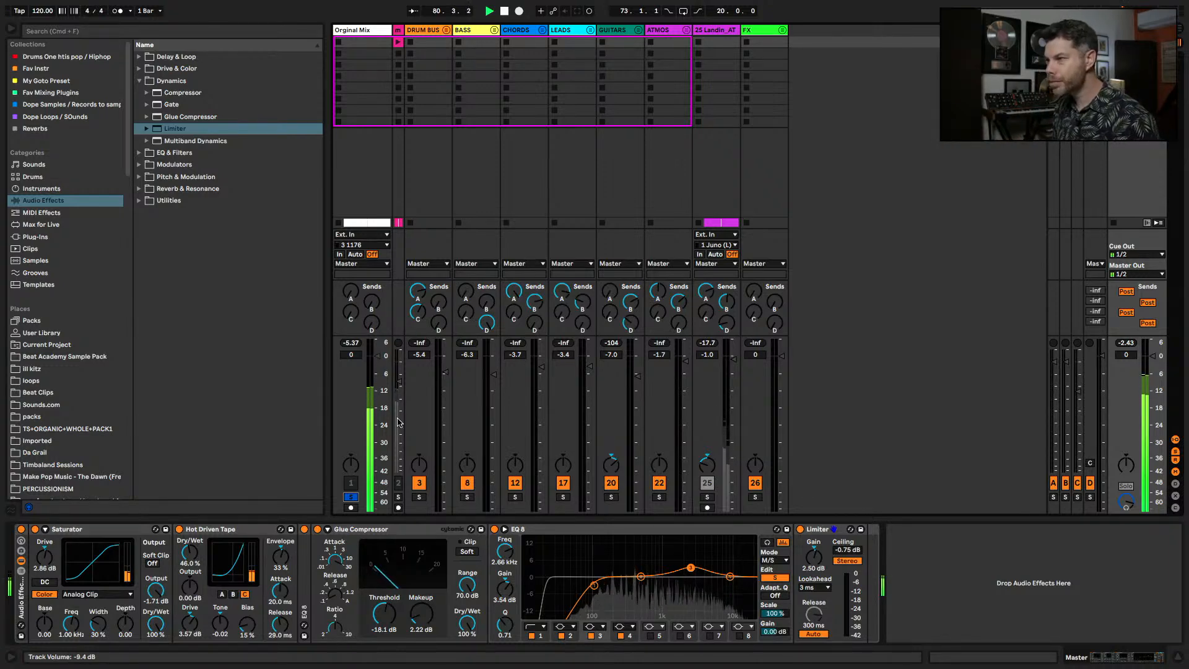
left_click(351, 496)
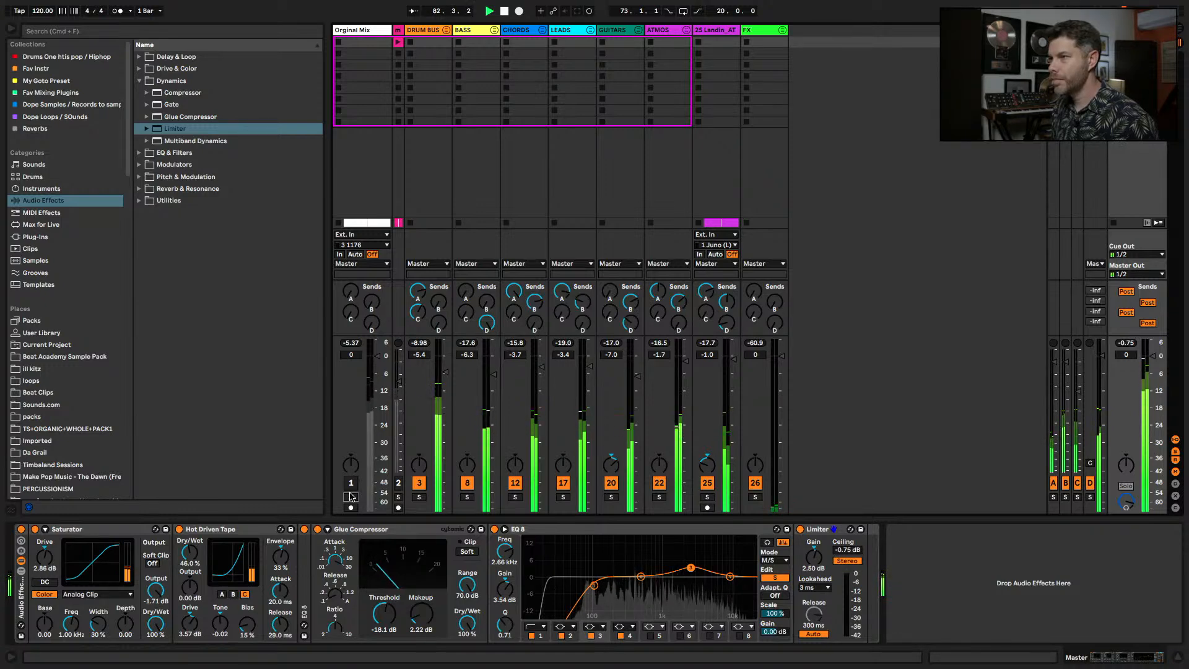
- Unfold the CHORDS and LEADS groups and audition the LEADS group and chord track 16 in solo
left_click(541, 30)
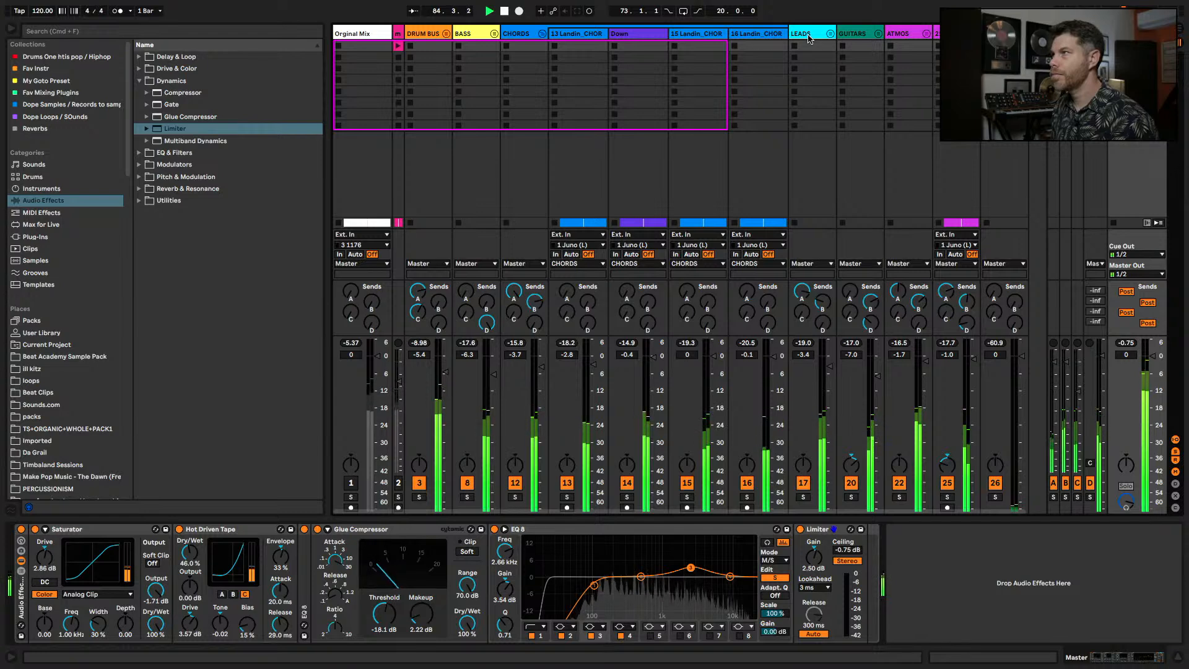
left_click(830, 34)
scroll(707, 129, "right", 3)
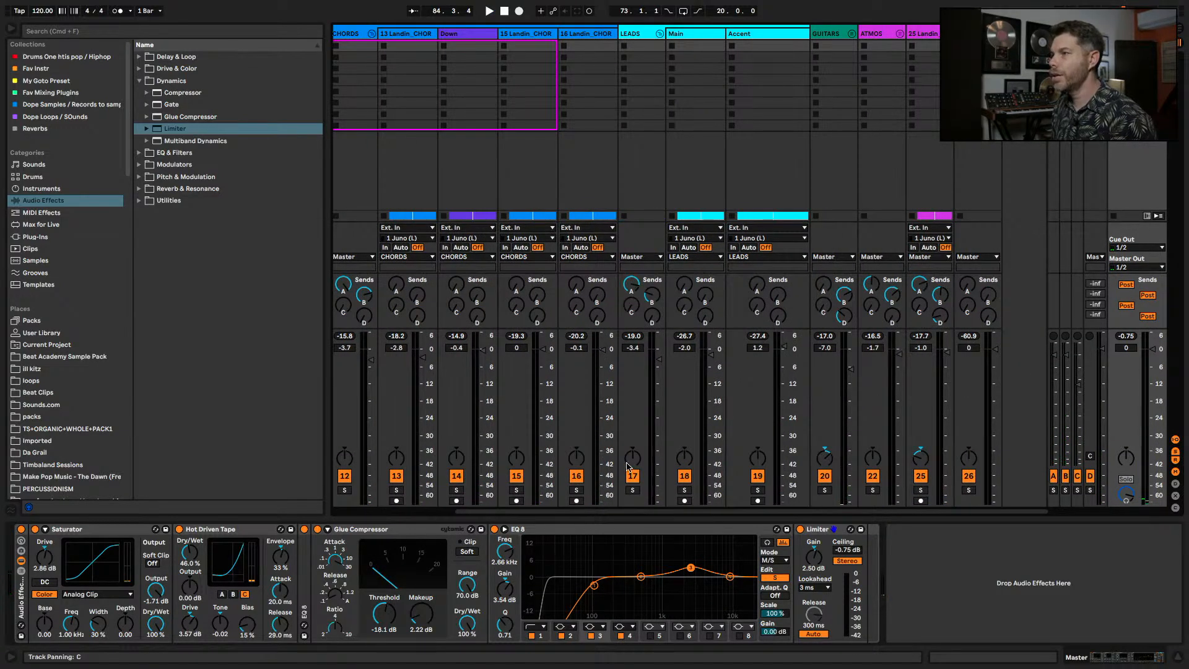
left_click(632, 490)
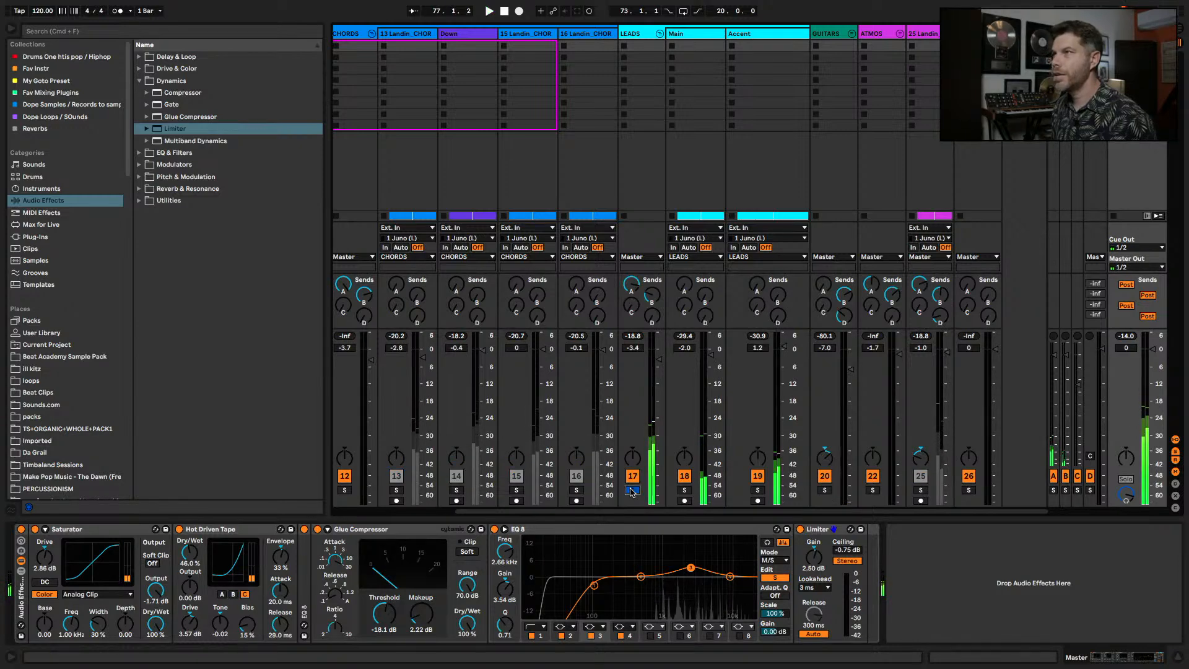
left_click(576, 490)
key("space")
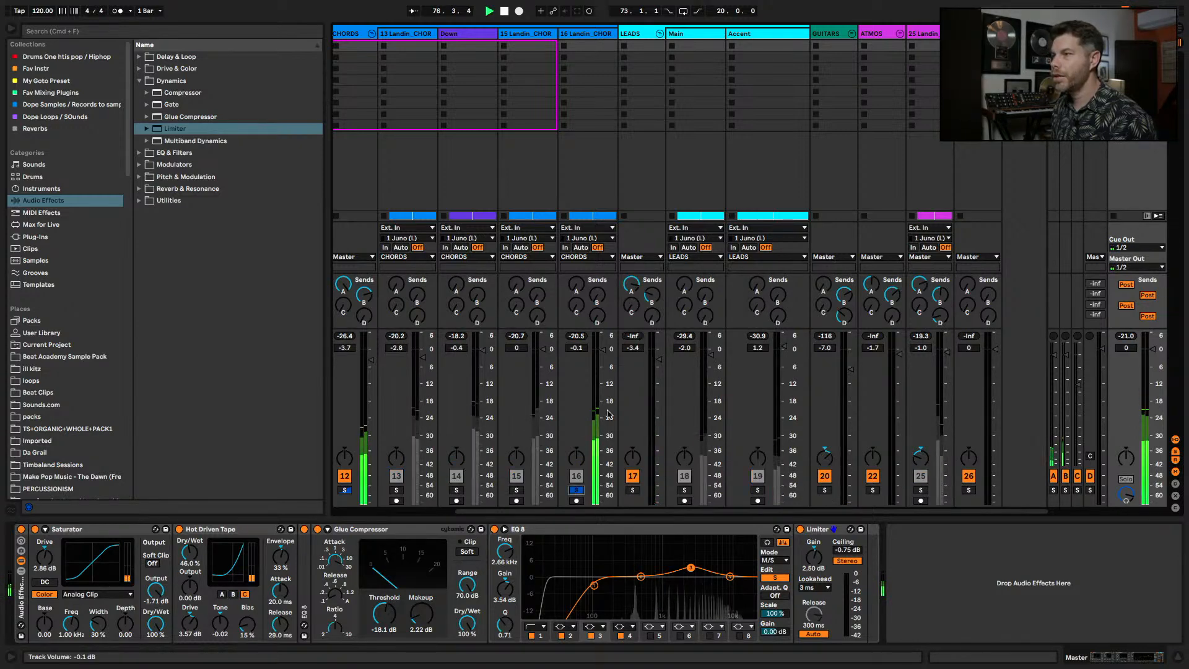
- Raise chord track 16's sends A and D while auditioning, turn off its solo, and set its volume to 0 dB
left_click_drag(605, 354, 603, 339)
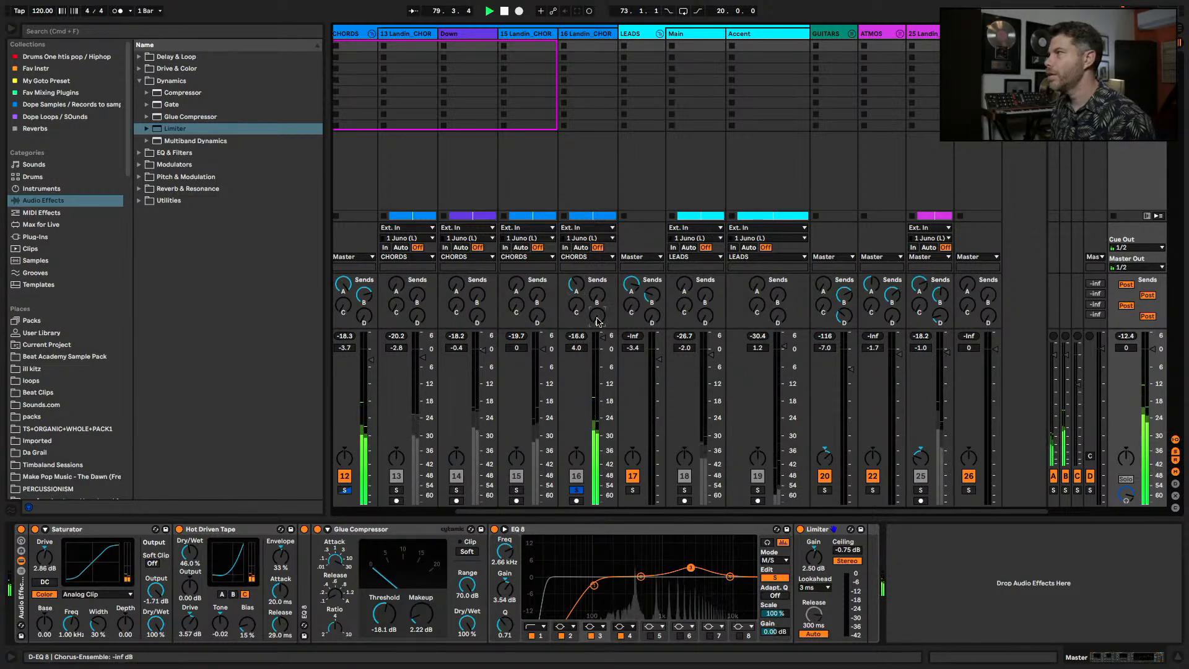
left_click(576, 491)
key("space")
left_click_drag(604, 339, 606, 355)
key("space")
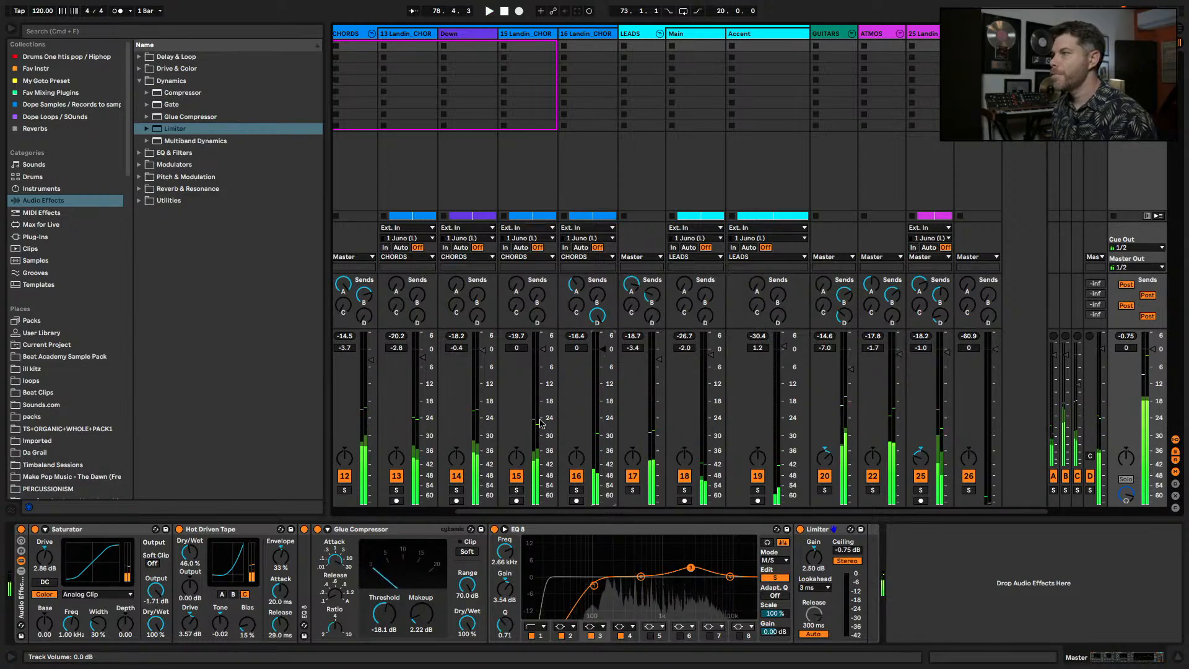
- Fold the CHORDS and LEADS groups back into their group tracks
scroll(606, 355, "left", 5)
left_click(540, 34)
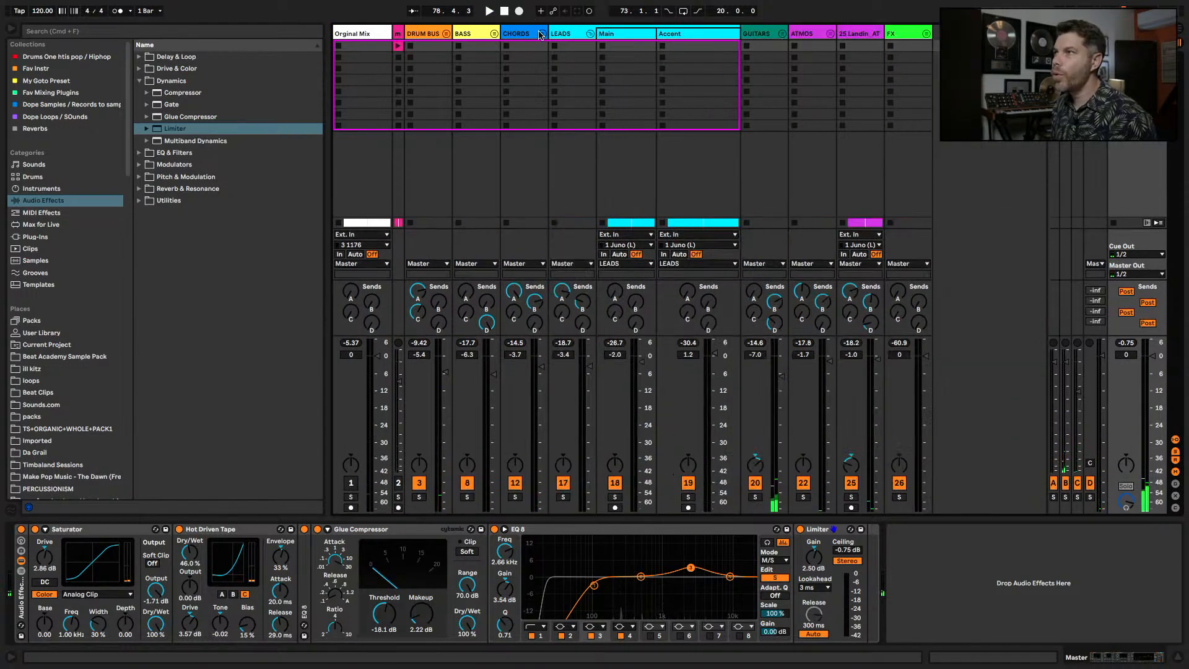
left_click(589, 35)
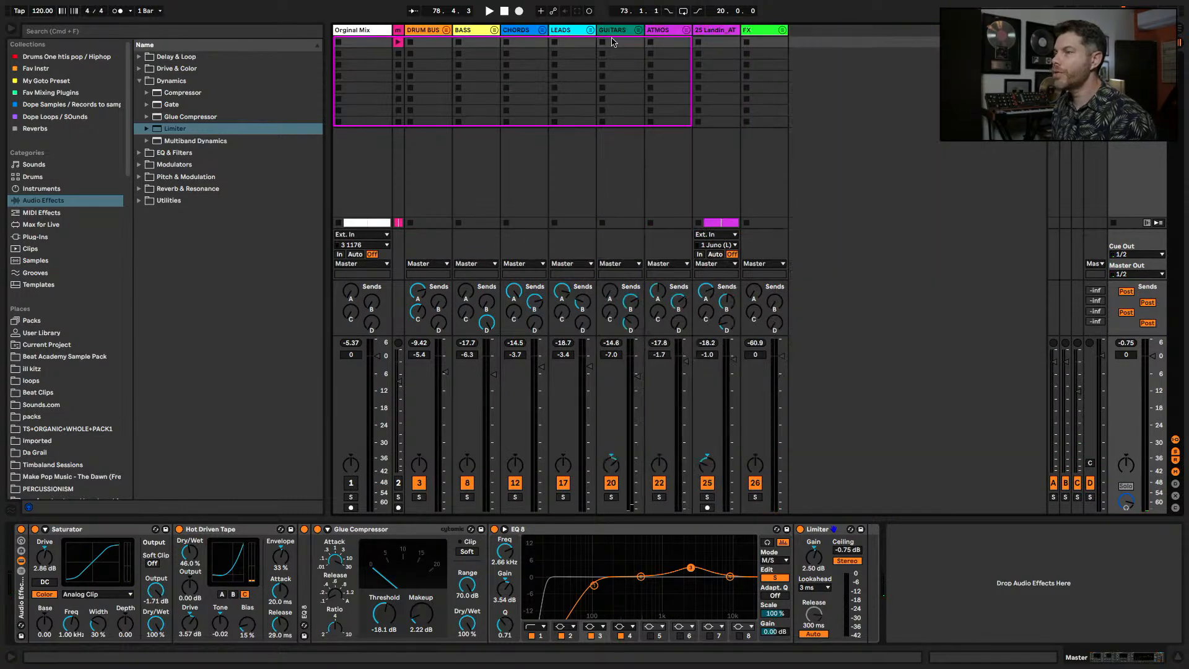
- Compare against the soloed original mix, and set the Master's side EQ band 3 to 2.61 kHz, 5.33 dB gain and Q 0.55
left_click(351, 497)
key("space")
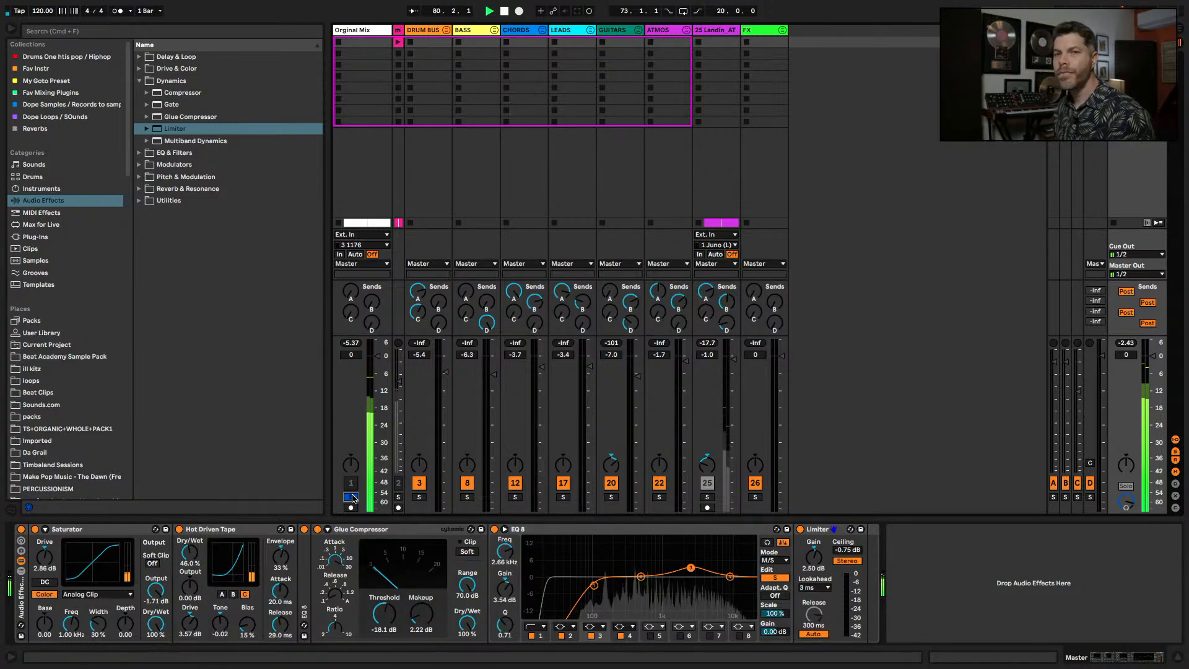
left_click(351, 496)
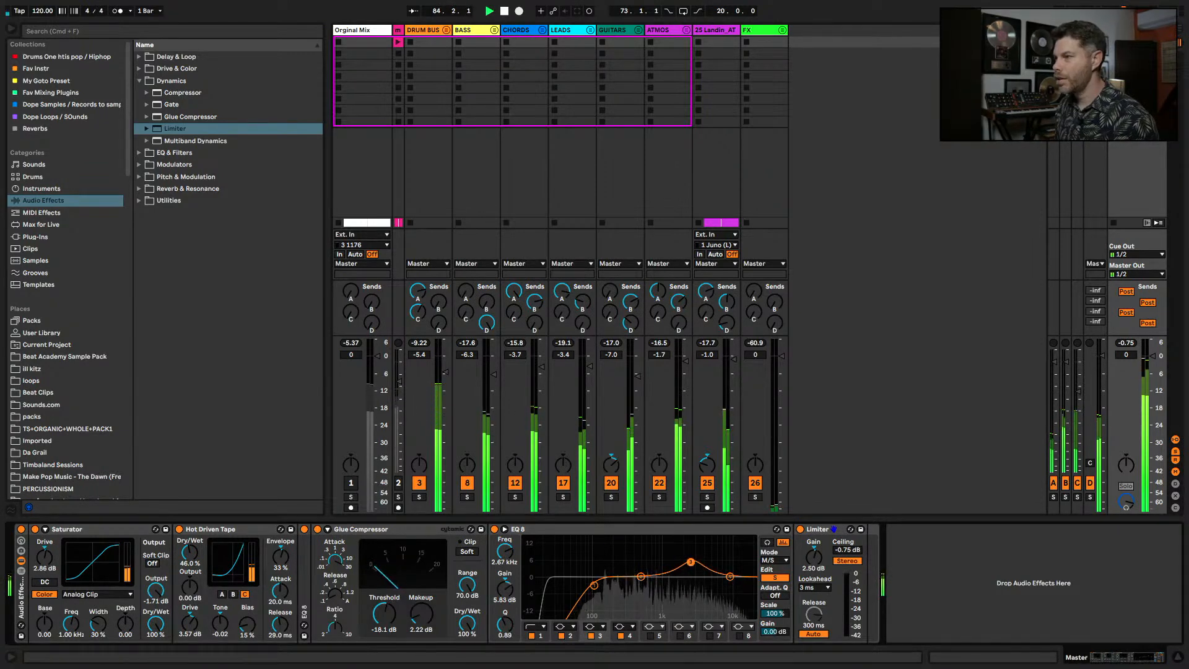
left_click_drag(694, 569, 692, 566)
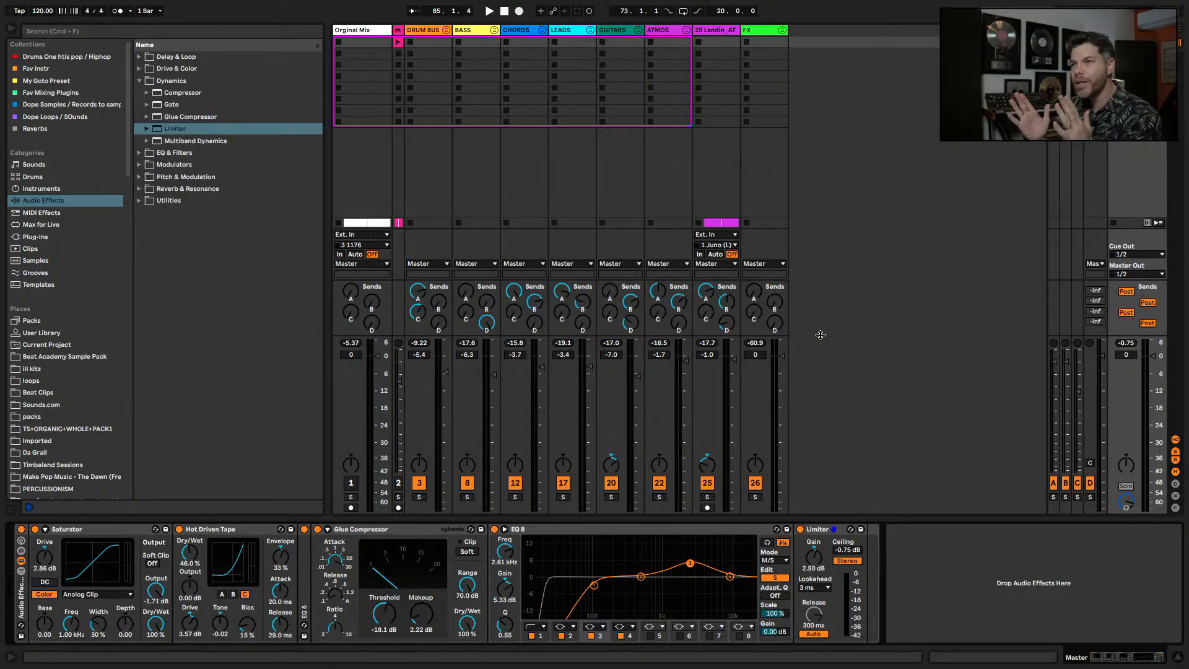
- Solo the original mix, unfold the first Master EQ to review its curve, and fold it again
left_click(350, 498)
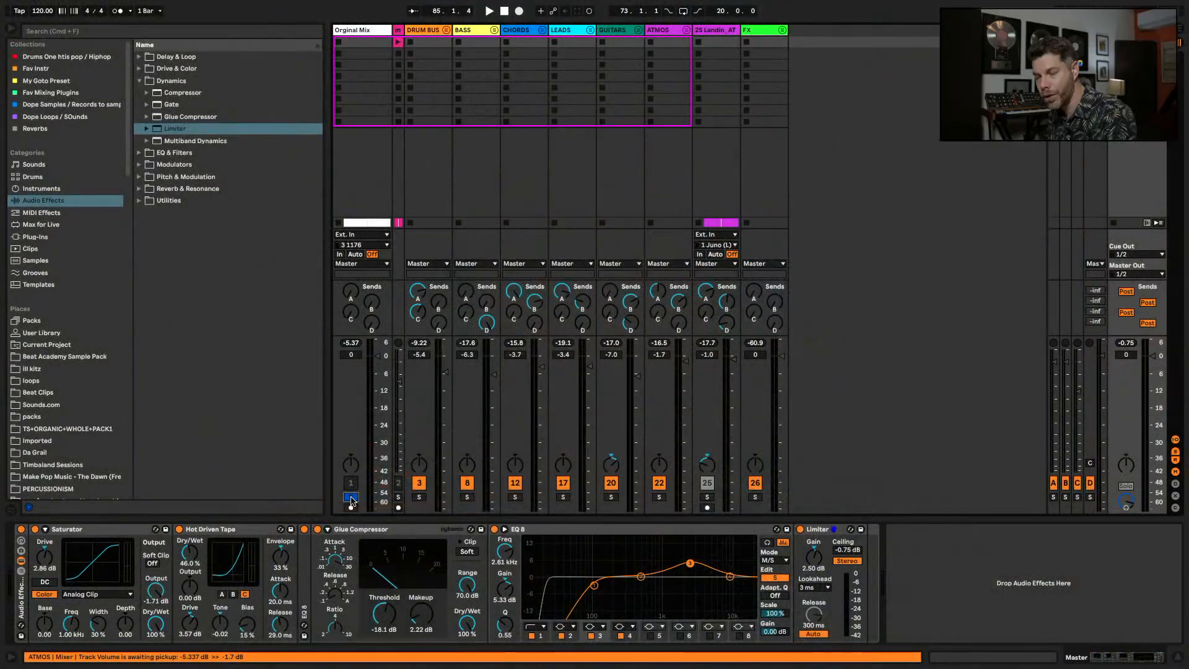
left_click(559, 531)
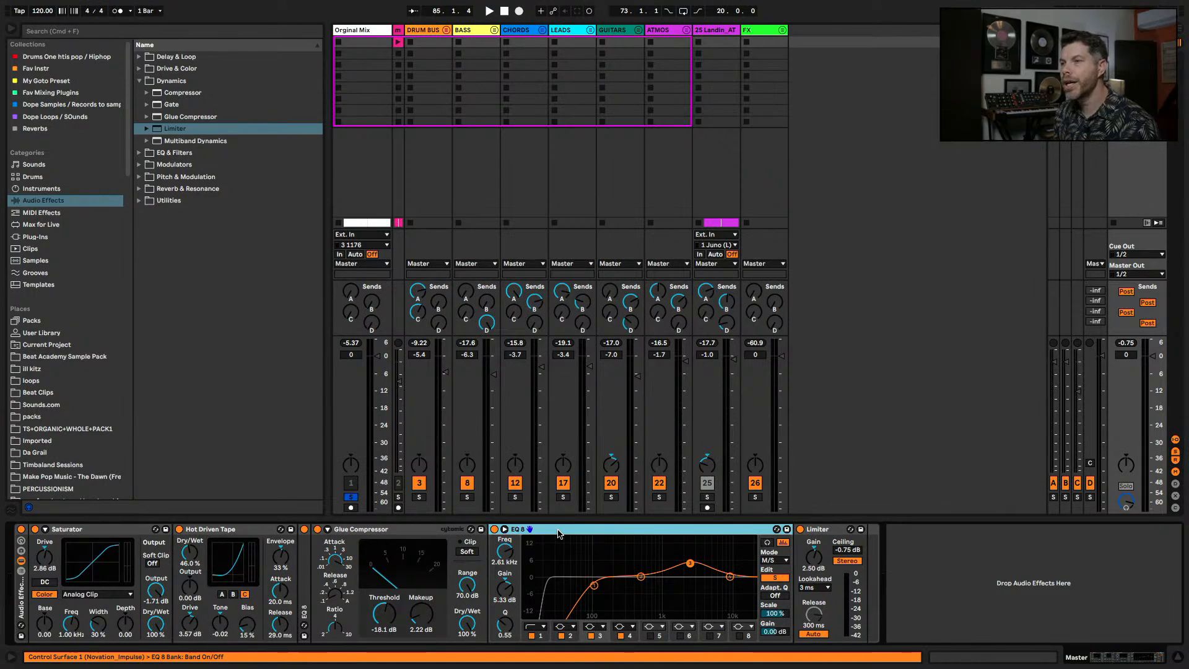
double_click(302, 555)
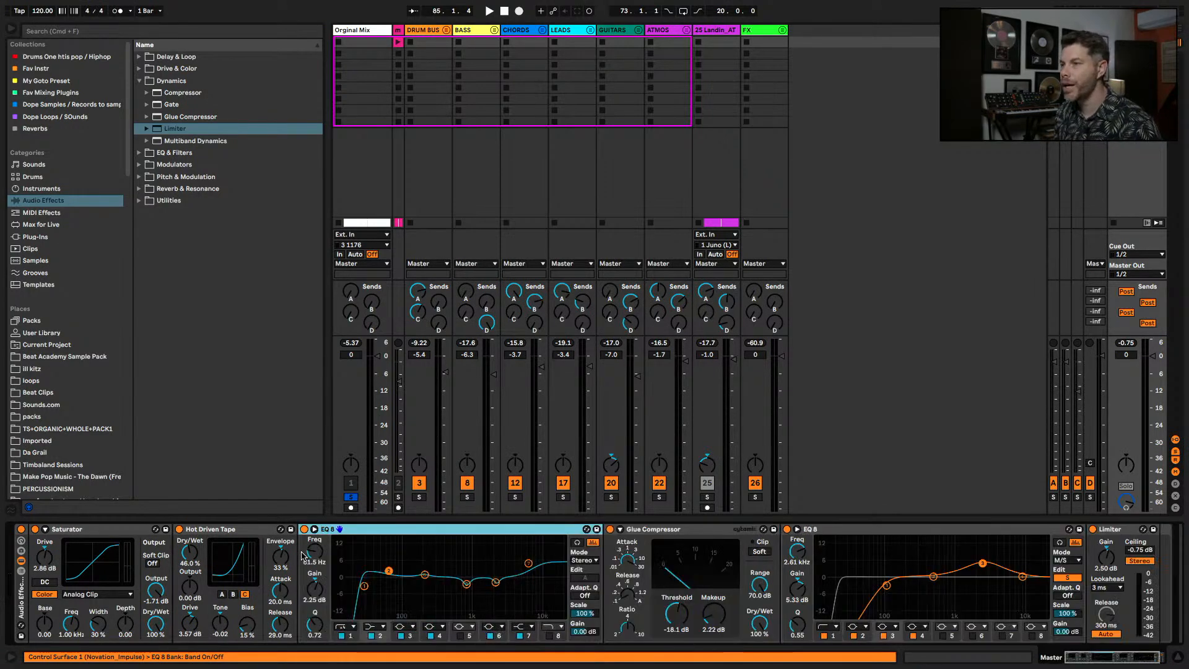
double_click(403, 530)
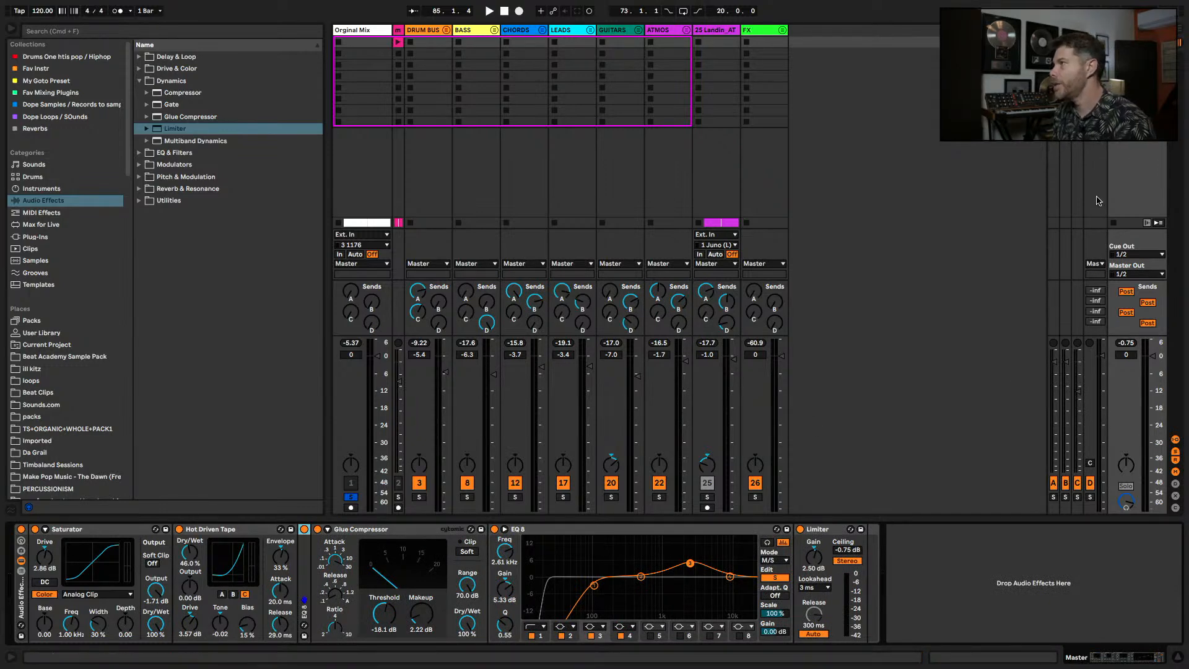
- Narrow return track D's column and widen the m83 Midnight city reference track
left_click(1095, 29)
left_click_drag(1084, 30, 1097, 29)
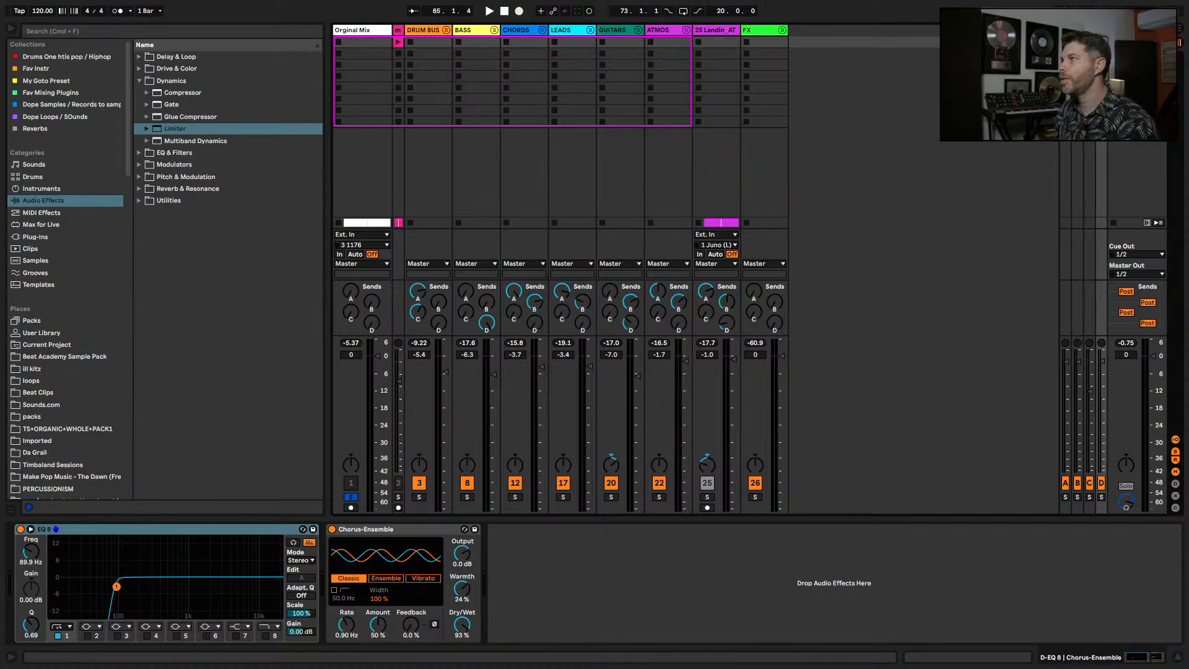
left_click(399, 30)
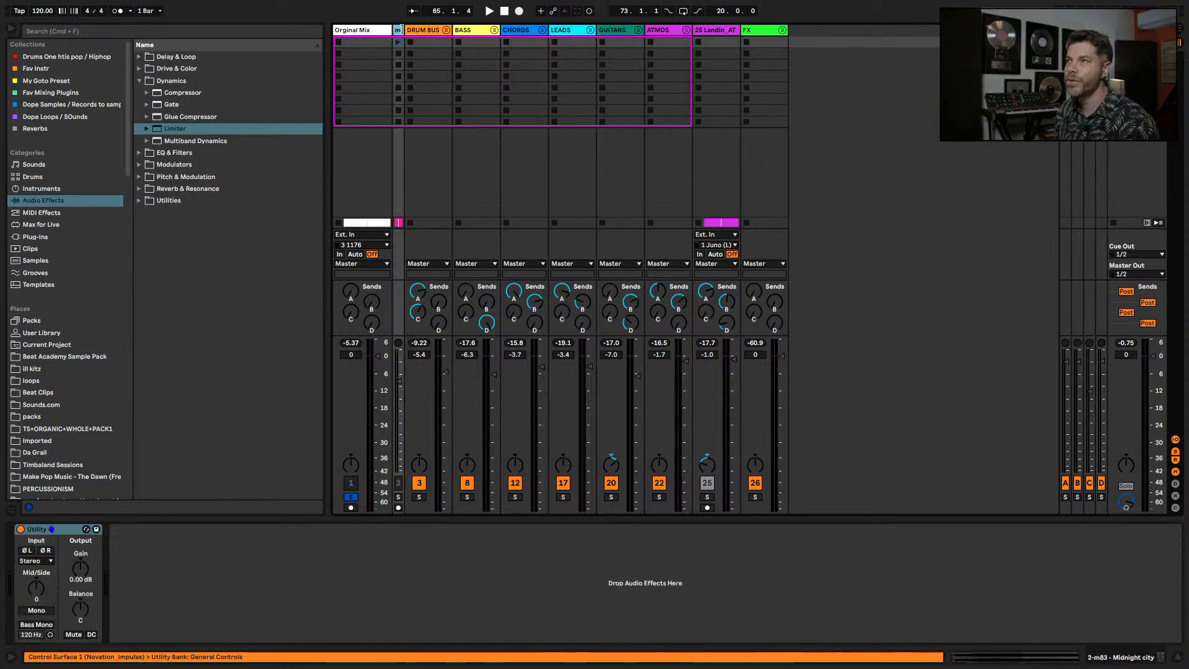
left_click_drag(403, 30, 452, 39)
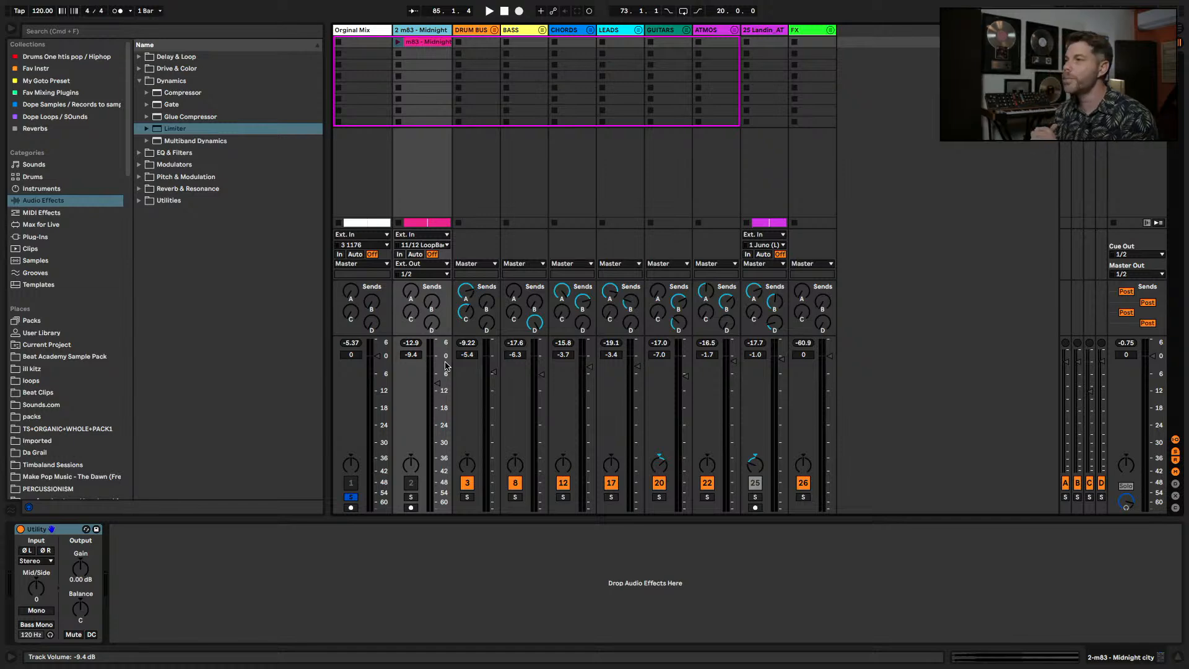
- Turn off the original mix's solo and narrow its track column
left_click(351, 498)
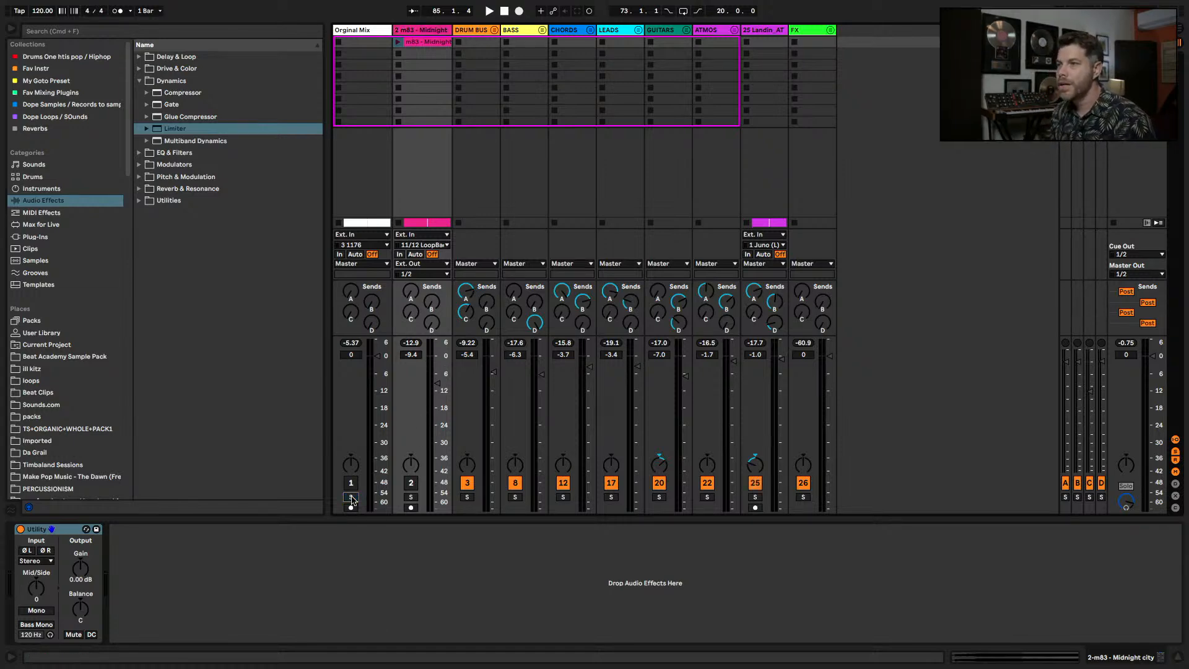
left_click(376, 33)
left_click_drag(389, 31, 351, 33)
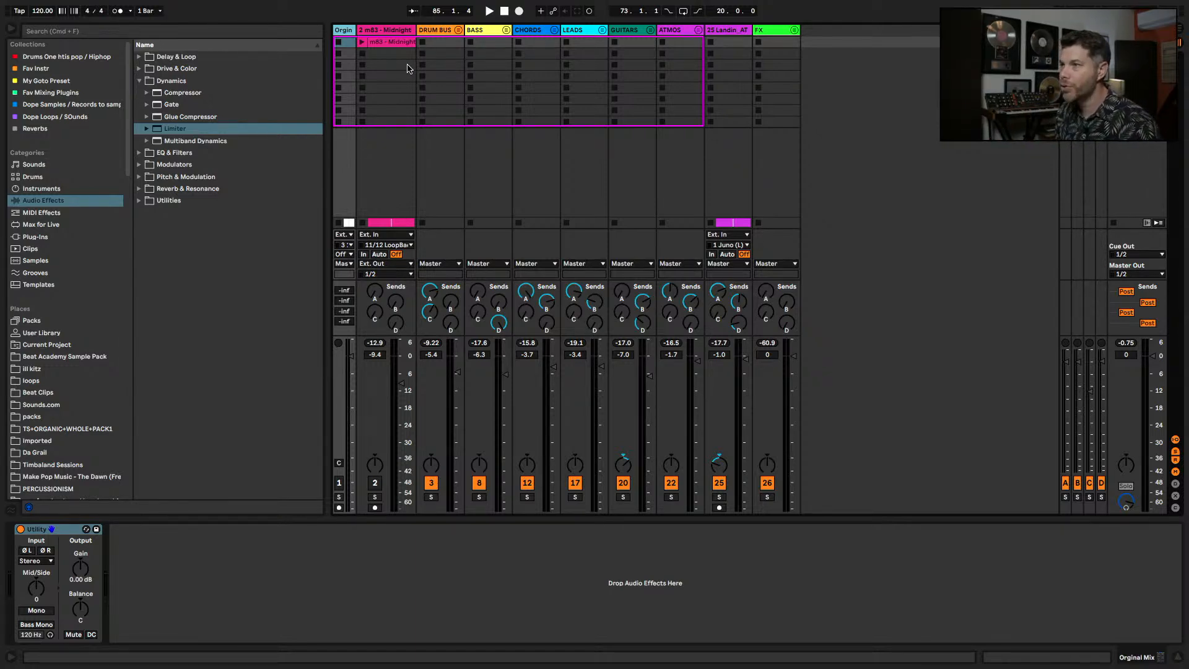
- Switch to Chrome to view the Mixing & Mastering Workshop forum thread
key("super+Tab")
key("super+Tab")
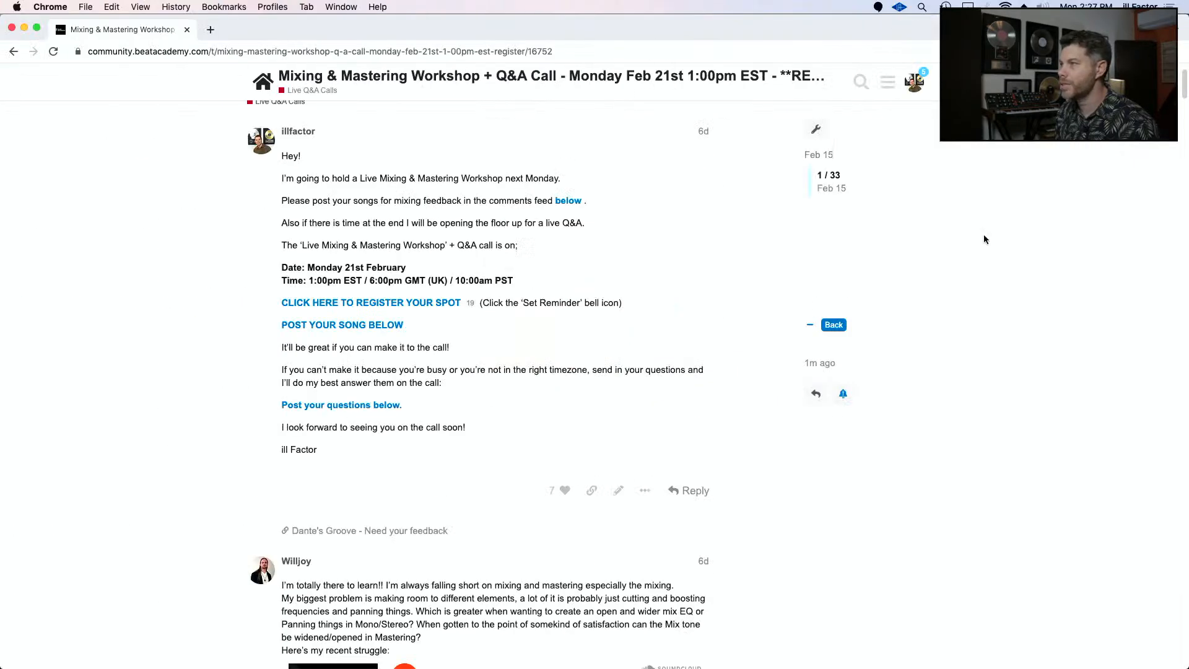
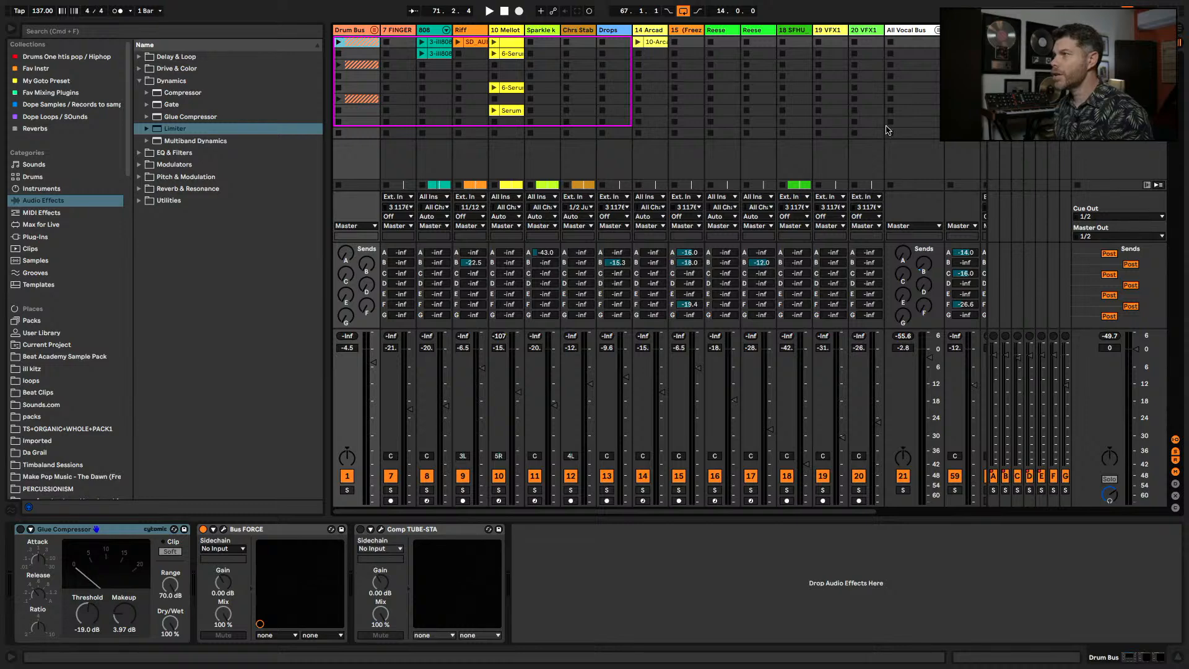
- Show the newly opened song's arrangement, look over its tracks and sections, and play it from the start of the Chorus
key("Tab")
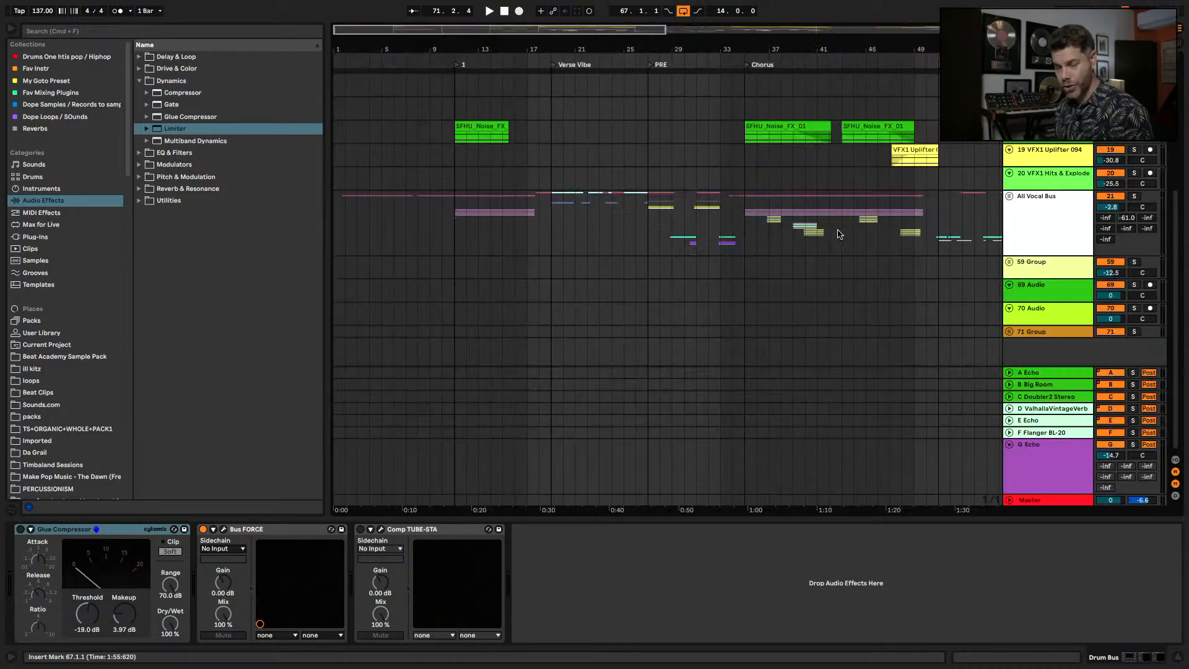
scroll(637, 372, "up", 5)
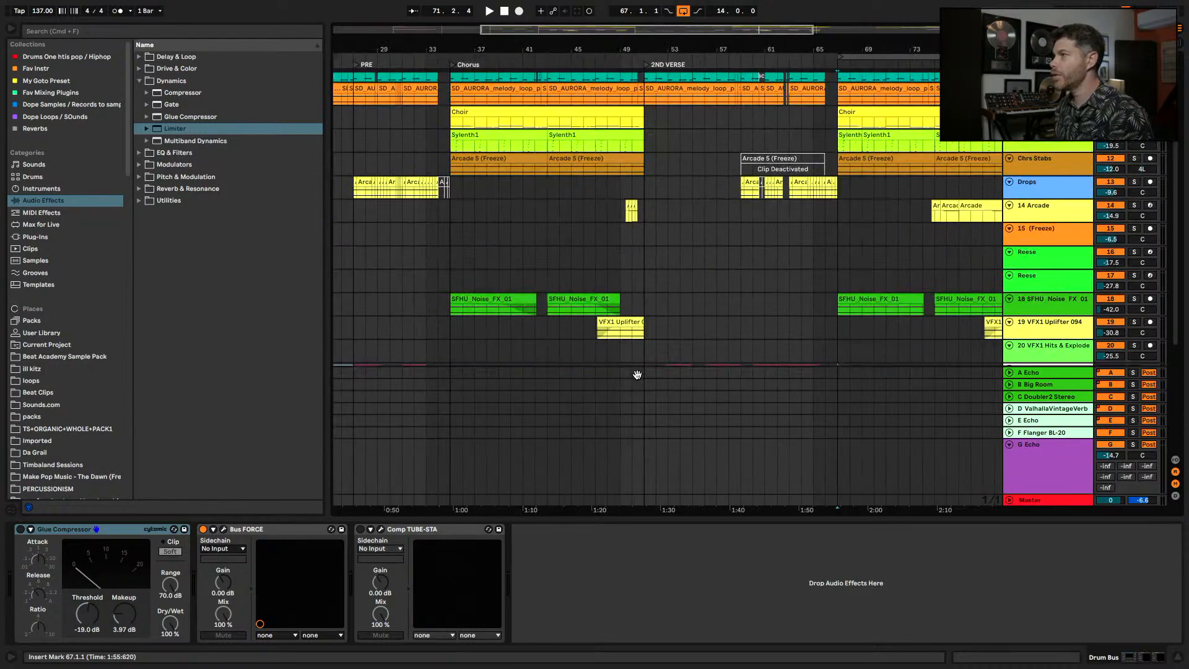
scroll(570, 537, "right", 8)
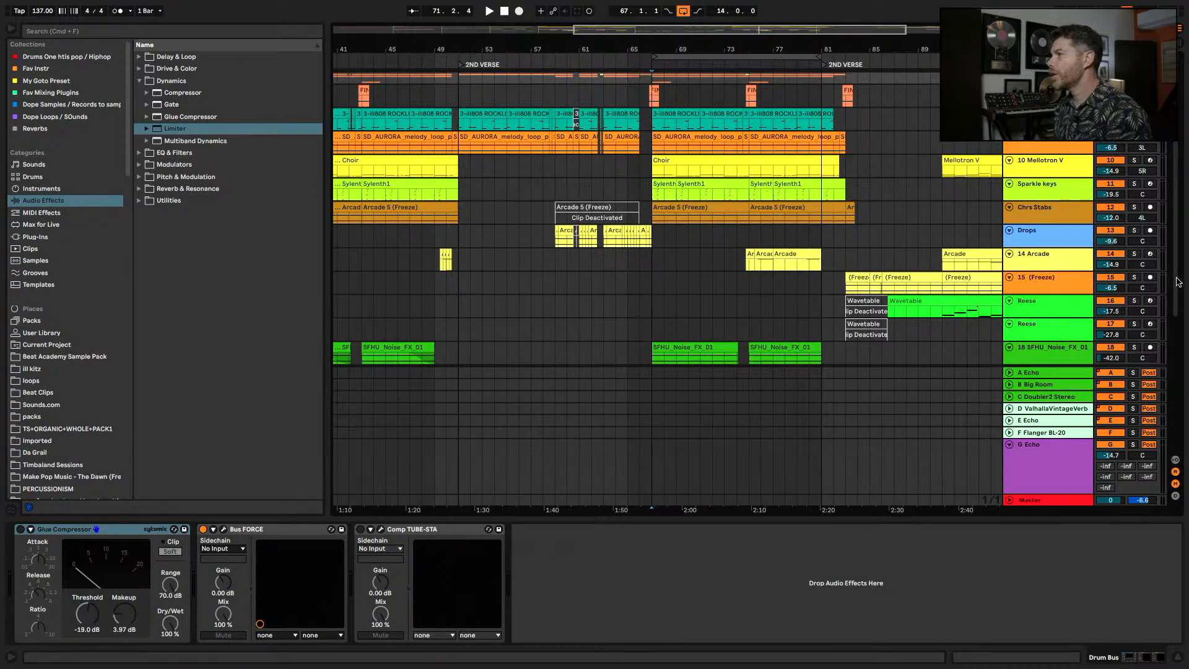
scroll(1186, 267, "down", 6)
scroll(1188, 266, "up", 6)
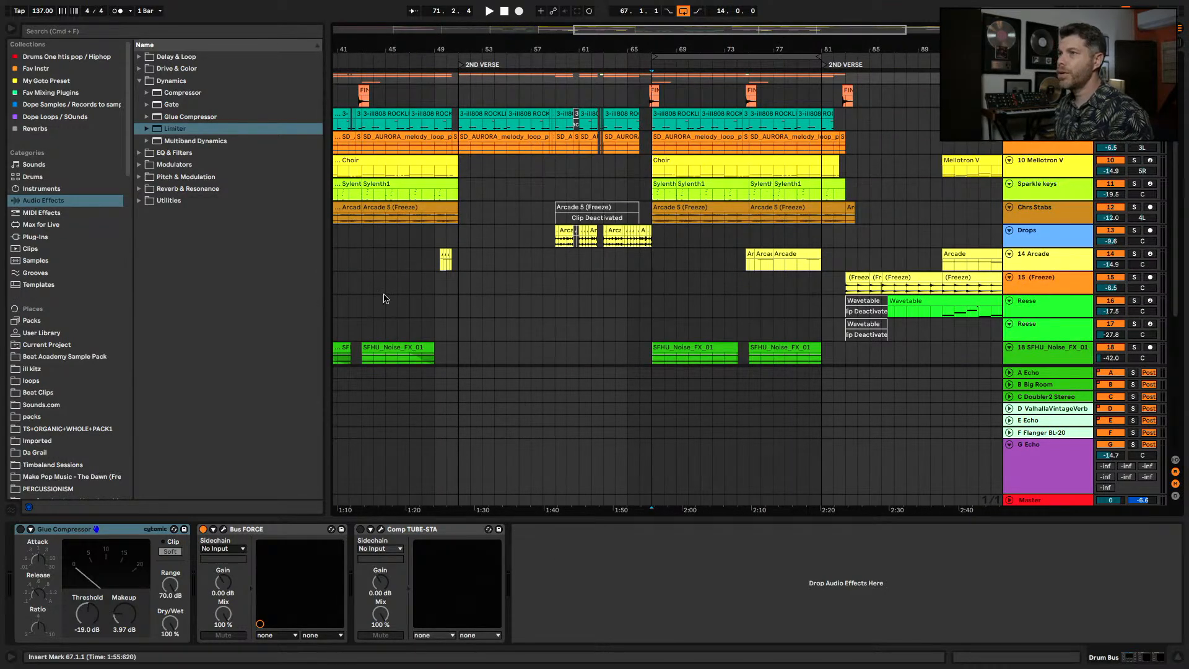
scroll(748, 345, "left", 6)
scroll(748, 345, "left", 2)
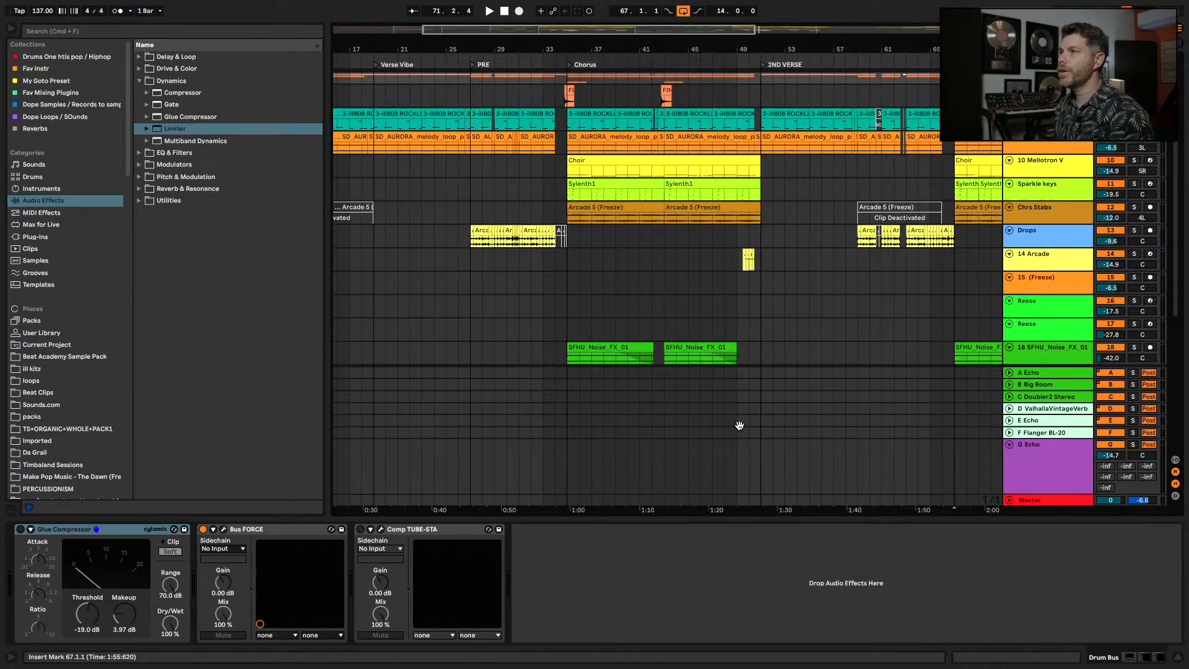
left_click(570, 261)
key("space")
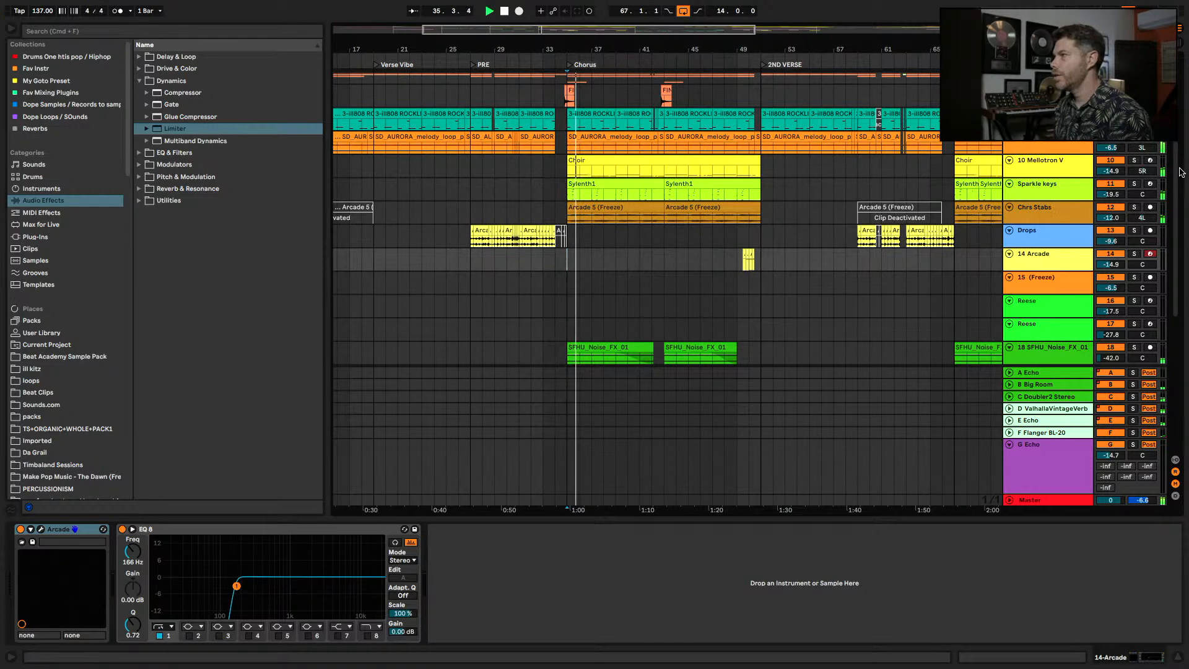
- Look over the remaining tracks, stop playback, and inspect the Drum Bus group's effects and member tracks in the mixer
scroll(1183, 266, "down", 4)
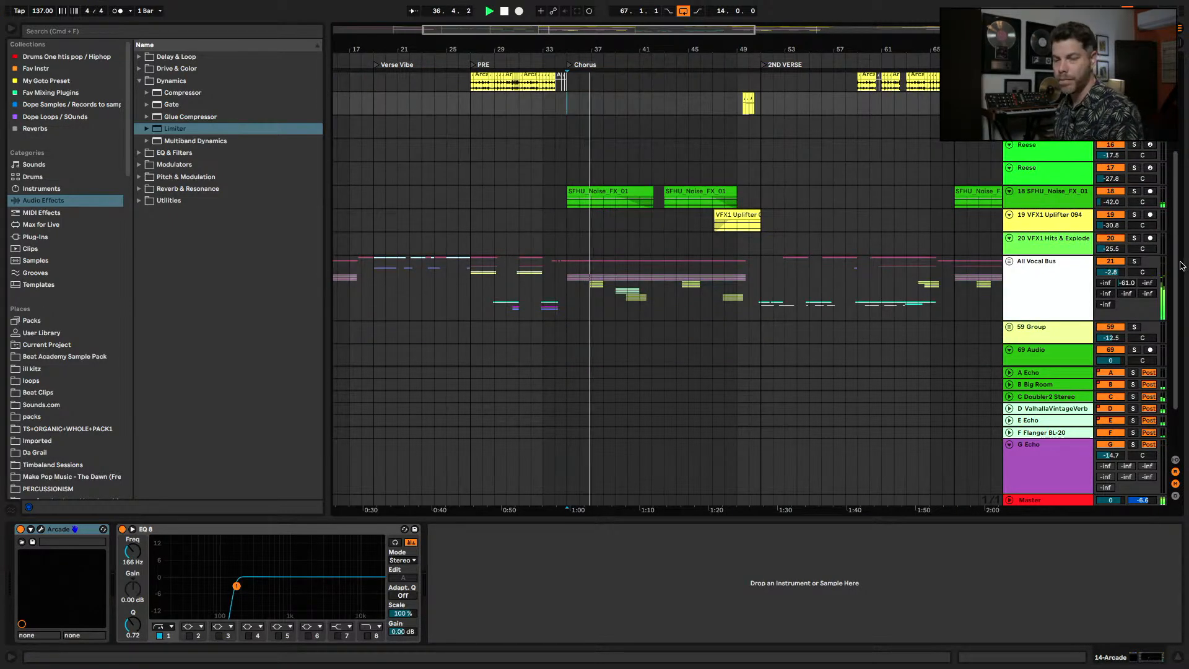
scroll(1186, 186, "up", 3)
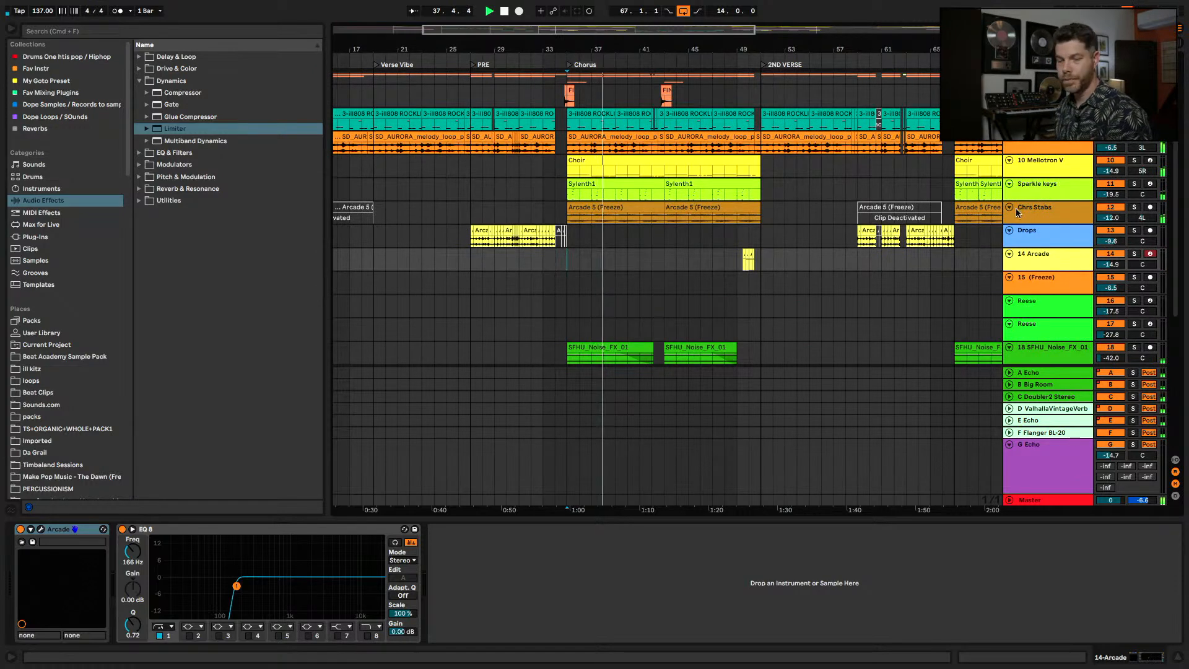
key("Tab")
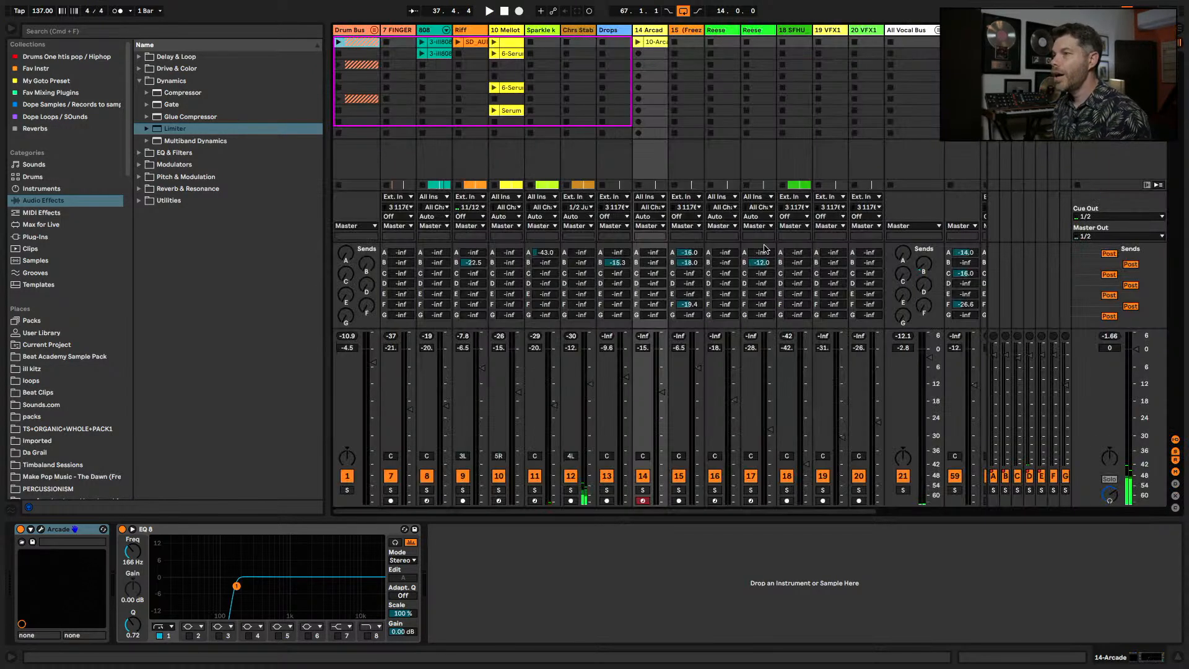
left_click(362, 32)
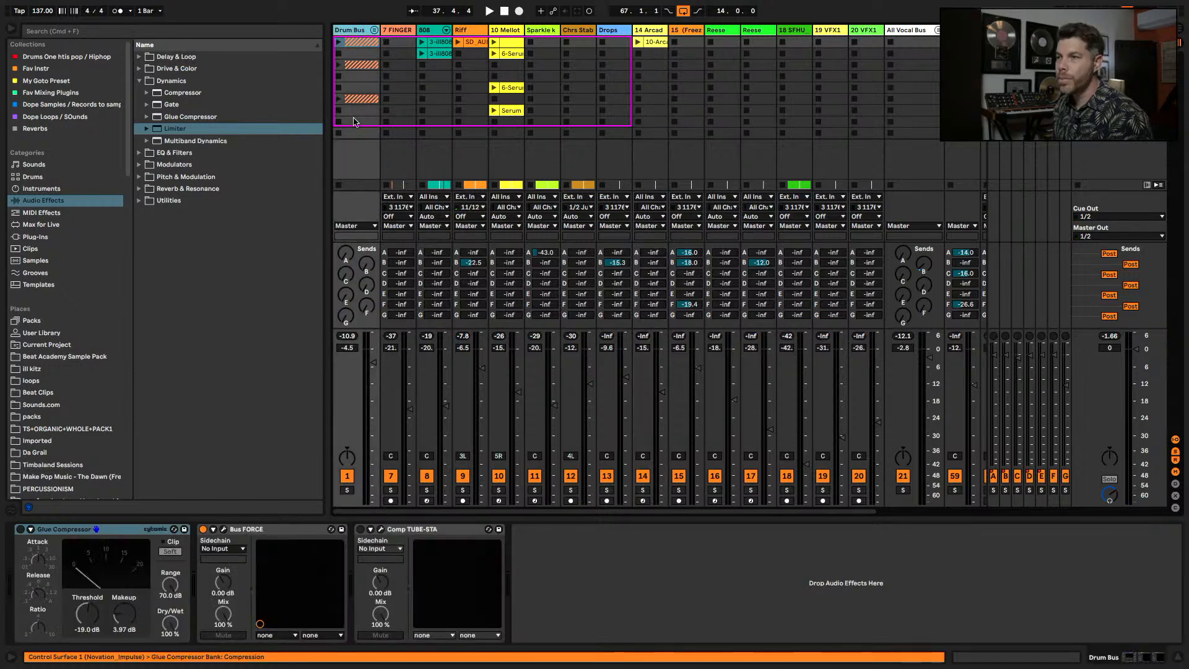
left_click(374, 30)
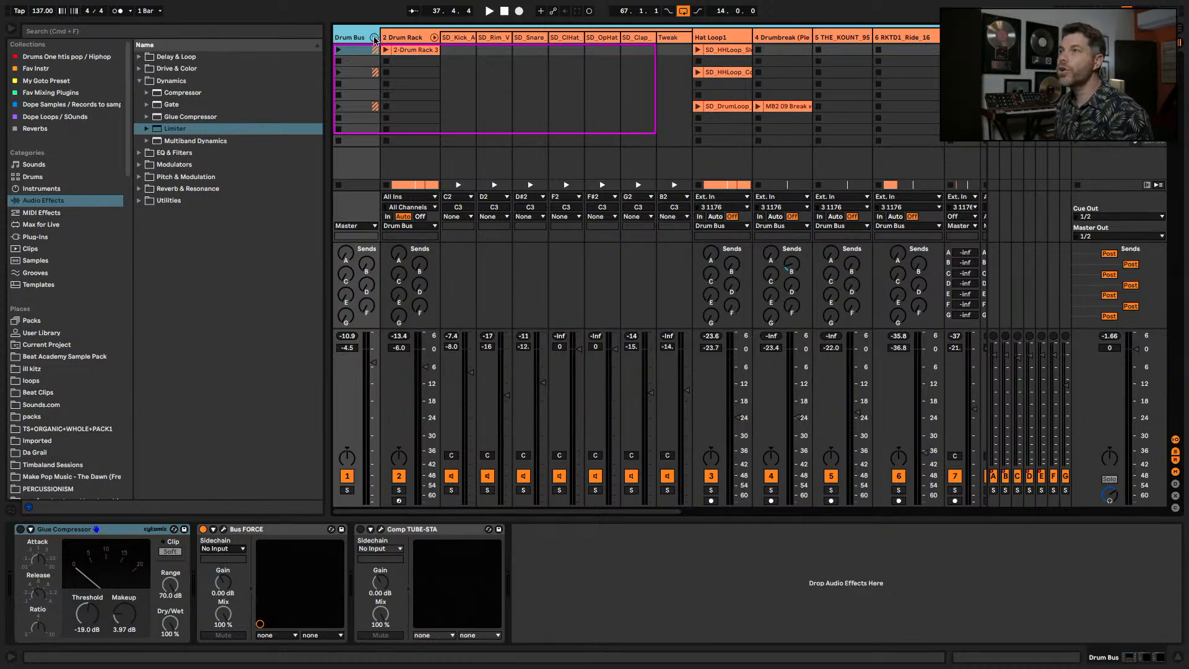
left_click(375, 38)
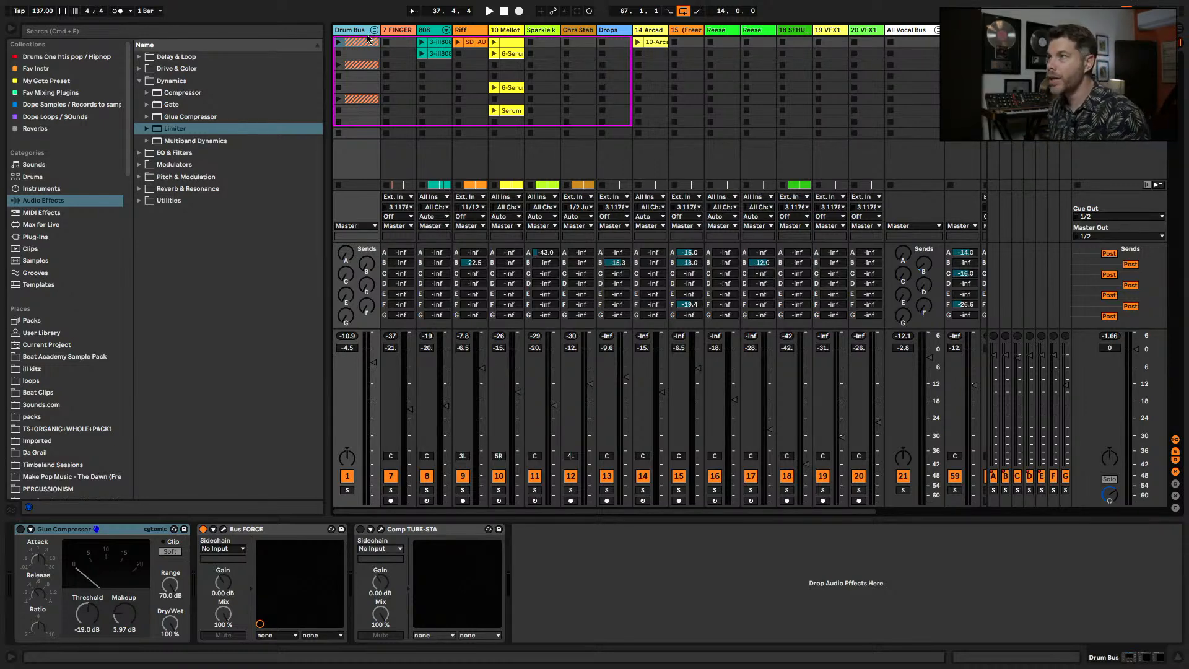
- Examine the arrangement around the Chorus, marking bars 35 to 43 on the 14 Arcade and 15 (Freeze) tracks
key("Tab")
left_click_drag(624, 77, 585, 291)
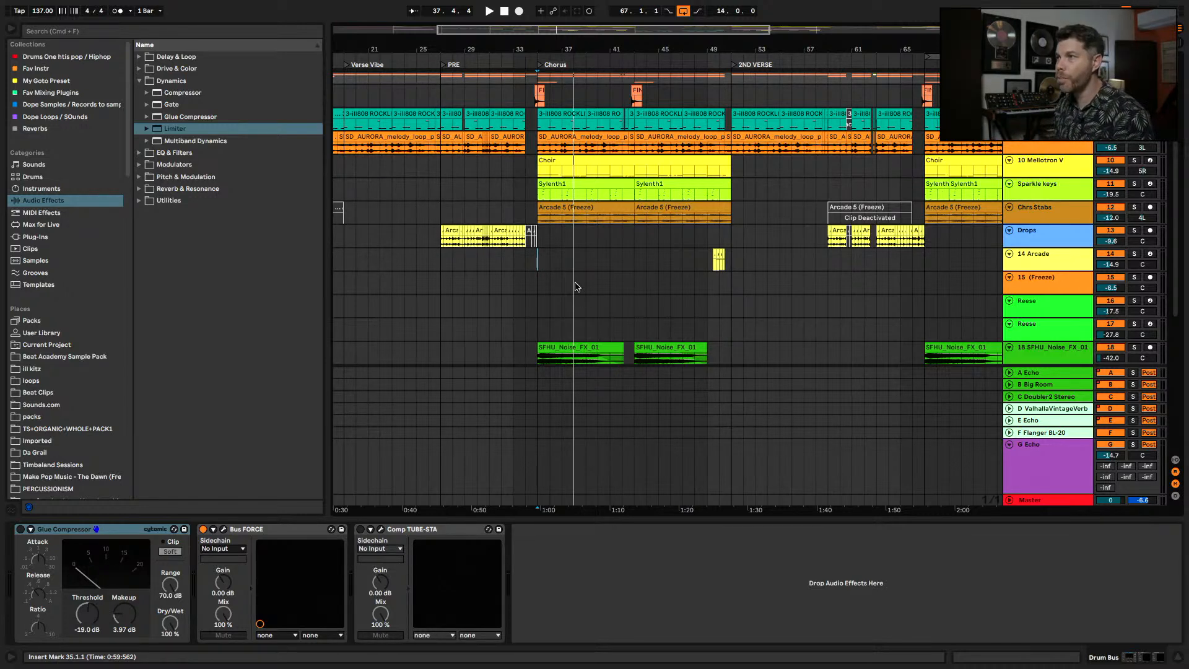
mouse_move(539, 259)
left_mouse_down()
mouse_move(638, 275)
mouse_move(541, 280)
left_mouse_up()
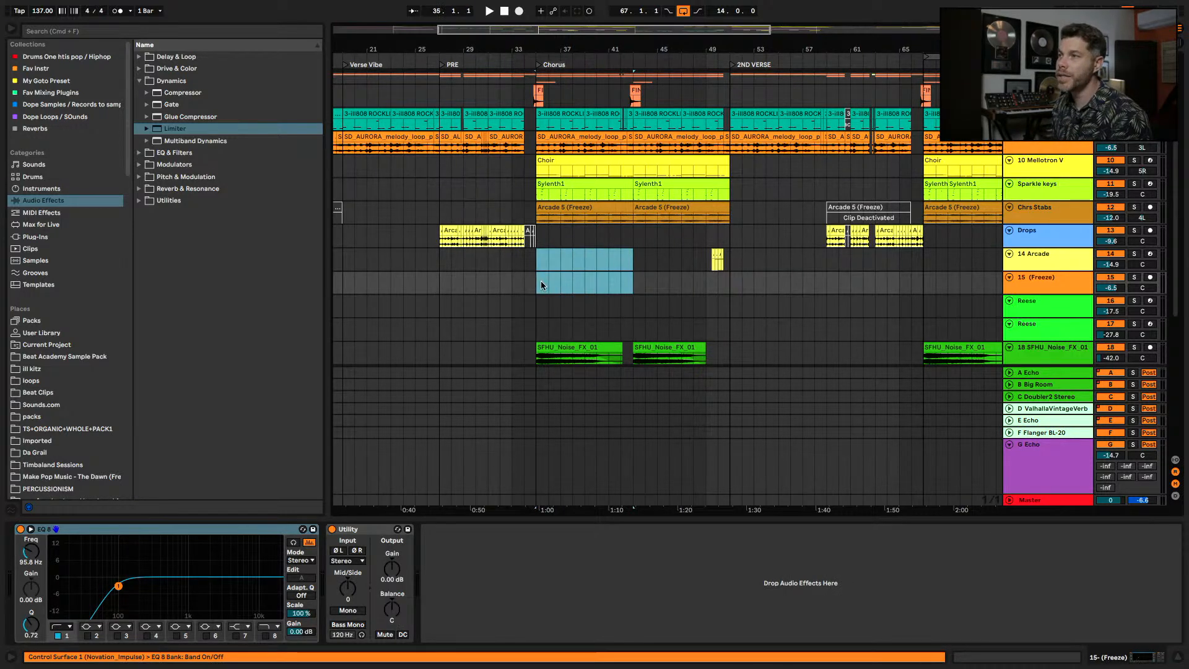
scroll(609, 195, "down", 5)
scroll(609, 196, "left", 2)
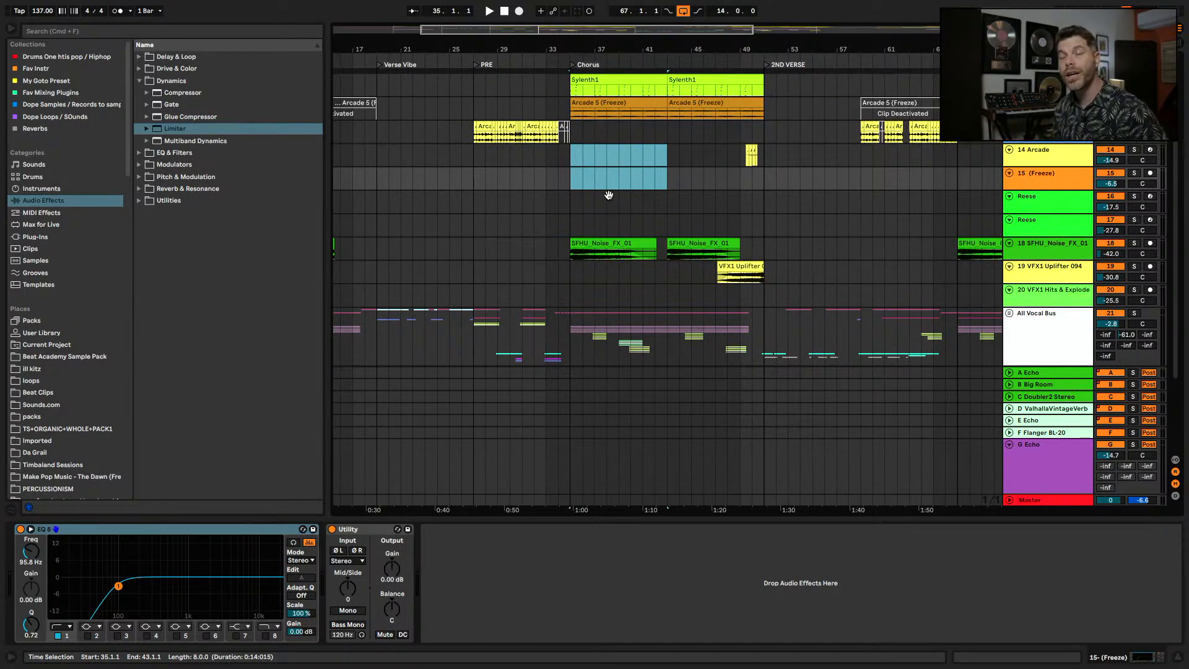
left_click_drag(608, 195, 536, 363)
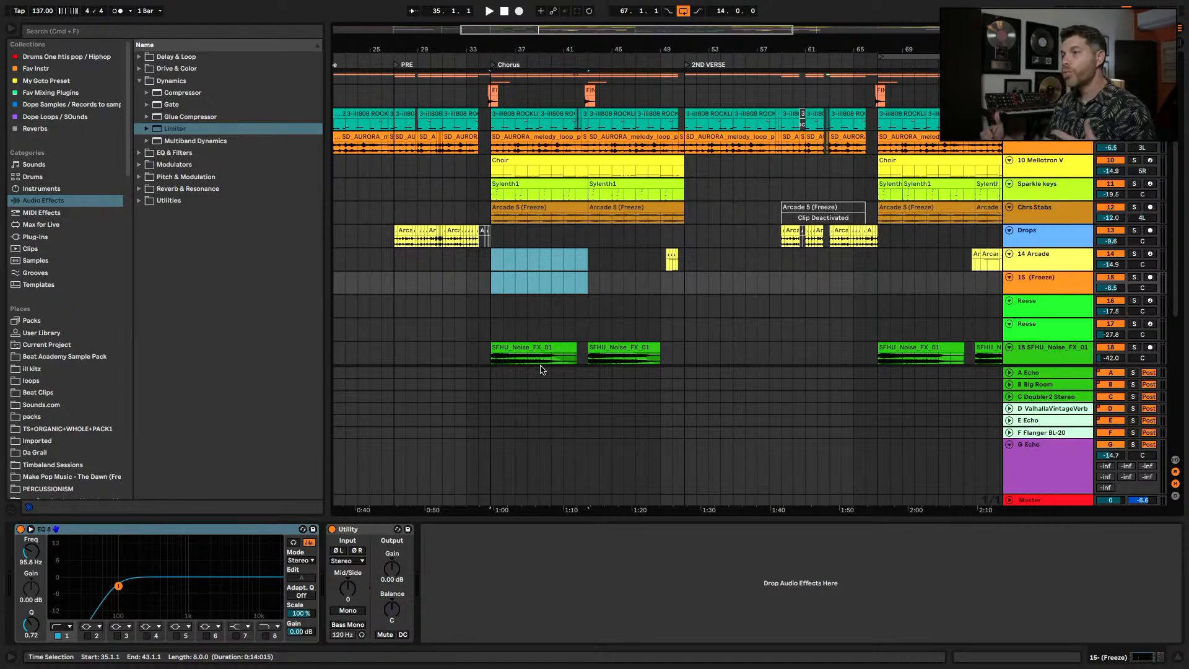
left_click_drag(540, 370, 551, 217)
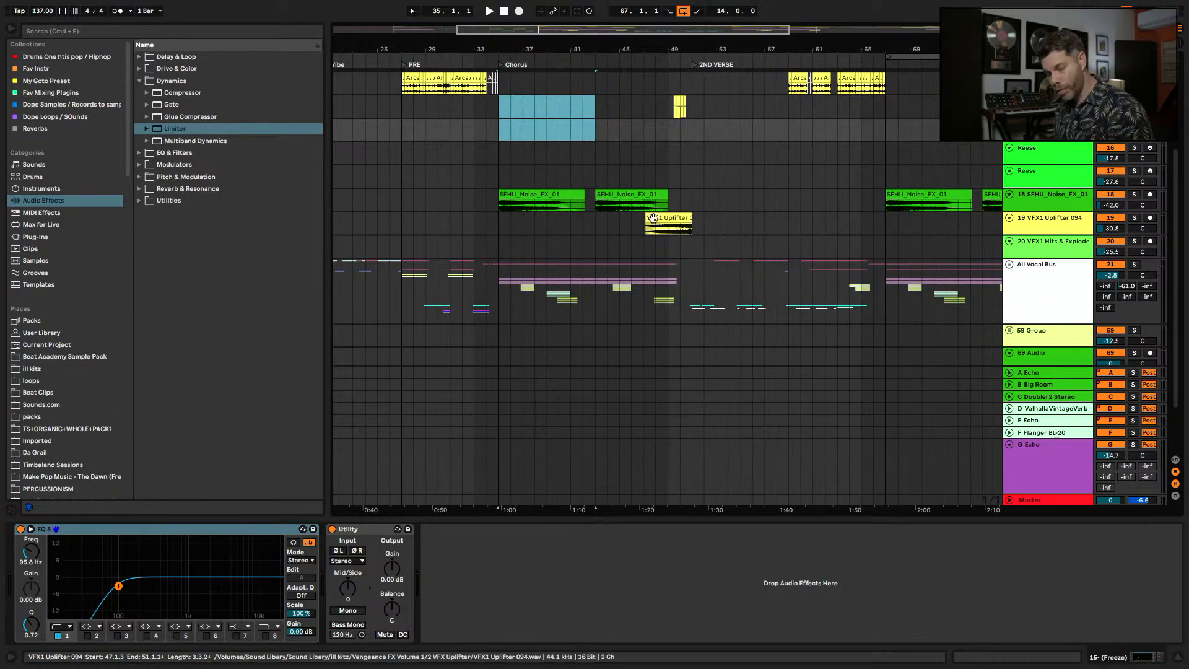
left_click_drag(612, 169, 589, 375)
- Survey the mixer channels from the Drum Bus across to the last group
key("Tab")
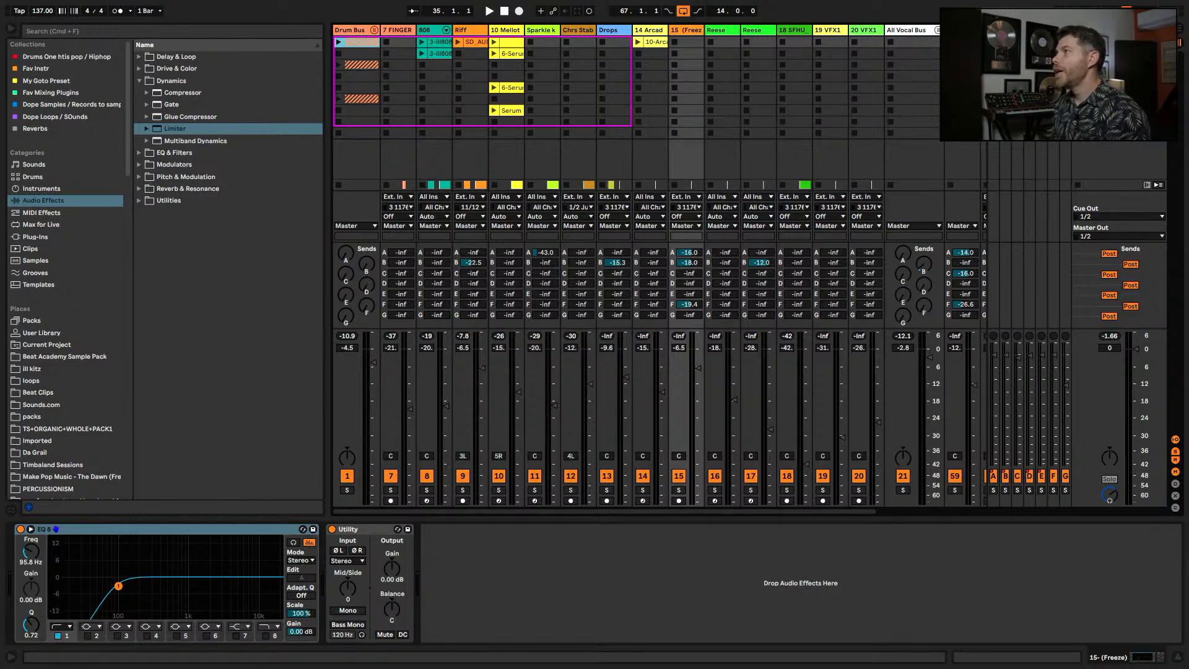
left_click_drag(1001, 131, 611, 160)
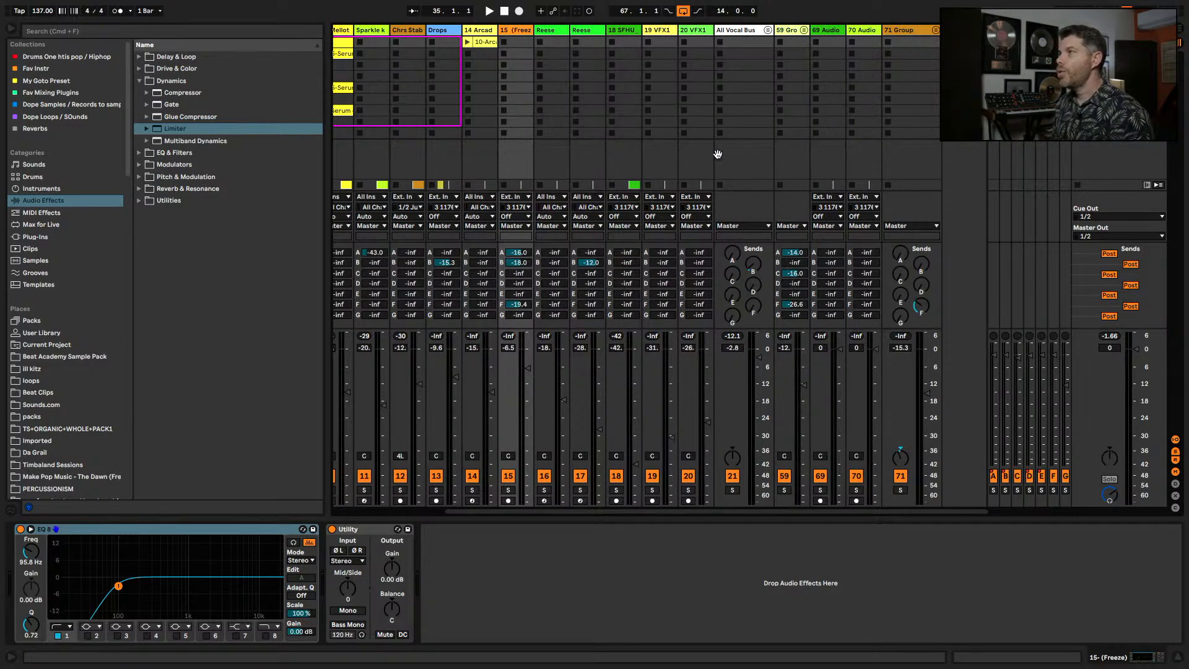
left_click_drag(718, 155, 942, 218)
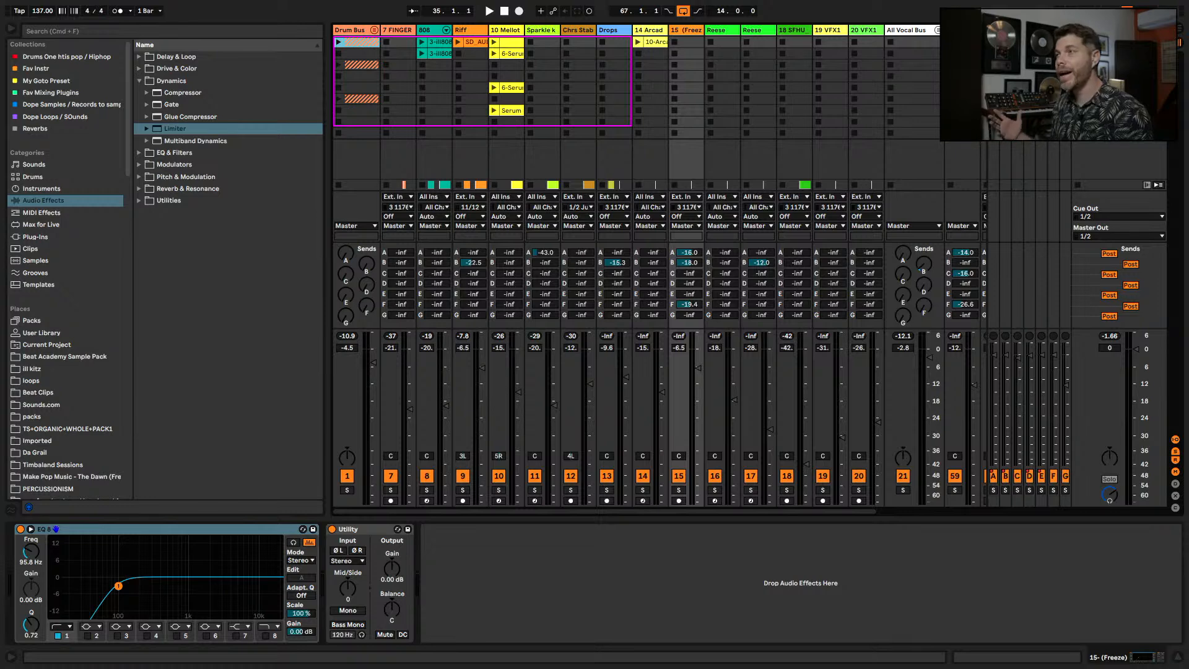
- Add an audio track above all others in the arrangement, unfold it and name it Oreignal Mix
key("Tab")
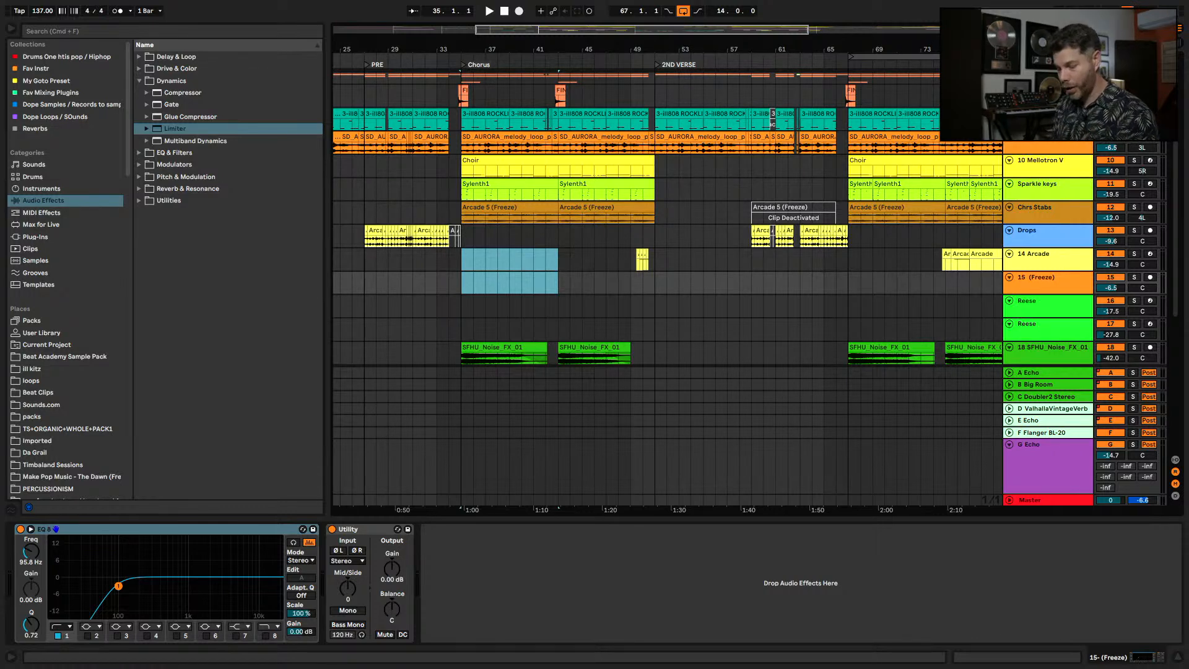
key("ctrl+t")
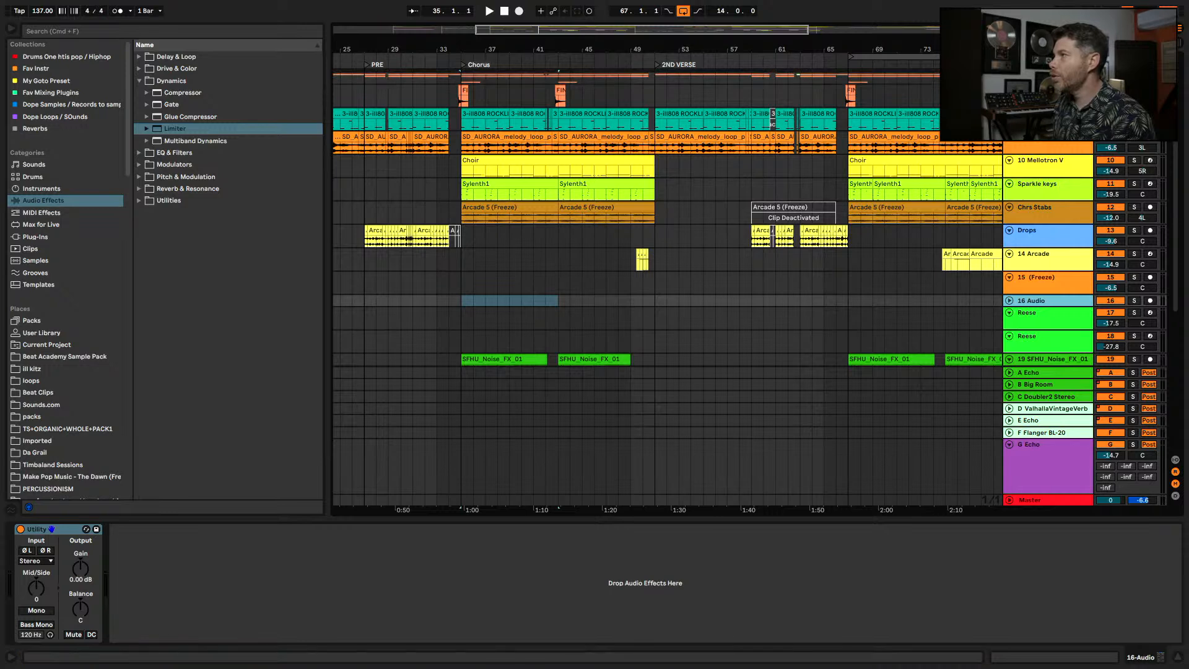
left_click_drag(1046, 302, 1047, 75)
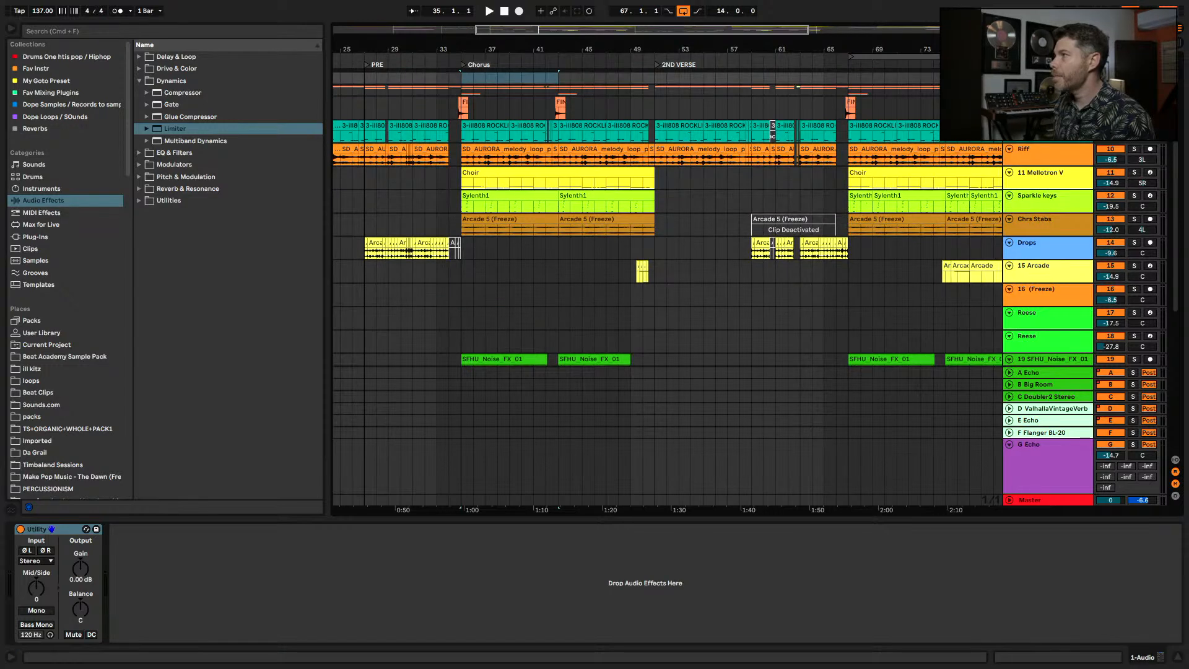
left_click(1010, 78)
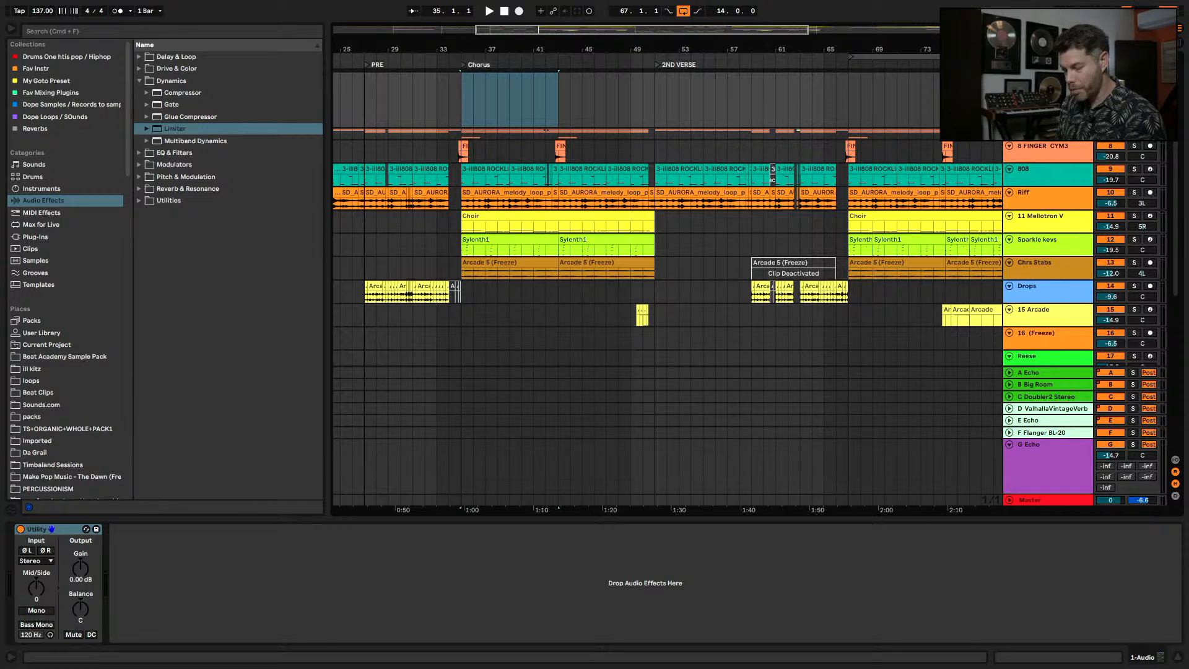
type("Oreignal Mix")
key("Return")
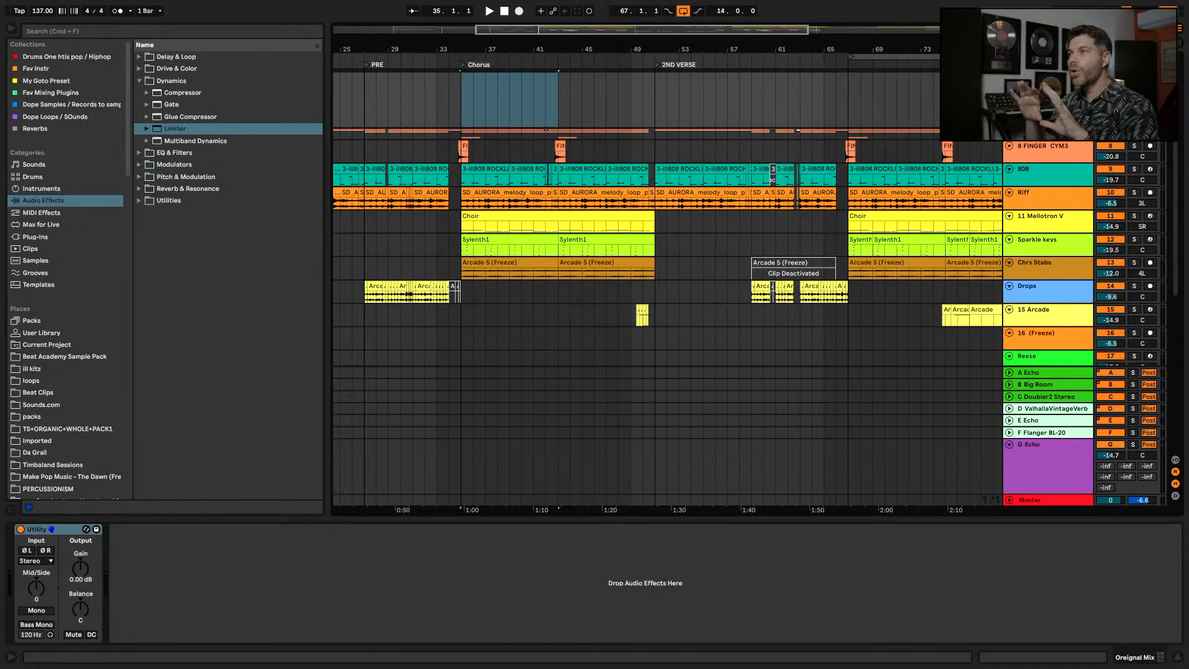
- Try soloing the Oreignal Mix track in the mixer and return to the arrangement
key("Tab")
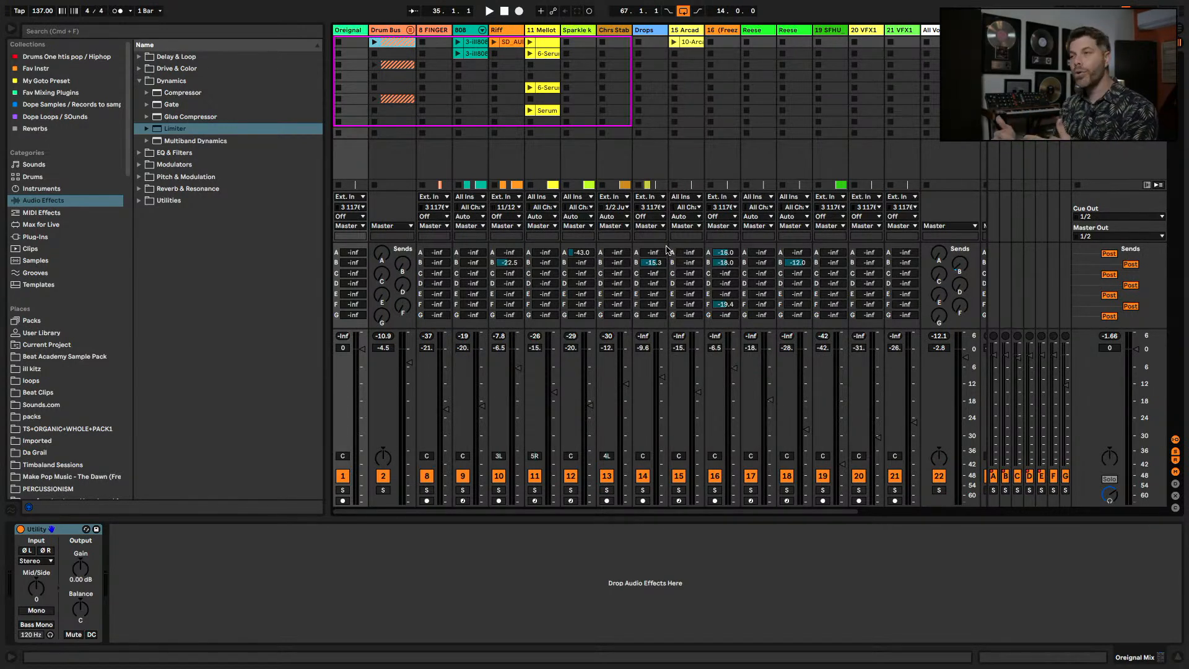
left_click(341, 491)
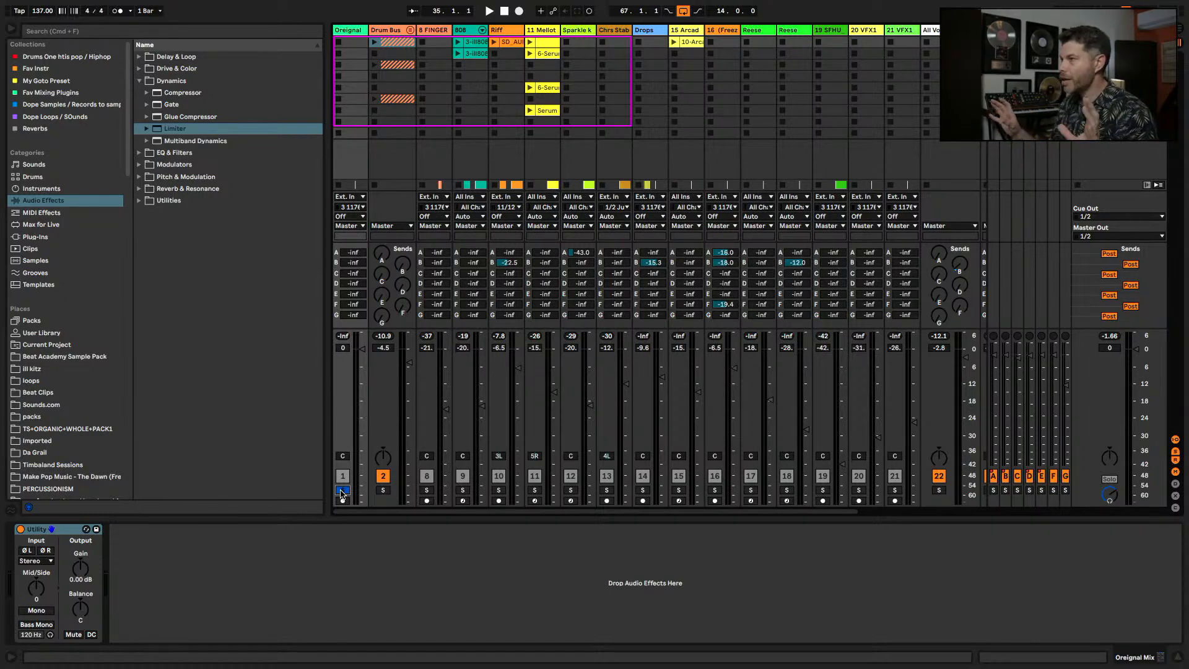
key("Tab")
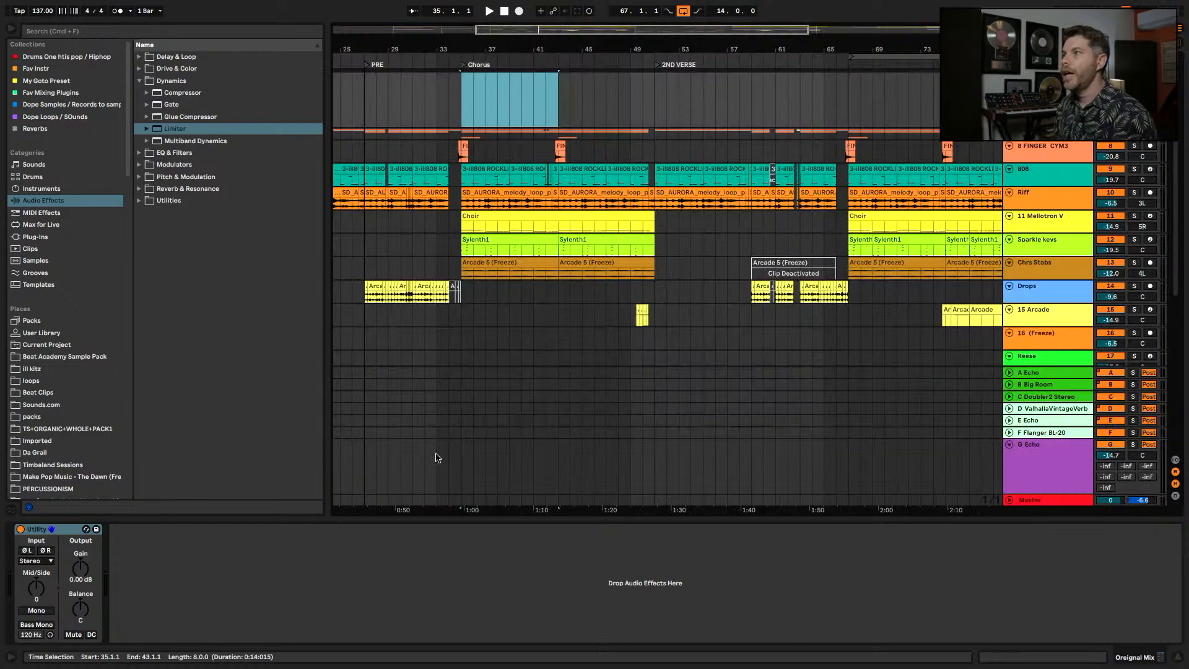
- Audition the Mellotron V track from the start of the Chorus and unfold its Compressor and EQ Eight for inspection
left_click(1064, 211)
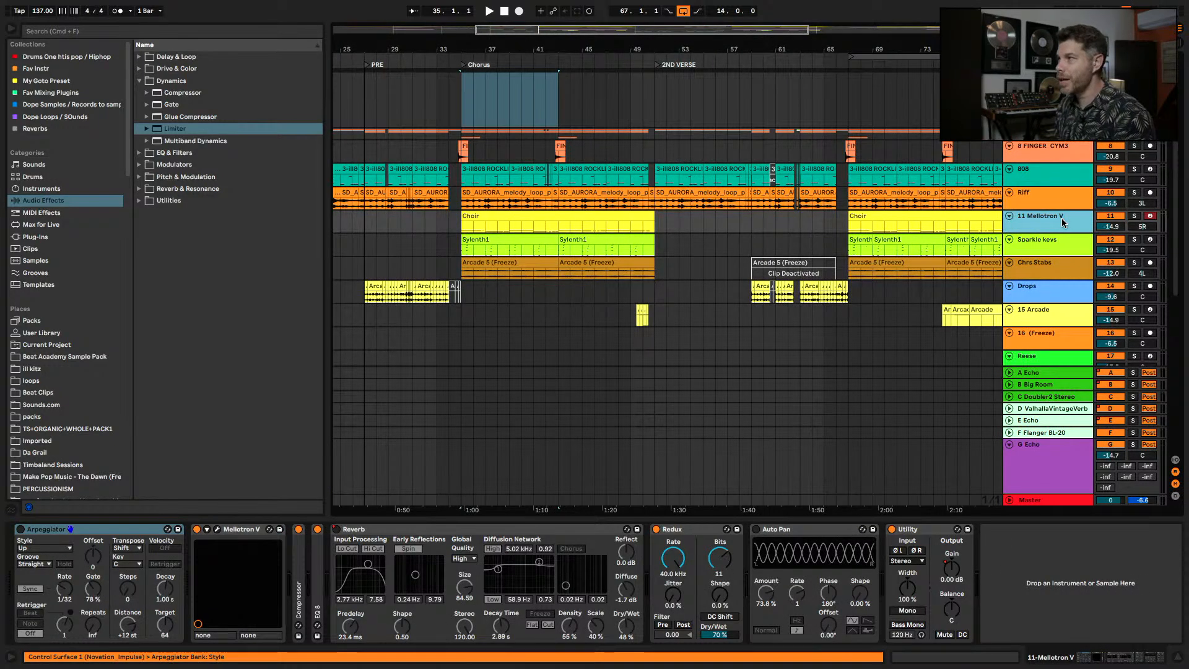
scroll(929, 283, "down", 4)
scroll(929, 284, "right", 2)
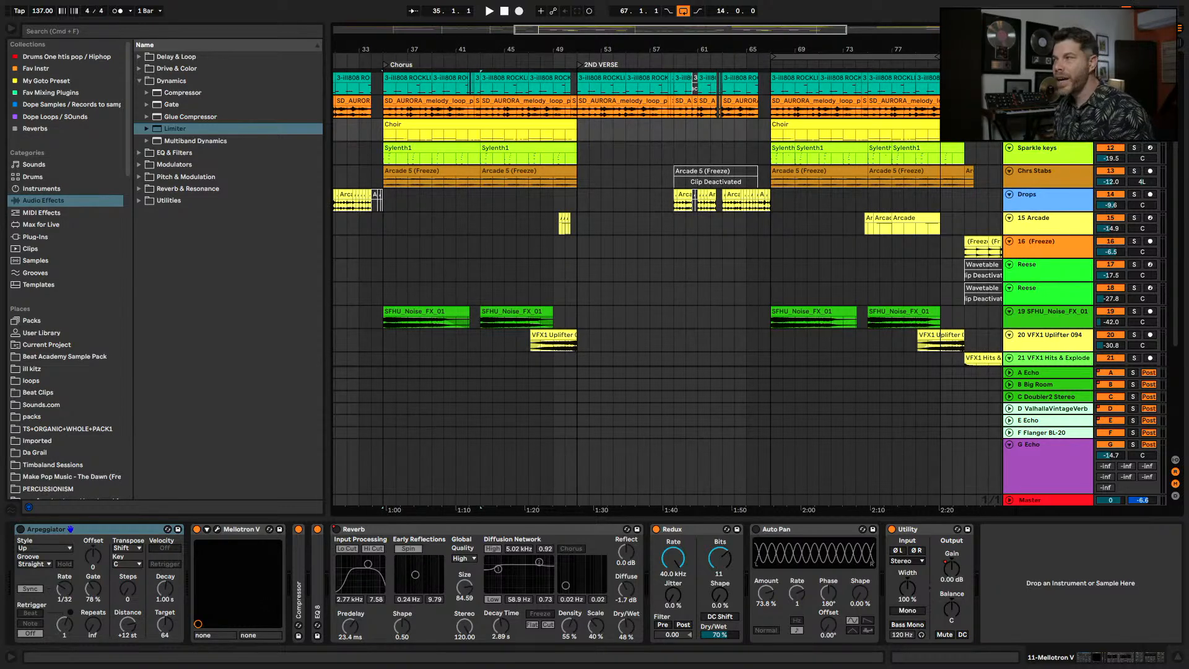
key("space")
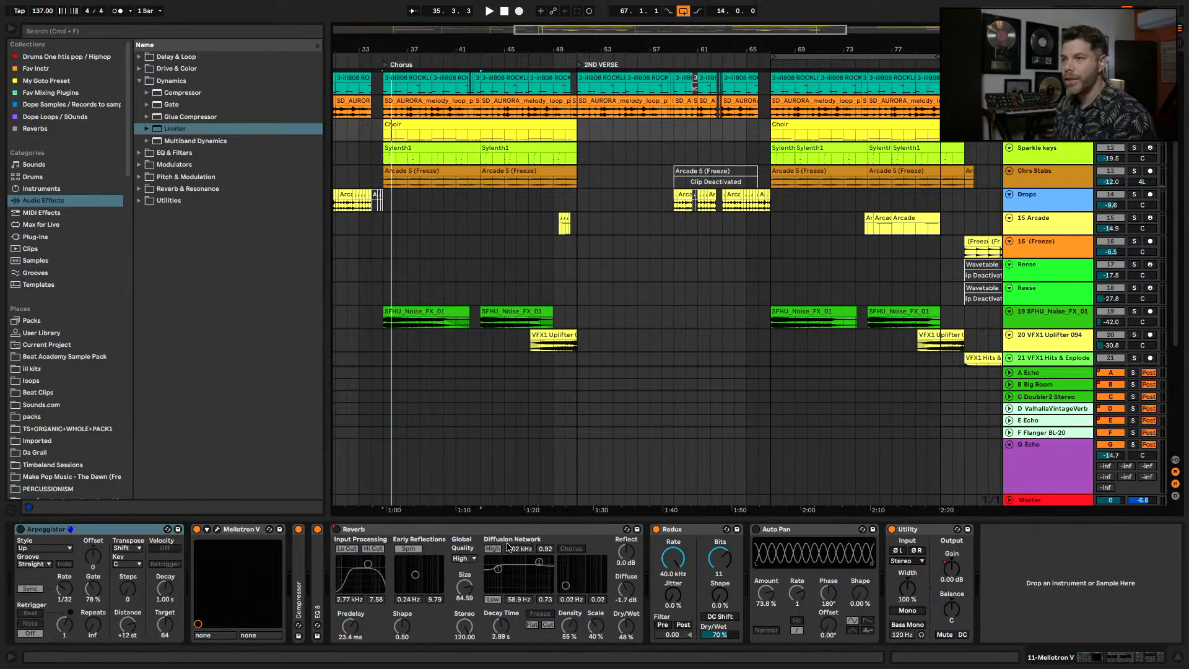
double_click(301, 567)
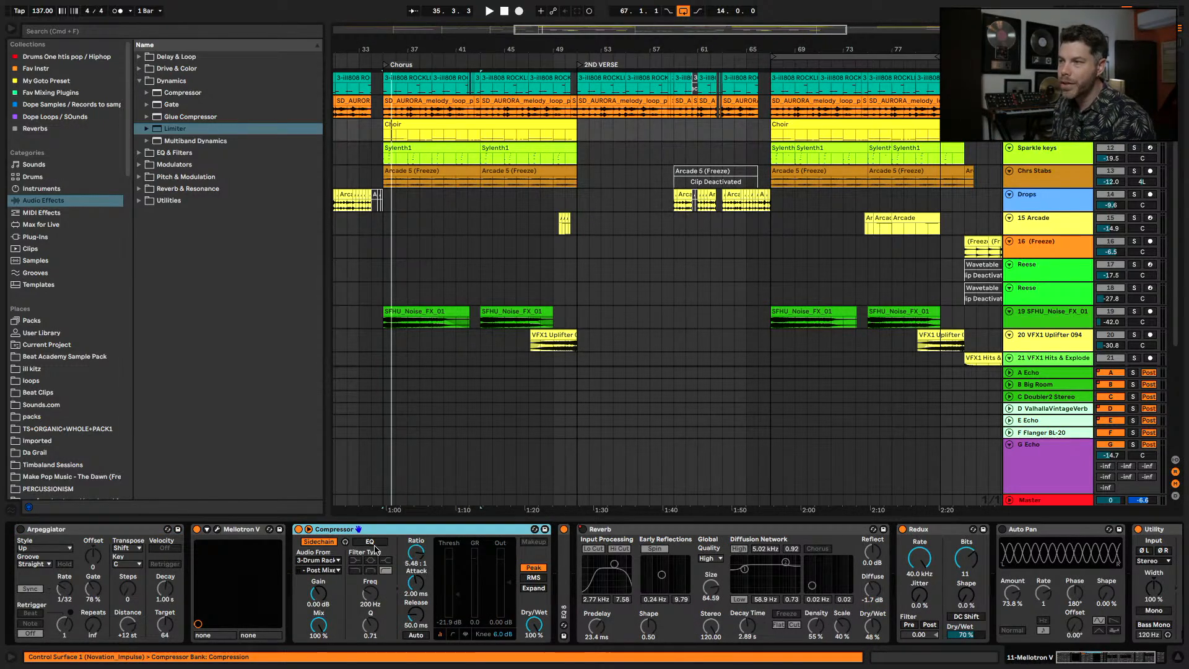
double_click(569, 570)
scroll(736, 573, "right", 5)
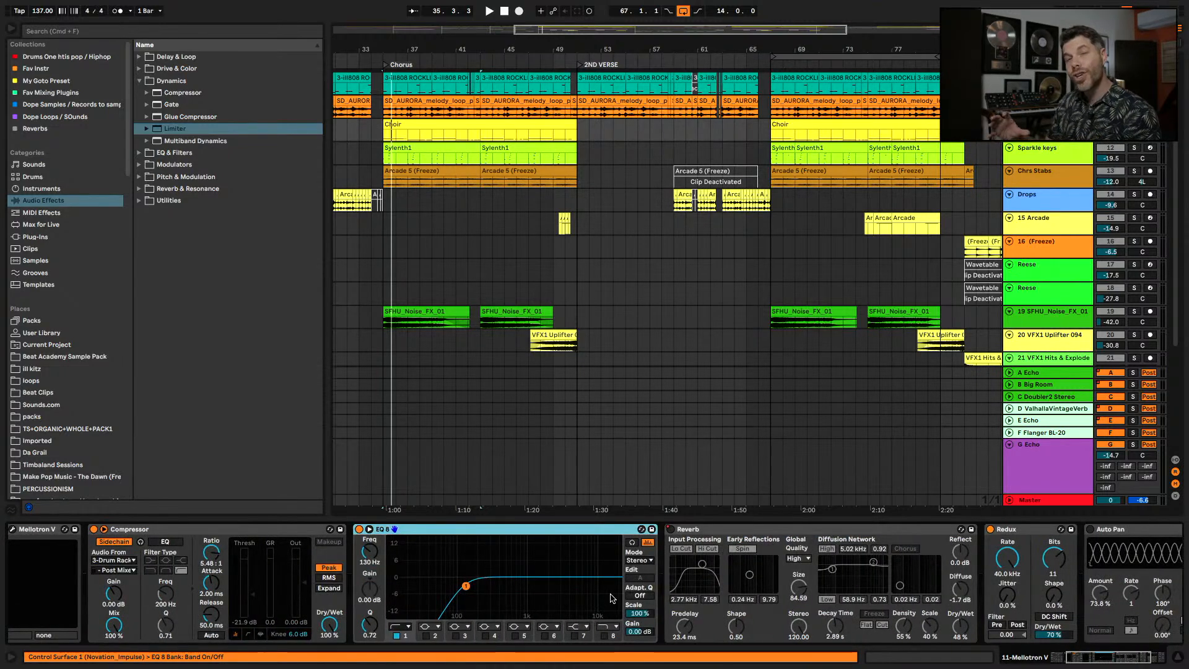
- Turn off the Mellotron V track's solo in the mixer and fold its Compressor and EQ Eight devices
key("Tab")
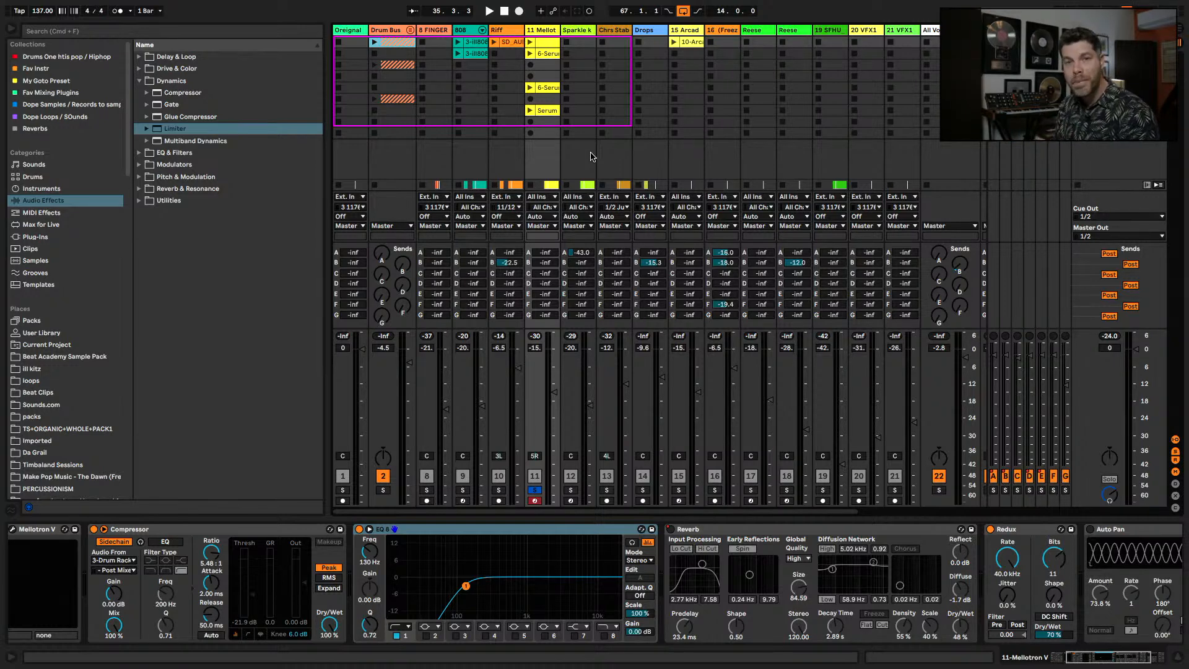
left_click(535, 491)
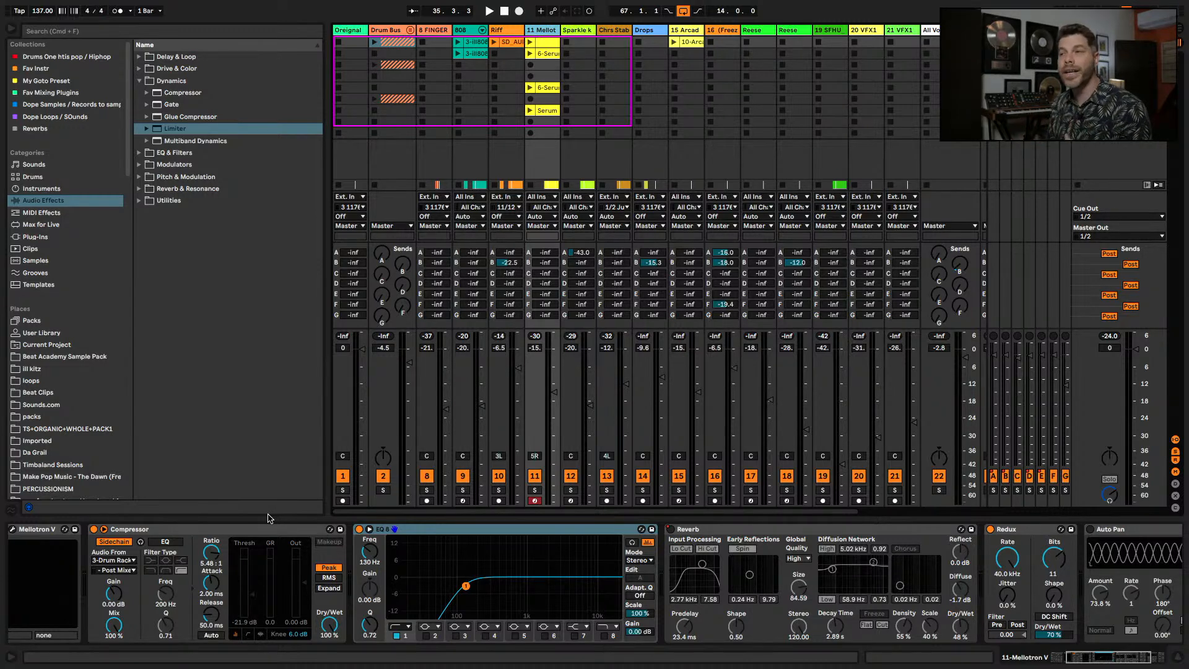
scroll(186, 539, "left", 3)
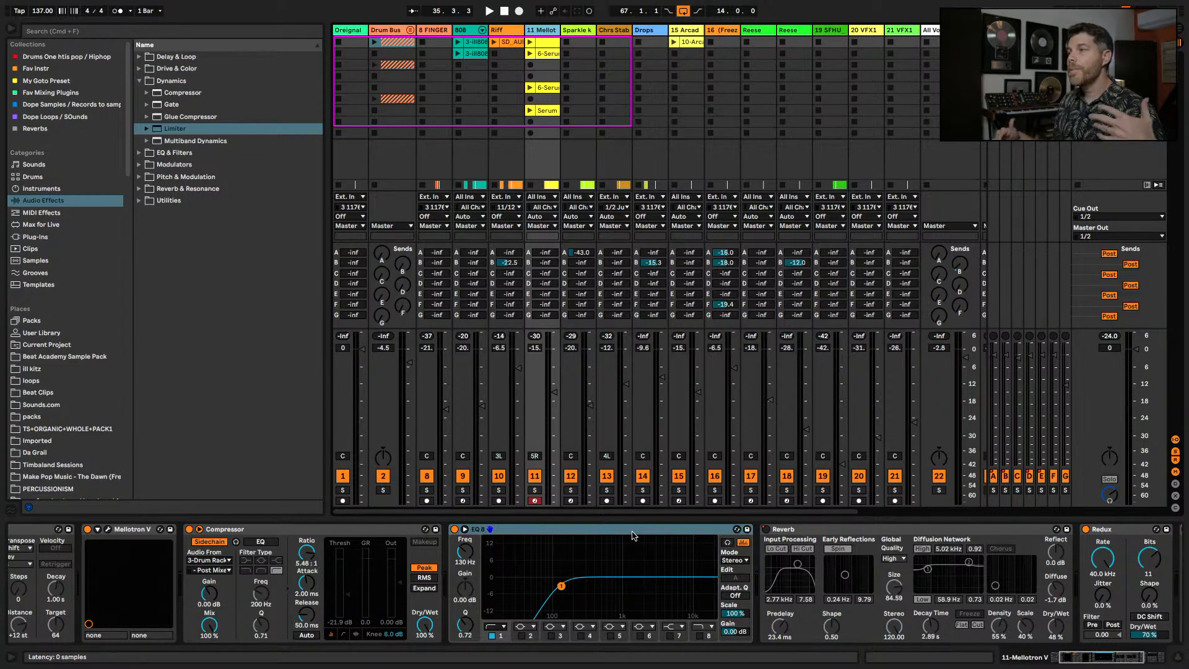
double_click(389, 532)
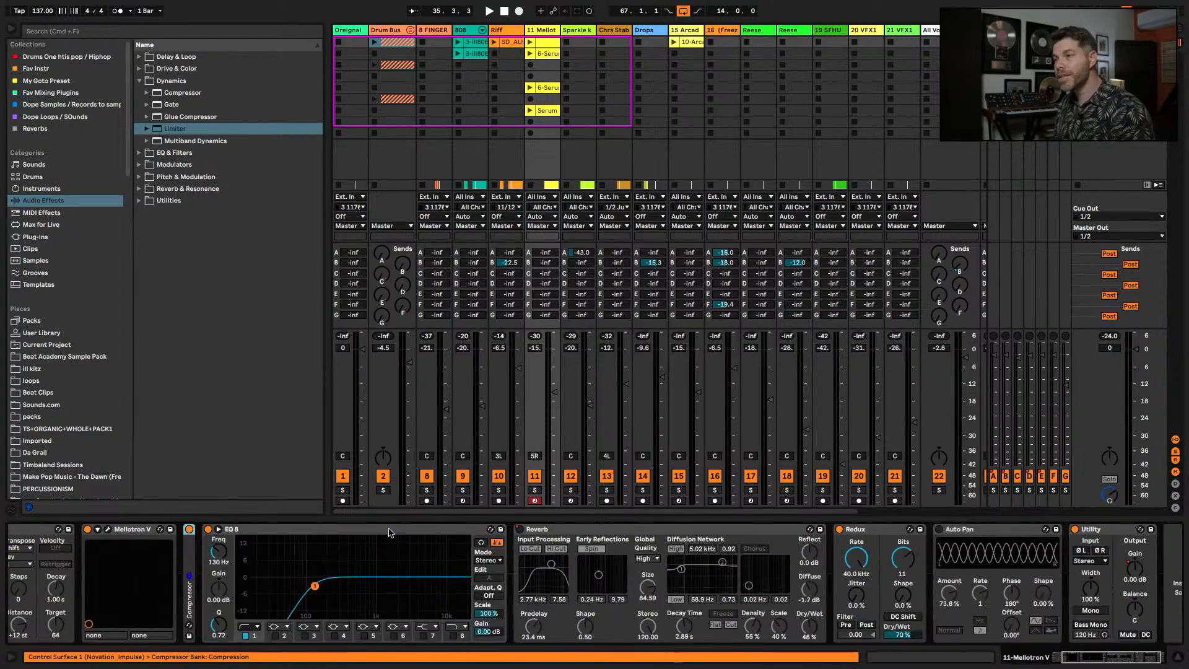
double_click(389, 533)
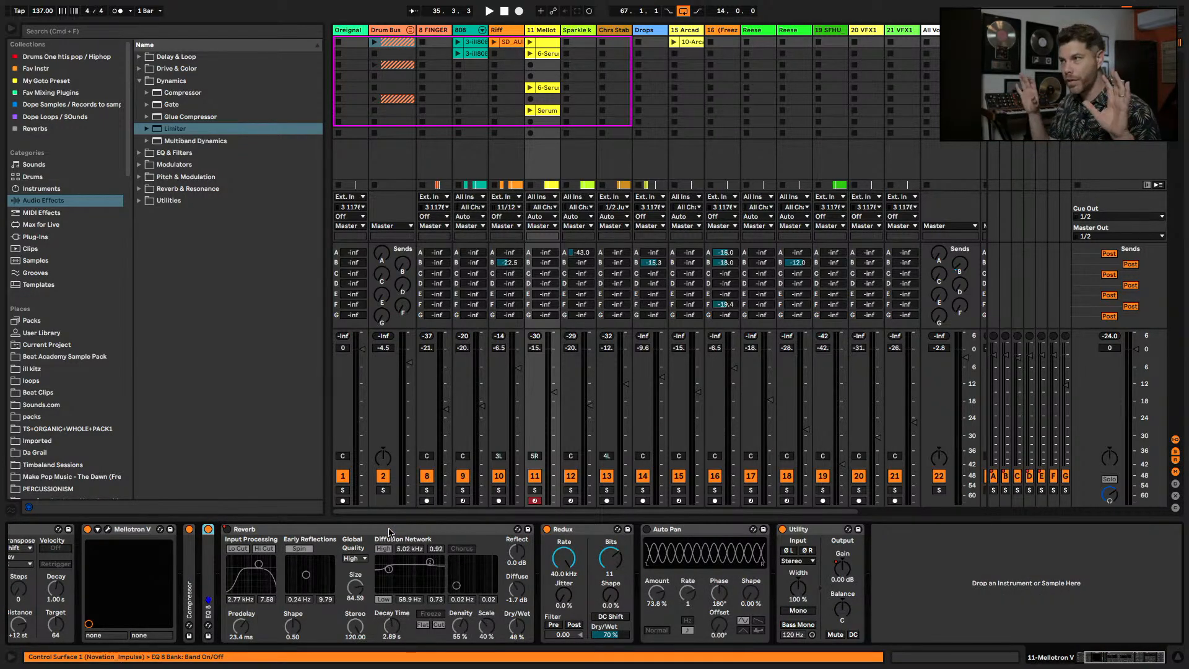
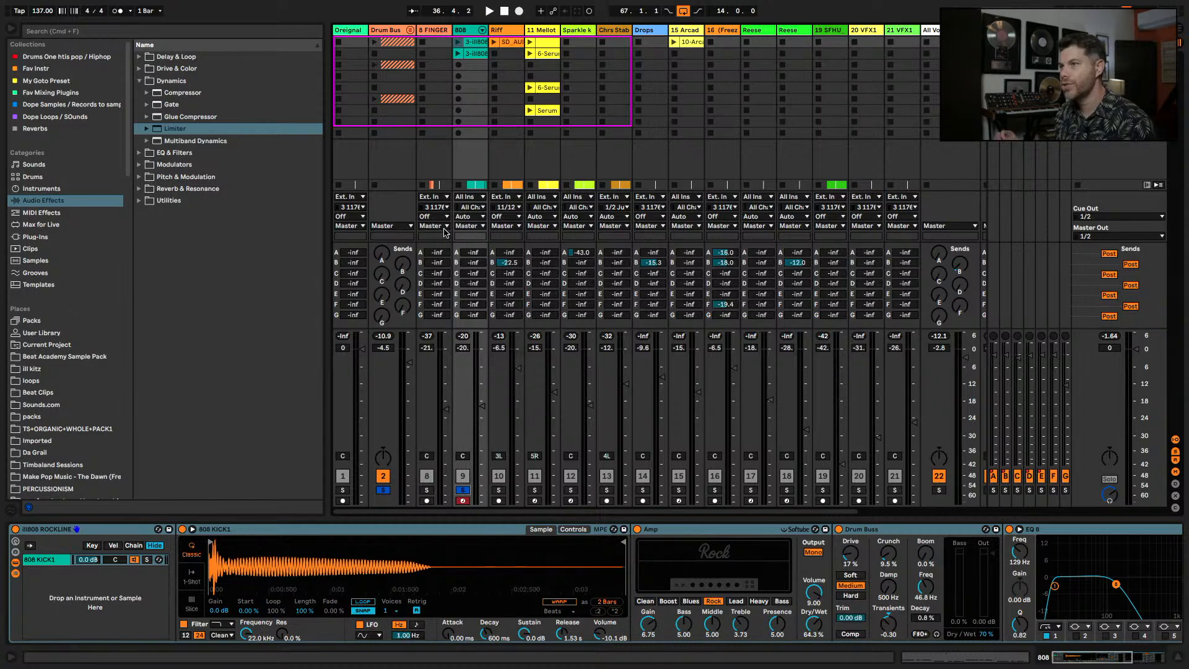
- Clear the Drum Bus and 808 solos and play the arrangement from bar 99
key("space")
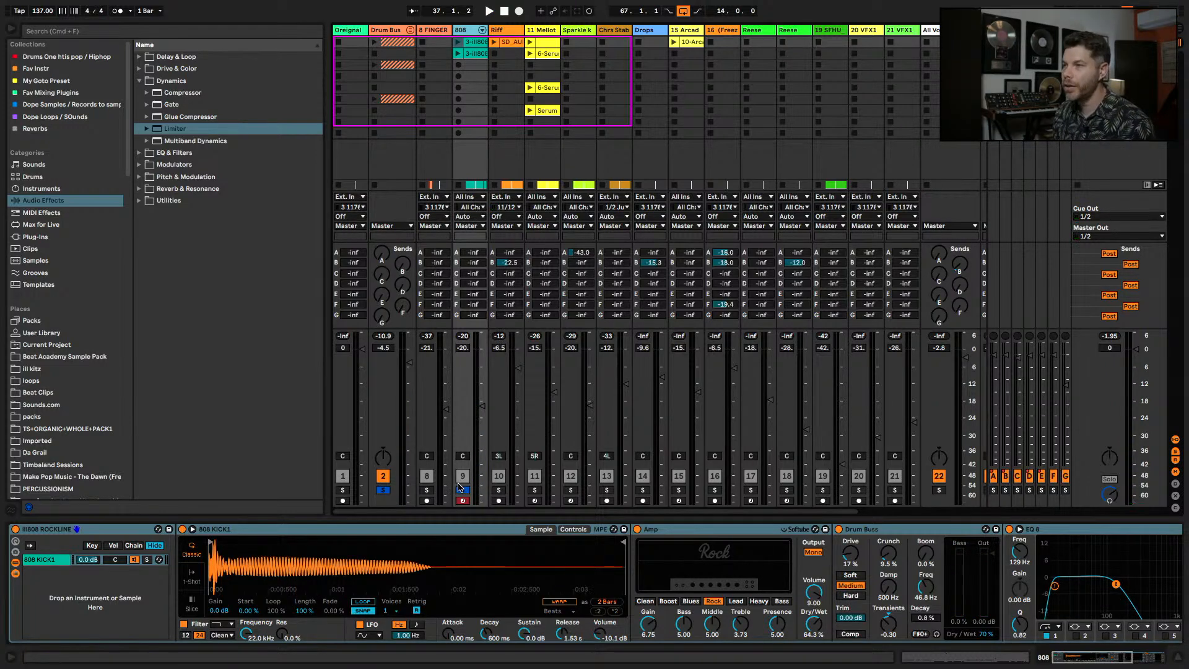
key("Tab")
left_click_drag(960, 281, 258, 258)
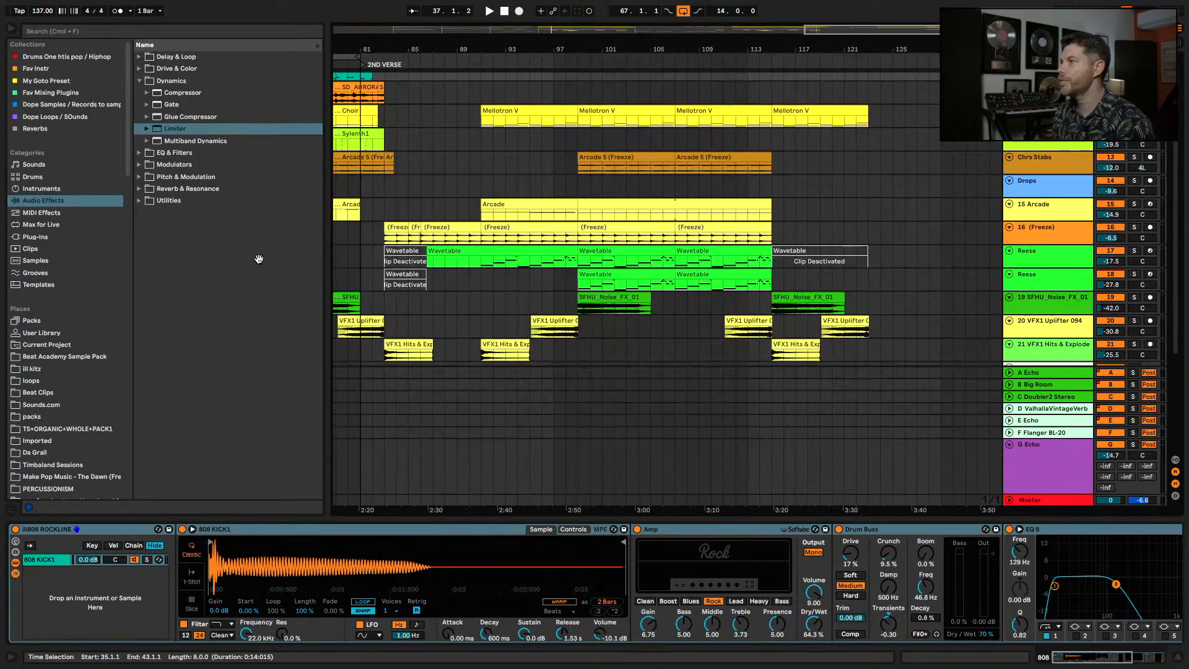
scroll(393, 267, "down", 2)
left_click(578, 257)
key("space")
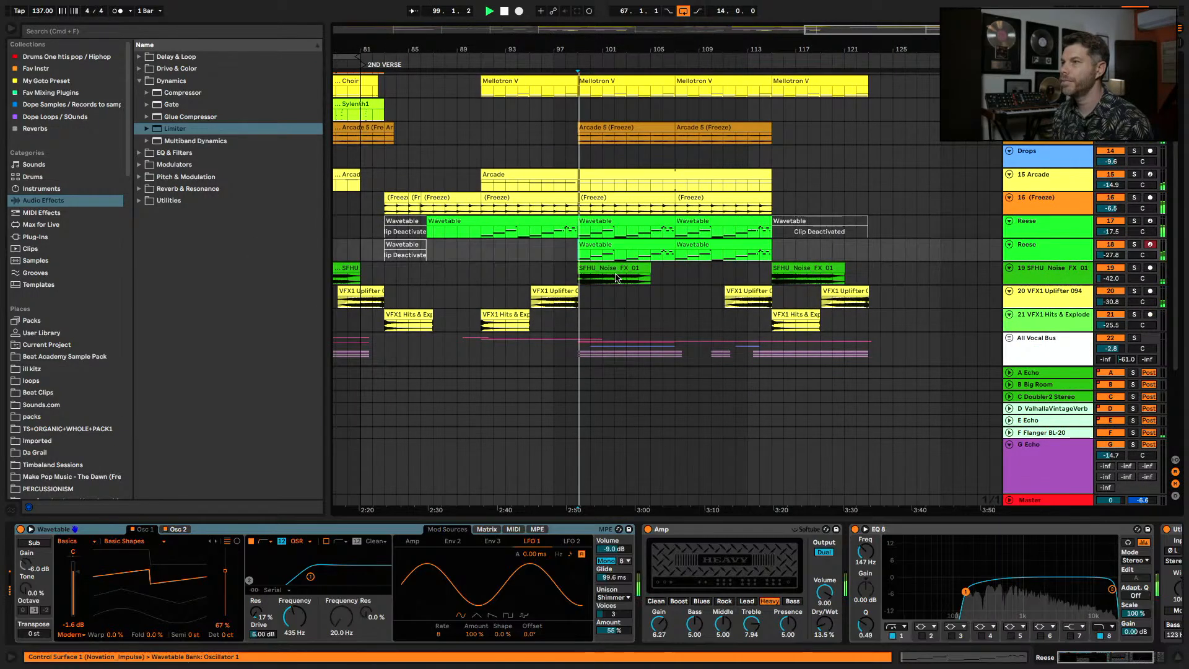
- Solo the two Reese tracks in the mixer during playback and bring up each one's device chain for inspection
key("Tab")
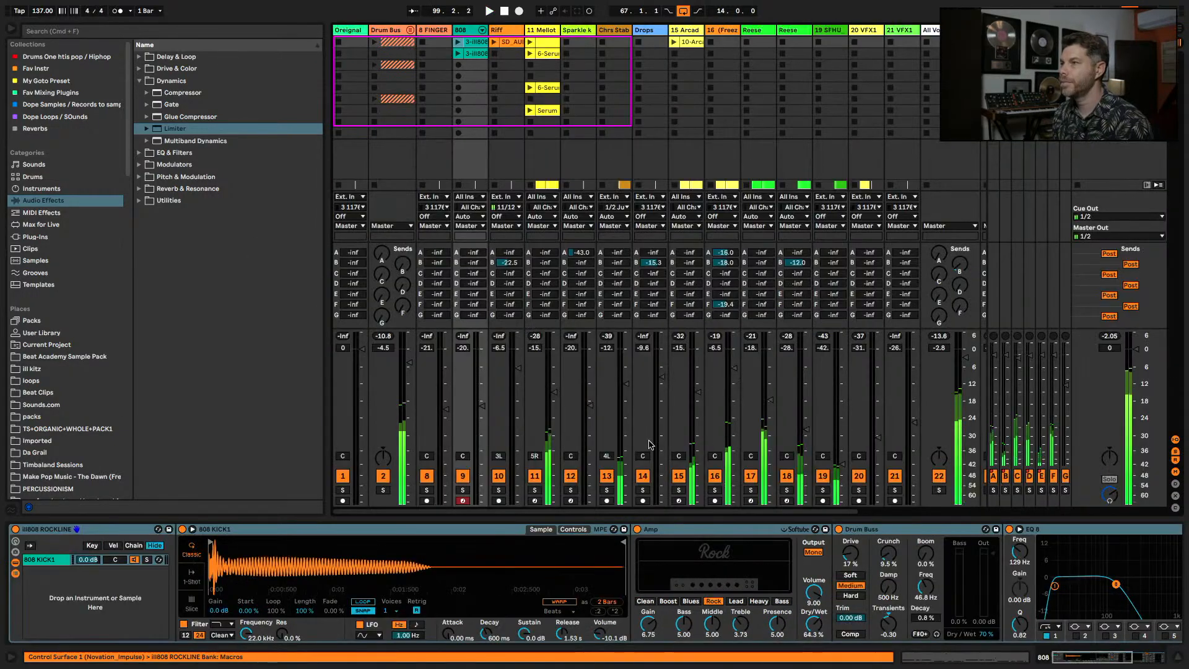
left_click(750, 490)
left_click(787, 490)
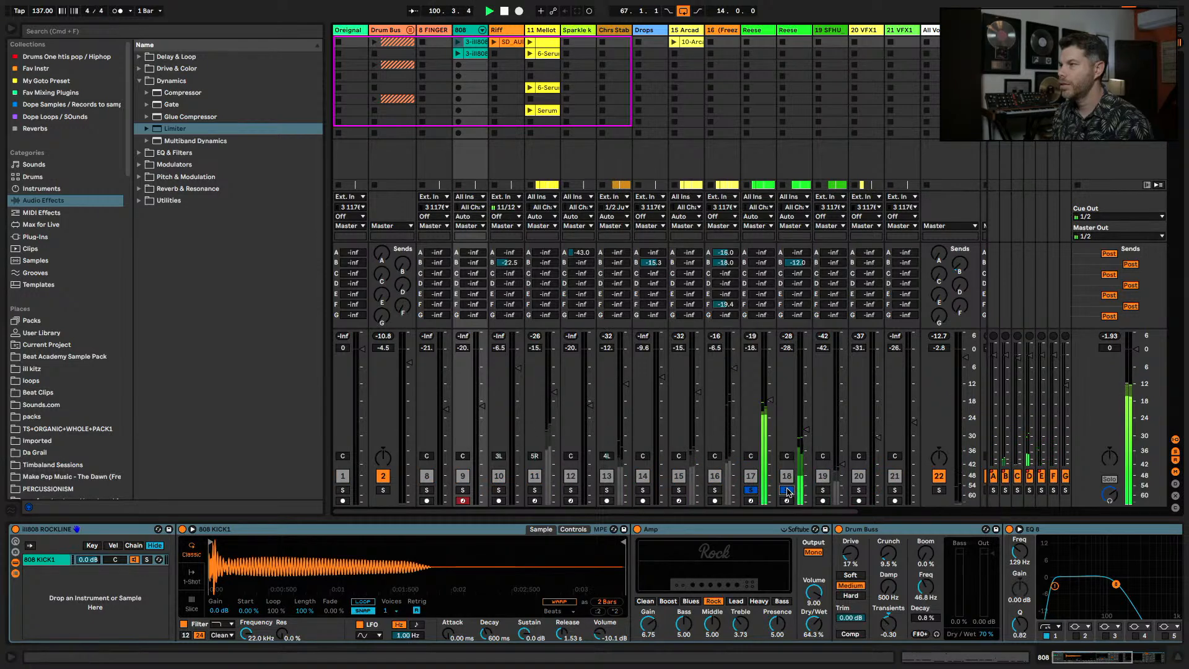
left_click(788, 31)
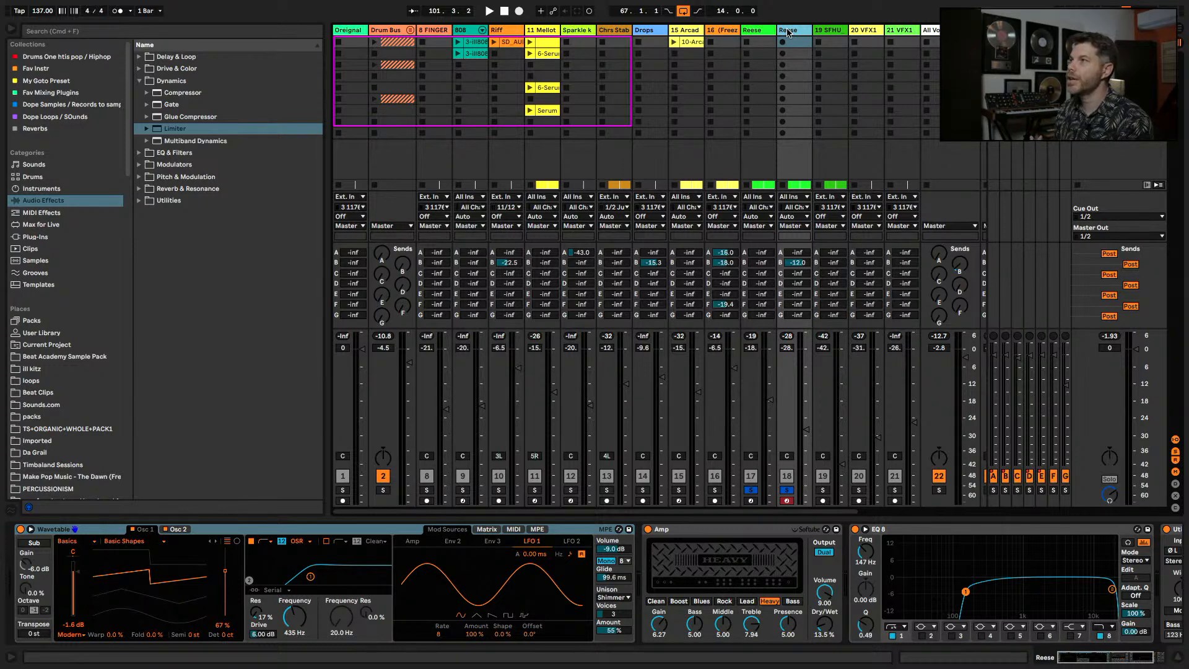
left_click(765, 31)
left_click_drag(1011, 558, 1125, 613)
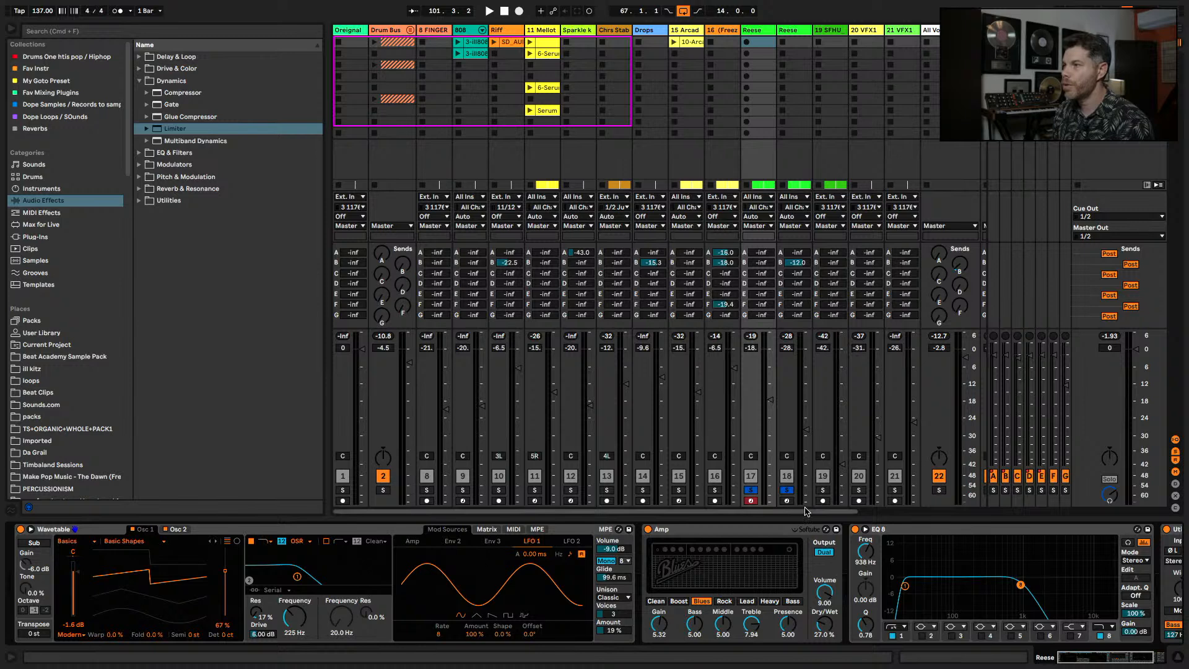
- Play the full mix unsoloed, lowering Reese track 18 to about -30 dB and raising Reese track 17 to about -16 dB
key("space")
left_click_drag(796, 432, 805, 446)
left_click_drag(770, 400, 771, 396)
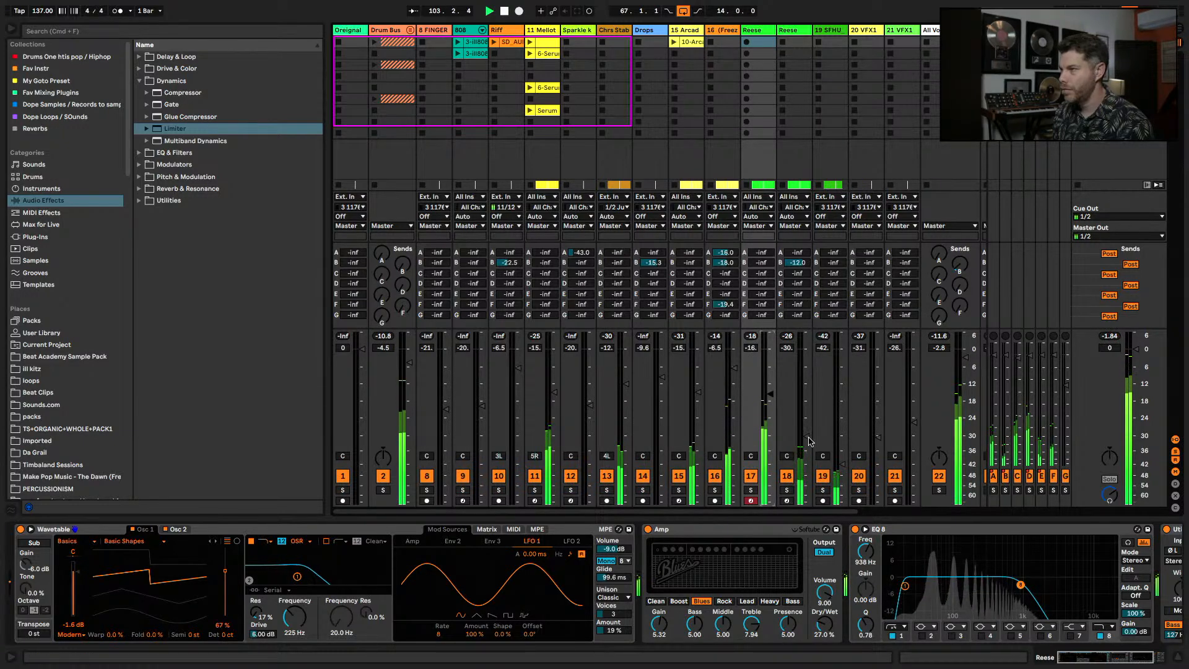
left_click_drag(837, 511, 867, 511)
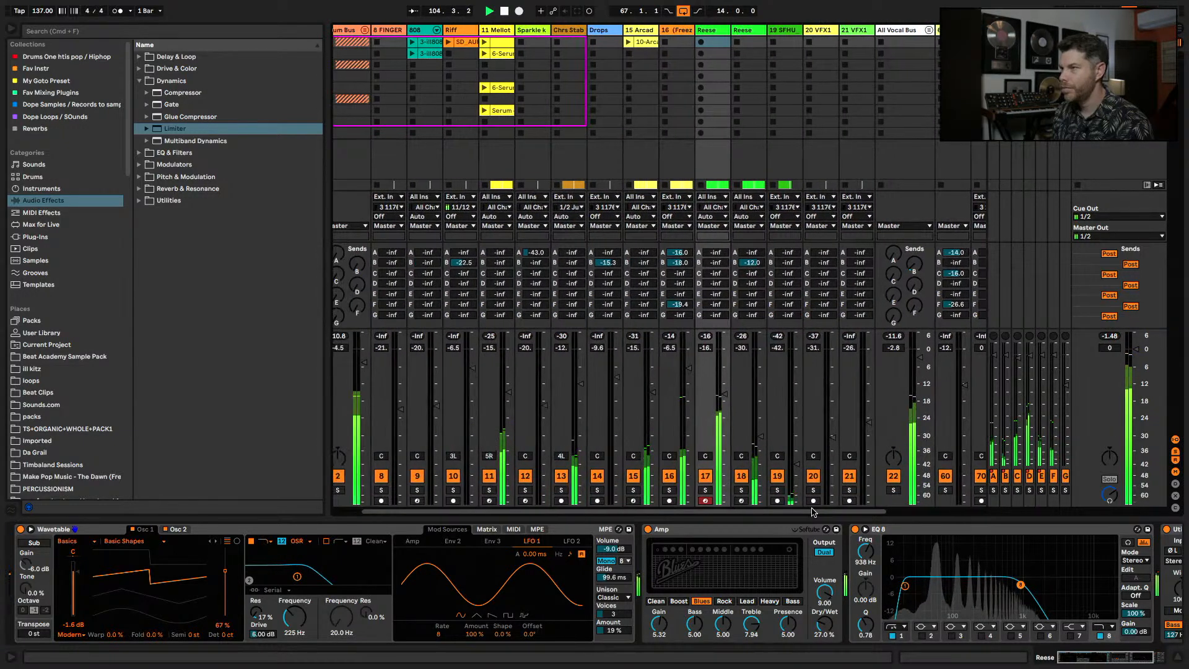
key("space")
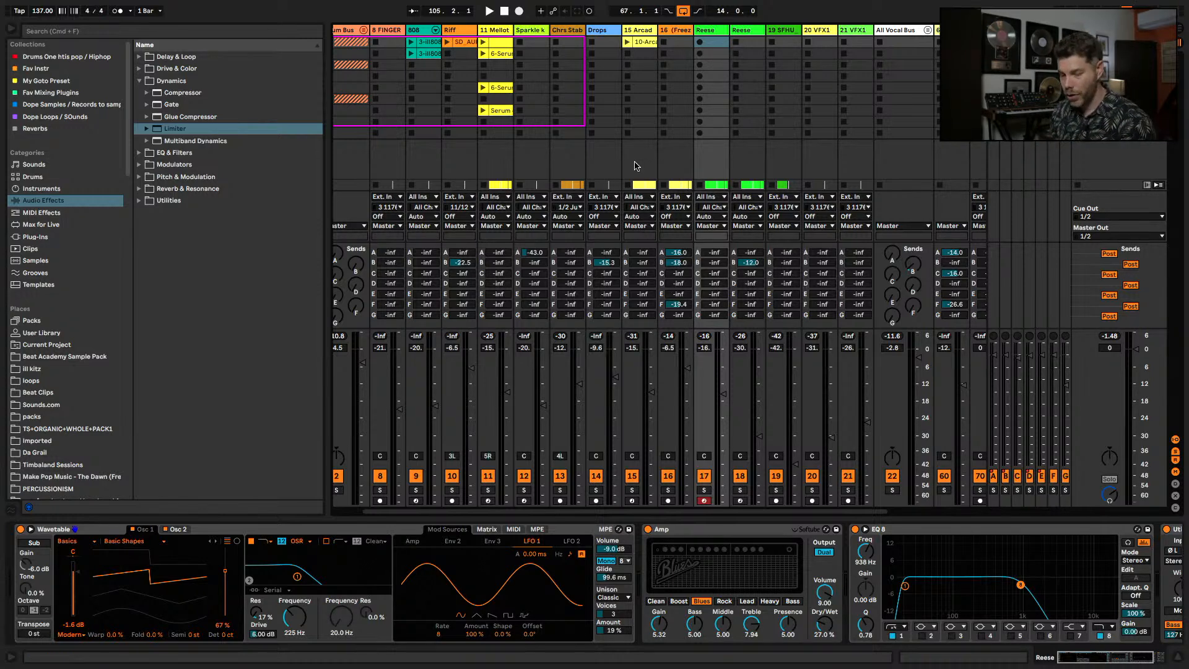
- Unfold the Drum Bus group, review its Drum Rack, loop and ride tracks and the bus effects, and fold the group again
scroll(561, 175, "left", 2)
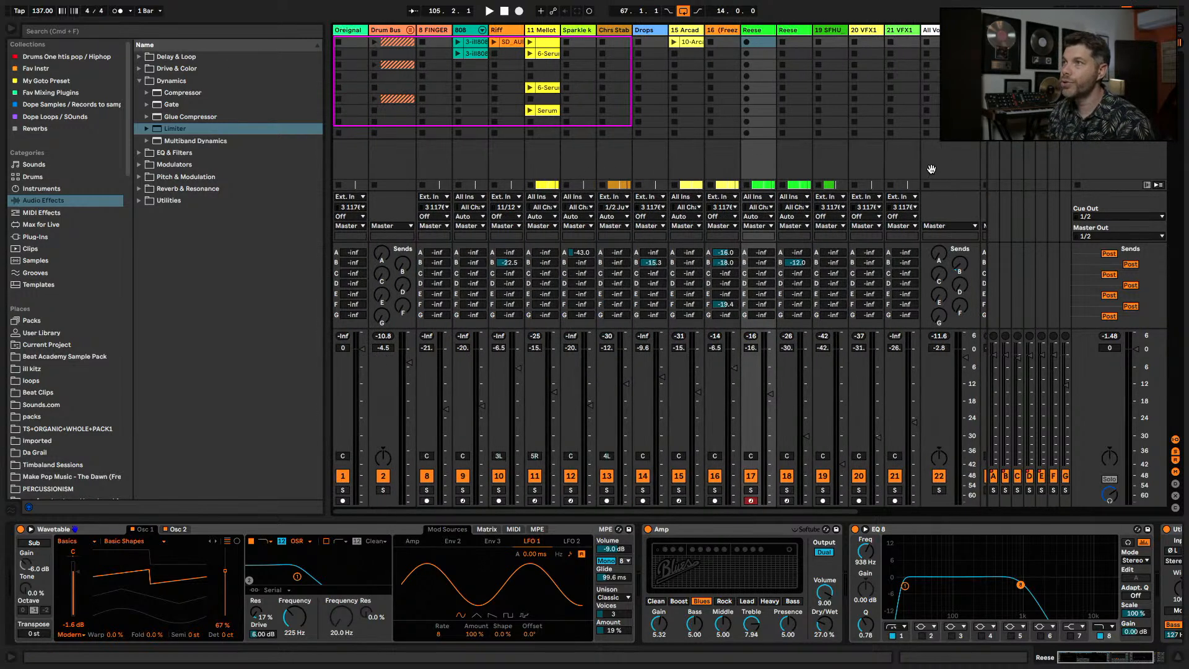
left_click(396, 30)
left_click(410, 30)
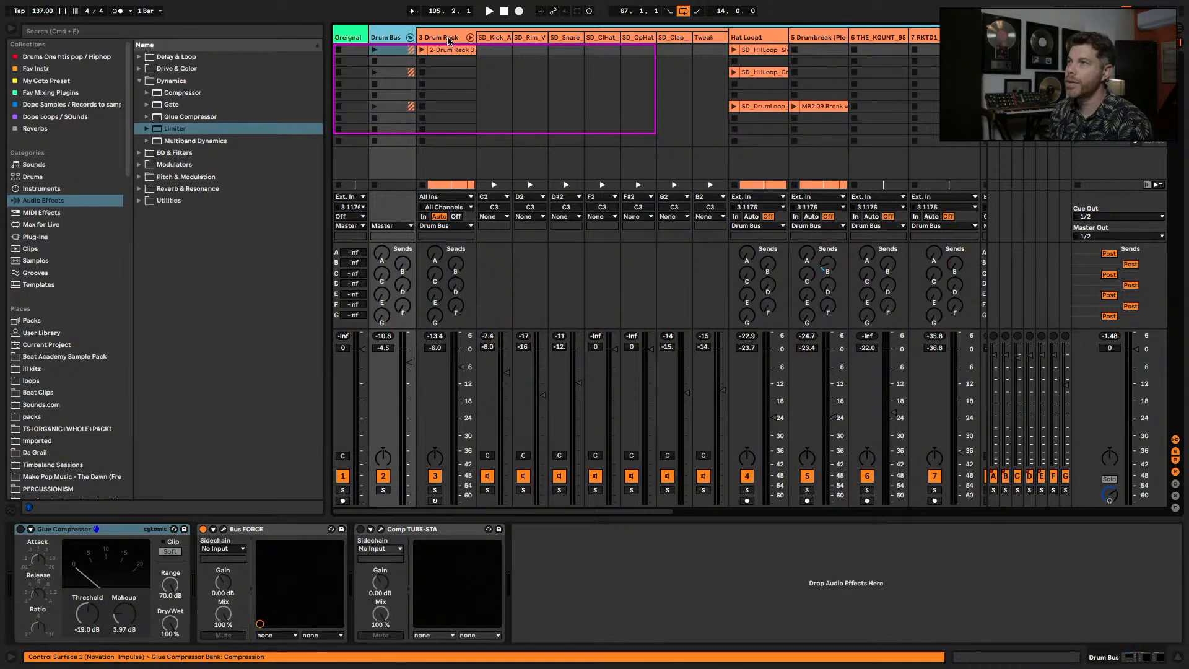
left_click(443, 37)
left_click(470, 37)
left_click(711, 35)
left_click(430, 34)
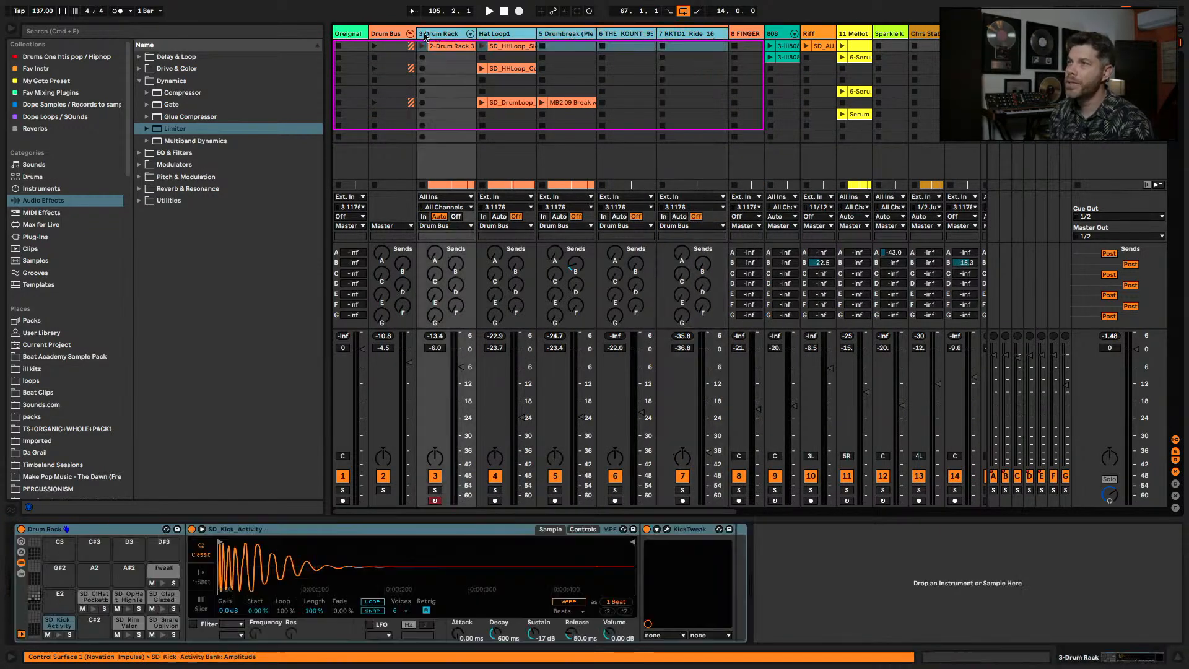
left_click(384, 36)
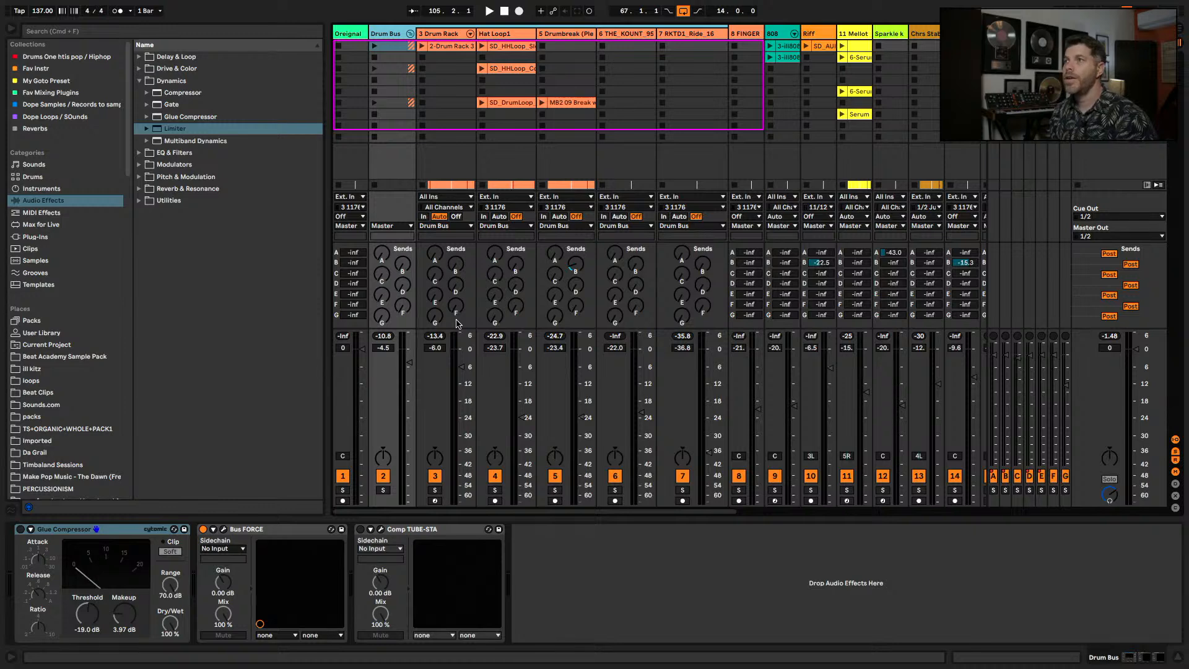
left_click(410, 34)
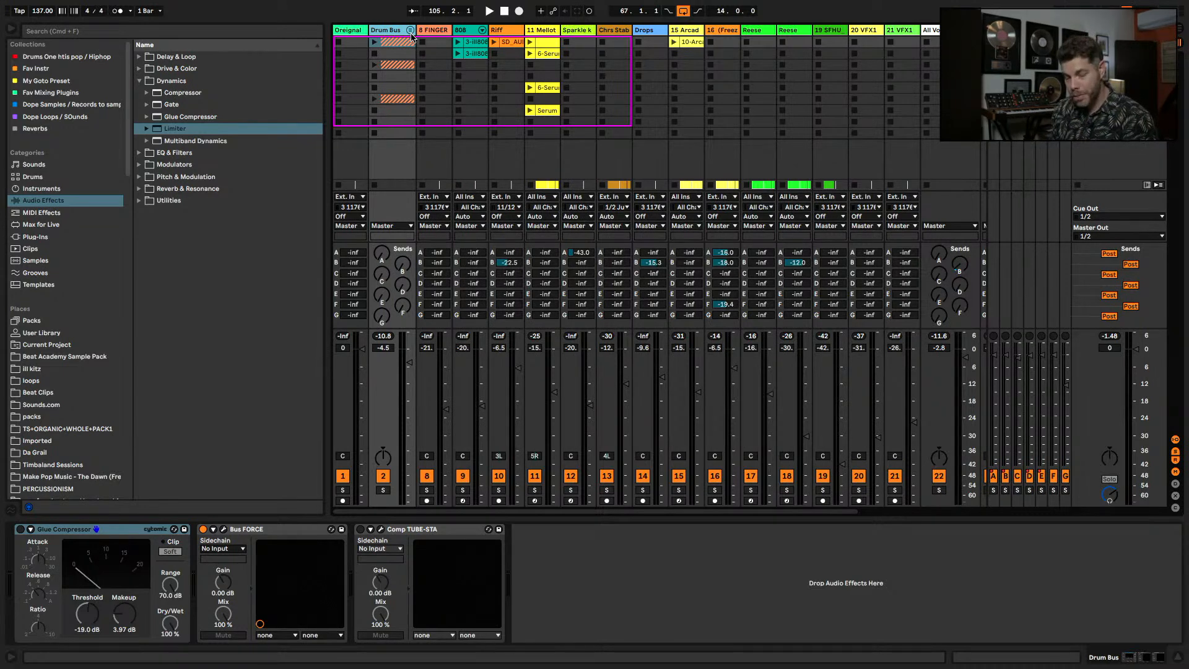
- Unfold the All Vocal Bus with its lead and background vocal groups, examine their tracks and effects, and fold the bus again
scroll(464, 40, "right", 5)
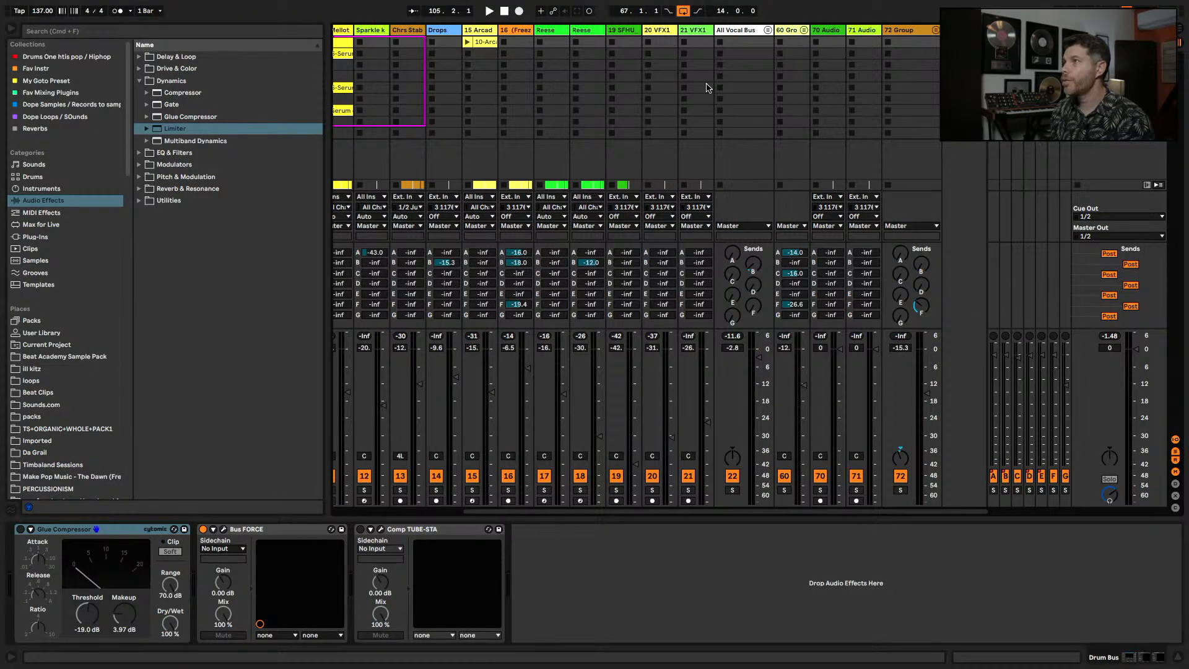
left_click(745, 34)
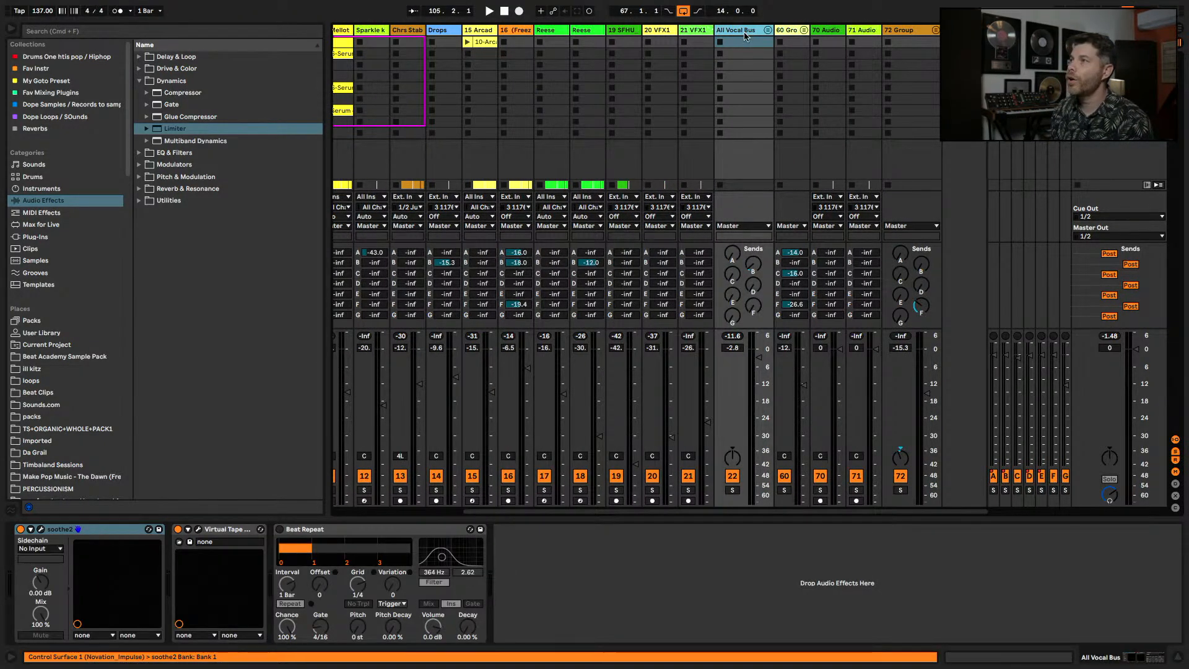
left_click(767, 30)
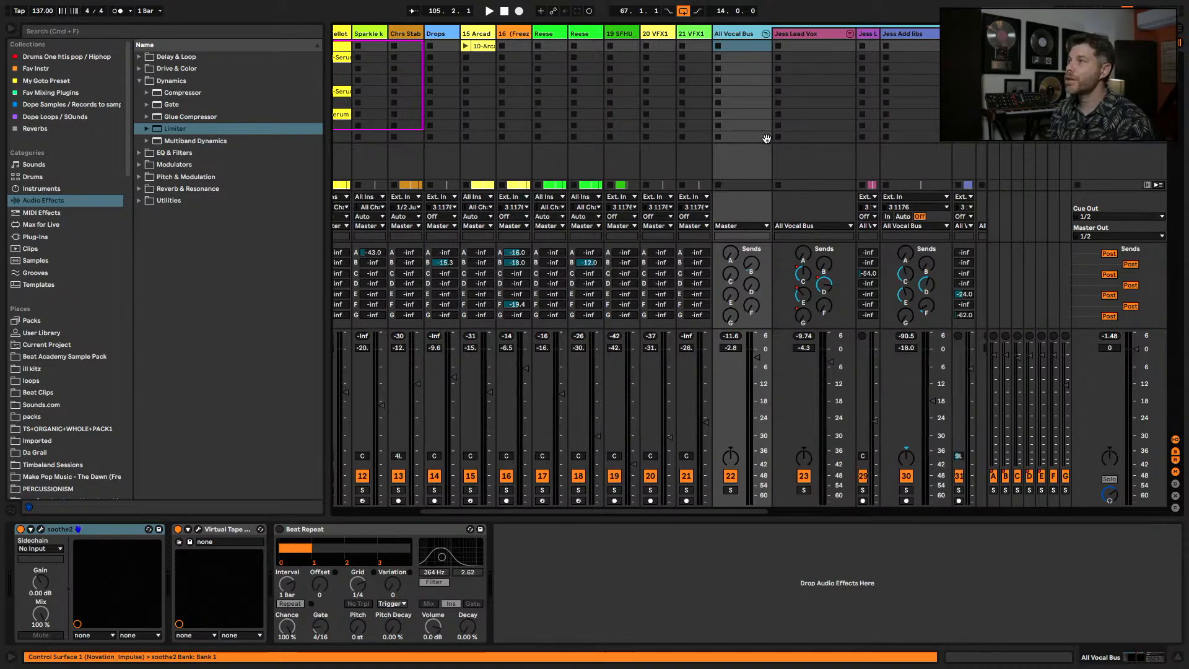
scroll(767, 139, "right", 5)
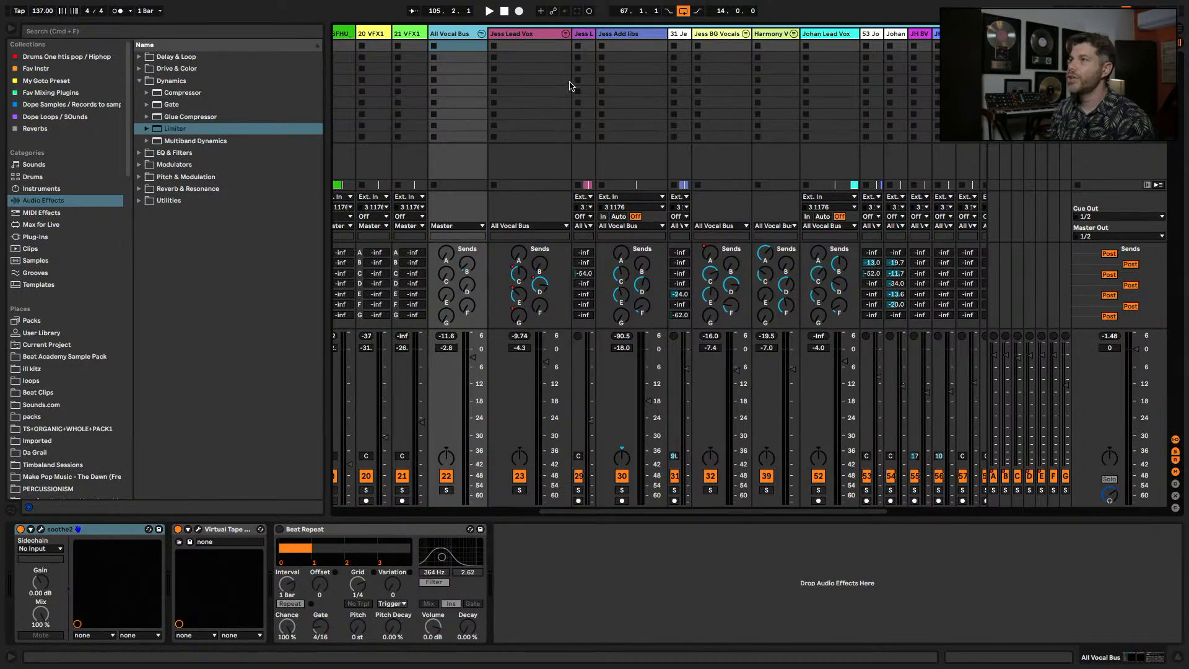
left_click(556, 35)
left_click(565, 34)
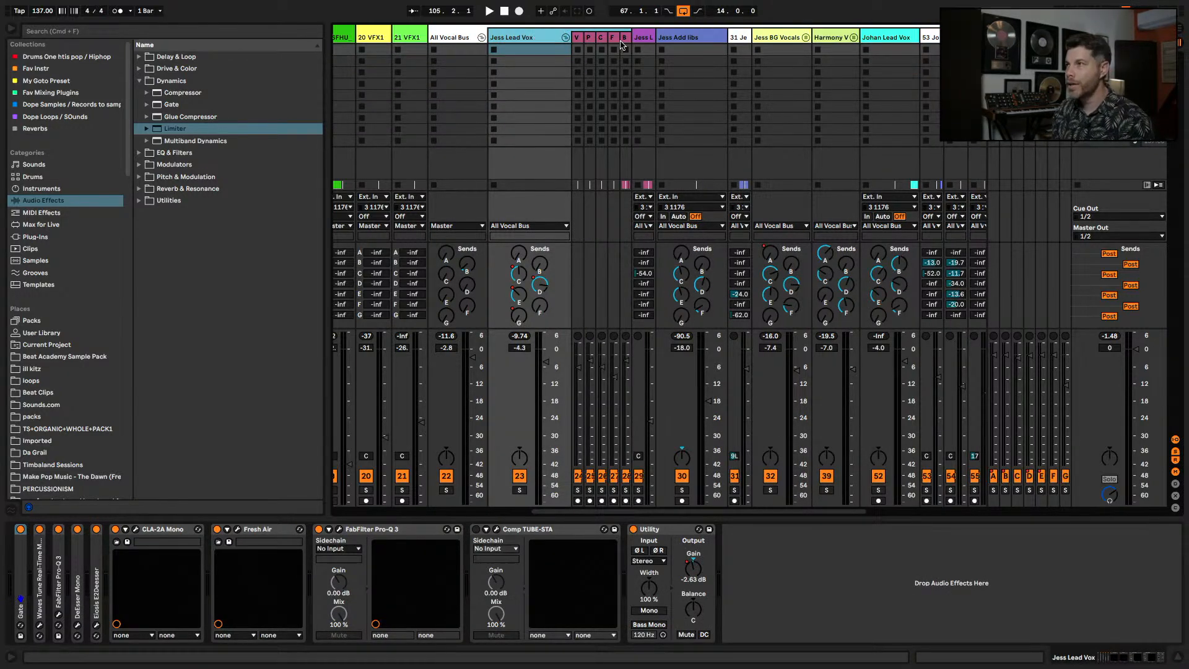
left_click(805, 38)
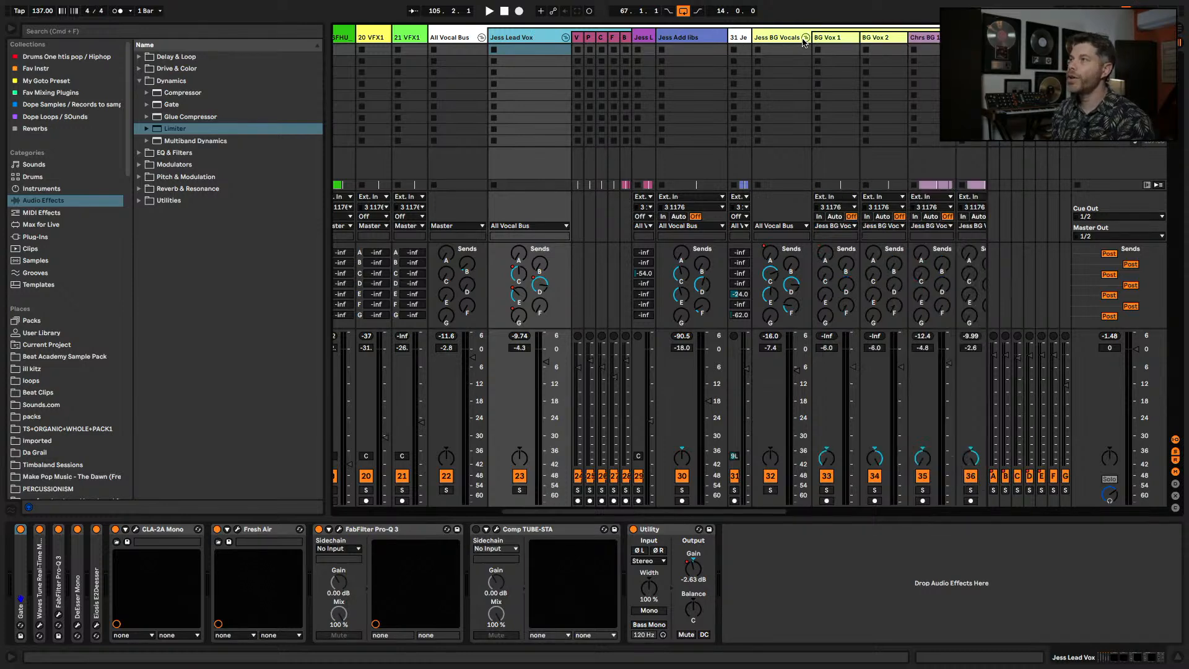
scroll(902, 100, "left", 3)
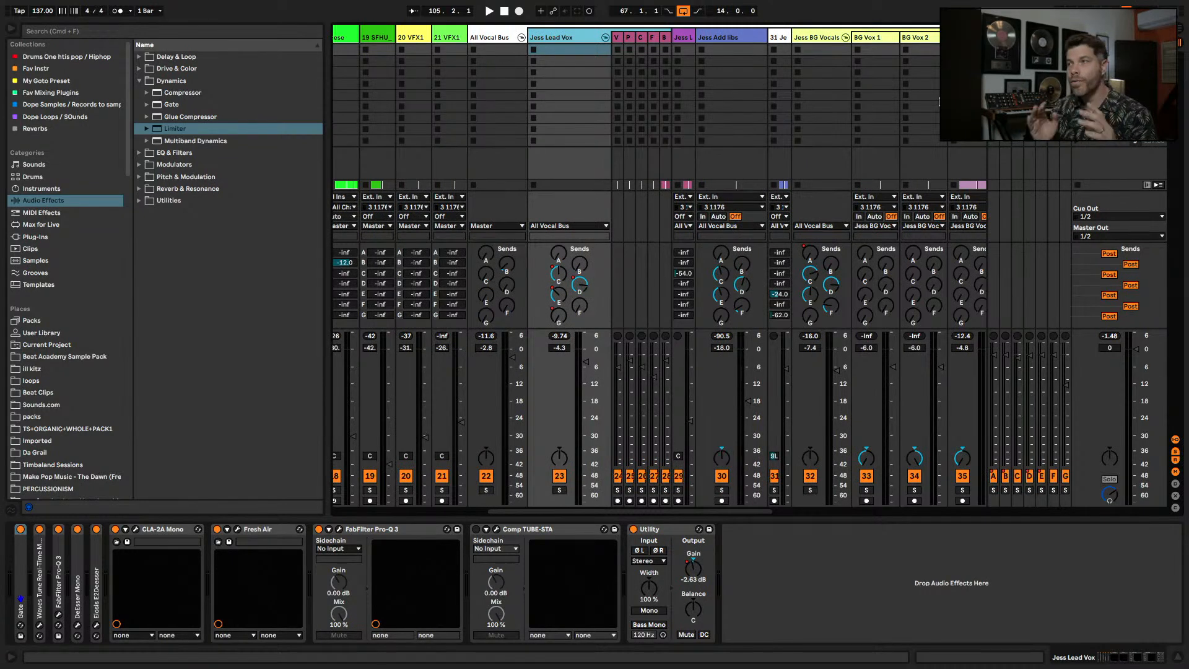
left_click(521, 38)
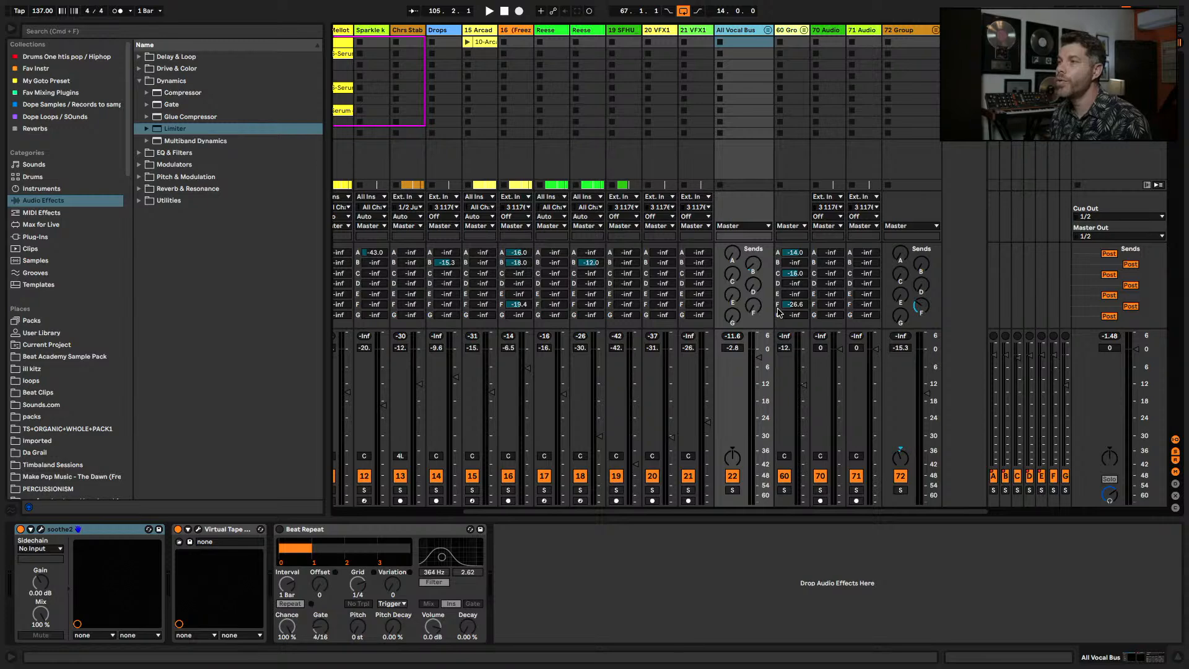
- Switch to Chrome, restore the Mixing & Mastering Workshop thread and go to the post containing Elevate Demo 1
key("super+Tab")
key("super+Tab")
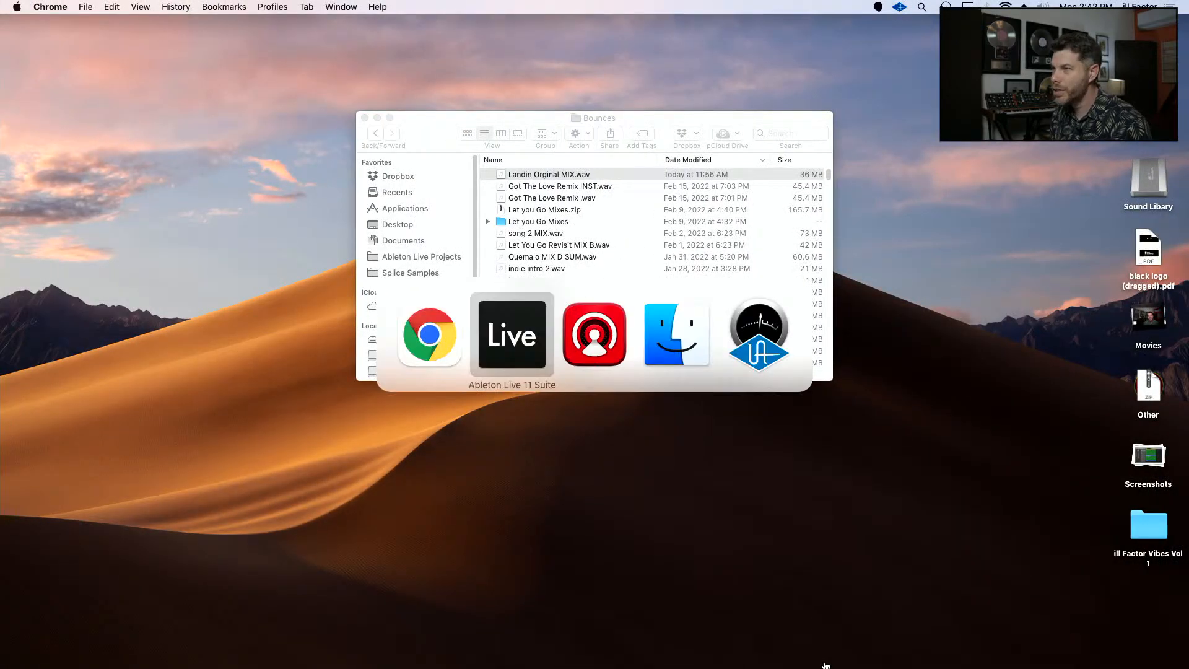
key("super+shift+Tab")
mouse_move(873, 667)
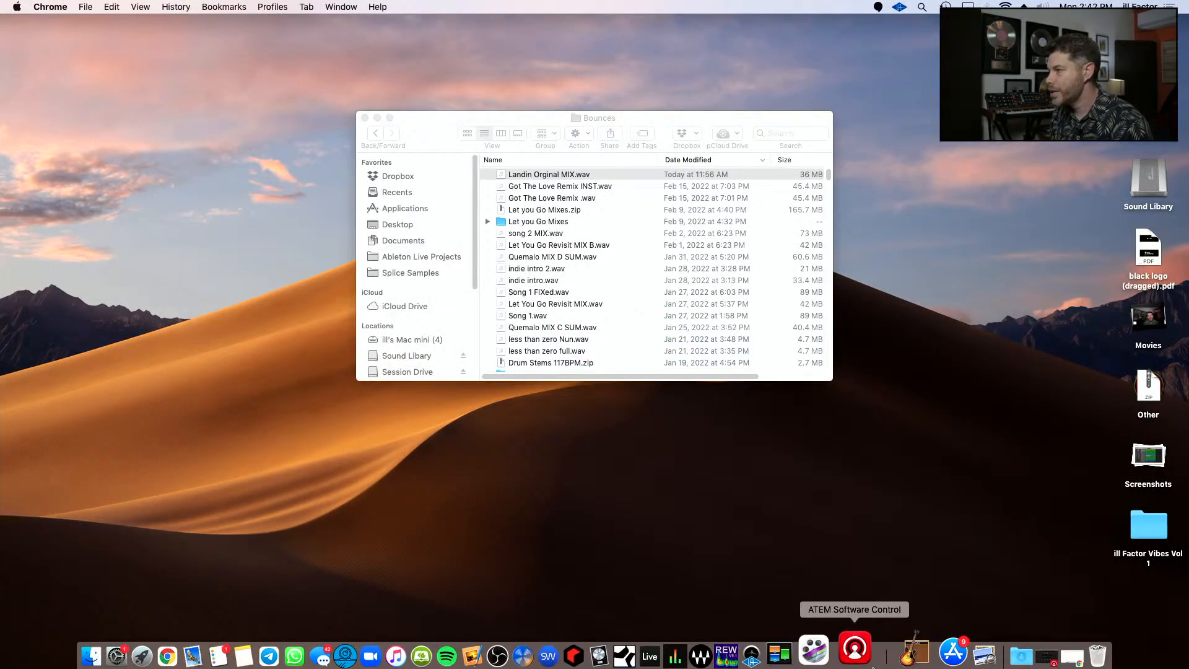
left_click(1056, 652)
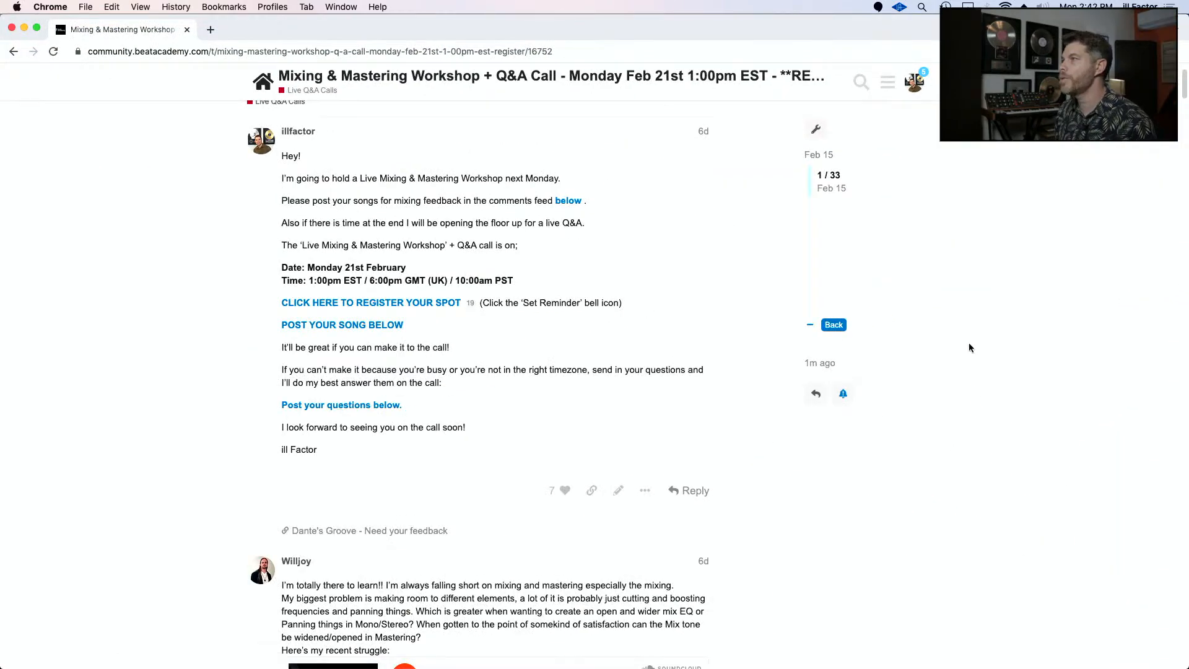
left_click_drag(1184, 89, 1187, 138)
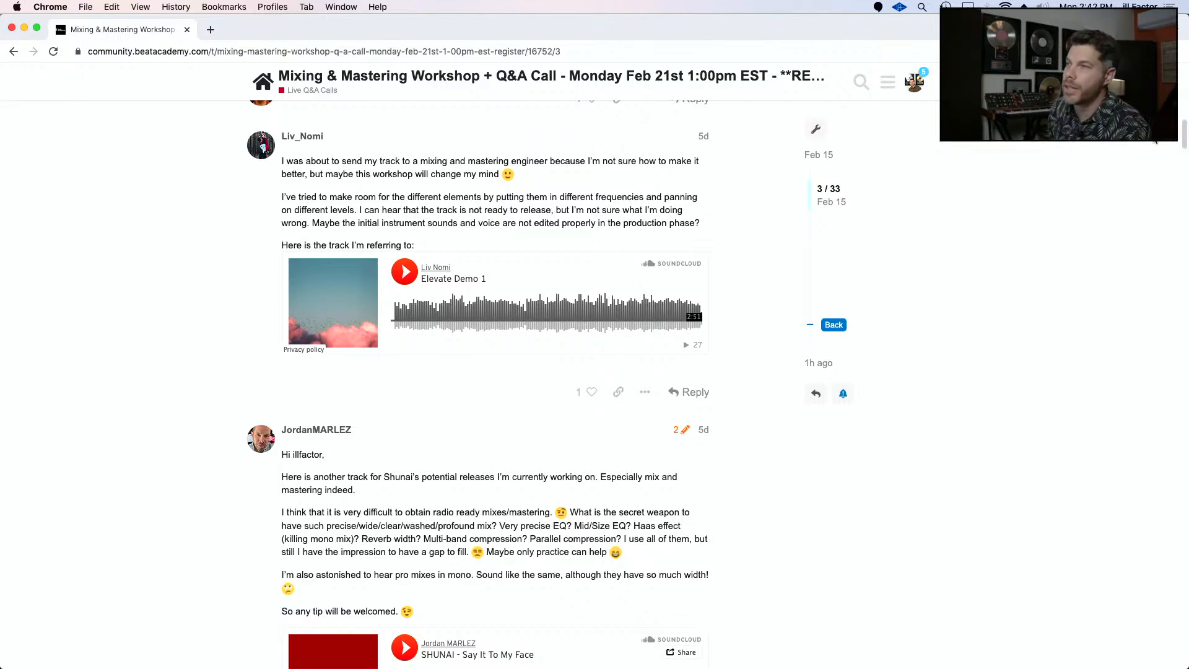
- Play Elevate Demo 1, skip to about 0:56 and a few seconds back, and pause it
left_click(404, 278)
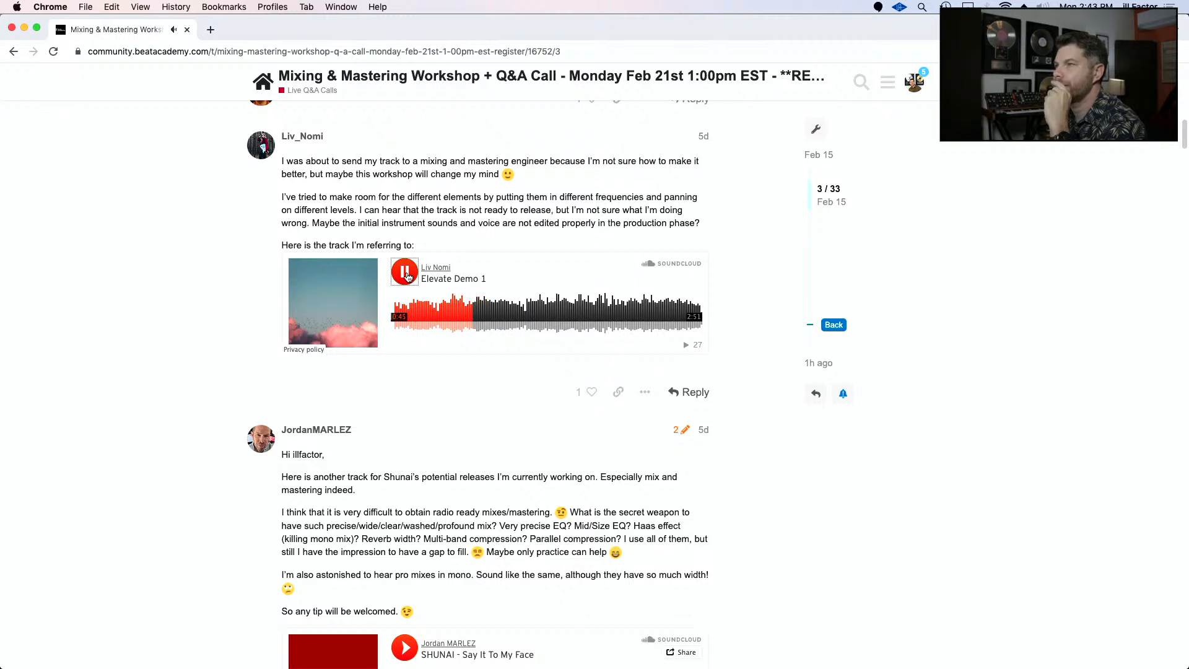
left_click(492, 310)
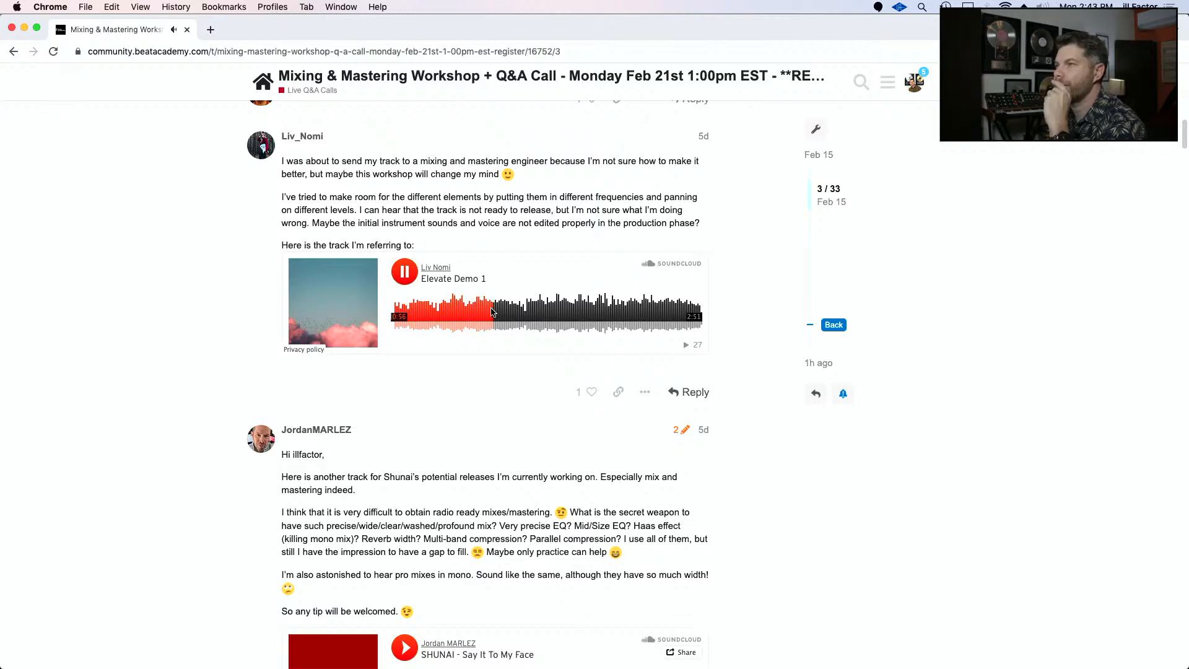
left_click(480, 310)
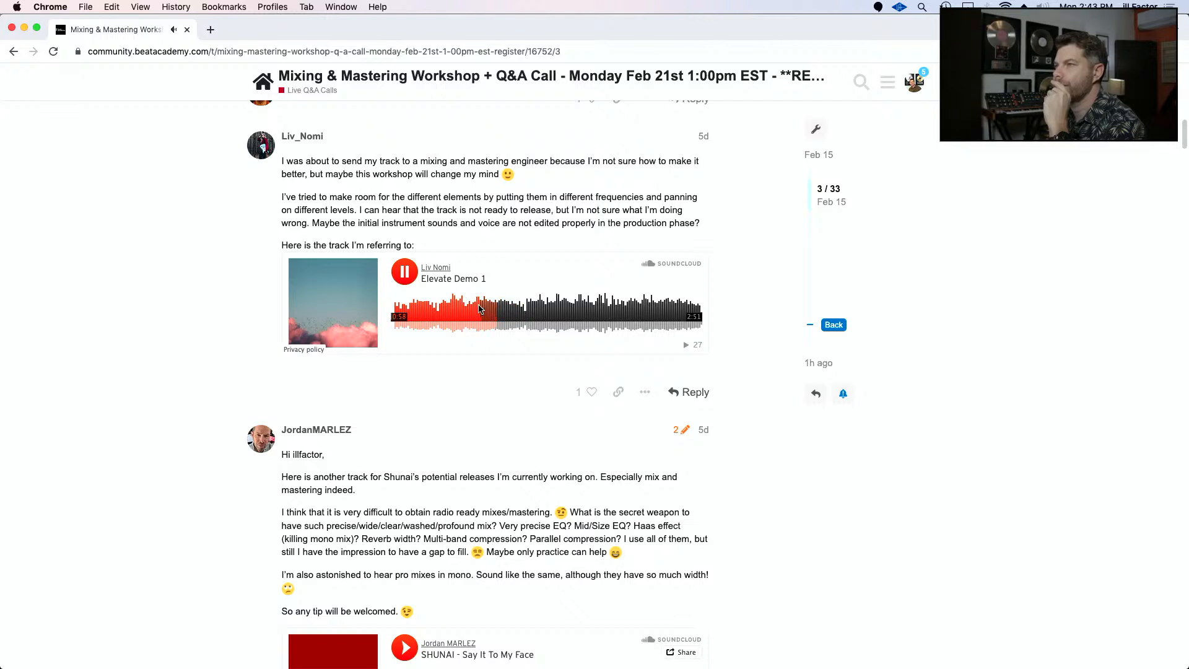
left_click(405, 272)
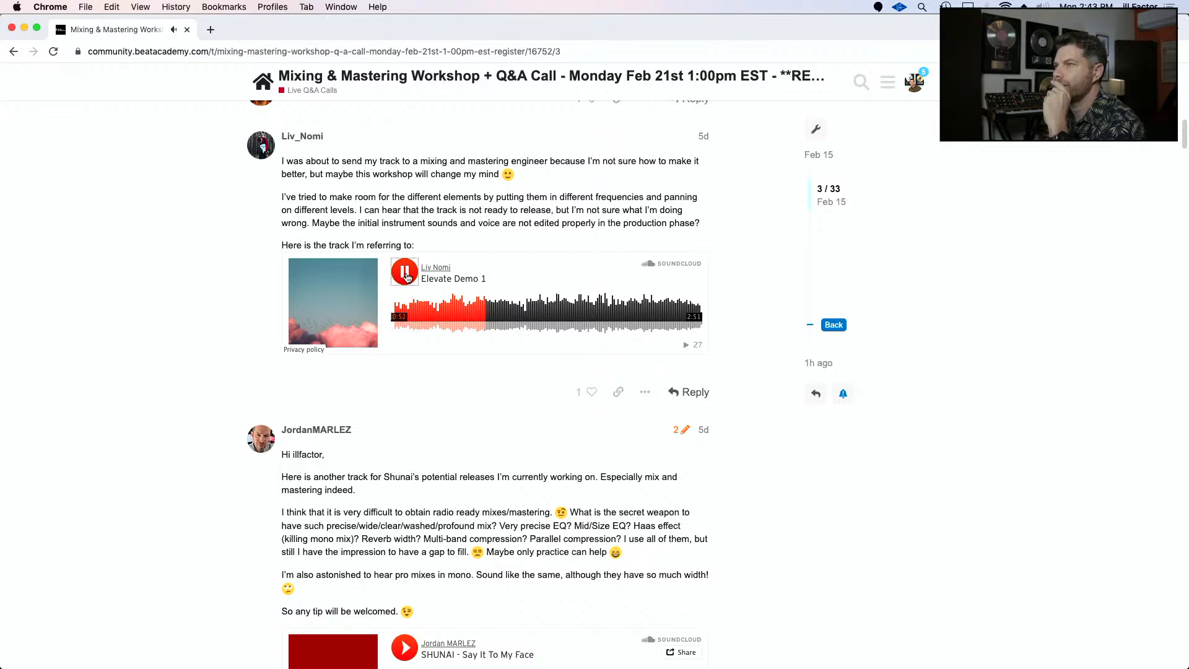
left_click(406, 276)
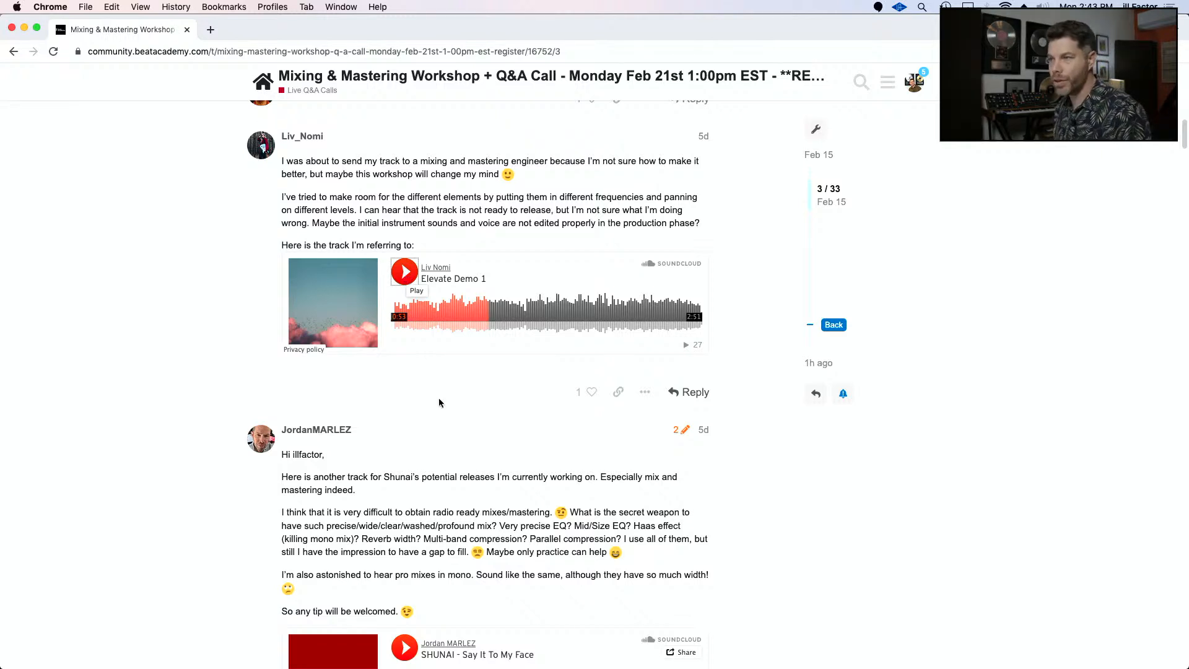
- Play SHUNAI - Say It To My Face in the following post and skip to about 0:56
left_click(405, 648)
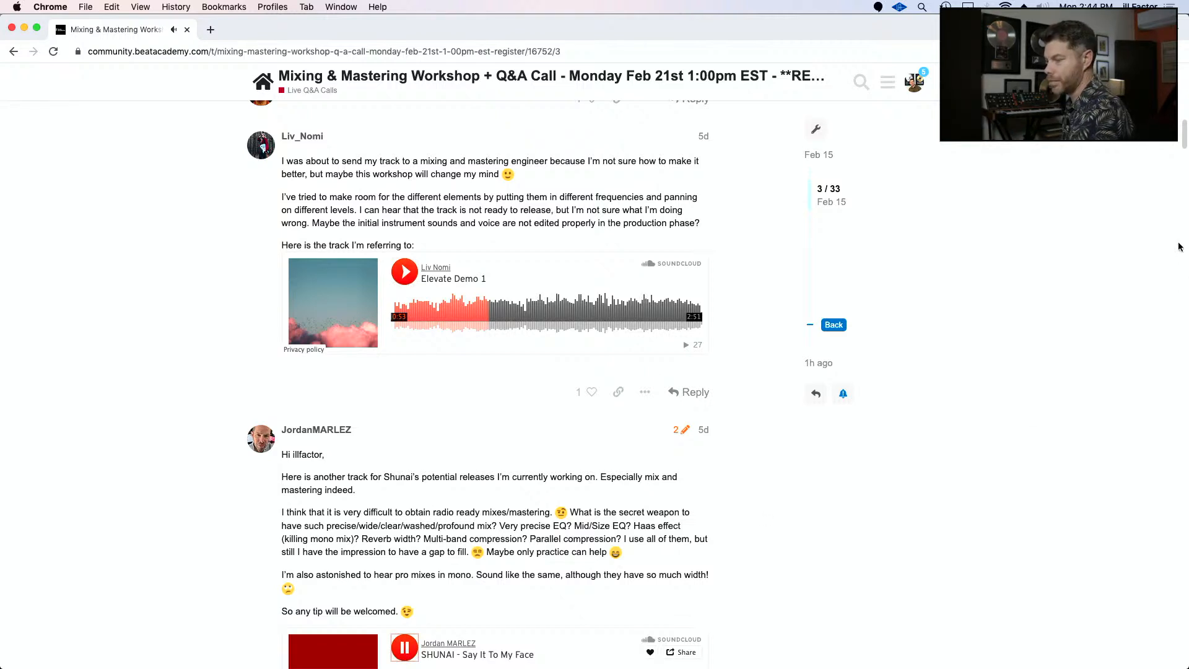
scroll(1184, 185, "down", 4)
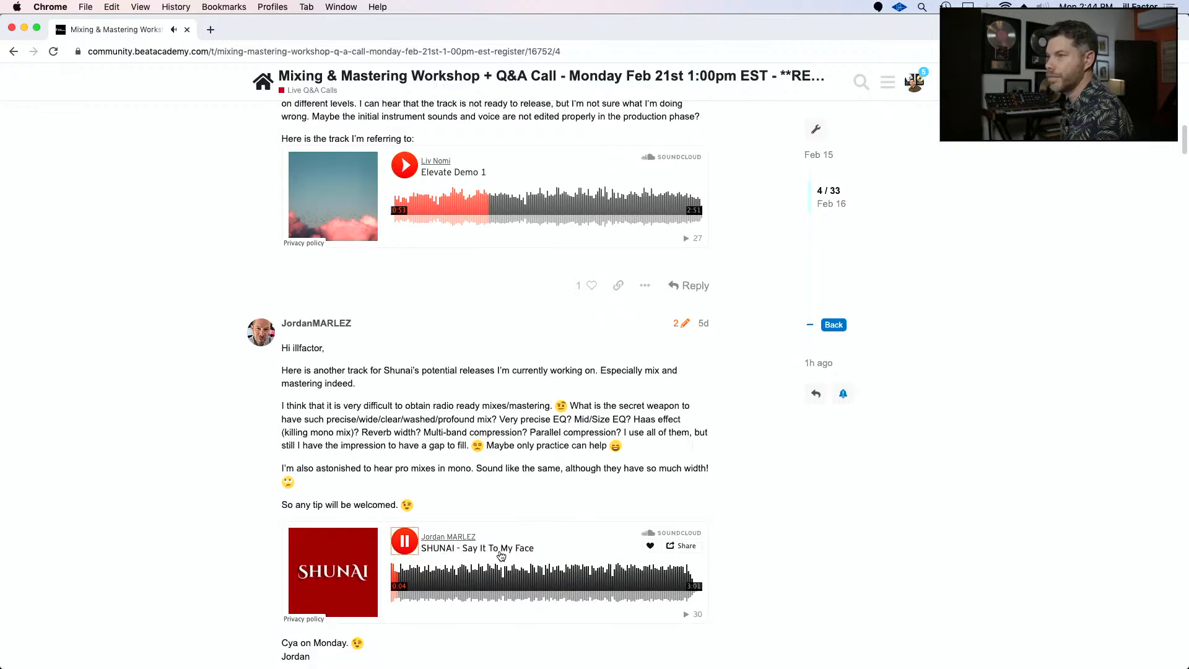
left_click(486, 577)
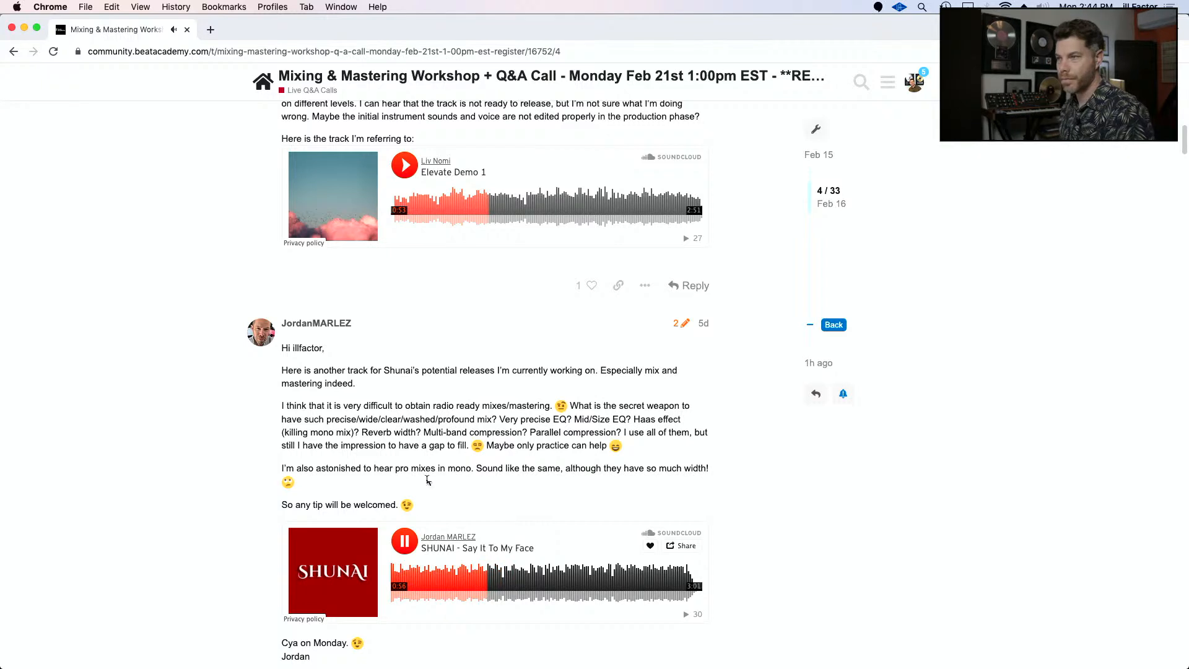
- Pause SHUNAI - Say It To My Face, then replay a passage of Elevate Demo 1 in the preceding post and pause it
left_click(405, 543)
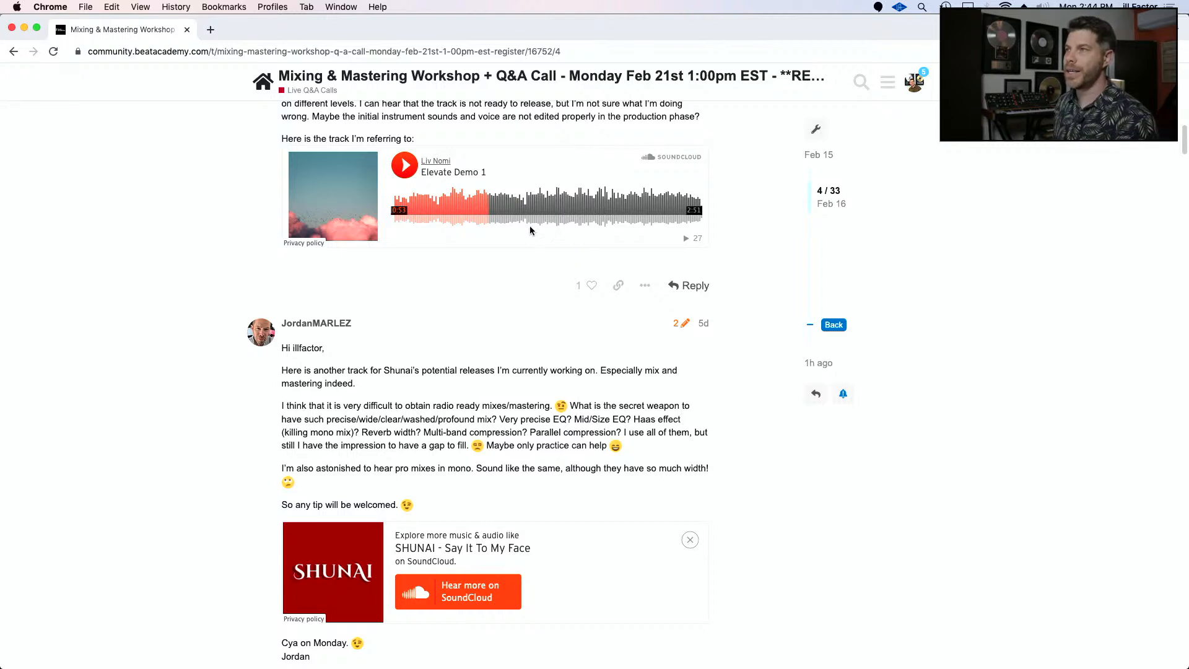
left_click_drag(1184, 140, 1184, 139)
scroll(1184, 141, "up", 1)
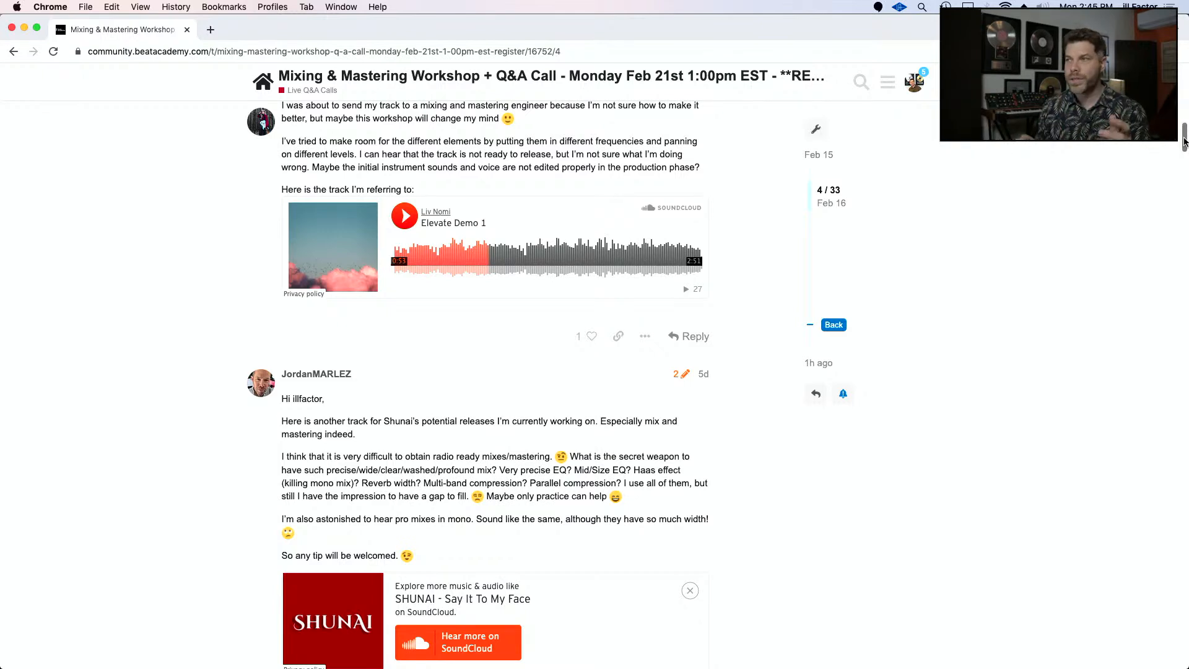
left_click(450, 255)
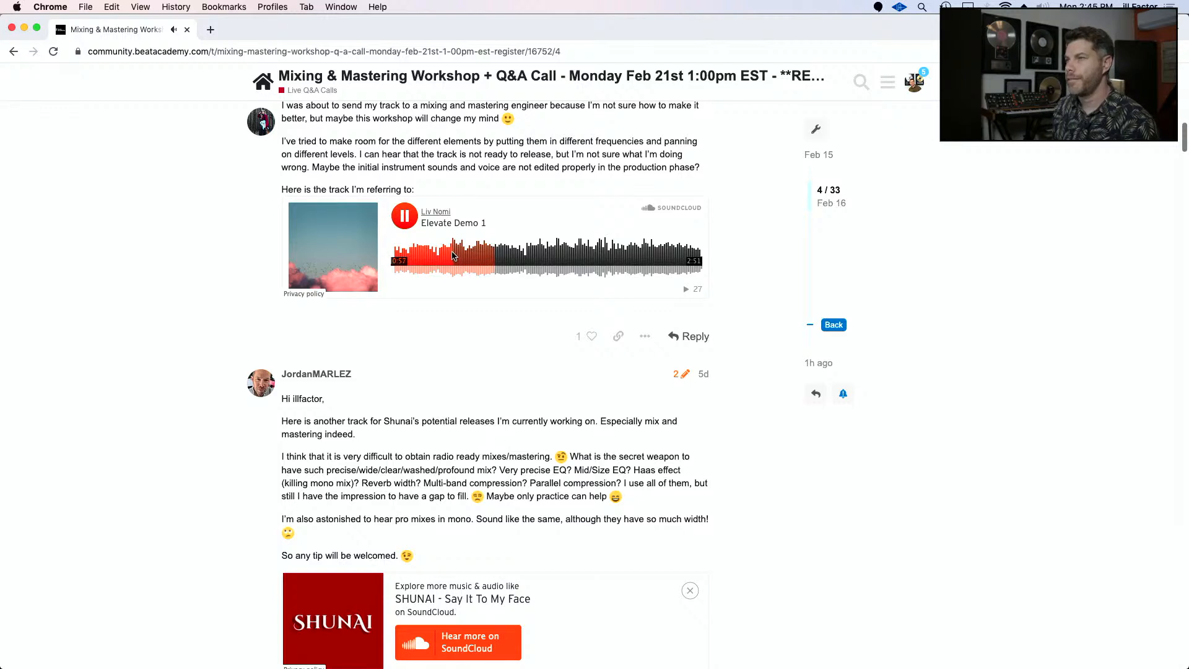
left_click(405, 218)
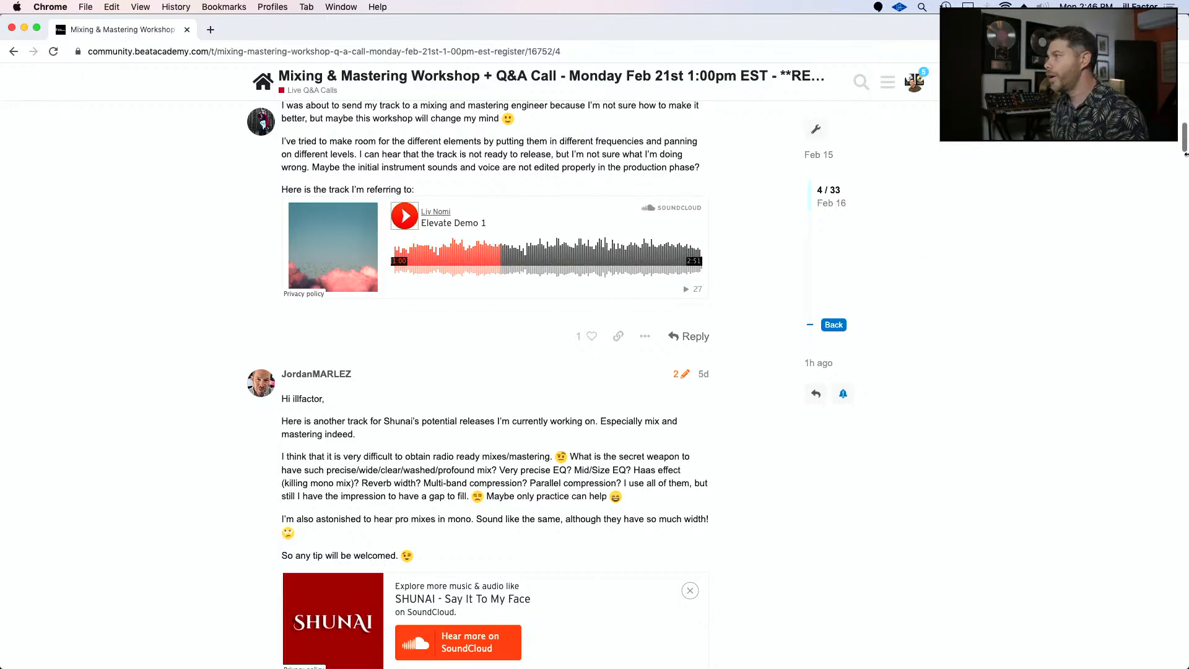
- Go to the VillainousBlue post further down the thread and play Run To You V21 - VB Master from the start
left_click_drag(1184, 140, 1185, 296)
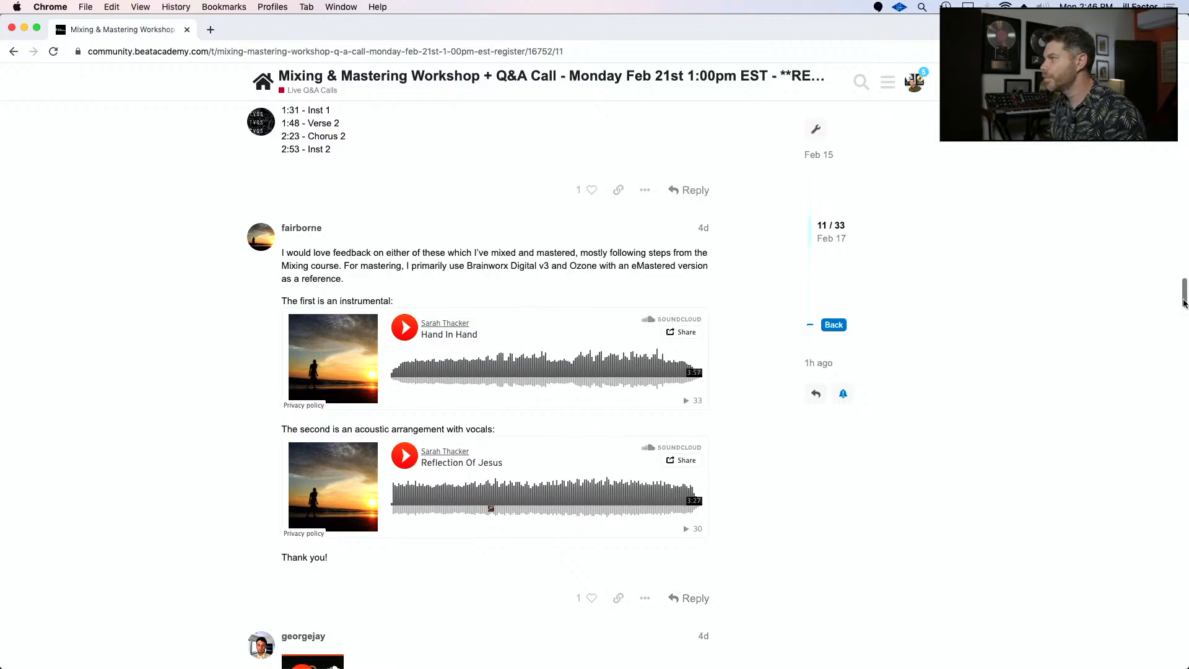
left_click_drag(1183, 309, 1185, 389)
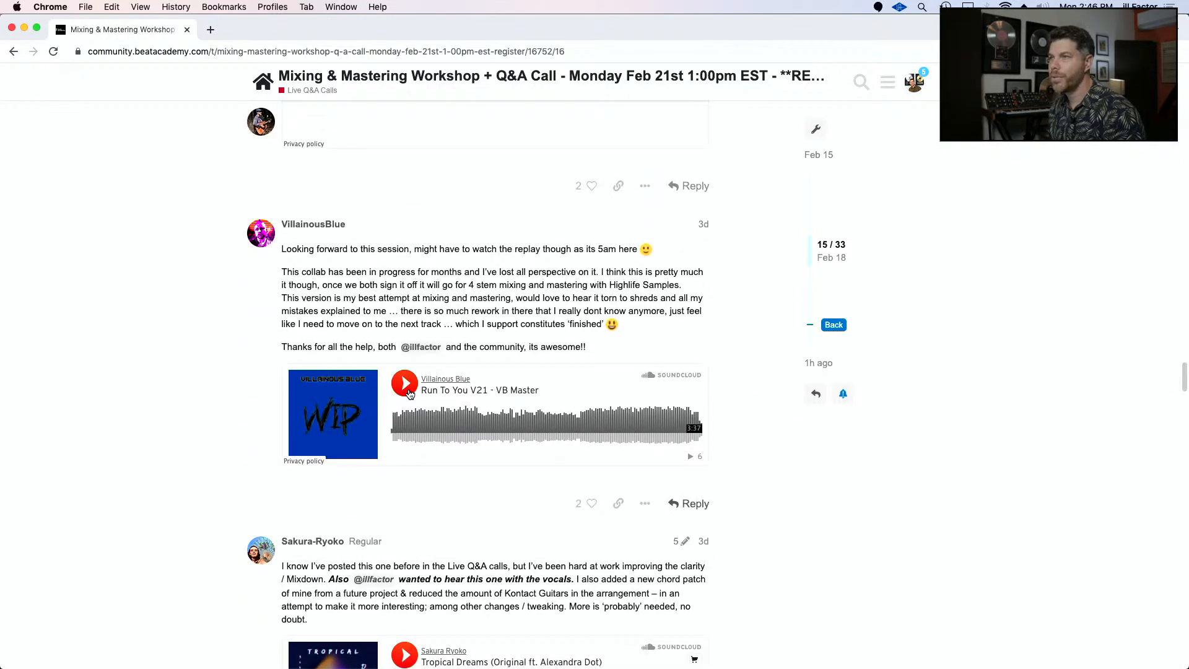
left_click(406, 389)
scroll(1184, 380, "down", 1)
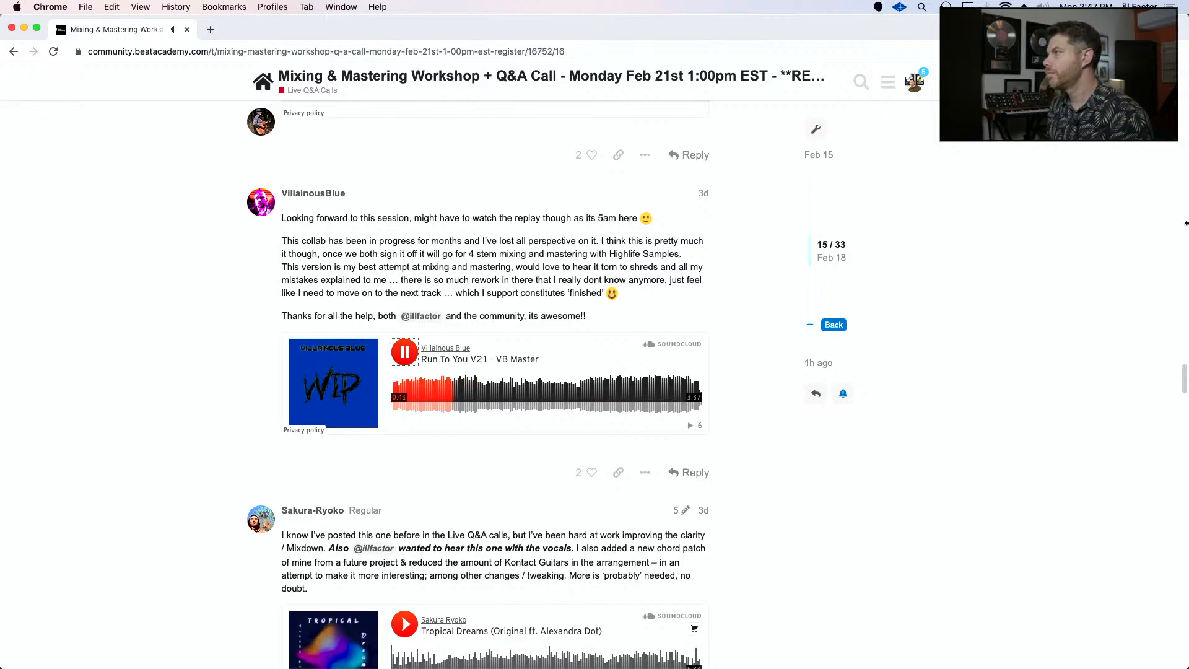
left_click_drag(1185, 370, 1185, 368)
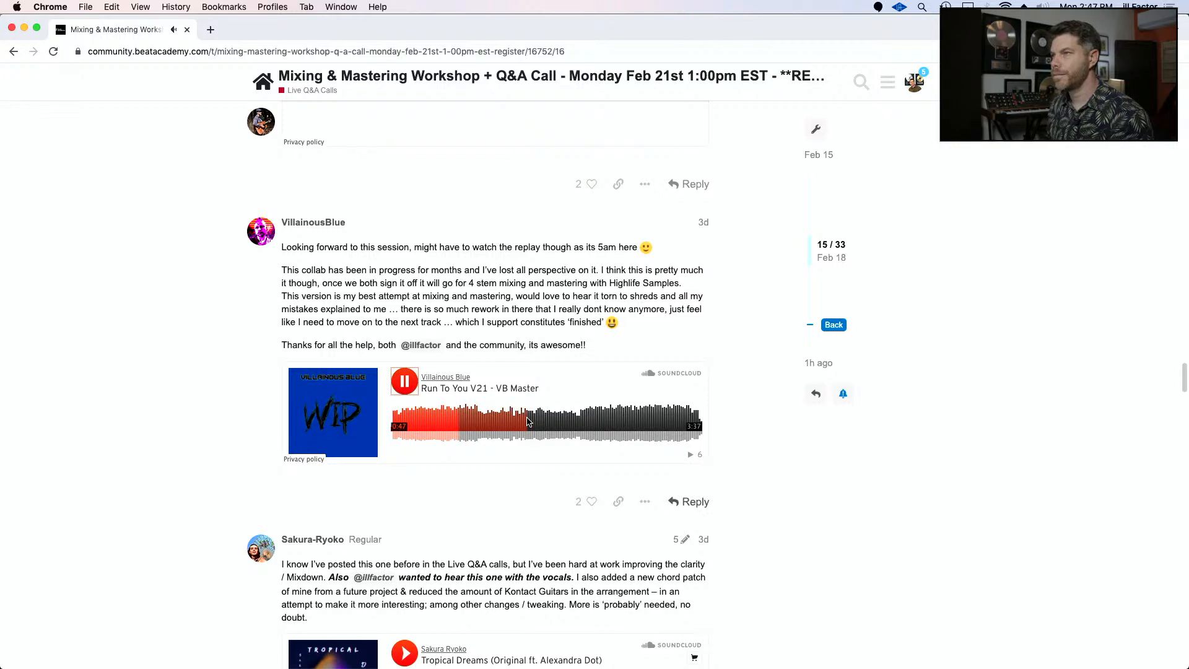
- Skip forward through Run To You V21 - VB Master to about 1:11, 1:36, 1:53 and 2:11, and pause it
left_click(490, 421)
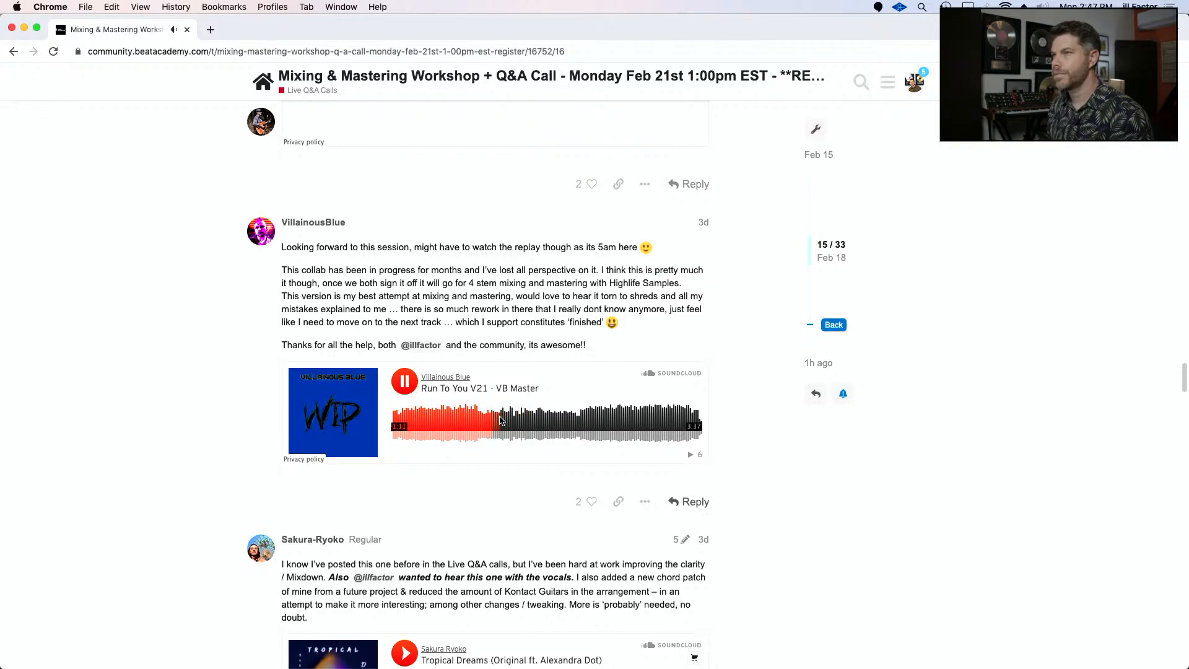
left_click(513, 423)
left_click(525, 423)
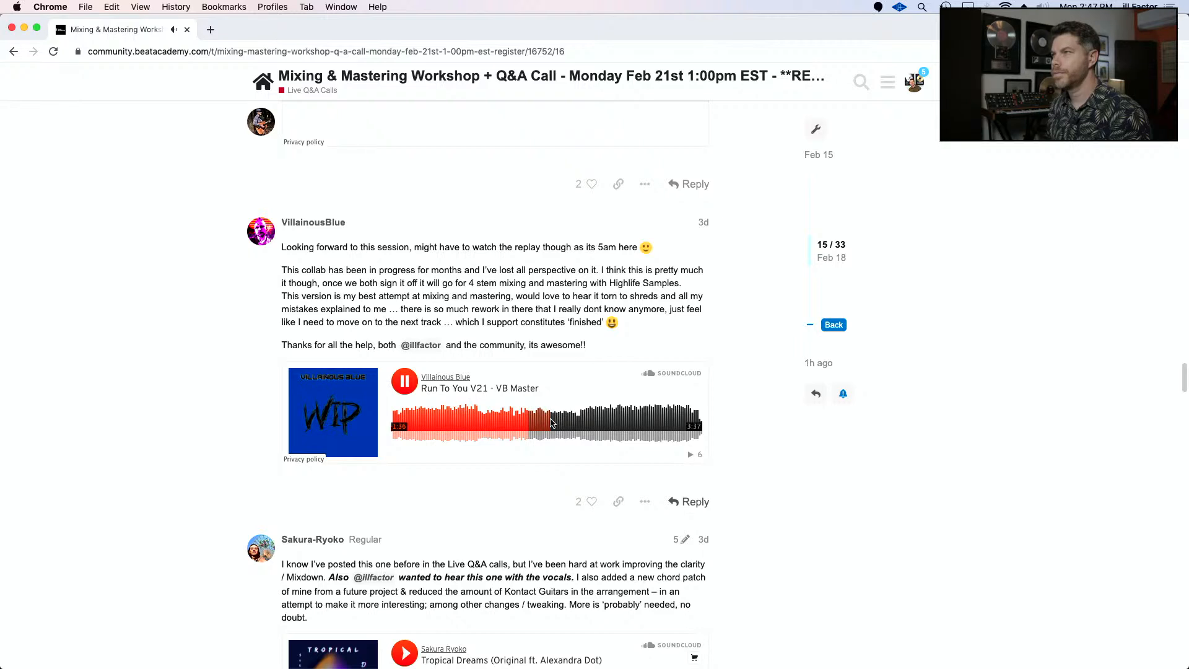
left_click(551, 423)
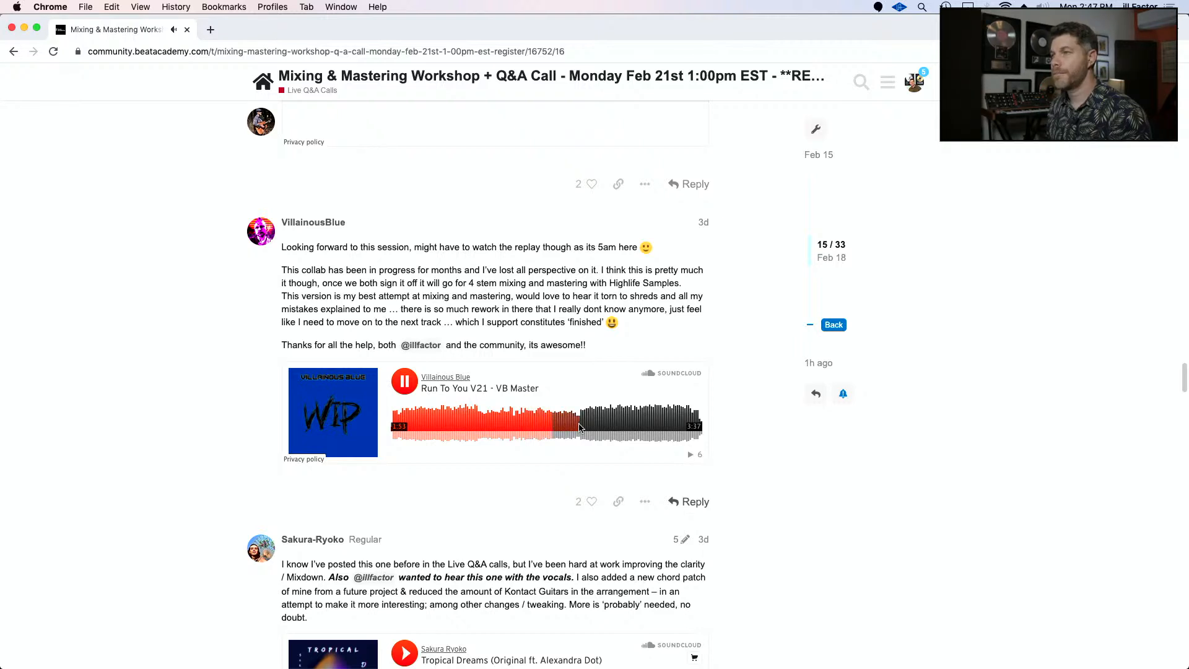
left_click(580, 426)
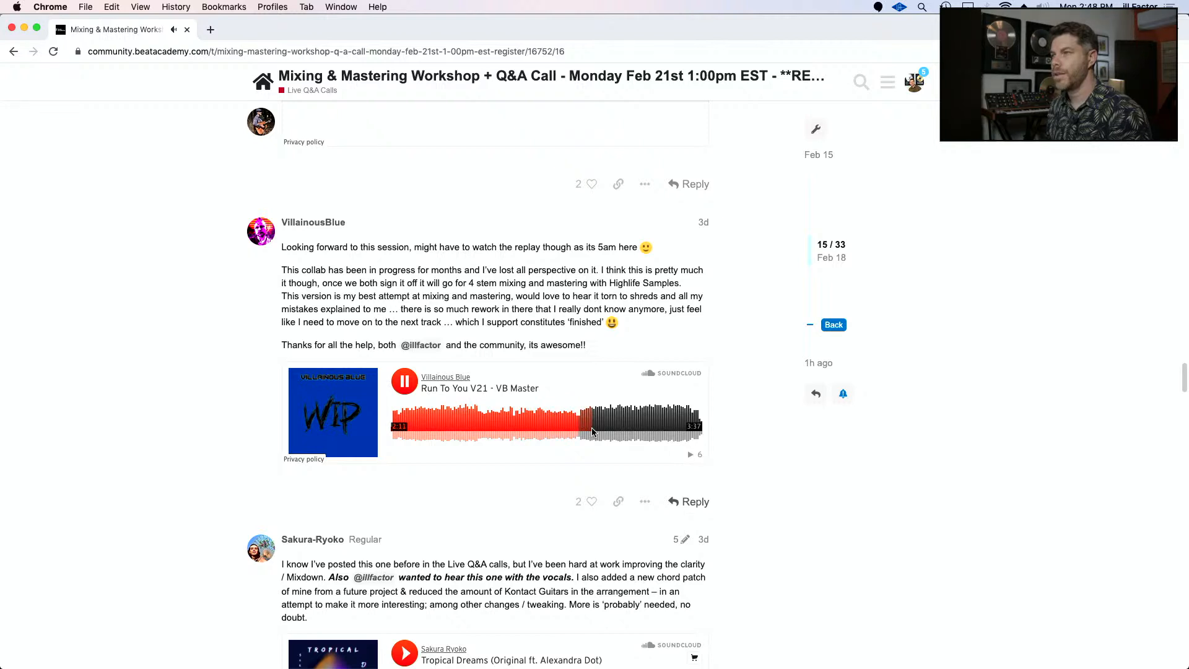
left_click(405, 382)
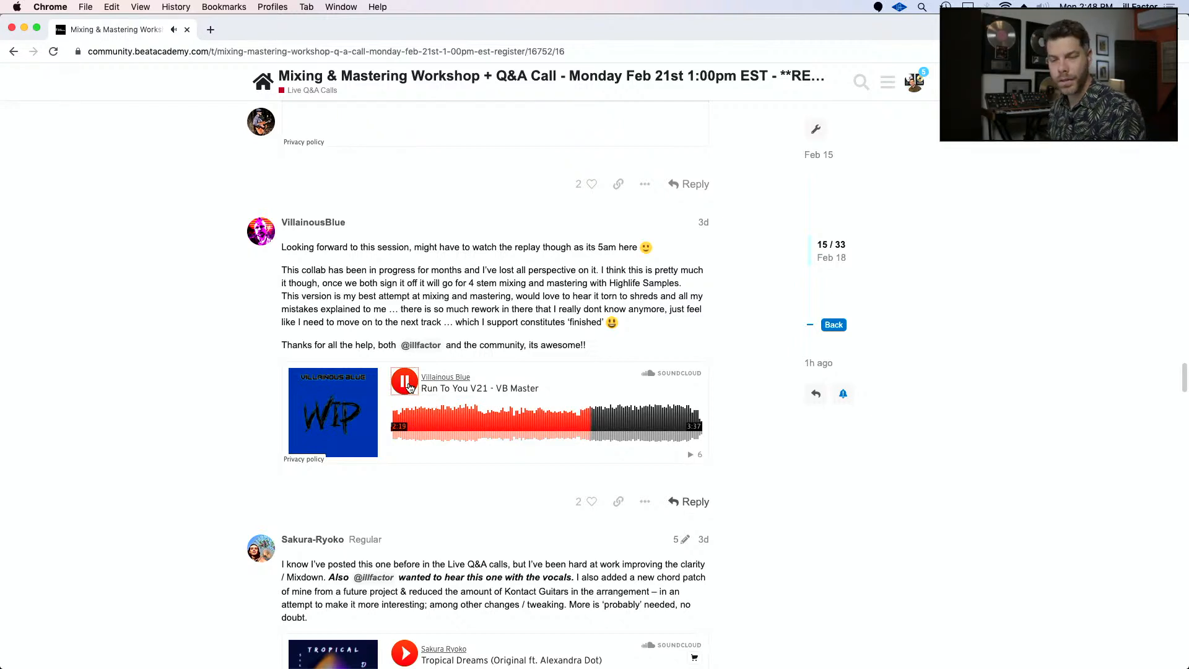
left_click(408, 384)
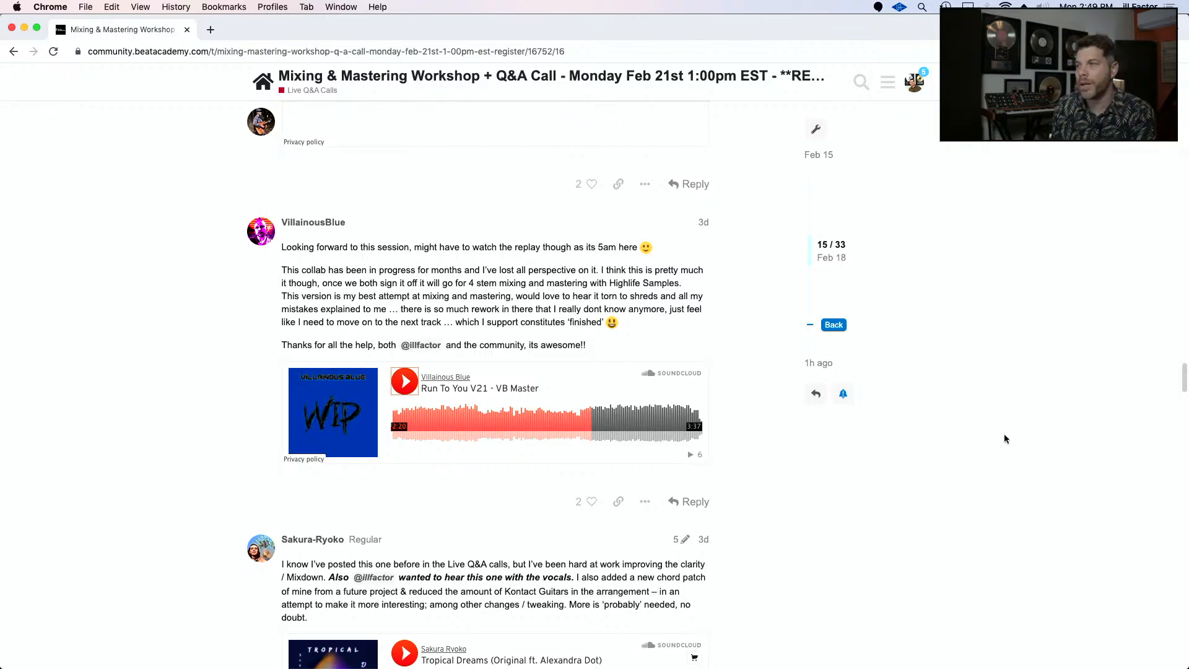
- Jump back to about 0:40 in Run To You V21 - VB Master, replay it briefly and leave it paused
left_click(446, 421)
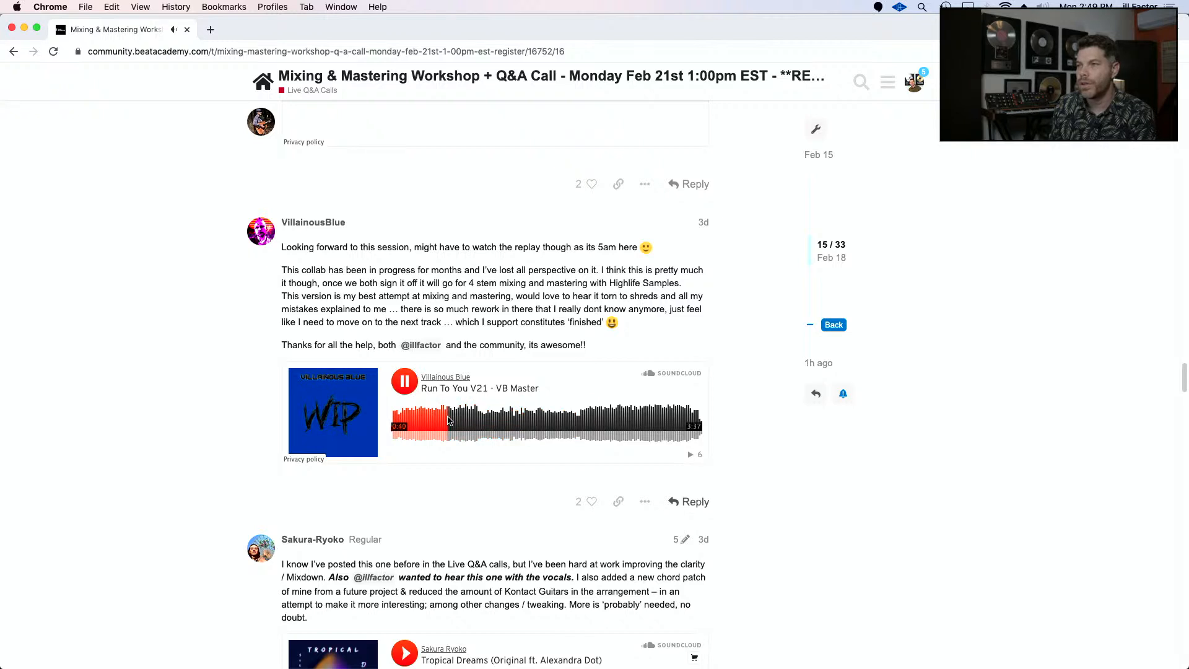
left_click(405, 386)
left_click(451, 425)
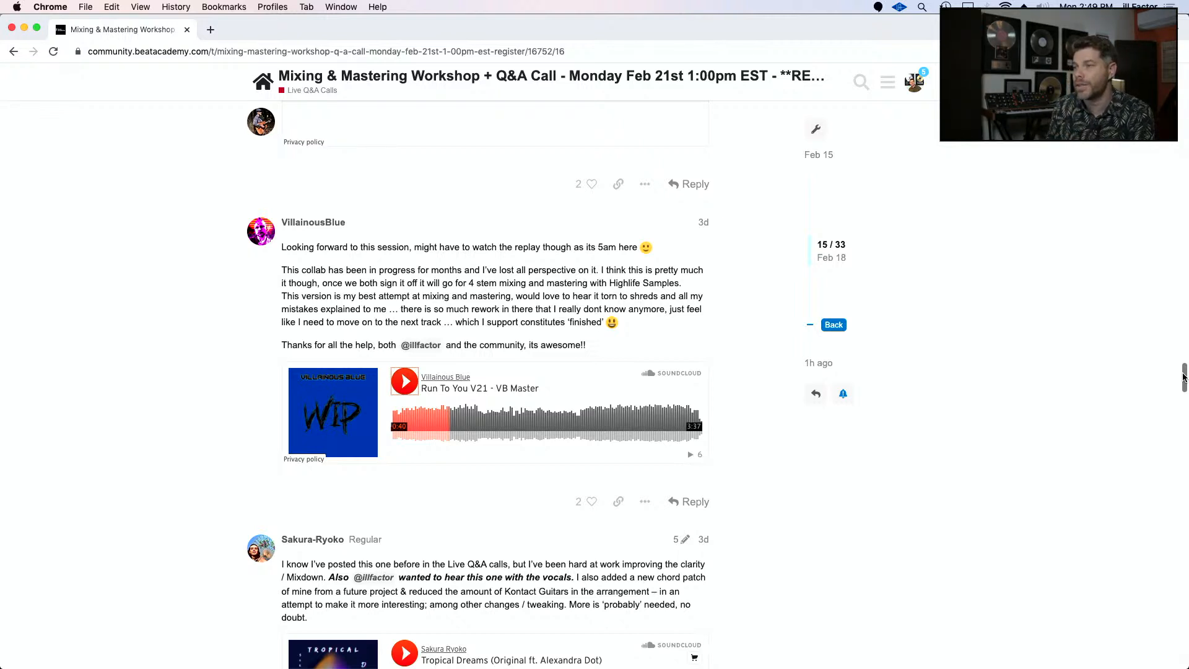
- Go to the following post, play the original version of Tropical Dreams, skip ahead twice and pause it
left_click_drag(1183, 376, 1183, 392)
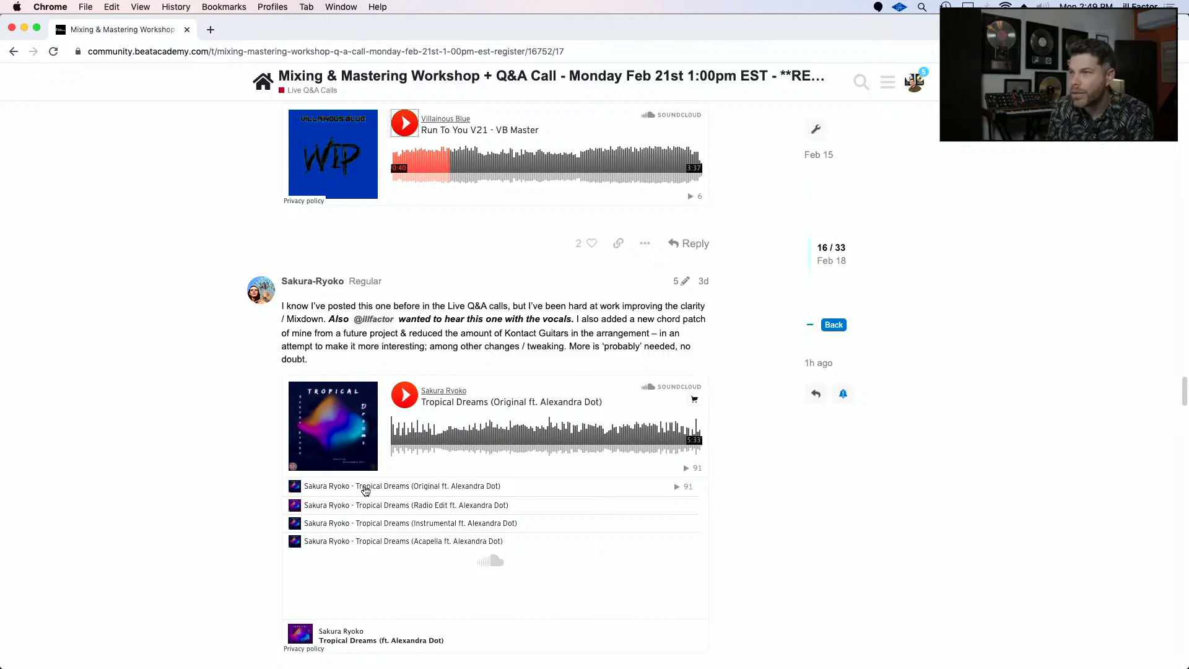
left_click(404, 395)
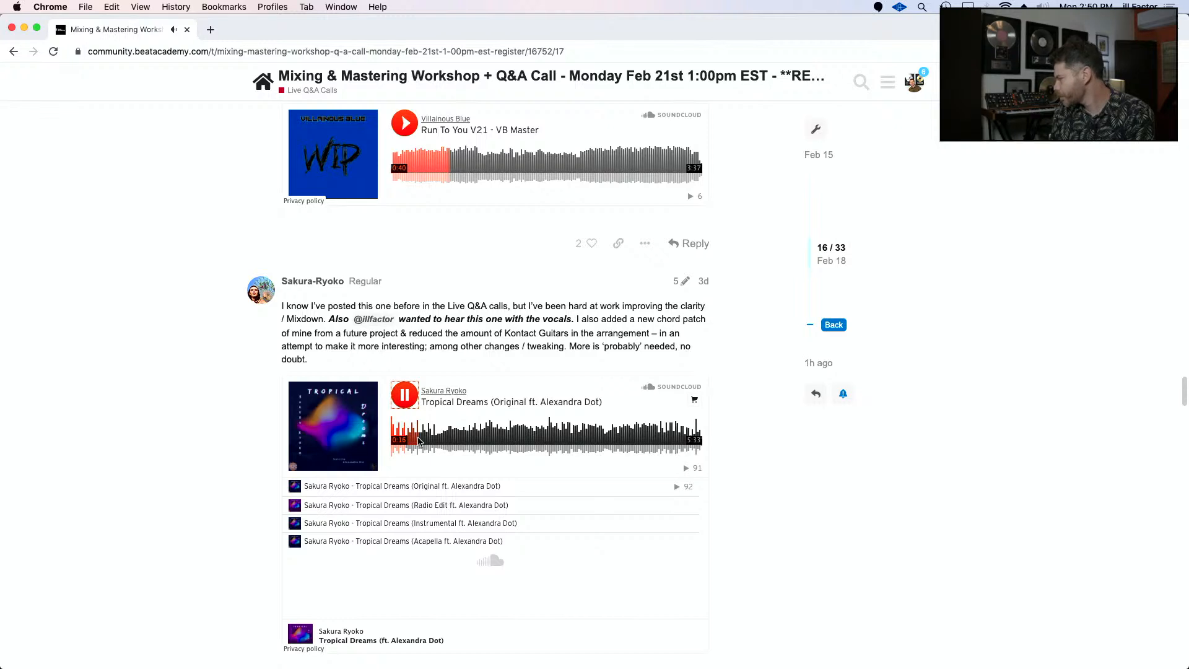
left_click(436, 440)
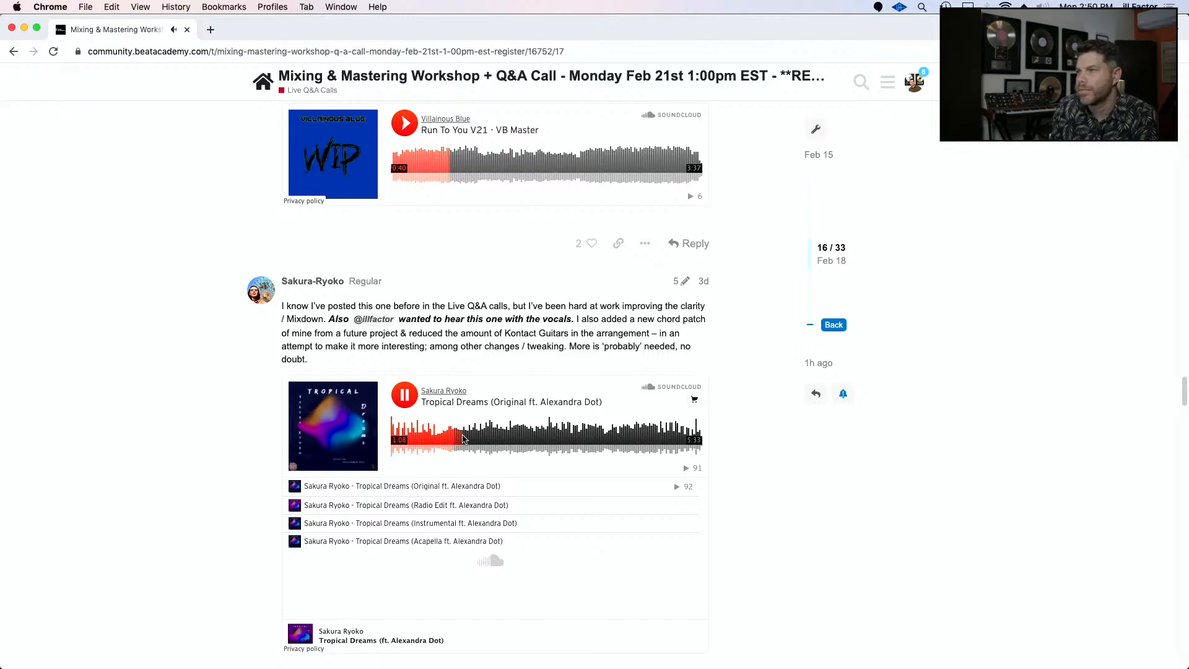
left_click(474, 438)
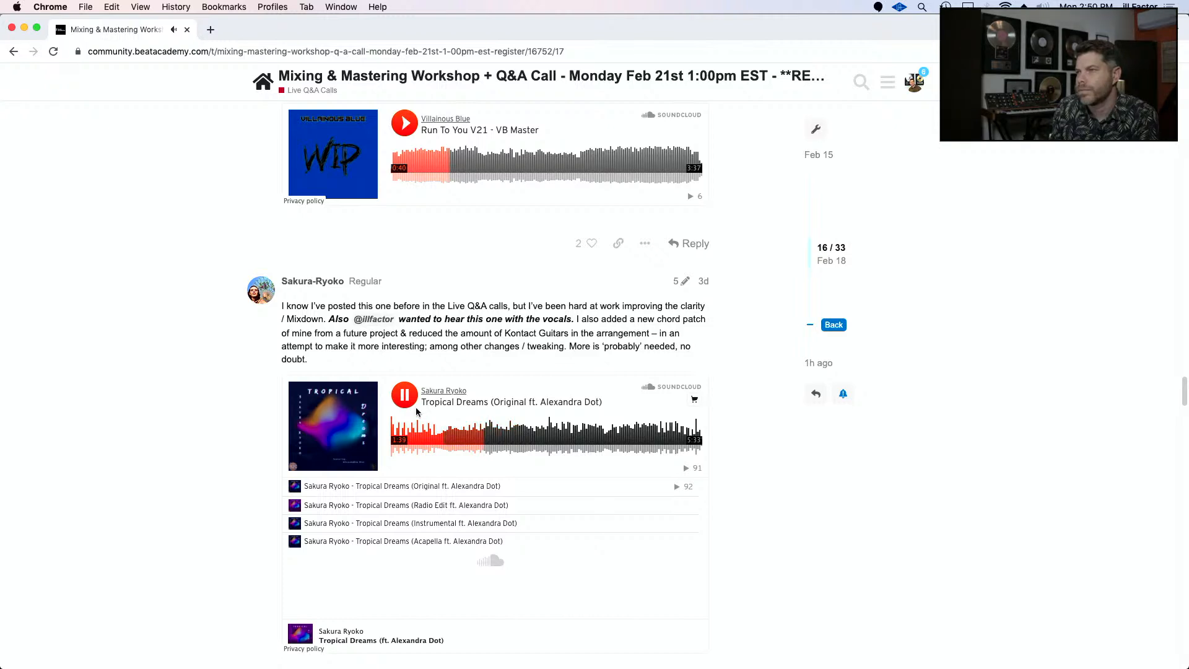
left_click(405, 396)
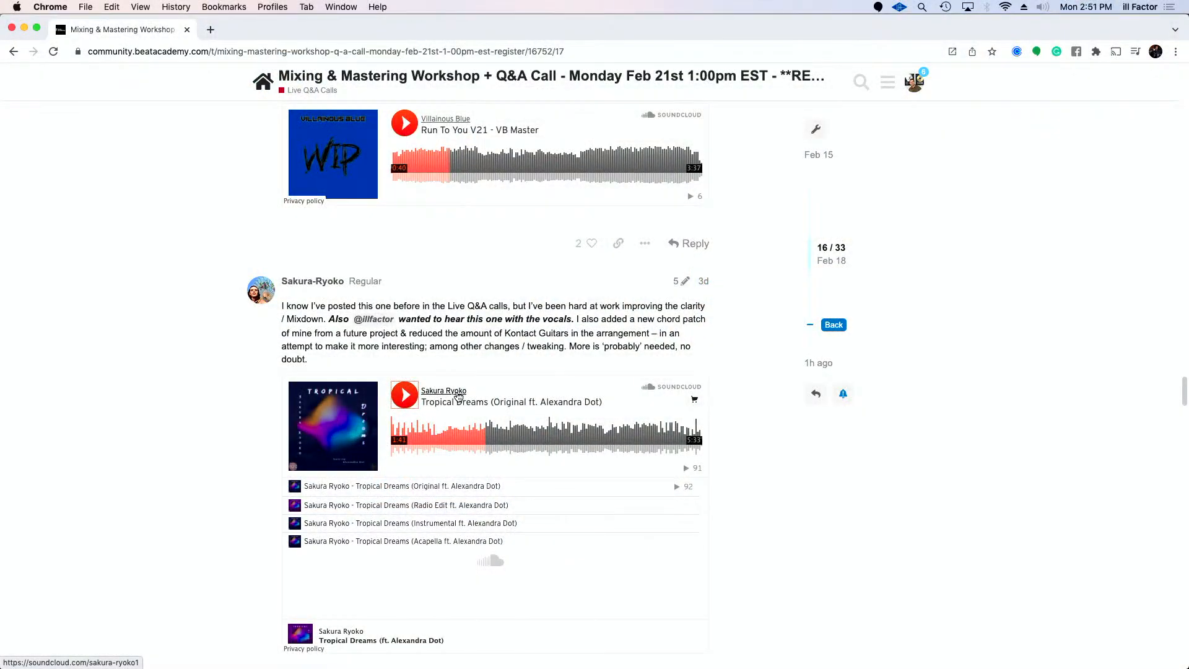
- Switch to Ableton Live and add EQ Eight after Beat Repeat on the All Vocal Bus, with its expanded display shown
key("super+Tab")
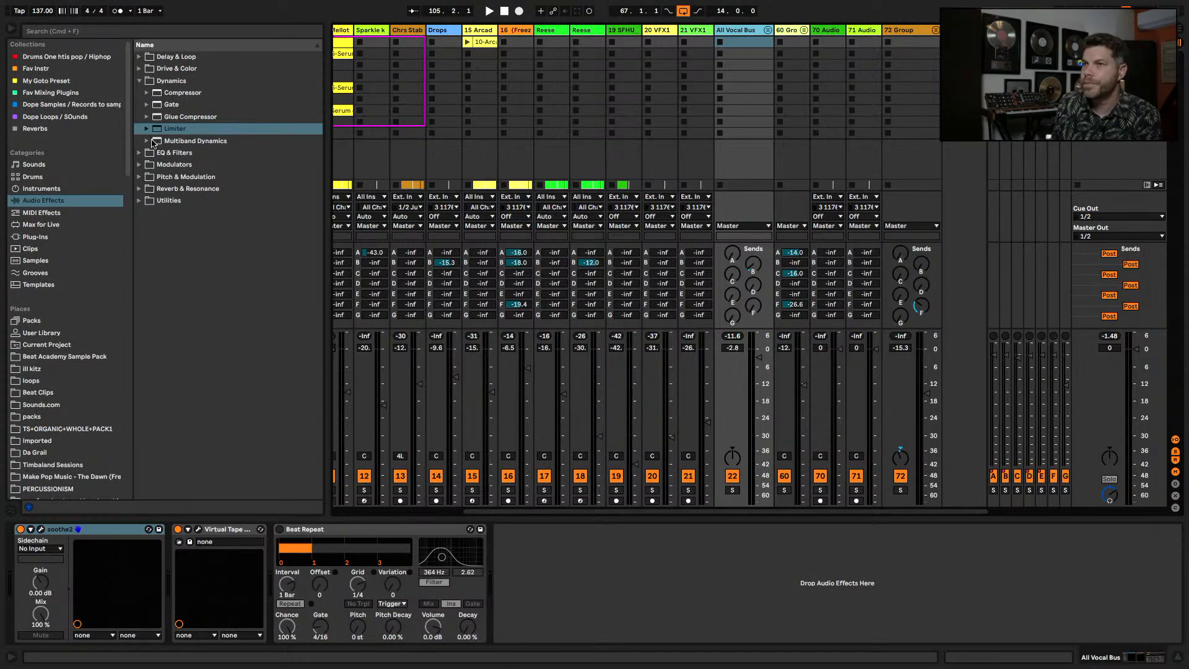
left_click(140, 153)
left_click(175, 130)
left_click_drag(245, 282, 579, 582)
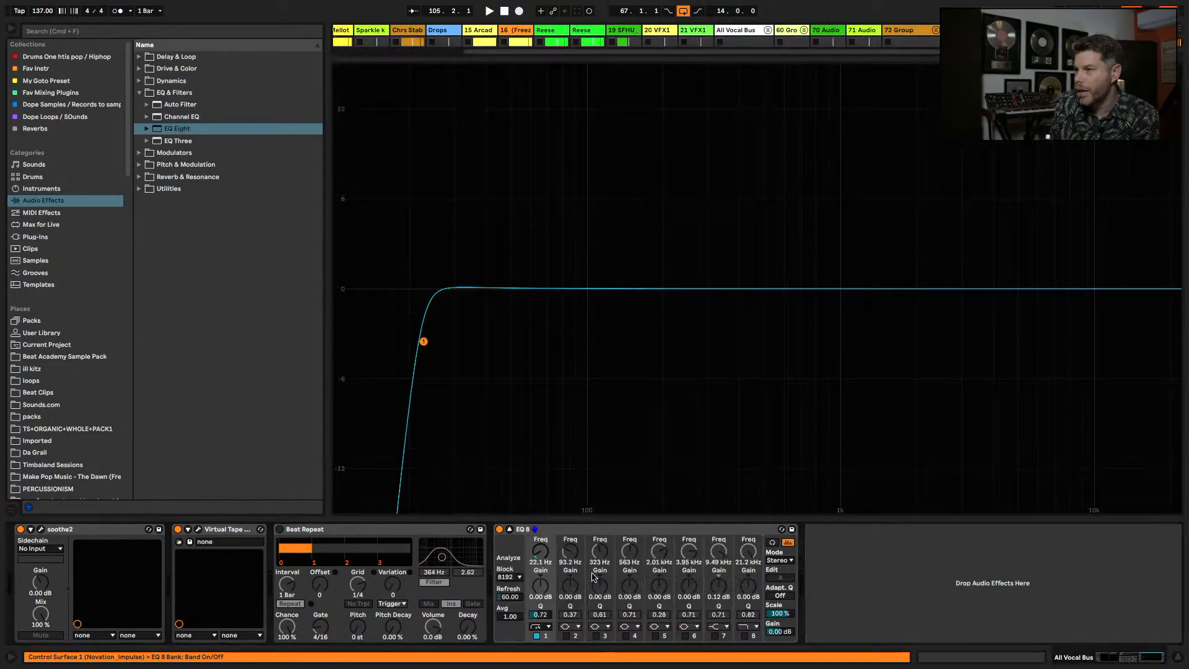
left_click_drag(561, 237, 674, 340)
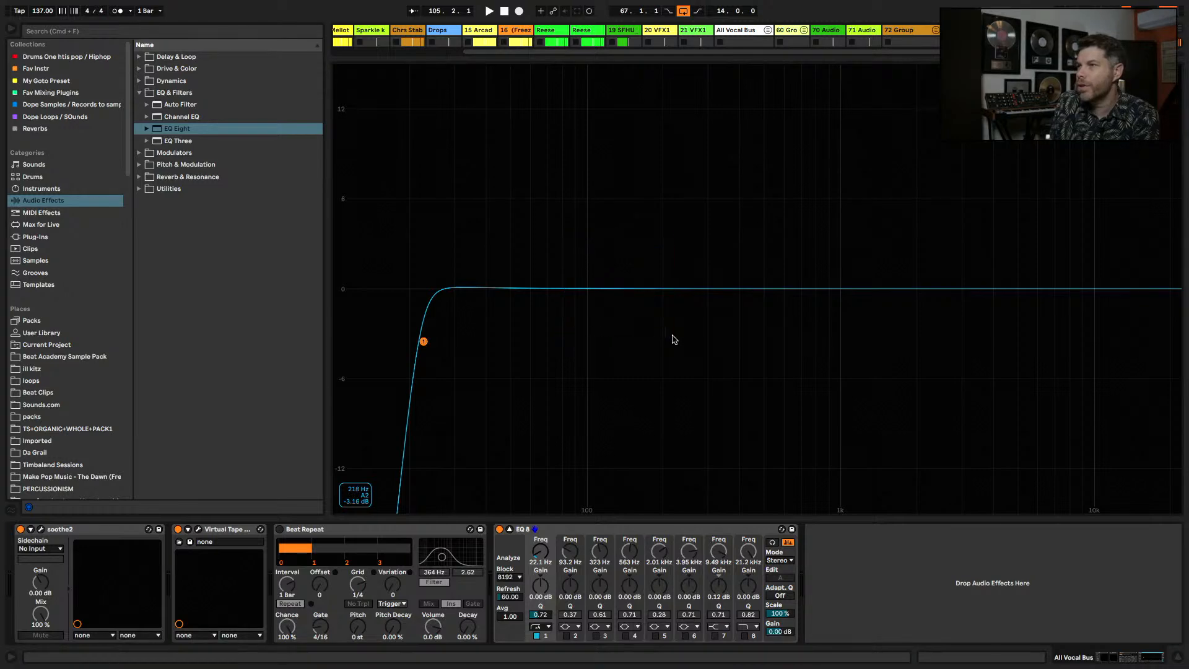
- Move the EQ Eight low cut to about 66 Hz and enable band 2 as a low shelf at about 330 Hz and -2.38 dB
left_click_drag(424, 342, 544, 341)
left_click(567, 635)
left_click(576, 628)
left_click(571, 584)
left_click_drag(584, 289, 718, 324)
left_click_drag(516, 203, 764, 429)
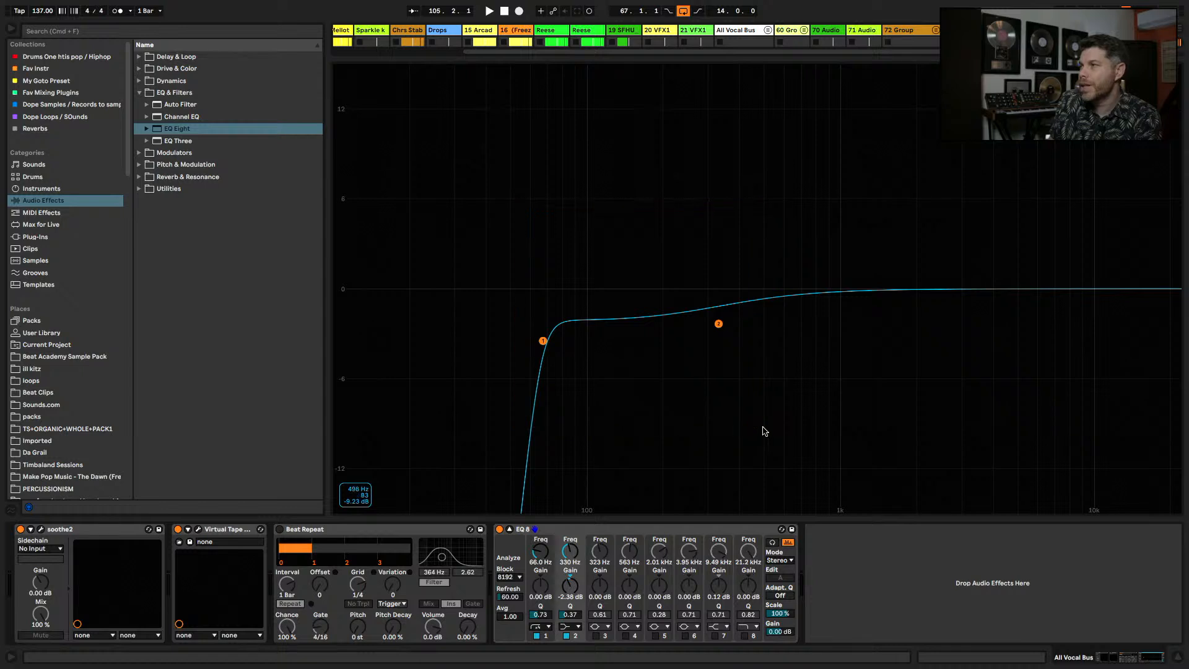
- Raise the EQ Eight low cut to about 72.4 Hz and close the expanded display to return to the mixer
left_click_drag(859, 188, 1146, 369)
left_click_drag(937, 167, 1171, 357)
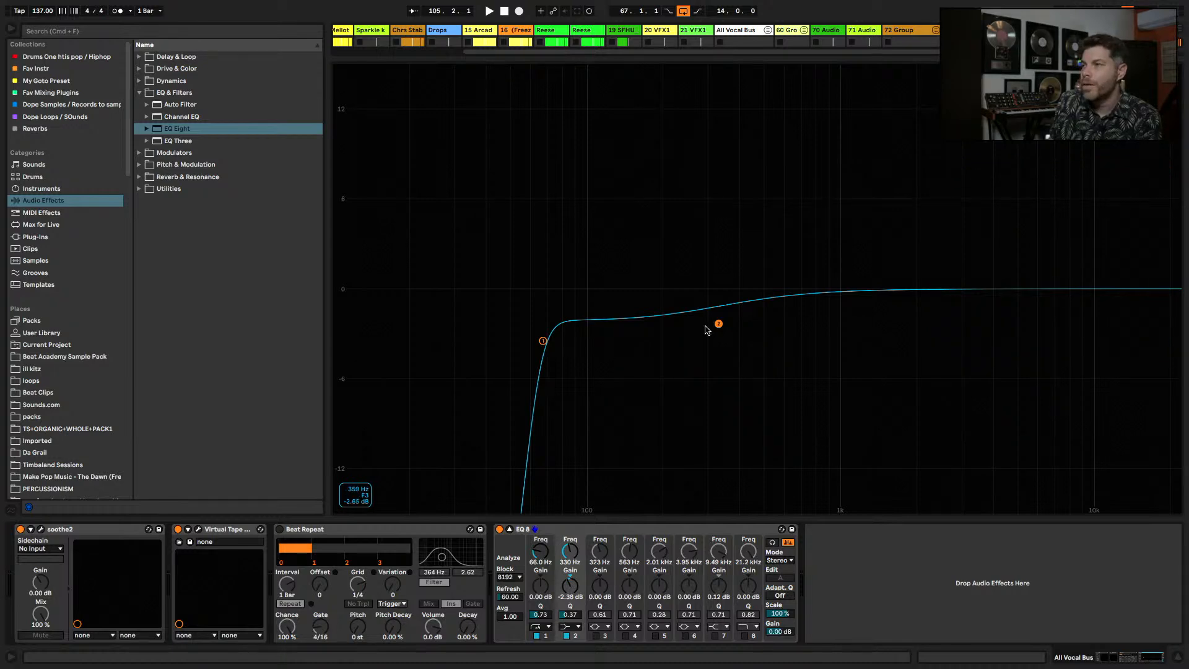
left_click_drag(542, 341, 553, 339)
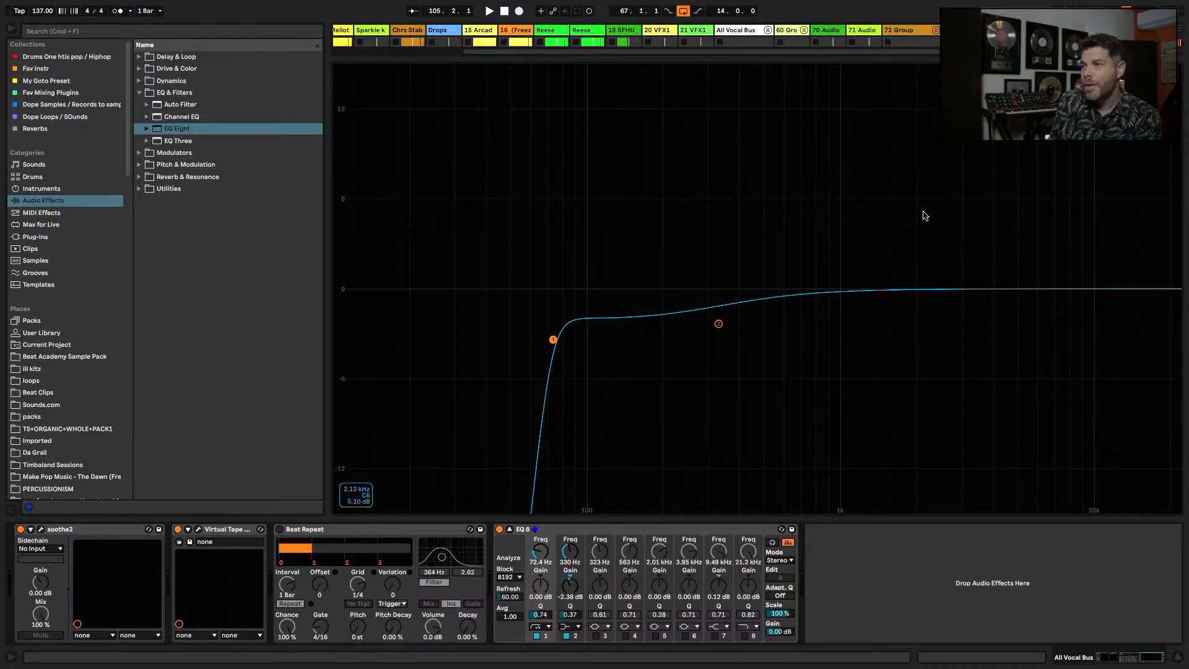
key("Tab")
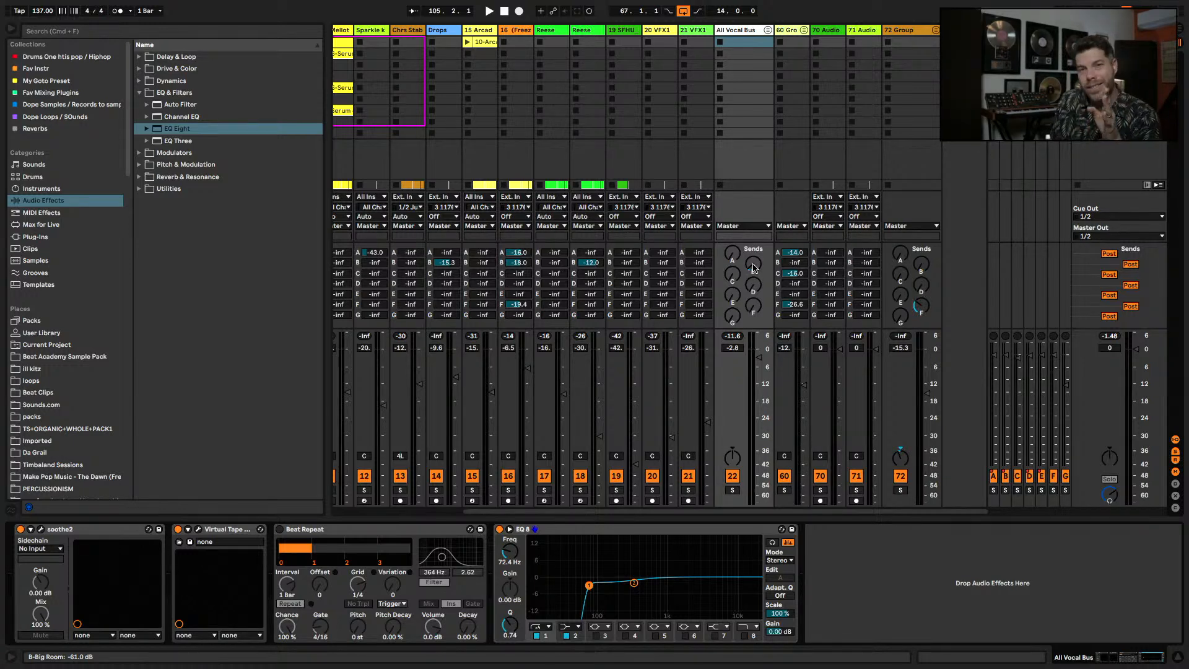
- Switch to Chrome, resume the original version of Tropical Dreams, skip ahead to about 1:57 and a little further, and pause it
key("super+Tab")
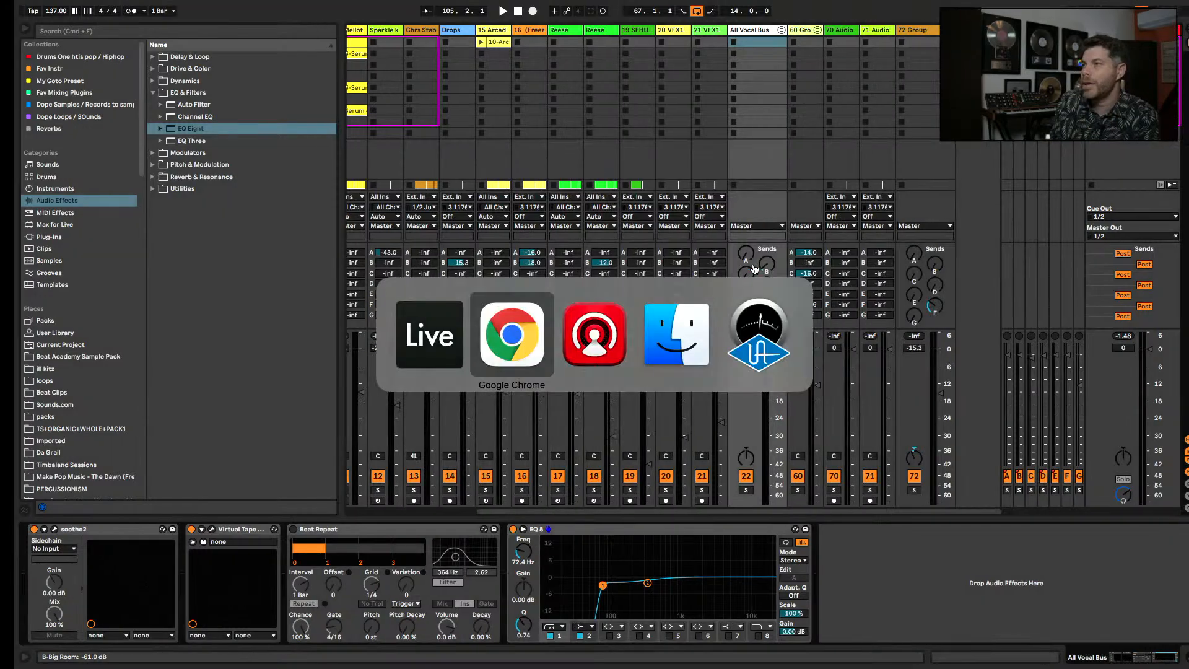
left_click(407, 403)
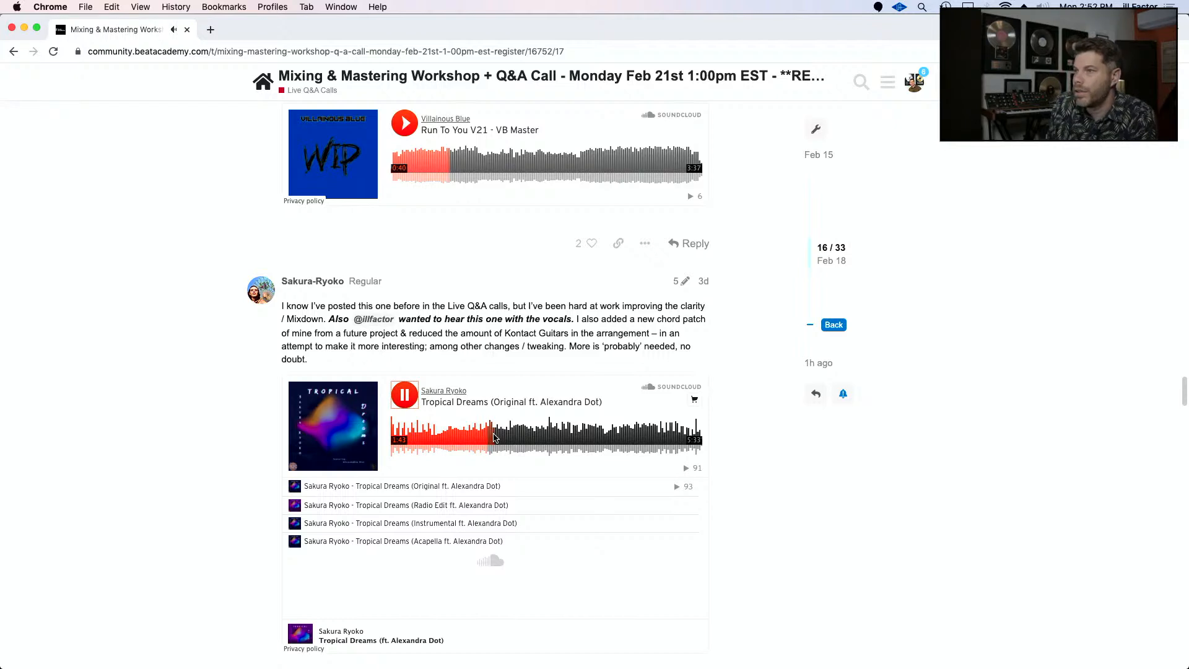
left_click(499, 437)
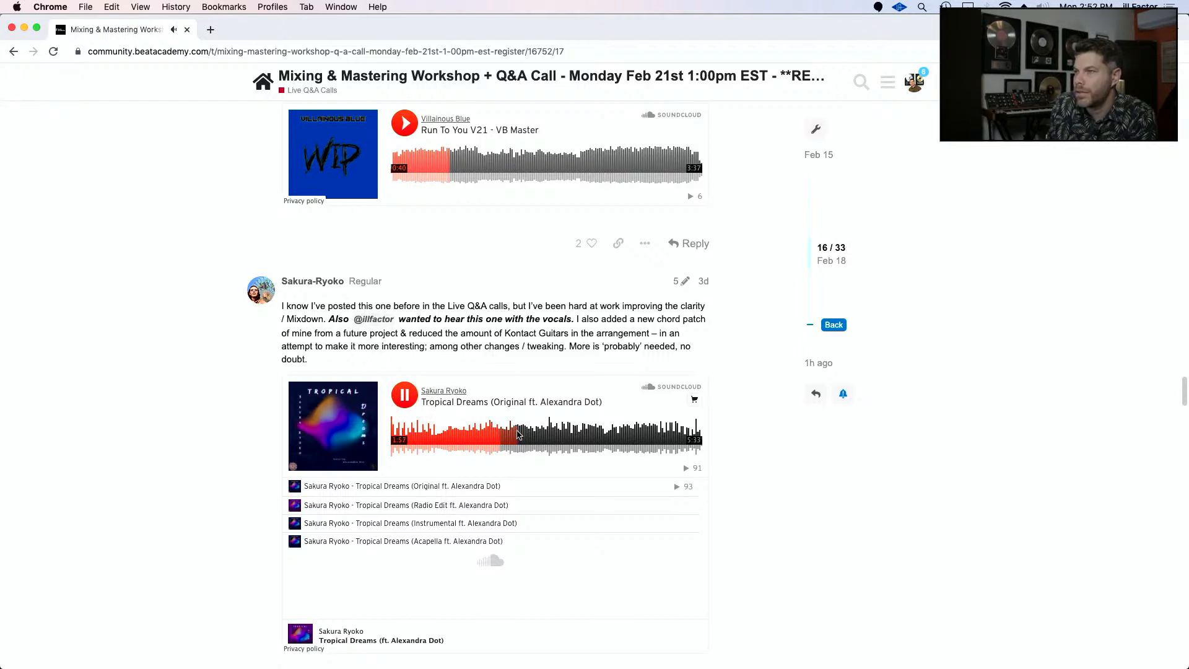
left_click(513, 434)
left_click(405, 395)
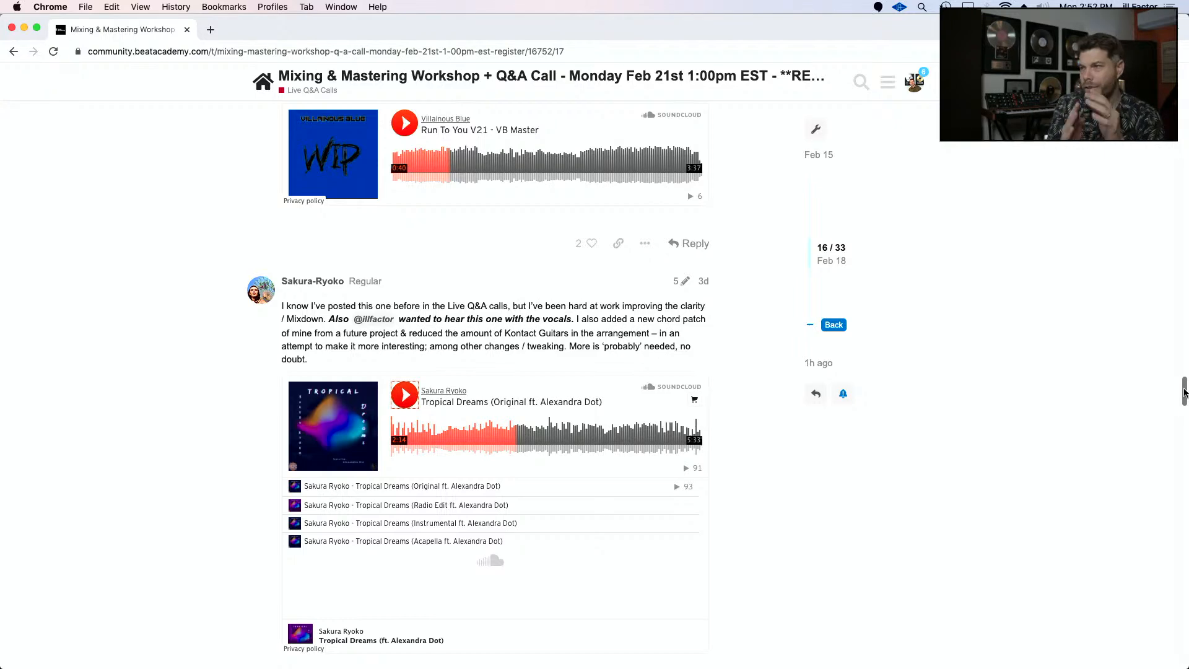
- Go to the toorockn post, play When It's Right and skip ahead to about 1:03
left_click_drag(1184, 392, 1184, 466)
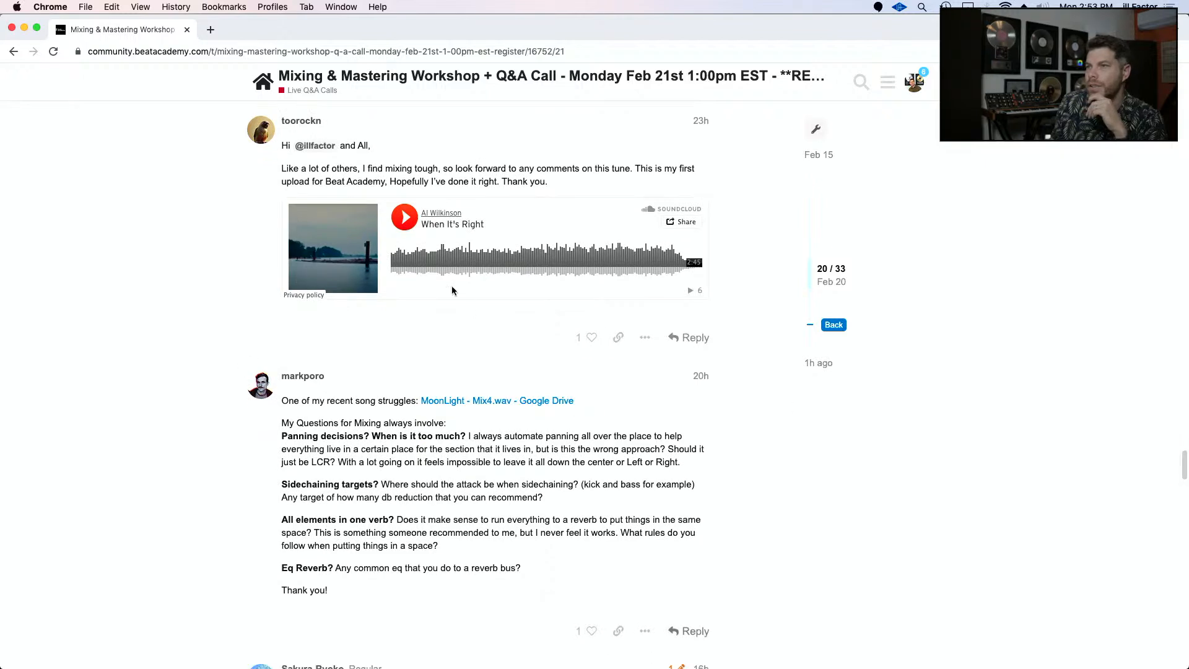
left_click(406, 218)
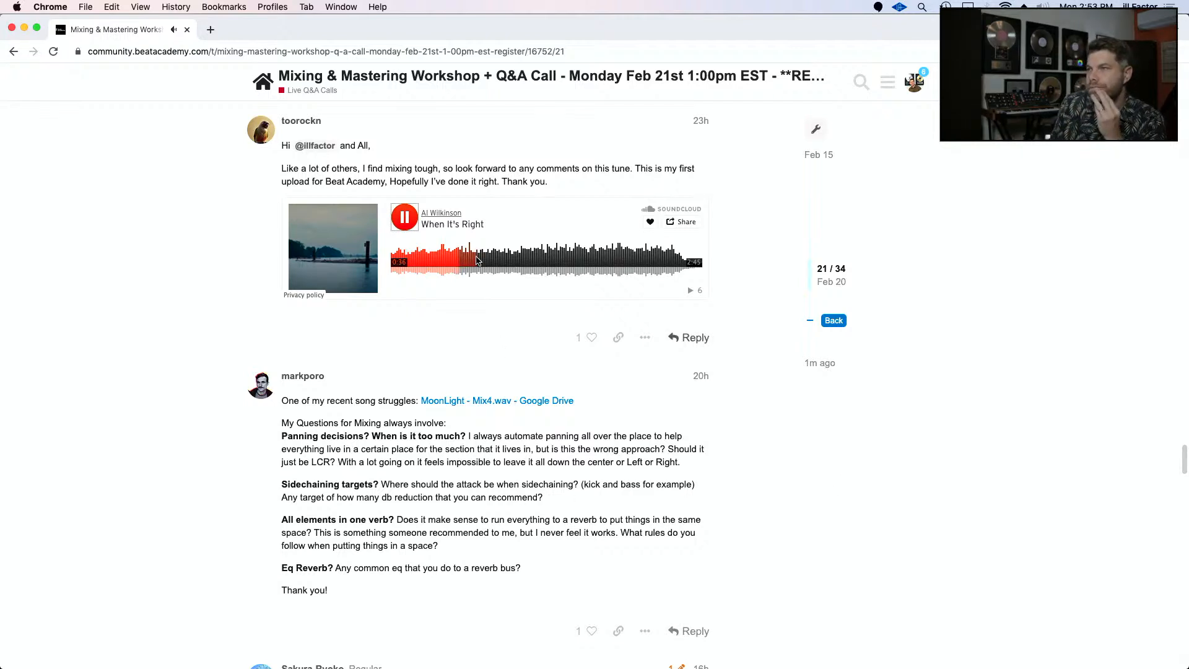
left_click(511, 261)
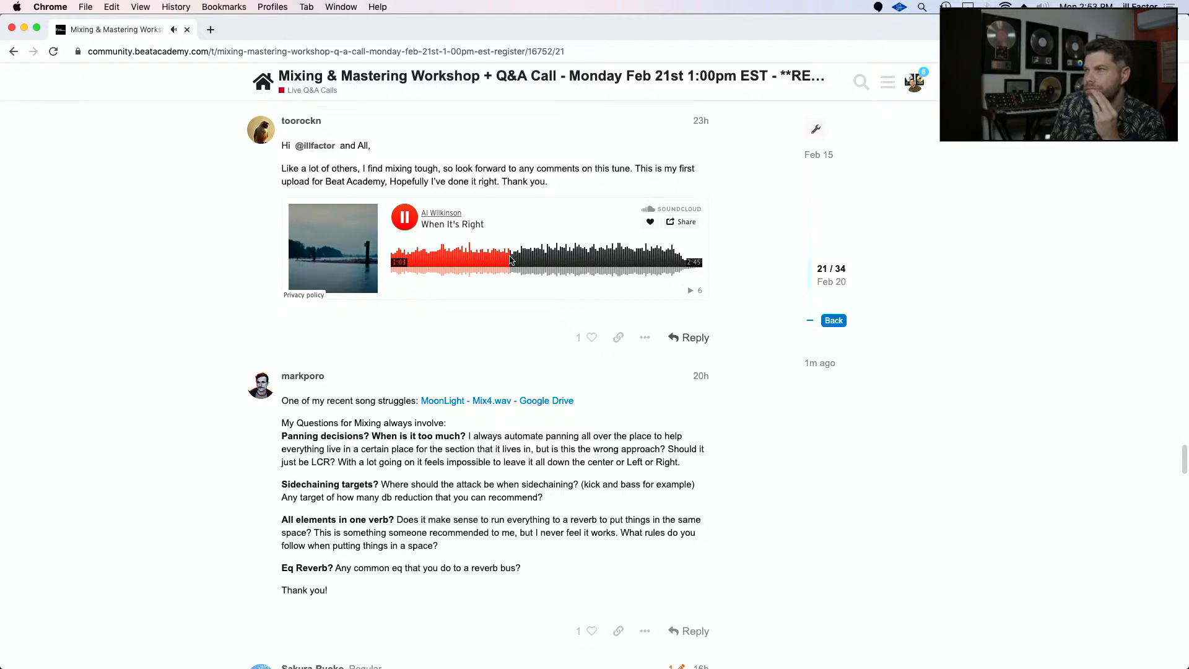
- Skip ahead to about 1:25 in When It's Right, pause the song and dismiss the SoundCloud suggestion overlay
left_click(554, 264)
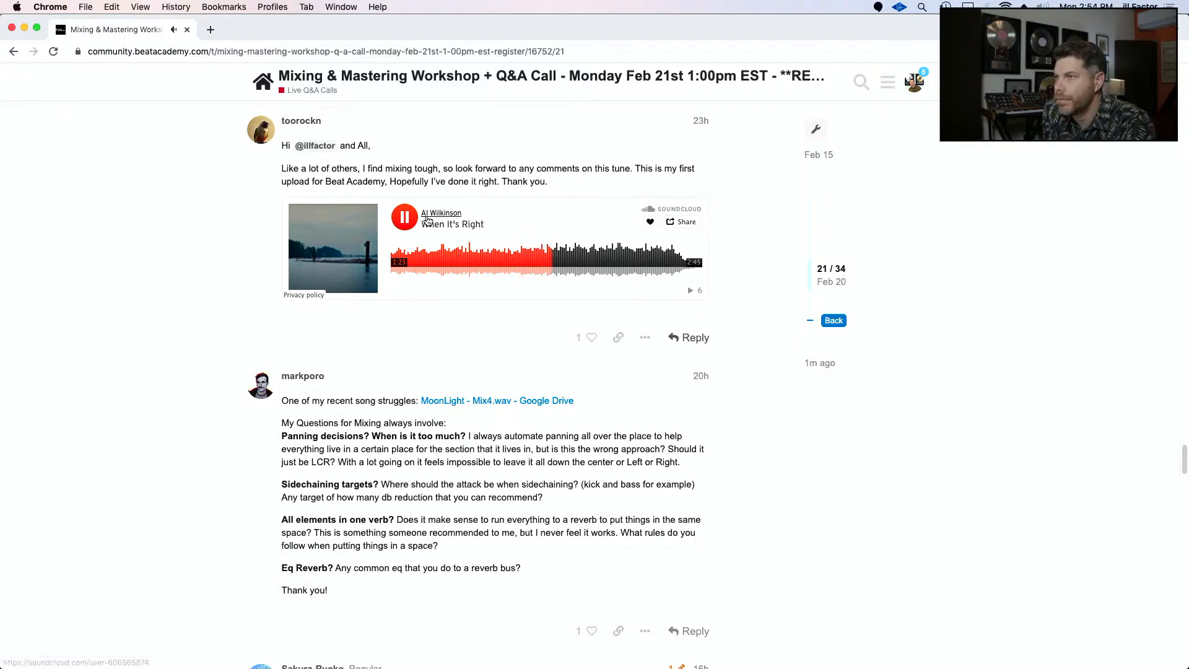
left_click(407, 218)
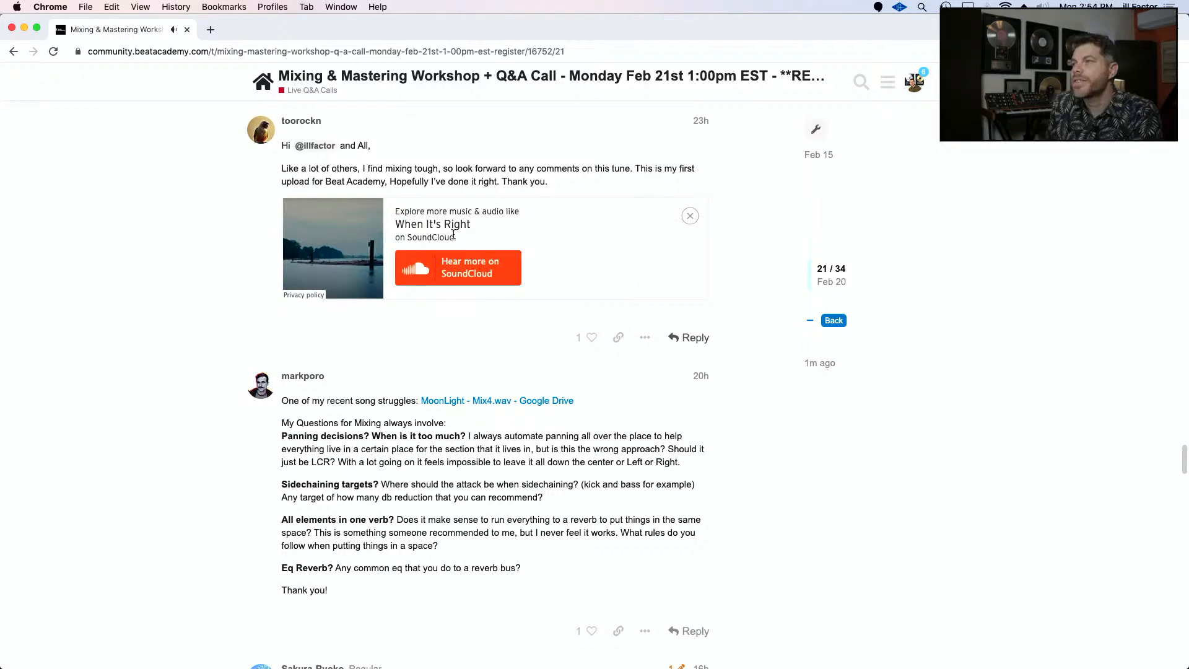
left_click(690, 218)
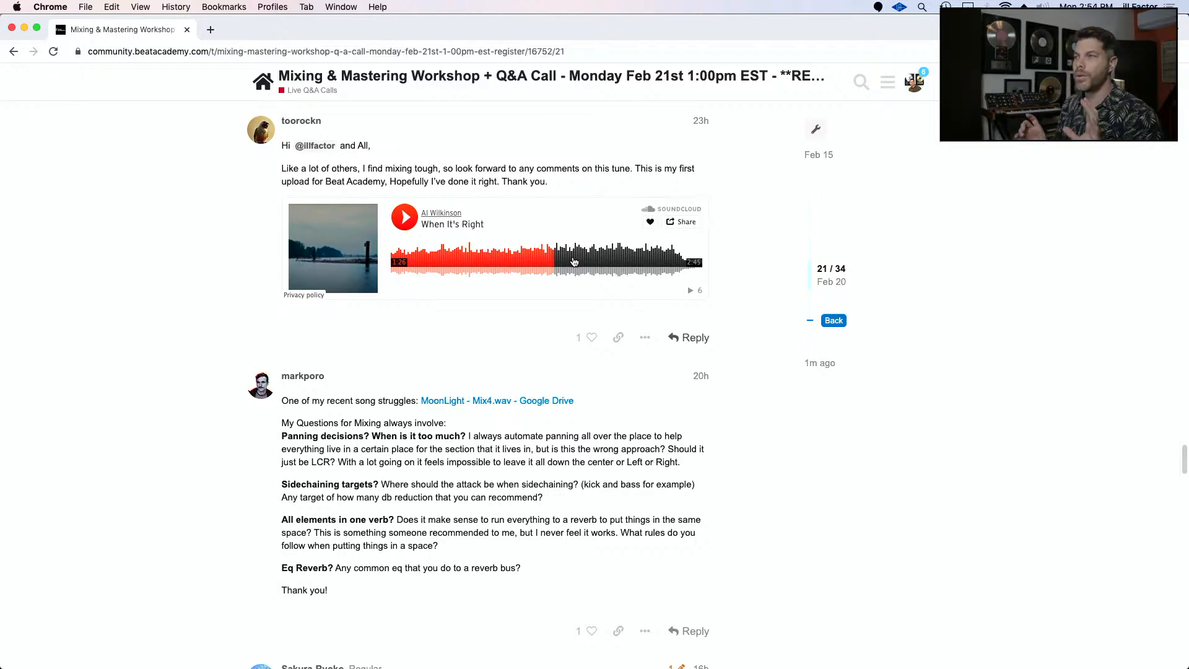
- Switch to Ableton Live and open the recent set containing the Orginal Mix and m83 - Midnight tracks, without saving changes to the CLoud Nine set
key("super+Tab")
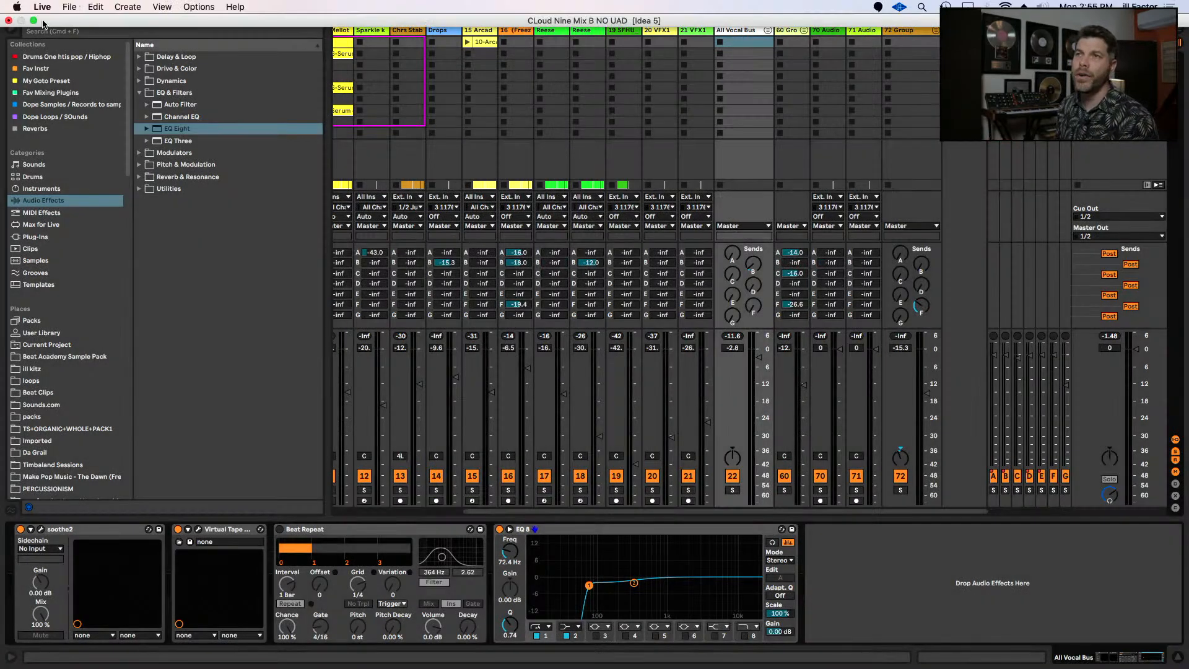
left_click(69, 6)
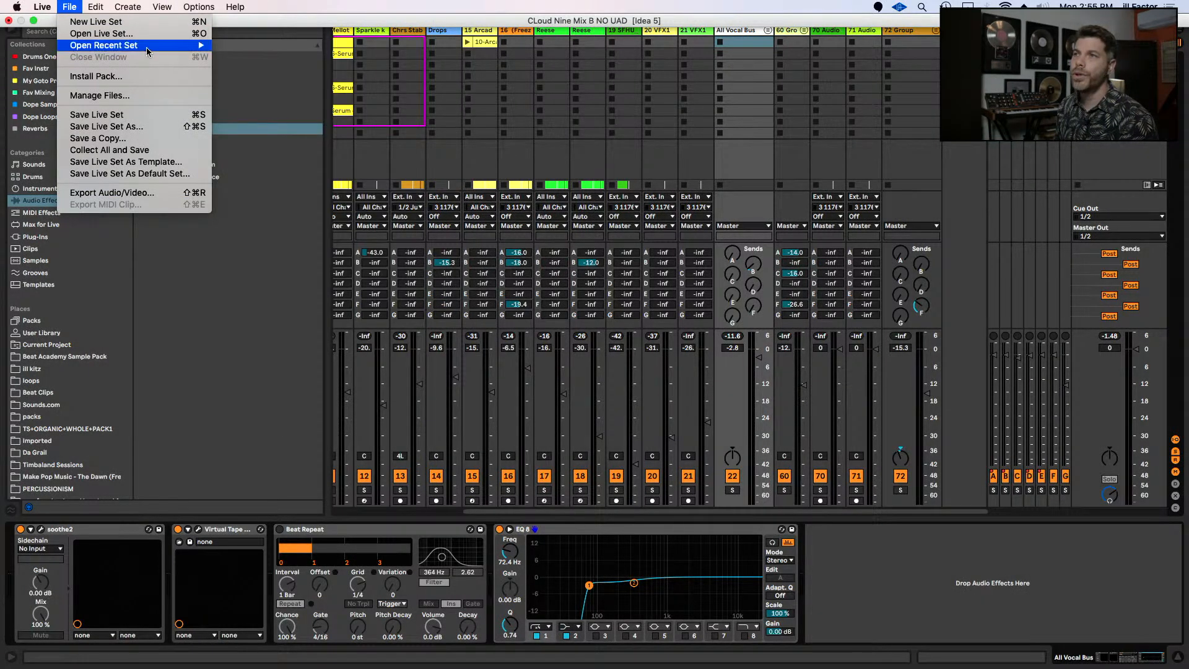
mouse_move(146, 51)
left_click(310, 57)
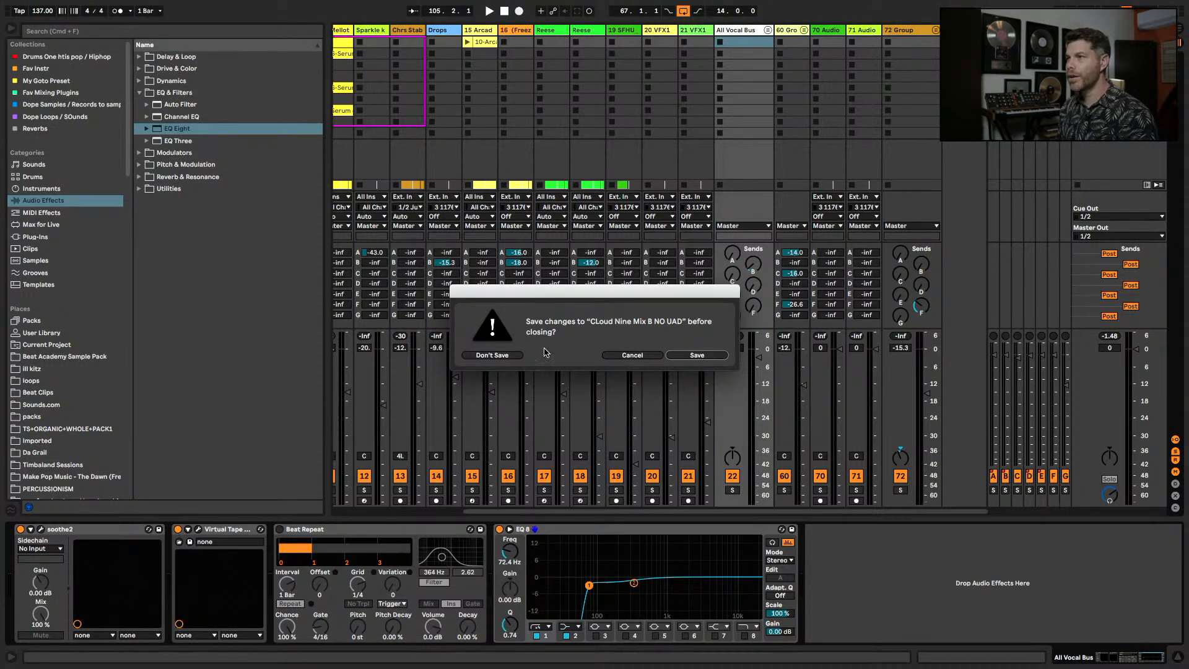
left_click(492, 354)
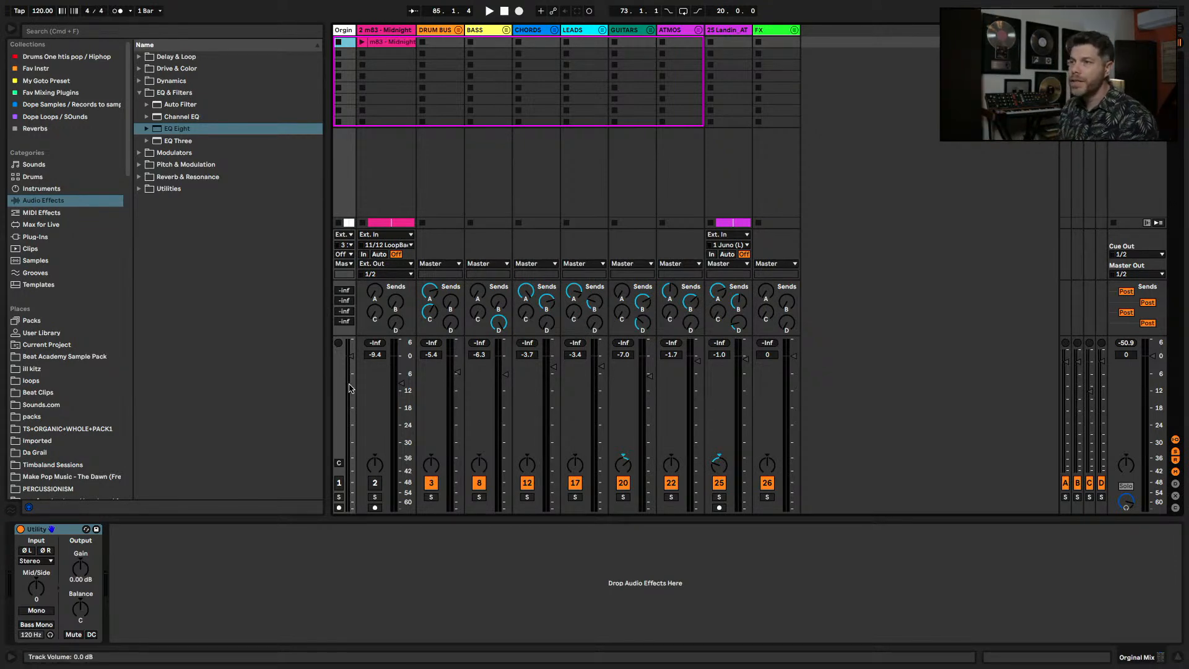
- Widen the Orginal Mix track, solo it and start playback, toggle its solo to compare it with the current mix, and stop
left_click_drag(355, 30, 392, 31)
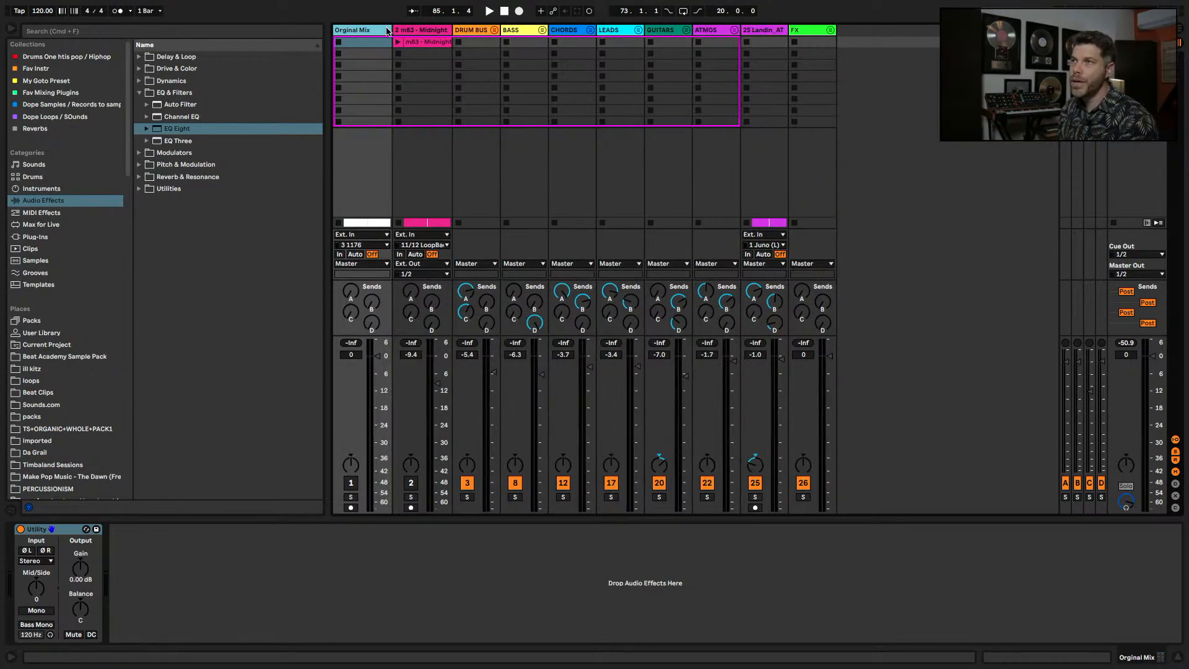
left_click(351, 497)
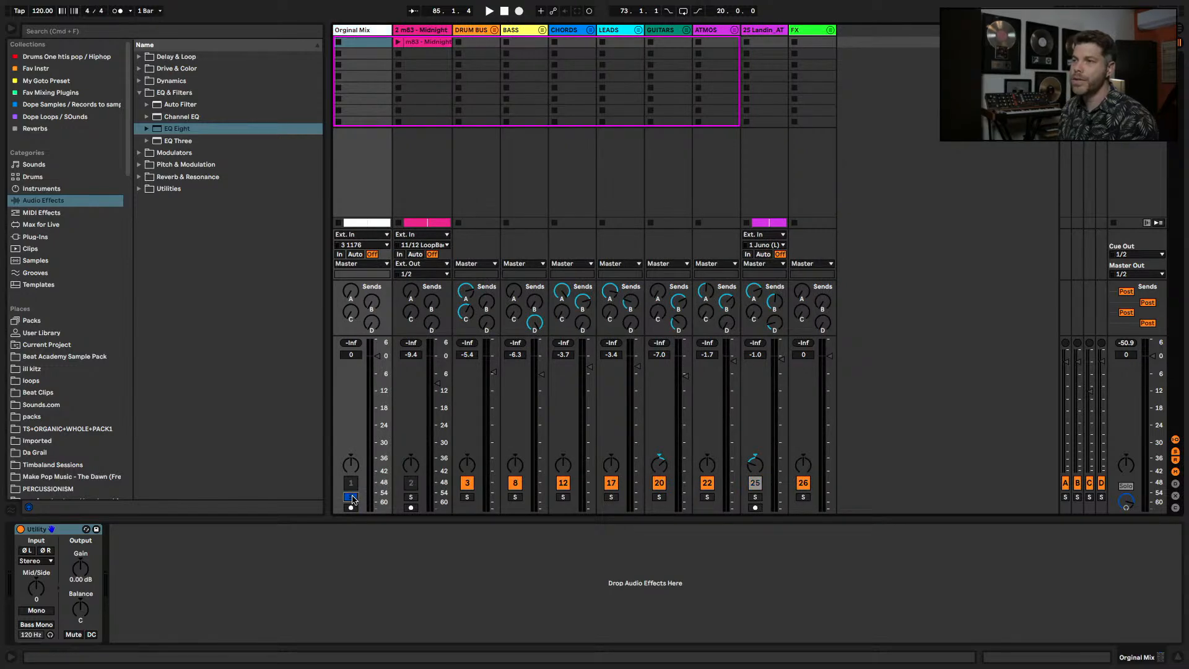
key("space")
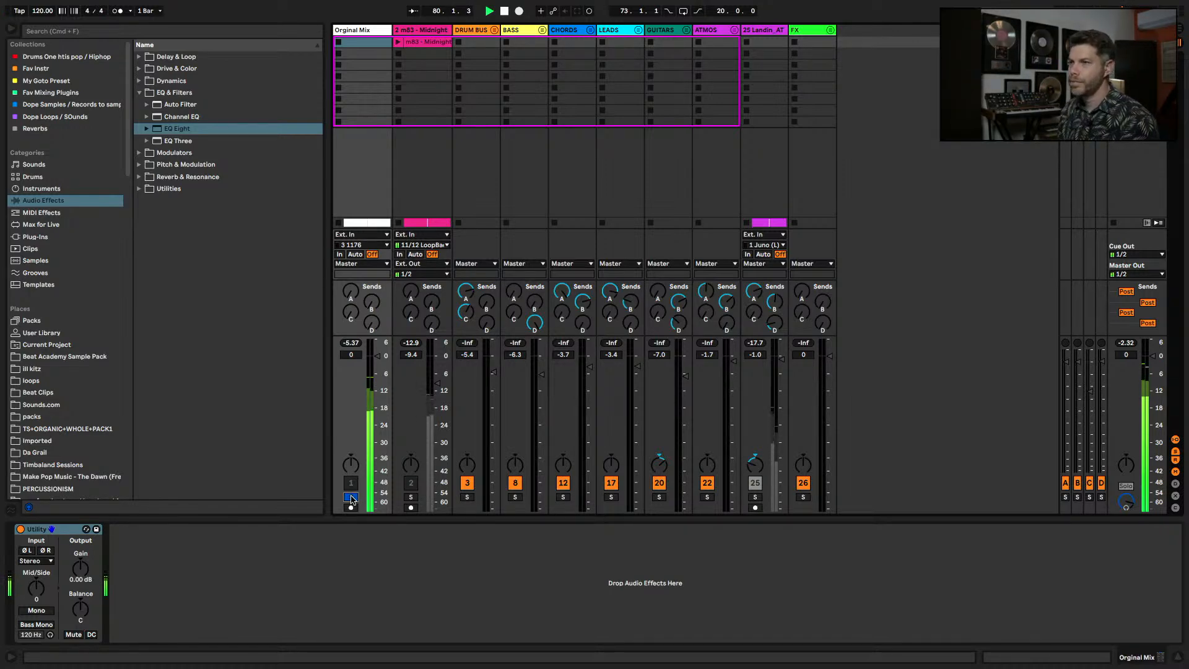
left_click(351, 498)
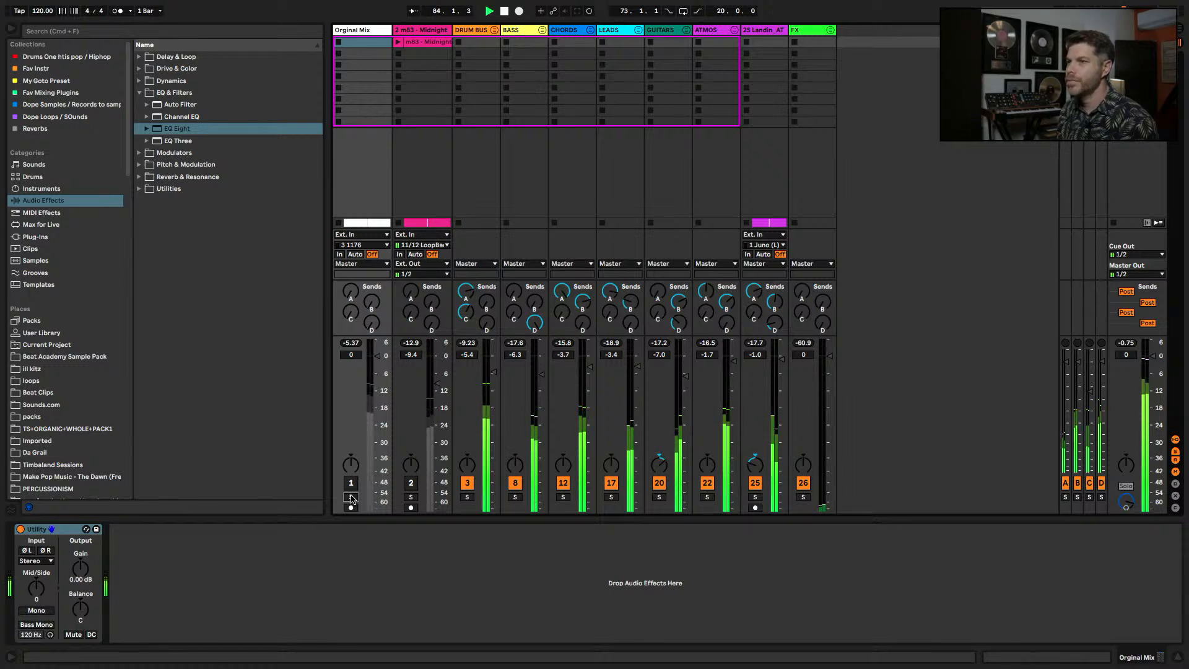
left_click(351, 497)
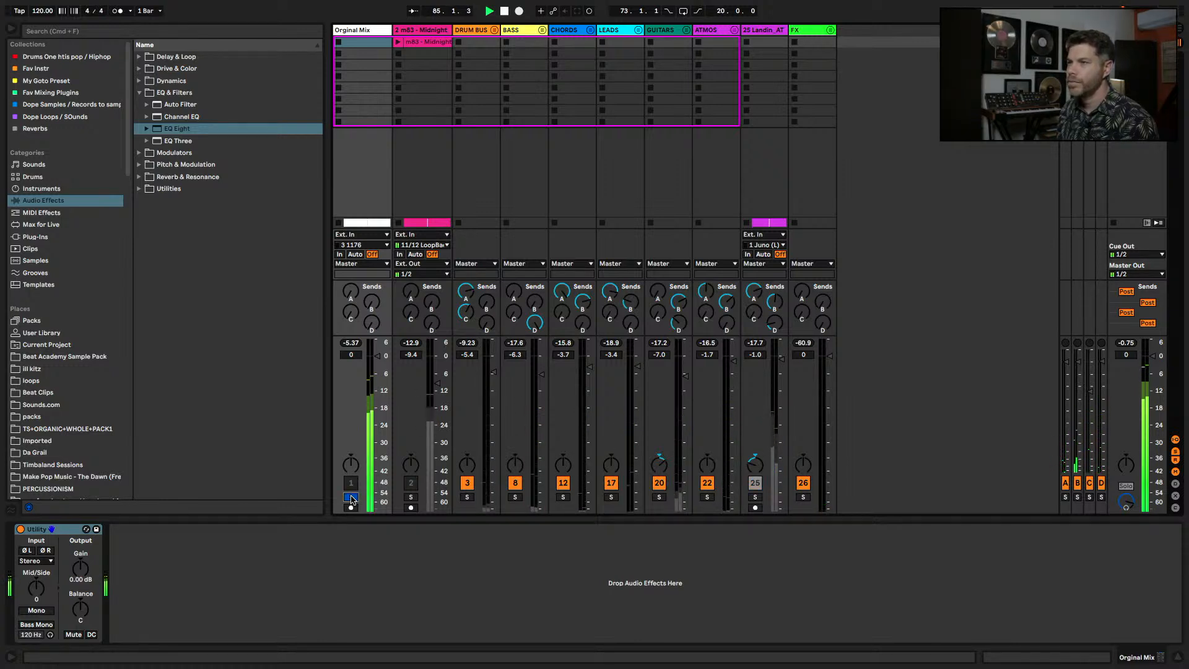
left_click(351, 498)
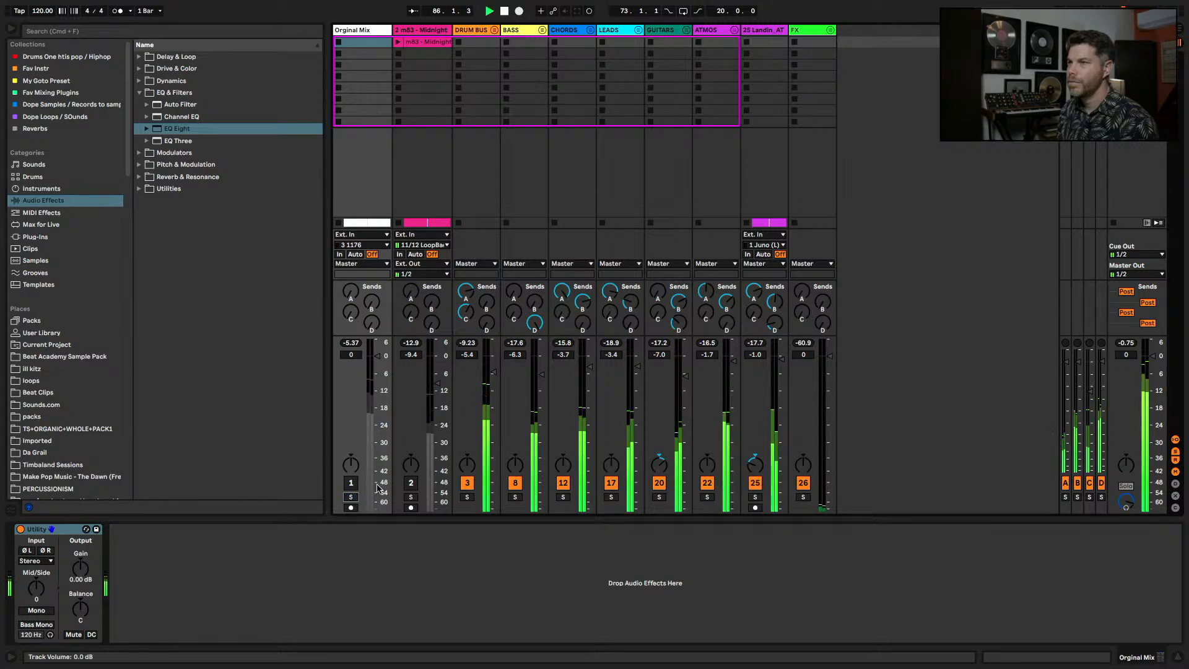
key("space")
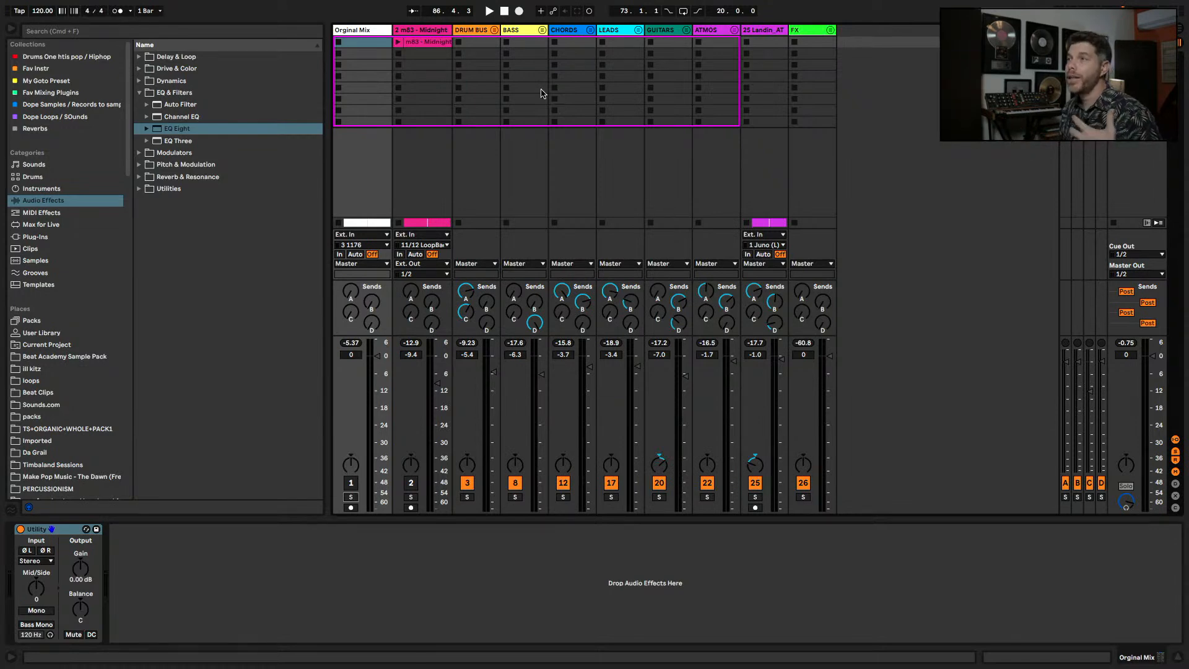
- Select the BASS group track to show its device chain with the sidechained Compressor
left_click(529, 36)
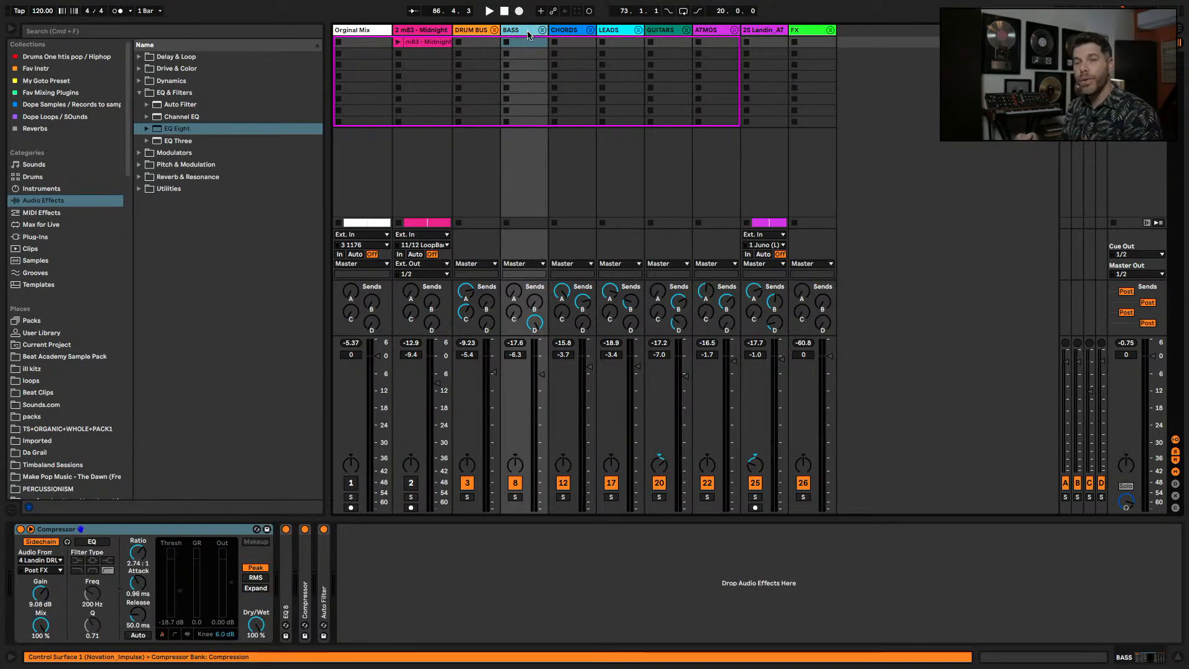